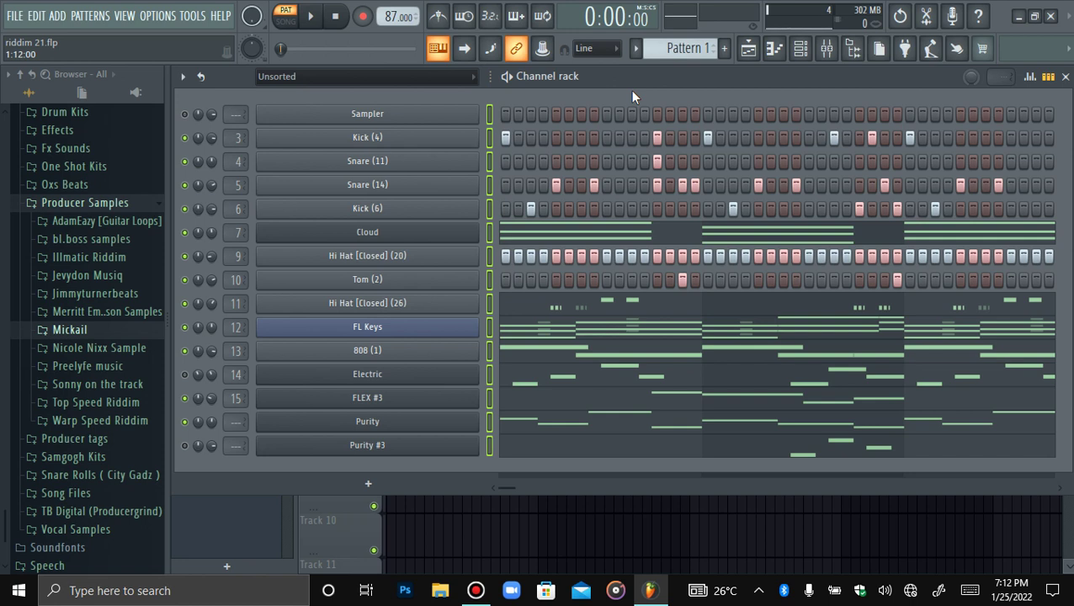
Play back Pattern 1 to hear the full beat, and stop playback.
key("space")
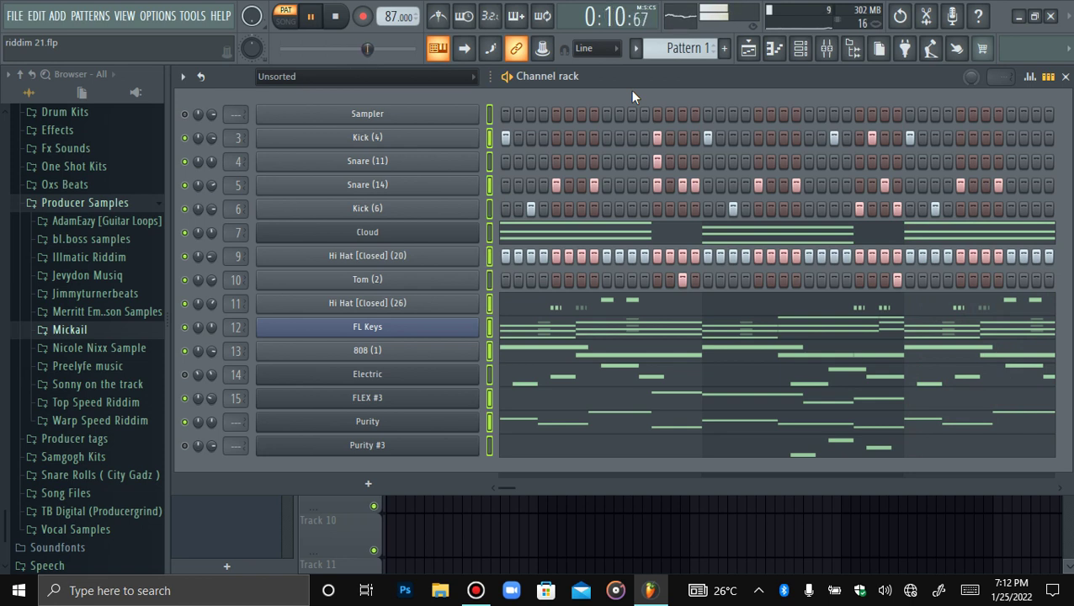
key("space")
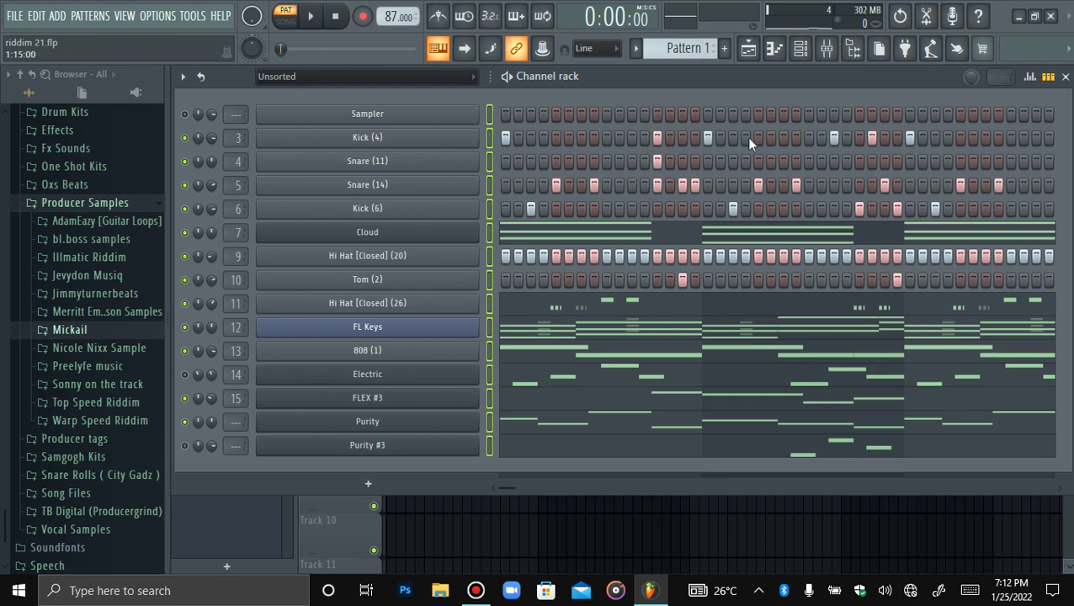
Reset the mixer volume faders of Inserts 7, 13 and 16 to 100%.
left_click(827, 48)
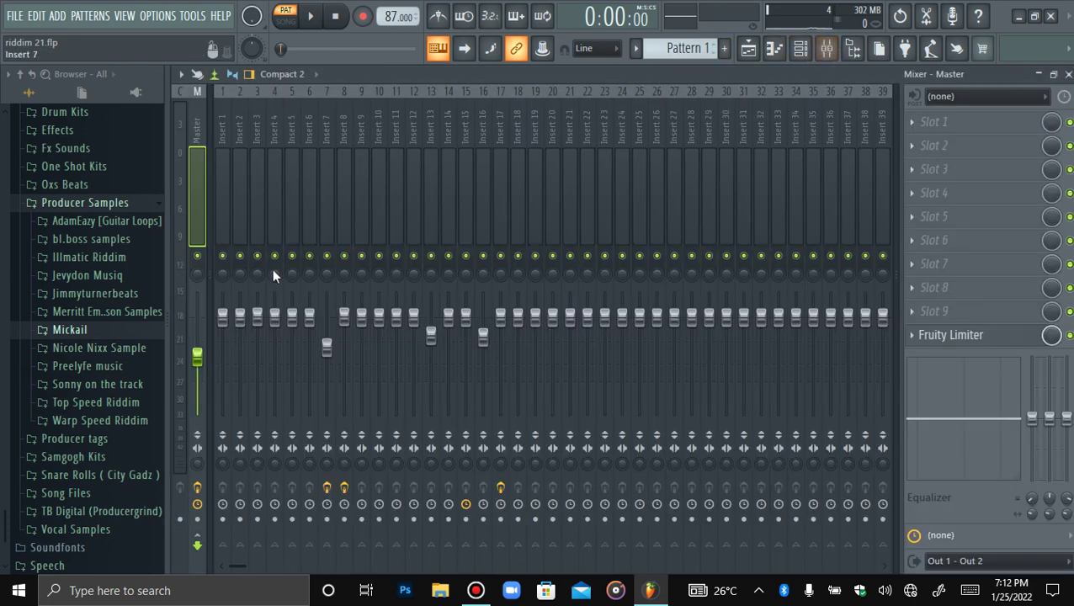
right_click(329, 348)
left_click(343, 331)
left_click_drag(429, 350, 484, 318)
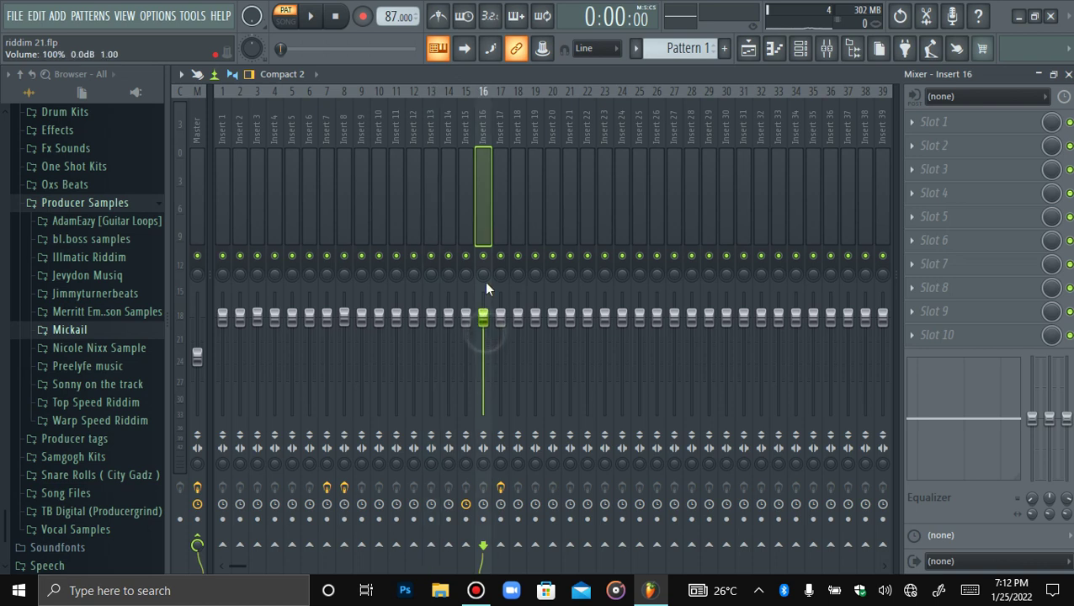
Delete the effect plugin in slot 8 of mixer Insert 17.
left_click(497, 206)
left_click(912, 288)
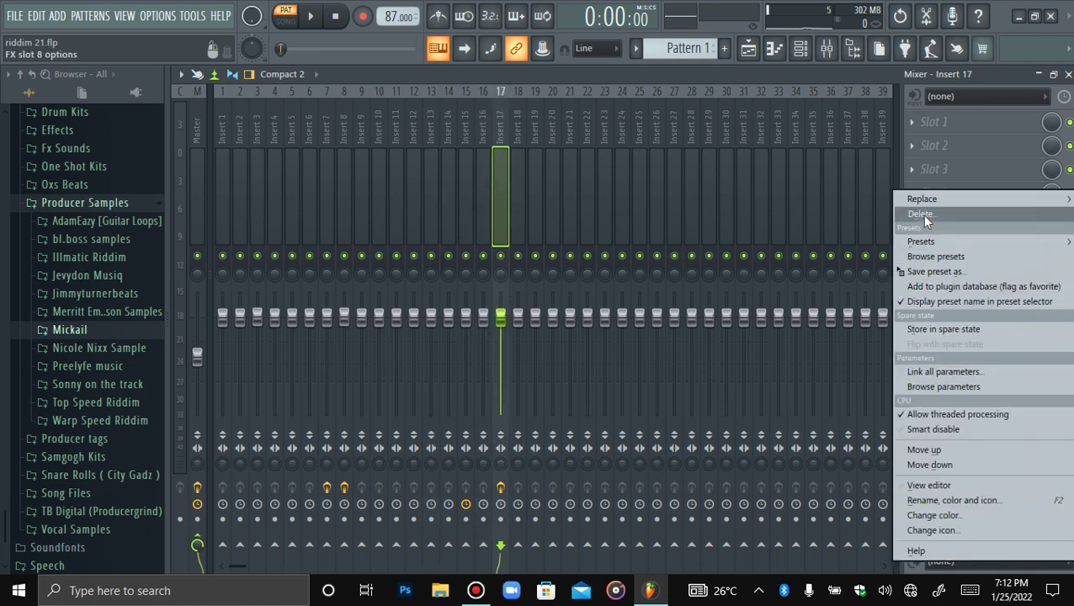
left_click(921, 215)
left_click(614, 345)
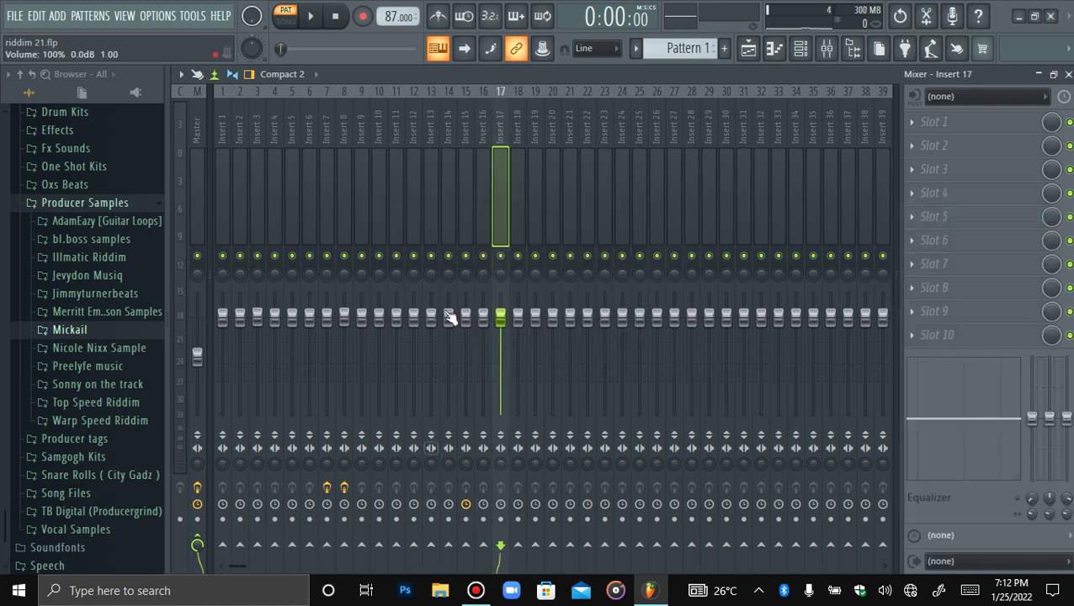
Delete the Fruity parametric EQ 2 effect from mixer Insert 8.
left_click(344, 221)
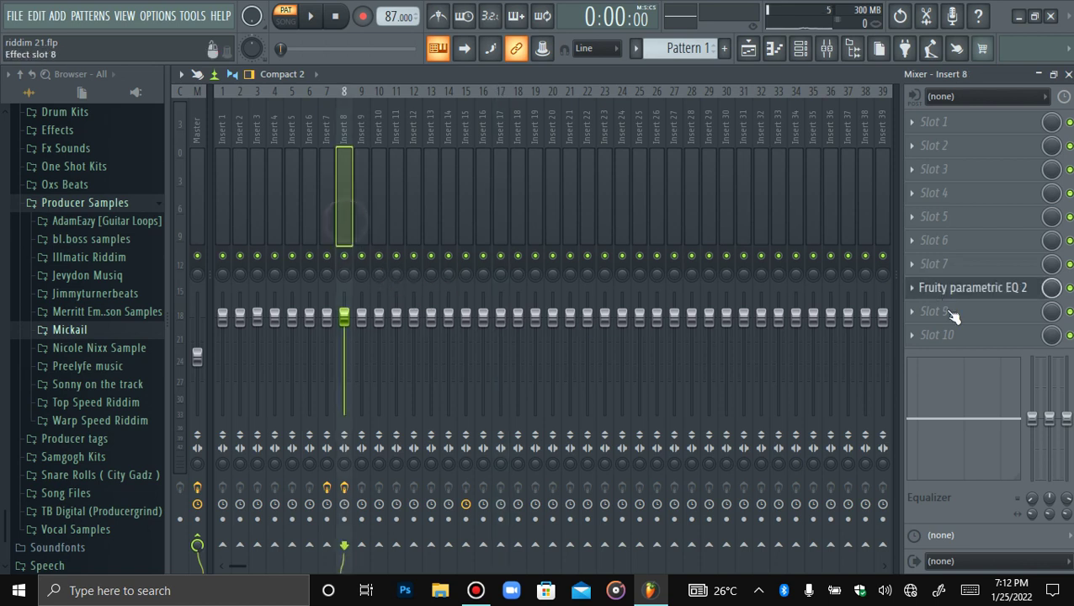
left_click(912, 287)
left_click(921, 215)
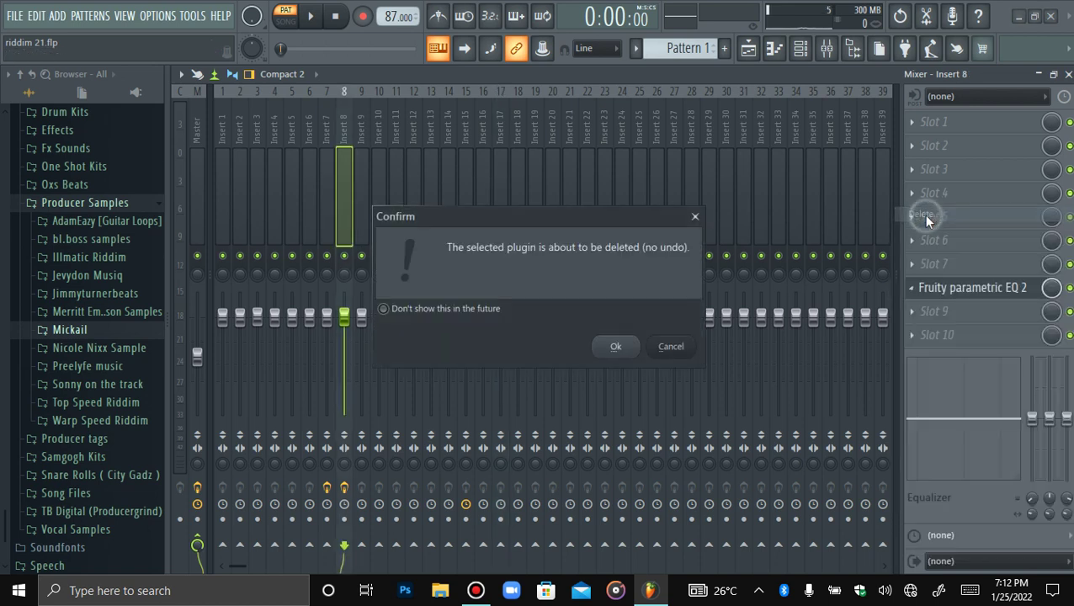
left_click(614, 345)
Delete the Fruity parametric EQ 2 effect from mixer Insert 7.
left_click(326, 185)
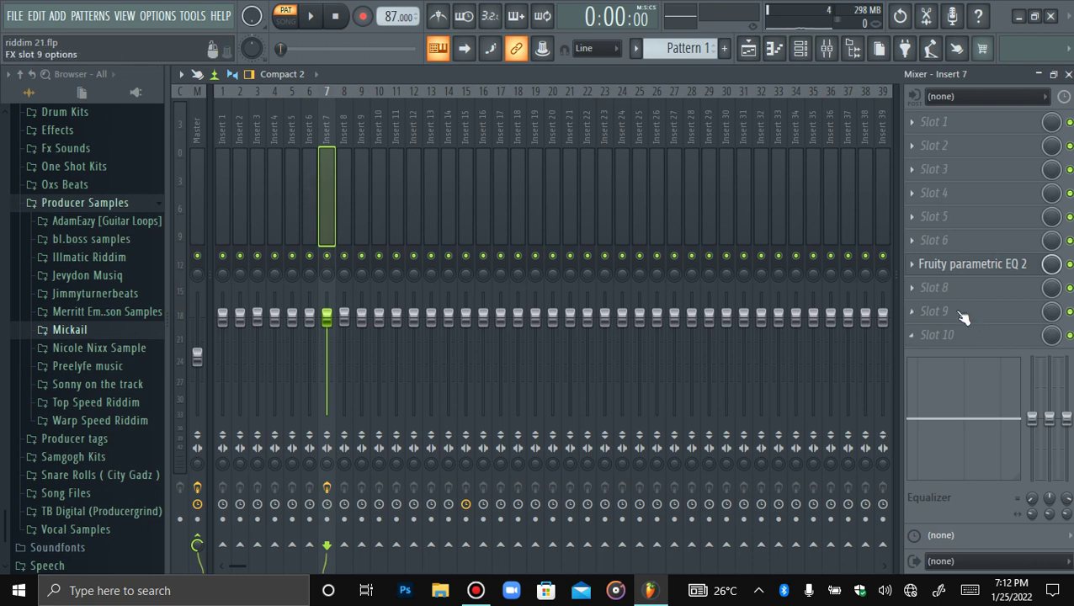
left_click(909, 266)
left_click(919, 216)
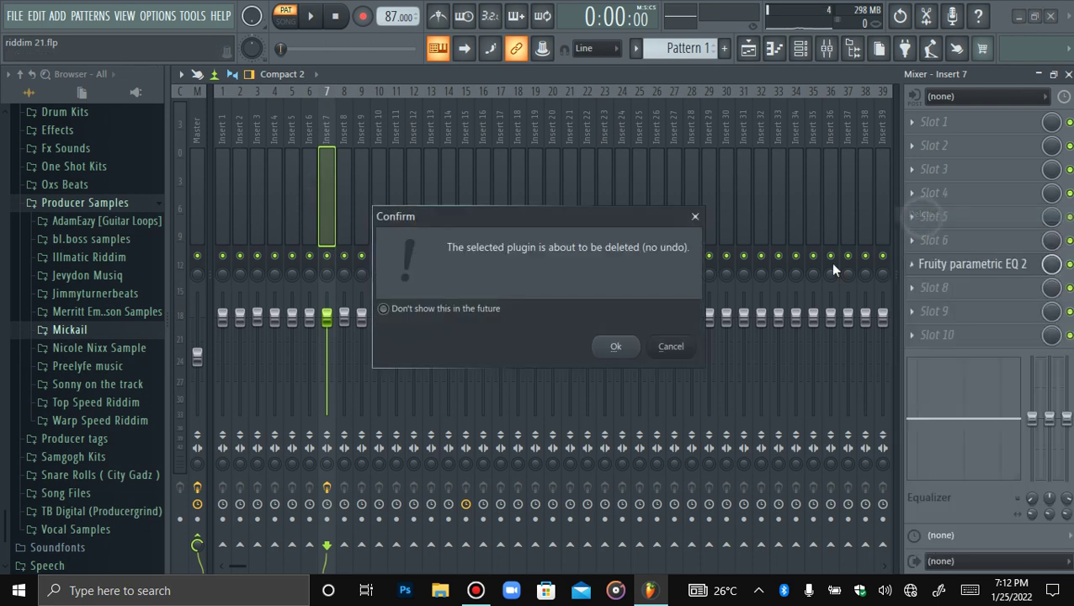
left_click(621, 346)
Delete the Fruity Limiter effect from the Master track.
left_click(191, 220)
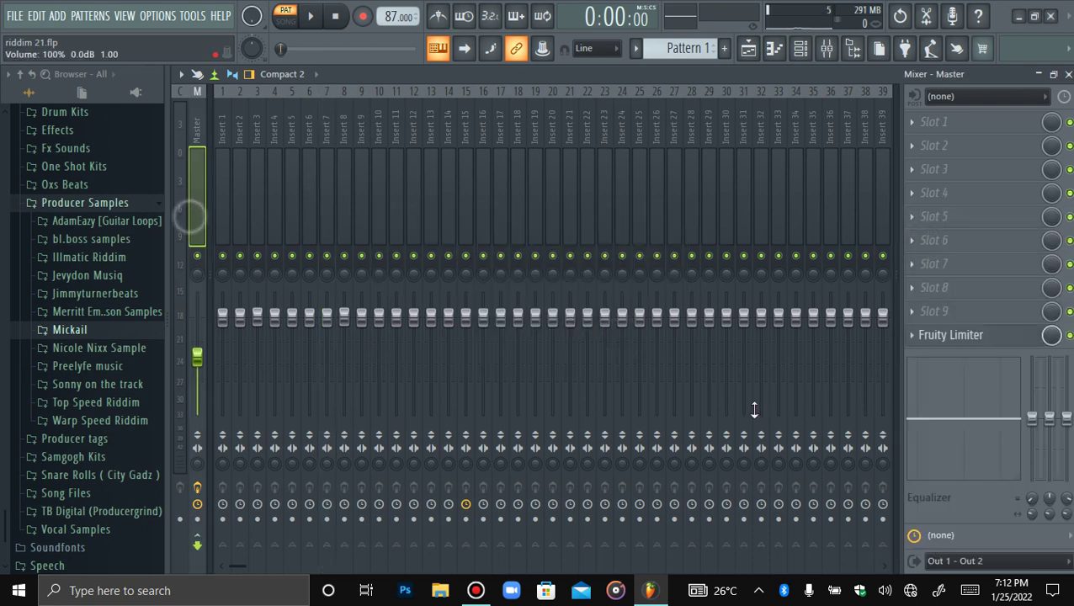
left_click(911, 335)
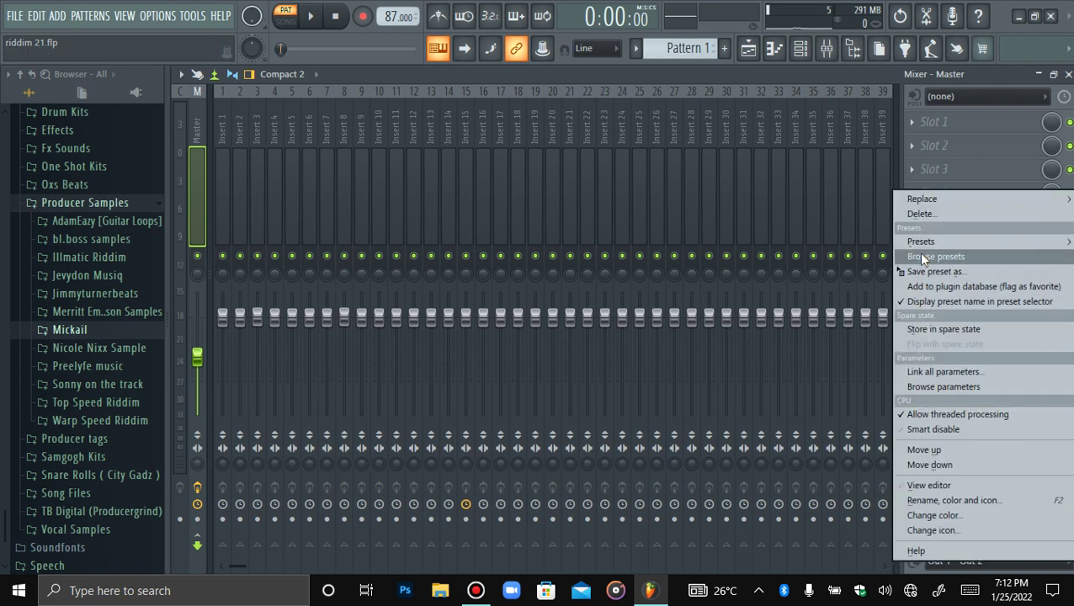
left_click(924, 208)
left_click(615, 346)
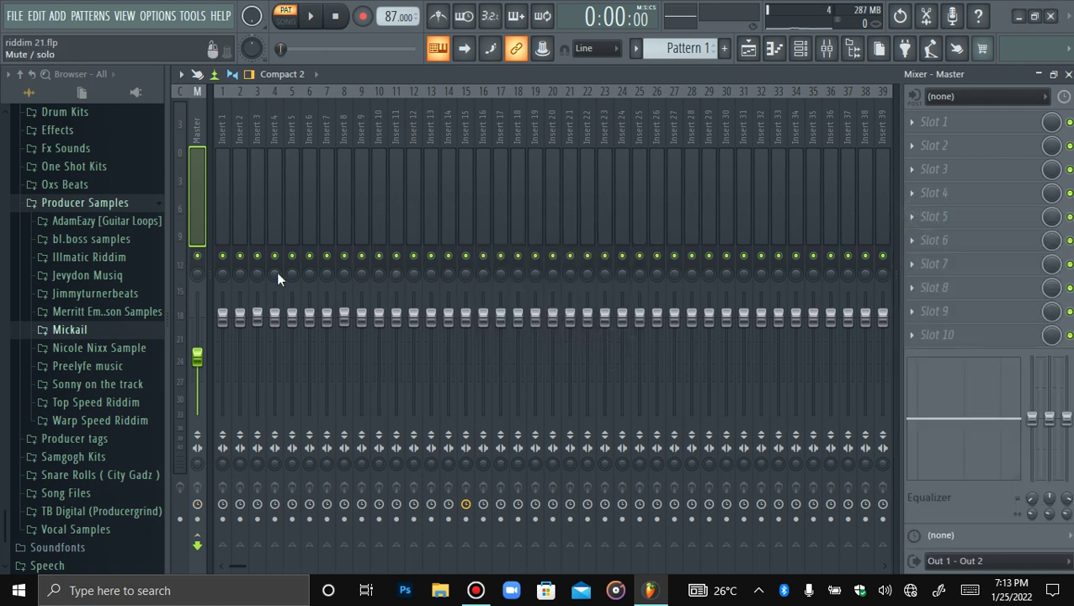
Reset the Master track's volume fader to 100% (0.0 dB).
right_click(201, 356)
left_click(223, 325)
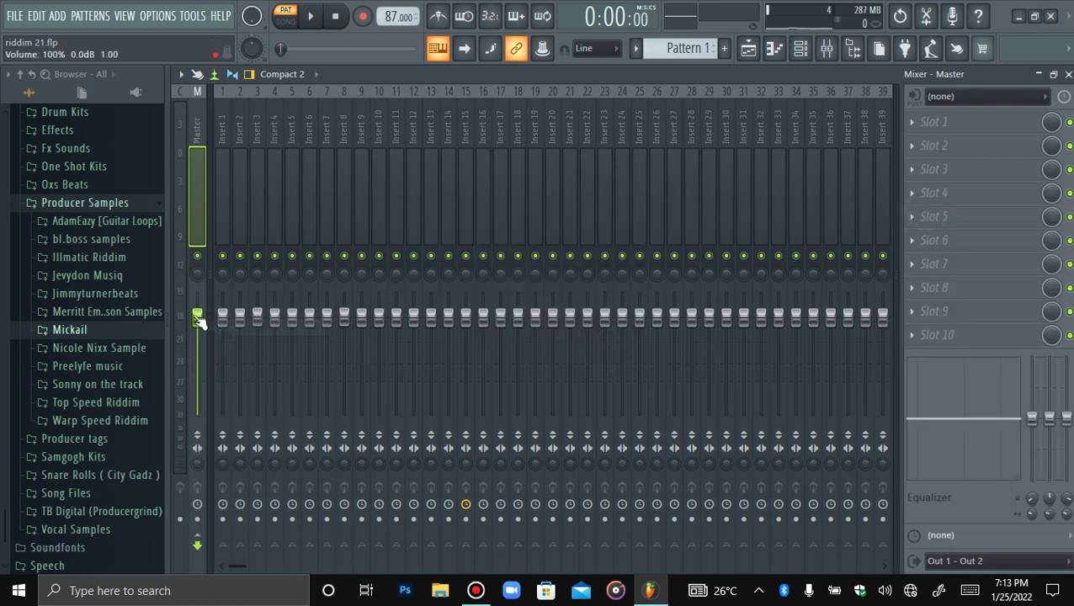
left_click_drag(197, 337, 192, 317)
right_click(200, 324)
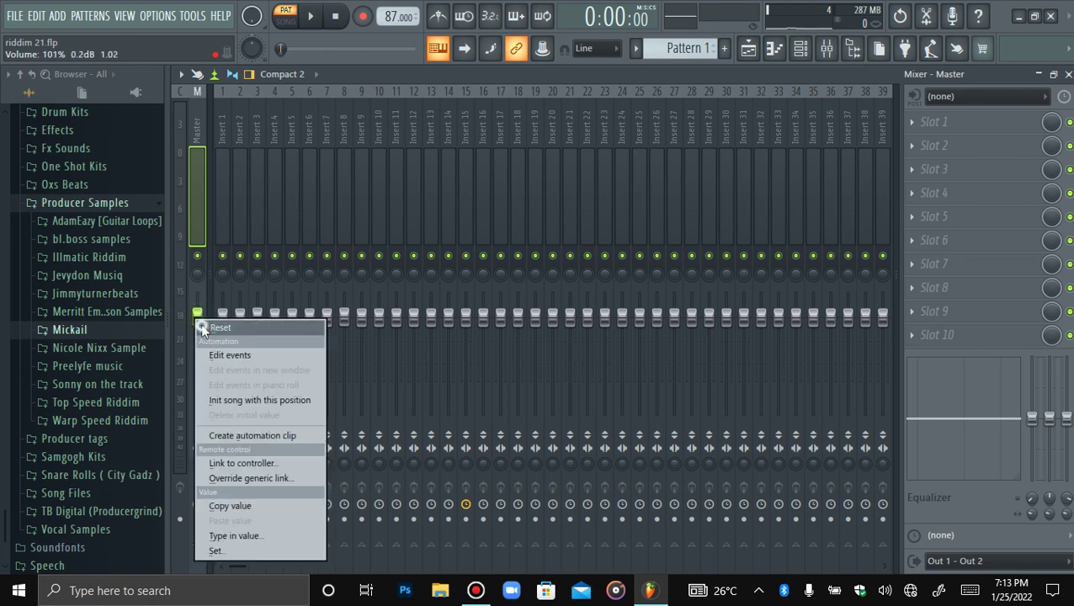
left_click(201, 323)
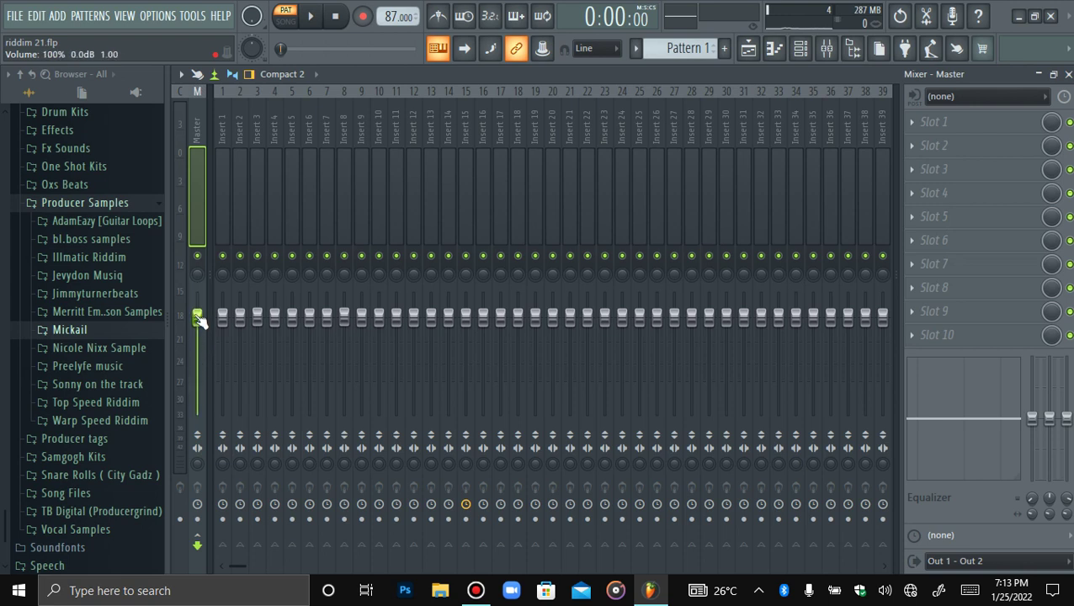
right_click(200, 318)
left_click(205, 321)
Lower the volume faders of Inserts 10, 7, 5, 4 and 2, bringing Insert 2 to about 85%.
left_click_drag(378, 316, 291, 333)
left_click_drag(274, 317, 274, 325)
left_click_drag(240, 316, 242, 332)
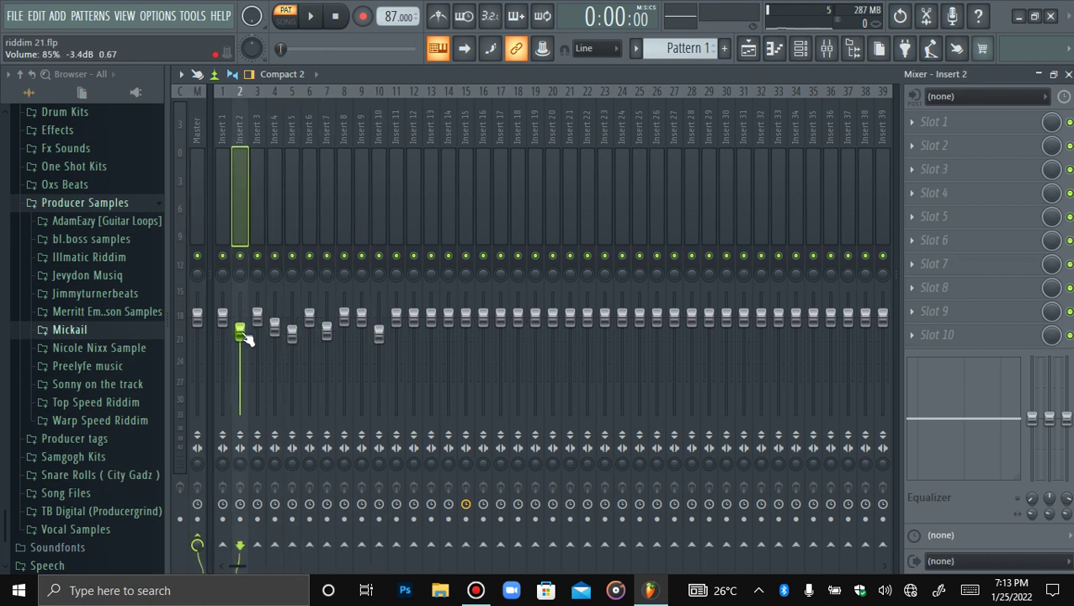
Reset the volume faders of Inserts 2, 5, 4, 7 and 10 to 100% and select the Master track.
left_click(240, 333, "alt")
left_click(274, 326)
left_click(289, 334, "alt")
left_click(275, 327, "alt")
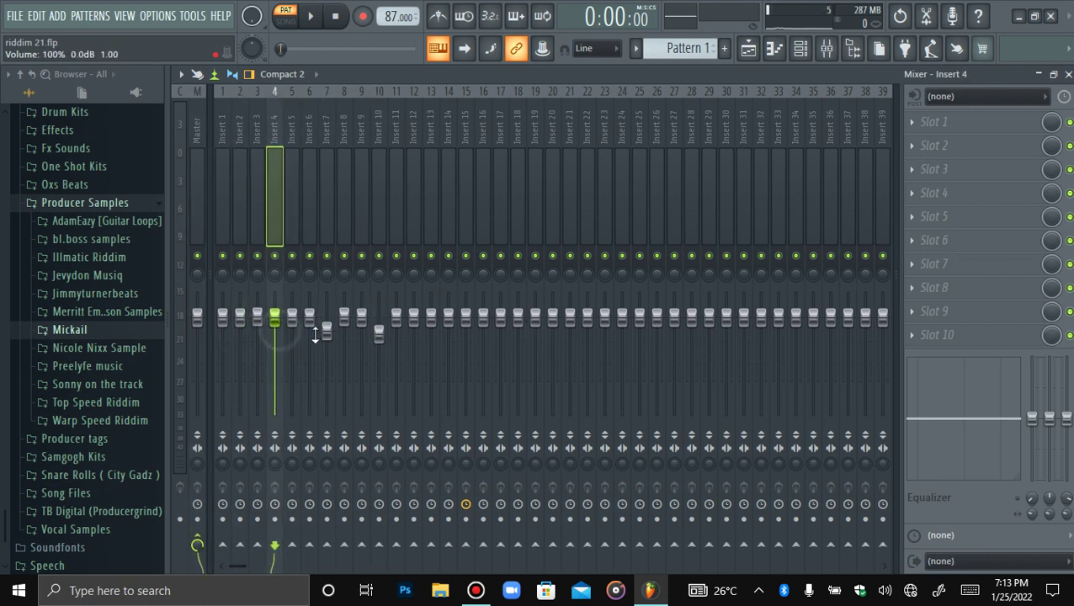
left_click(326, 332, "alt")
left_click(379, 334, "alt")
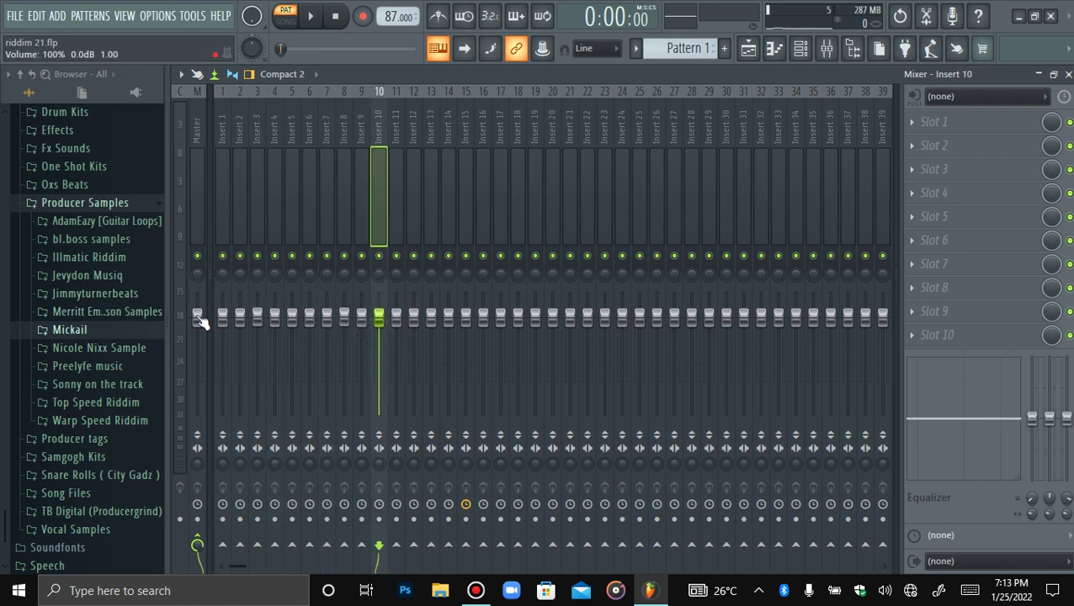
left_click(198, 194)
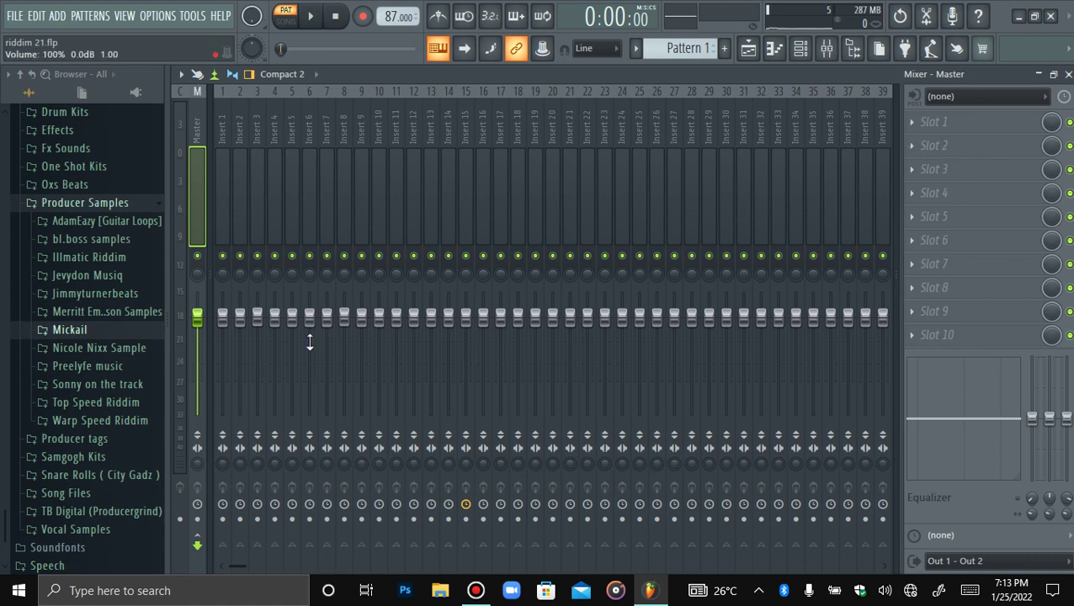
Solo the FL Keys channel in the channel rack.
left_click(800, 48)
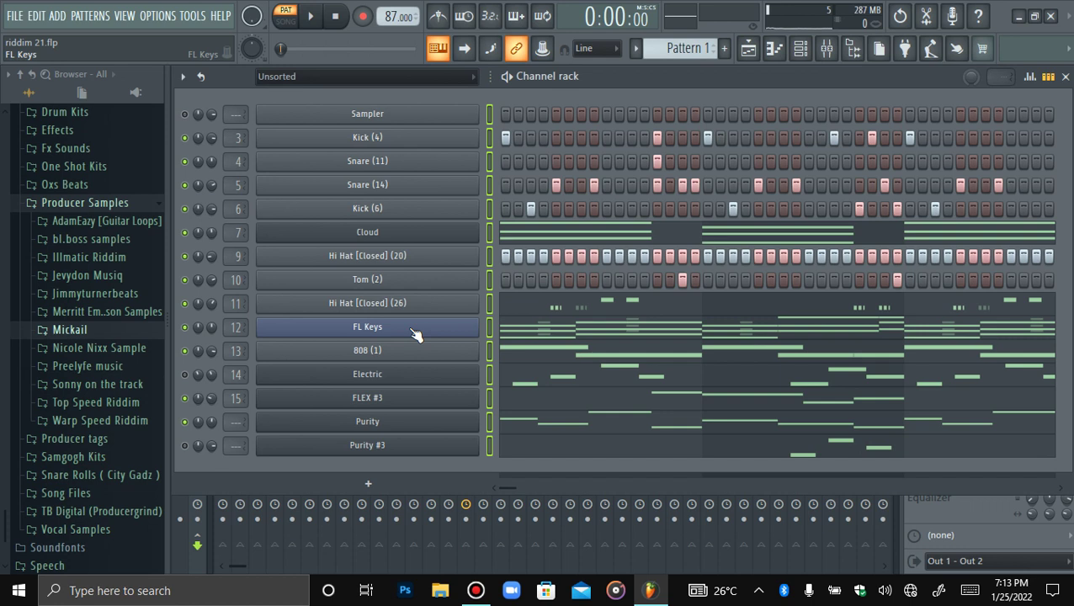
right_click(191, 334)
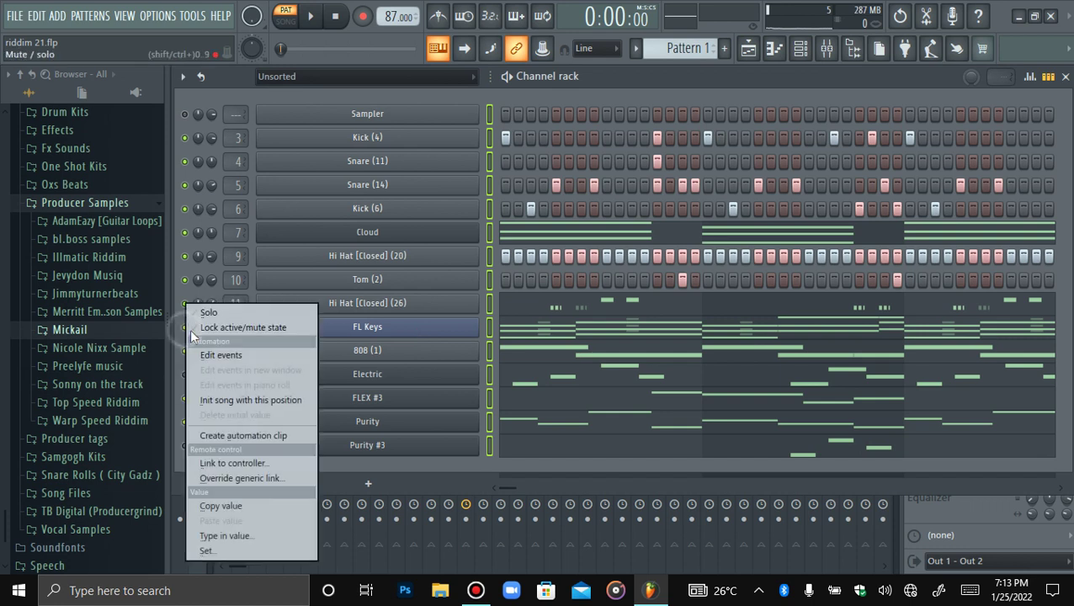
left_click(240, 328)
Route the FL Keys, 808 (1), Electric and FLEX #3 channels to the Master mixer track.
scroll(238, 330, "down", 12)
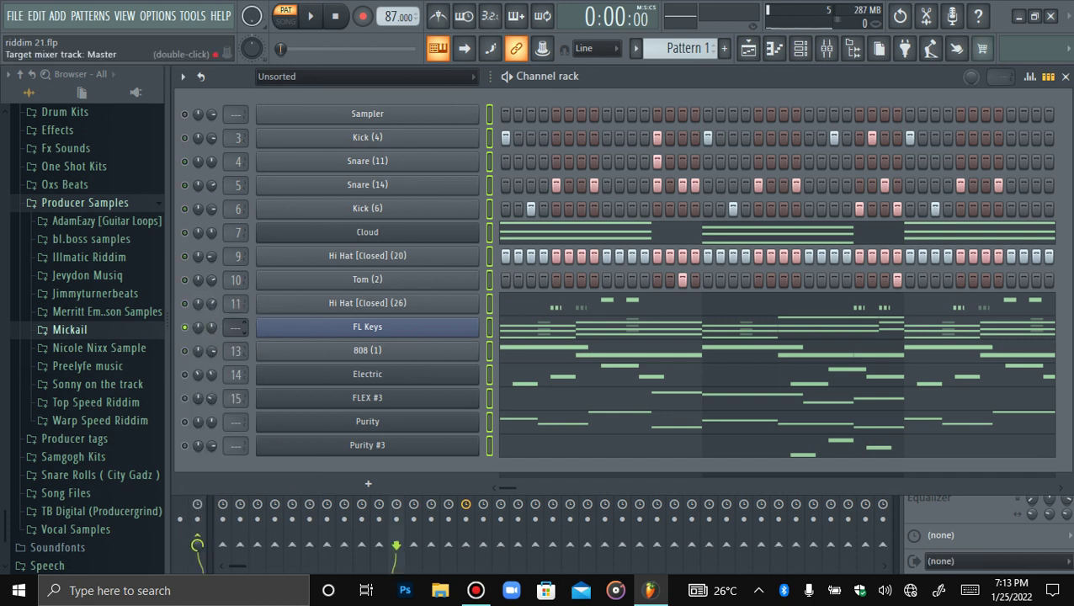
scroll(240, 352, "down", 1)
scroll(240, 352, "down", 12)
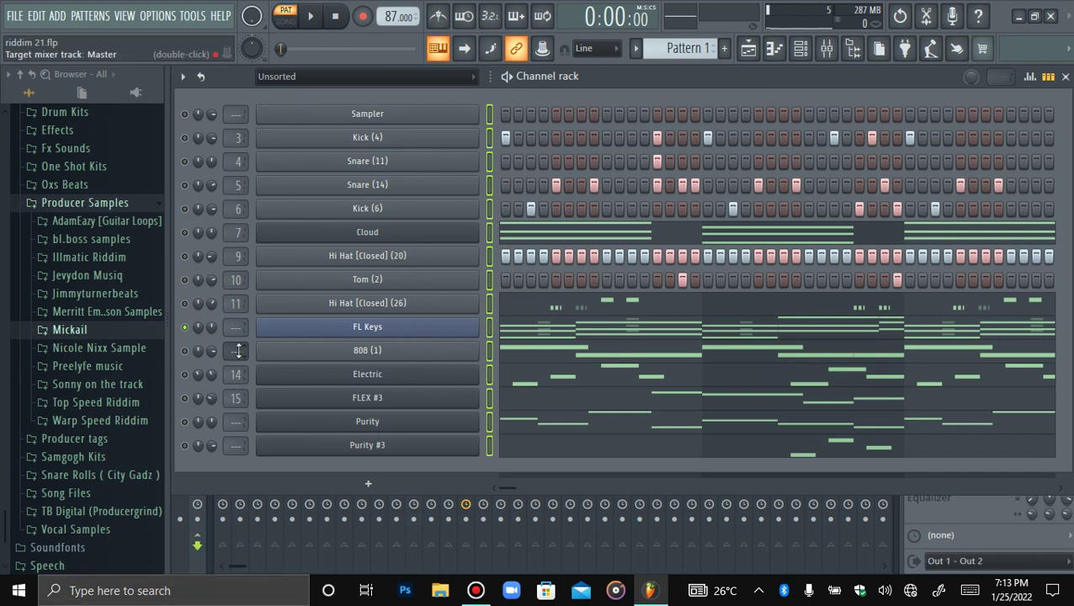
scroll(238, 374, "down", 4)
scroll(238, 375, "down", 10)
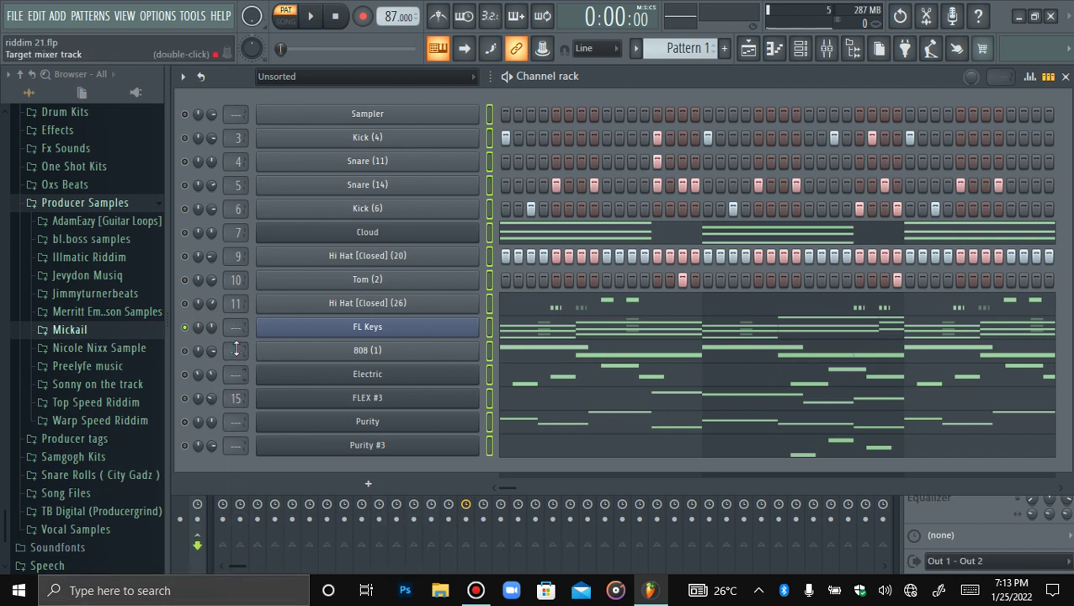
scroll(239, 397, "down", 15)
Reset the channel volumes of FLEX #3, Purity, Electric and FL Keys to the default 78%.
right_click(209, 384)
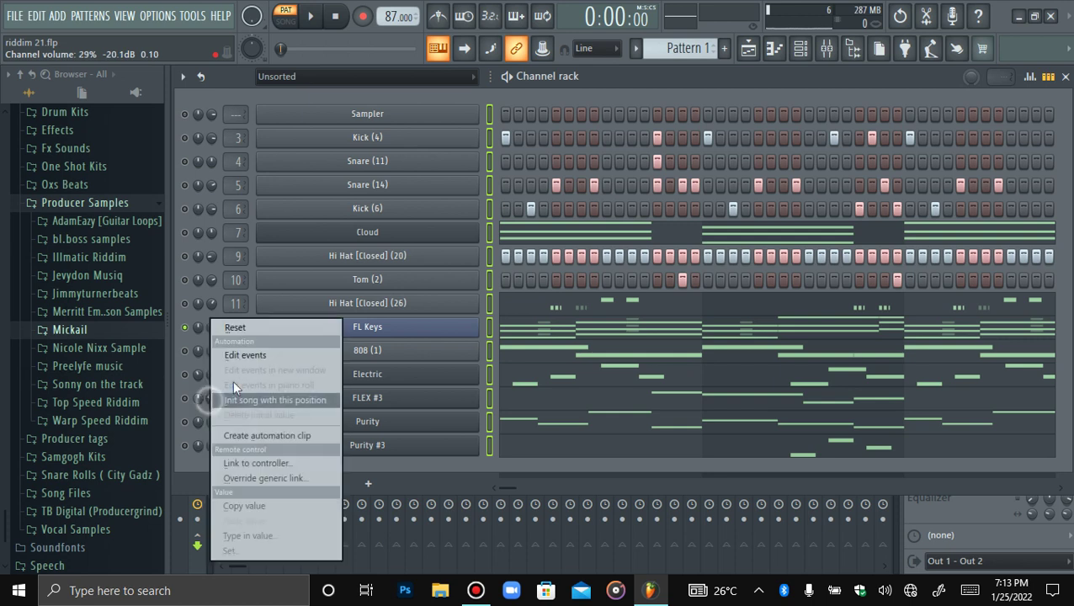
left_click(240, 324)
right_click(206, 421)
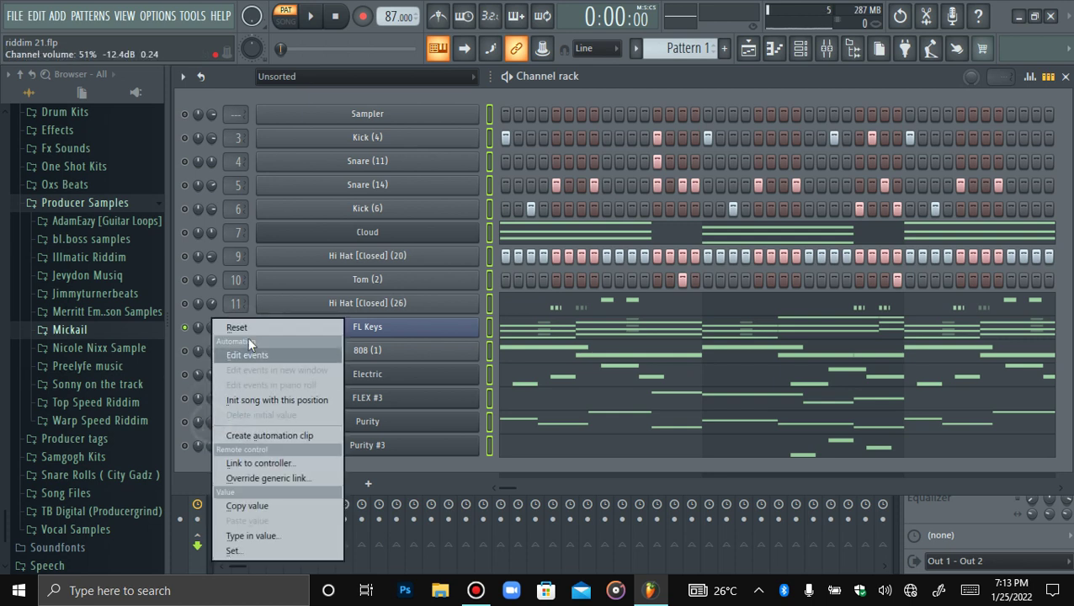
left_click(247, 327)
right_click(209, 378)
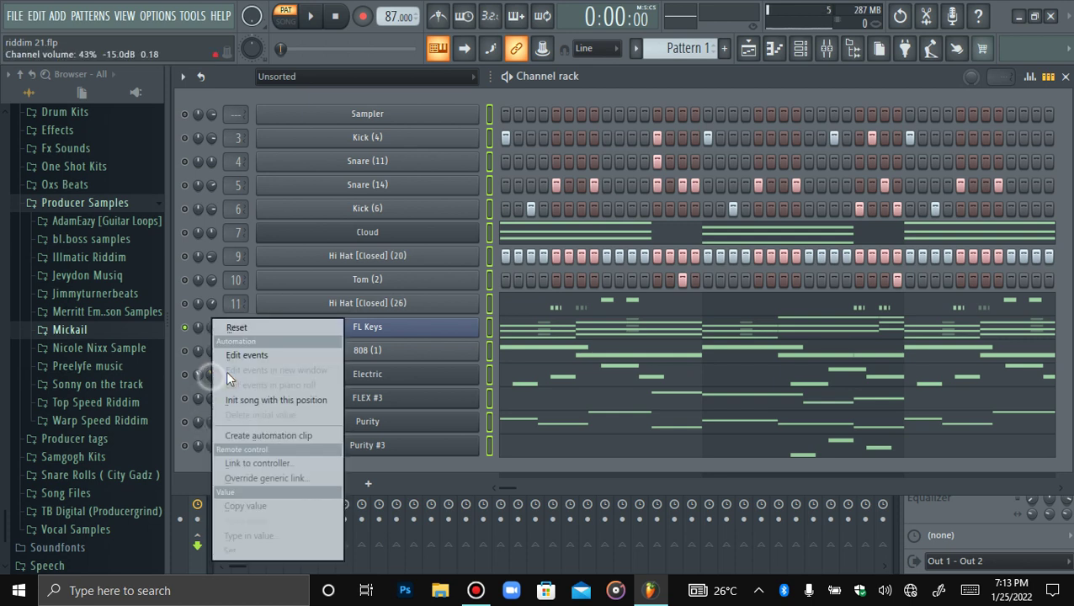
left_click(238, 328)
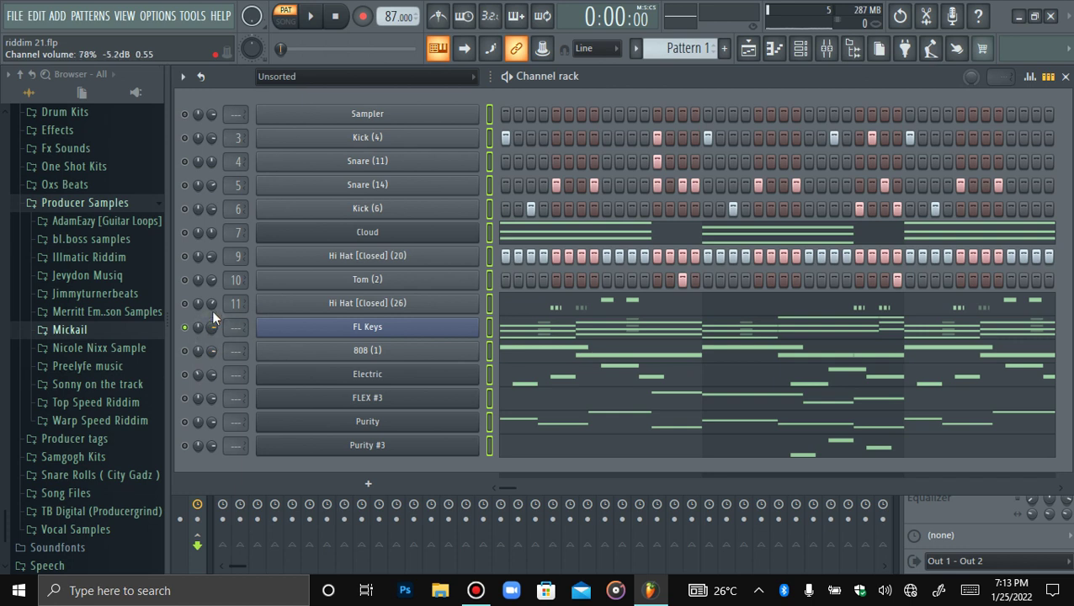
Route the remaining channels, from Hi Hat [Closed] (26) up to Kick (4), to the Master mixer track.
scroll(237, 303, "down", 11)
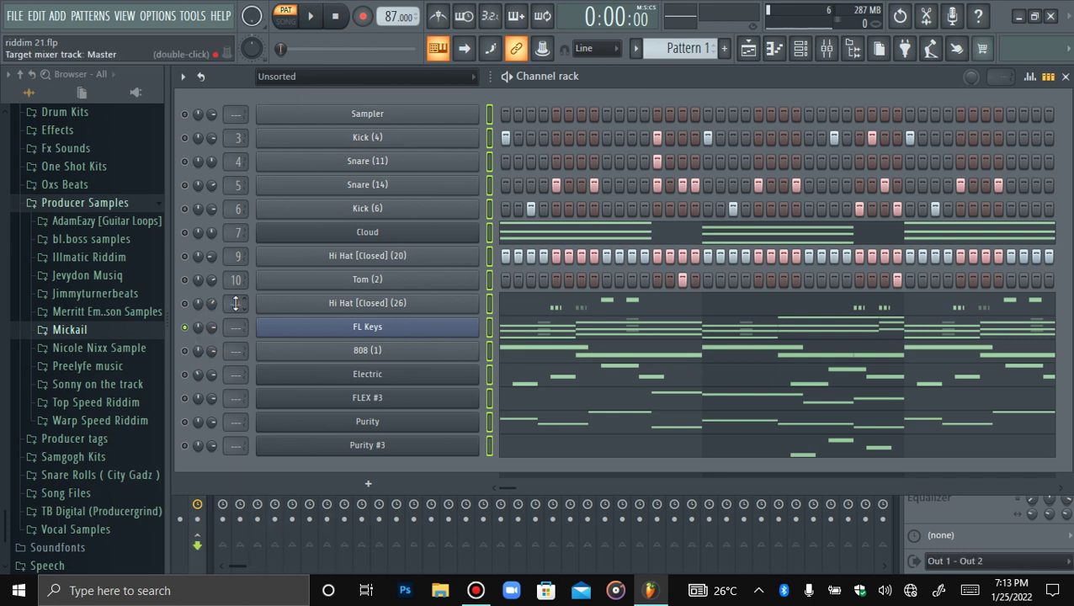
scroll(235, 279, "down", 10)
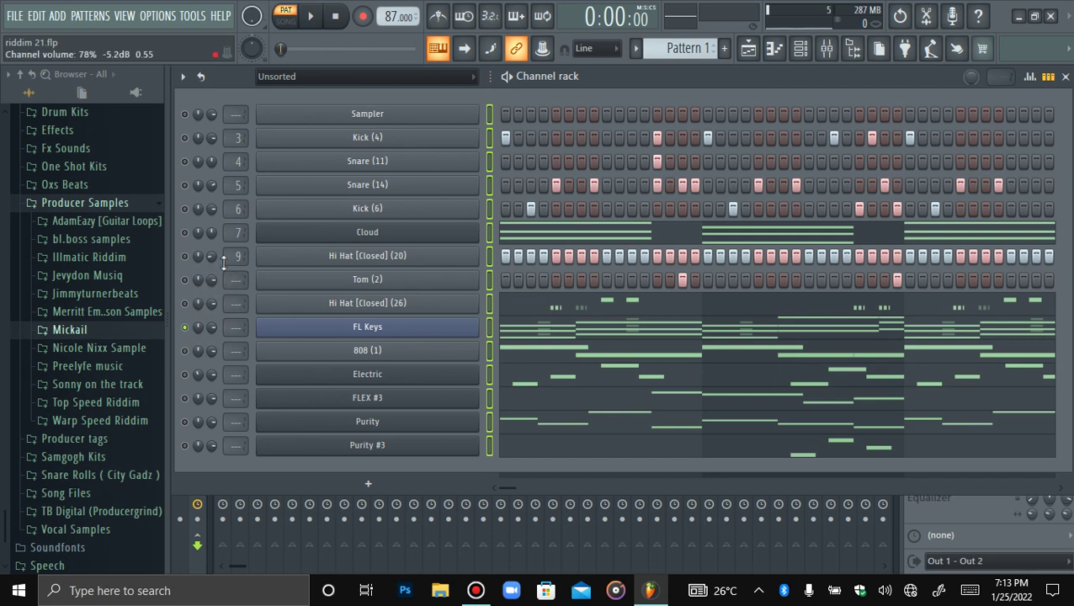
scroll(226, 259, "down", 9)
scroll(235, 243, "down", 7)
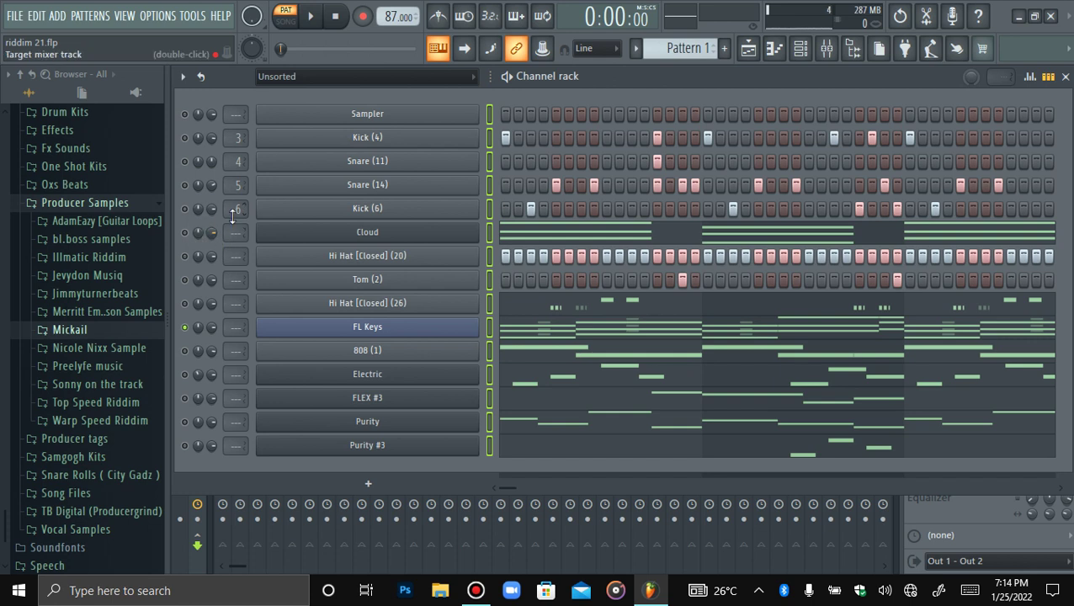
scroll(227, 202, "down", 6)
scroll(231, 167, "down", 4)
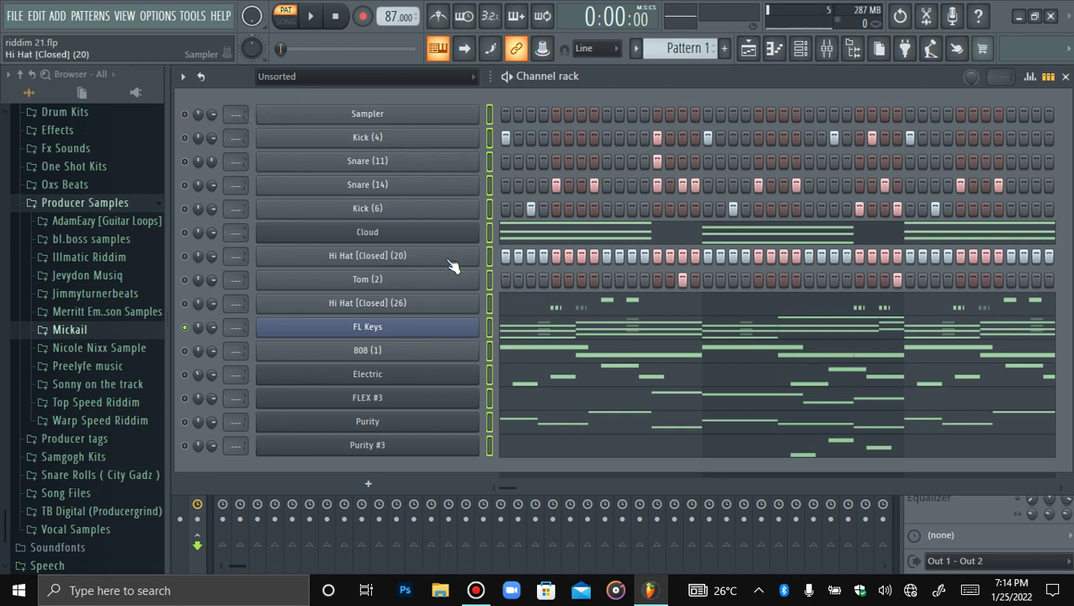
Solo the Cloud channel and play back its chord notes in the piano roll.
right_click(191, 244)
left_click(356, 226)
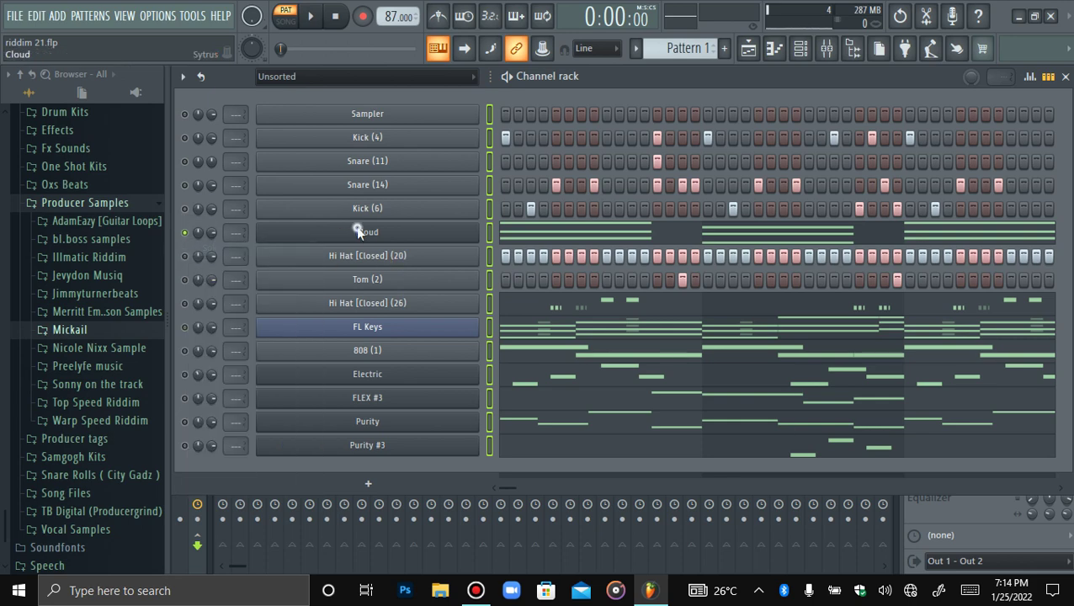
right_click(504, 225)
left_click(510, 232)
key("space")
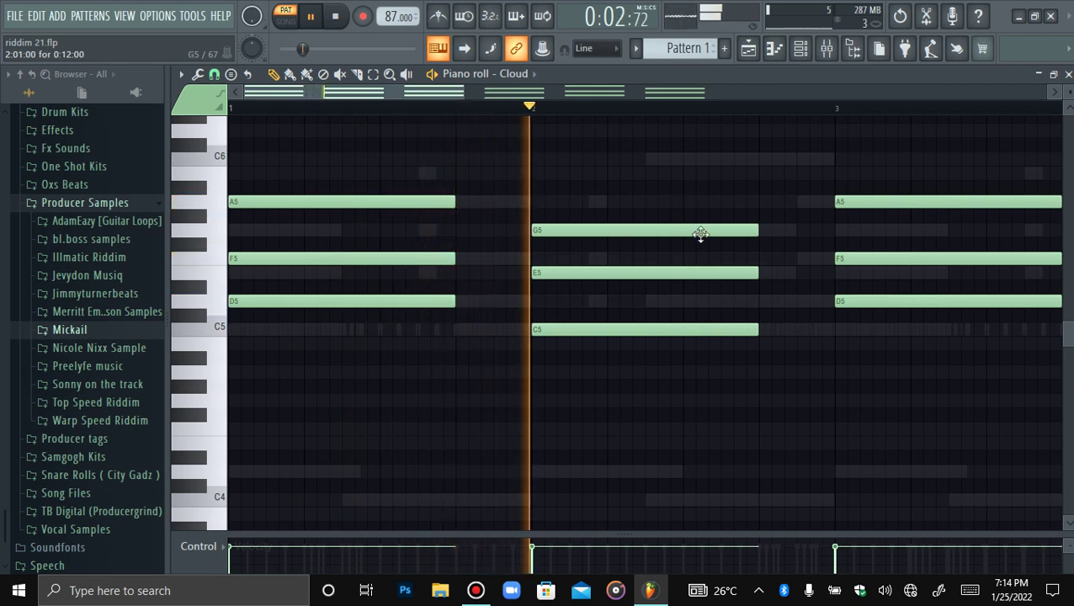
Stop the playback, check the Cloud channel's instrument window, and mute the Cloud channel.
key("space")
left_click(800, 48)
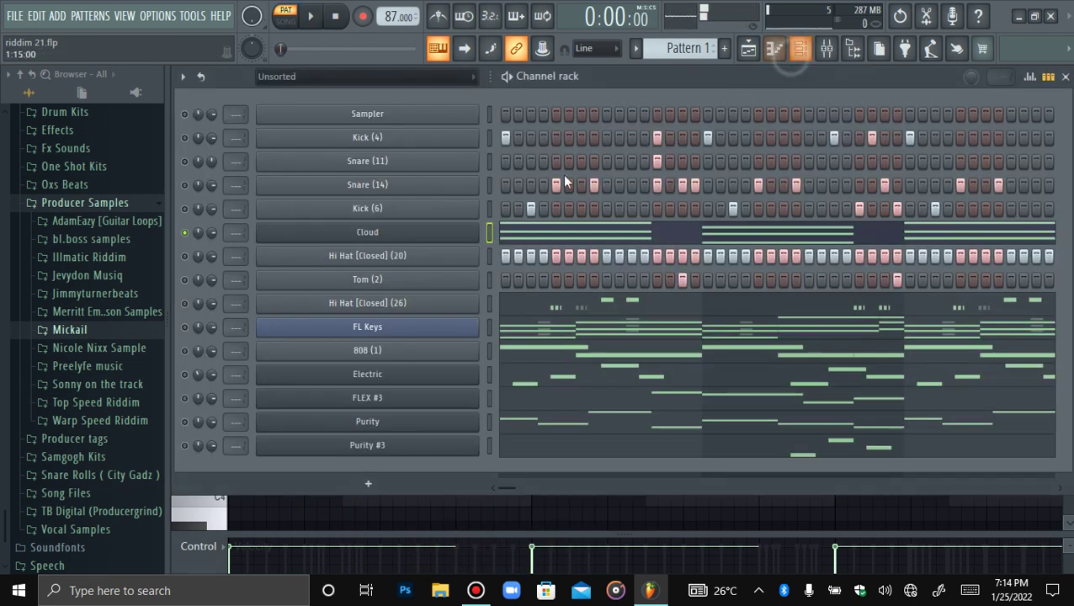
left_click(412, 235)
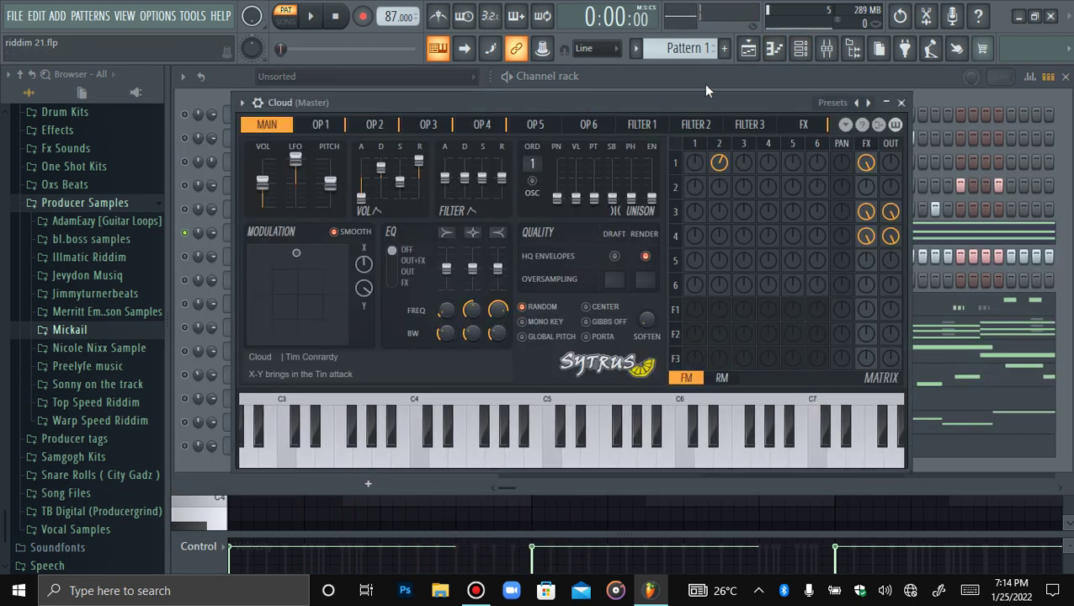
left_click(186, 238)
right_click(184, 233)
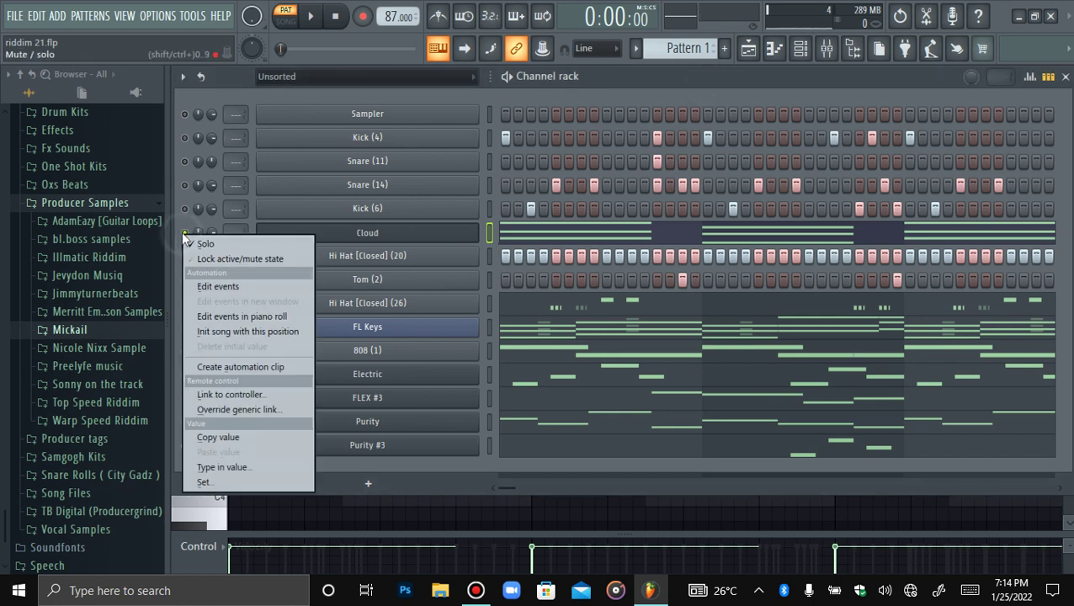
left_click(185, 233)
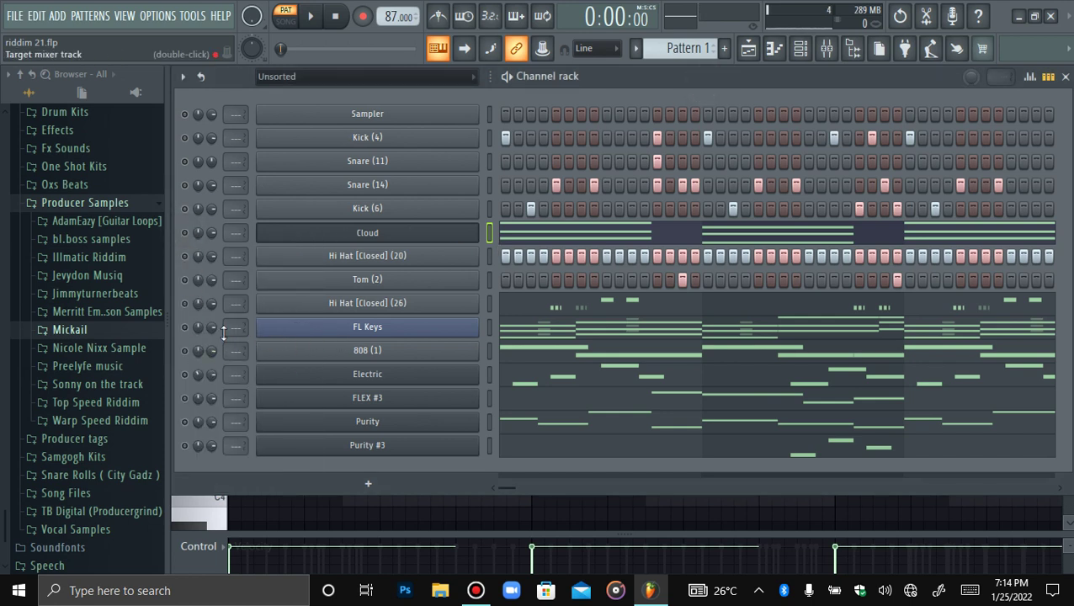
Solo the FL Keys channel in the channel rack.
right_click(186, 328)
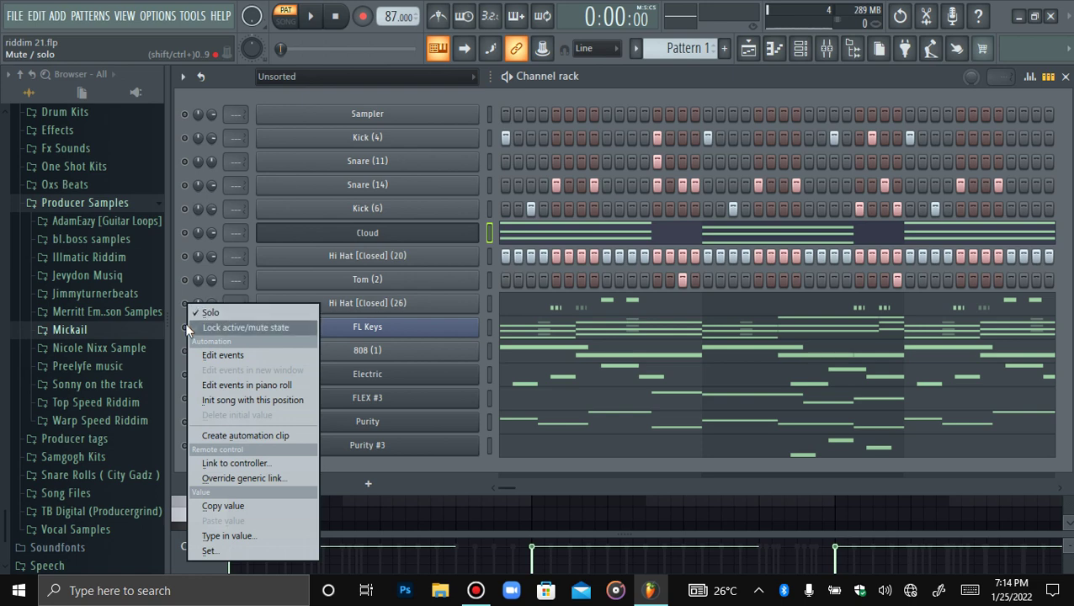
left_click(191, 329)
right_click(191, 332)
left_click(199, 314)
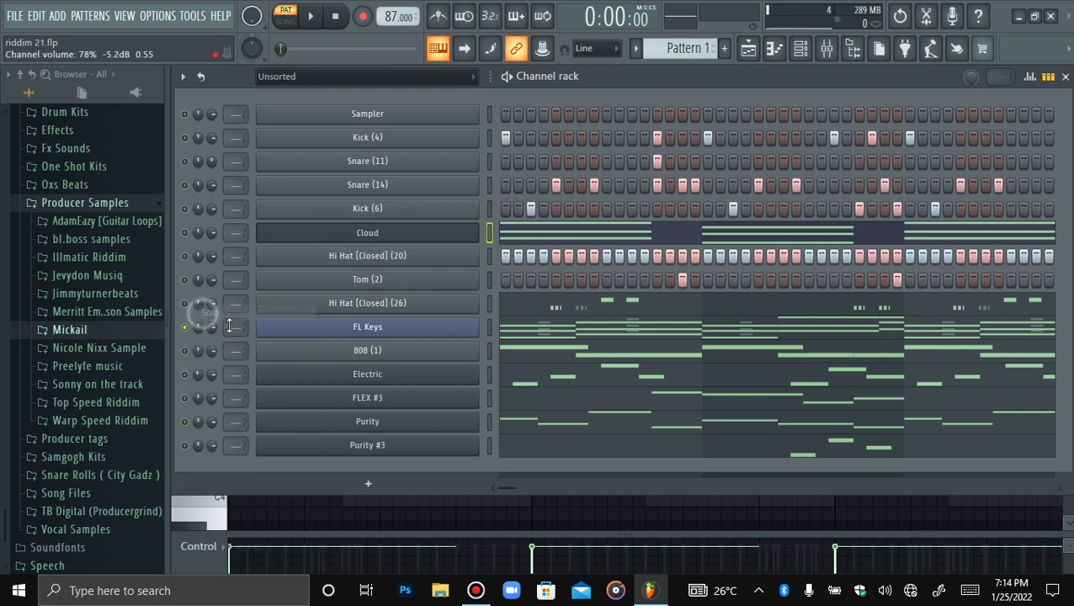
Play back the FL Keys channel while viewing its chord notes in the piano roll, and stop the playback.
key("space")
right_click(404, 334)
left_click(509, 328)
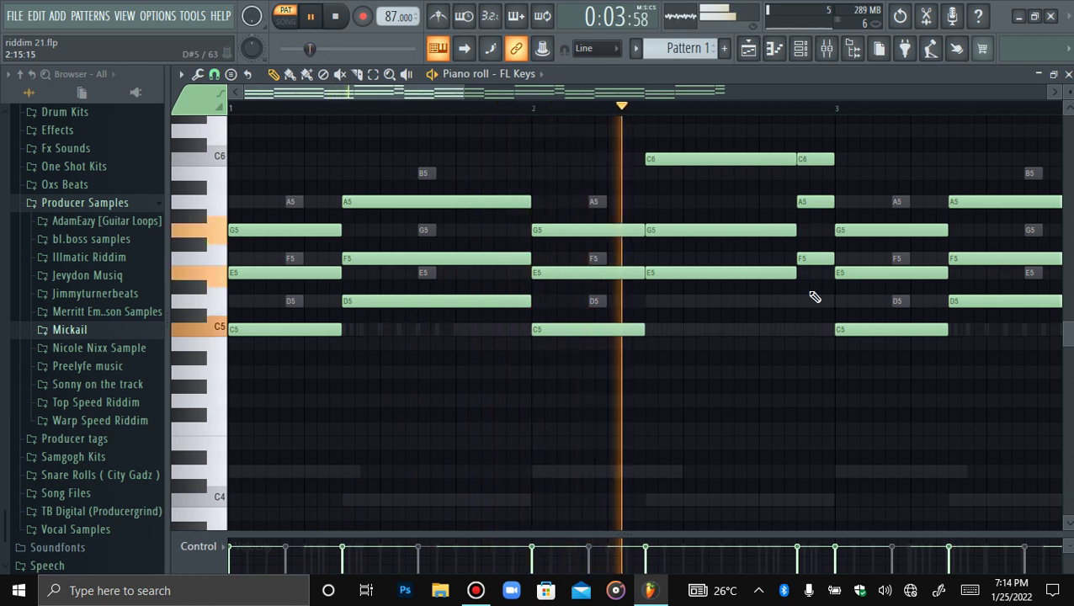
scroll(733, 204, "up", 1)
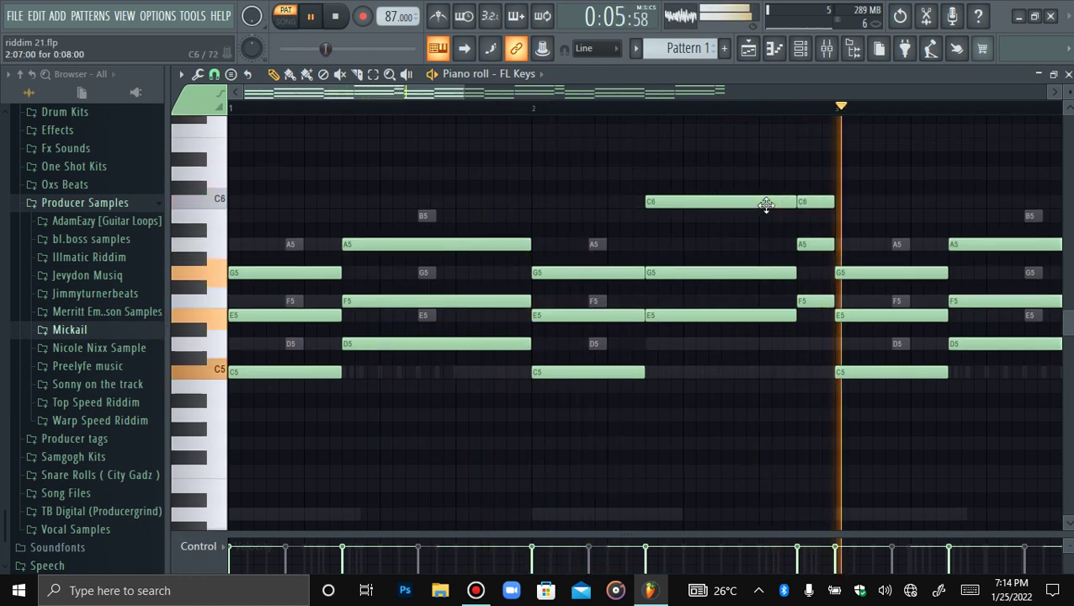
key("space")
Delete the short grey muted notes from the first three bars of the FL Keys part.
right_click(295, 343)
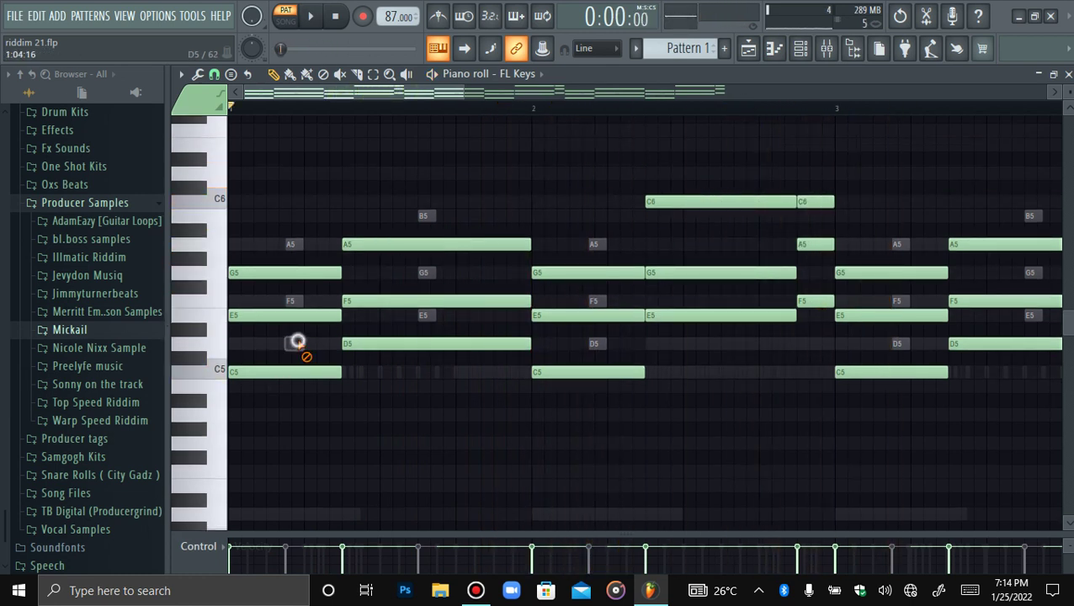
right_click(294, 302)
right_click(295, 246)
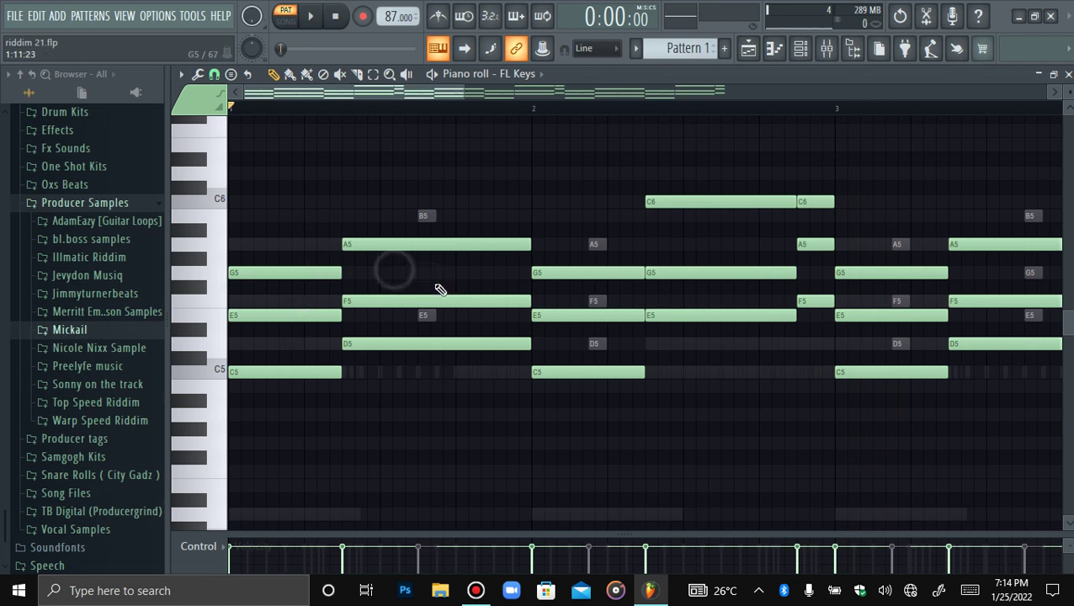
right_click(423, 216)
right_click(593, 245)
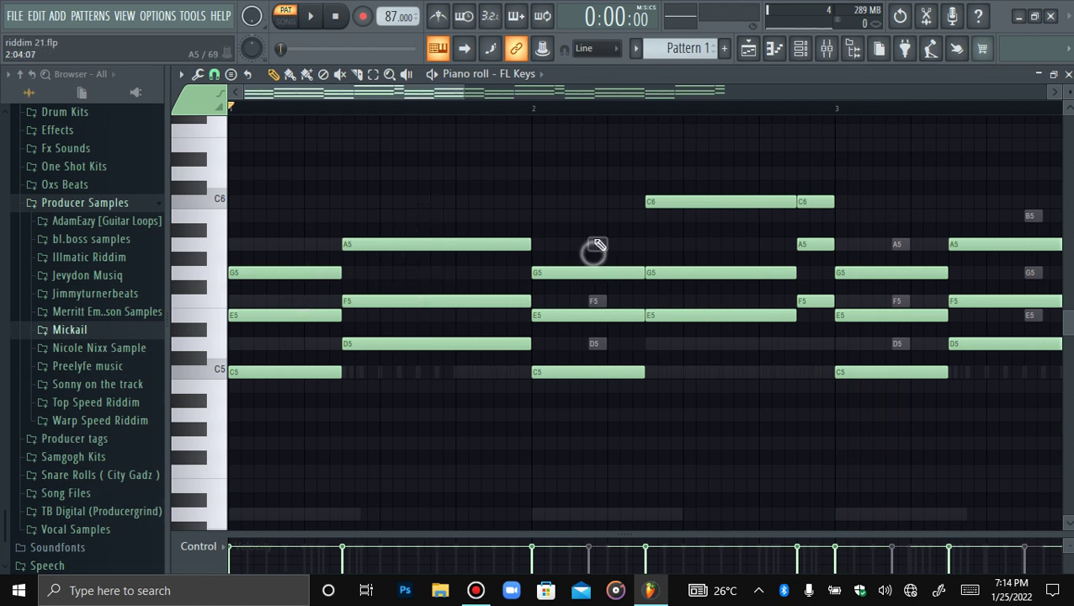
right_click(596, 301)
right_click(596, 343)
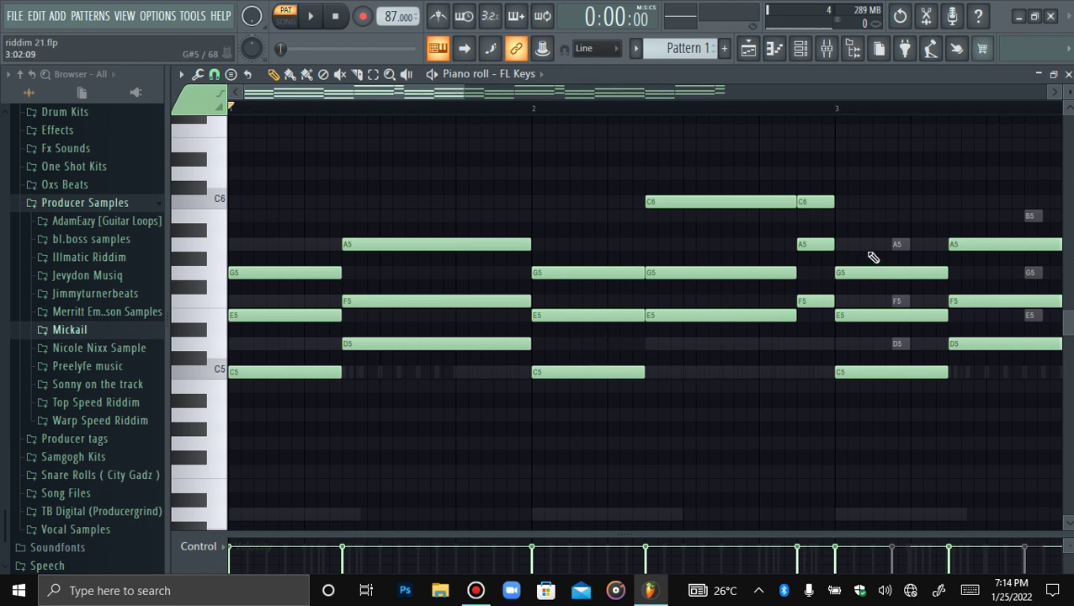
right_click(894, 245)
right_click(897, 343)
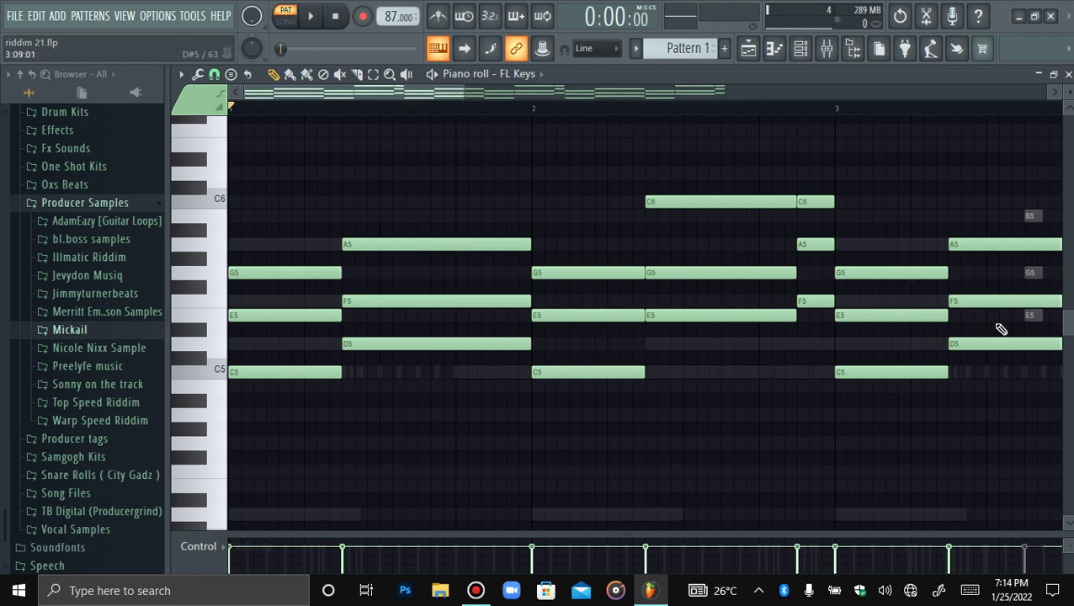
right_click(1028, 315)
right_click(1033, 272)
right_click(1029, 216)
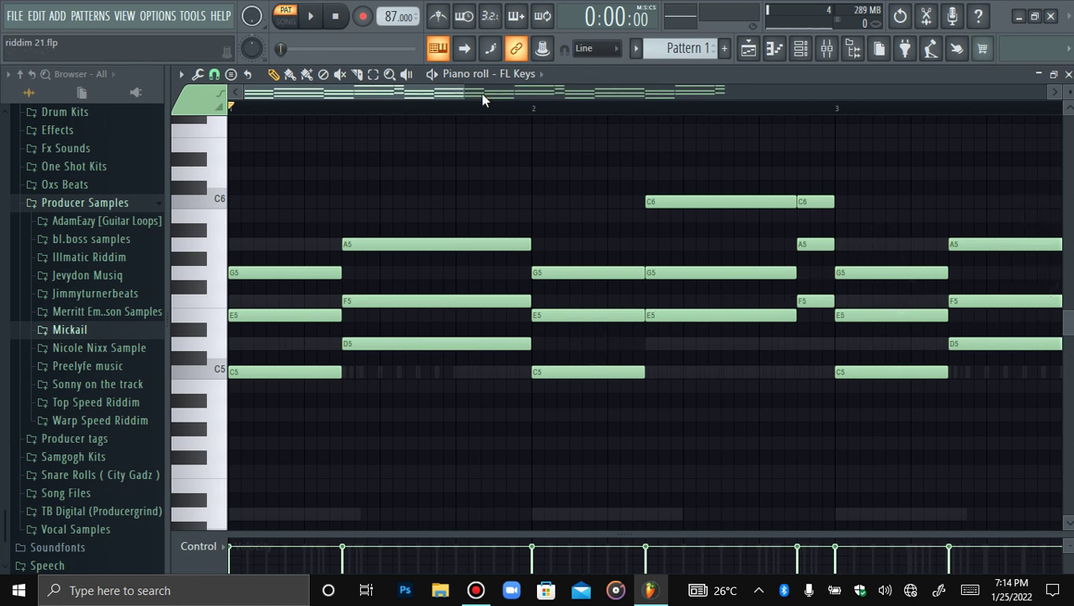
Delete all FL Keys notes from bar 5 onwards, keeping only the first four bars.
left_click_drag(496, 99, 644, 430)
key("Delete")
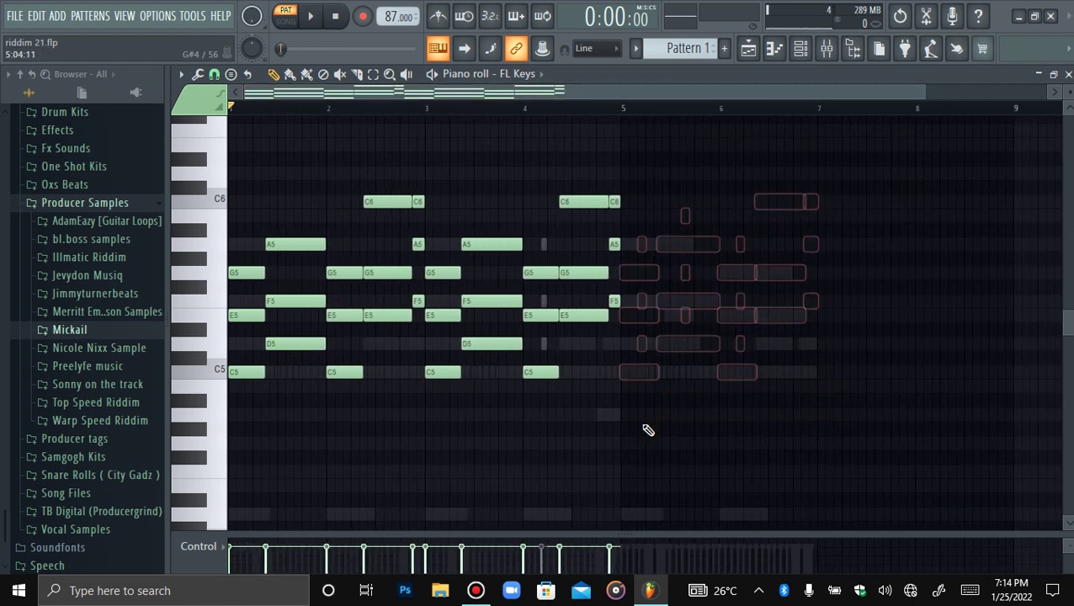
left_click_drag(922, 94, 571, 143)
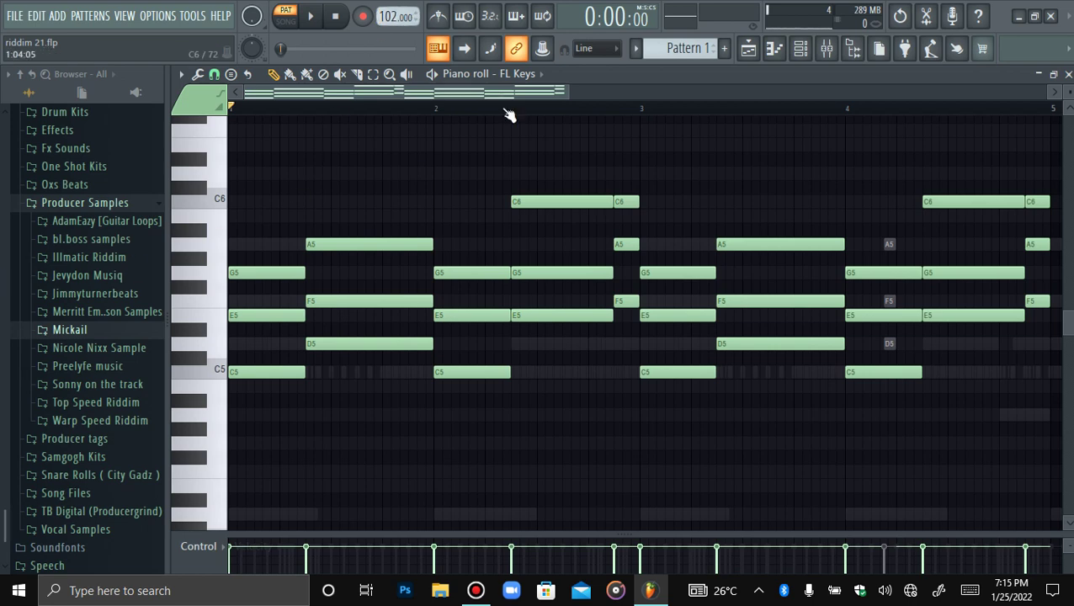
left_click(804, 49)
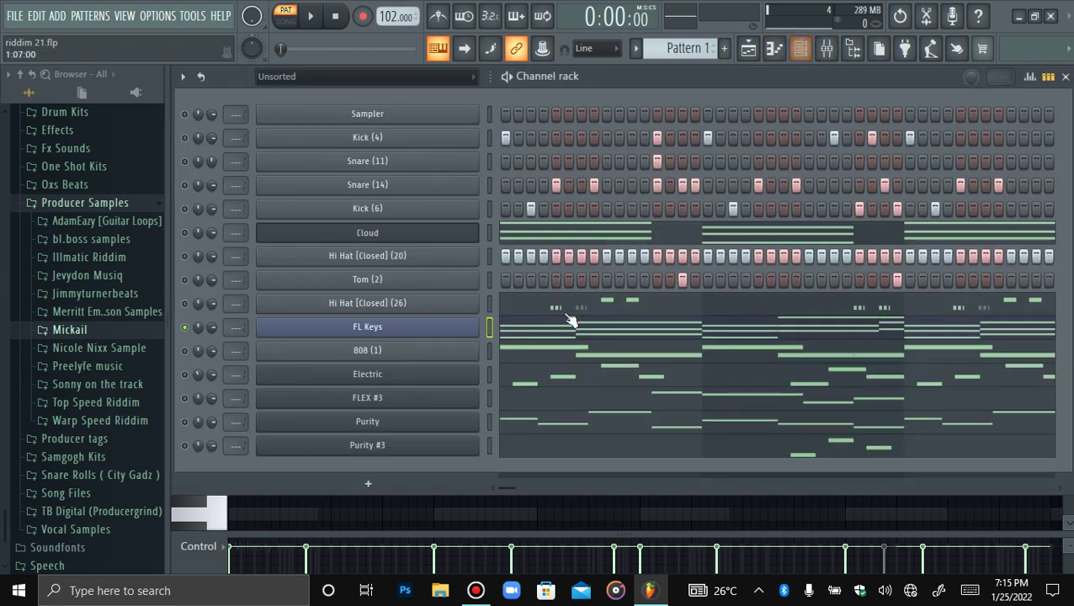
right_click(353, 327)
left_click(371, 334)
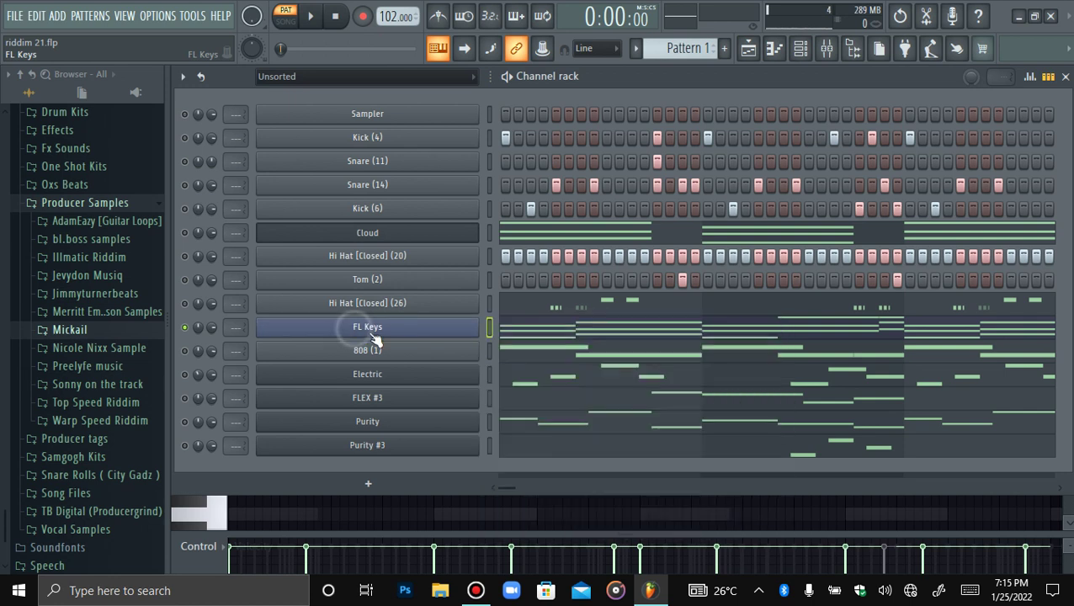
left_click(774, 52)
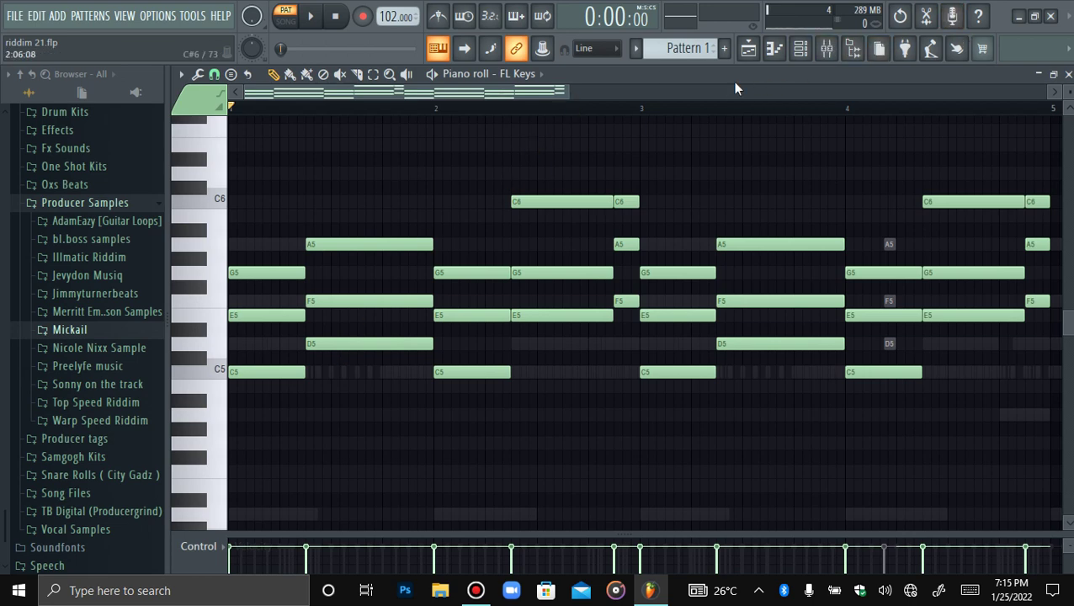
left_click(827, 54)
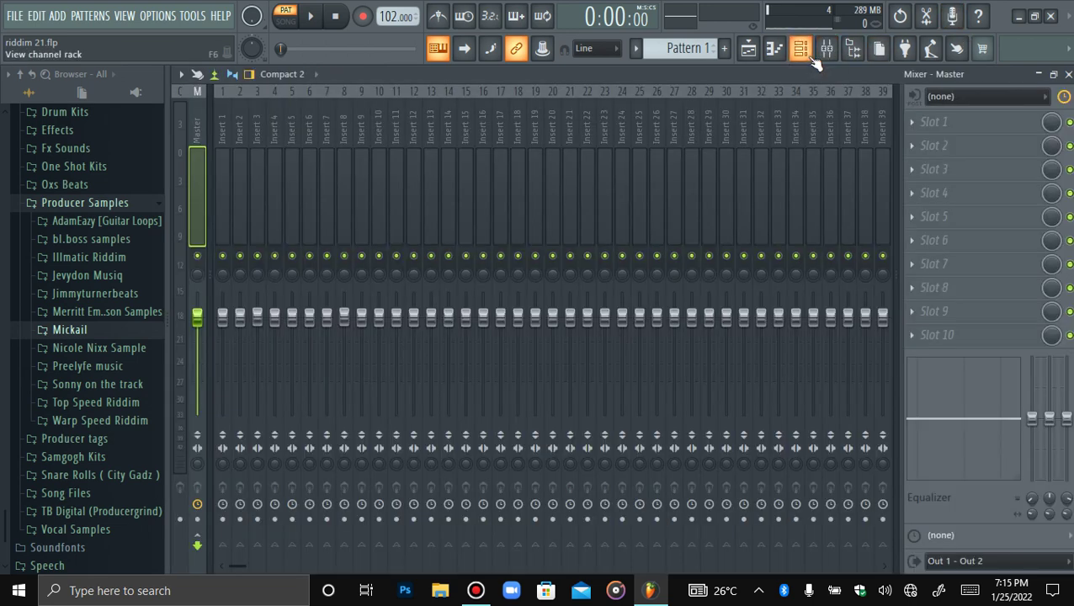
Load the Dark Piano preset in the FL Keys instrument and close its window.
left_click(800, 53)
left_click(383, 328)
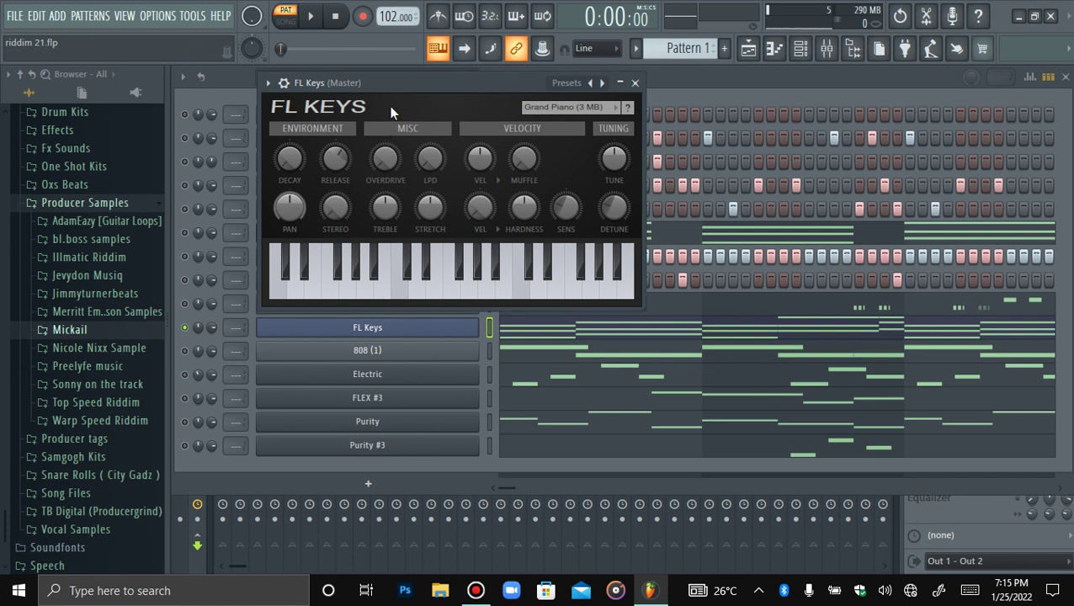
left_click_drag(392, 84, 649, 155)
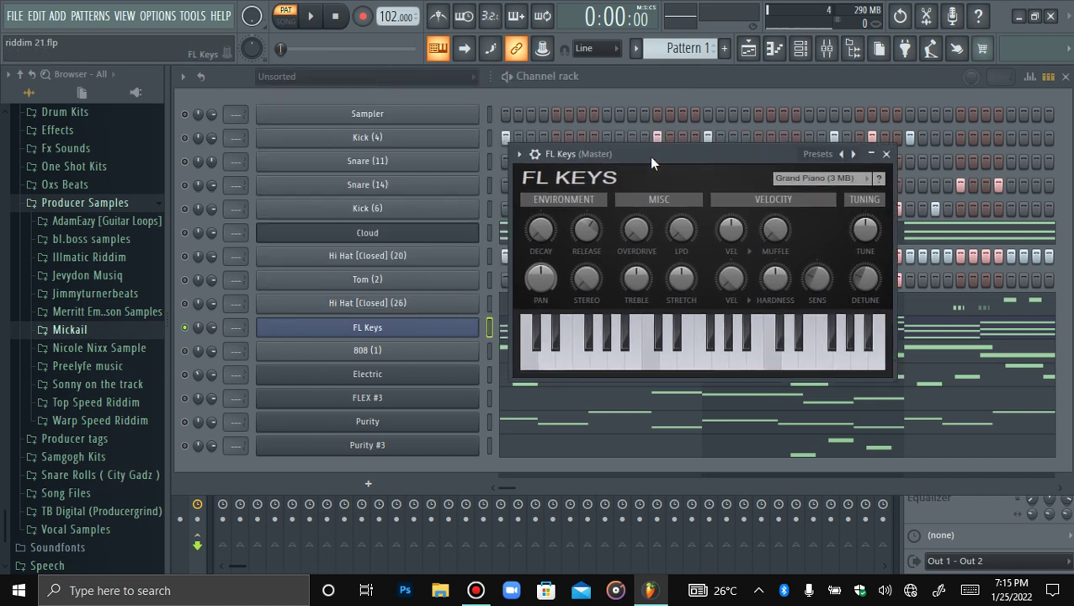
left_click(519, 154)
mouse_move(539, 201)
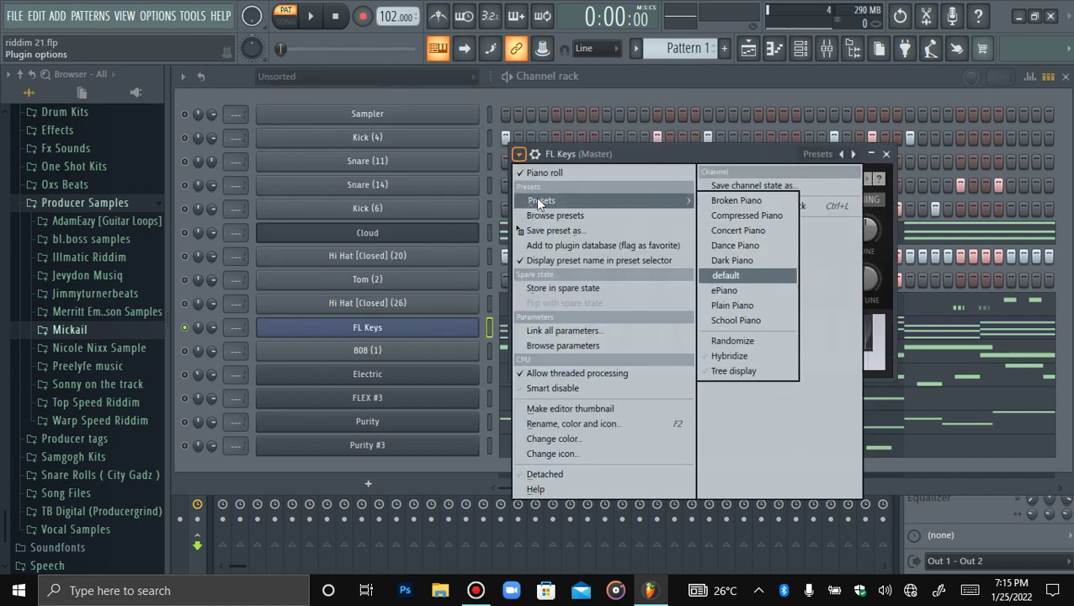
left_click(747, 265)
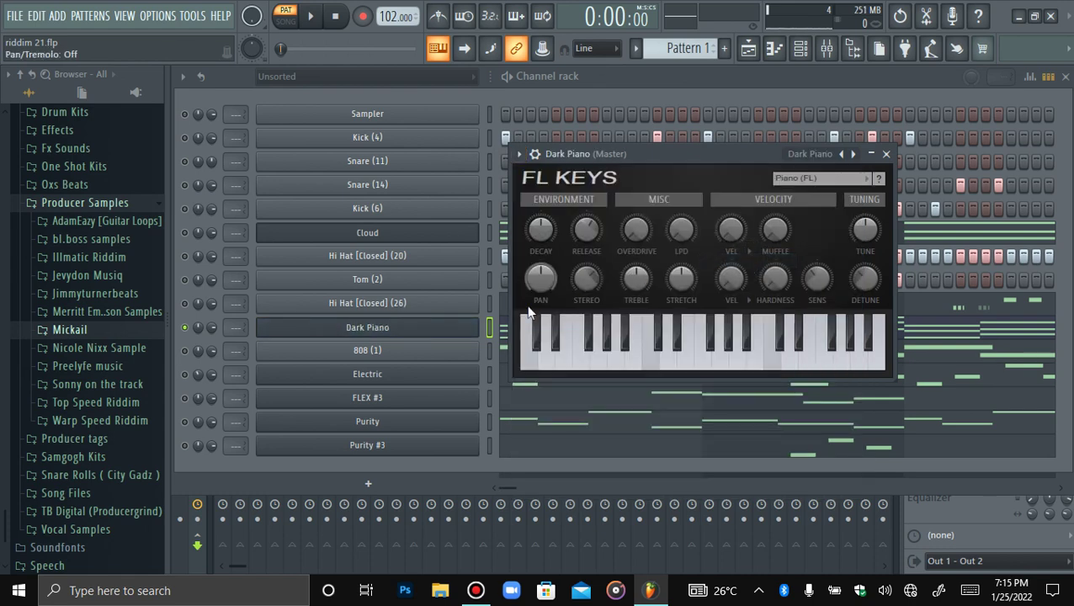
left_click(456, 327)
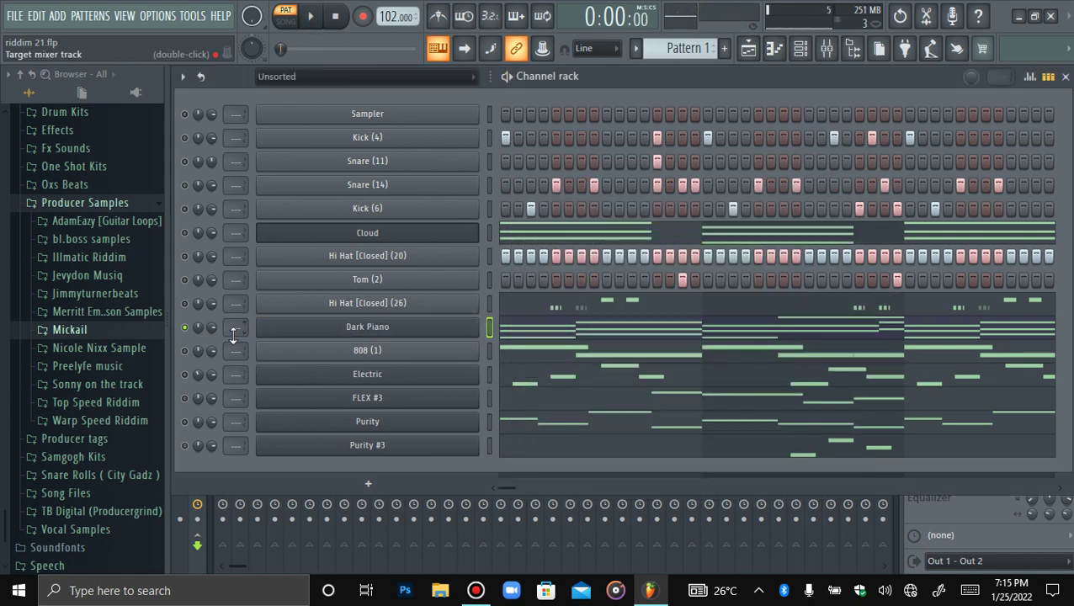
Route the Dark Piano channel to mixer track Insert 1 and bring up the mixer.
scroll(233, 334, "up", 1)
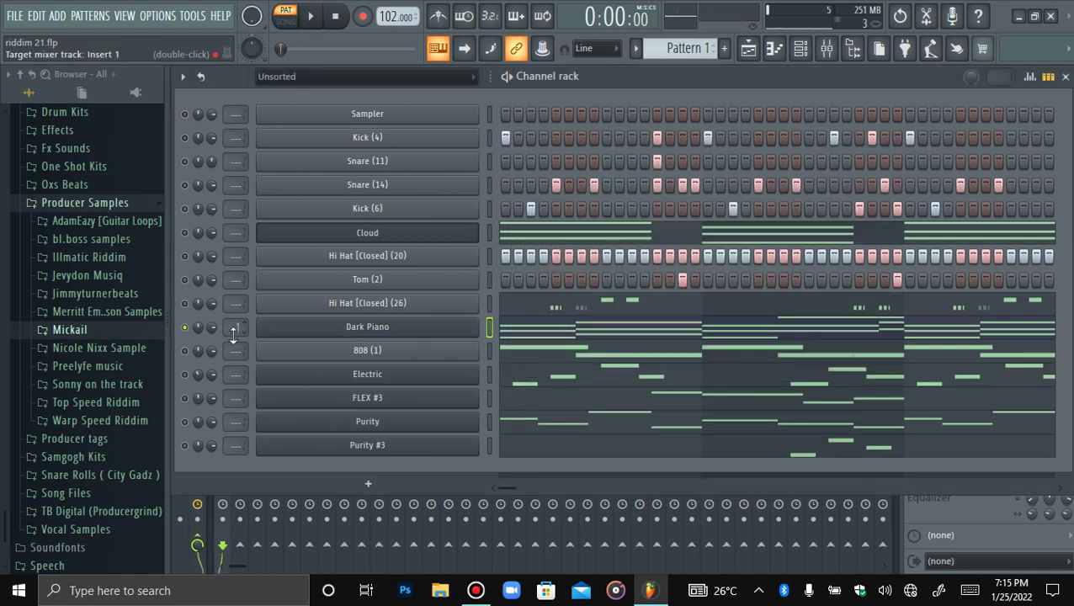
left_click(774, 50)
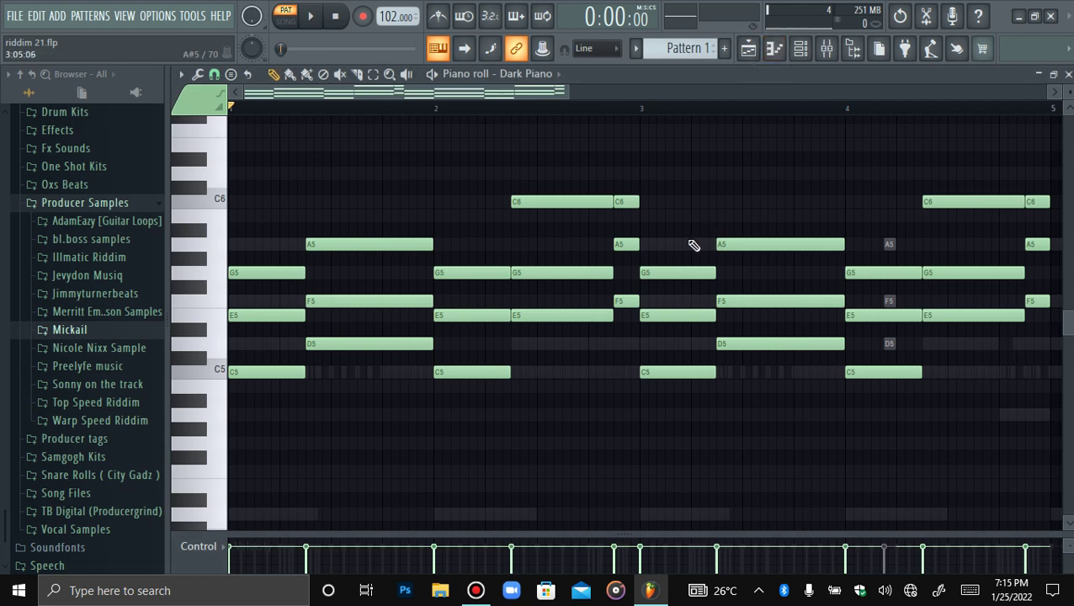
left_click(827, 51)
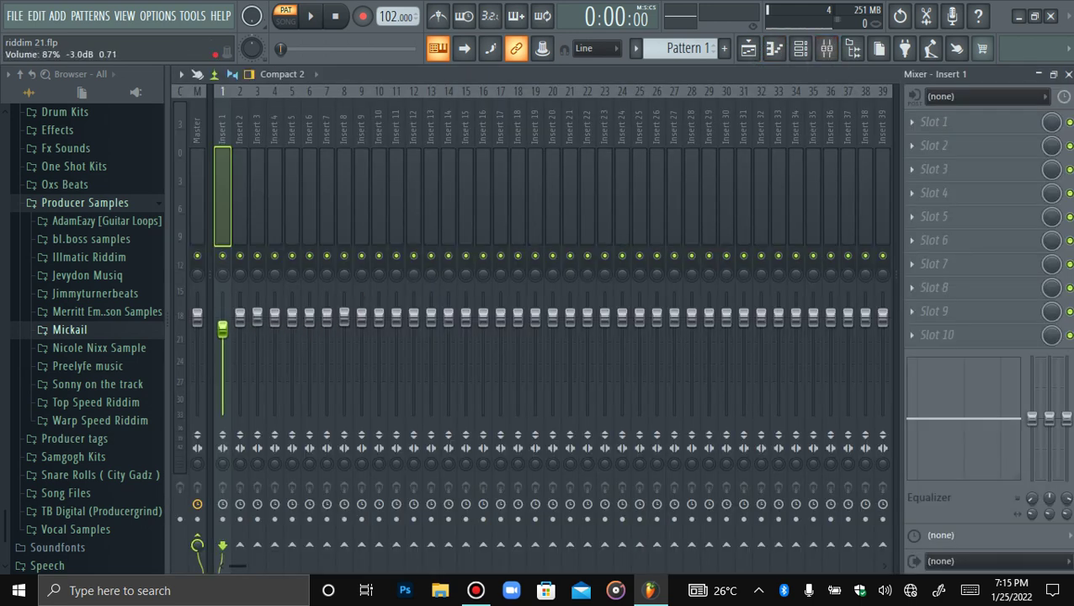
Add Fruity Parametric EQ 2 to slot 1 of Insert 1, shape band 1 into a low cut in the bass range, and audition it.
left_click(938, 126)
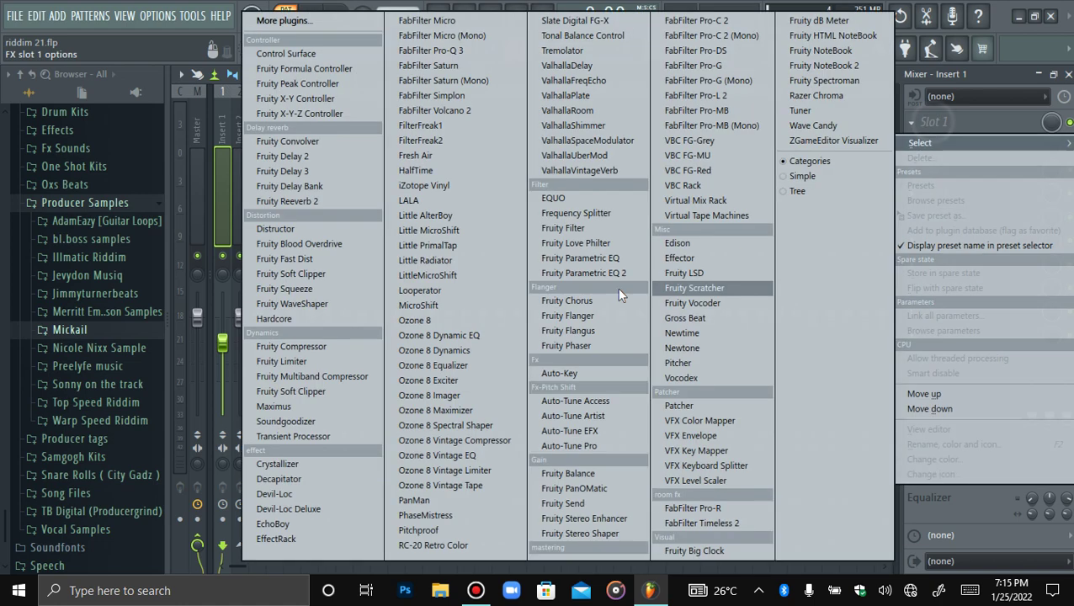
left_click(603, 276)
left_click_drag(333, 363, 387, 363)
right_click(389, 459)
mouse_move(405, 500)
left_click(473, 492)
key("space")
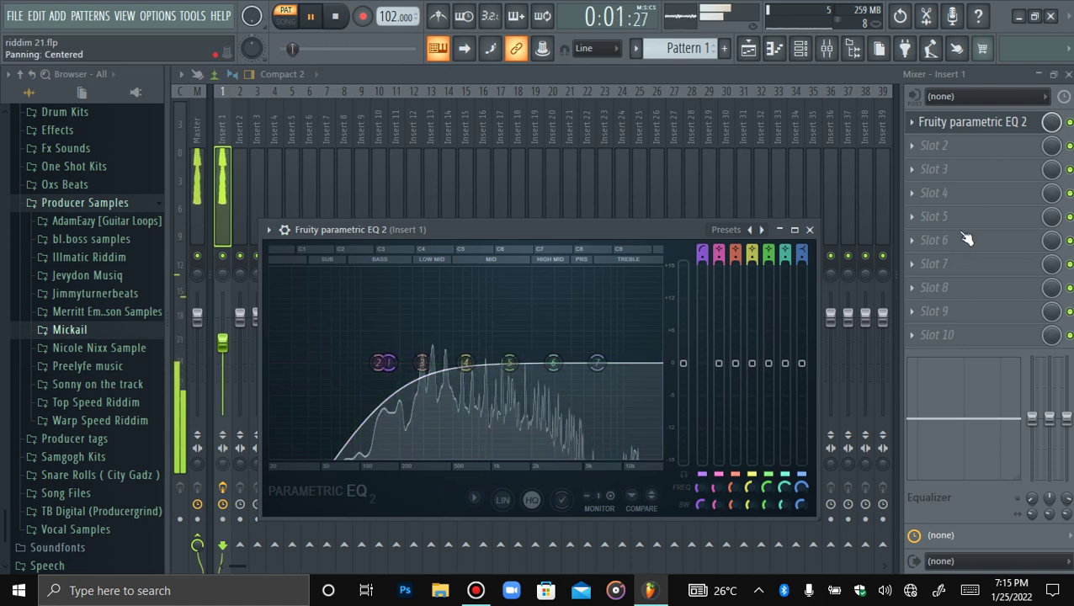
key("space")
Add ValhallaVintageVerb to slot 2 of Insert 1 and set its mix to about 8.4%.
left_click(955, 148)
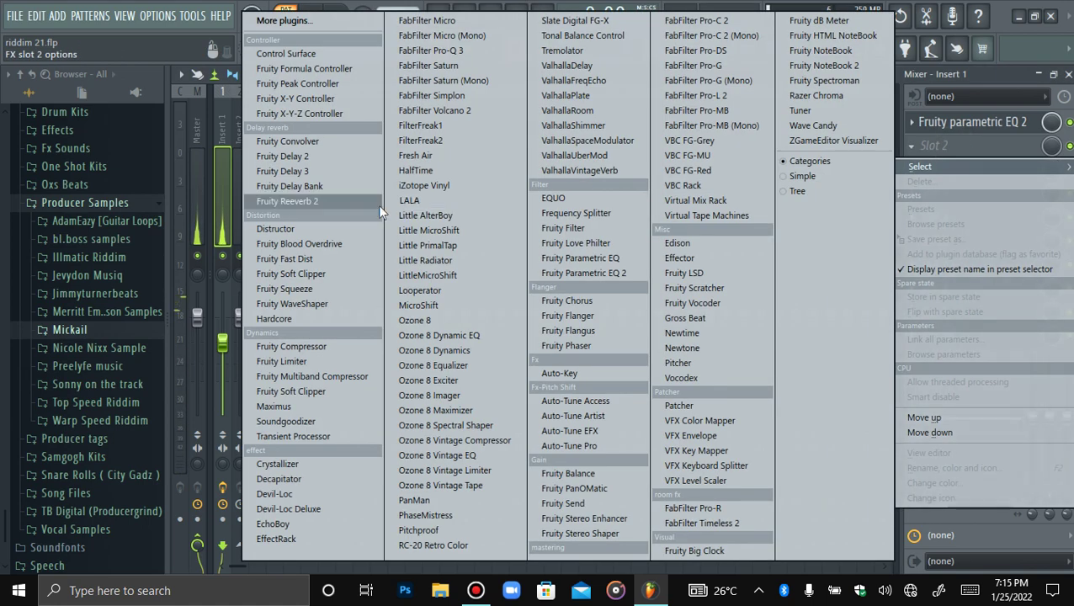
left_click(584, 171)
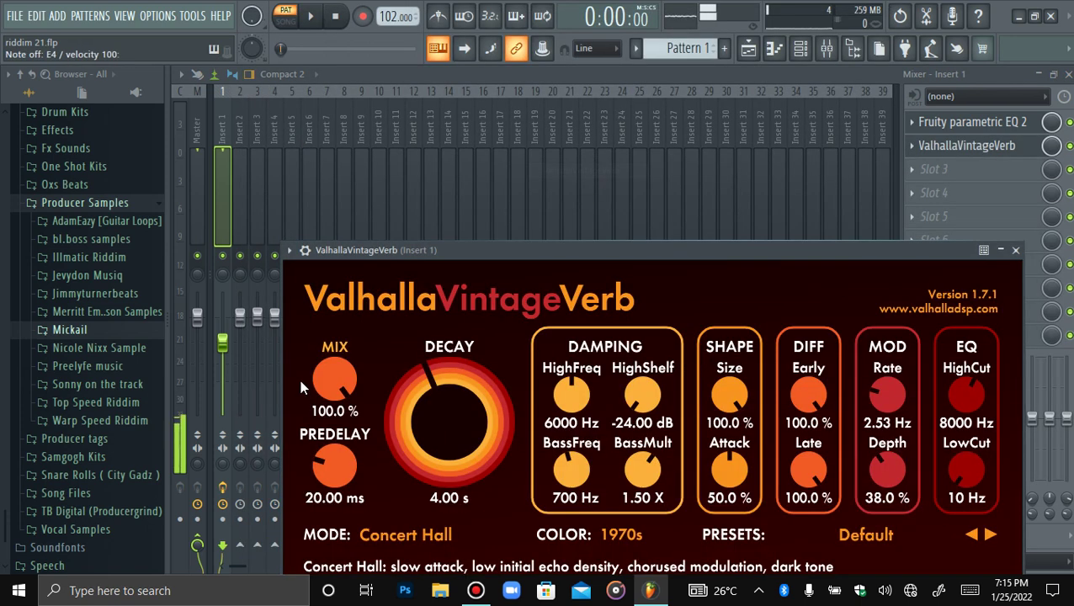
left_click_drag(334, 377, 333, 561)
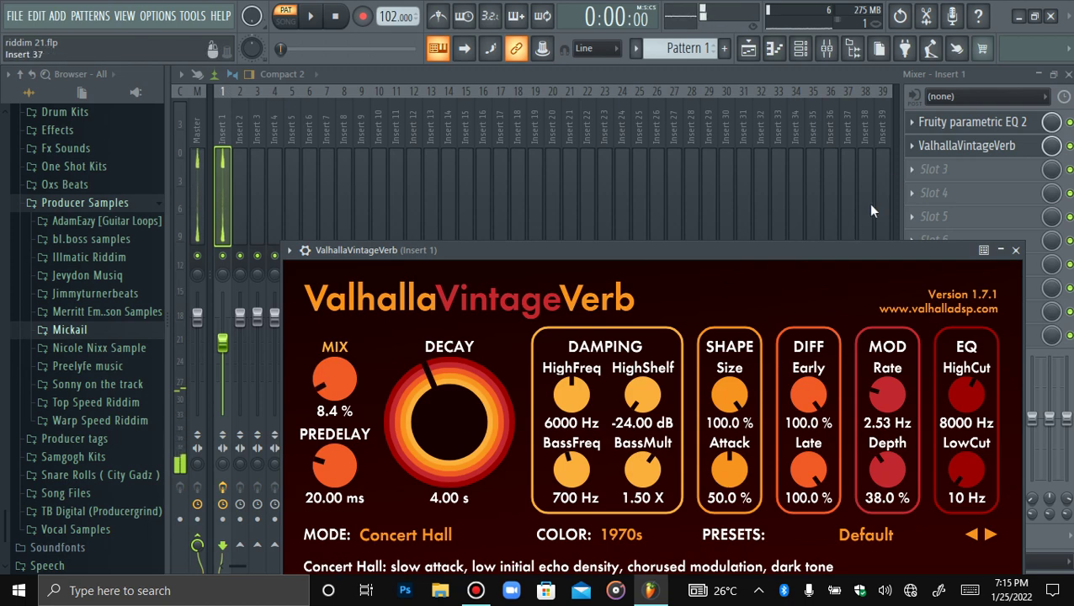
Add Fruity Flanger to slot 3 of the Insert 1 mixer track.
left_click(945, 163)
left_click(944, 170)
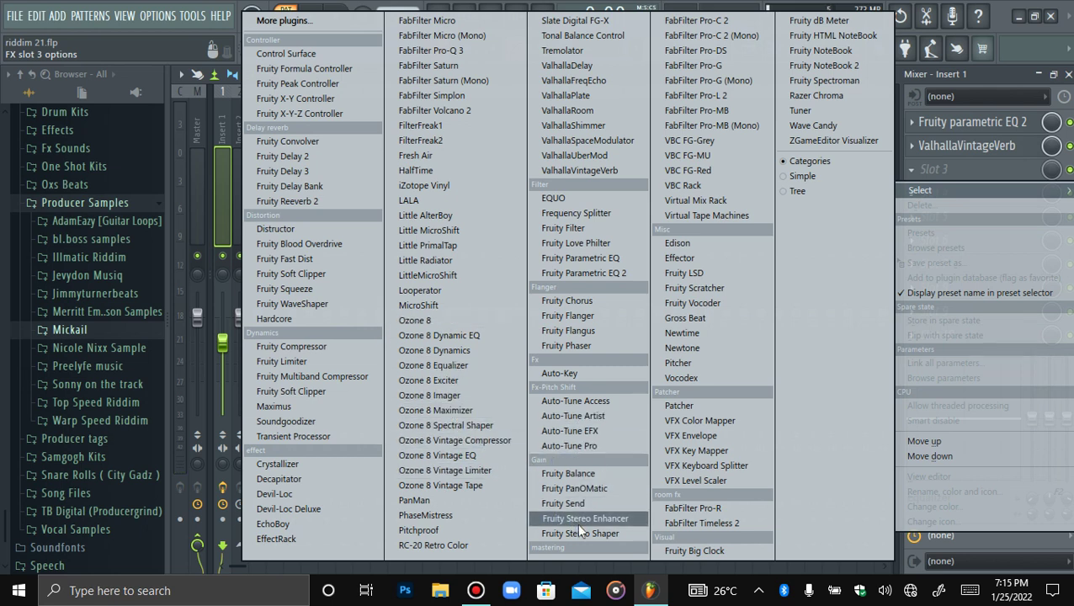
left_click(589, 316)
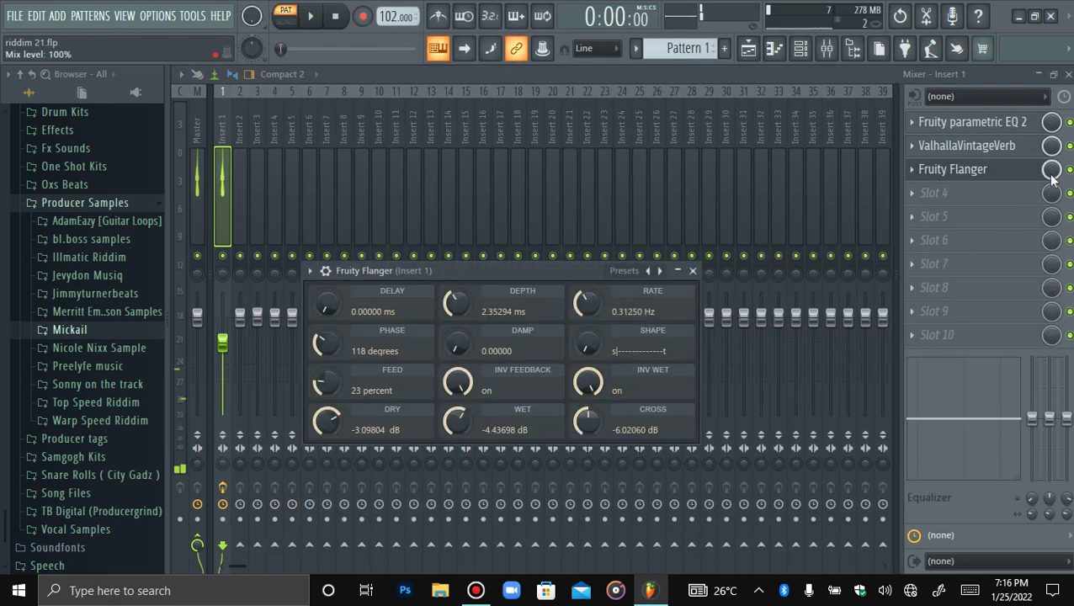
Set the Fruity Flanger's mix level on Insert 1 to about 22%.
mouse_move(1051, 169)
left_mouse_down()
mouse_move(1051, 202)
mouse_move(1051, 151)
left_mouse_up()
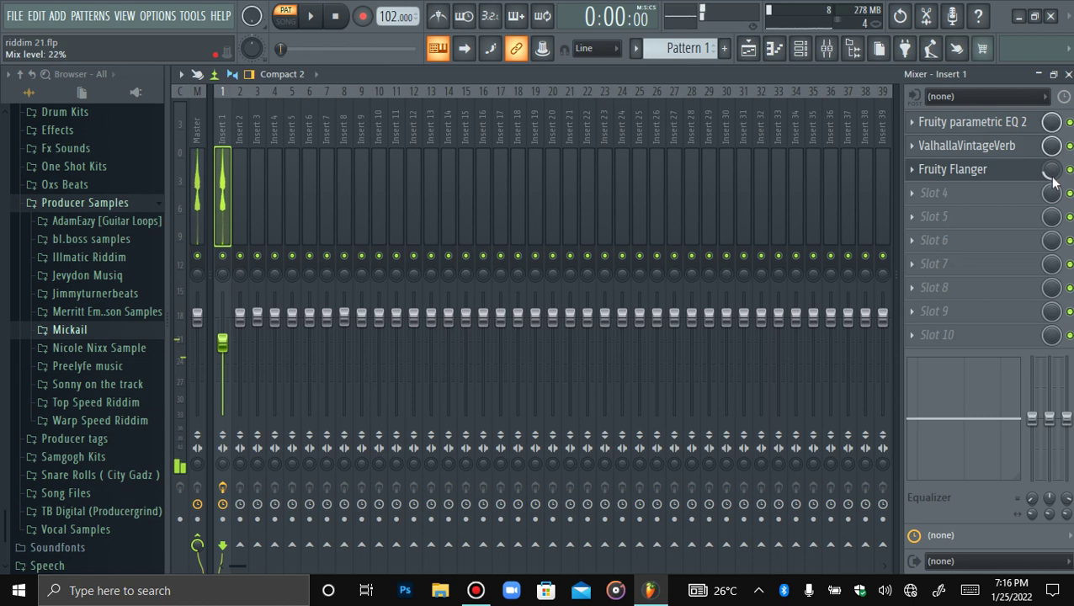
left_click(975, 148)
left_click(970, 145)
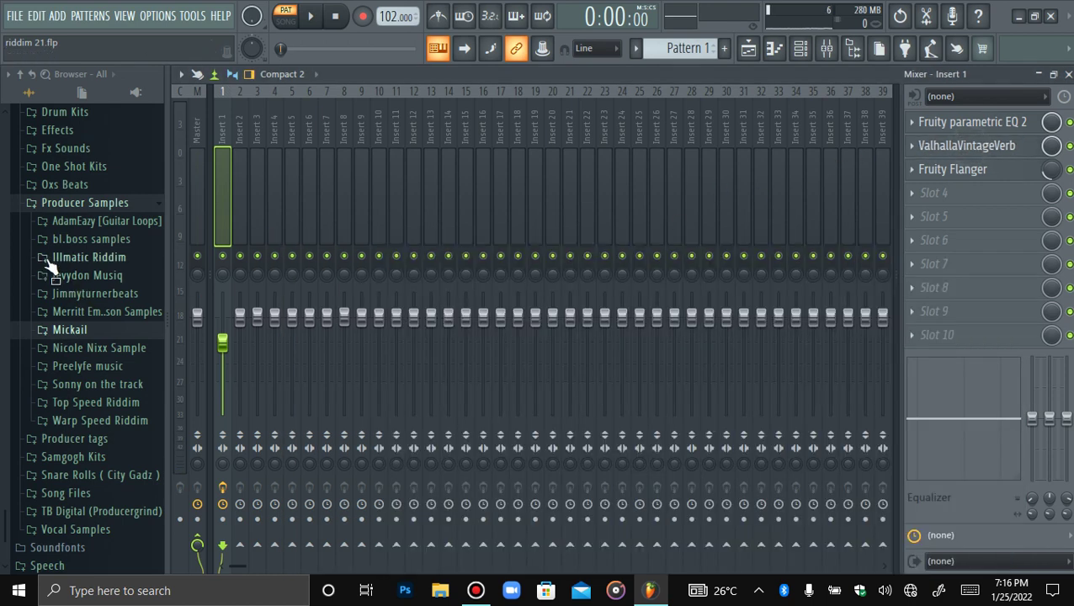
Stamp a Minor Natural (Aeolian) scale from C5 at the start of bar 1 in the Sampler channel's piano roll.
left_click(773, 48)
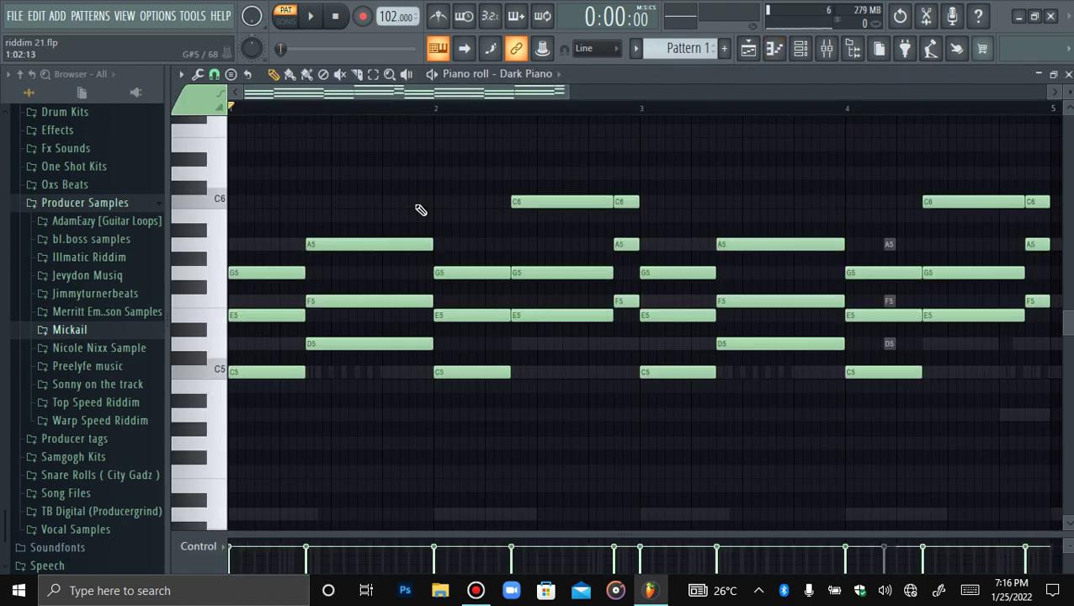
left_click_drag(570, 85, 375, 93)
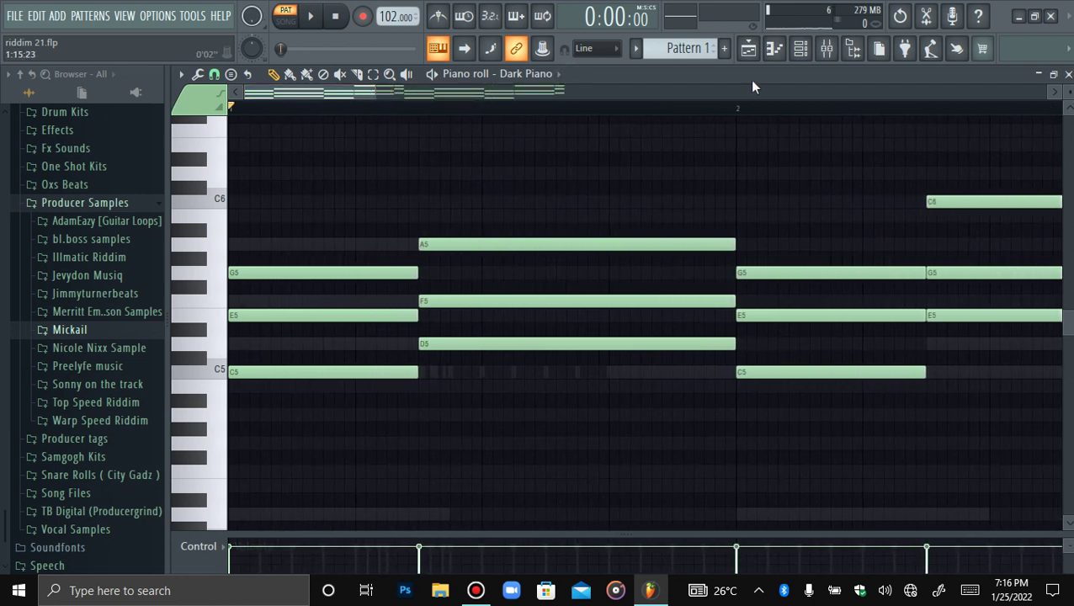
left_click(800, 48)
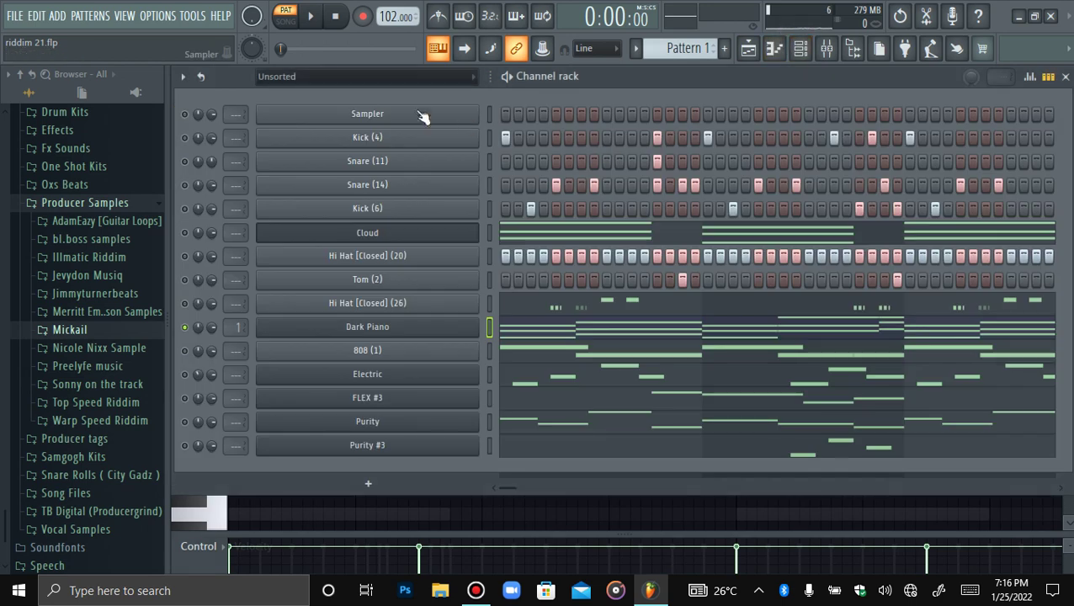
right_click(345, 114)
left_click(543, 113)
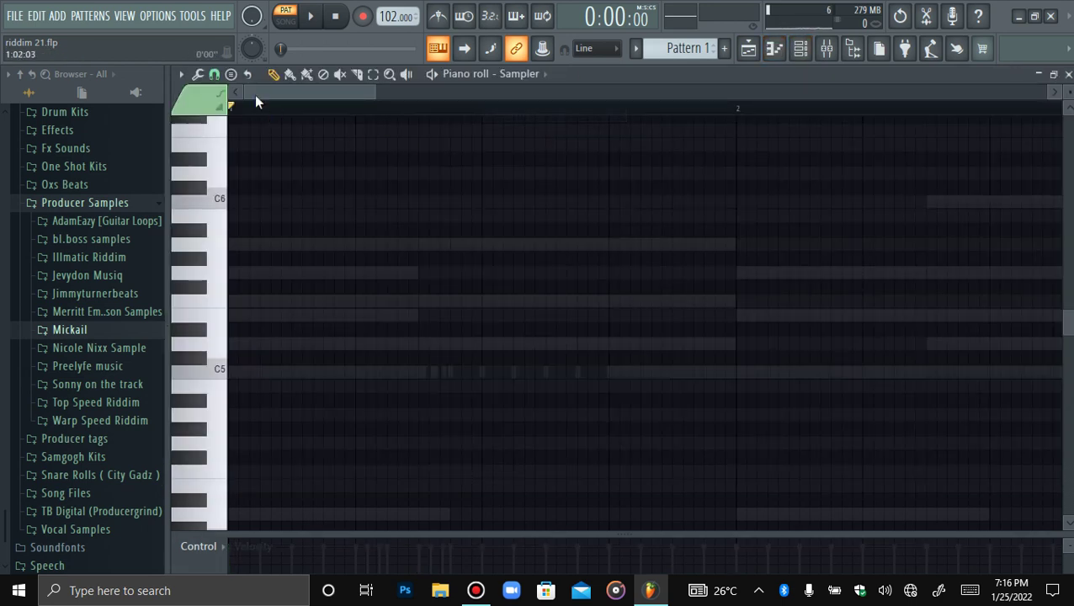
left_click(229, 75)
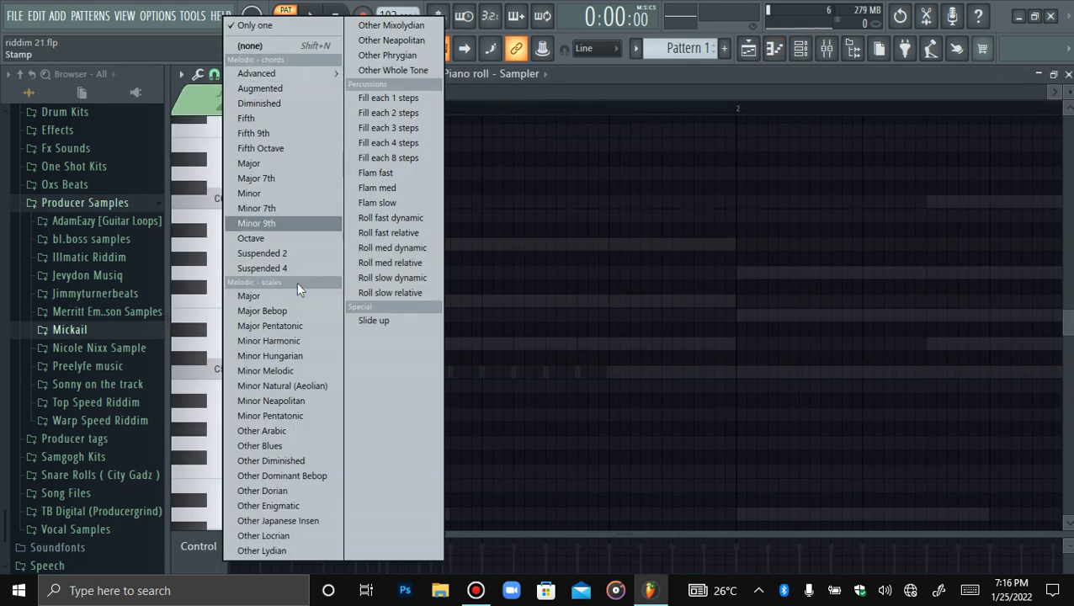
left_click(267, 386)
left_click(263, 372)
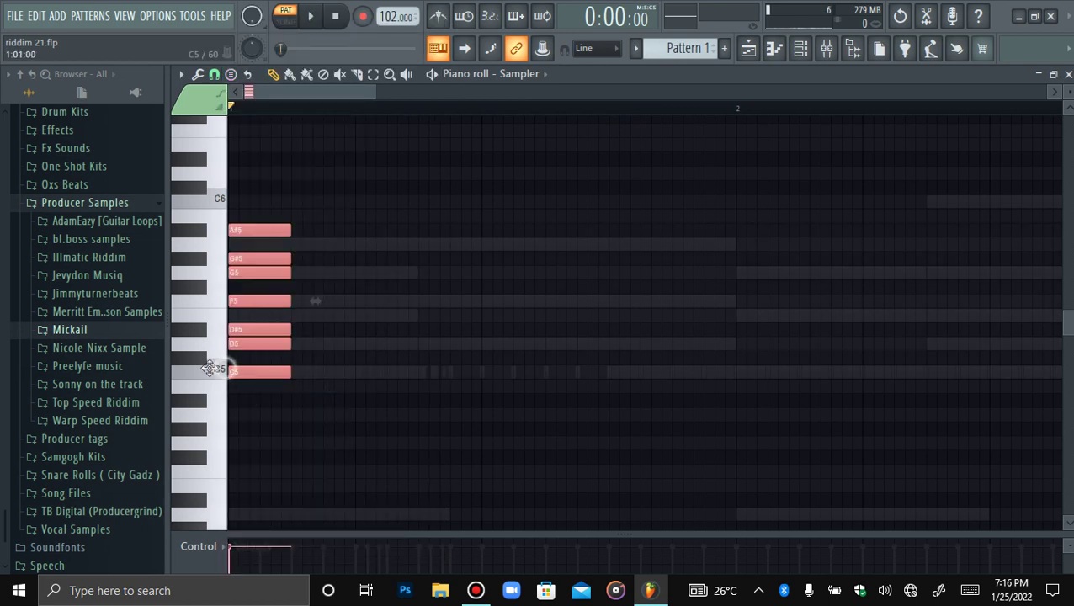
Duplicate the stamped scale one octave up and align the copy with the start of bar 1.
key("ctrl+b")
key("ctrl+Up")
key("shift+Left")
key("shift+Left")
key("shift+Left")
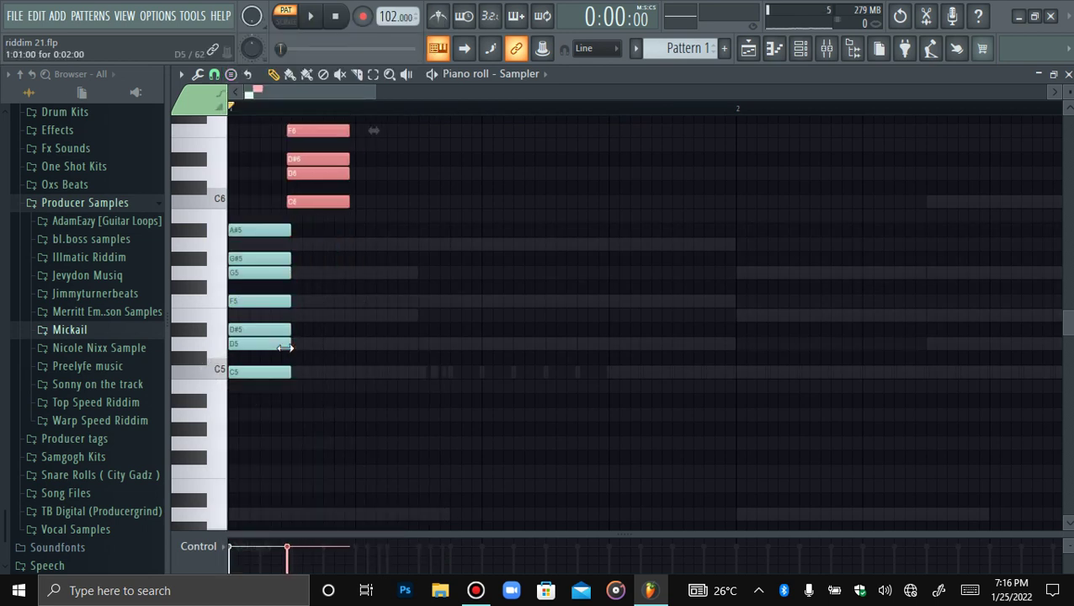
key("shift+Left")
key("shift+Left")
key("shift+Left")
key("shift+Left")
Duplicate both scale octaves, lower the copy by two octaves and align it with the start of bar 1.
key("ctrl+a")
key("ctrl+b")
key("ctrl+Down")
key("ctrl+Down")
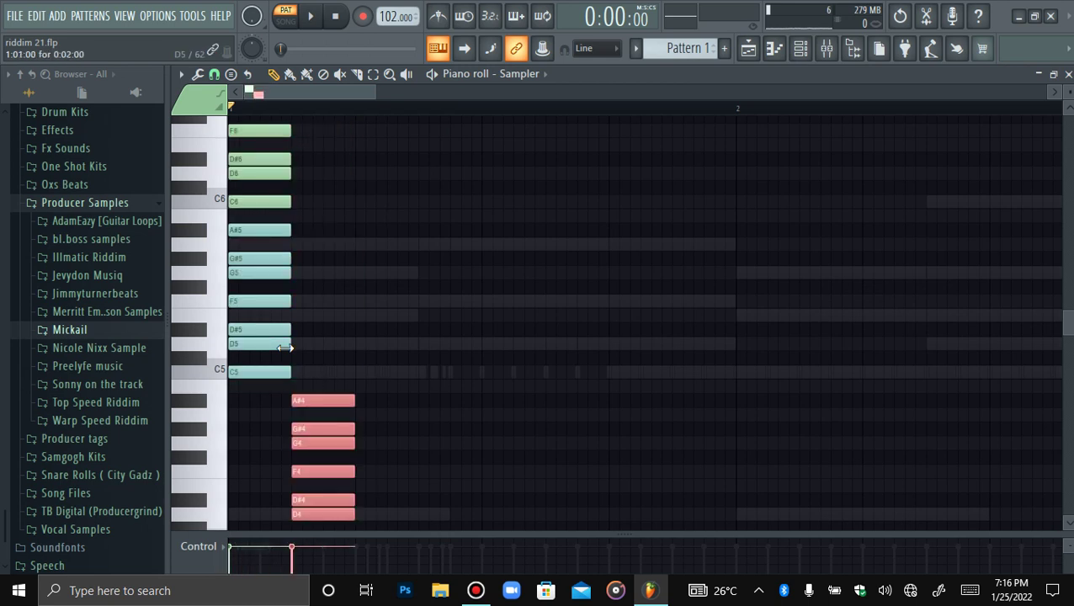
key("shift+Left")
key("shift+Left")
key("shift+Left")
key("shift+Left")
key("shift+Left")
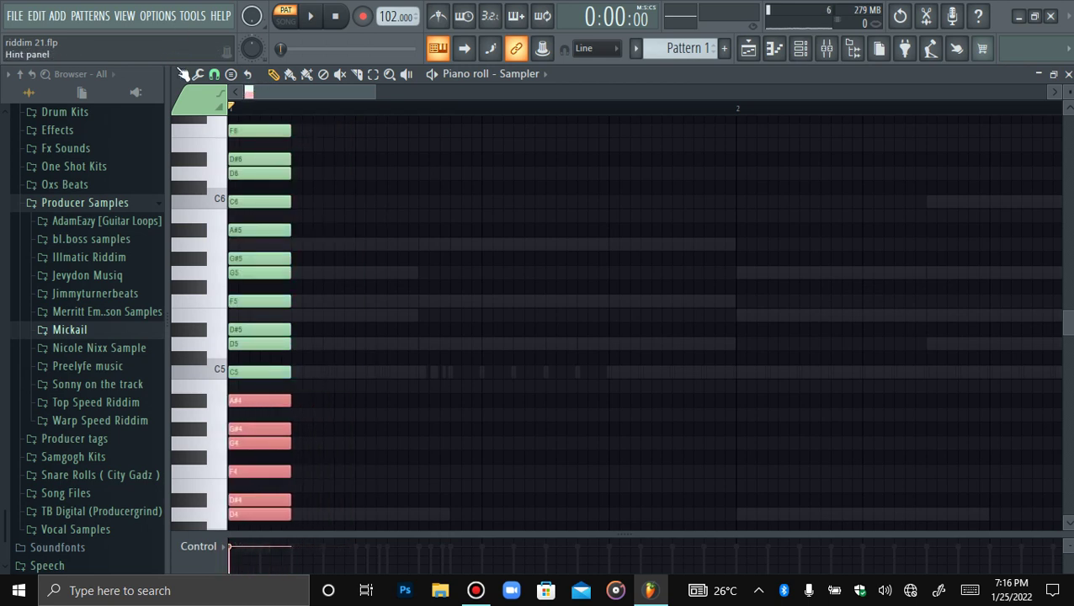
Set the piano roll's key labels to show all notes.
left_click(181, 74)
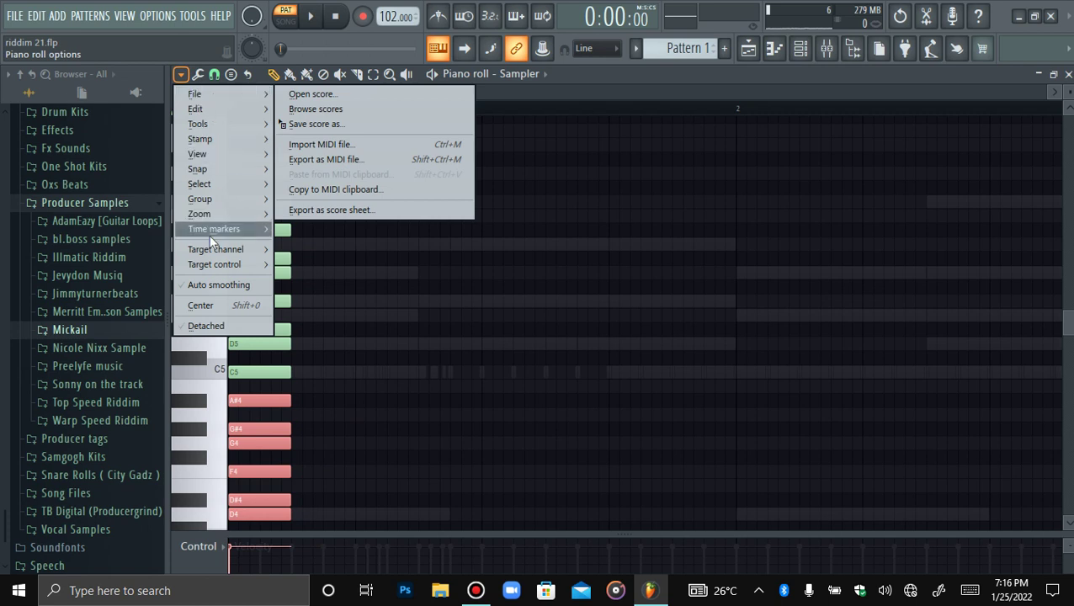
mouse_move(224, 153)
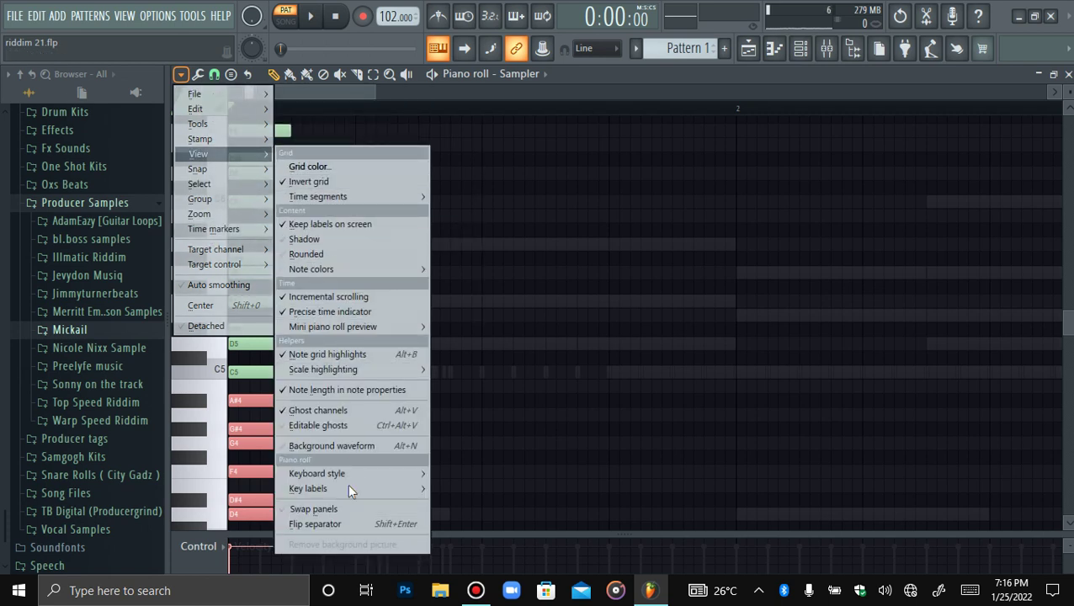
mouse_move(344, 469)
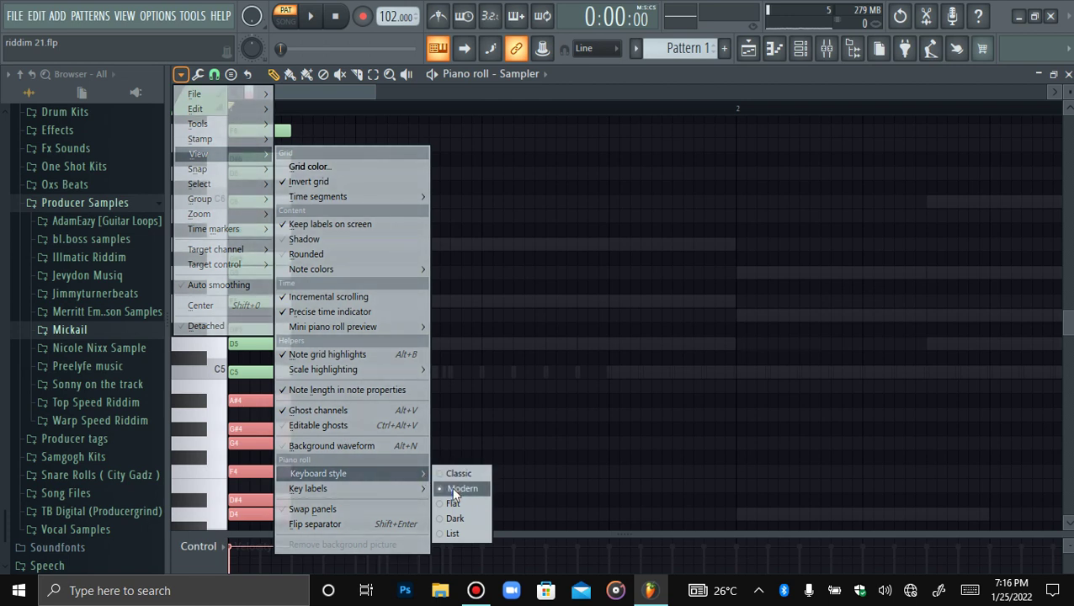
mouse_move(371, 487)
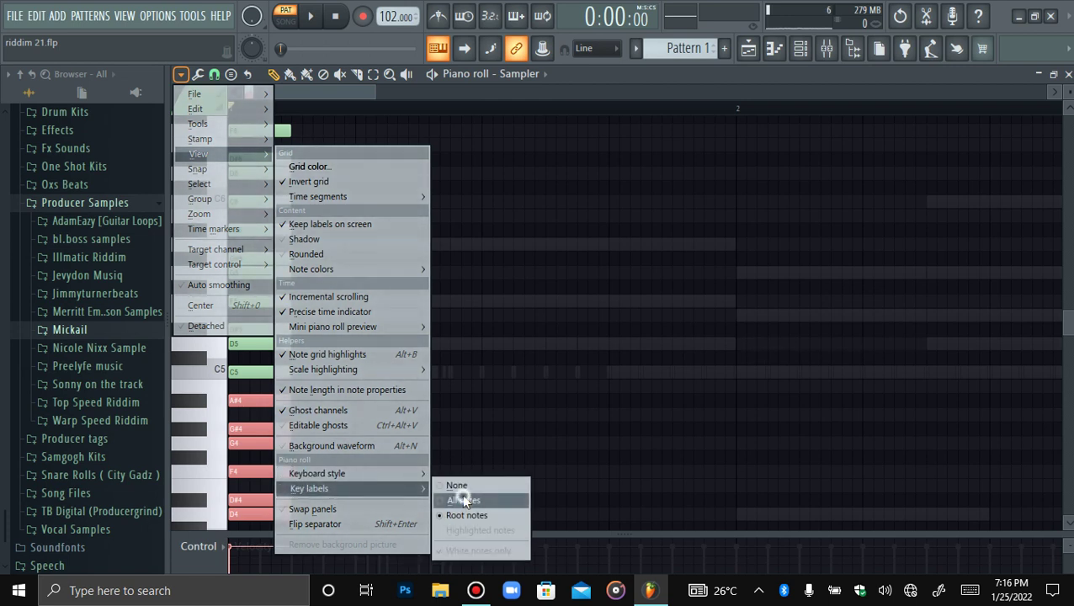
left_click(462, 500)
Extend the scale two more octaves down to C1 with a duplicate aligned to the start of bar 1.
scroll(345, 244, "down", 8)
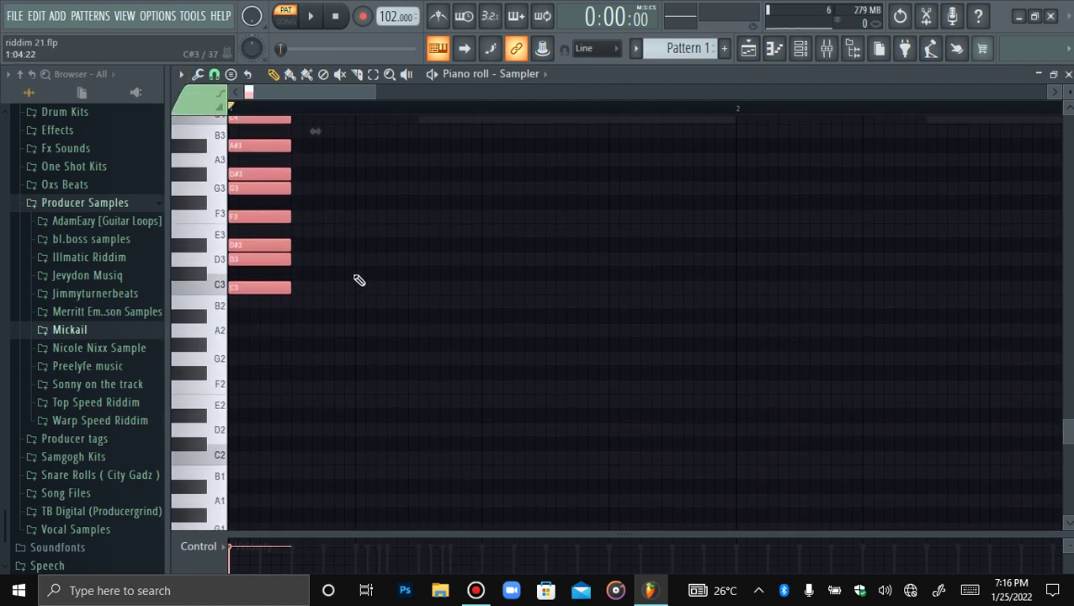
key("ctrl+b")
key("ctrl+Down")
key("ctrl+Down")
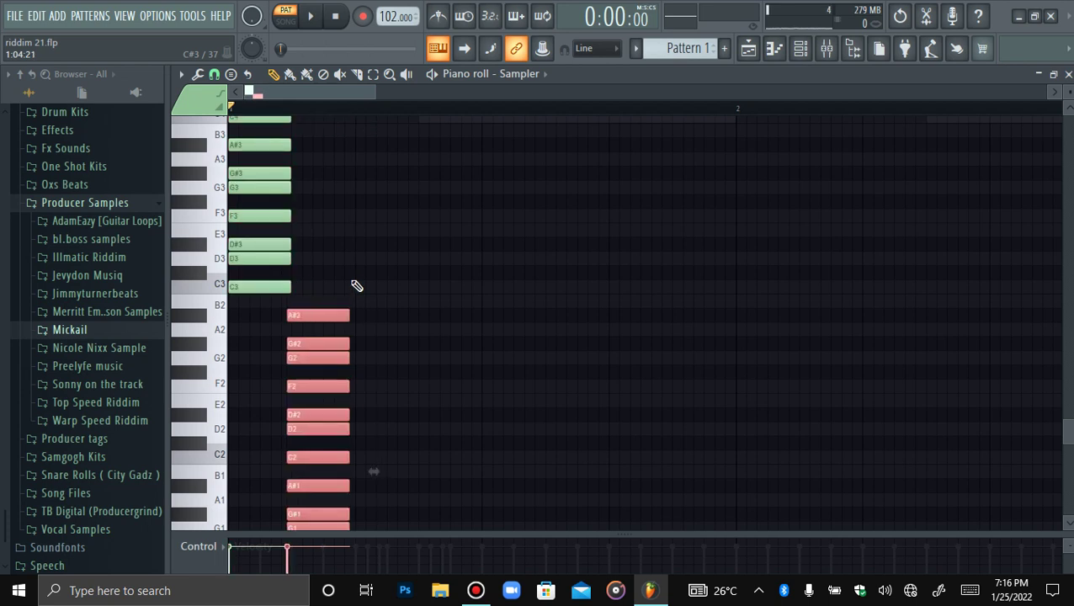
key("shift+Left")
key("shift+Left")
key("ctrl+Up")
key("ctrl+Up")
key("ctrl+Up")
key("ctrl+Up")
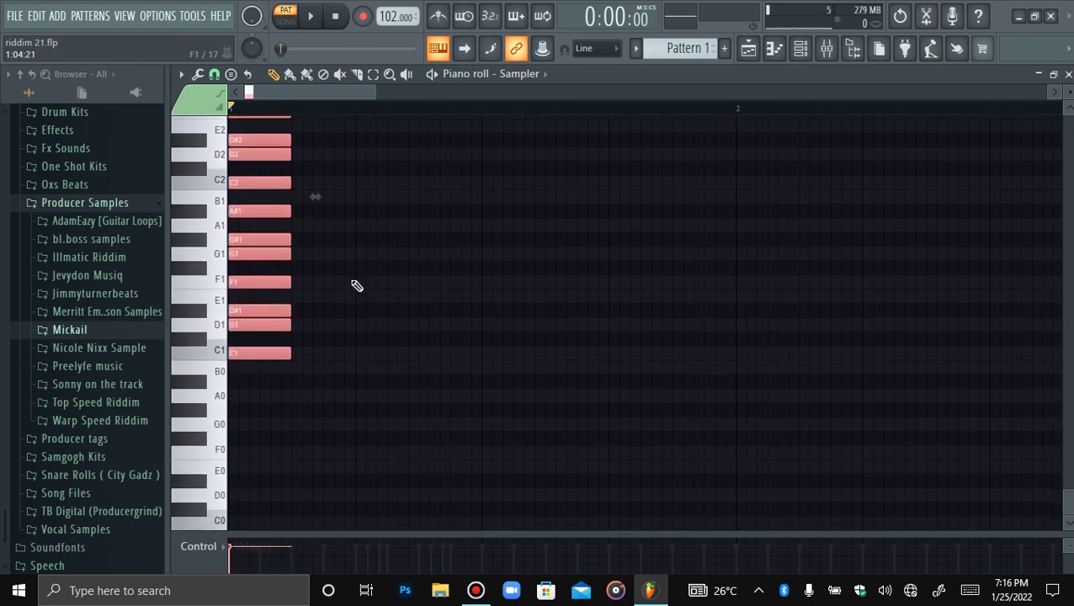
Duplicate the C6 octave of the scale up to C7 and line it up with the start of bar 1.
left_click_drag(311, 252, 235, 527)
key("ctrl+b")
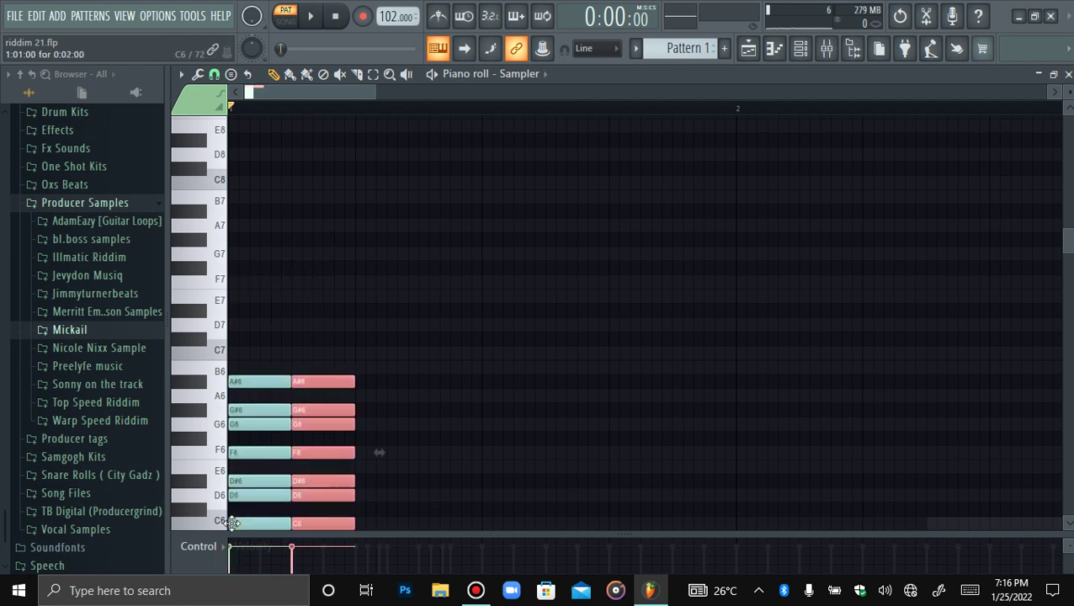
key("ctrl+Up")
key("shift+Left")
key("shift+Left")
scroll(232, 523, "up", 4)
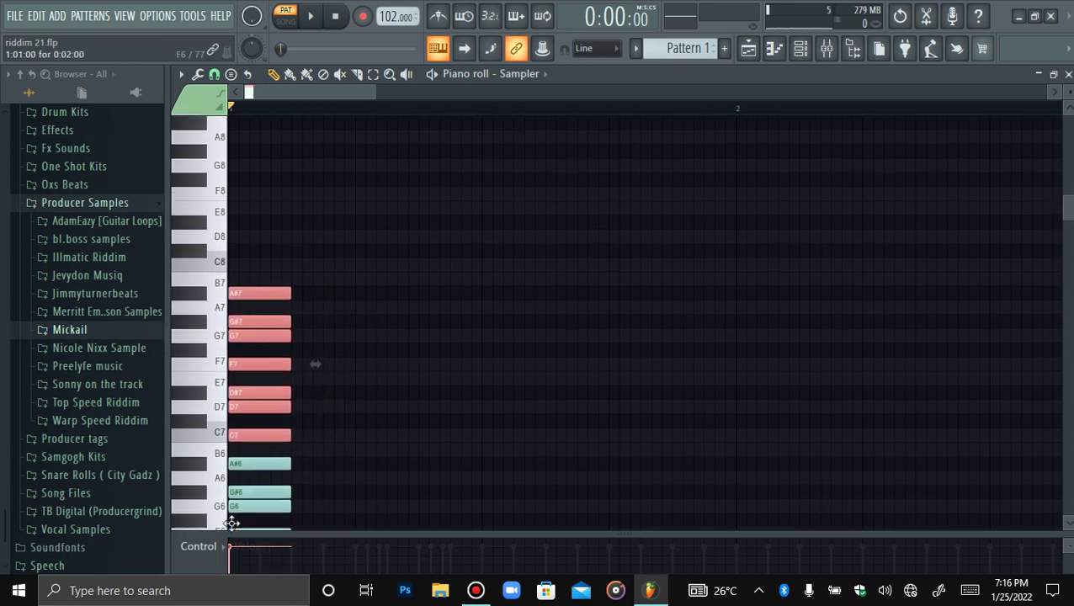
Add two more copies of the scale at C8 and C9, both aligned with the start of bar 1.
key("ctrl+b")
key("ctrl+Up")
key("shift+Left")
key("shift+Left")
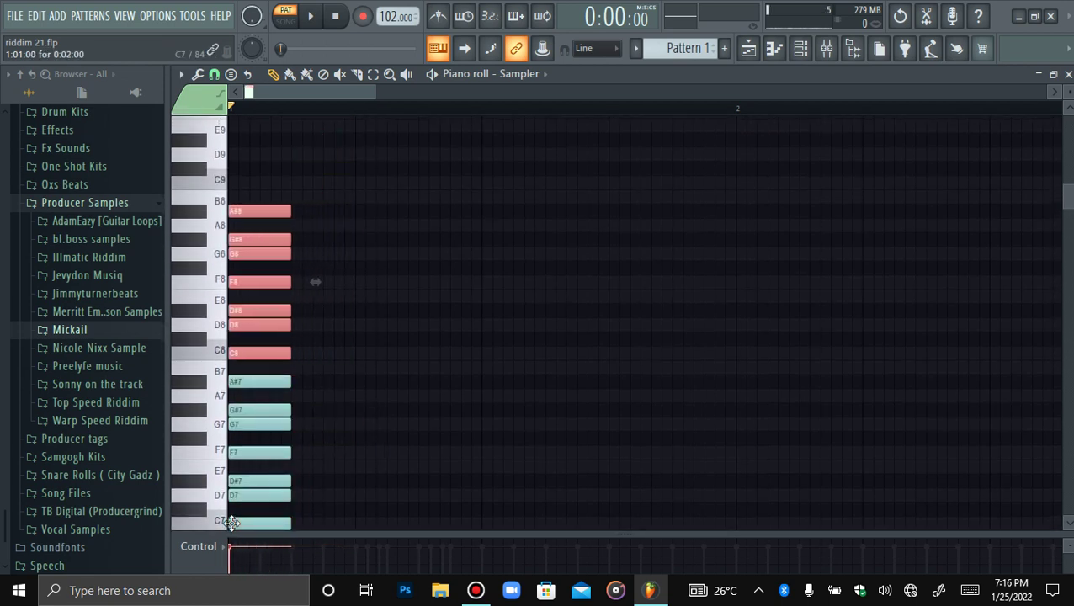
scroll(232, 522, "up", 3)
key("ctrl+b")
key("ctrl+Up")
key("shift+Left")
key("shift+Left")
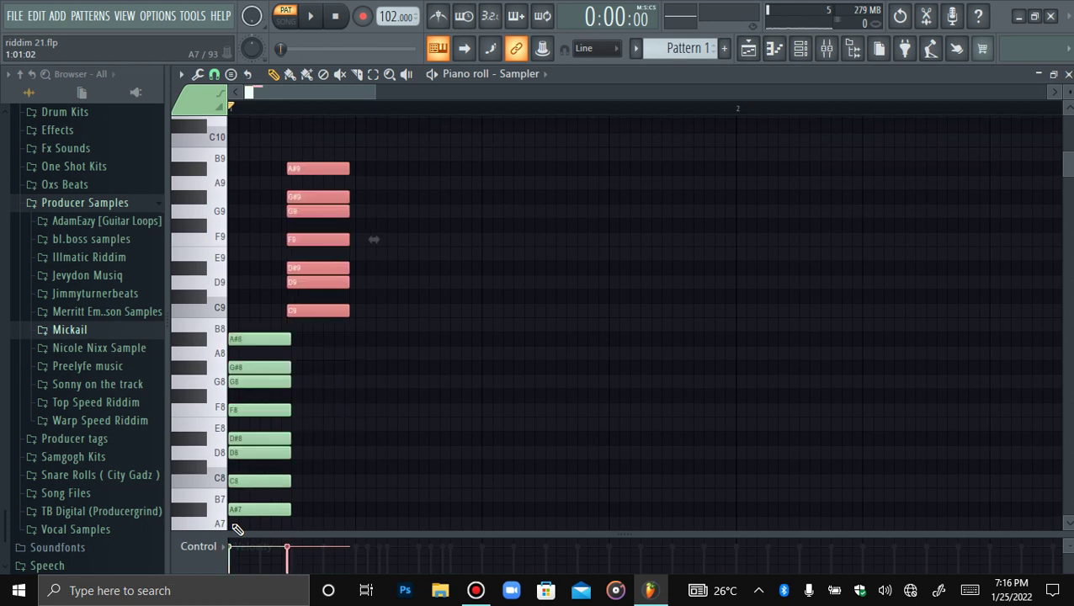
Examine the stacked scale notes across the octaves in the Sampler's piano roll, with about four bars in view.
scroll(498, 340, "up", 3)
scroll(511, 295, "down", 7)
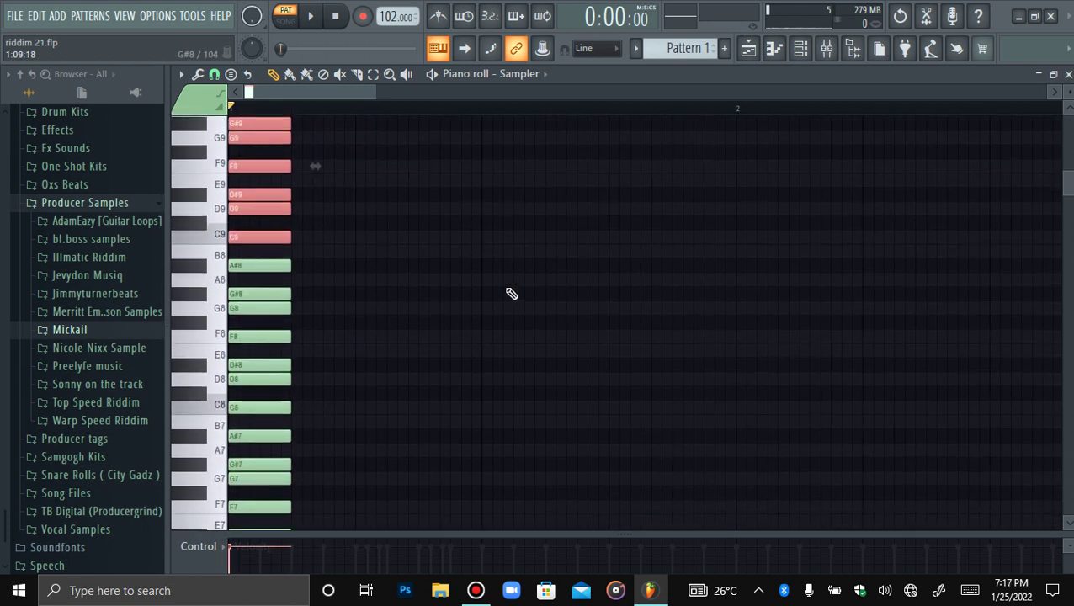
scroll(510, 292, "up", 7)
scroll(511, 292, "down", 4)
scroll(1029, 146, "down", 2)
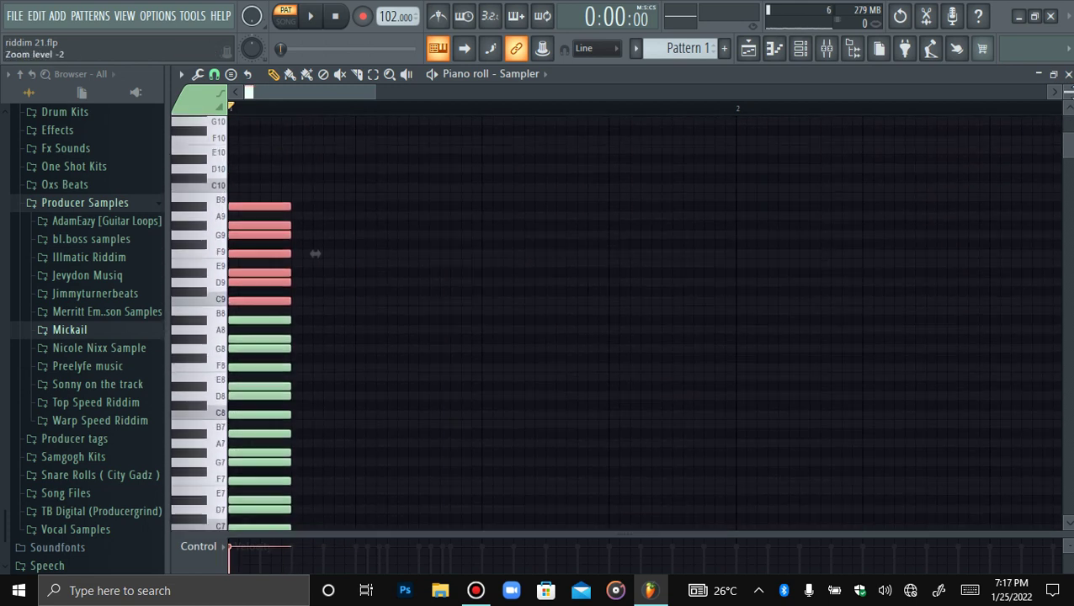
scroll(425, 251, "down", 2)
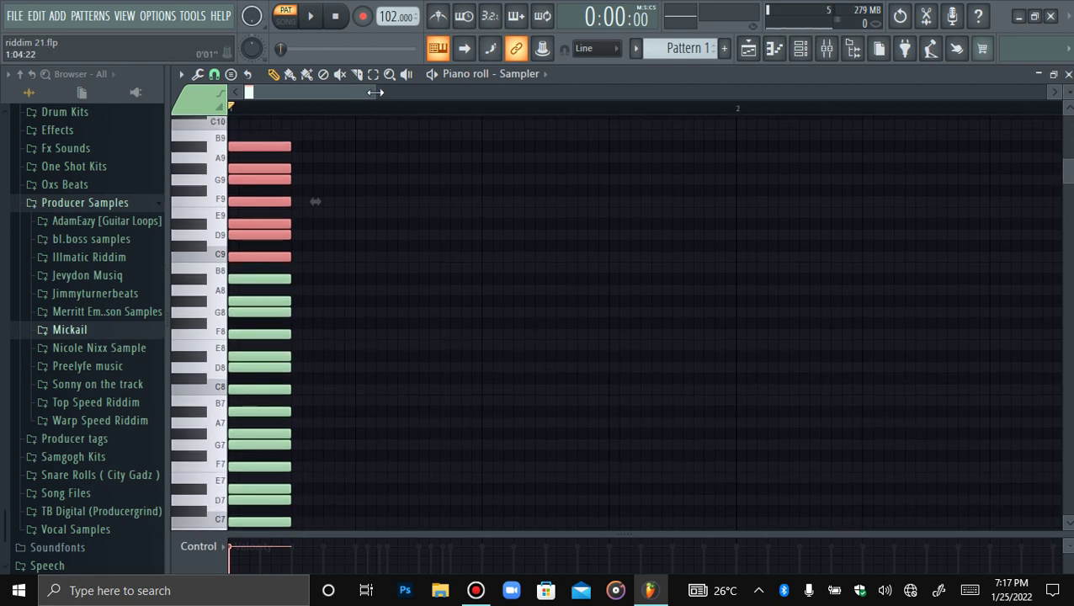
left_click_drag(375, 93, 566, 123)
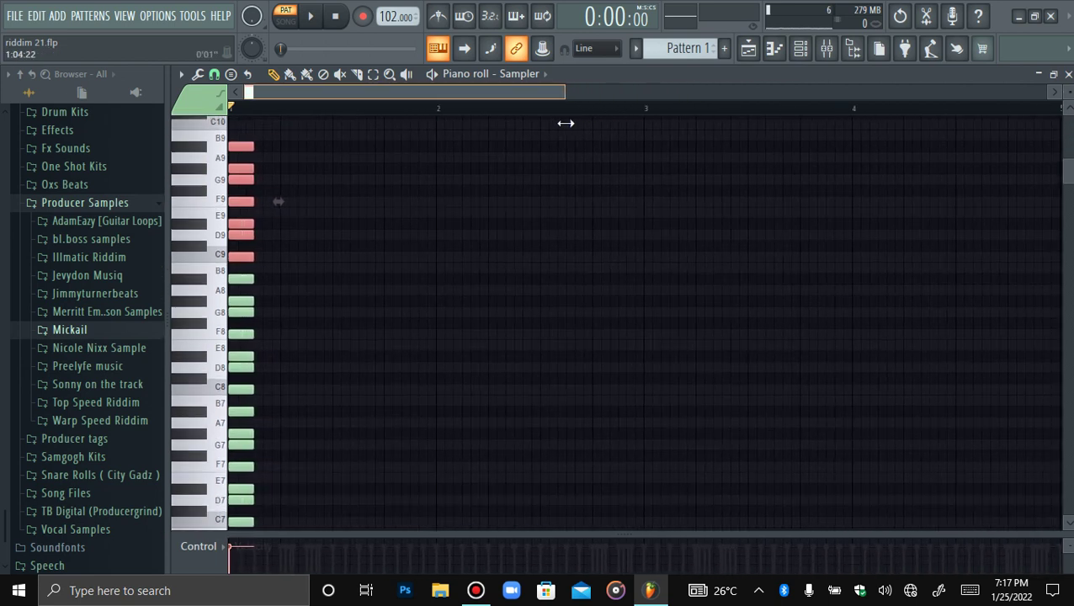
scroll(424, 209, "down", 10)
Switch the piano roll to the Dark Piano channel, audition its chords against the ghosted scale and look closely at the first bar.
left_click(522, 73)
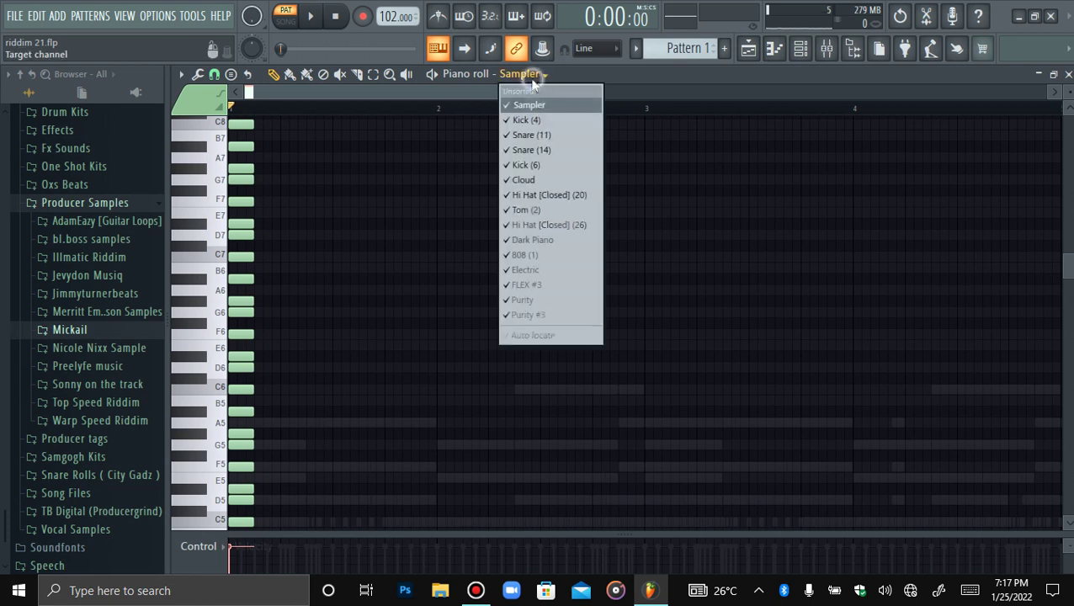
left_click(562, 239)
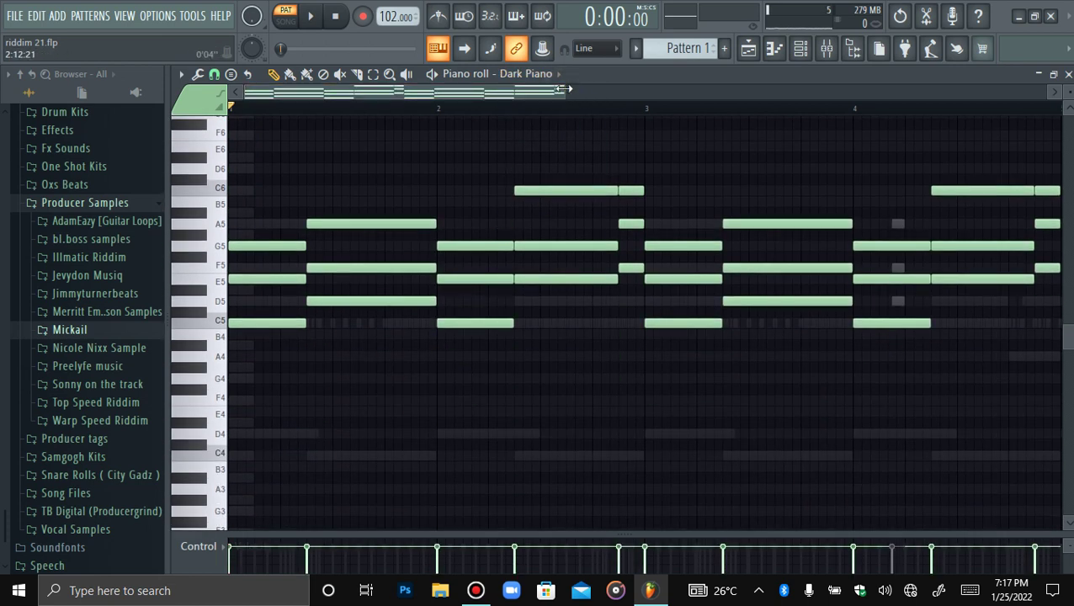
key("space")
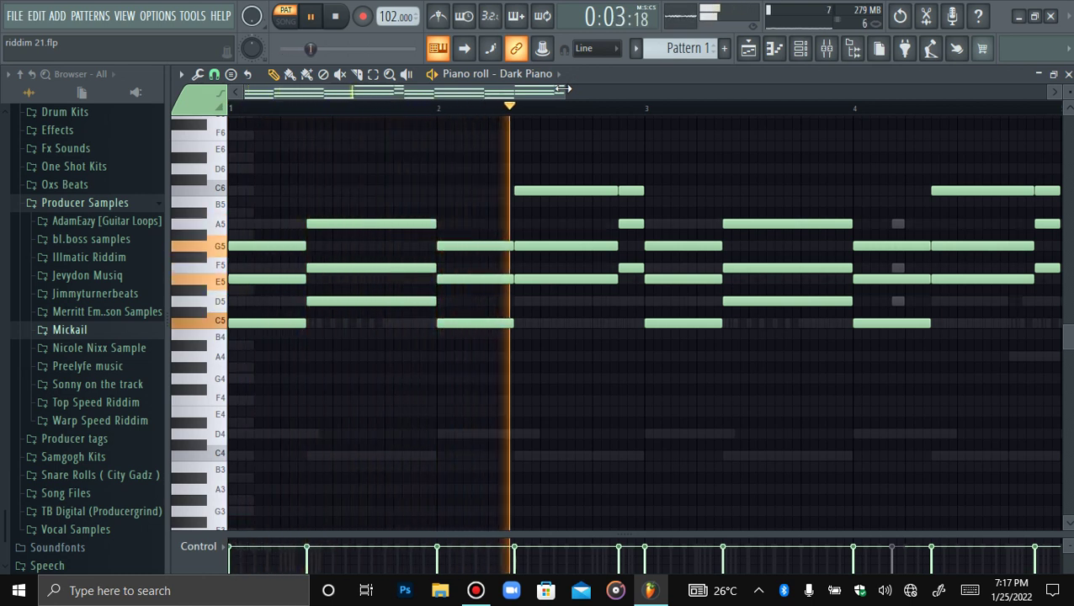
key("space")
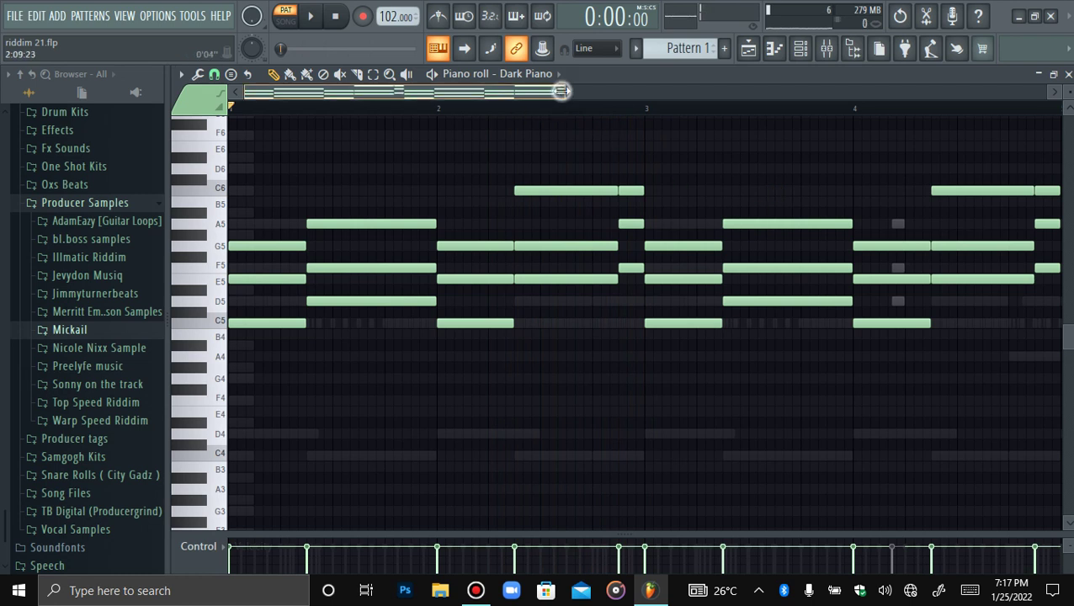
left_click_drag(554, 98, 352, 96)
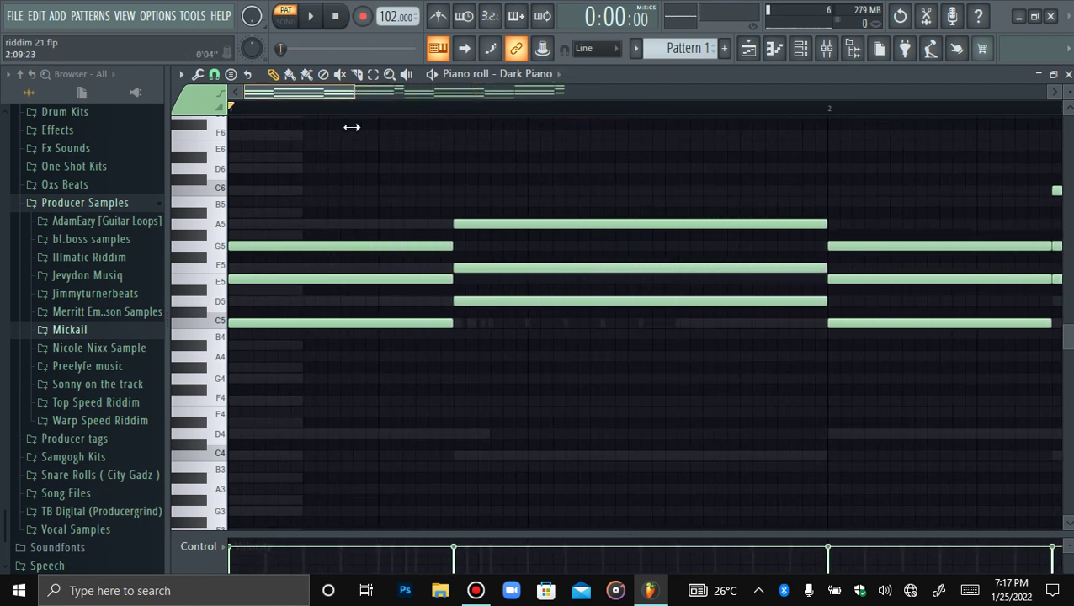
Cut the notes of the 808 (1), Electric and FLEX #3 channels from Pattern 1.
left_click(800, 54)
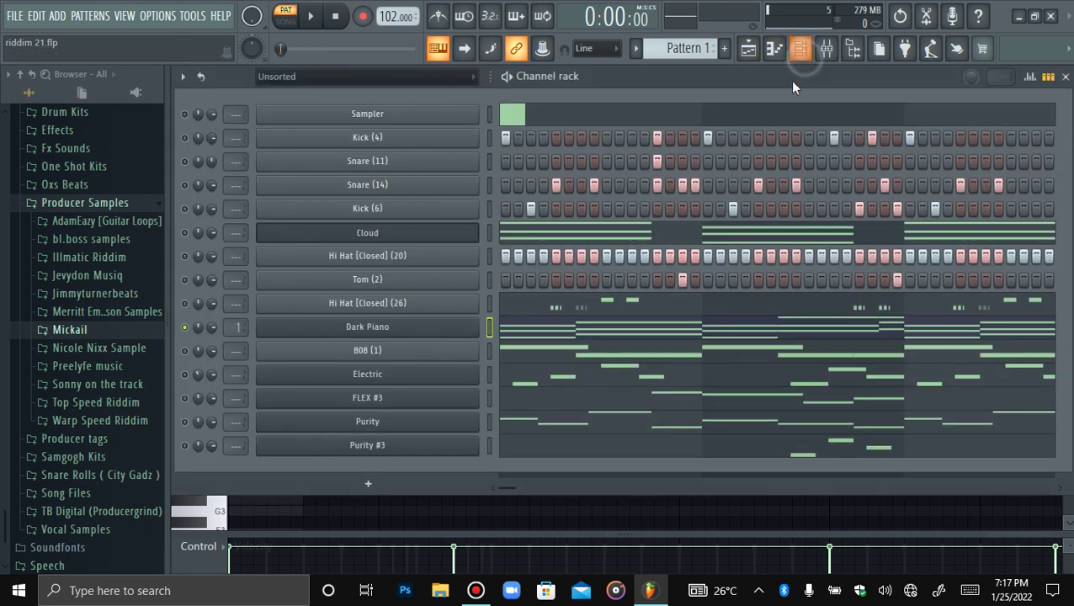
right_click(427, 354)
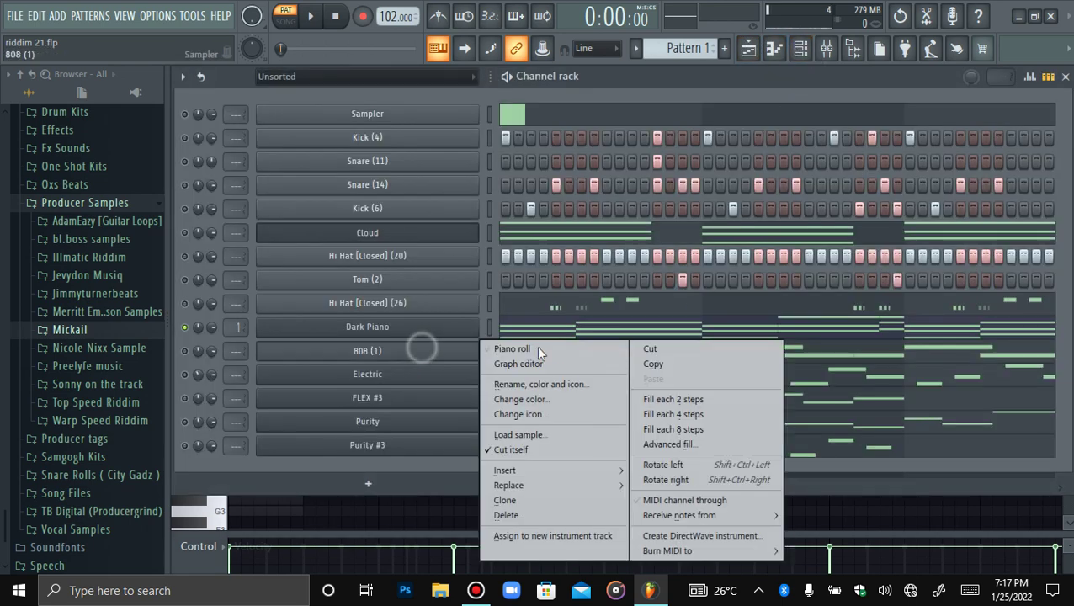
left_click(686, 349)
right_click(451, 381)
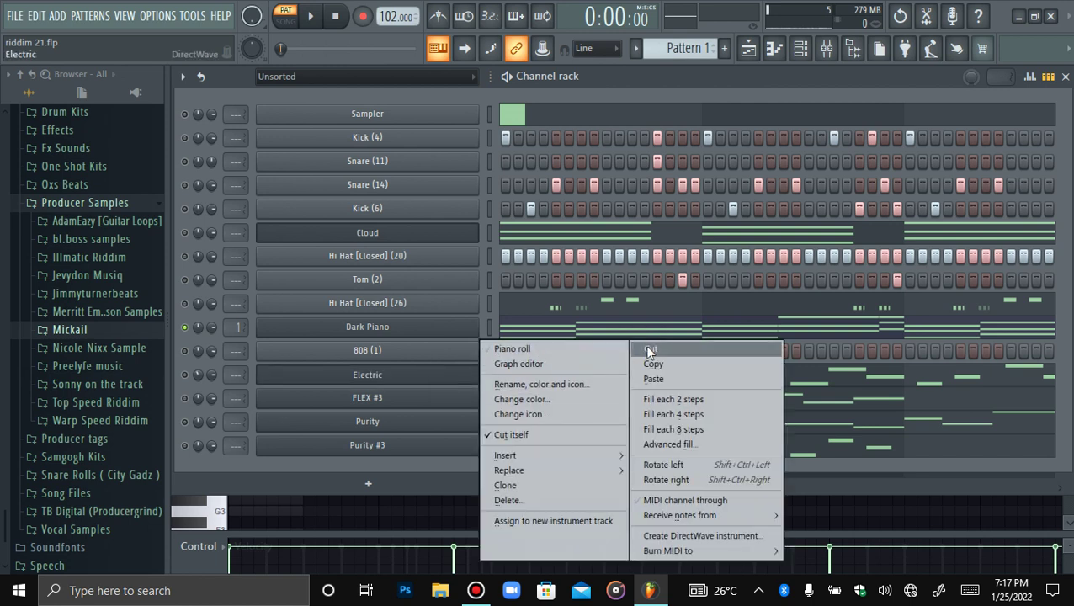
left_click(648, 349)
right_click(451, 398)
left_click(650, 349)
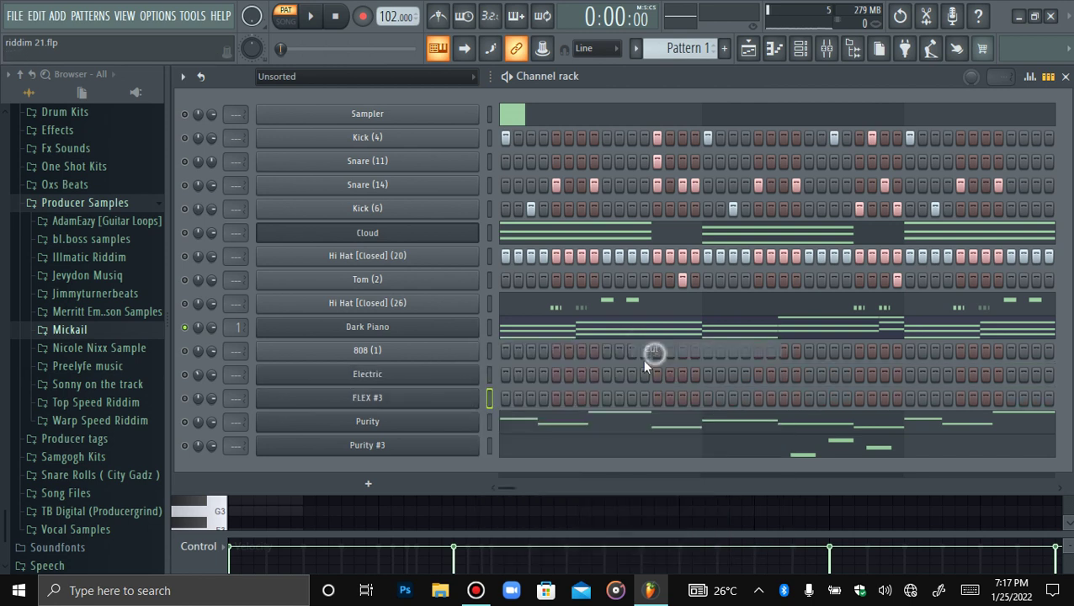
Cut the notes of the Purity, Purity #3, Hi Hat [Closed] (26) and Tom (2) channels from Pattern 1.
right_click(469, 435)
left_click(666, 348)
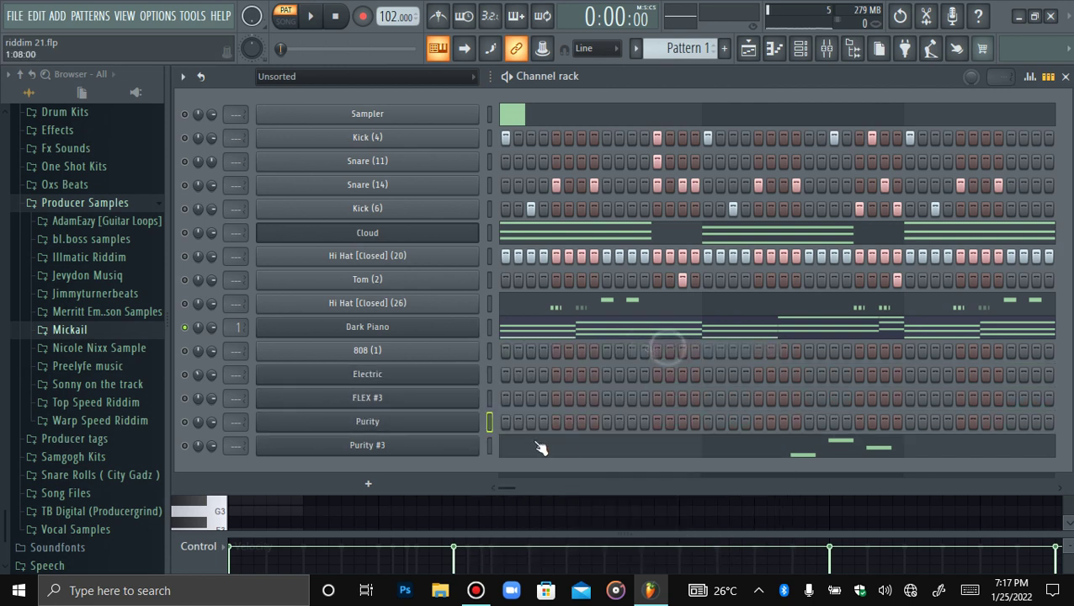
right_click(461, 446)
left_click(660, 348)
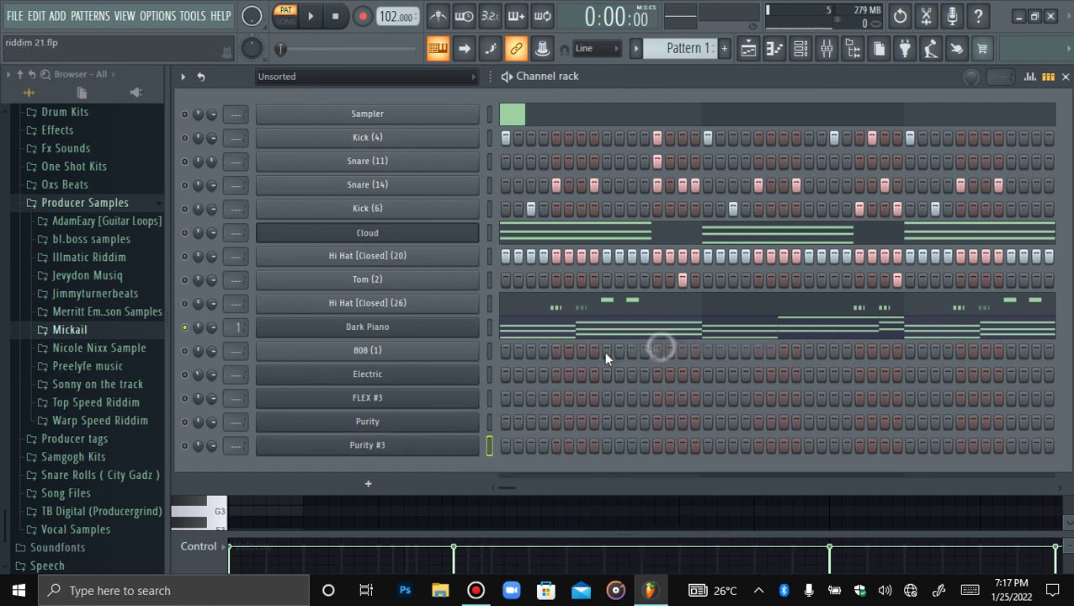
right_click(443, 312)
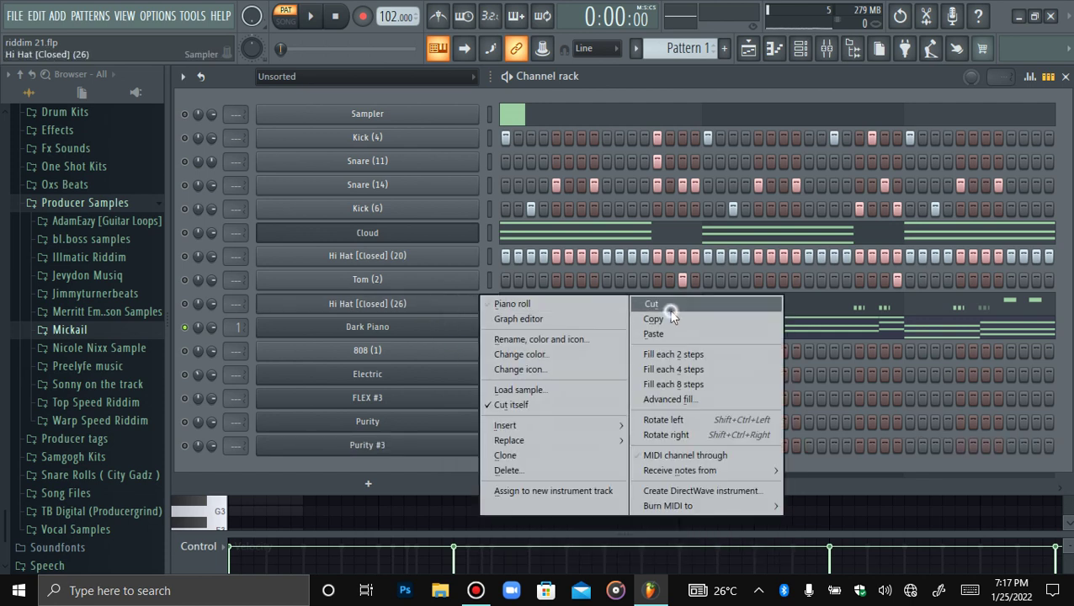
left_click(662, 304)
right_click(456, 289)
left_click(654, 280)
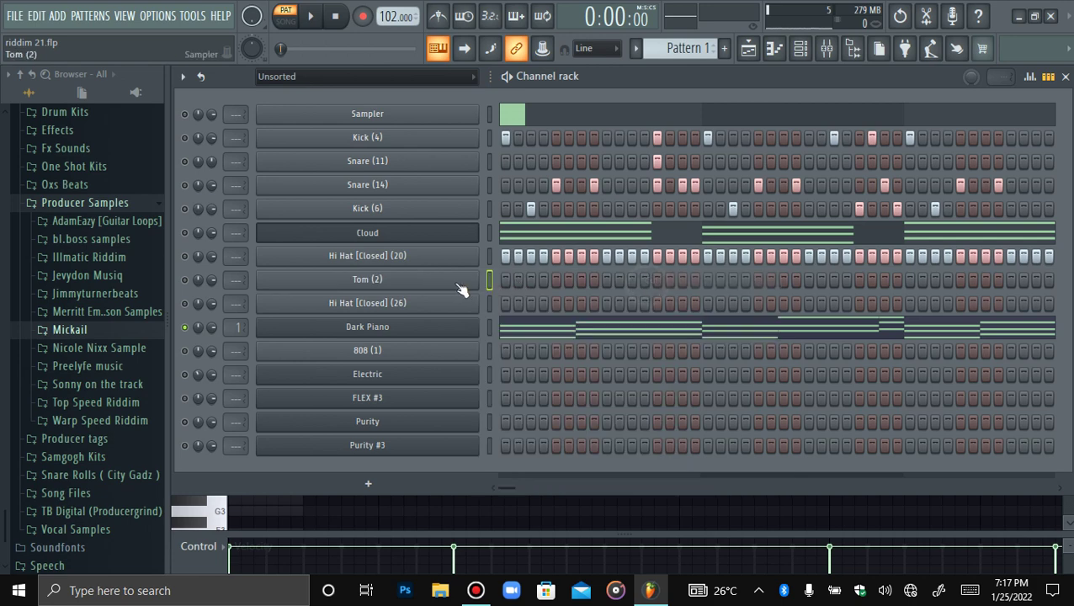
Delete the Tom (2), Hi Hat [Closed] (20) and Hi Hat [Closed] (26) channels from the channel rack.
right_click(455, 285)
left_click(507, 446)
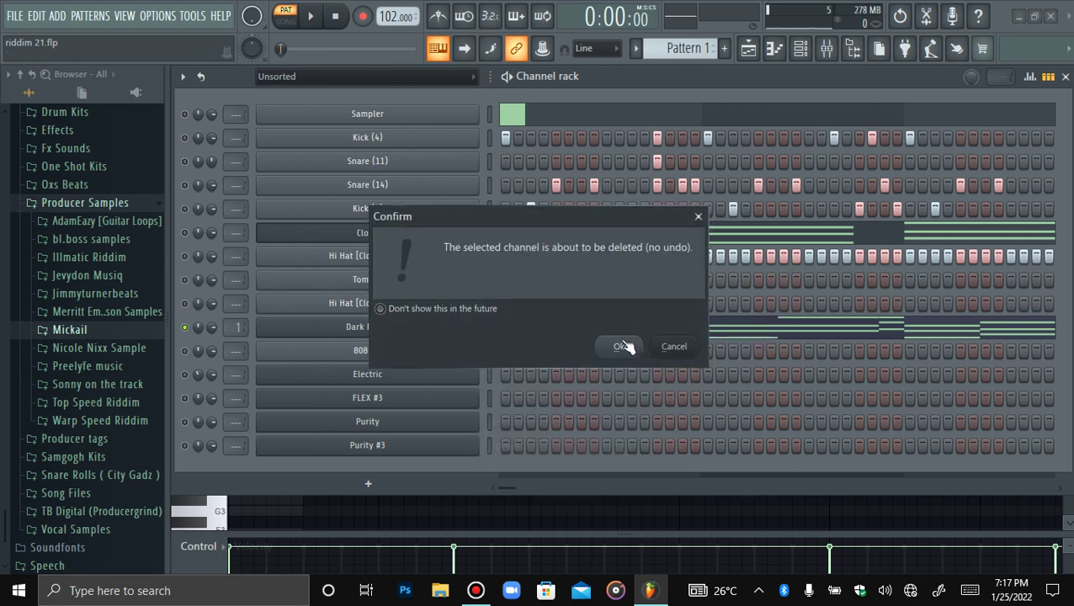
left_click(619, 345)
right_click(406, 264)
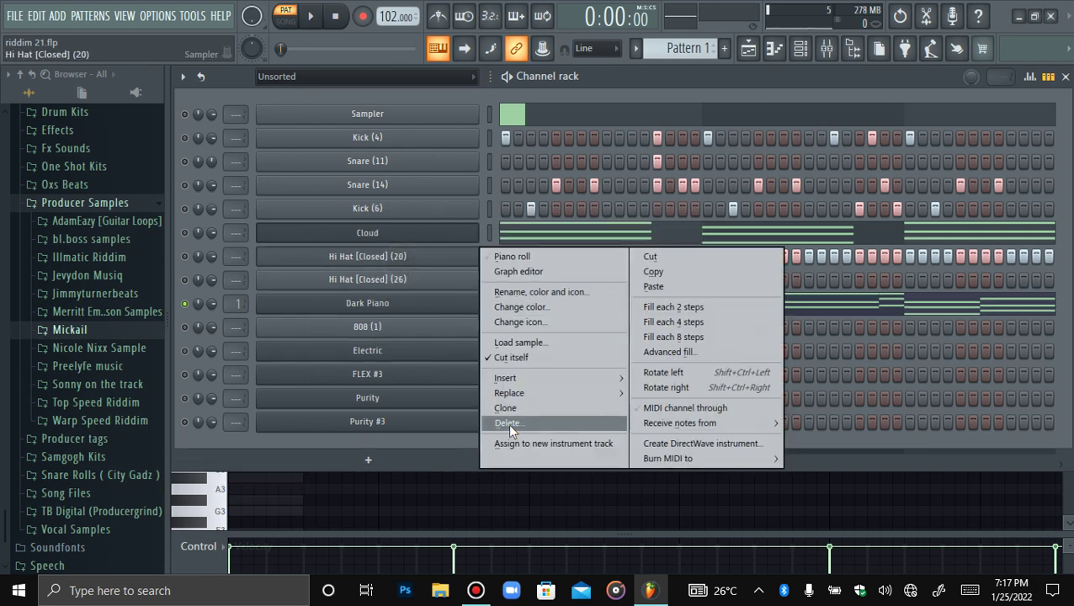
left_click(508, 424)
left_click(624, 349)
right_click(418, 269)
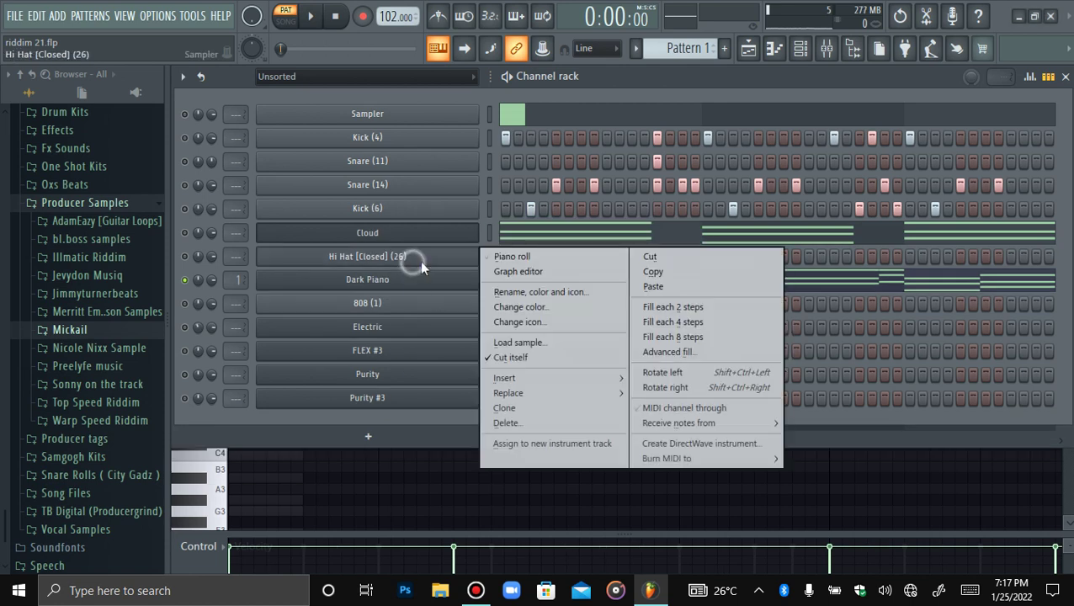
left_click(494, 425)
left_click(619, 347)
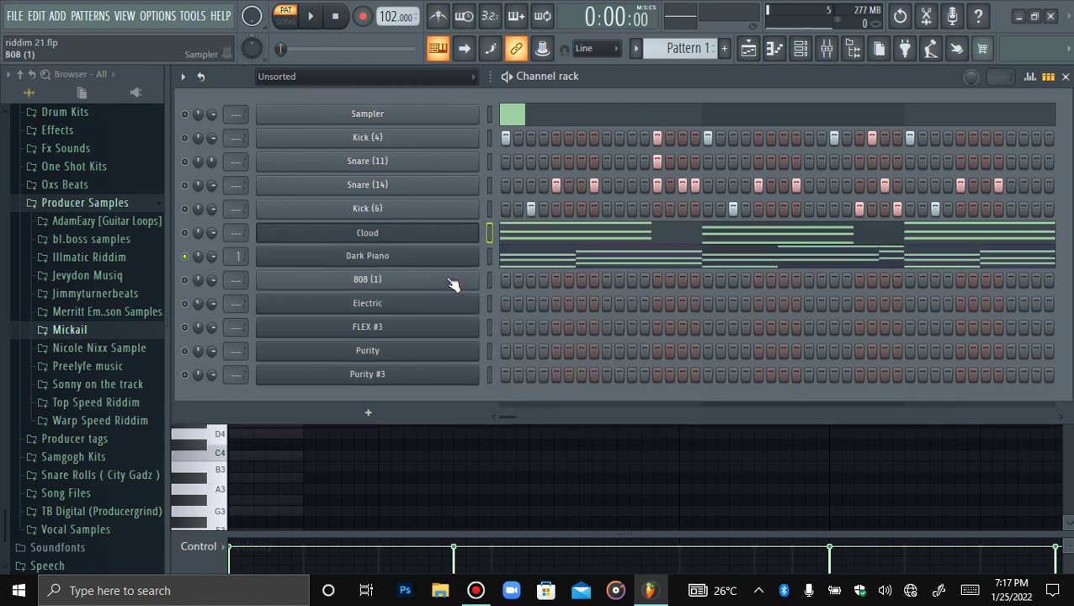
Cut the Cloud channel's notes and bring back the Dark Piano's piano roll.
right_click(371, 242)
left_click(652, 235)
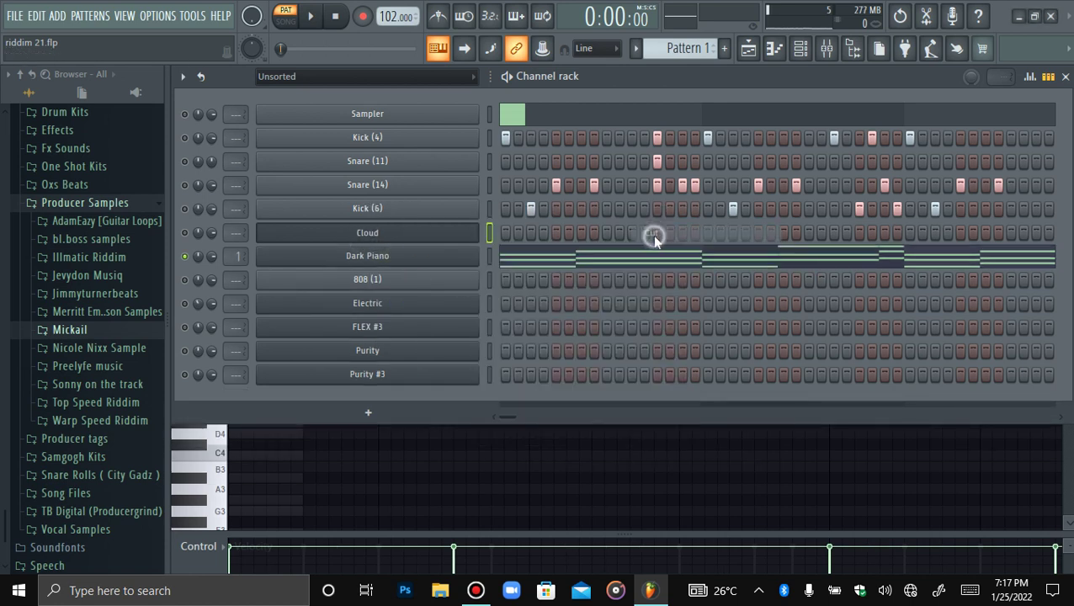
right_click(449, 258)
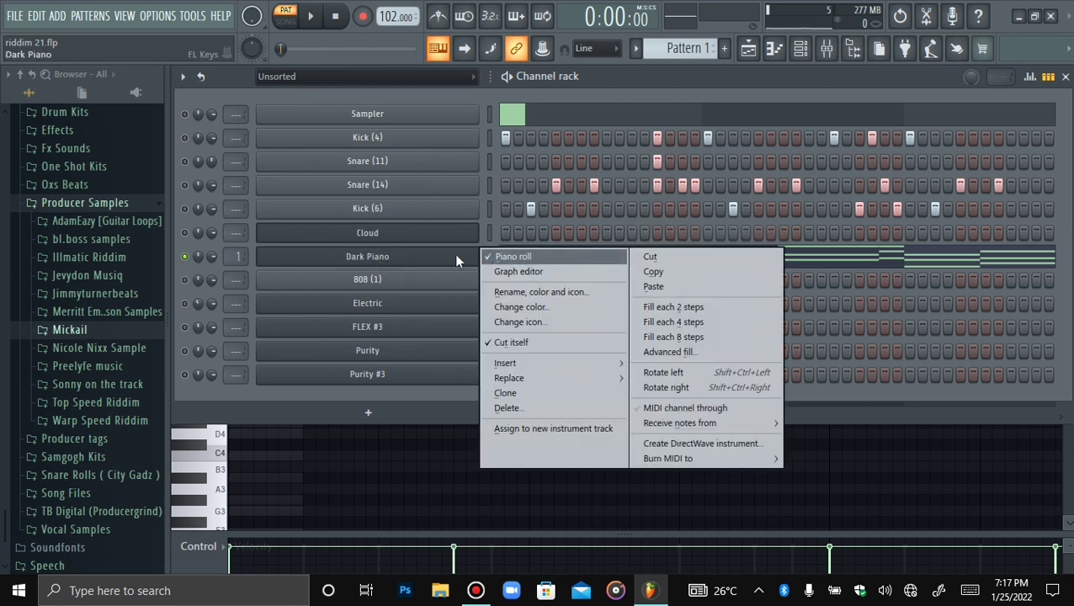
left_click(453, 253)
left_click(774, 53)
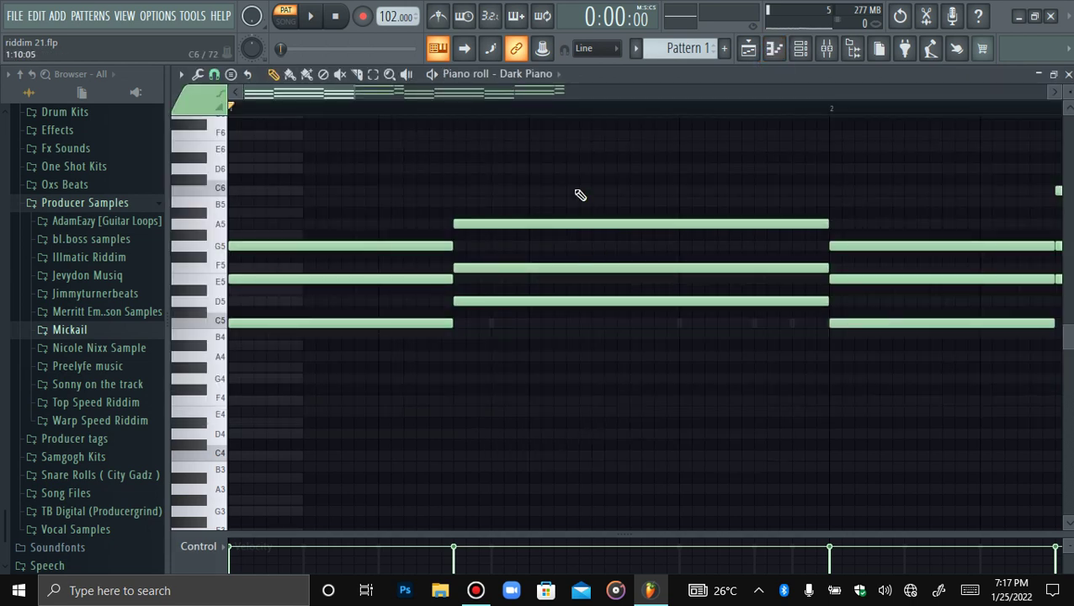
Lower the middle note of the first Dark Piano chord to D#5 and audition it.
left_click(363, 279)
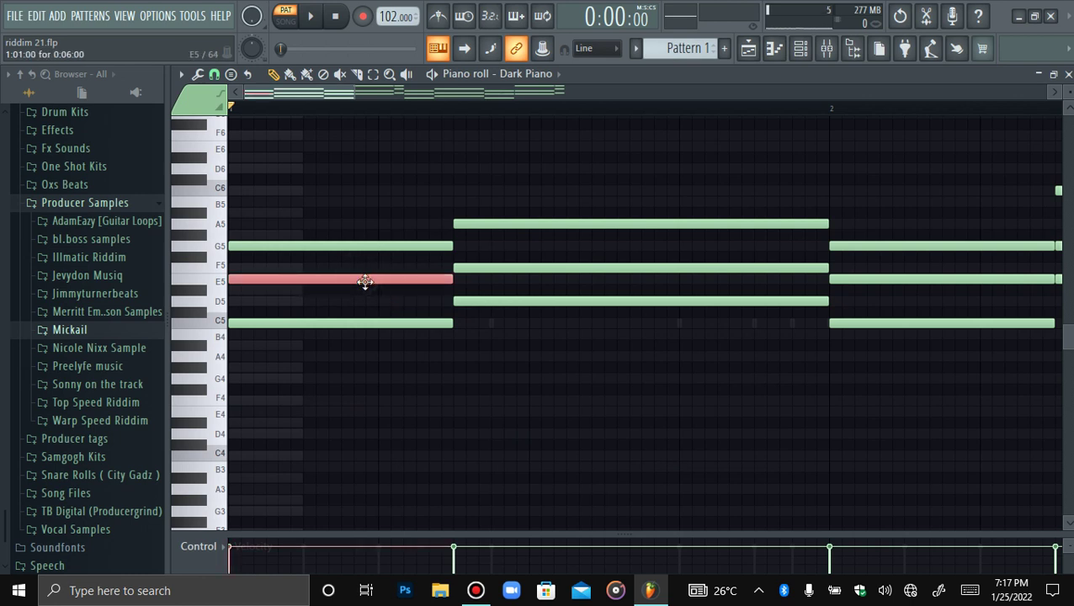
left_click_drag(364, 282, 370, 288)
key("space")
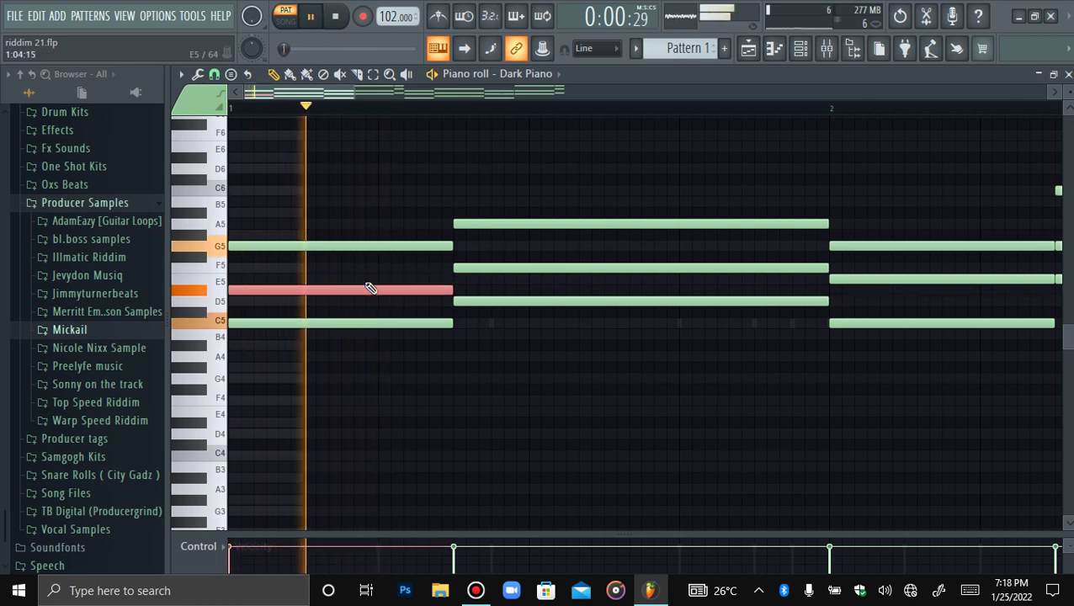
key("space")
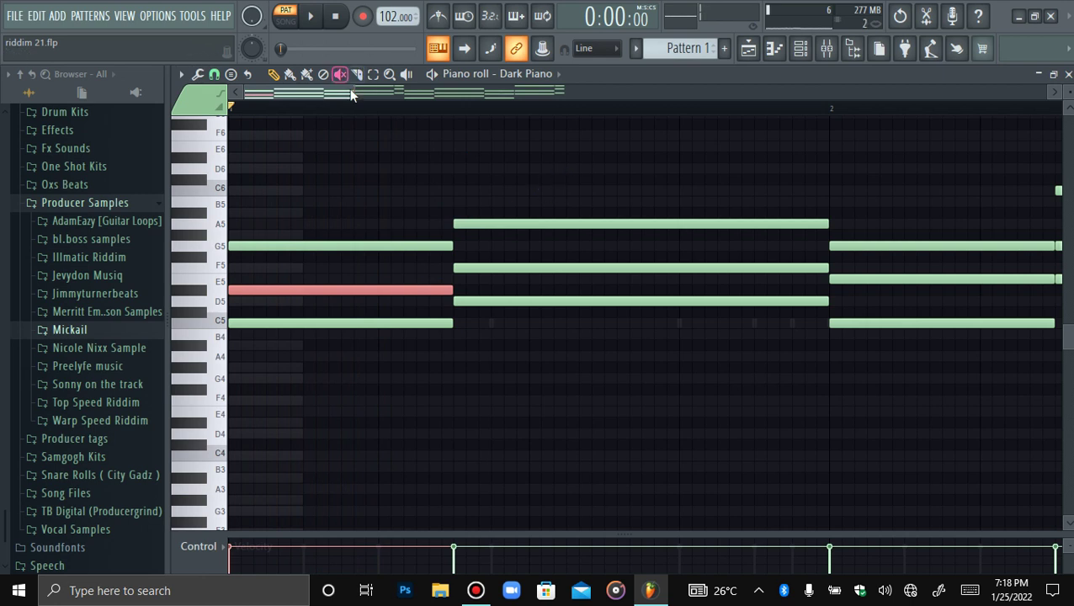
Reshape the second chord into D#5, G5 and A#5, transpose it down two semitones to C#5, F5 and G#5, and audition it.
left_click_drag(351, 94, 461, 320)
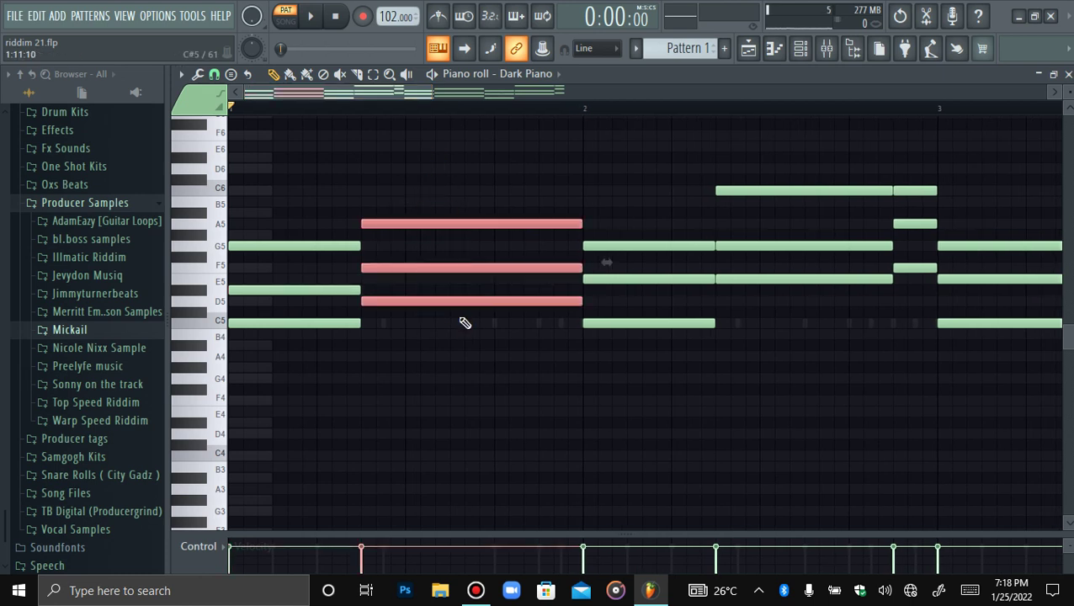
key("shift+Up")
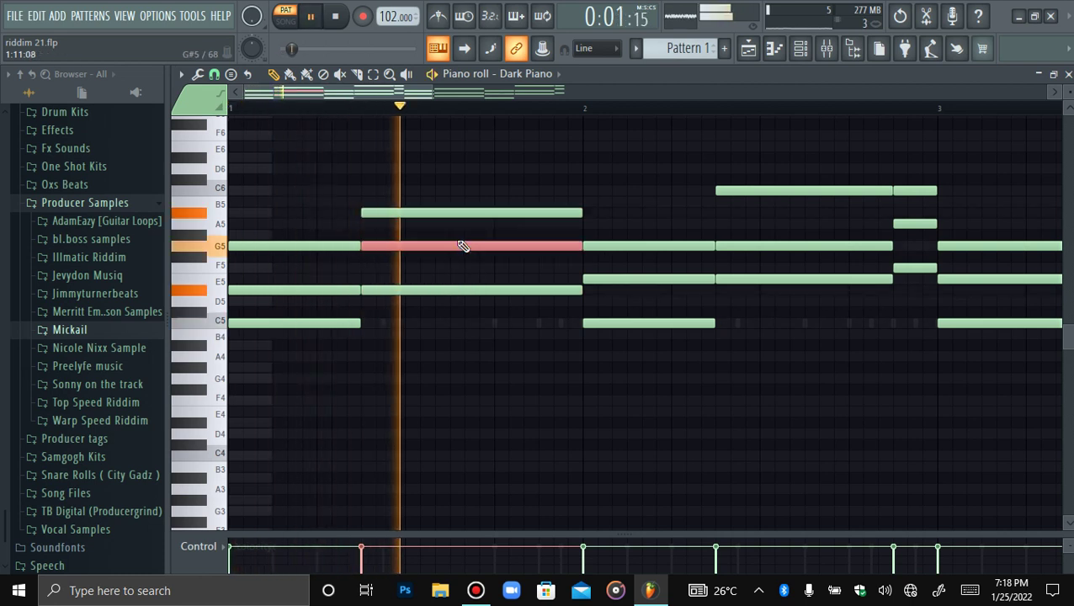
left_click(455, 268)
left_click_drag(454, 193, 470, 381)
key("space")
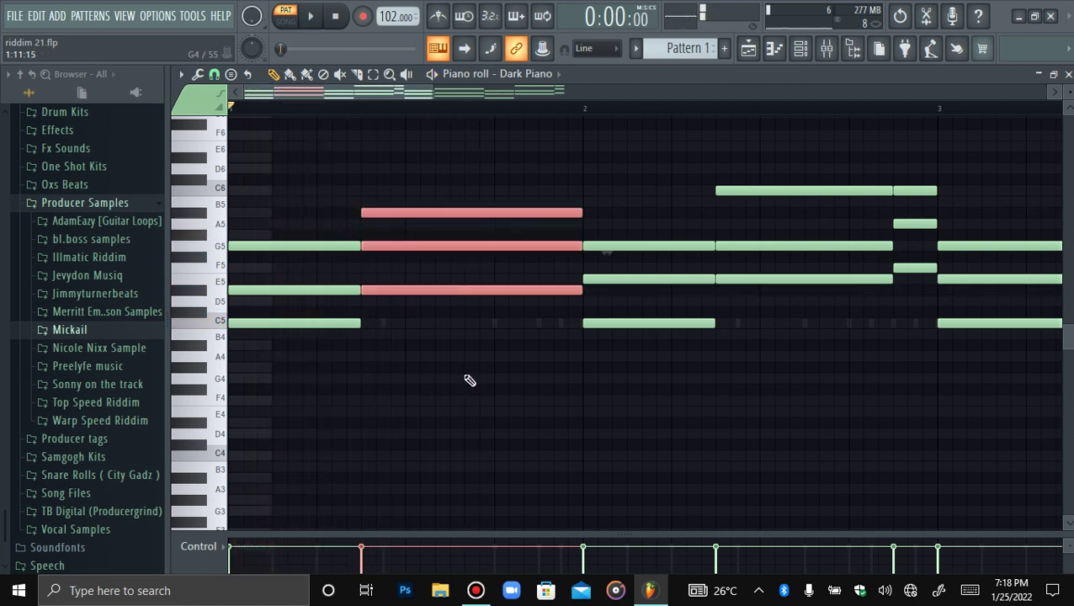
key("Down")
key("Down")
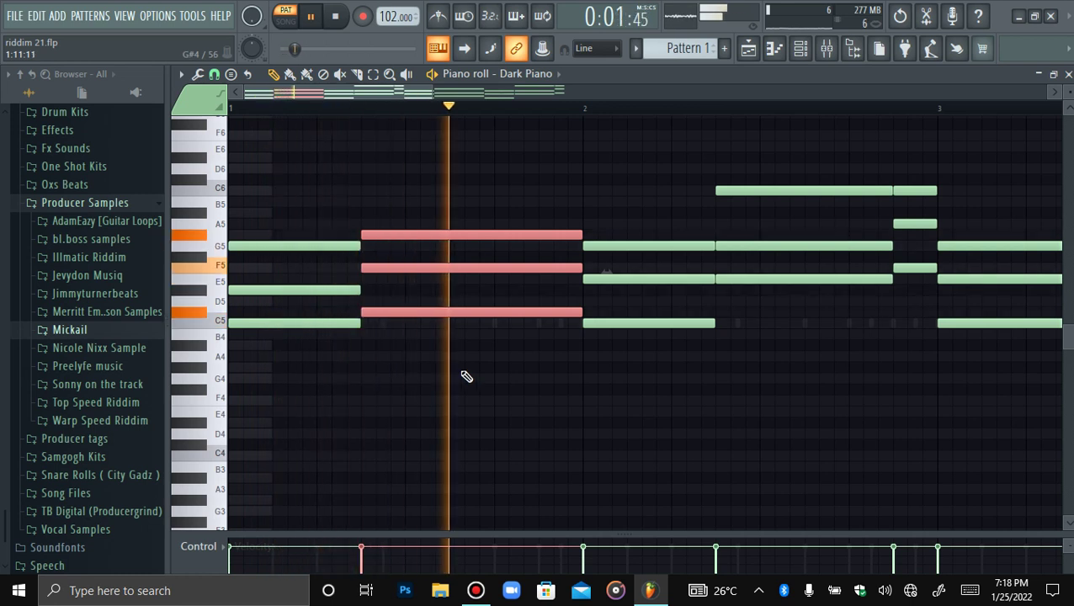
key("space")
Retune the chord at the start of bar 2 to C#5, F5 and G#5, matching the second chord, while auditioning it.
left_click(633, 324)
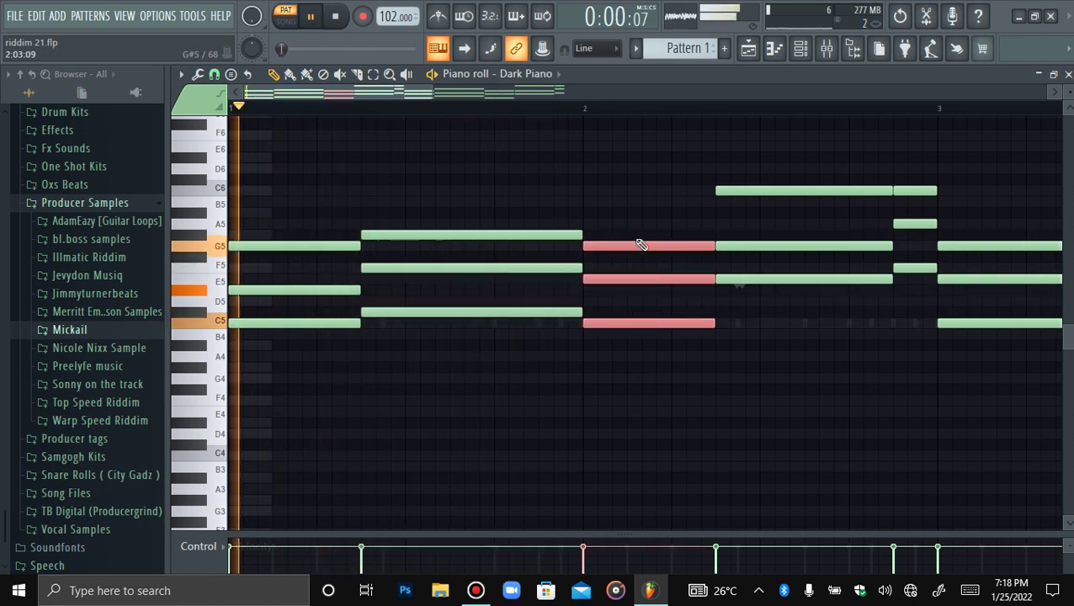
key("Up")
key("Up")
key("Up")
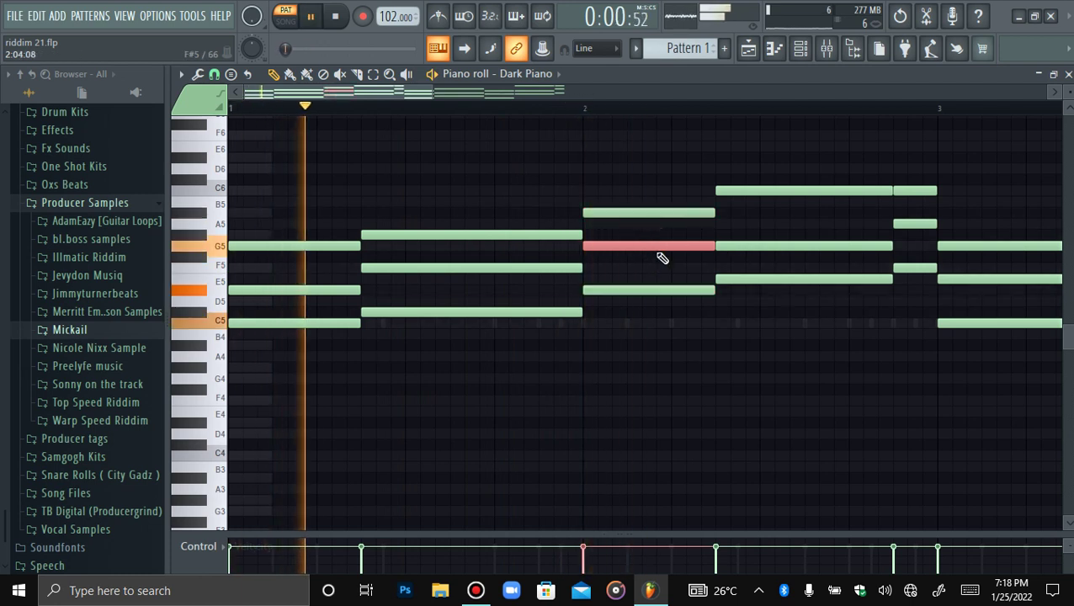
key("Down")
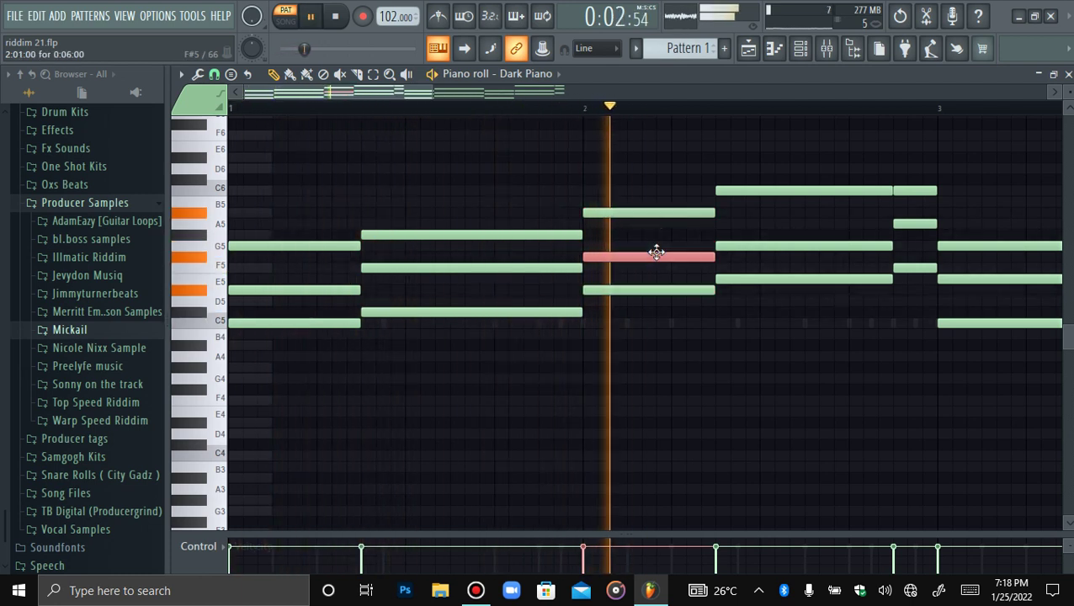
key("Up")
key("space")
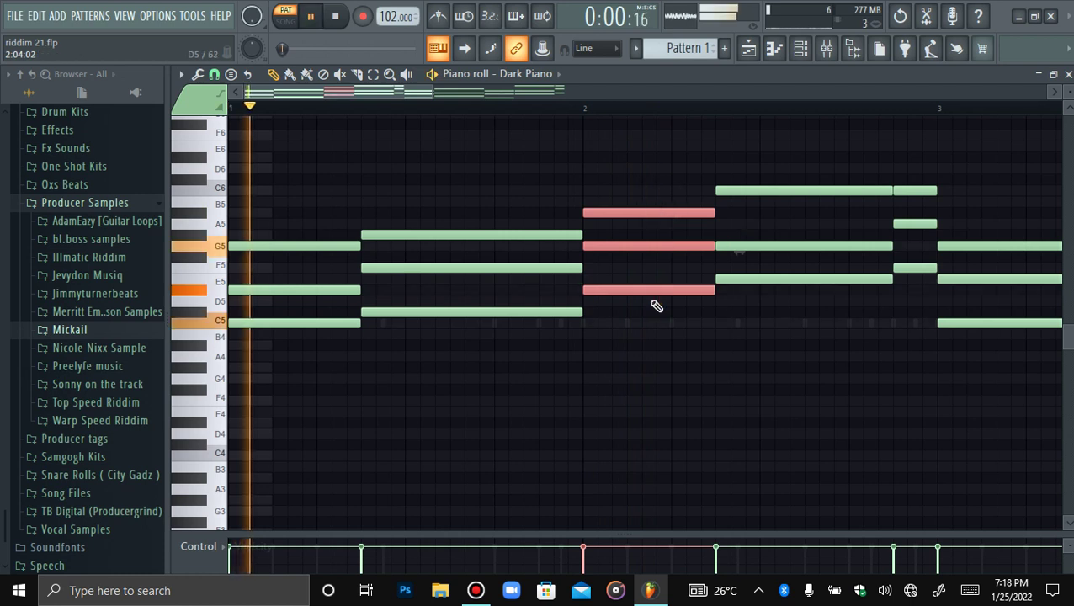
key("Down")
key("Down")
left_click(607, 245)
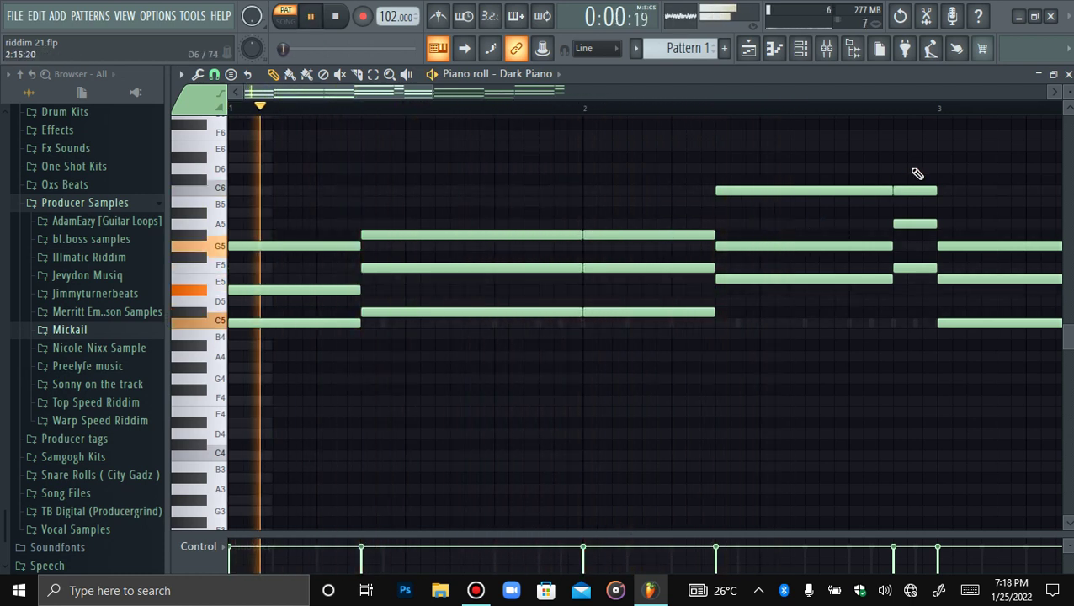
Transpose the fourth chord down one semitone and move it two steps later to begin halfway through bar 2.
left_click_drag(804, 164, 803, 326)
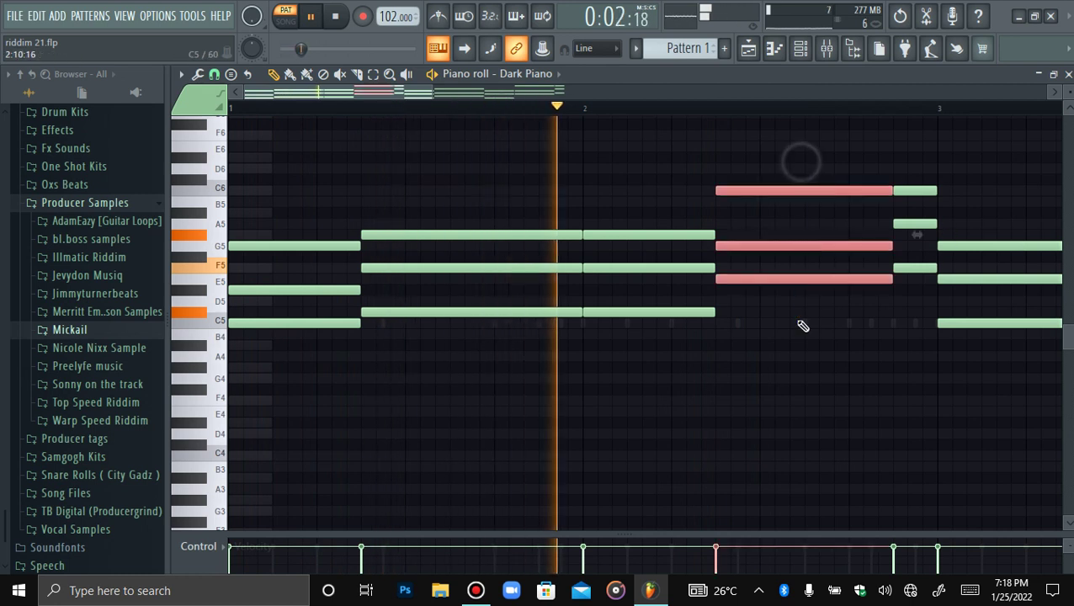
key("Down")
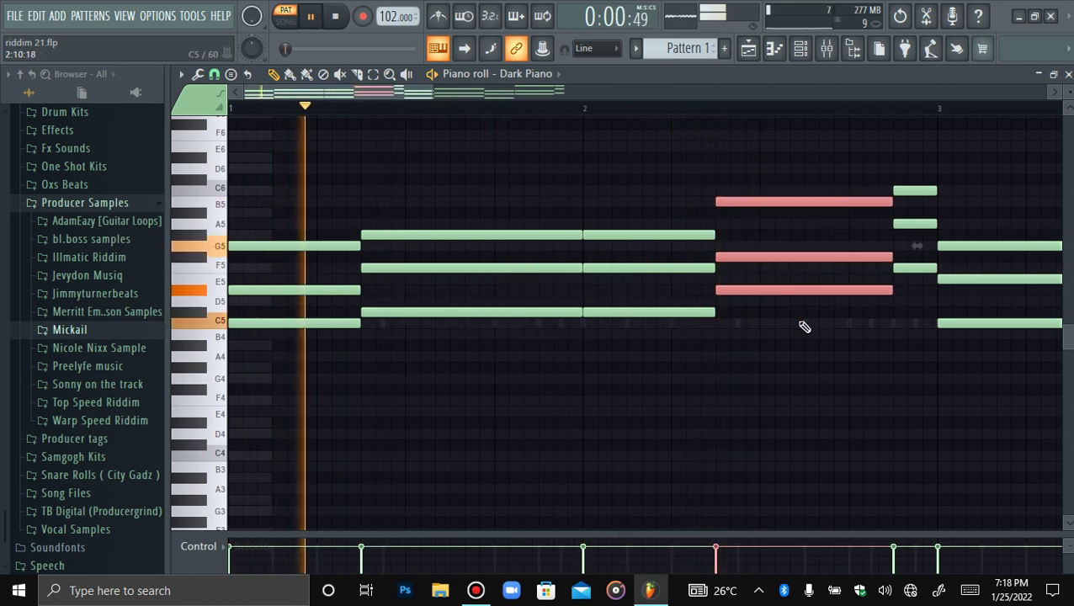
left_click_drag(769, 200, 812, 200)
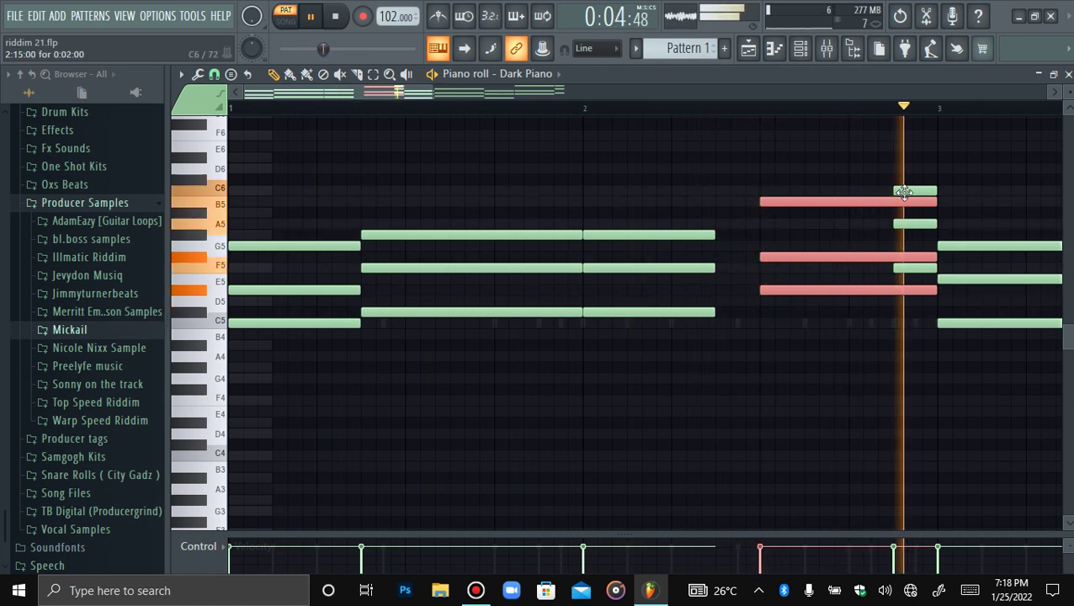
Delete the three notes of the short chord ending bar 2 and extend the third chord to meet the fourth.
right_click(904, 193)
right_click(909, 223)
right_click(924, 267)
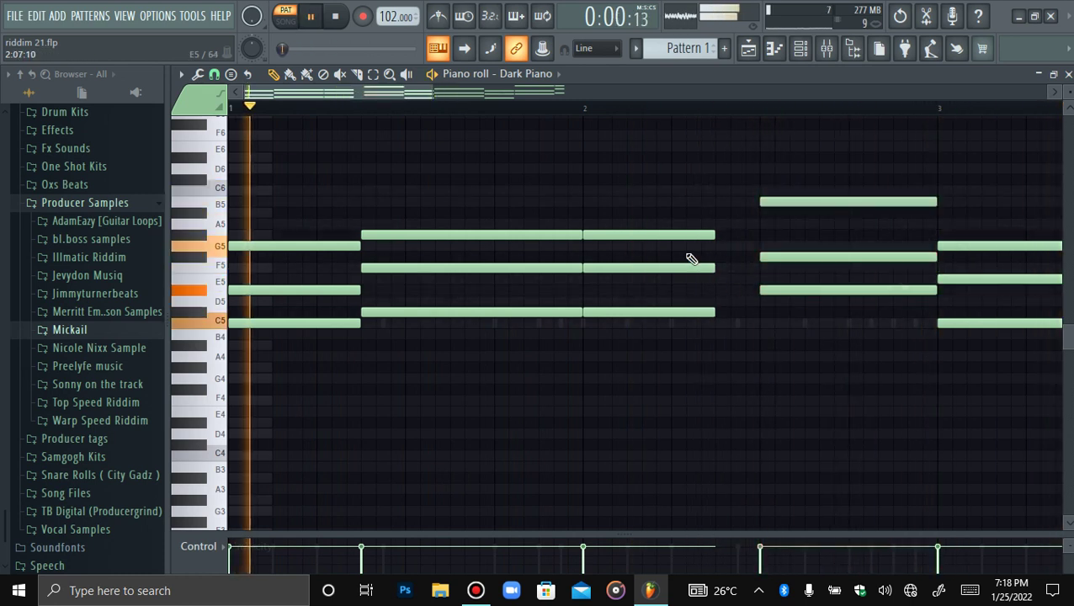
left_click_drag(684, 223, 760, 312)
key("space")
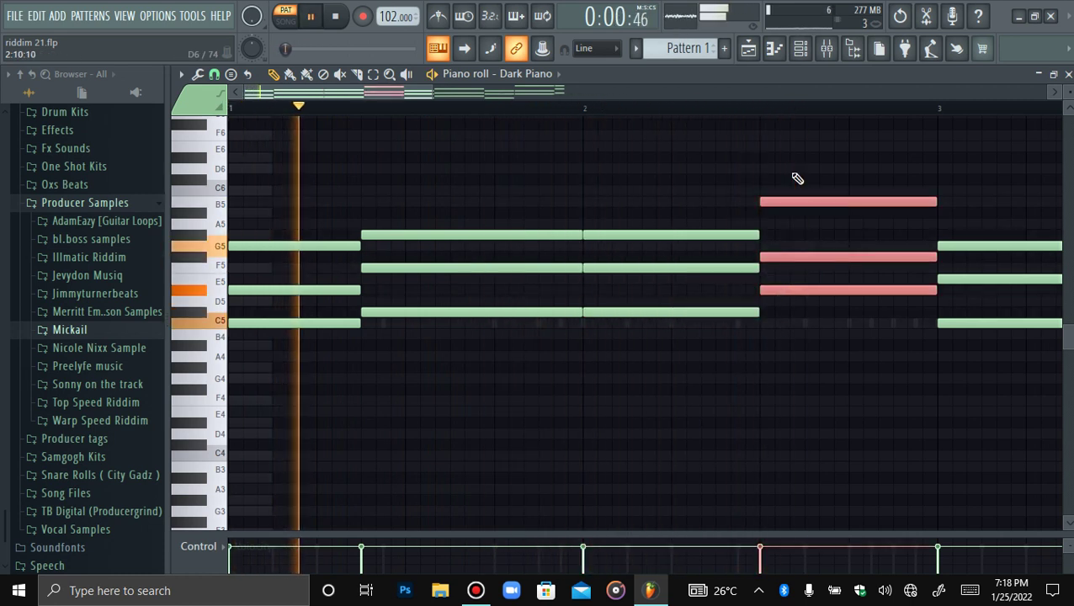
Transpose the fourth chord down two semitones, raise its middle note to F5 and lower its top note to G#5.
key("shift+Down")
key("shift+Down")
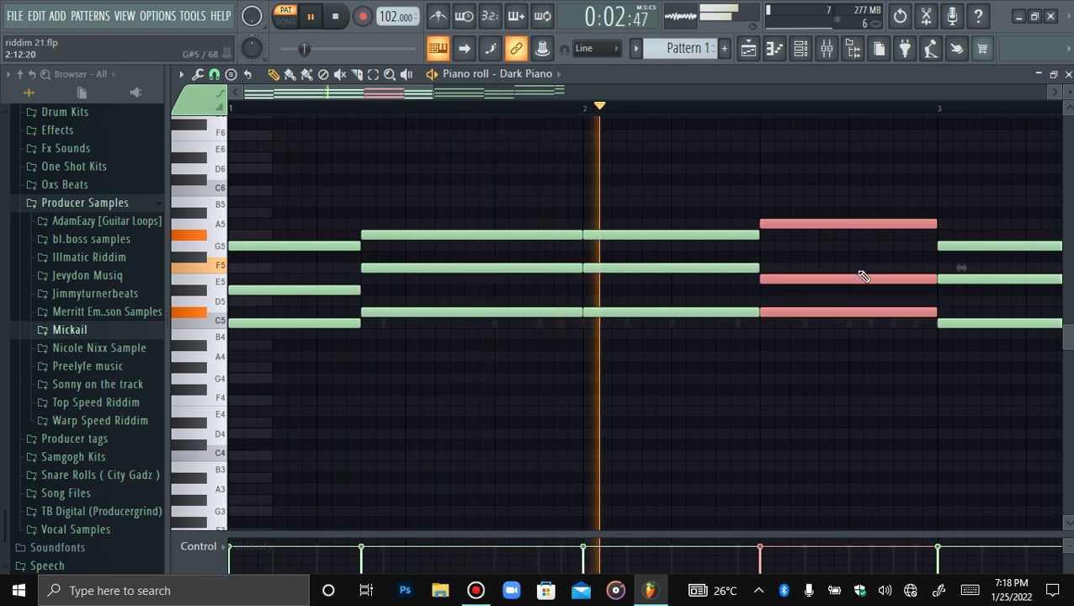
left_click(868, 279)
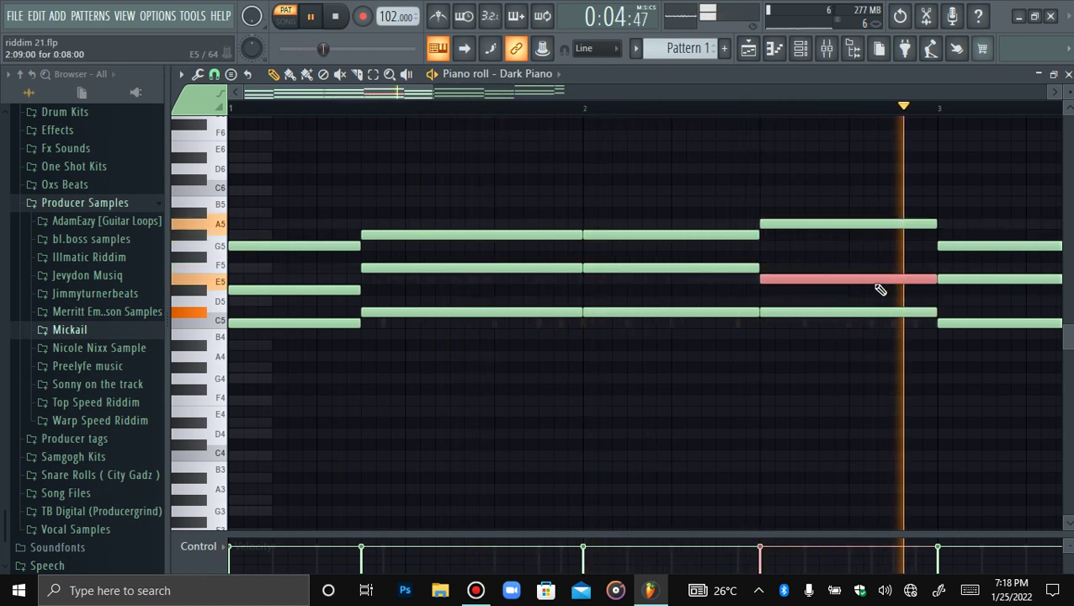
key("shift+Up")
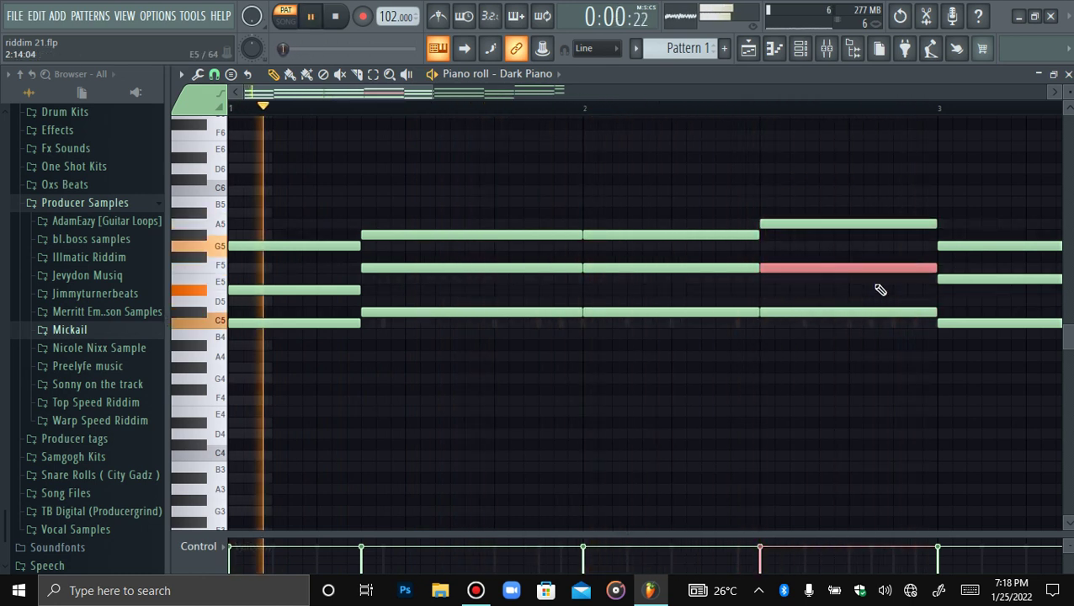
left_click(789, 223)
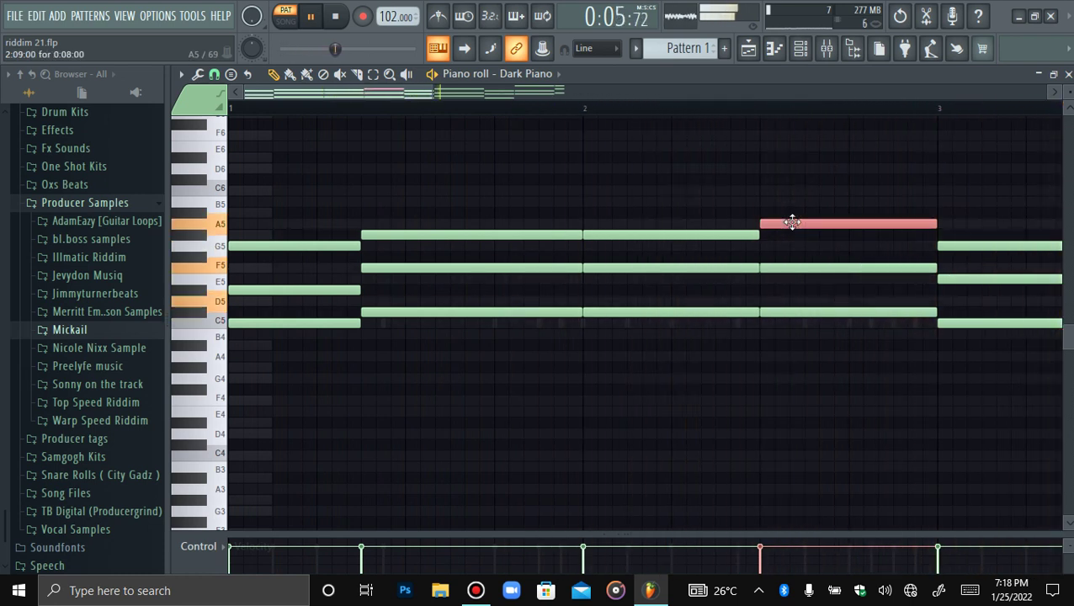
left_click_drag(797, 226, 815, 323)
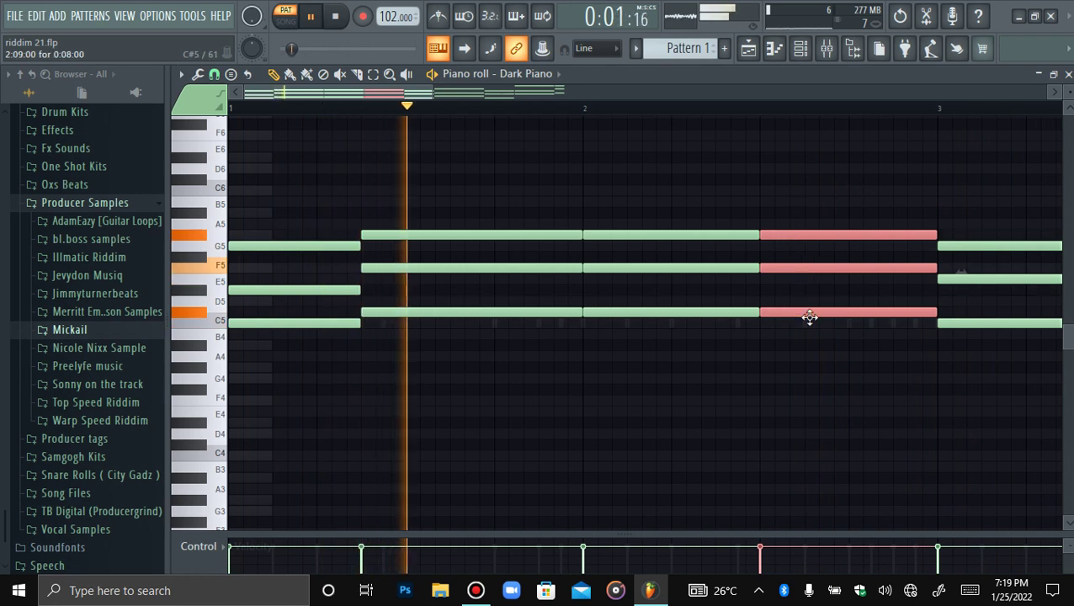
Transpose the fourth chord up four semitones, lower its middle note to G#5 and audition the progression.
key("shift+Up")
key("shift+Up")
key("shift+Up")
key("shift+Up")
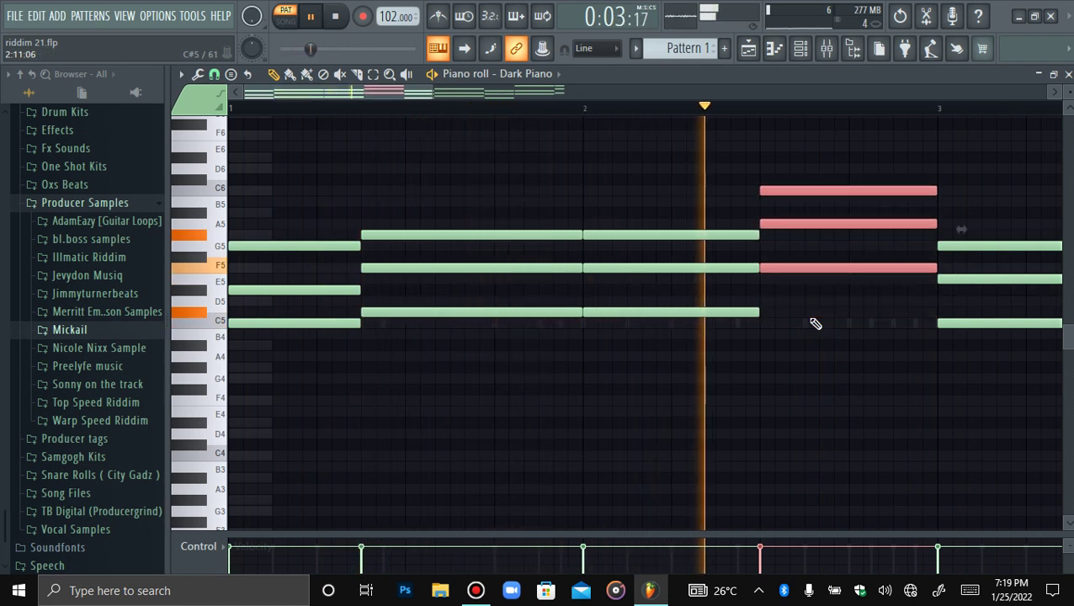
left_click(822, 225)
key("space")
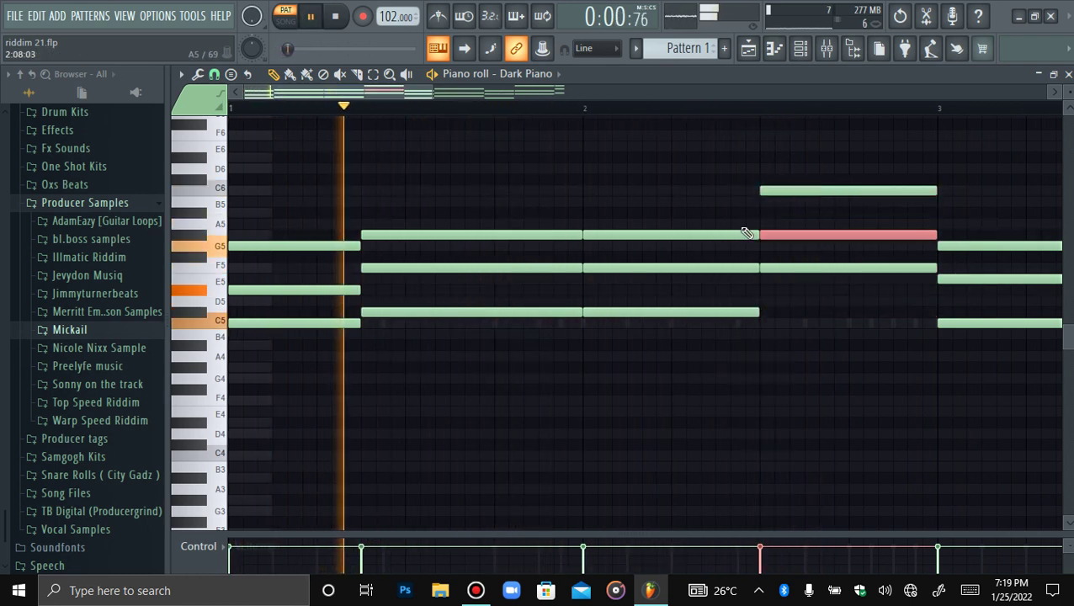
Try the fourth chord's top C6 note an octave lower at C5 while auditioning the progression.
left_click(553, 199)
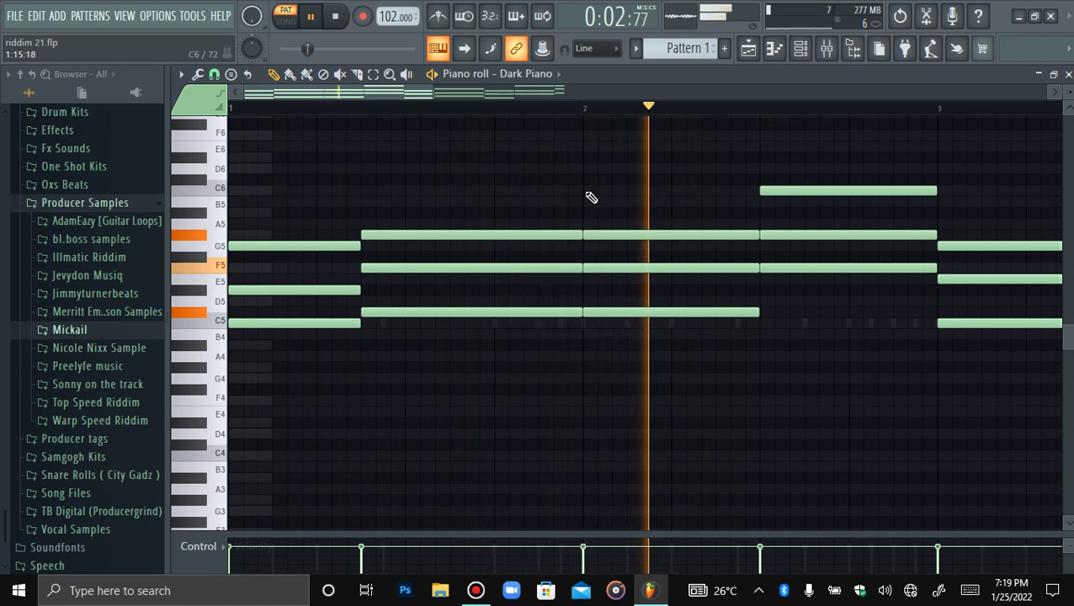
key("space")
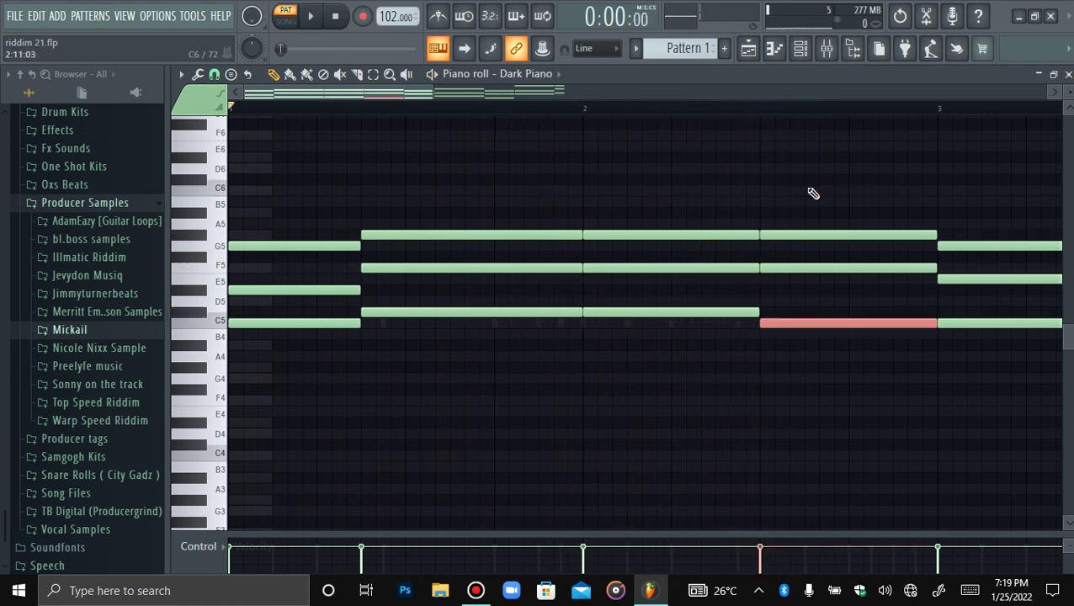
key("ctrl+Up")
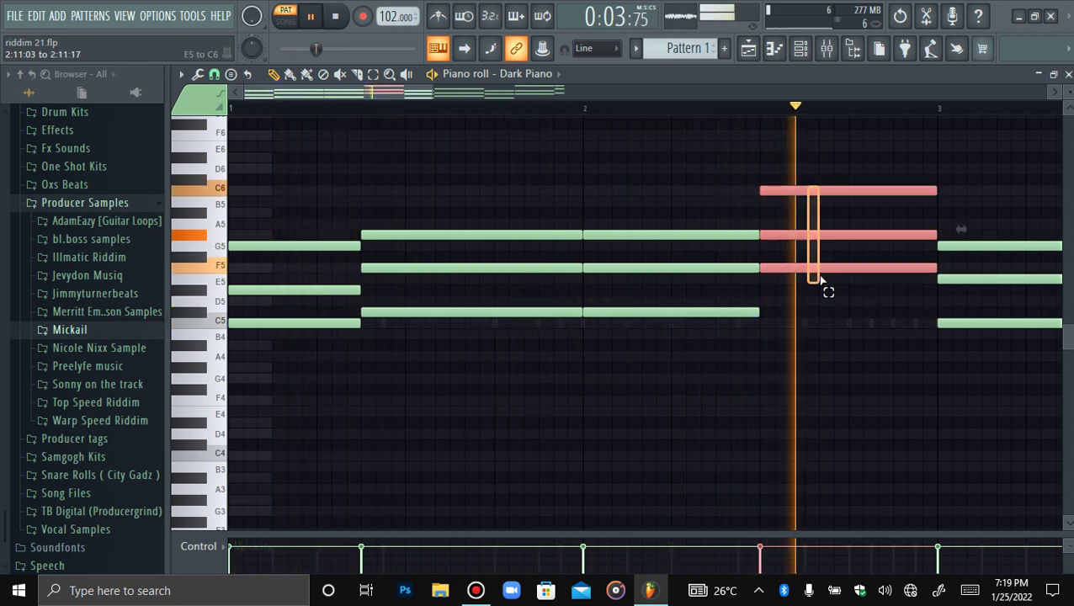
left_click(811, 235, "ctrl")
key("space")
key("space")
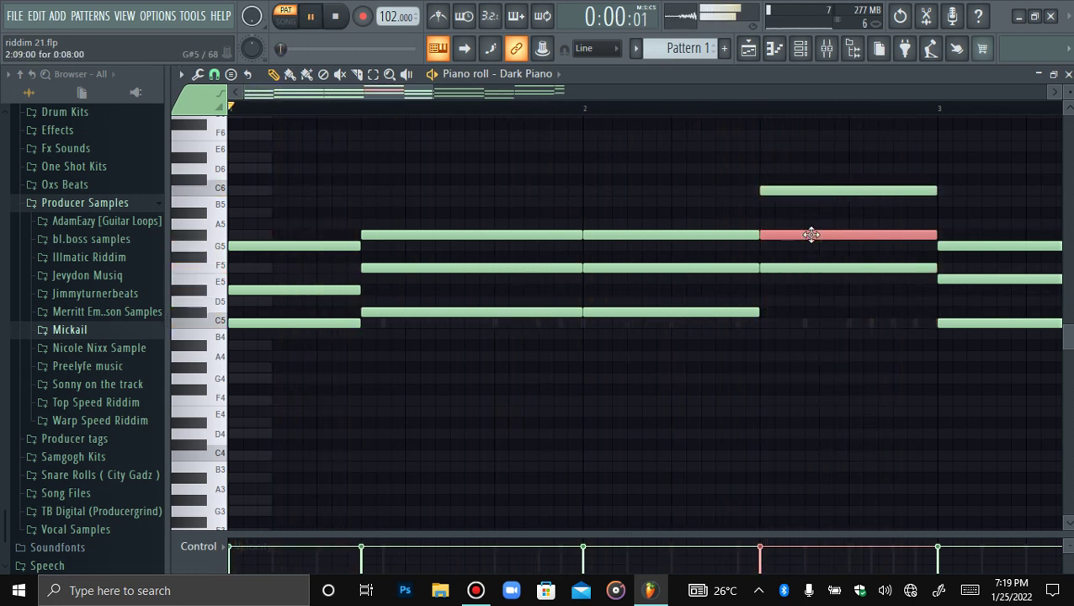
Try the whole fourth chord one octave lower and audition it.
left_click(436, 97)
left_click_drag(808, 175, 836, 288)
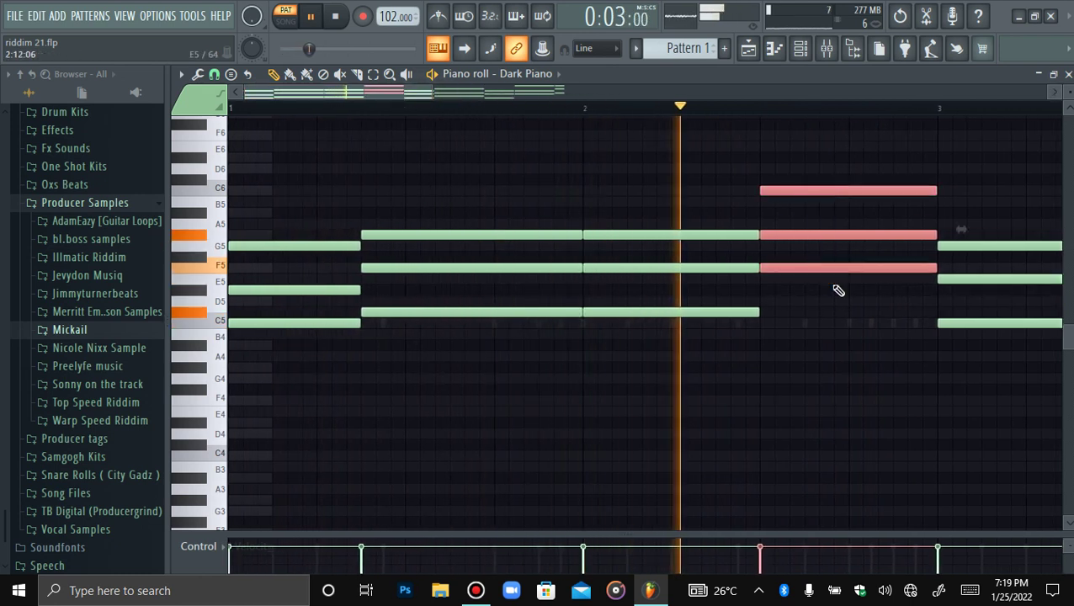
key("ctrl+Down")
key("space")
key("ctrl+Up")
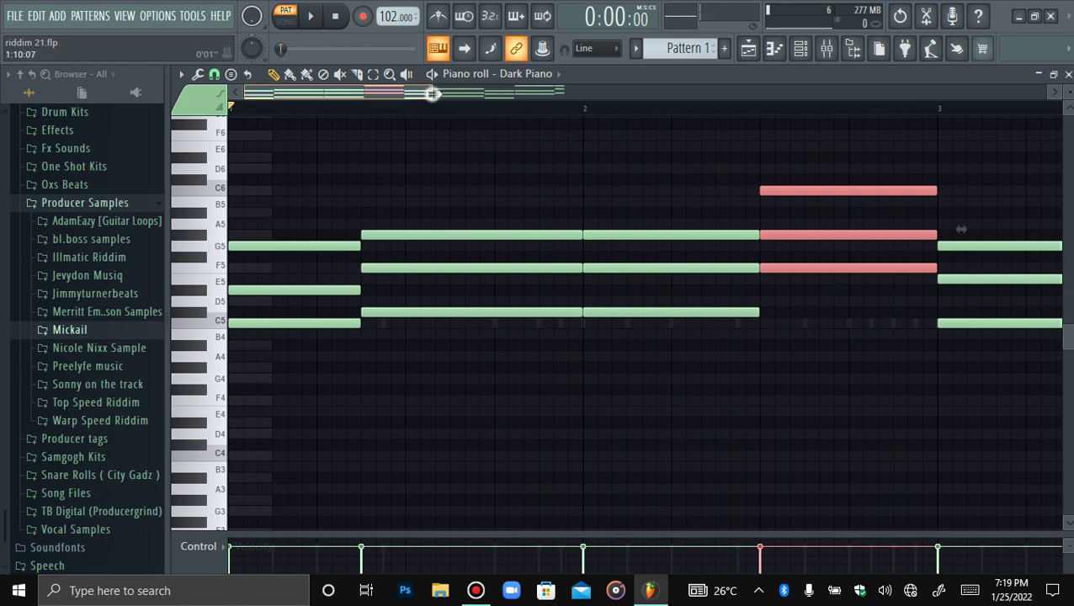
Delete all the chords from bar 3 onward and audition the remaining two-bar progression.
left_click_drag(431, 93, 669, 110)
left_click(817, 150)
left_click_drag(877, 189, 580, 446)
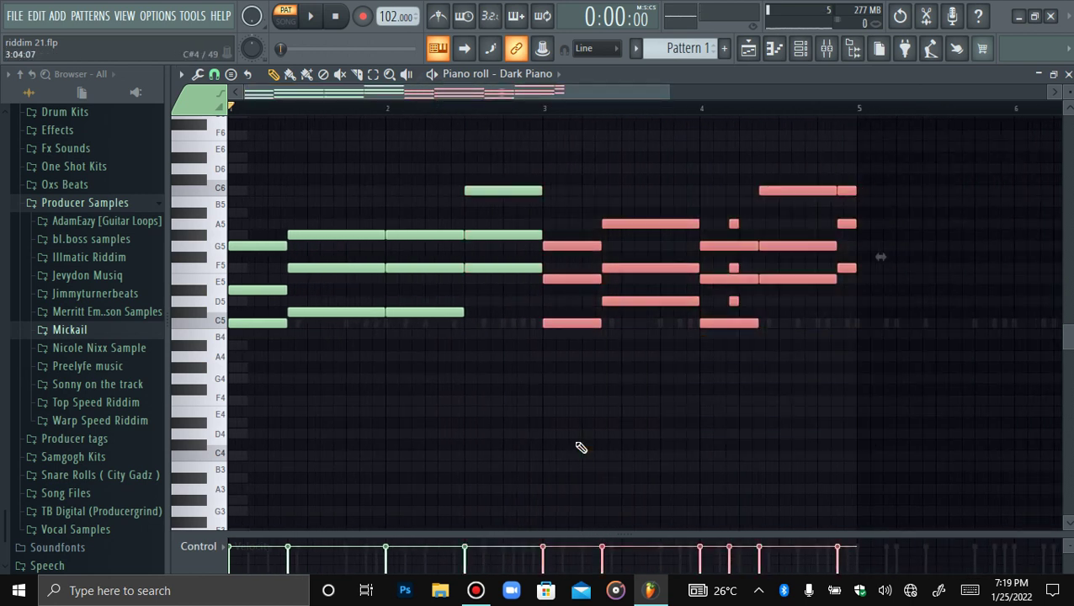
key("Delete")
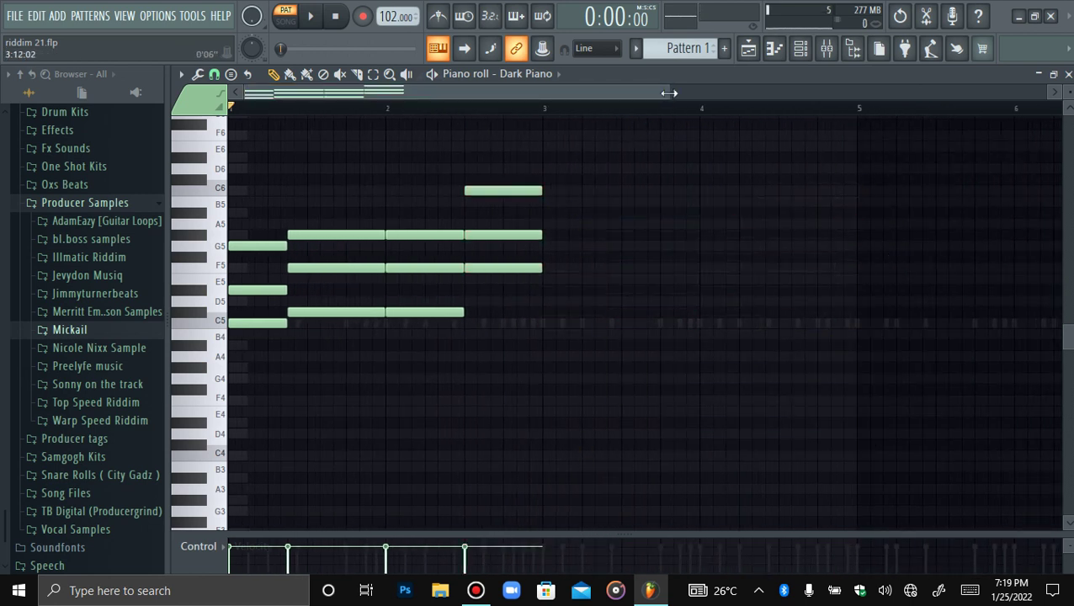
left_click_drag(669, 93, 425, 97)
key("space")
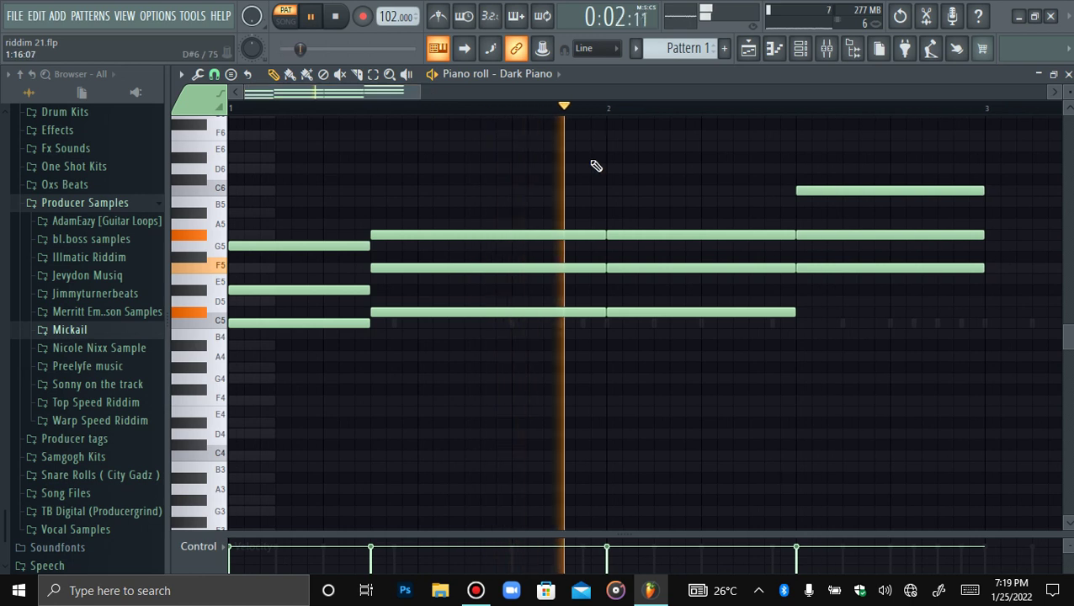
left_click_drag(852, 185, 855, 267)
key("space")
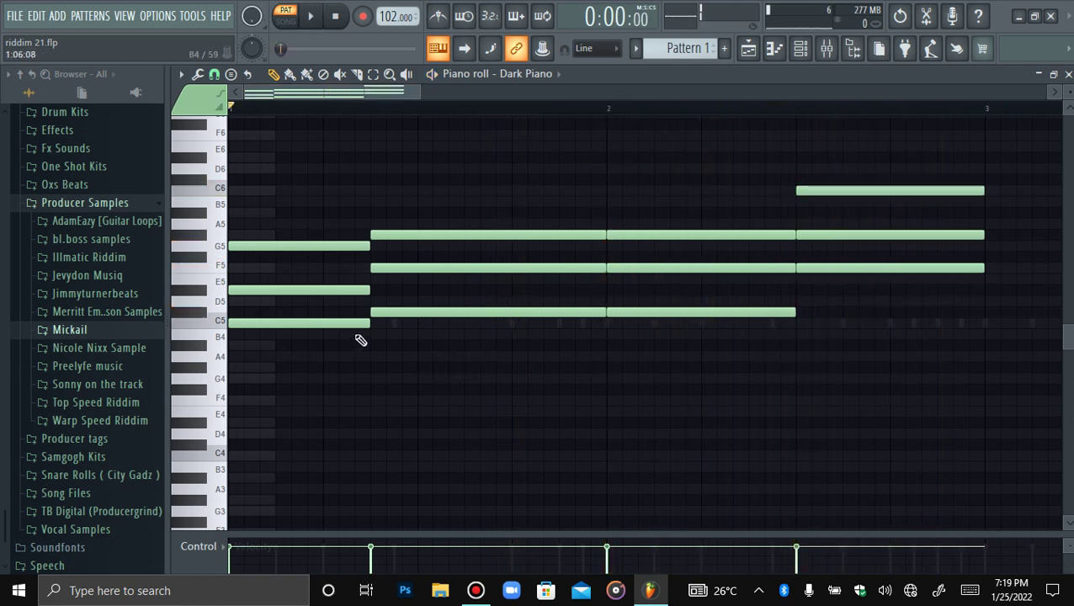
Transpose the whole two-bar progression down one octave and audition it.
key("ctrl+Down")
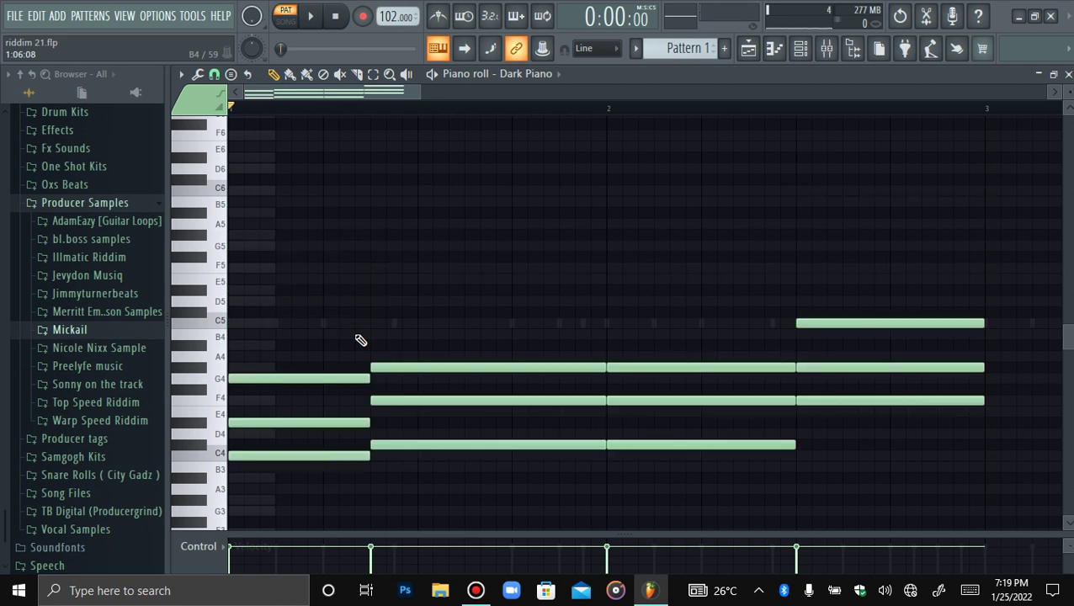
scroll(379, 318, "down", 4)
key("space")
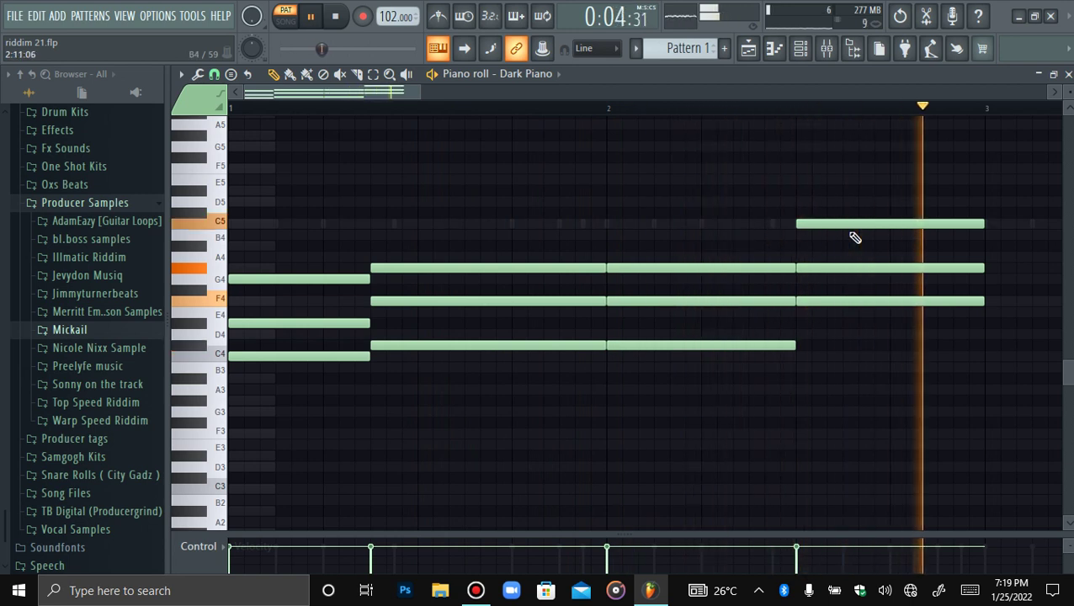
key("space")
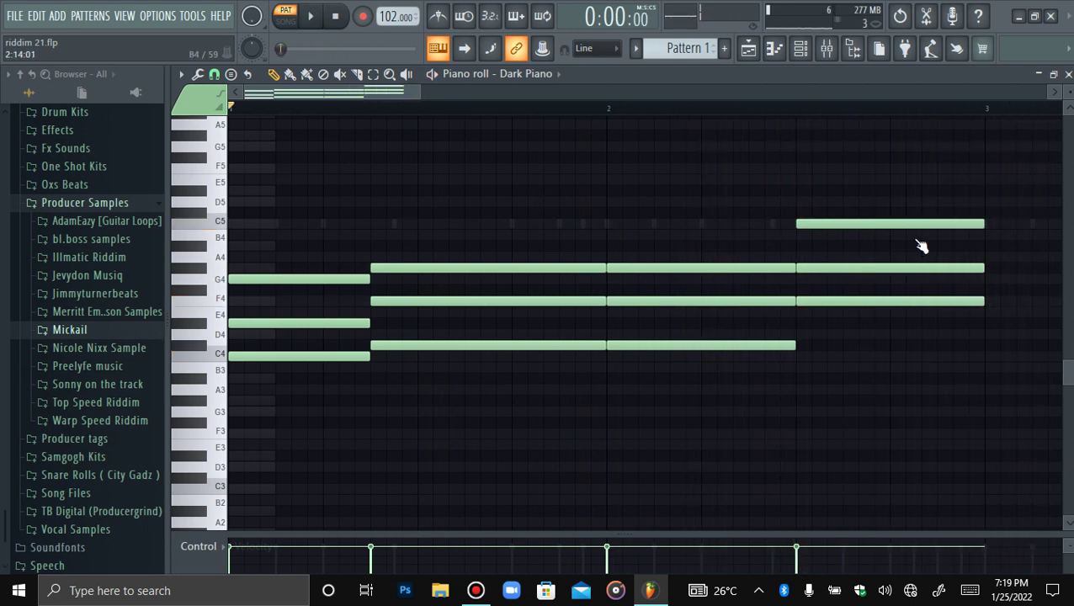
Duplicate the lowest note of each chord one octave down as a bass layer on C3, C#3 and F3.
key("alt+q")
key("Escape")
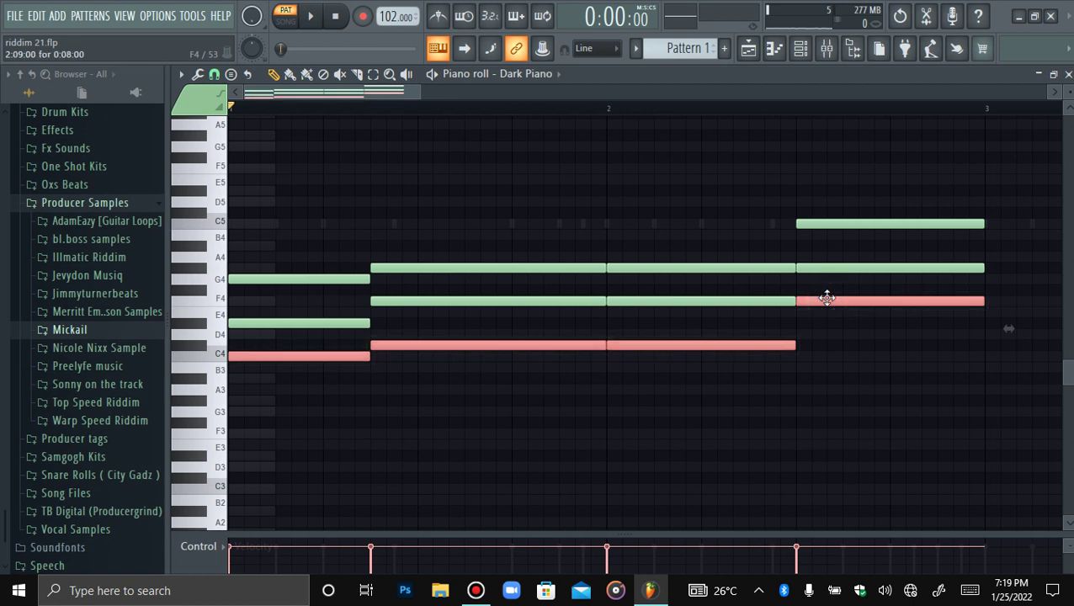
key("ctrl+Down")
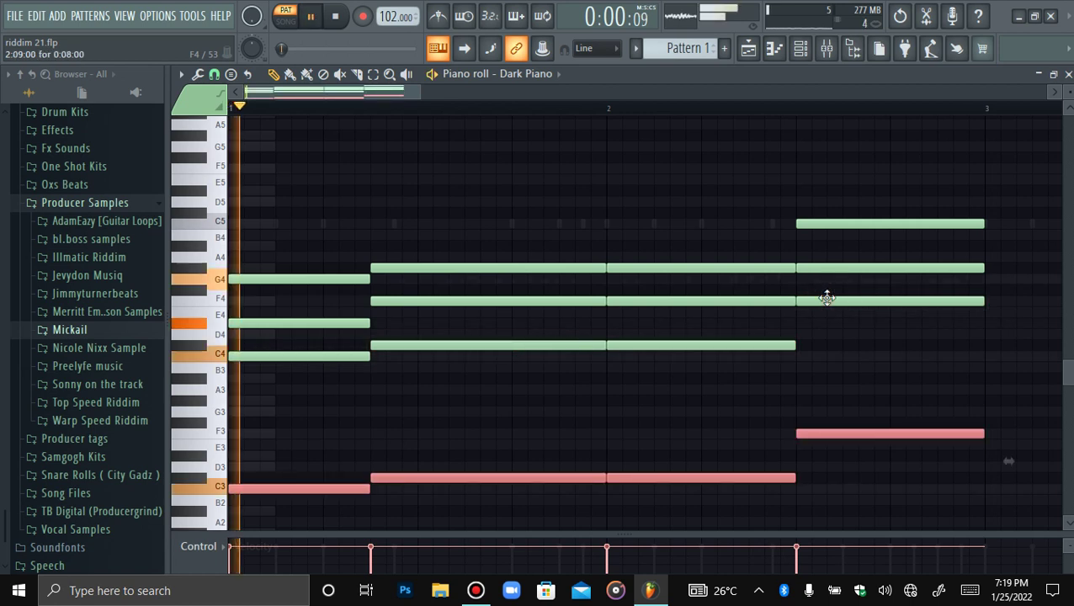
scroll(783, 320, "down", 3)
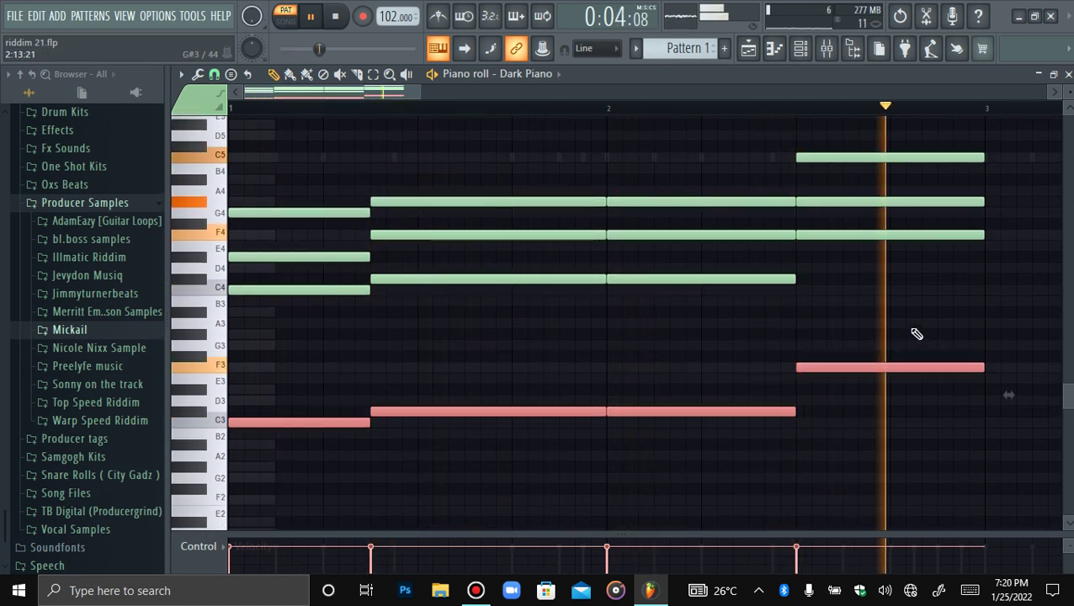
key("space")
Randomize the velocity of all the chord notes by -19% with pattern generation turned off, and audition the result.
key("ctrl+a")
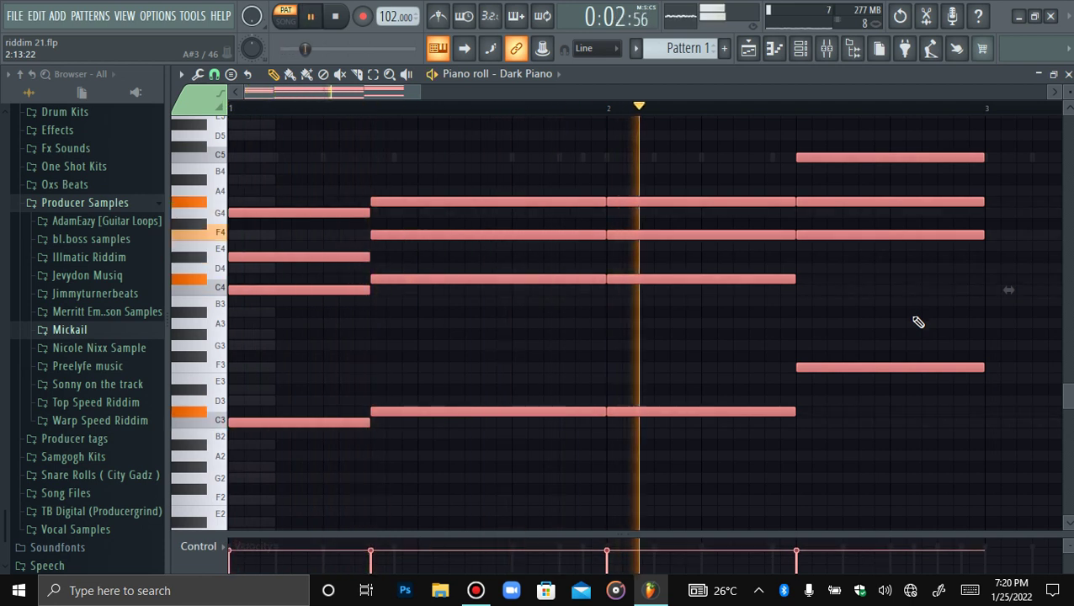
scroll(918, 323, "up", 1)
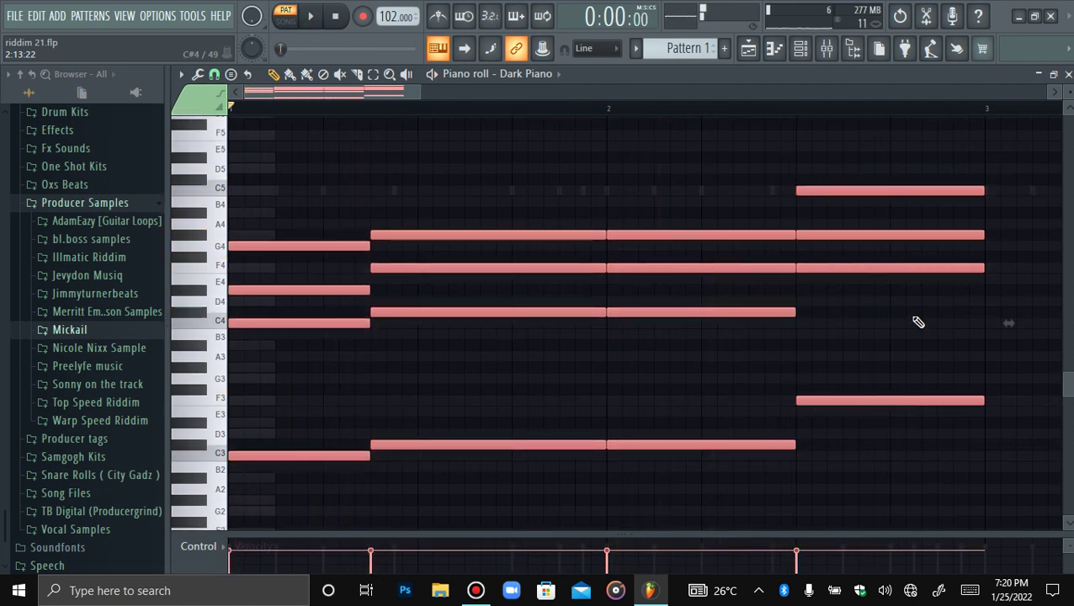
key("alt+r")
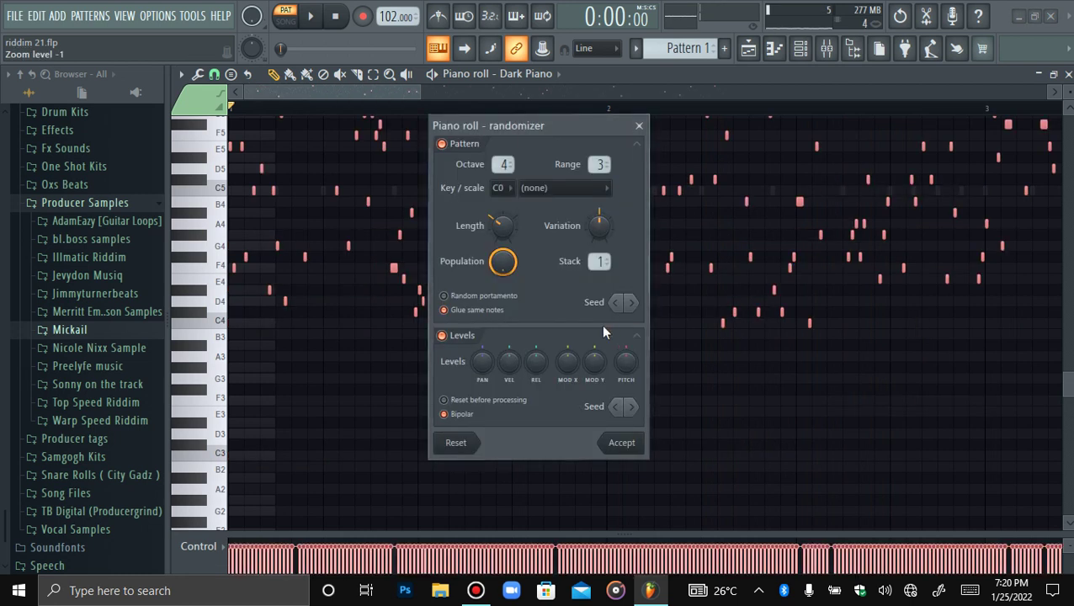
left_click(442, 143)
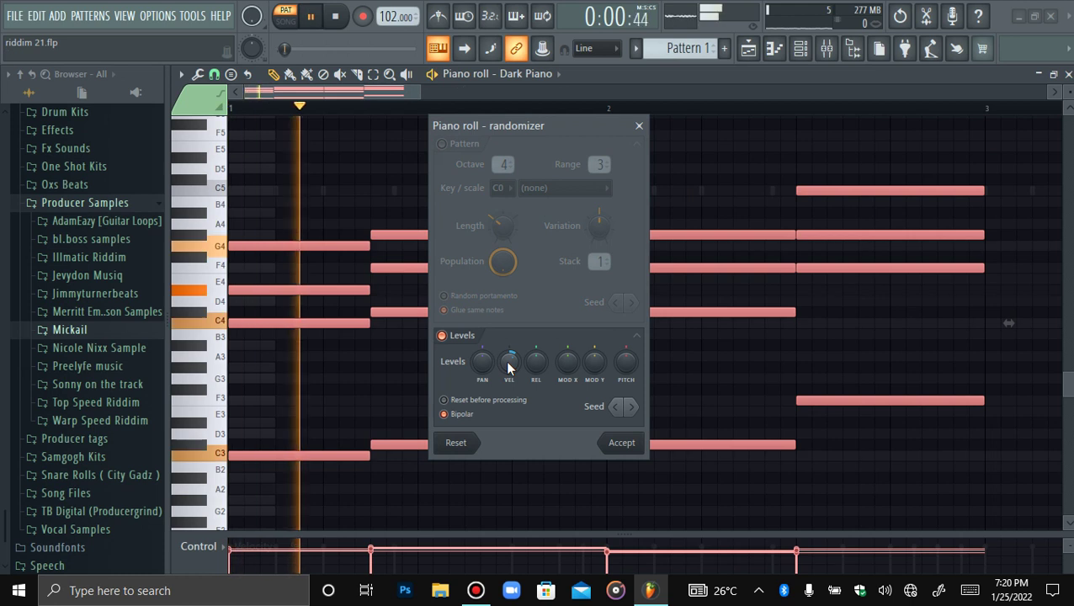
left_click_drag(508, 367, 508, 372)
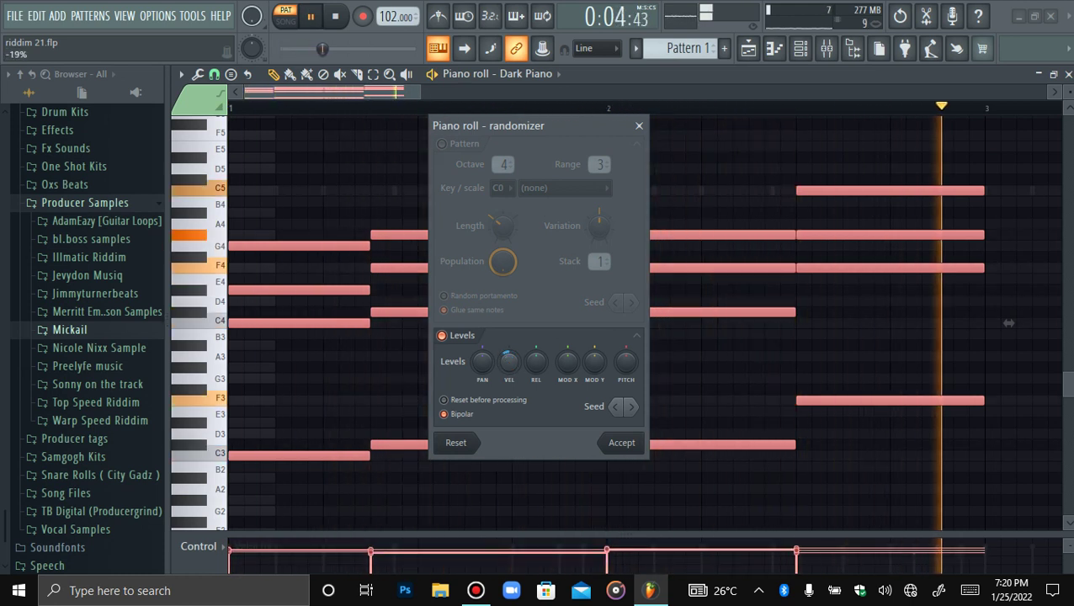
left_click(623, 442)
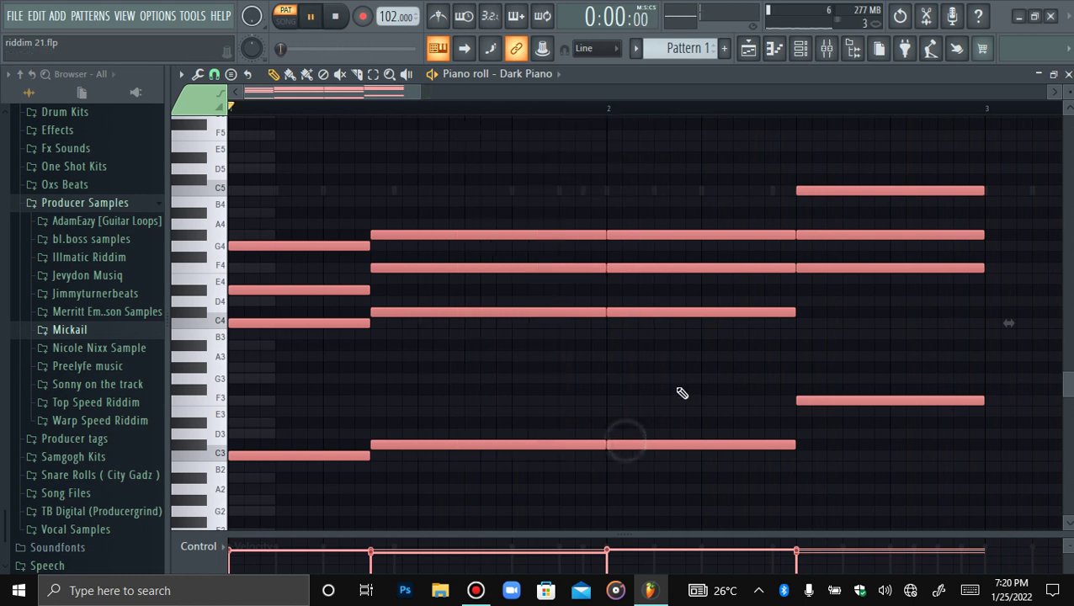
key("space")
key("space")
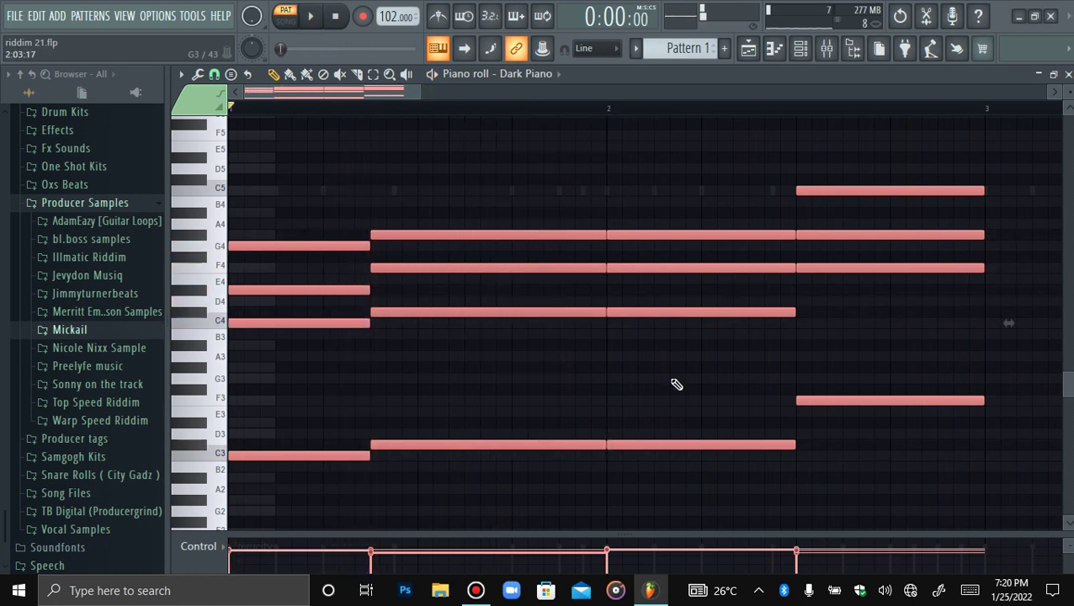
Try strumming all the chords by offsetting their note start times with the strumizer.
key("alt+s")
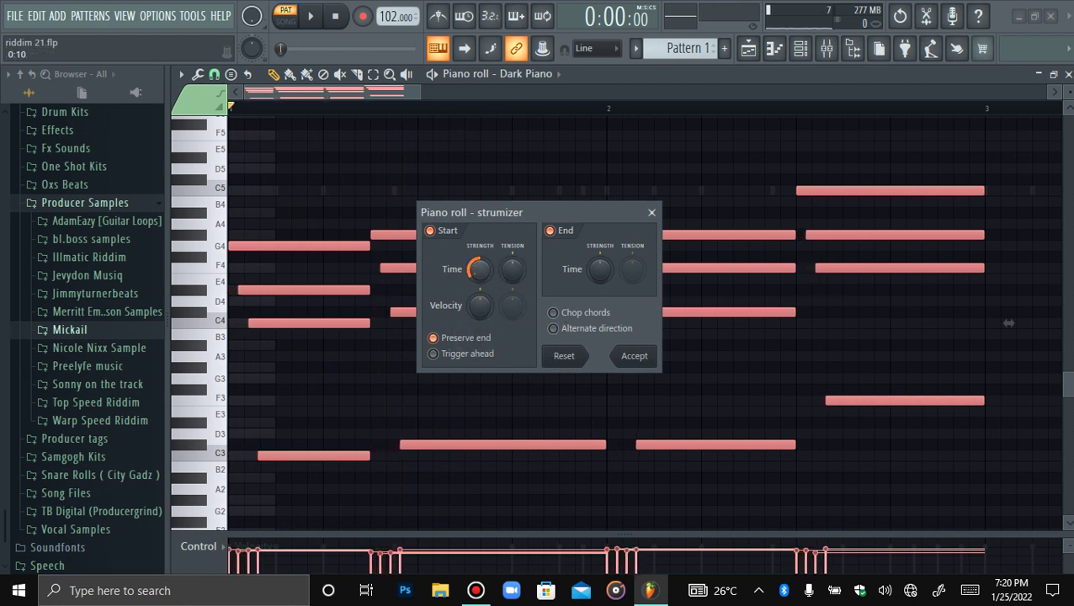
key("space")
left_click_drag(480, 268, 482, 278)
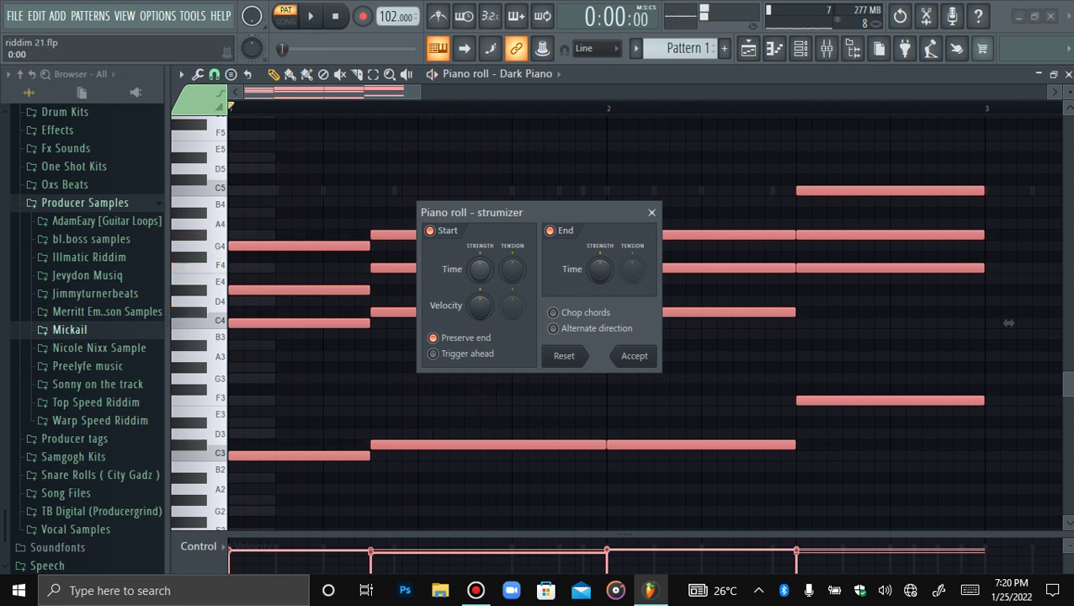
key("space")
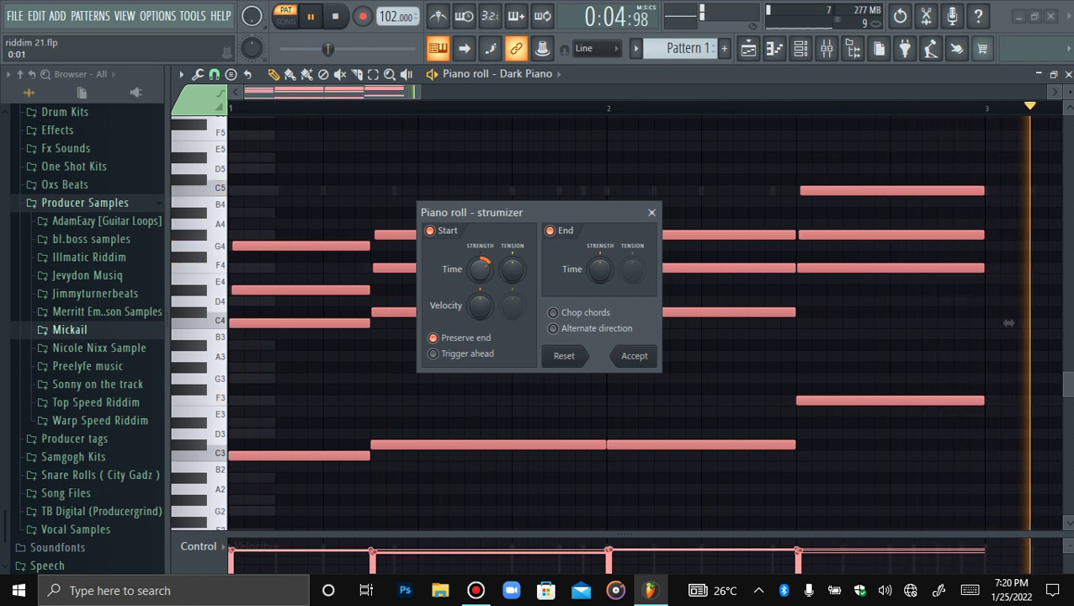
left_click(653, 215)
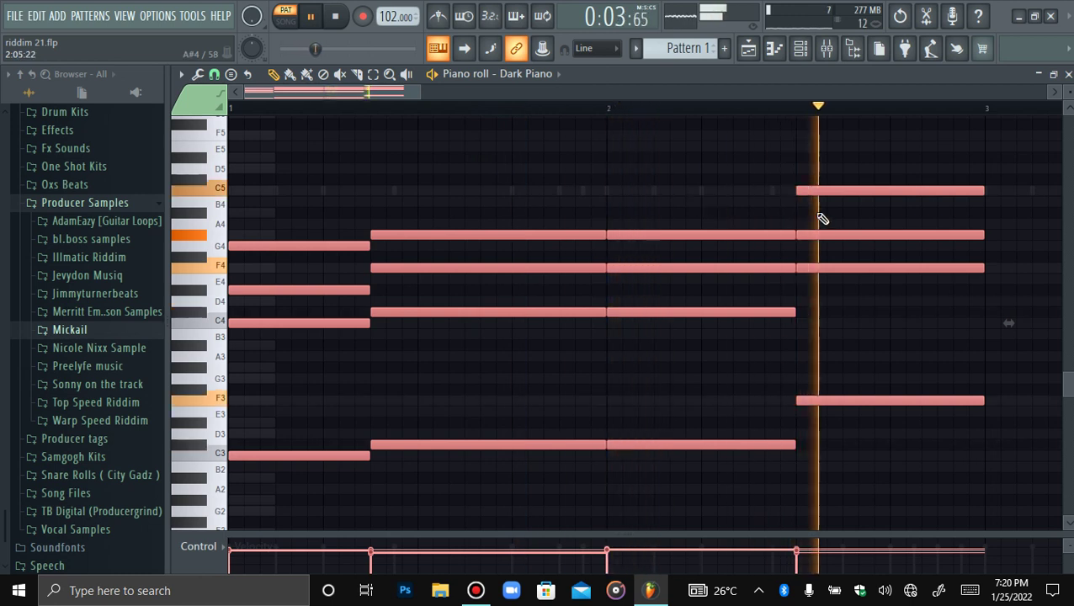
Shorten the fourth chord to half its length and duplicate it to fill the rest of bar 2.
left_click(940, 183)
right_click(976, 376)
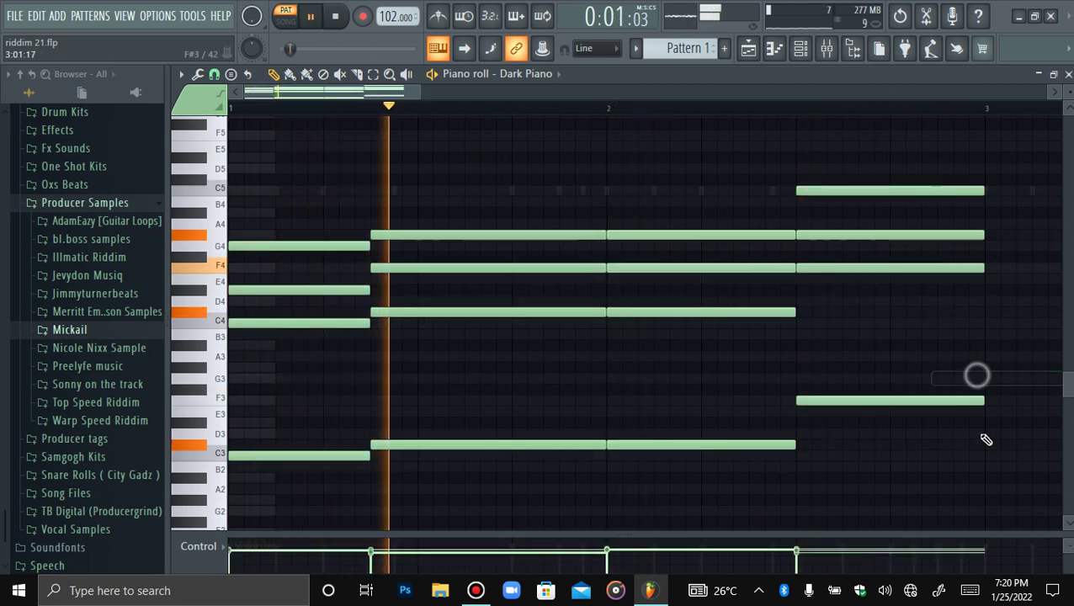
left_click_drag(953, 457, 934, 150)
left_click_drag(982, 190, 890, 191)
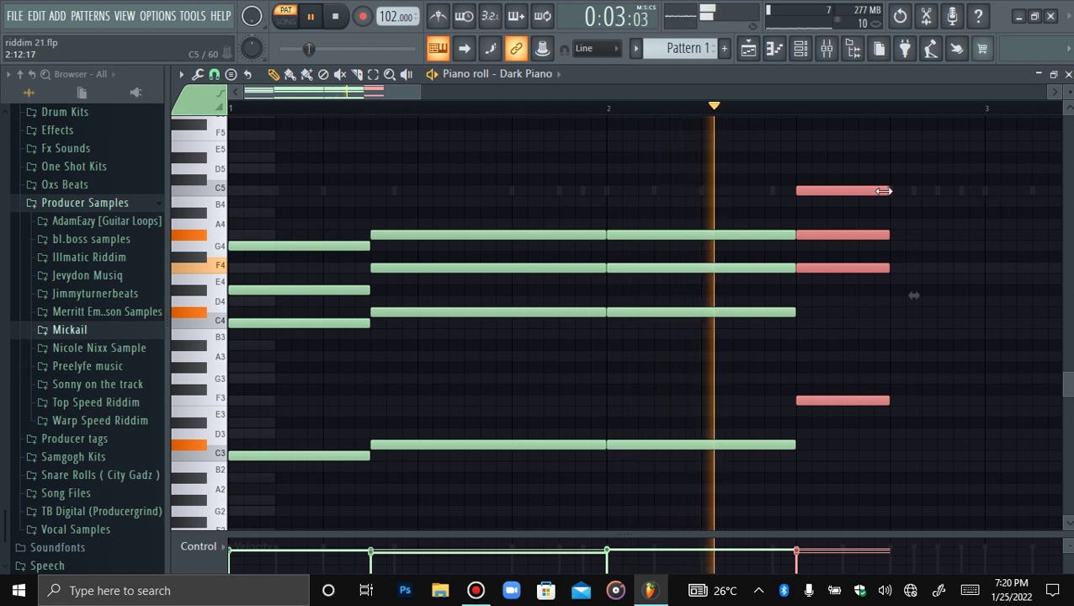
key("ctrl+b")
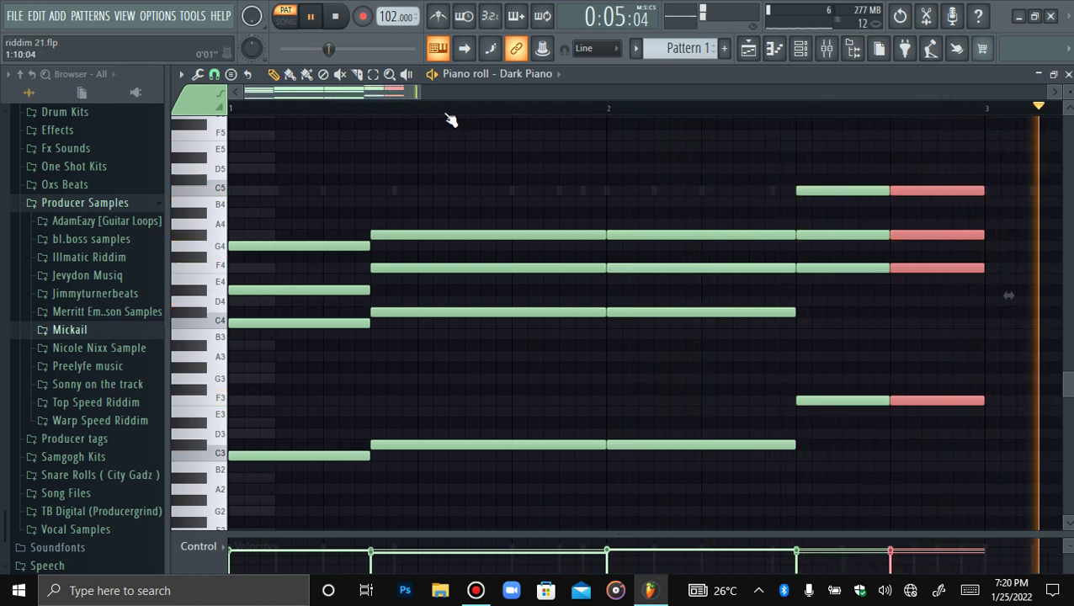
Duplicate the two-bar progression into bars 3 and 4, replacing the copy's two short closing chords with one held to the end of bar 4.
key("ctrl+a")
key("ctrl+b")
right_click(934, 167)
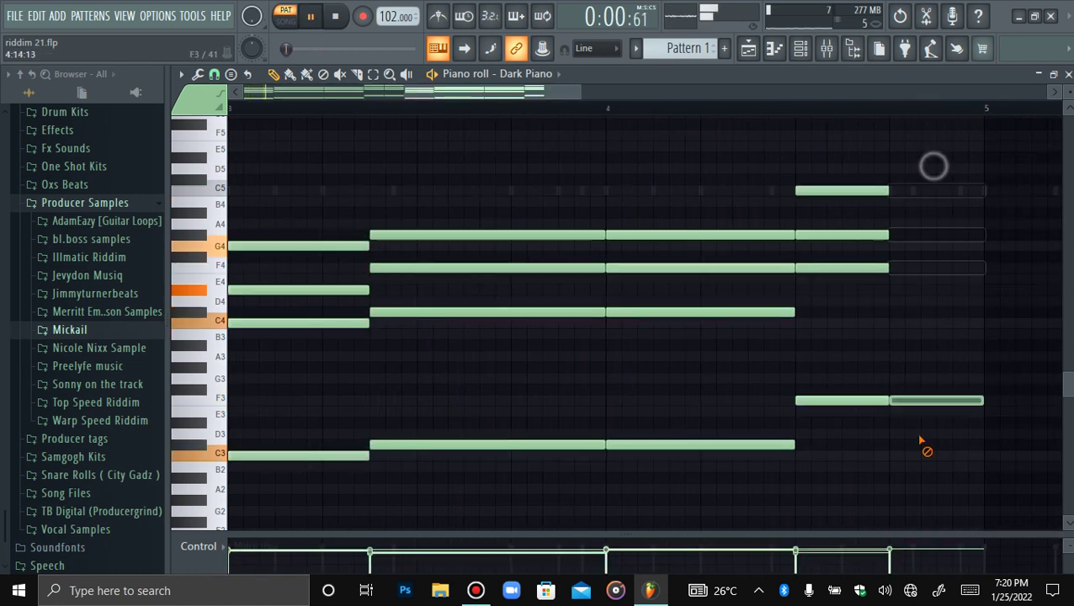
left_click_drag(904, 436, 850, 154)
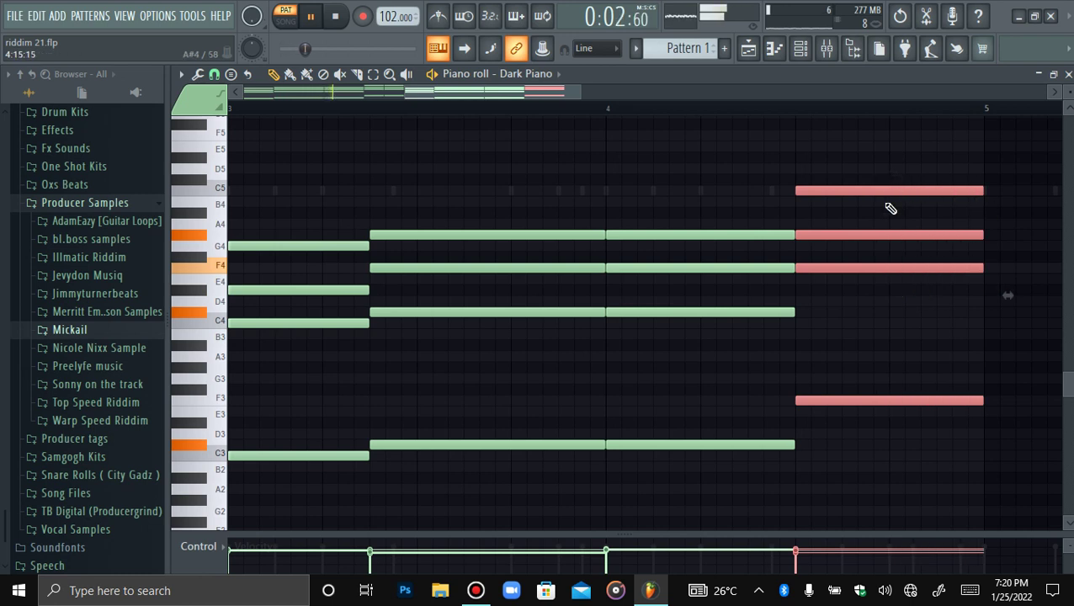
left_click(628, 169)
Audition the full four-bar progression and bring up the channel rack.
scroll(401, 93, "down", 4)
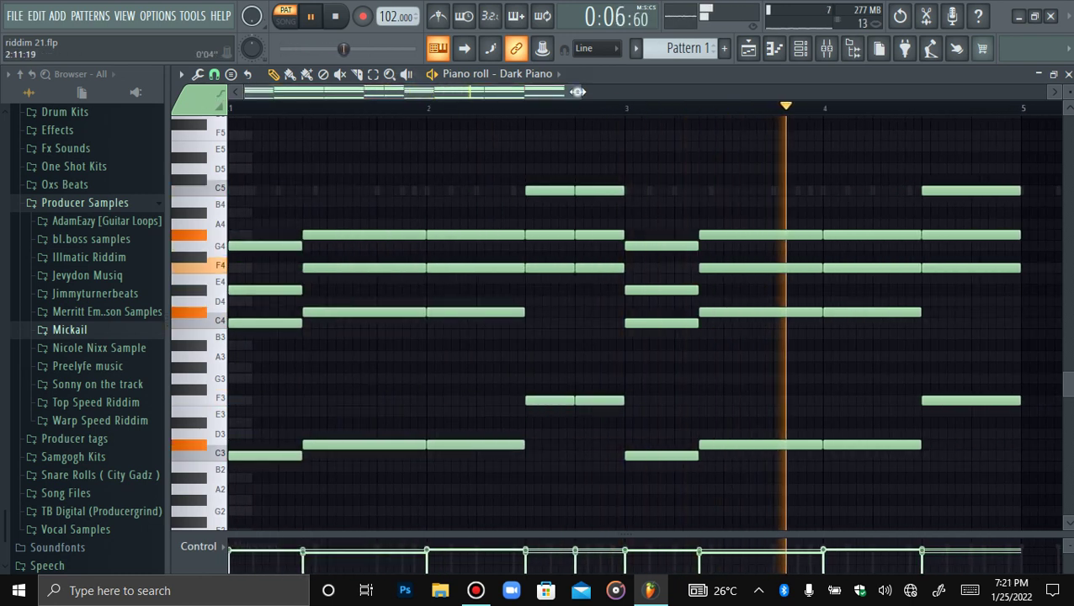
left_click_drag(577, 92, 571, 94)
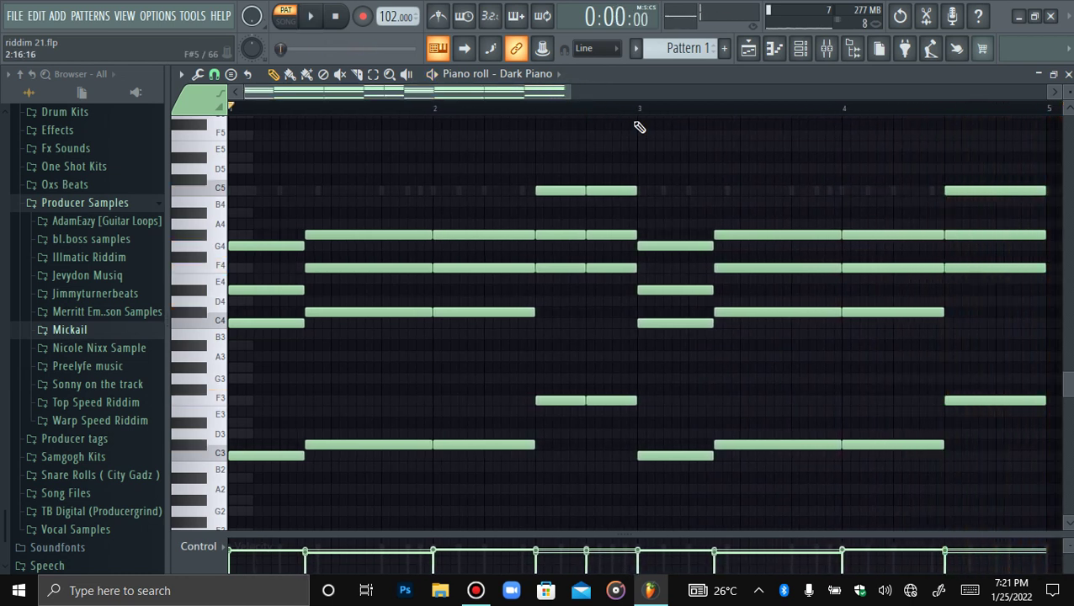
left_click(540, 75)
left_click(800, 48)
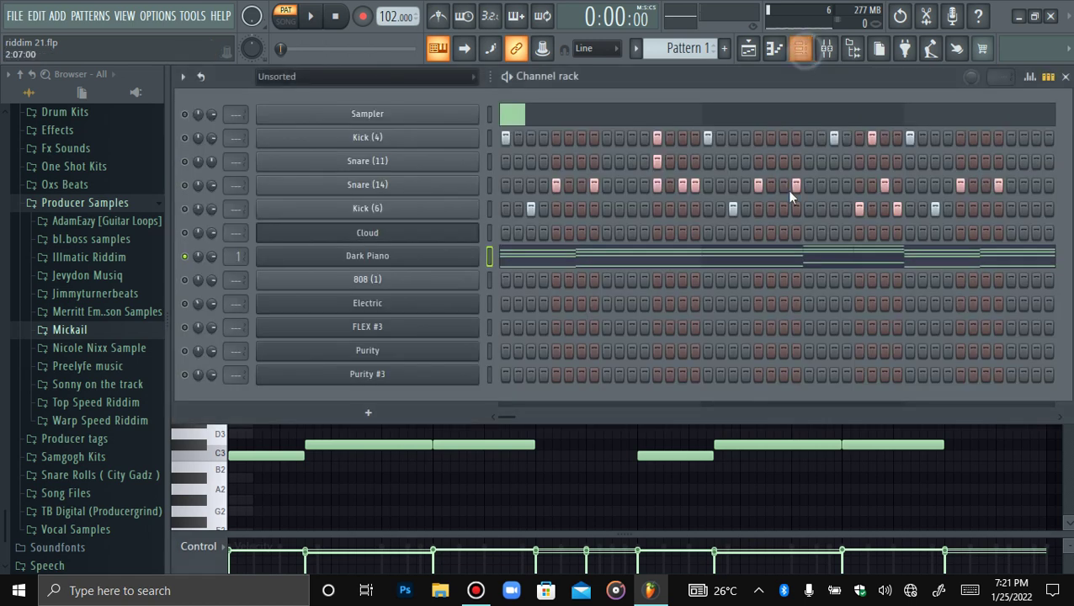
Cut the old drum steps from the Kick (6), Snare (14), Snare (11) and Kick (4) channels.
right_click(434, 210)
left_click(674, 209)
right_click(427, 182)
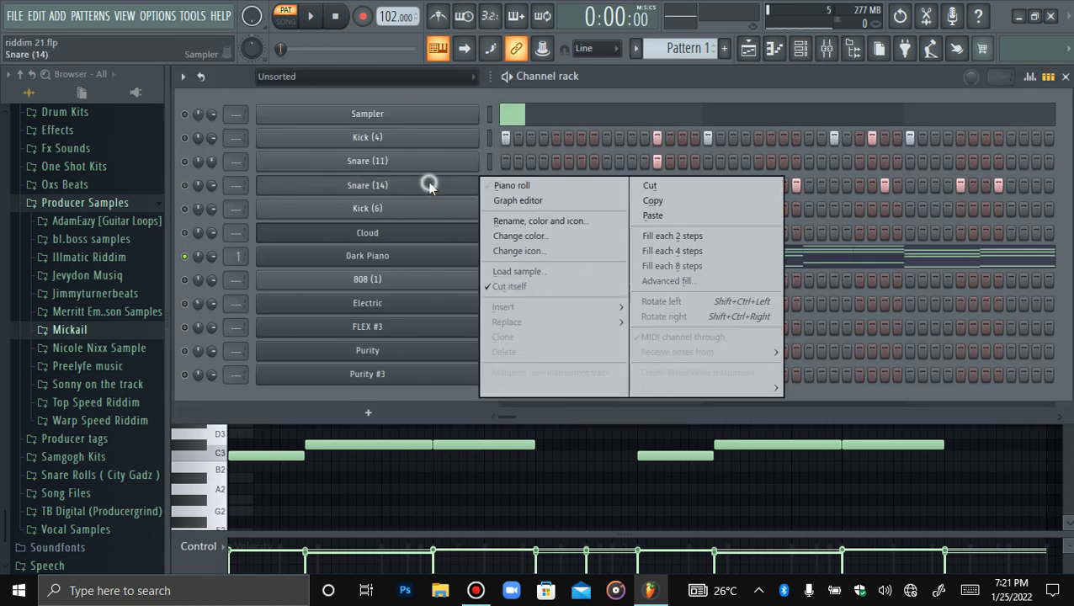
left_click(678, 185)
right_click(473, 161)
left_click(638, 161)
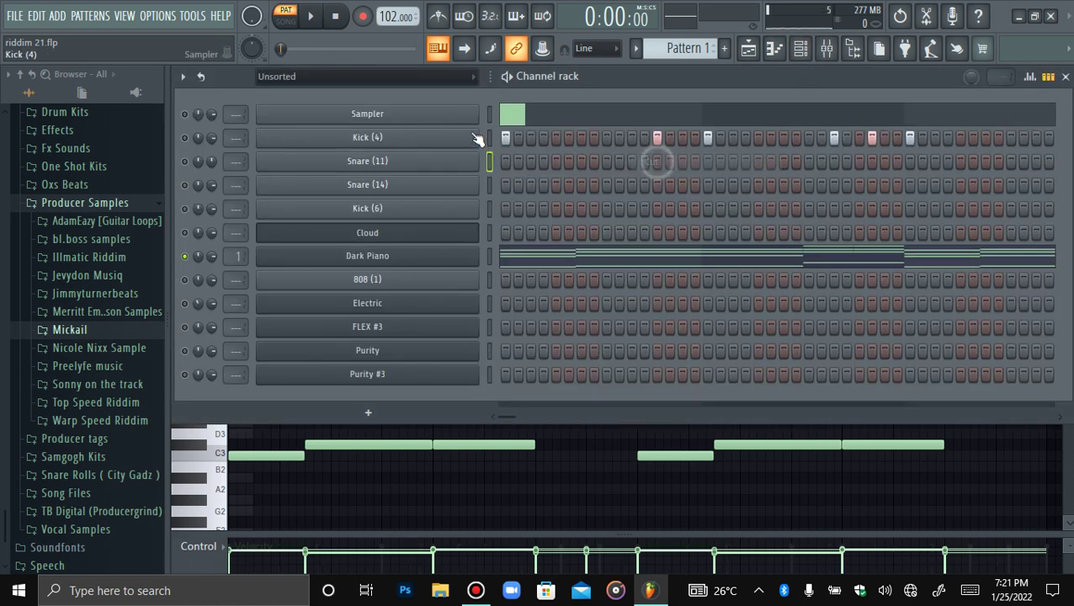
right_click(473, 138)
left_click(657, 138)
Audition the Dark Piano chords on their own, trying an E5 note above bars 2–3 and removing it.
right_click(446, 257)
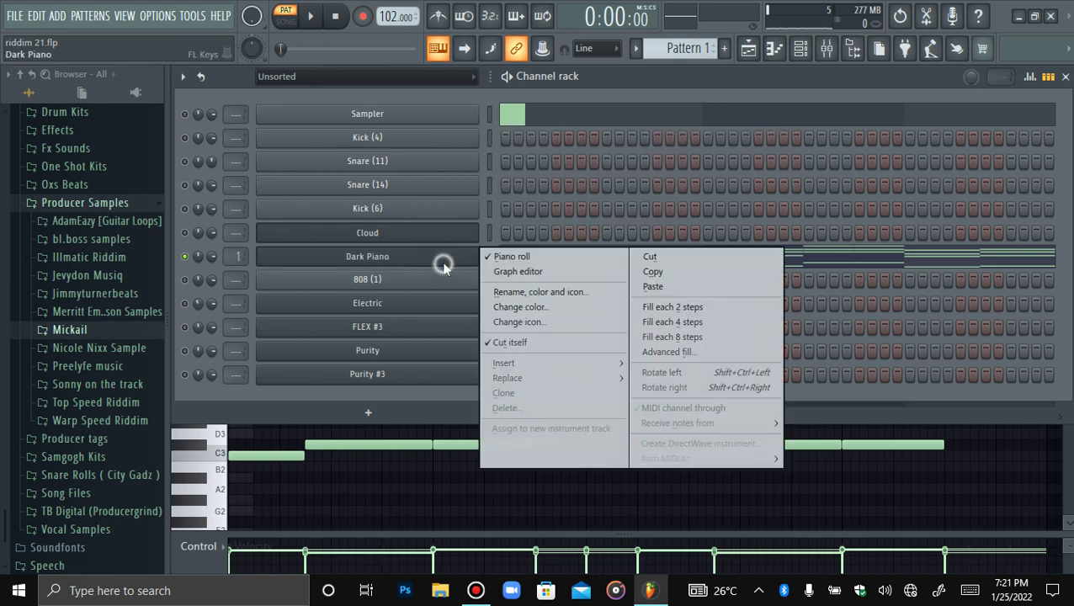
left_click(715, 122)
left_click(779, 52)
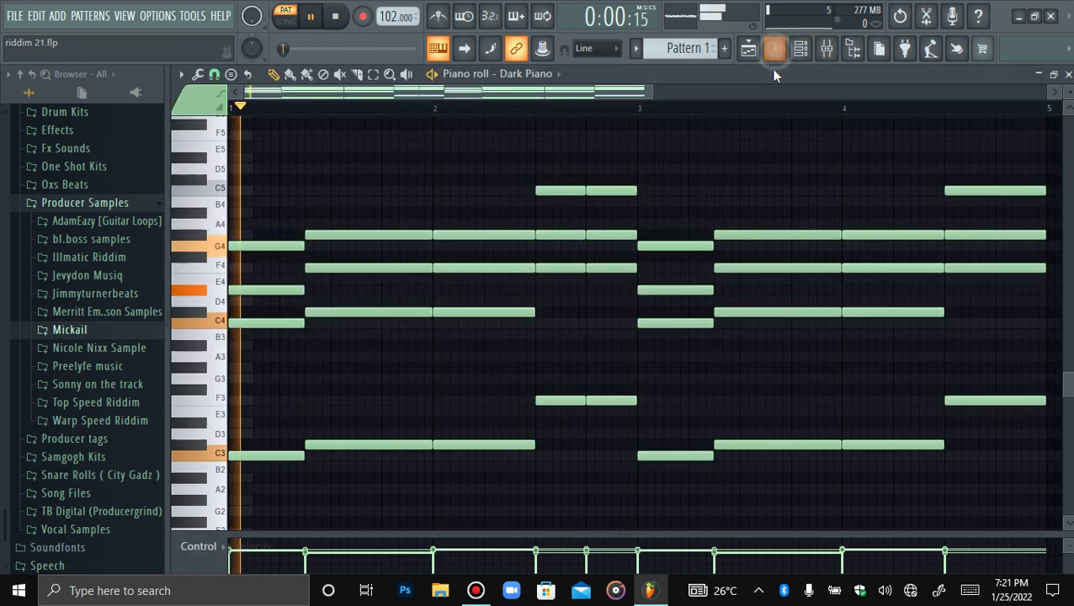
key("space")
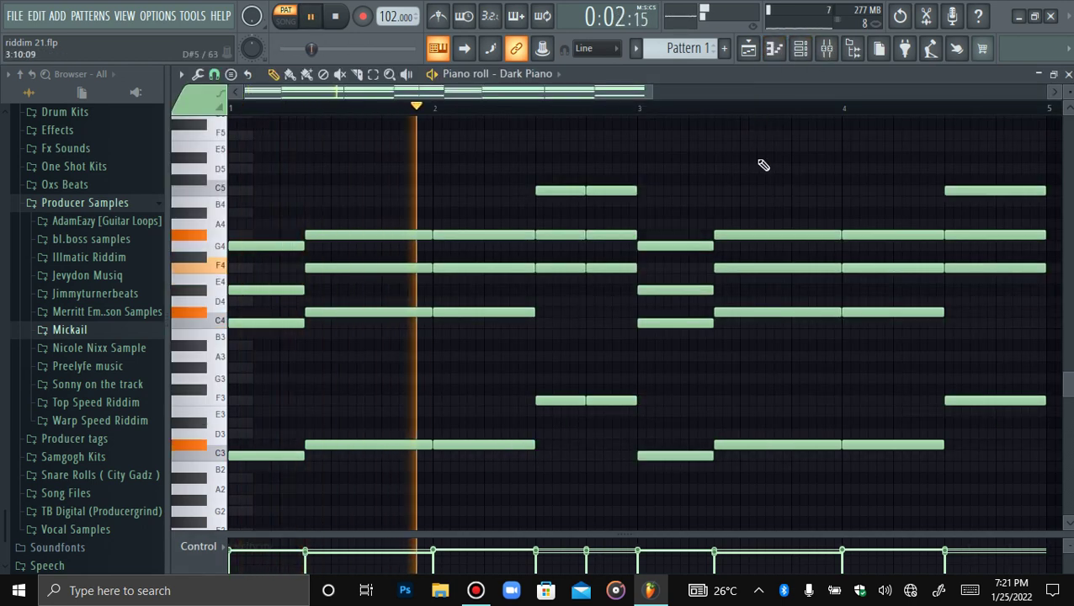
left_click(613, 144)
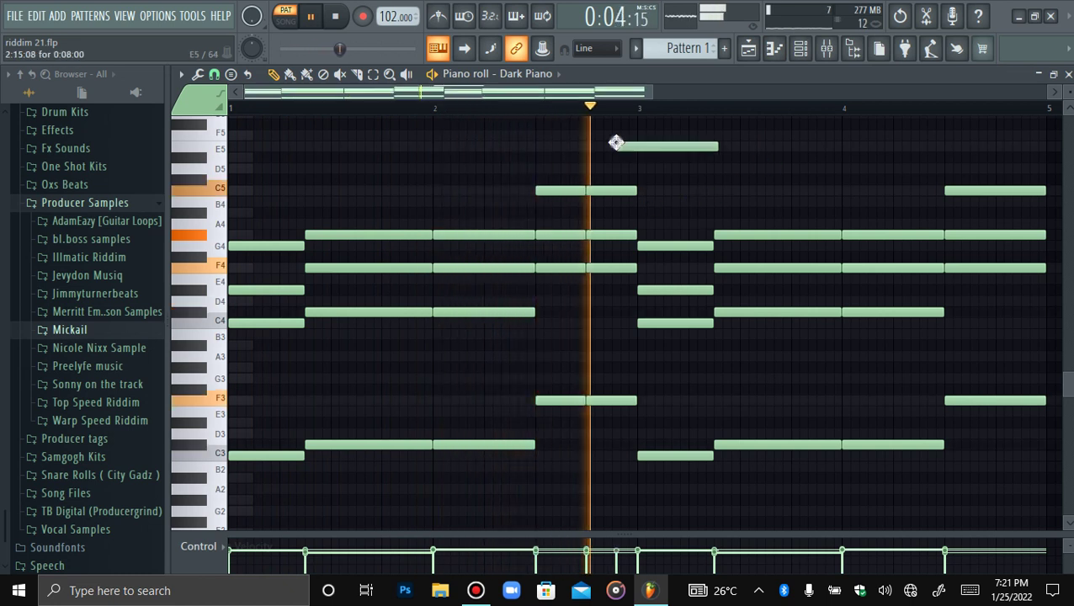
right_click(659, 149)
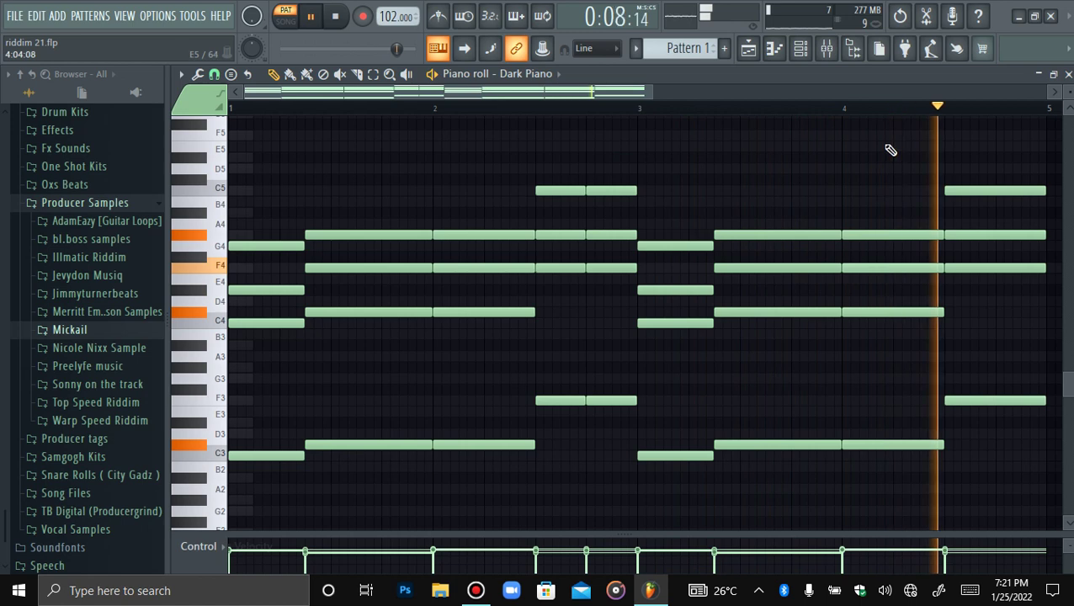
Raise the high-pass frequency of band 1 in the Fruity parametric EQ 2 on Insert 1 slightly.
left_click(826, 50)
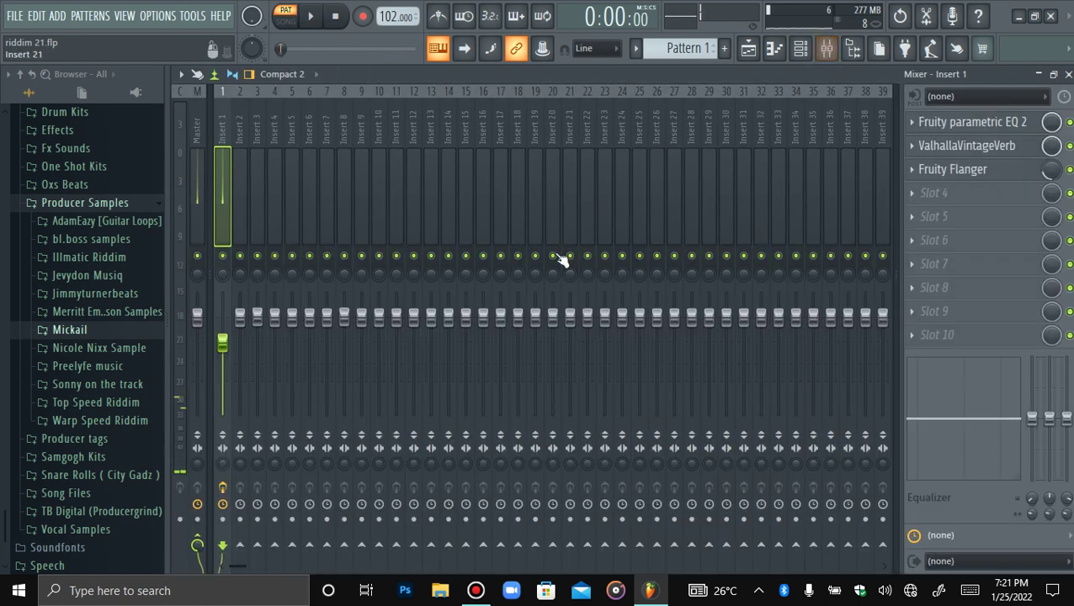
left_click(967, 124)
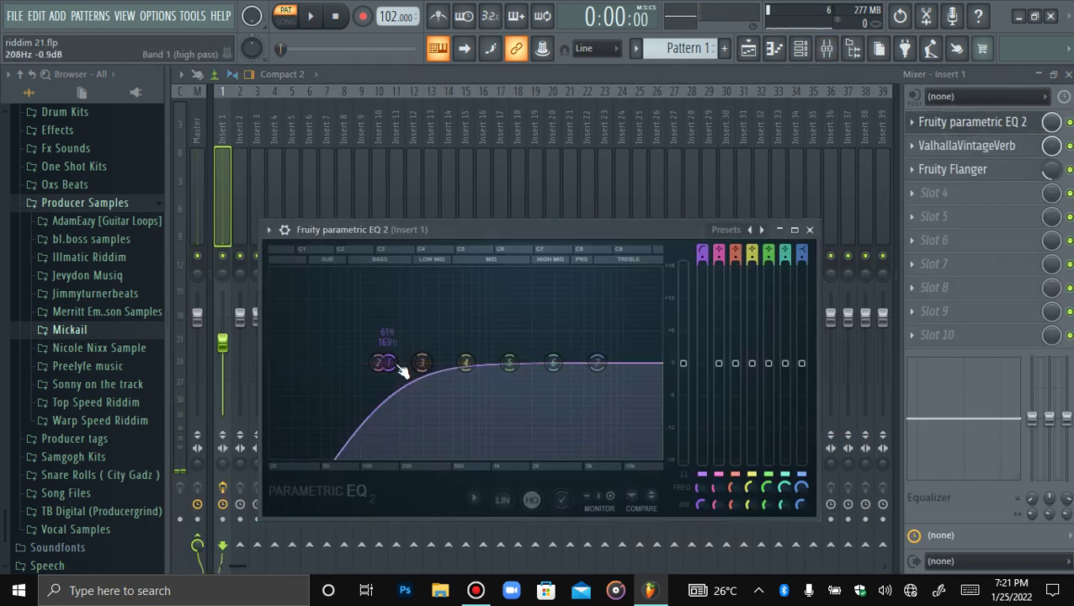
key("space")
left_click_drag(396, 362, 408, 363)
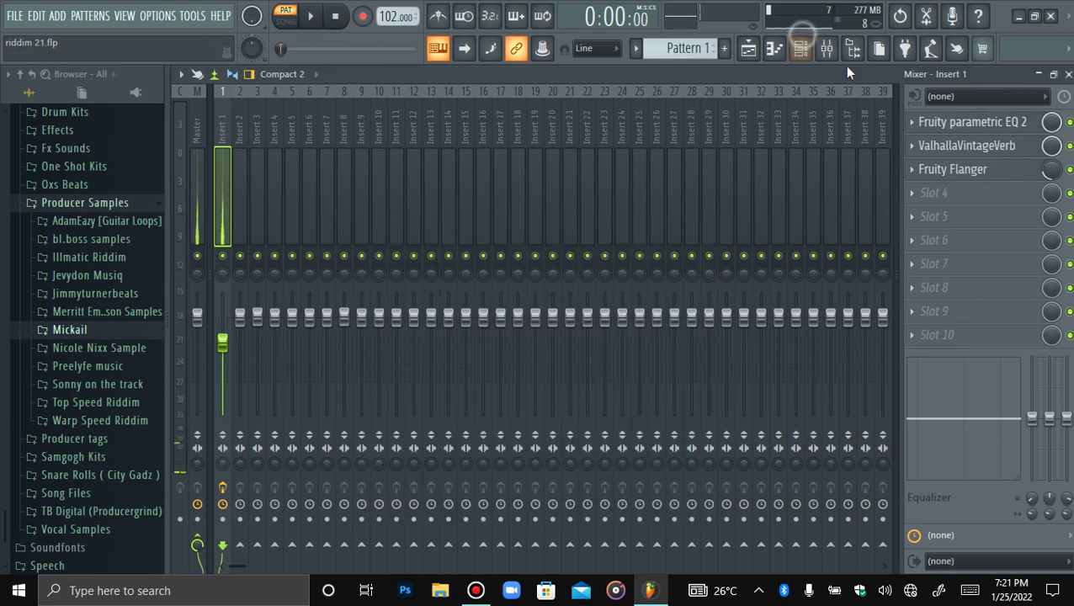
Replace the Dark Piano channel's instrument with reFX Nexus.
left_click(802, 48)
right_click(402, 257)
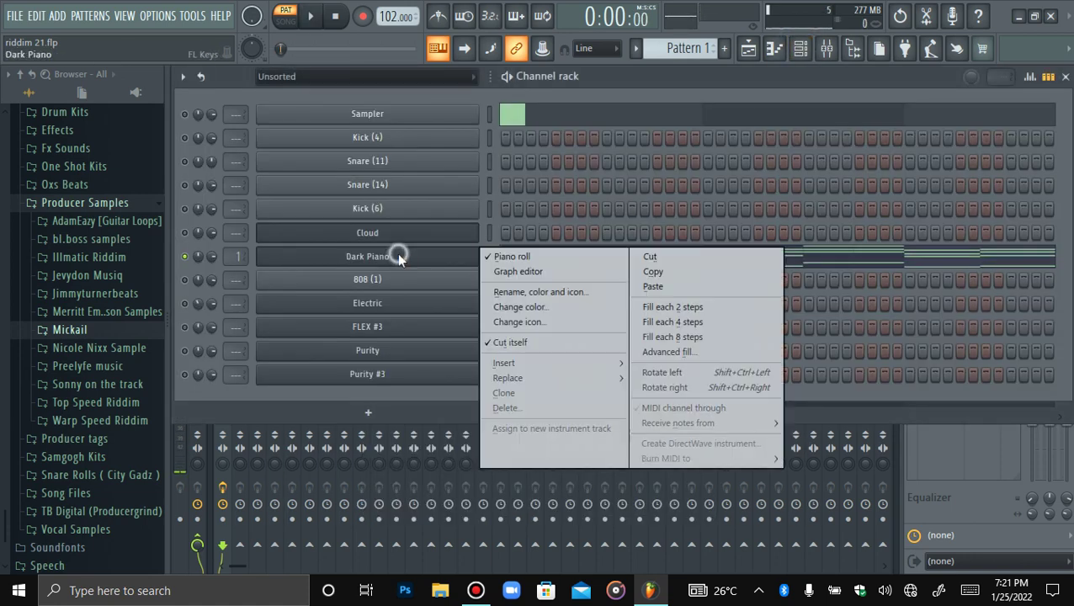
mouse_move(534, 375)
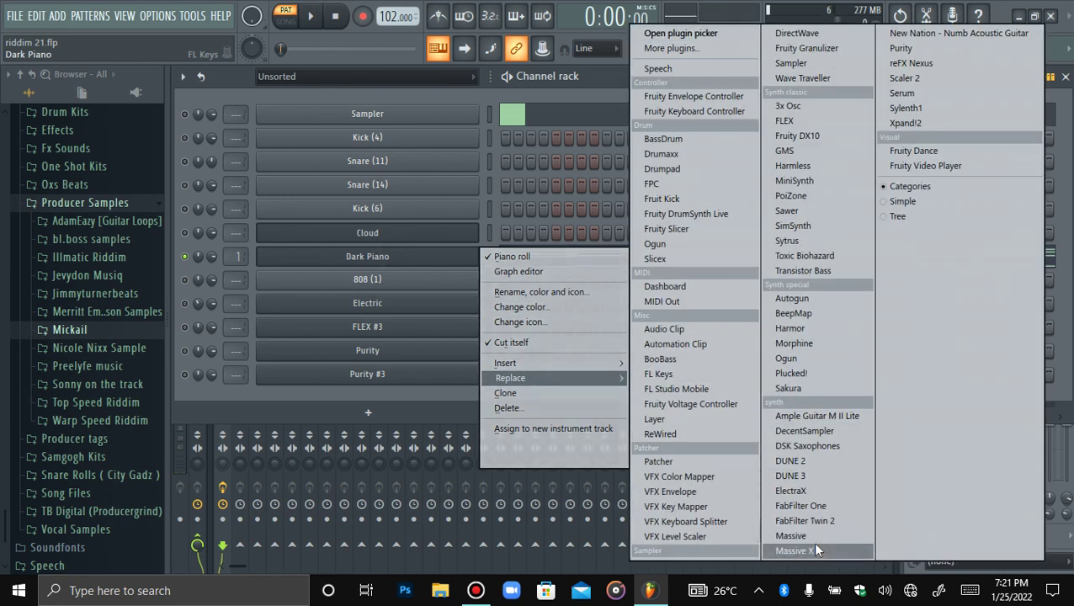
left_click(904, 65)
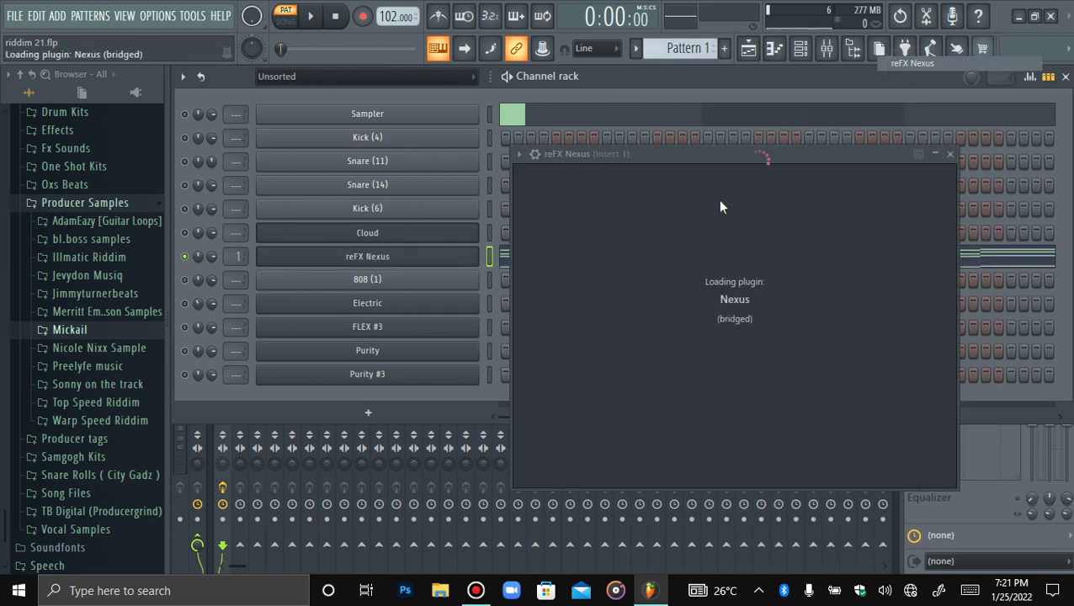
Load the PN Nexus Grandpiano Soft preset from the Piano category and put the Nexus window away.
left_click_drag(824, 262, 833, 309)
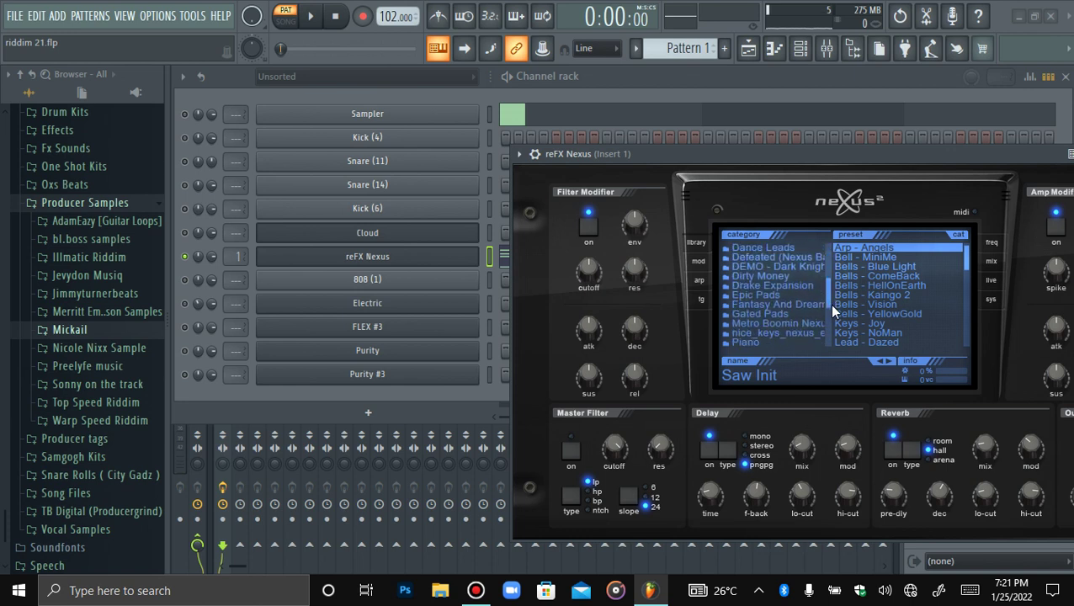
left_click(746, 342)
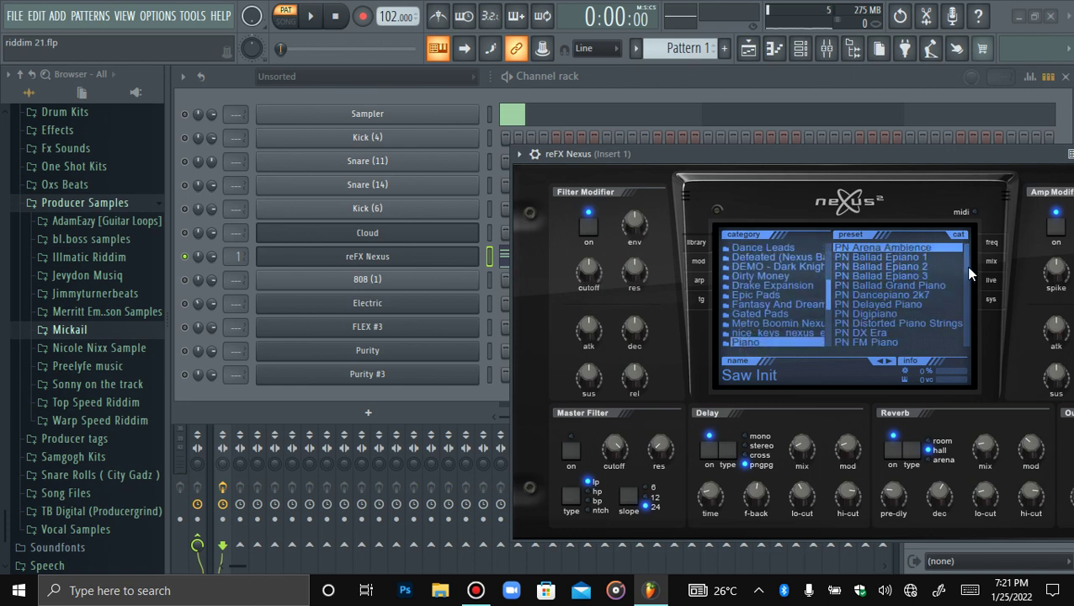
left_click_drag(968, 269, 968, 295)
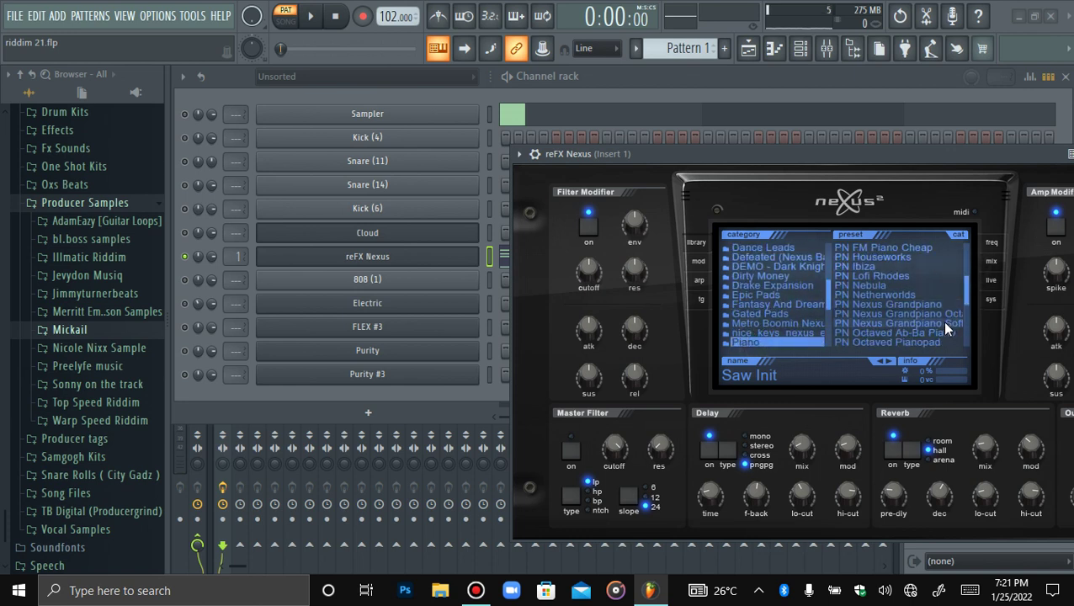
left_click(940, 322)
left_click(443, 260)
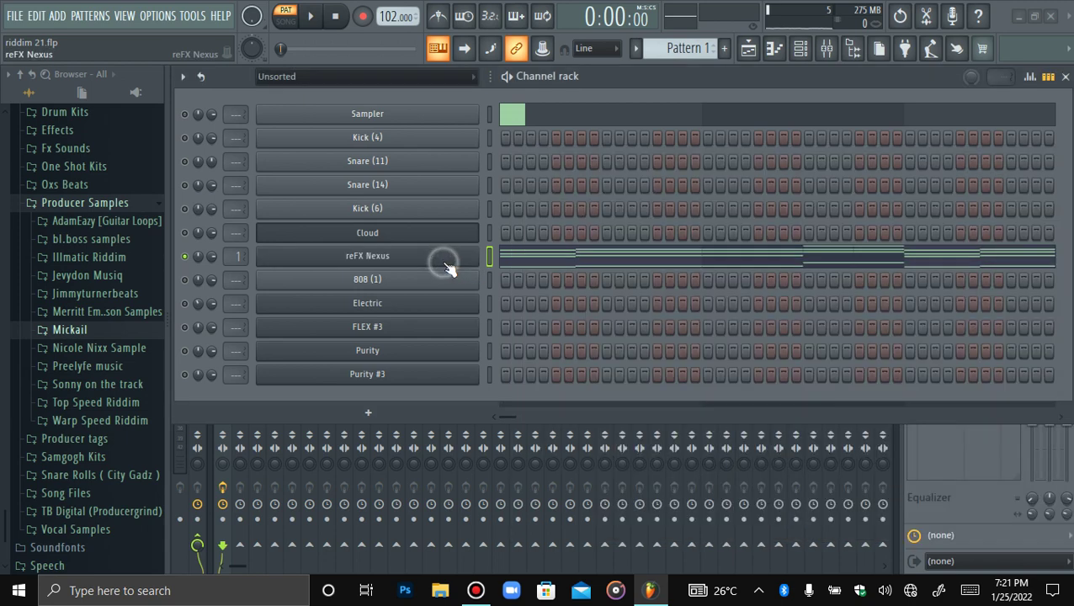
Audition the chords with the Nexus piano and lower the velocities of all the notes.
left_click(781, 50)
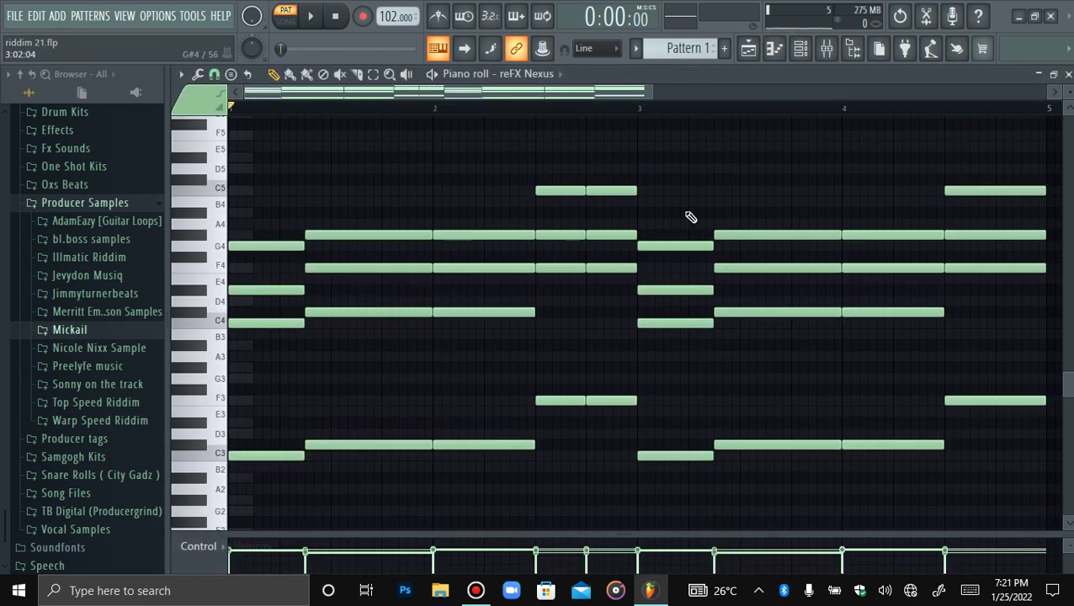
key("space")
left_click(827, 50)
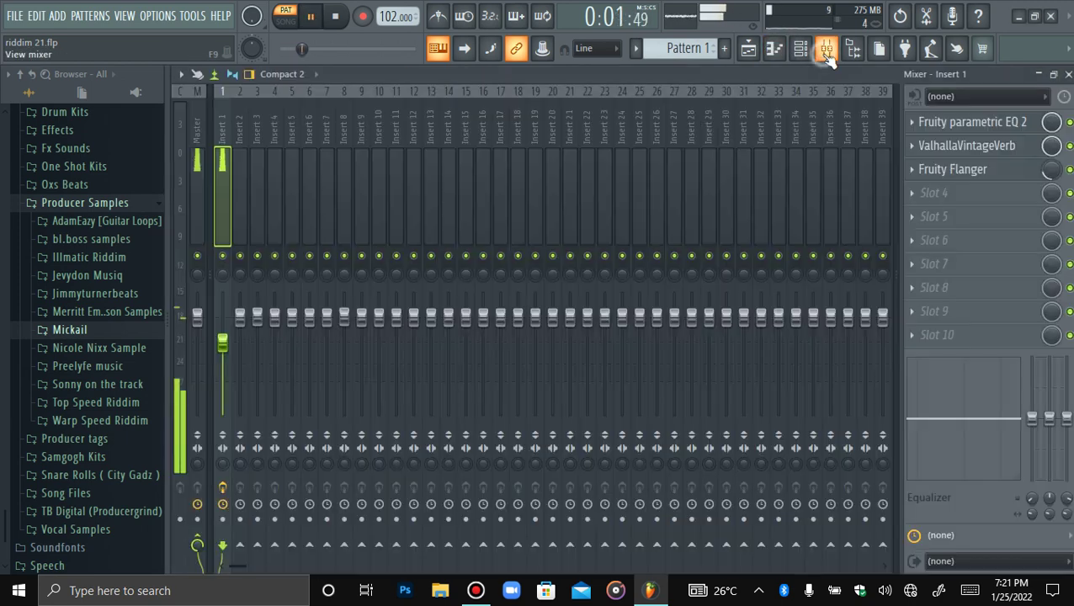
left_click(775, 53)
key("space")
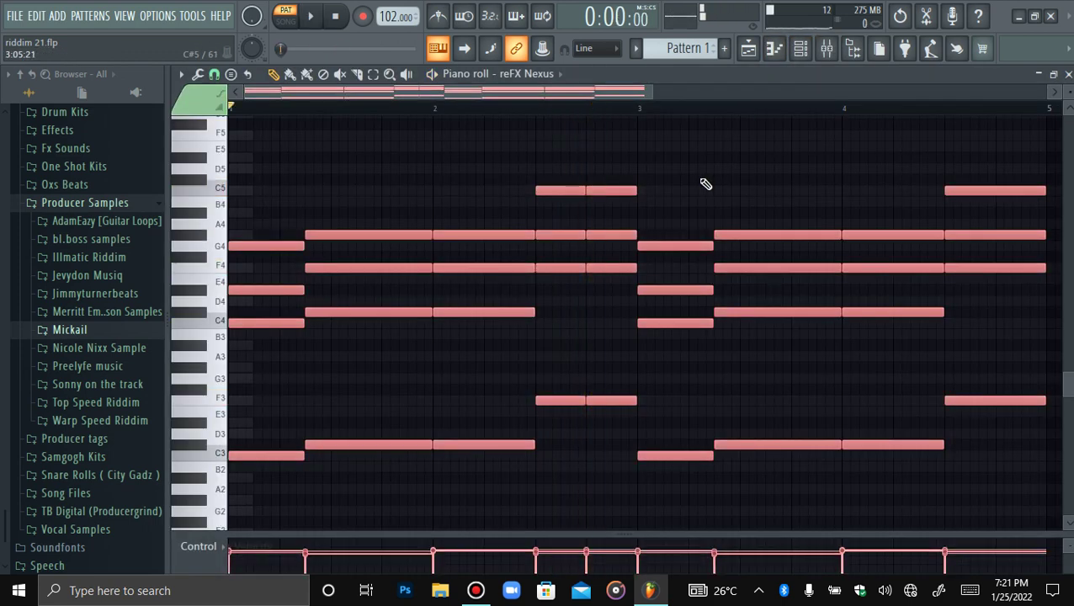
key("space")
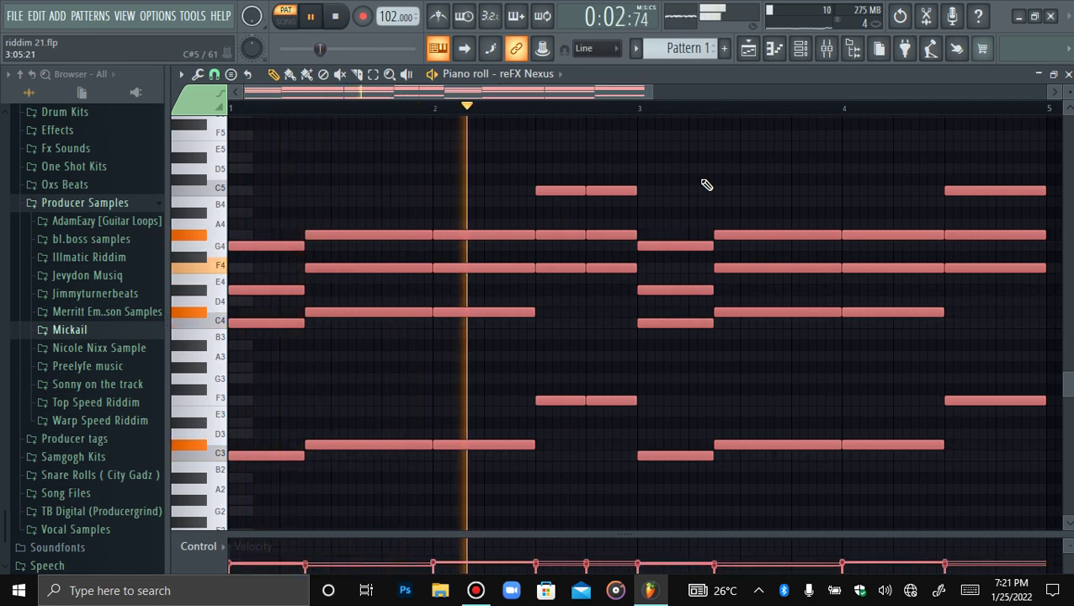
Set the high-pass band of the Fruity parametric EQ 2 on Insert 1 to about 347 Hz.
left_click(826, 48)
left_click(955, 122)
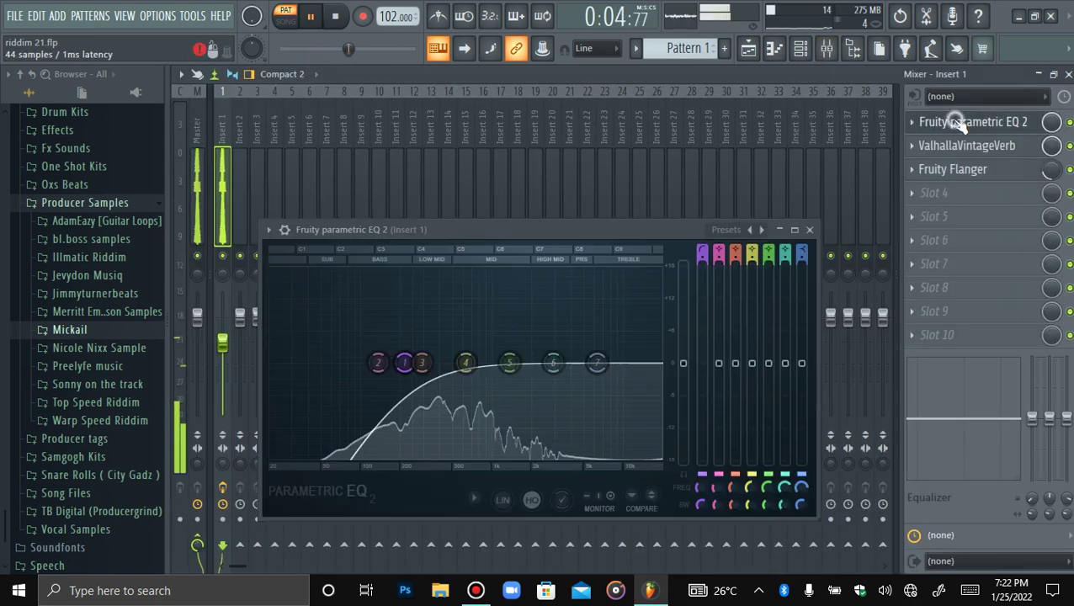
left_click_drag(418, 362, 435, 363)
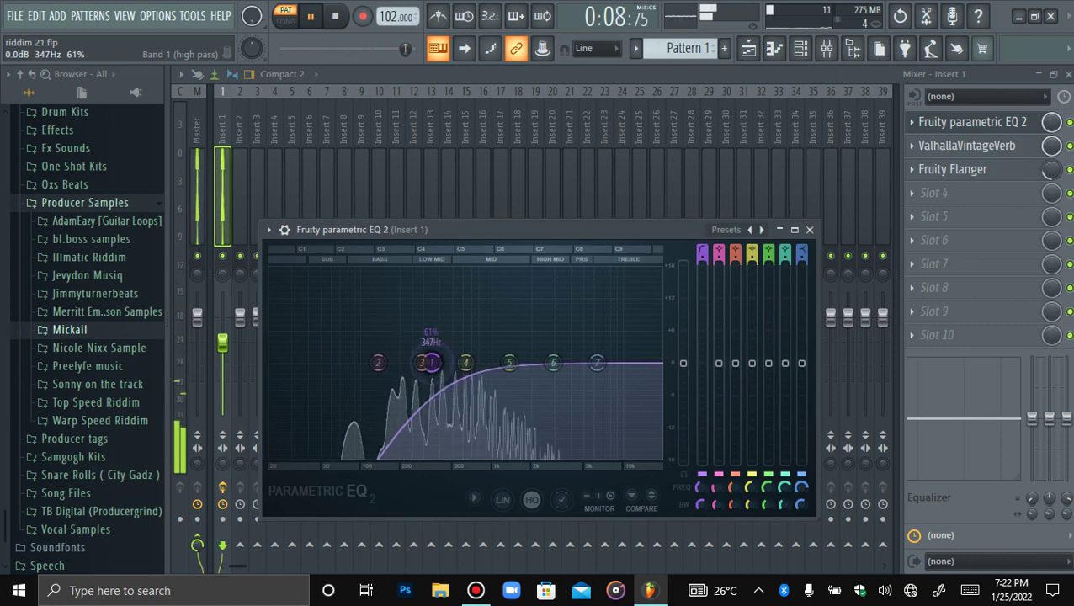
left_click(951, 124)
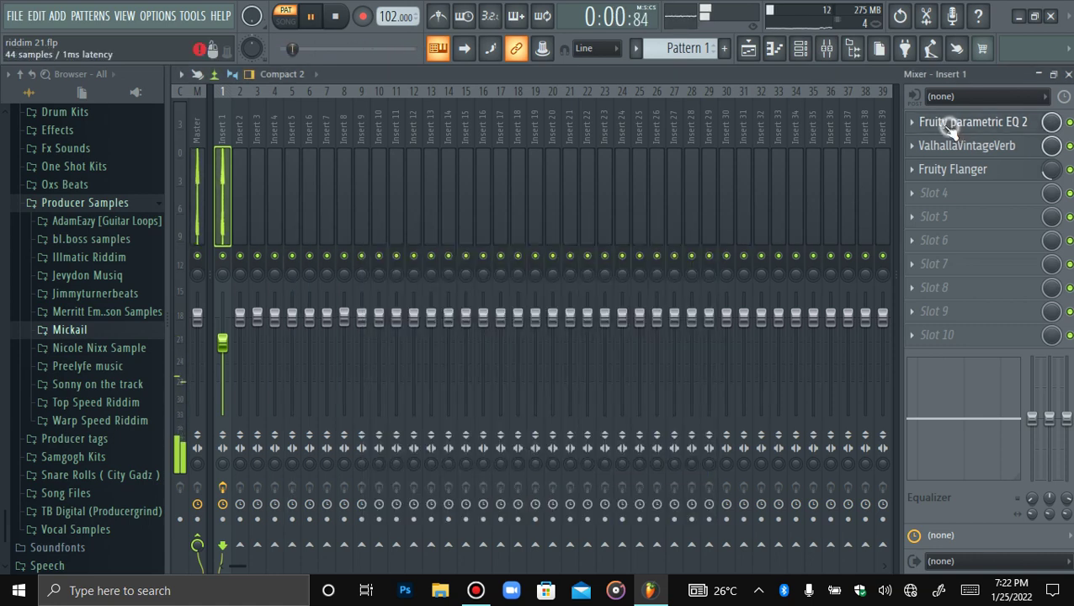
left_click(773, 48)
left_click(489, 144)
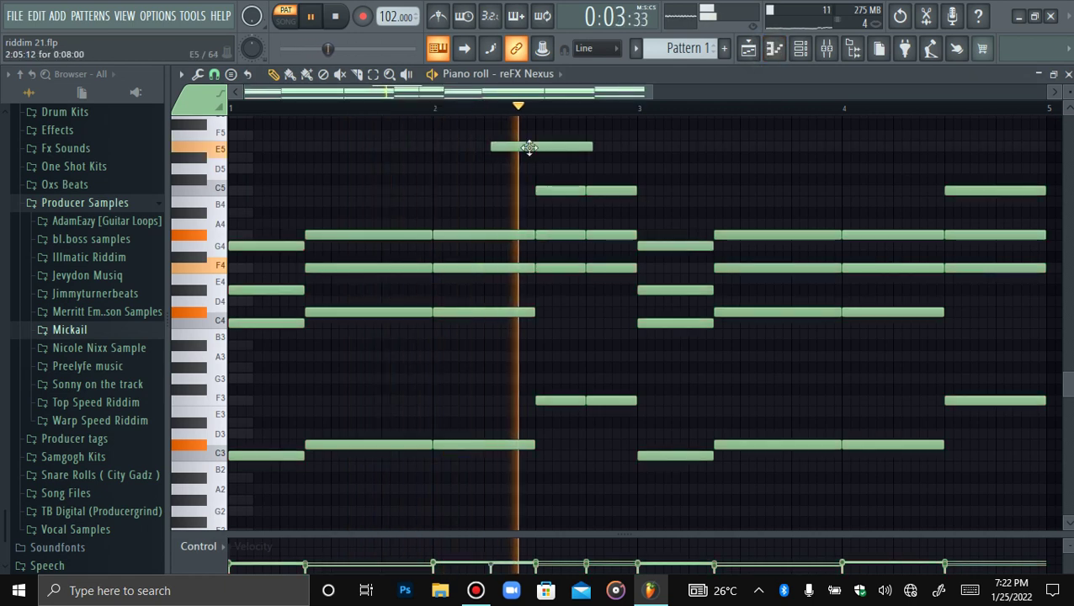
right_click(530, 146)
scroll(470, 196, "up", 2)
scroll(469, 196, "up", 1)
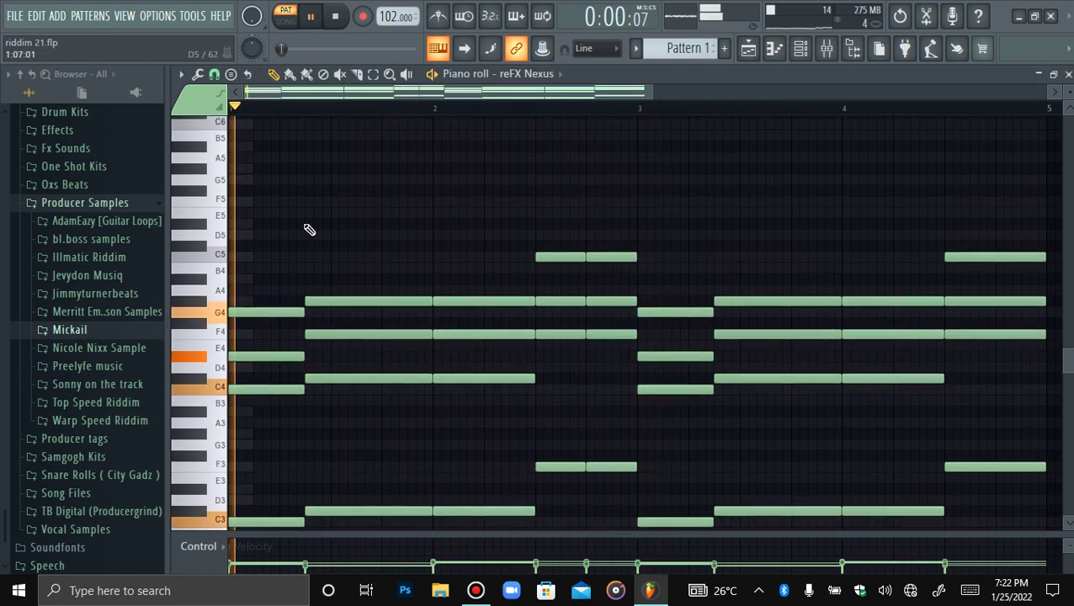
Try a melody note at A5 late in bar 1, shifting it down and up by octaves and listening.
left_click(382, 157)
left_click(433, 160, "ctrl")
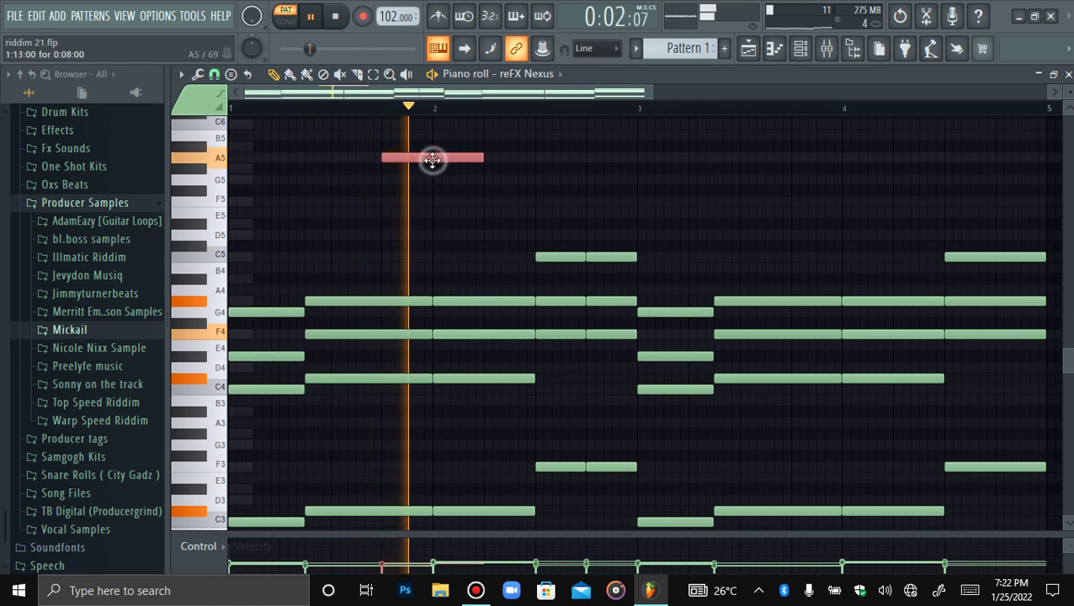
key("space")
key("ctrl+Down")
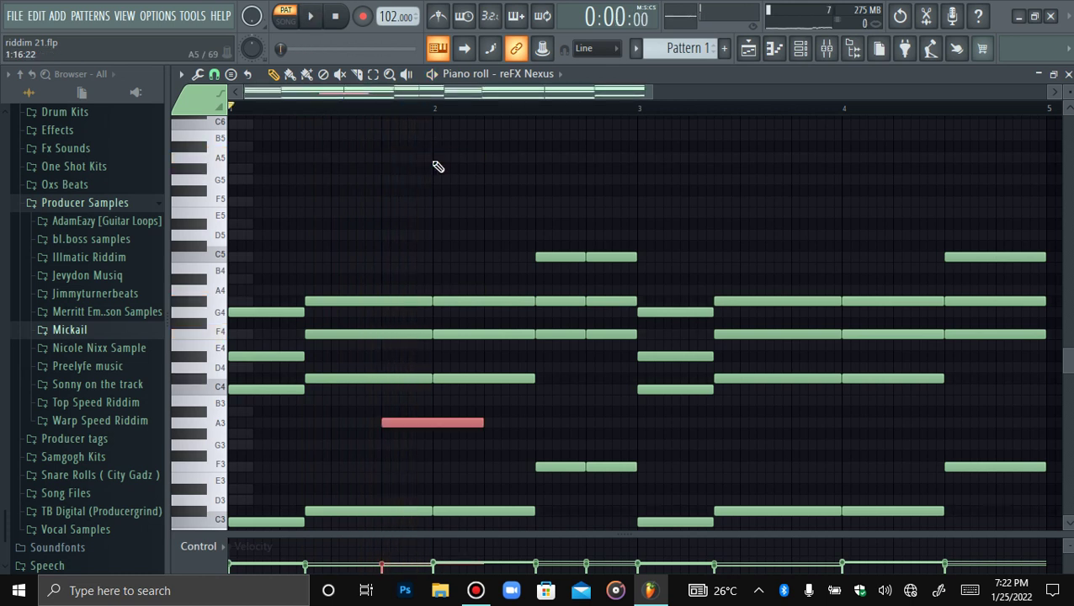
key("ctrl+Up")
key("ctrl+Up")
key("space")
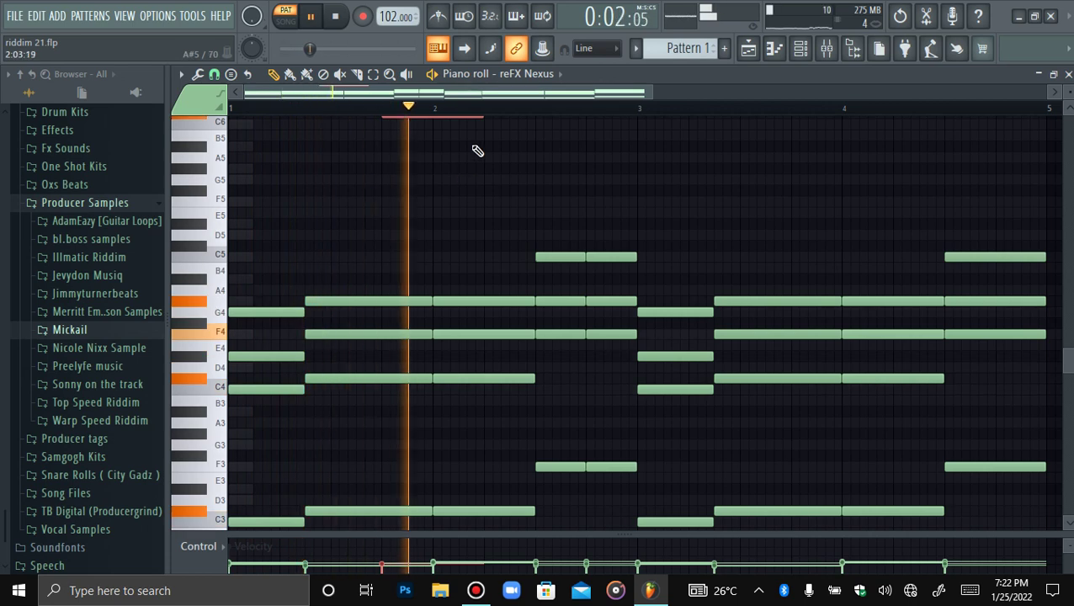
Remove the trial melody notes above the chords to clear the upper octaves.
left_click(488, 134)
right_click(505, 133)
key("space")
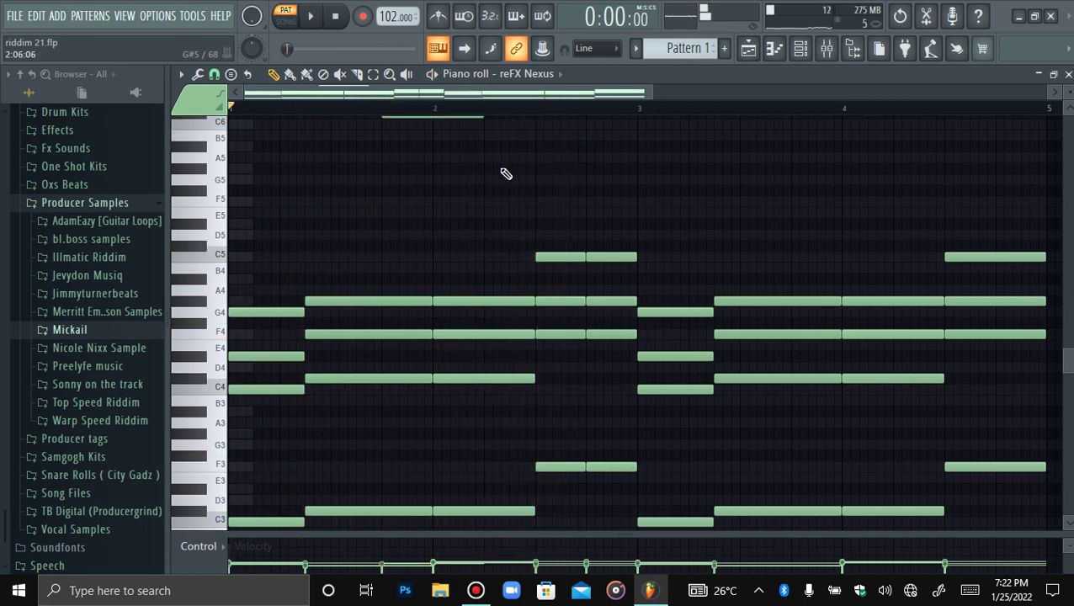
scroll(505, 172, "down", 2)
scroll(506, 172, "up", 4)
left_click(502, 168)
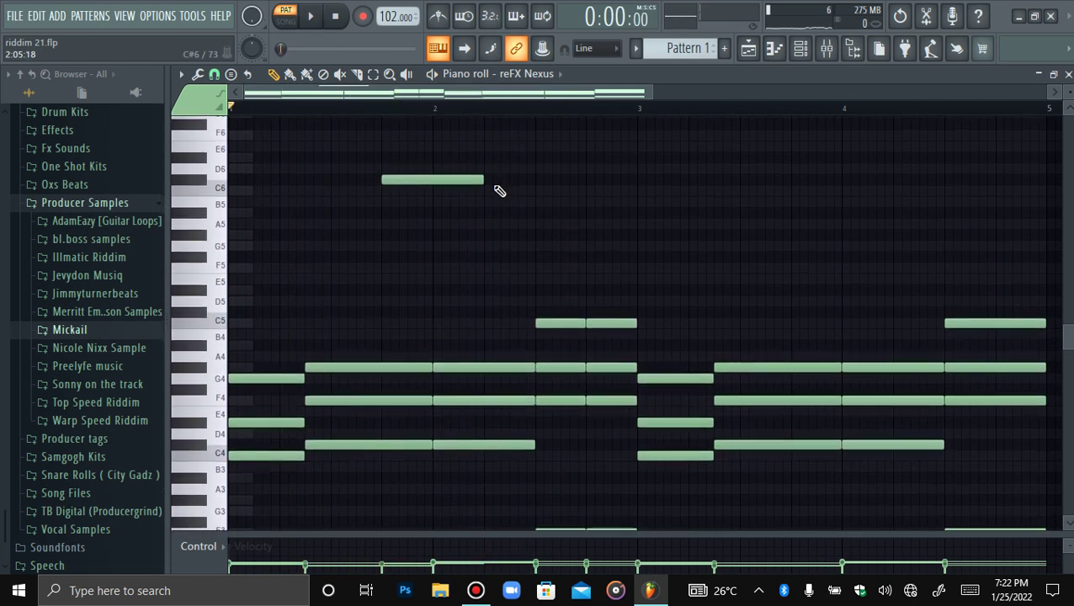
scroll(496, 193, "up", 2)
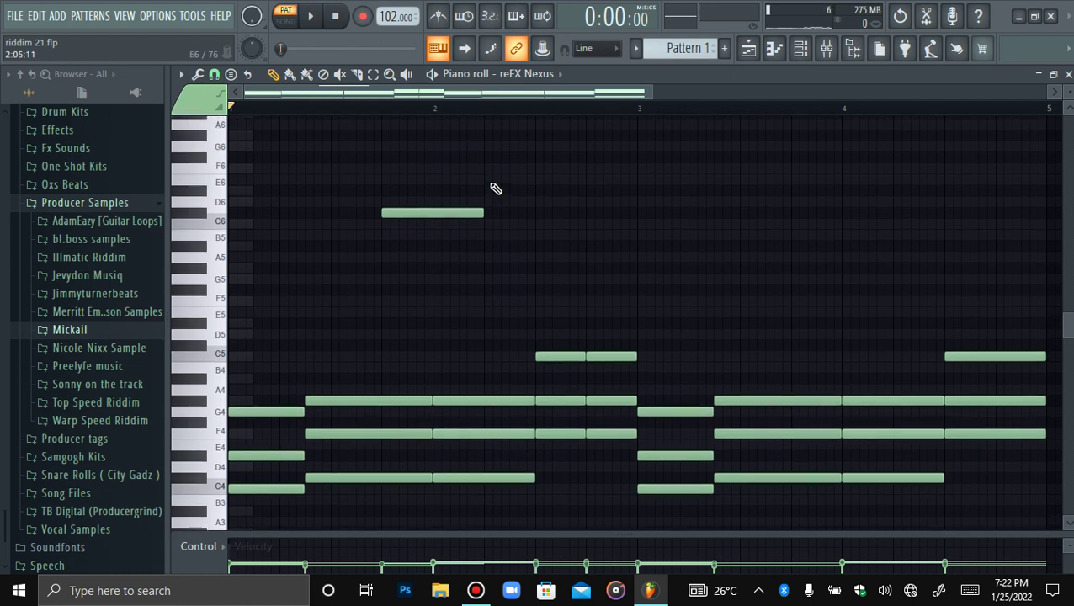
right_click(405, 214)
Start the melody with a quantized F6 note at the last beat of bar 1, followed by an E6 note from bar 2's second beat.
left_click(388, 171)
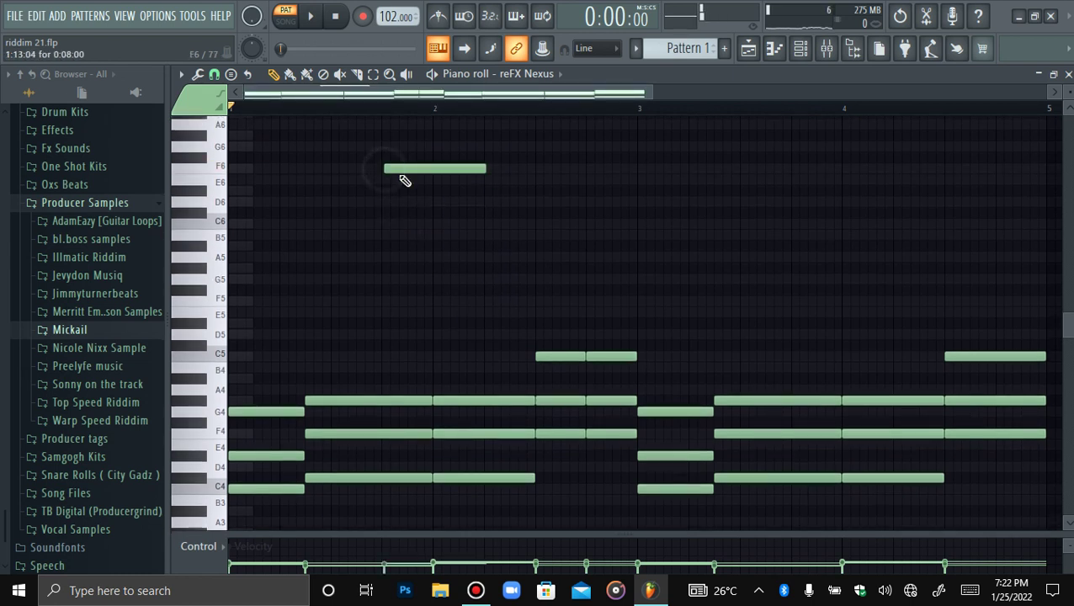
key("space")
key("alt+q")
key("Return")
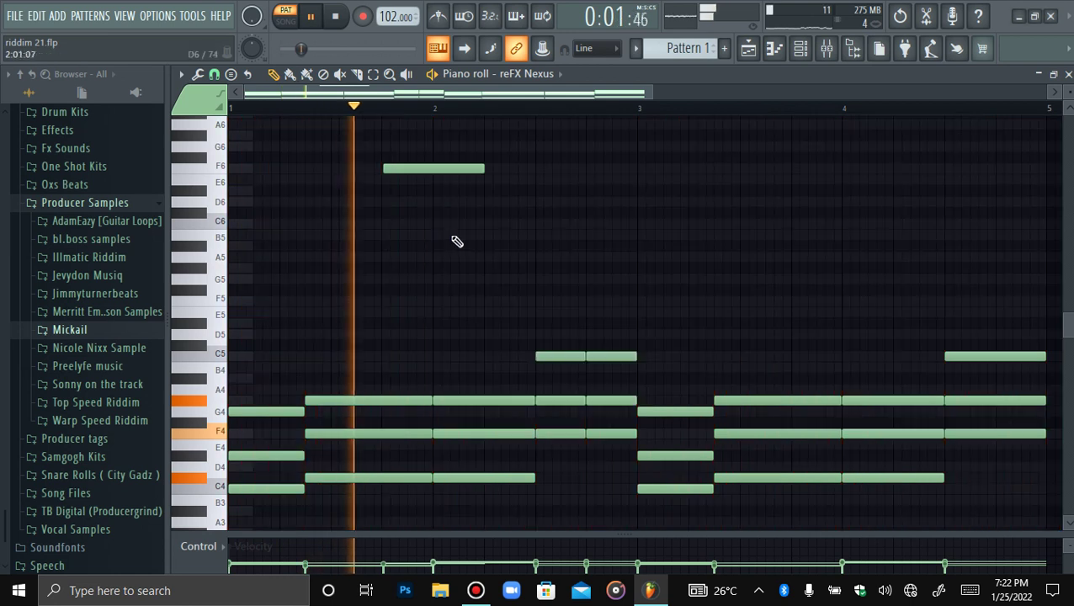
left_click(490, 180)
key("space")
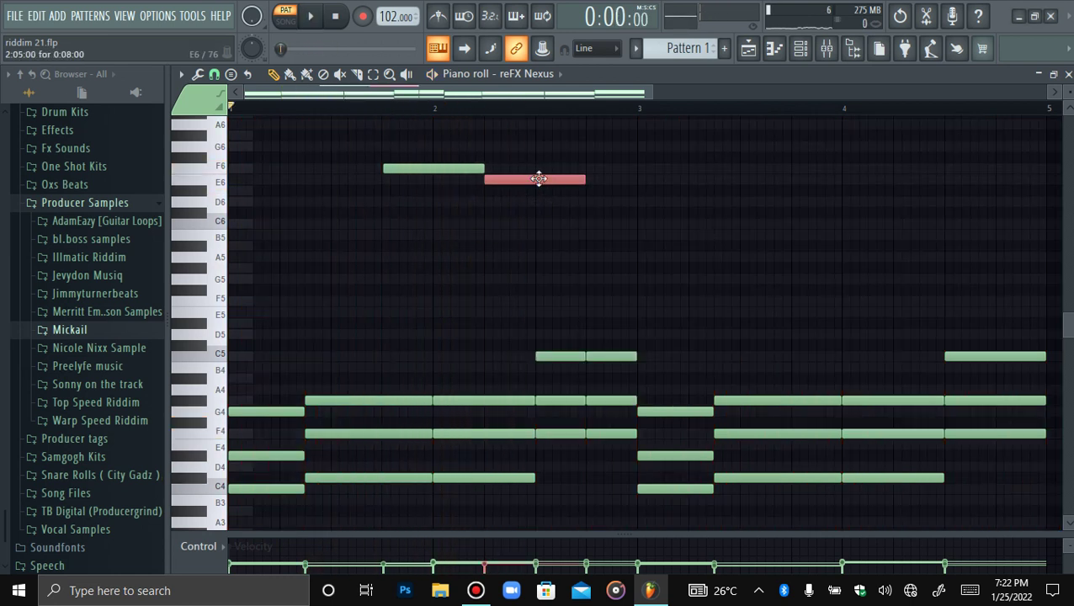
Try lowering the second melody note to C#6 and adding a C6 note near the end of bar 2 during playback.
key("space")
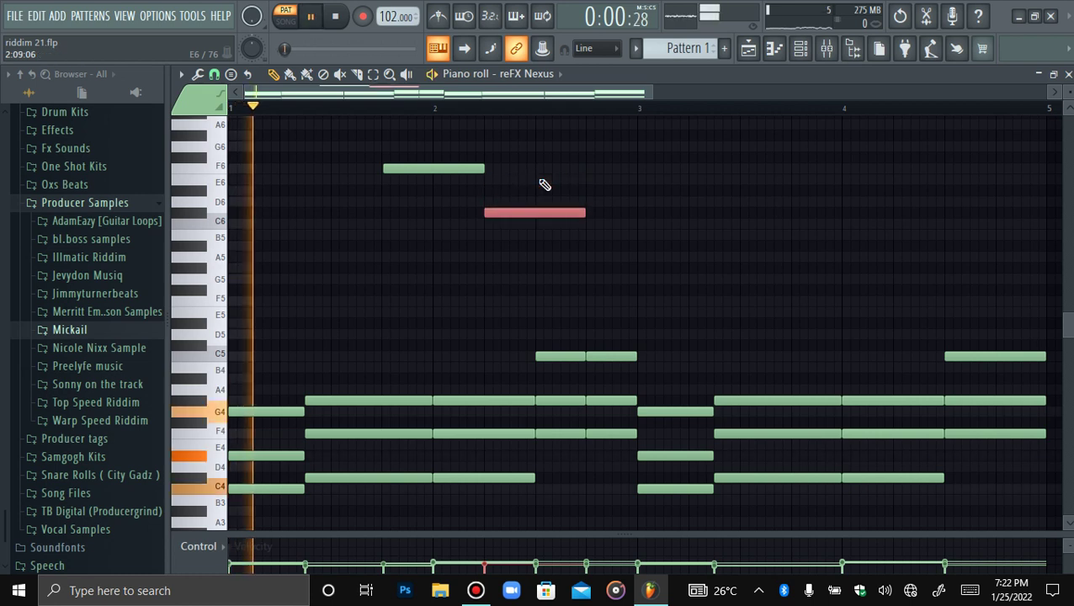
right_click(541, 184)
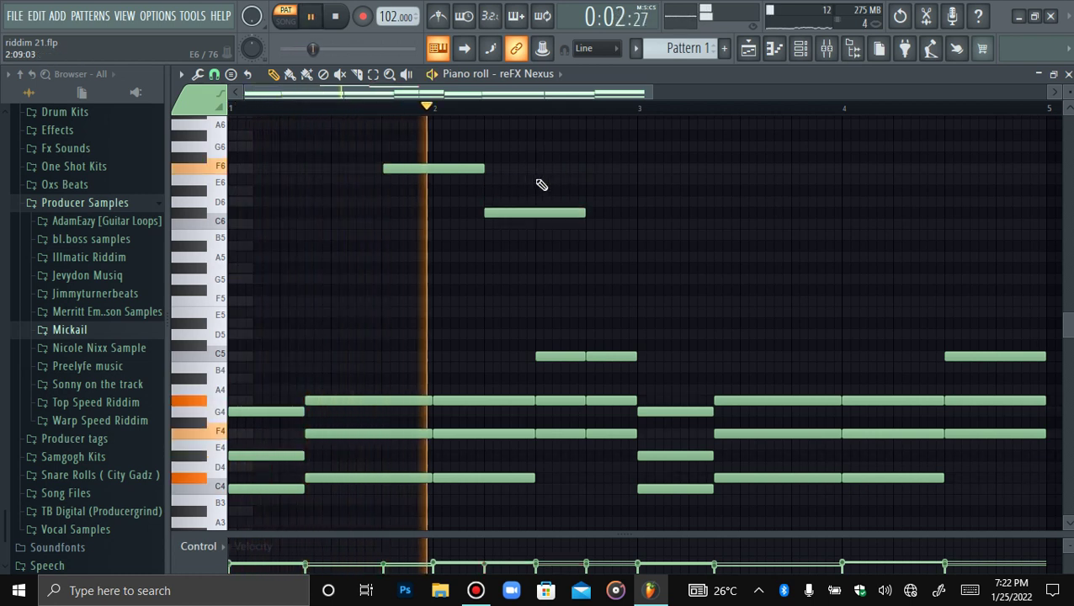
left_click(584, 226)
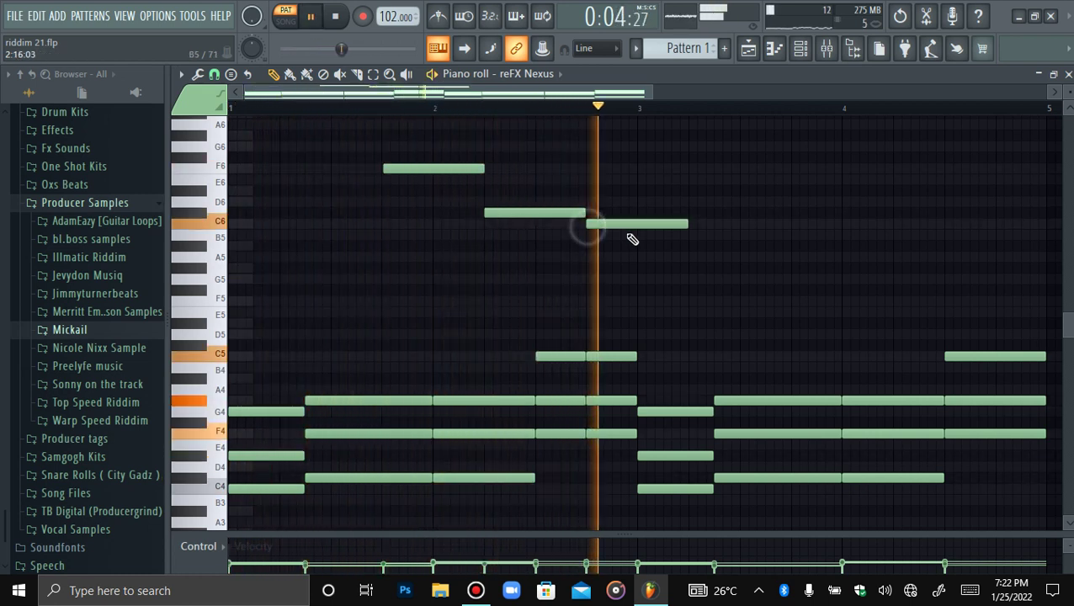
Stop playback and delete all the high melody notes above the chords in the reFX Nexus pattern.
key("space")
right_click(534, 213)
right_click(433, 167)
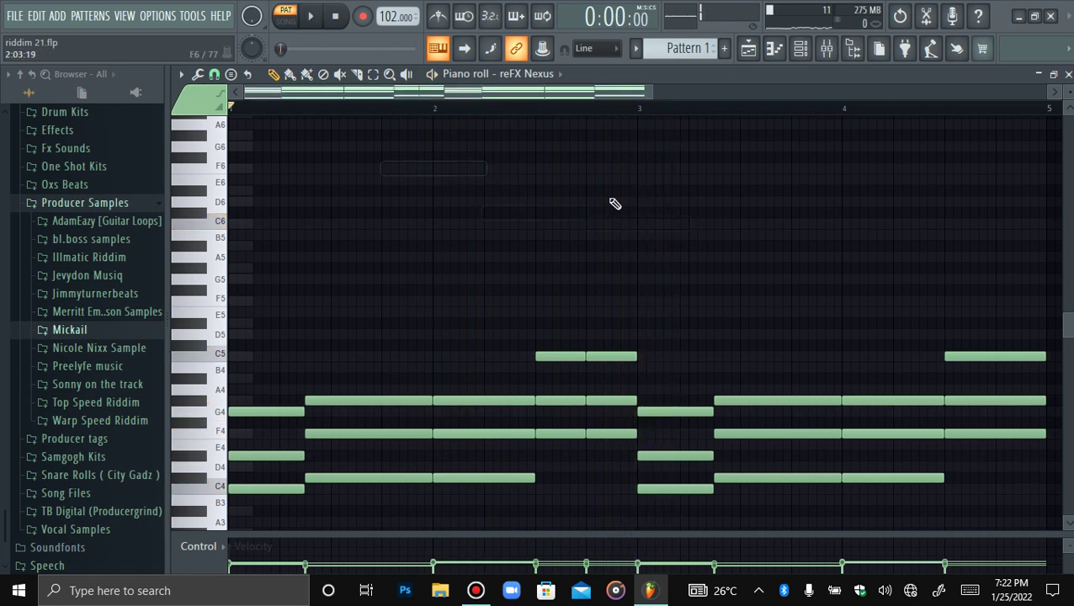
scroll(673, 214, "down", 5)
Listen to the chord loop while reviewing the Nexus instrument, the Insert 1 mixer track and the chord notes.
left_click(800, 48)
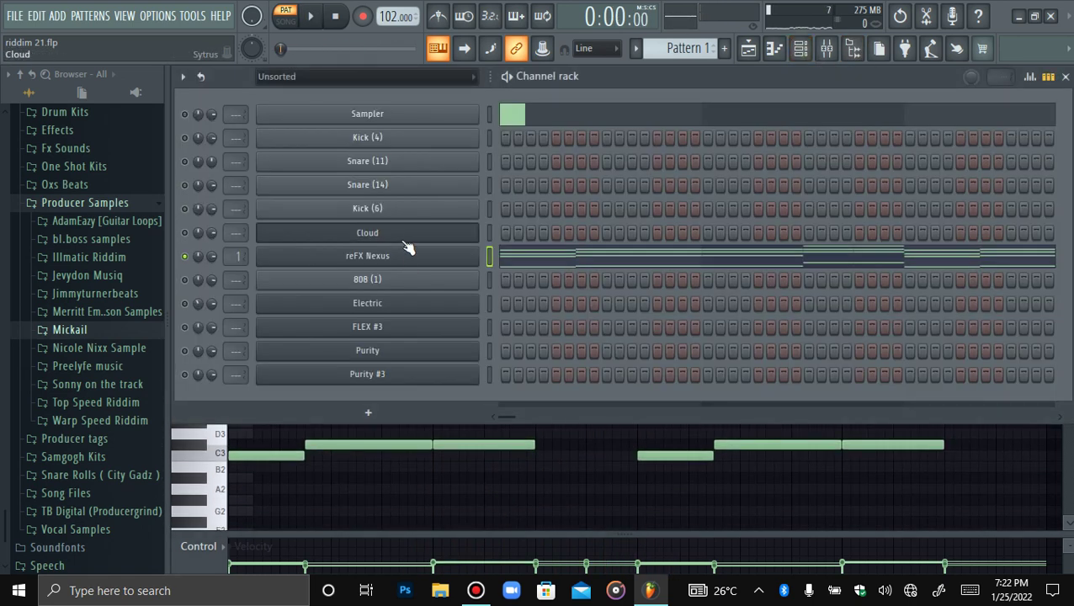
left_click(454, 258)
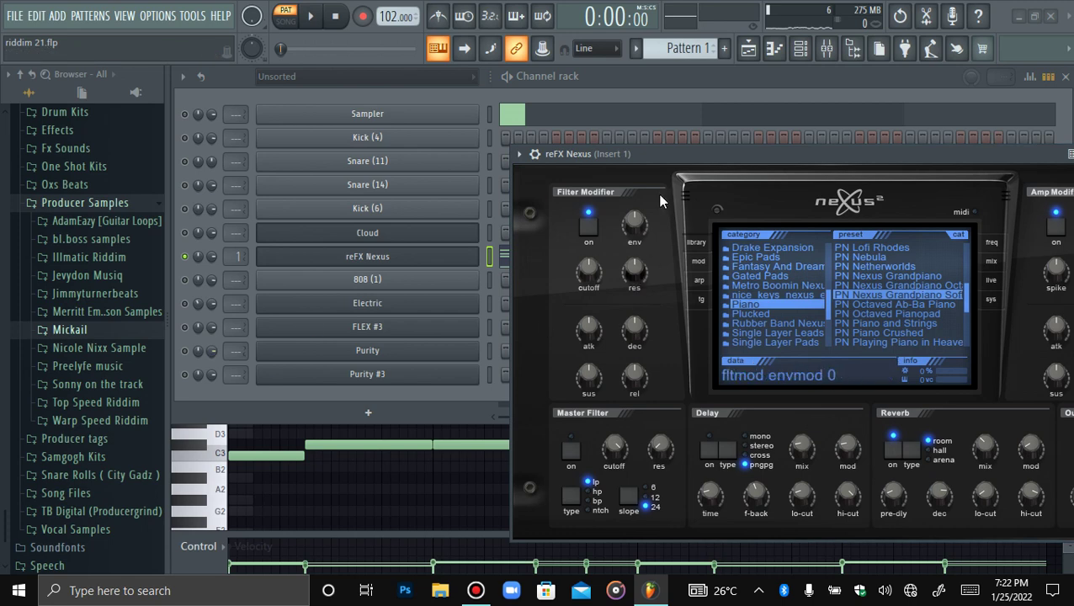
left_click(827, 49)
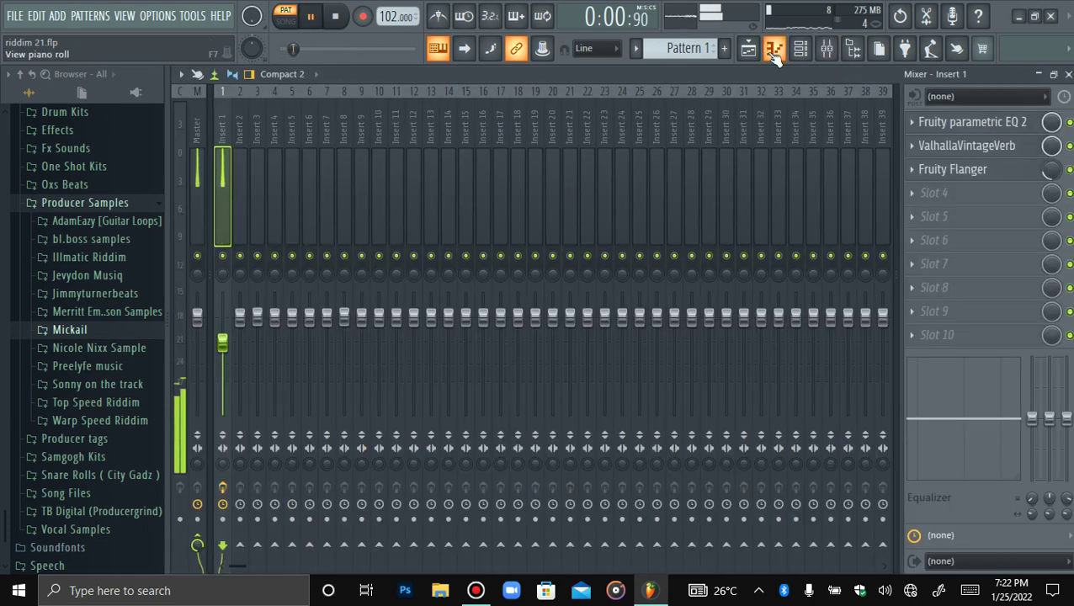
left_click(774, 51)
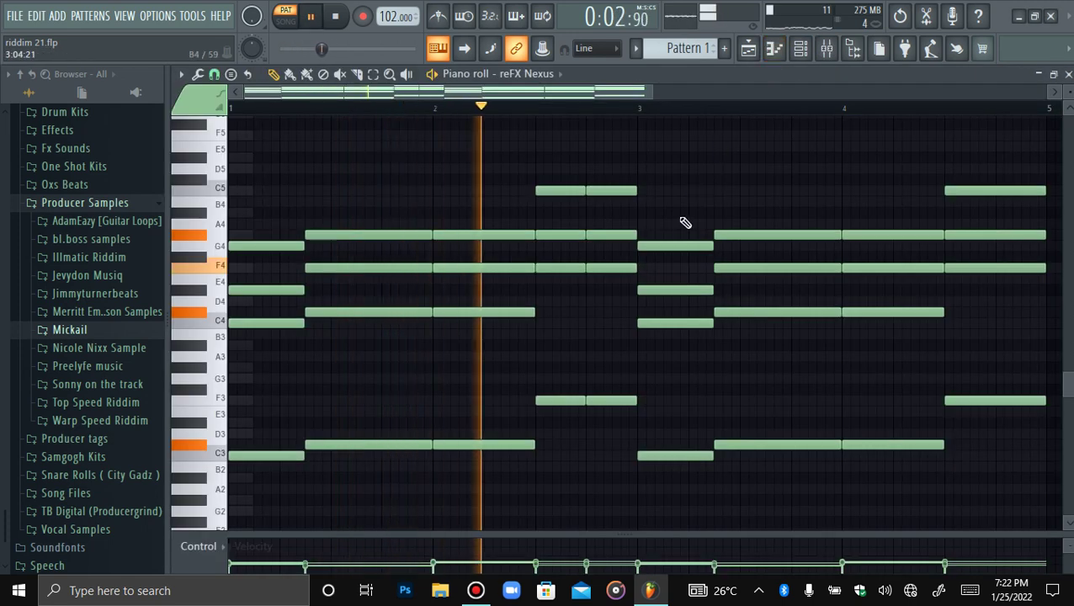
left_click(800, 49)
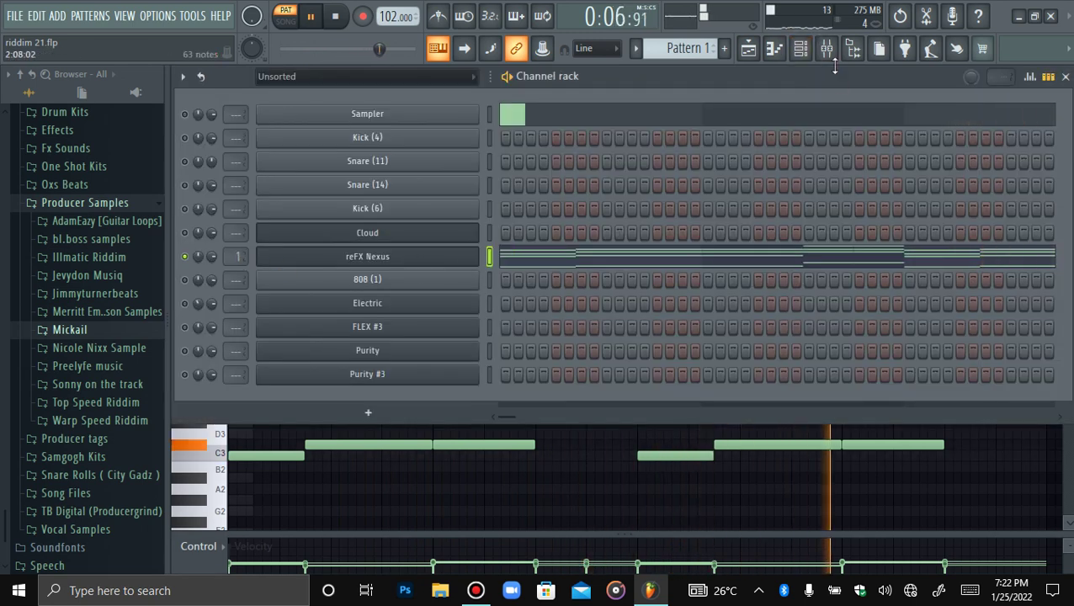
left_click(828, 50)
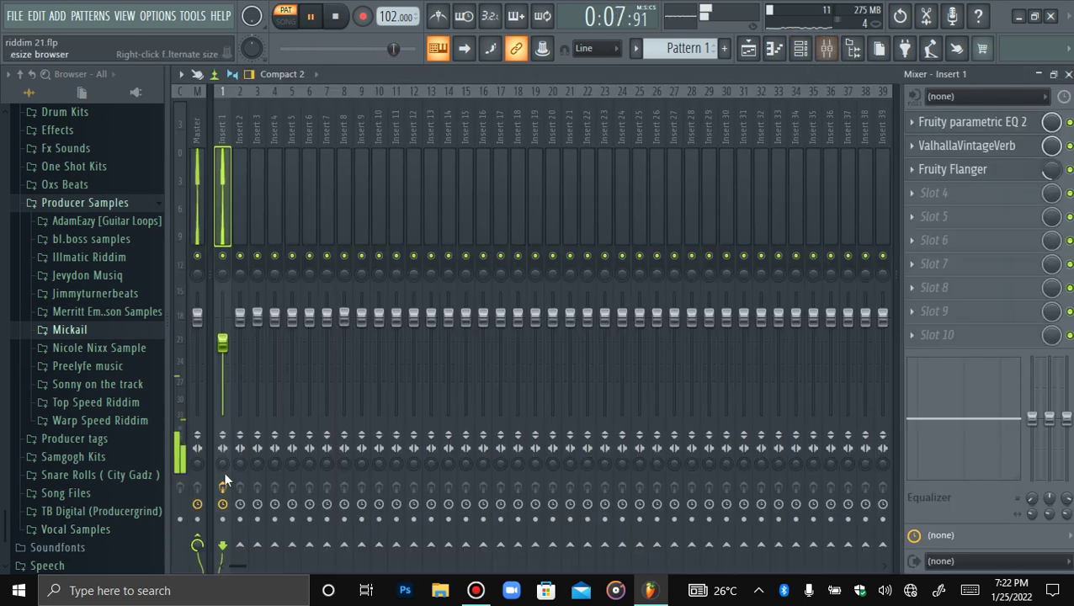
left_click(773, 49)
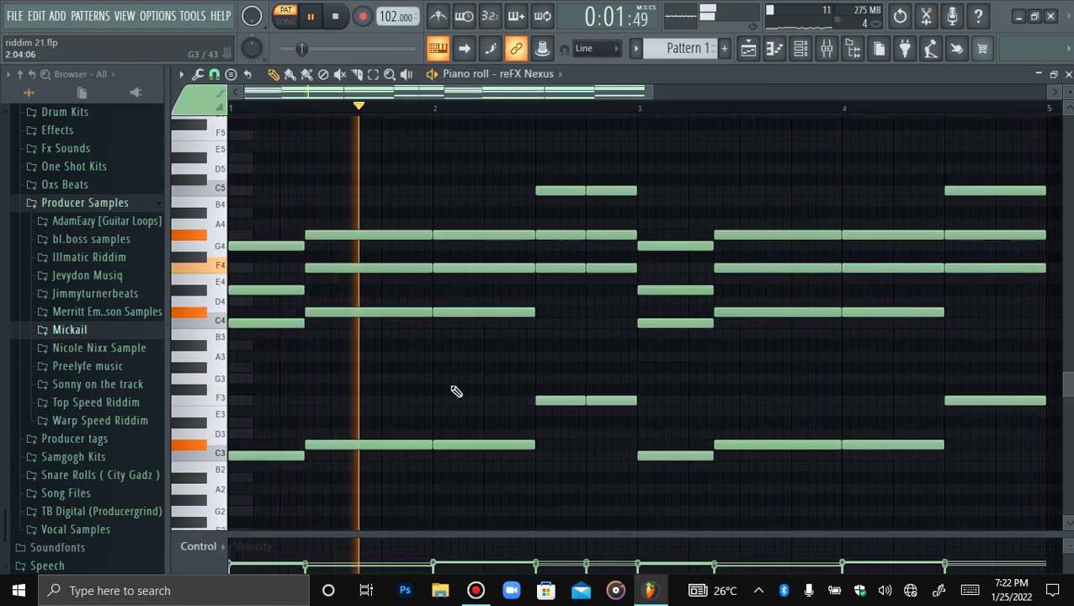
key("space")
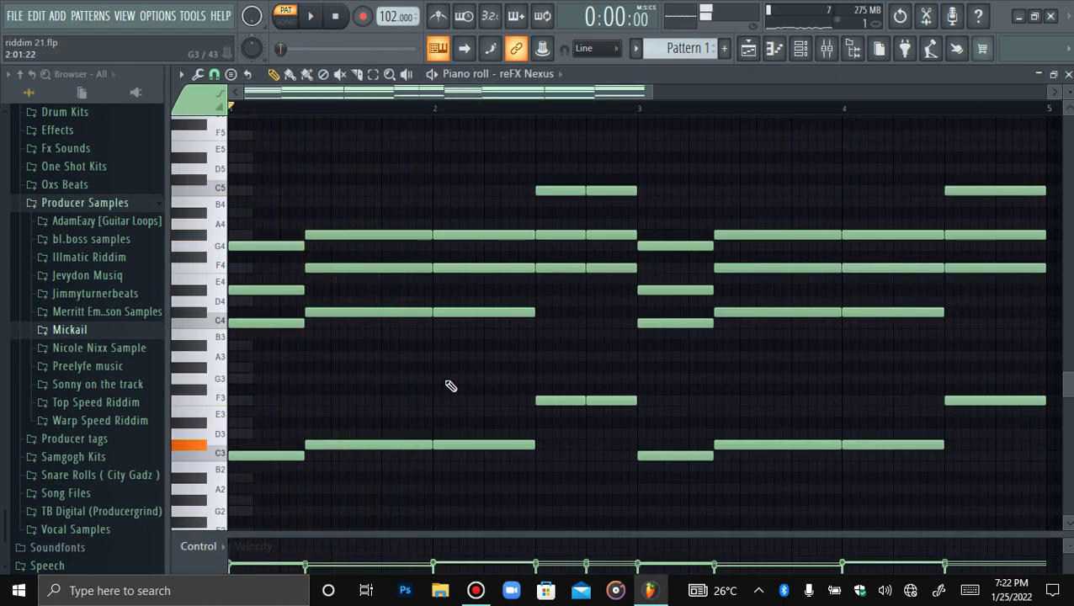
Check the equalizer and Fruity Flanger on Insert 1, lower the Insert 1 fader slightly, and listen to the chord loop.
left_click(829, 51)
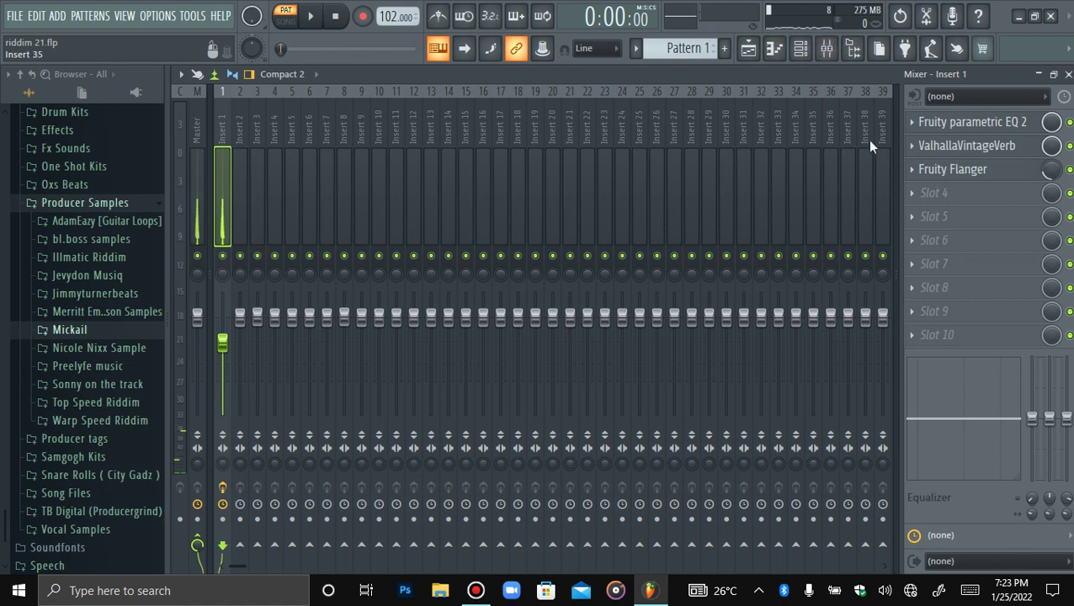
left_click(964, 122)
left_click(972, 122)
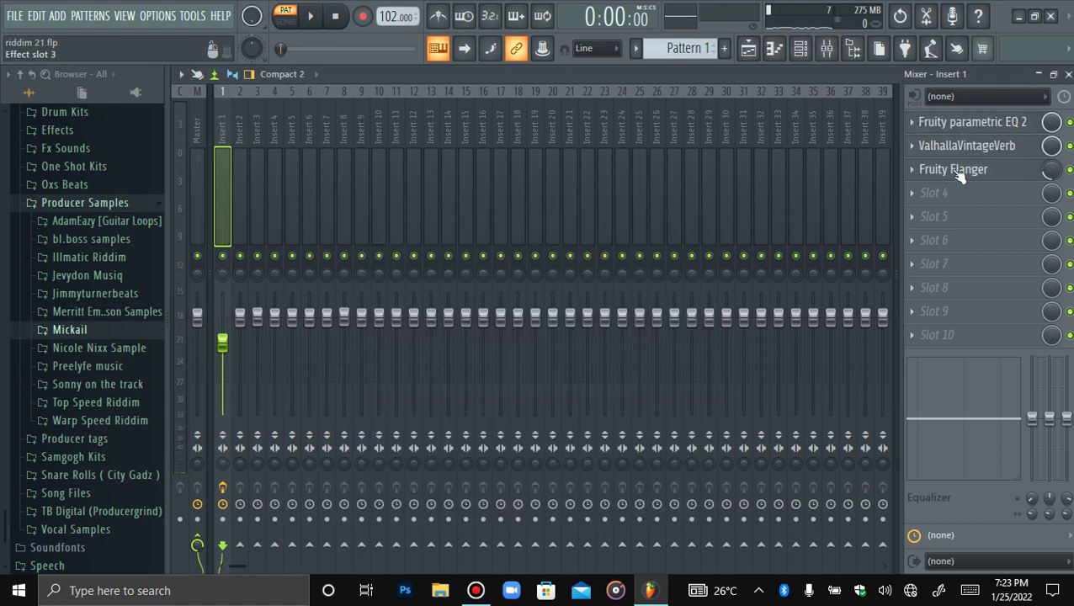
left_click(963, 171)
left_click(955, 168)
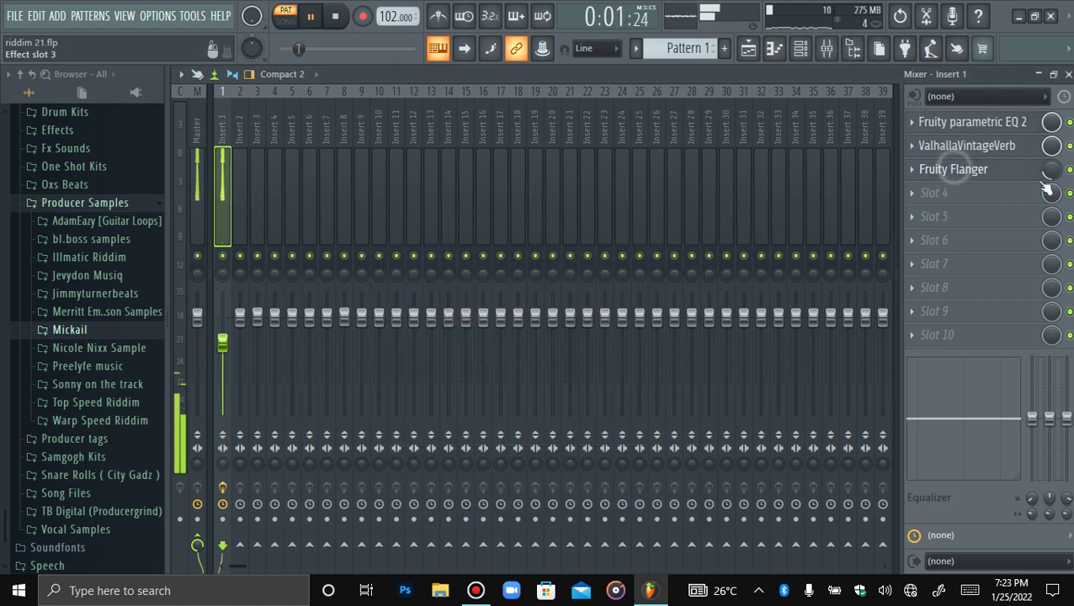
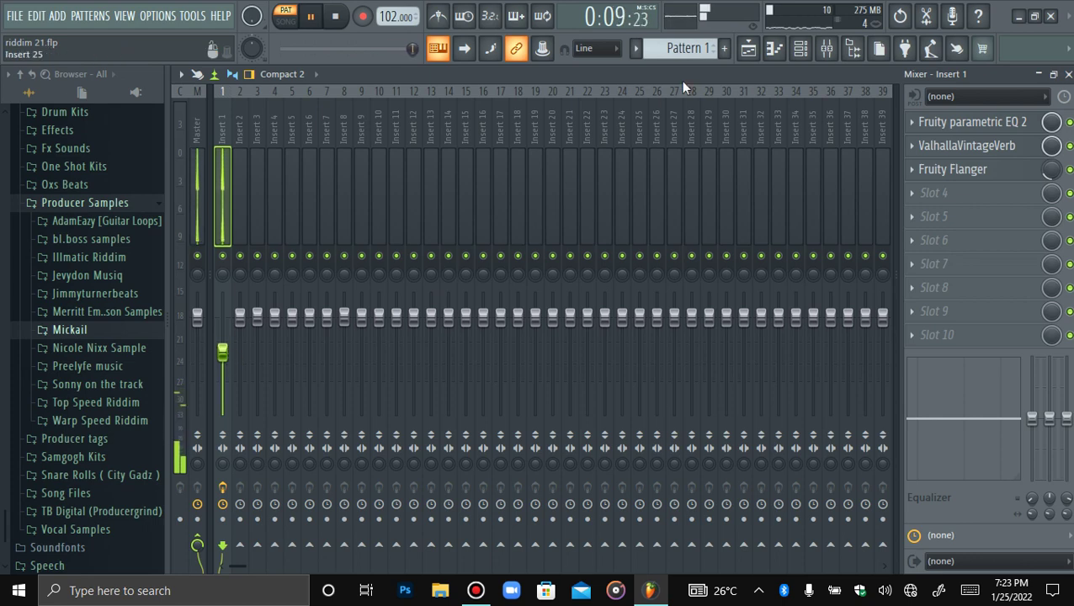
left_click(775, 50)
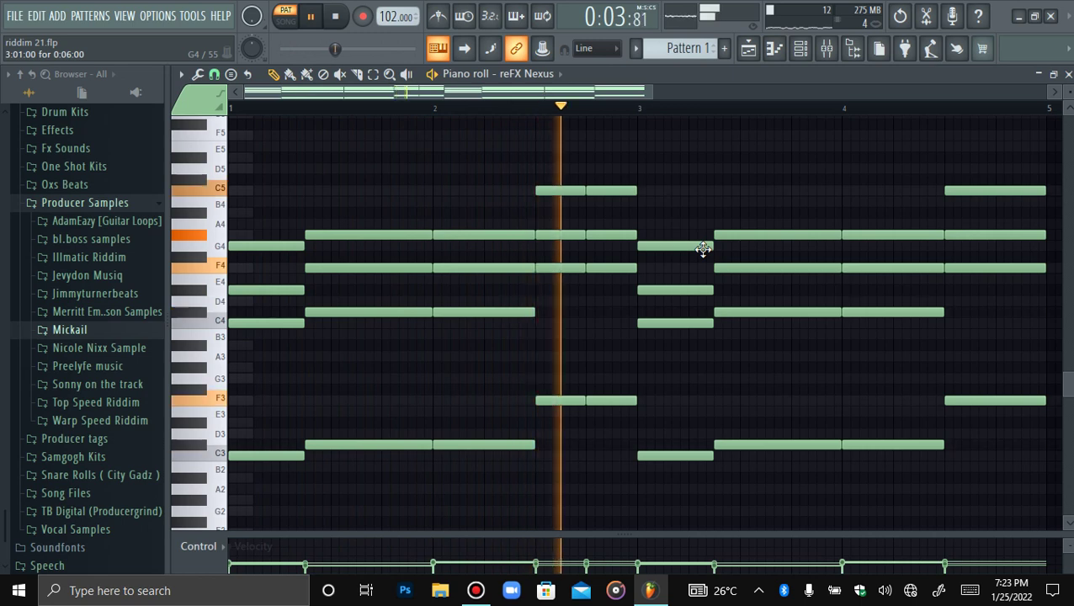
left_click(799, 48)
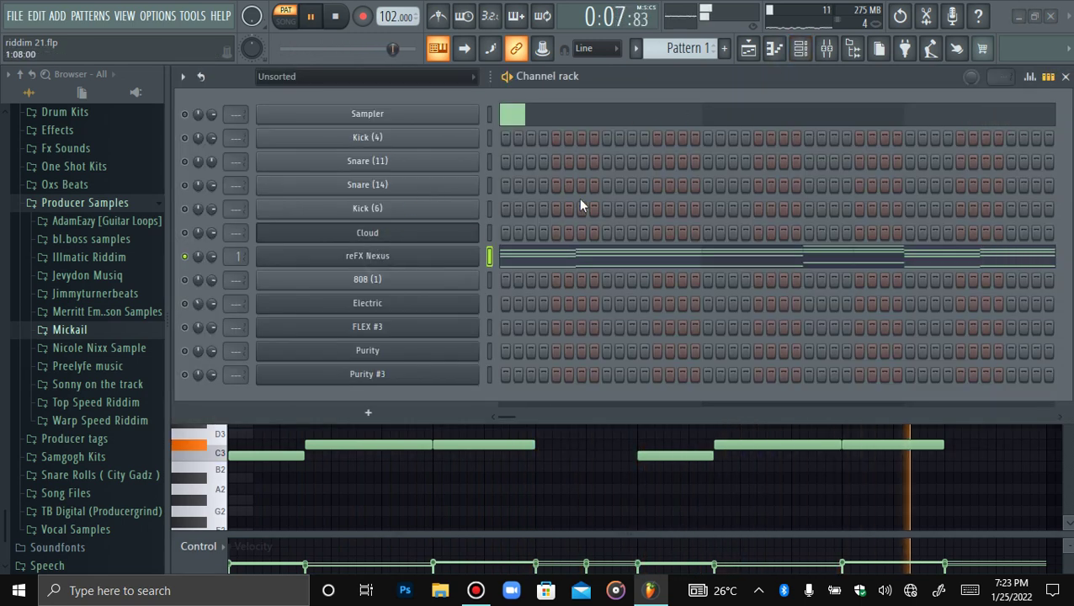
left_click(337, 16)
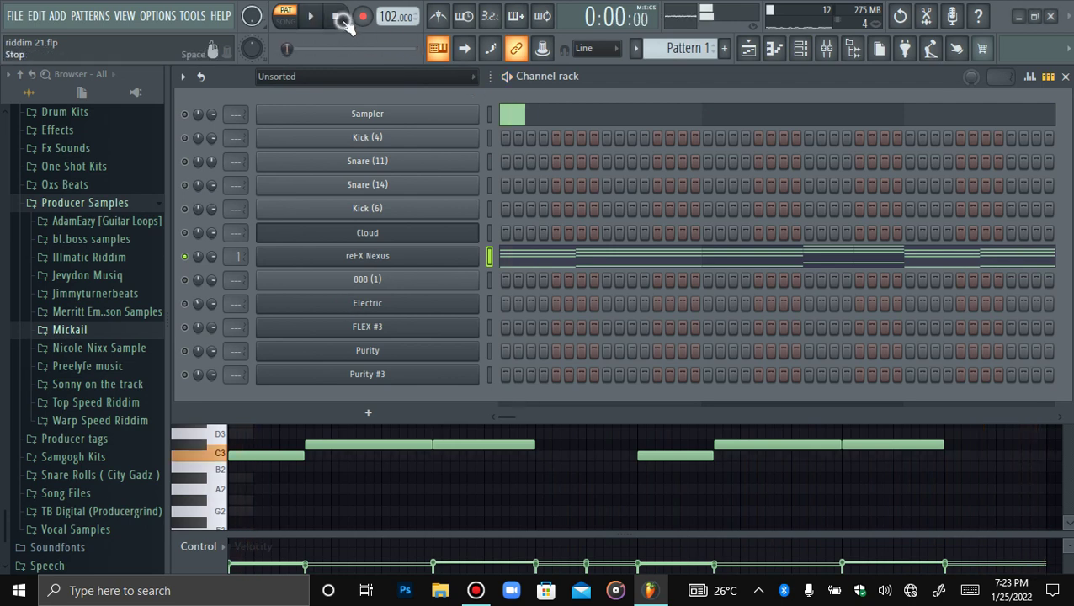
Audition the Electric instrument, and set the reFX Nexus channel's root note to F5, checking it against the playing loop.
left_click(375, 304)
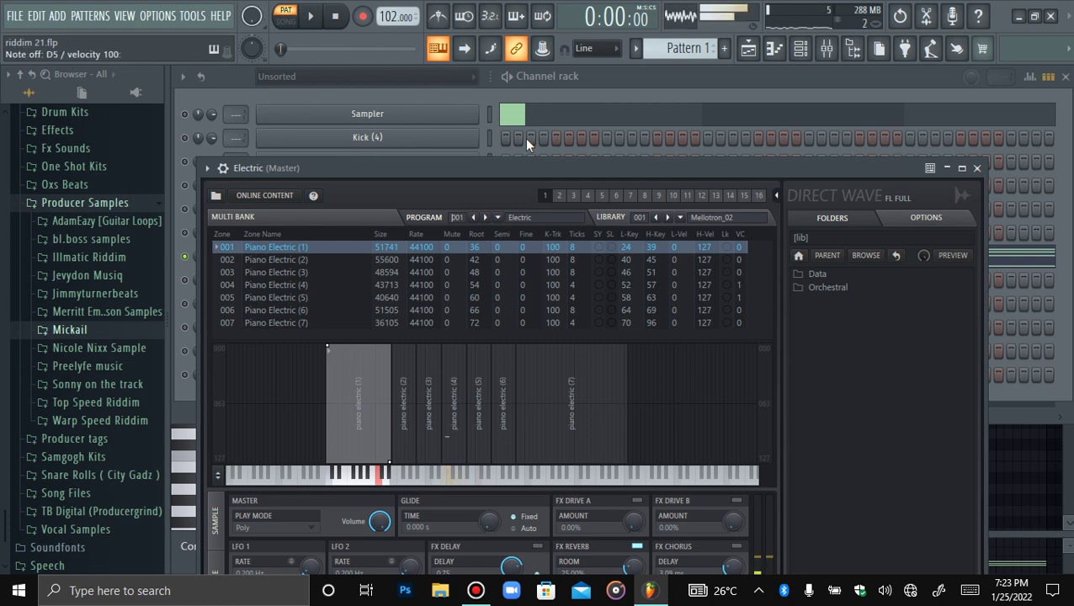
left_click(636, 76)
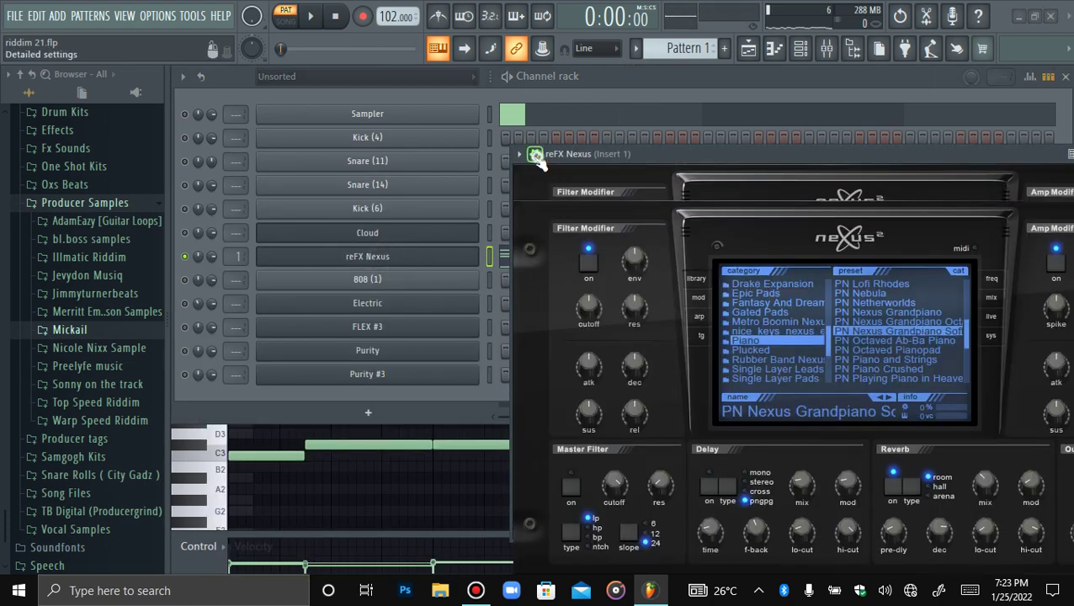
left_click(606, 178)
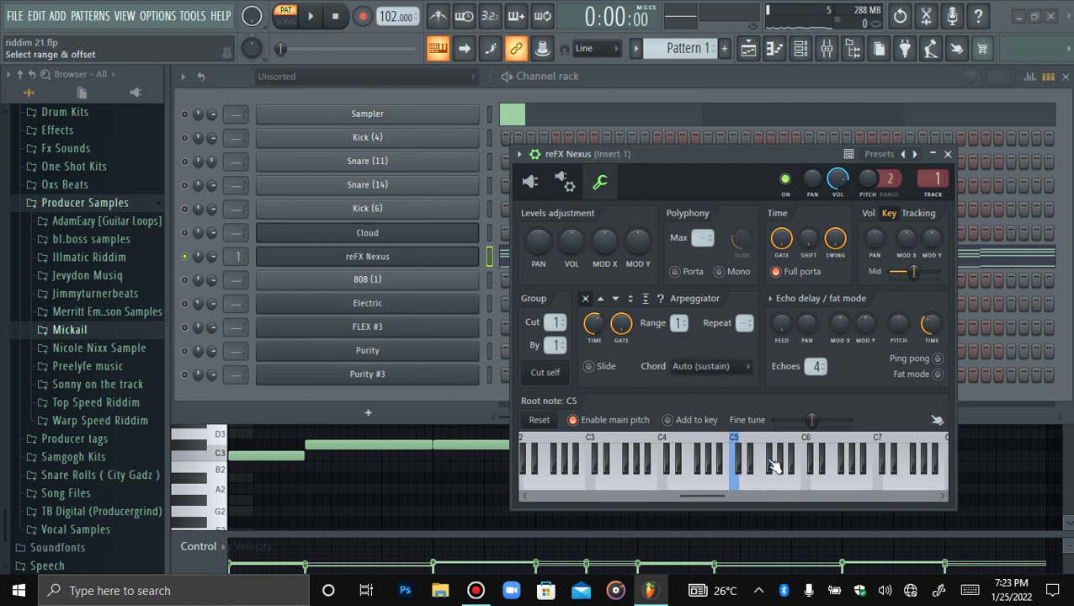
key("space")
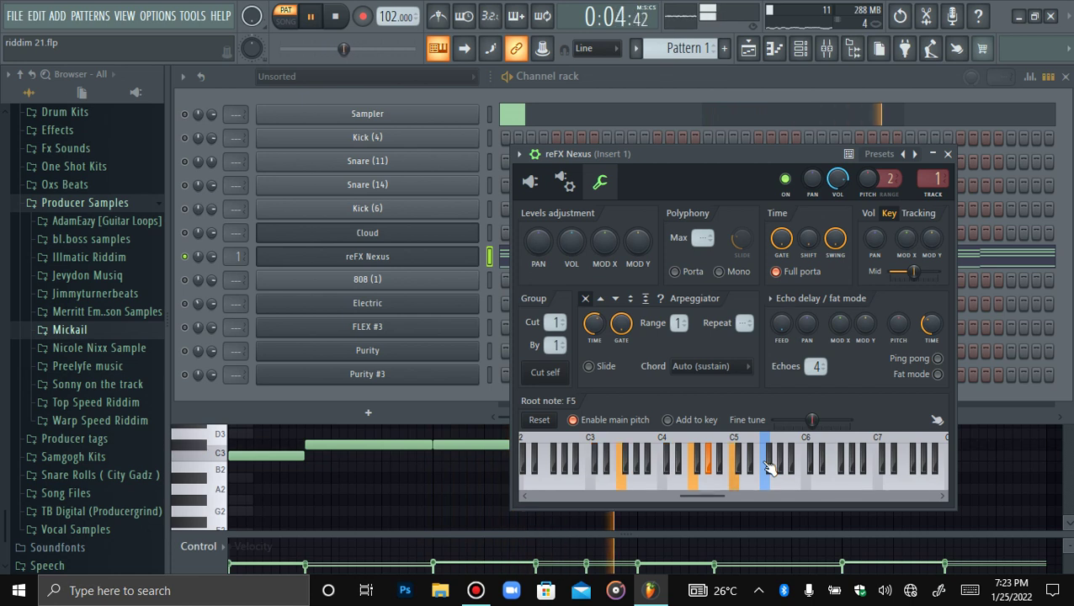
key("space")
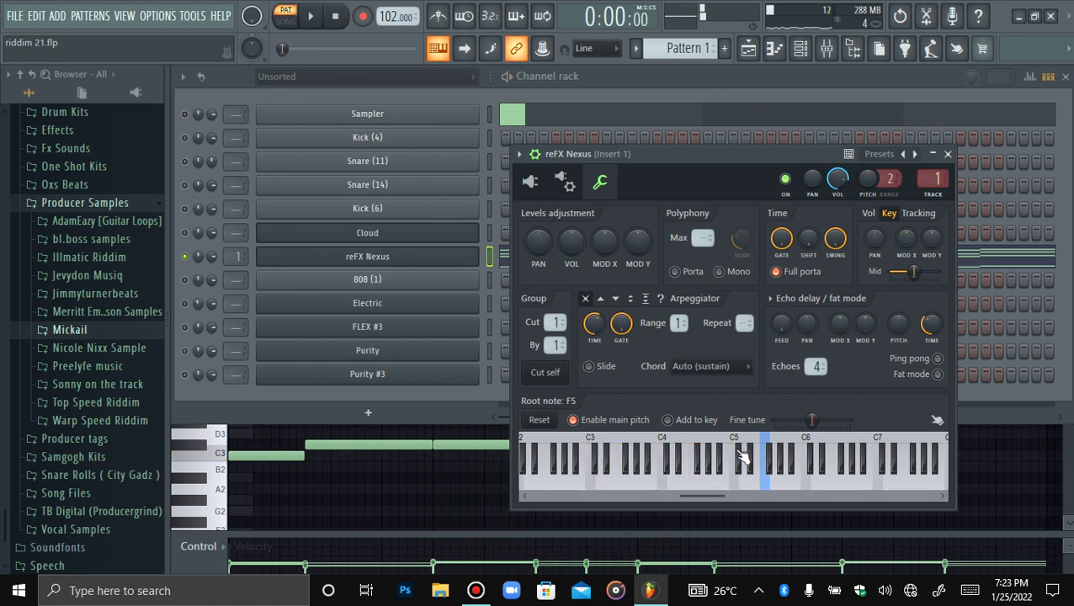
left_click(415, 251)
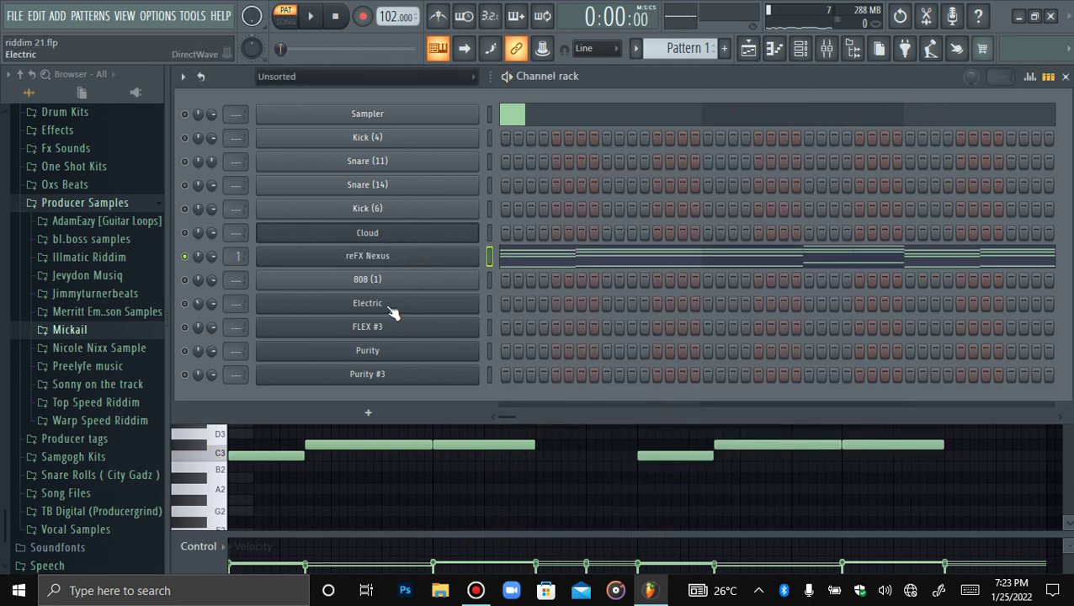
Set the root note of the Electric channel to F5 in its detailed channel settings.
left_click(390, 308)
left_click(225, 169)
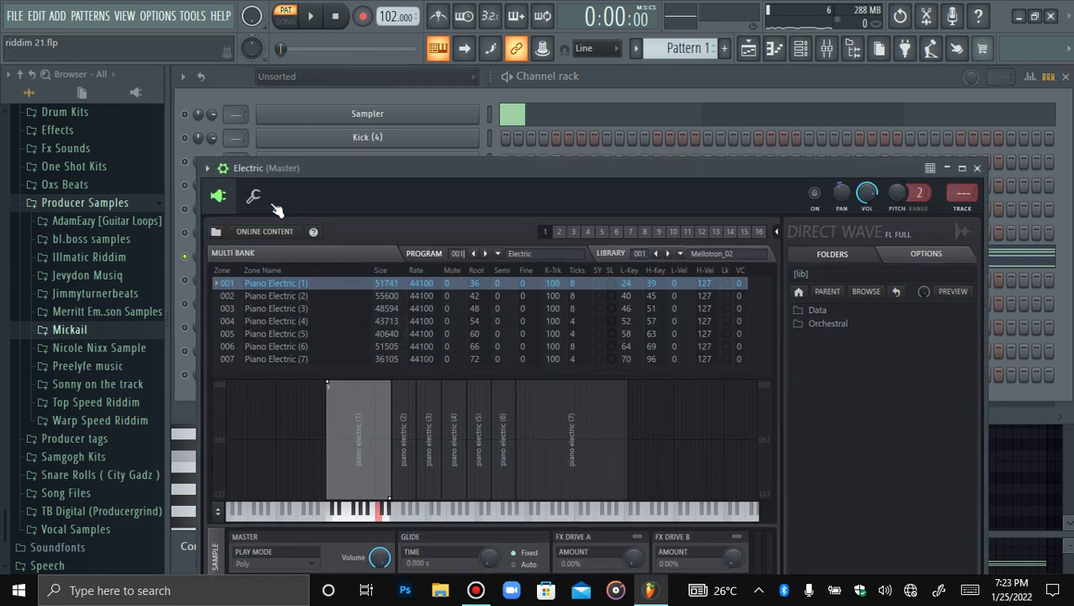
left_click(254, 196)
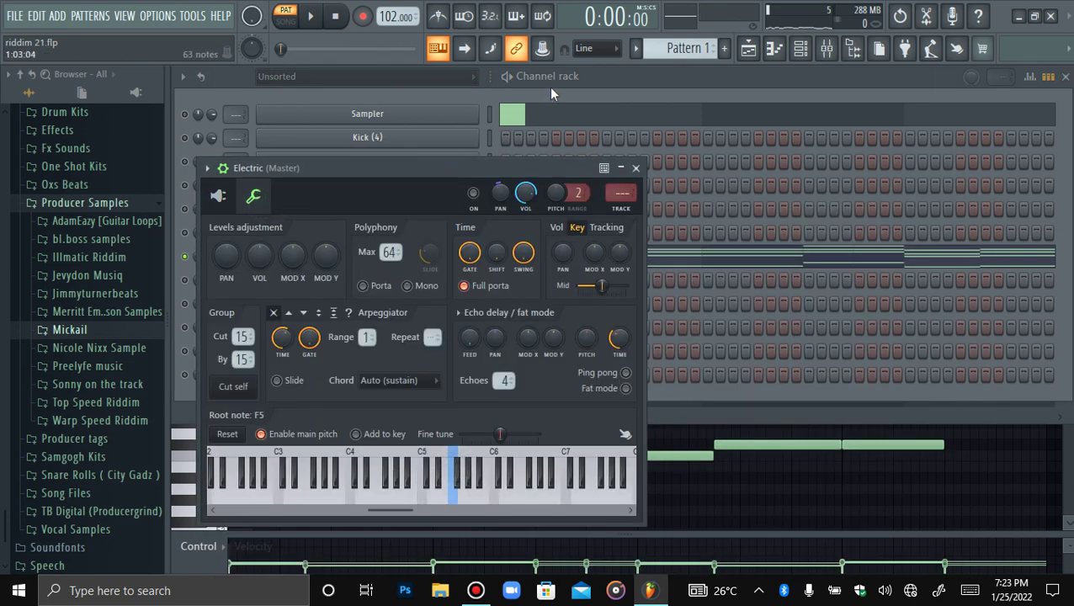
left_click(555, 88)
Copy the chord notes from the reFX Nexus channel, enable the Electric channel, and paste the notes into it.
right_click(415, 255)
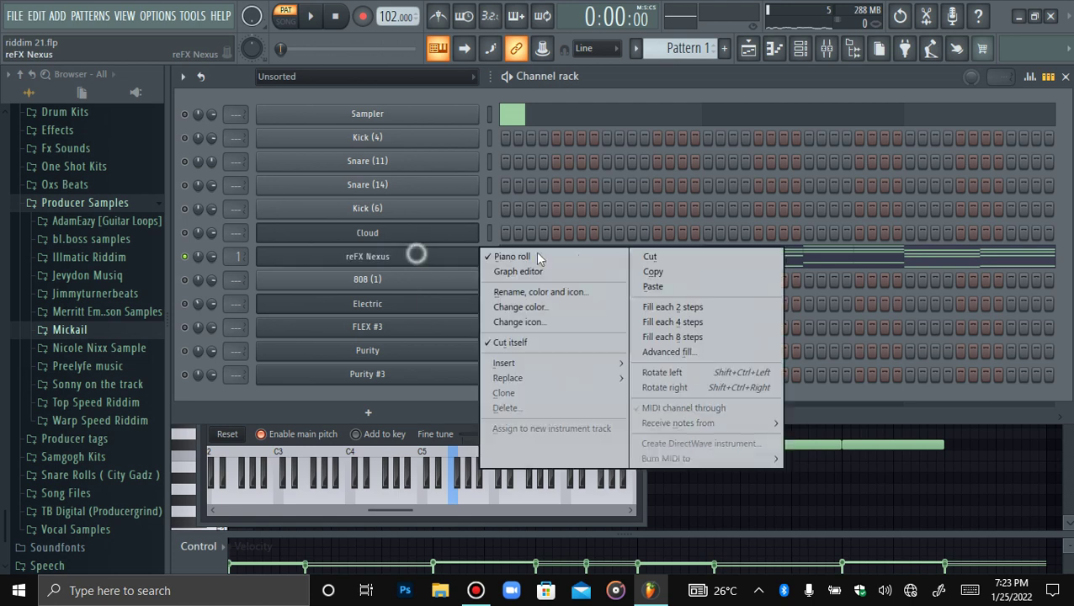
left_click(655, 271)
right_click(428, 303)
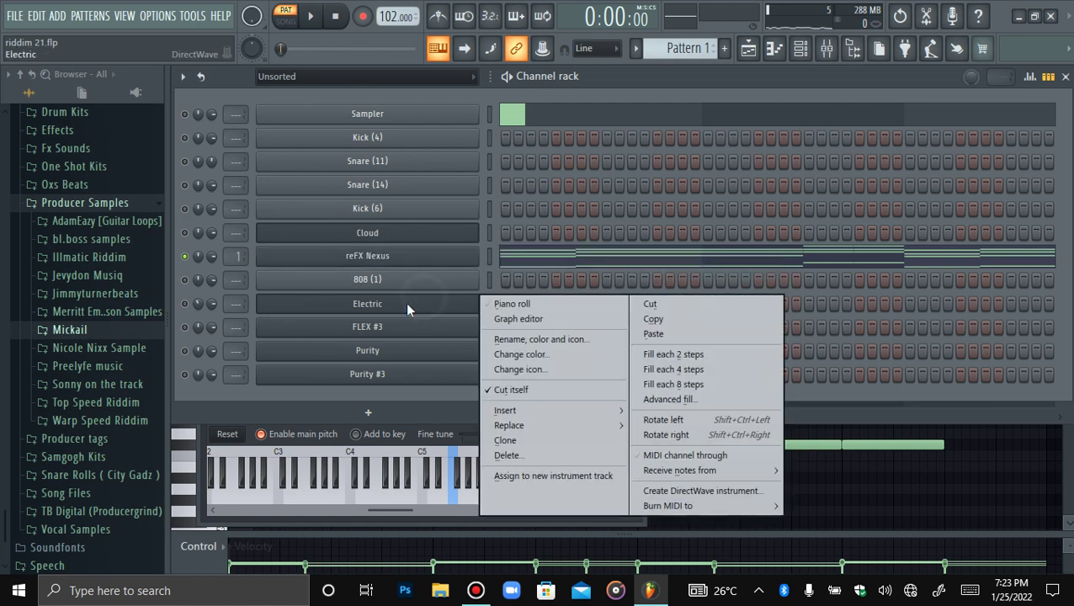
left_click(187, 303)
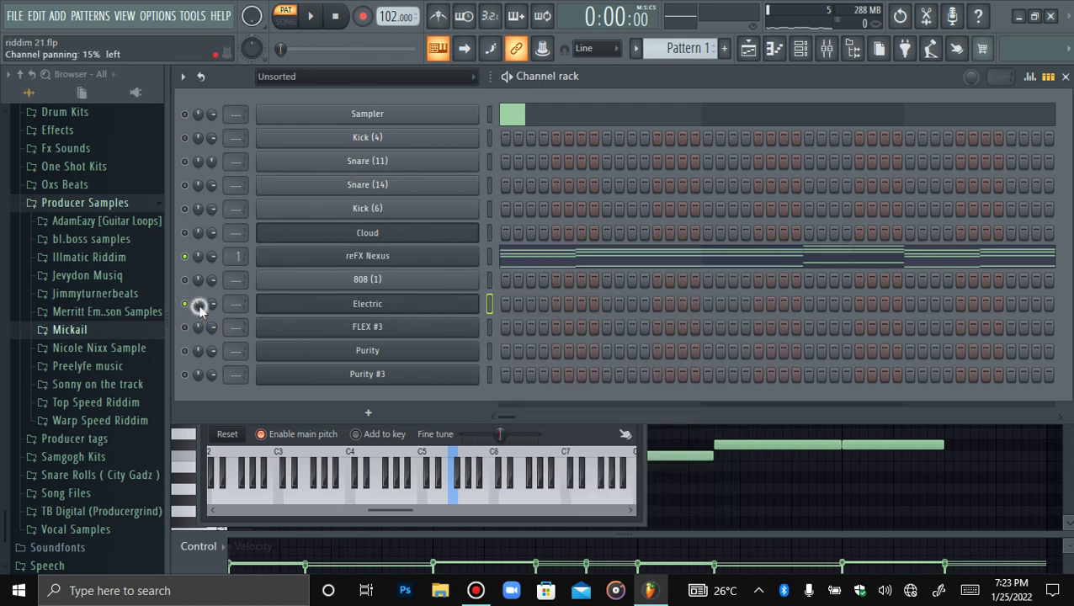
right_click(199, 310)
key("Escape")
right_click(403, 305)
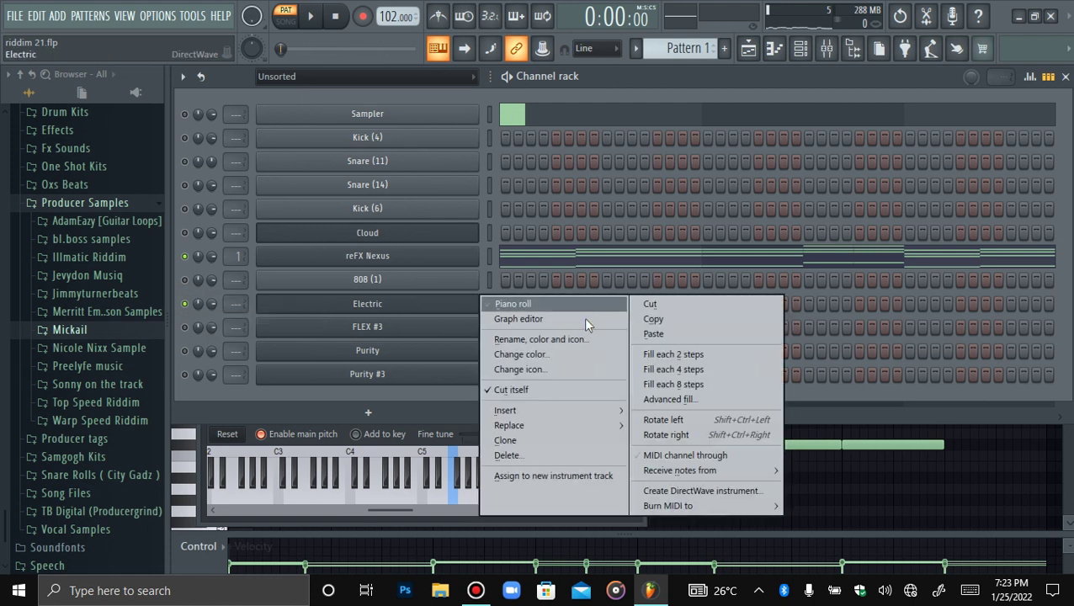
left_click(655, 334)
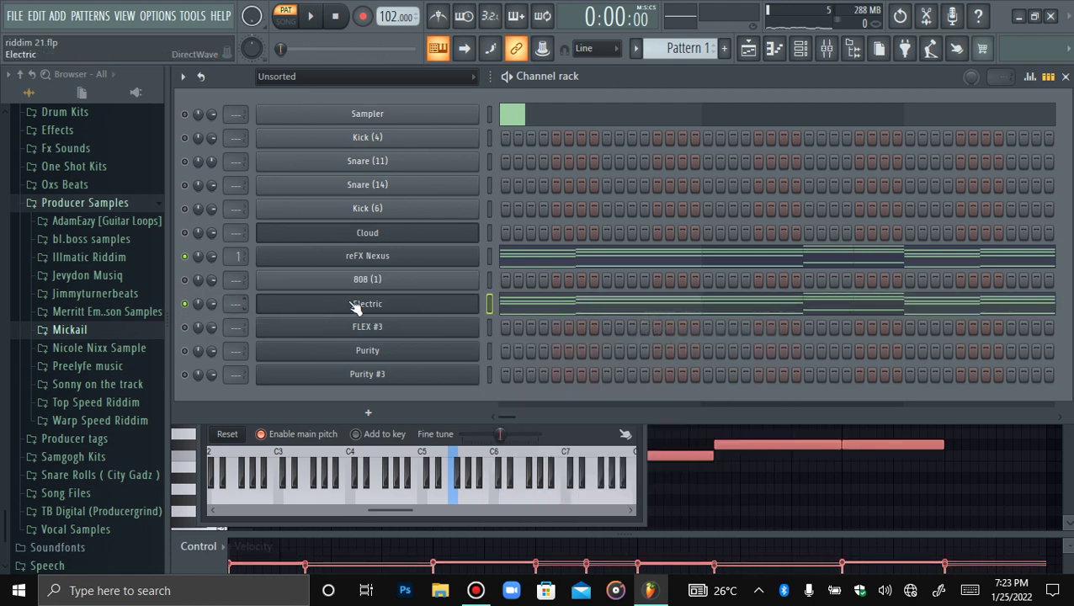
Play the layered chords and route the Electric channel to mixer track 2.
key("space")
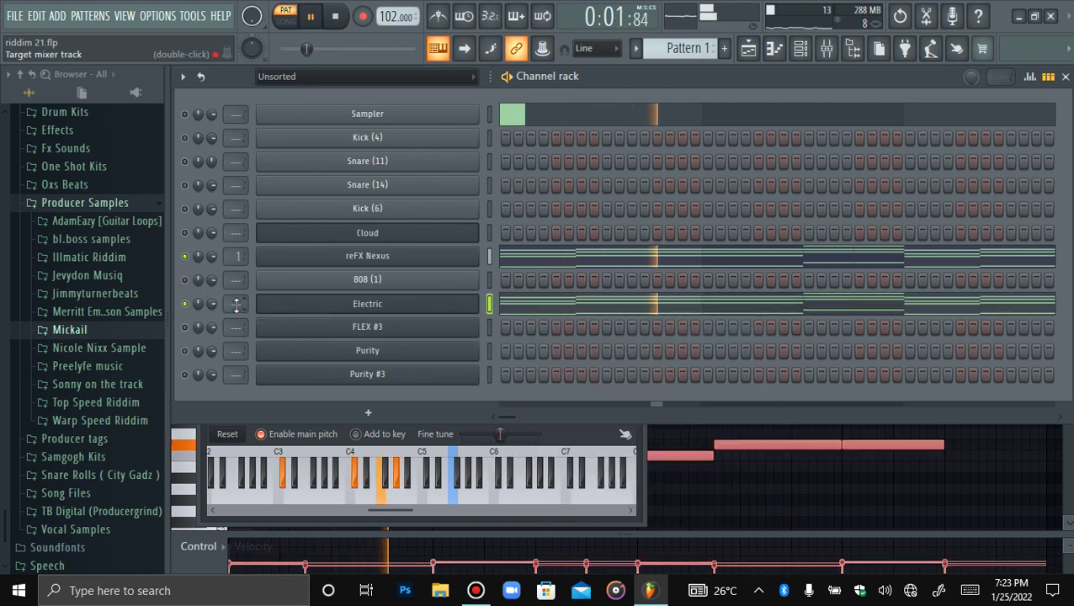
left_click(376, 305)
key("space")
Delete the 808 (1) channel from the channel rack.
right_click(379, 284)
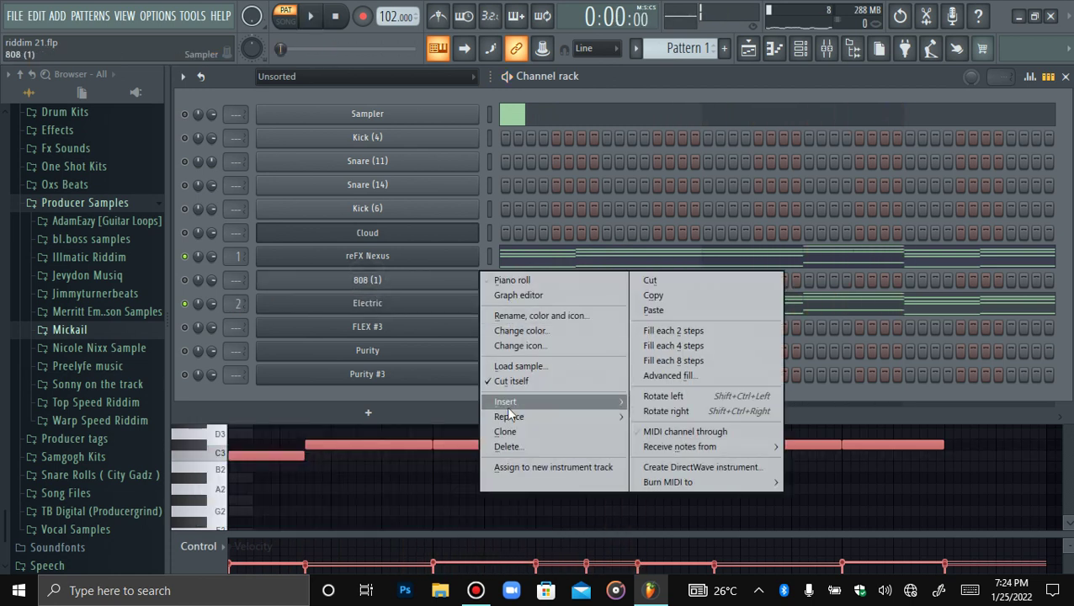
left_click(501, 445)
left_click(615, 352)
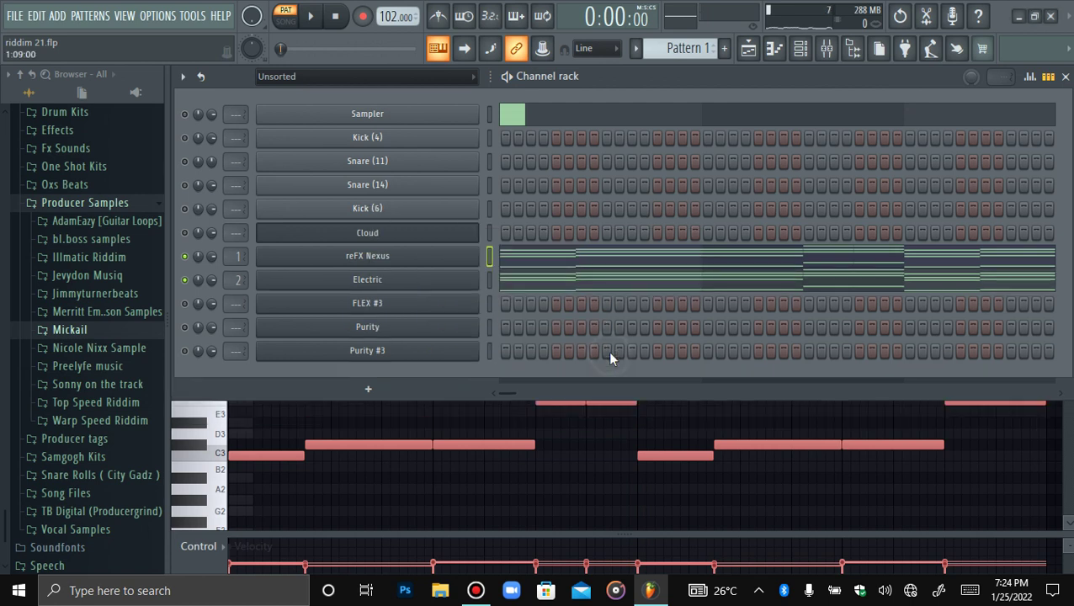
Audition the layered chords, select the Electric channel, lower its volume on Insert 2, and load Fruity parametric EQ 2 in slot 1.
key("space")
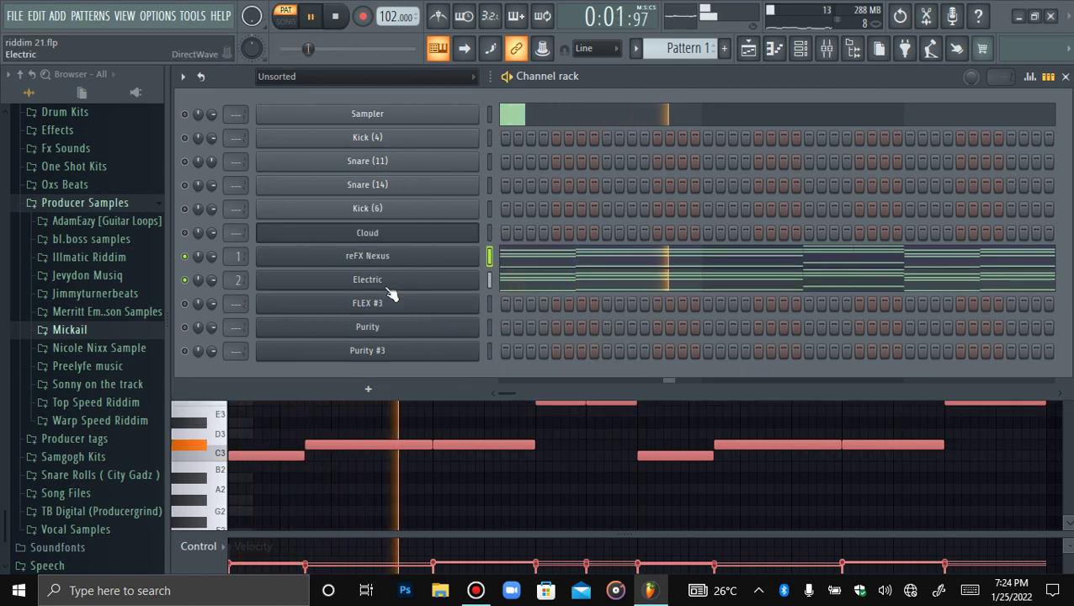
left_click(489, 279)
key("space")
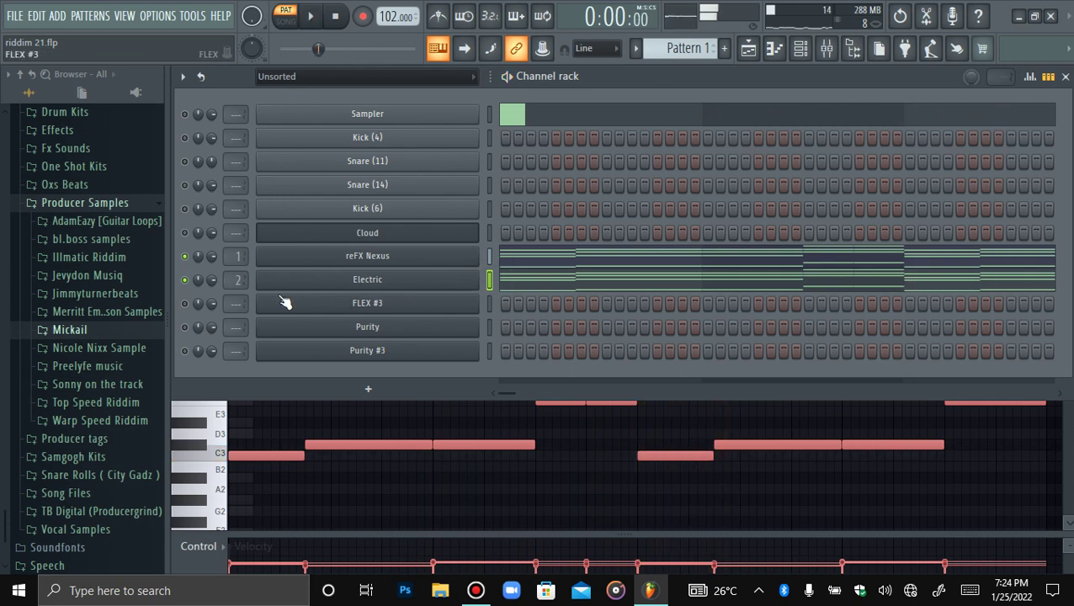
left_click(827, 52)
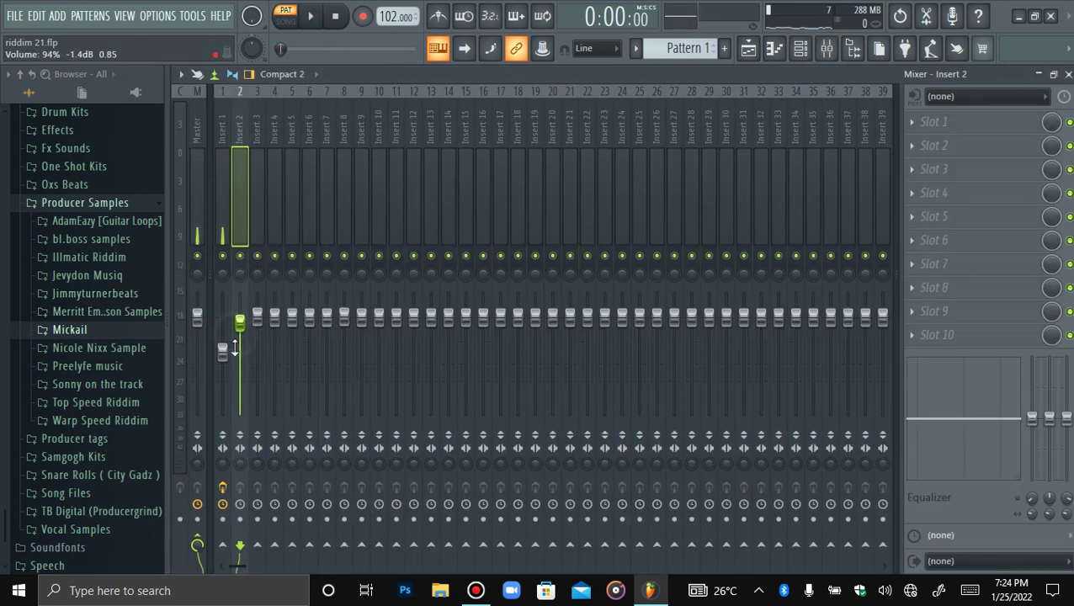
left_click(958, 126)
left_click(579, 272)
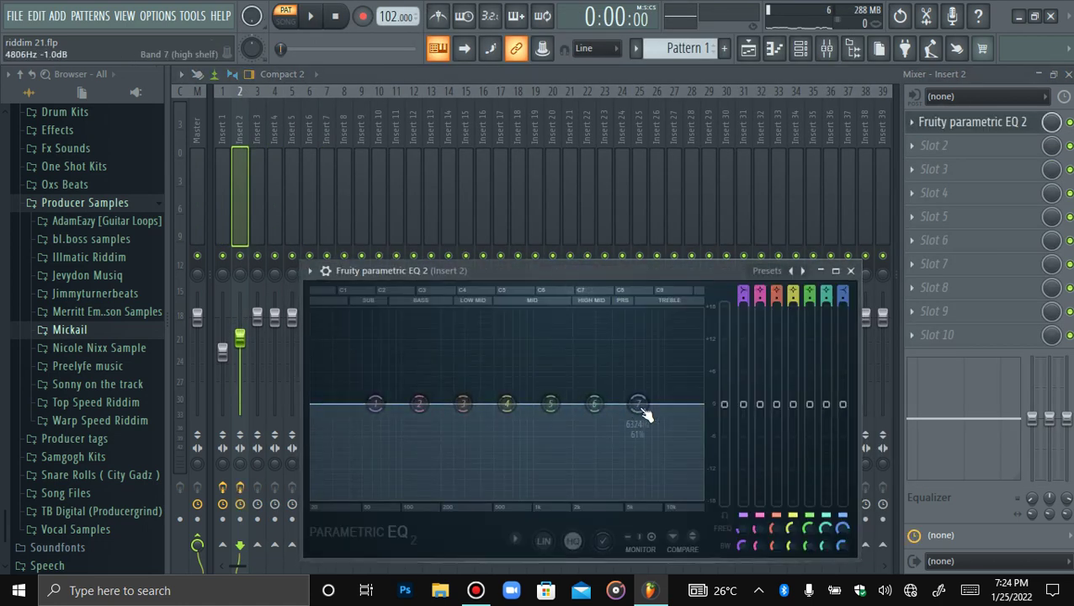
During playback, roll off the Electric's highs with EQ band 7 and cut its lows with band 1 at 84 Hz, -18.0 dB.
left_click_drag(644, 414, 649, 496)
key("space")
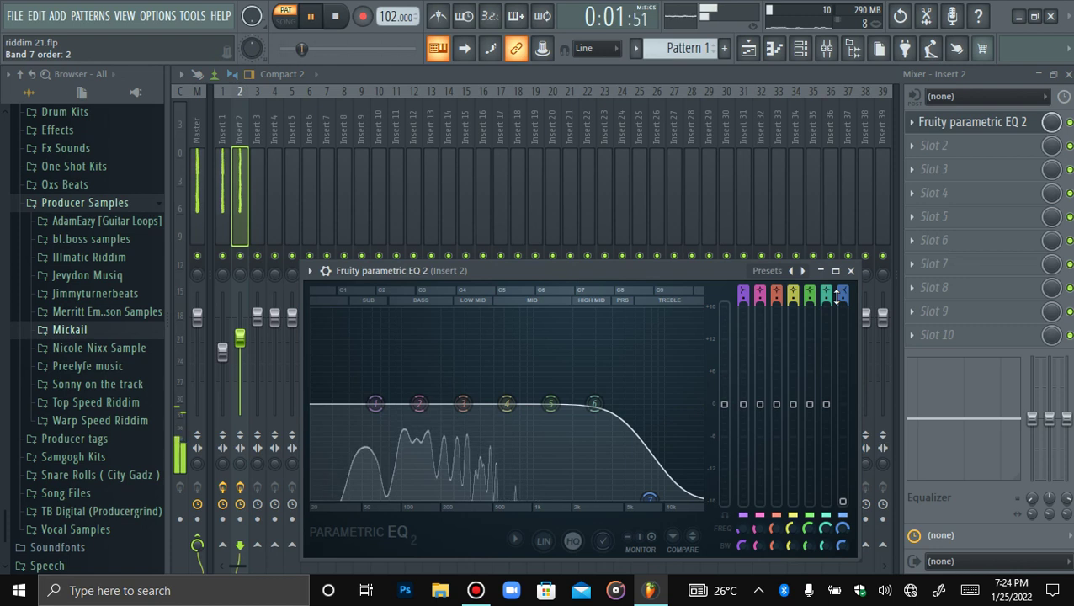
left_click_drag(649, 498, 535, 496)
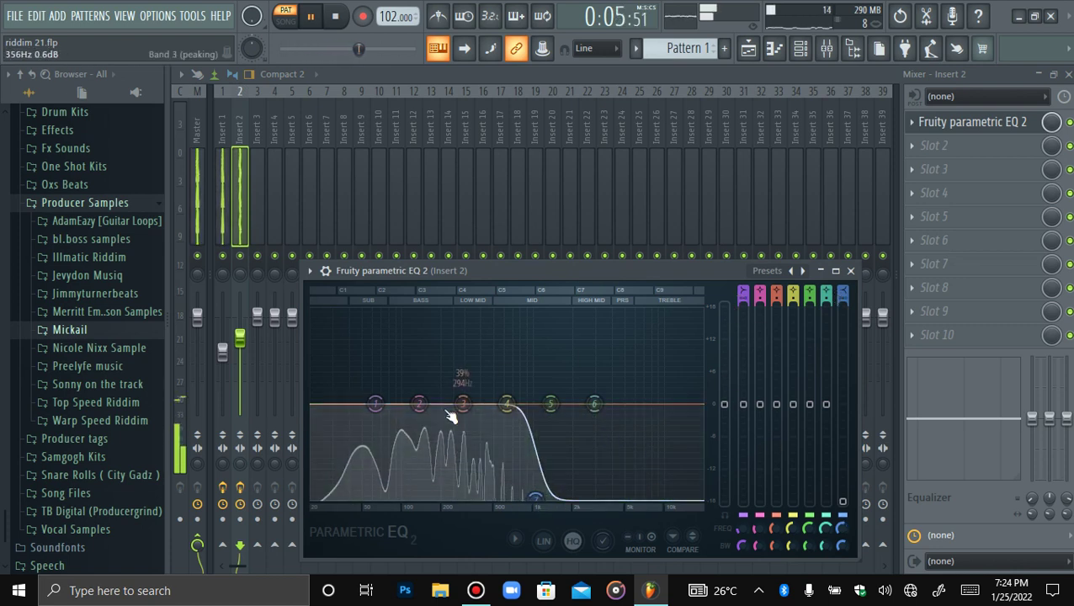
left_click_drag(375, 404, 420, 506)
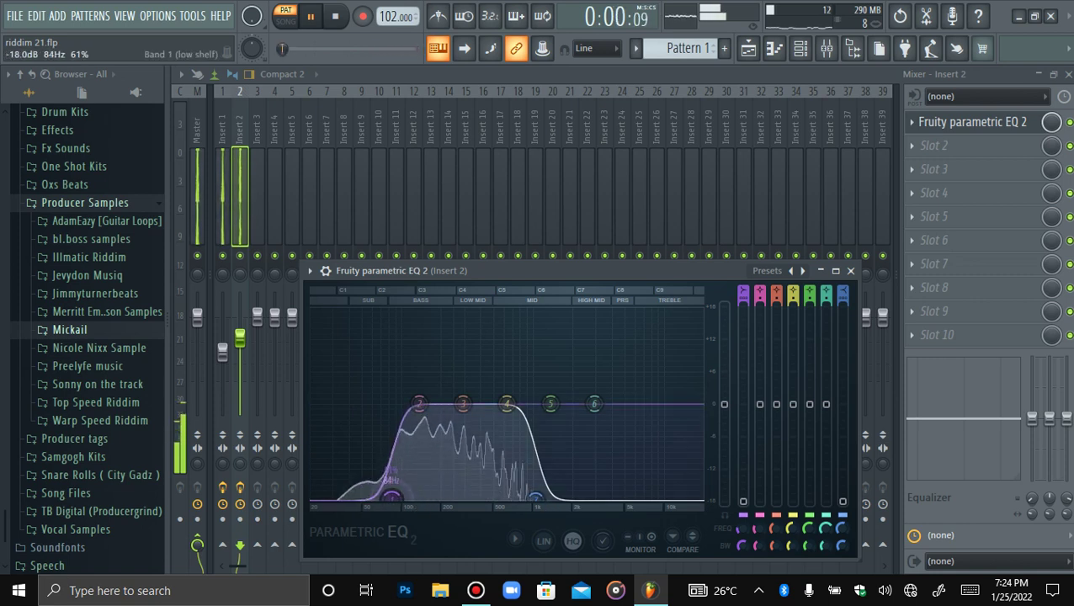
key("Escape")
right_click(240, 256)
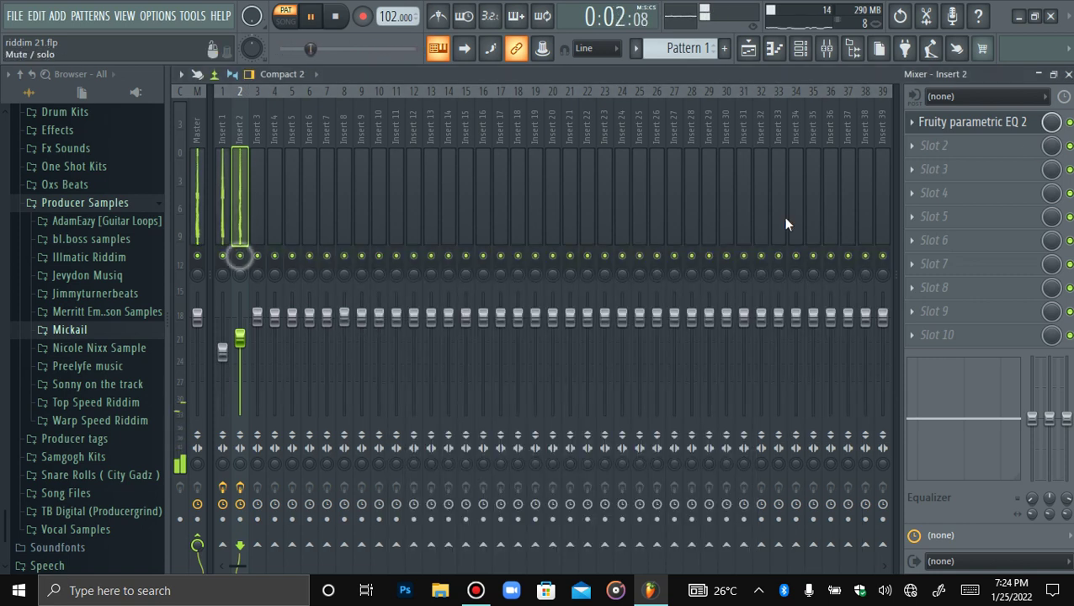
Load ValhallaVintageVerb in slot 2 of Insert 2 and reduce that slot's mix level.
left_click(993, 147)
left_click(599, 170)
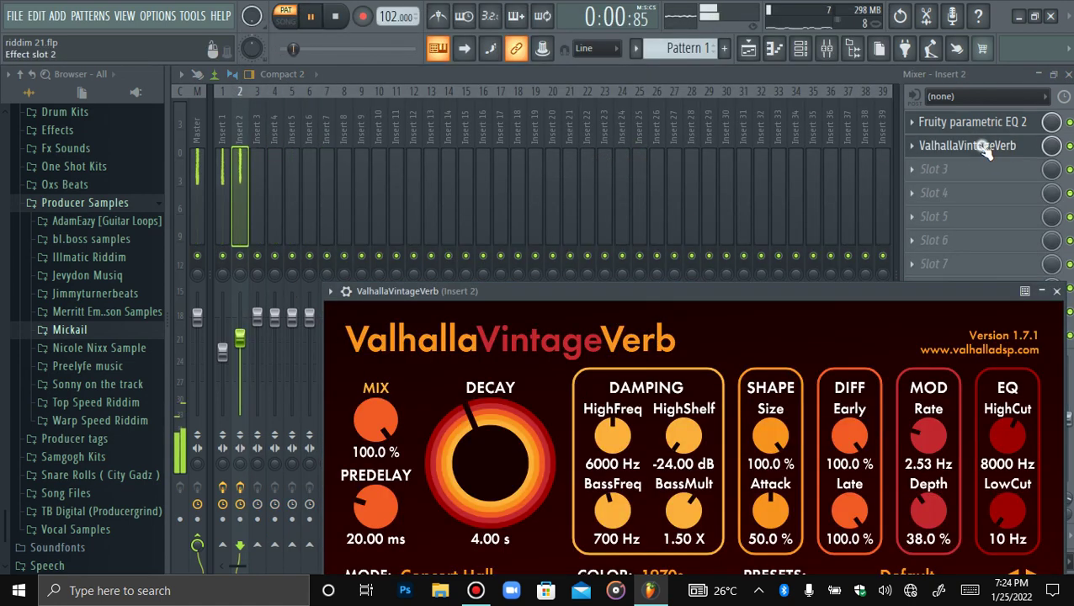
left_click(987, 150)
left_click(992, 149)
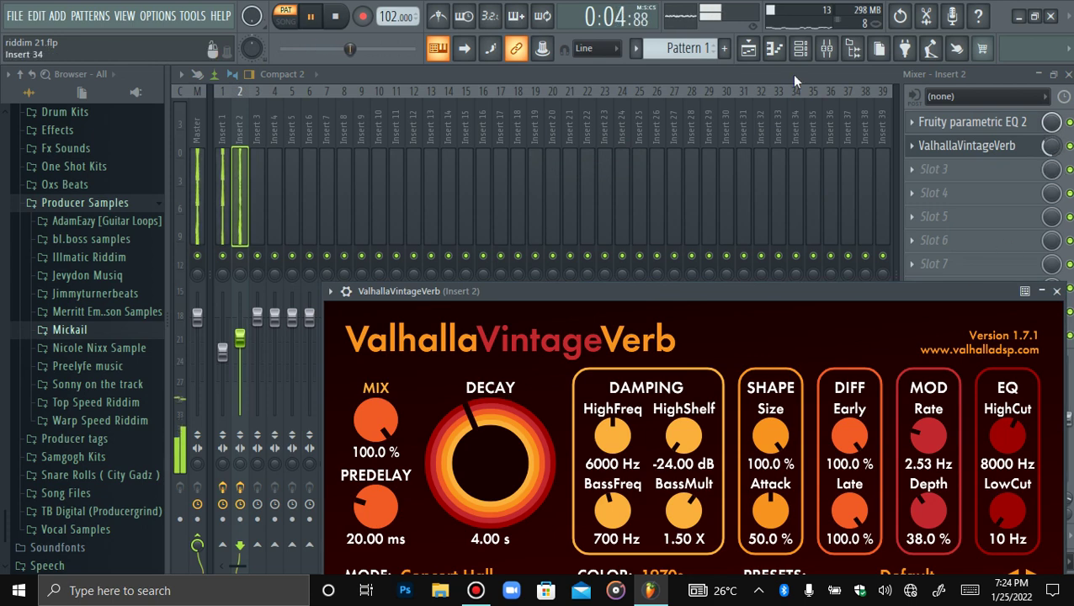
Transpose all the Electric channel's chord notes up one octave in the piano roll and play them back.
left_click(779, 51)
key("space")
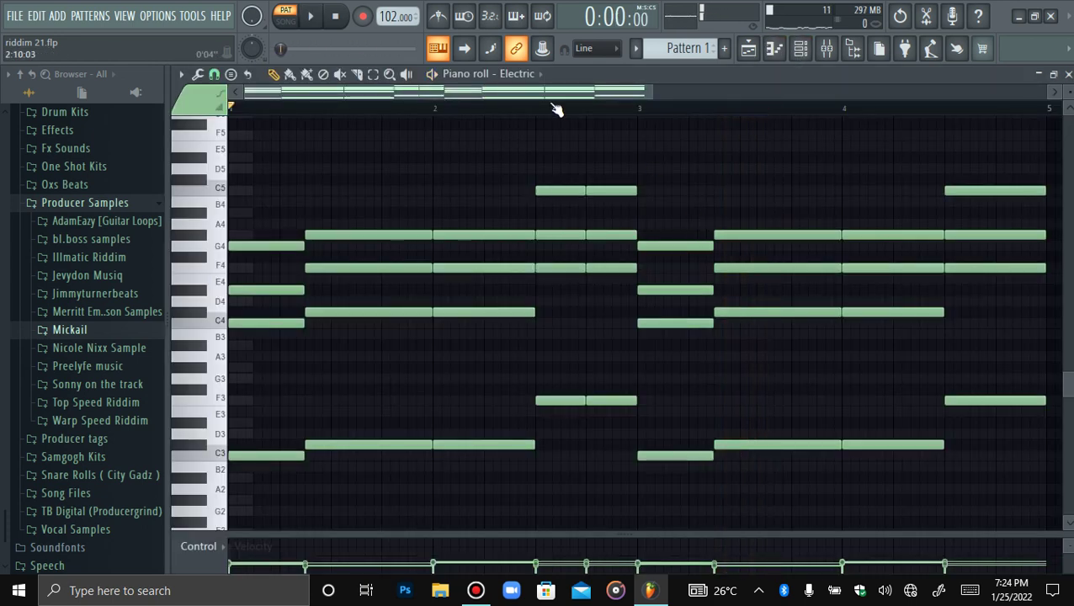
key("ctrl+Up")
key("space")
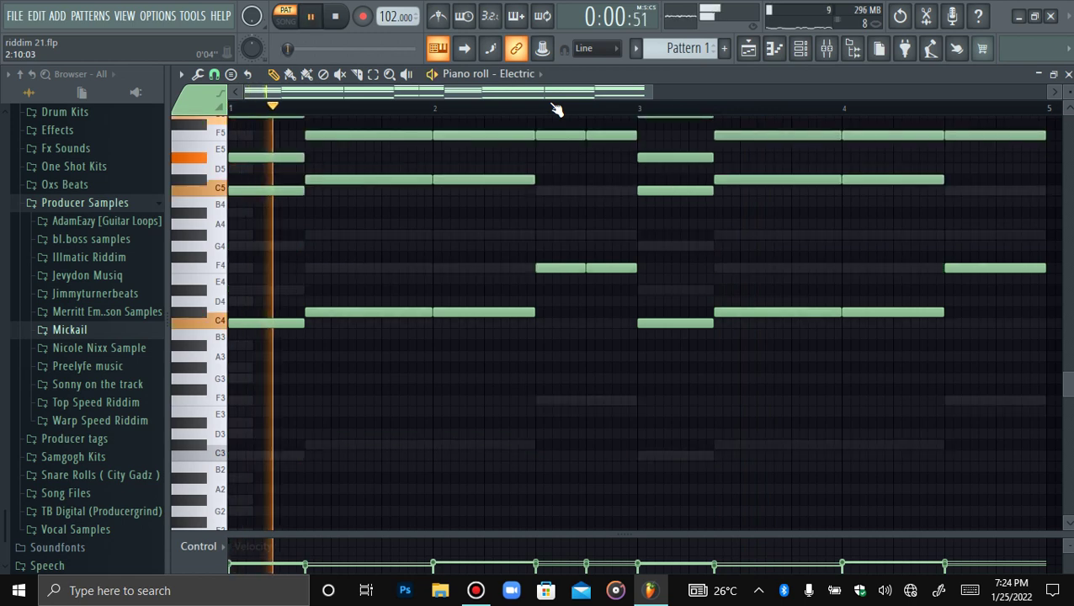
scroll(858, 168, "down", 4)
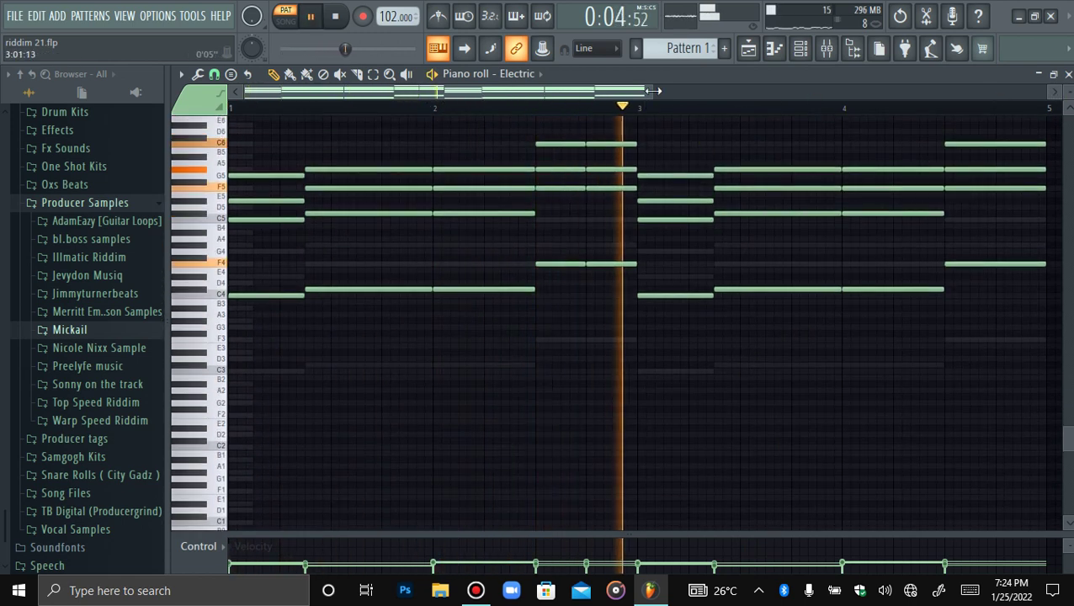
Arpeggiate the Electric notes with the Default pattern, Normal direction, range 1 and Time sync, auditioning before accepting.
left_click(801, 48)
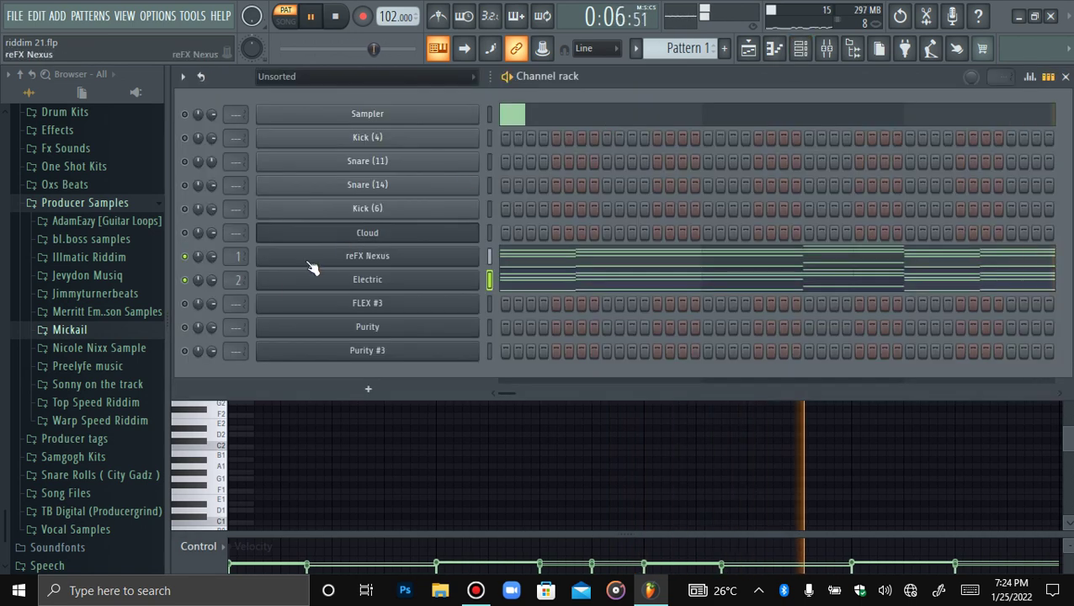
left_click(774, 48)
key("space")
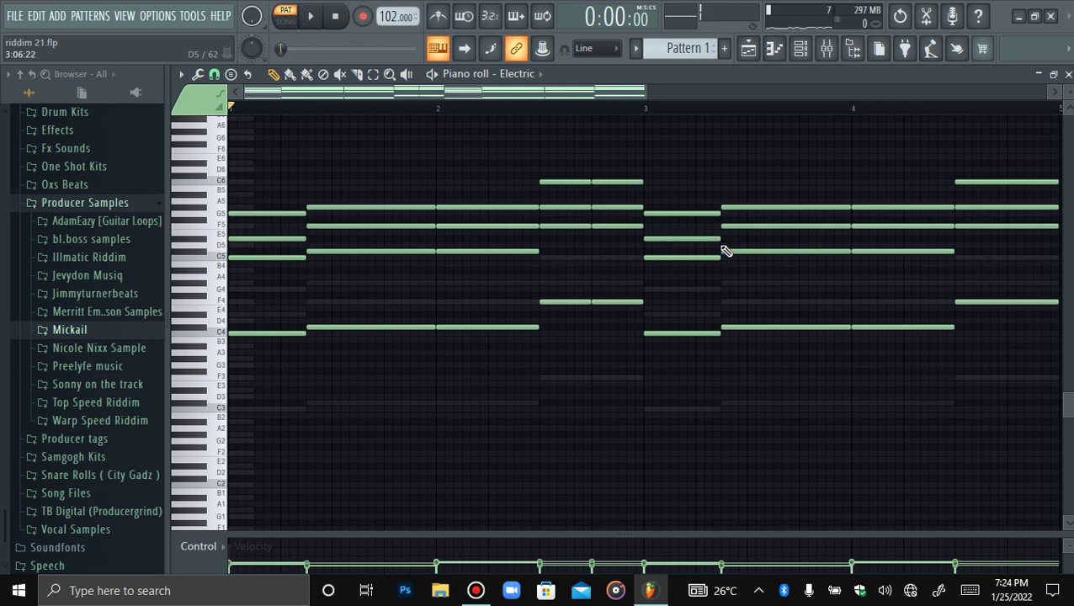
key("alt+a")
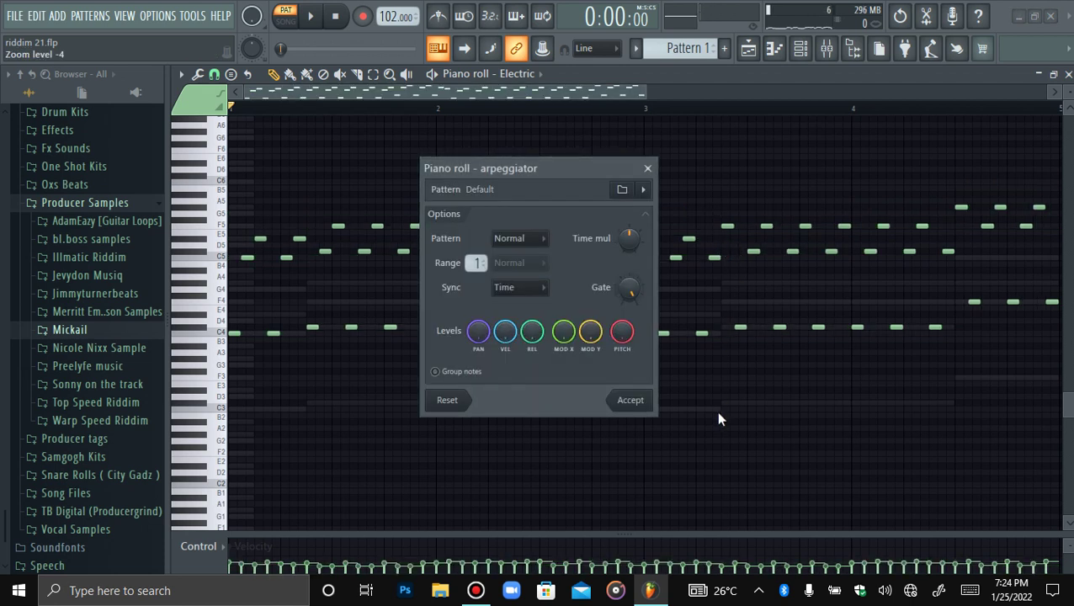
key("space")
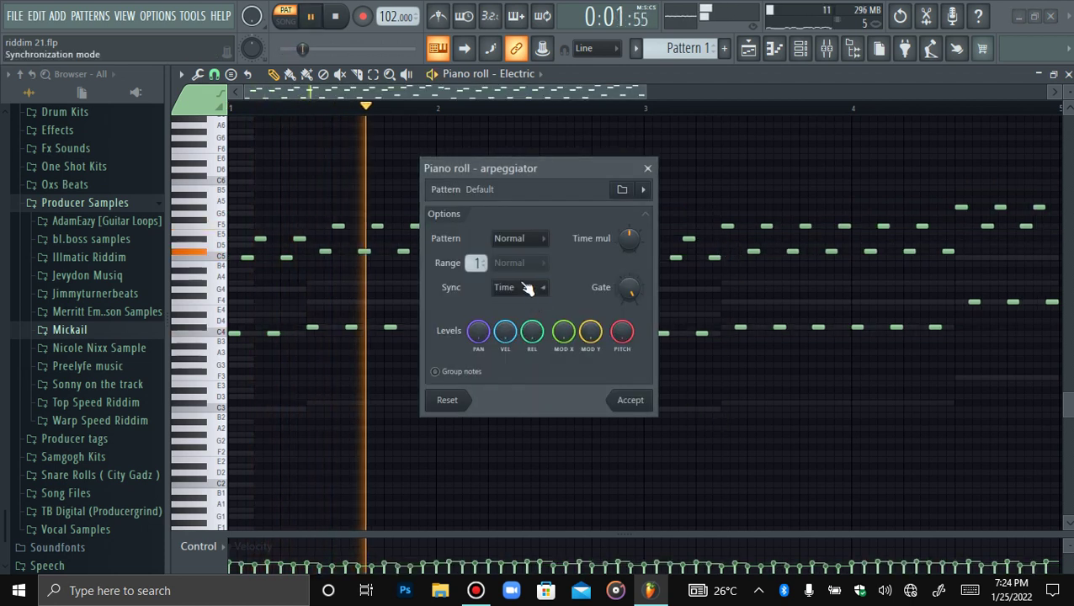
left_click(630, 400)
key("space")
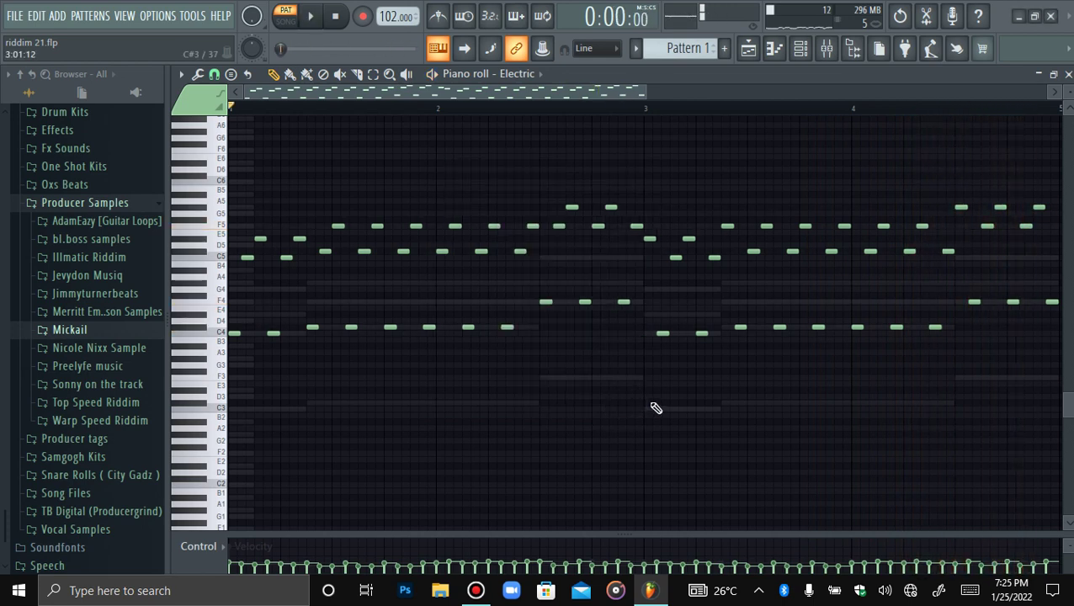
Transpose the arpeggiated Electric notes up another octave during playback.
key("space")
key("ctrl+Up")
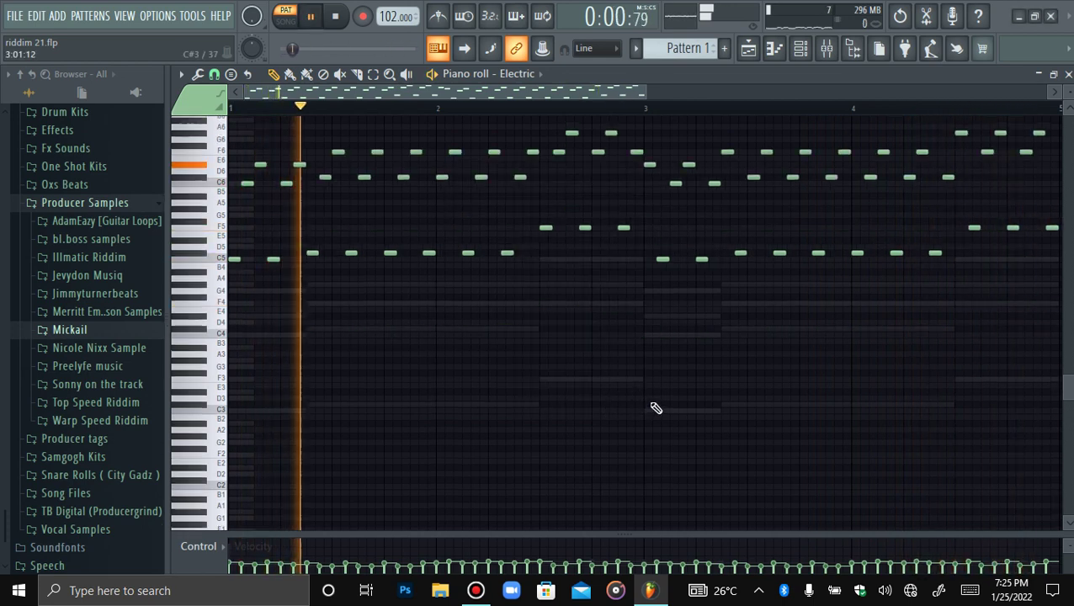
left_click(800, 48)
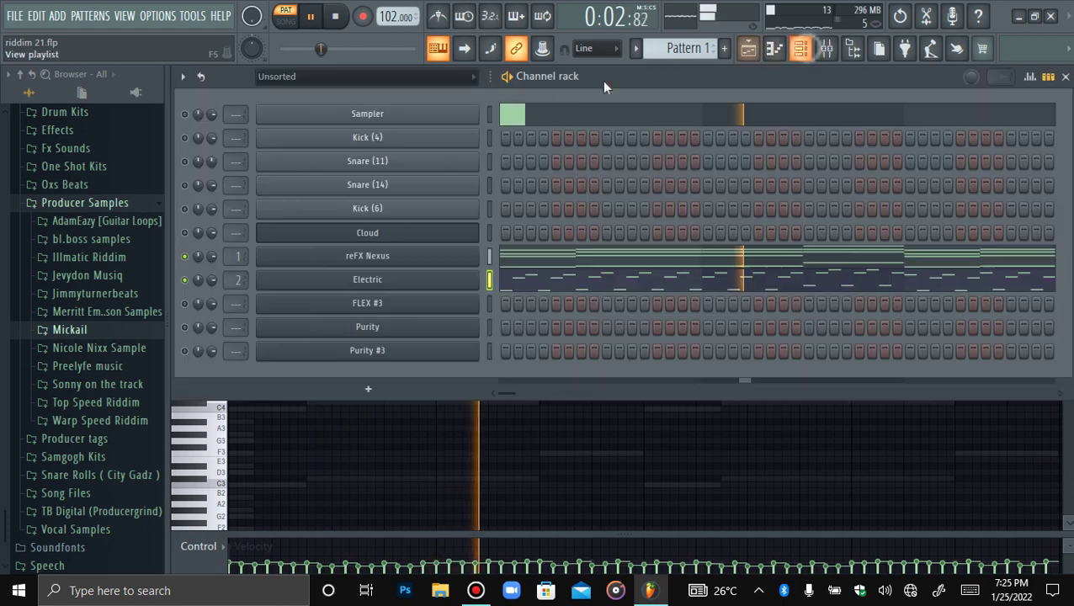
Raise Insert 2's fader slightly, then lower the low-cut frequency and raise the high-cut frequency in its Fruity parametric EQ 2.
left_click(826, 48)
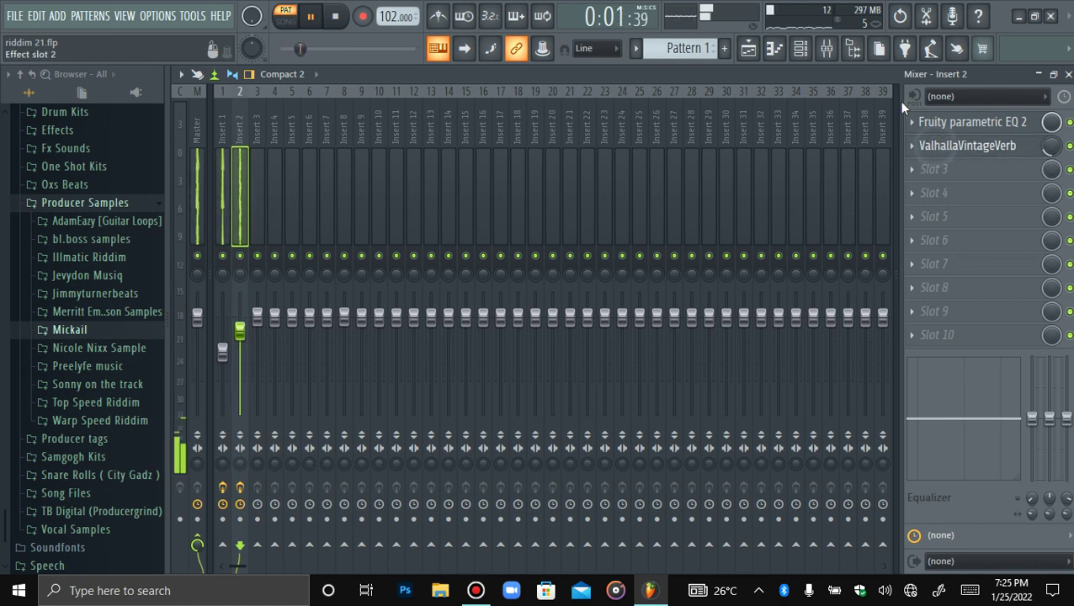
left_click(968, 122)
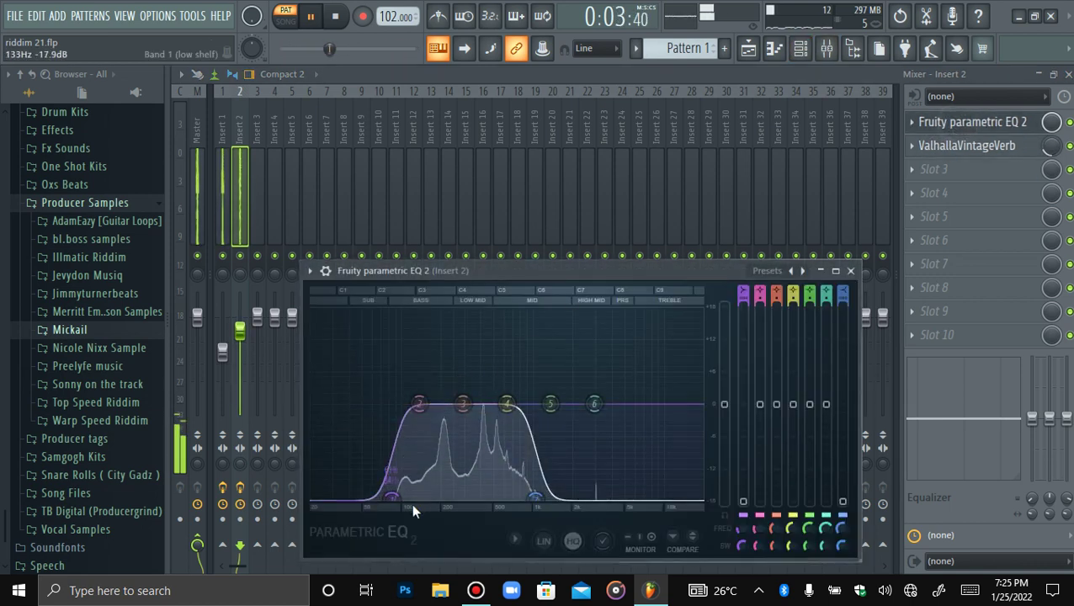
left_click_drag(410, 502, 346, 498)
left_click_drag(535, 499, 559, 498)
left_click_drag(362, 498, 384, 498)
left_click(1018, 122)
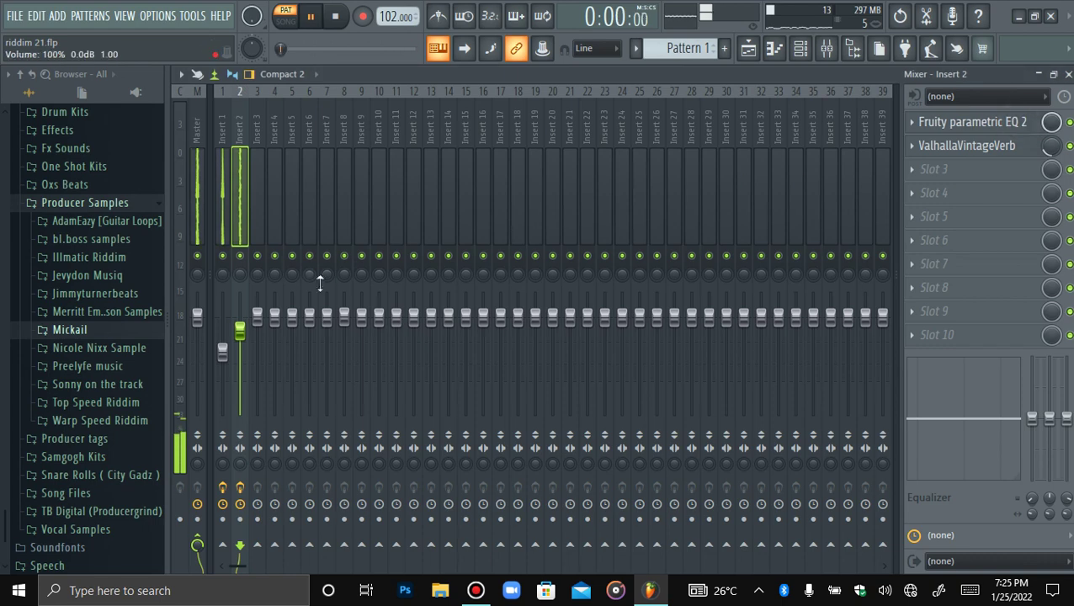
Stop playback and delete the Kick (6) and Snare (14) channels from the channel rack.
left_click(800, 49)
key("space")
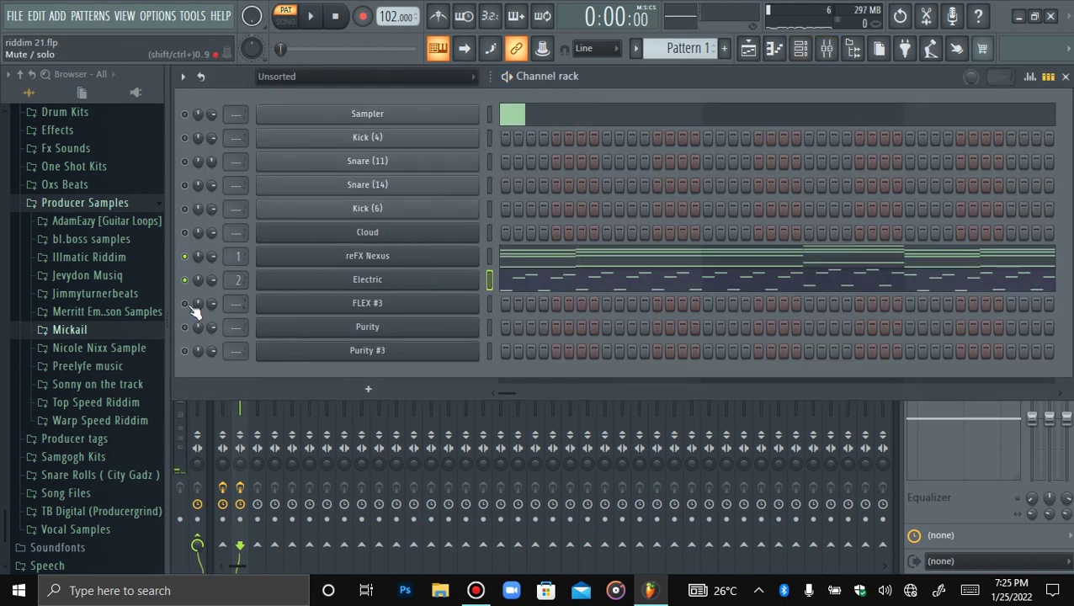
right_click(387, 217)
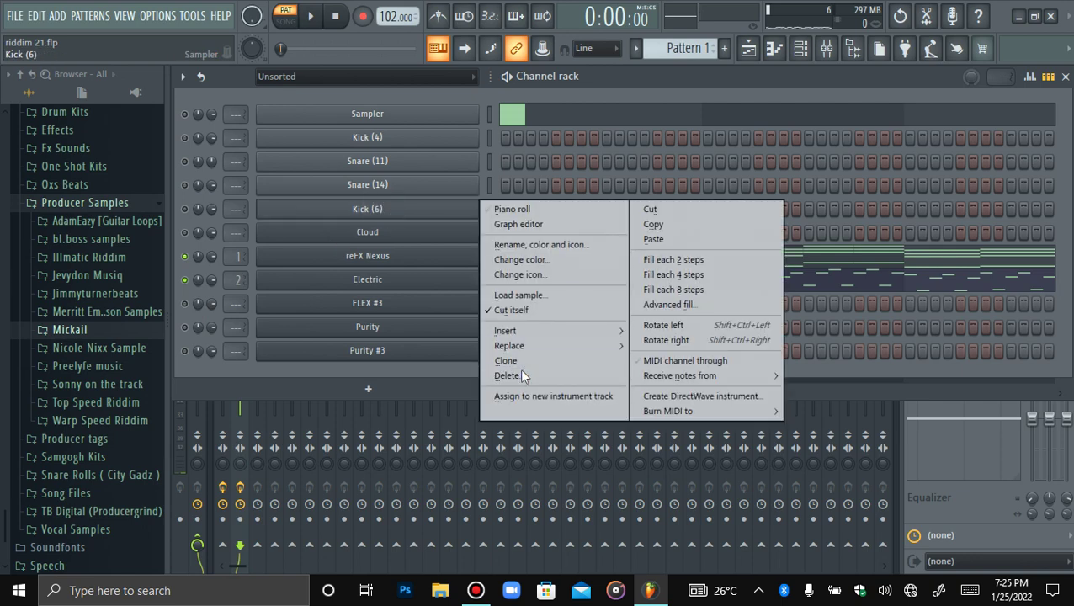
left_click(512, 443)
left_click(618, 345)
right_click(385, 185)
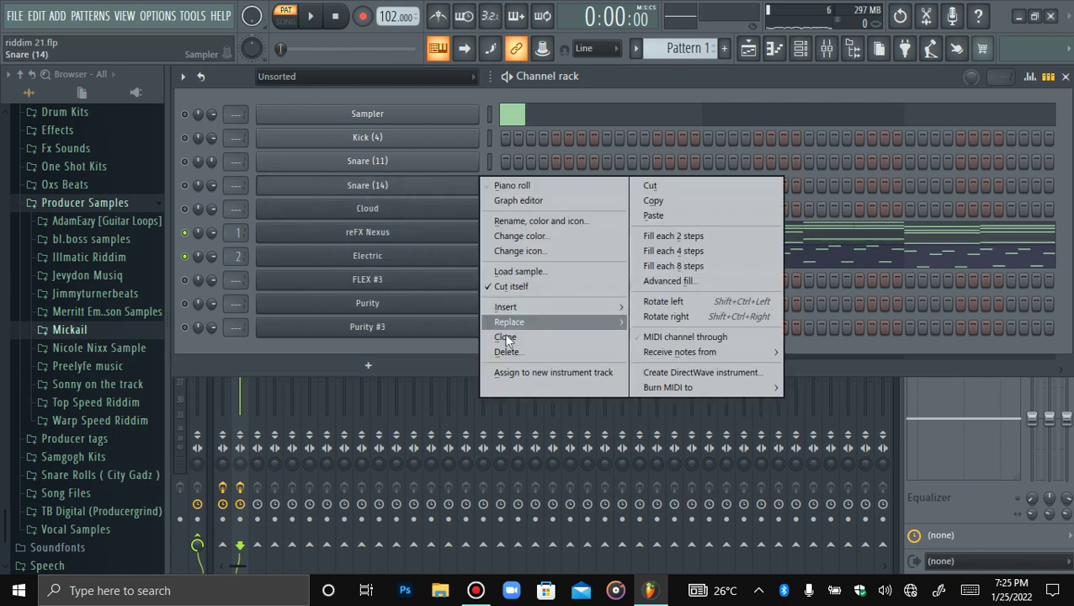
left_click(506, 349)
left_click(619, 345)
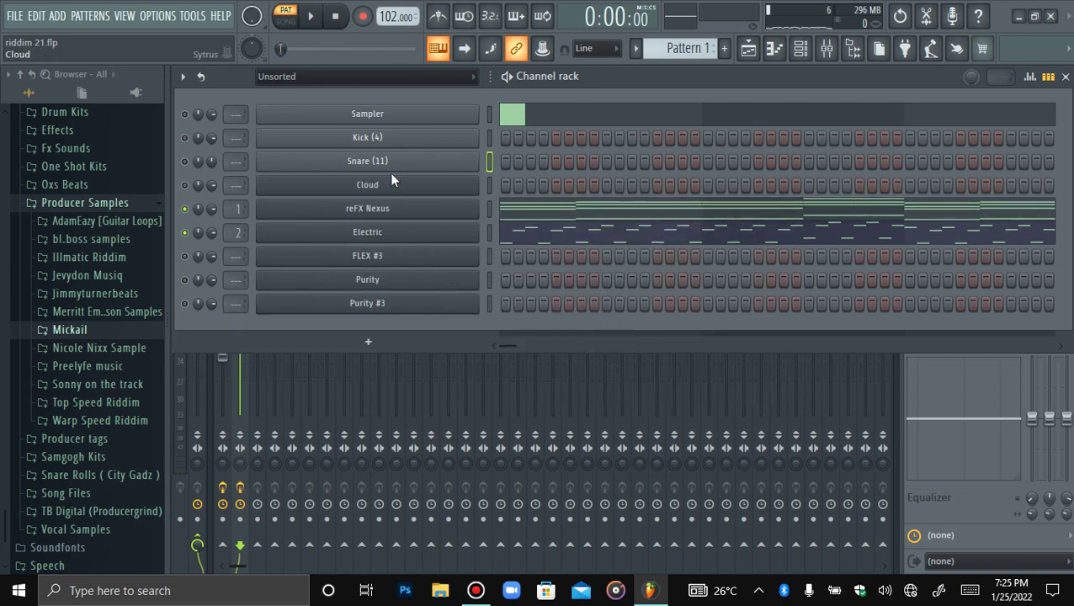
Delete the Snare (11) and Kick (4) channels from the channel rack.
right_click(389, 163)
left_click(537, 329)
left_click(619, 345)
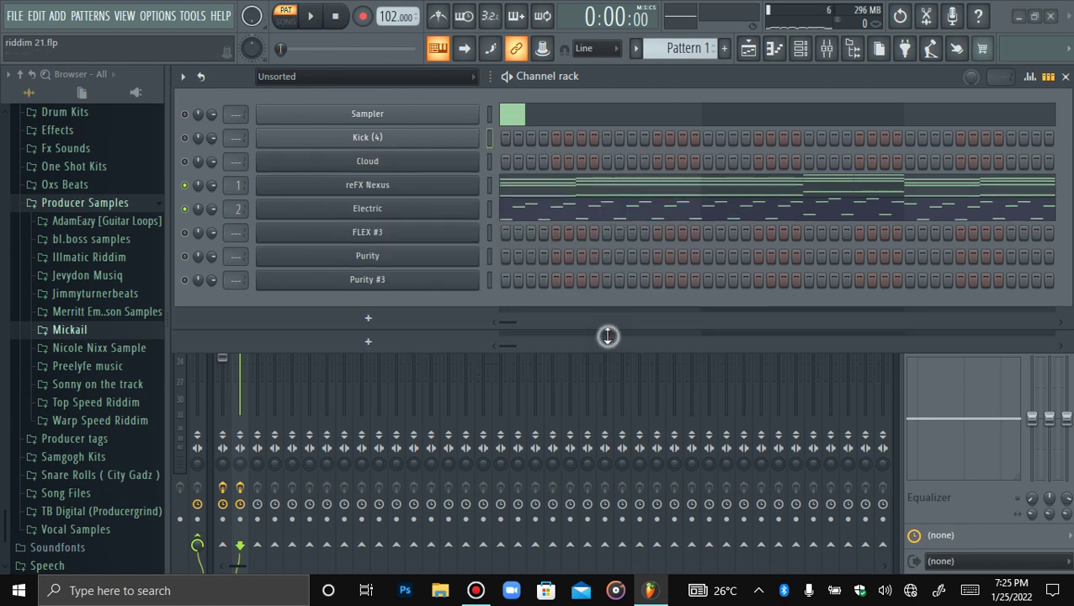
right_click(424, 161)
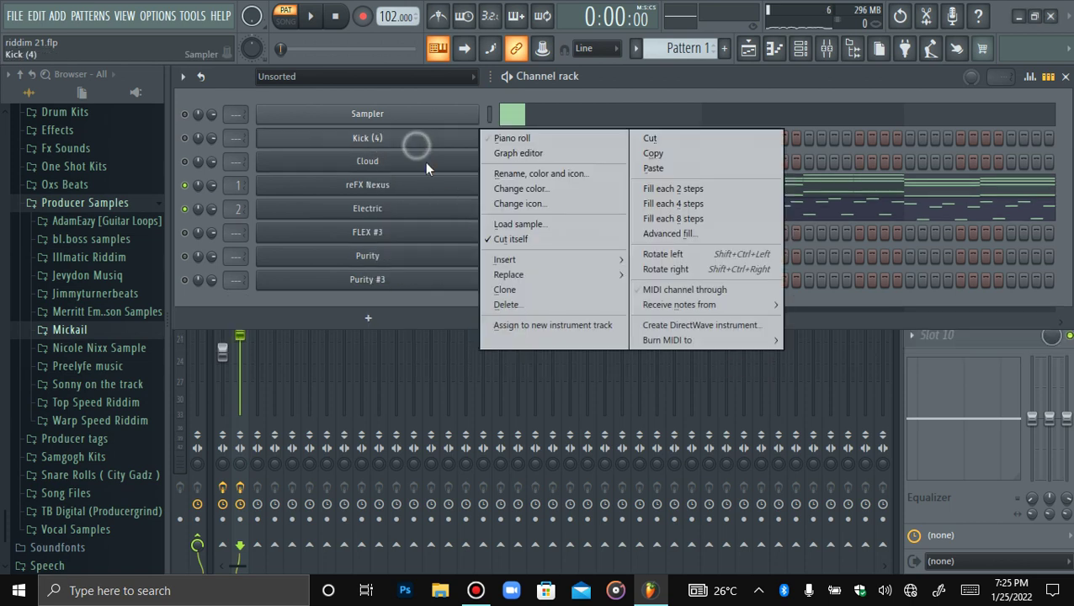
left_click(520, 308)
left_click(624, 348)
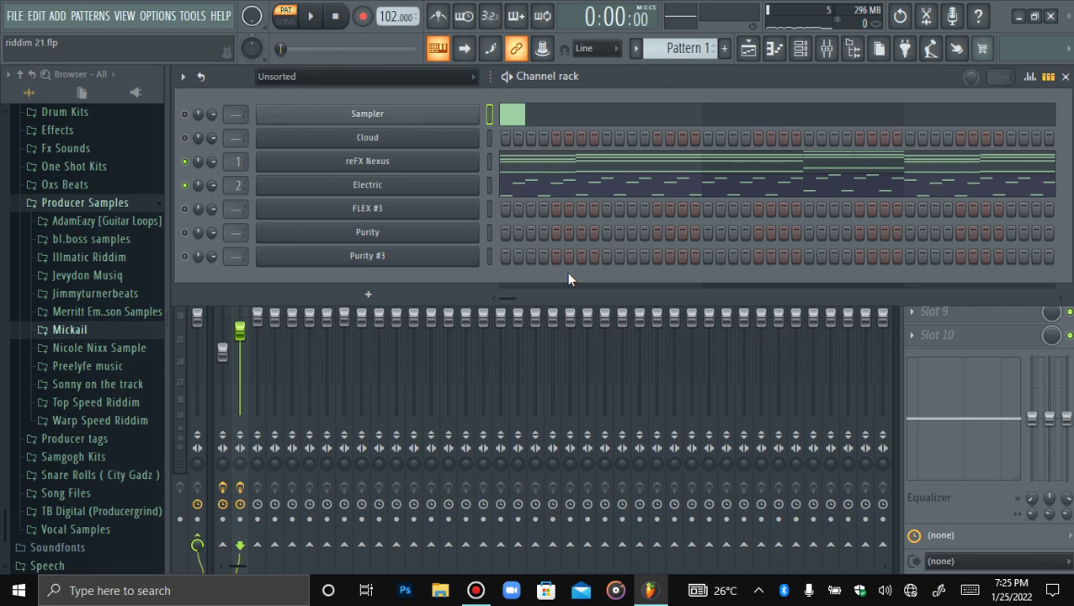
Inspect the Cloud channel's Sytrus instrument and close it again.
left_click(361, 141)
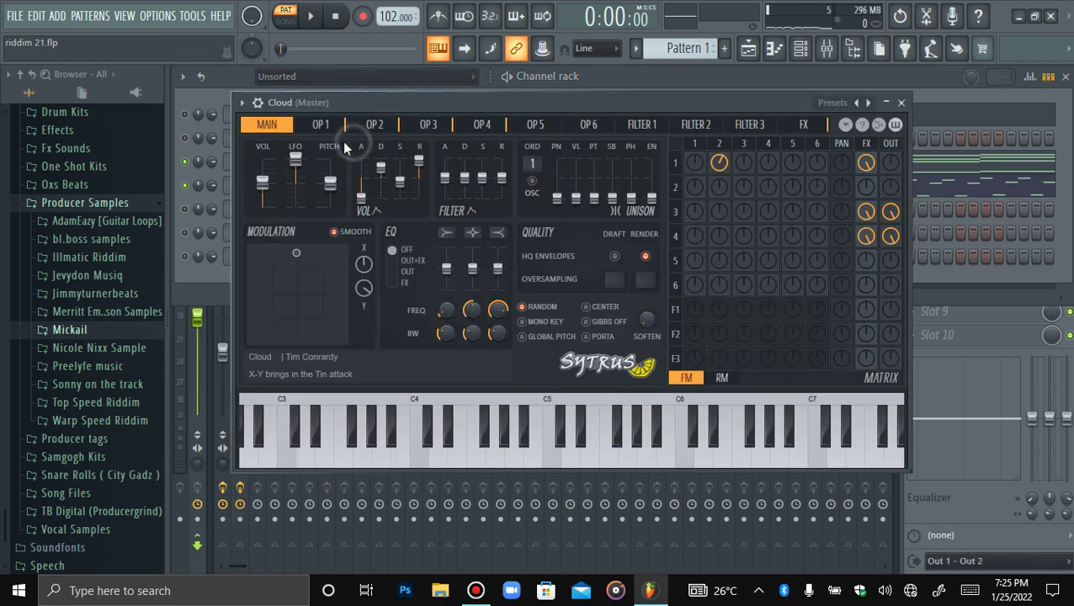
left_click(829, 87)
left_click(378, 145)
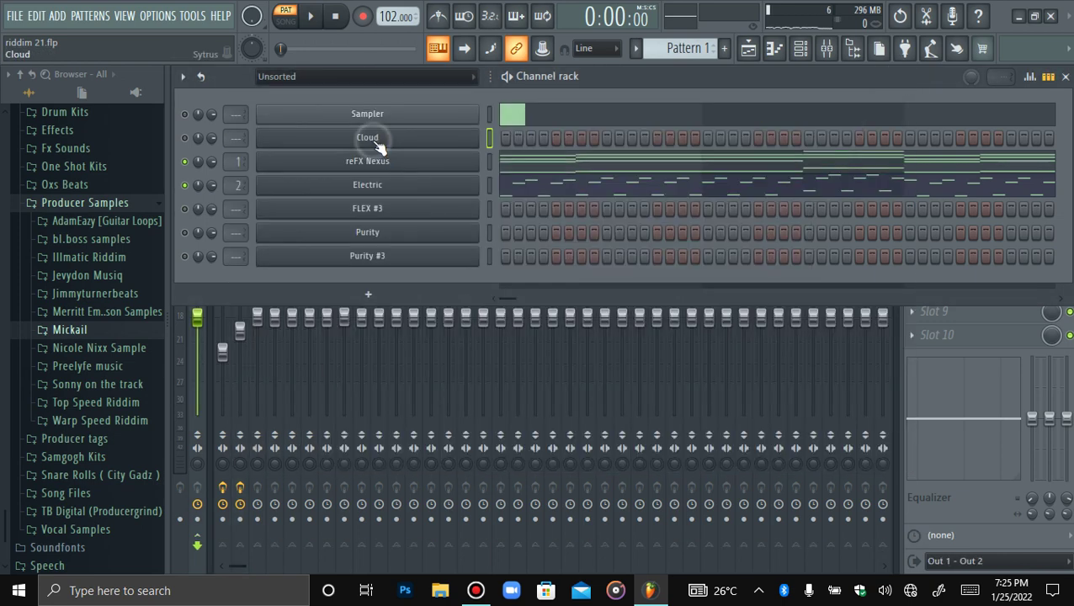
Rename the reFX Nexus channel to Piano Chords.
right_click(401, 164)
left_click(524, 207)
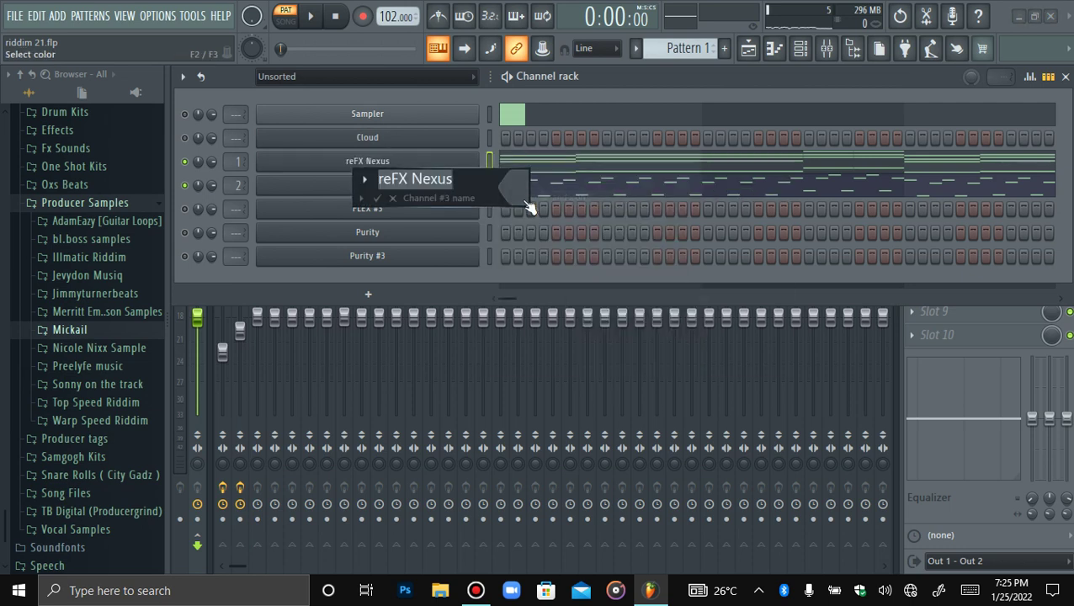
key("BackSpace")
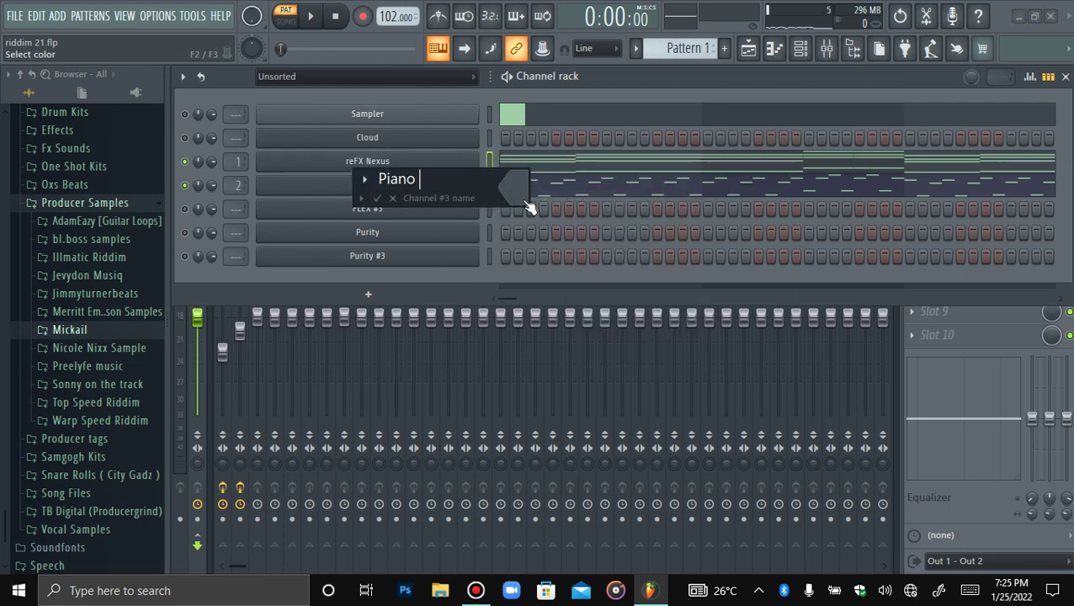
type("Piano Chords")
key("Return")
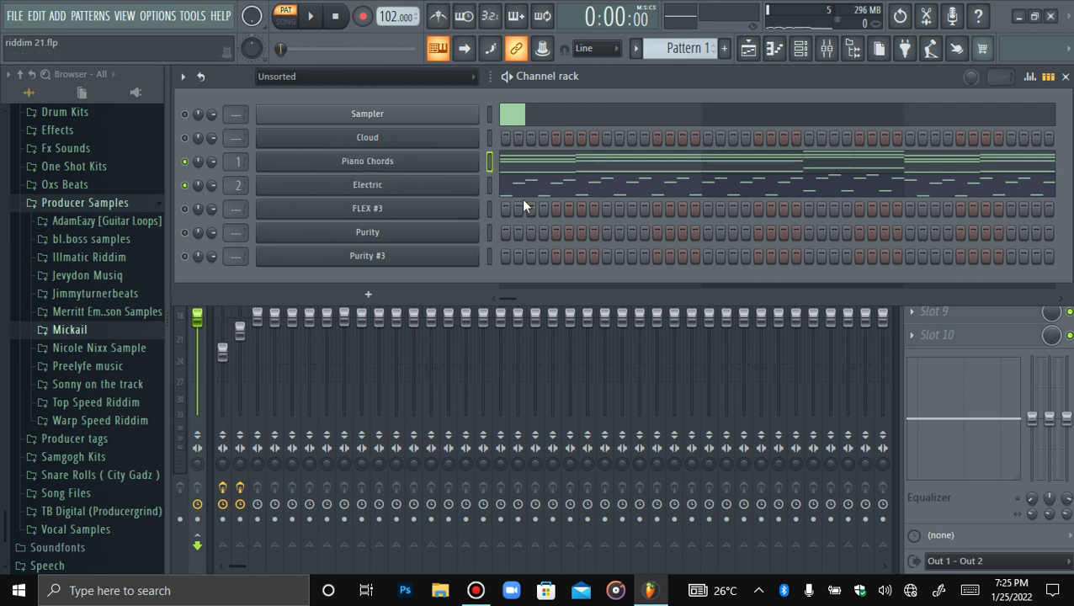
Rename the Electric channel to Electric Piano Melody.
right_click(406, 192)
left_click(565, 218)
left_click(454, 207)
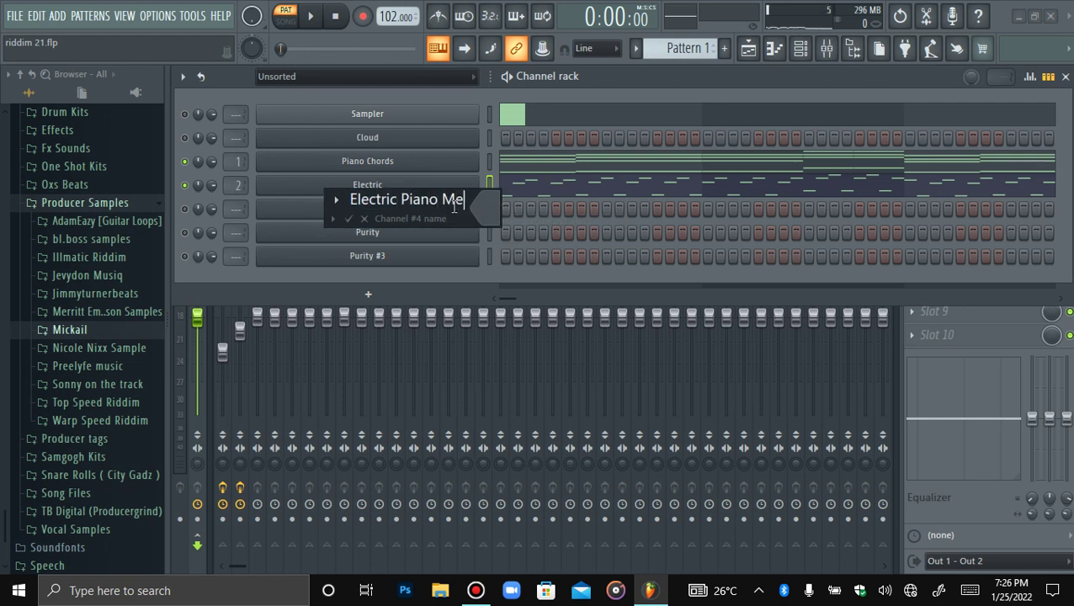
type("Piano Melody")
key("Return")
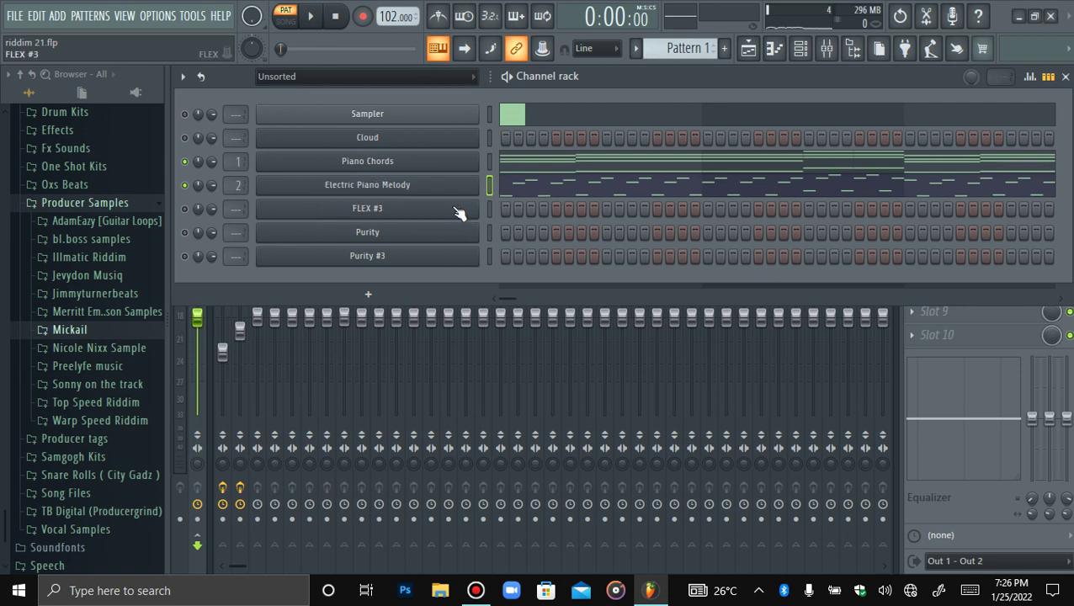
Audition the Electric Piano Melody channel in solo, stop playback and unmute the Piano Chords channel.
right_click(187, 188)
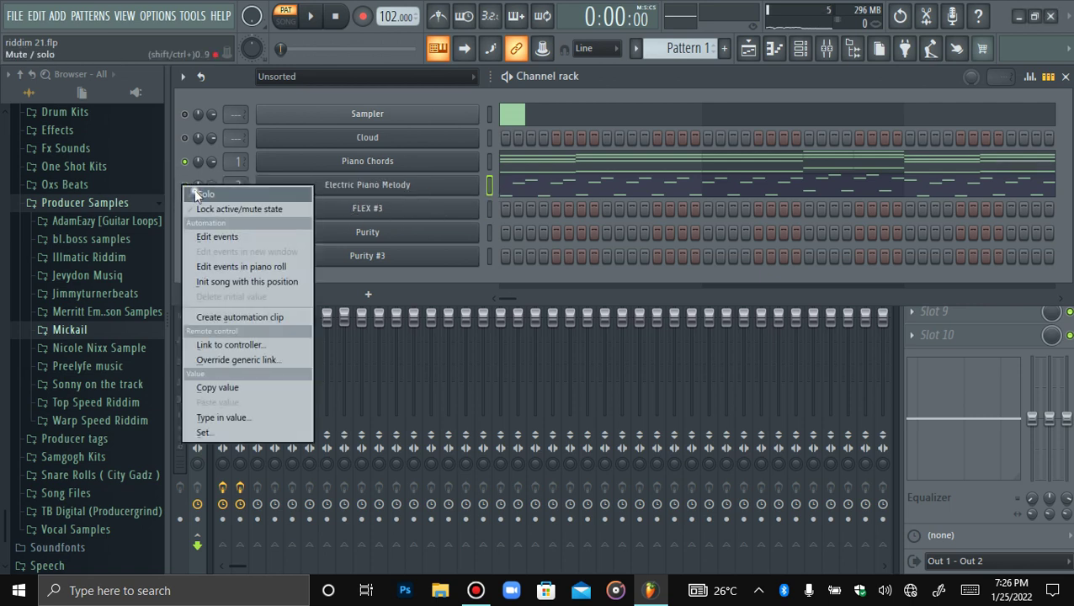
left_click(200, 195)
key("space")
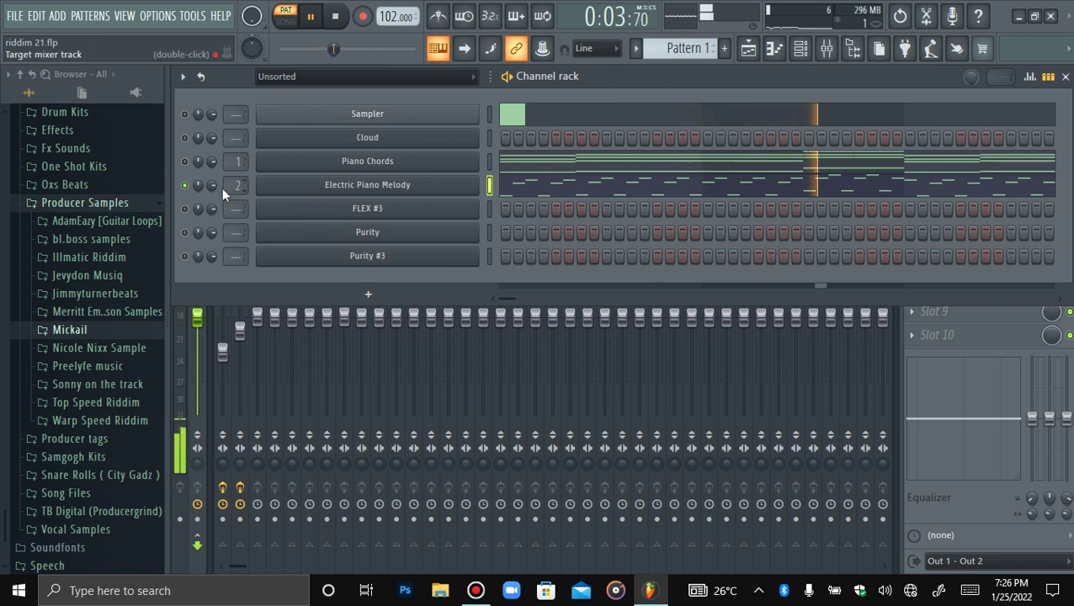
key("space")
left_click(186, 161)
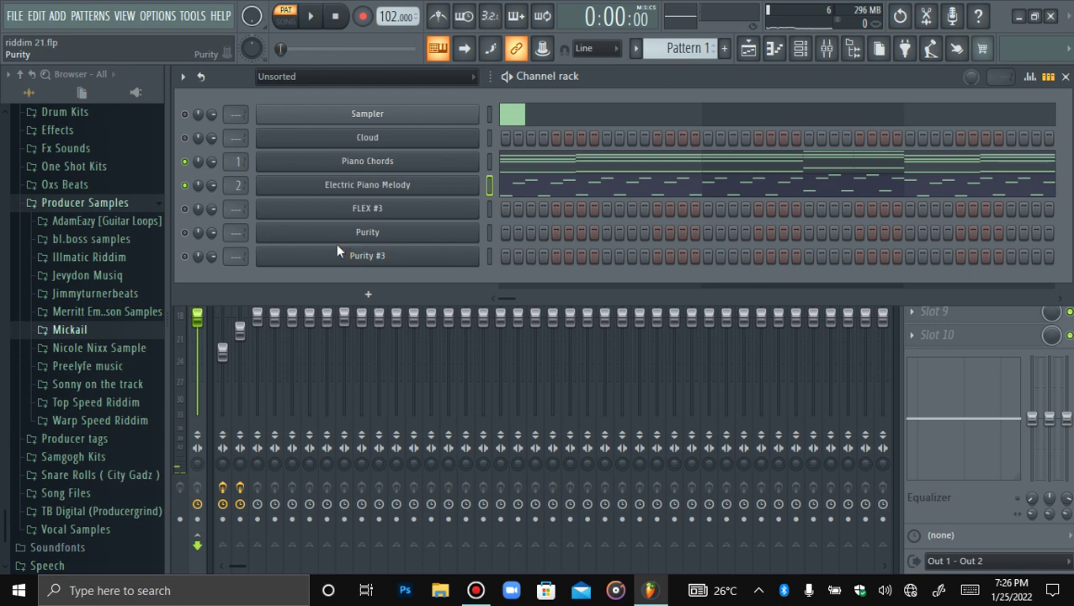
Replace the FLEX #3 channel's instrument with Harmless.
left_click(307, 214)
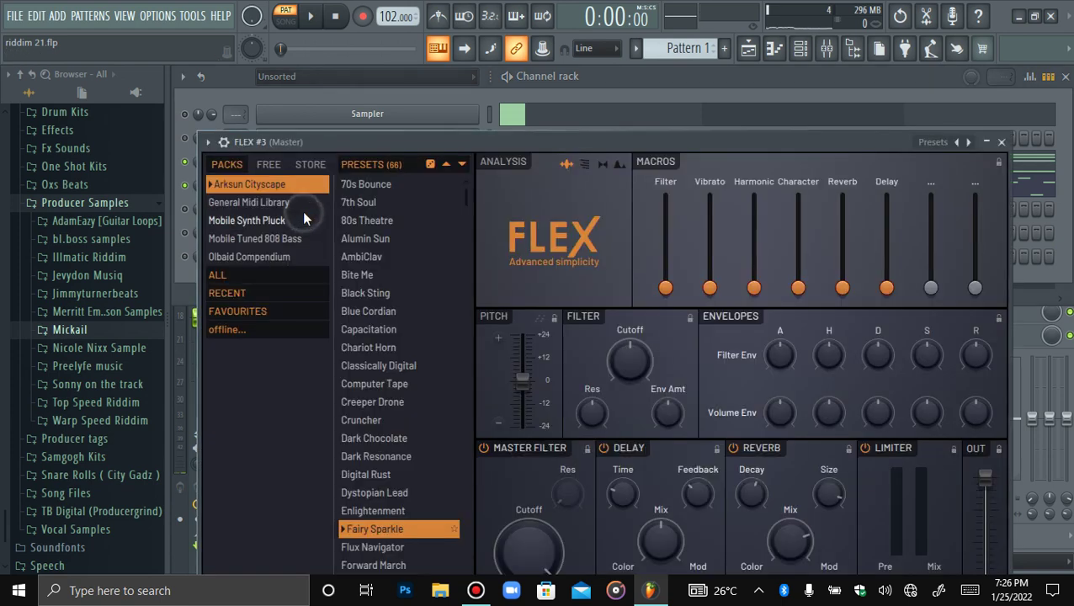
left_click(550, 95)
right_click(323, 208)
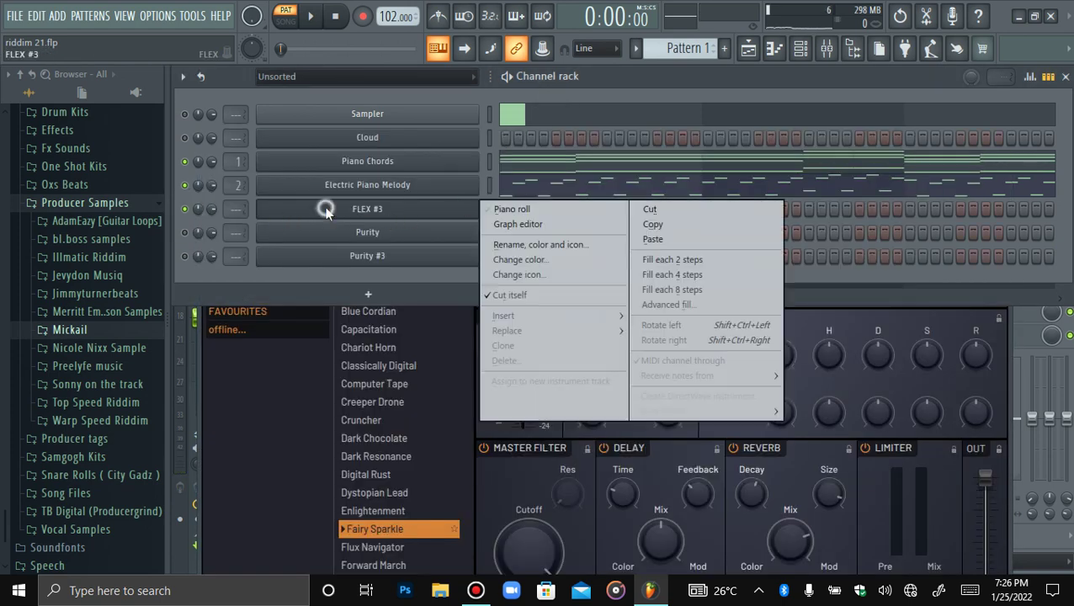
mouse_move(510, 327)
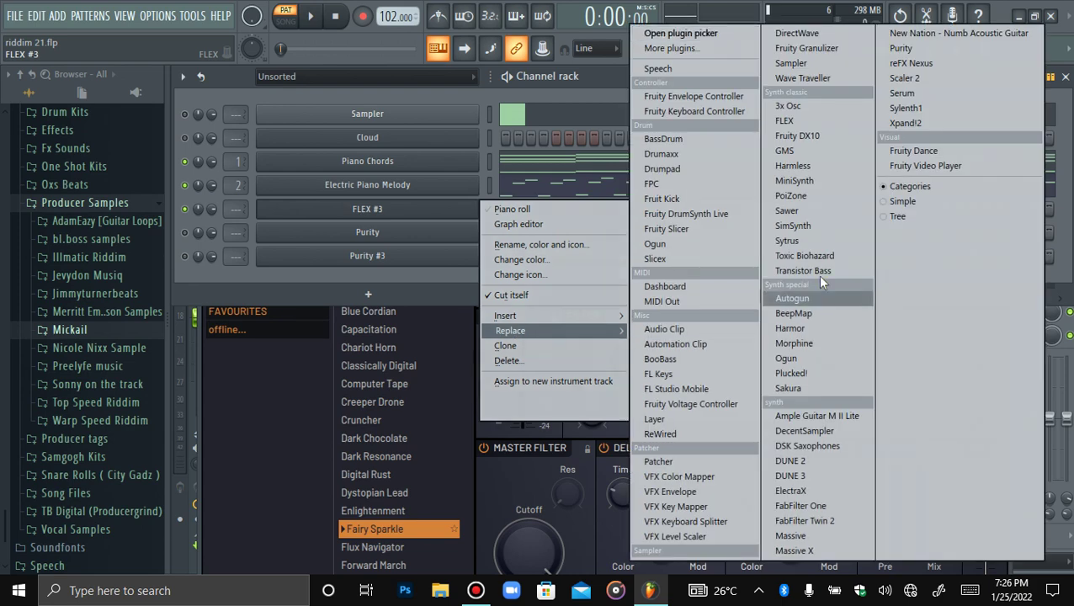
left_click(808, 168)
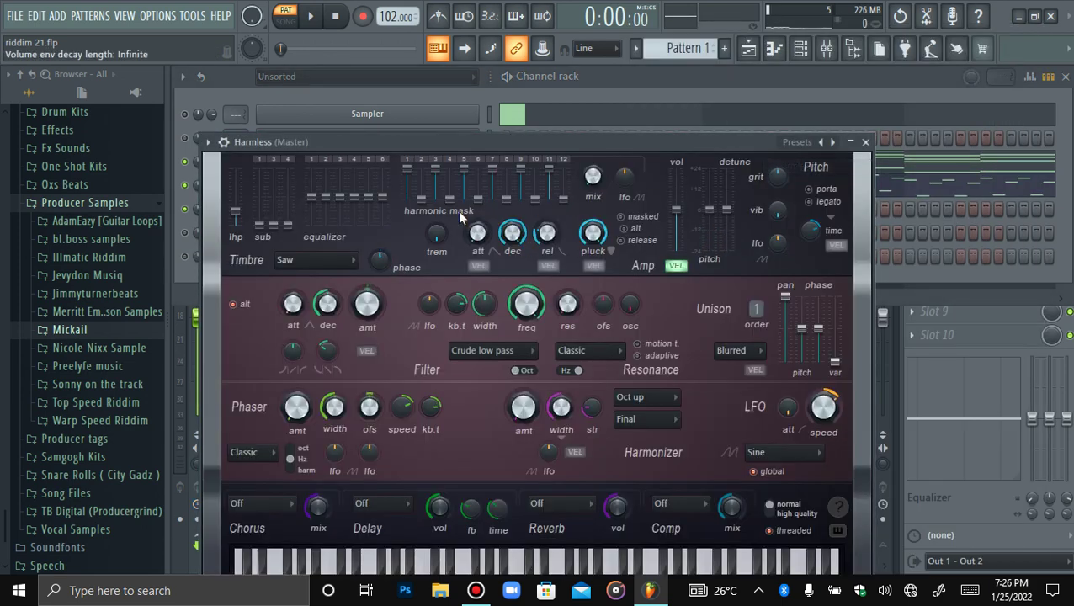
left_click(224, 141)
left_click(275, 177)
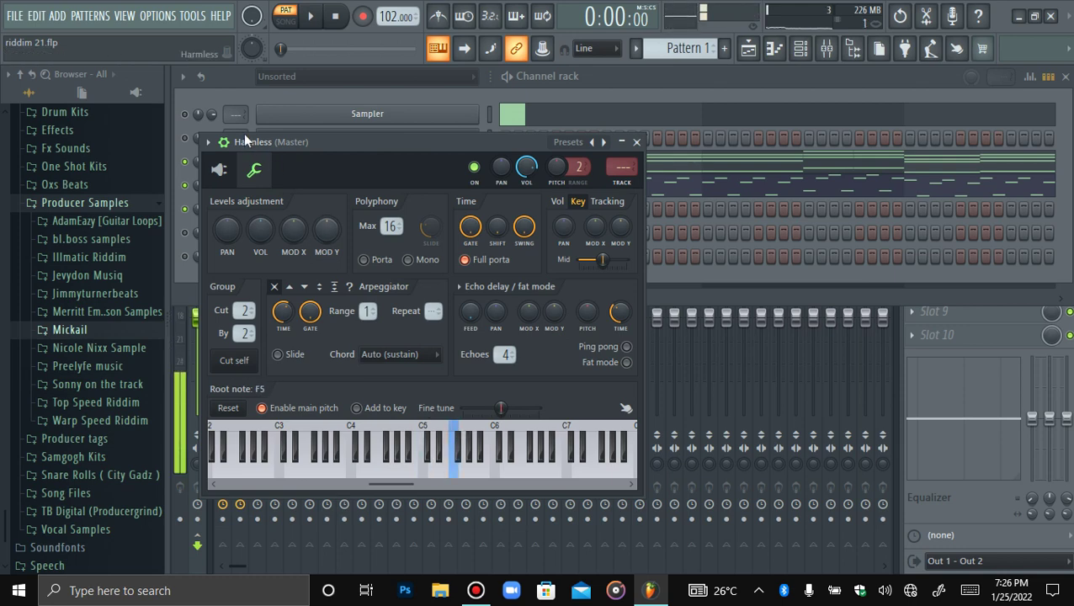
left_click(224, 142)
left_click(224, 142)
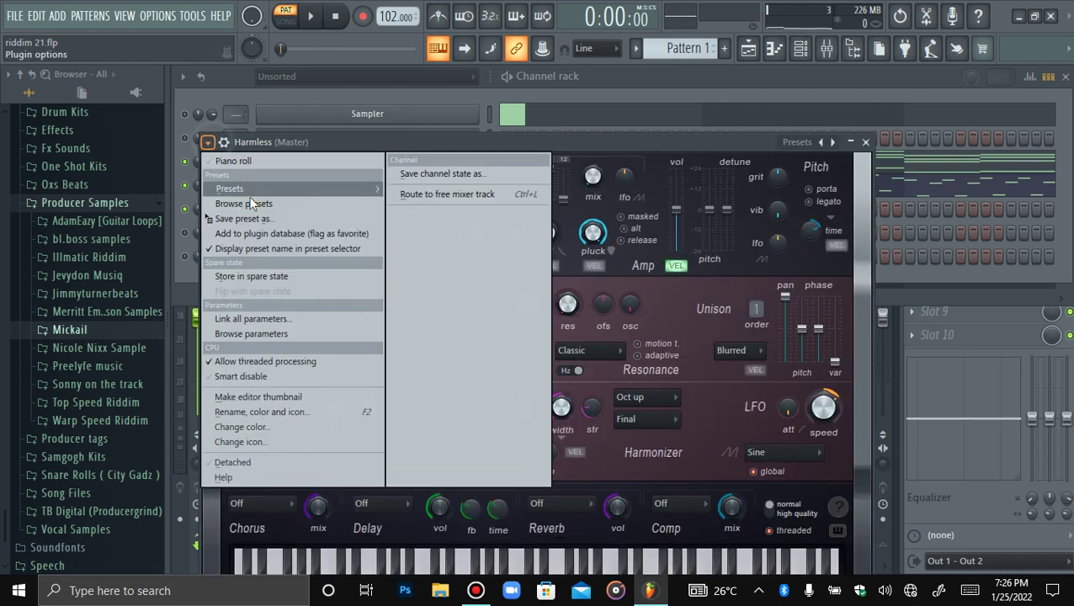
Load the Pluck Classic preset from the Olbaid pluck presets in Harmless and return to the channel rack.
left_click(253, 185)
mouse_move(743, 312)
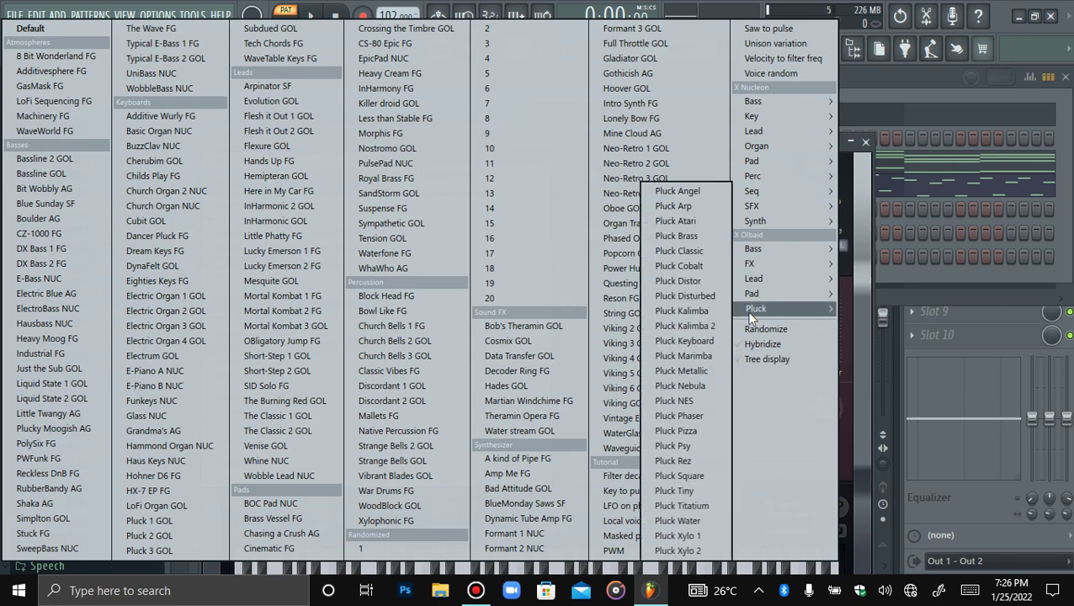
left_click(685, 252)
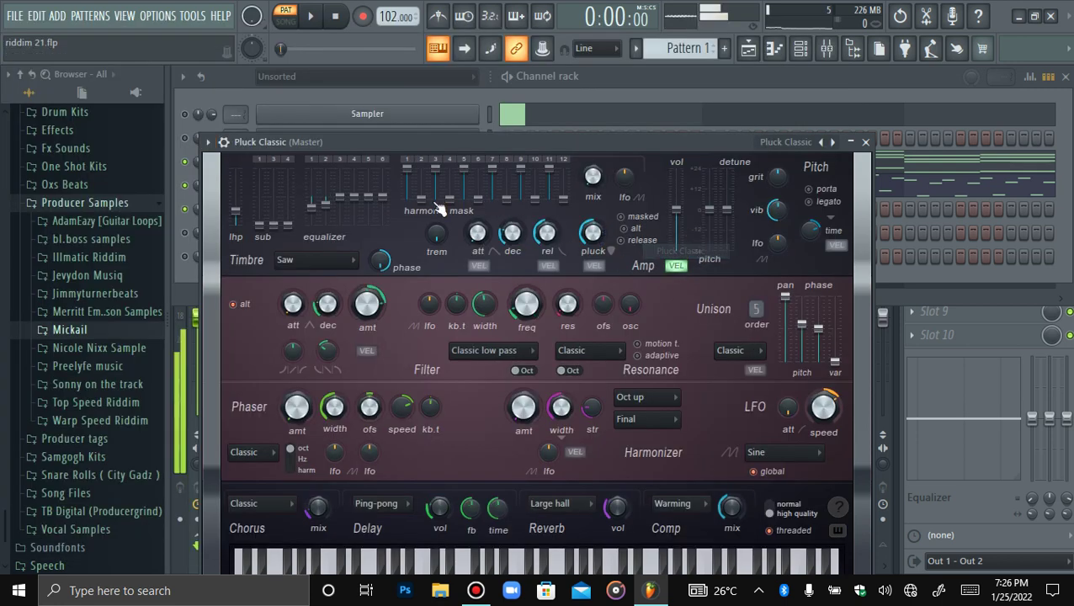
left_click(559, 91)
Route the Pluck Classic channel to mixer track 3 and lower that track's volume fader.
left_click(355, 216)
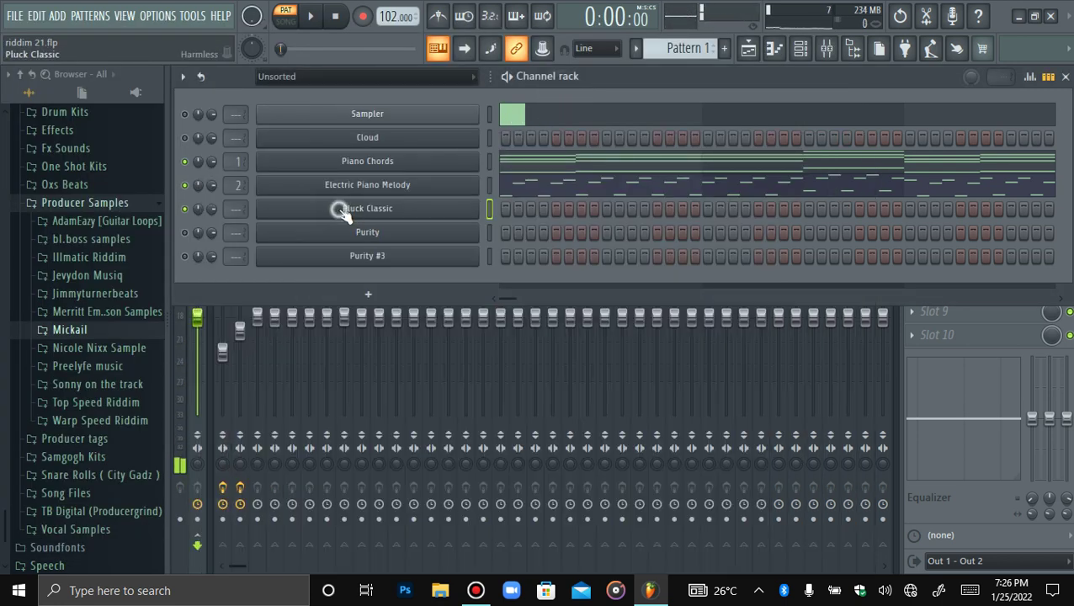
scroll(235, 209, "up", 3)
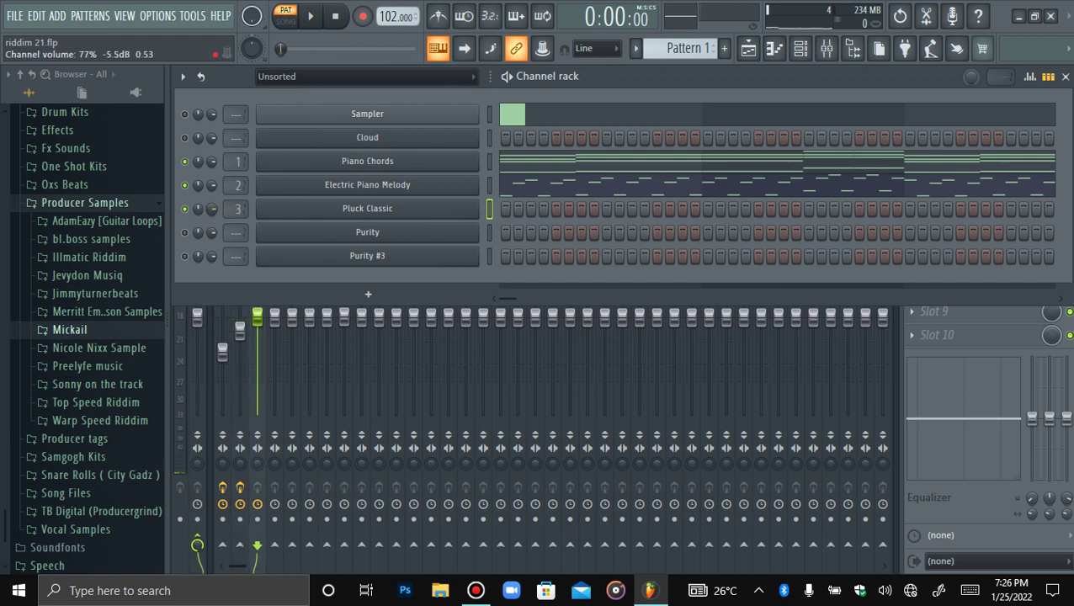
left_click(826, 53)
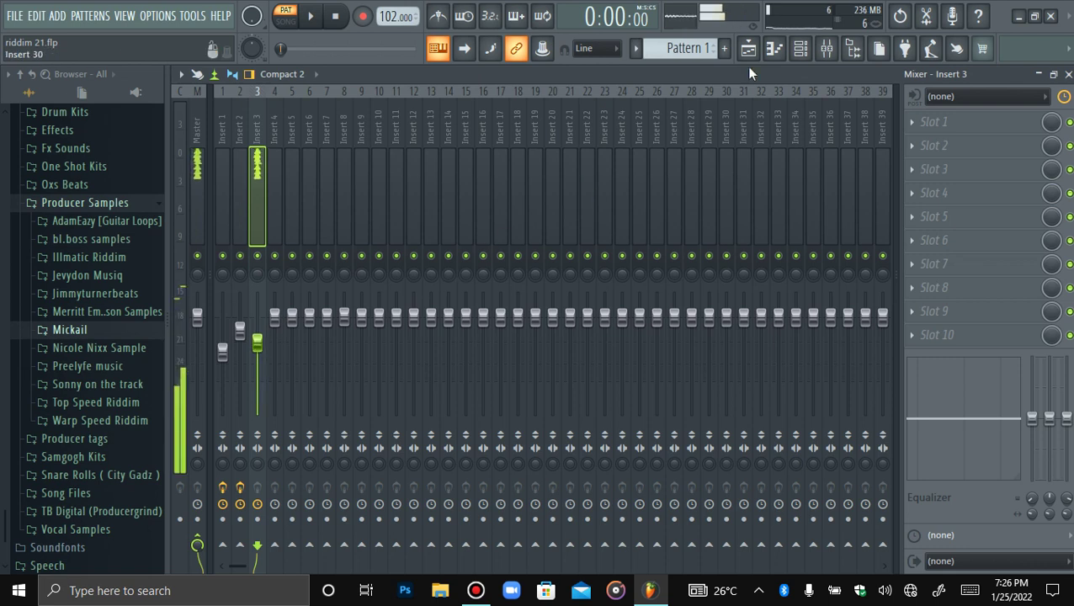
left_click(801, 48)
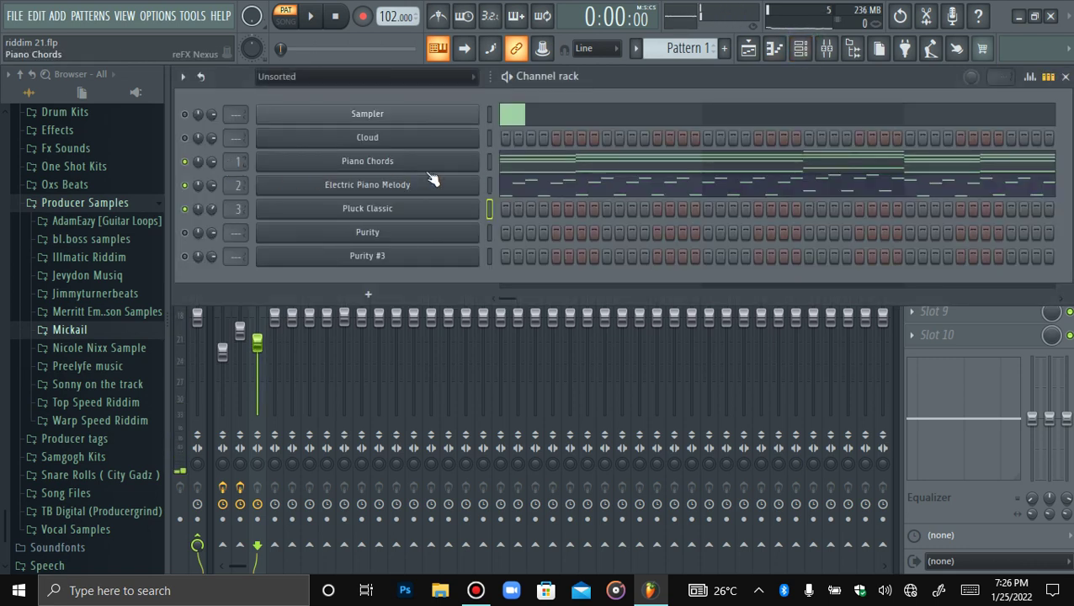
Solo the Electric Piano Melody channel in the channel rack and bring up the mixer.
right_click(187, 185)
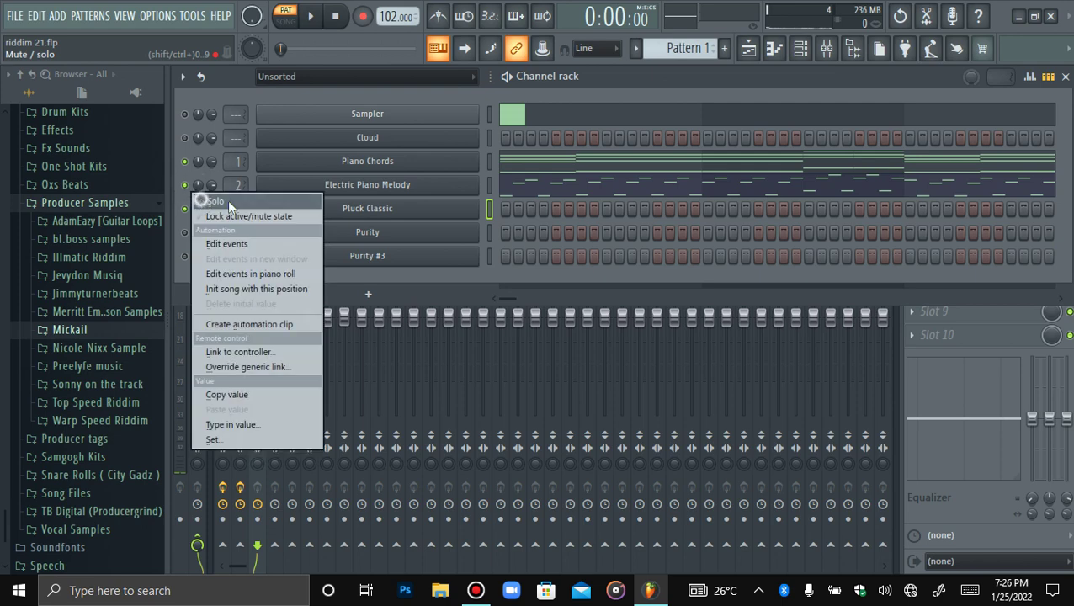
left_click(227, 199)
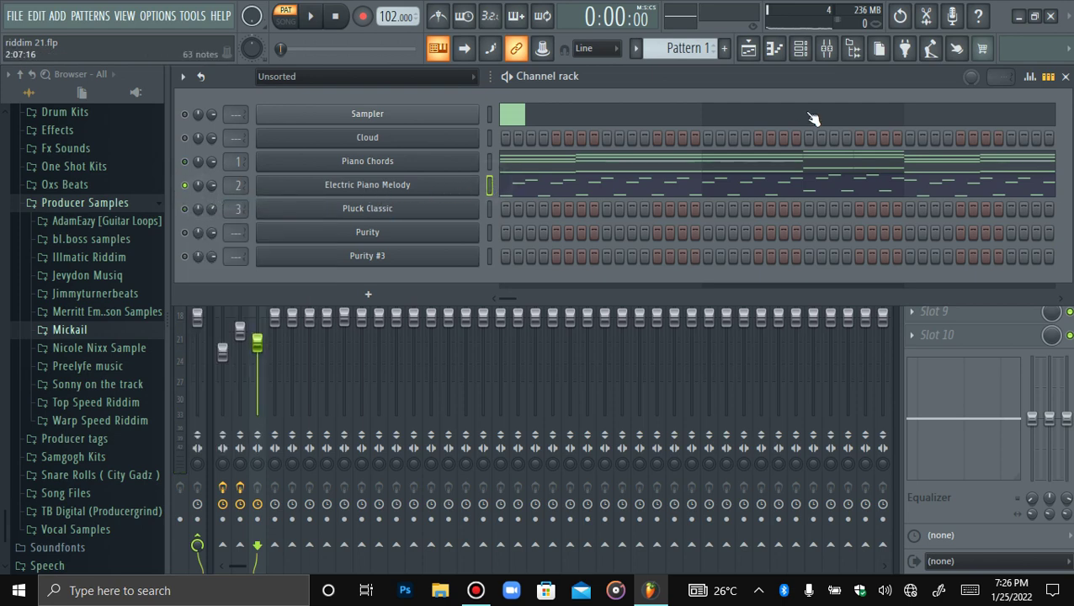
left_click(827, 52)
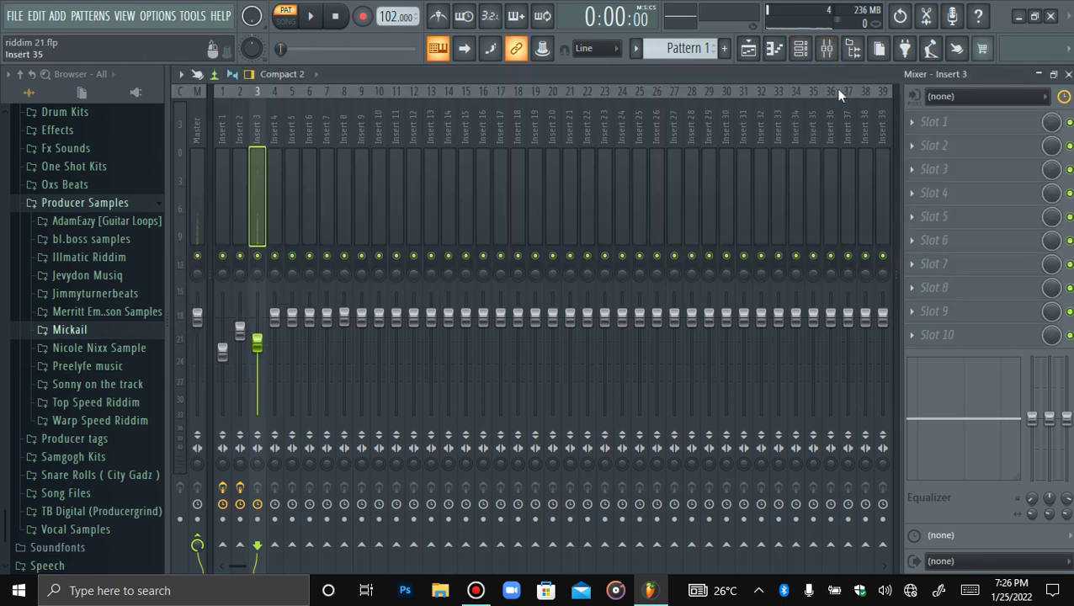
Select the Piano Chords and Electric Piano Melody channels and route them to consecutive mixer tracks starting from Insert 1.
left_click(803, 56)
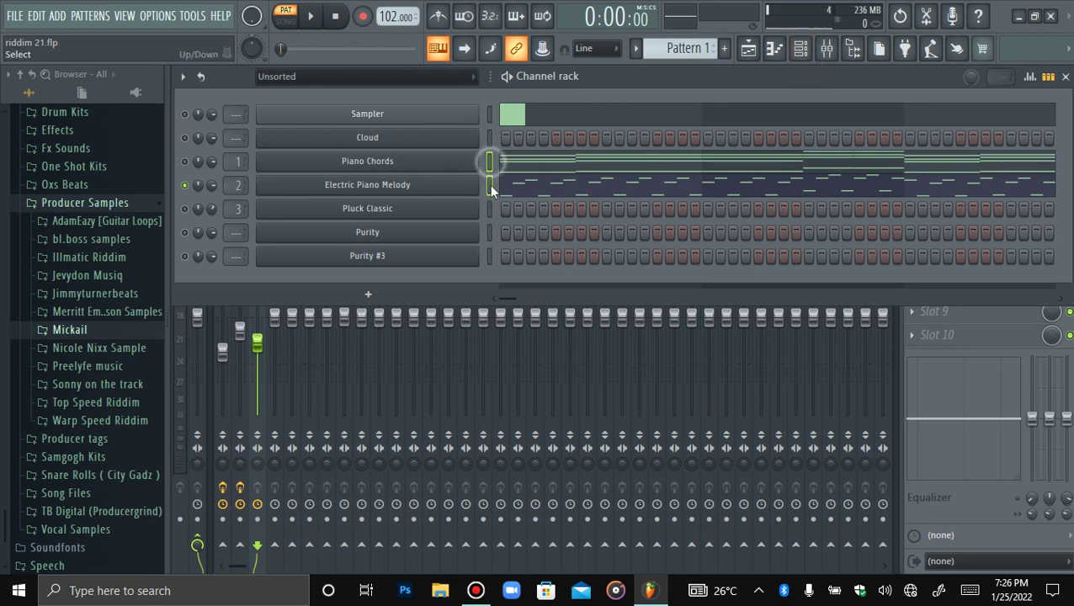
left_click(828, 54)
left_click(235, 187)
right_click(221, 189)
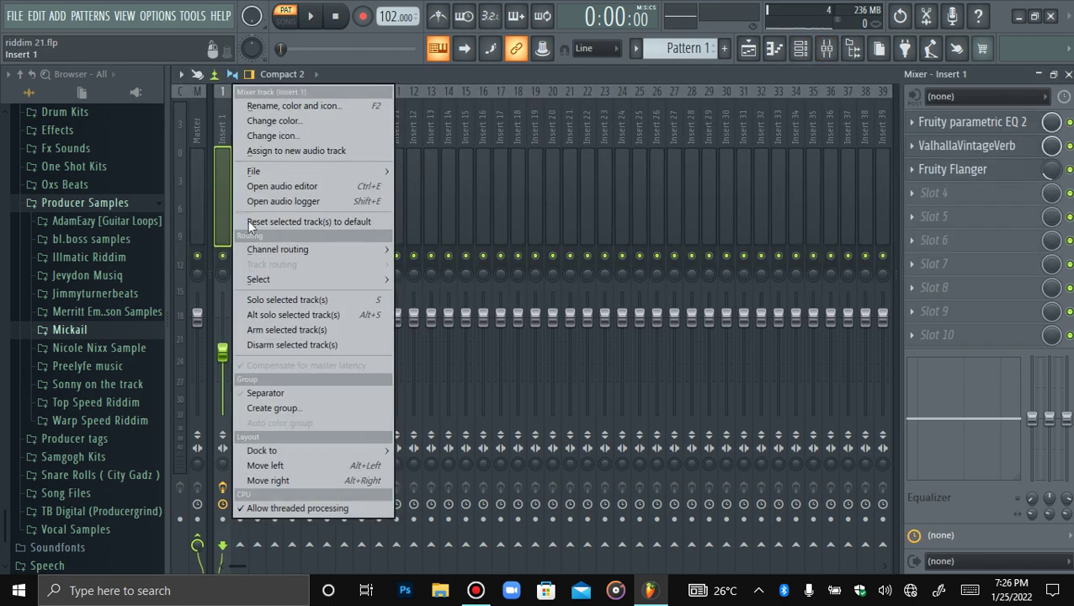
mouse_move(383, 250)
left_click(430, 263)
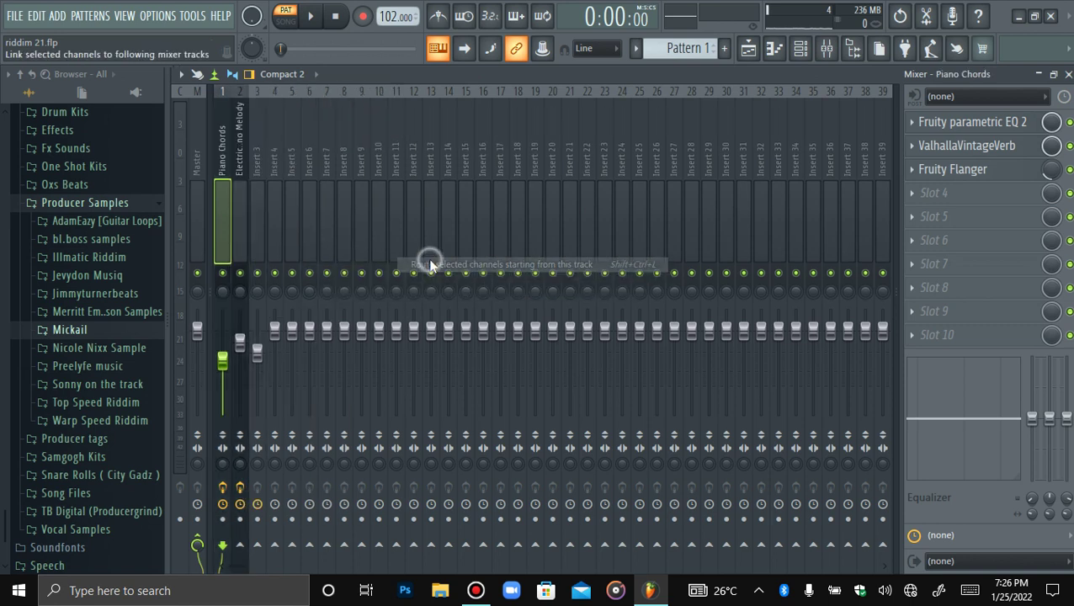
Set the Electric Piano Melody mixer track's stereo separation to 41% separated, and play the track in solo.
left_click(240, 221)
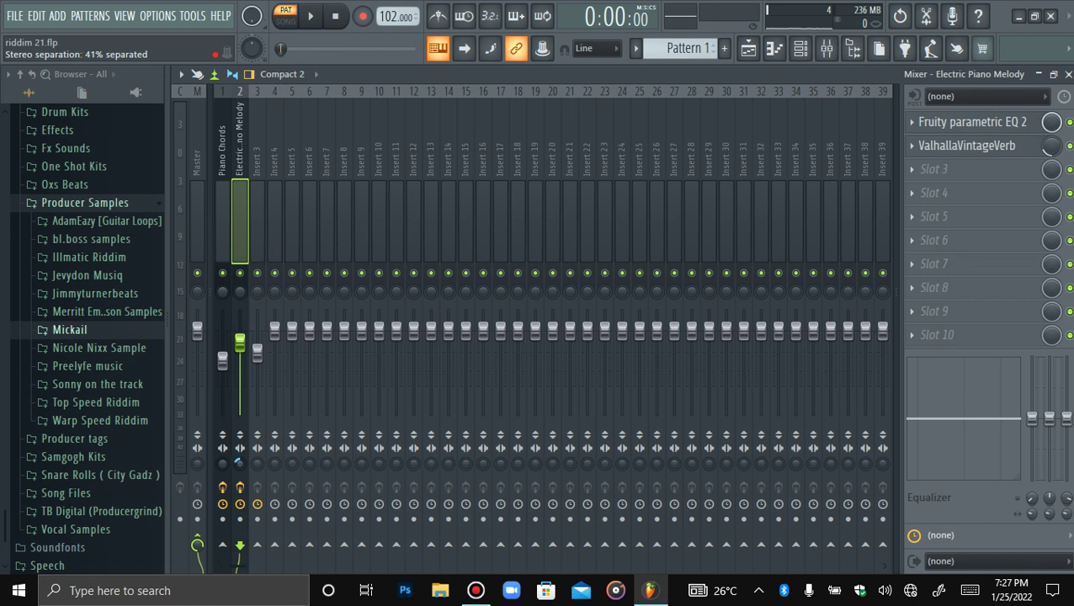
right_click(238, 273)
key("space")
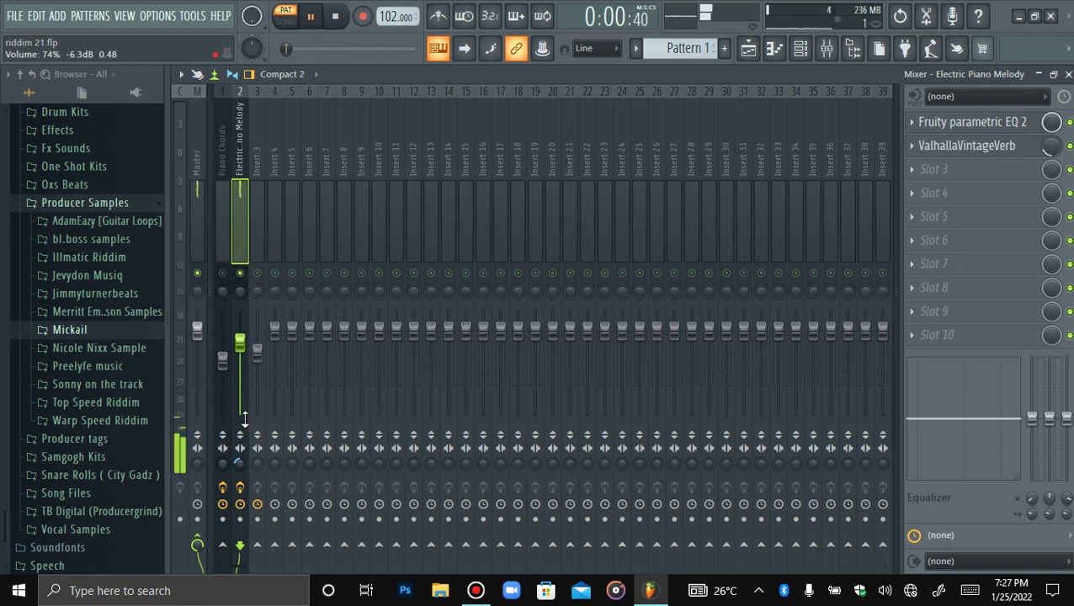
Set the stereo separation of the Electric Piano Melody mixer track to about 38% separated and replay the pattern.
left_click_drag(300, 48, 343, 48)
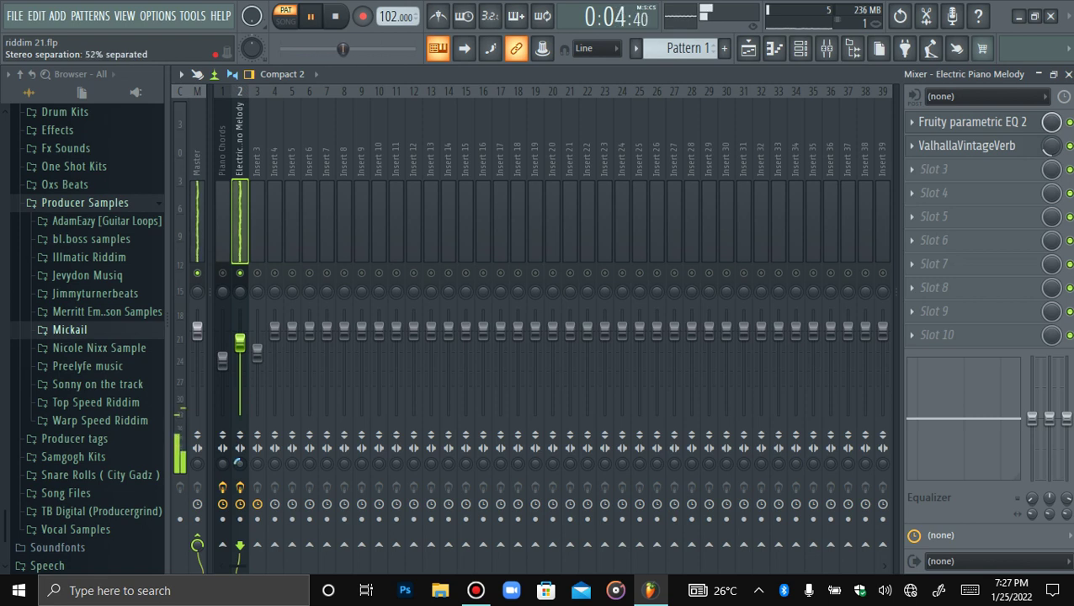
key("space")
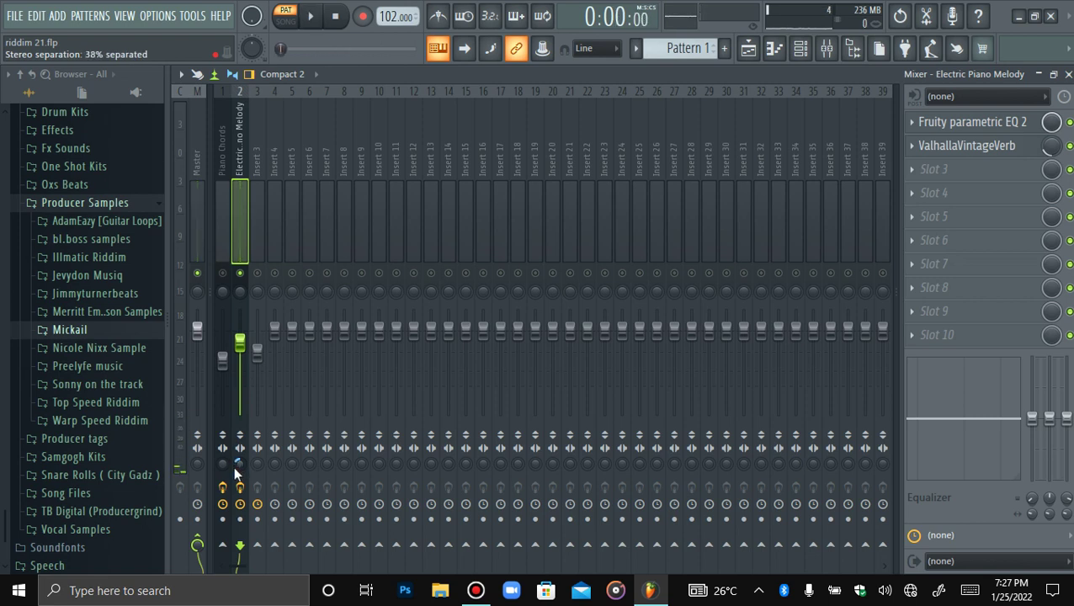
left_click_drag(239, 462, 238, 497)
key("space")
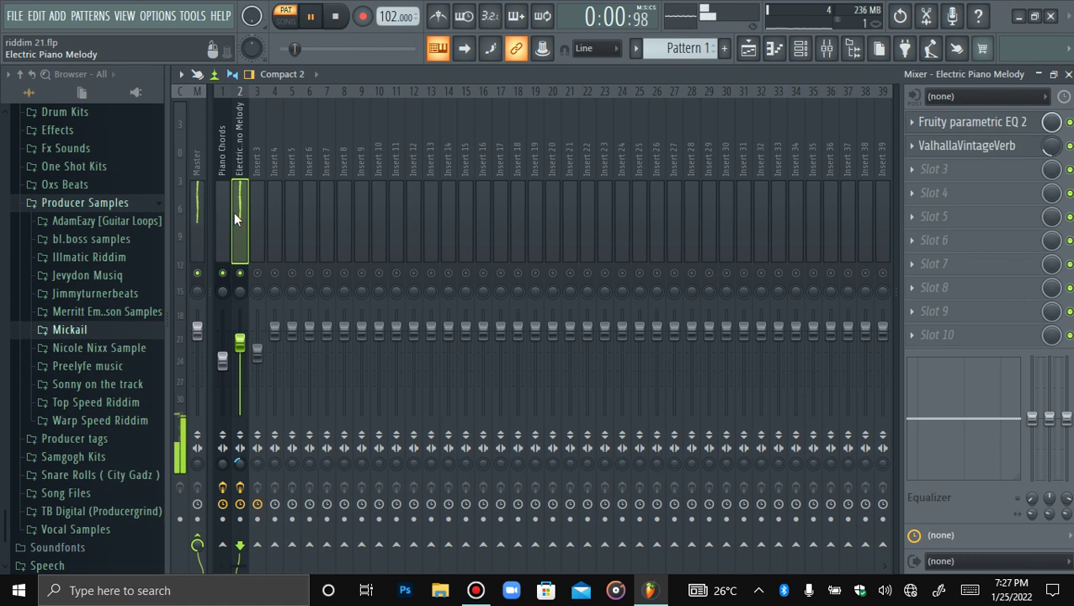
Unmute the Pluck Classic channel in the channel rack and stop playback.
left_click(800, 52)
left_click(802, 53)
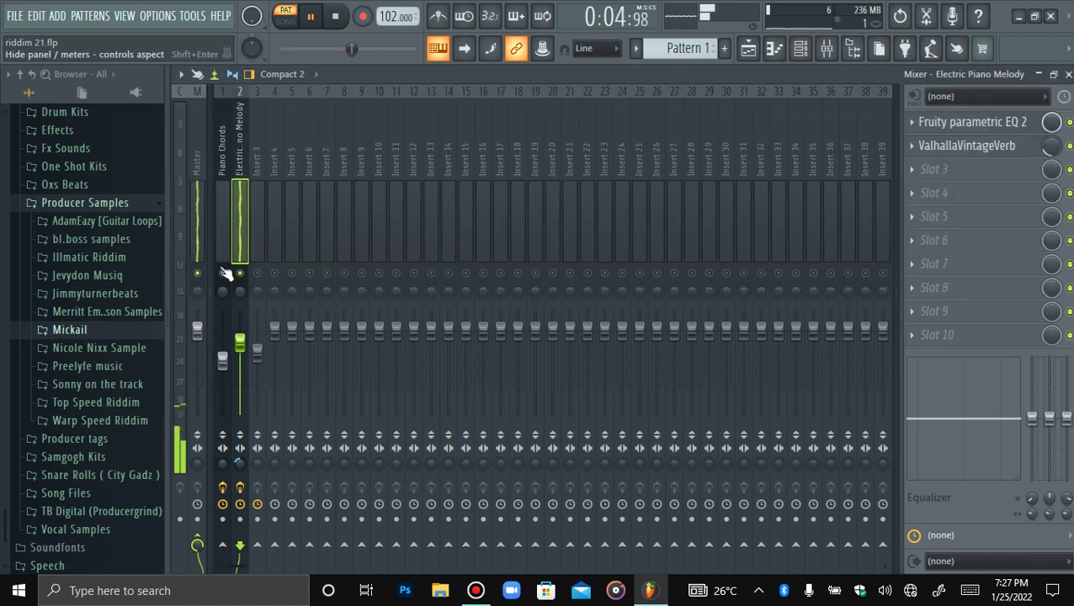
left_click(811, 51)
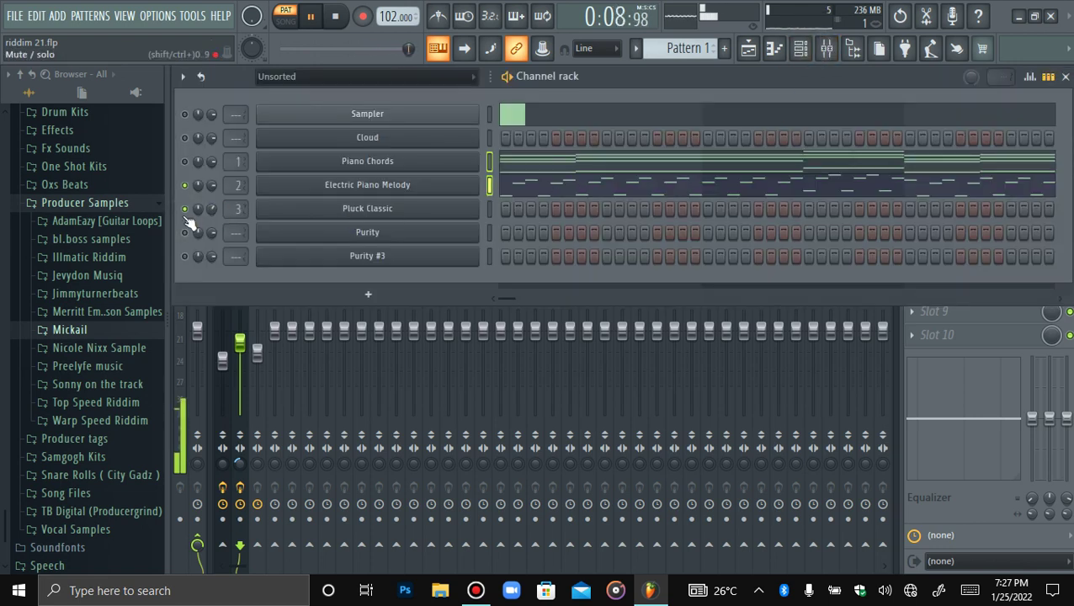
key("space")
Open the piano roll of Pluck Classic and play the pattern to listen to it.
right_click(469, 215)
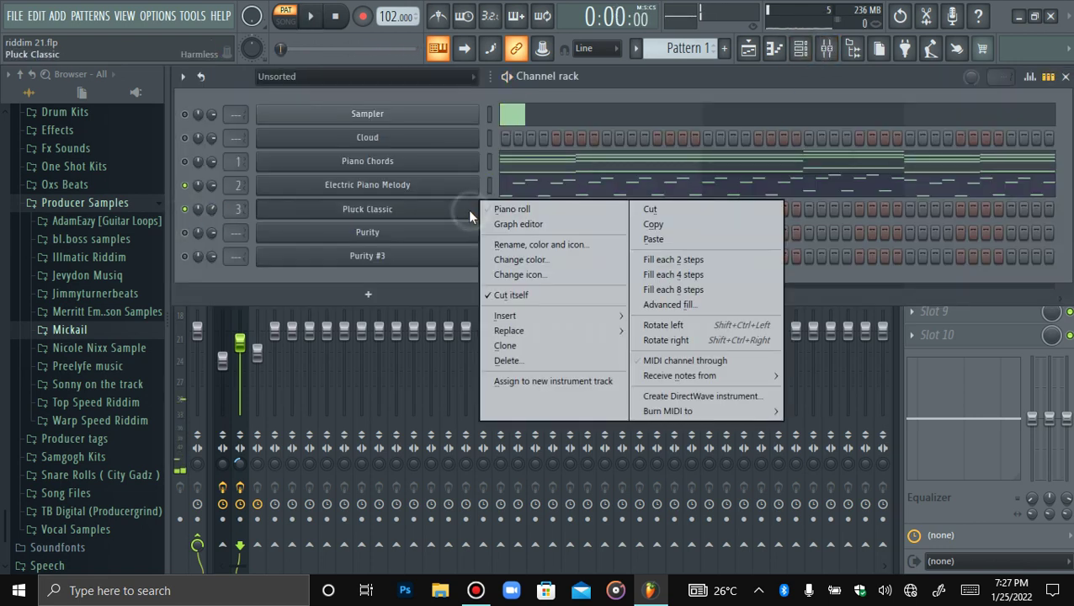
left_click(500, 209)
key("space")
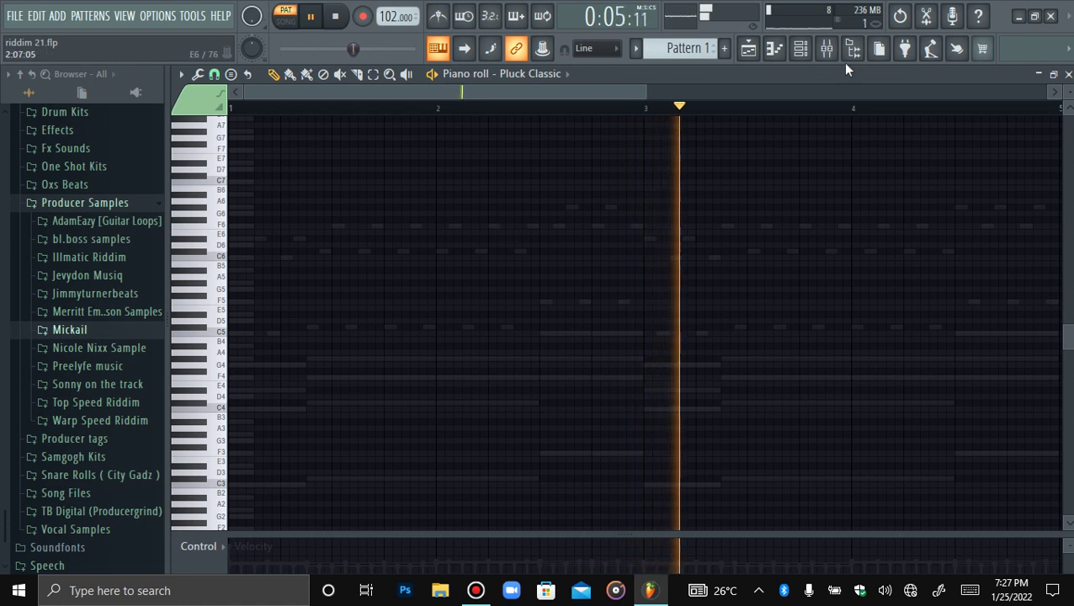
key("space")
Try F4 as the root note of Pluck Classic and play the pattern to audition the pitch.
left_click(800, 47)
left_click(402, 210)
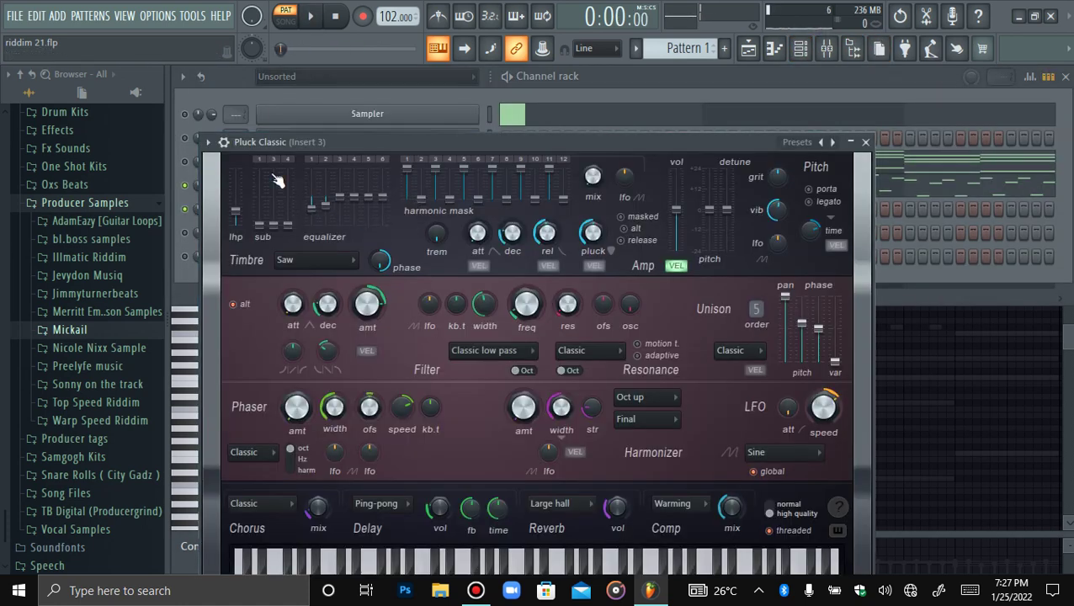
left_click(224, 142)
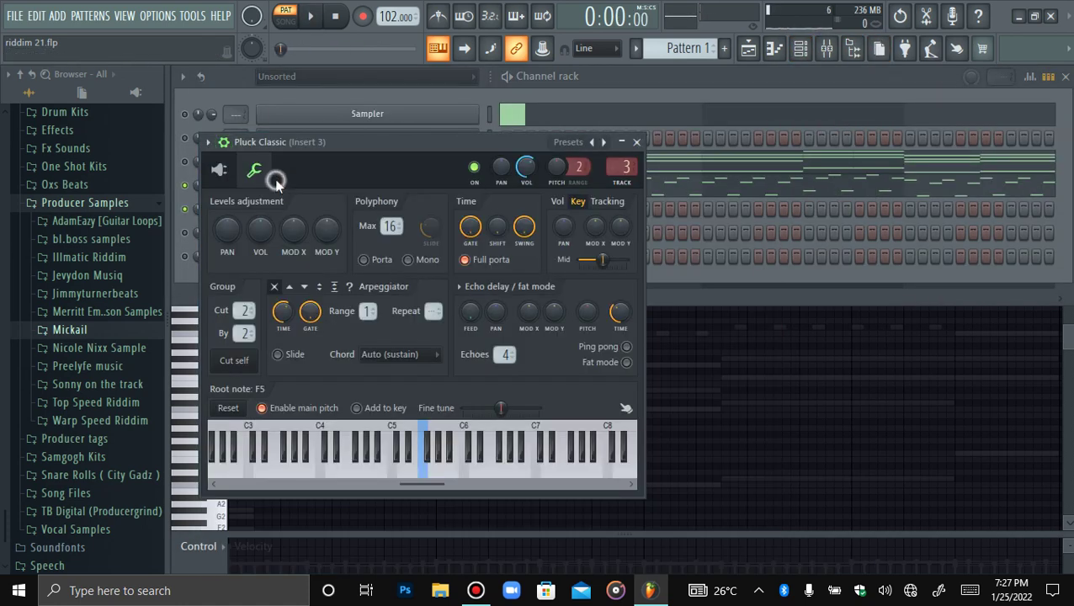
right_click(356, 455)
key("space")
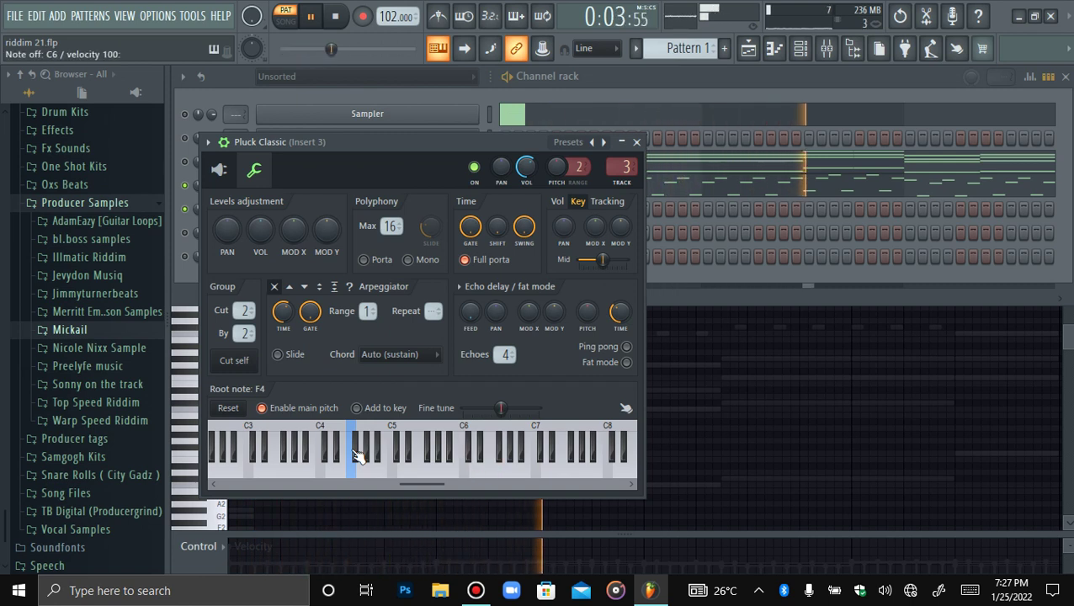
key("space")
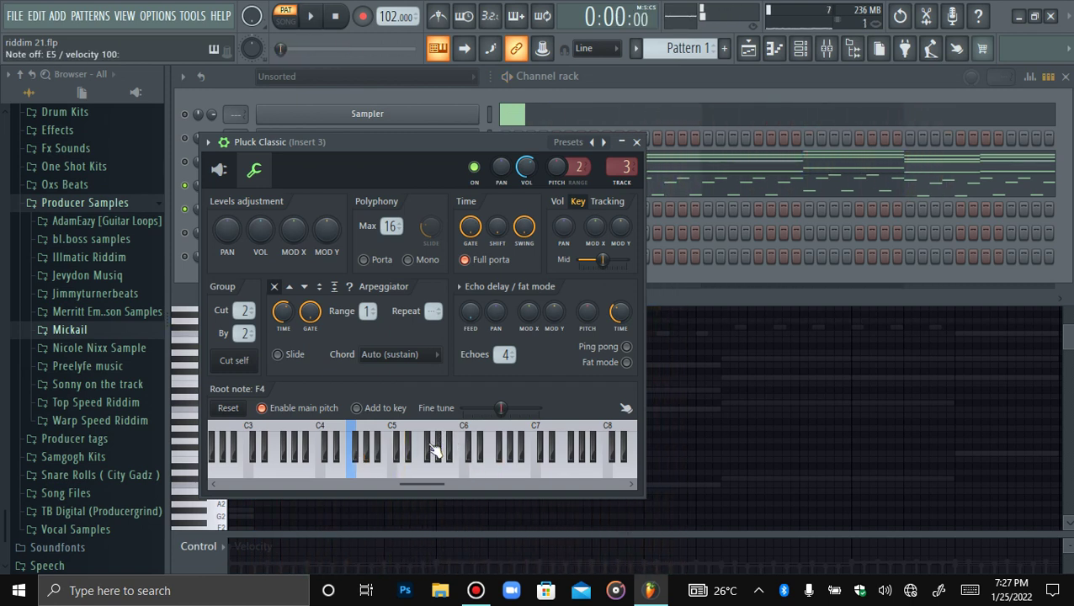
Switch the delay effect of the Pluck Classic synth to Off and close the instrument window.
left_click(218, 169)
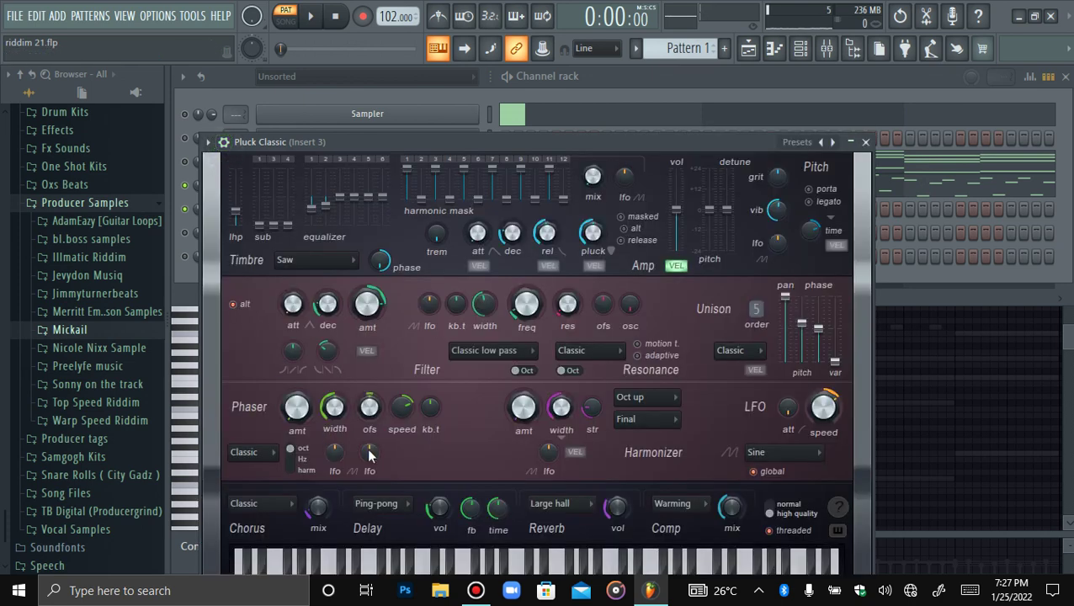
left_click(376, 503)
left_click(376, 498)
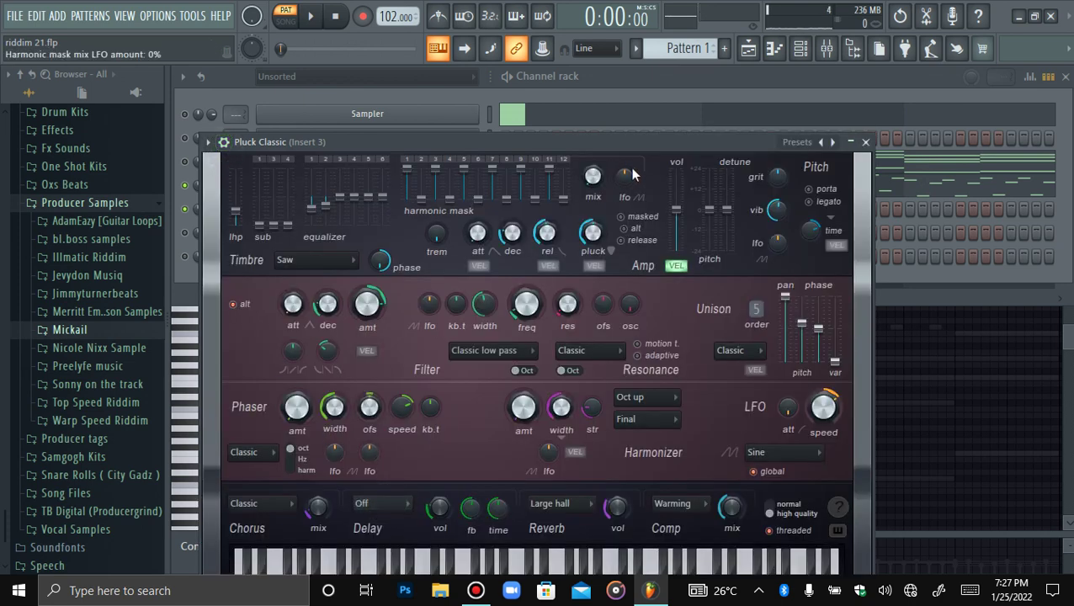
left_click(591, 101)
left_click(384, 208)
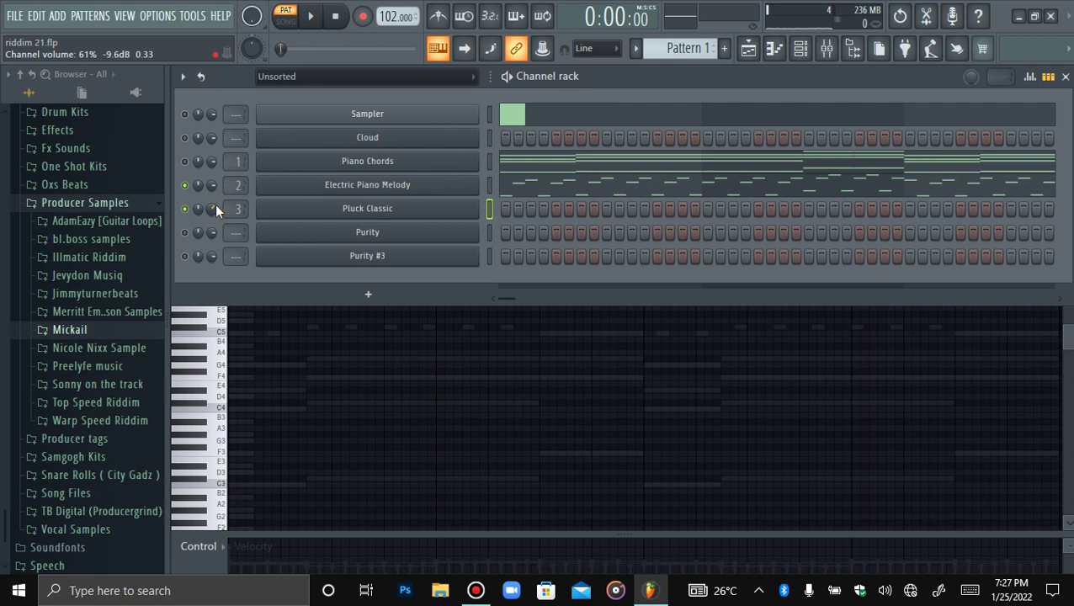
Browse the factory presets of the Pluck Classic synth and close the instrument window.
left_click(340, 216)
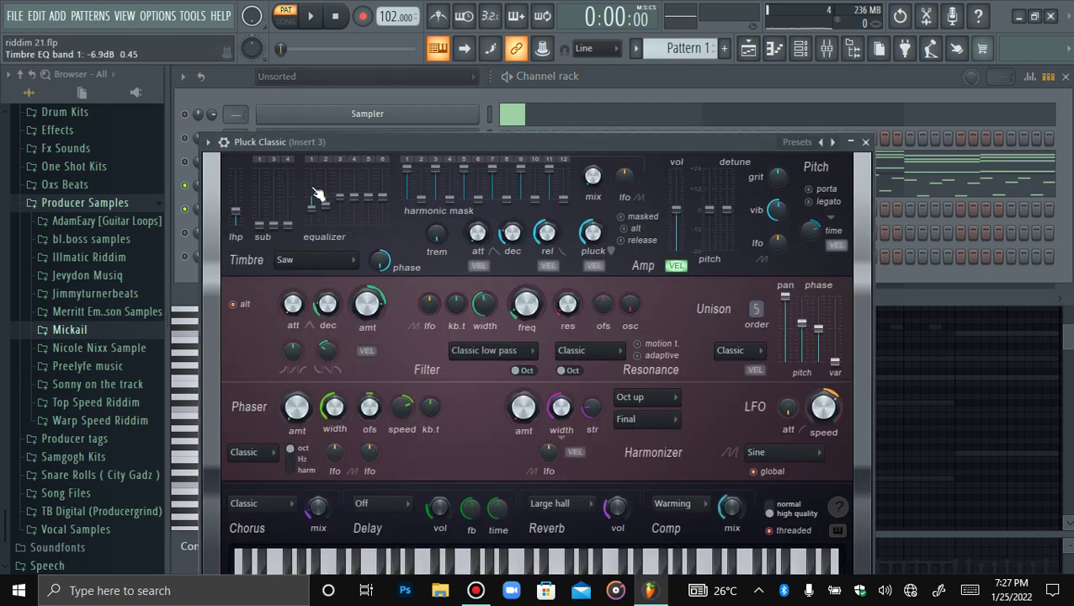
left_click(205, 144)
mouse_move(226, 186)
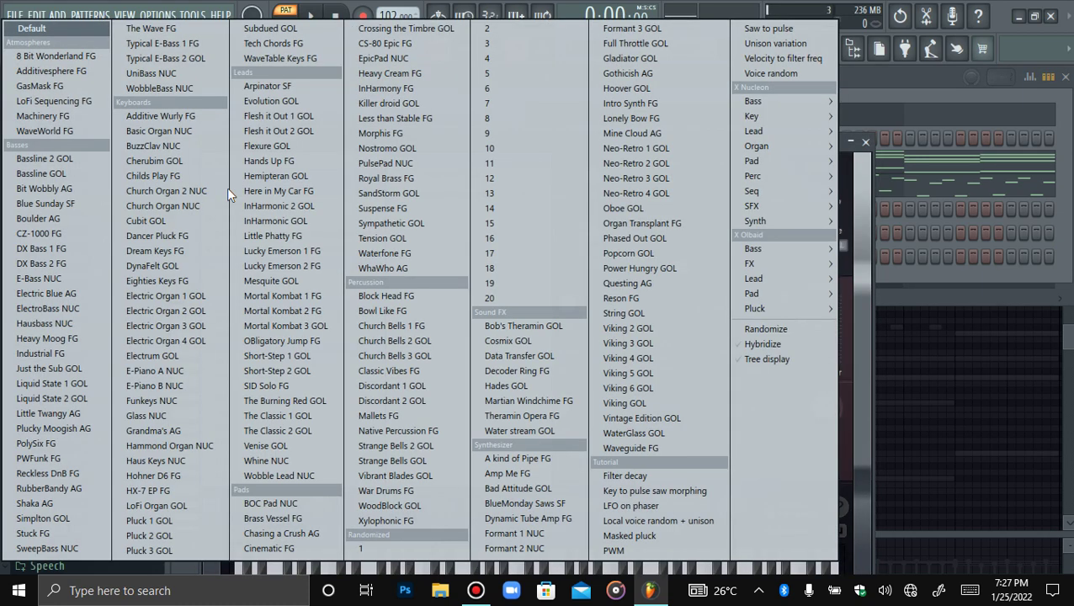
left_click(265, 220)
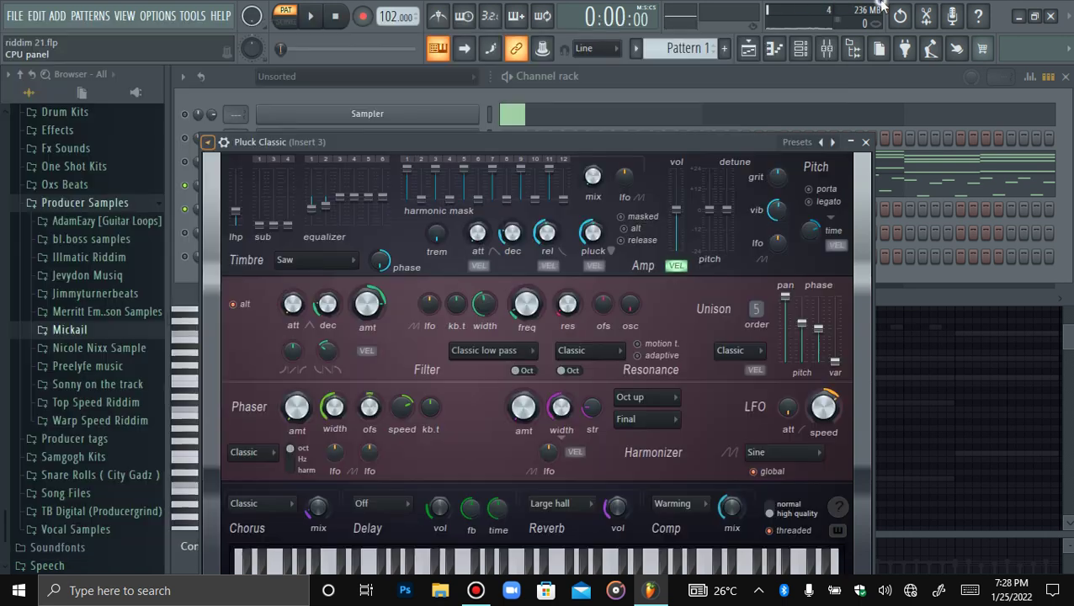
left_click(184, 272)
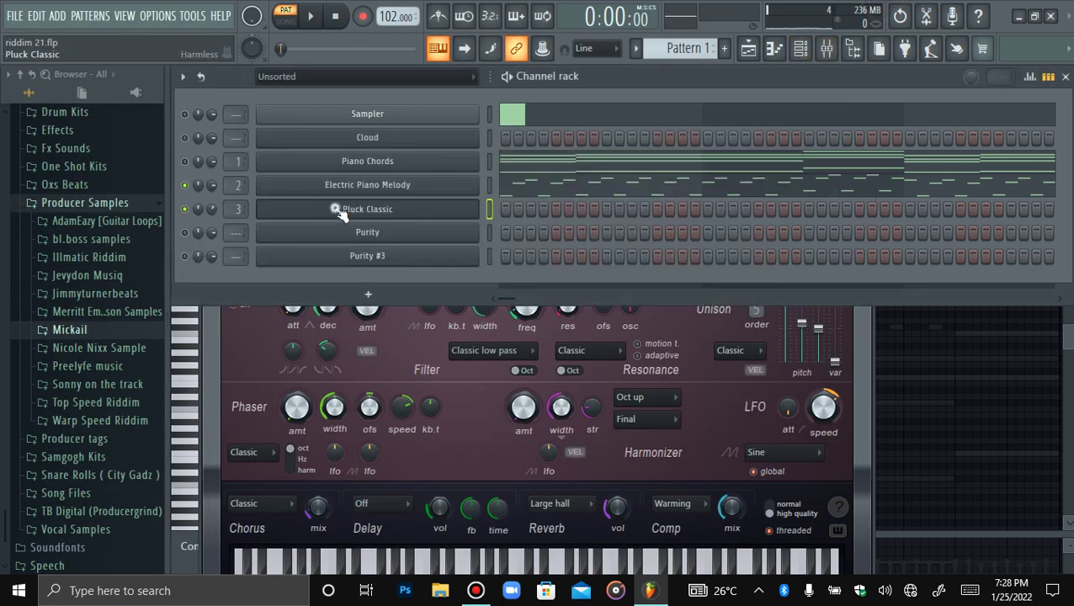
left_click(337, 209)
Copy the notes of Electric Piano Melody, paste them into the Pluck Classic channel and play the pattern.
left_click(773, 48)
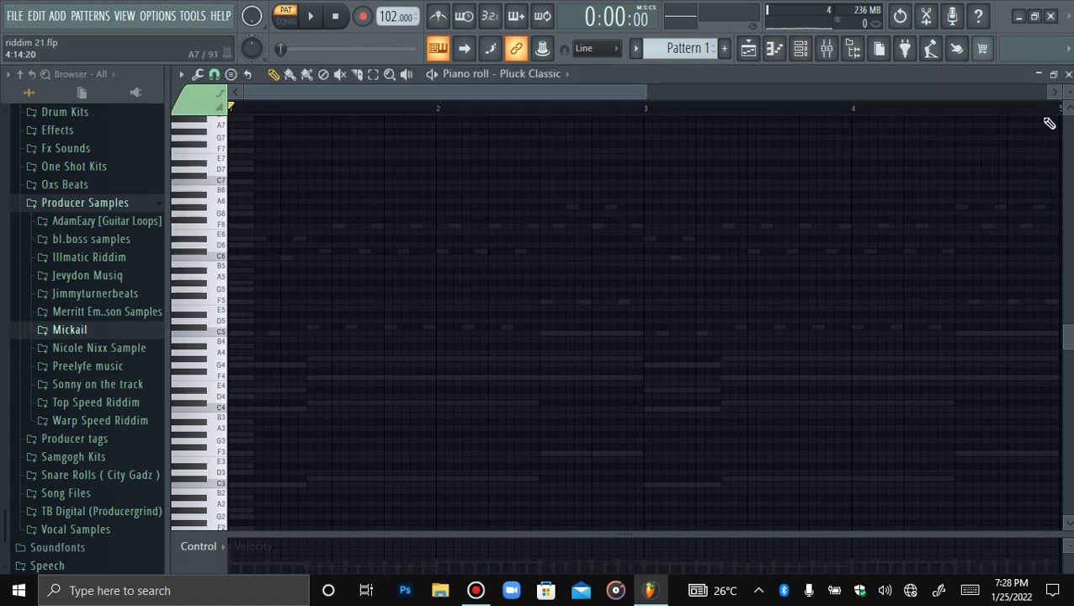
scroll(194, 497, "up", 1)
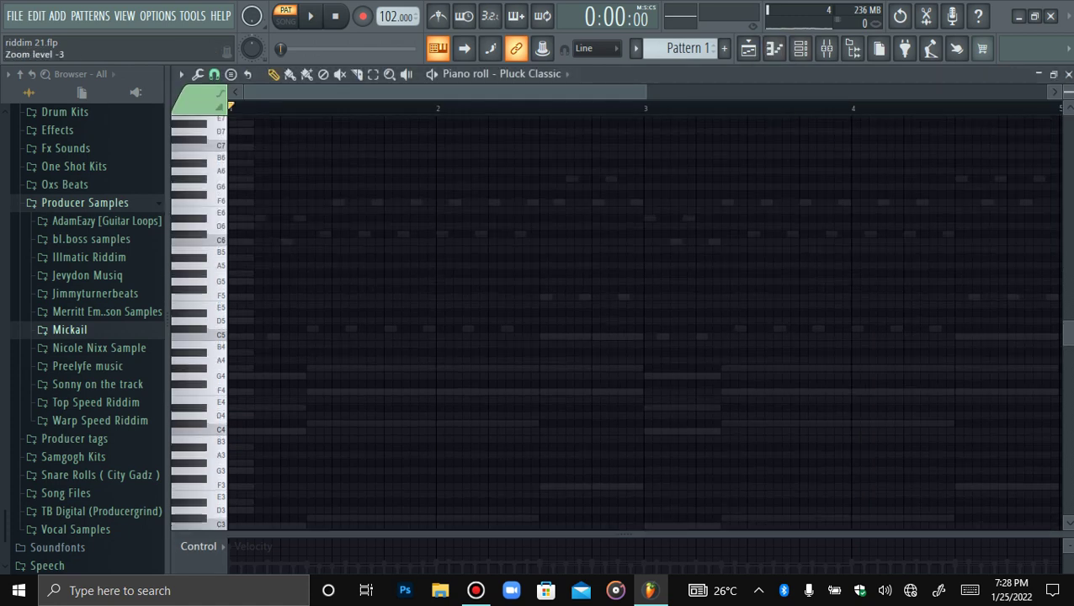
left_click(785, 59)
right_click(447, 212)
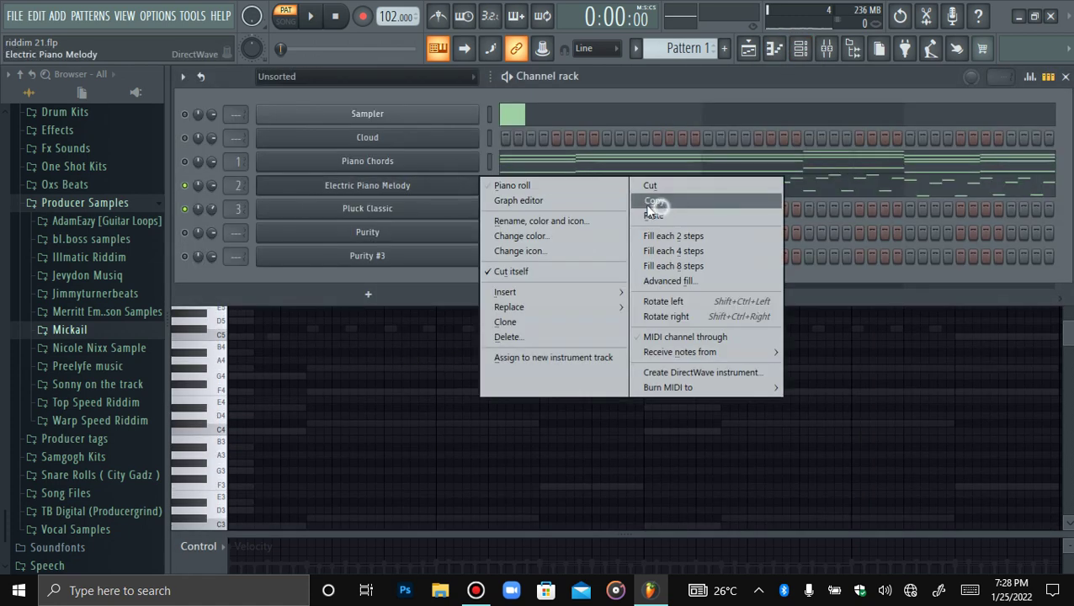
right_click(447, 217)
left_click(643, 238)
key("space")
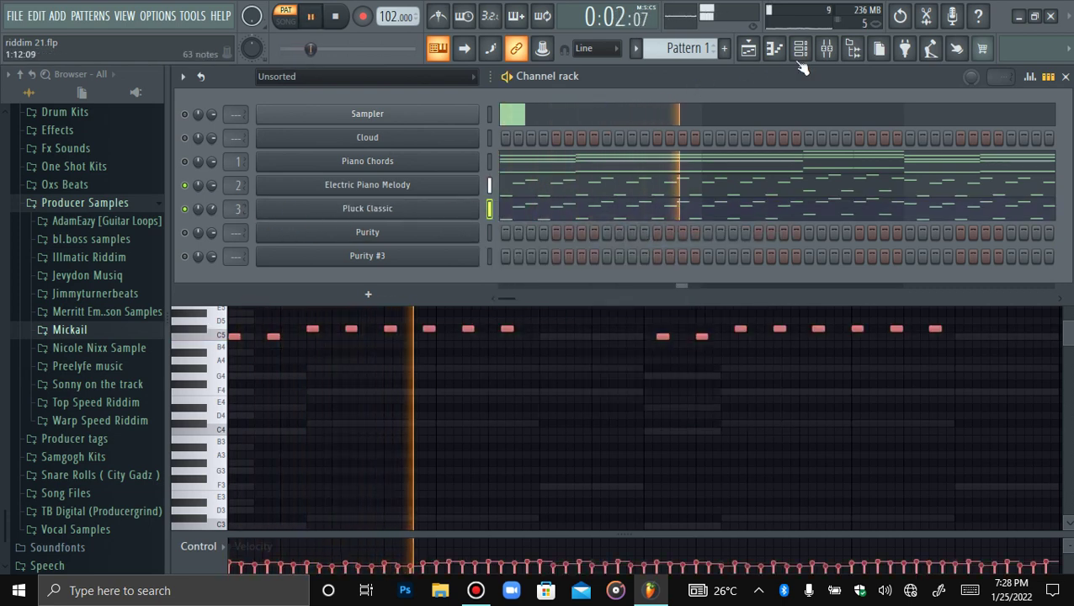
Load the HalfTime effect into slot 2 of mixer track Insert 3.
left_click(826, 48)
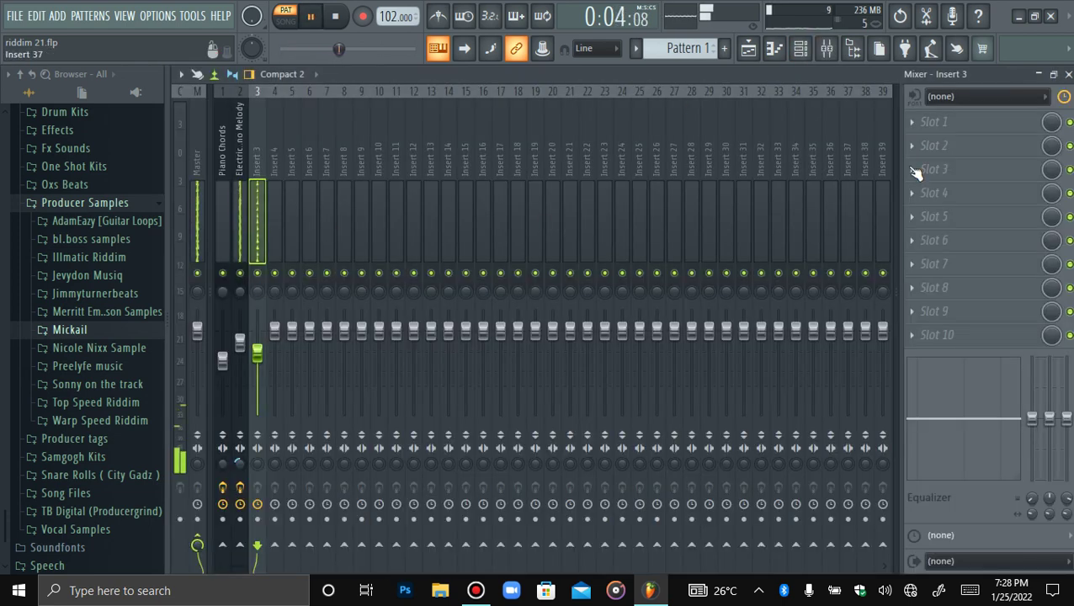
left_click(917, 145)
left_click(417, 171)
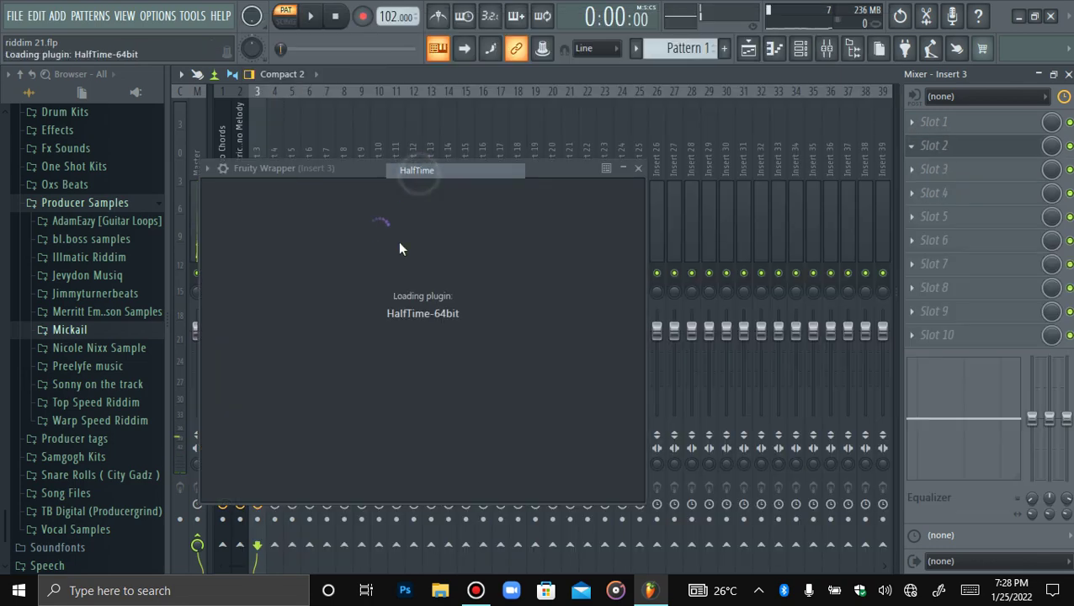
Load ValhallaVintageVerb into slot 3 of mixer track Insert 3 and set its mix level to 34%.
left_click(941, 170)
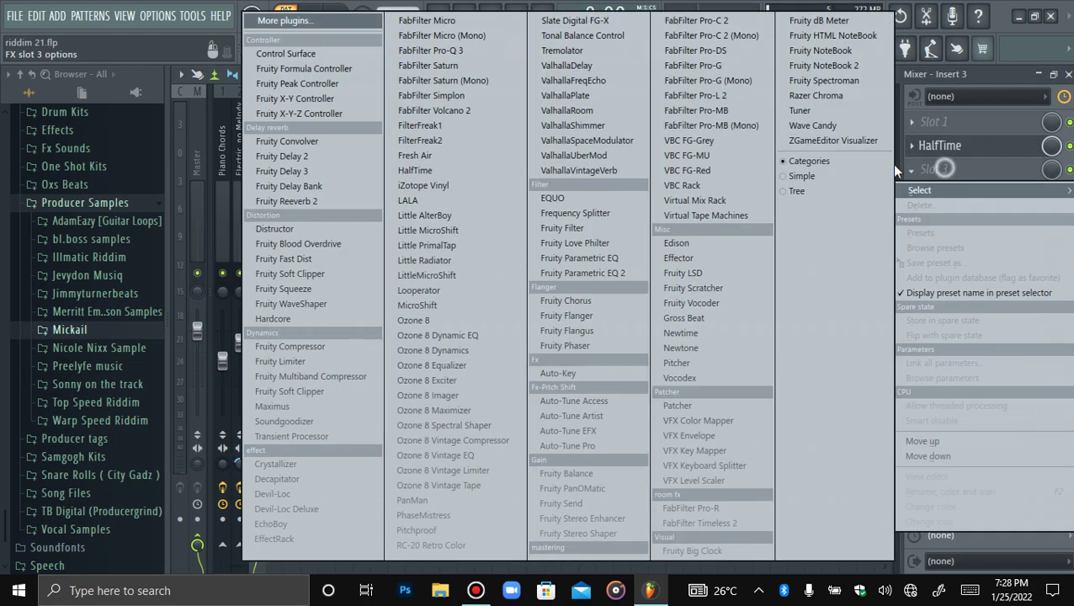
left_click(589, 170)
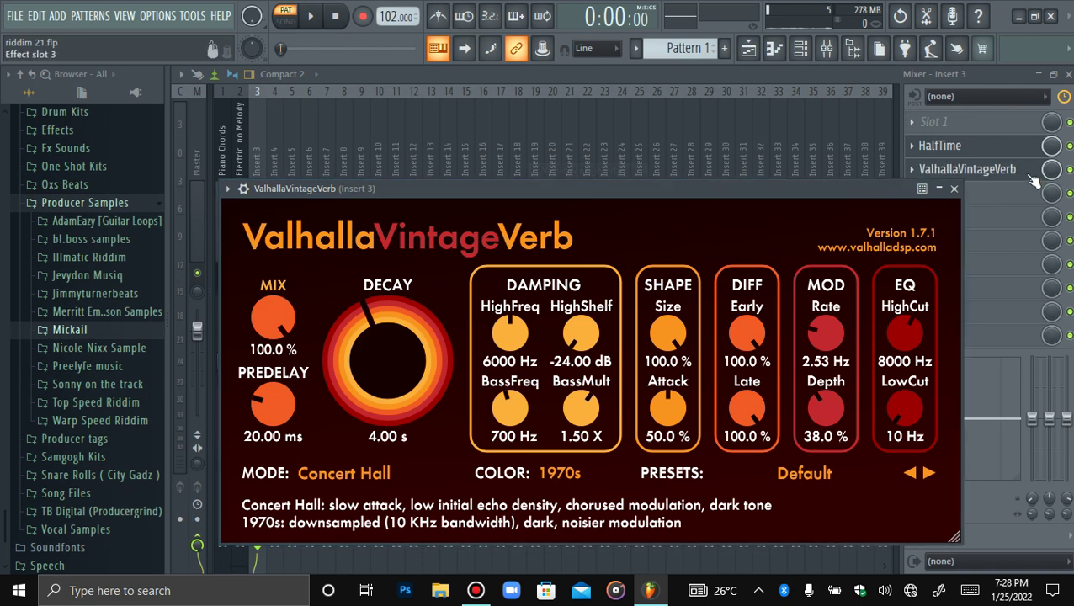
left_click_drag(1049, 171, 1049, 202)
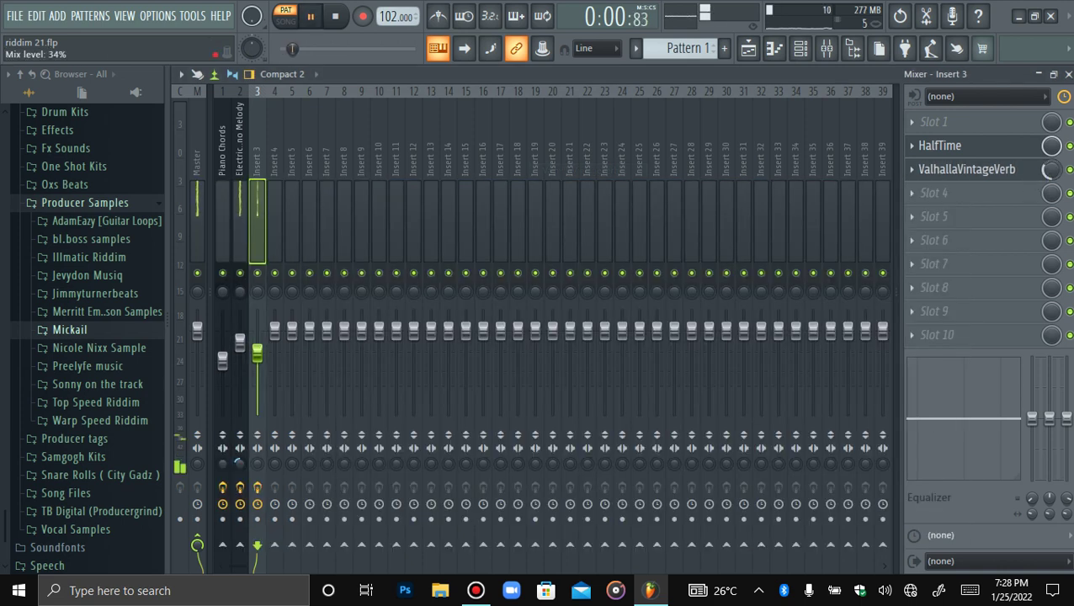
Set the root note of Pluck Classic to F4 and replay the pattern with its instrument window closed.
left_click(802, 49)
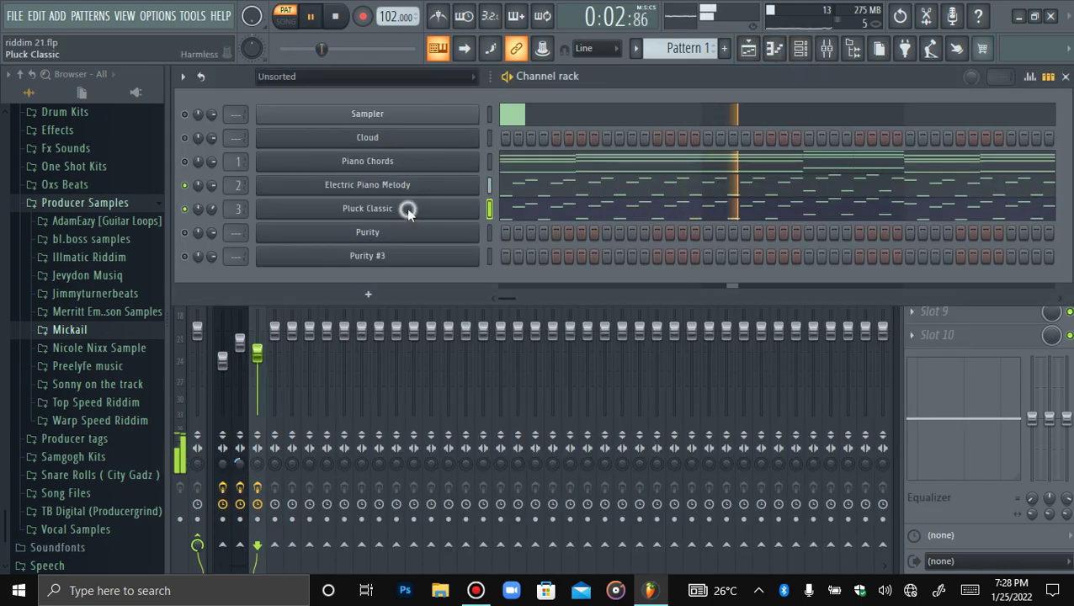
left_click(408, 208)
left_click(255, 171)
key("space")
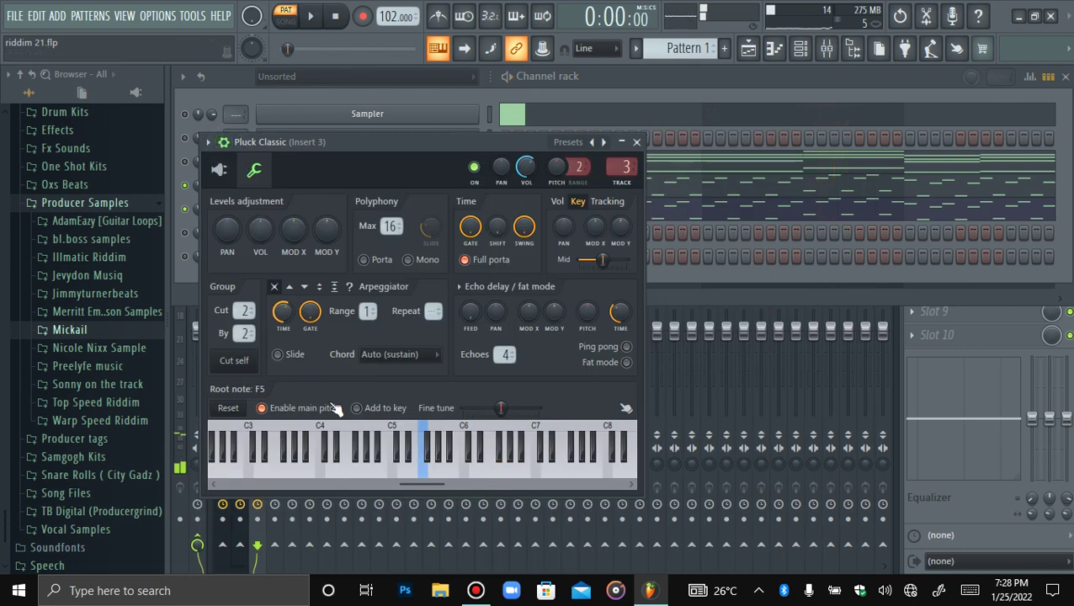
right_click(352, 446)
key("space")
left_click(614, 80)
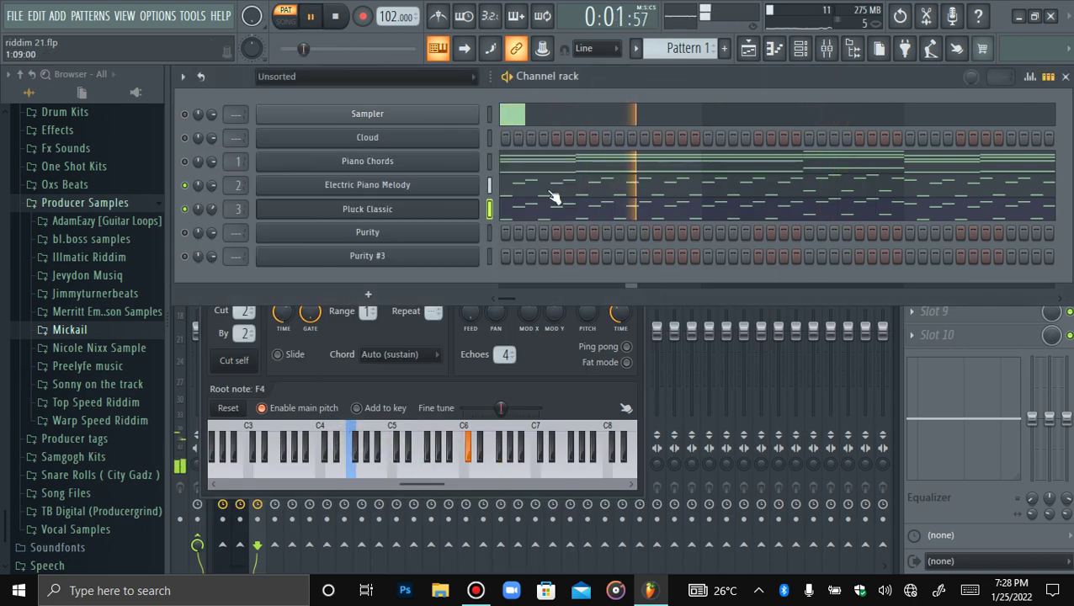
right_click(372, 210)
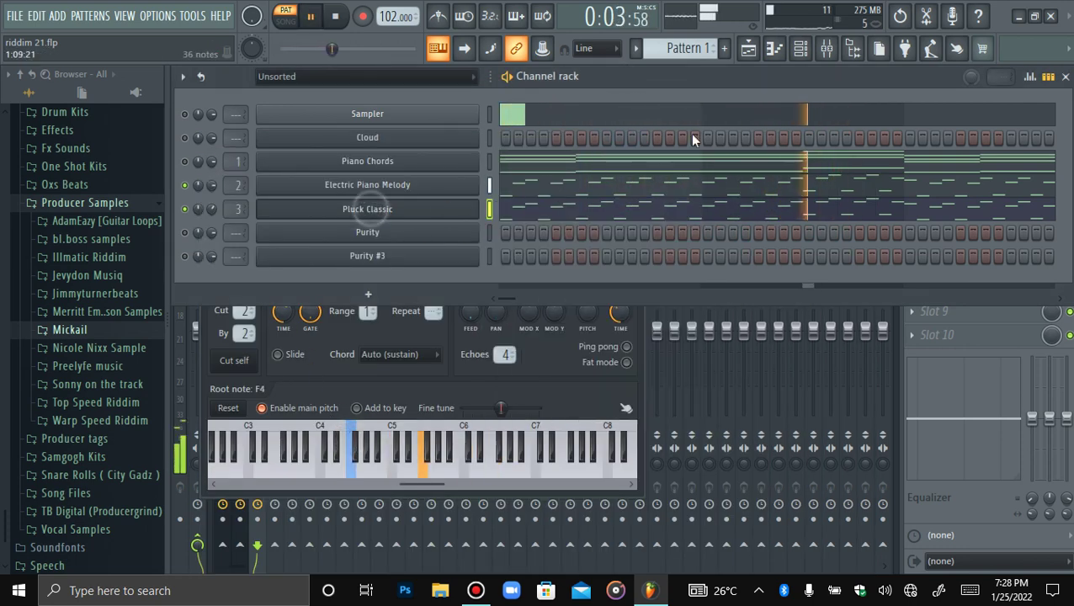
Delete the HalfTime effect from slot 2 of mixer track Insert 3 and confirm the removal.
left_click(827, 48)
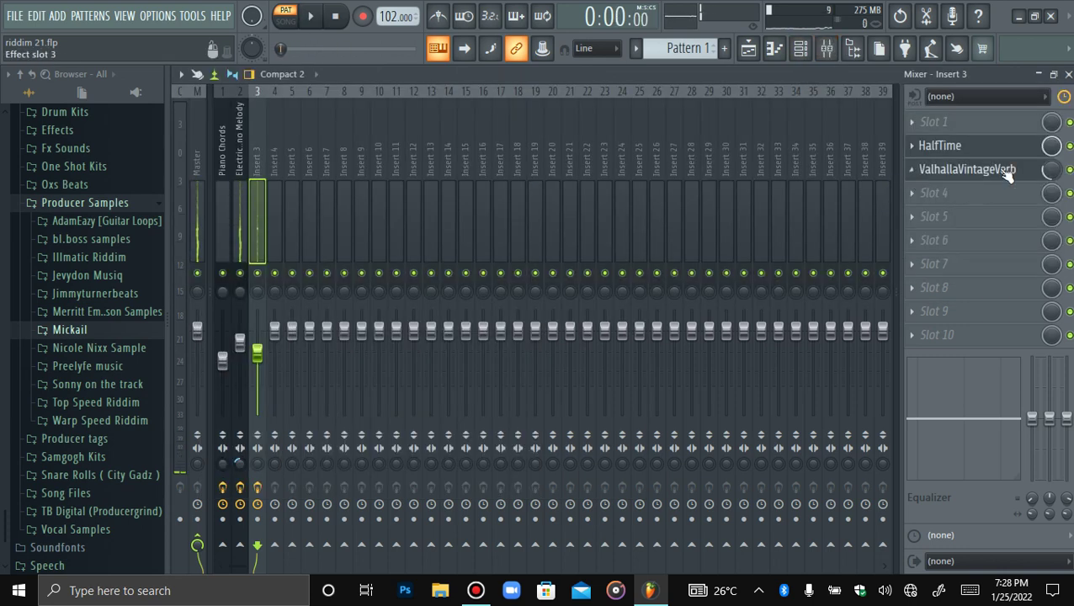
left_click(911, 145)
left_click(935, 181)
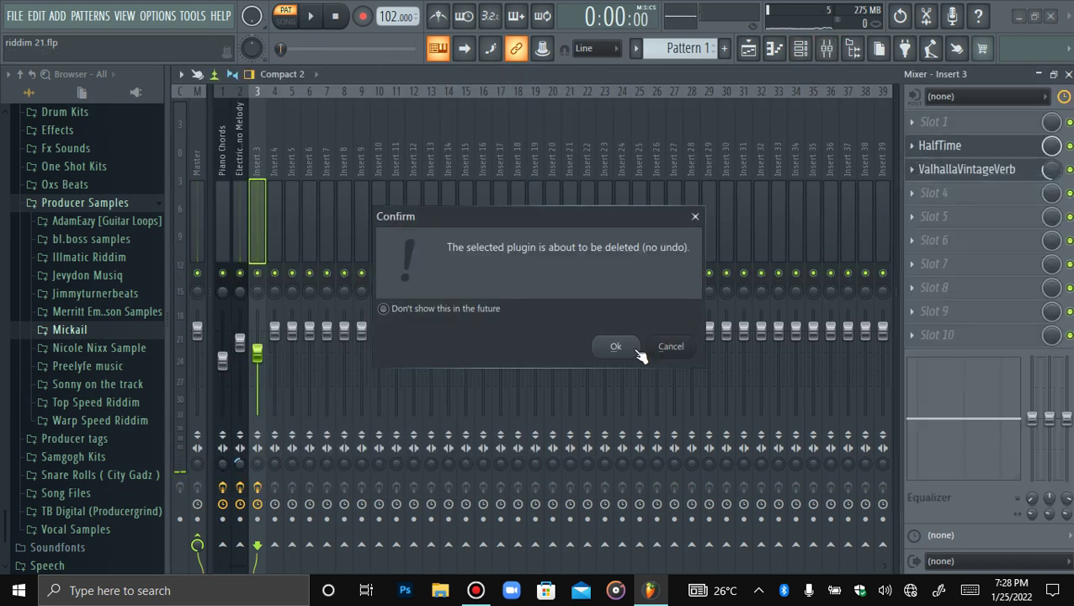
left_click(616, 347)
Cut the Pluck Classic notes from the pattern, play back the remaining Electric Piano Melody and open its channel settings.
left_click(772, 51)
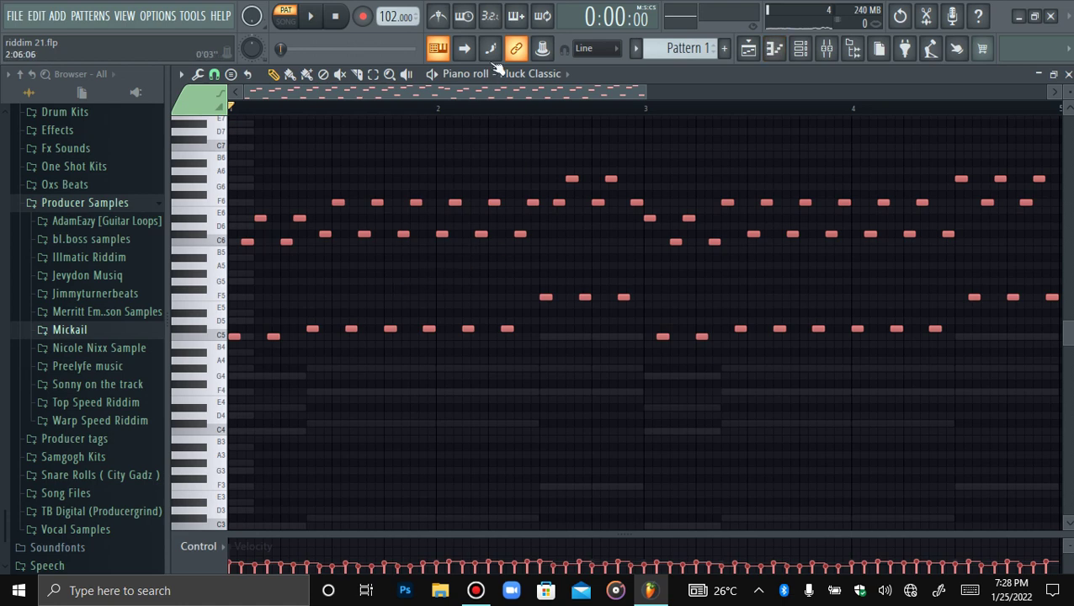
left_click(801, 48)
right_click(478, 204)
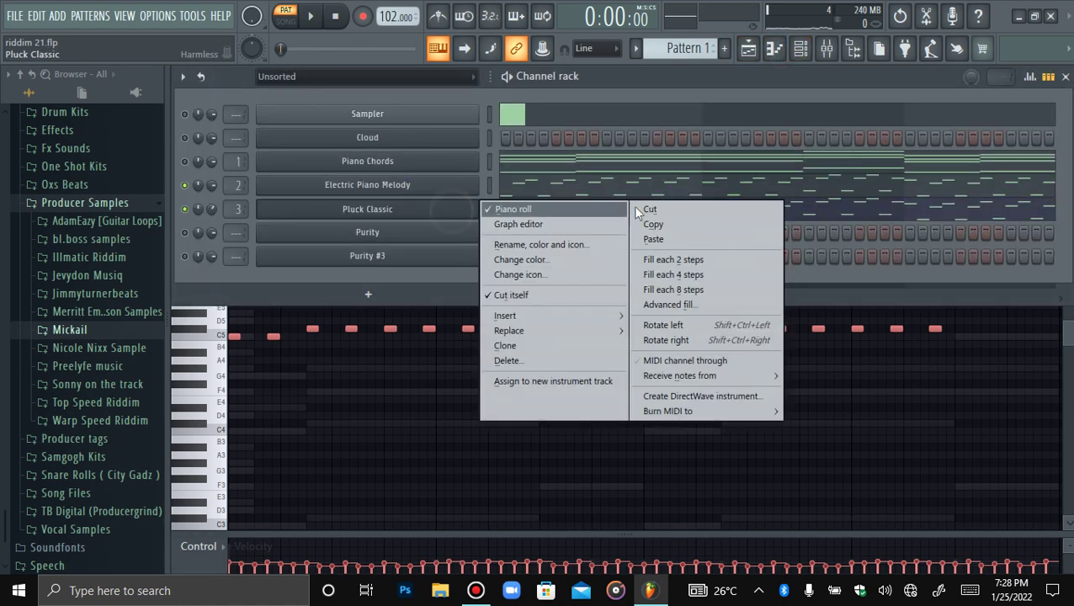
left_click(647, 209)
key("space")
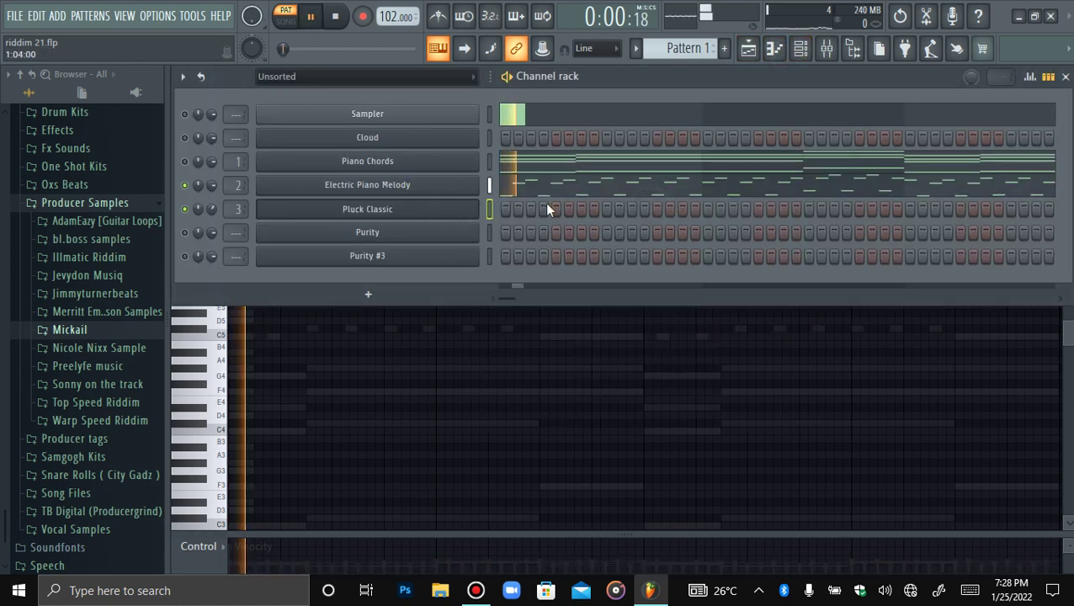
left_click(467, 185)
key("space")
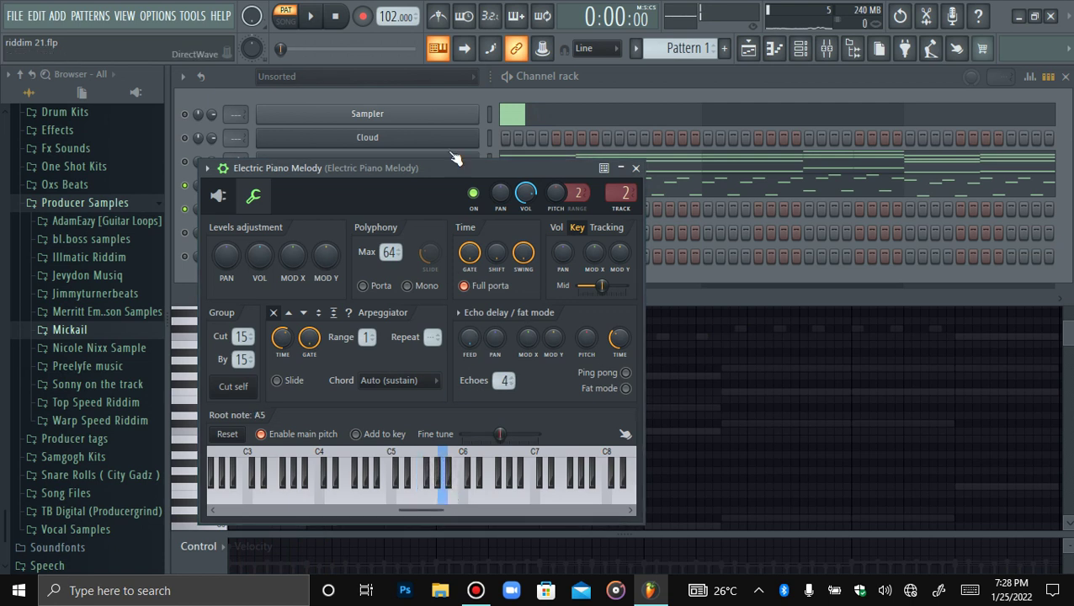
Set the root note of Pluck Classic to A#3 and check the effects on mixer track Insert 3.
left_click(543, 101)
left_click(352, 210)
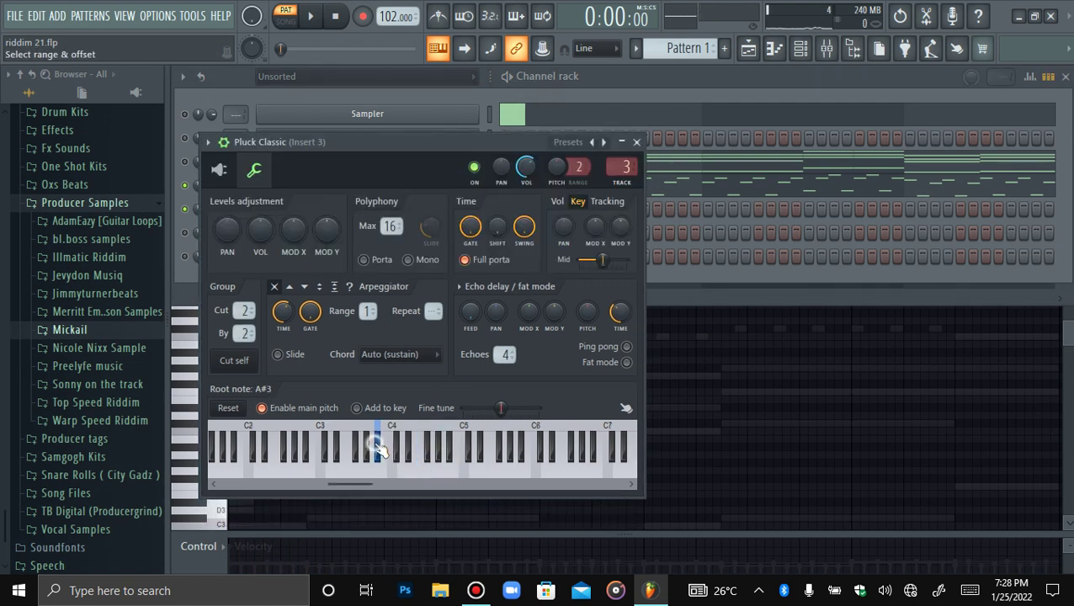
left_click(826, 48)
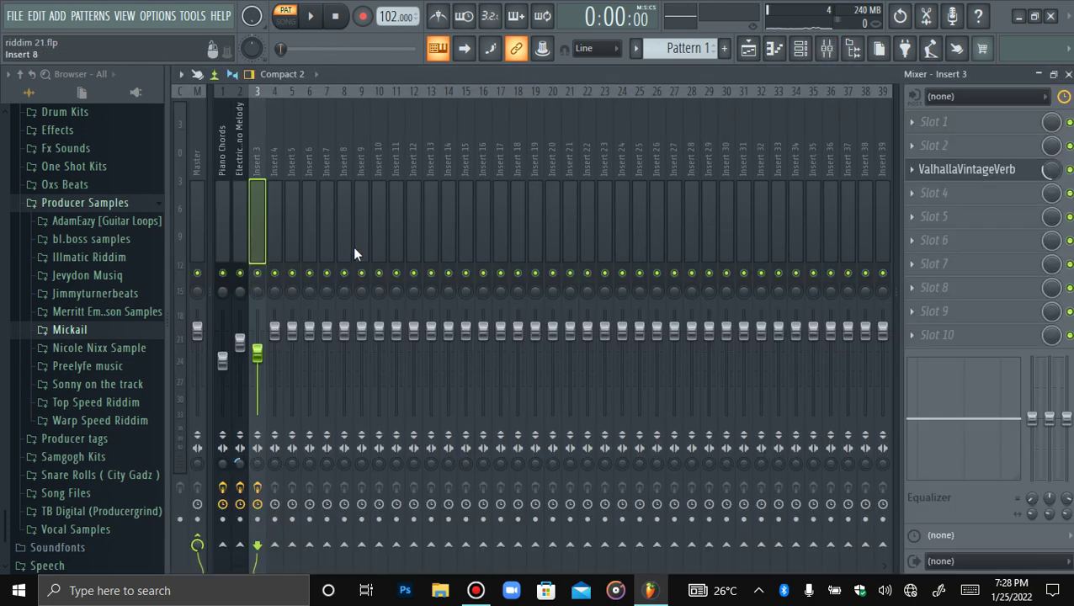
left_click(801, 50)
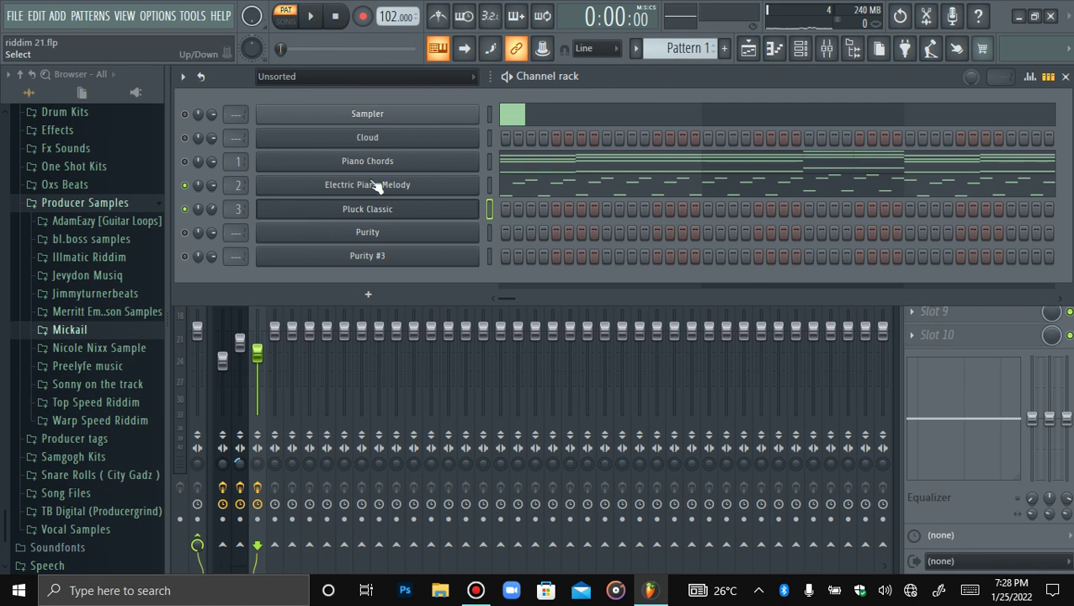
Unmute Piano Chords, set its root note to C#5 and replay the pattern.
key("space")
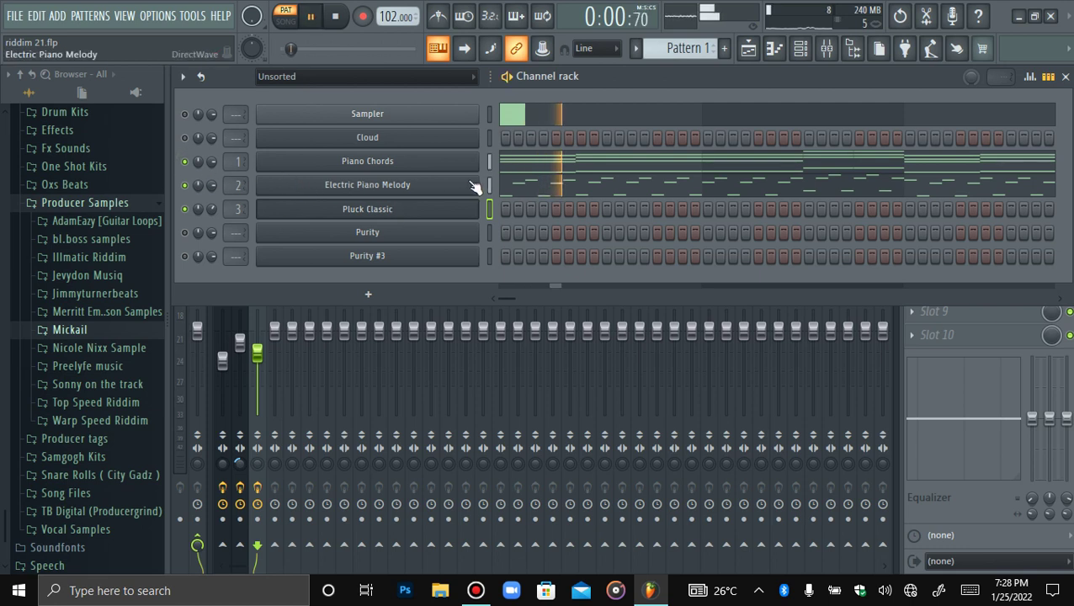
left_click(428, 161)
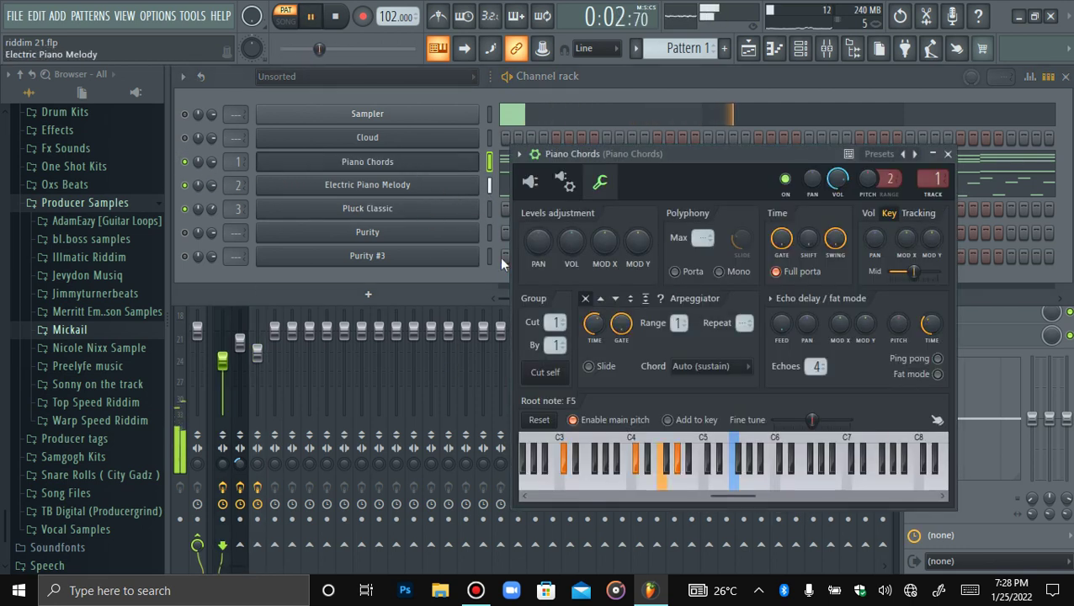
key("space")
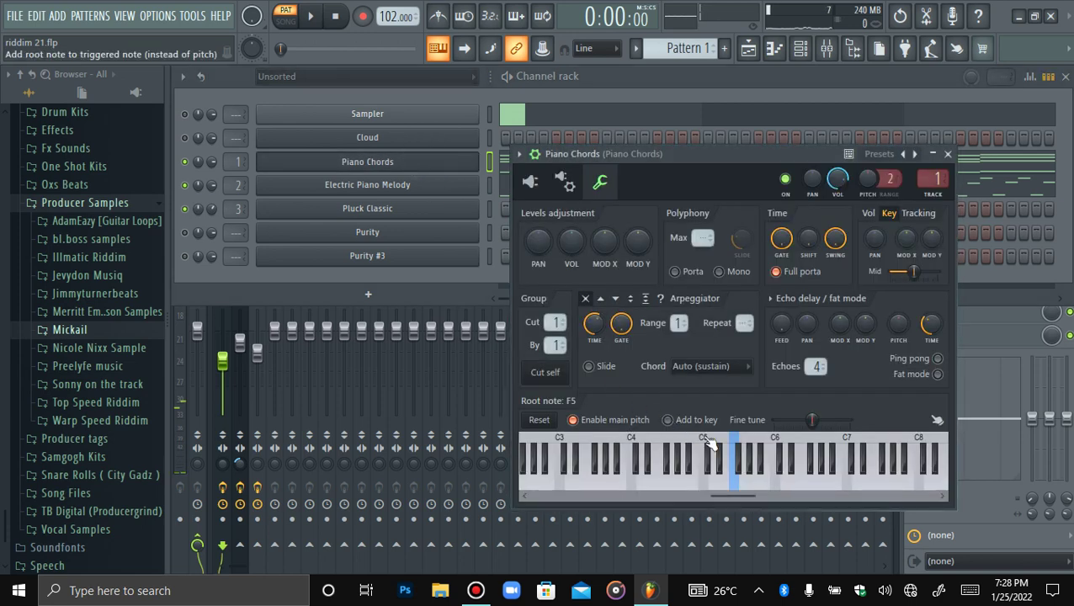
key("space")
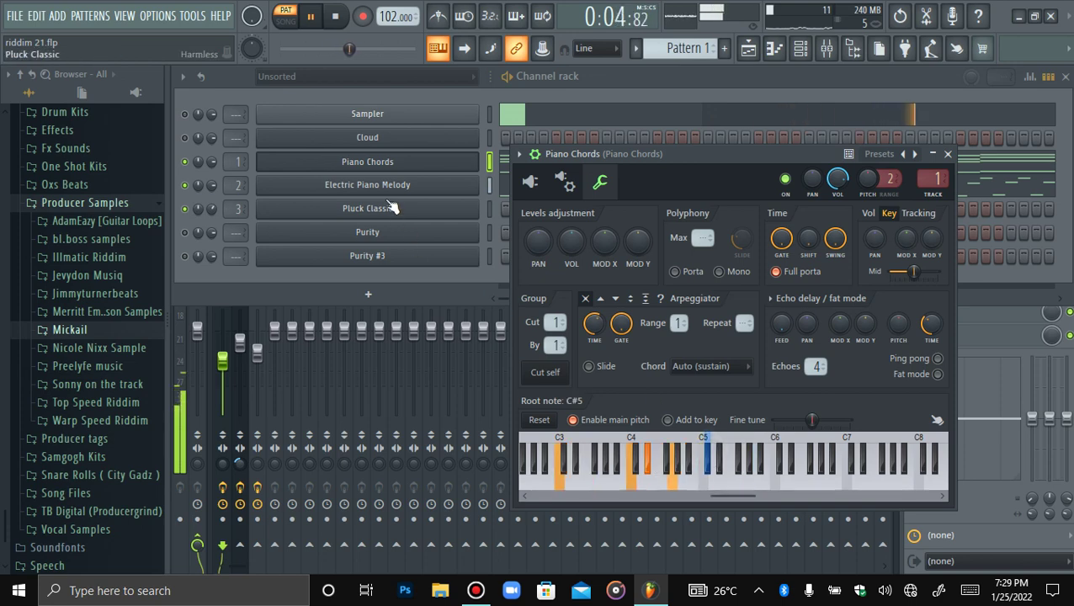
Try root notes C#6 and C#5 on Electric Piano Melody while the pattern plays, and stop playback.
left_click(367, 185)
key("space")
right_click(451, 477)
key("space")
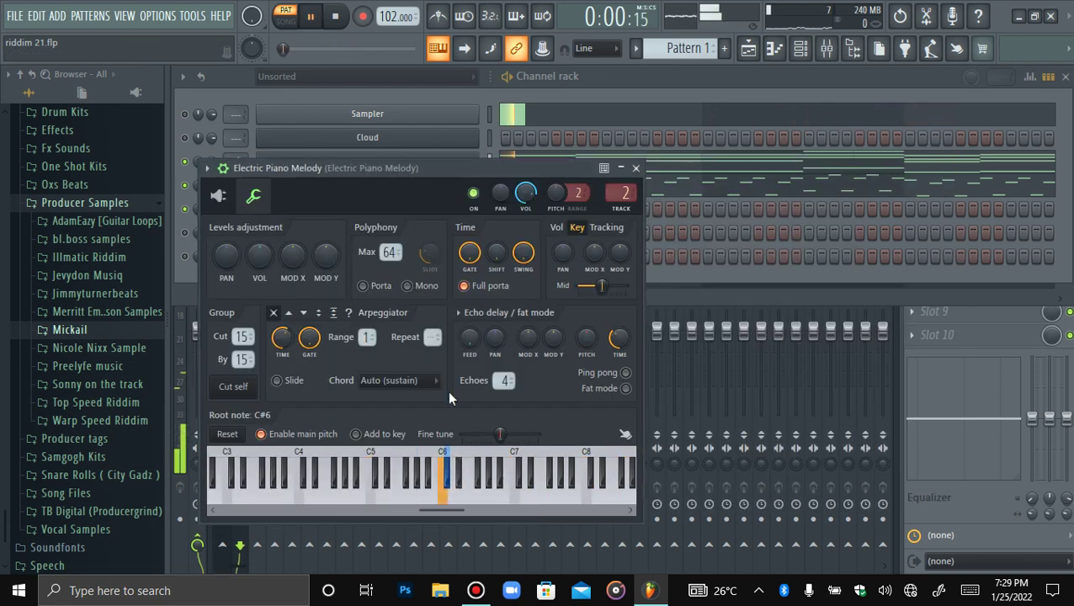
right_click(376, 469)
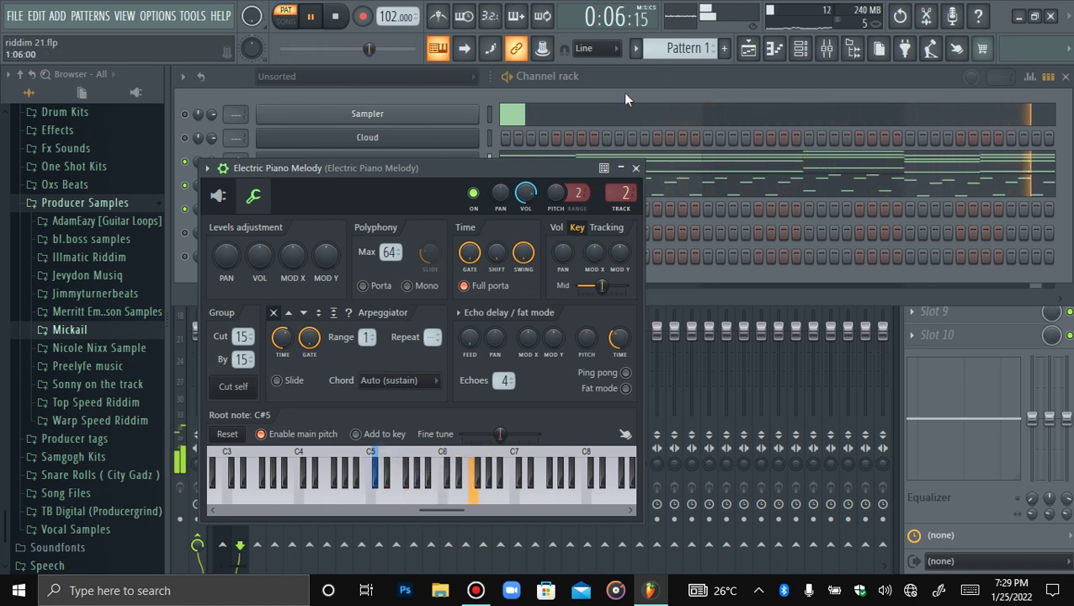
left_click(569, 81)
key("space")
Set the root note of Piano Chords to G#4 and of Electric Piano Melody to G#5 during playback.
left_click(367, 160)
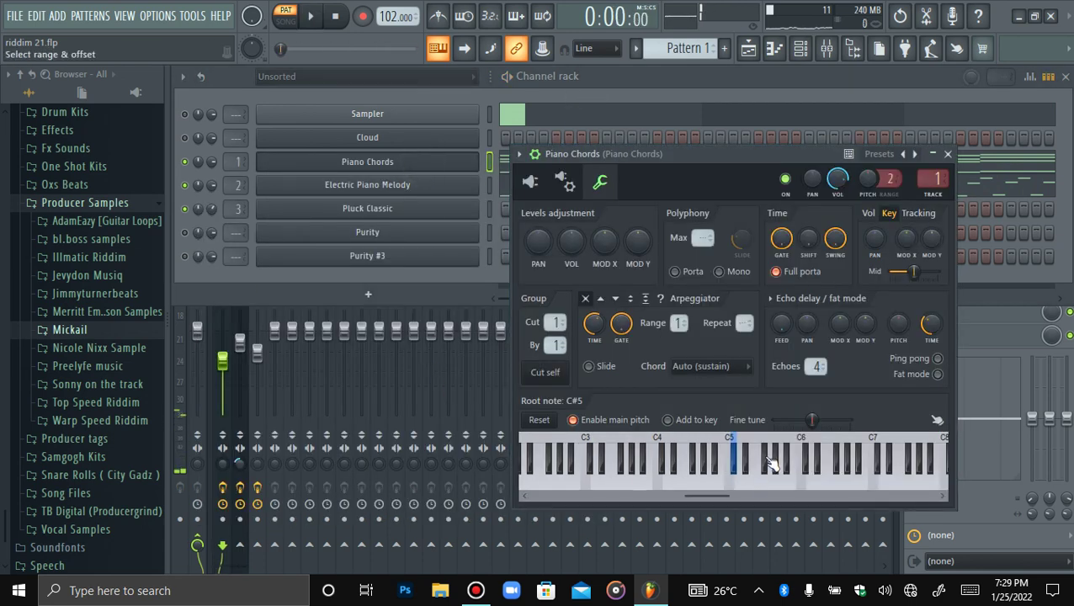
key("space")
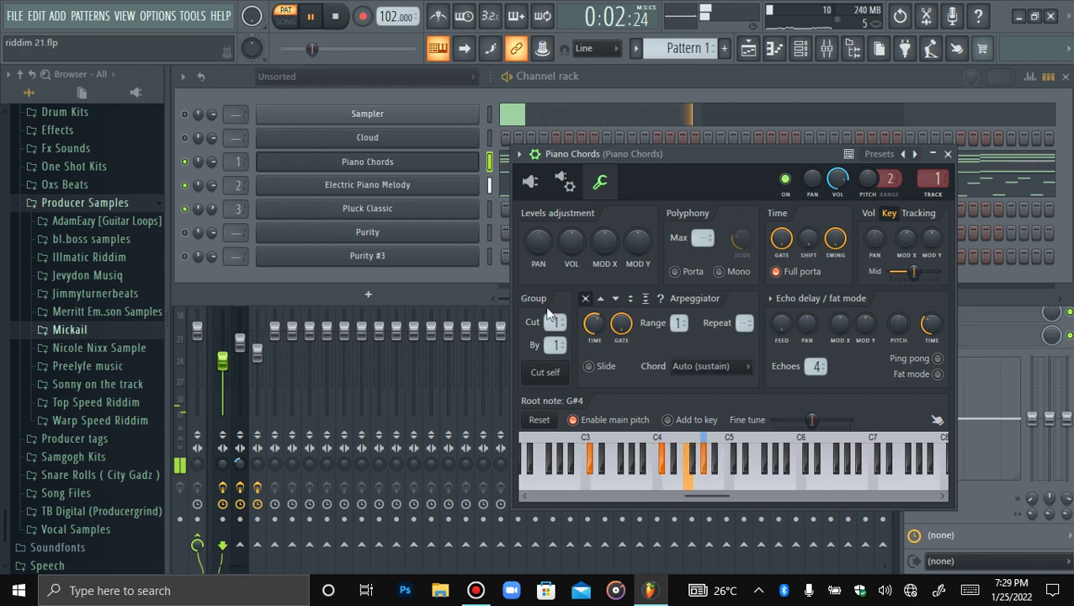
left_click(410, 186)
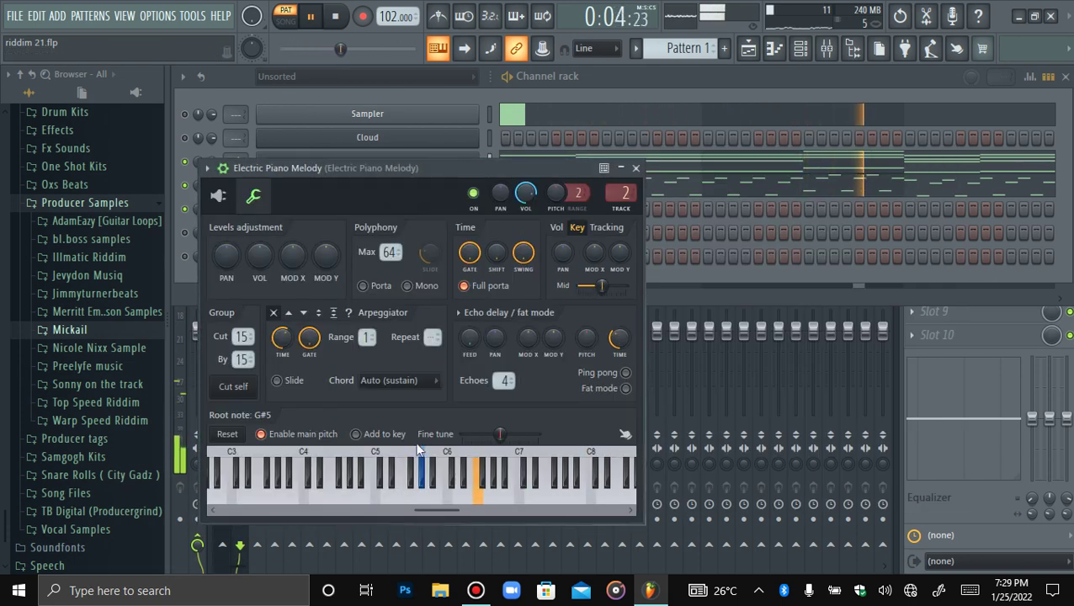
left_click(604, 87)
Set the root note of Electric Piano Melody to F#5 and of Piano Chords to F#4, and replay the pattern.
left_click(413, 163)
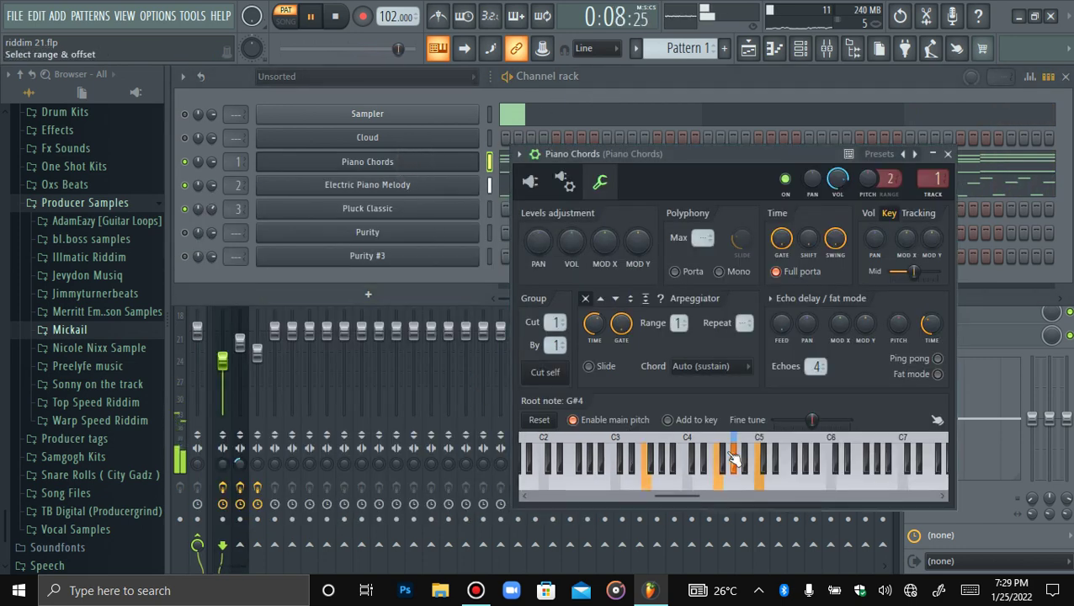
left_click(370, 185)
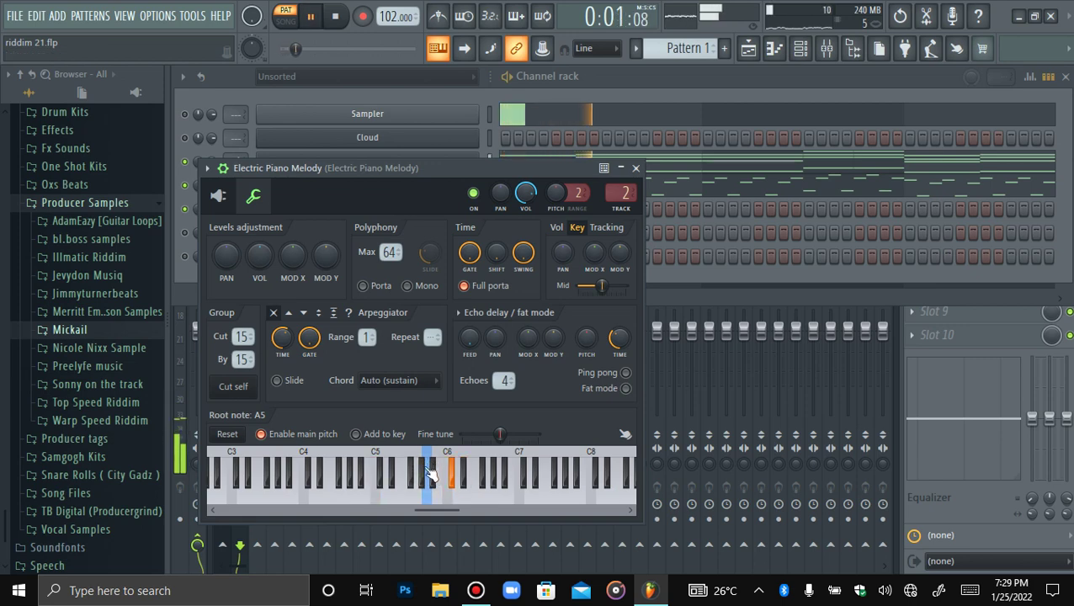
key("space")
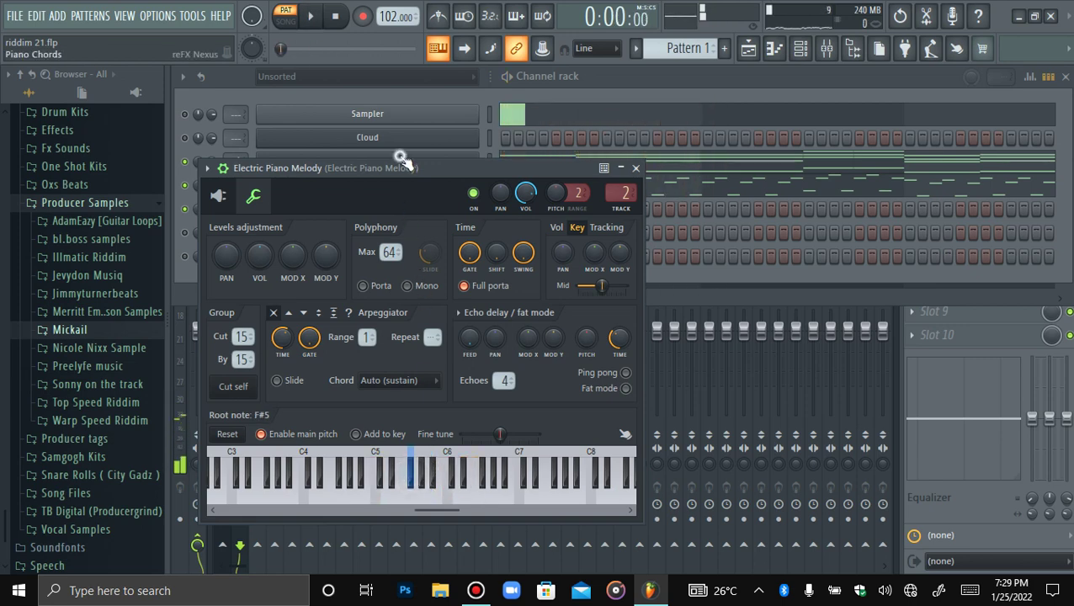
left_click(405, 158)
right_click(722, 457)
key("space")
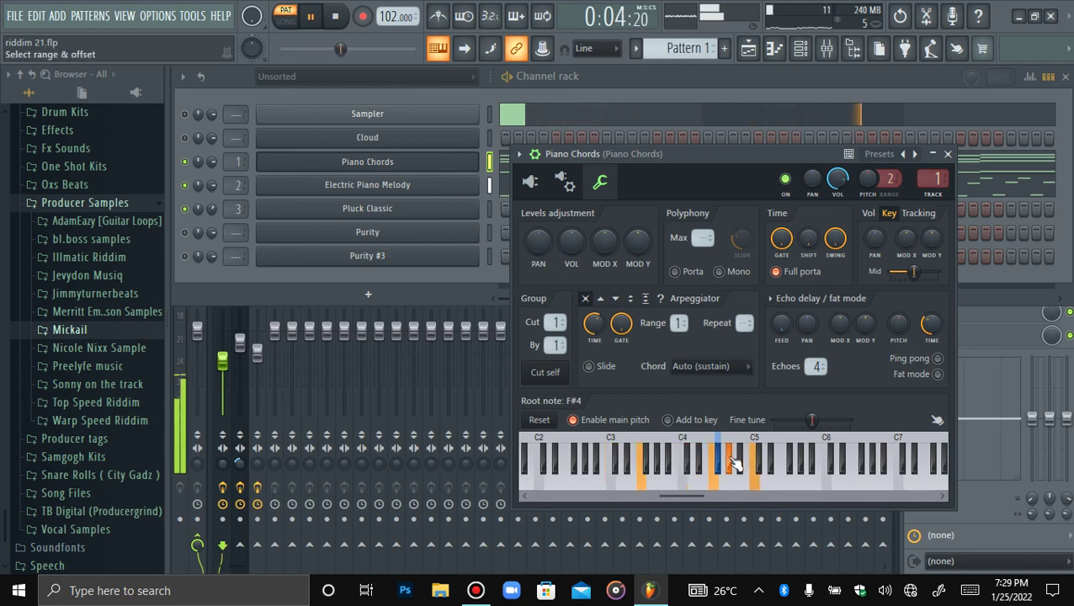
Set the root notes of Piano Chords and Electric Piano Melody to G#4 while the pattern plays, and stop playback.
right_click(729, 459)
left_click(410, 195)
right_click(423, 473)
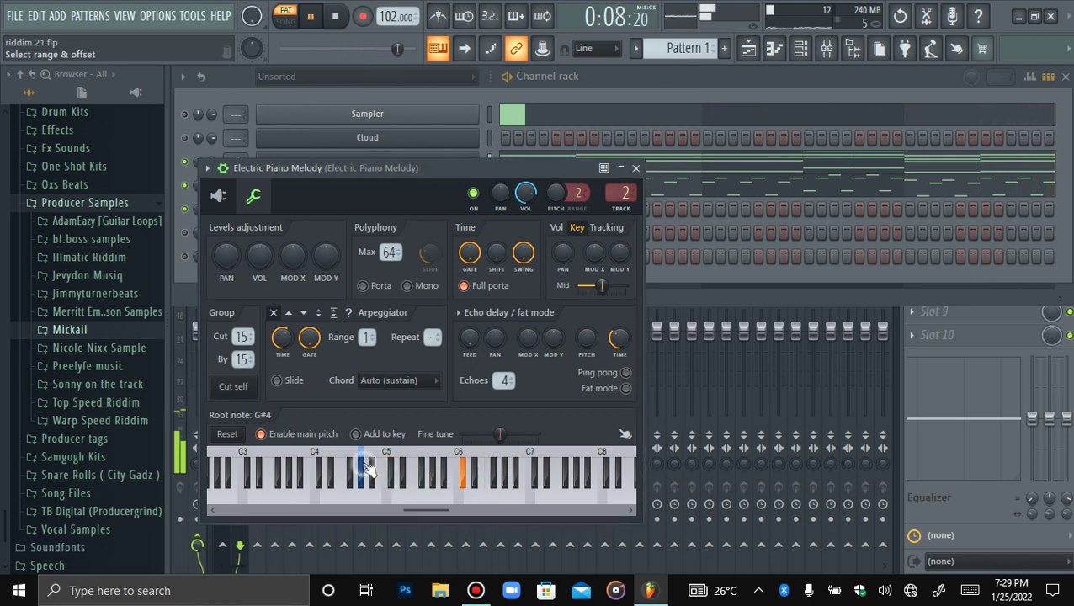
left_click(653, 90)
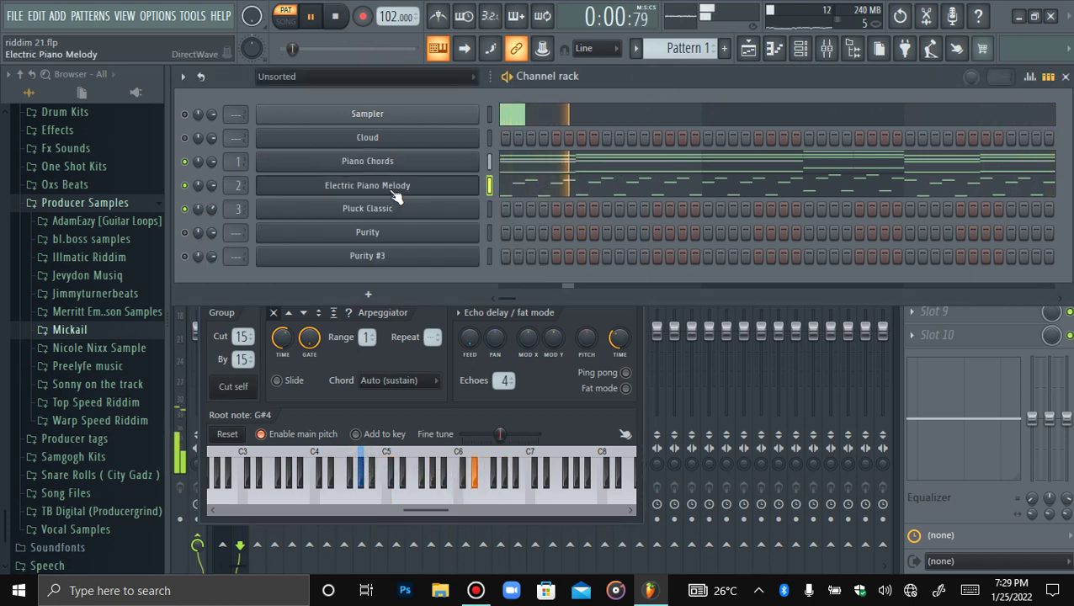
left_click(434, 190)
scroll(238, 210, "up", 3)
key("space")
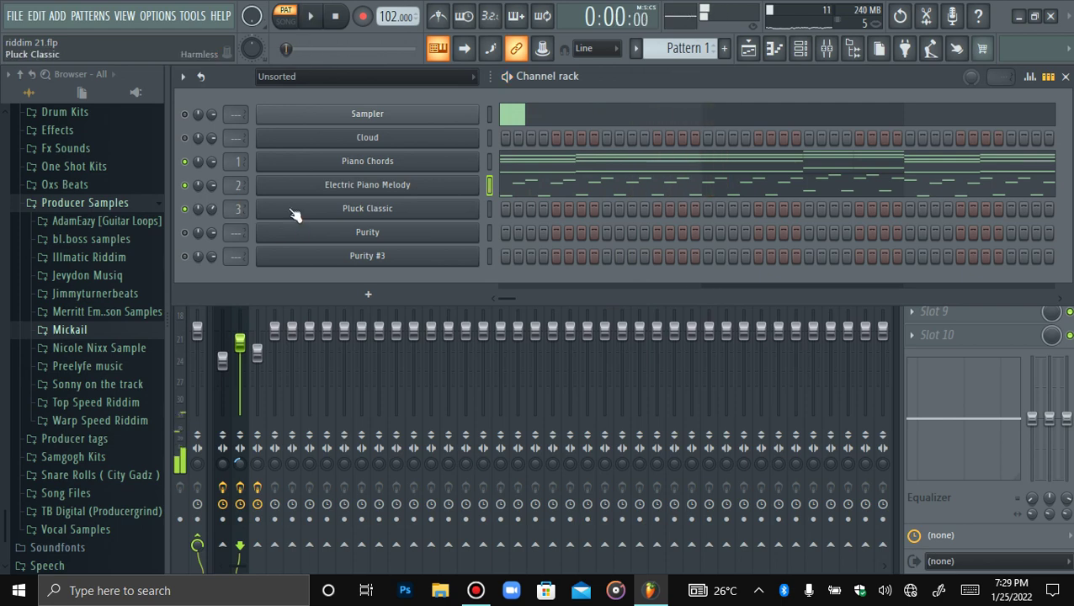
Replace the Pluck Classic instrument with Sytrus and load its Deep3 bass preset.
right_click(413, 215)
mouse_move(487, 330)
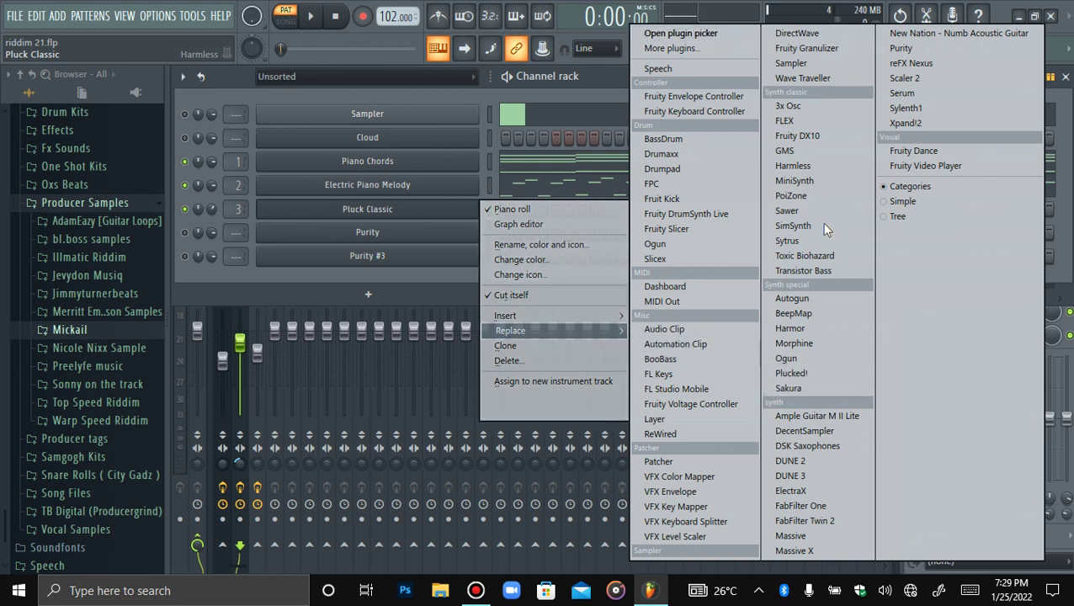
left_click(782, 242)
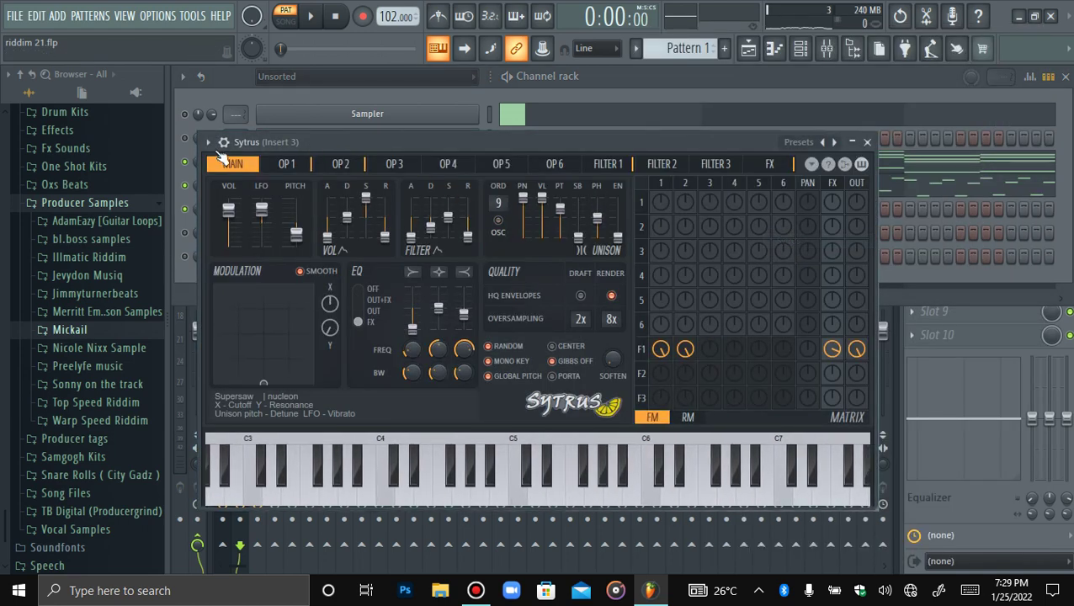
left_click(206, 142)
mouse_move(239, 193)
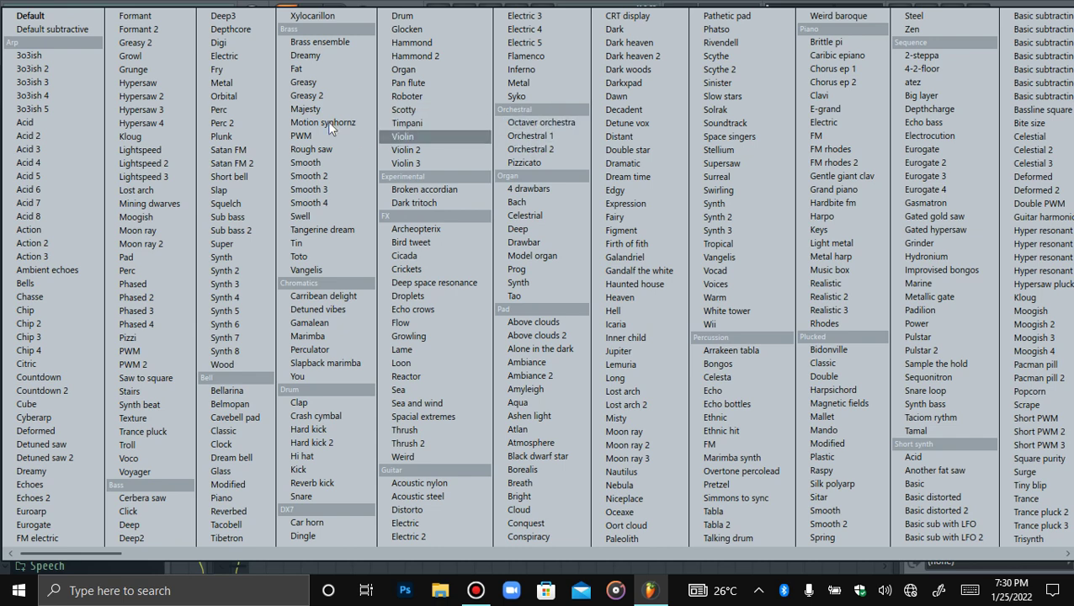
left_click(240, 17)
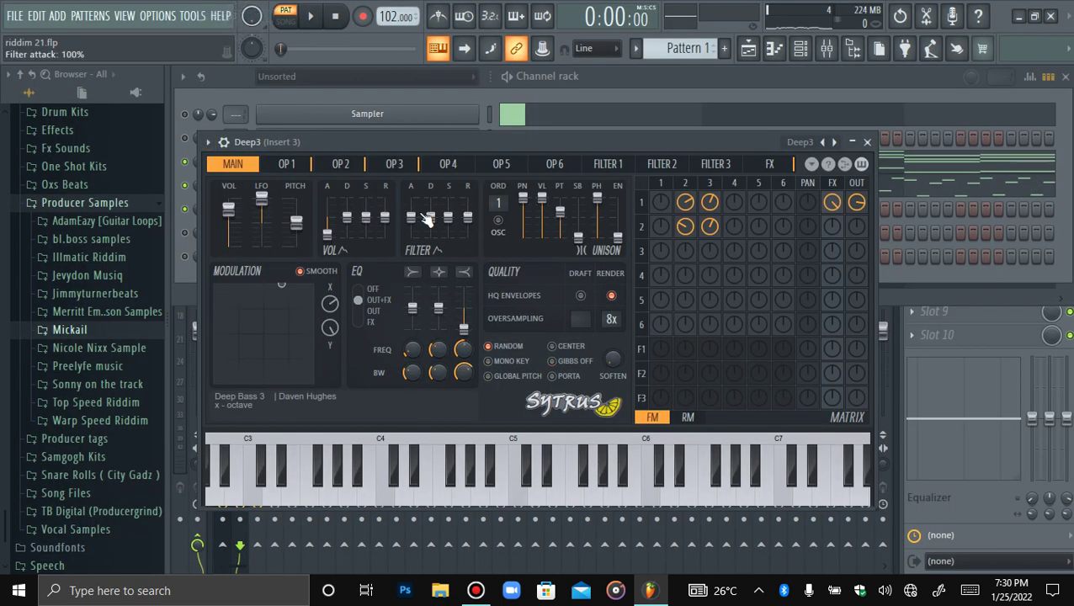
Audition Deep3, set its root note to G#4 and lower the volume of mixer track Insert 3 to 49%.
left_click(536, 119)
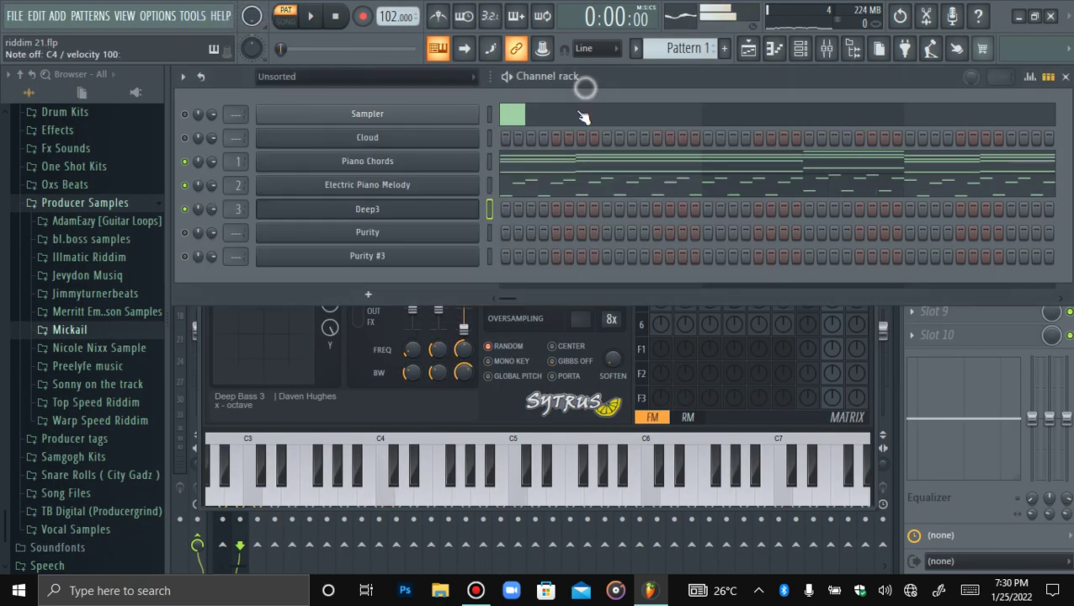
left_click(328, 212)
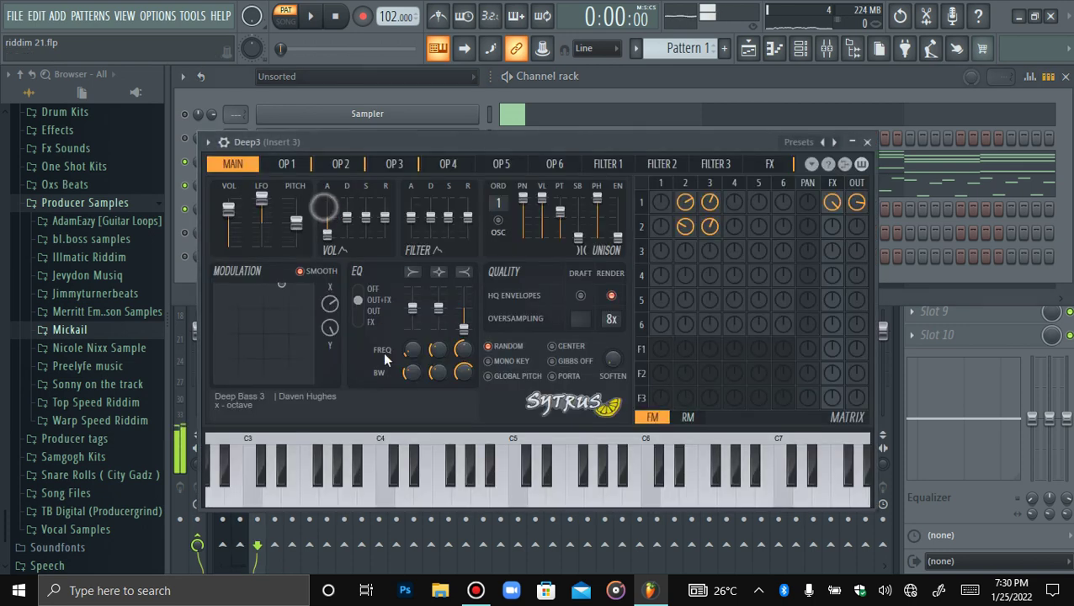
left_click(229, 150)
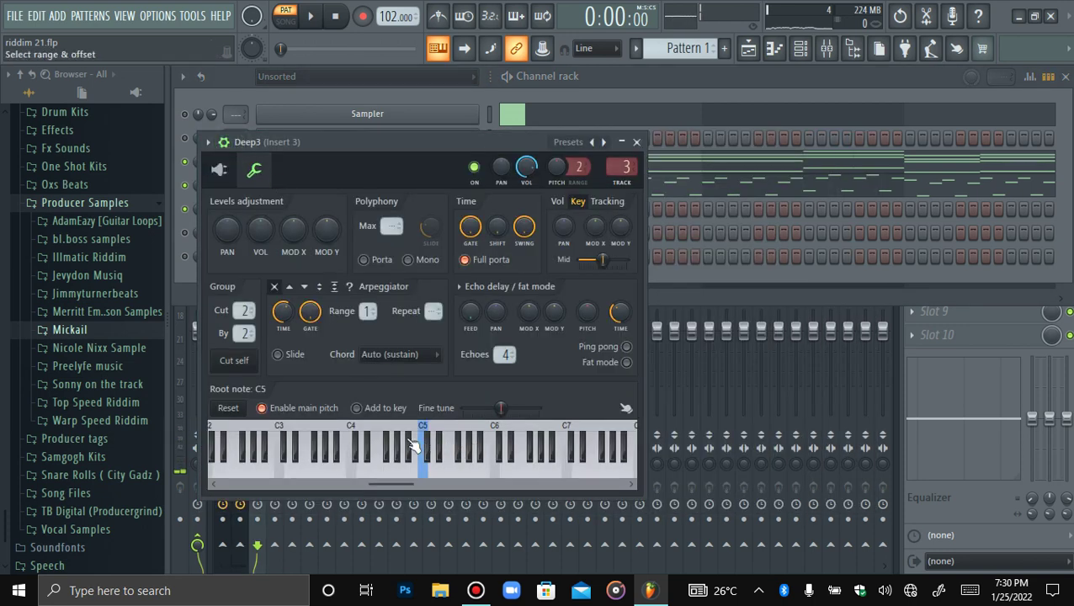
key("c")
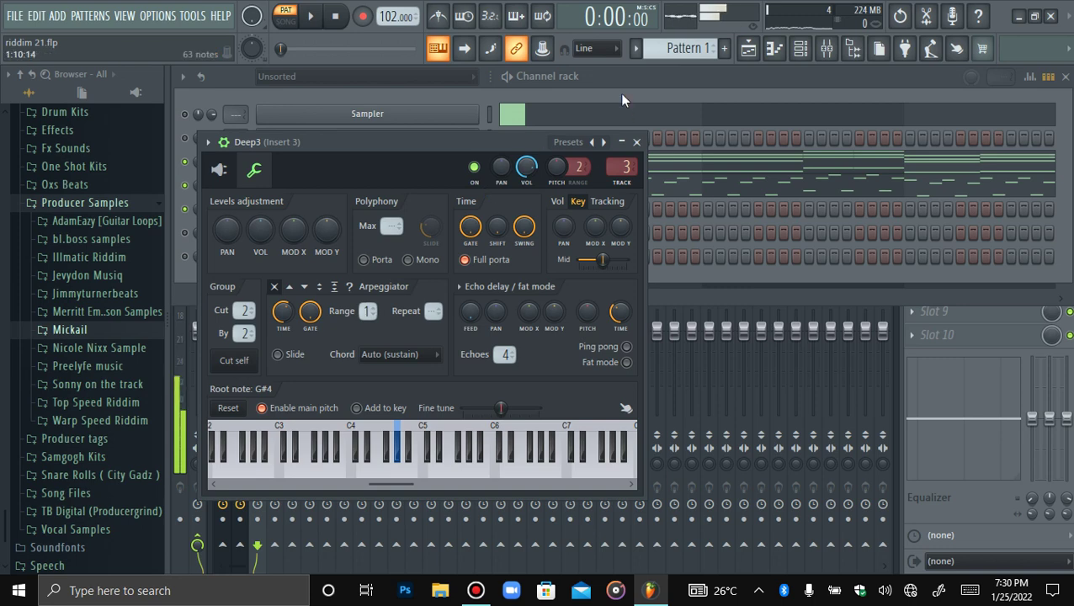
left_click(621, 100)
left_click(380, 215)
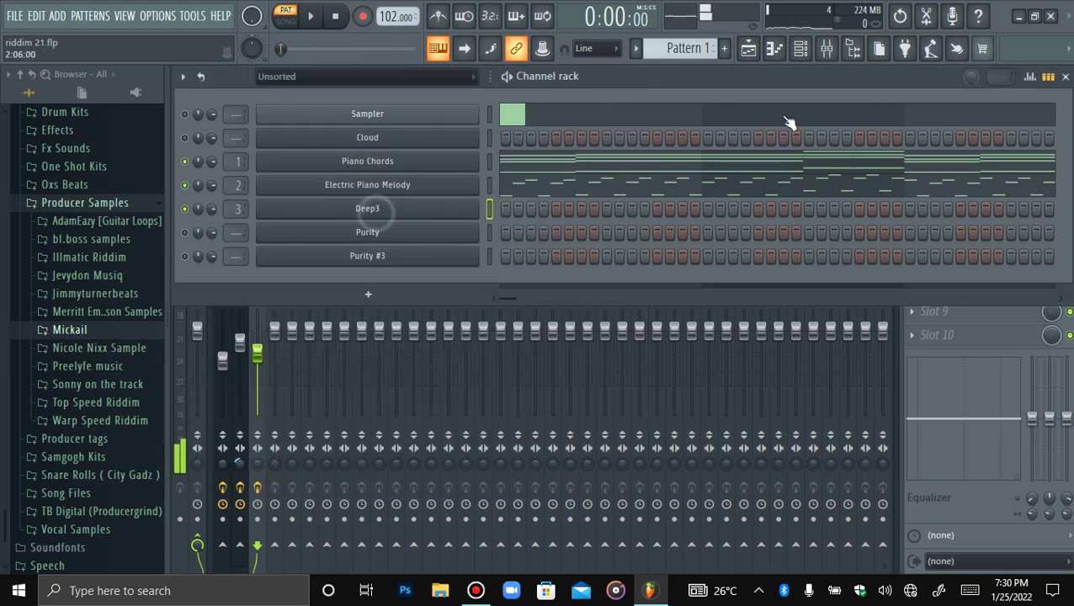
left_click(841, 56)
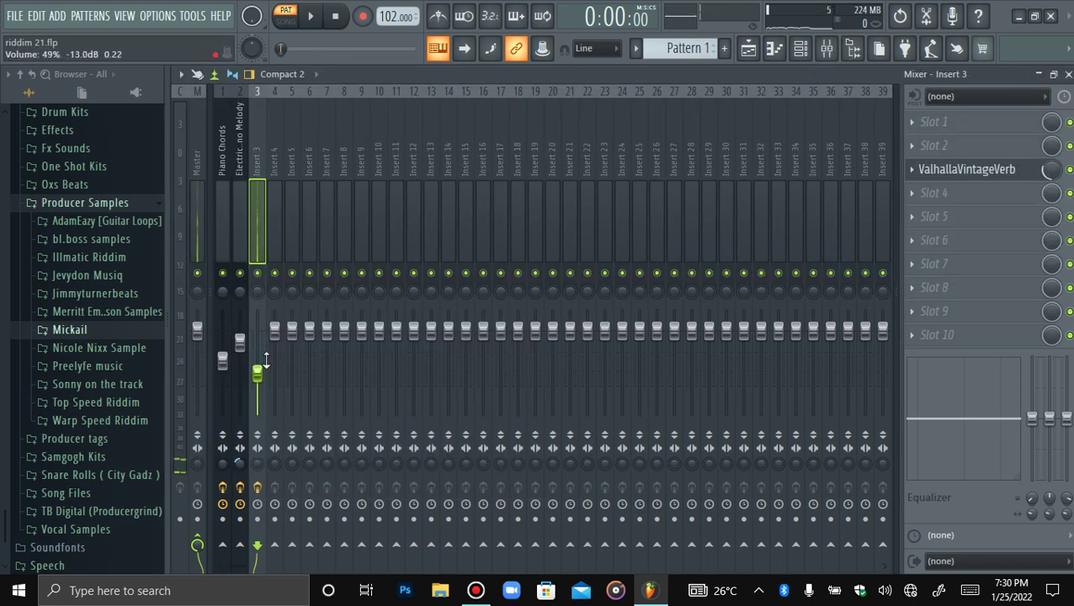
Draw a C4 note and a longer C#4 note at the start of Deep3's pattern, matching the ghosted chord lengths, with playback to check.
left_click(773, 49)
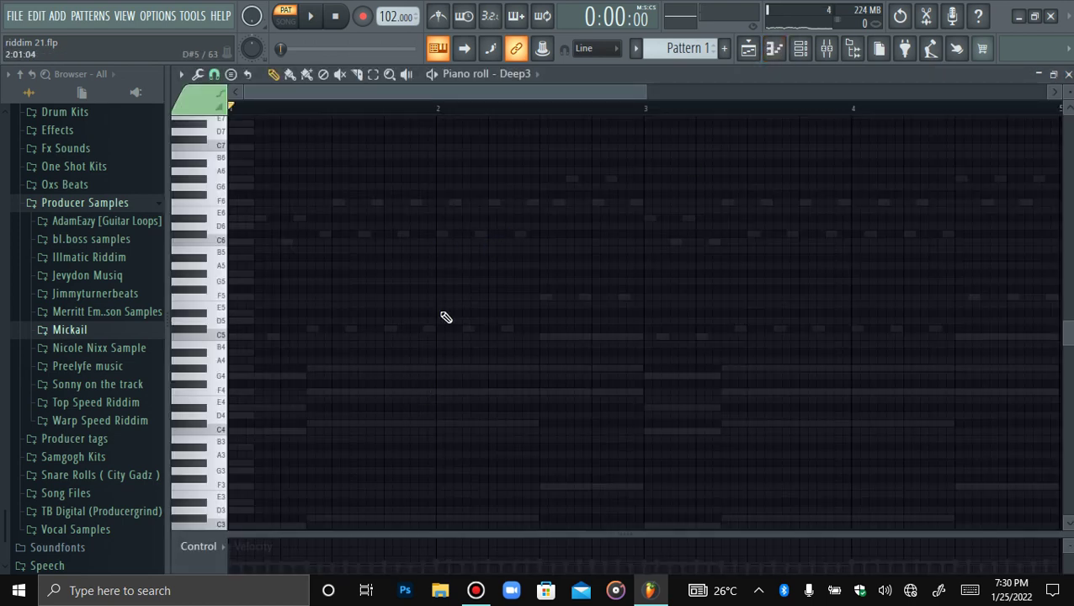
scroll(498, 374, "down", 3)
left_click(278, 360)
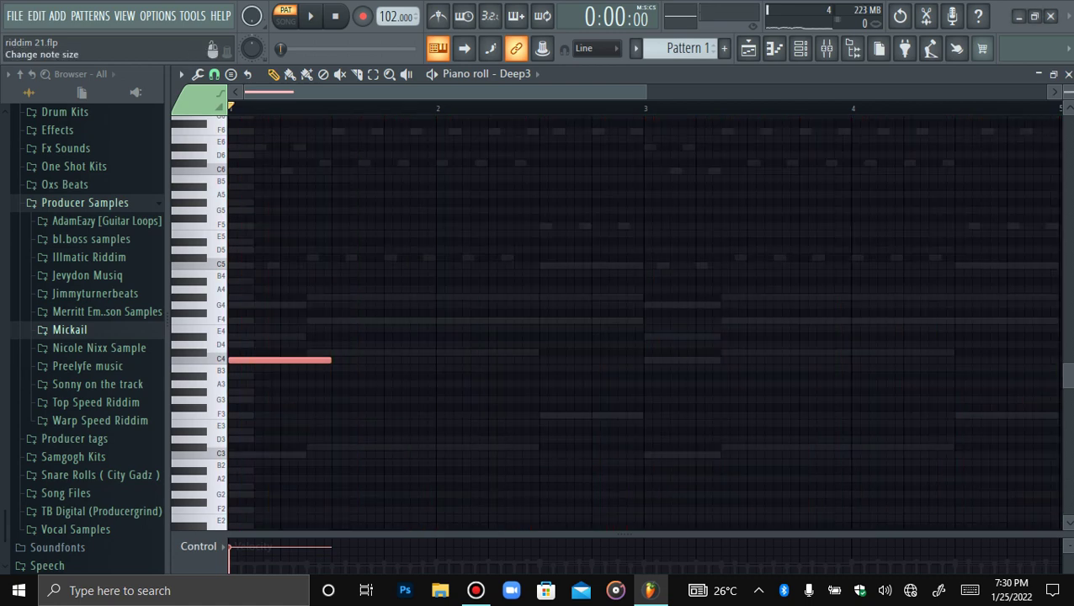
scroll(802, 265, "up", 2)
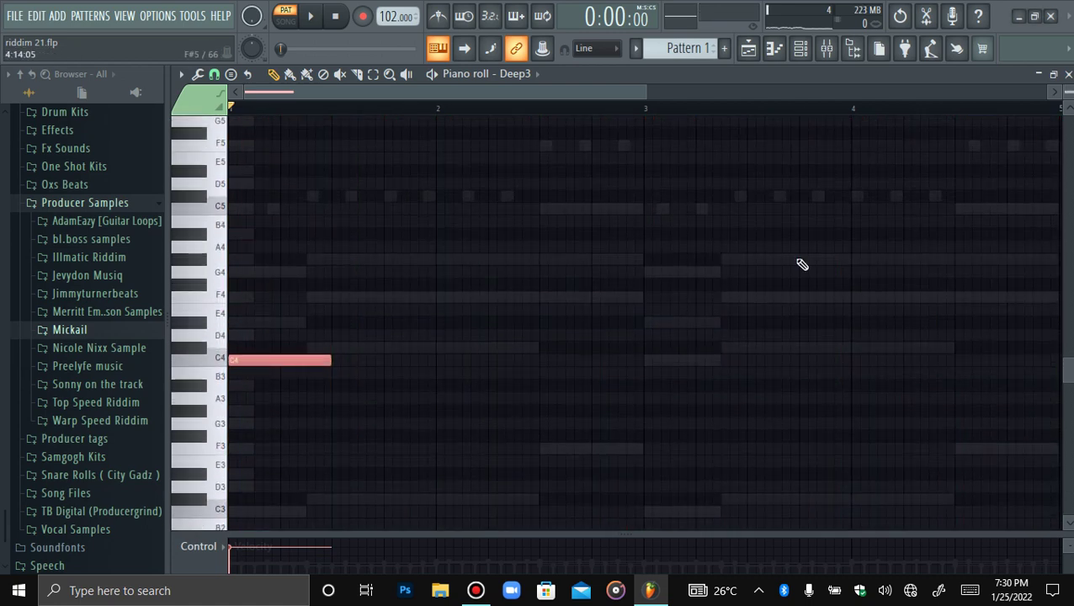
key("space")
left_click(308, 348)
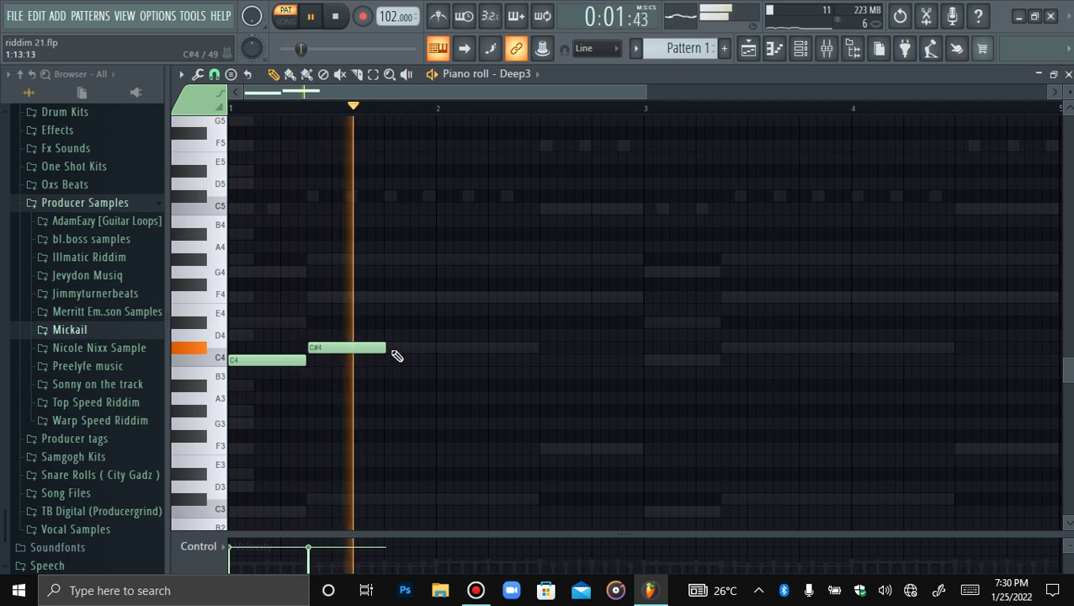
left_click_drag(386, 348, 535, 353)
key("space")
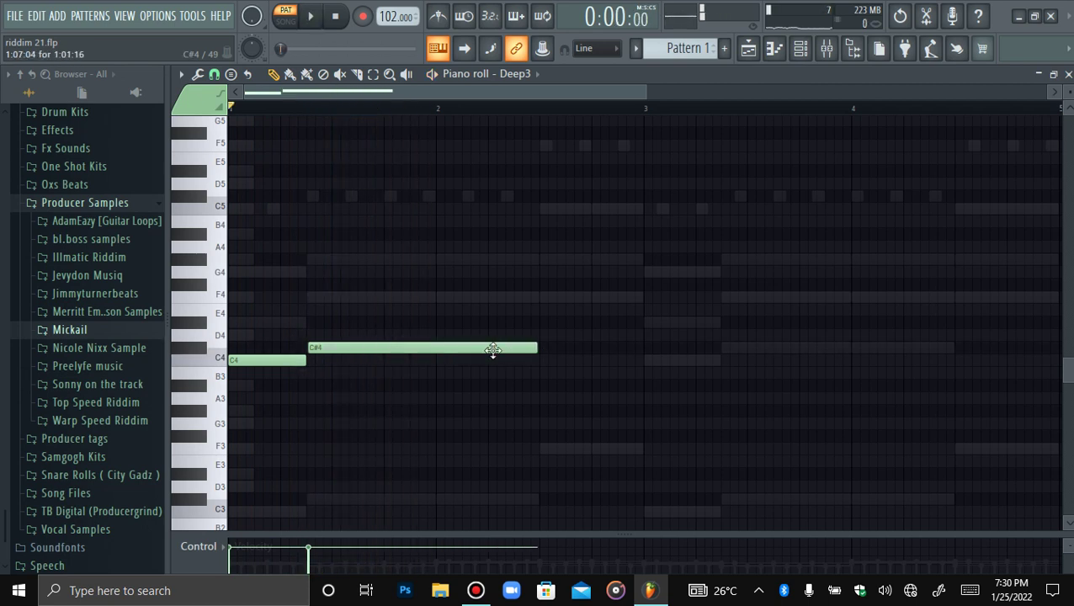
Quantize the two bass notes and add an F4 note after them, extending to the end of bar 2.
key("alt+q")
key("Escape")
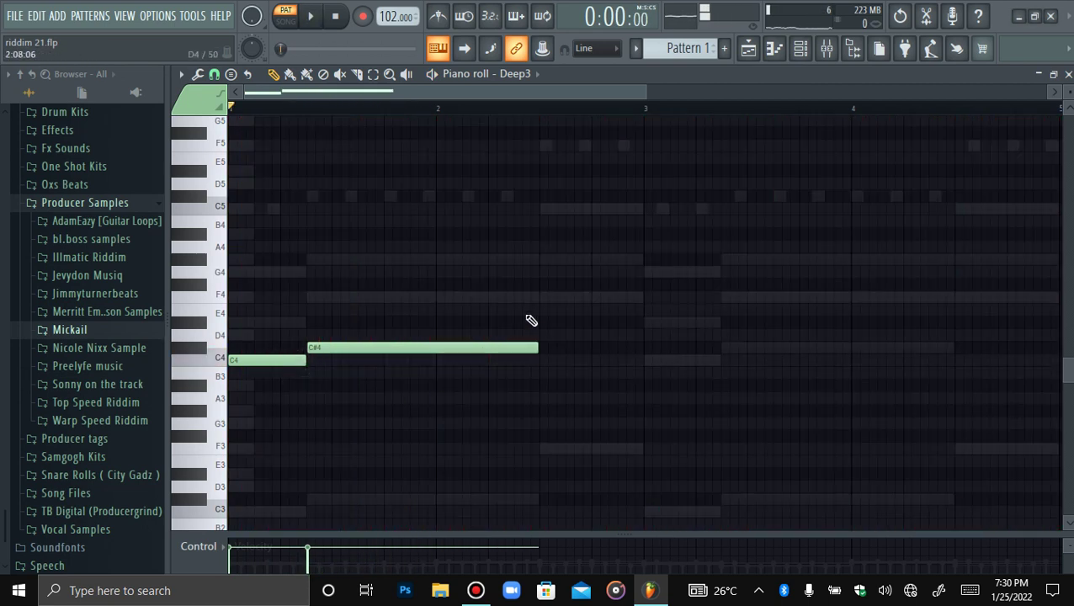
left_click(539, 299)
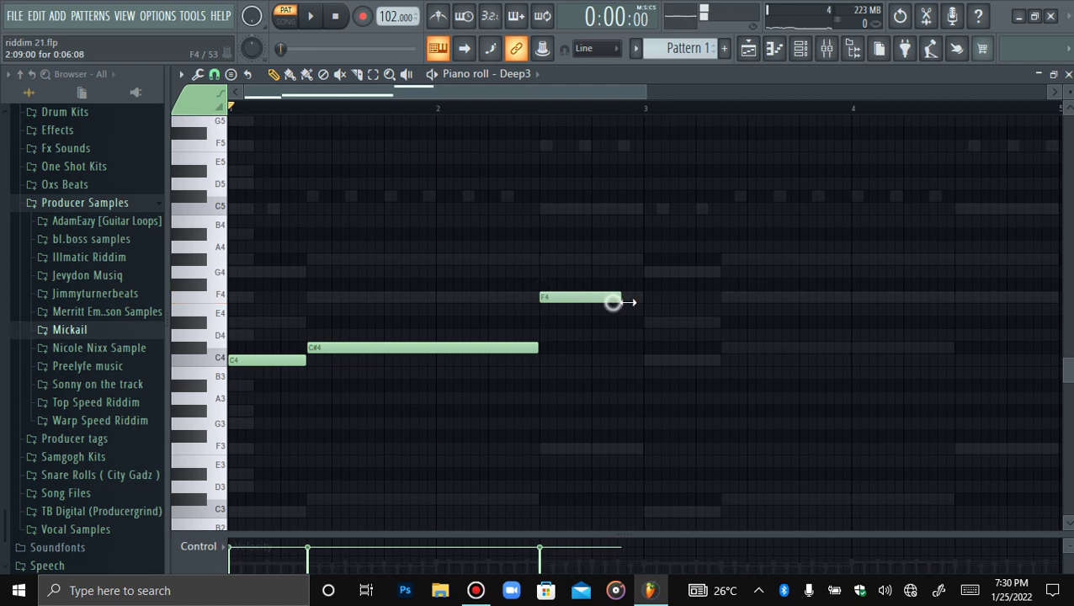
Remove ValhallaVintageVerb from mixer track Insert 3, reset that slot's mix level and load Fruity Parametric EQ 2 in slot 1.
left_click(826, 51)
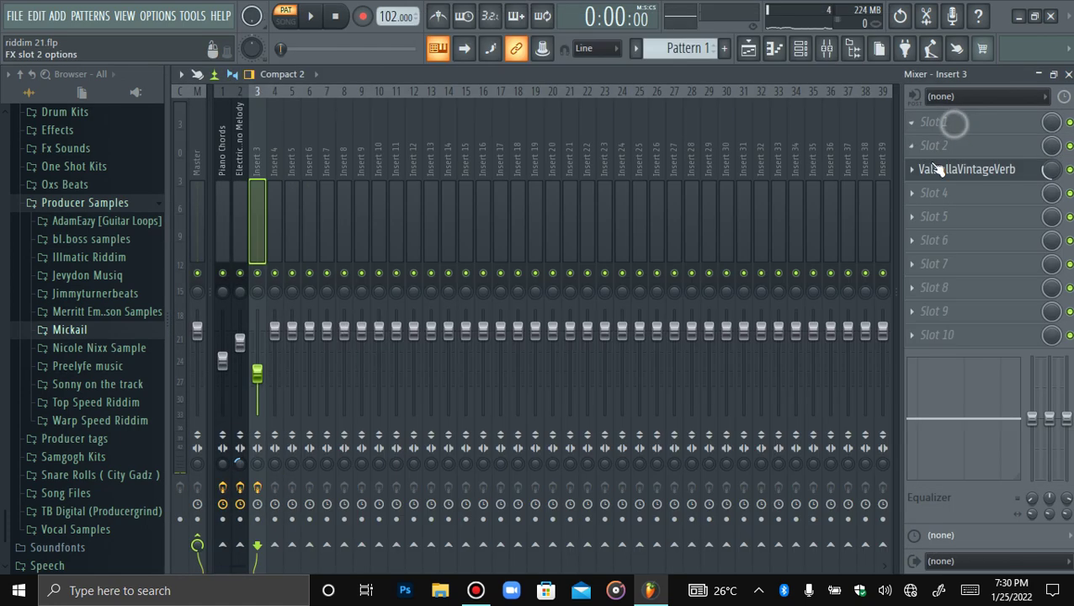
left_click(911, 169)
key("Escape")
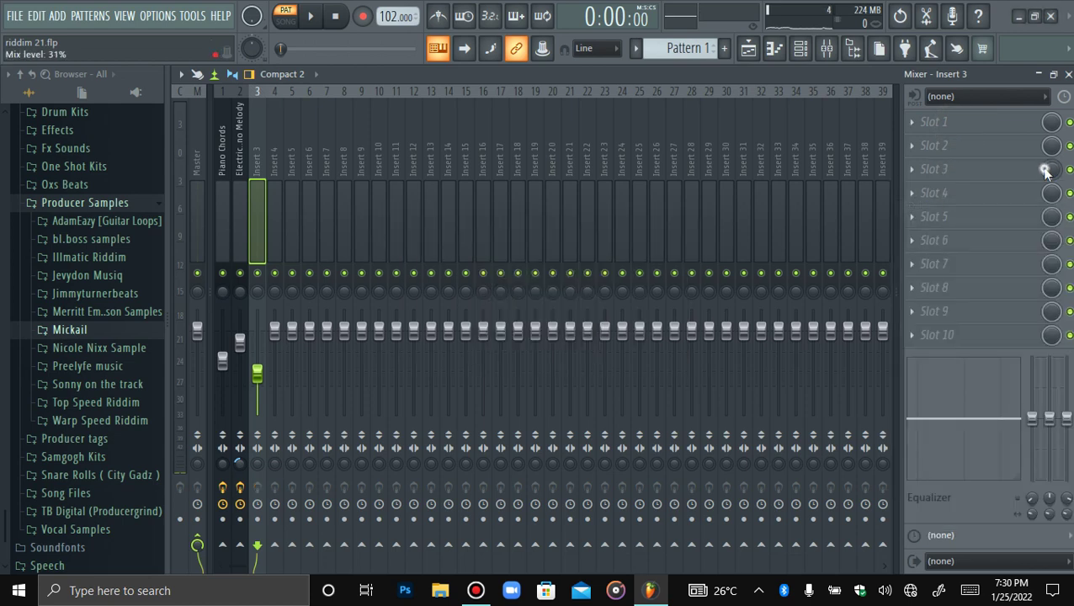
right_click(1052, 169)
left_click(934, 123)
left_click(637, 273)
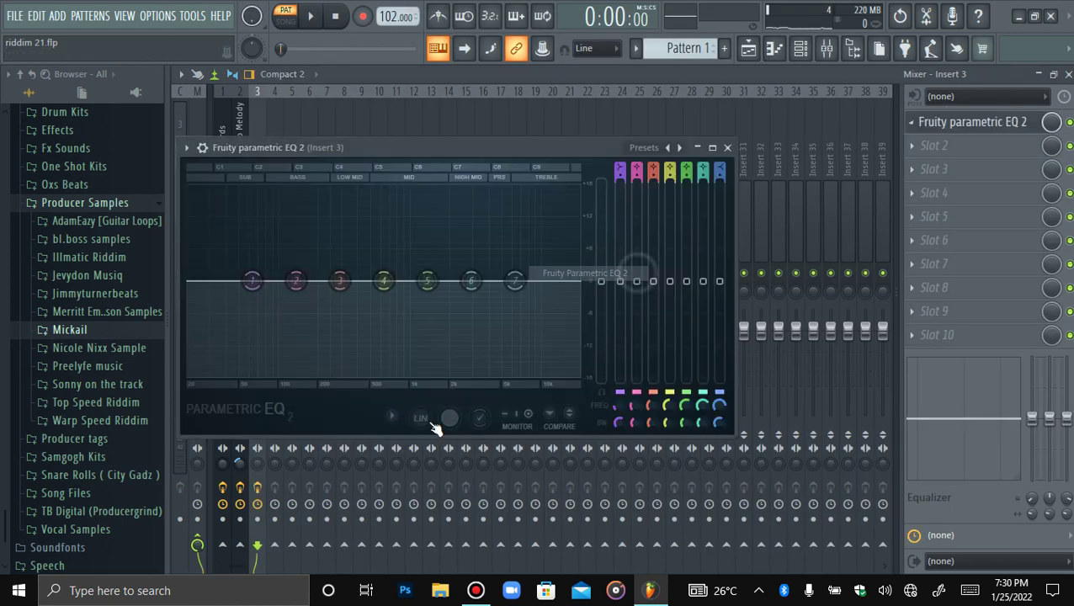
Cut EQ band 1 to -18 dB at about 42 Hz and band 7 to -18 dB at about 267 Hz.
left_click_drag(280, 286, 232, 374)
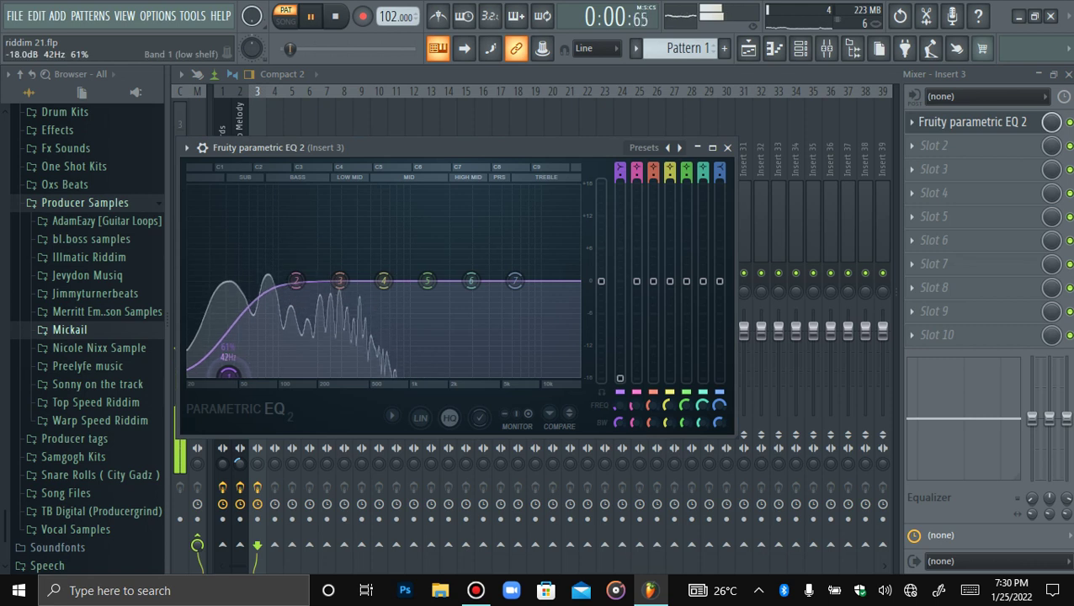
left_click_drag(515, 286, 377, 377)
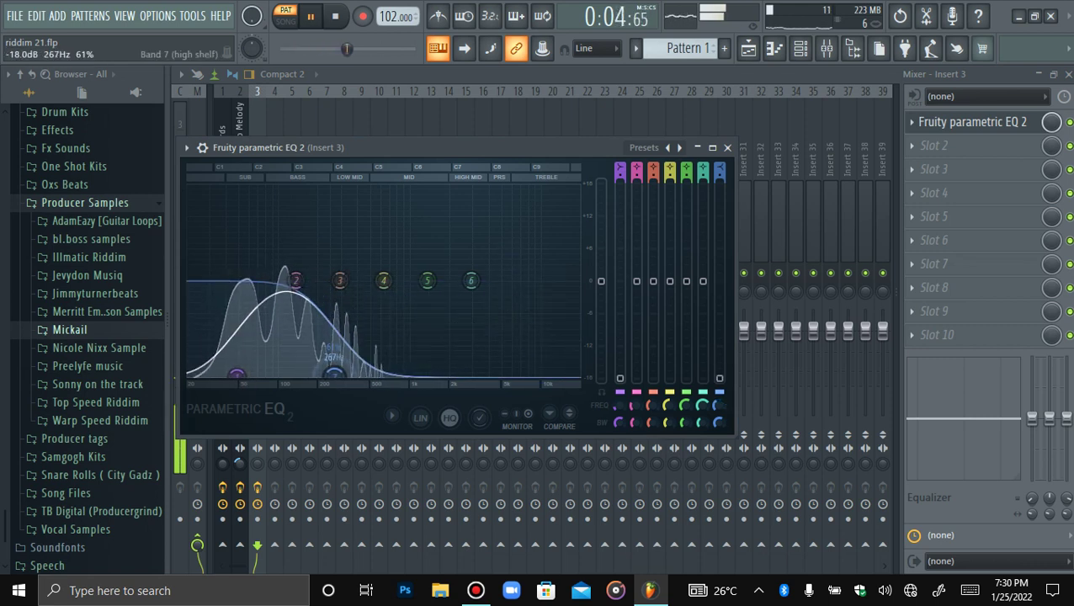
left_click(1000, 126)
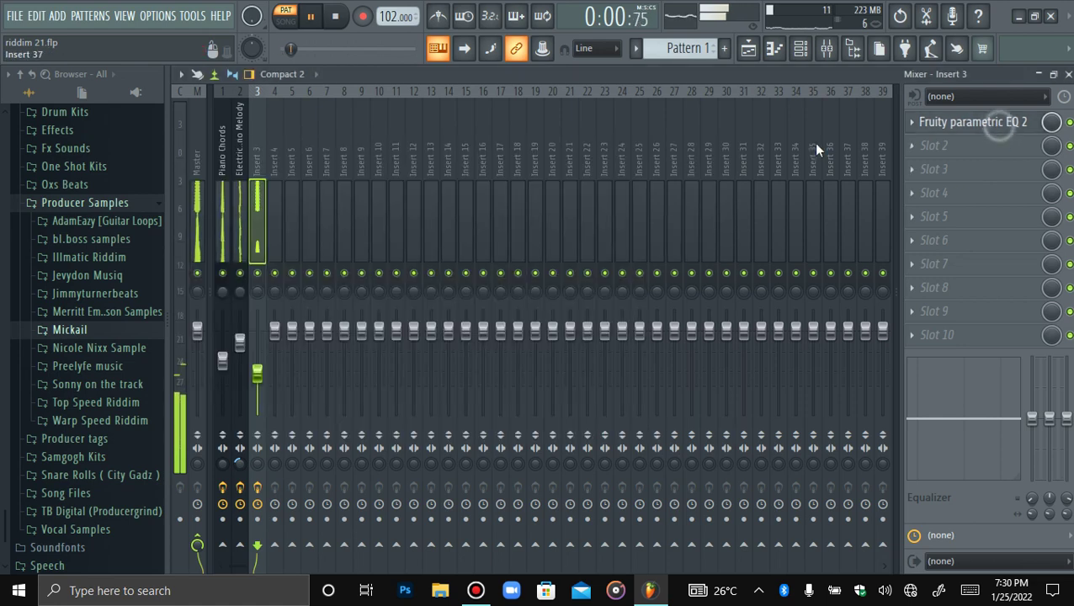
Duplicate the two-bar Deep3 bassline into bars 3 and 4.
left_click(774, 48)
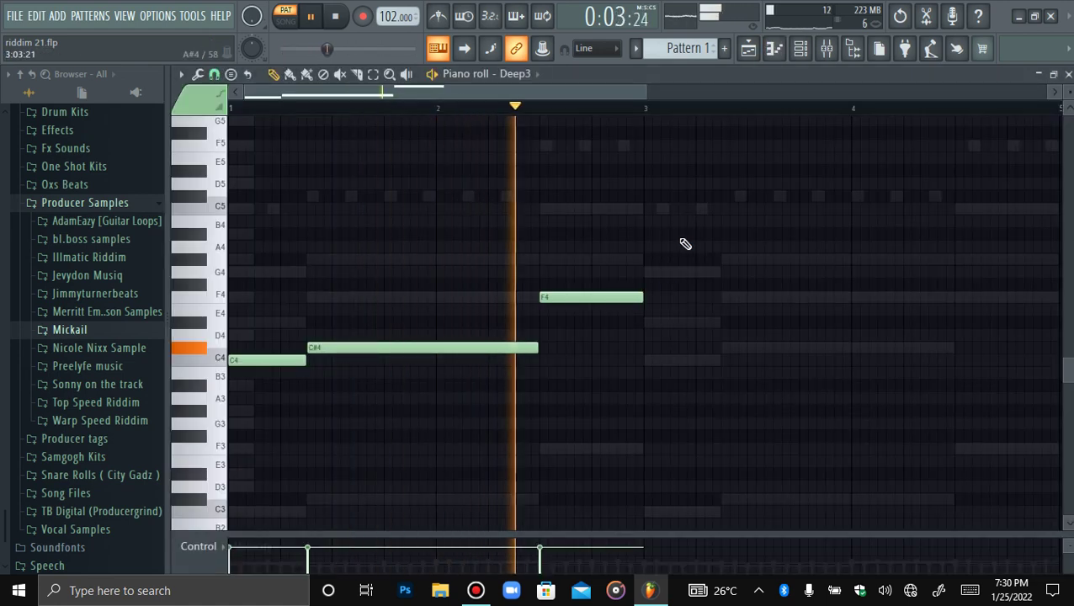
key("ctrl+b")
Try shortening the first F4 note and filling the gap with a C5 note, then with a G#4 note.
left_click_drag(644, 300, 593, 301)
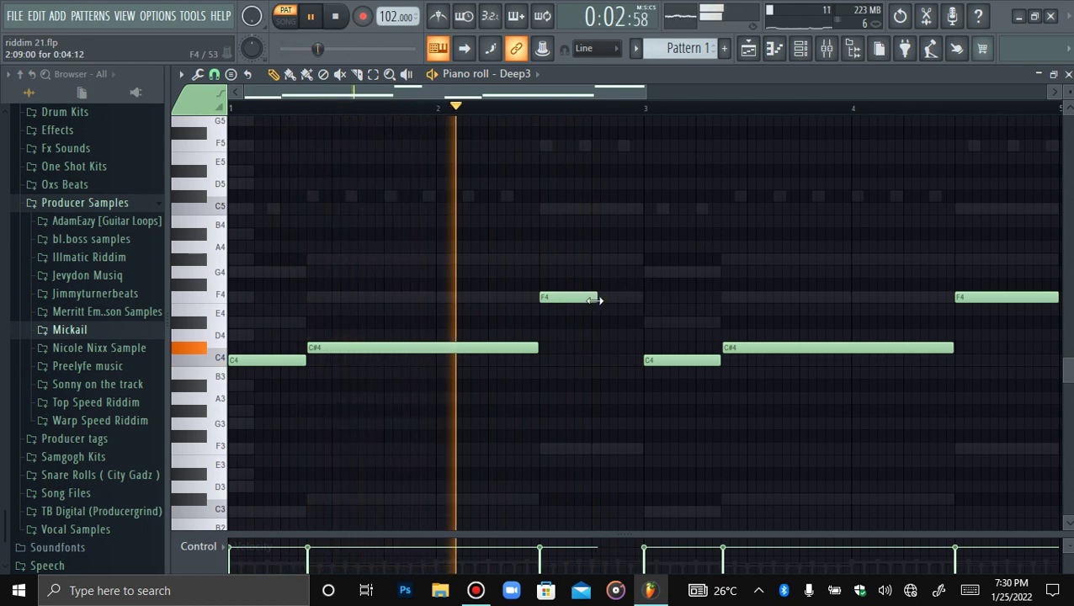
left_click(594, 209)
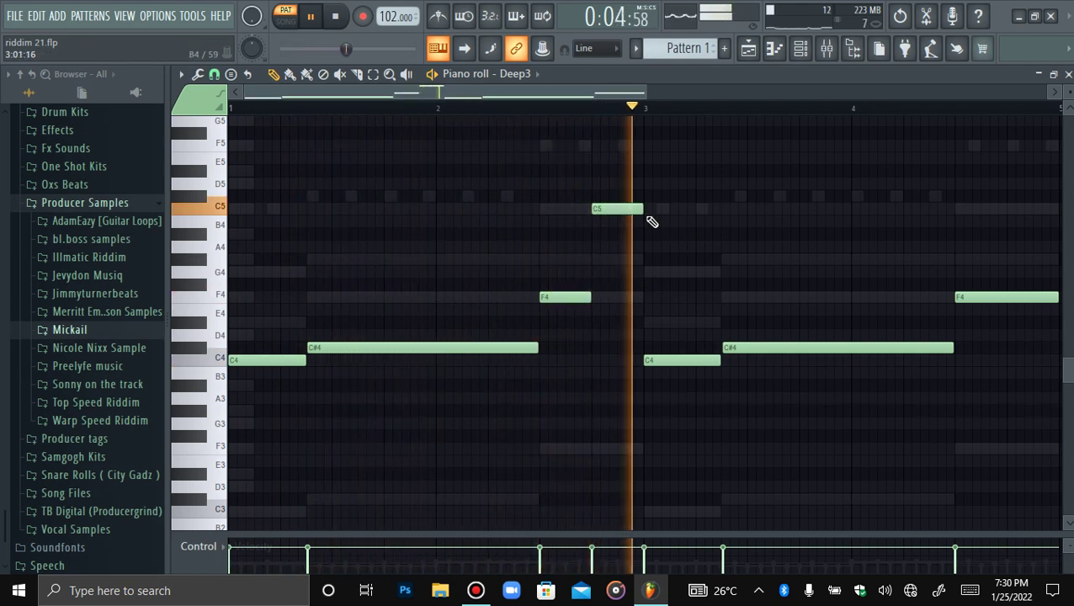
right_click(625, 211)
left_click_drag(592, 298, 616, 298)
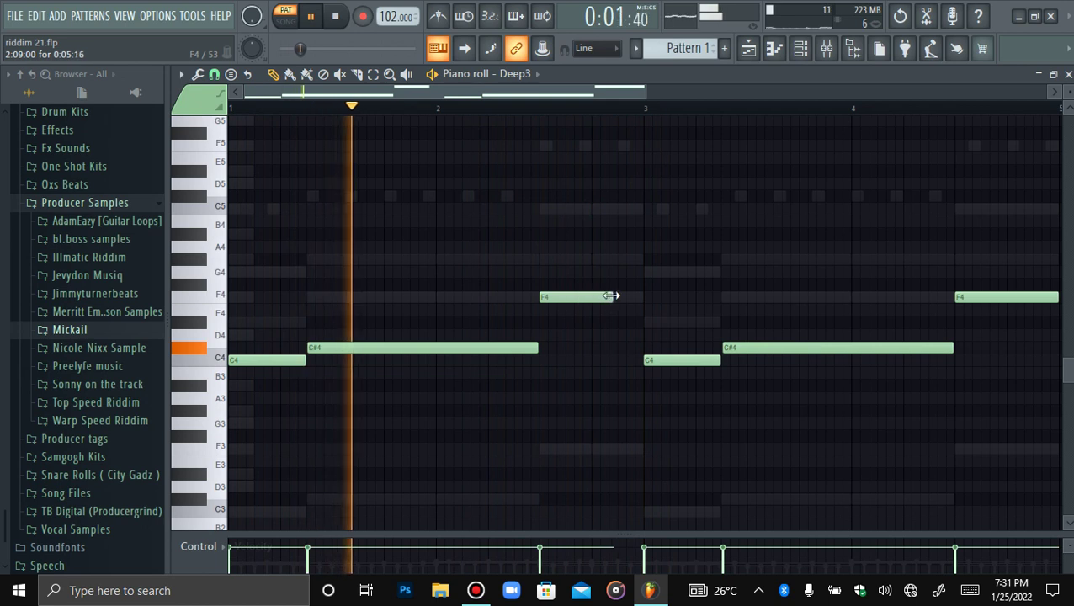
left_click(617, 262)
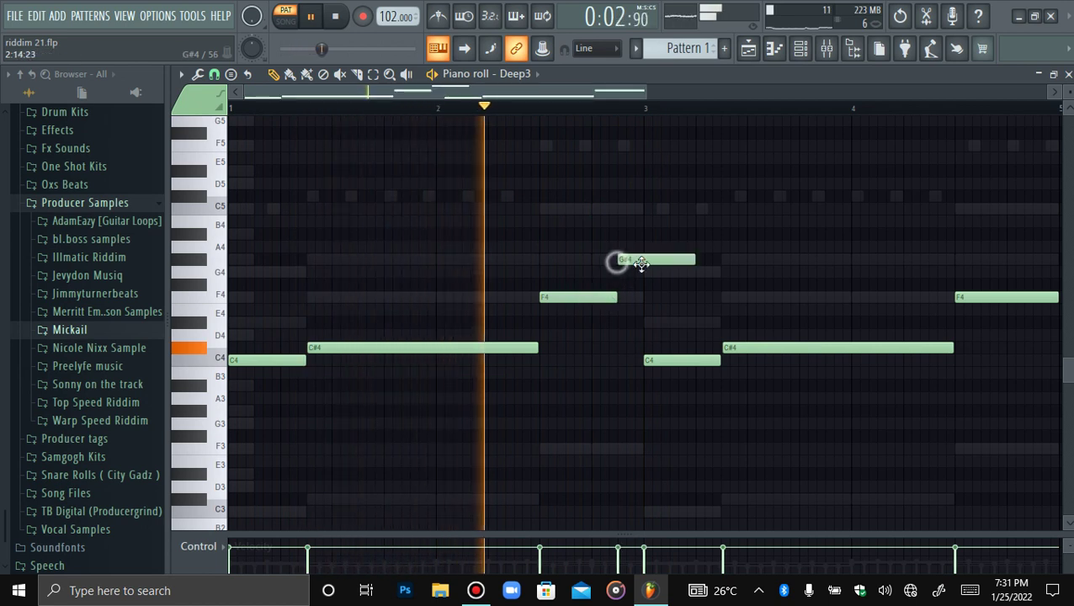
right_click(692, 262)
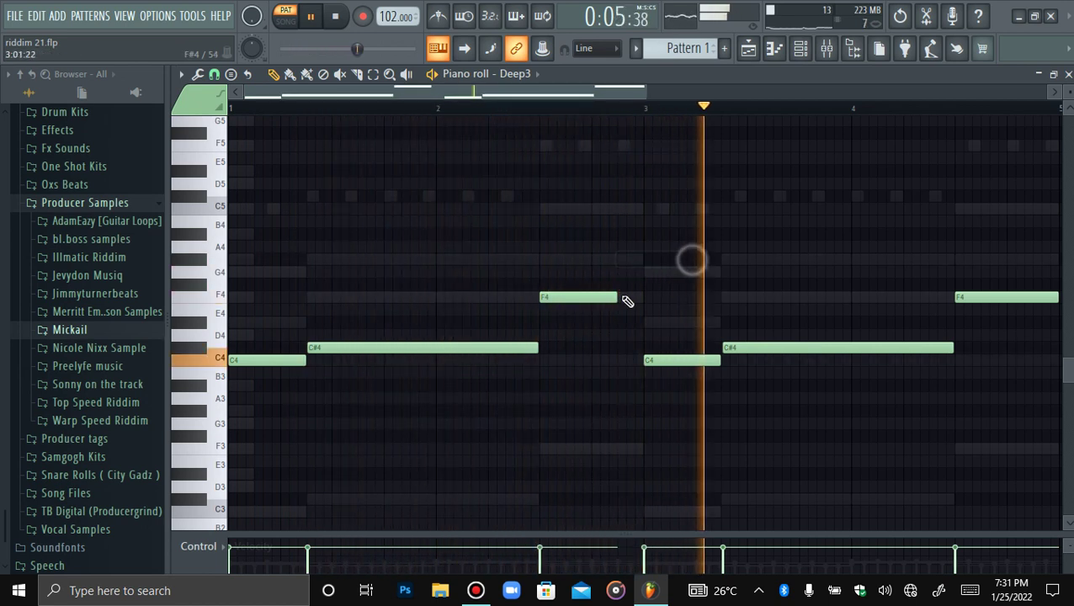
left_click_drag(619, 298, 646, 300)
Quantize the Deep3 bass notes with the Default quantizer template and replay the pattern.
key("alt+q")
key("Escape")
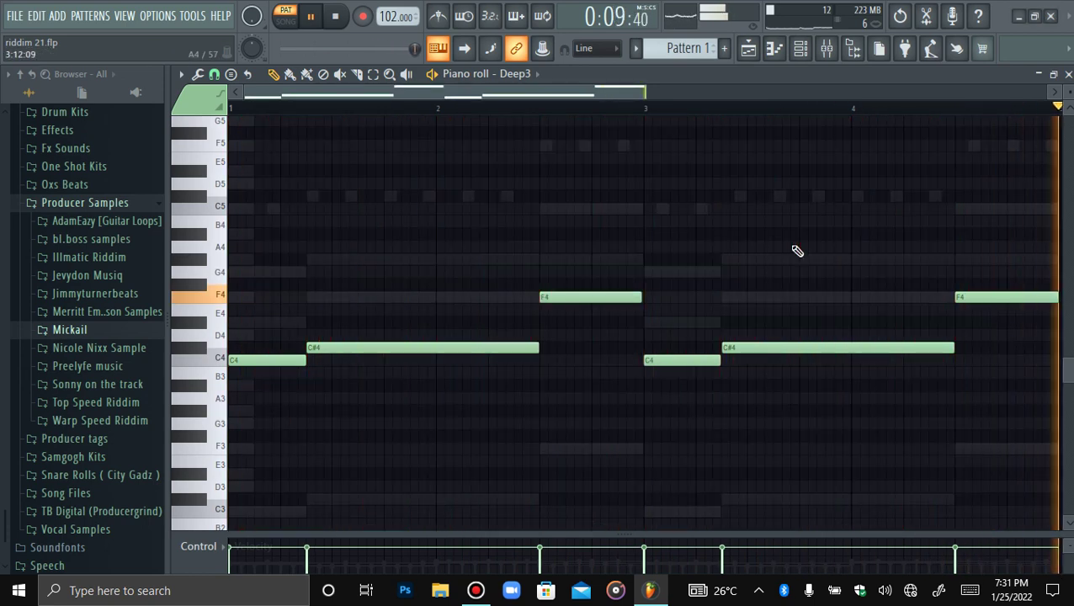
key("alt+q")
key("space")
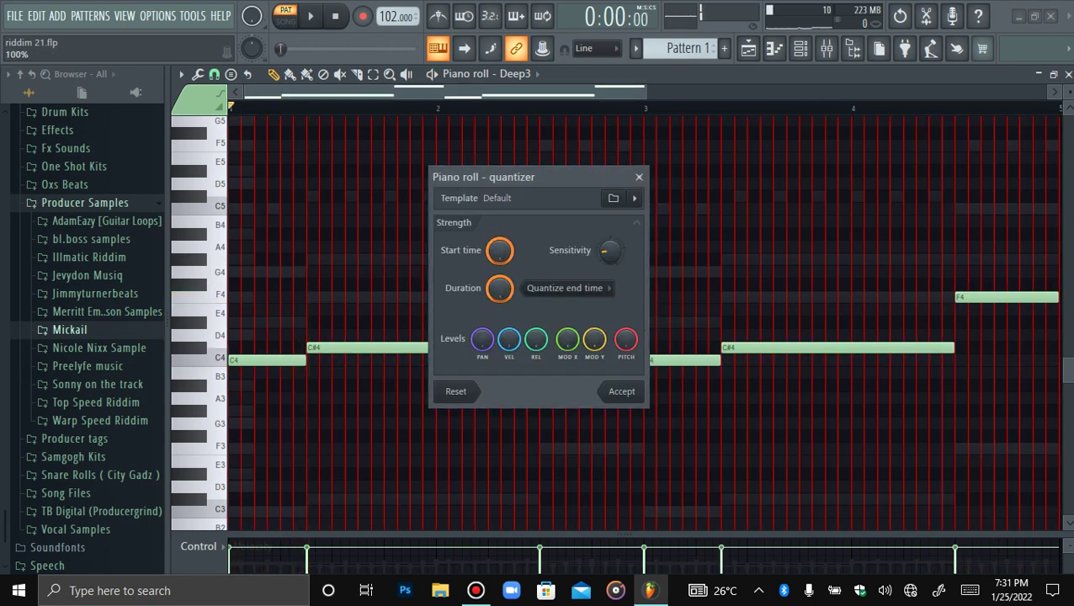
left_click(621, 391)
key("space")
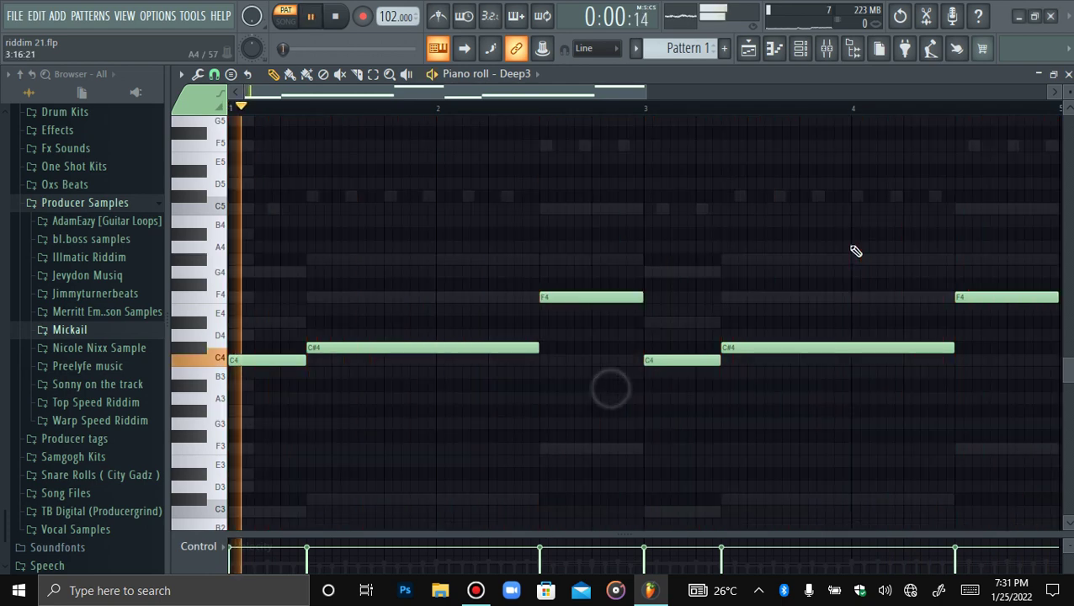
Change the Sytrus preset on the Deep3 channel to the bass preset Deep.
left_click(800, 48)
left_click(367, 208)
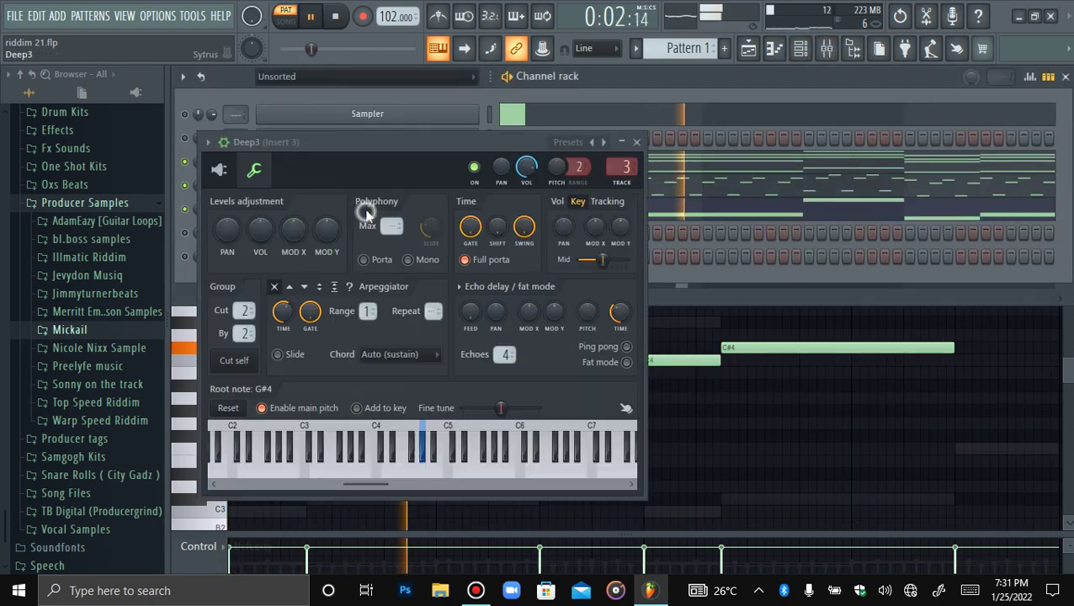
left_click(223, 167)
left_click(223, 141)
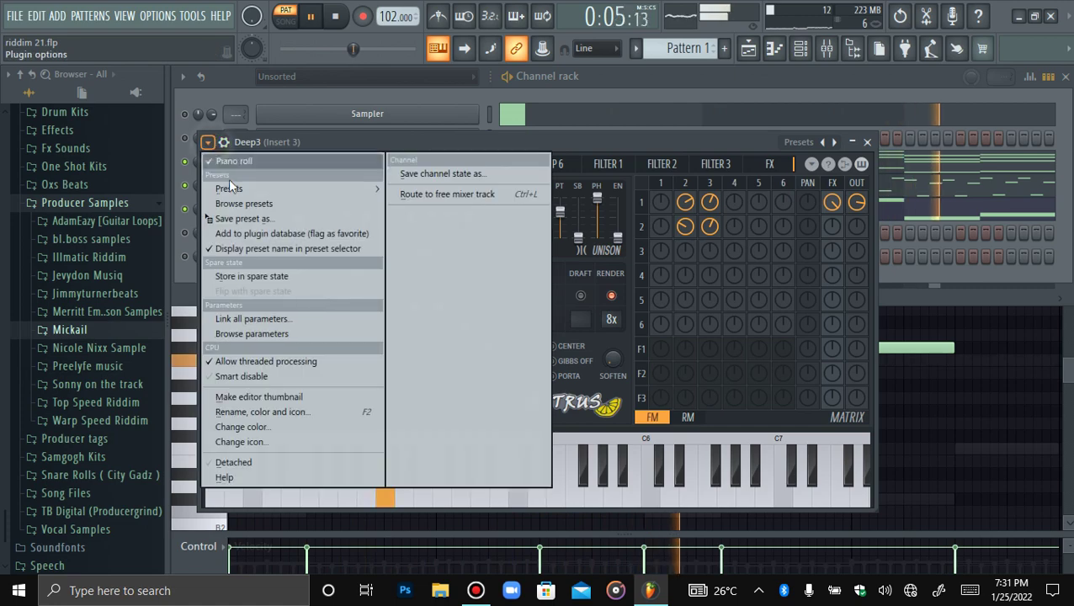
mouse_move(228, 183)
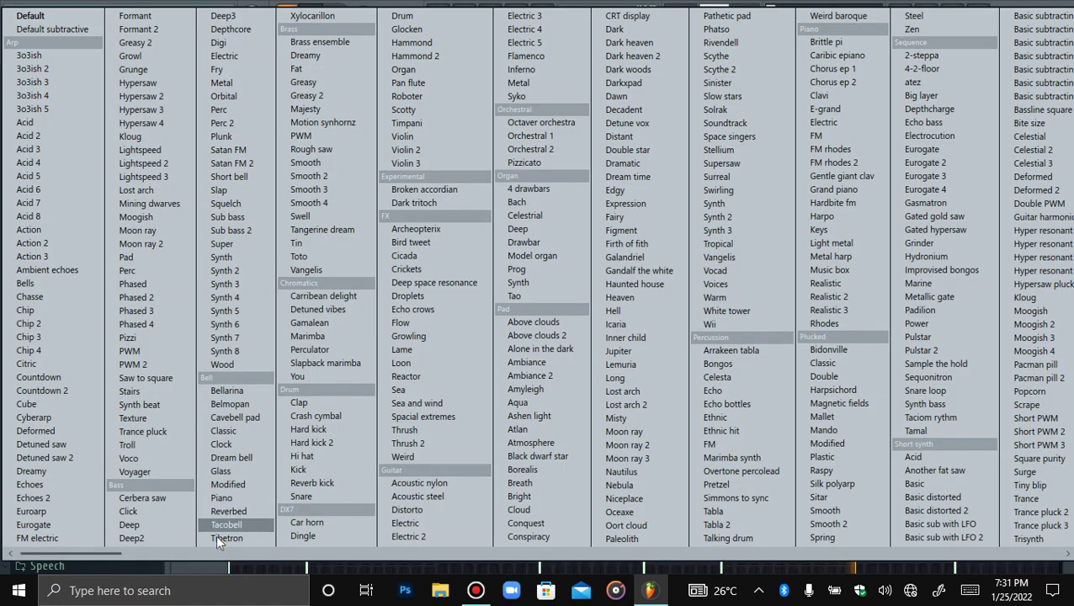
left_click(160, 526)
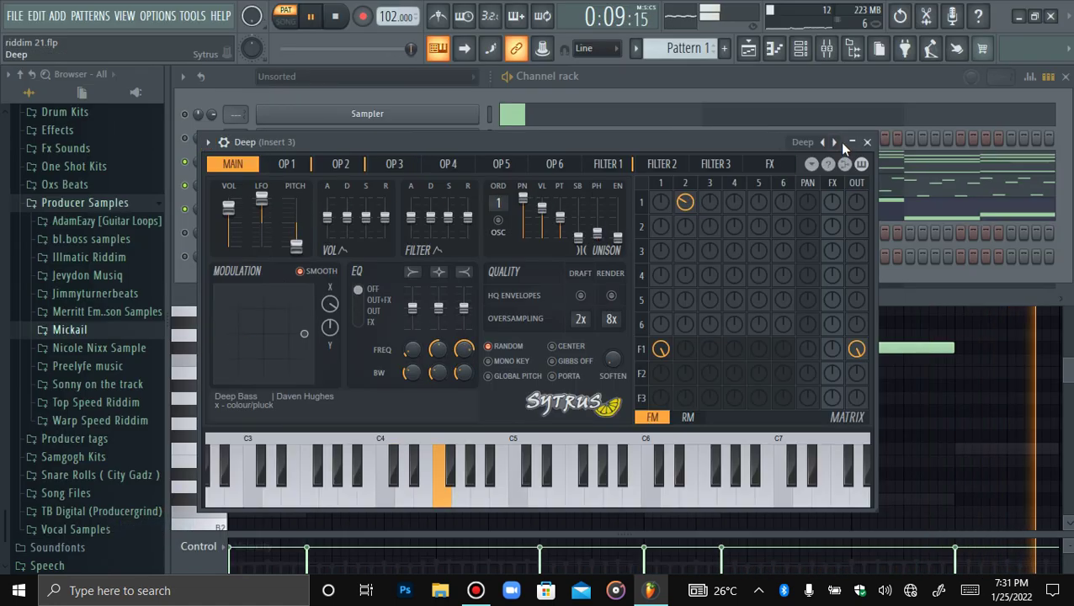
Lower all notes of the Deep bassline by one octave and replay the pattern.
left_click(772, 48)
key("space")
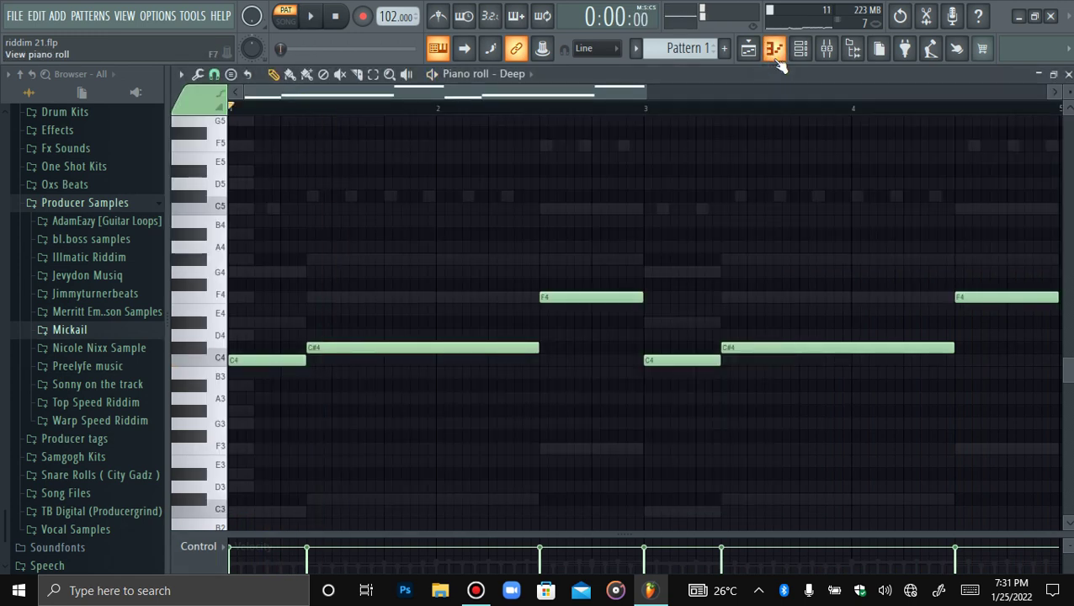
key("ctrl+Down")
key("space")
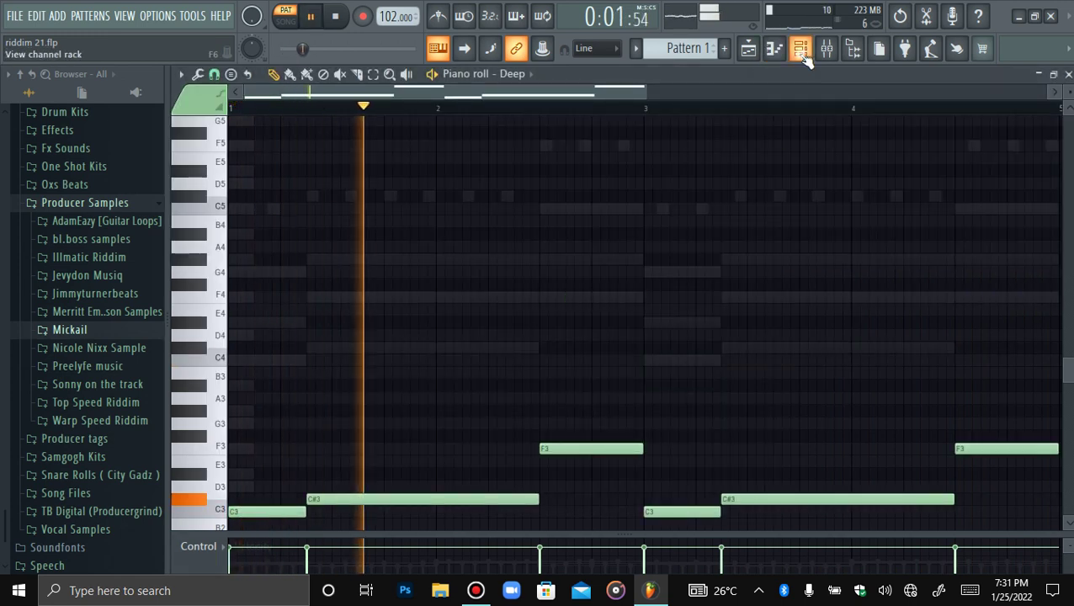
Open the root note settings of Piano Chords, and set the root note of Electric Piano Melody to A#4.
left_click(802, 53)
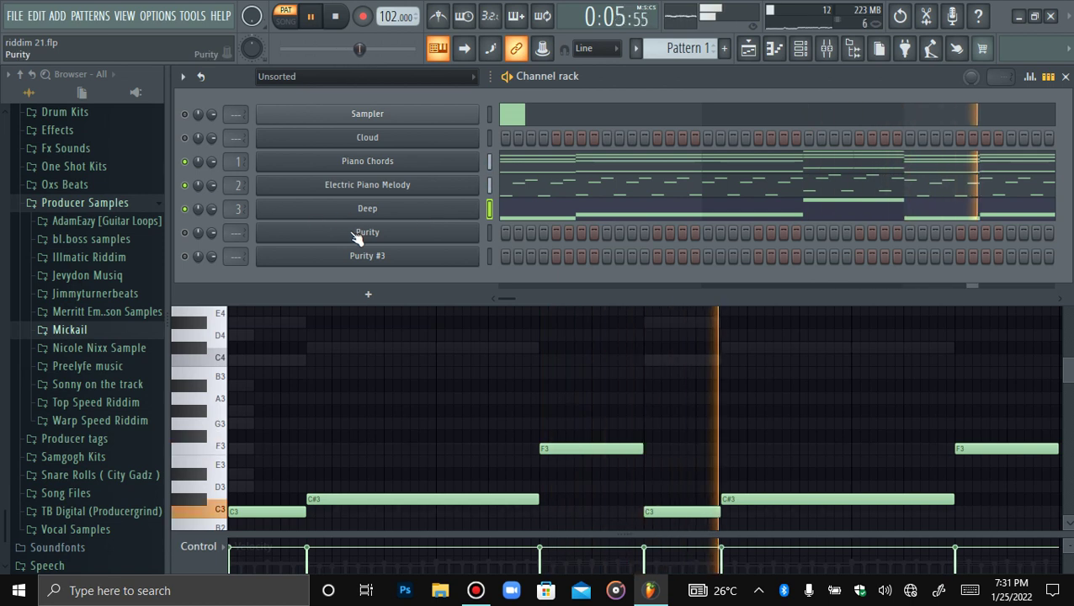
left_click(362, 162)
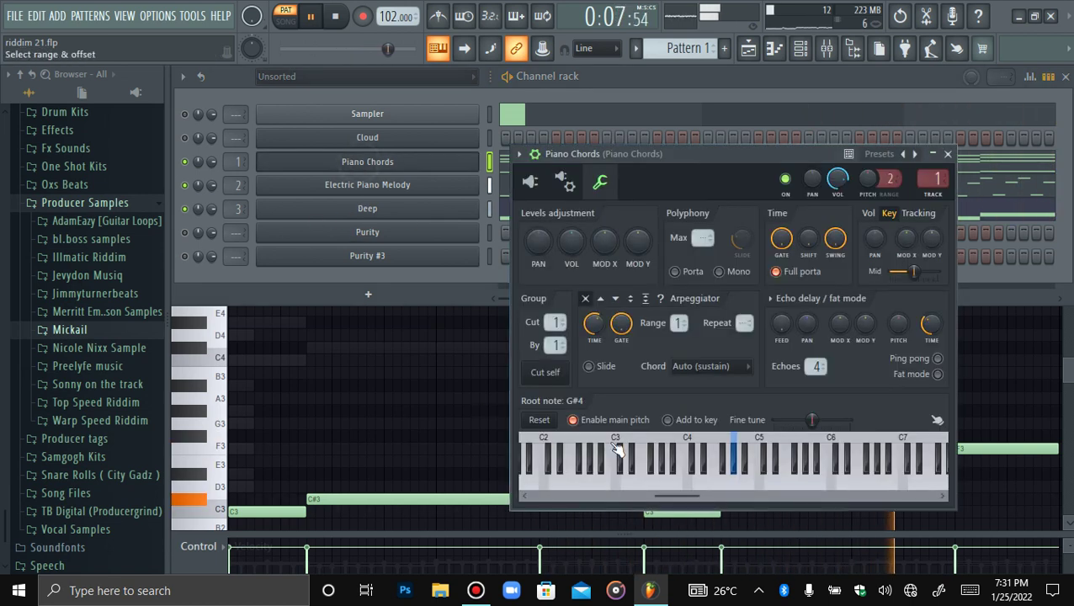
left_click(421, 185)
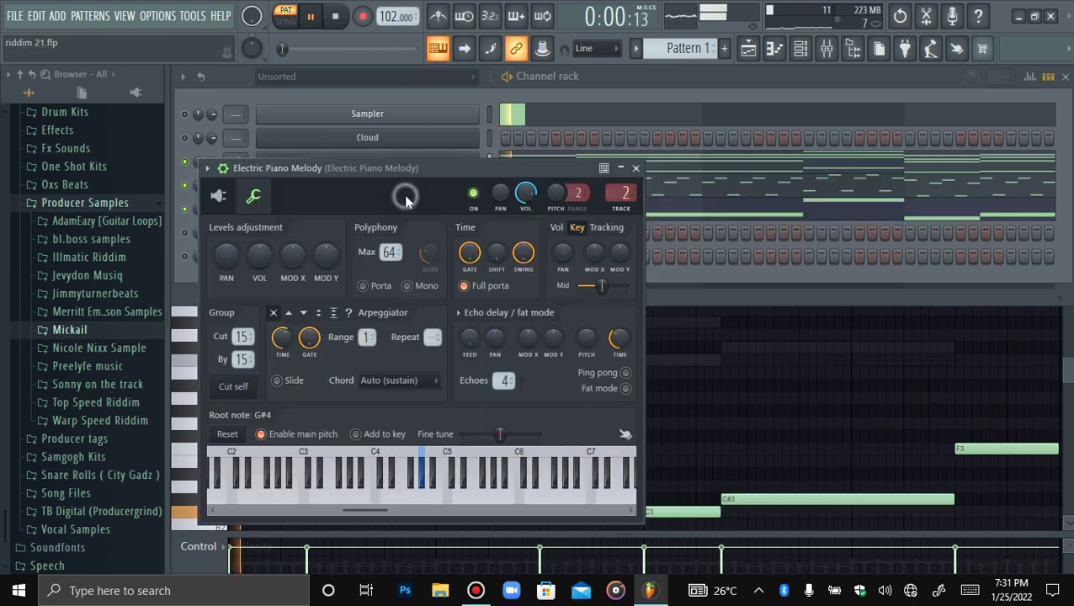
left_click(495, 97)
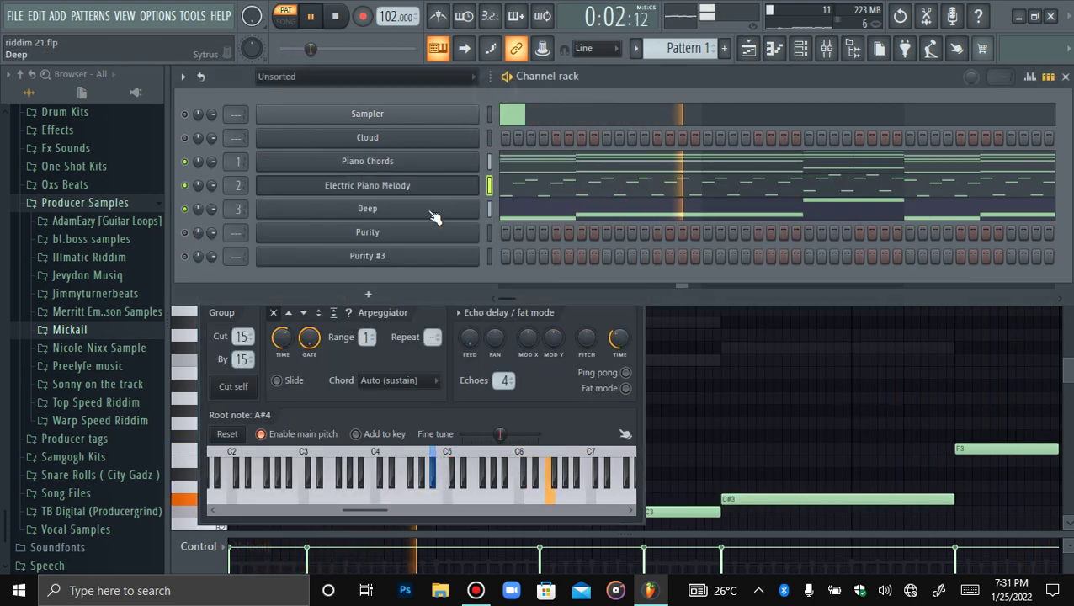
Adjust the root note of the Deep channel, unmute Purity and Purity #3, and stop playback.
left_click(432, 215)
left_click(253, 147)
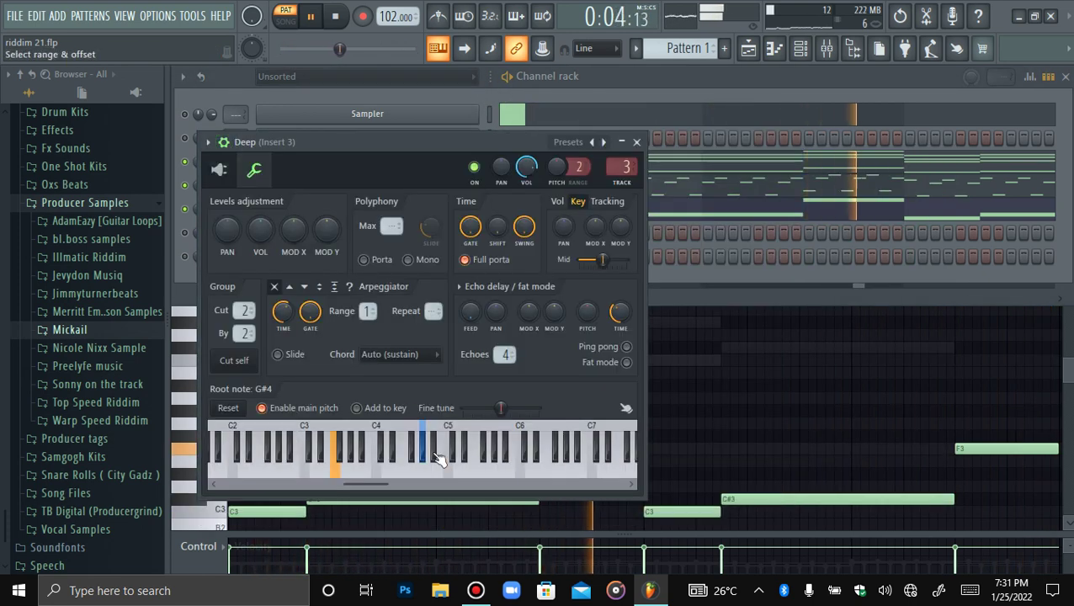
left_click(592, 77)
left_click(395, 210)
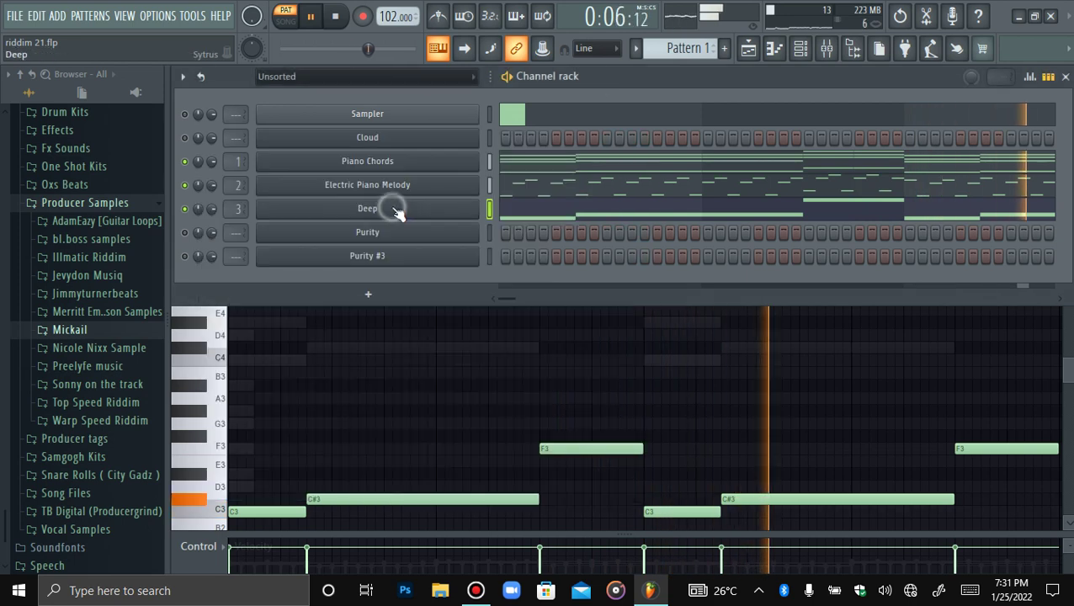
left_click(185, 254)
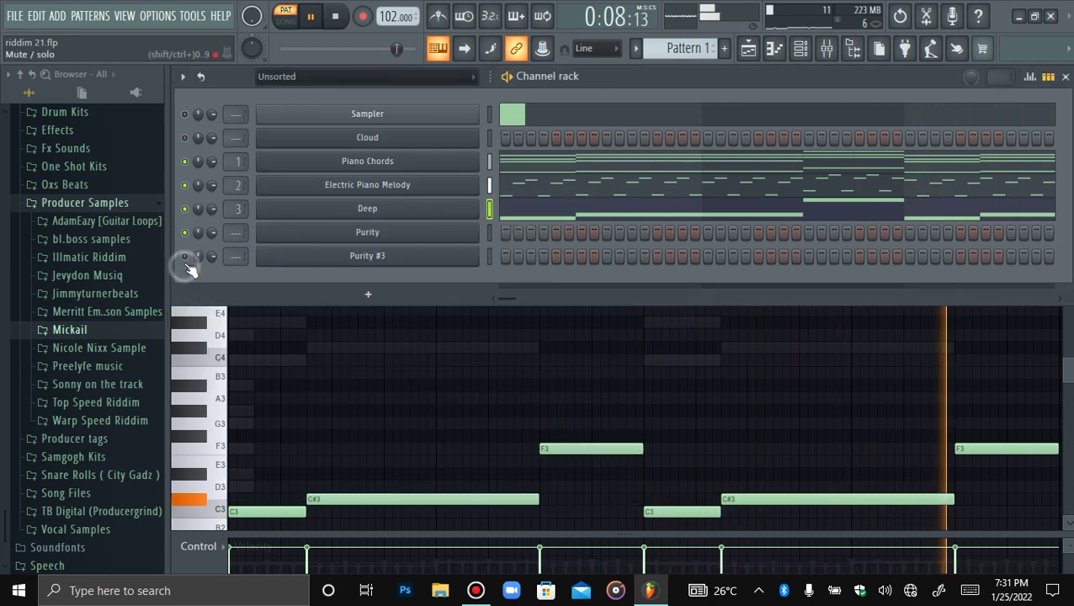
key("space")
Browse the Woodwind, Slow Synth and Lead Synth presets in Purity, audition Winter Whistle, and load and audition Winter Lead.
left_click(415, 235)
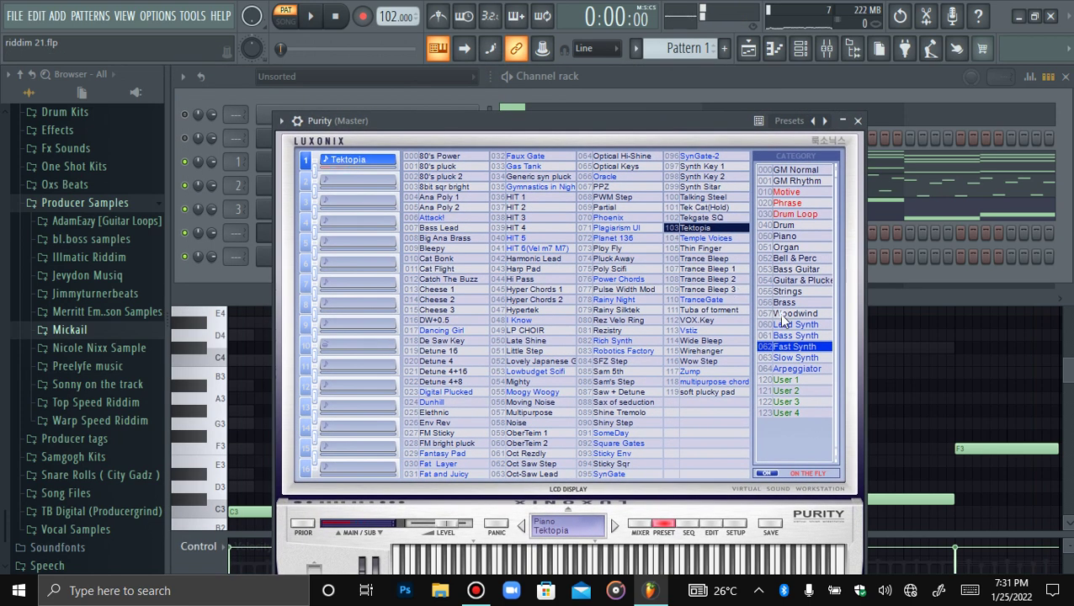
left_click(784, 314)
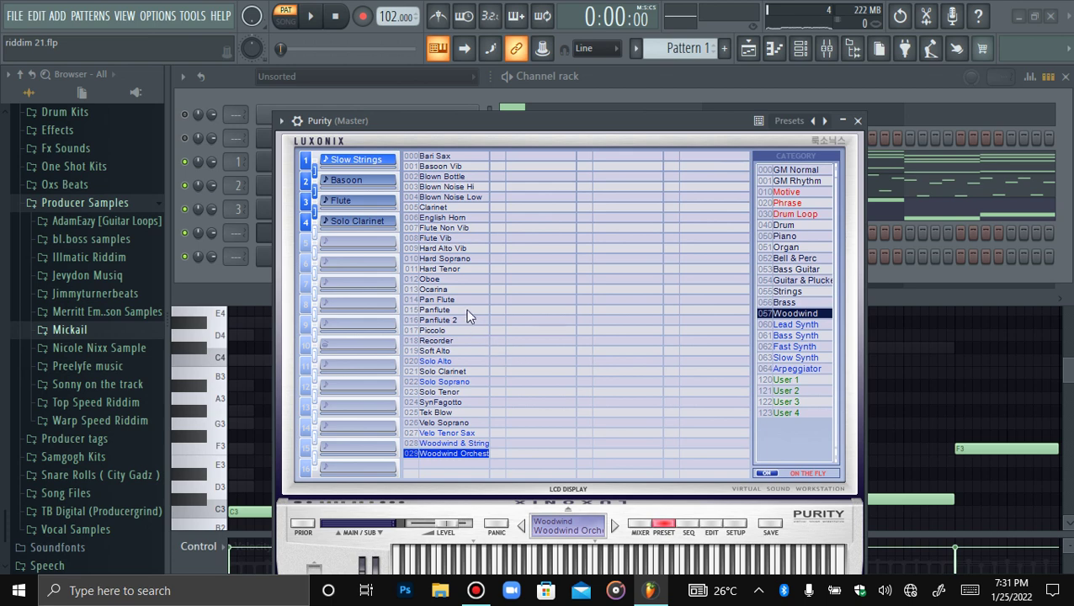
left_click(796, 358)
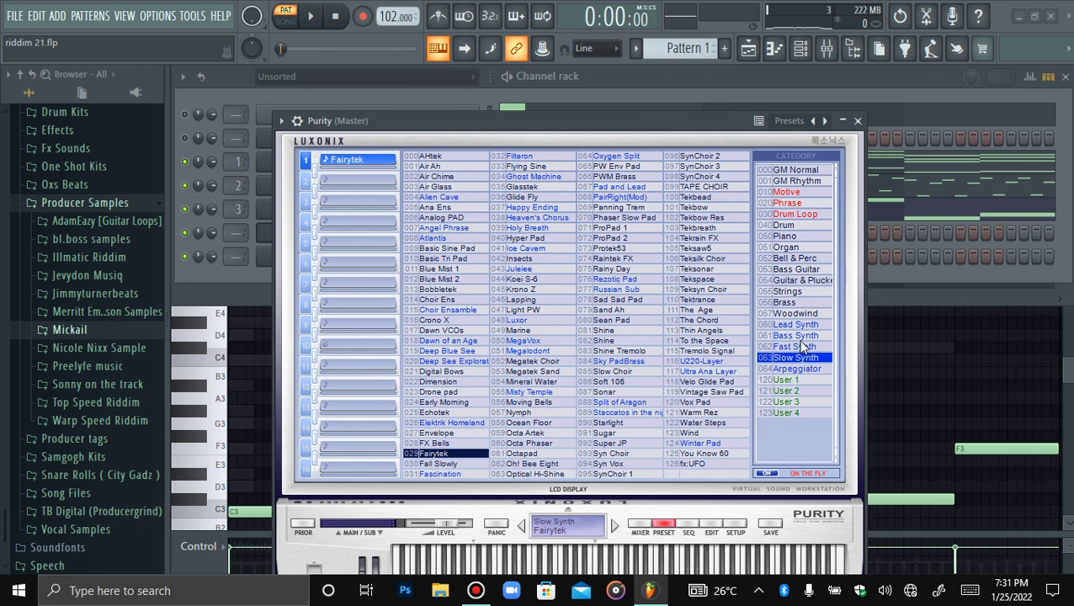
left_click(796, 325)
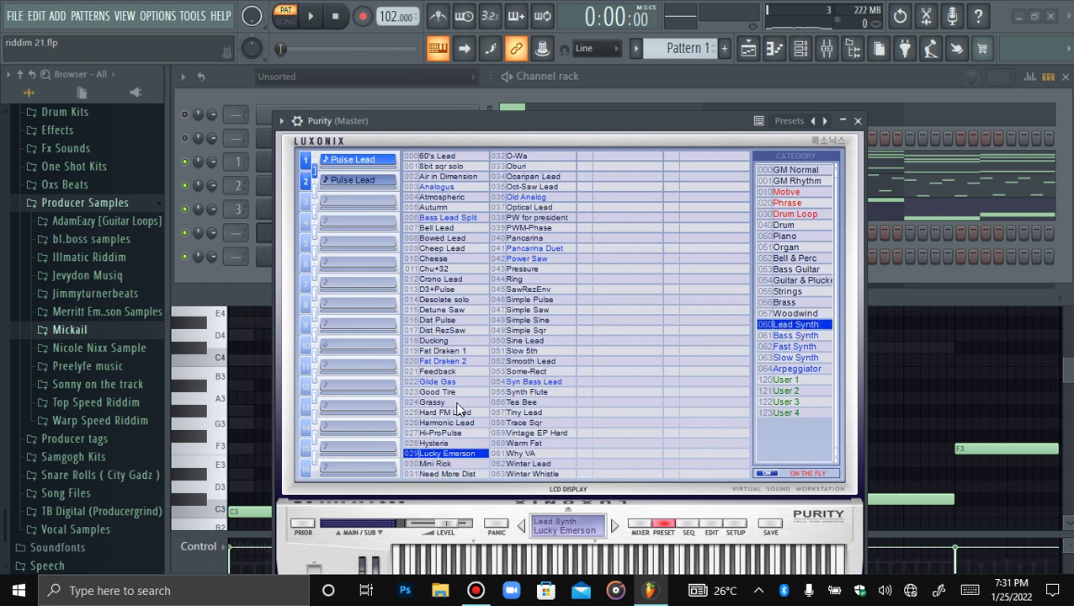
left_click(528, 463)
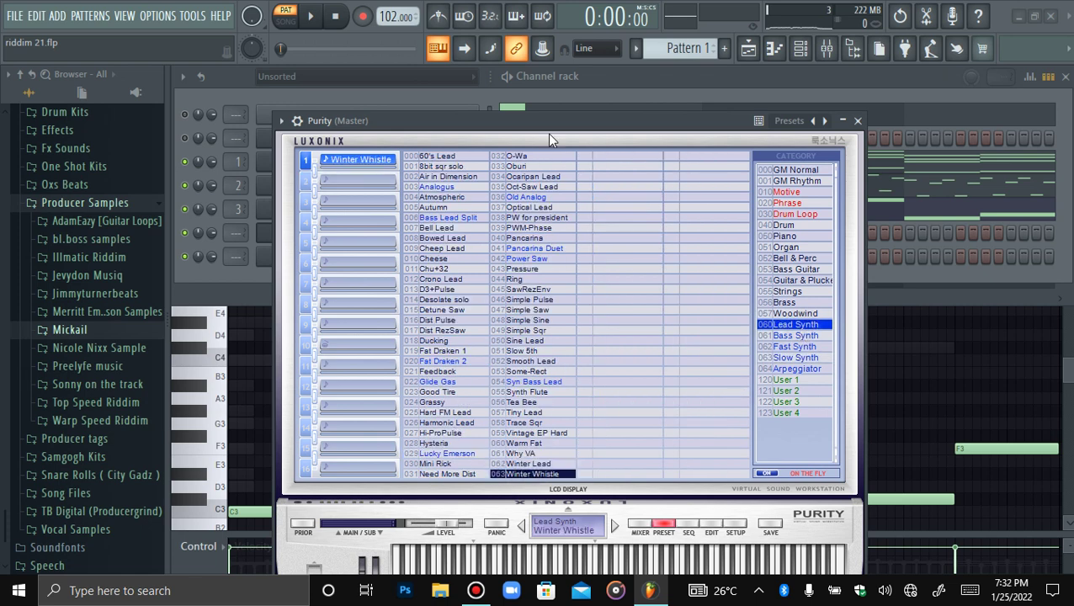
key("e")
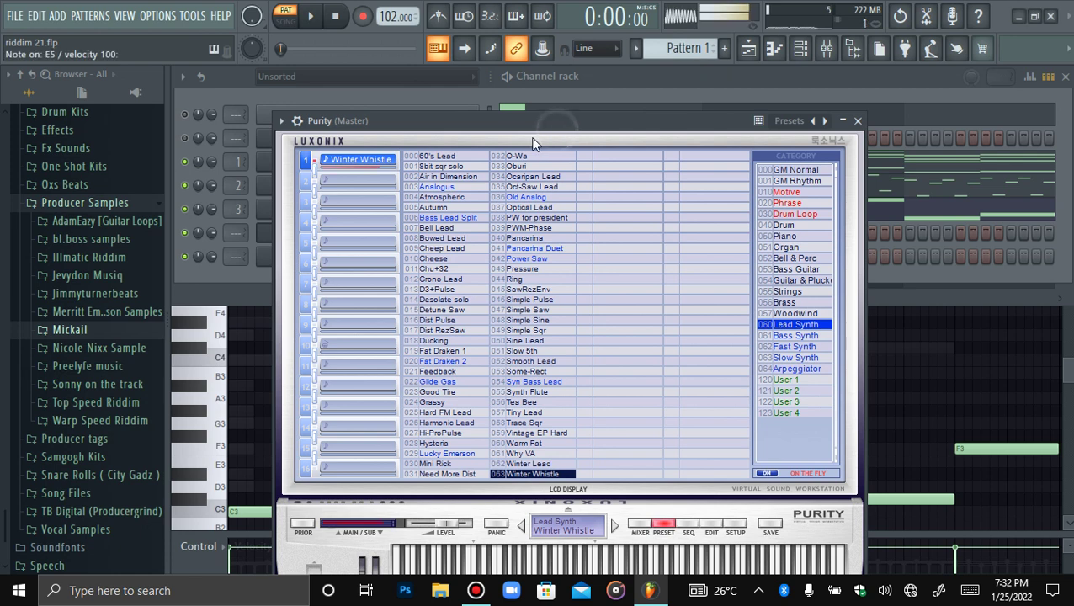
left_click(522, 464)
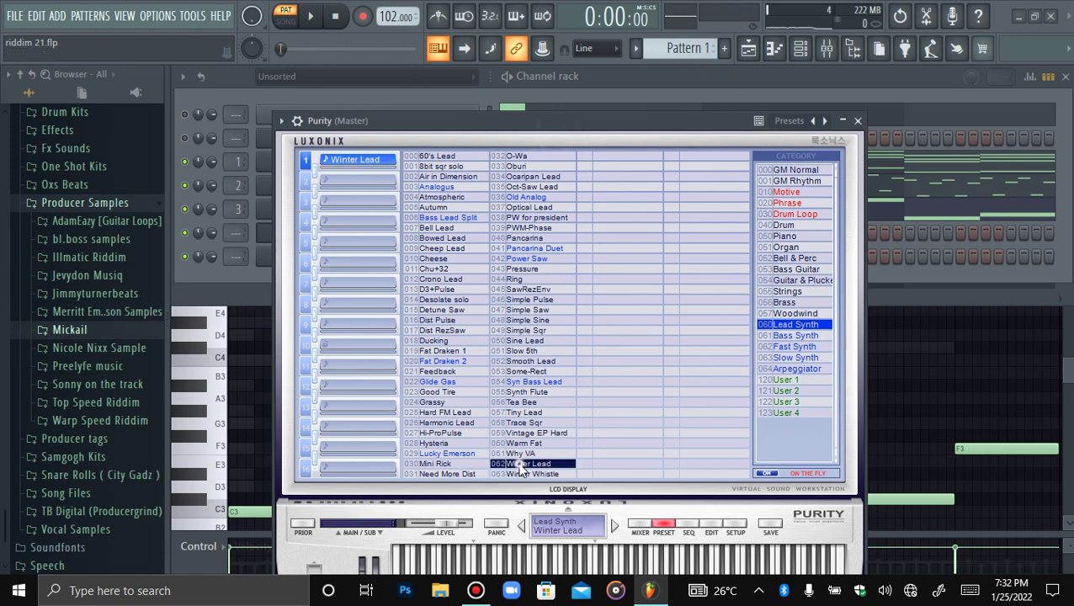
left_click(572, 126)
key("t")
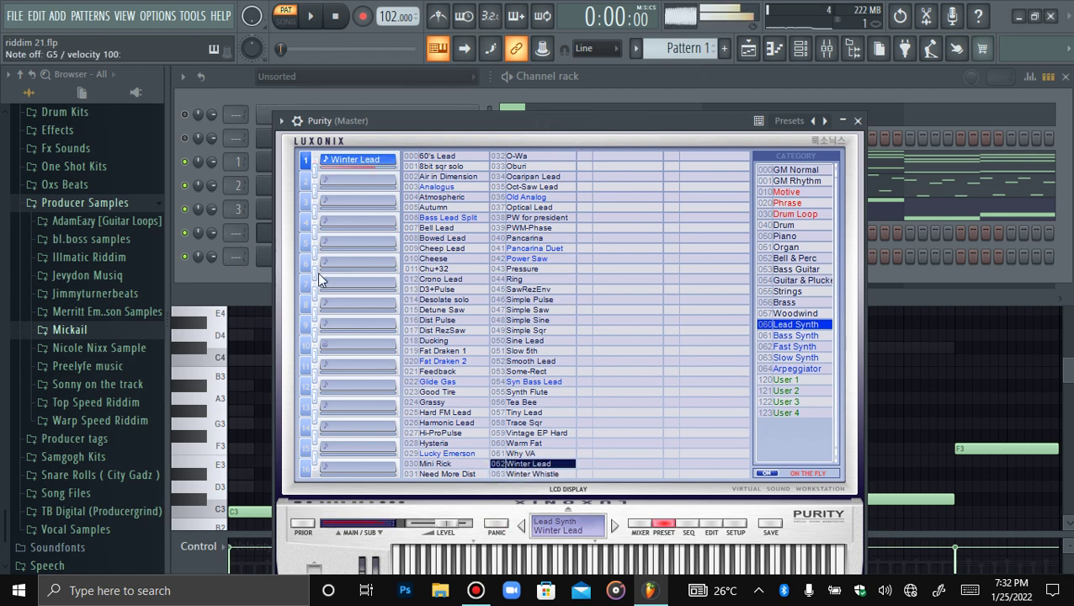
Route the Purity channel to mixer track 4 and set its root note to A#4.
left_click(261, 234)
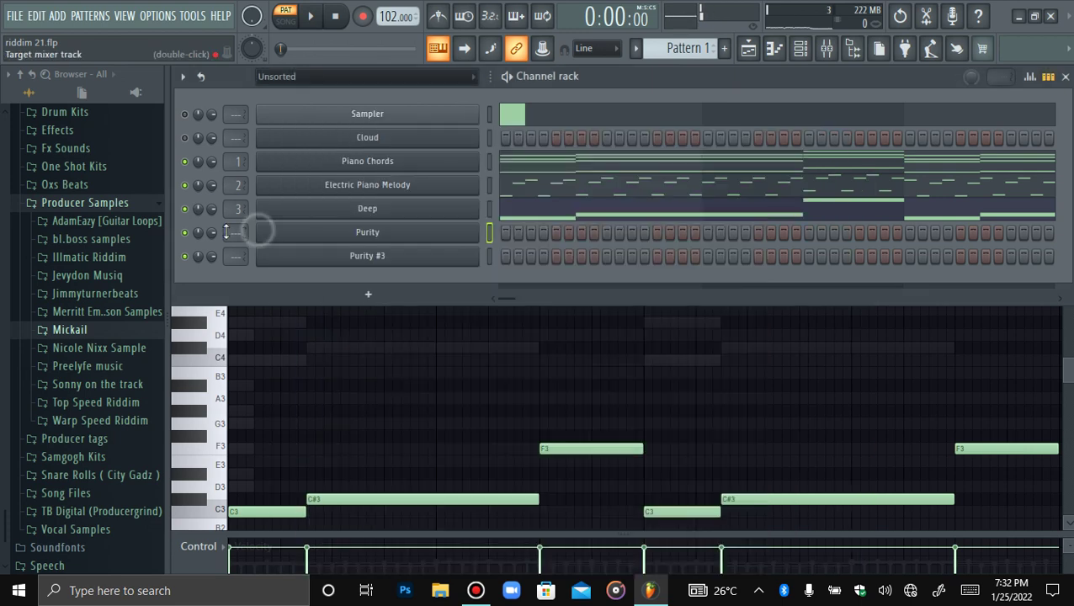
left_click(358, 236)
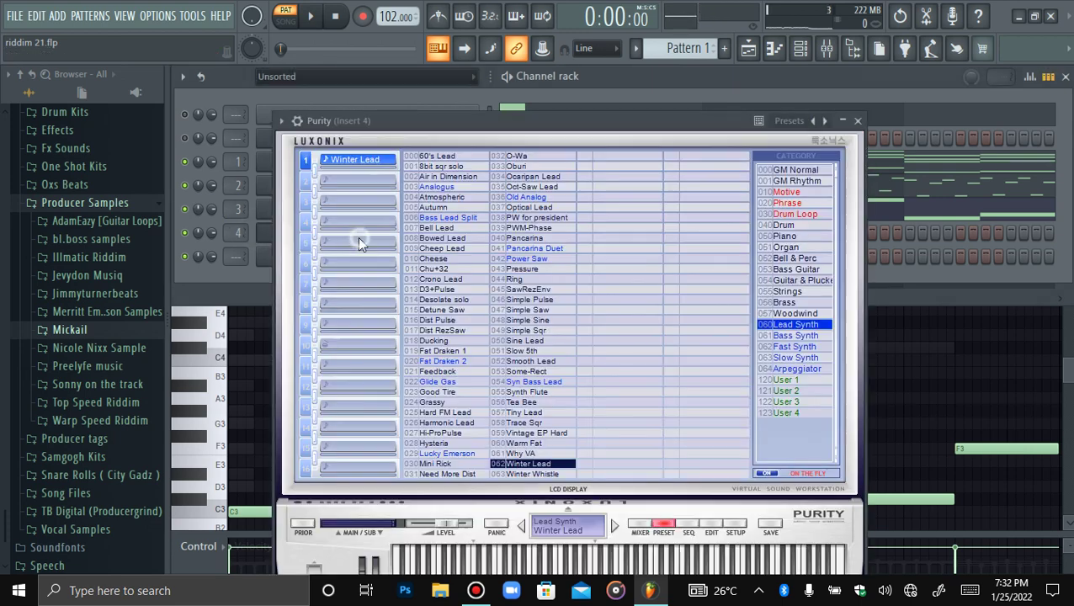
left_click(361, 149)
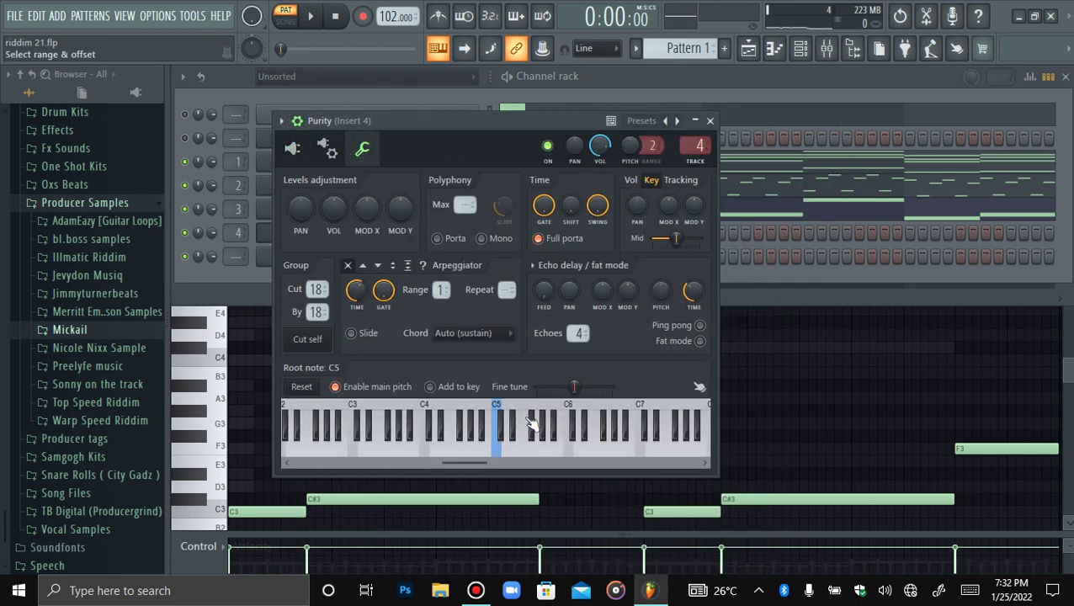
left_click(242, 275)
left_click(367, 185)
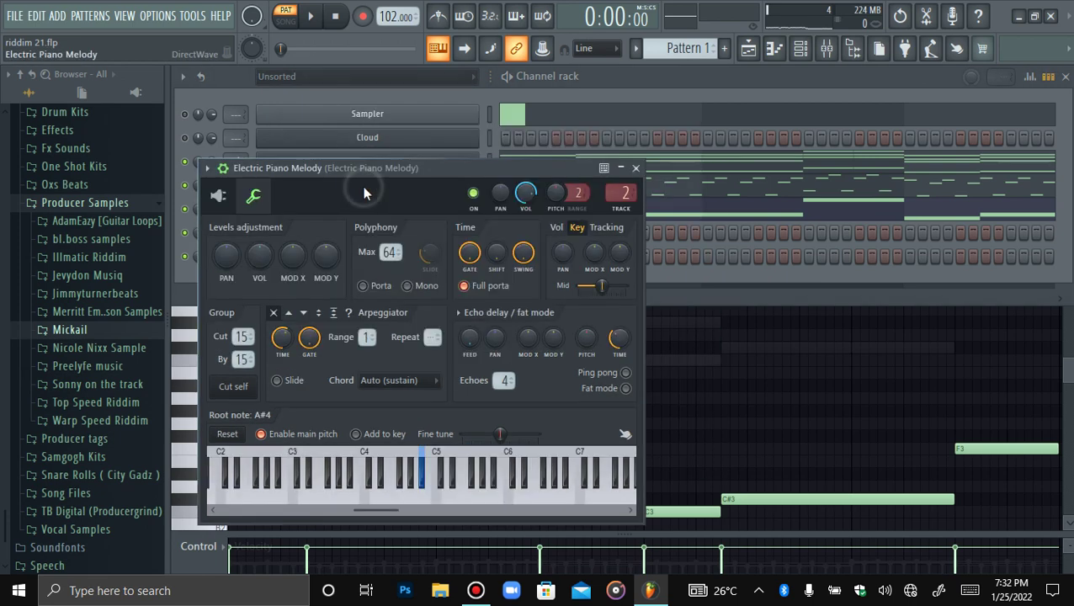
left_click(184, 285)
left_click(365, 233)
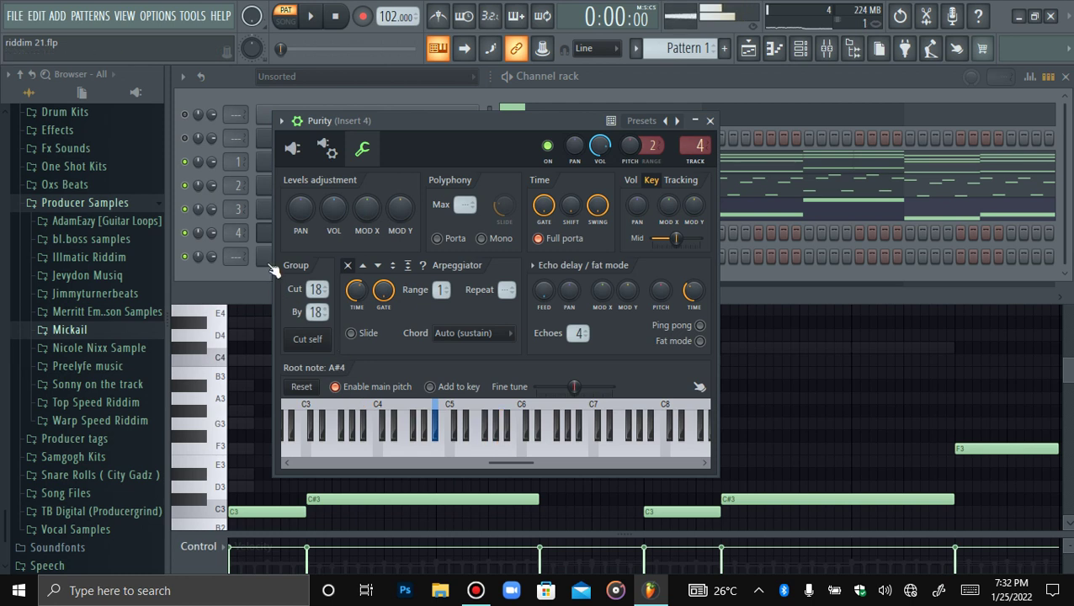
left_click(264, 240)
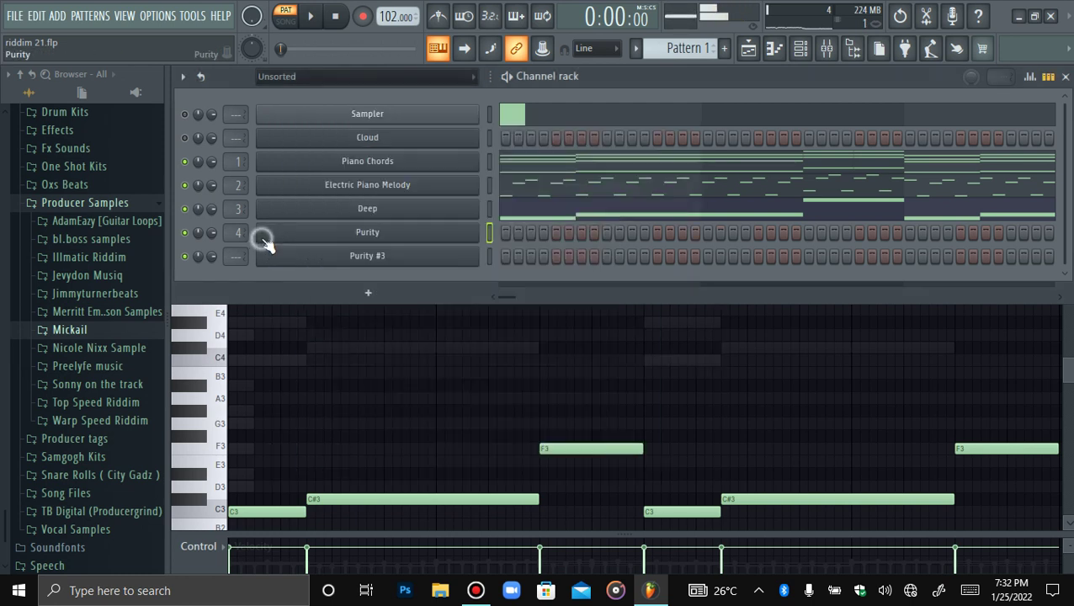
Try F4 and G#4 notes in the first bar of Purity's piano roll and play the pattern.
left_click(773, 52)
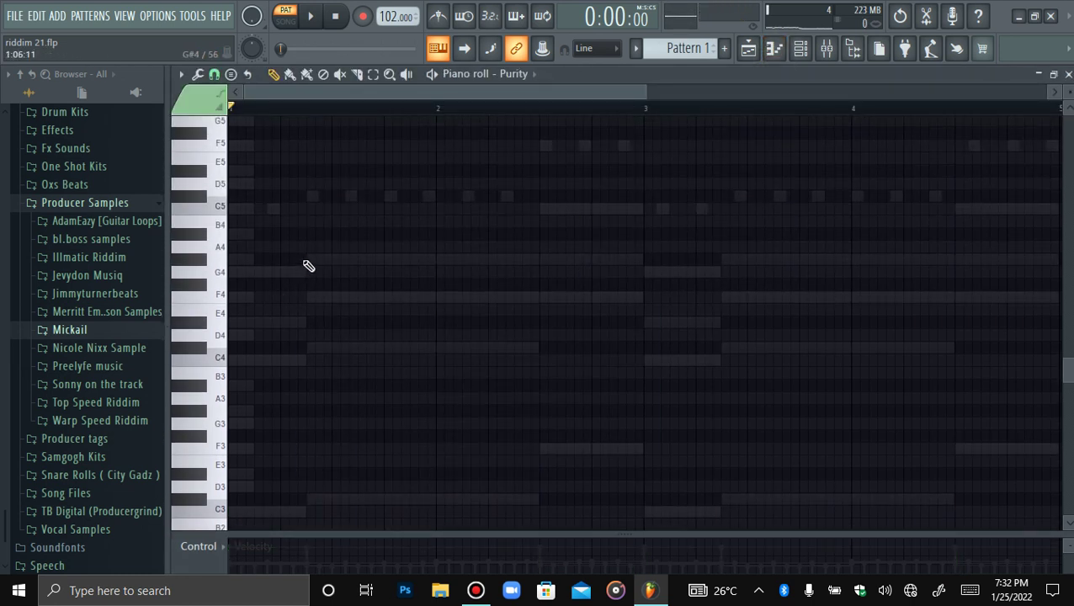
left_click_drag(646, 88, 444, 118)
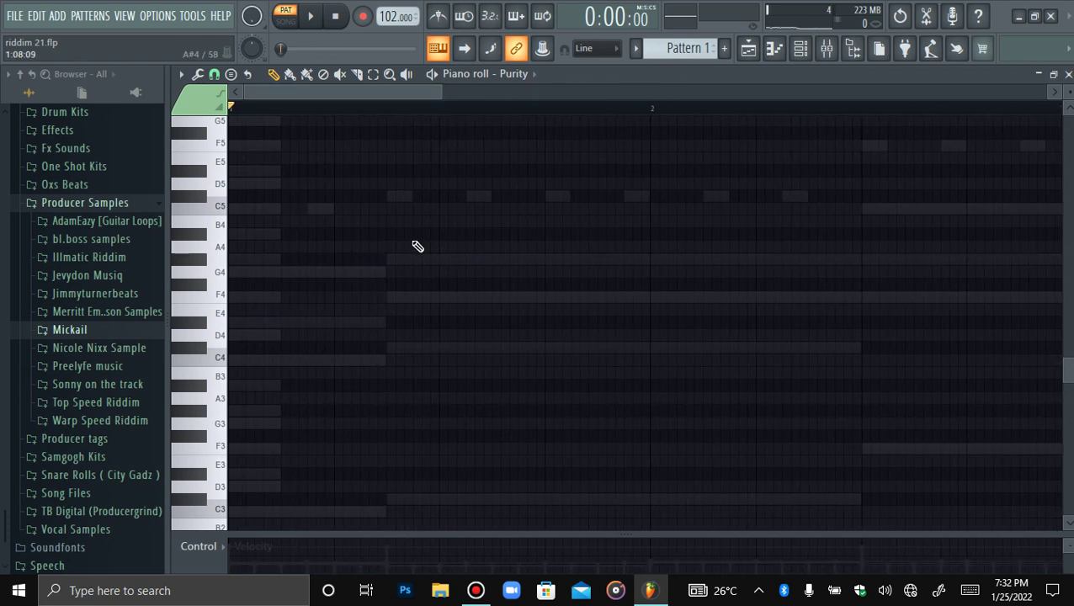
left_click(386, 299)
left_click_drag(589, 297, 426, 308)
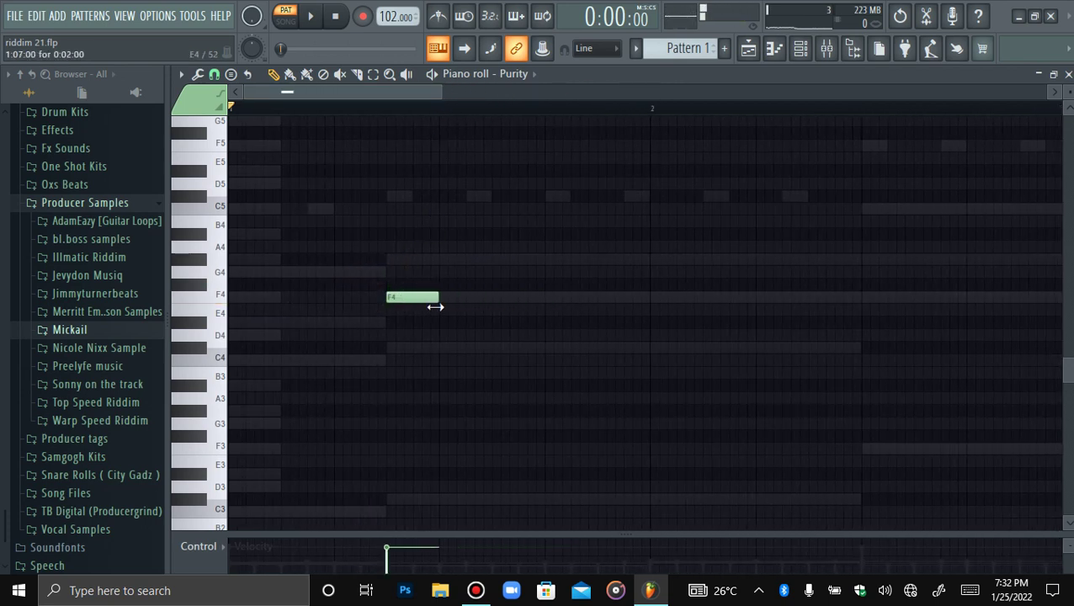
left_click(390, 260)
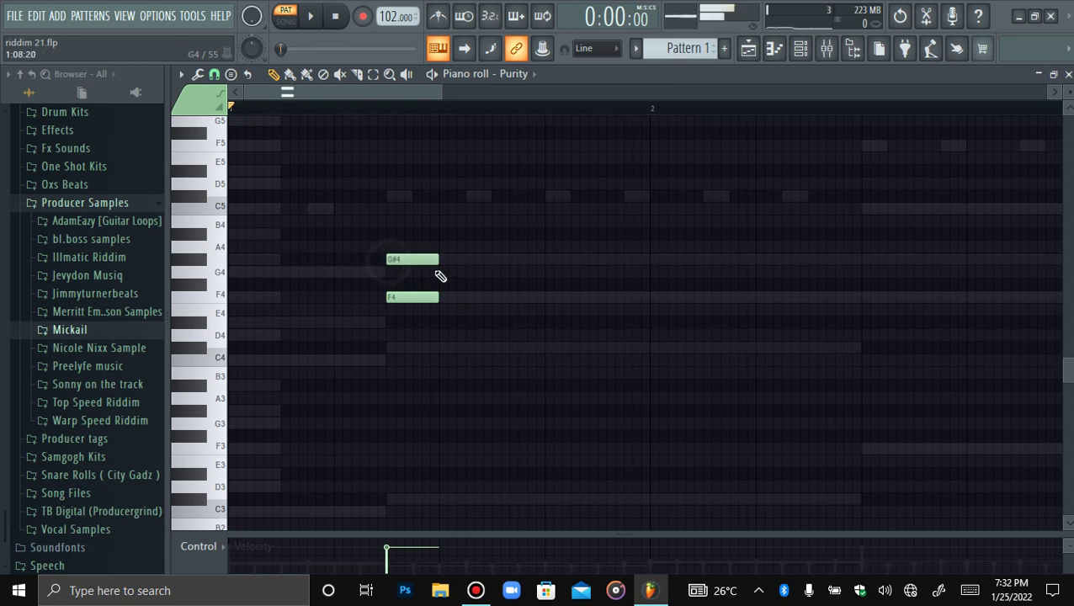
key("space")
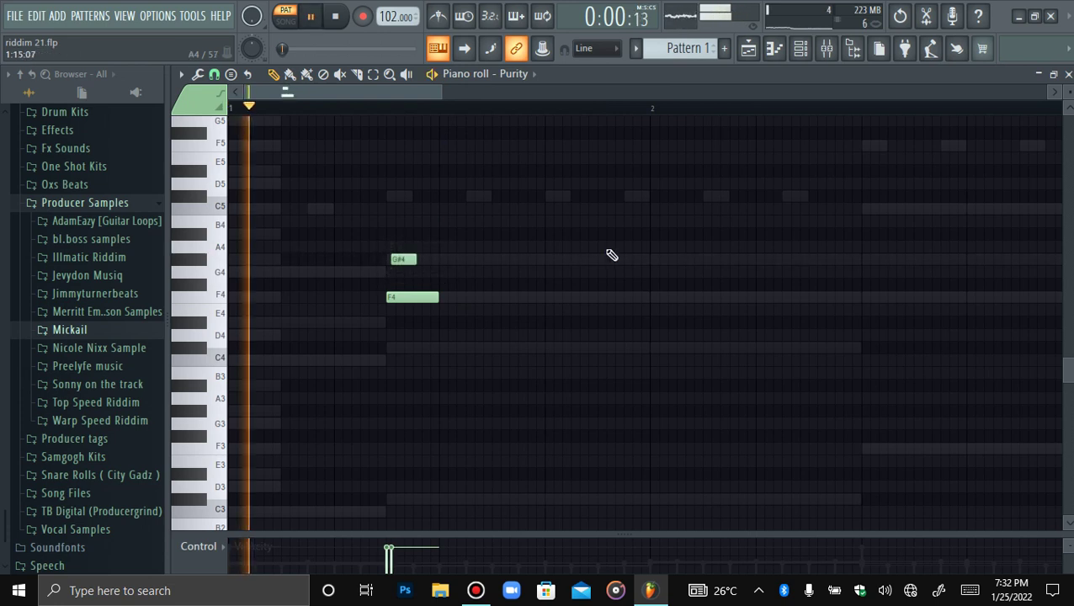
key("space")
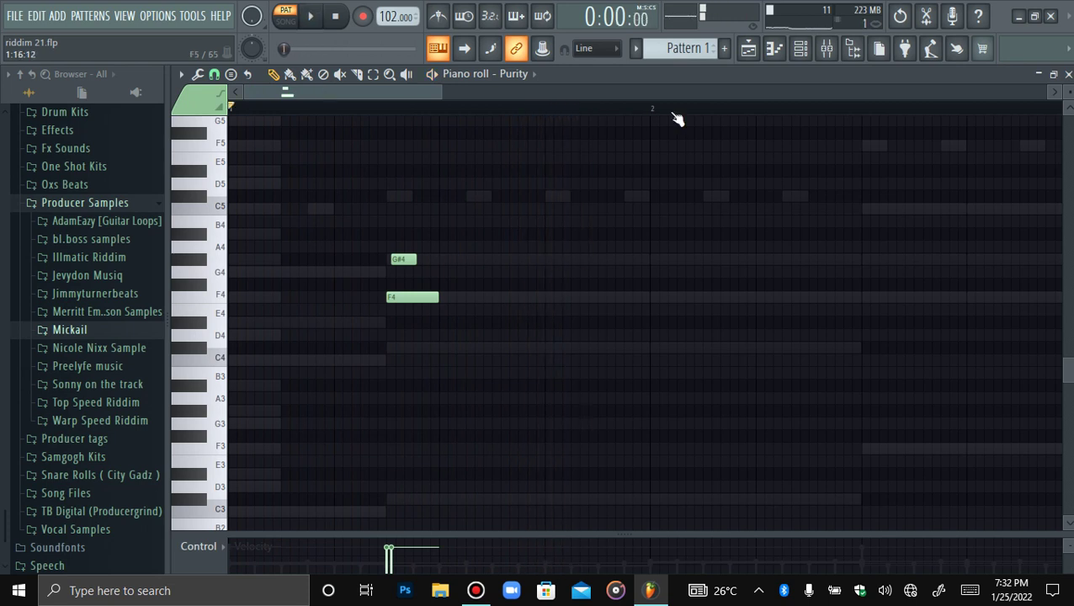
Check Insert 4's level during playback, delete Purity's trial F4 and G#4 notes, and review its root note setting.
left_click(799, 51)
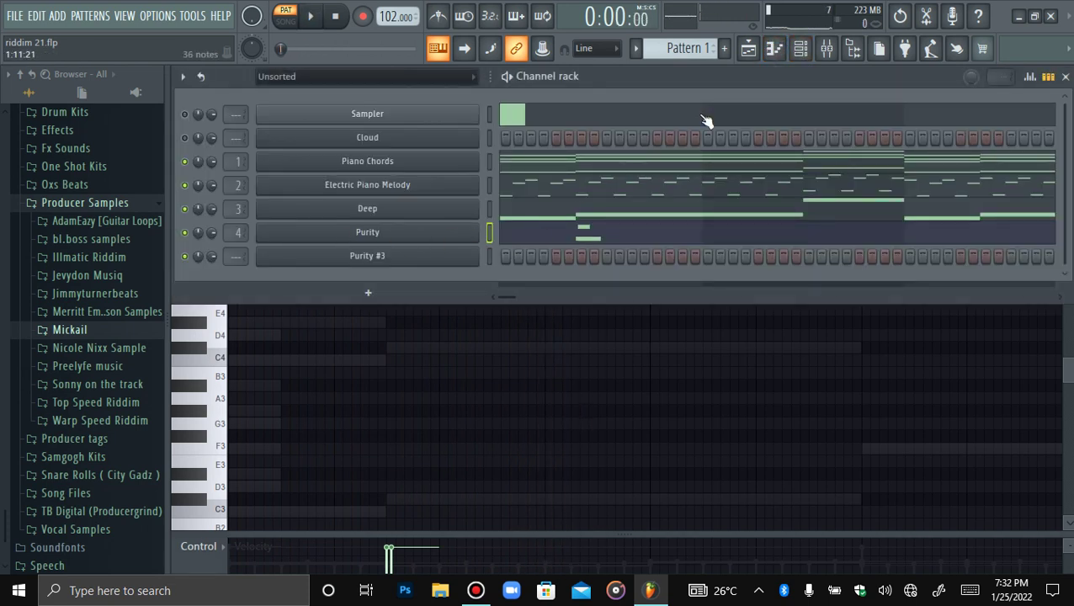
left_click(827, 51)
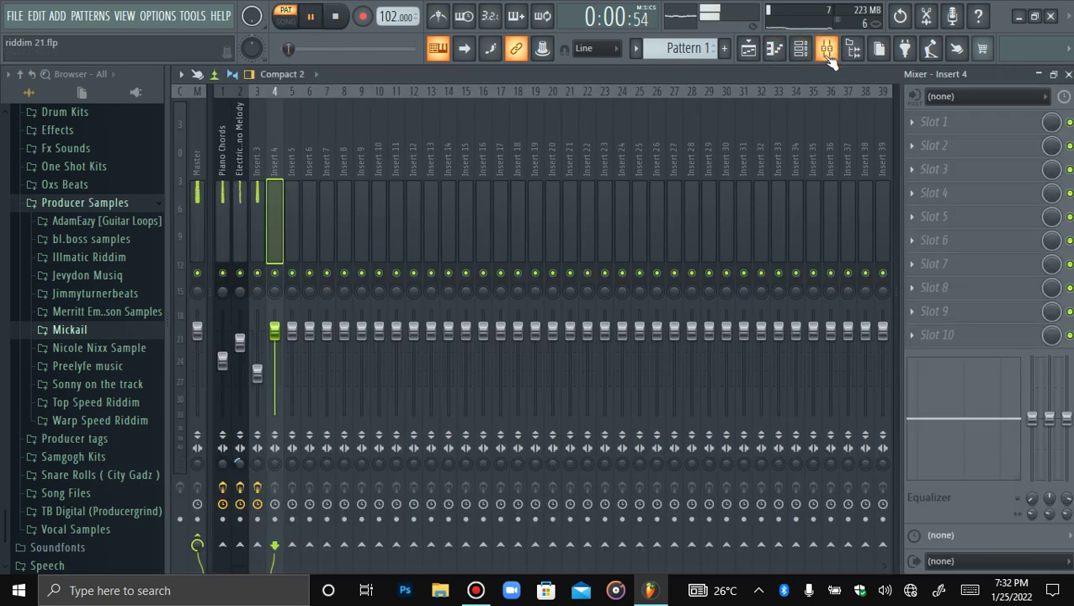
left_click(775, 52)
key("space")
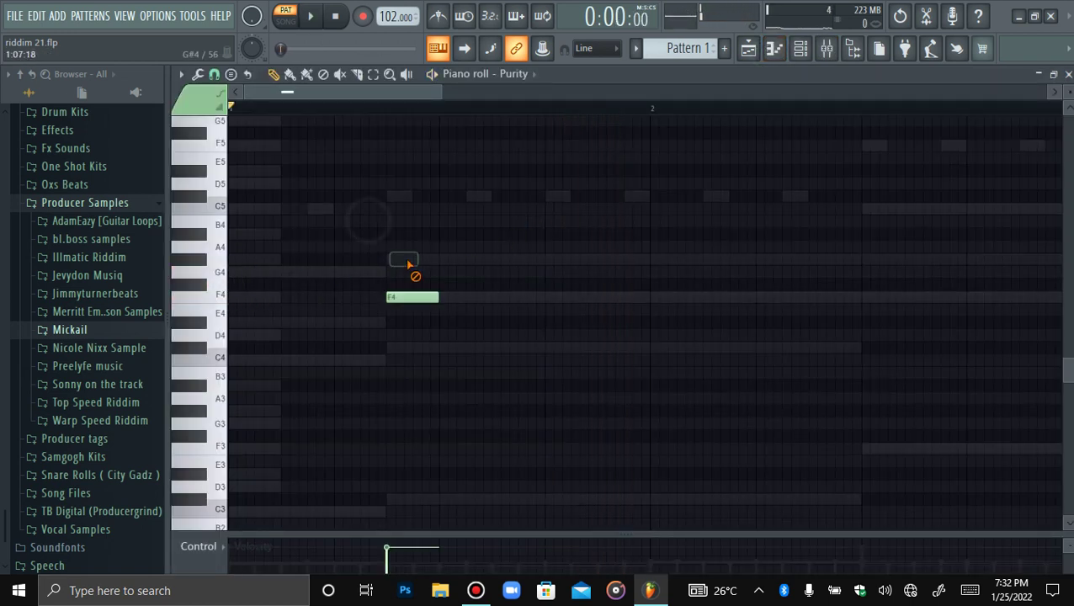
left_click(801, 49)
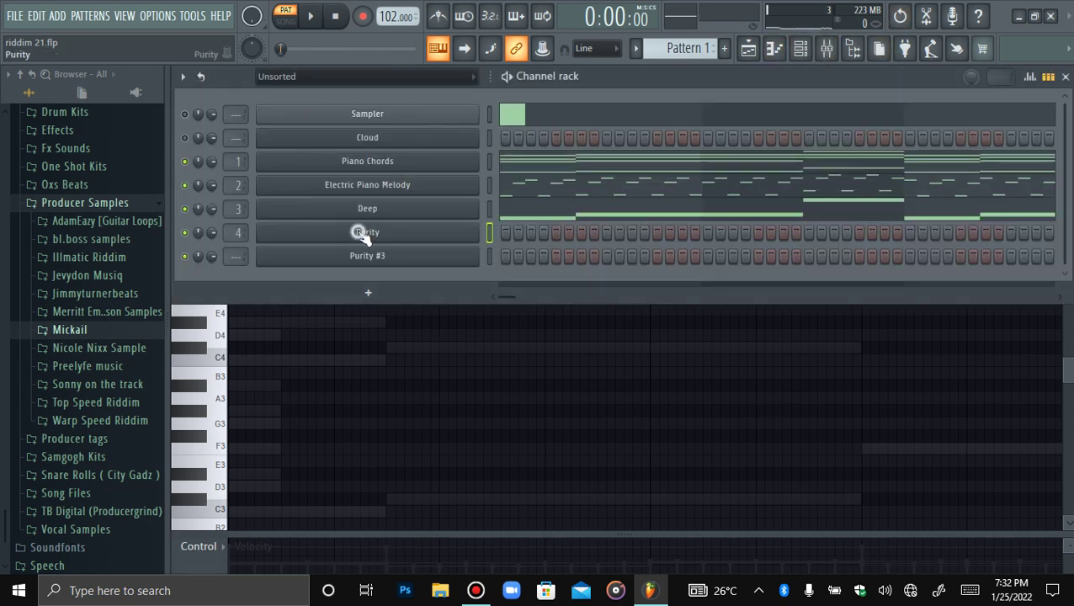
left_click(360, 233)
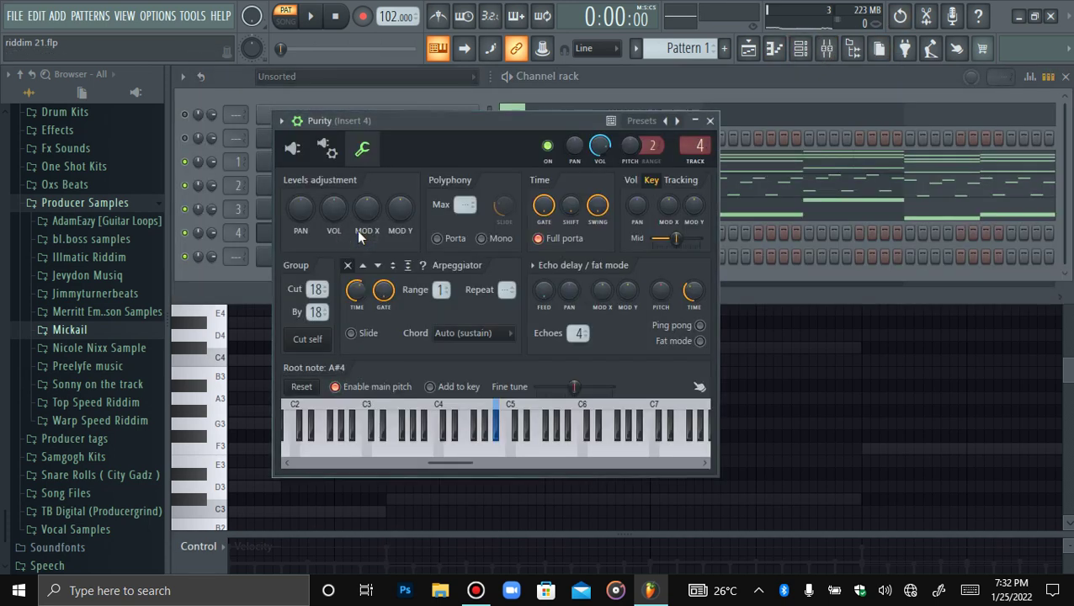
Add a short A#4 note in the first bar of Purity's piano roll and compare it with live notes and pattern playback.
left_click(775, 52)
left_click(421, 234)
key("space")
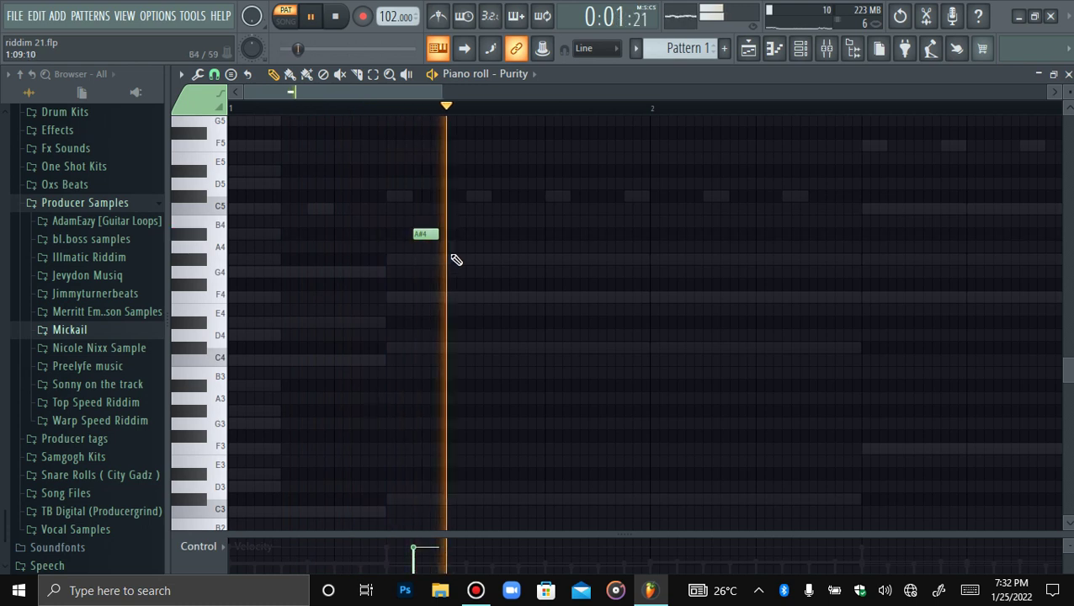
key("space")
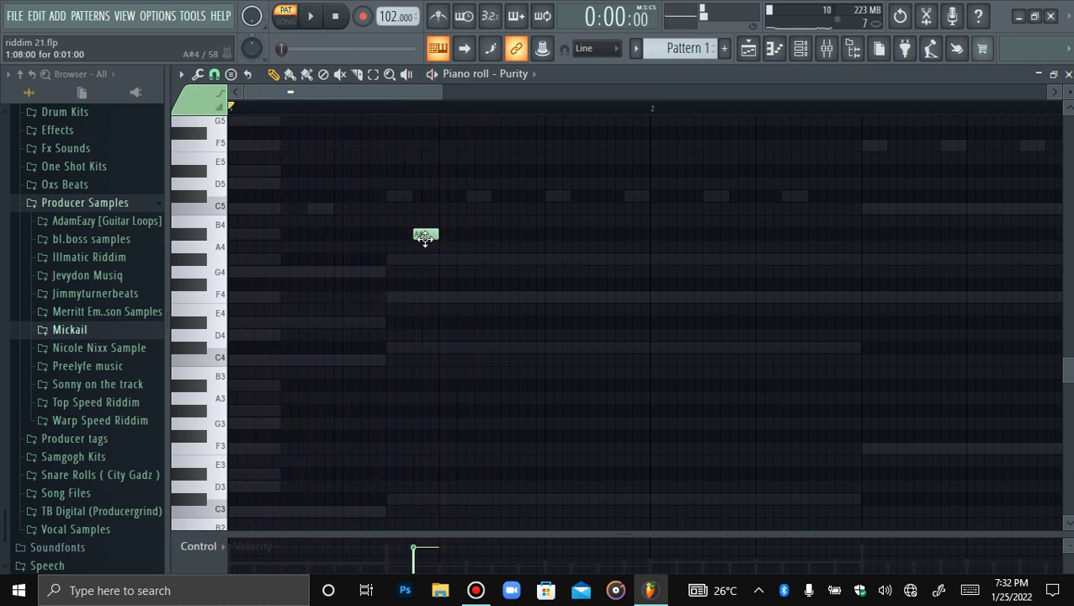
key("x")
key("c")
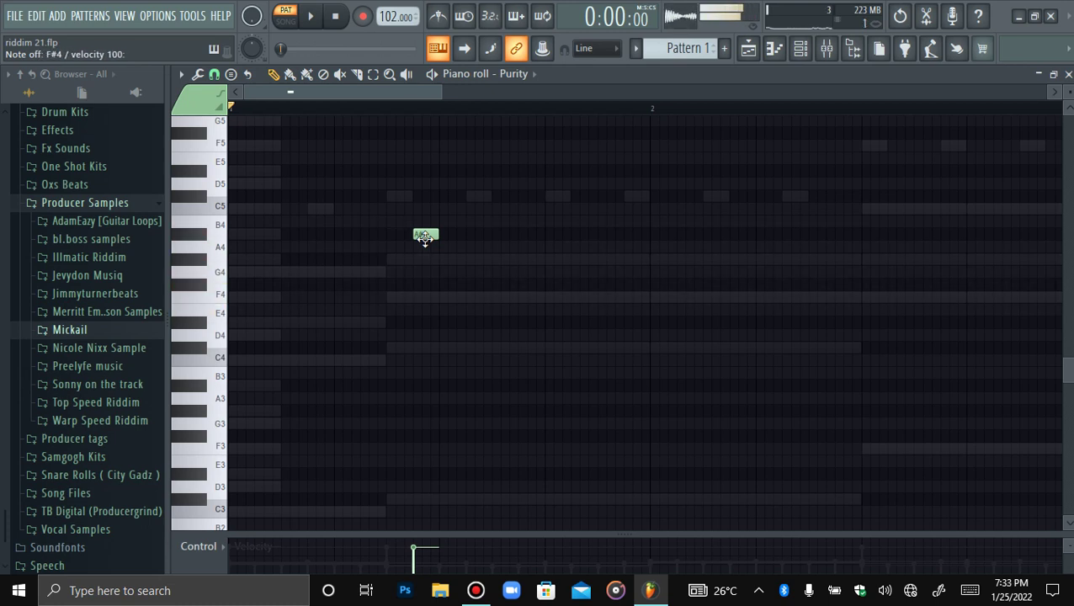
key("space")
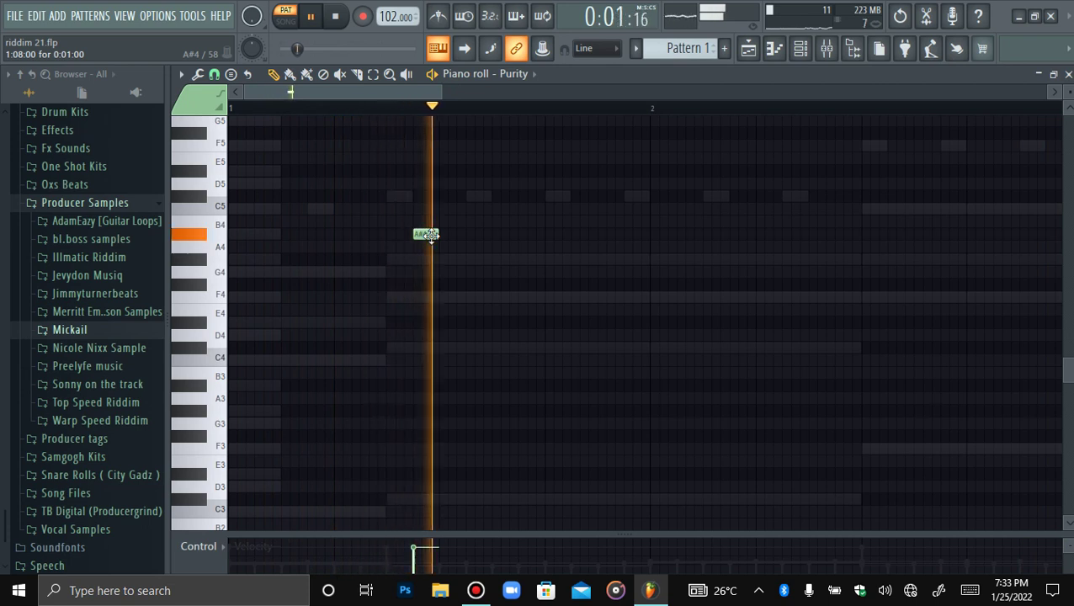
key("space")
Check Insert 4 in the mixer and reopen the Purity instrument window.
left_click(828, 50)
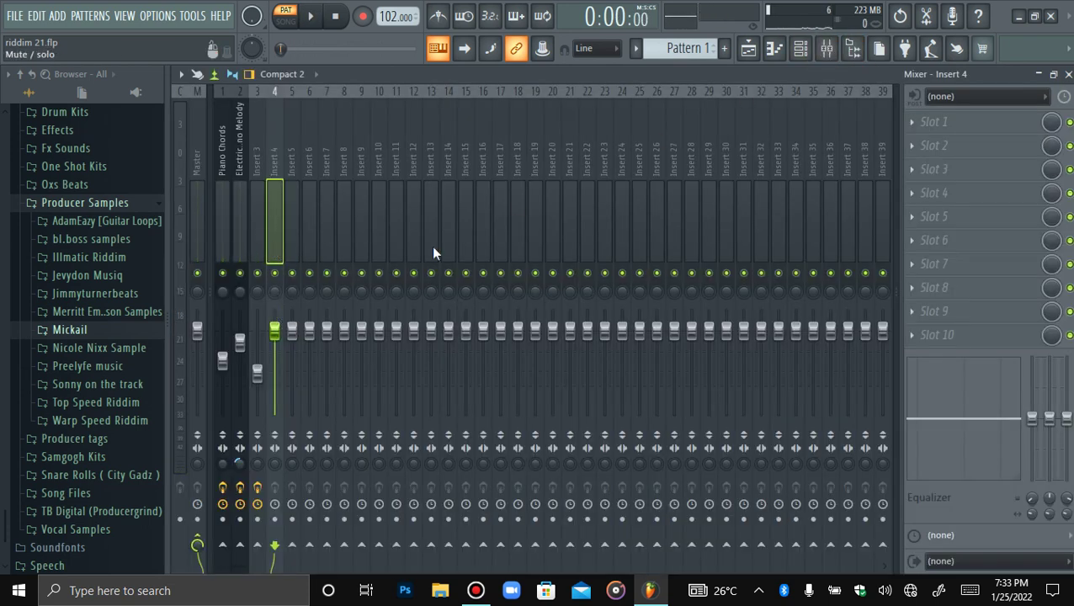
left_click(800, 49)
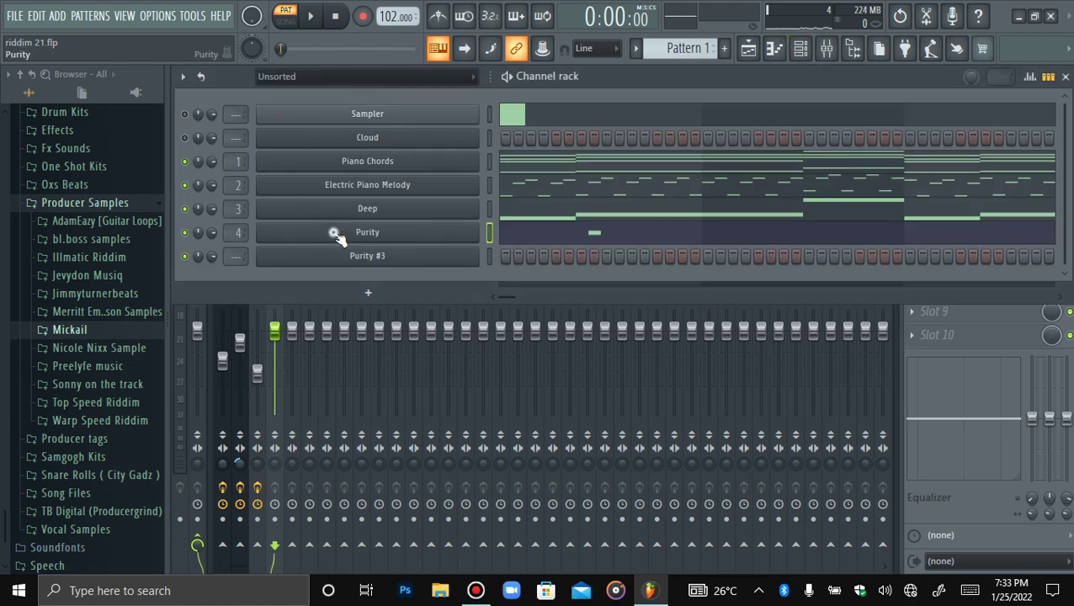
left_click(337, 238)
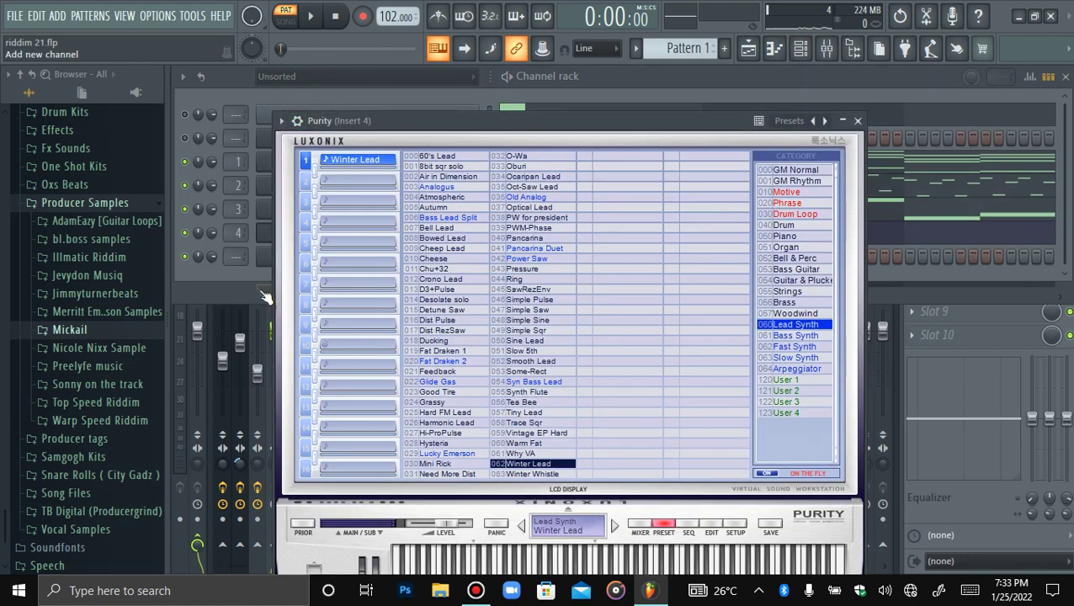
Look through the instrument replacement options for the Purity channel and review its root note setting.
left_click(265, 297)
left_click(257, 232)
right_click(410, 232)
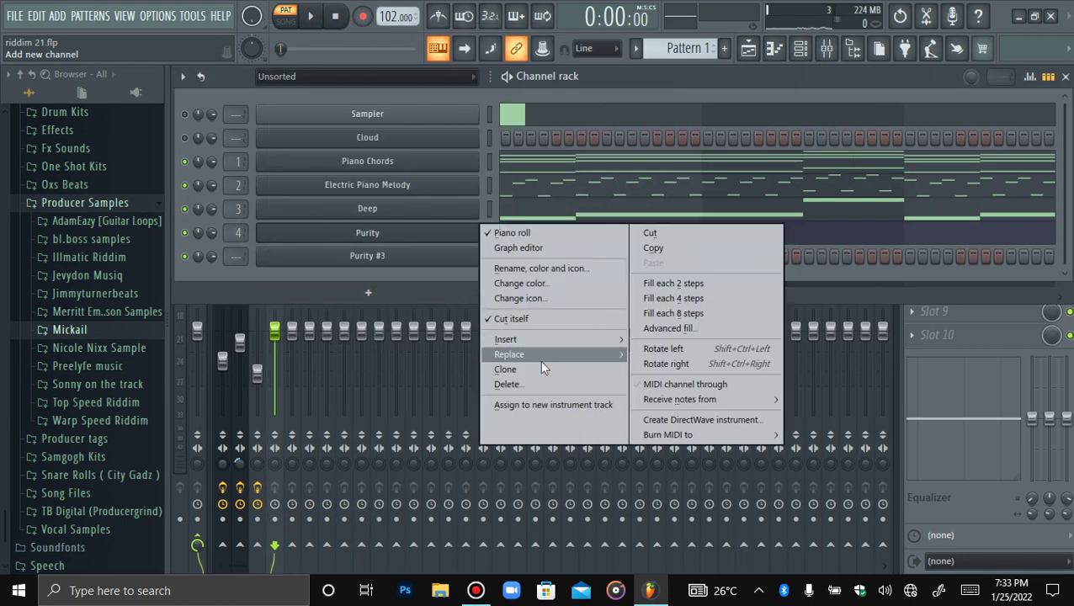
mouse_move(539, 353)
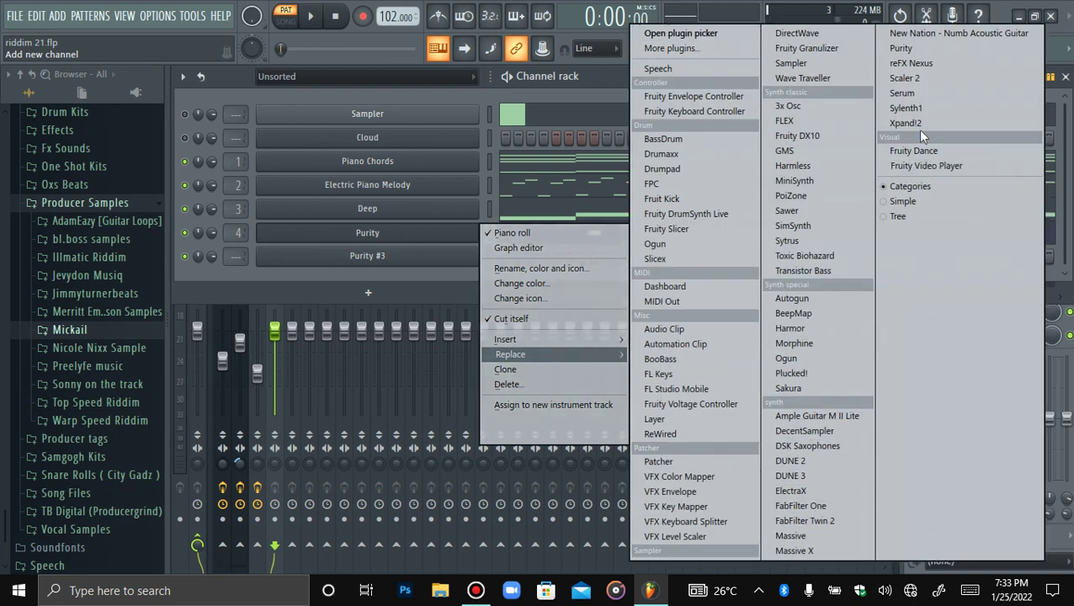
left_click(902, 50)
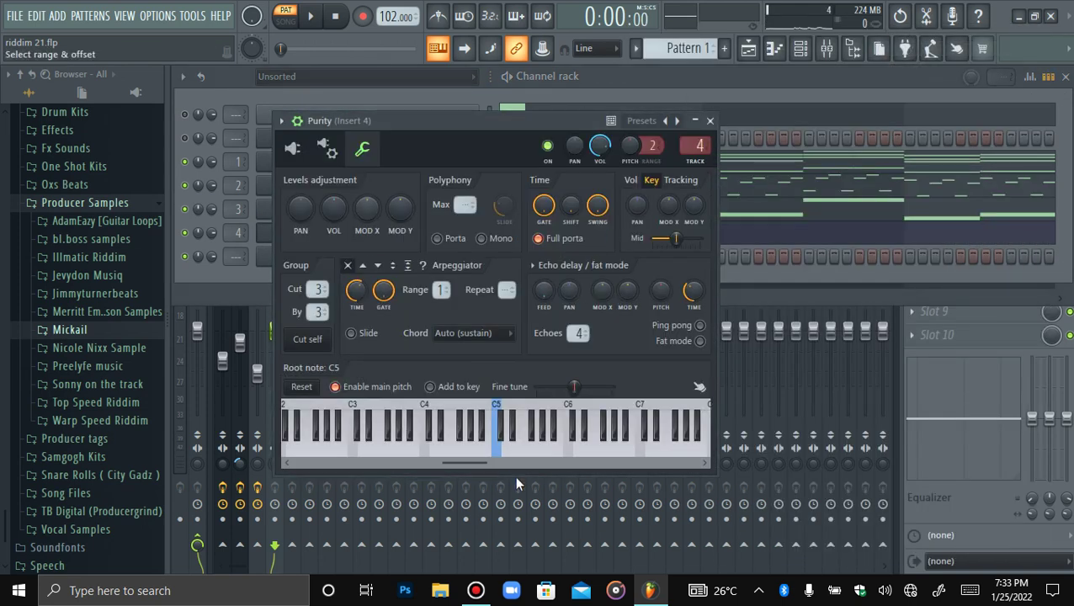
left_click(331, 148)
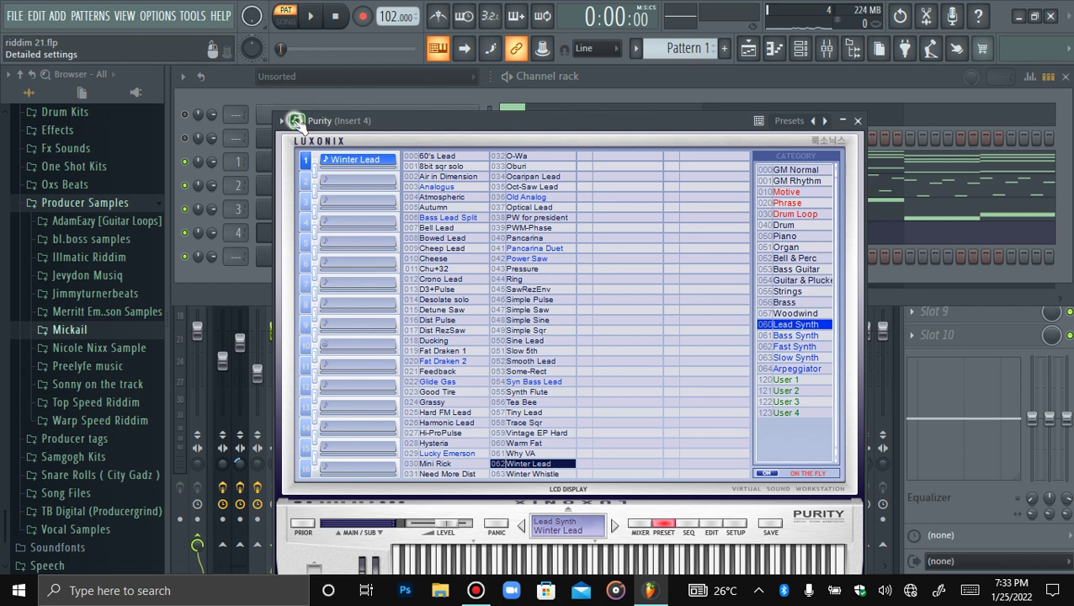
Place a two-step D5 note at step 5 of bar 1 in Purity's piano roll and delete the A#4 note.
left_click(776, 55)
left_click(325, 183)
key("space")
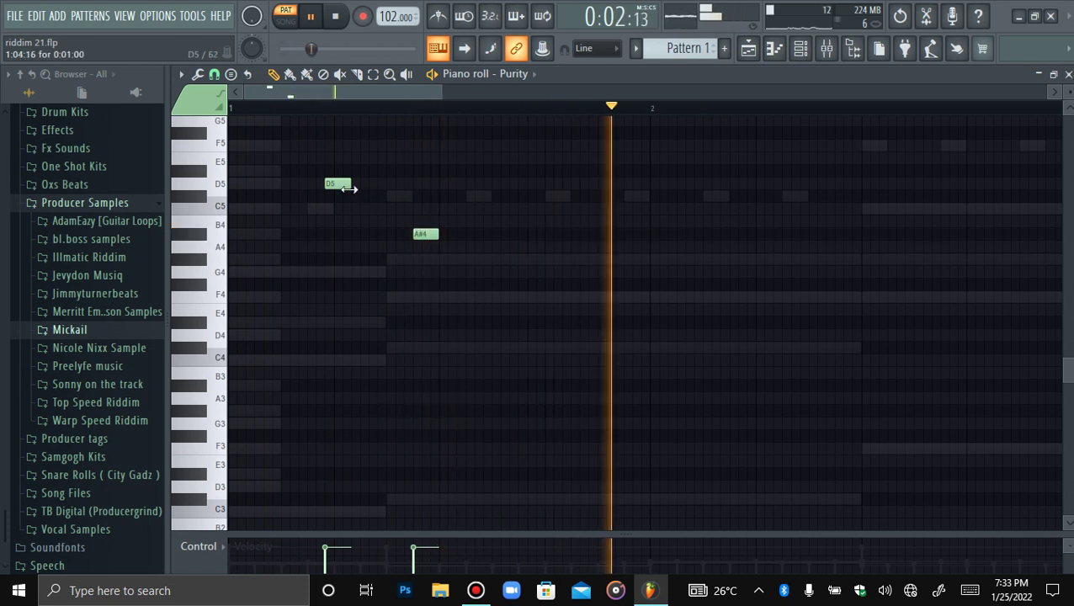
right_click(423, 233)
key("space")
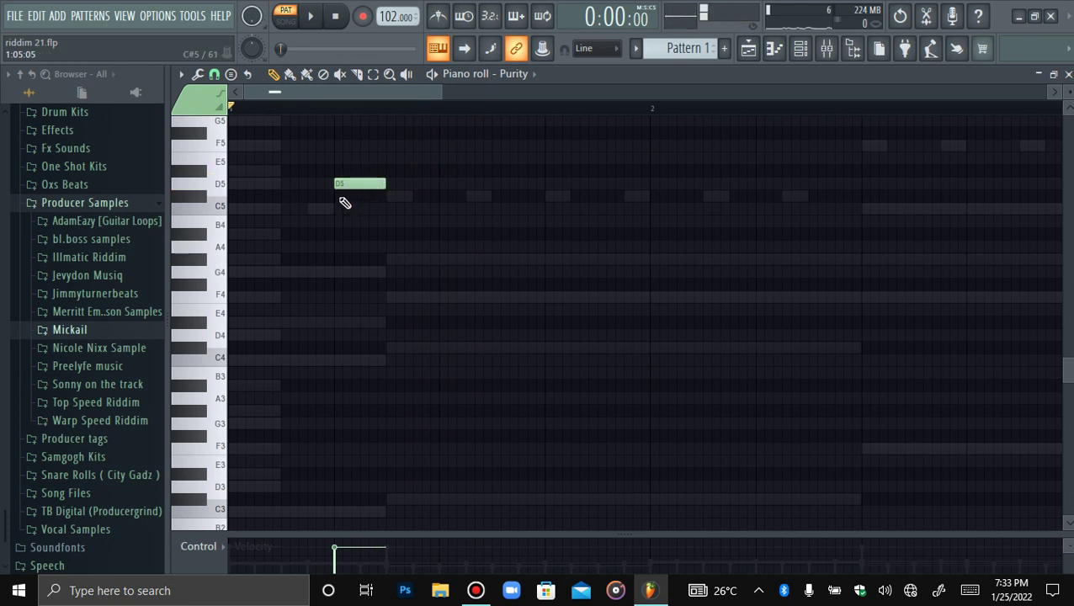
Try a C#5 note beneath the D5 note in bar 1, remove it and play the pattern.
left_click(338, 194)
key("space")
right_click(381, 196)
key("space")
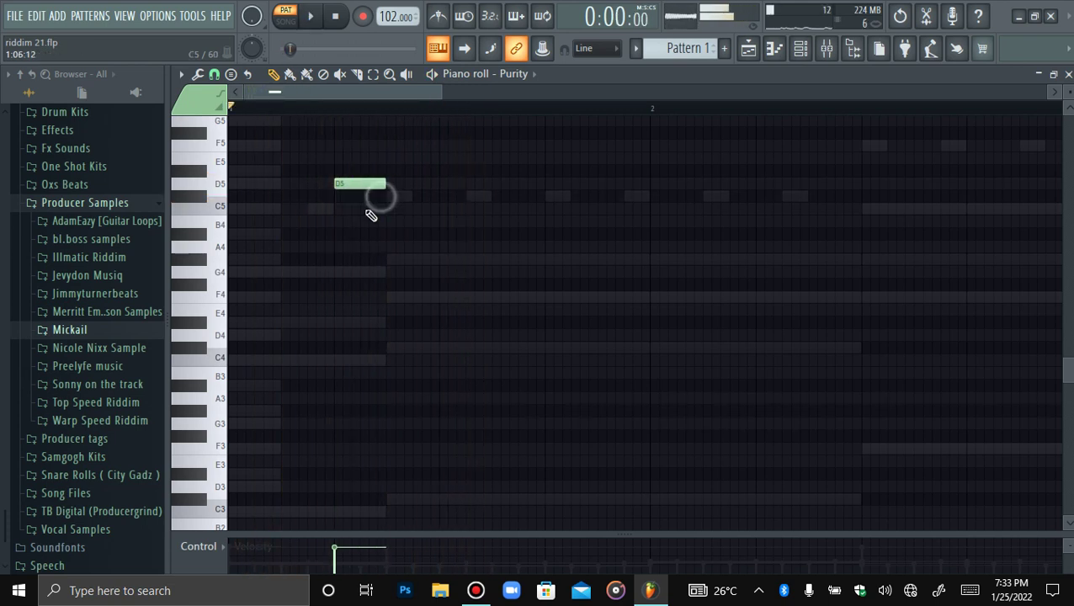
key("space")
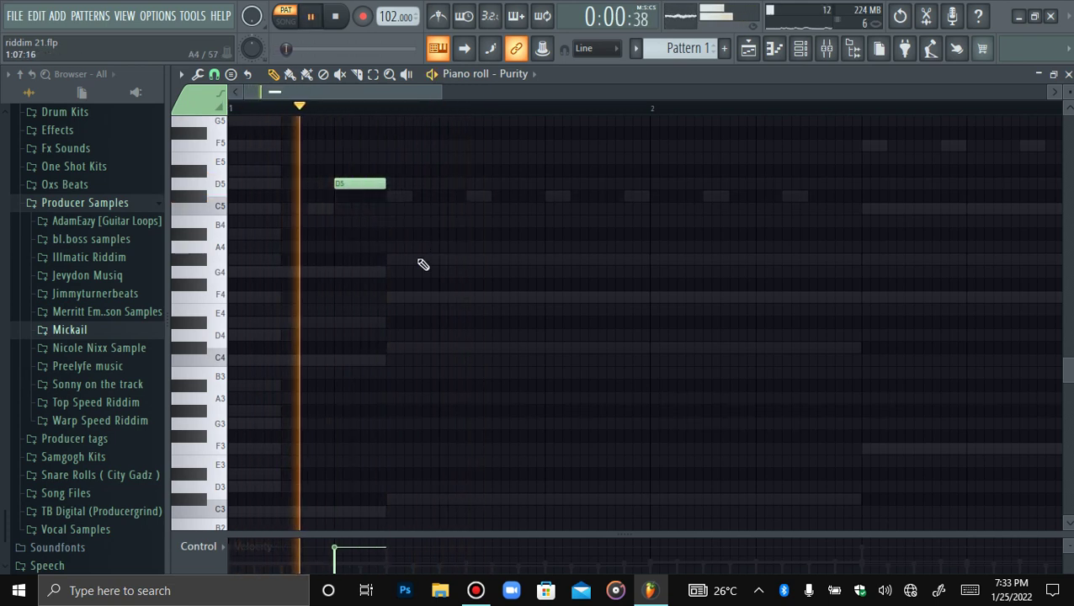
Try a C5 note at step 5 of bar 2 and check it against the other parts in the channel rack.
left_click(757, 209)
right_click(791, 212)
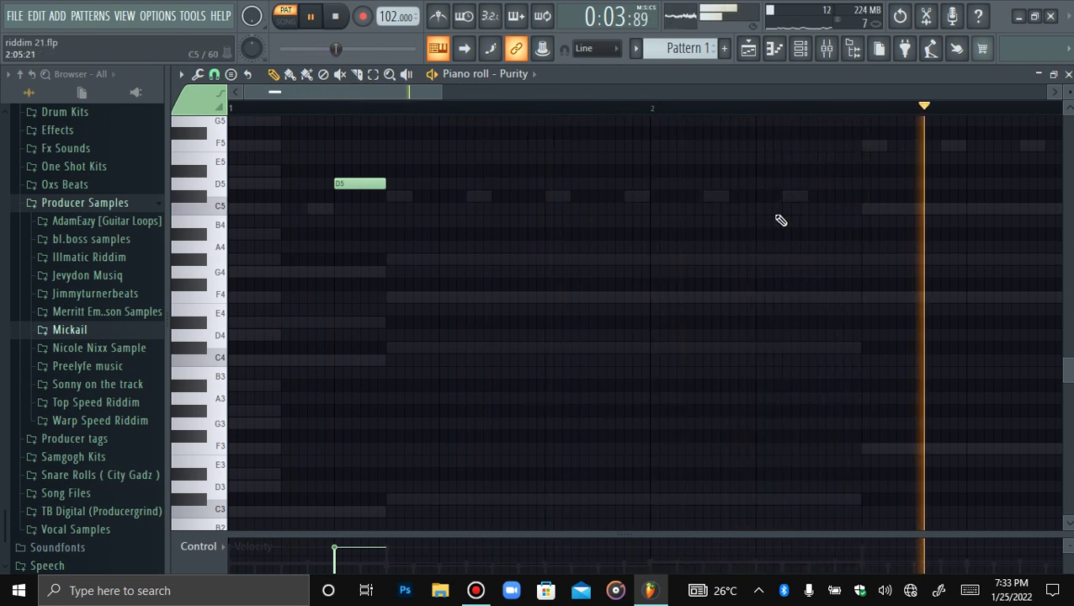
left_click(758, 208)
left_click(801, 48)
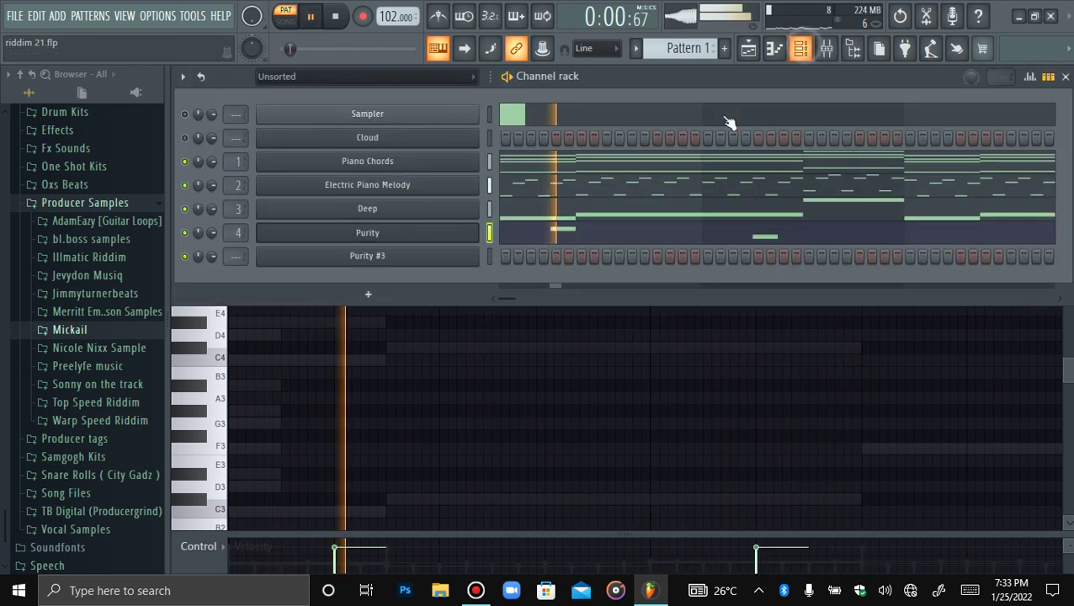
left_click(774, 48)
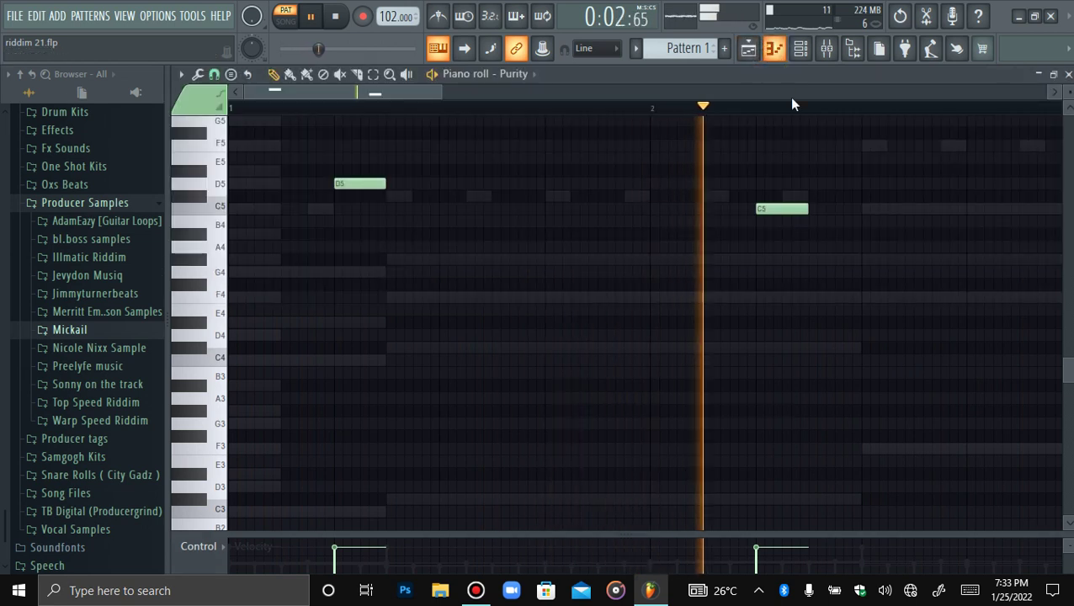
Add a two-step G#4 note at step 13 of bar 2 in Purity's piano roll and play it back.
left_click(969, 259)
key("space")
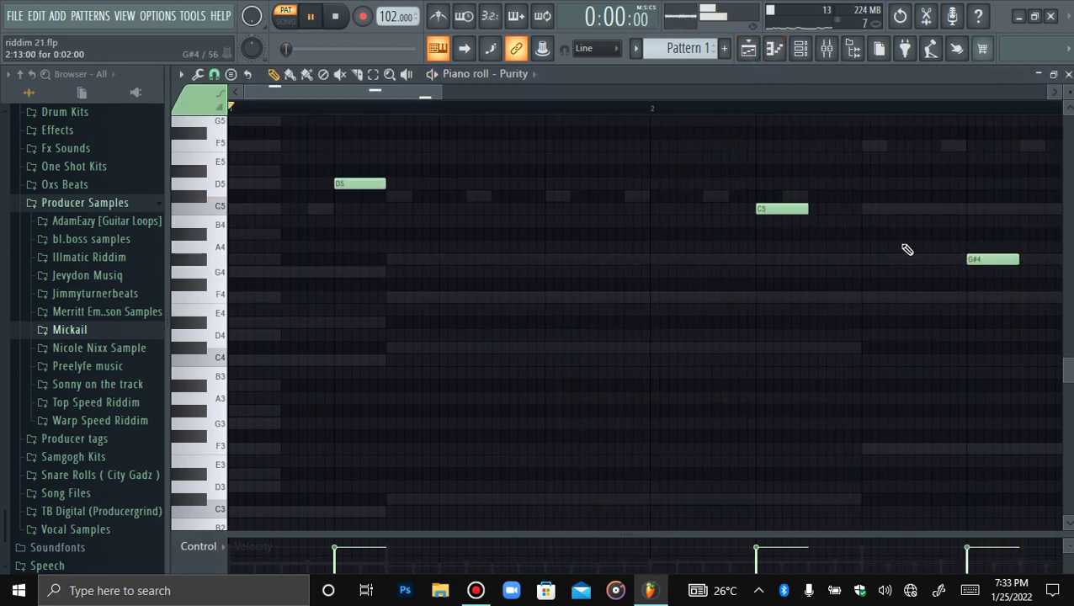
key("space")
Try a C#5 note at step 13 of bar 1, and delete it along with the C5 note in bar 2.
left_click(547, 196)
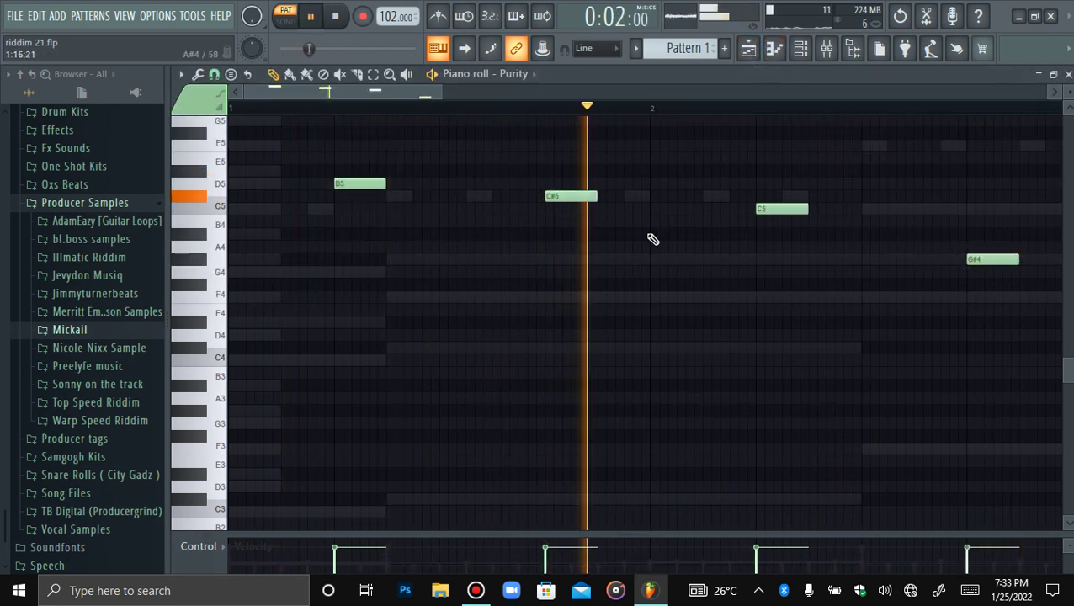
right_click(594, 198)
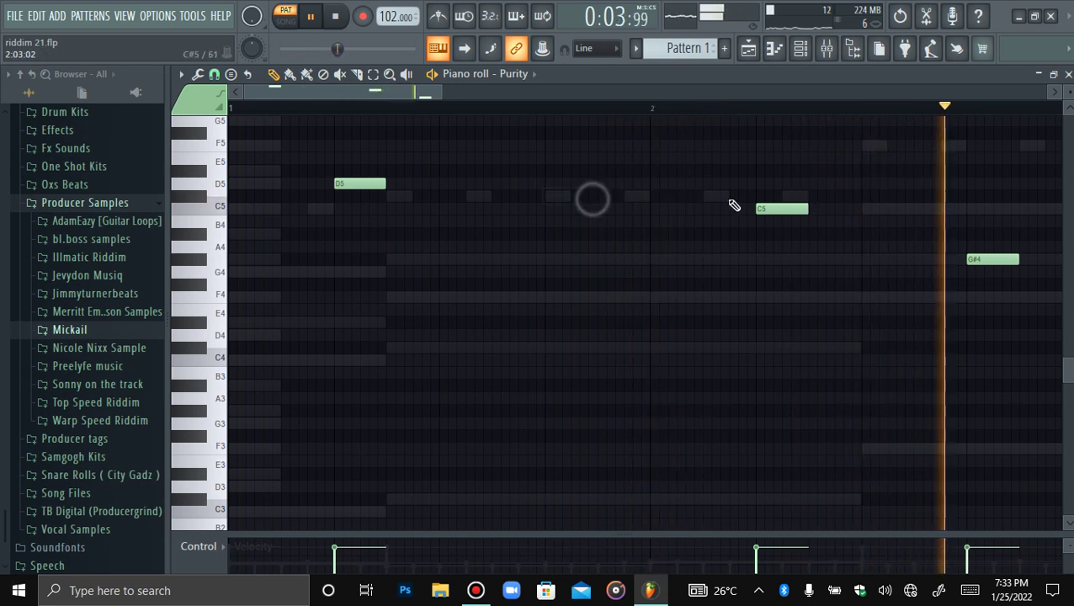
right_click(757, 208)
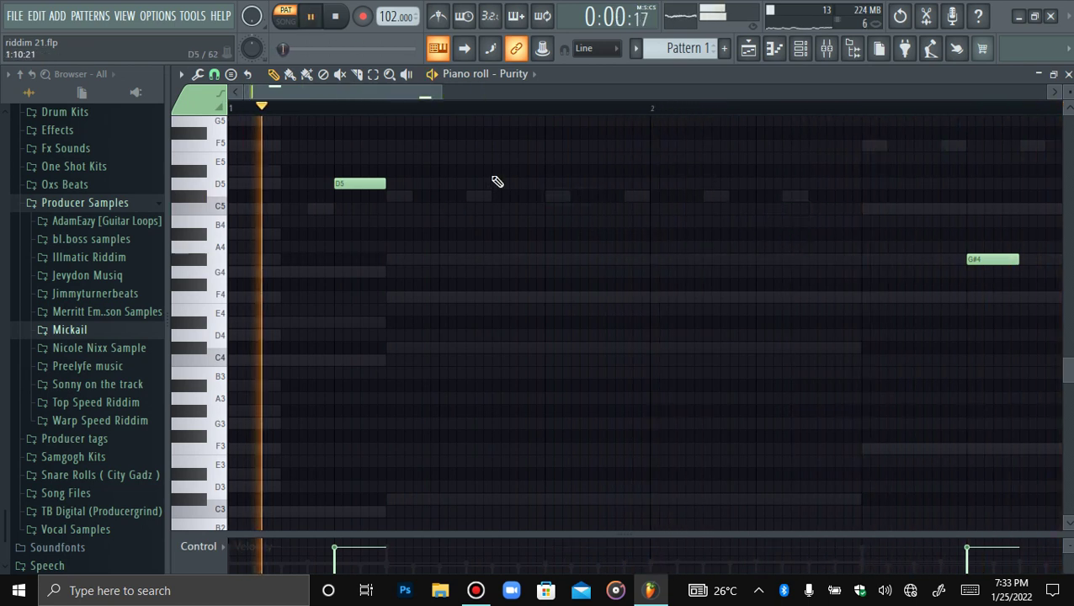
Transpose the bar 1 D5 note down an octave and up one semitone to D#4, and play the pattern.
left_click(363, 183)
key("ctrl+Down")
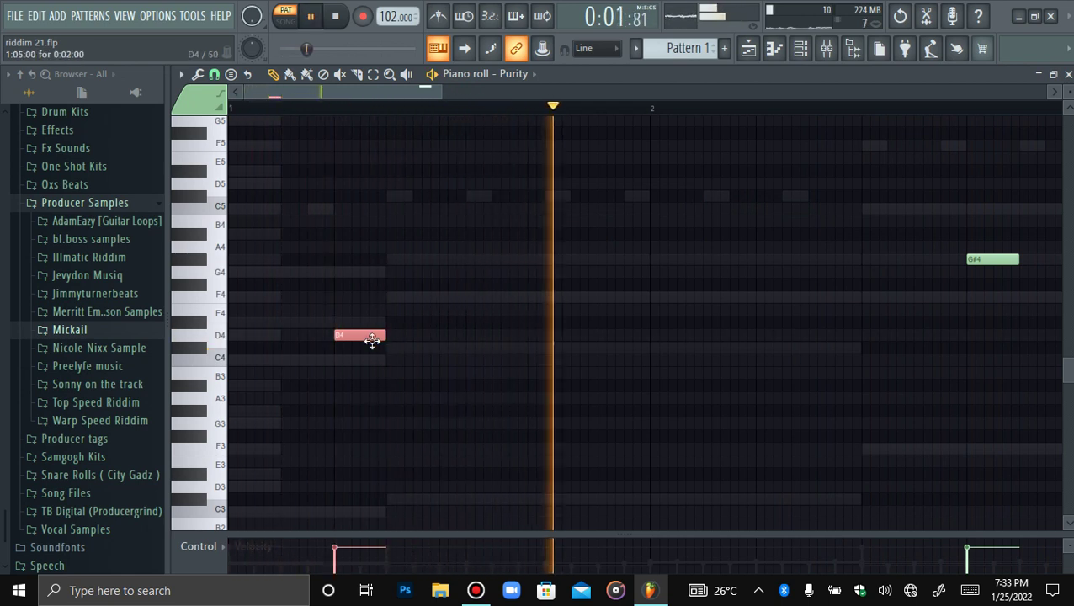
key("space")
key("shift+Up")
key("space")
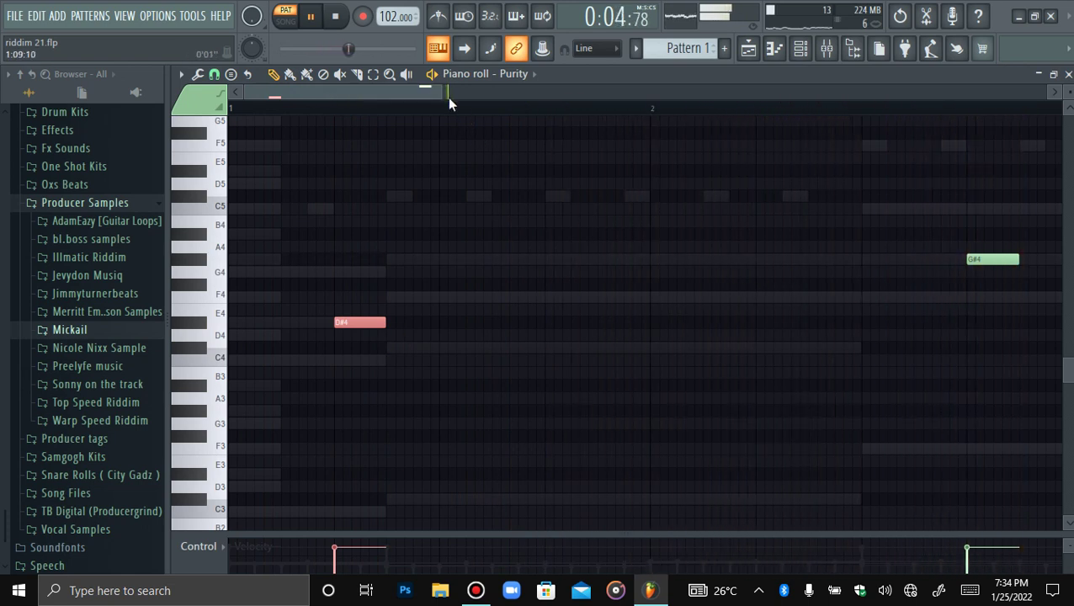
Duplicate Purity's D#4 and G#4 notes into bars 3 and 4 and play the four-bar pattern.
key("space")
left_click_drag(437, 91, 284, 96)
key("ctrl+b")
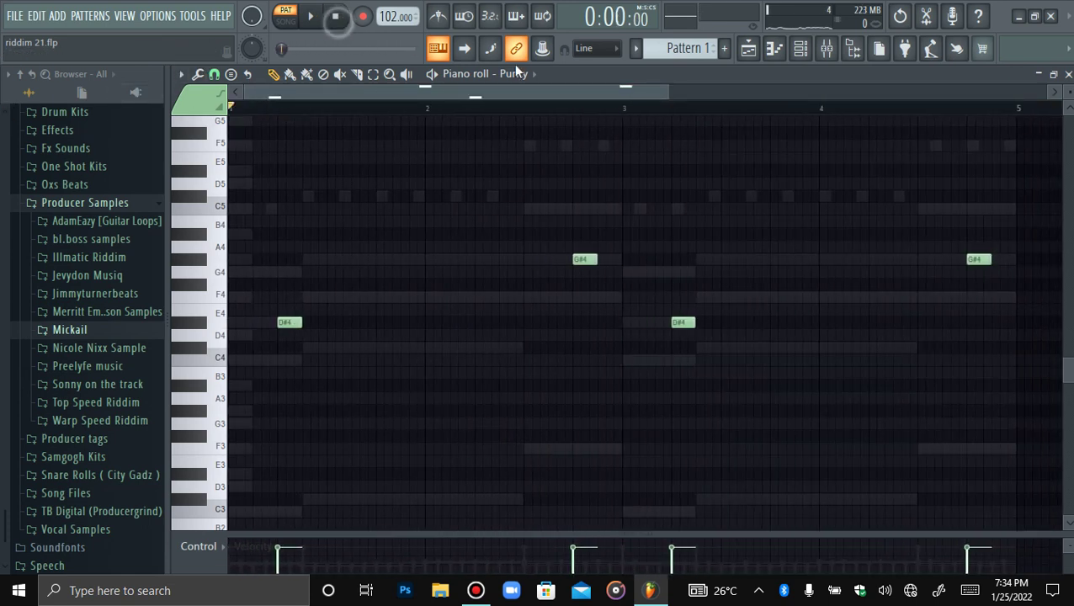
left_click_drag(661, 99, 644, 94)
key("space")
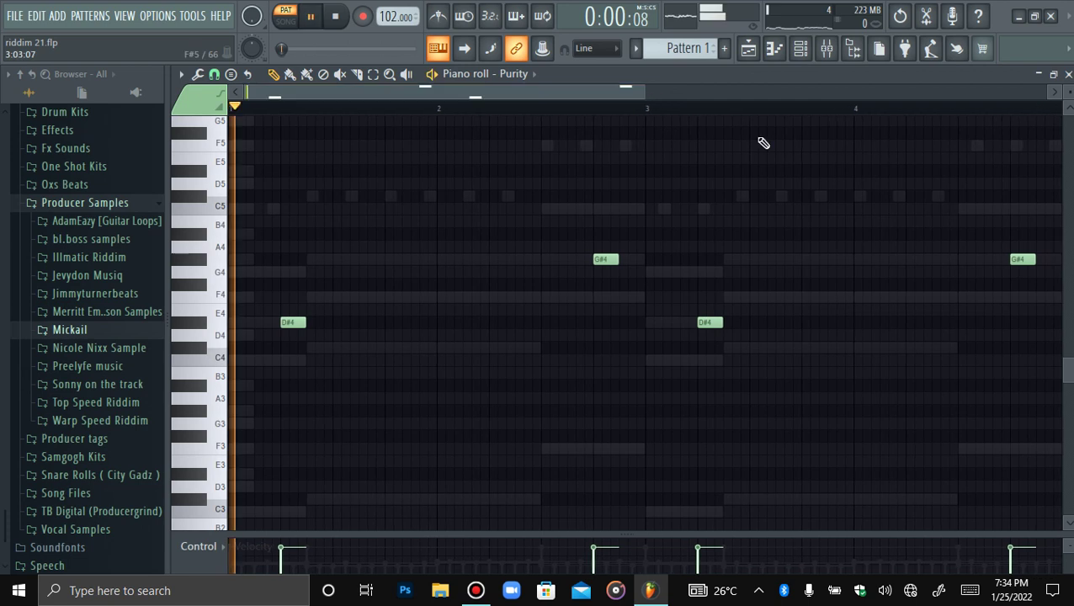
Try an extra G#4 note in bar 2, remove it, and delete the duplicated notes from bars 3 and 4.
scroll(865, 218, "down", 1)
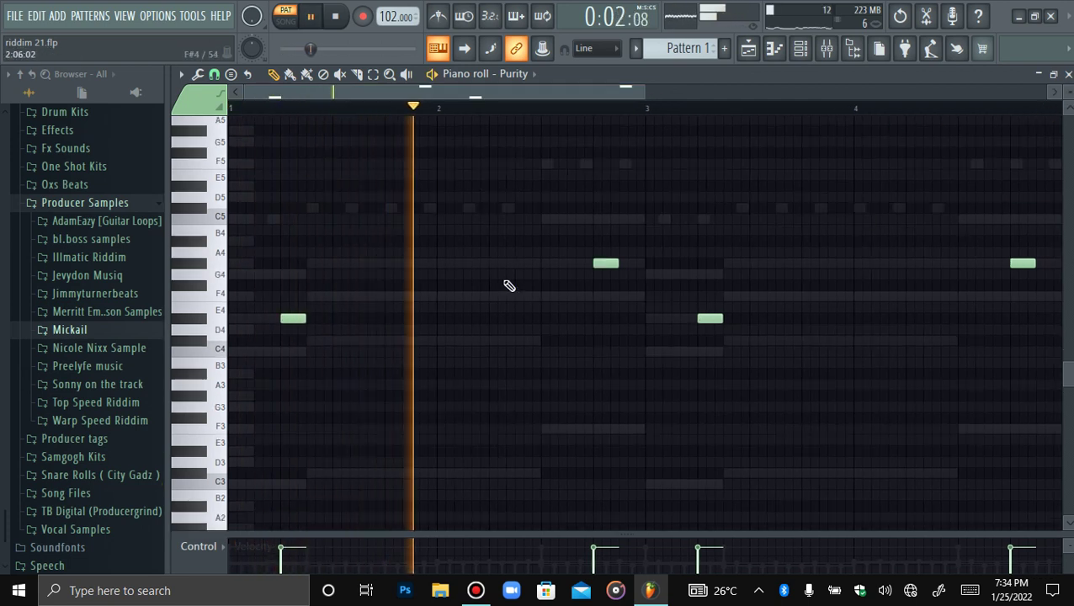
left_click(494, 262)
right_click(509, 265)
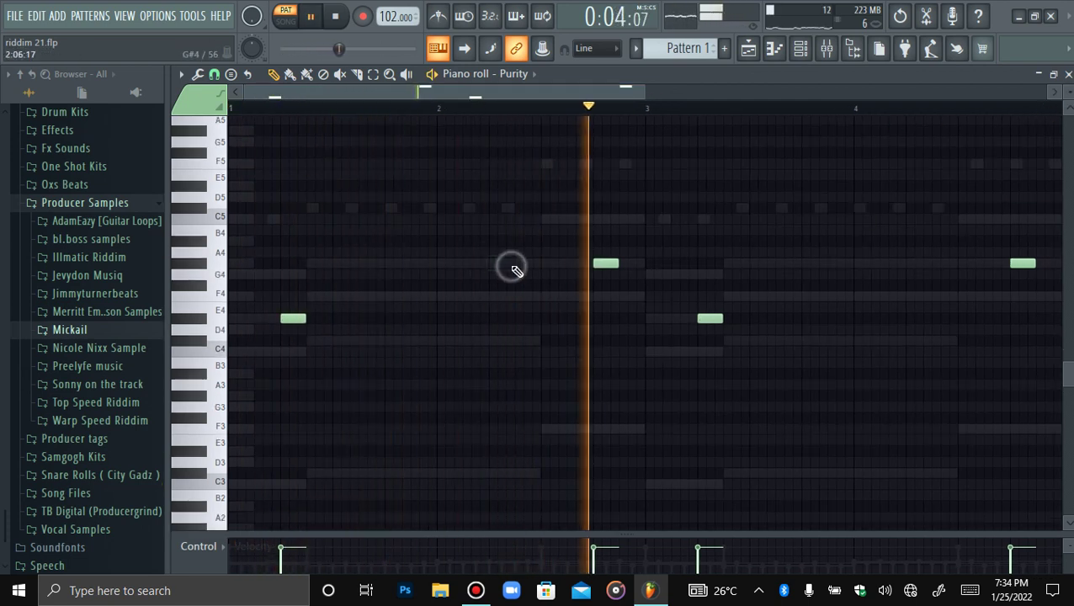
right_click(717, 317)
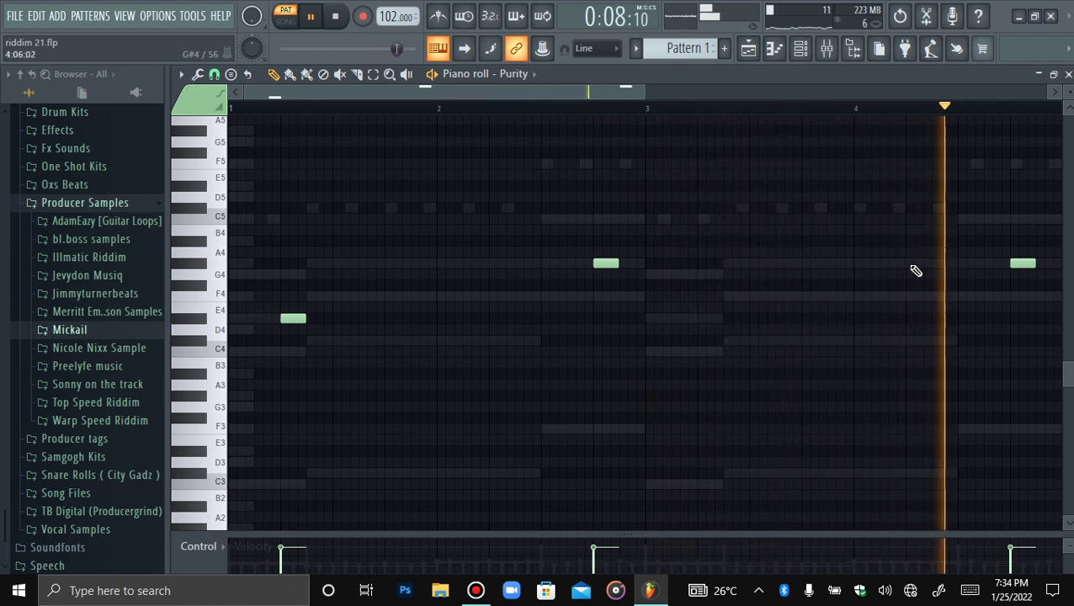
right_click(1020, 263)
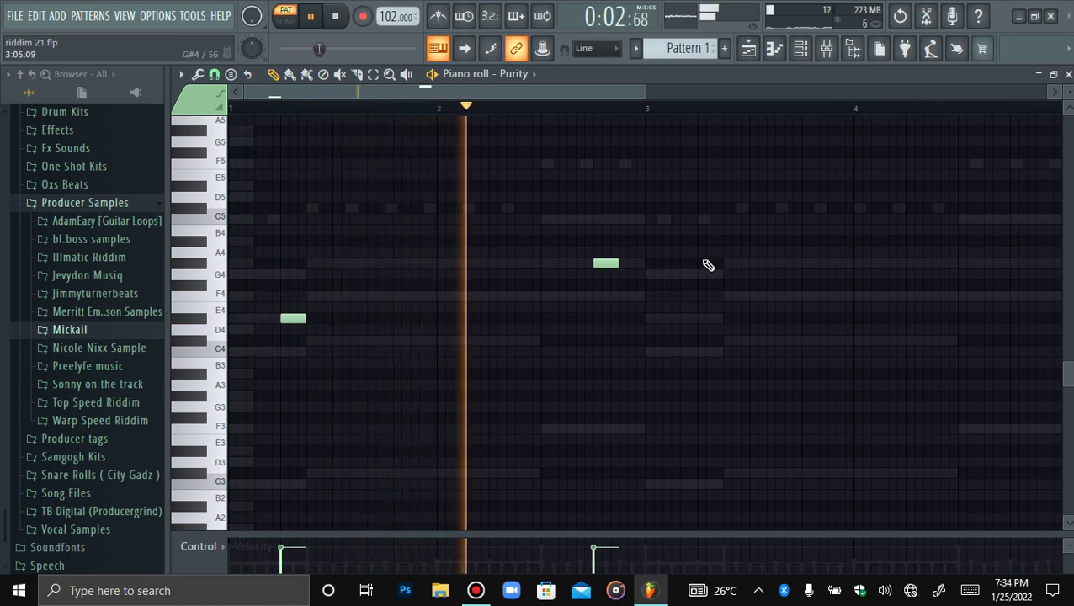
Try a G#4 note around step 7 of bar 3, play from step 5 of that bar and remove the note.
left_click(749, 262)
right_click(753, 267)
key("space")
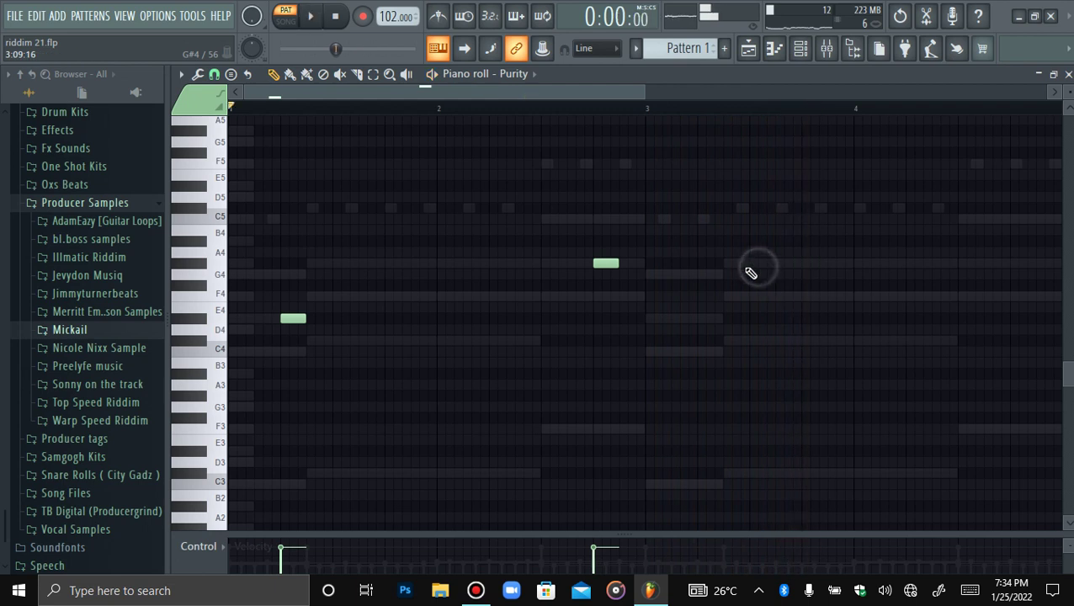
left_click(700, 108)
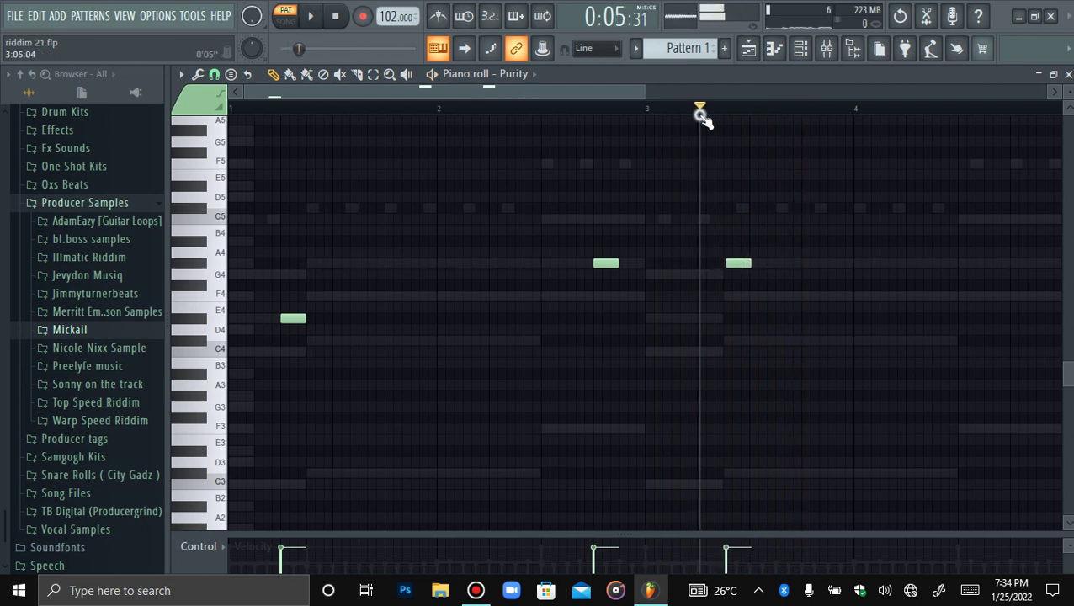
key("space")
right_click(736, 260)
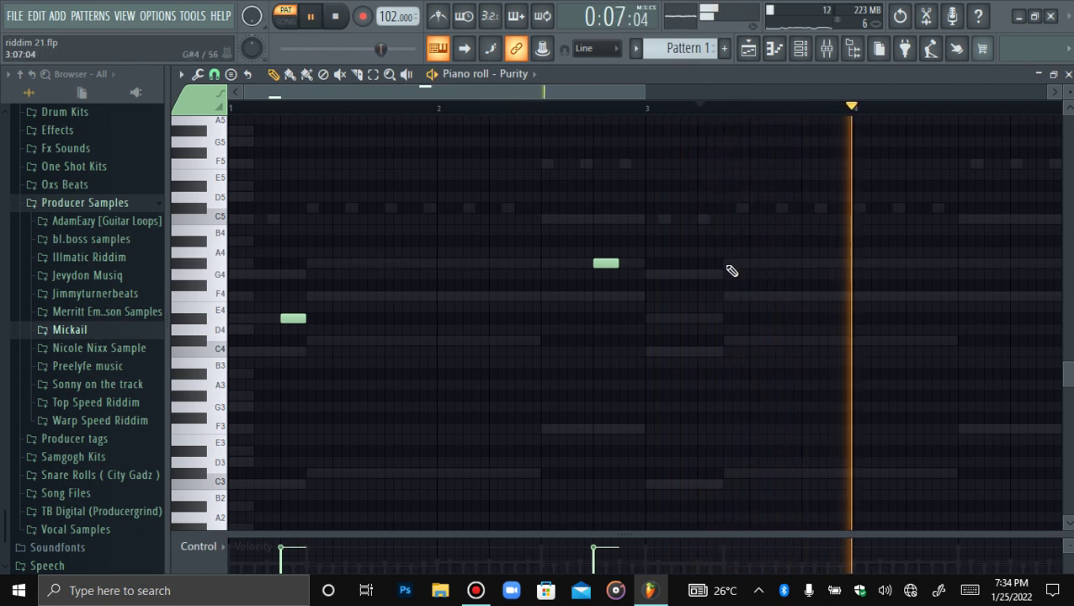
Place the bar 3 G#4 note again, adjust its start around step 7 and replay the passage to check its timing.
left_click(736, 263)
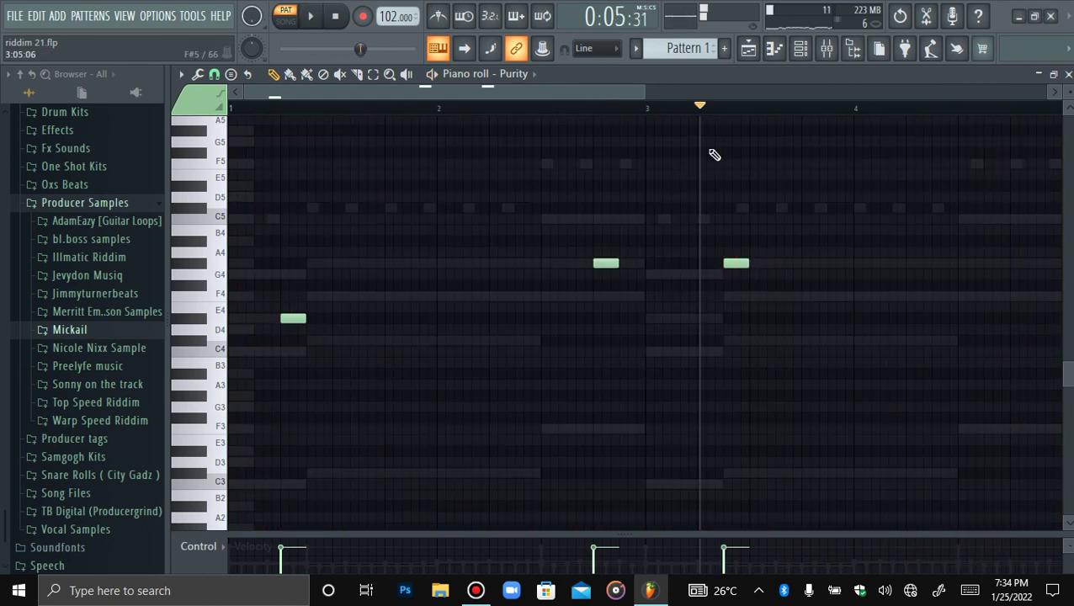
key("space")
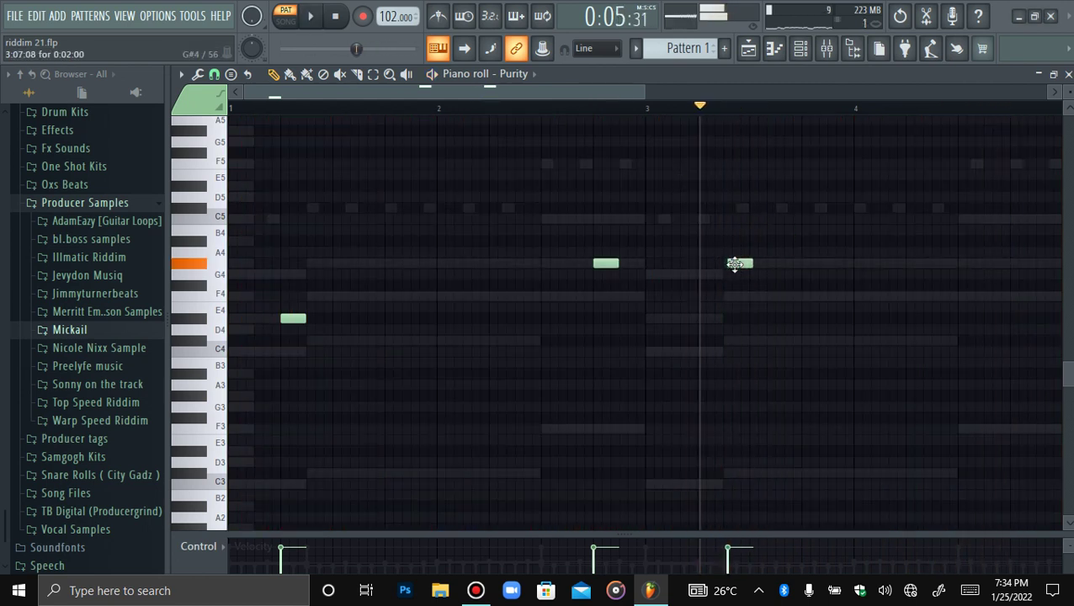
key("space")
key("space")
key("space")
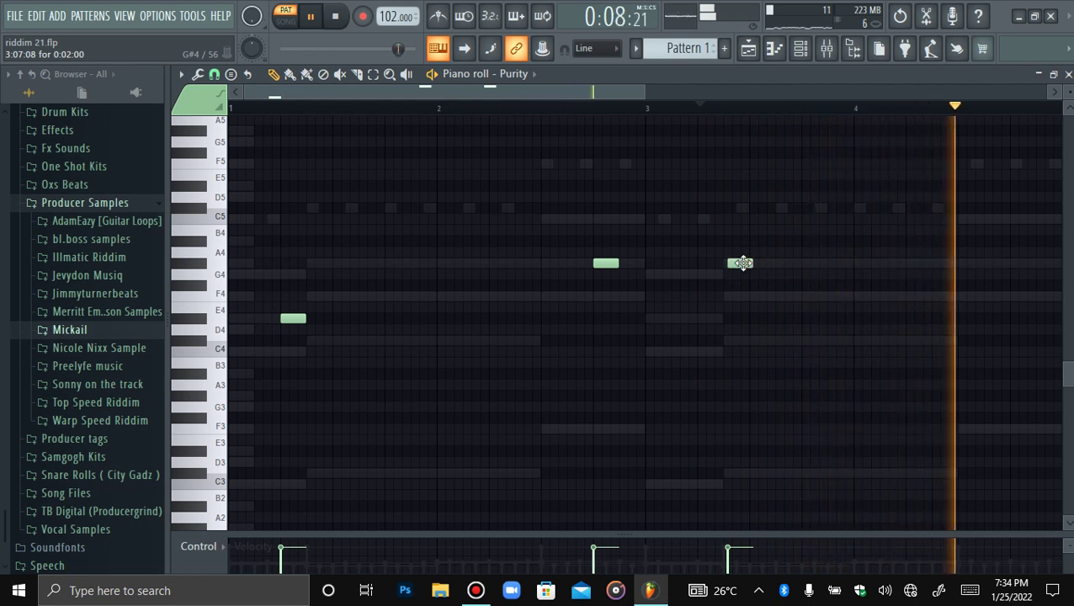
key("space")
key("space")
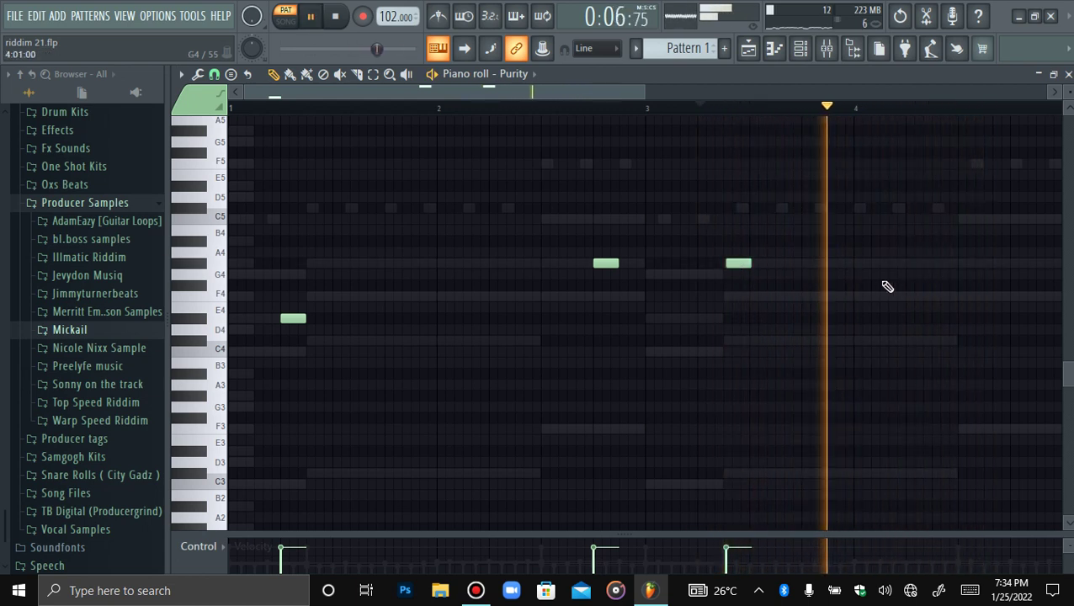
Try an F4 note at step 13 of bar 4, delete it together with the bar 3 G#4 note and stop playback.
left_click(1015, 297)
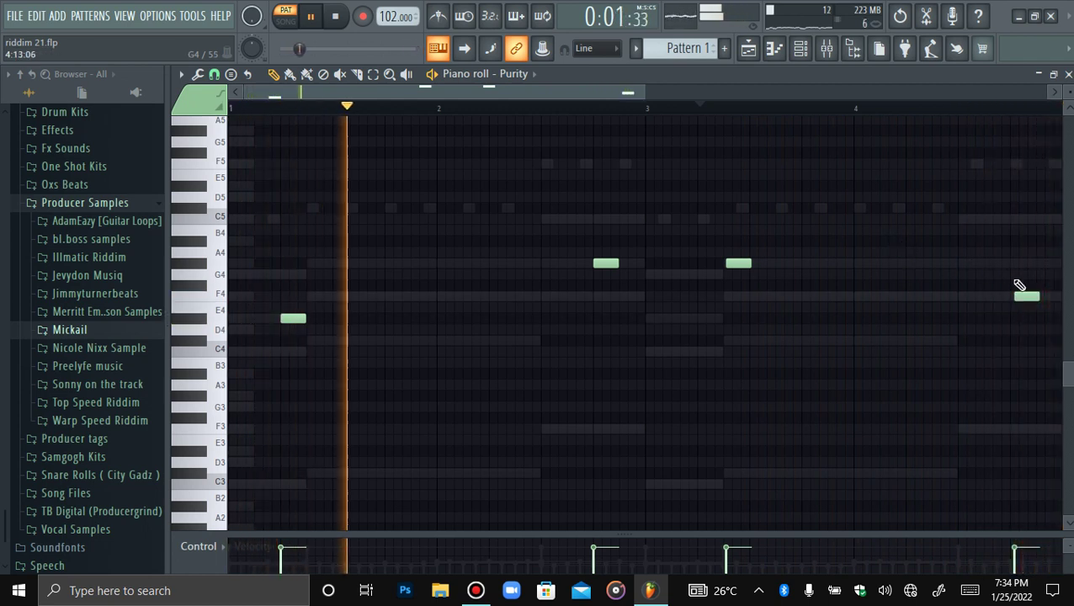
right_click(1026, 296)
right_click(738, 264)
key("space")
Reopen the Purity instrument, try its Winter Whistle lead preset and play the pattern.
left_click(800, 48)
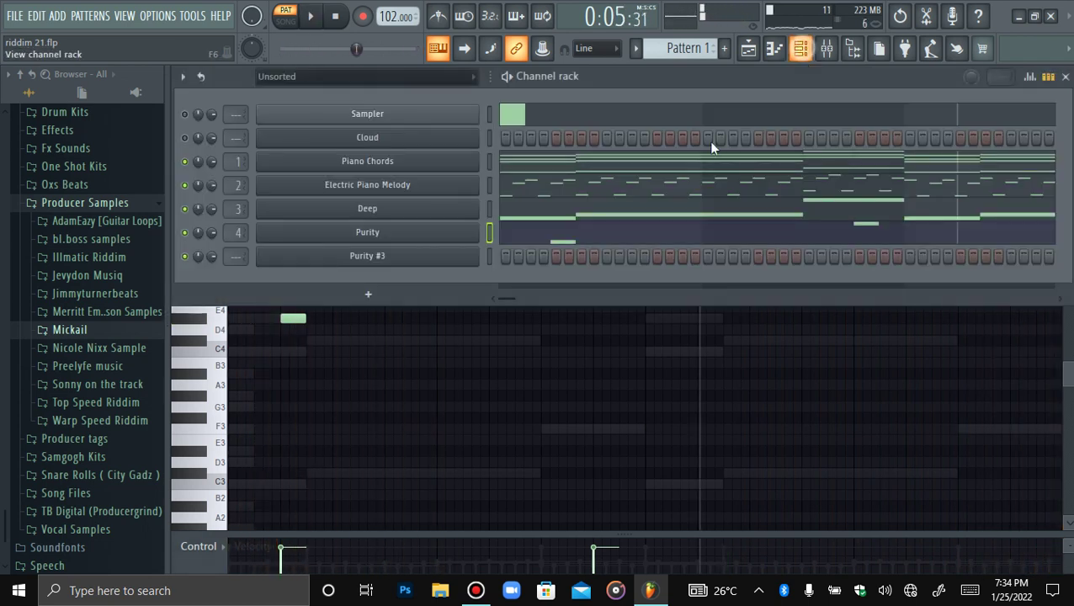
left_click(412, 243)
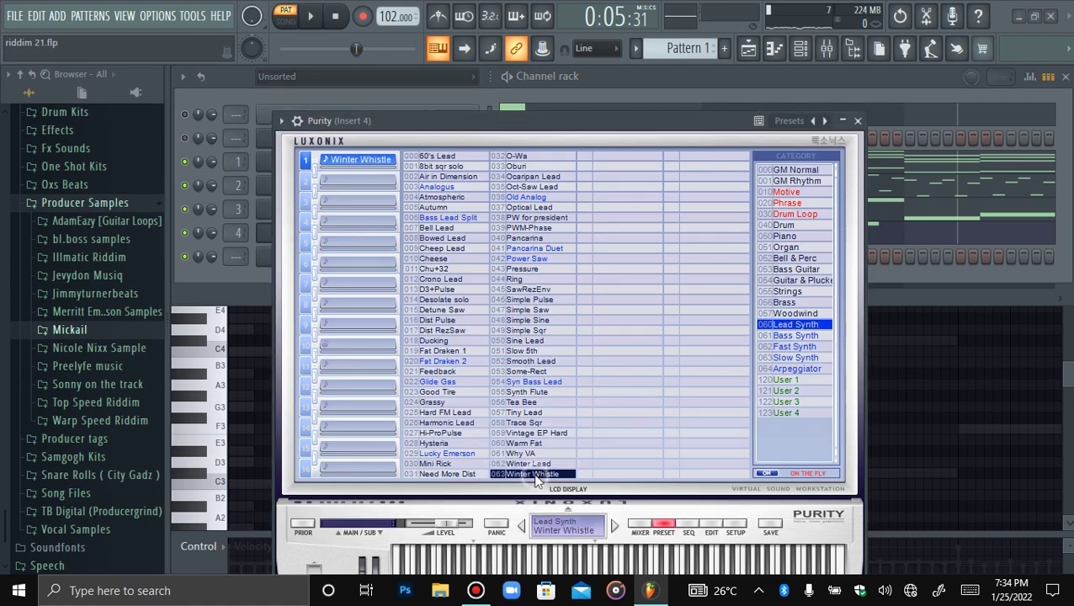
key("space")
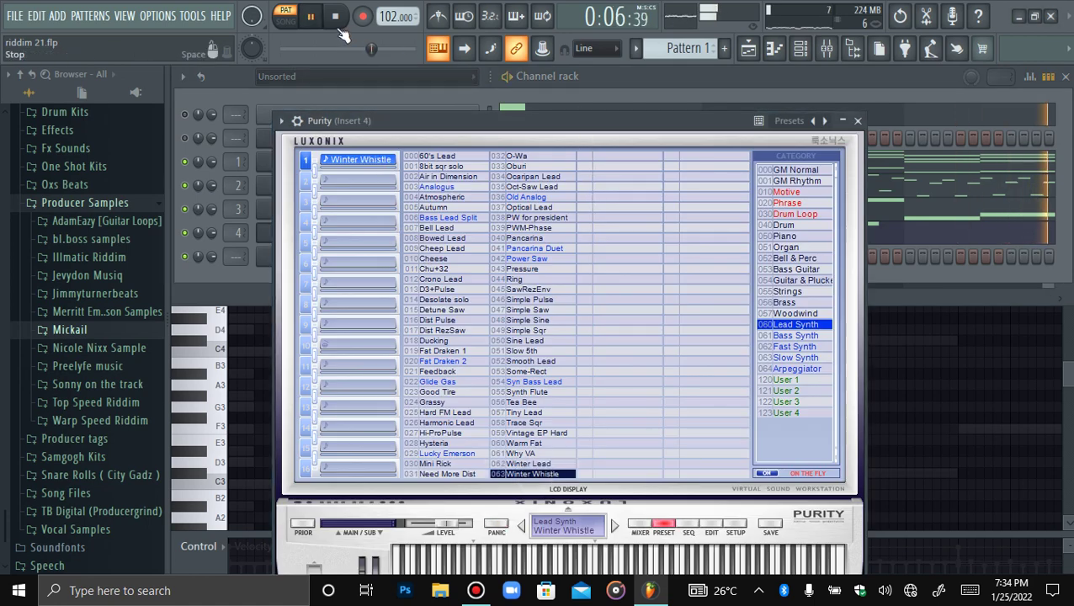
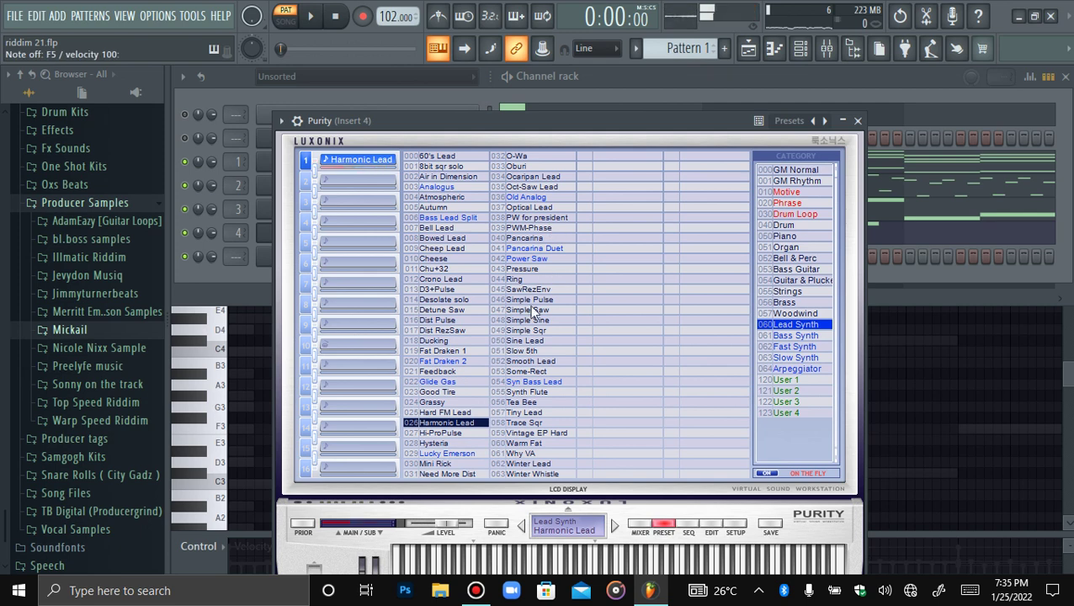
Replace the Purity instrument on mixer track 4 with reFX Nexus and play the pattern with it.
right_click(272, 234)
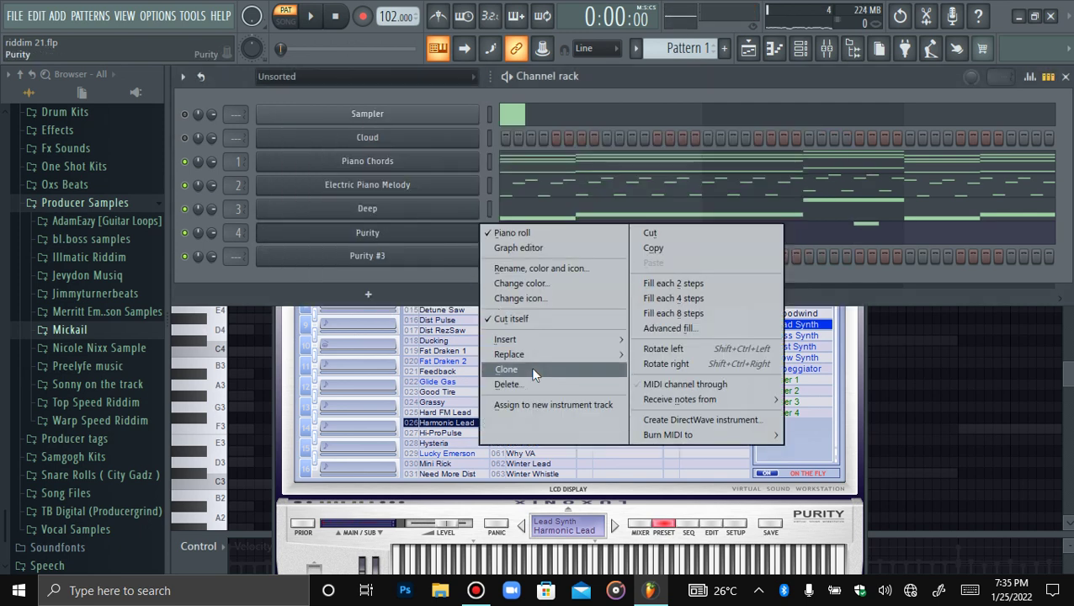
mouse_move(530, 357)
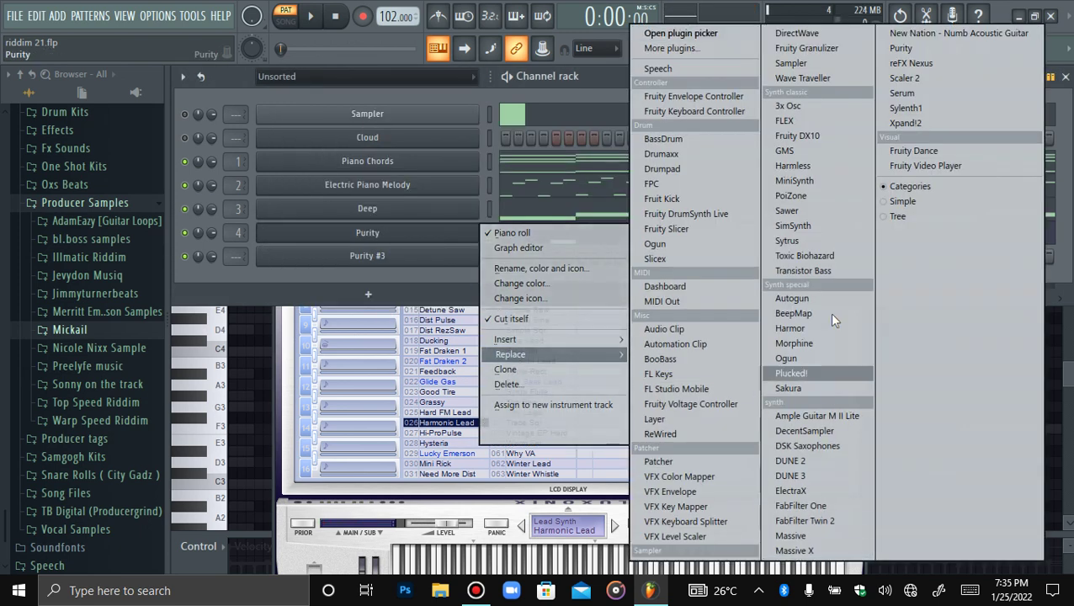
left_click(911, 64)
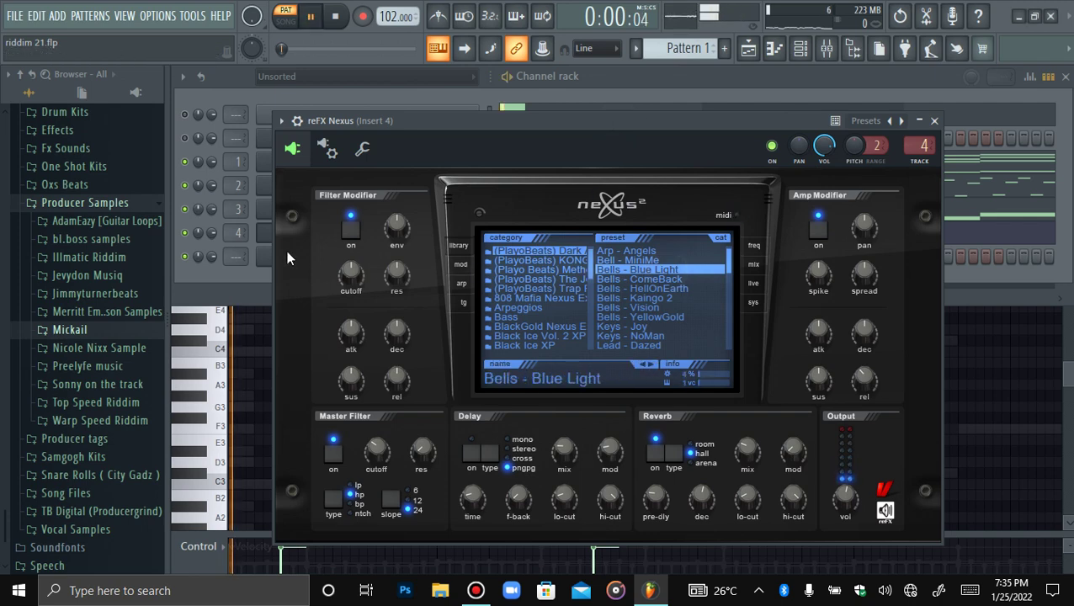
left_click(264, 240)
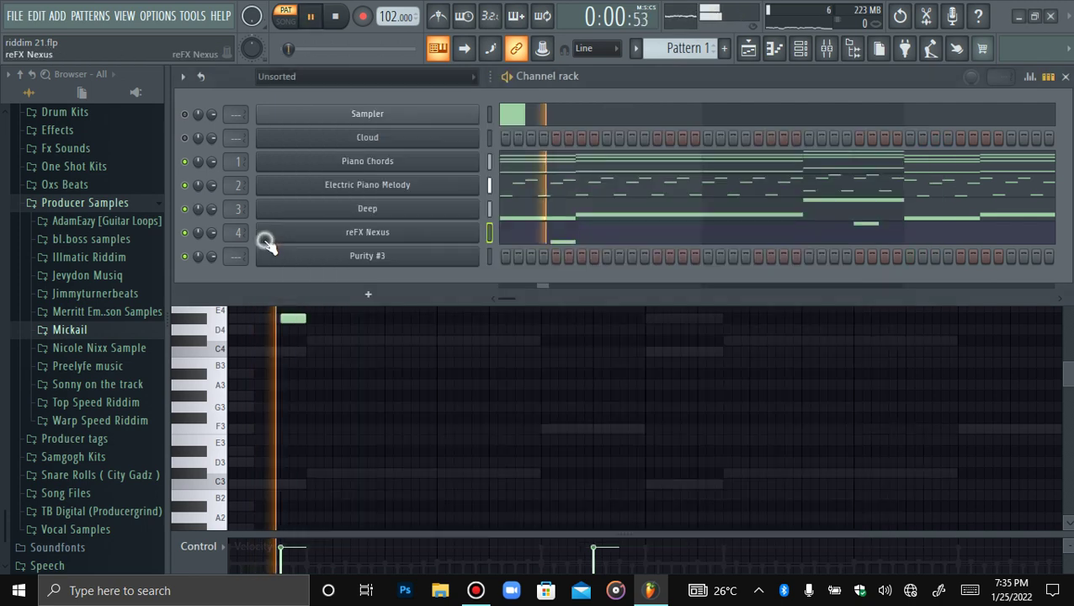
Replay the existing lead notes with Nexus in its piano roll and clear the E4 and G#4 notes.
left_click(768, 51)
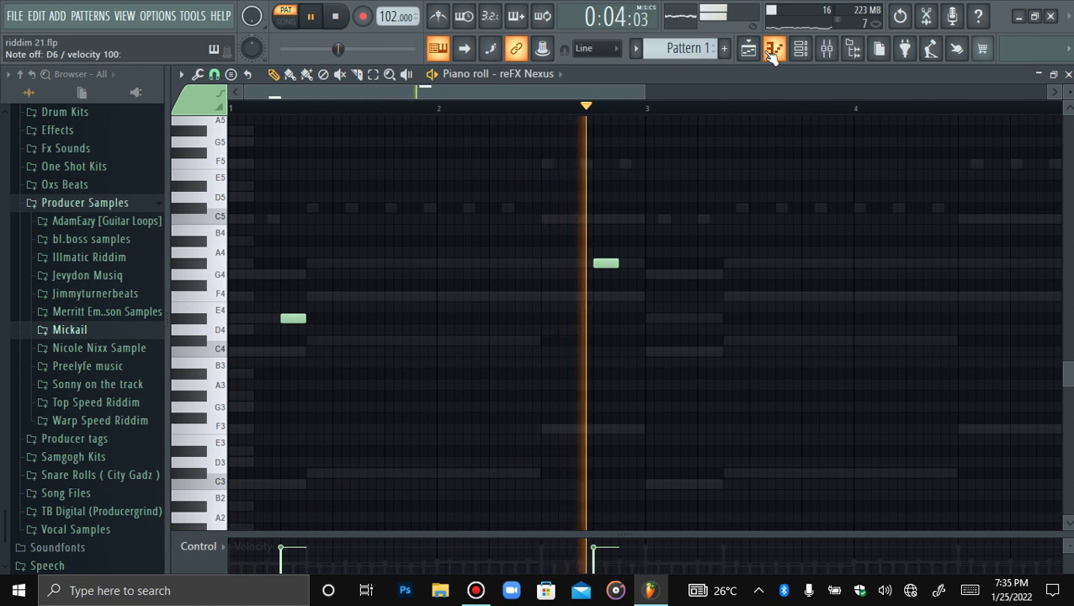
key("space")
key("space")
key("space")
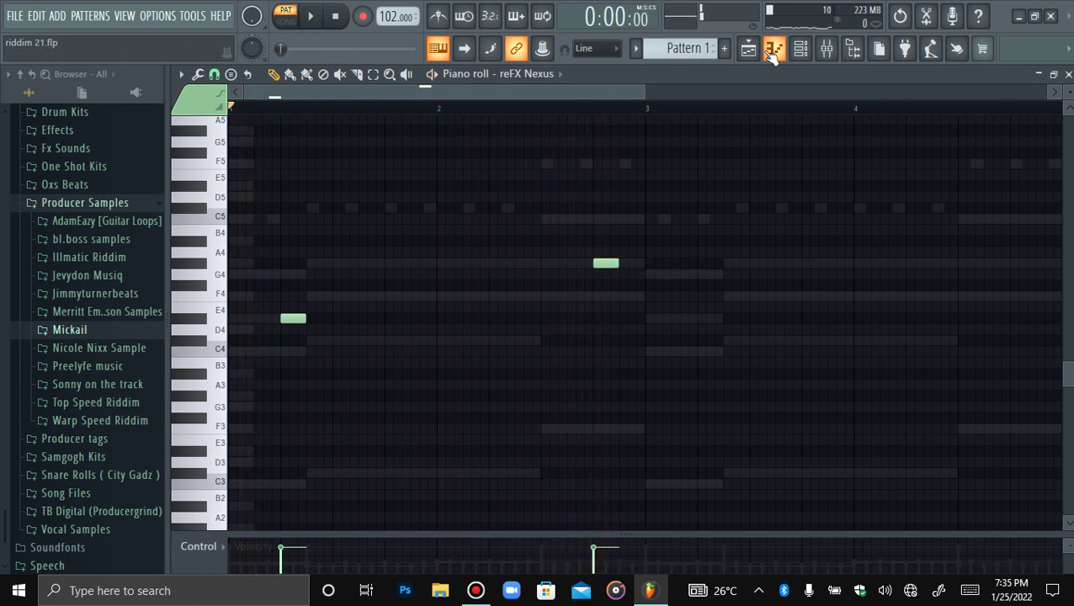
key("space")
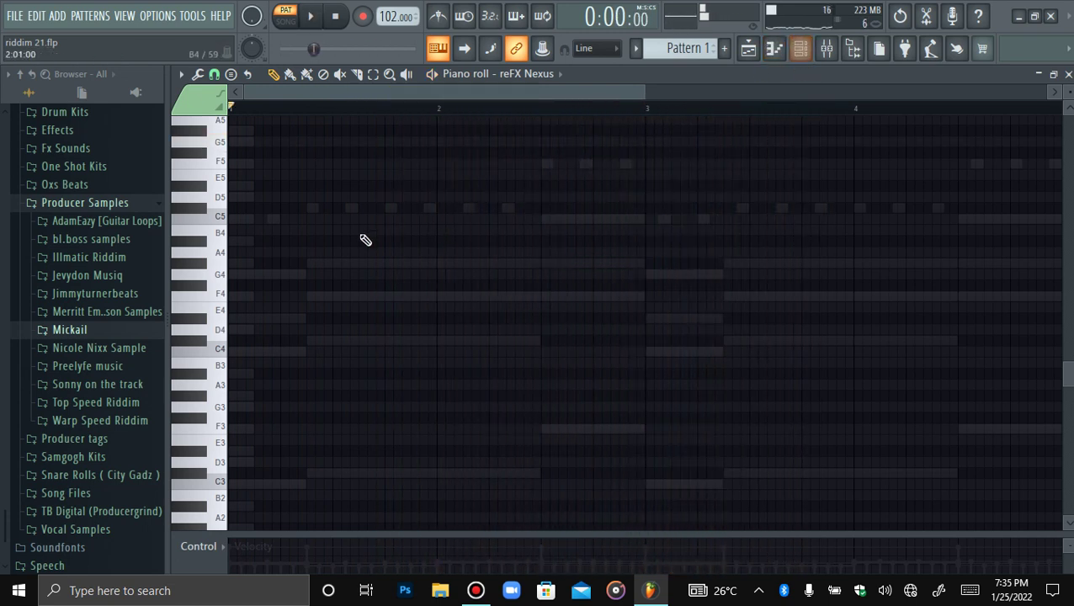
Try a G#4 note at step 9 of bar 1, remove it and stop playback.
left_click(331, 264)
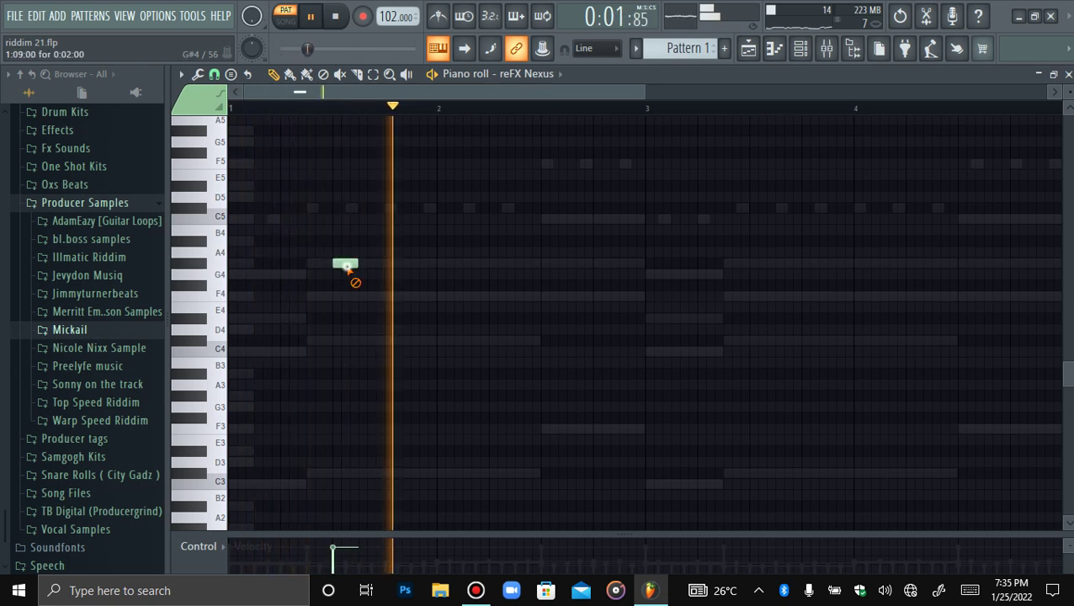
right_click(347, 263)
key("space")
Set the root note of the reFX Nexus channel to A#3.
left_click(801, 52)
left_click(423, 232)
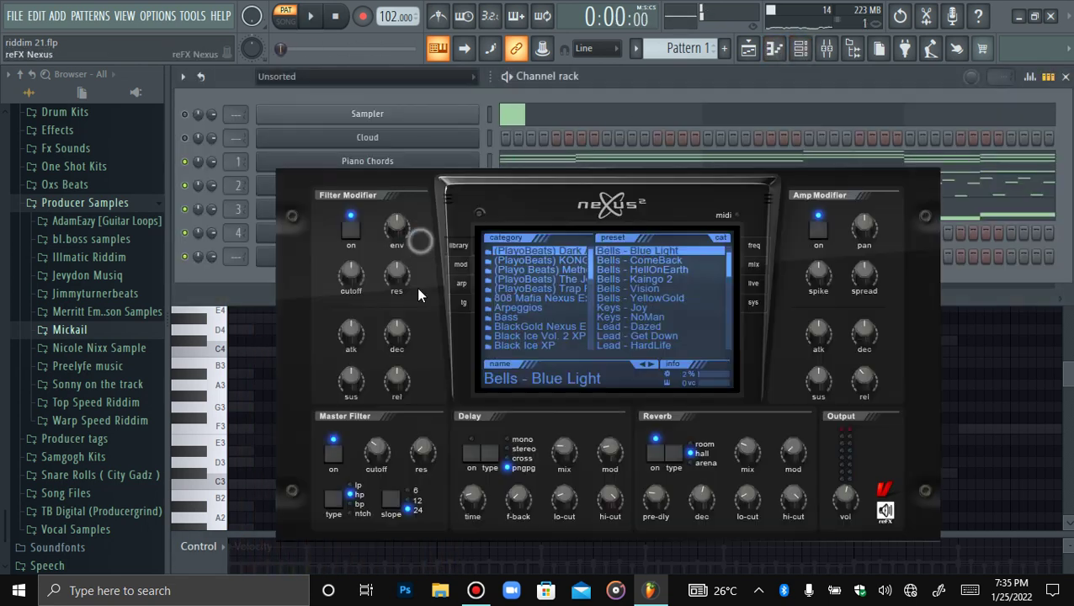
left_click(357, 147)
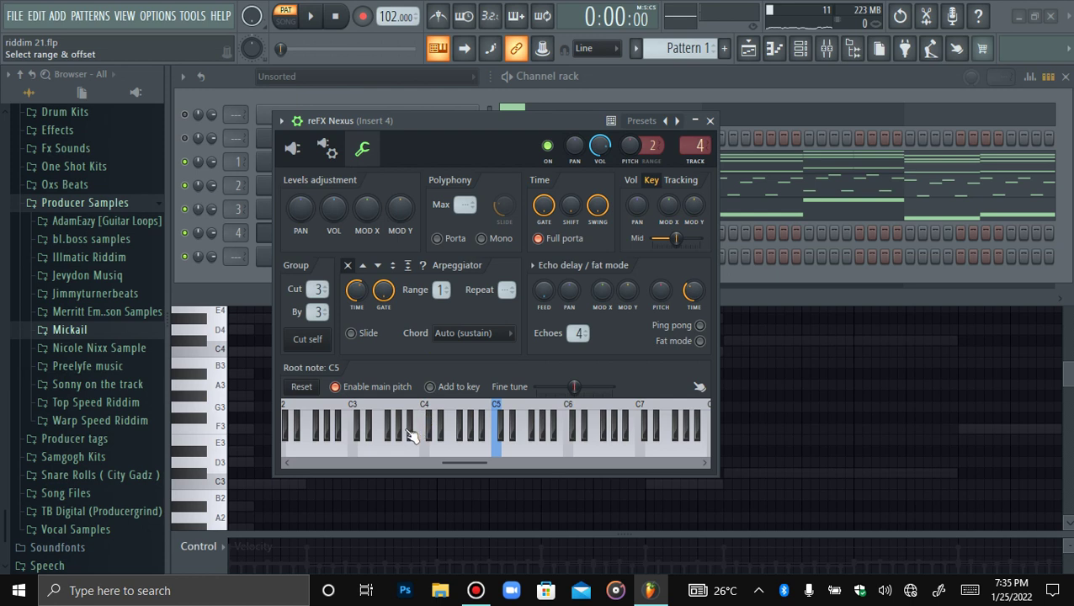
Place Nexus notes G#4 at step 13 of bar 1 and C5 at step 9 of bar 2, and restart playback.
left_click(771, 49)
key("space")
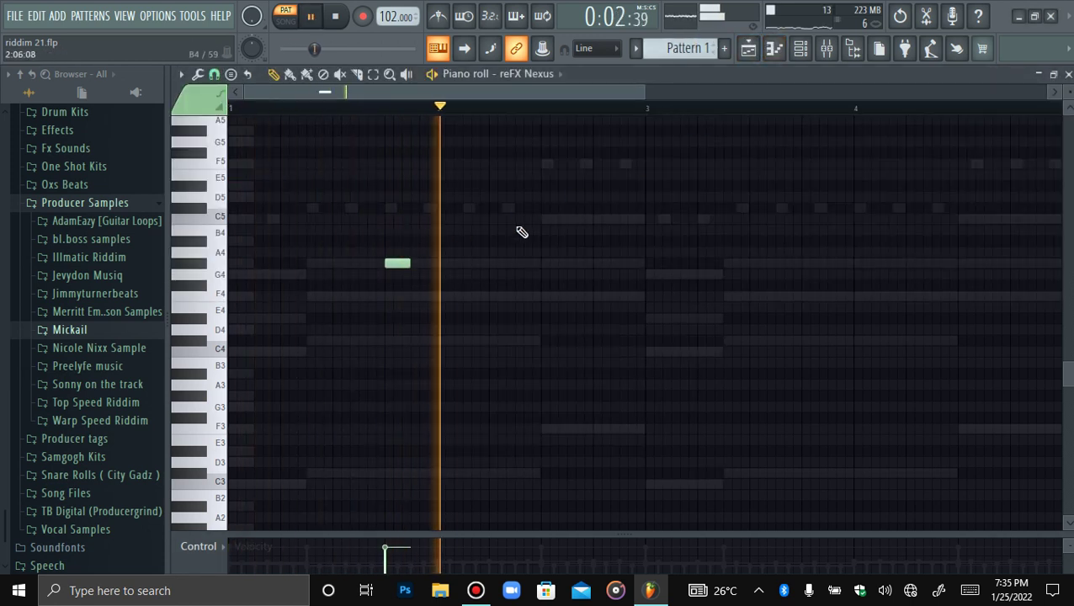
left_click(542, 220)
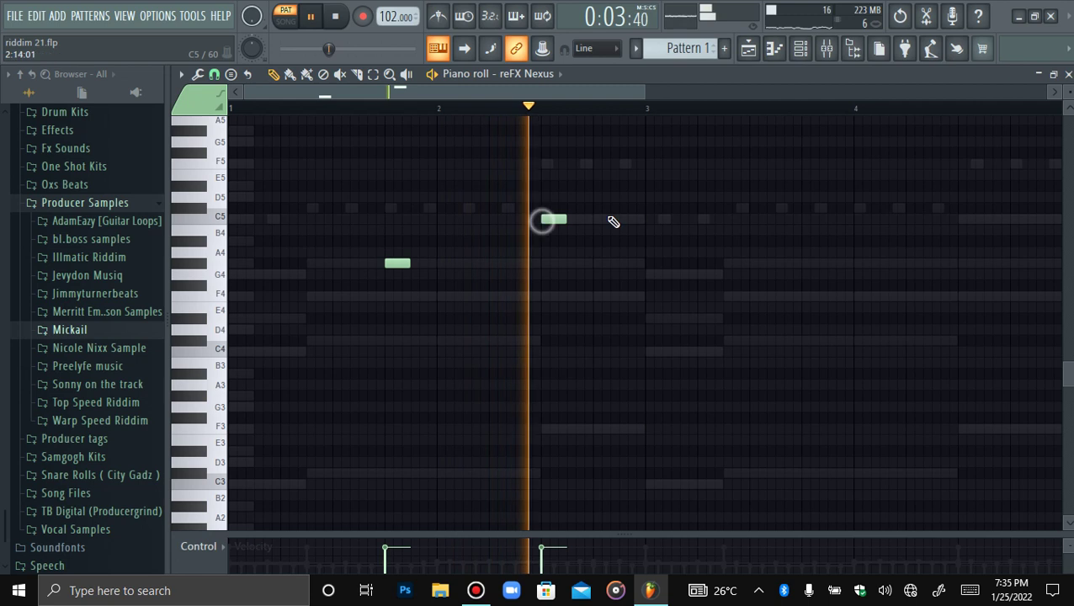
left_click(661, 287)
right_click(663, 289)
key("space")
key("space")
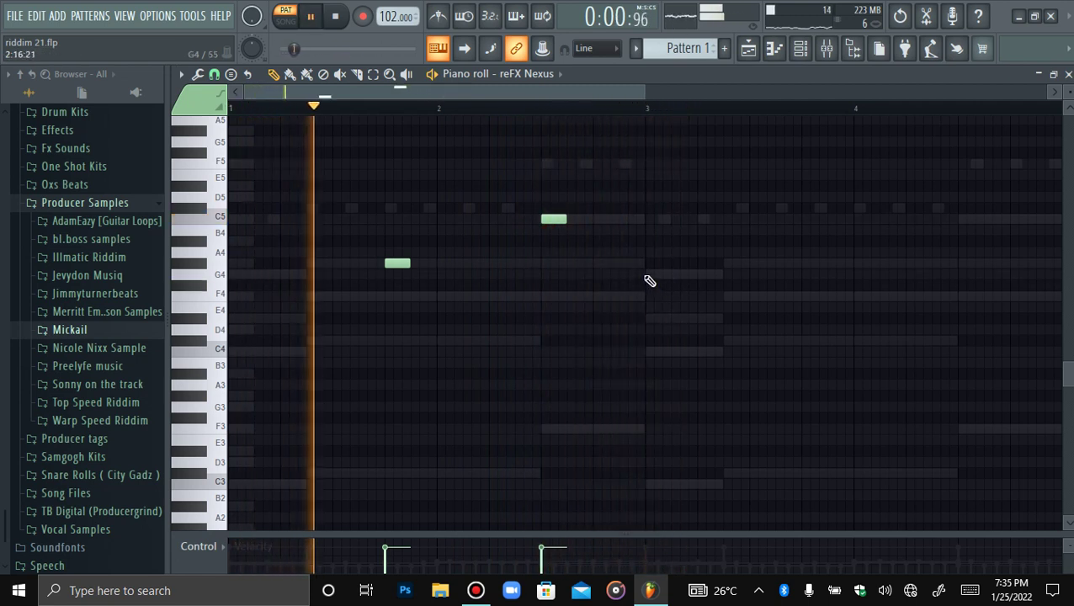
Add a C#5 note at step 5 of bar 2, and try but remove F#4 in bar 3 and F4 in bar 1.
left_click(501, 209)
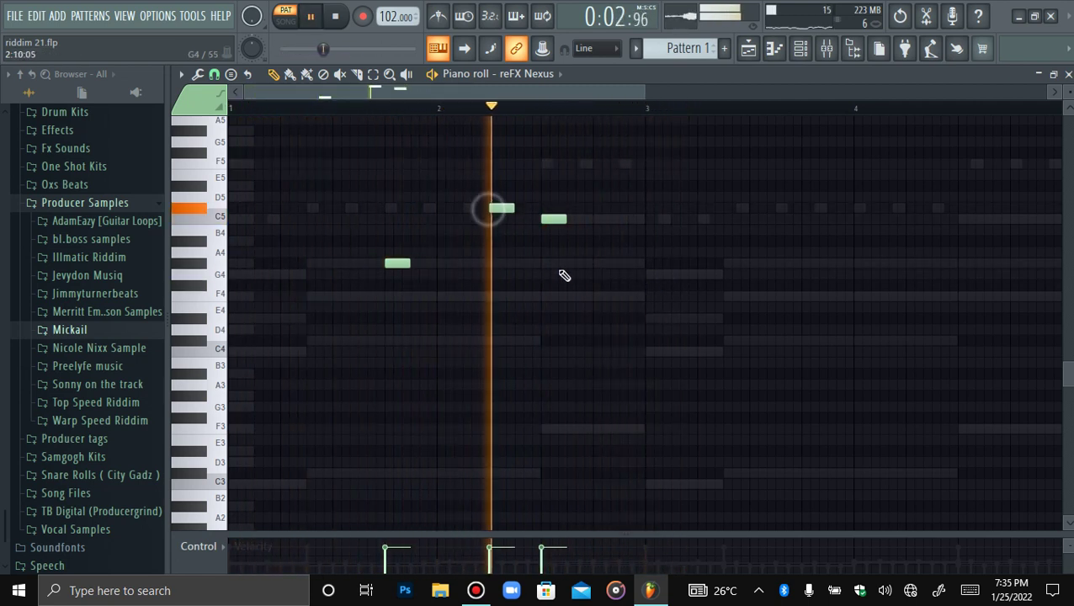
left_click(665, 284)
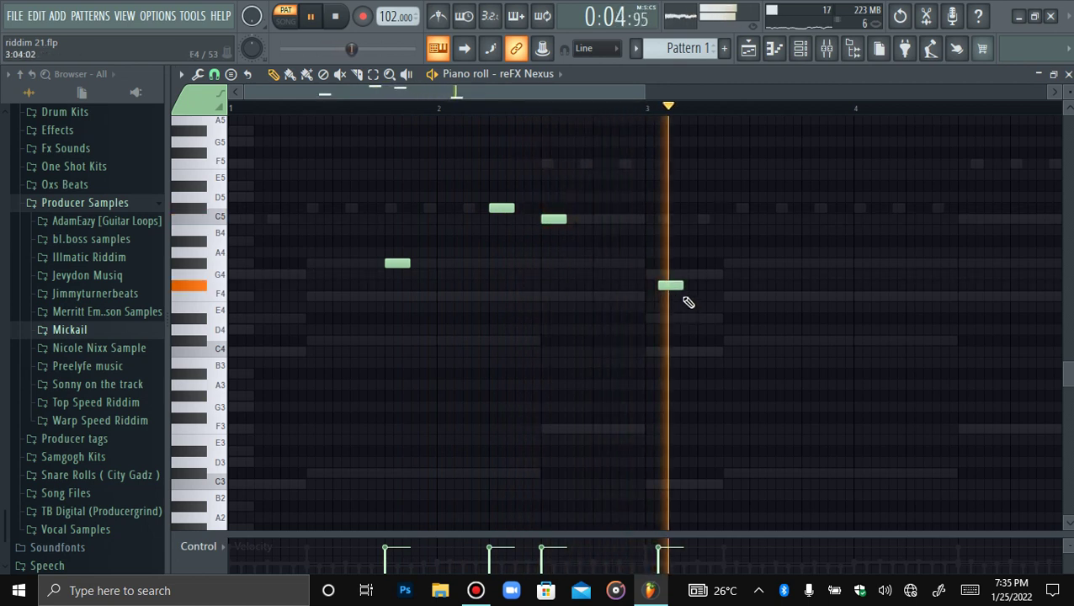
right_click(671, 284)
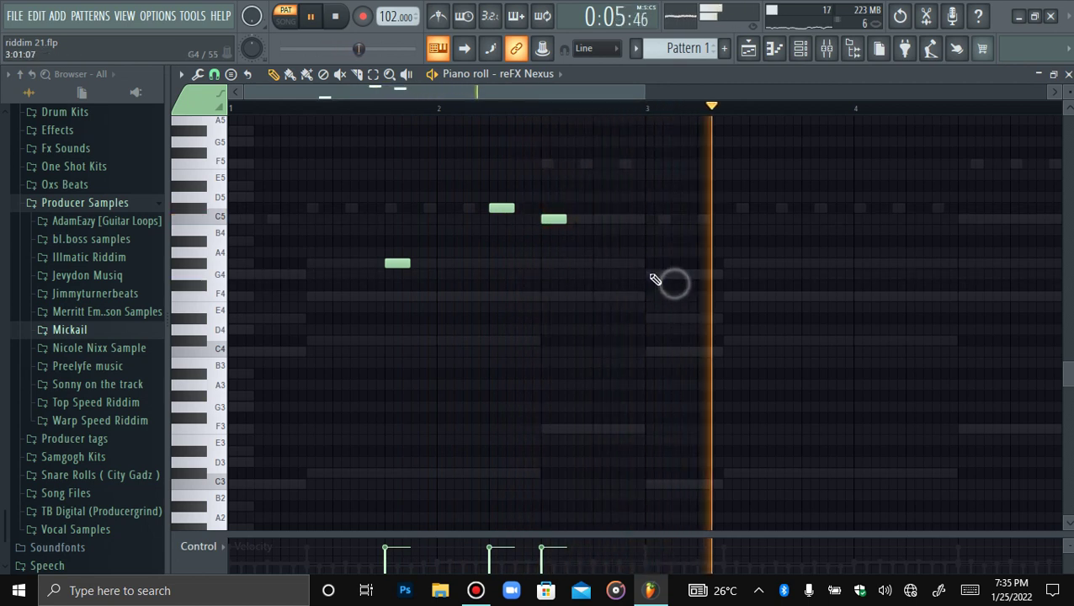
left_click(389, 297)
right_click(389, 298)
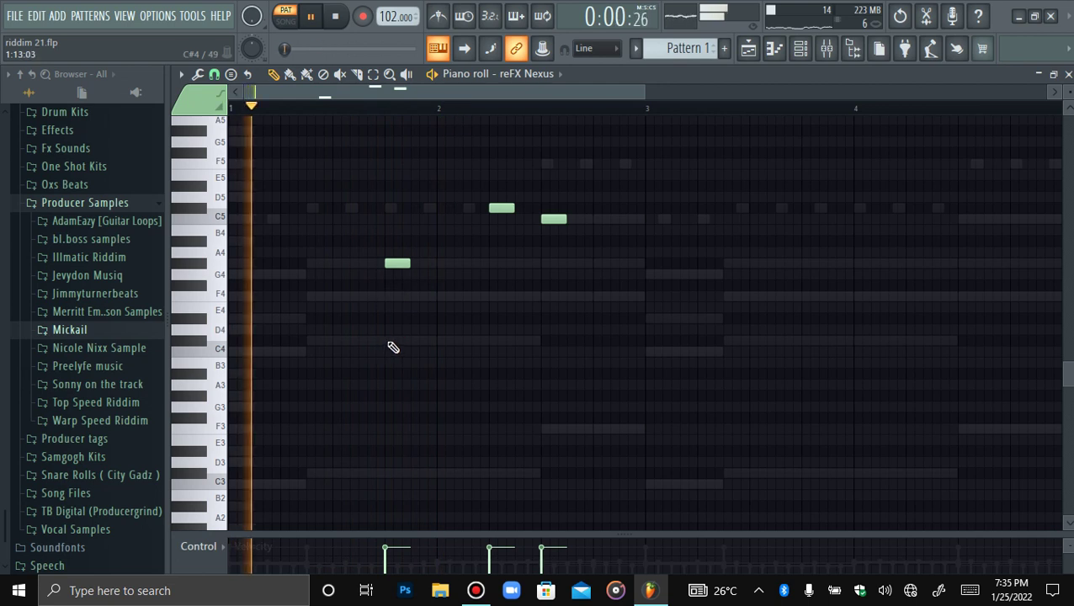
Add C#4 at step 13 of bar 1 and F3 at step 9 of bar 2, replay the passage and stop.
left_click(389, 343)
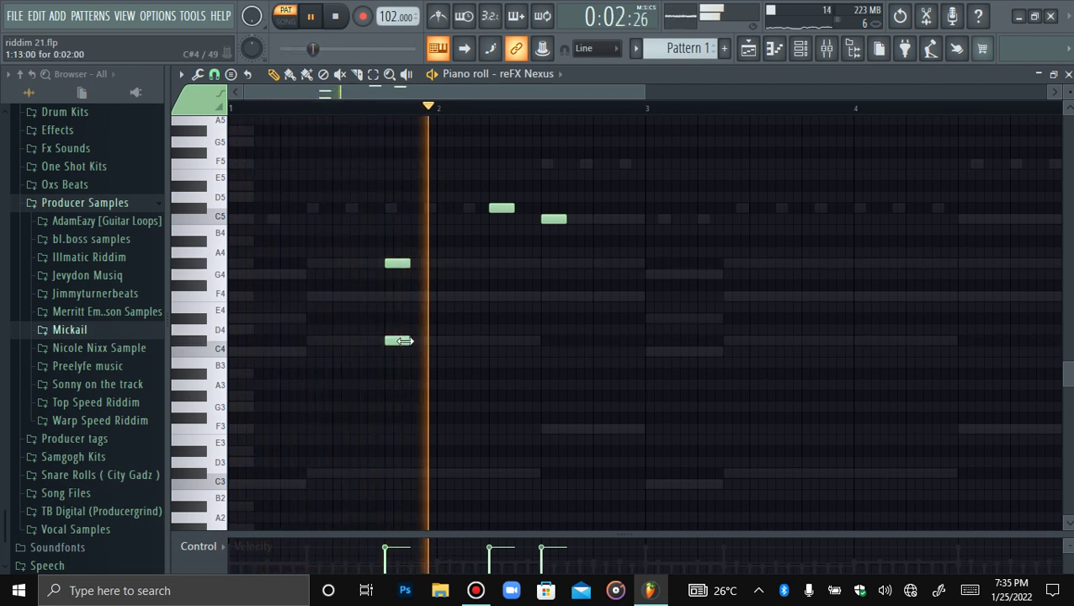
left_click(542, 436)
right_click(552, 440)
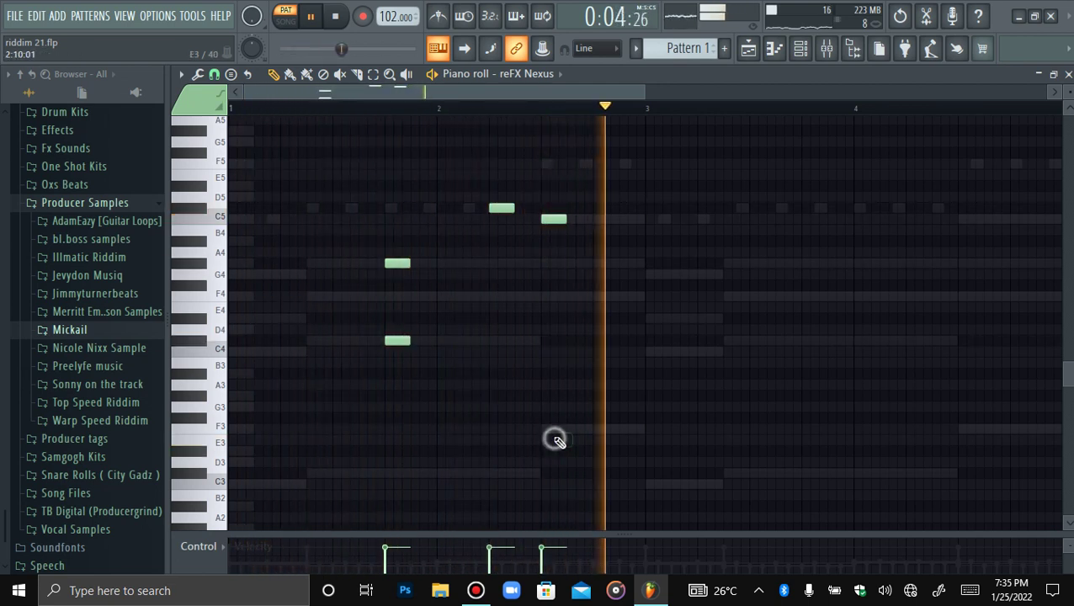
left_click(541, 429)
left_click(530, 109)
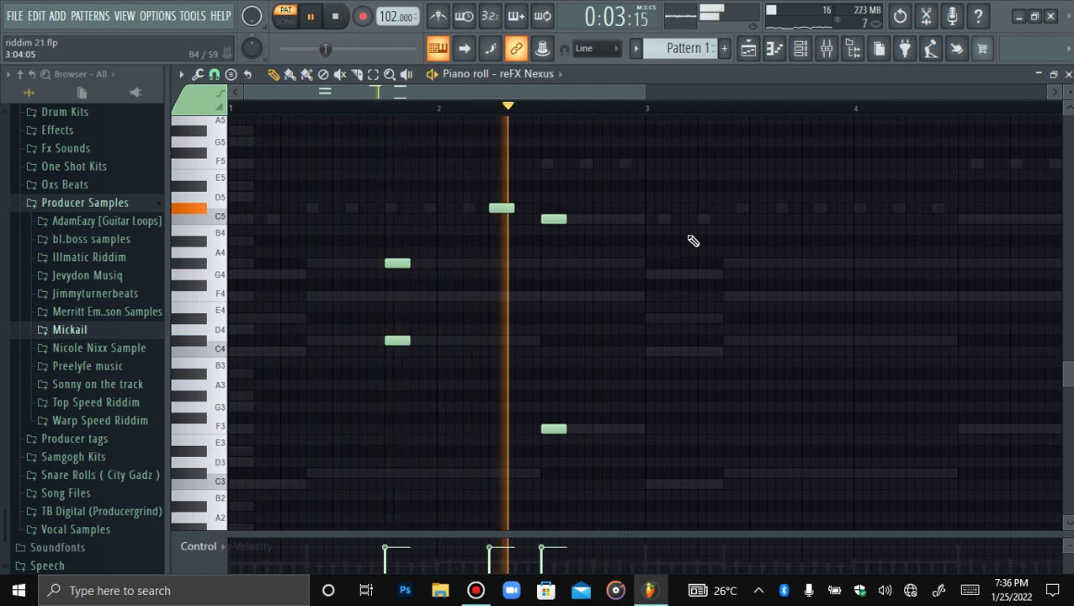
key("space")
Cut the reFX Nexus notes, paste a copy of the Piano Chords notes into that channel and play the pattern.
left_click(800, 48)
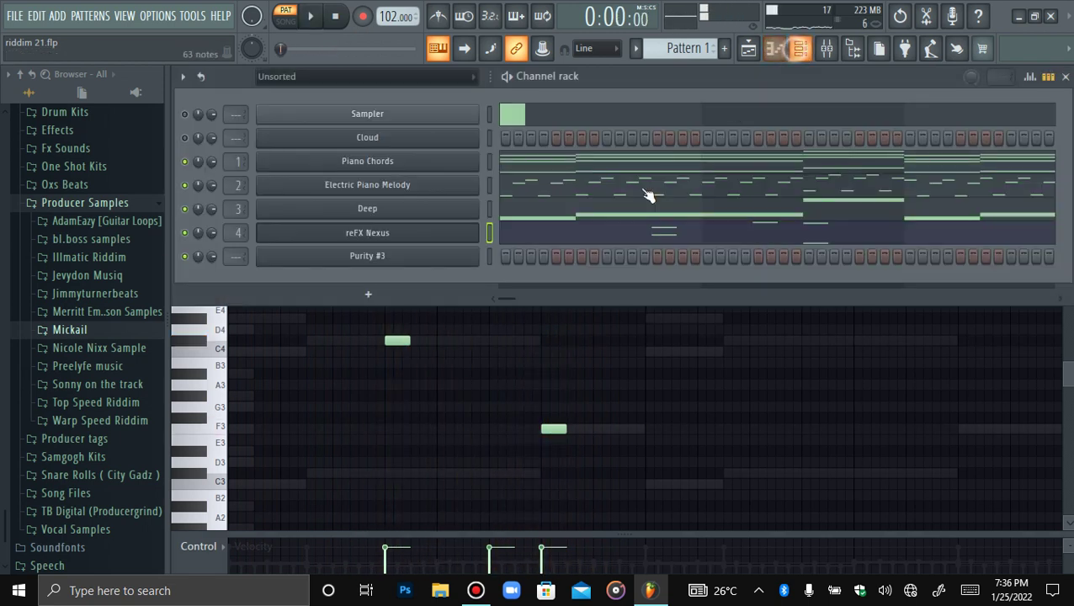
right_click(439, 234)
left_click(715, 234)
right_click(439, 159)
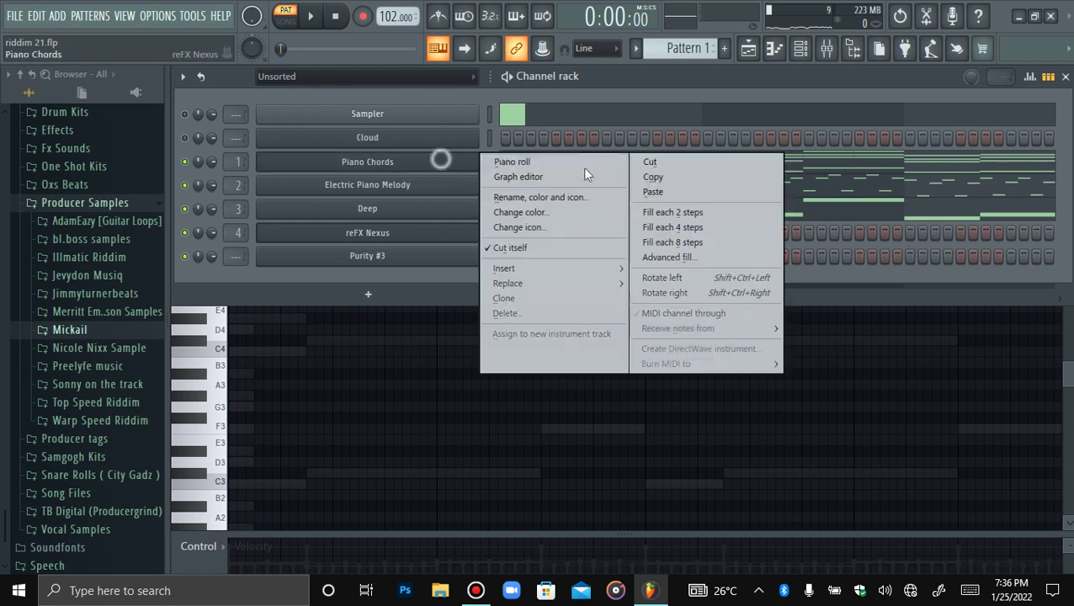
left_click(669, 180)
right_click(448, 232)
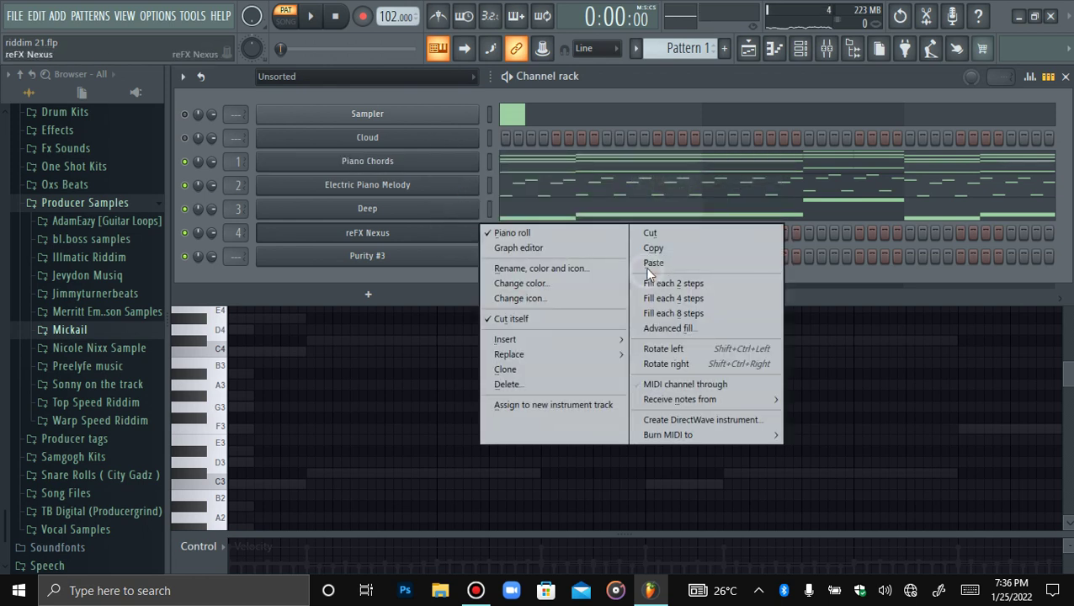
left_click(650, 262)
key("space")
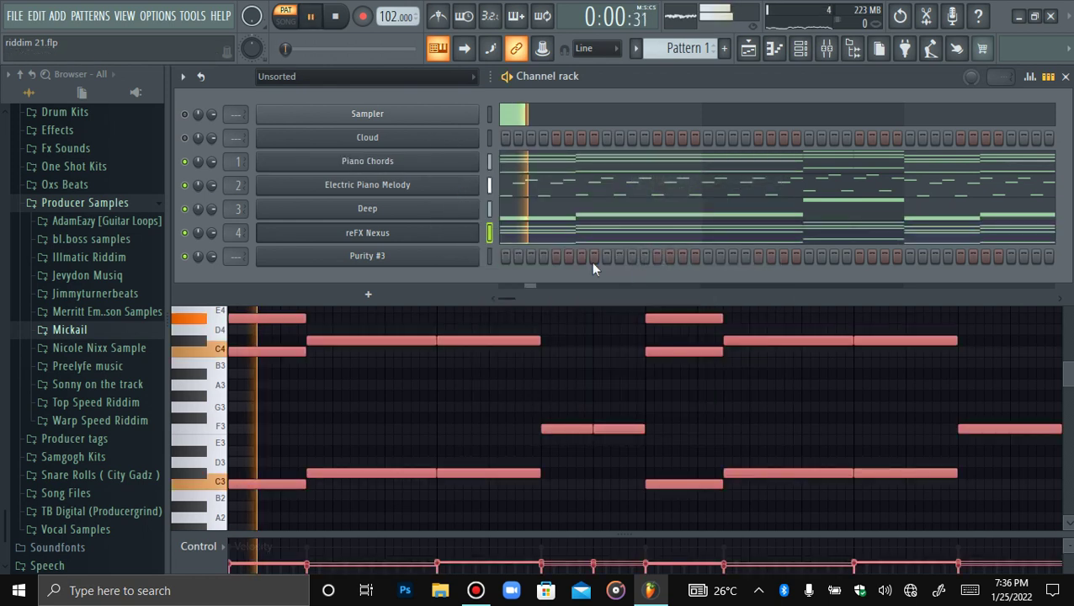
Check the Nexus preset list and set the channel's root note to A#4 during playback.
left_click(401, 238)
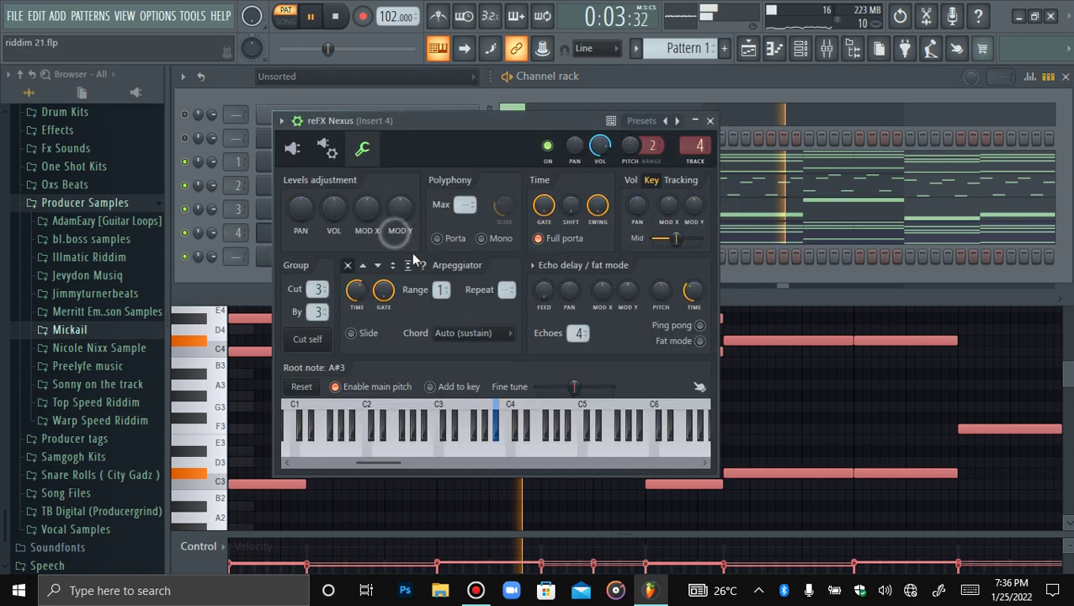
left_click(292, 149)
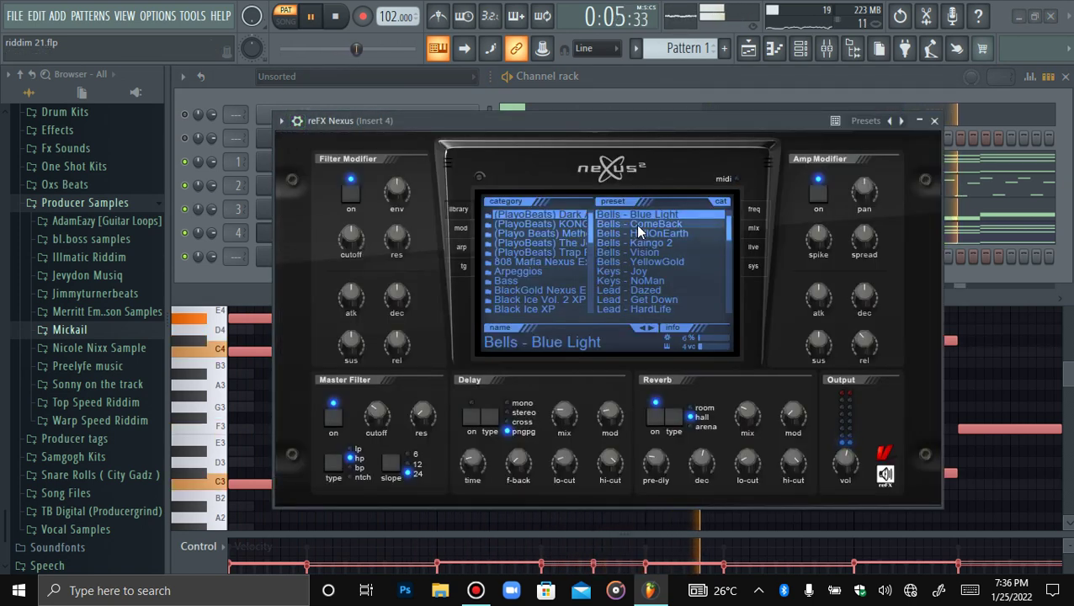
left_click(299, 121)
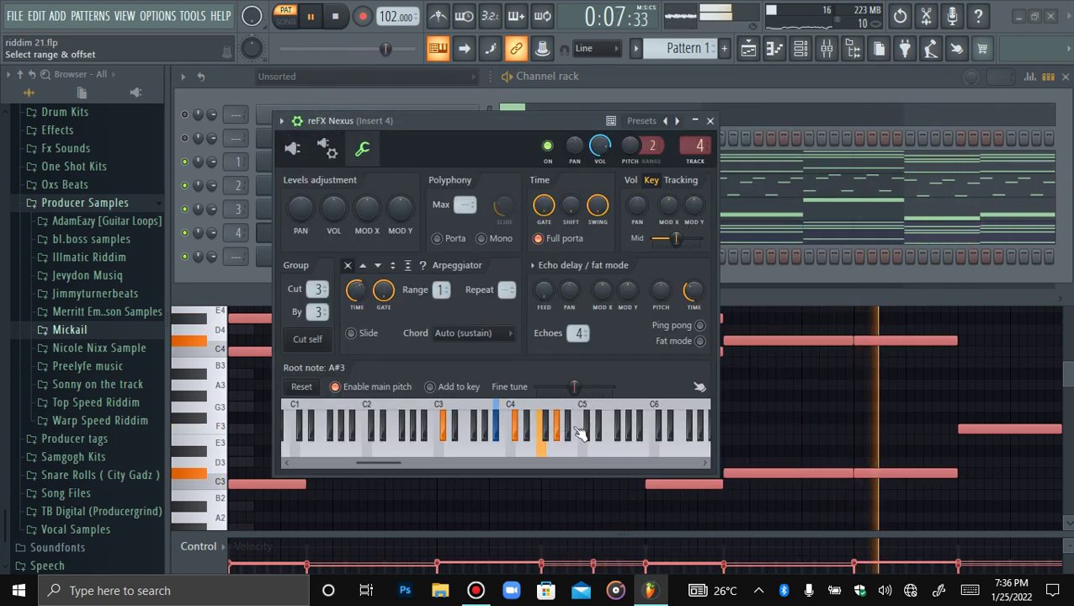
left_click(259, 278)
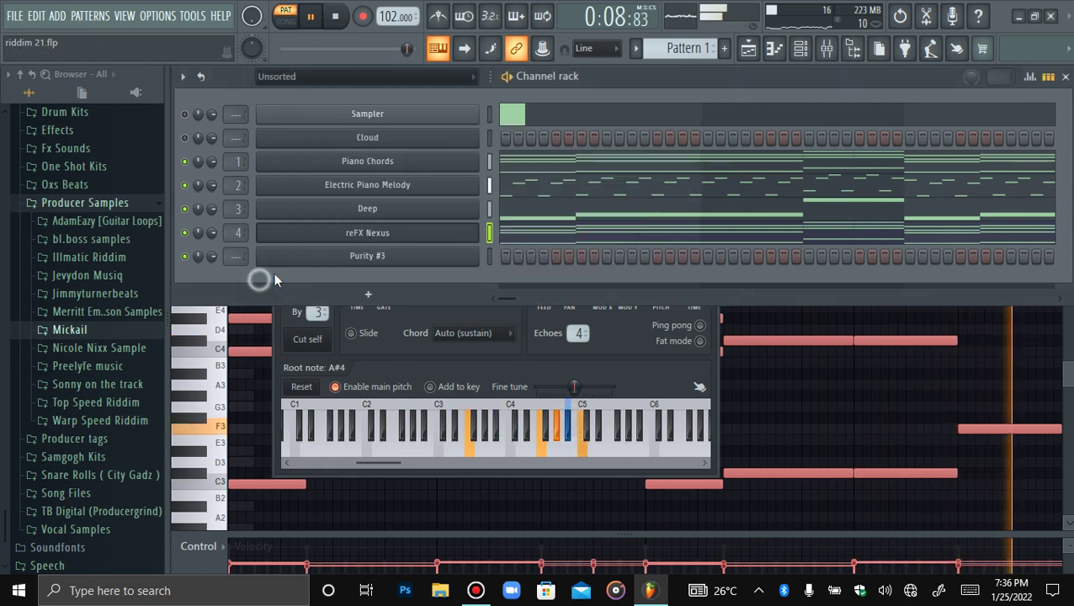
Set the root note of the Piano Chords and Electric Piano Melody channels to C#5.
left_click(346, 232)
left_click(368, 162)
key("space")
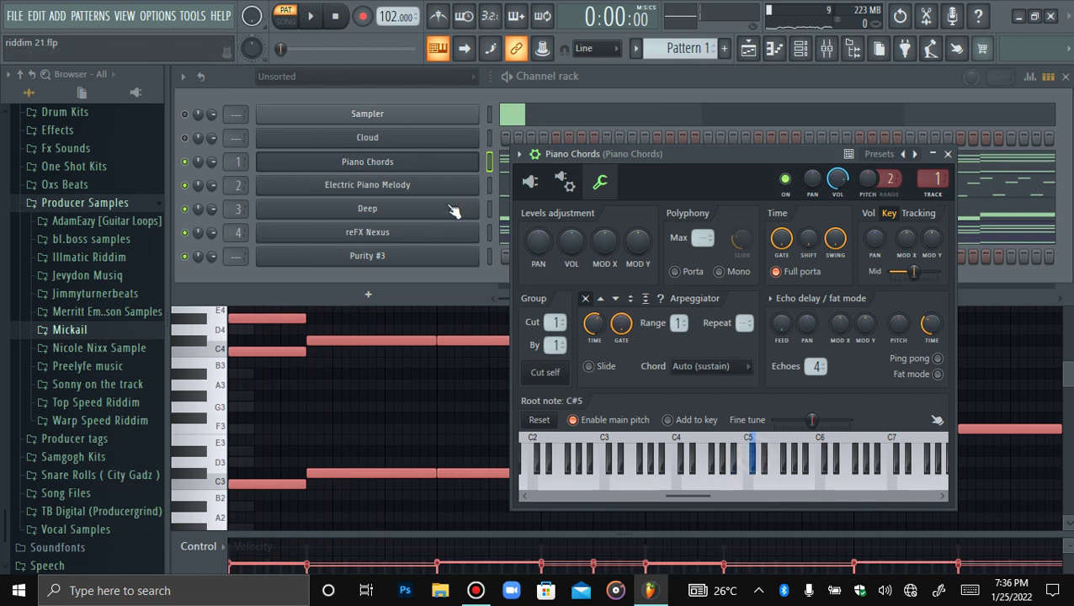
left_click(392, 192)
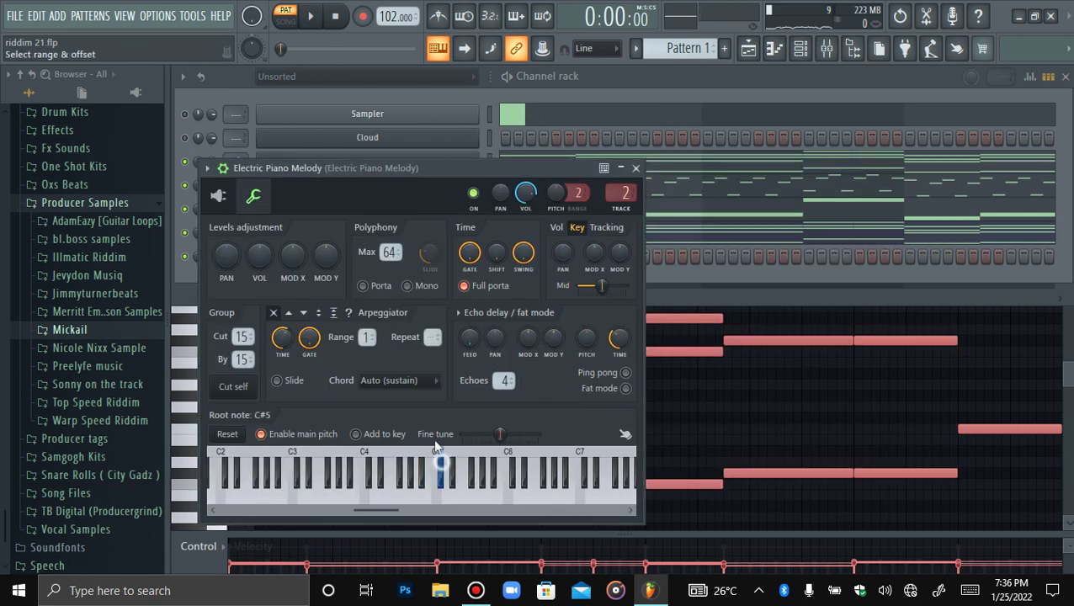
left_click(595, 92)
Set the root note of the Deep and reFX Nexus channels to C#5 and close the Nexus window.
left_click(384, 214)
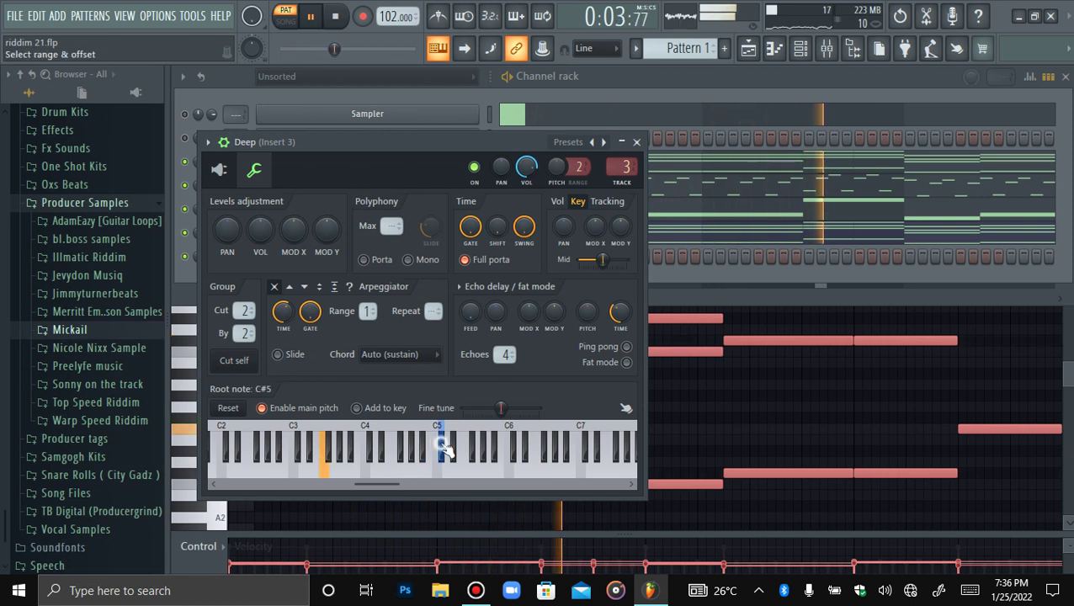
left_click(395, 230)
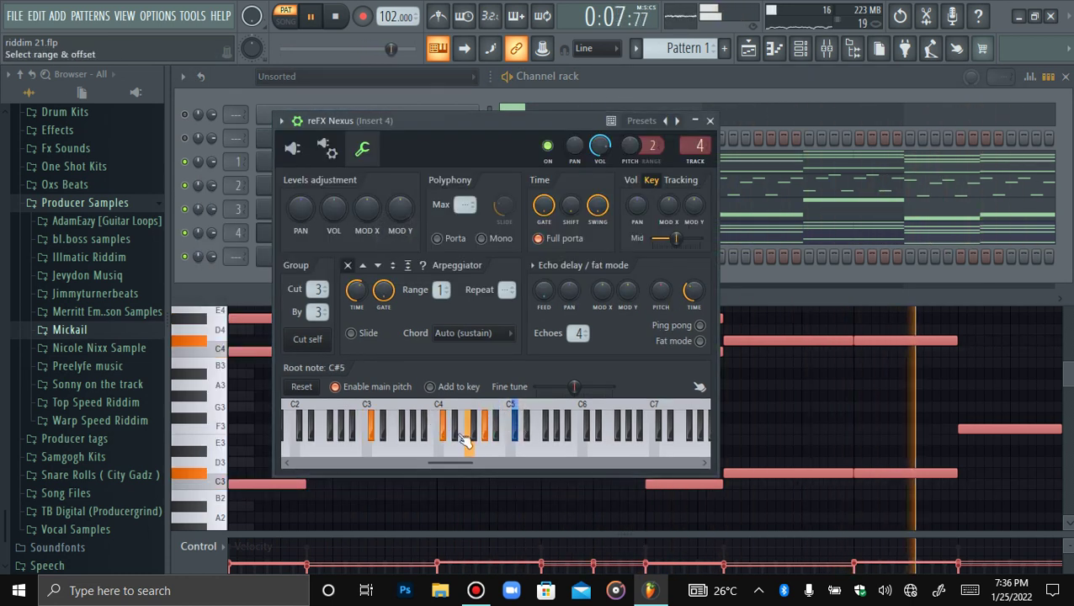
left_click(262, 288)
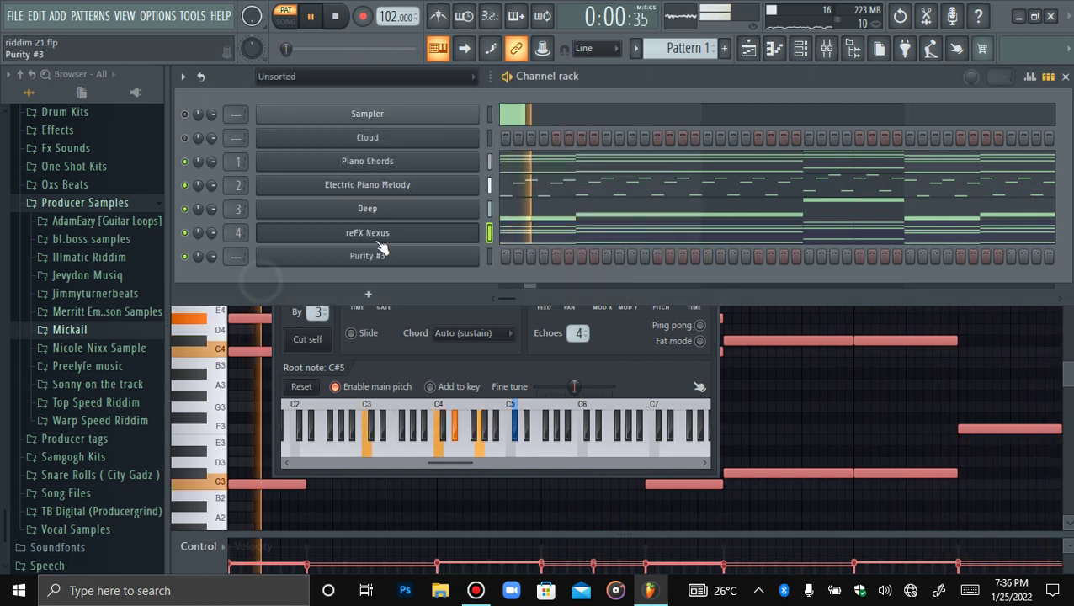
left_click(370, 233)
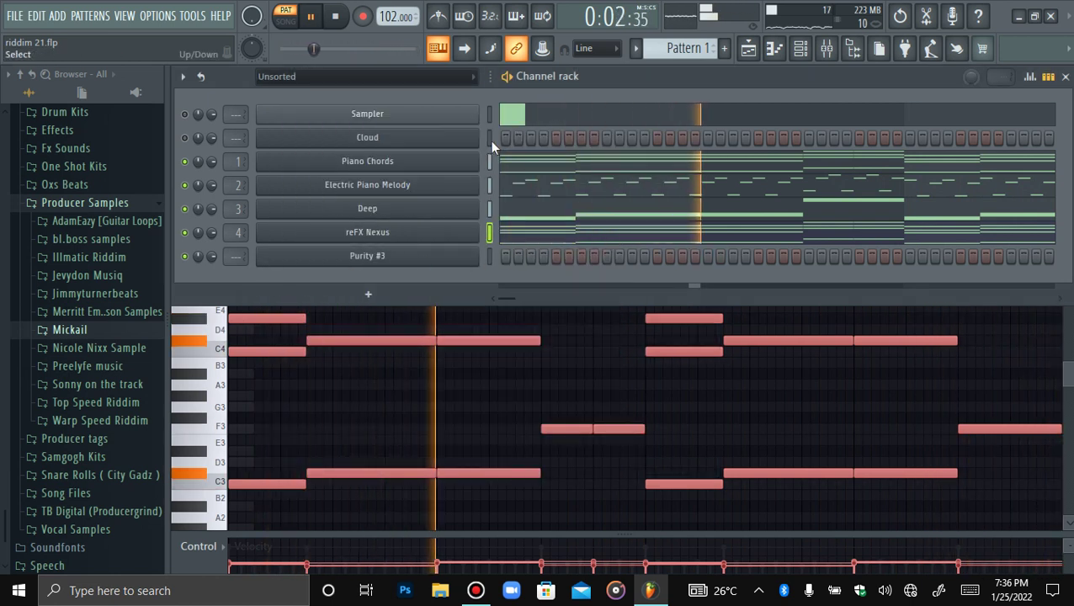
Delete the unused Purity #3 channel from the channel rack.
right_click(413, 256)
left_click(505, 409)
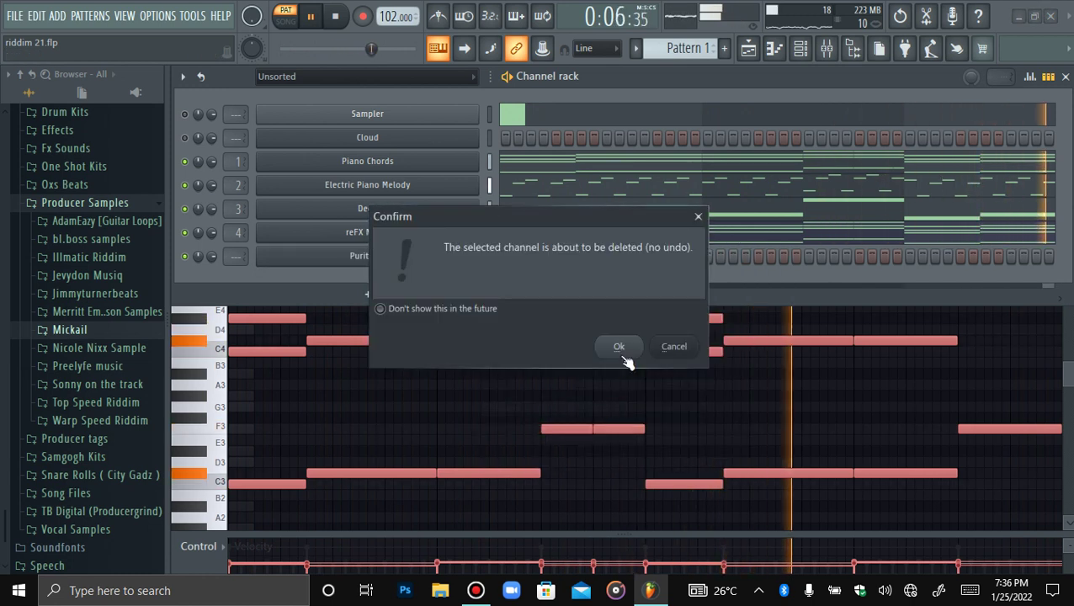
left_click(623, 348)
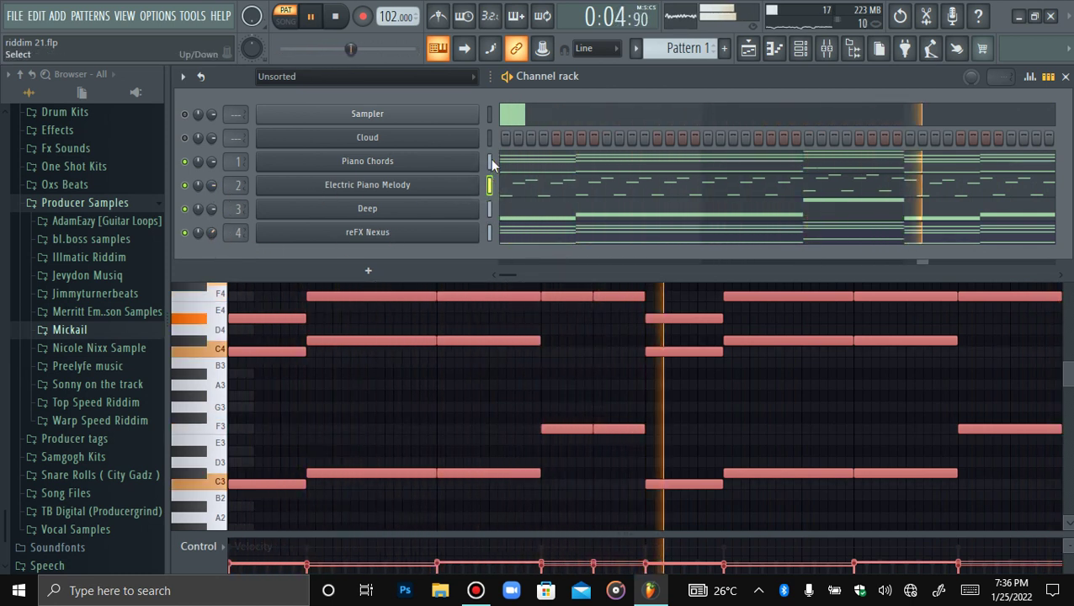
Audition the Bells - Blue Light and Bell - MiniMe presets in reFX Nexus, and return to Bells - ComeBack.
left_click_drag(490, 114, 484, 212)
left_click(367, 232)
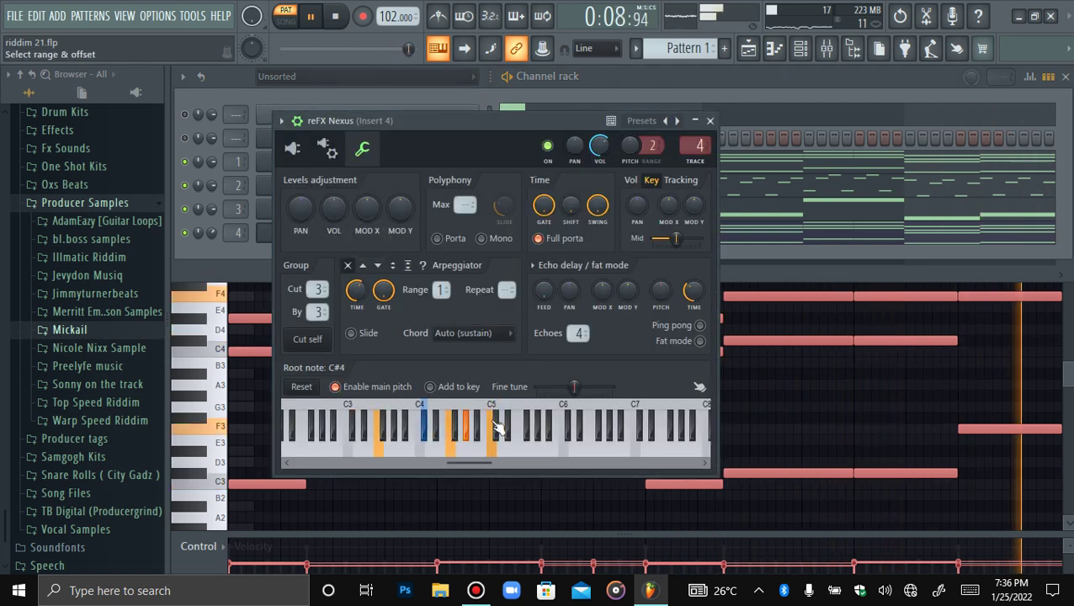
left_click(297, 122)
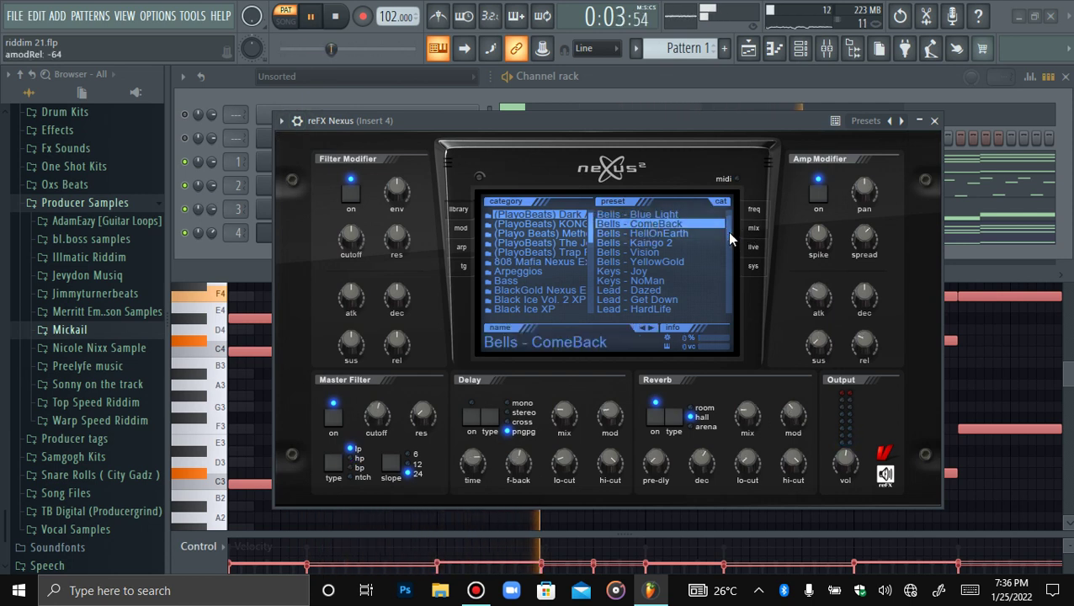
scroll(732, 233, "up", 2)
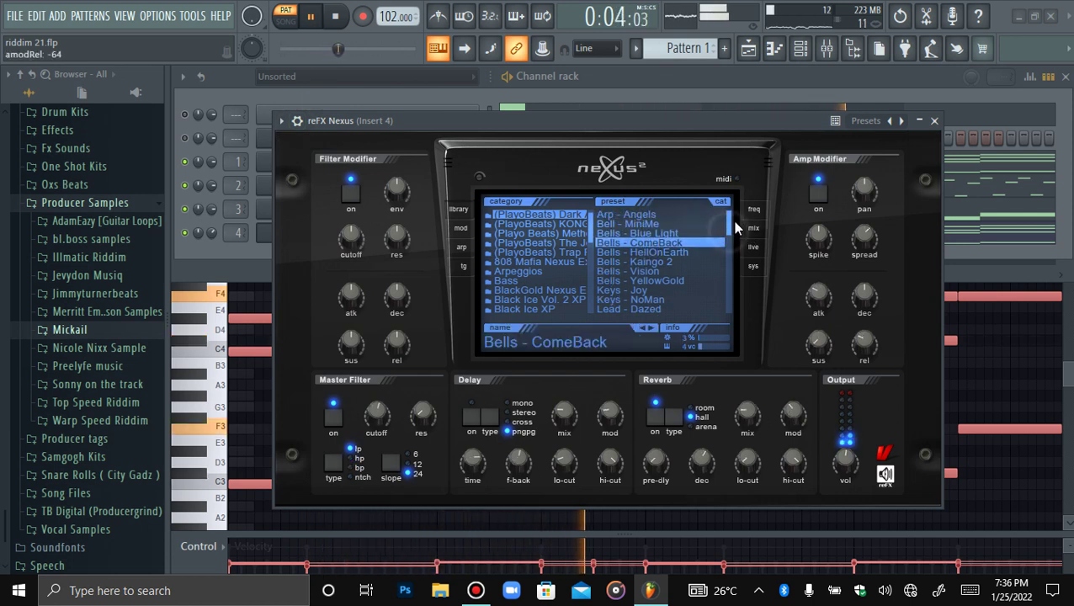
left_click(644, 233)
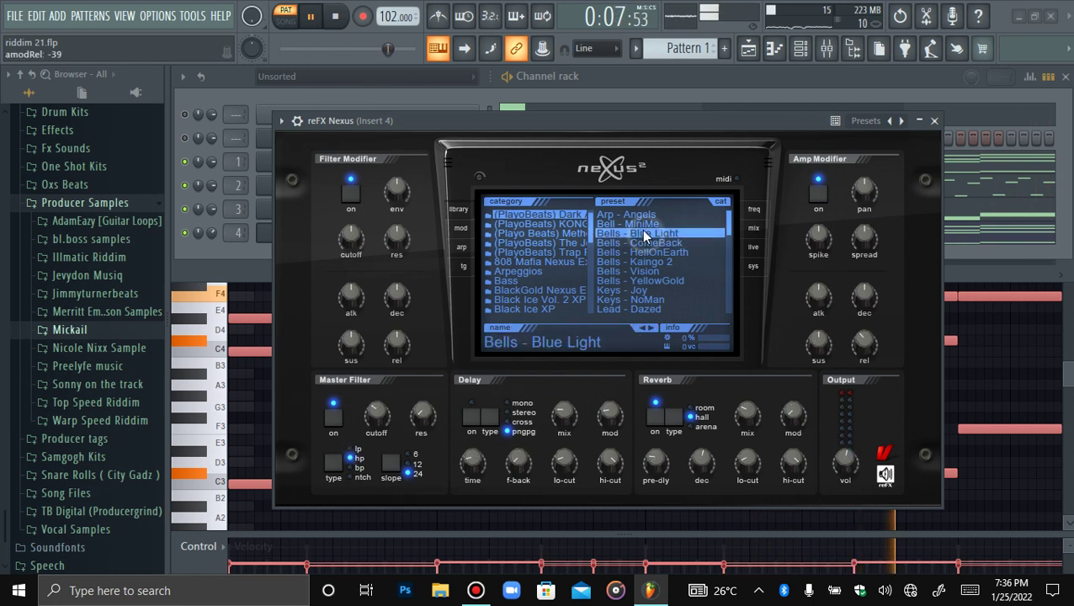
left_click(633, 224)
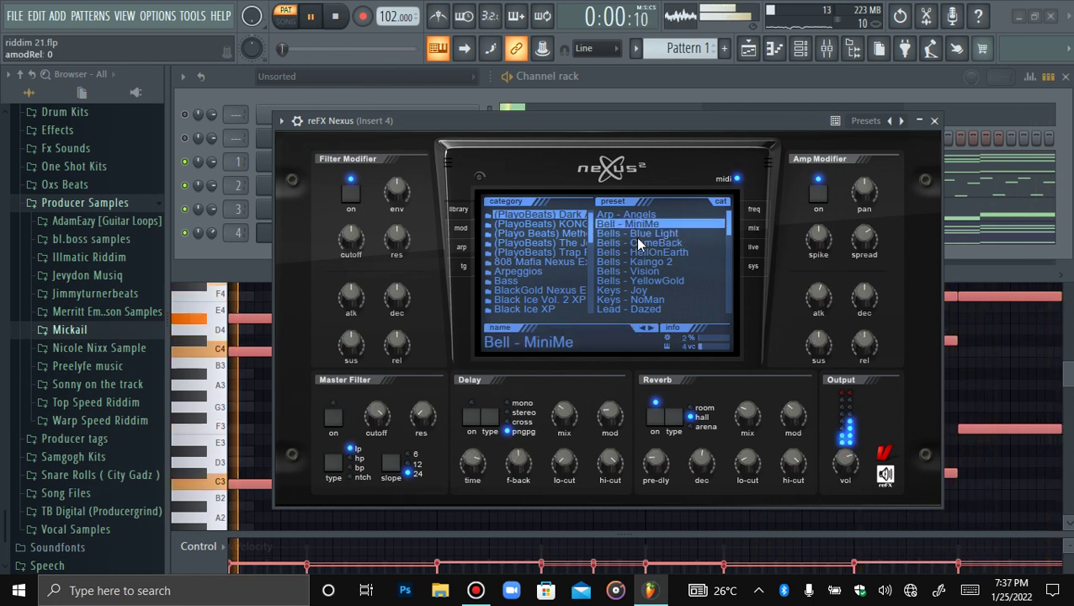
left_click(638, 243)
Load the HalfTime effect into the second slot of the reFX Nexus channel's mixer track, Insert 4.
key("F6")
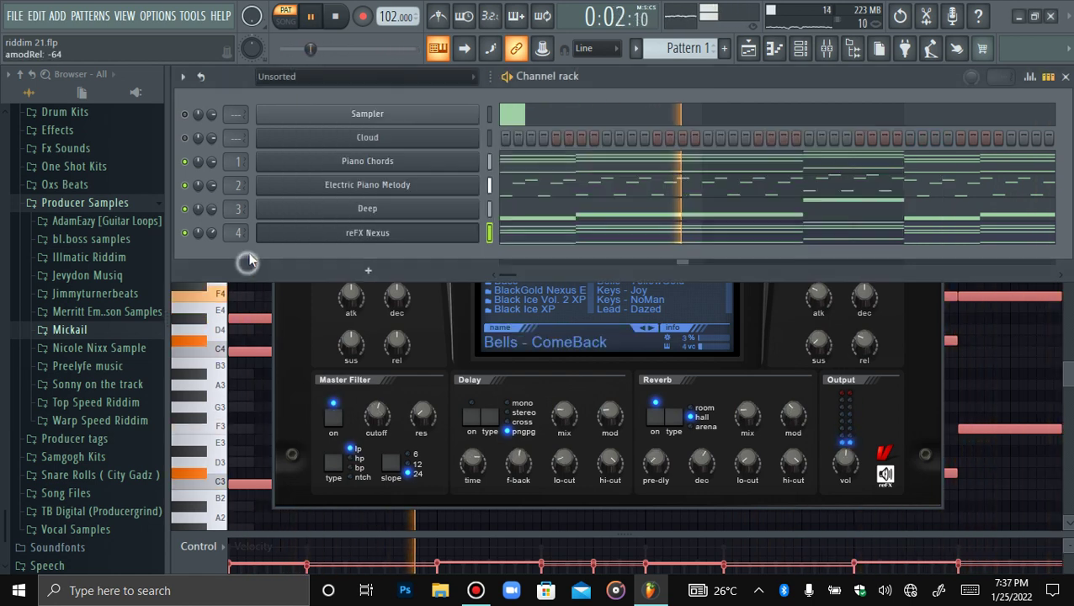
left_click(288, 236)
left_click(841, 49)
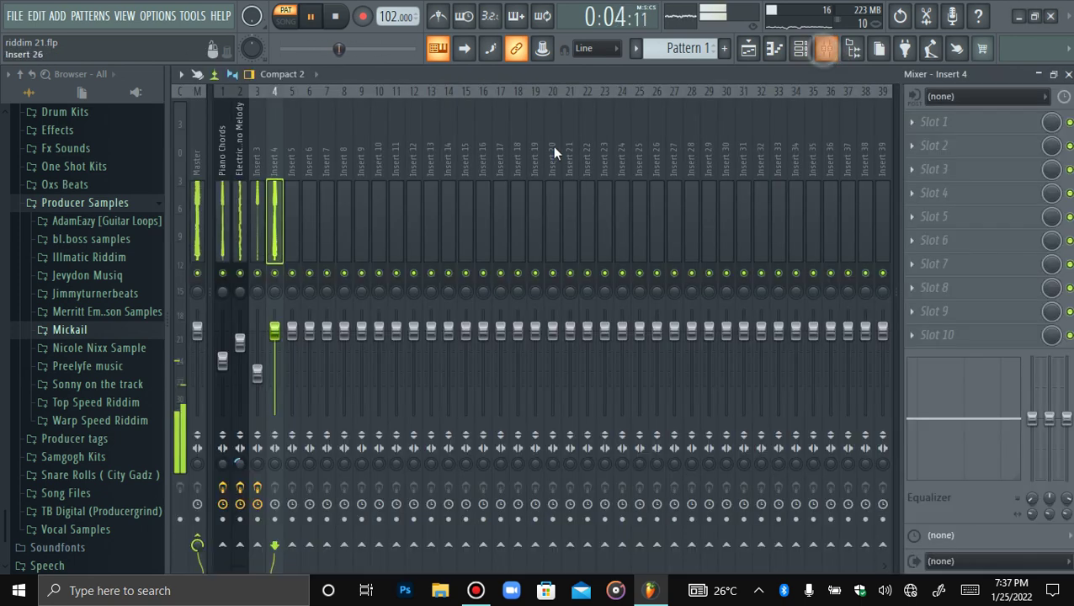
left_click(944, 152)
mouse_move(926, 166)
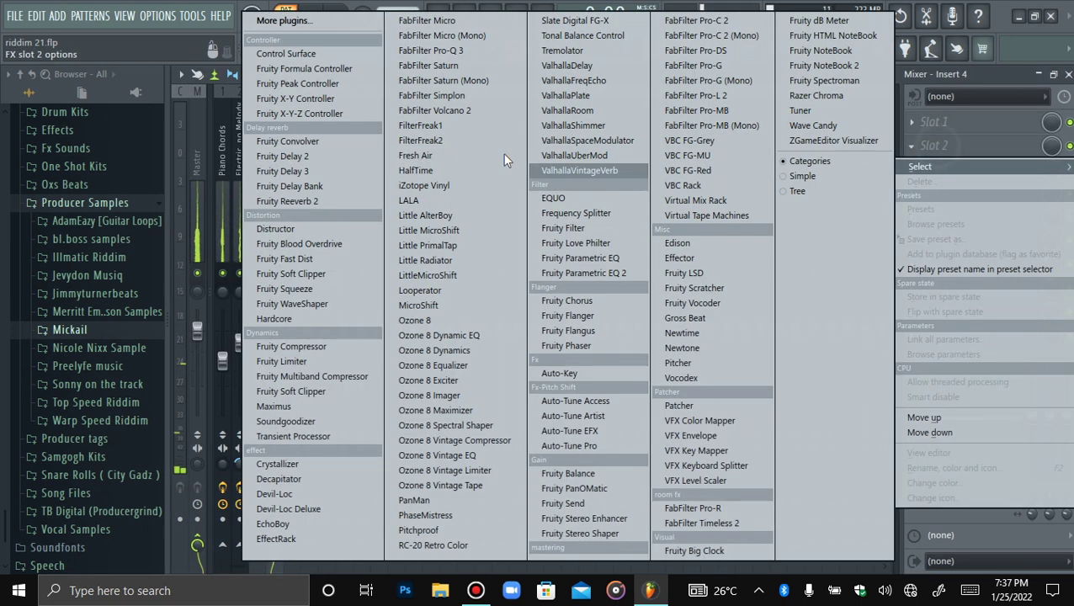
left_click(440, 171)
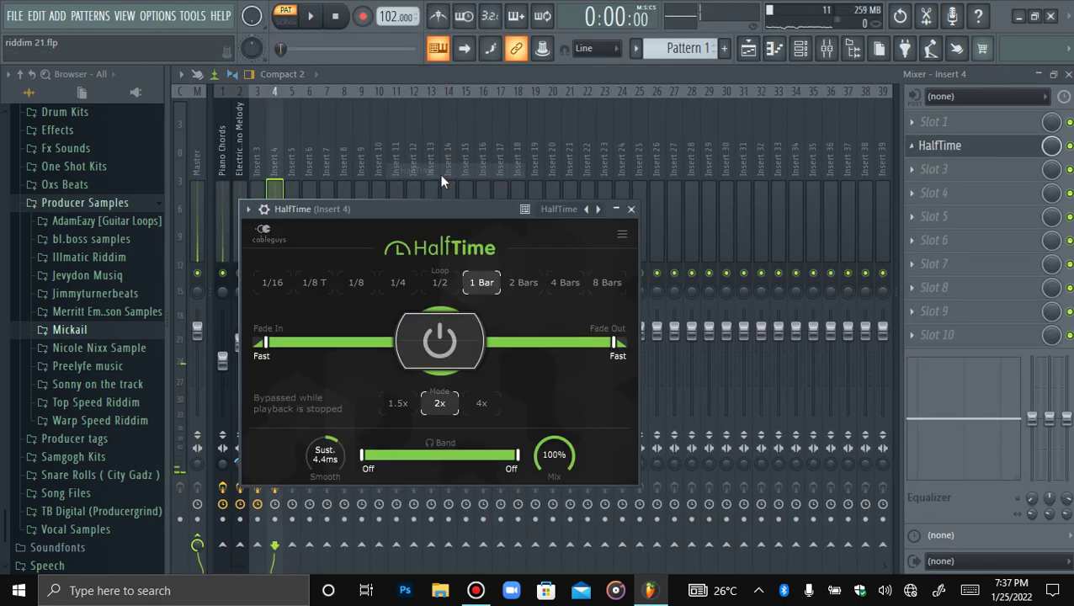
Try a 2 Bars loop in HalfTime during playback, and switch the loop back to 1 Bar.
left_click(524, 283)
key("space")
left_click(941, 147)
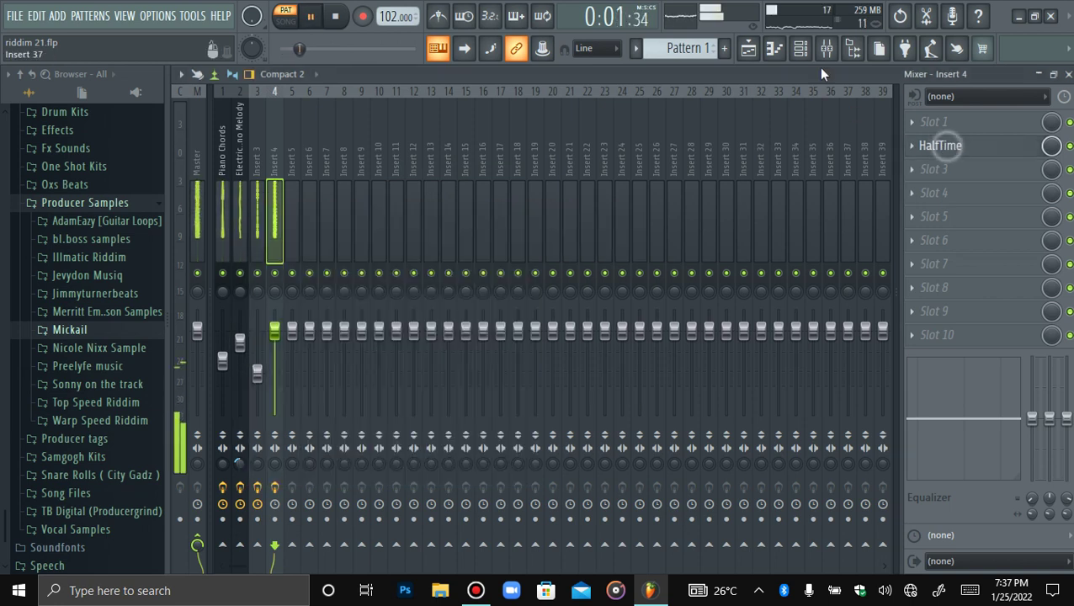
left_click(918, 145)
left_click(470, 284)
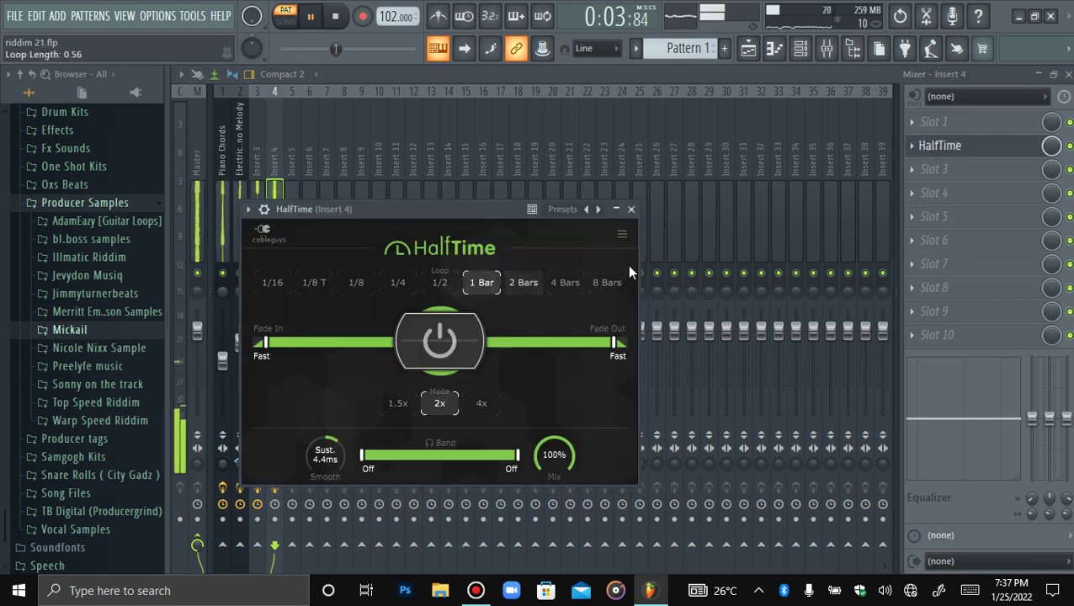
left_click(942, 145)
Set the root note of the reFX Nexus channel to C#4.
left_click(800, 48)
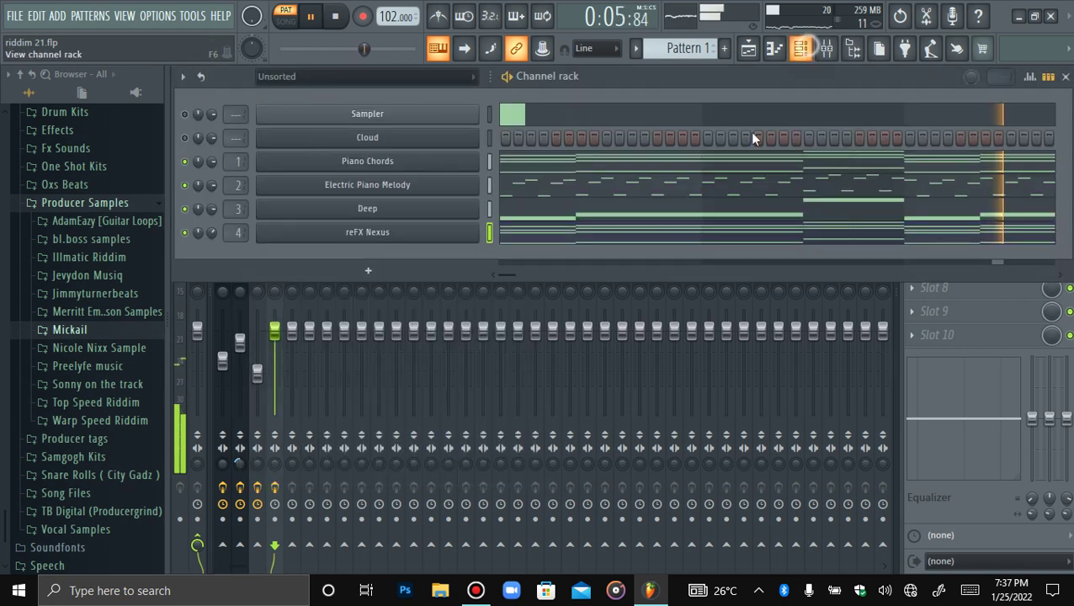
left_click(427, 233)
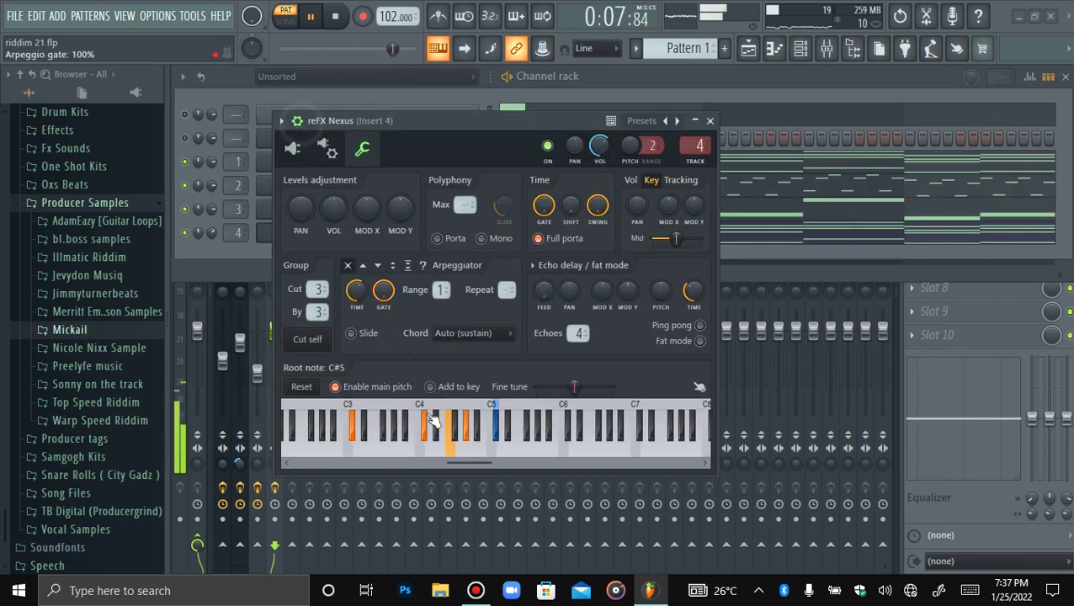
left_click(260, 236)
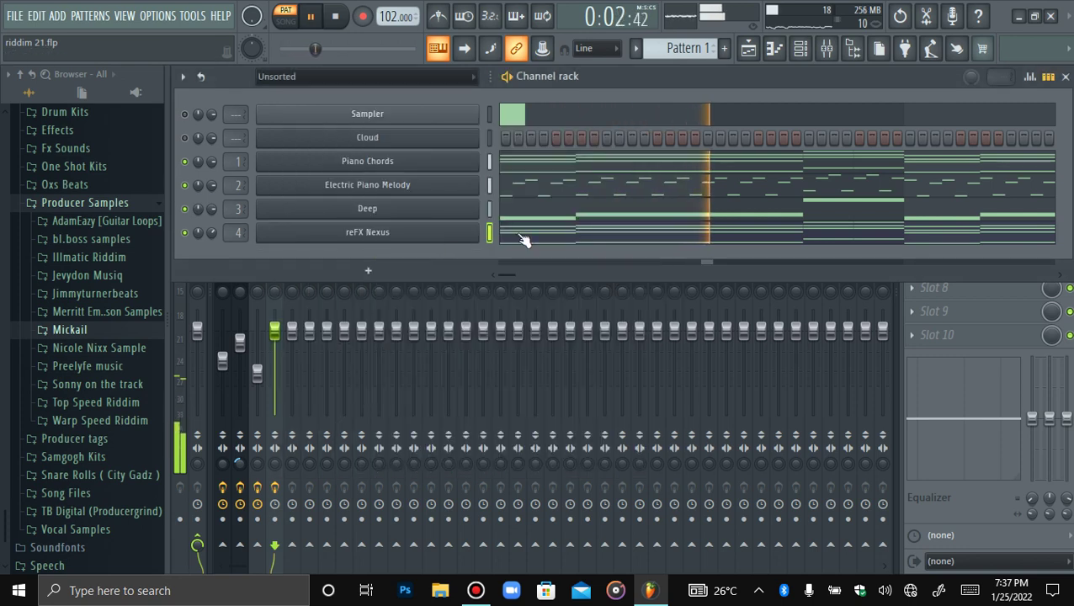
Delete the HalfTime effect from the second slot of mixer track Insert 4.
left_click(828, 49)
left_click(914, 150)
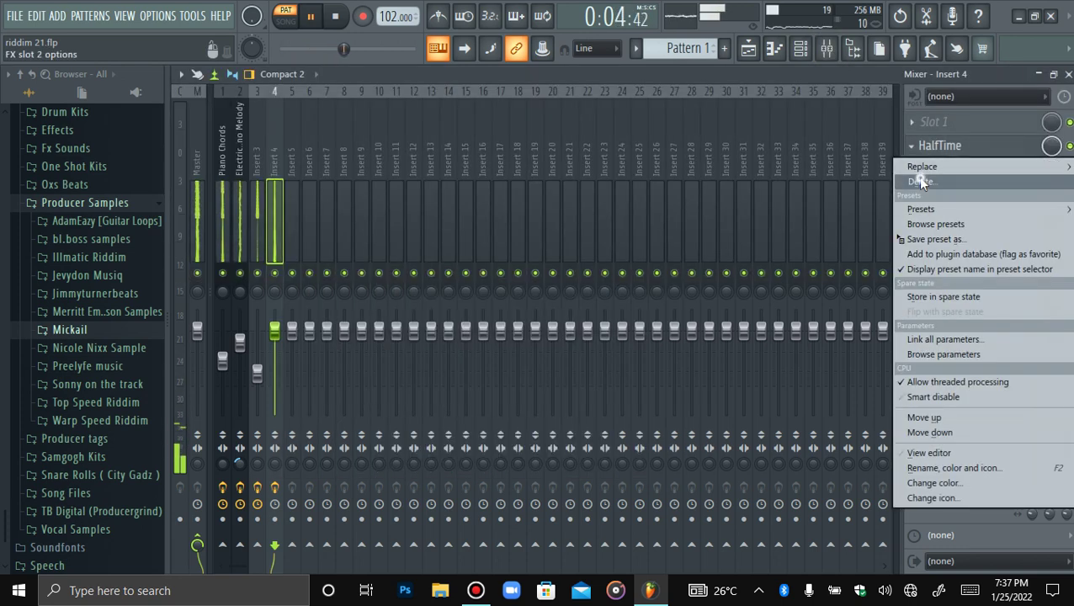
left_click(918, 176)
left_click(627, 349)
Check the reFX Nexus channel's root note and preset while the pattern plays.
left_click(800, 48)
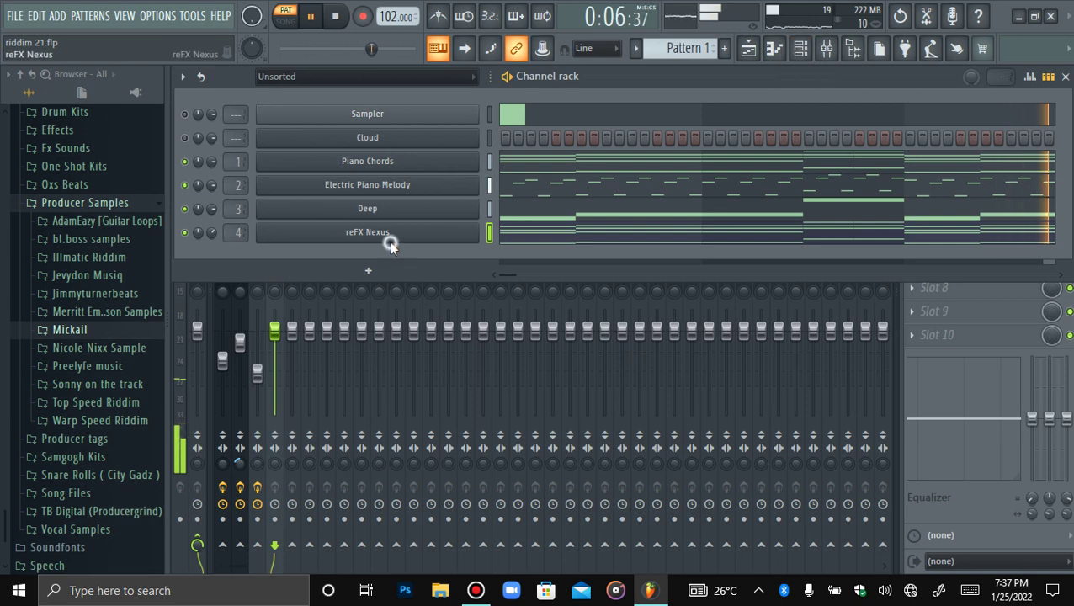
left_click(389, 239)
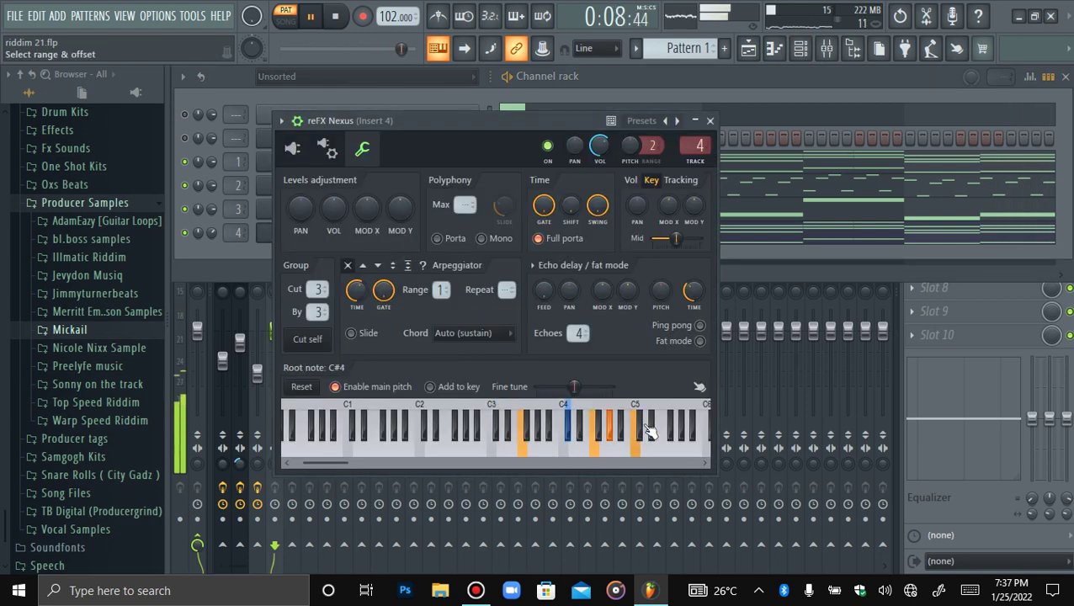
left_click(298, 121)
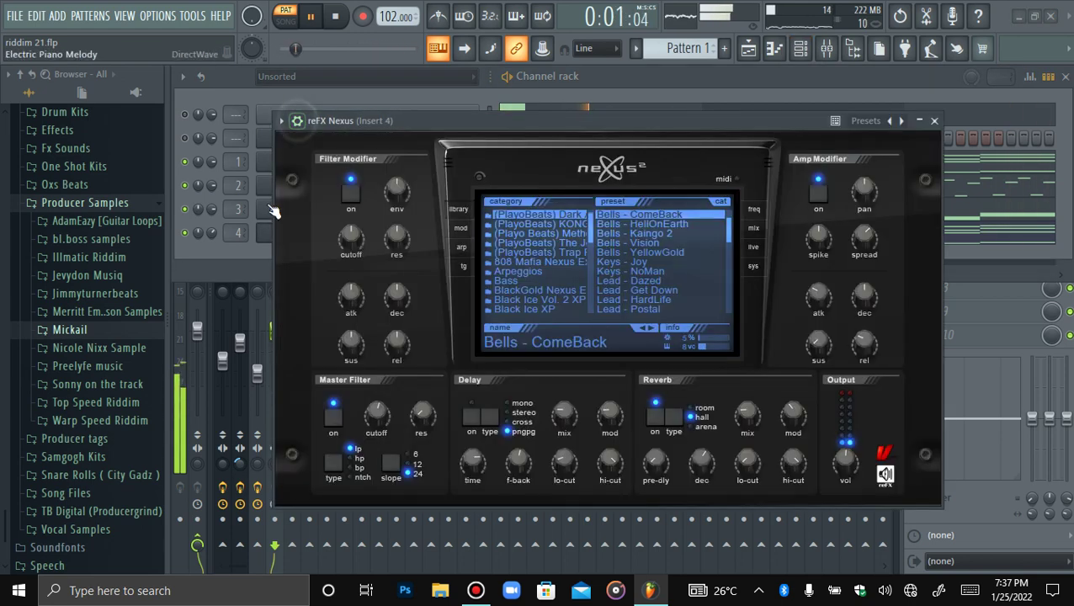
left_click(265, 235)
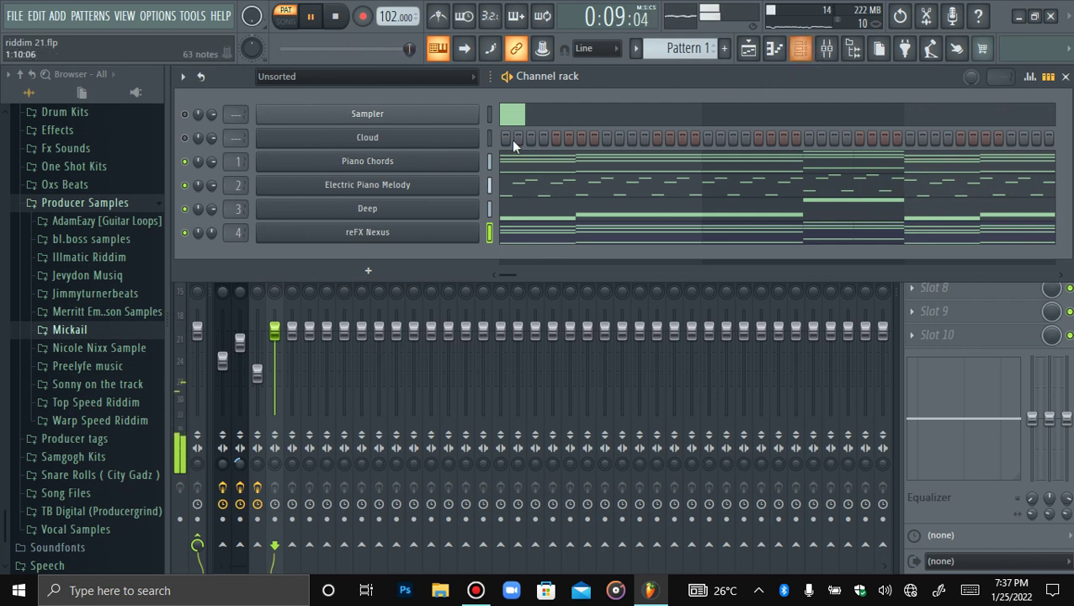
left_click(825, 57)
left_click(801, 52)
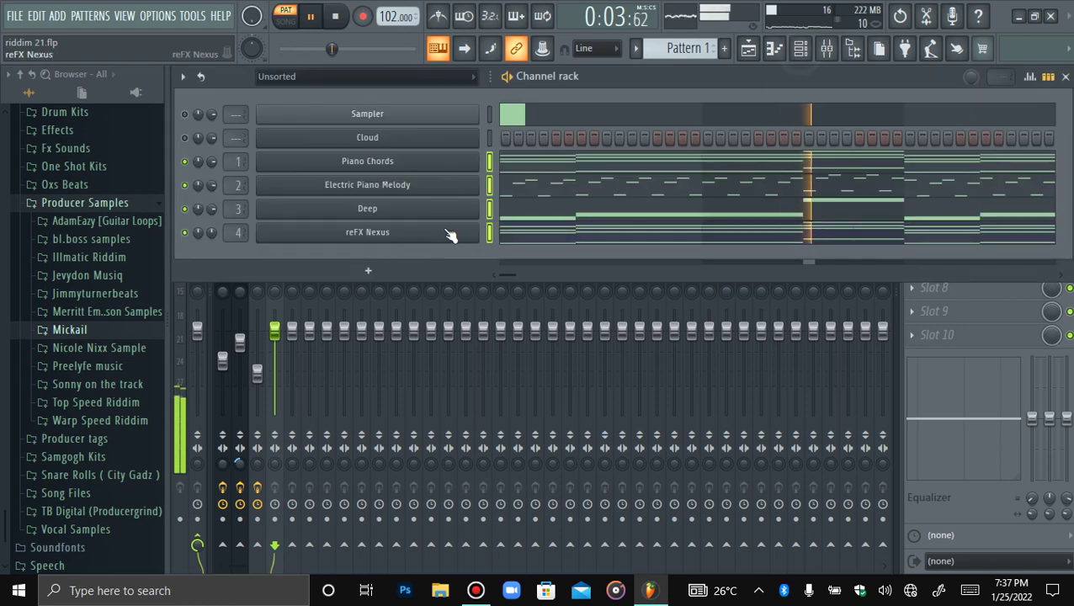
Rename the reFX Nexus channel as Bells.
left_click(447, 238)
right_click(264, 234)
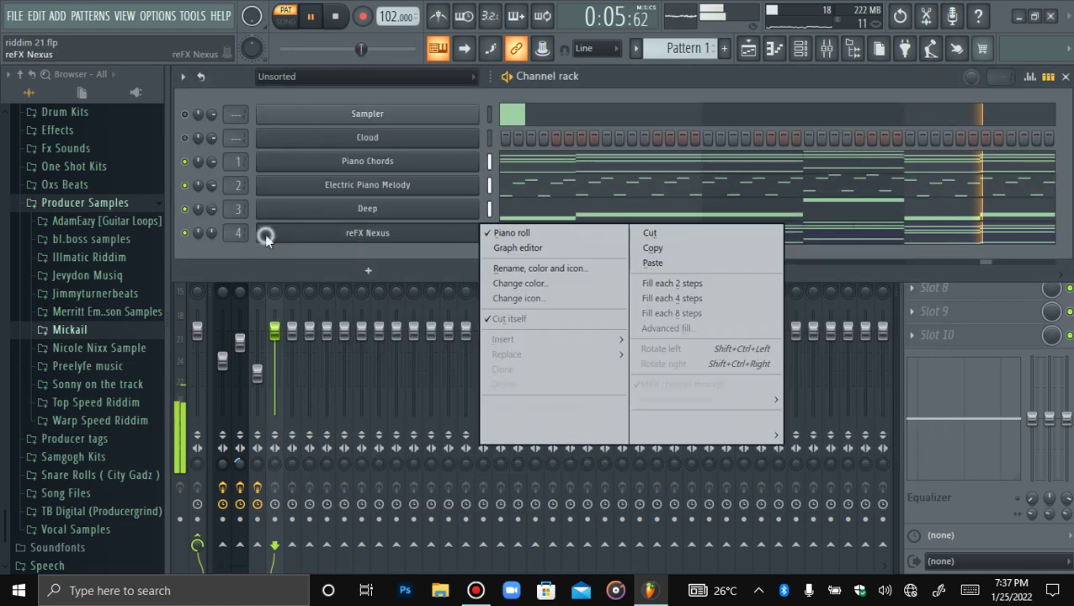
left_click(517, 268)
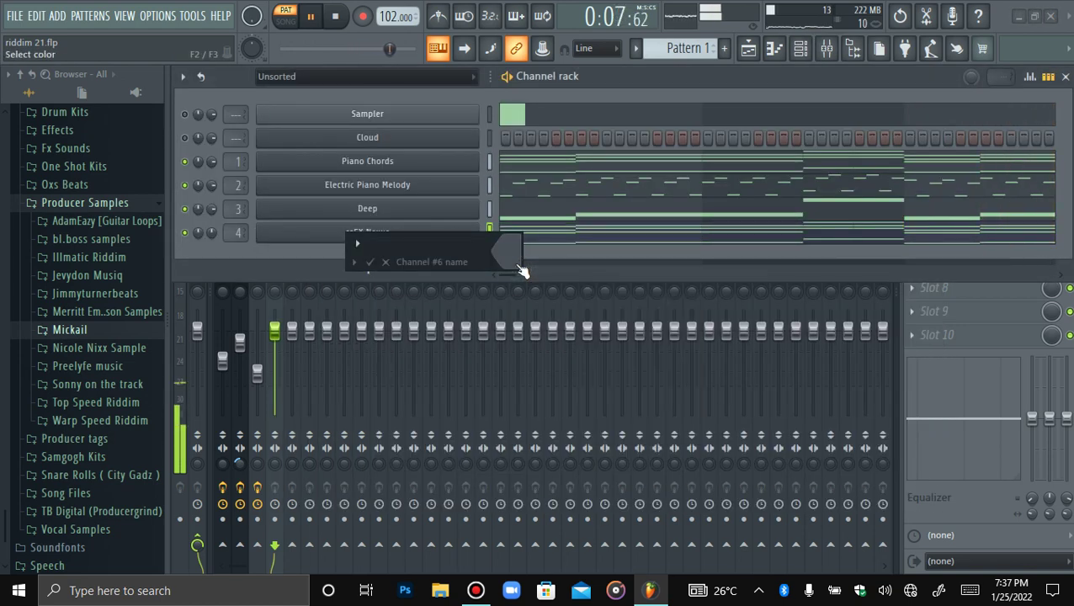
type("Bells")
key("Return")
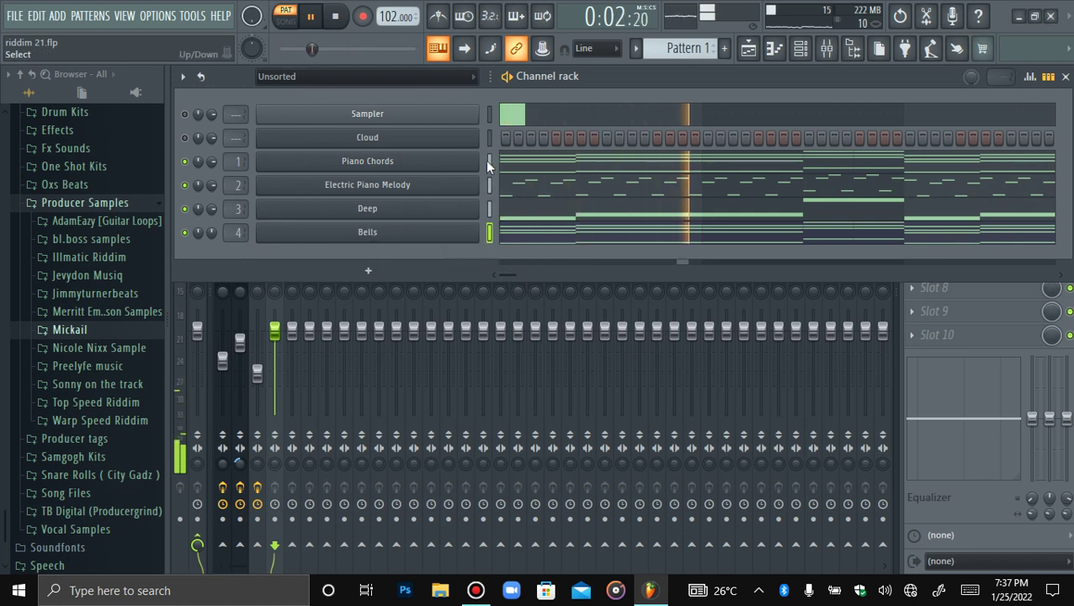
Route the Piano Chords, Electric Piano Melody, Deep and Bells channels to consecutive mixer tracks starting from the Piano Chords track.
left_click_drag(490, 161, 493, 264)
left_click(825, 49)
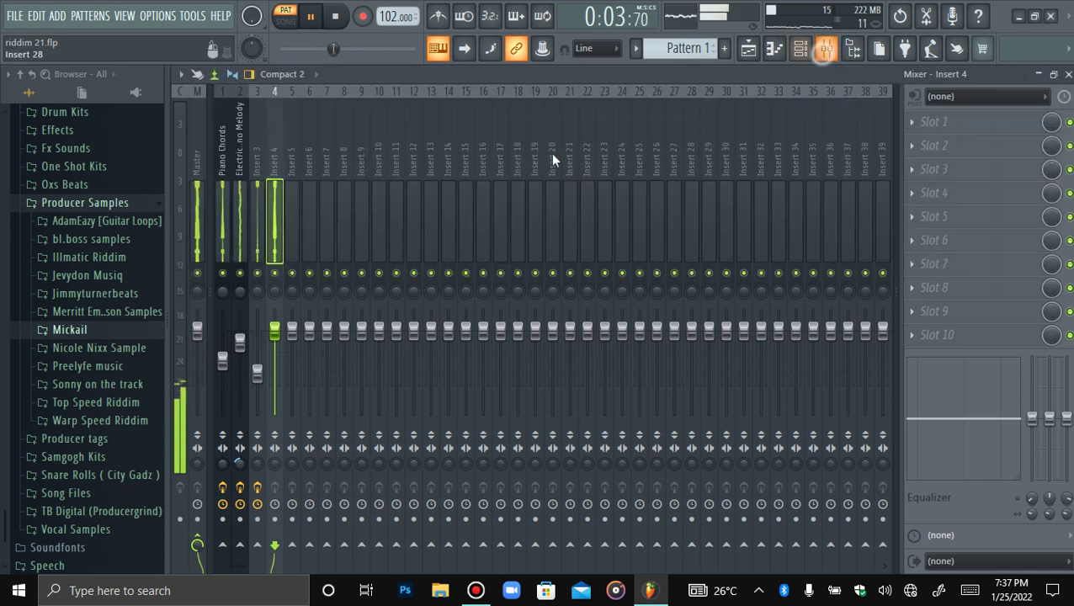
right_click(235, 212)
right_click(223, 212)
mouse_move(284, 252)
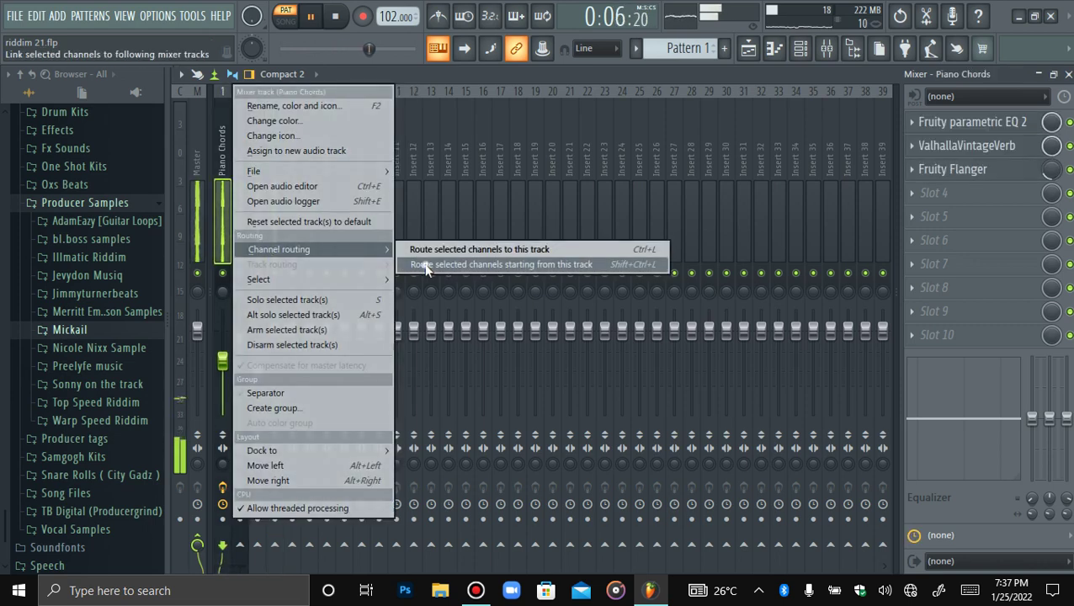
left_click(425, 264)
Delete the unused Cloud channel and adjust the master volume.
left_click(800, 48)
right_click(481, 138)
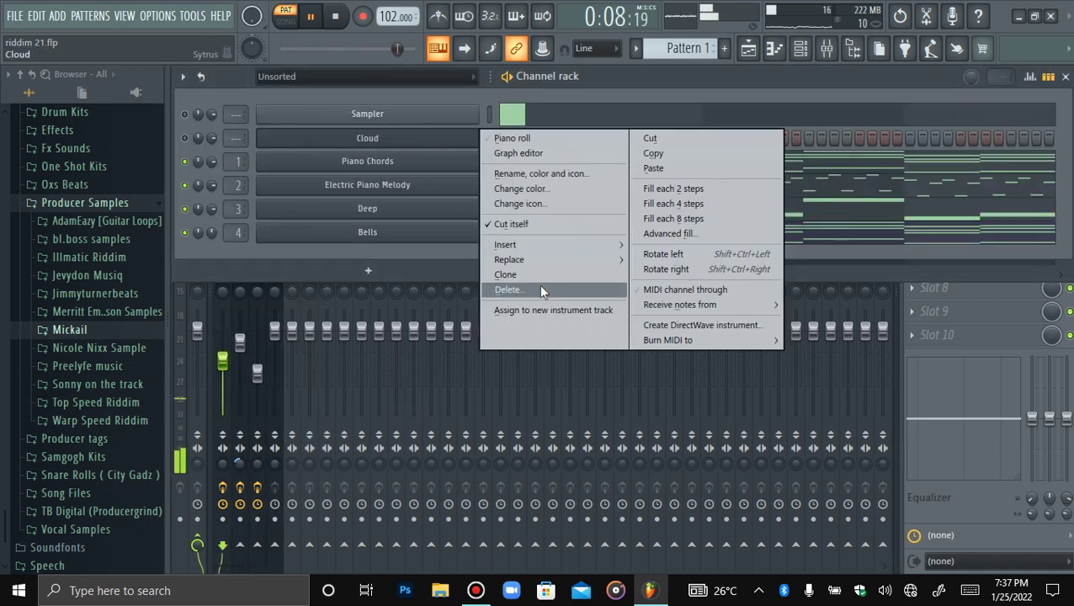
left_click(542, 291)
left_click(620, 348)
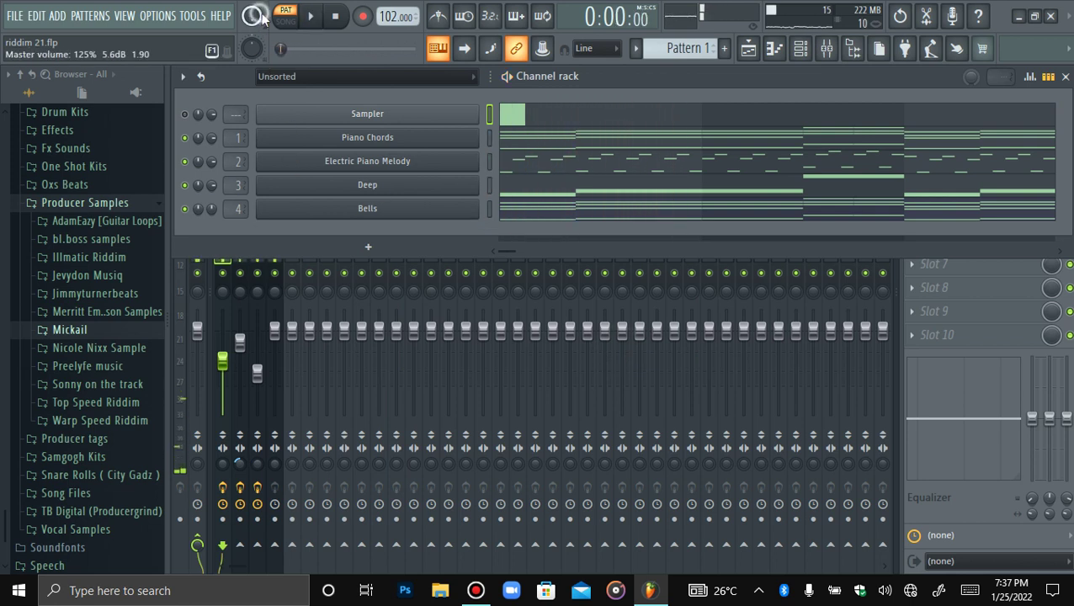
left_click_drag(260, 17, 285, 25)
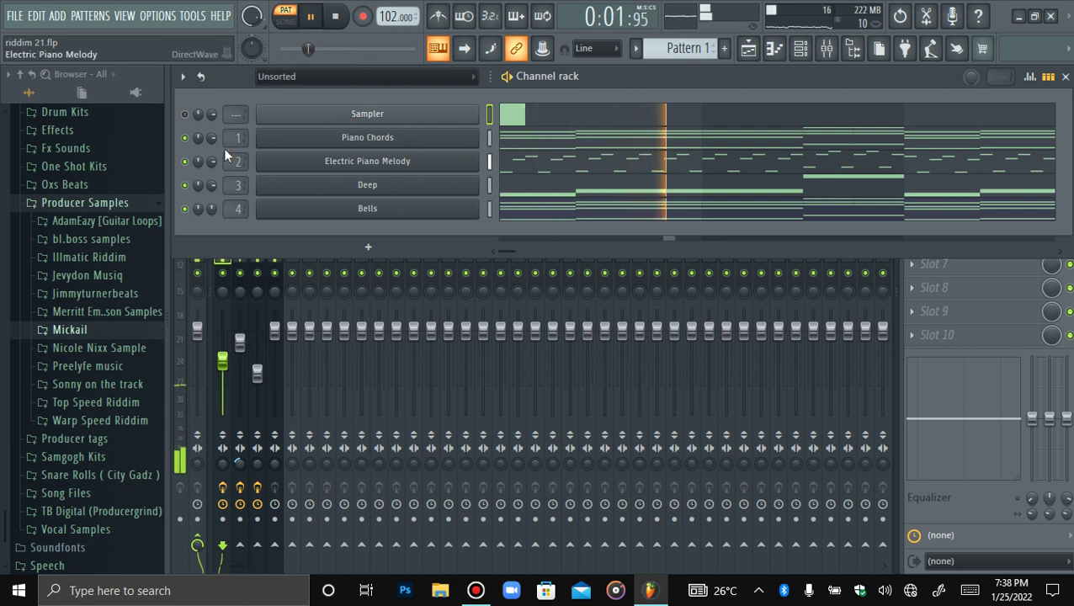
Solo the Piano Chords mixer track at 81% volume, and unmute the Electric Piano Melody track at 61% volume.
left_click(828, 51)
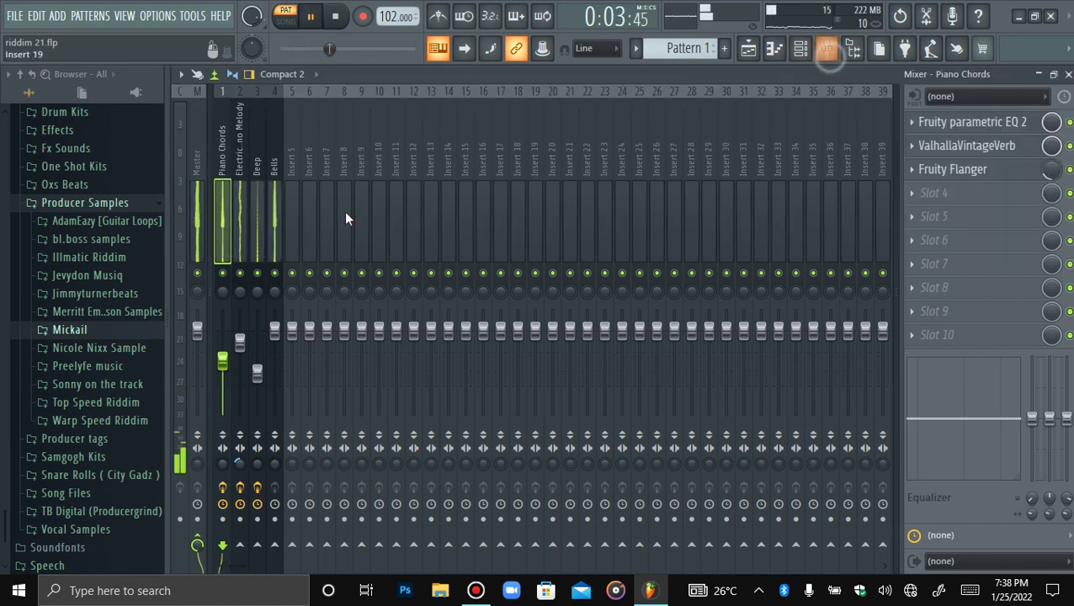
right_click(222, 274)
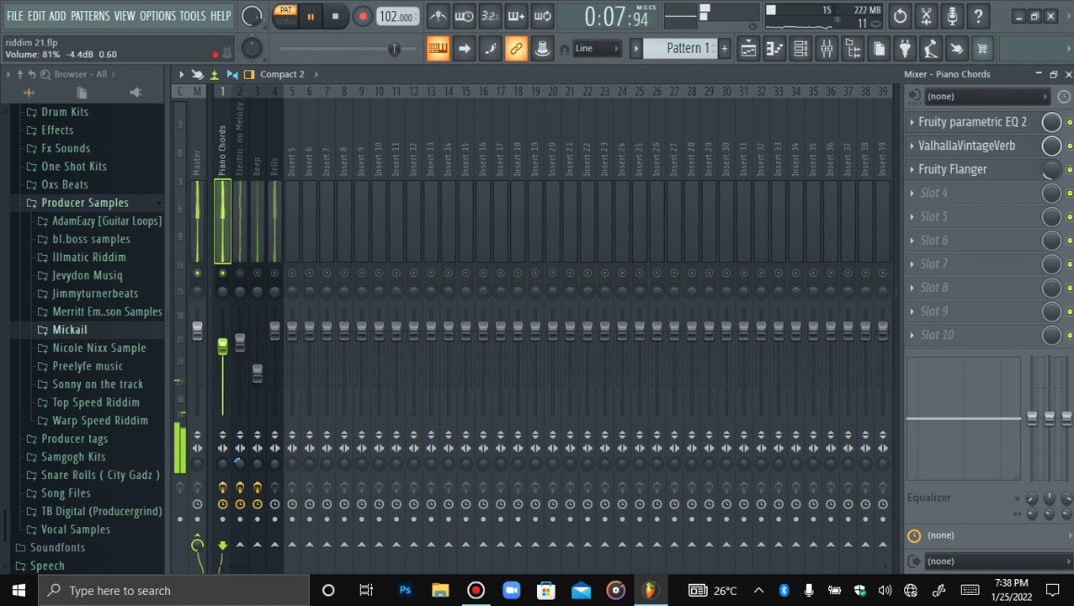
left_click(240, 276)
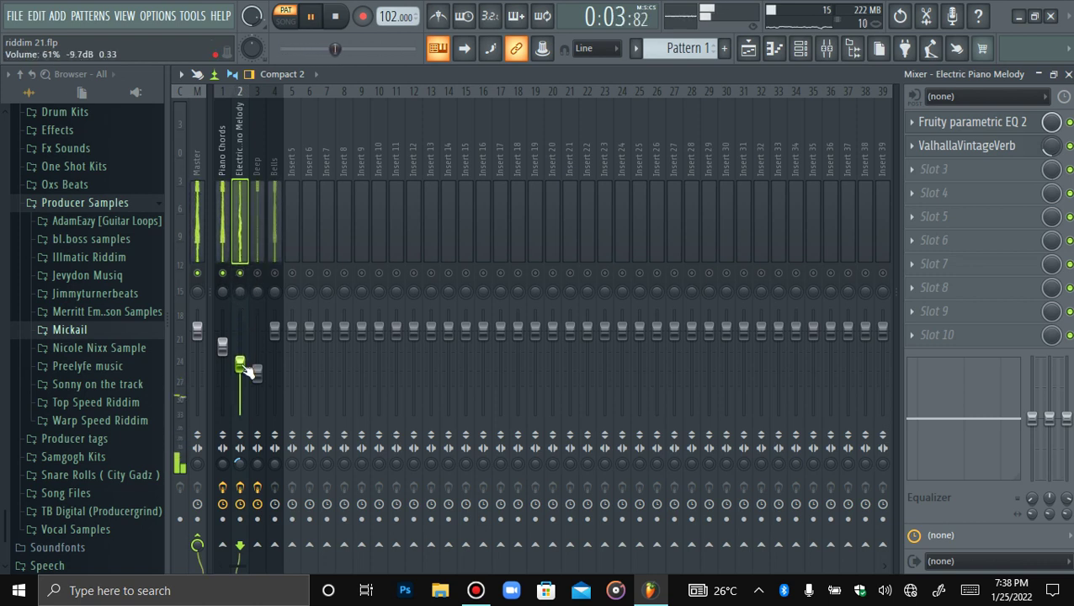
Inspect the miscellaneous settings of the Electric Piano Melody channel during playback.
left_click(826, 48)
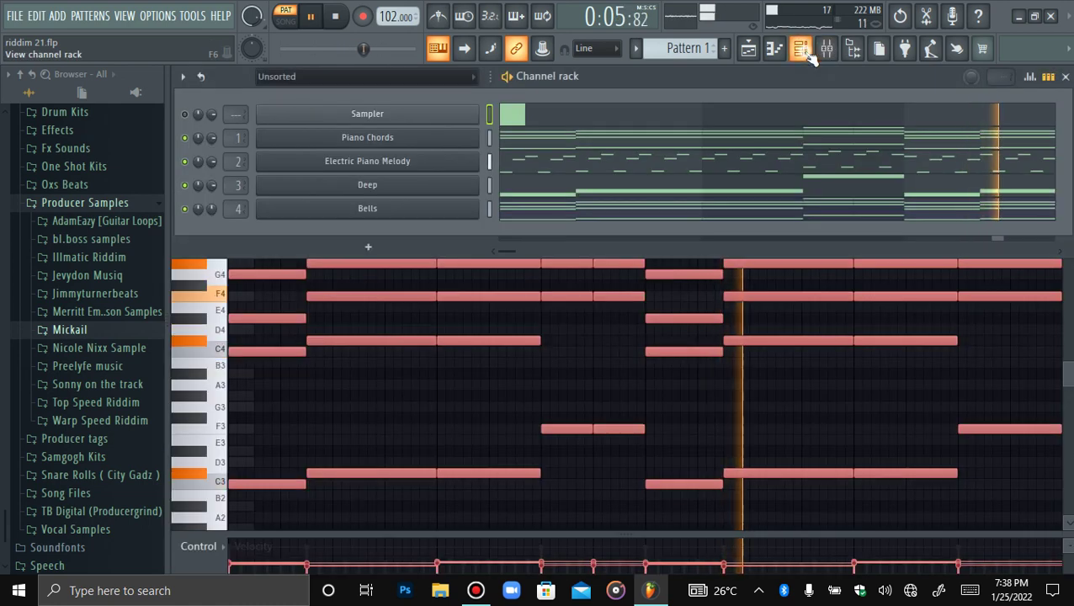
left_click(800, 47)
left_click(800, 48)
left_click(407, 160)
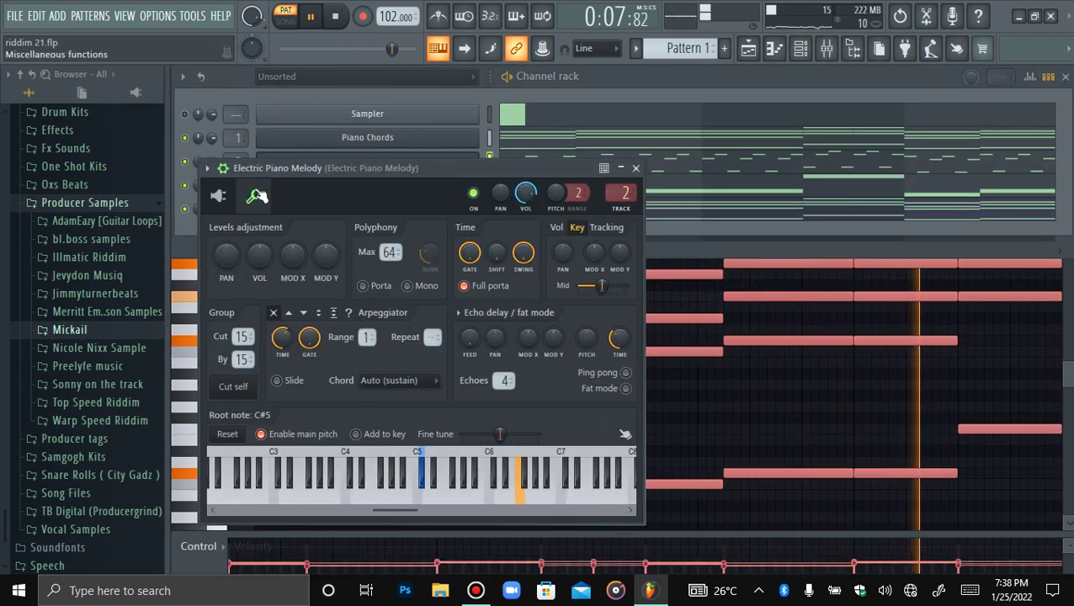
right_click(350, 468)
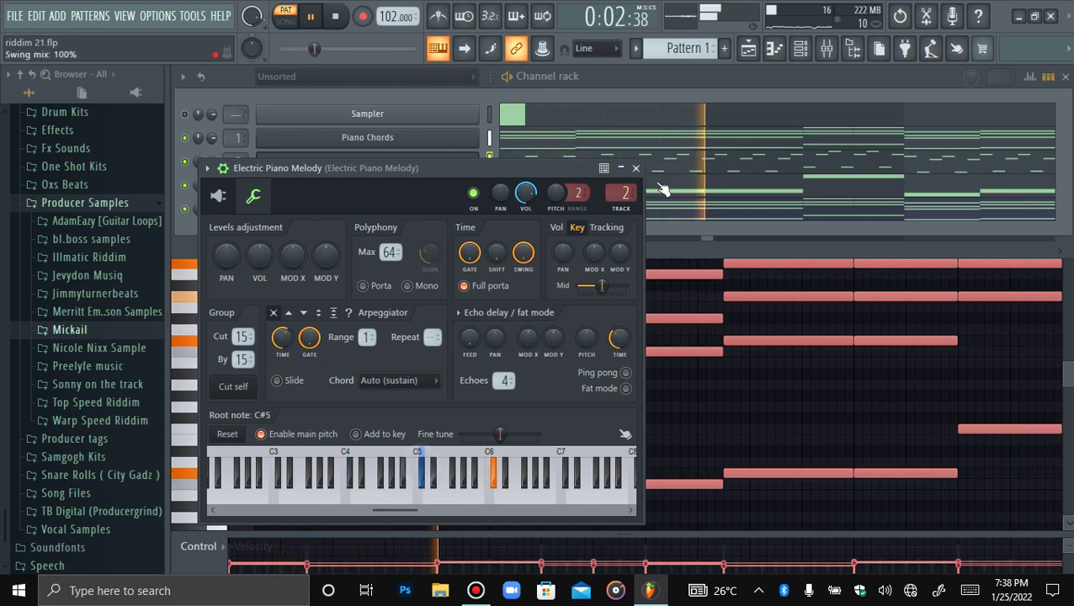
Load EQUO into slot 3 of the Electric Piano Melody mixer track and set the track's volume to 63%.
left_click(826, 48)
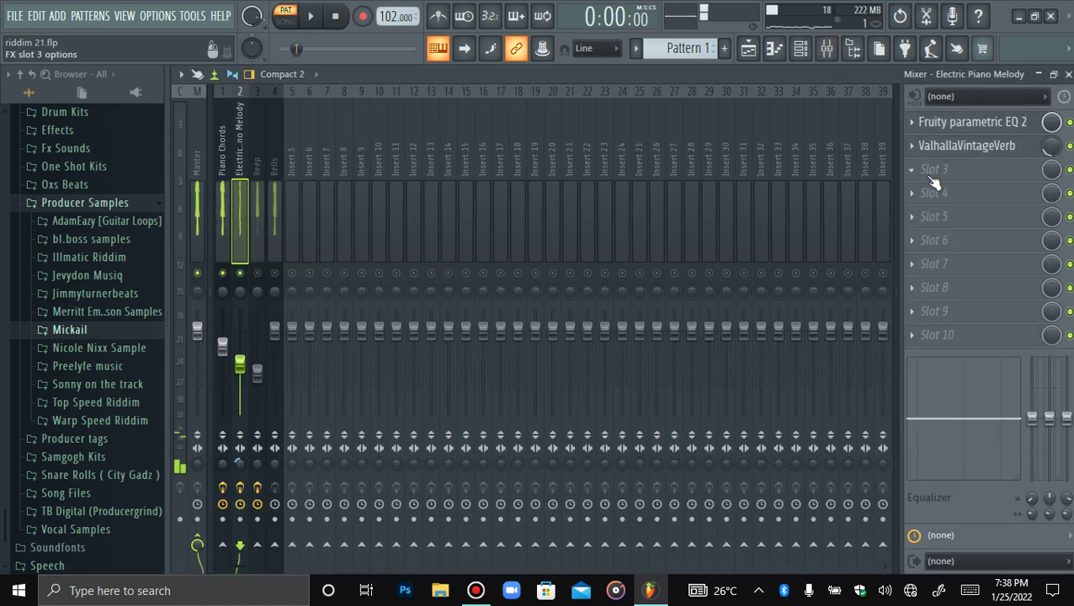
left_click(932, 171)
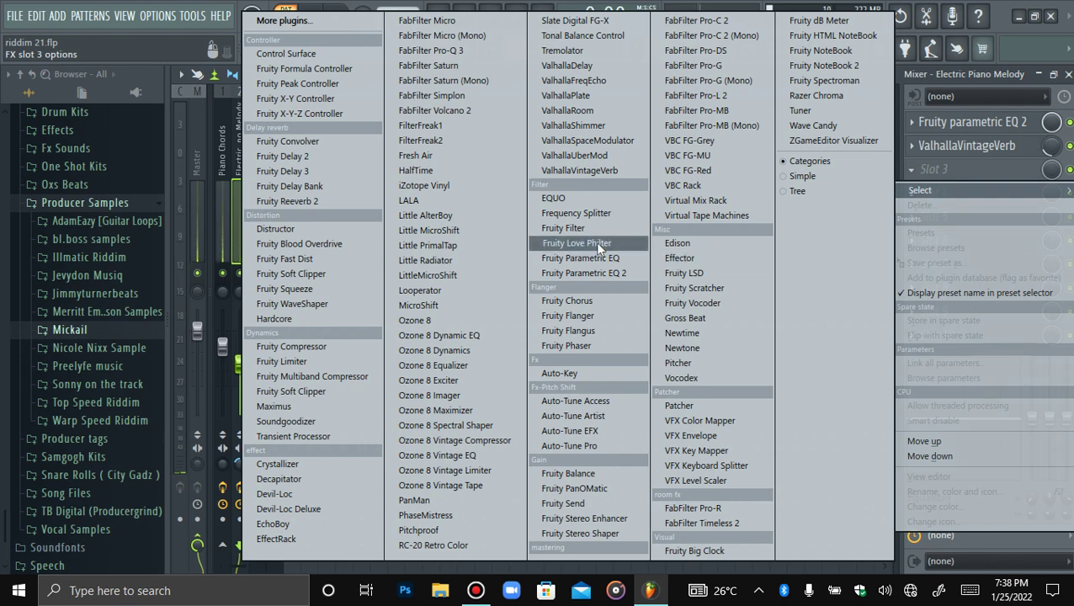
left_click(577, 201)
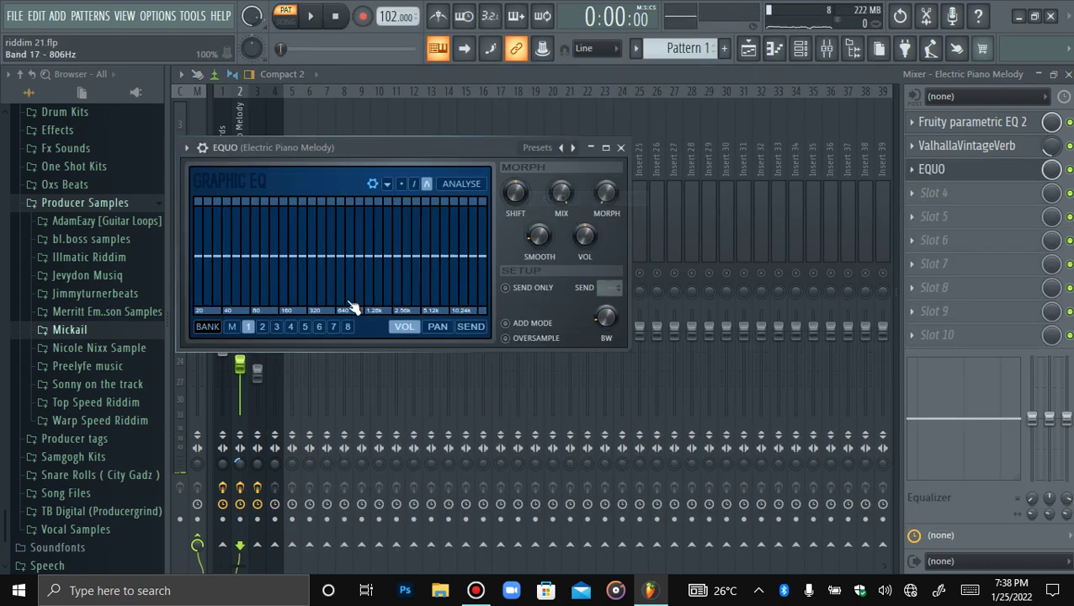
key("space")
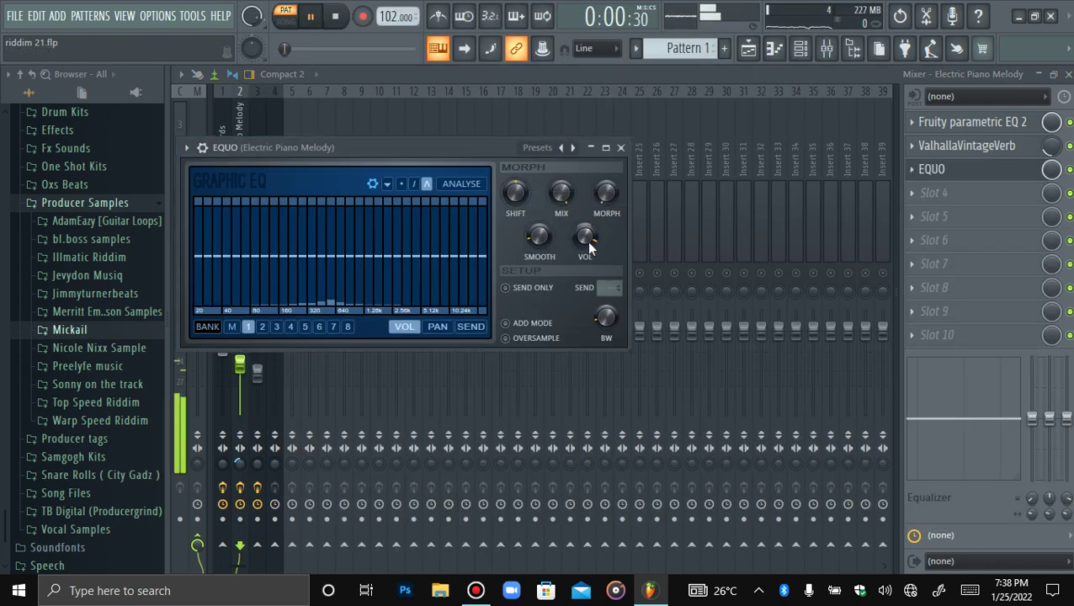
left_click(1004, 180)
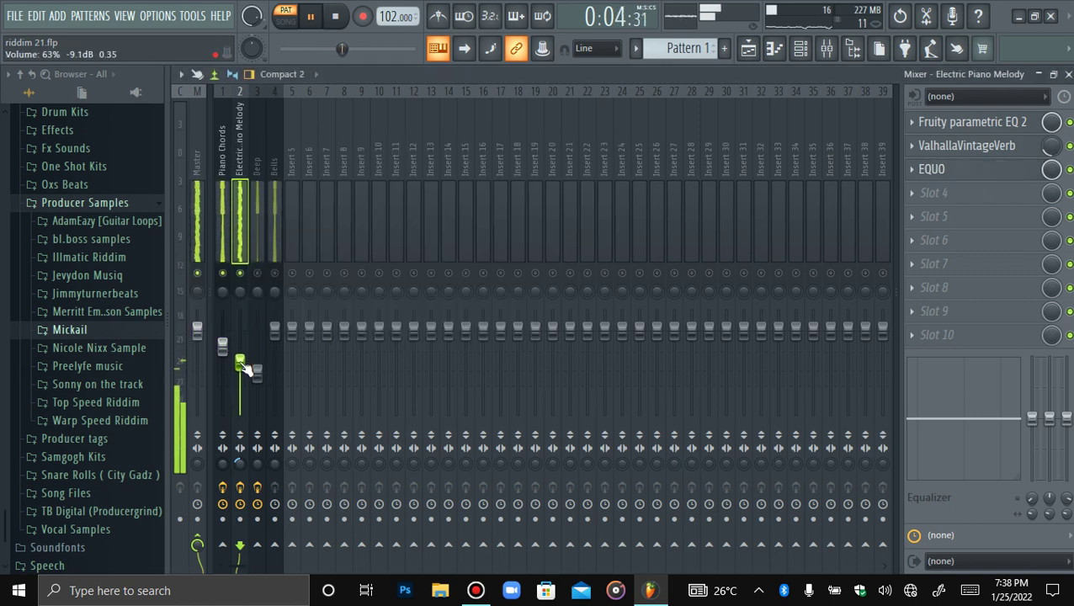
Unmute the Deep mixer track at 64% volume and inspect its Fruity Parametric EQ 2.
left_click(257, 273)
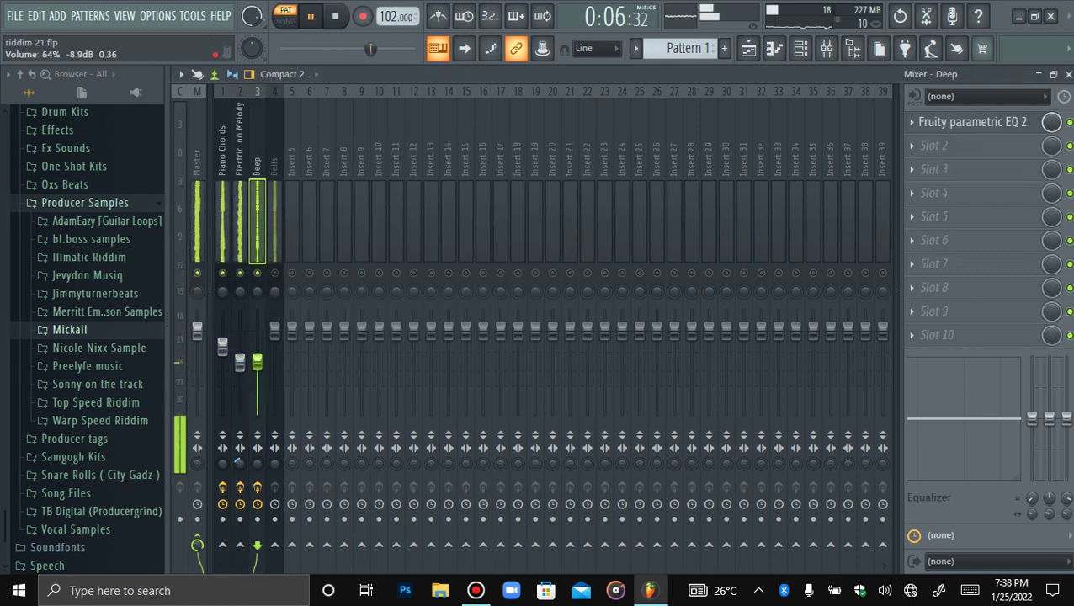
left_click(968, 124)
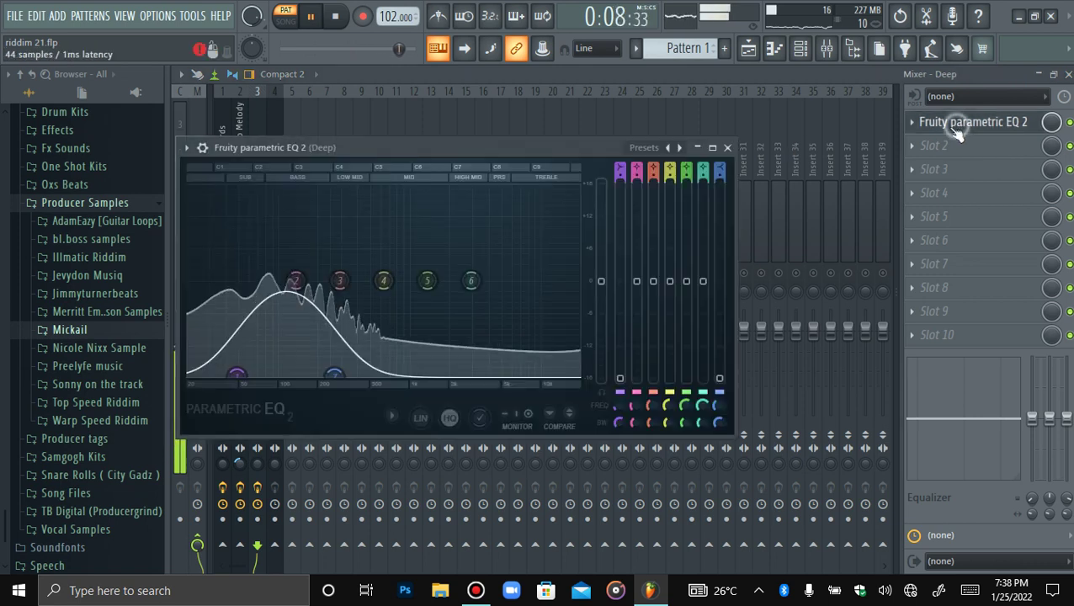
left_click_drag(253, 280, 236, 374)
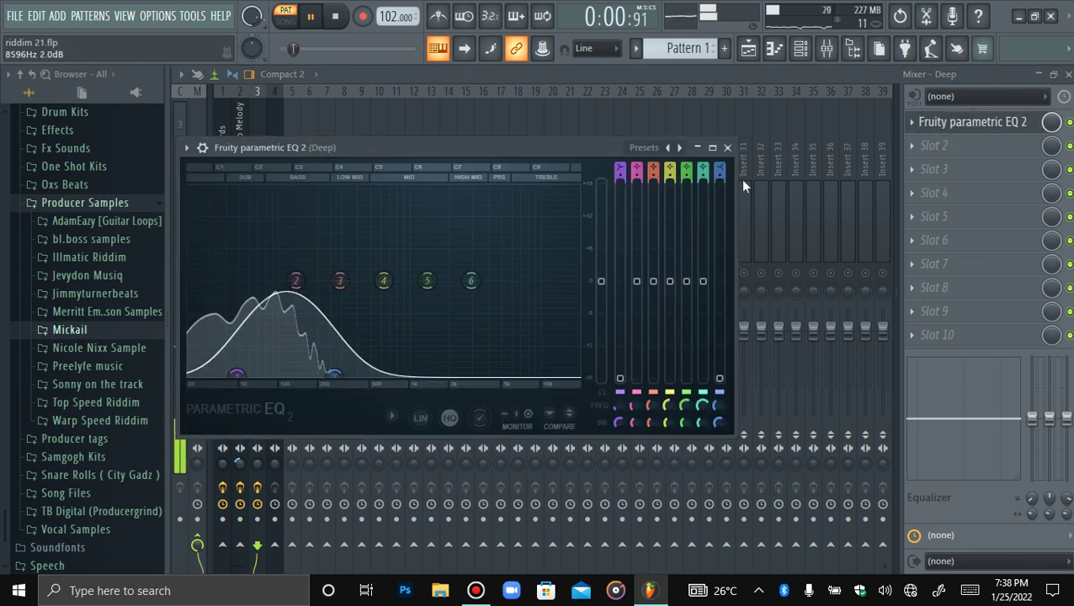
Unmute all mixer tracks, then raise the Deep track's level slightly and lower the Bells track's level slightly.
left_click(772, 52)
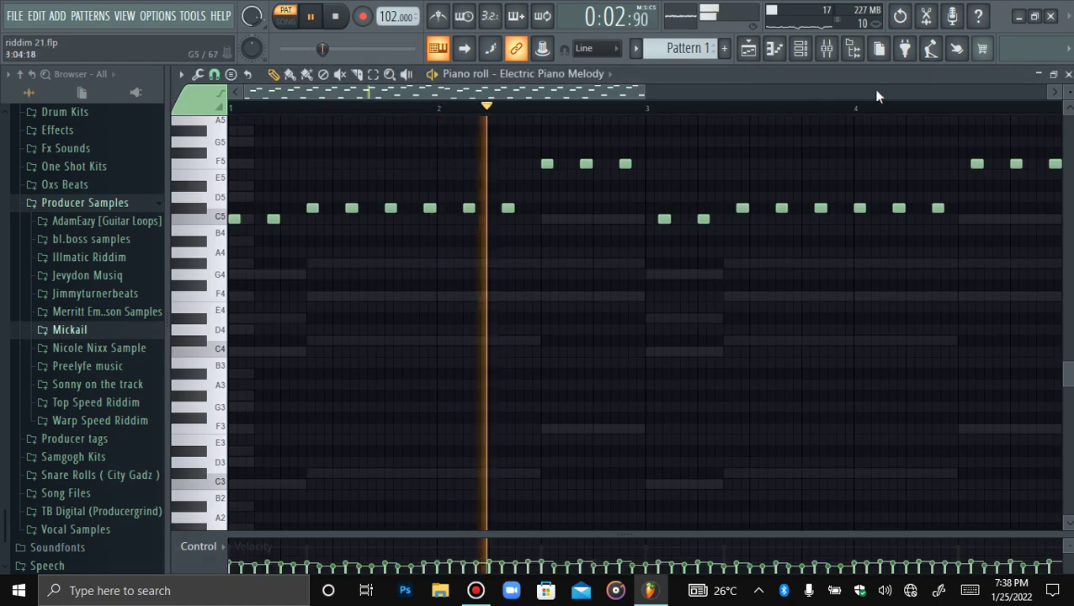
left_click(800, 50)
left_click(828, 50)
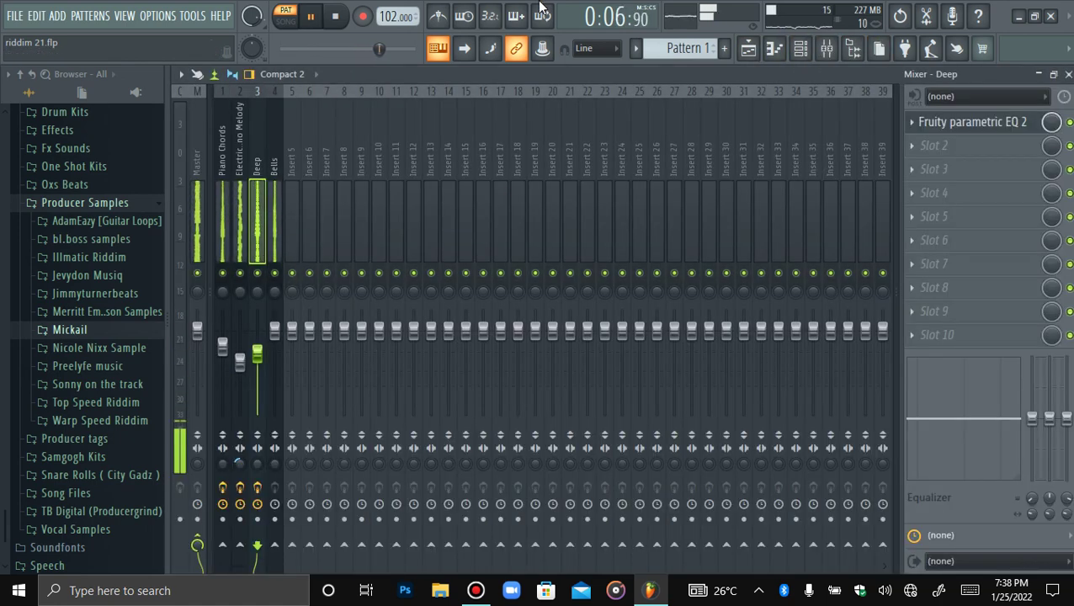
mouse_move(540, 7)
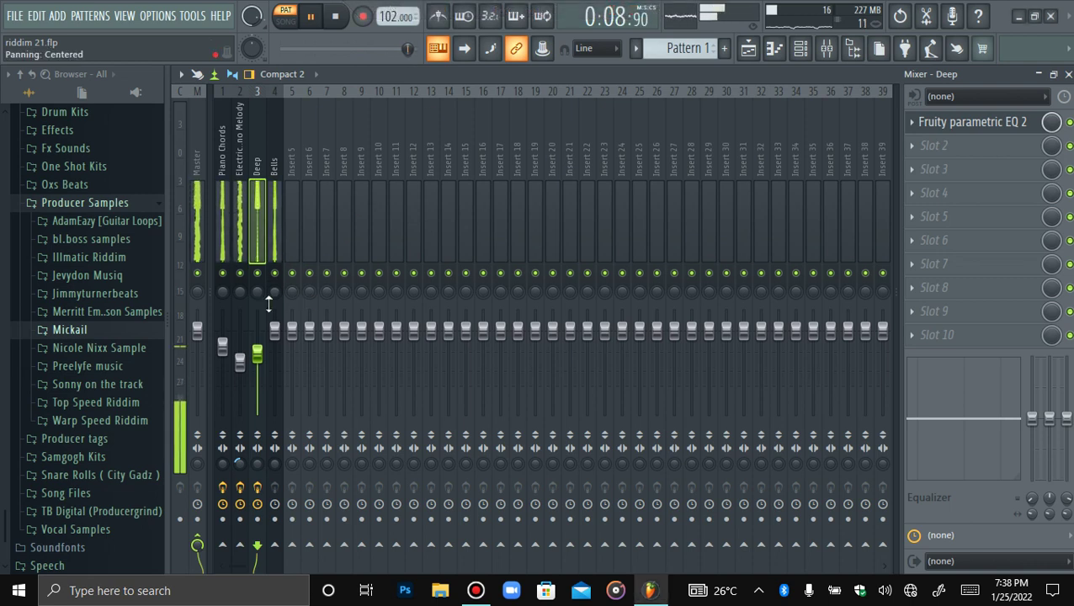
left_click(276, 331)
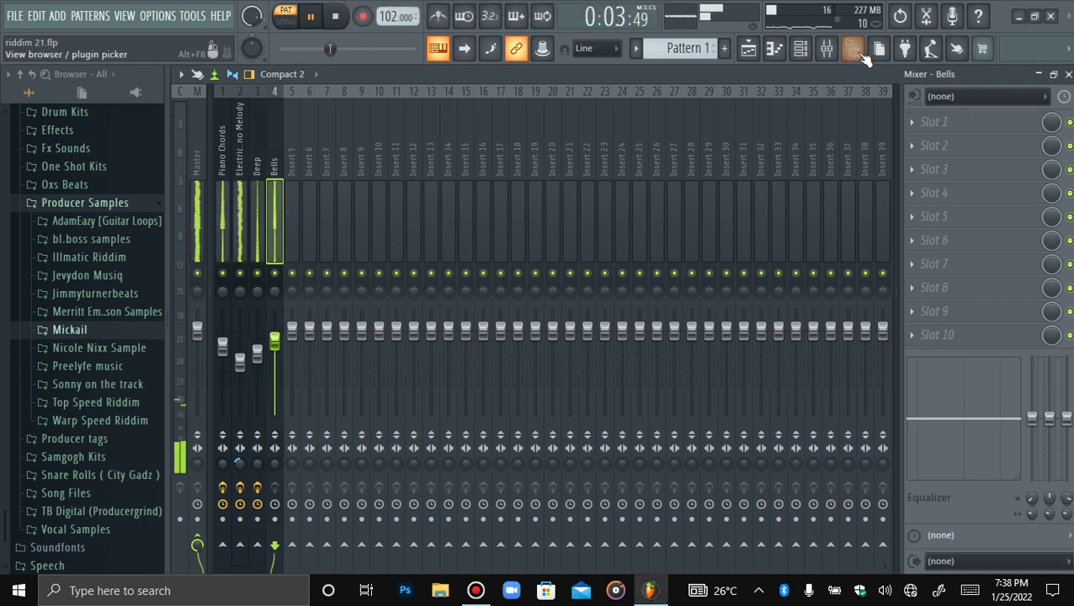
Bring up the channel rack, select all its channels and stop playback.
left_click(800, 48)
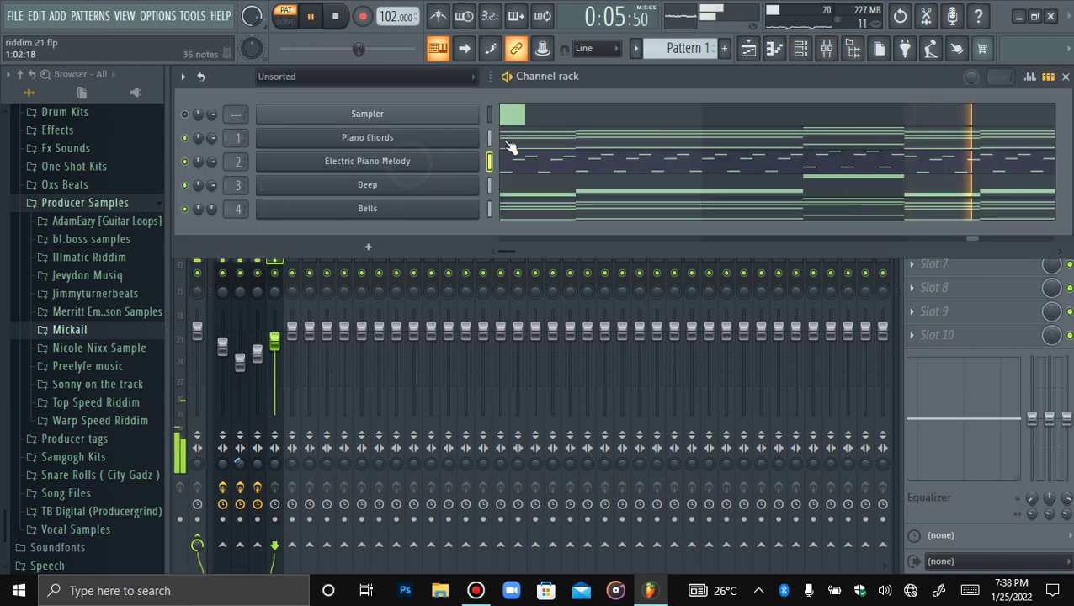
right_click(489, 115)
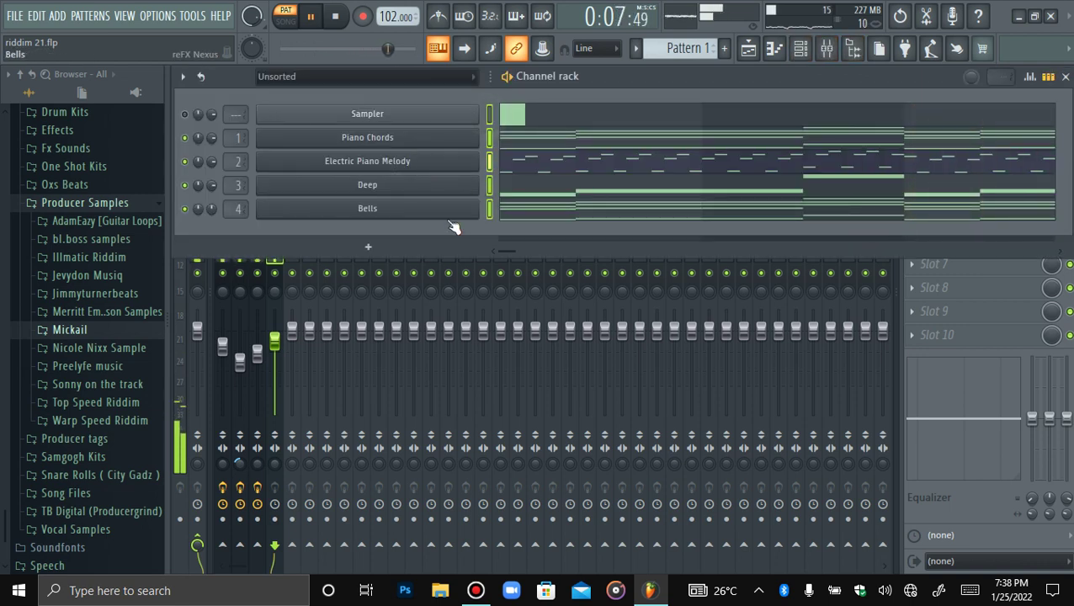
key("space")
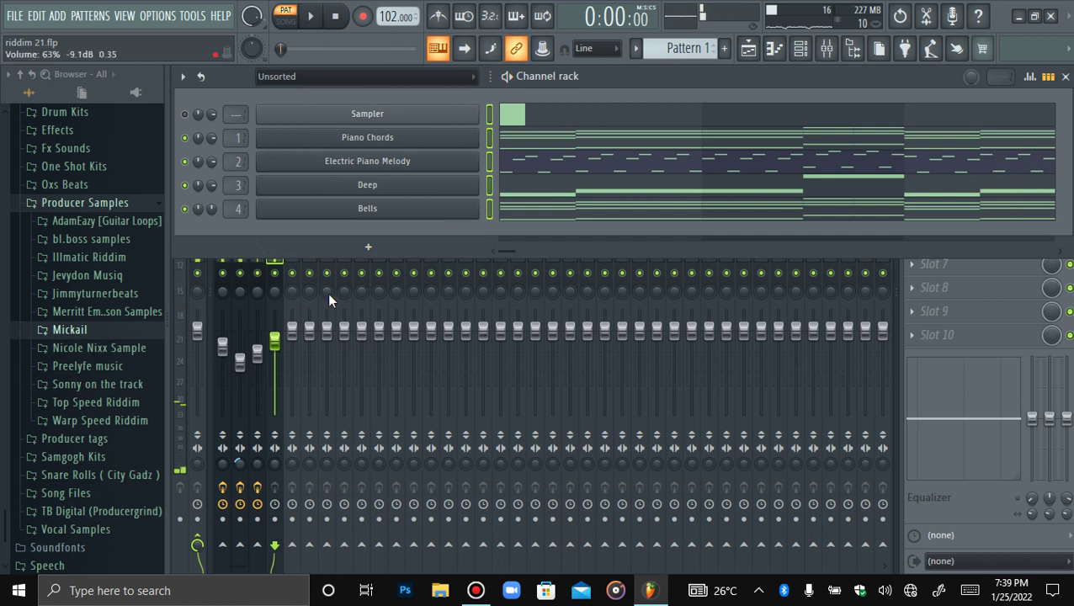
Add the Antidote - Hat (open) ~ 02 sample from the ANTIDOTE DRUMKIT as a new channel and trigger it on the first step.
left_click(122, 205)
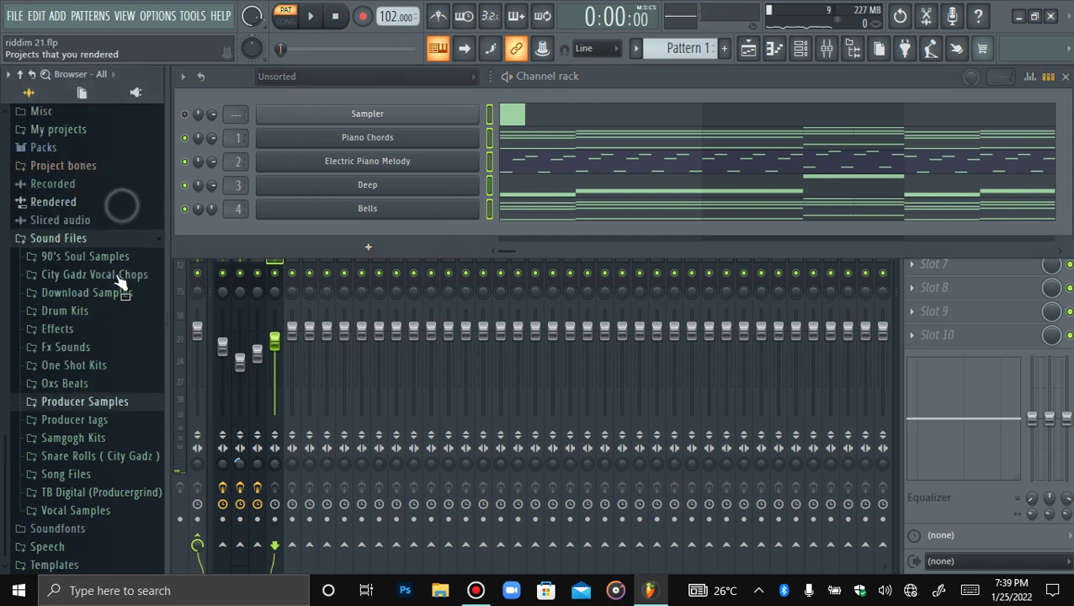
left_click(79, 310)
scroll(93, 379, "down", 5)
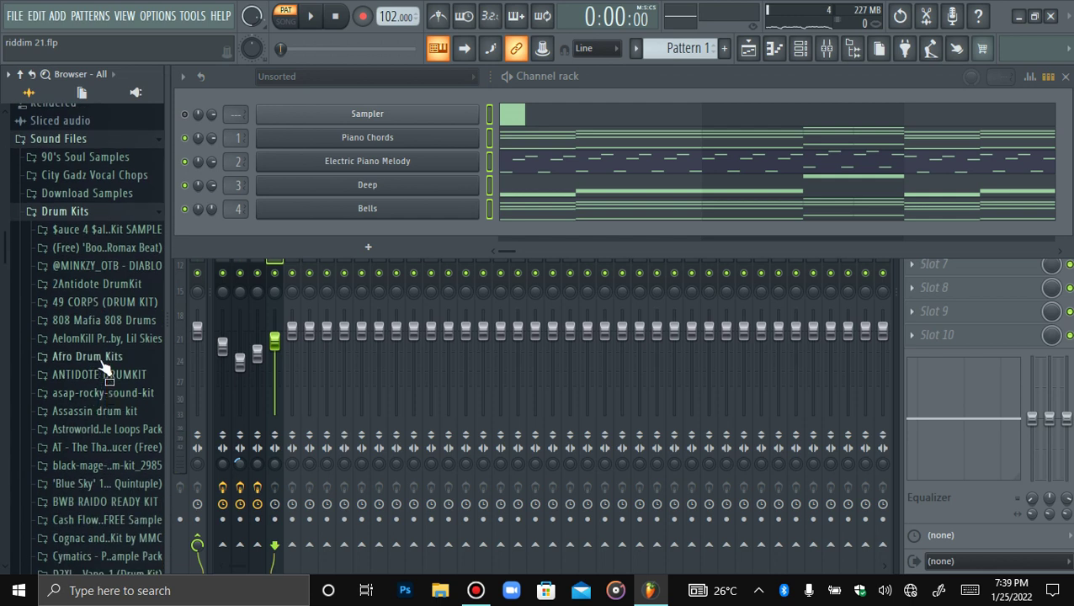
left_click(100, 370)
left_click(98, 486)
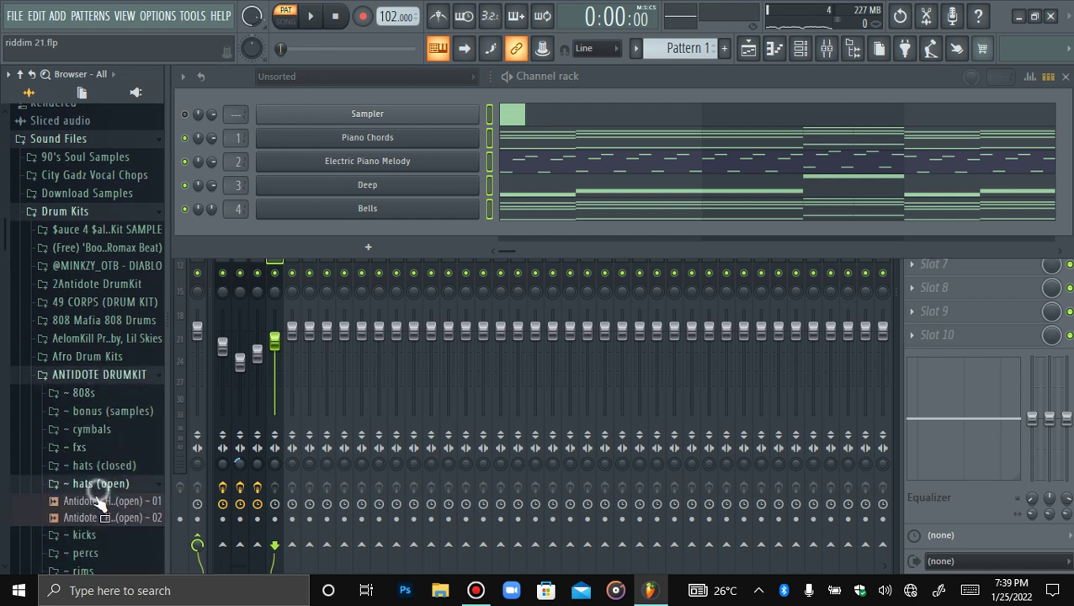
left_click_drag(99, 519, 337, 234)
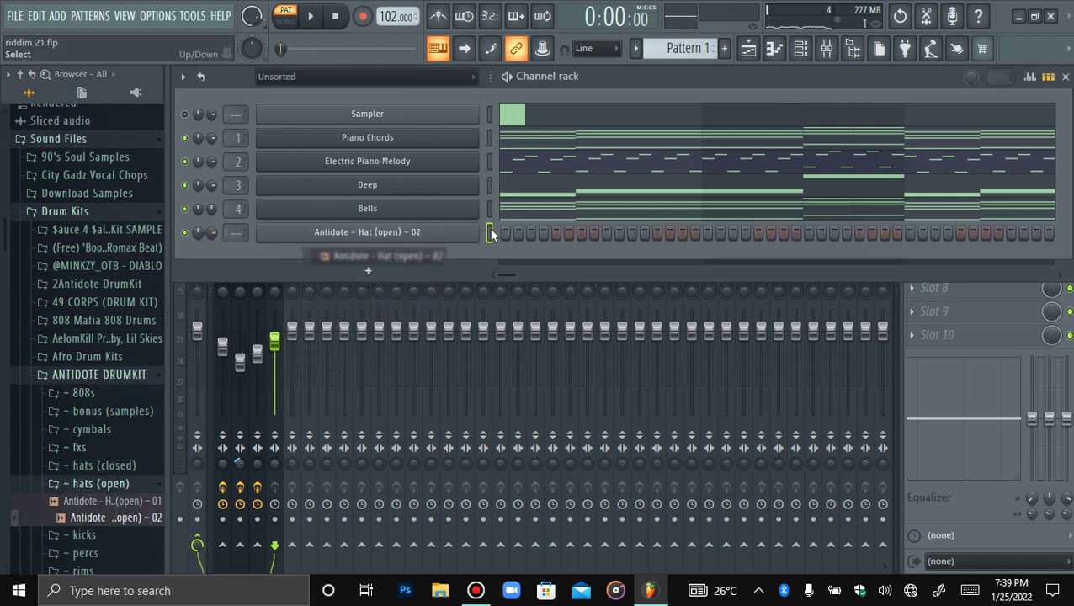
Set the open hat's pitch shift to -100 cents and route its channel to mixer track 5.
left_click(434, 239)
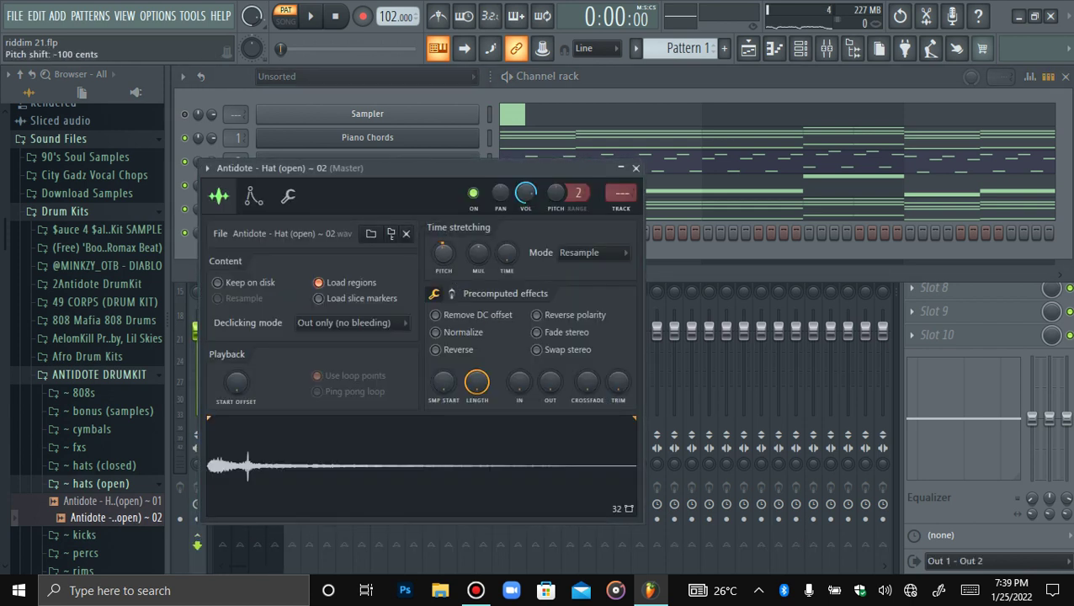
key("space")
key("Escape")
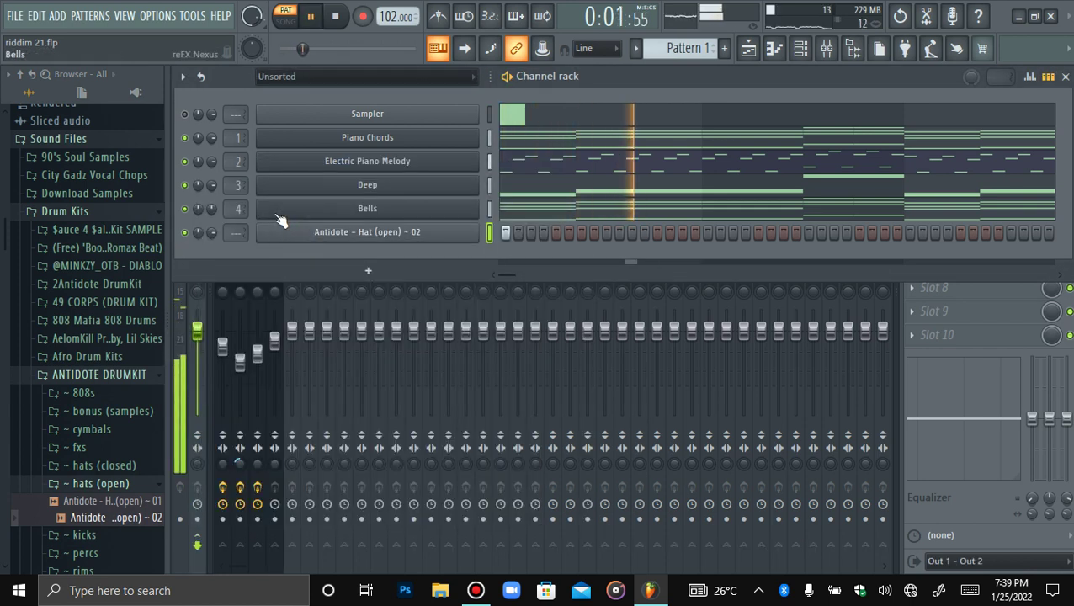
left_click_drag(234, 239, 234, 232)
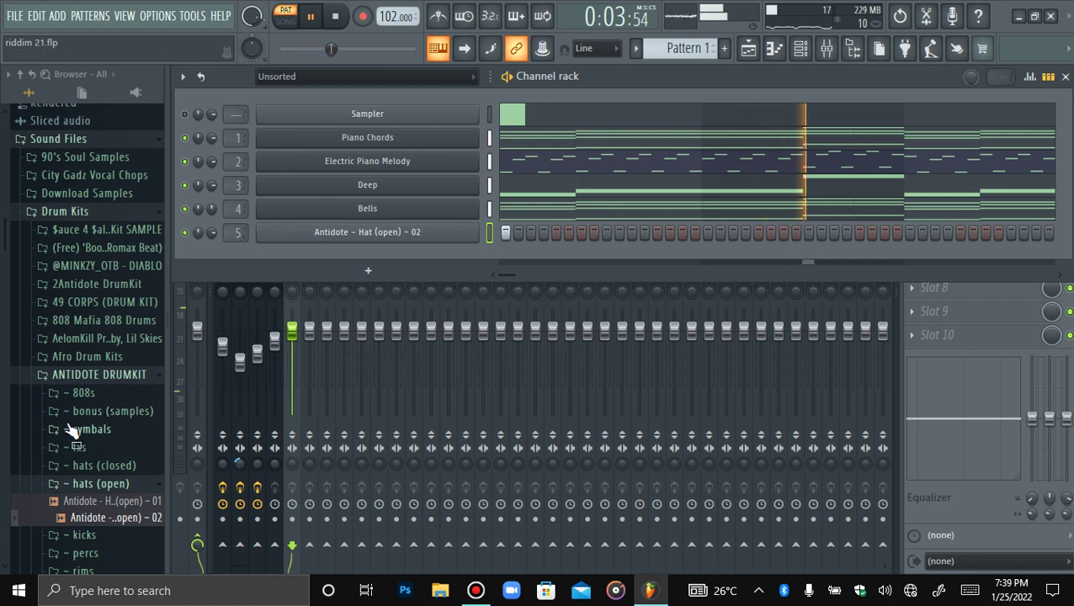
Add the Perc [ Drigyy ] sample from the SNARE folder of the Aries kit in Afro Drum Kits as a new channel.
left_click(80, 483)
scroll(110, 402, "down", 3)
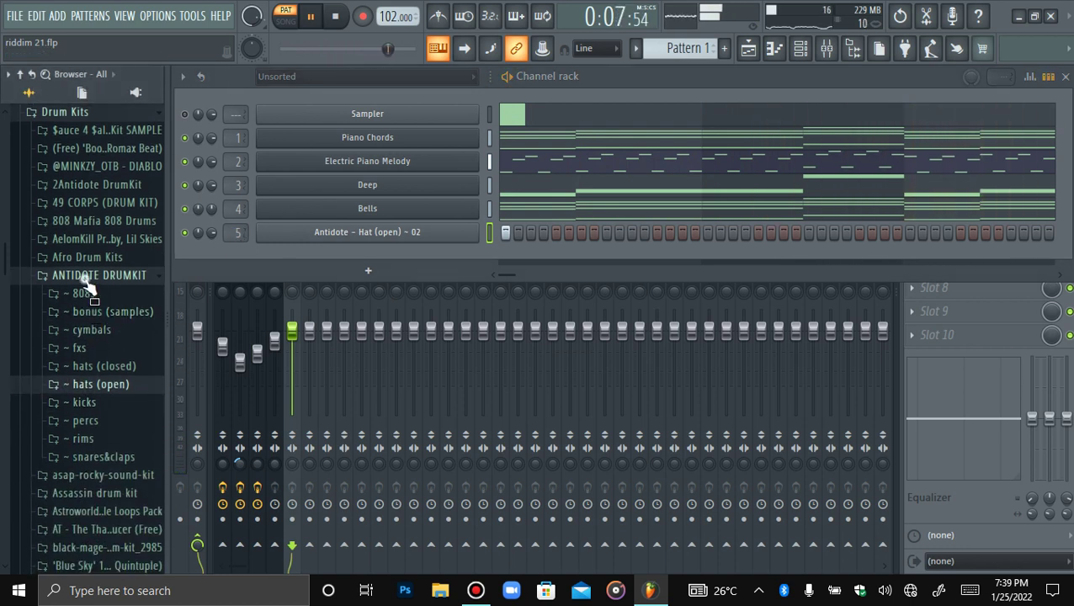
left_click(85, 274)
left_click(84, 258)
left_click(78, 275)
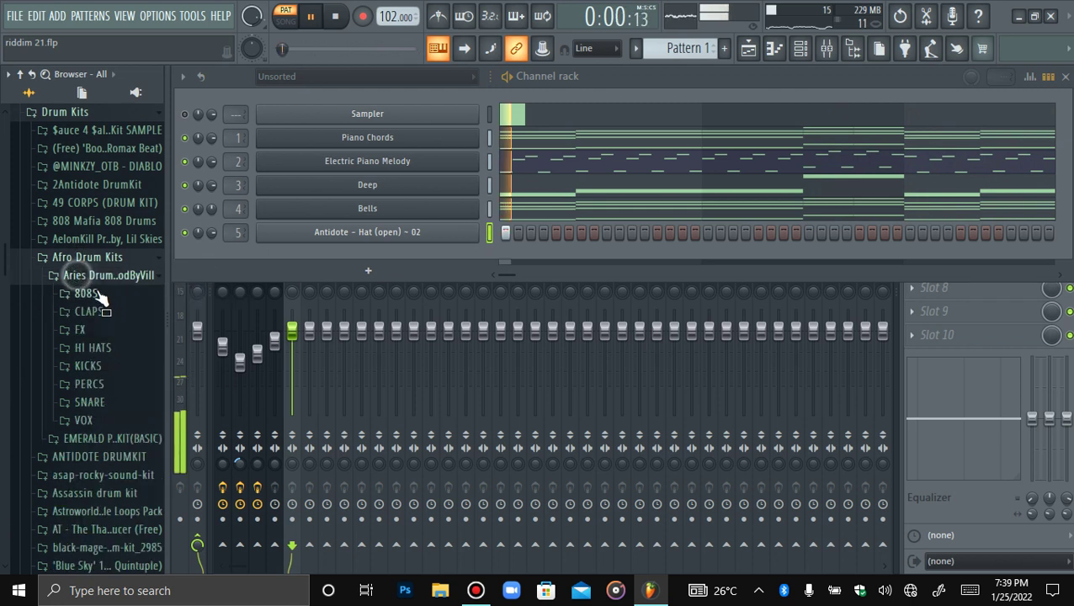
key("space")
left_click(89, 402)
left_click(93, 420)
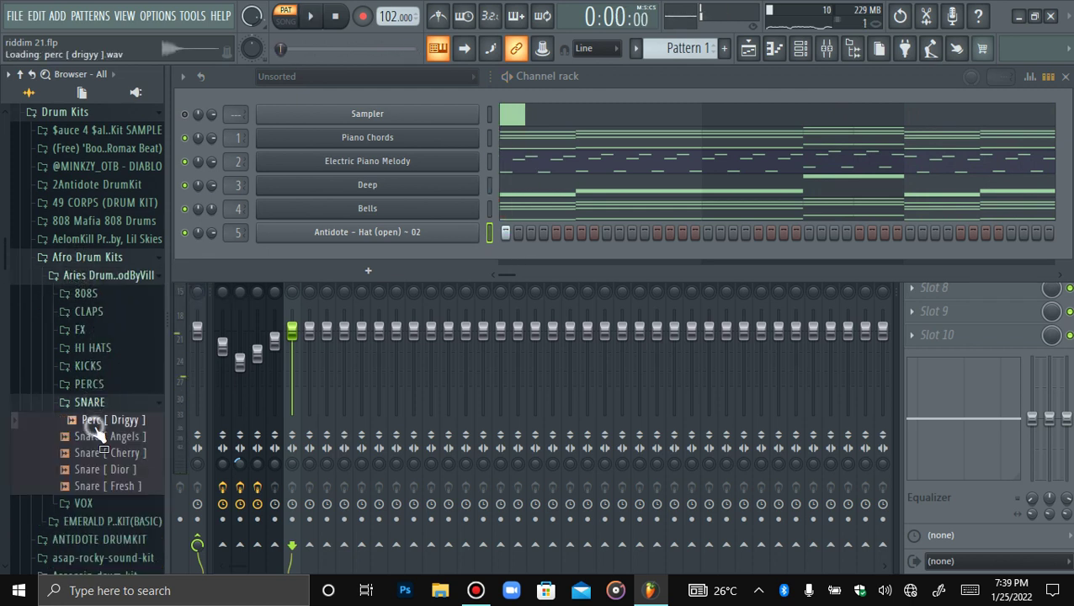
left_click_drag(341, 297, 354, 267)
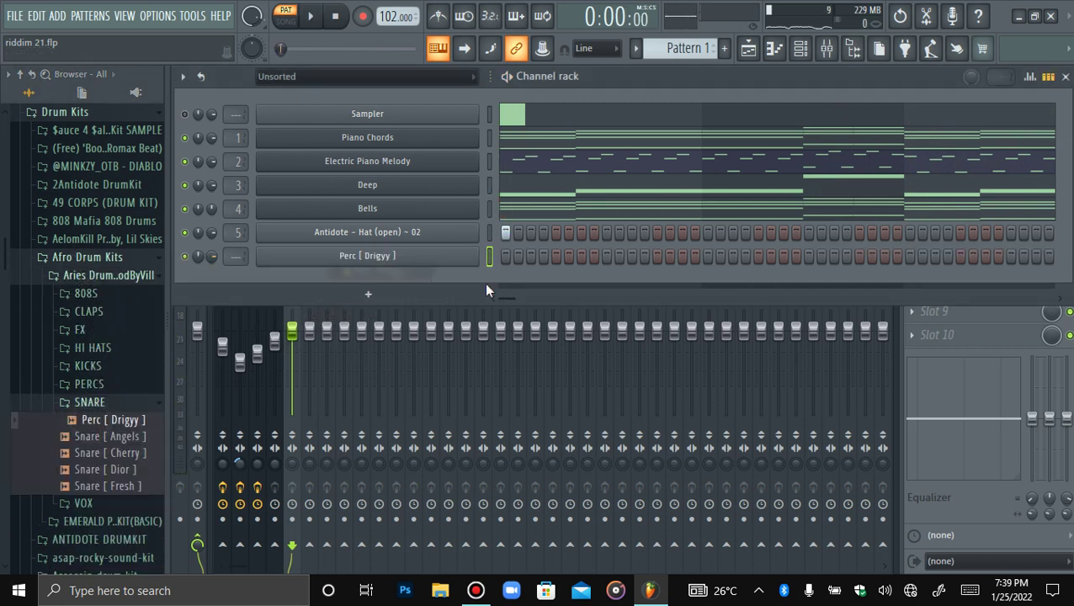
Program Perc [ Drigyy ] hits on steps 4, 13, 20, 29 and 31 during playback.
left_click(543, 256)
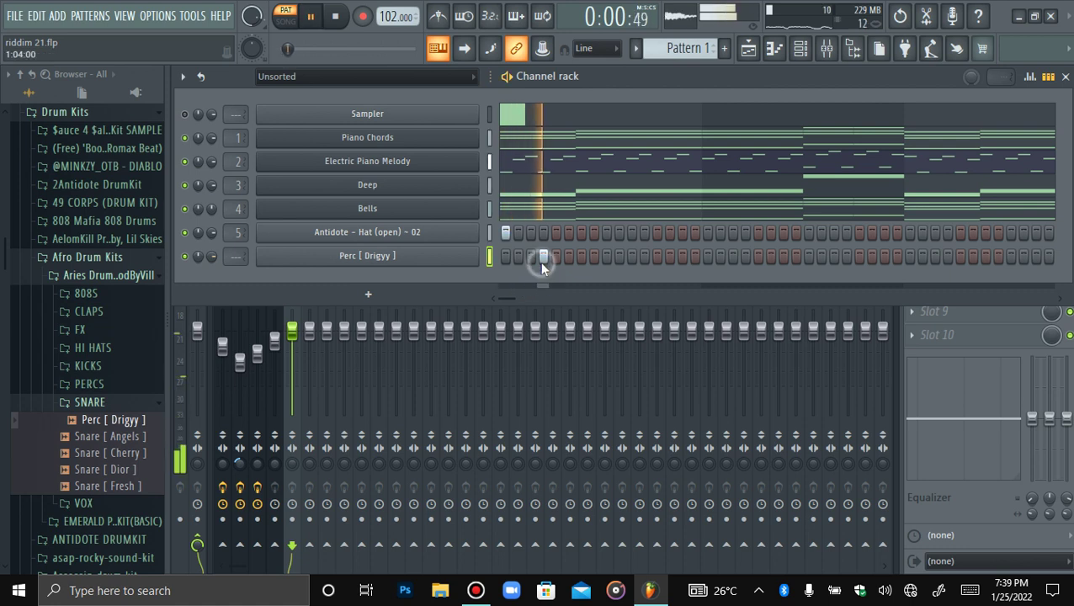
left_click(656, 256)
left_click(744, 256)
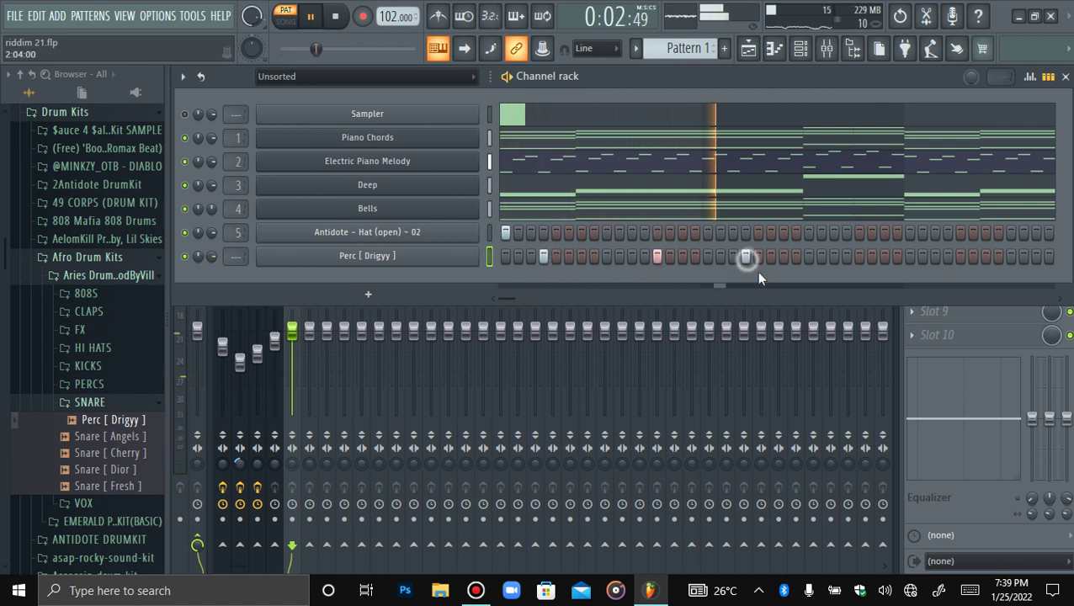
left_click(858, 256)
left_click(883, 256)
key("space")
Add the Snare [ Cherry ] sample as a new channel and move the perc's step 31 hit to it.
left_click(110, 436)
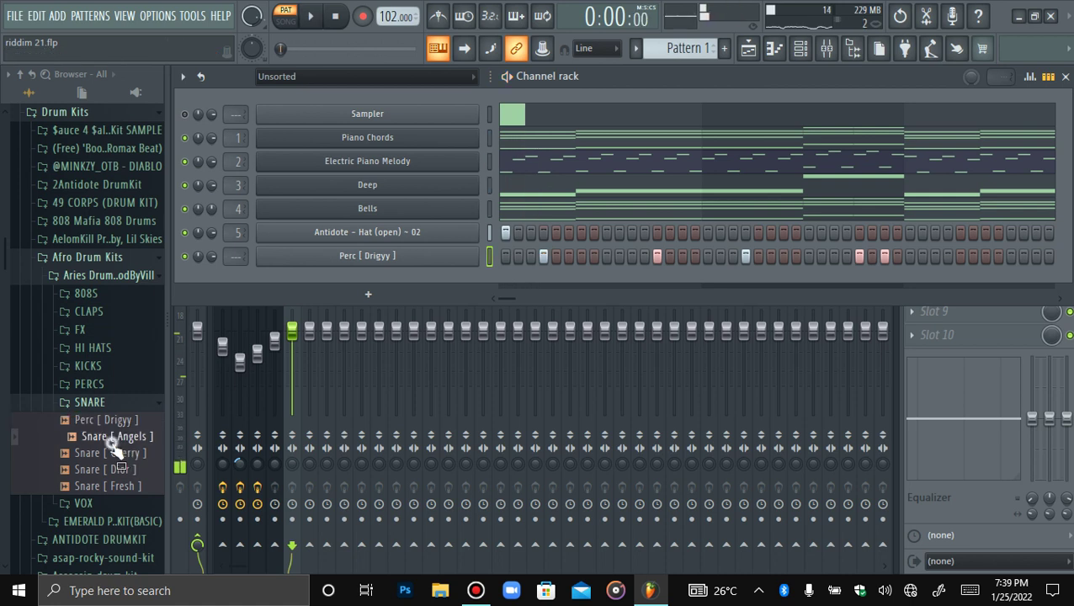
left_click(114, 452)
left_click_drag(114, 454, 474, 286)
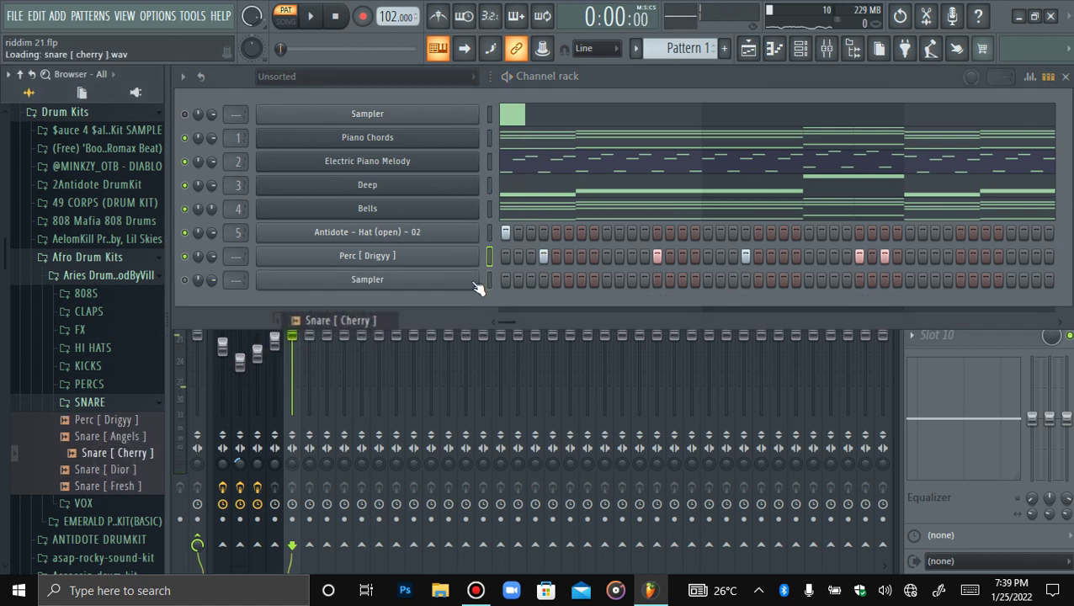
key("space")
left_click(882, 257)
left_click(882, 280)
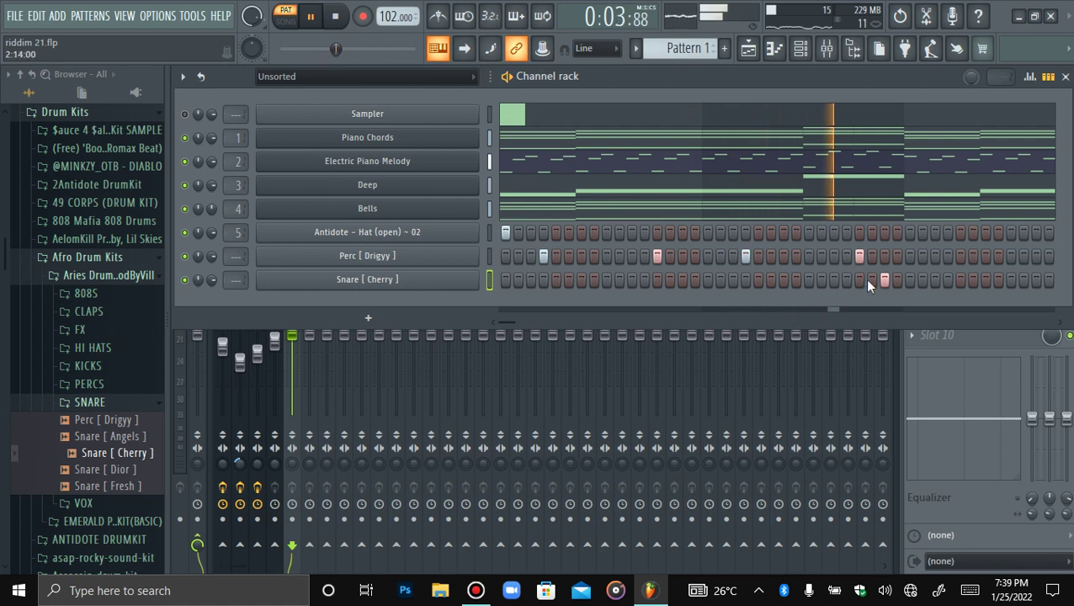
left_click(84, 403)
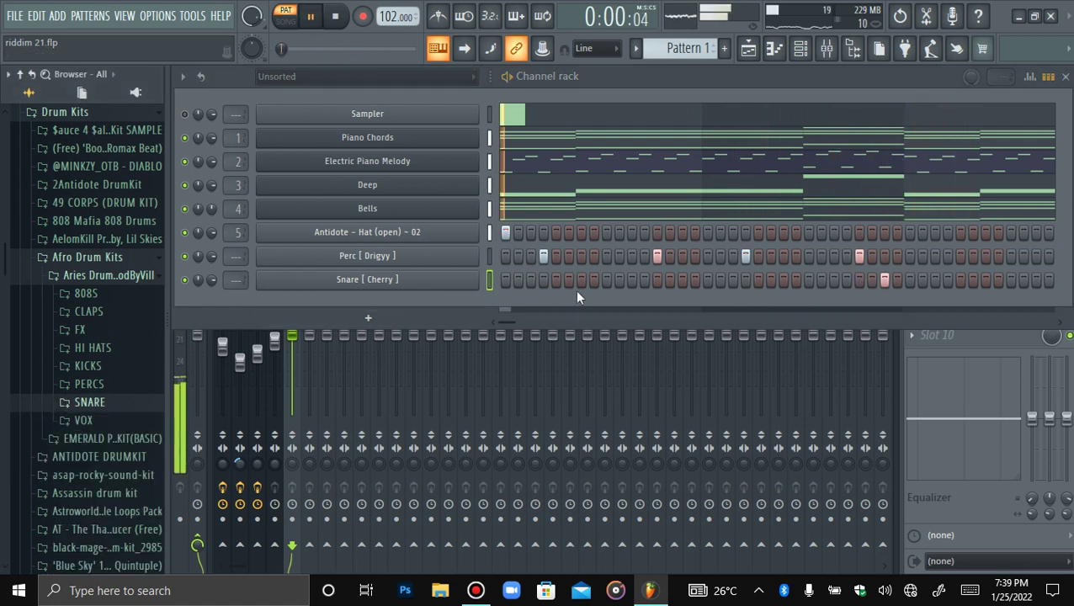
Program Snare [ Cherry ] hits on steps 9 and 23 and collapse the Afro Drum Kits folder.
left_click(630, 280)
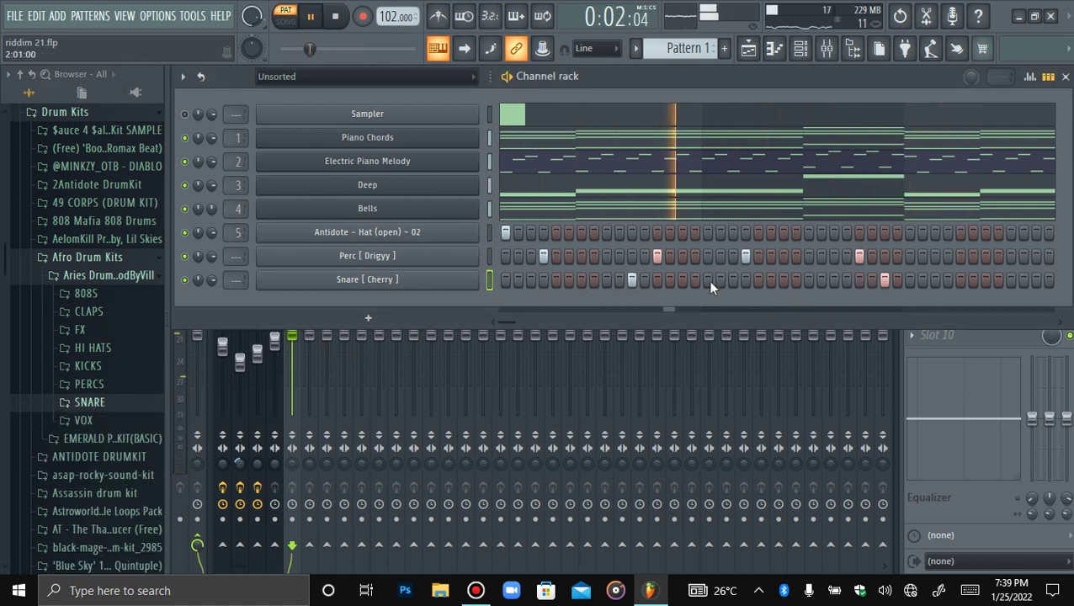
left_click(632, 282)
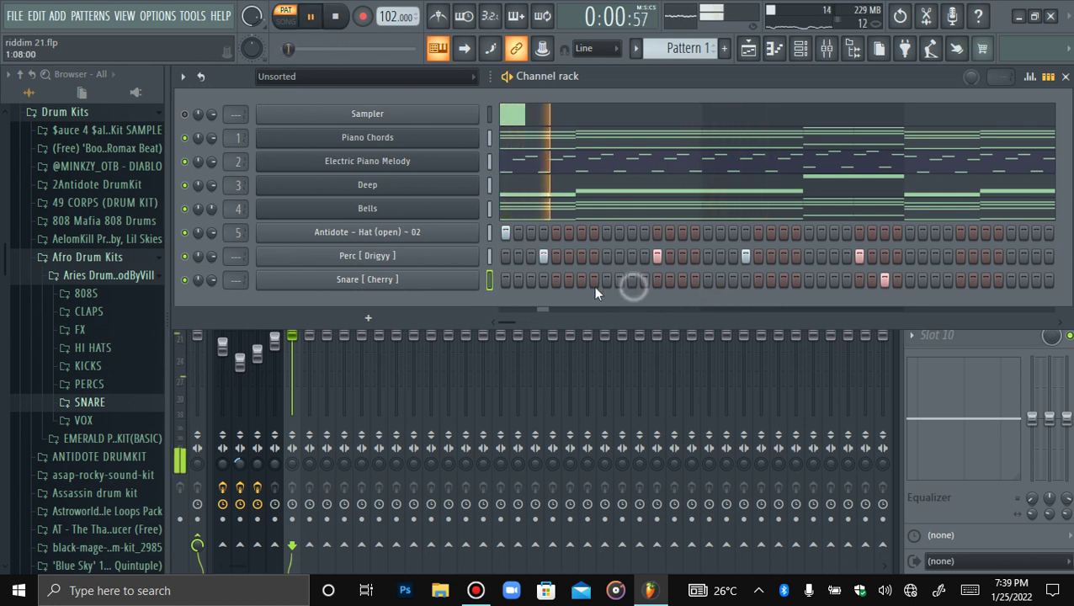
left_click(606, 281)
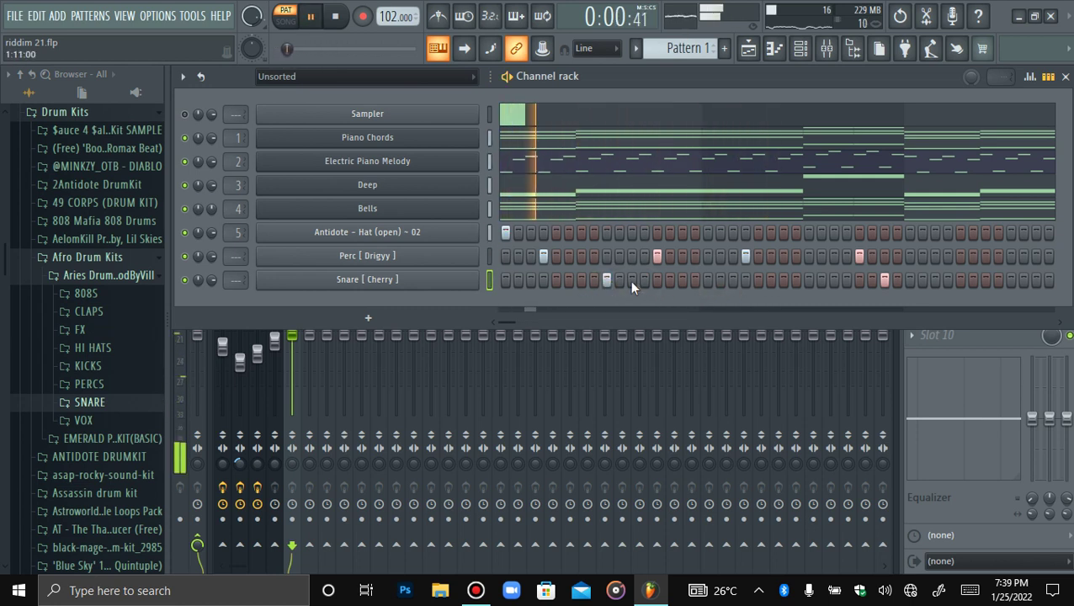
left_click(631, 281)
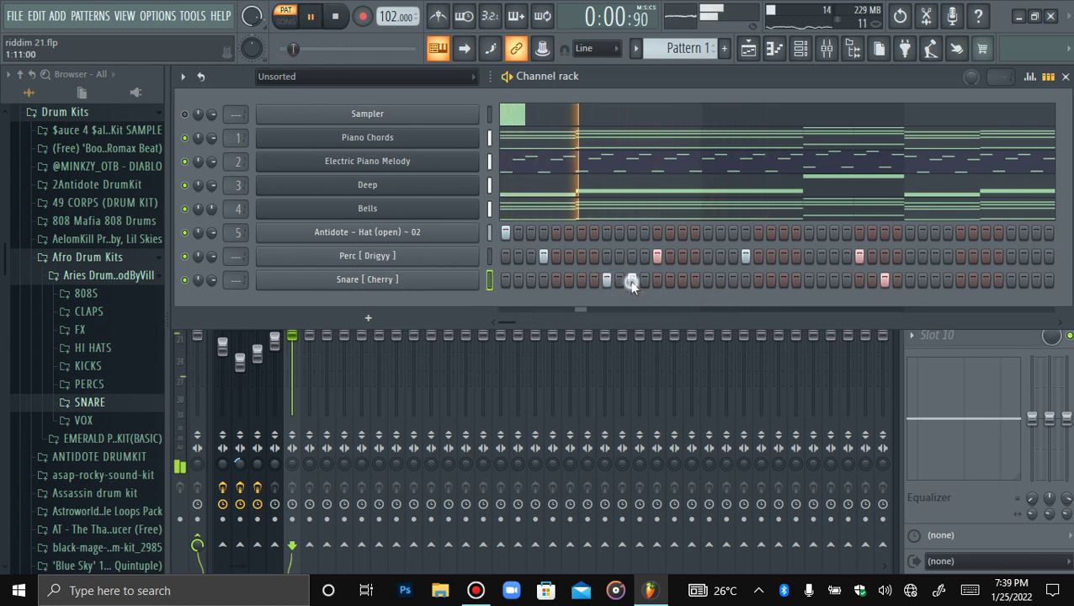
left_click(784, 281)
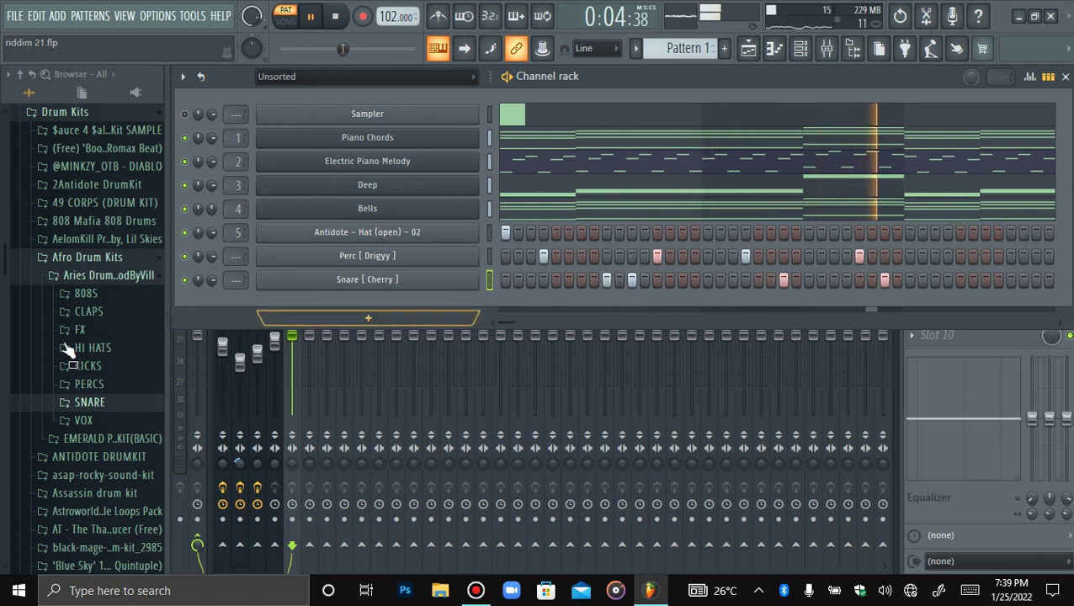
left_click(115, 258)
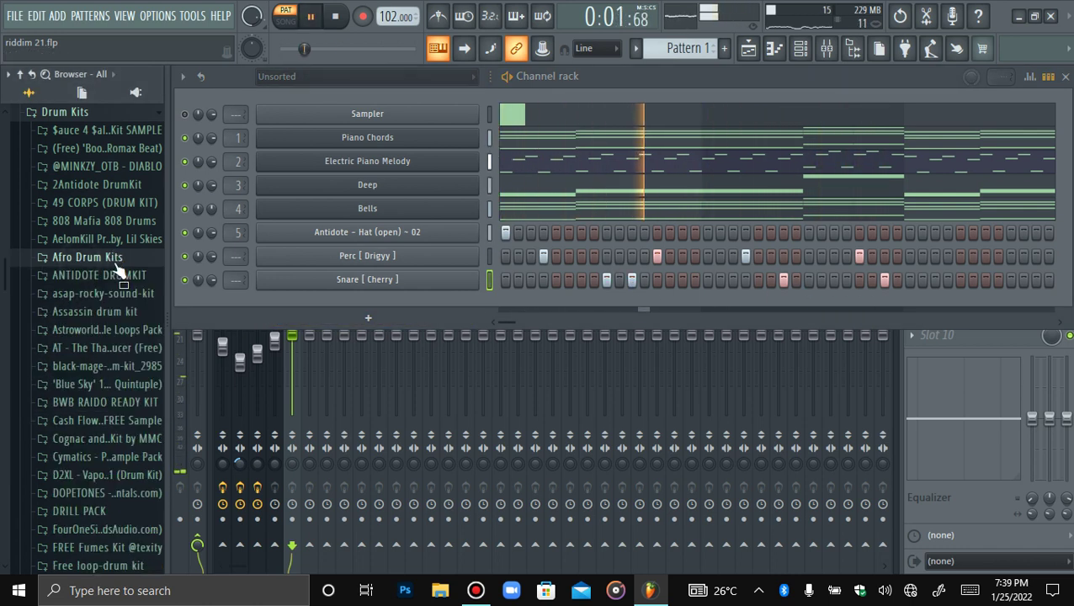
left_click(627, 283)
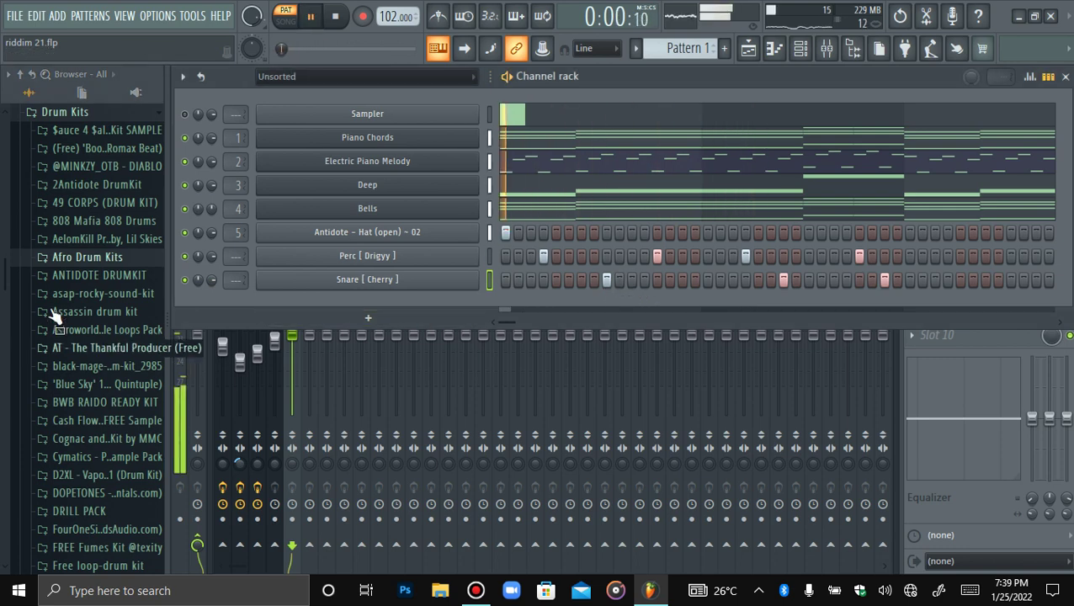
Add SW Kick 002 from the Kicks folder of the Summer kit in R&B Drumkits as a new channel with a hit on step 1.
key("space")
scroll(68, 313, "down", 11)
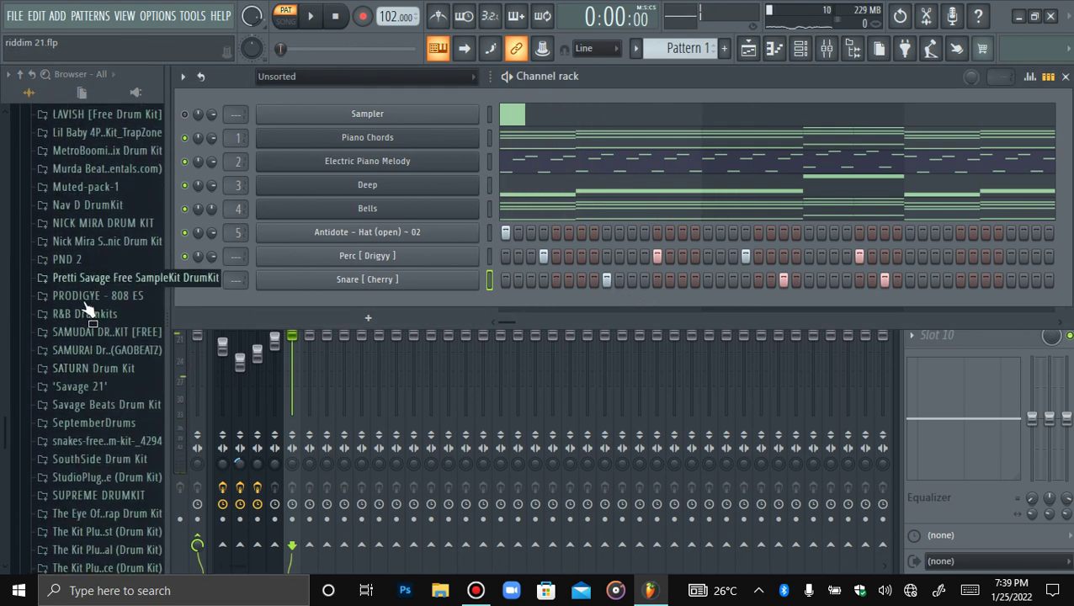
left_click(84, 313)
left_click(84, 347)
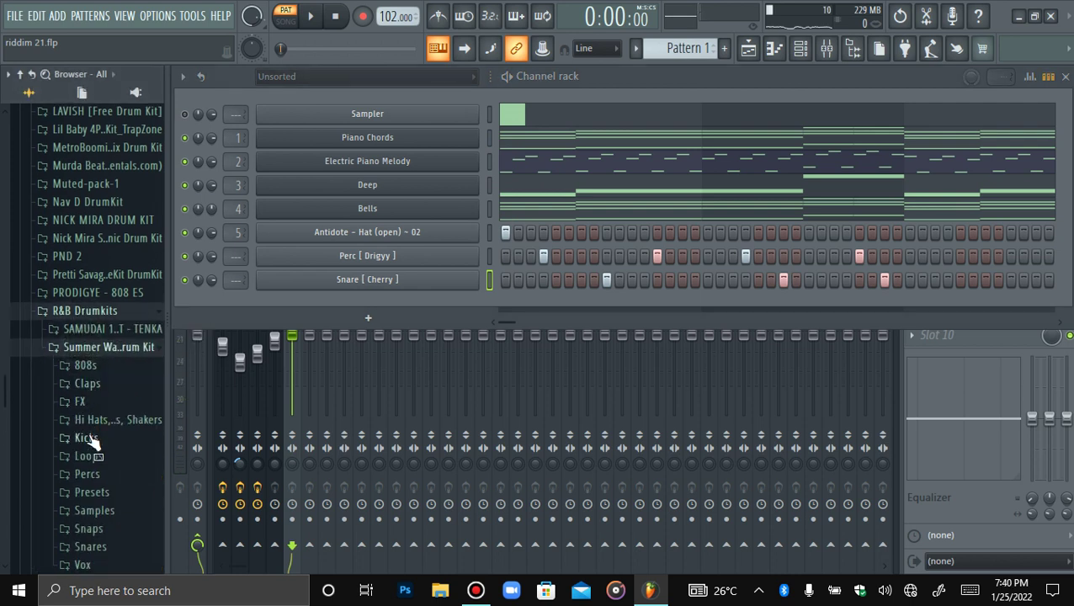
left_click(87, 438)
left_click_drag(277, 387, 495, 314)
left_click(504, 304)
key("space")
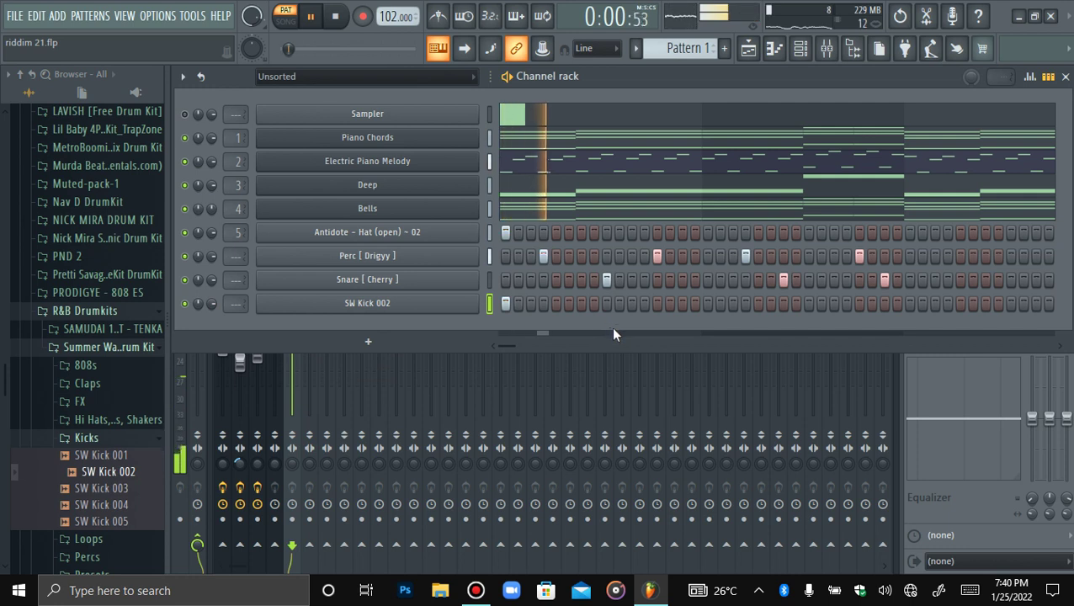
Add SW Kick 002 hits on steps 9 and 11 and move the snare's step 9 hit to step 7.
key("space")
left_click(606, 303)
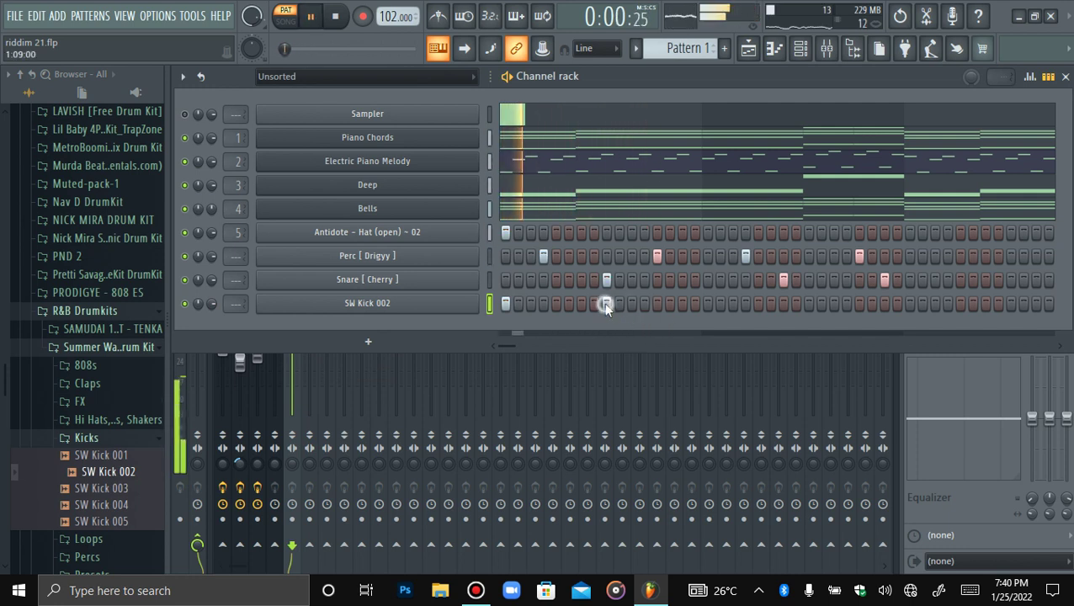
left_click(631, 303)
left_click(607, 281)
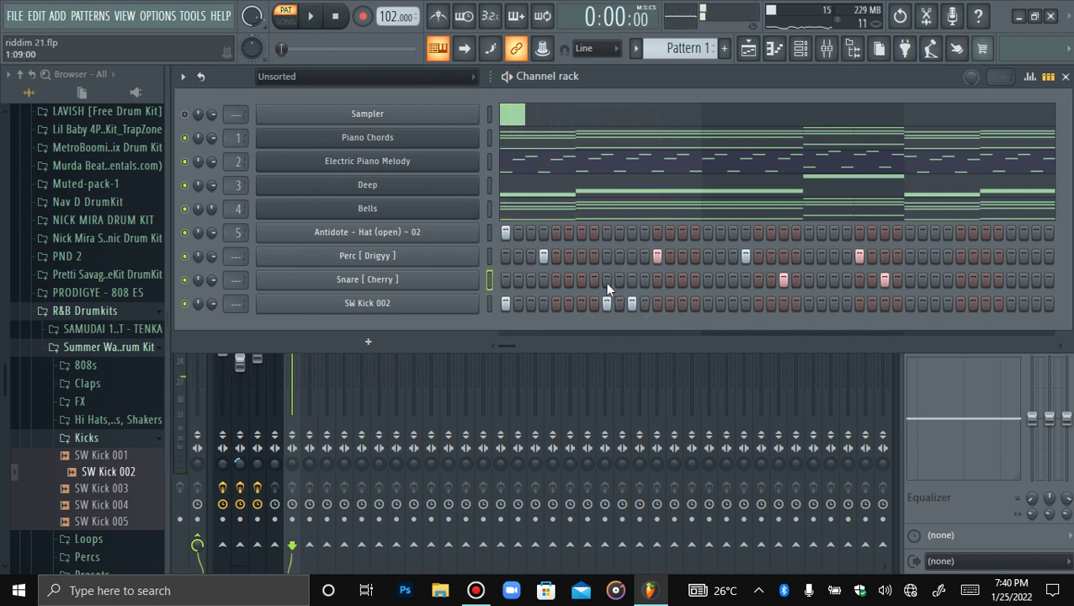
left_click(580, 281)
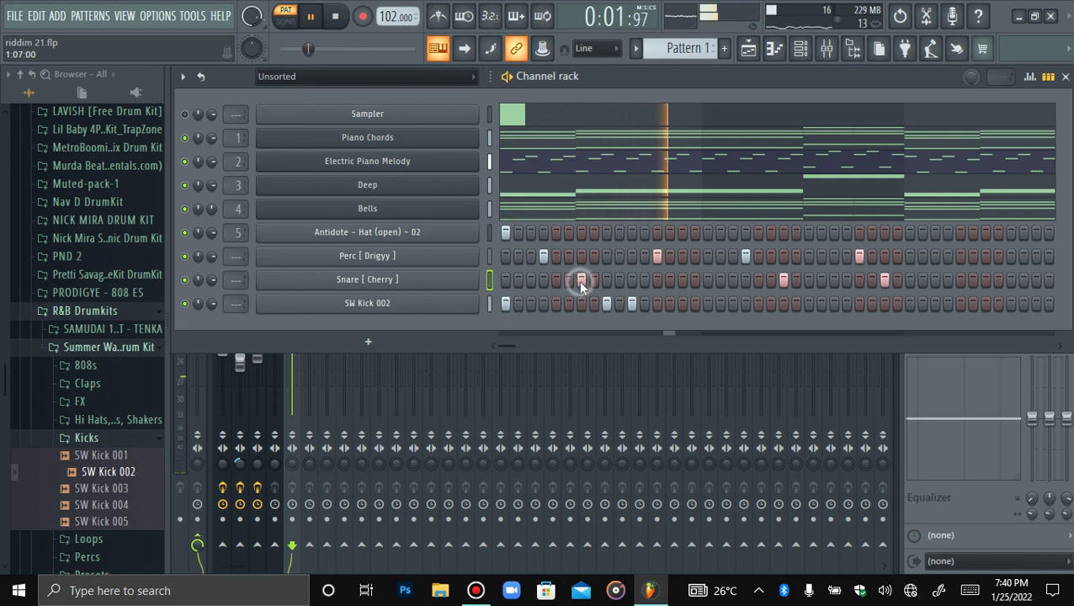
Program further SW Kick 002 hits on steps 17, 23 and 25 during playback.
left_click(706, 304)
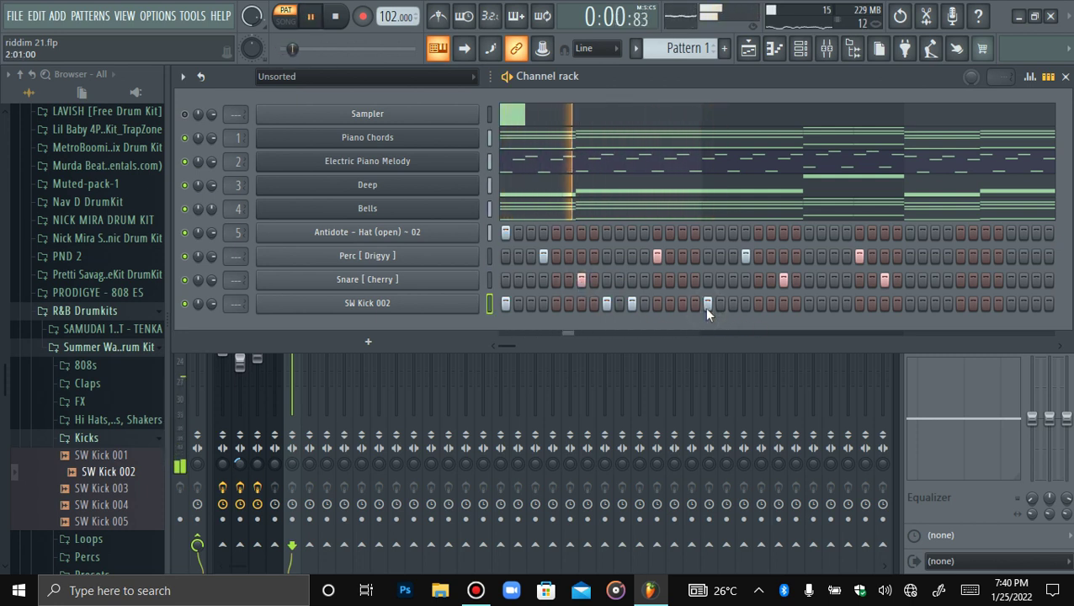
left_click(771, 303)
left_click(779, 304)
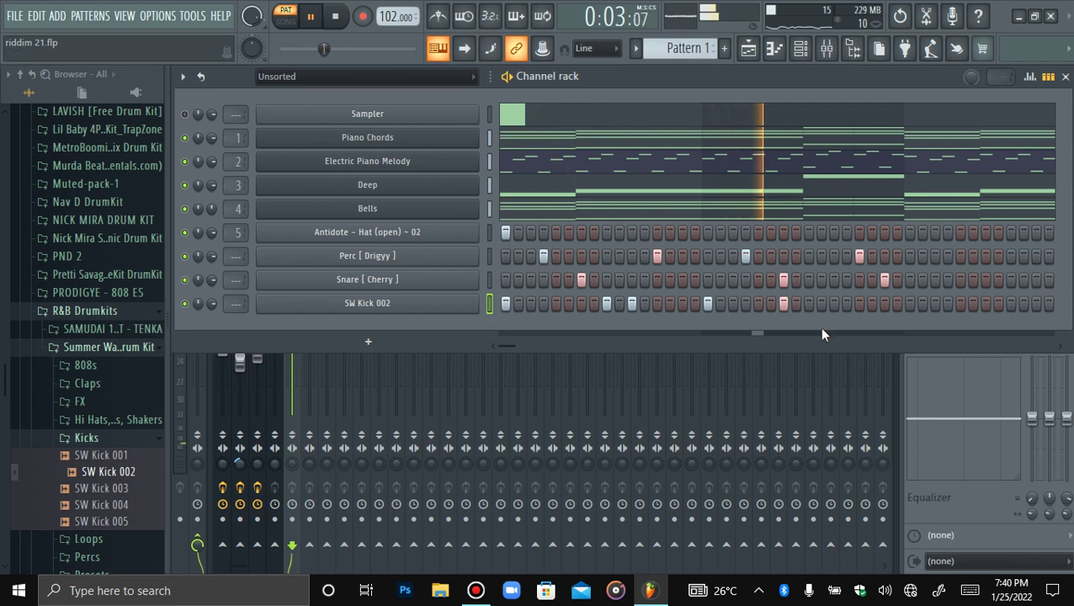
left_click(808, 303)
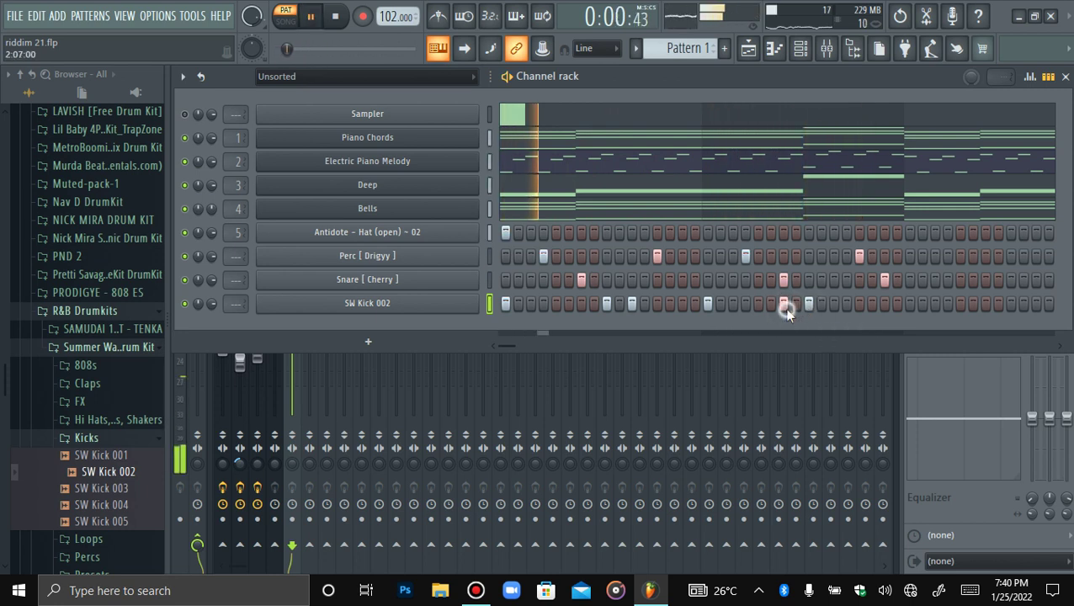
Try an extra SW Kick 002 hit on step 4 during playback.
left_click(539, 308)
key("space")
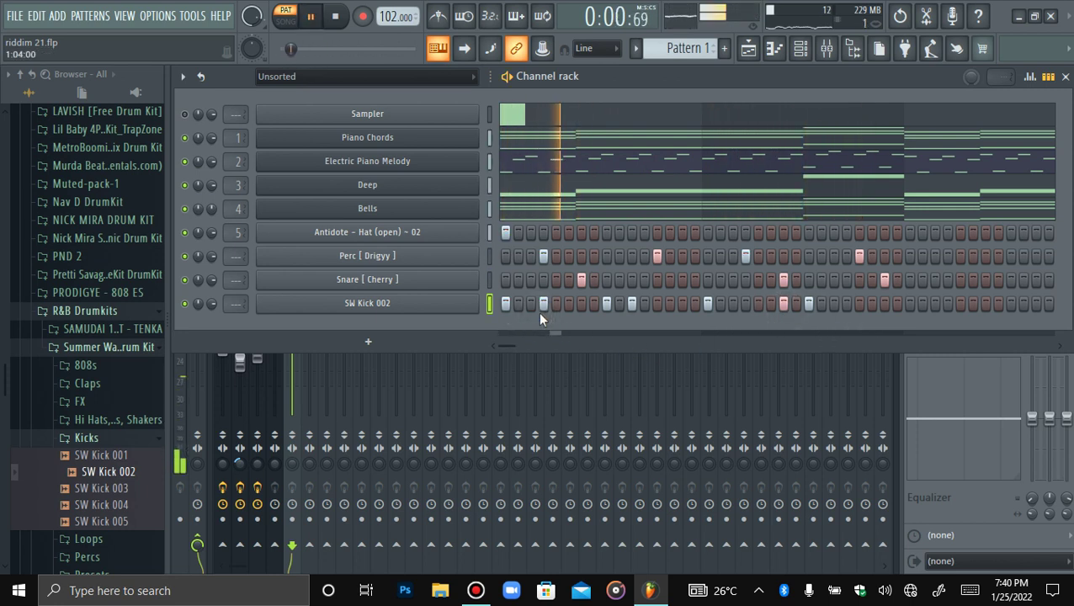
left_click(547, 307)
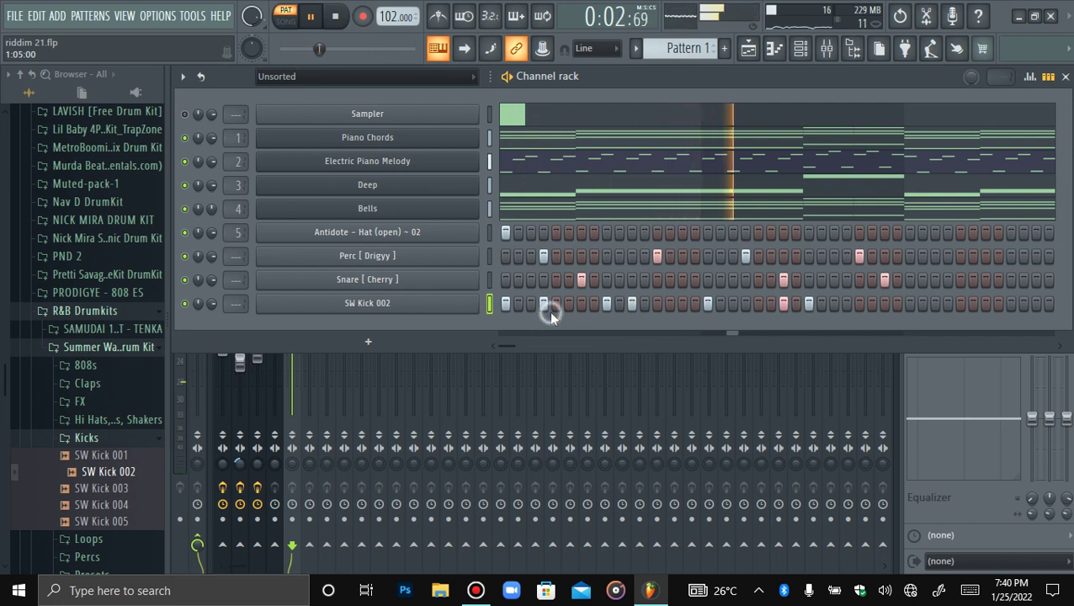
left_click(547, 304)
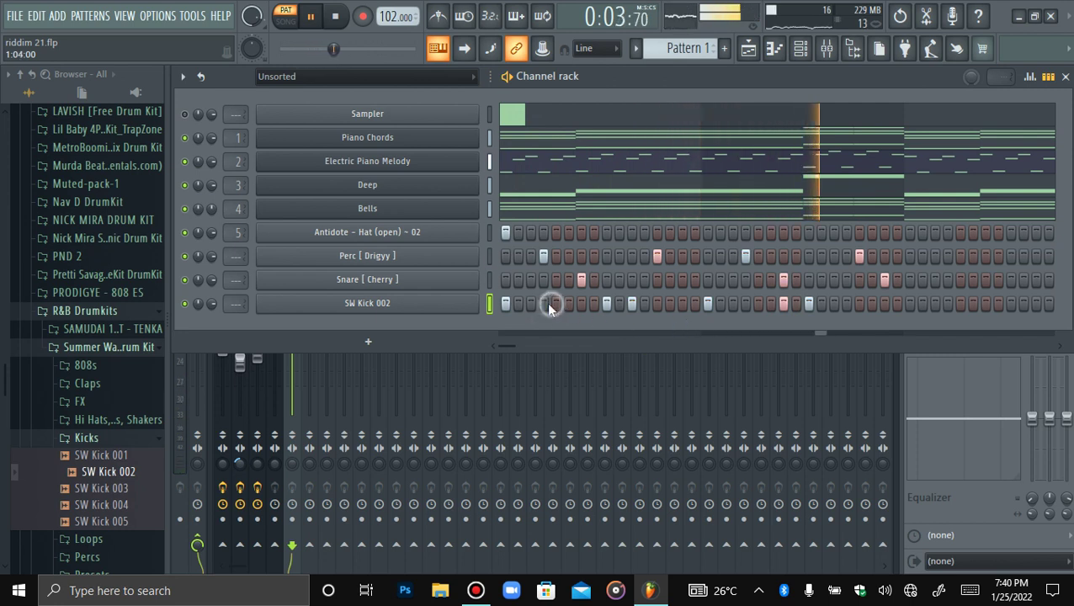
Remove the SW Kick 002 hit on step 23 and add one on step 29.
left_click(784, 304)
left_click(858, 305)
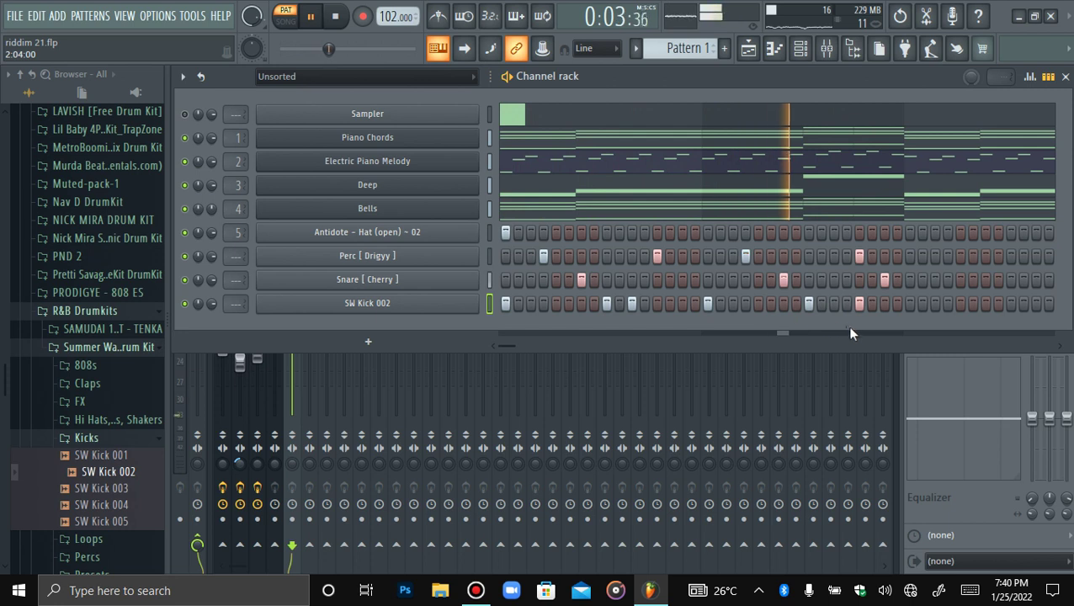
left_click(911, 305)
left_click(911, 304)
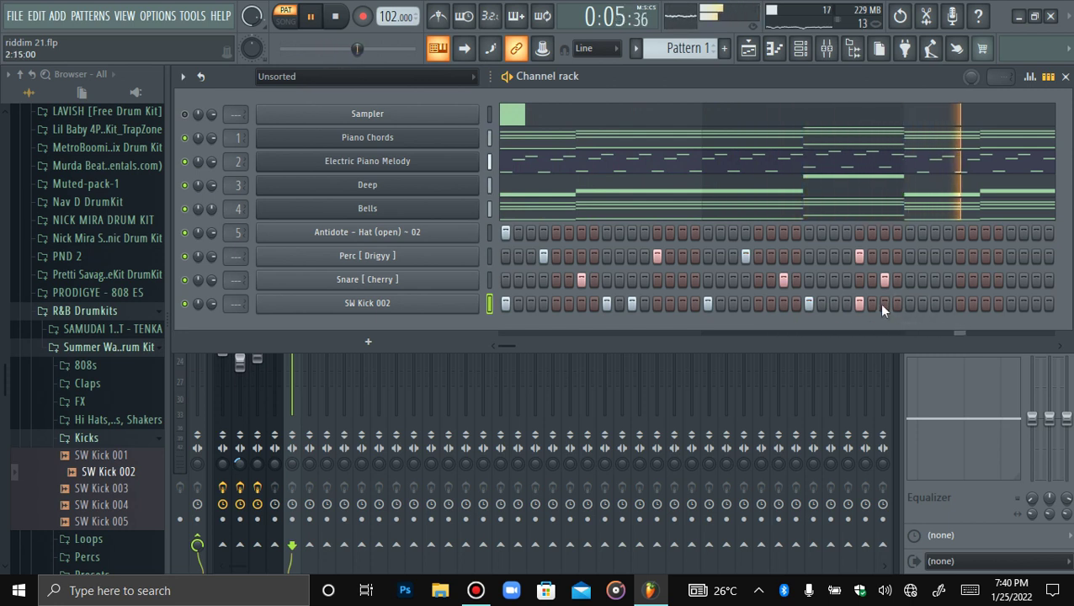
Try replacing the kick's step 9 hit with a Perc [ Drigyy ] hit during playback.
left_click(607, 305)
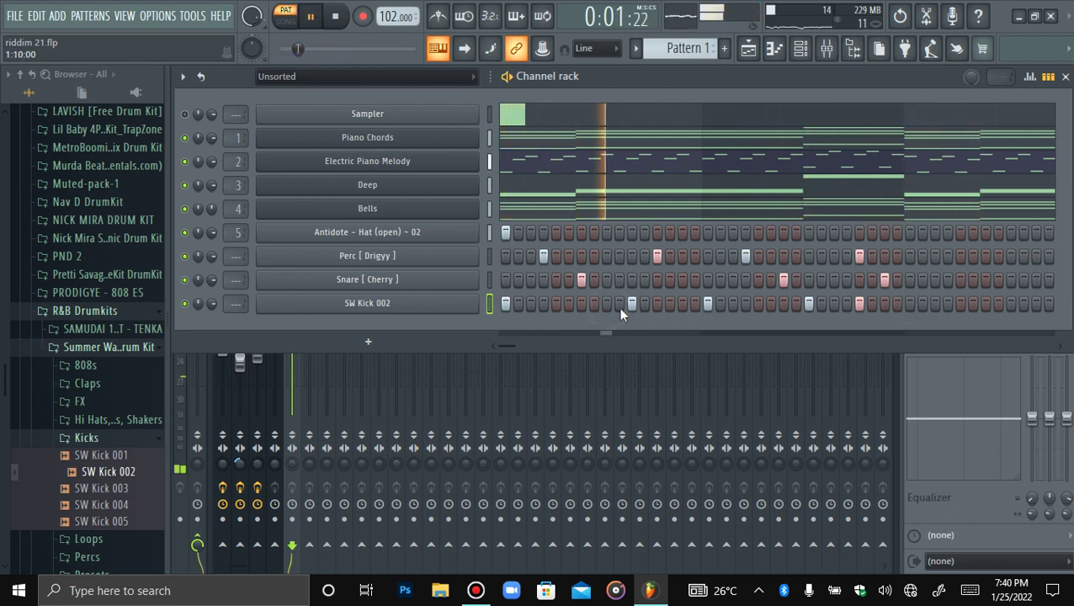
key("space")
key("space")
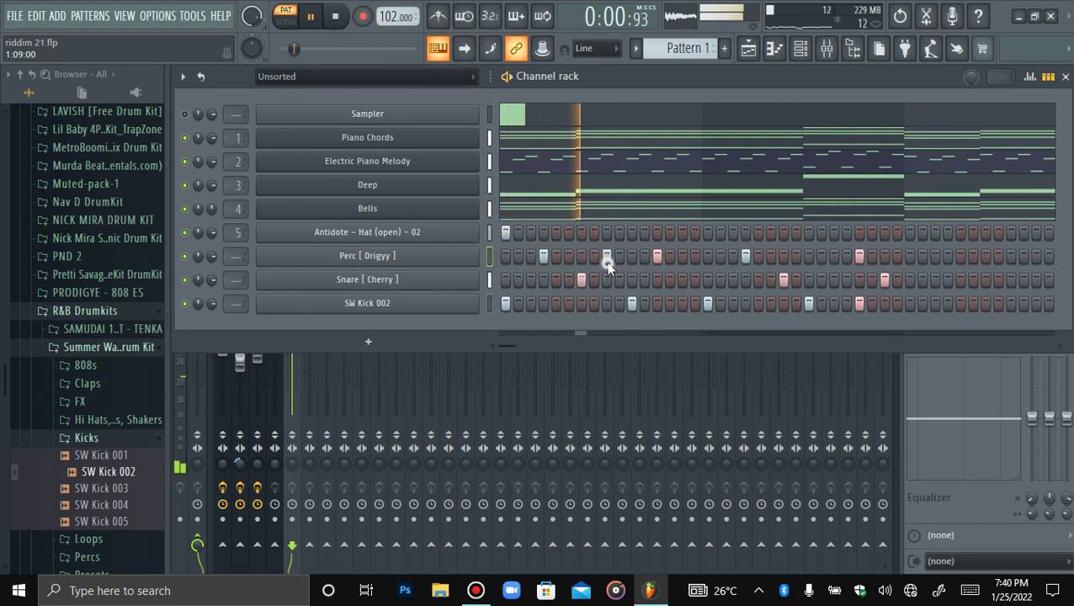
left_click(607, 260)
left_click(606, 304)
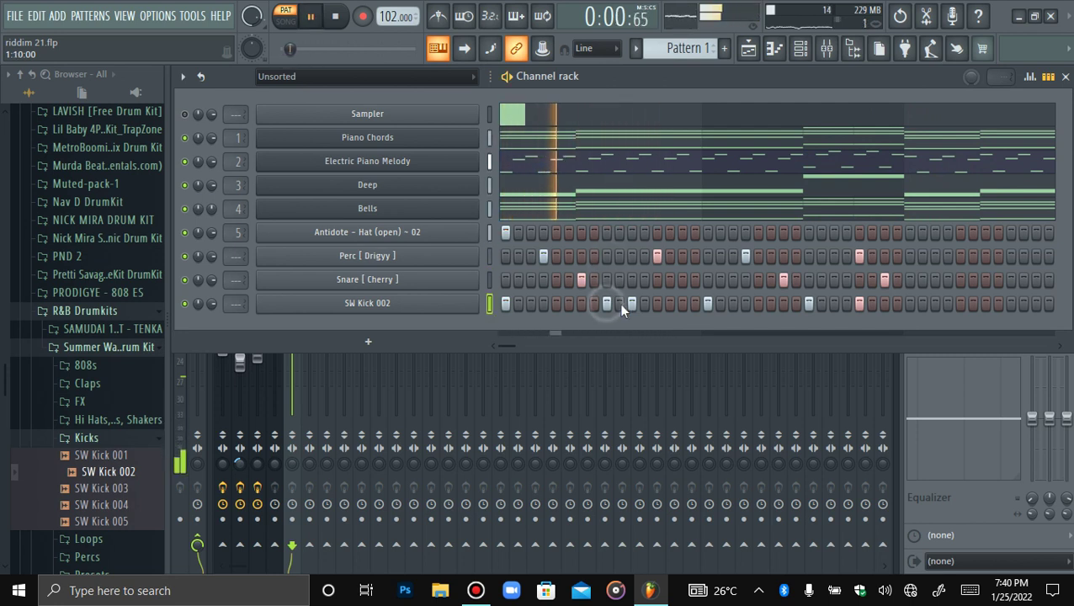
Move the SW Kick 002 hit from step 9 to step 7 and re-enter its hit on step 11.
left_click(631, 303)
left_click(631, 279)
left_click(631, 280)
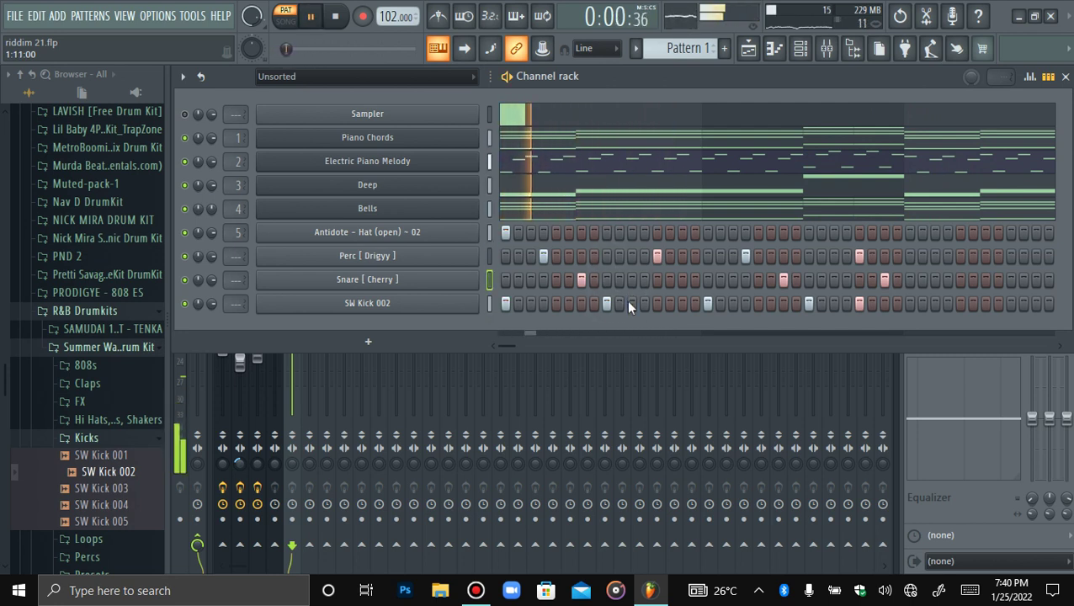
left_click(605, 304)
left_click(581, 303)
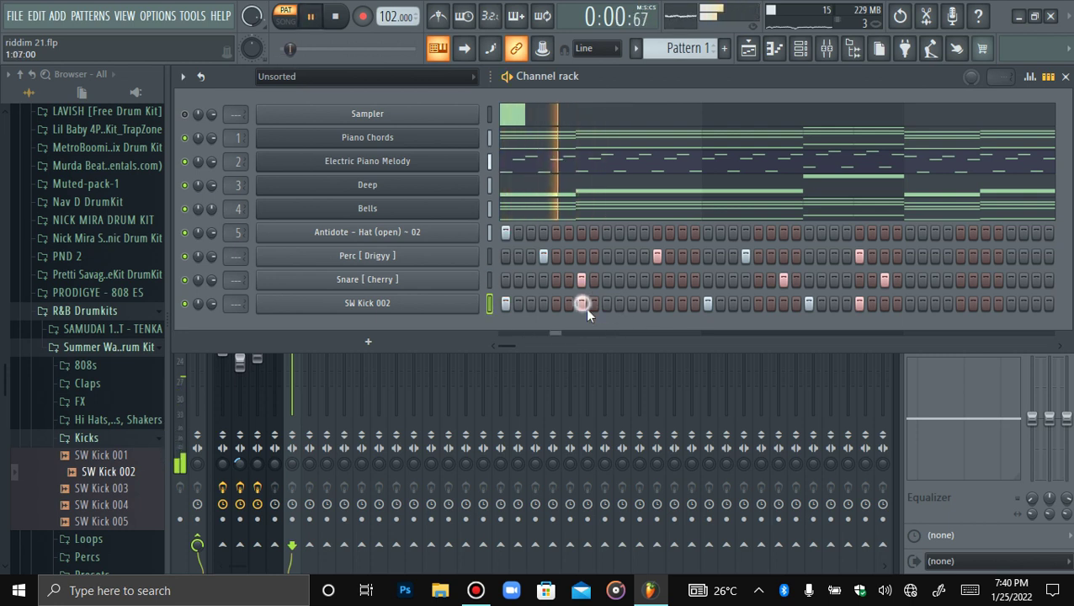
left_click(627, 304)
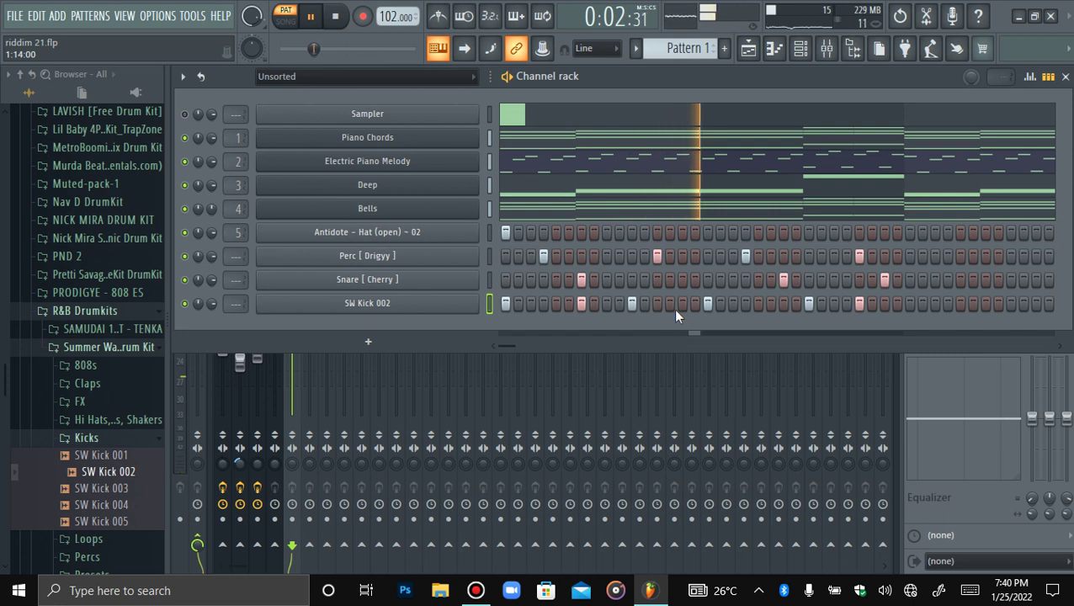
Replace the SW Kick 002 hit on step 29 with hits on steps 27 and 30.
left_click(856, 305)
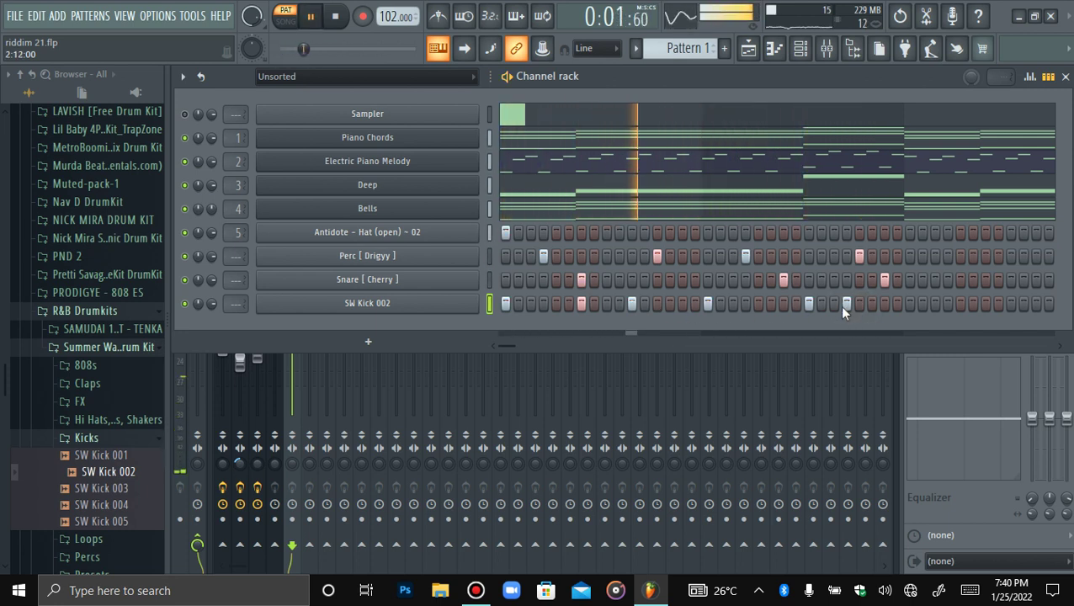
left_click(845, 304)
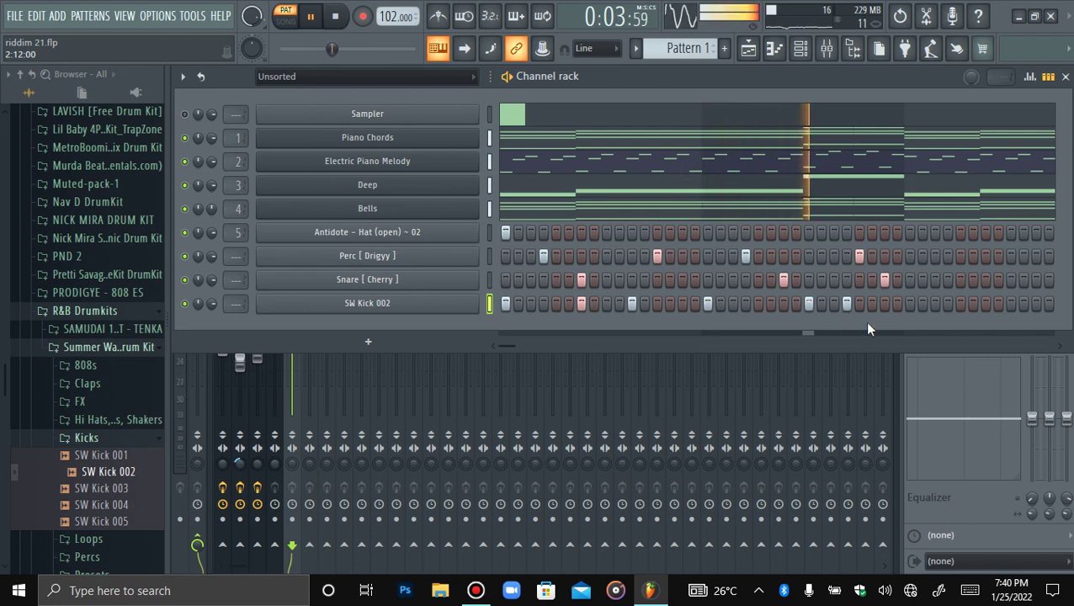
left_click(872, 305)
key("space")
key("space")
left_click(845, 305)
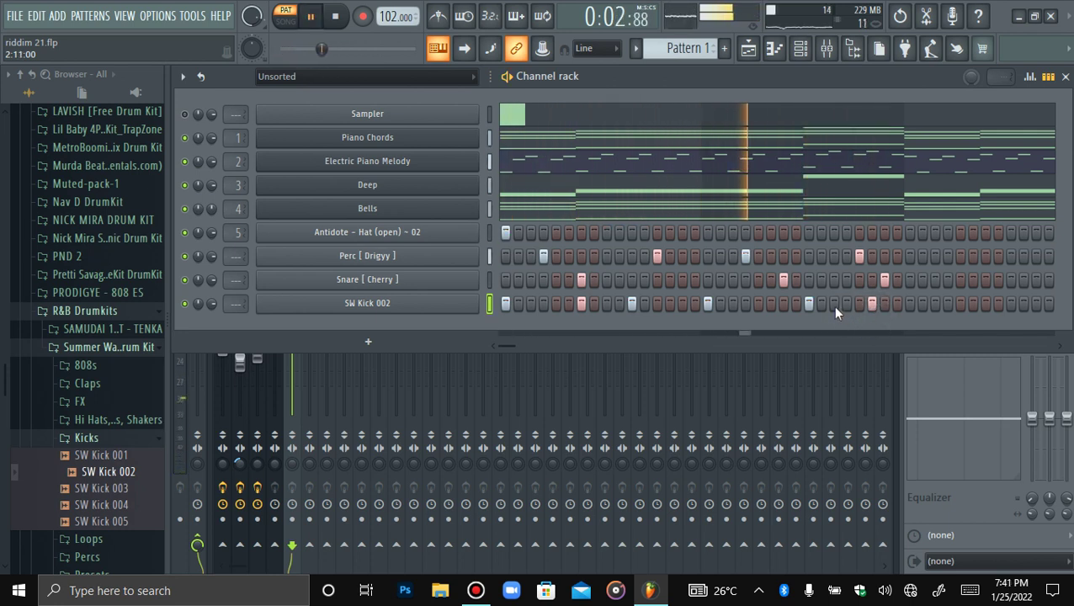
left_click(834, 305)
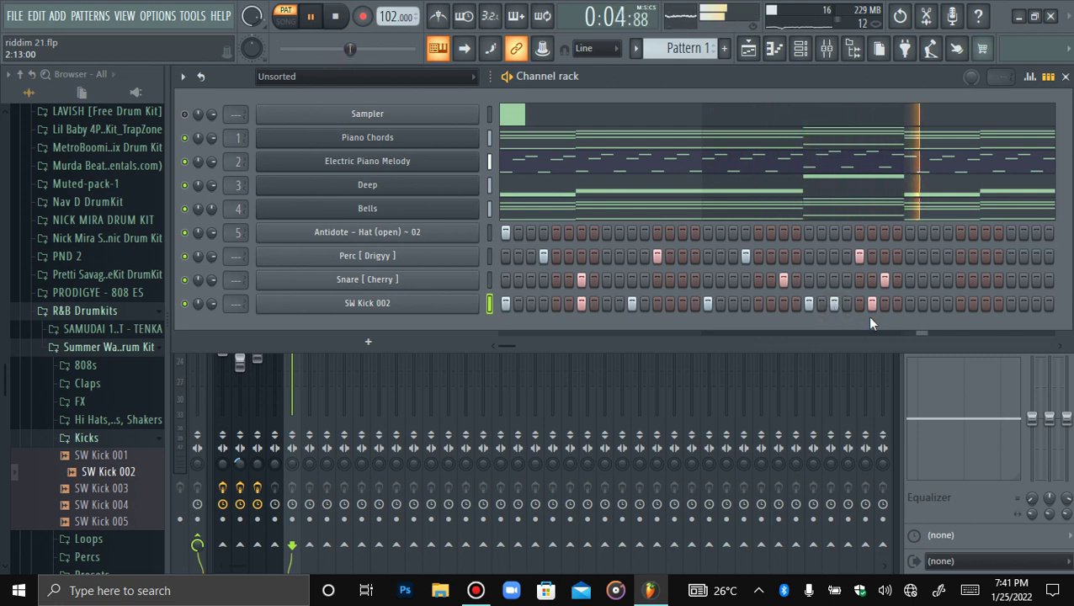
Stop playback, collapse the Kicks folder and solo the Bells channel.
key("space")
left_click(94, 438)
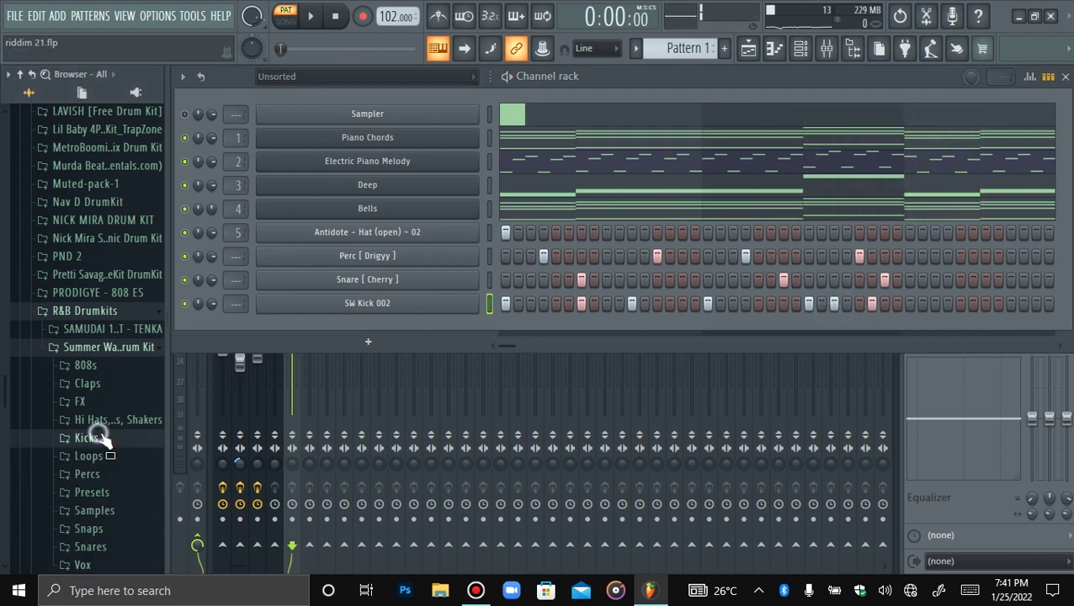
key("space")
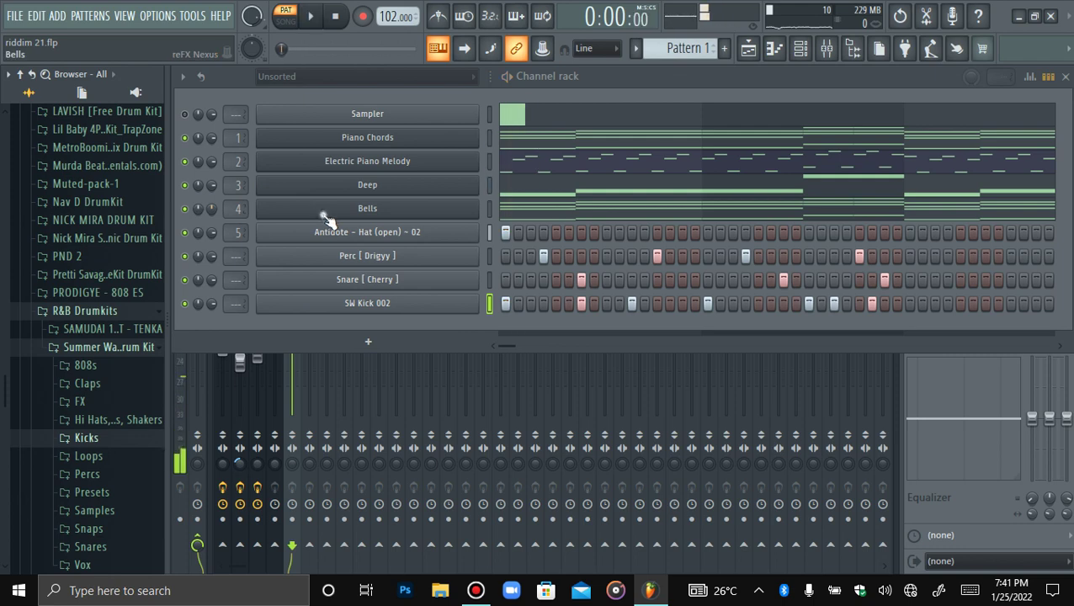
left_click(321, 212)
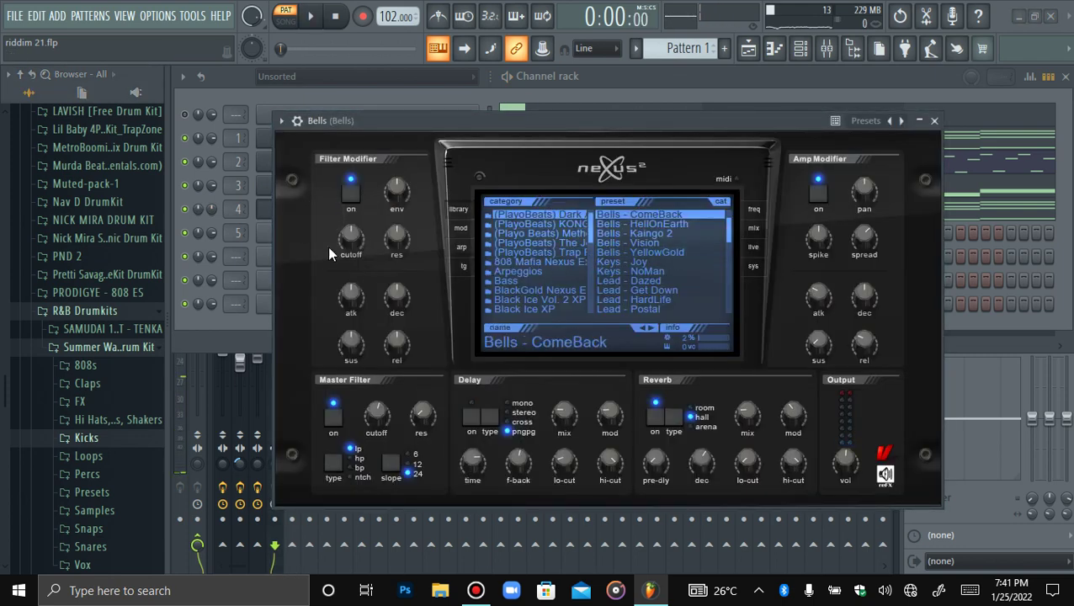
left_click(184, 212)
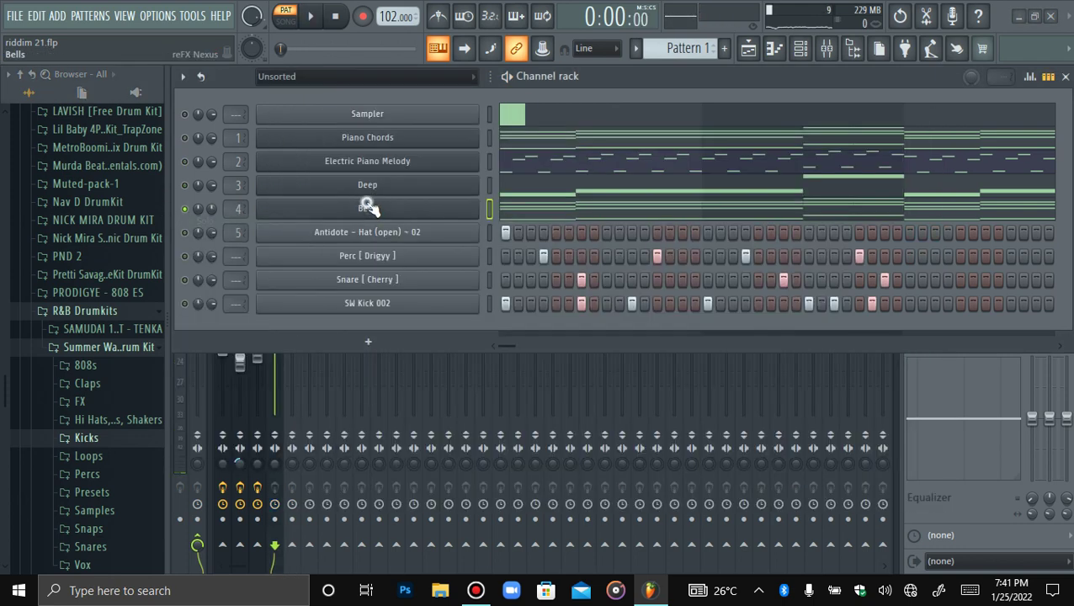
Play the pattern and try the Keys - NoMan, Lead - Dazed and Lead - Get Down presets on the Bells channel.
left_click(371, 211)
left_click(632, 271)
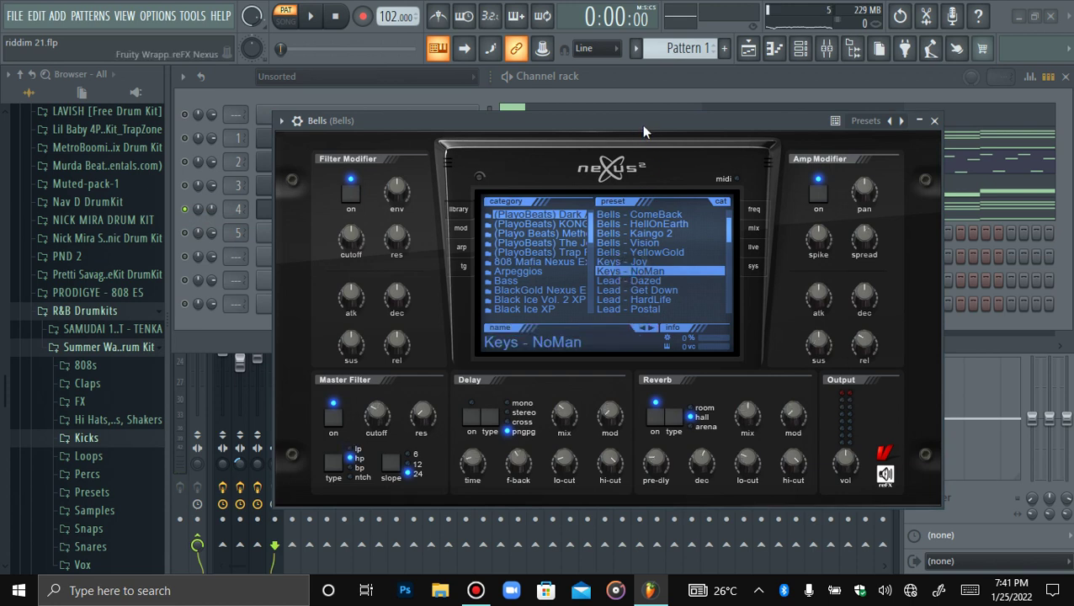
left_click(642, 126)
key("space")
left_click(632, 279)
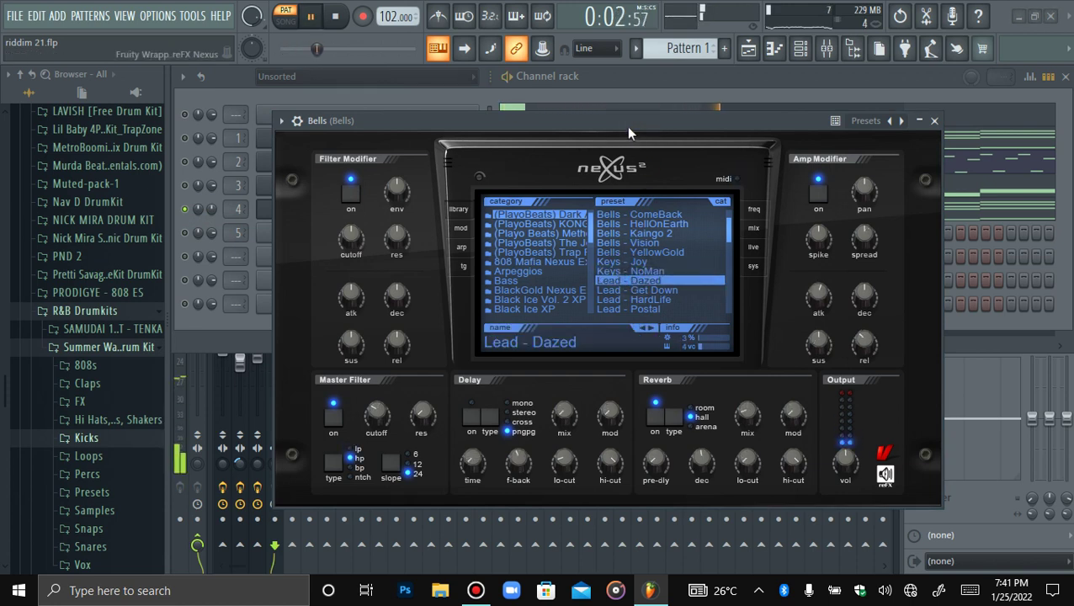
left_click(633, 291)
left_click(631, 281)
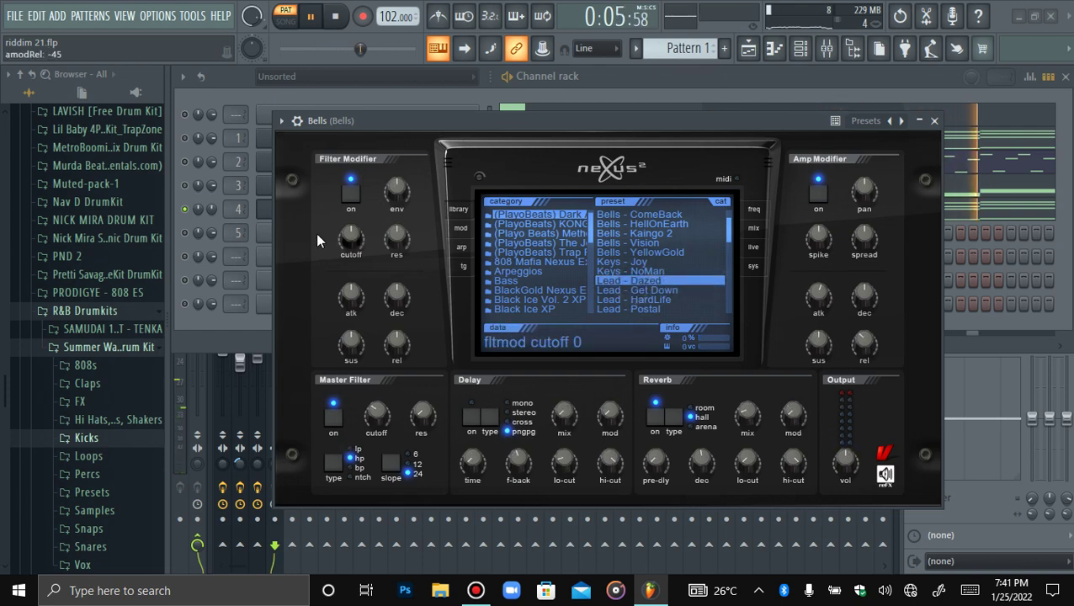
Set the Bells channel's root note to C#4 and unmute the Piano Chords and Electric Piano Melody channels.
left_click(297, 121)
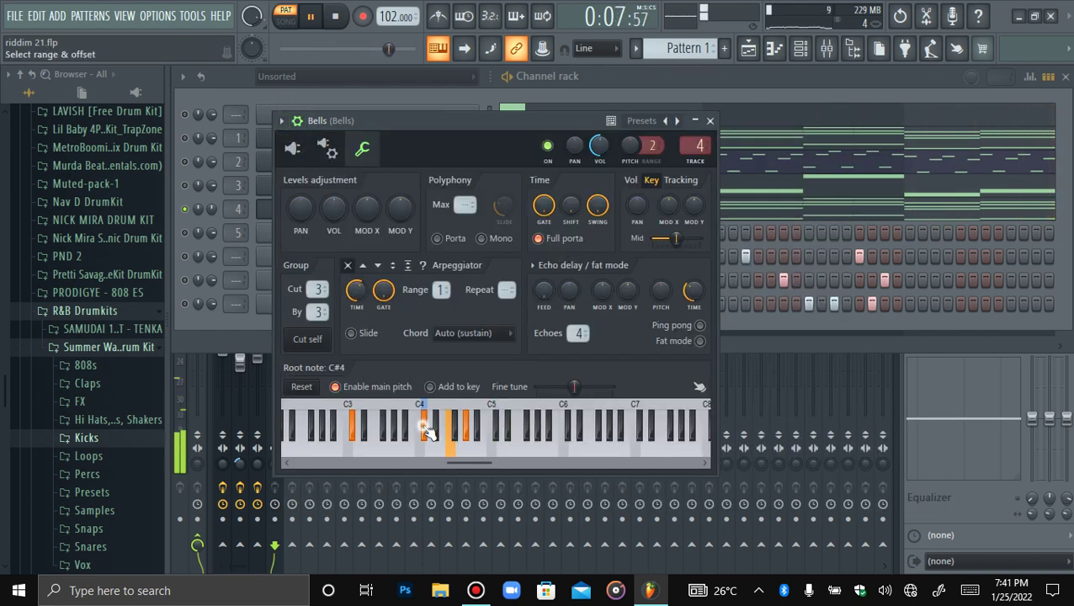
left_click(297, 120)
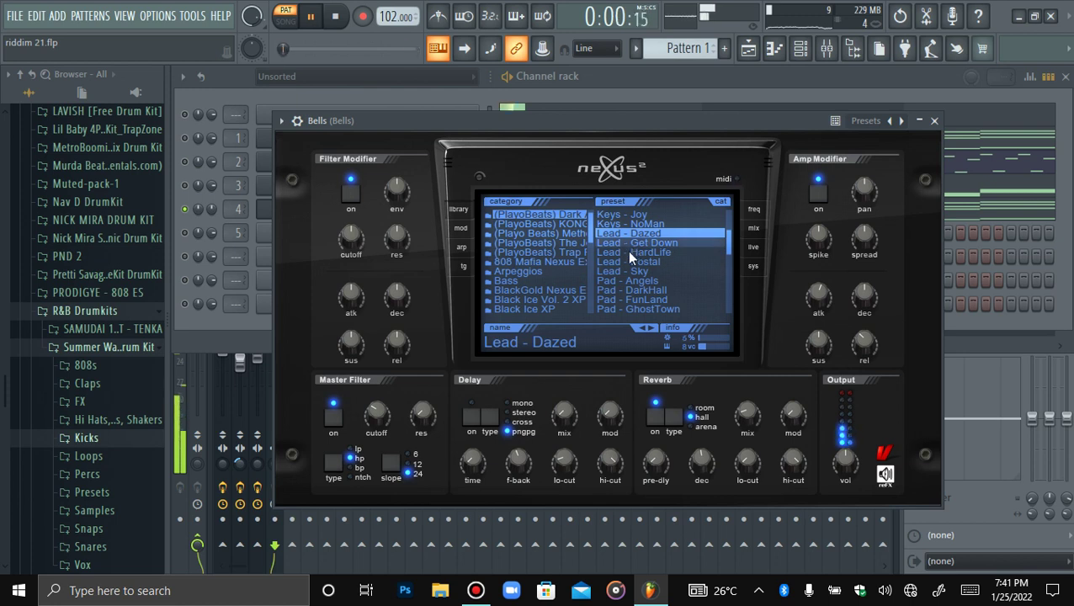
left_click(193, 177)
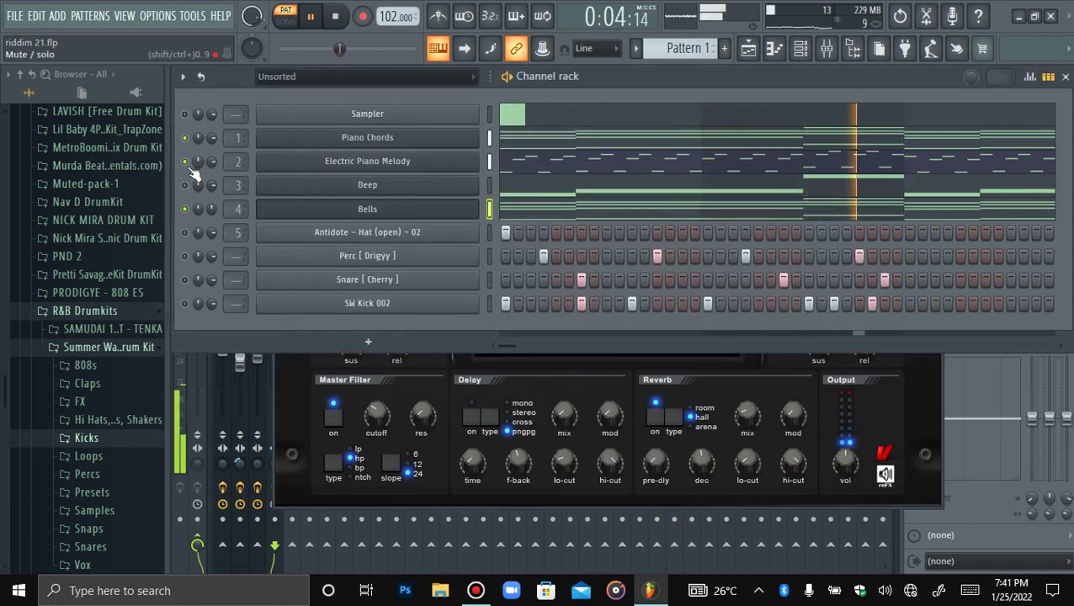
Audition Lead - Get Down, Lead - HardLife, Lead - Postal, Lead - Sky and Pad - Angels on the Bells channel.
left_click(379, 208)
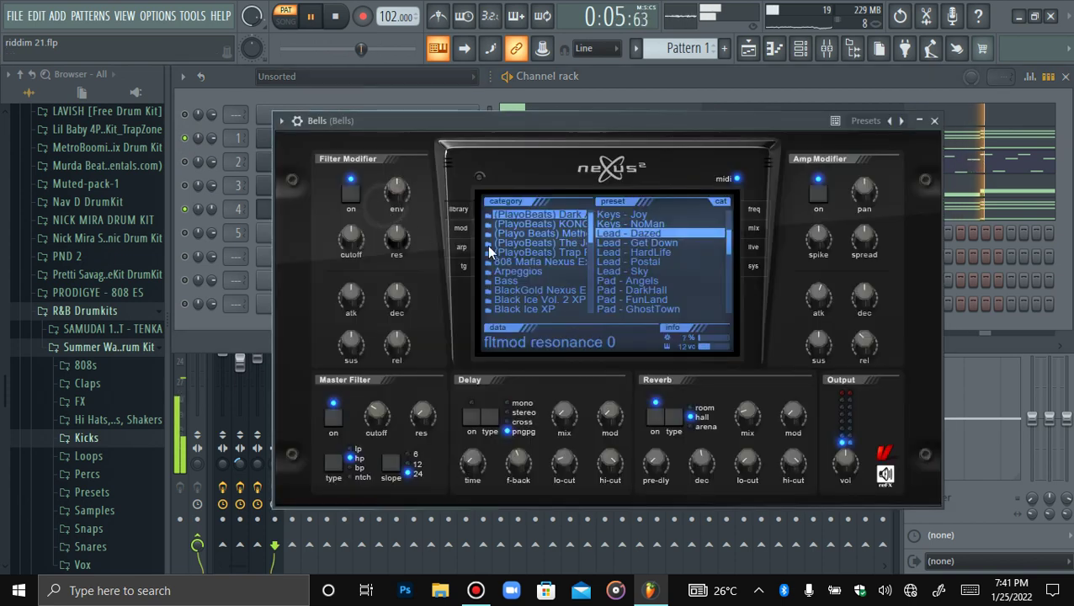
left_click(637, 242)
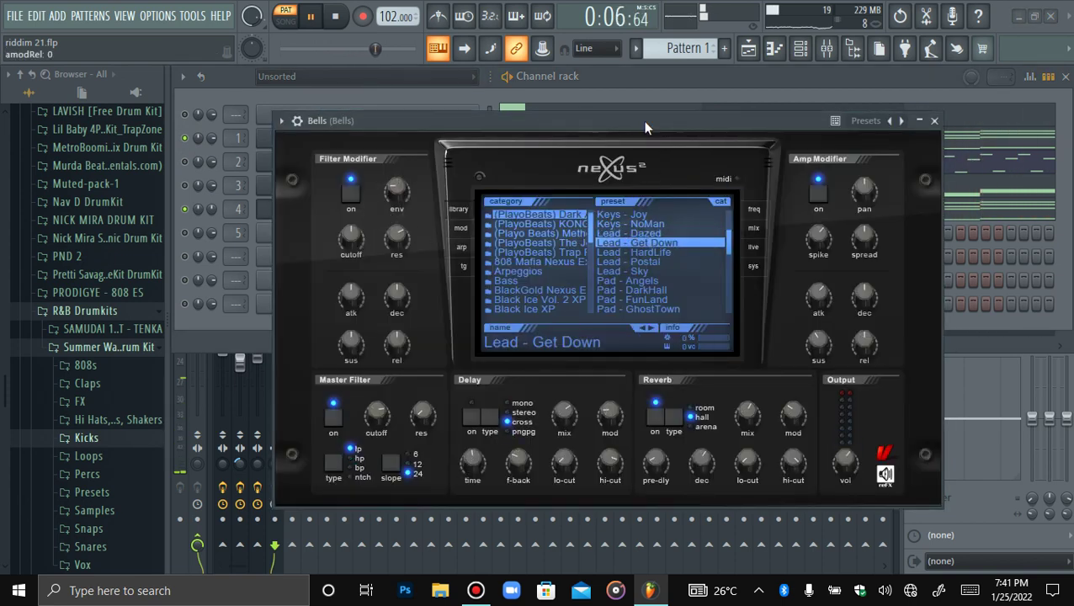
left_click(633, 252)
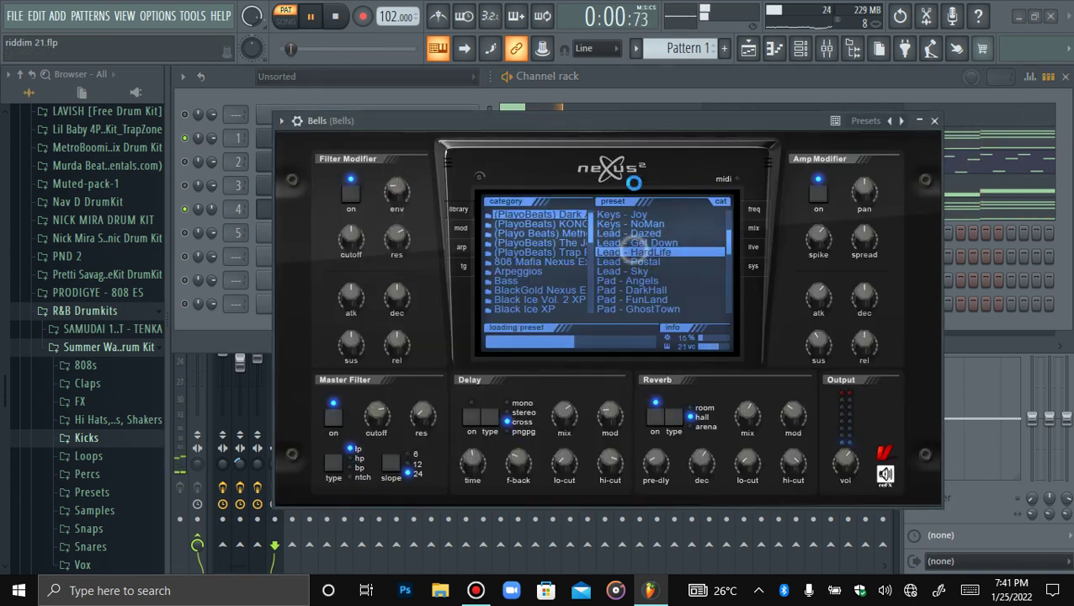
left_click(627, 261)
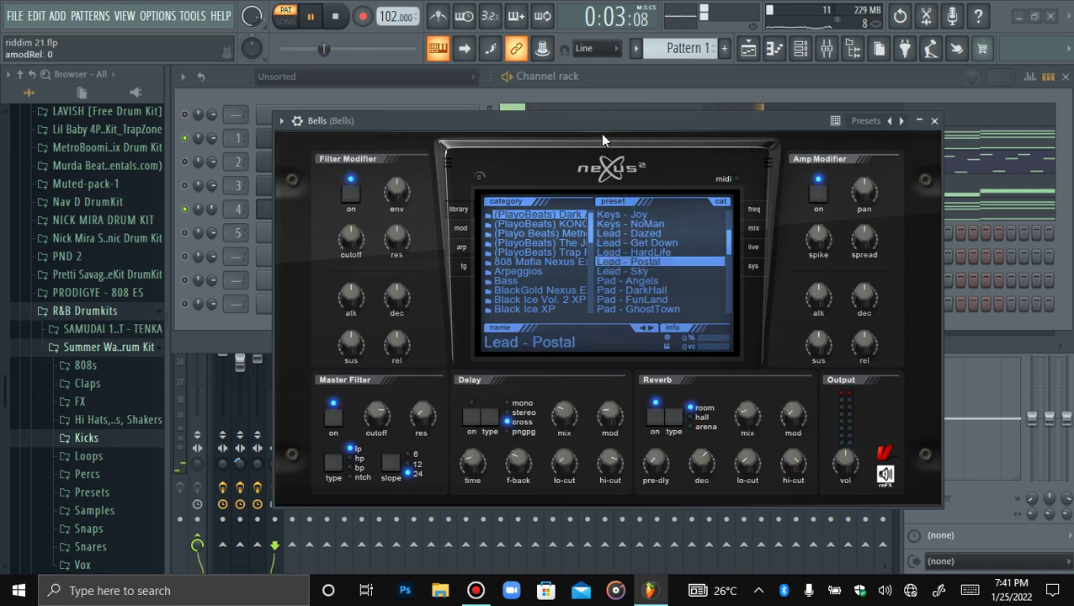
left_click(626, 271)
left_click(627, 280)
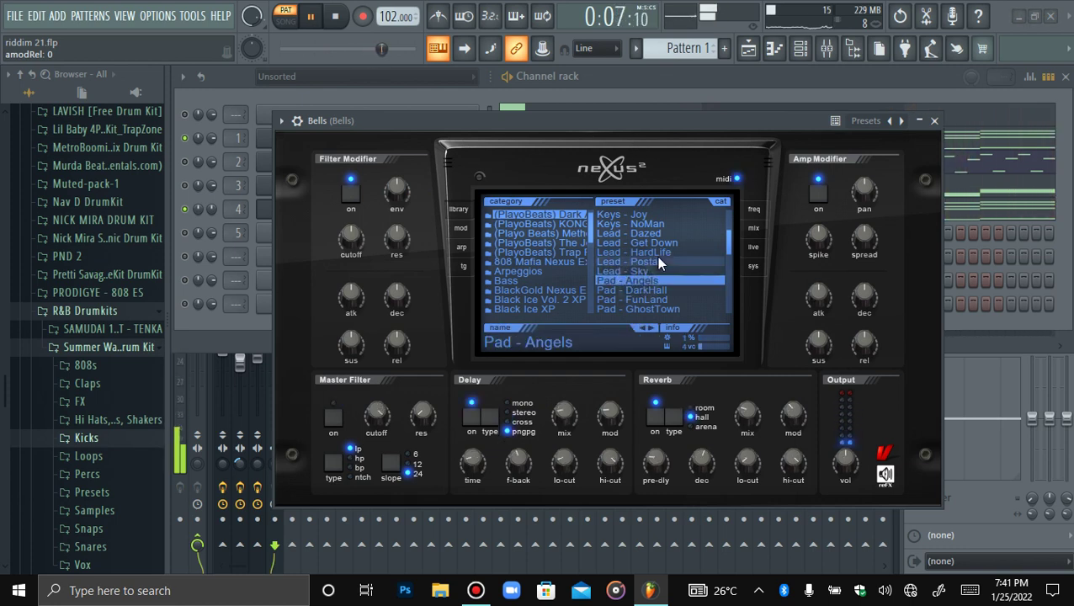
Look through the remaining presets of the (PlayoBeats) Dark category and those of the (PlayoBeats) KONG category.
left_click_drag(730, 254, 725, 302)
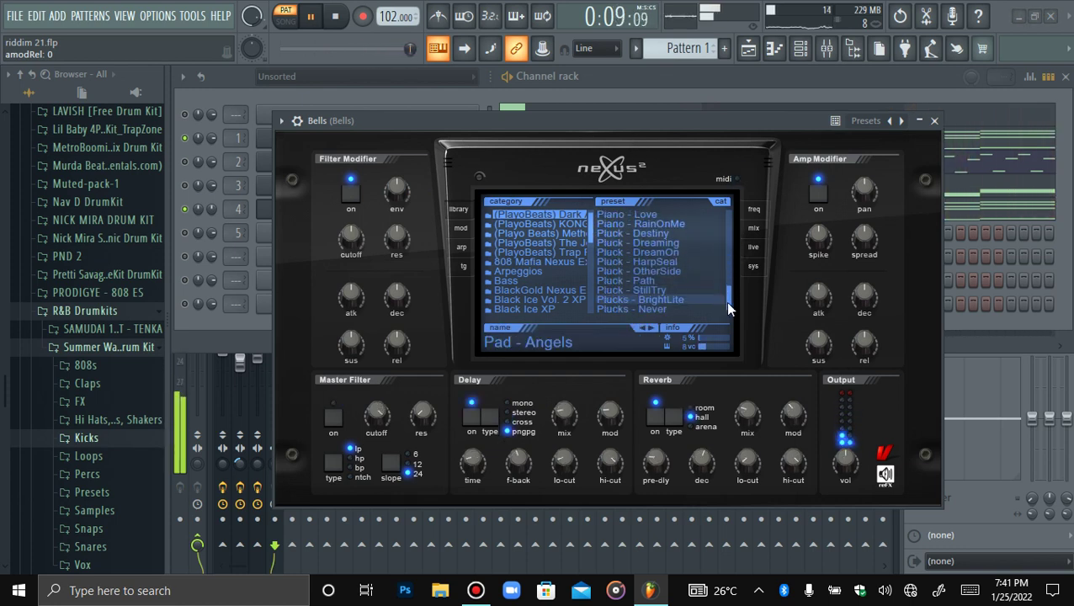
scroll(612, 246, "up", 5)
left_click(576, 225)
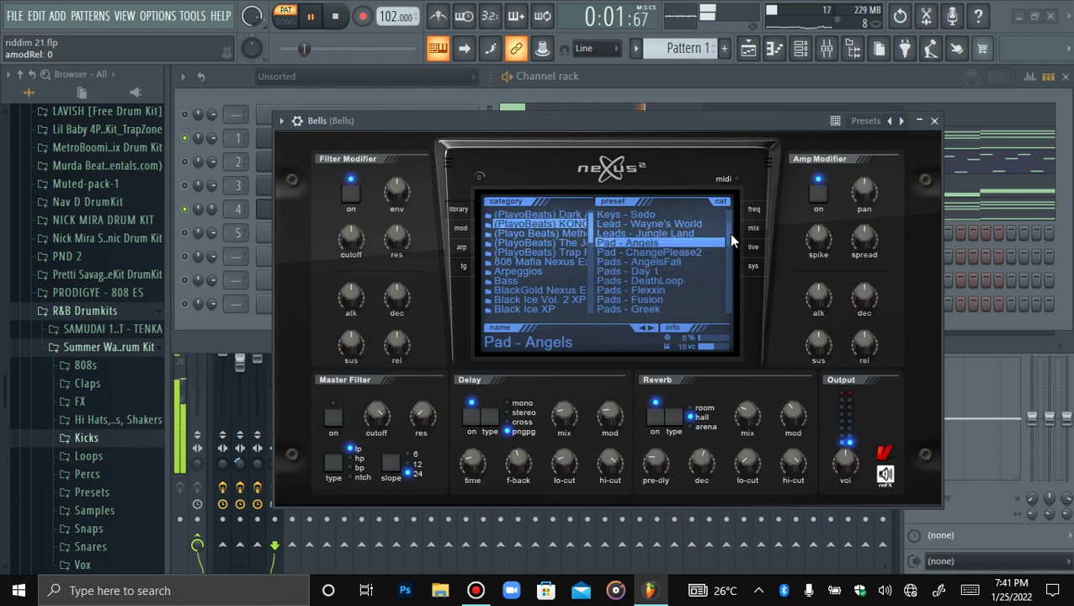
left_click_drag(730, 242, 733, 291)
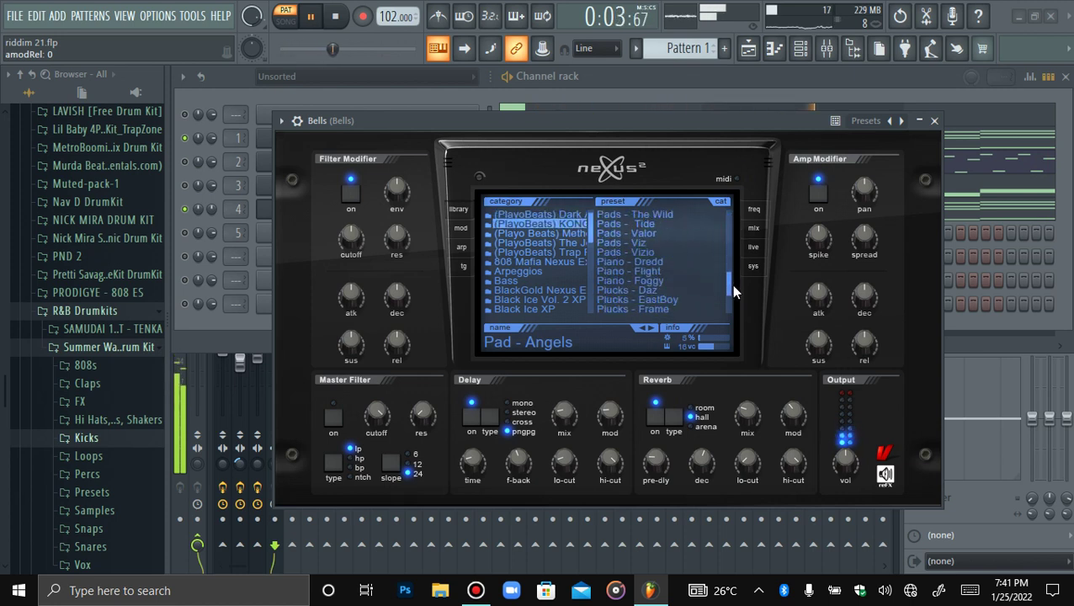
scroll(718, 287, "down", 2)
Try the Arps - Nash and Arps - WorldTrade presets from the (Playo Beats) Meth... category, ending on Arps - YellowBrick.
left_click(576, 233)
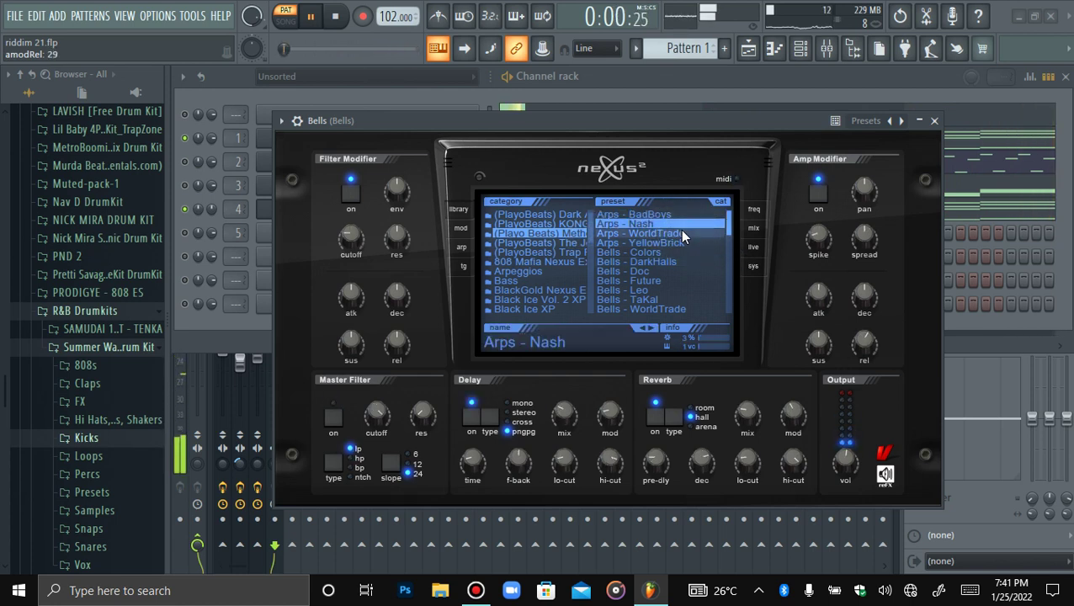
left_click(681, 233)
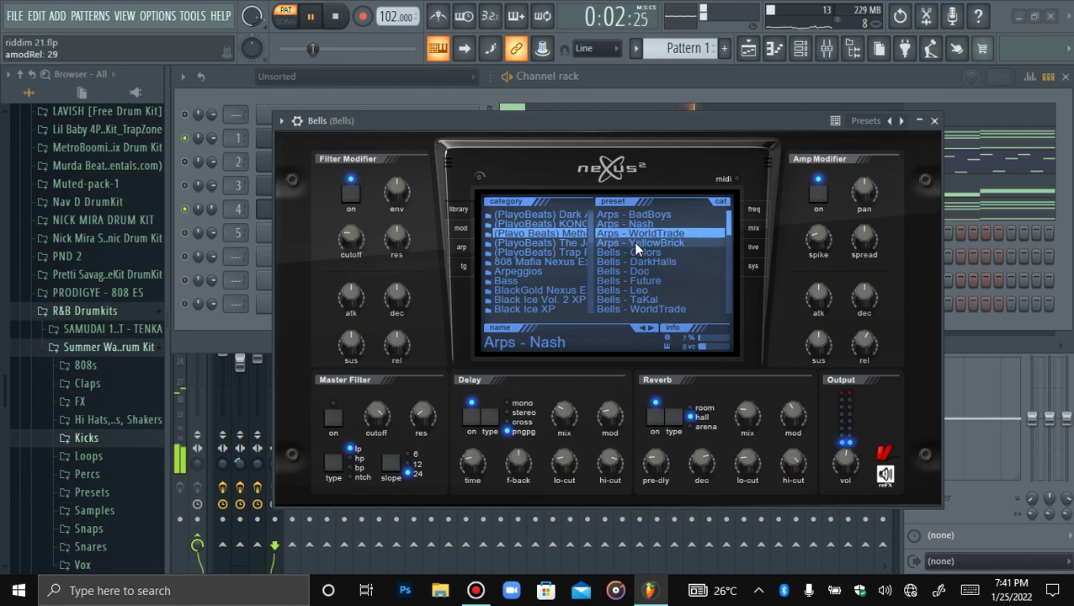
left_click(637, 243)
scroll(732, 244, "down", 3)
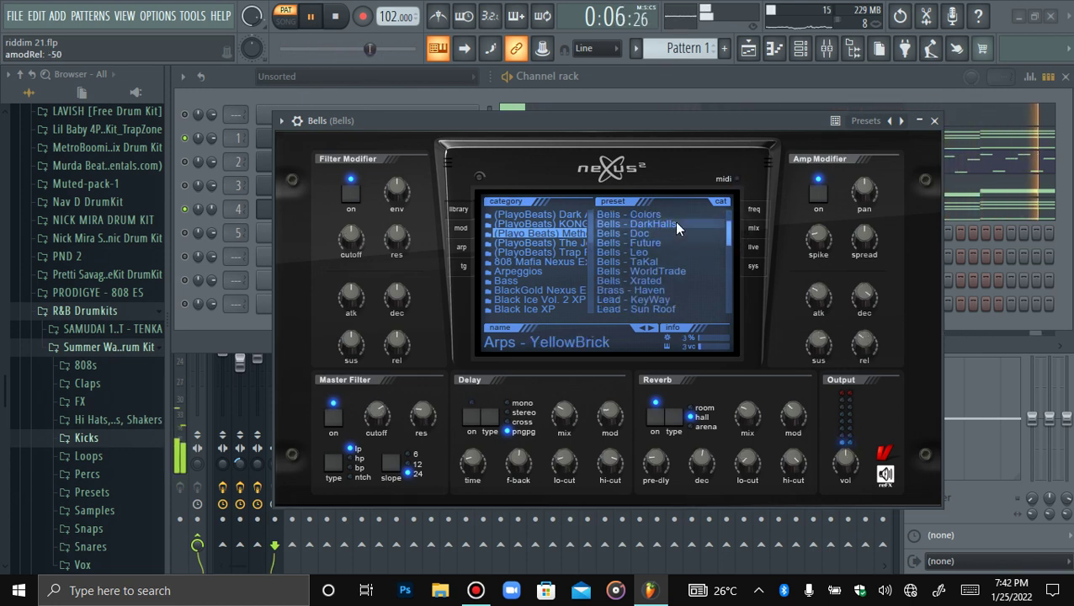
Unmute the Deep channel and set the Bells channel's volume to 70%.
left_click(274, 215)
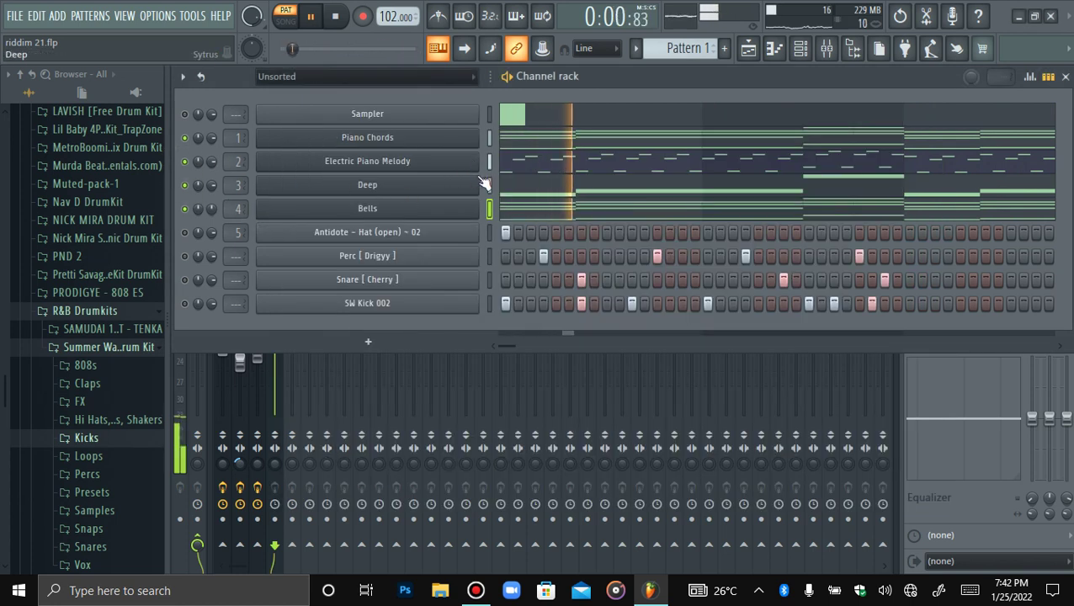
right_click(490, 116)
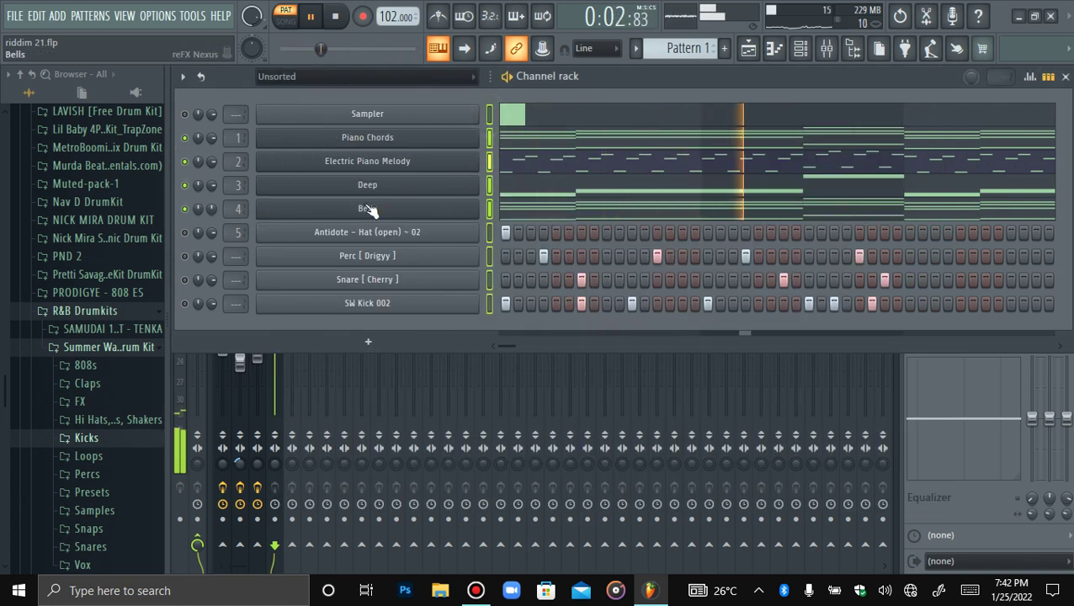
right_click(212, 209)
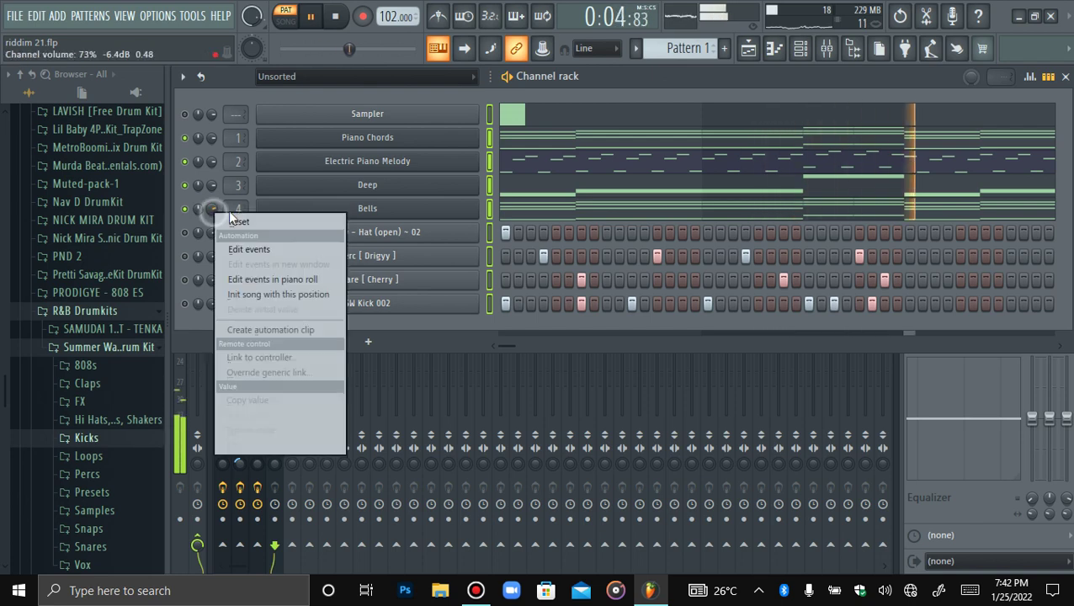
left_click(228, 218)
left_click_drag(213, 210, 212, 214)
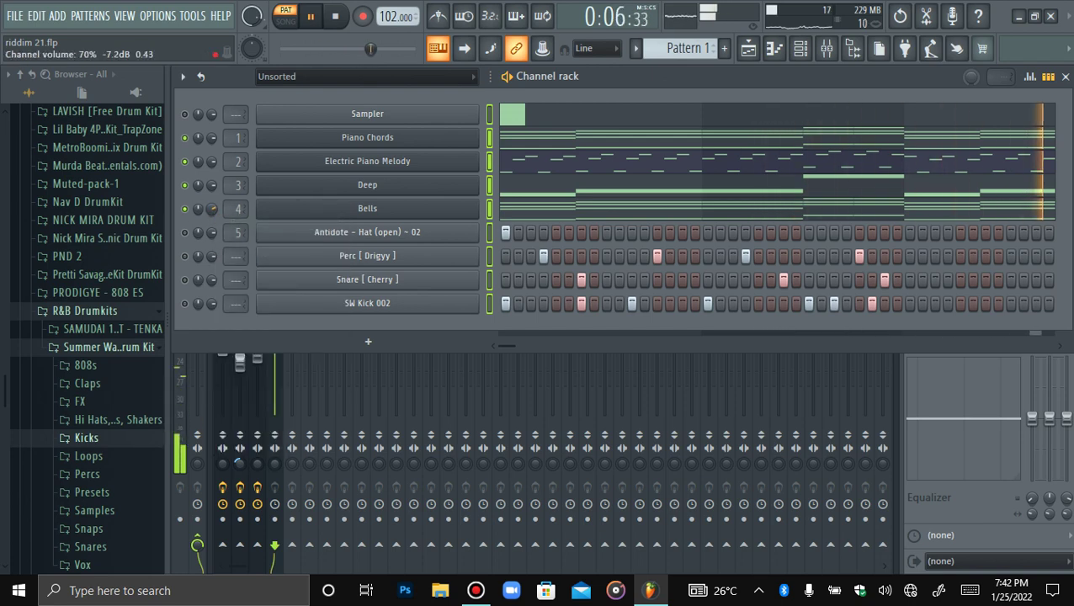
Compare the Arps - BadBoys preset with Arps - YellowBrick on the Bells channel.
left_click(296, 215)
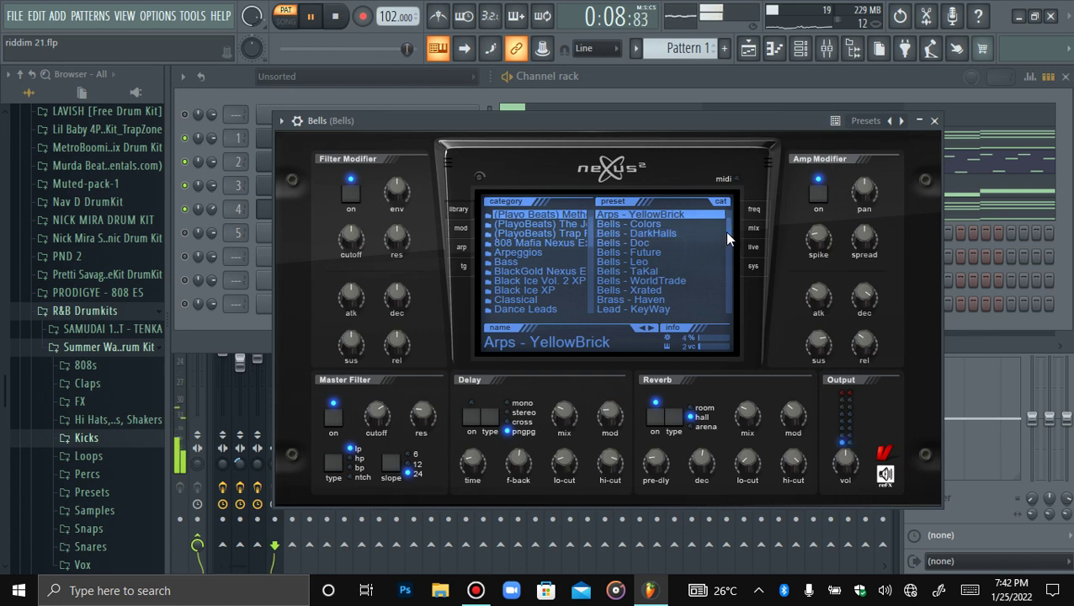
left_click_drag(727, 239, 725, 226)
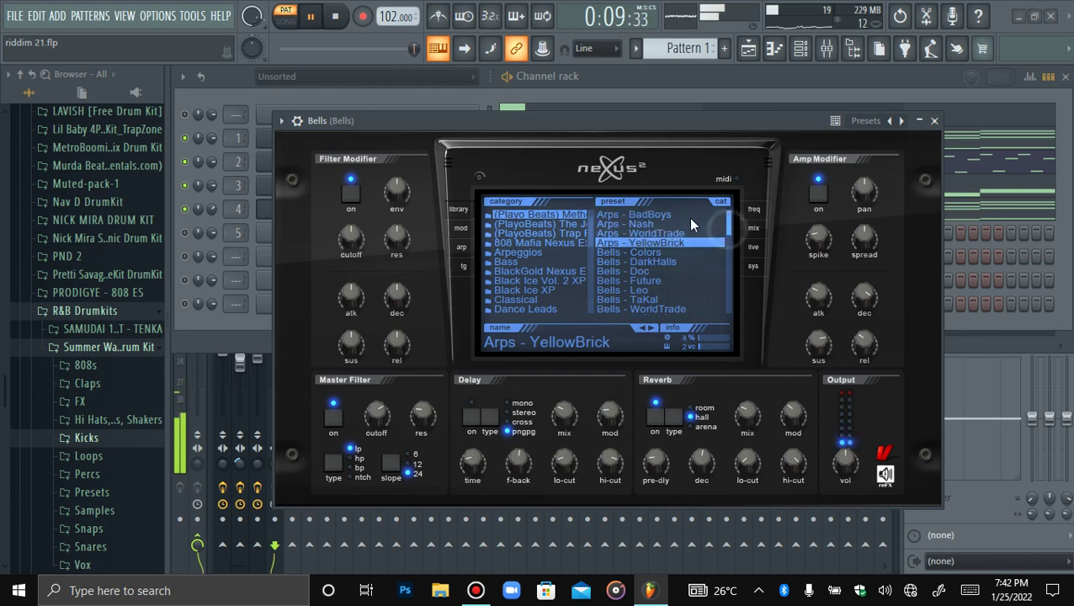
left_click(627, 213)
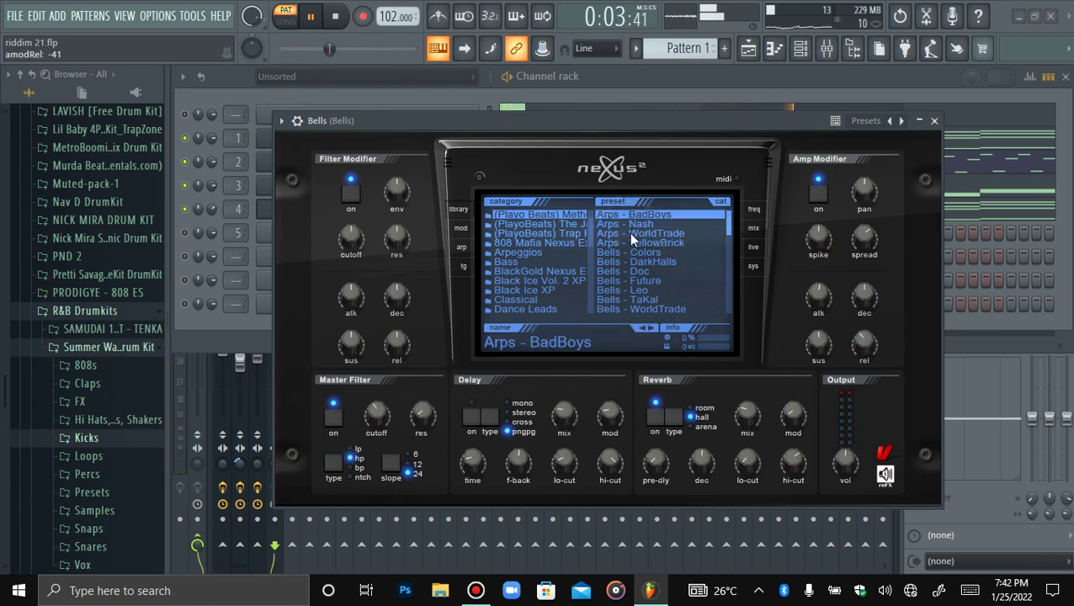
left_click(627, 243)
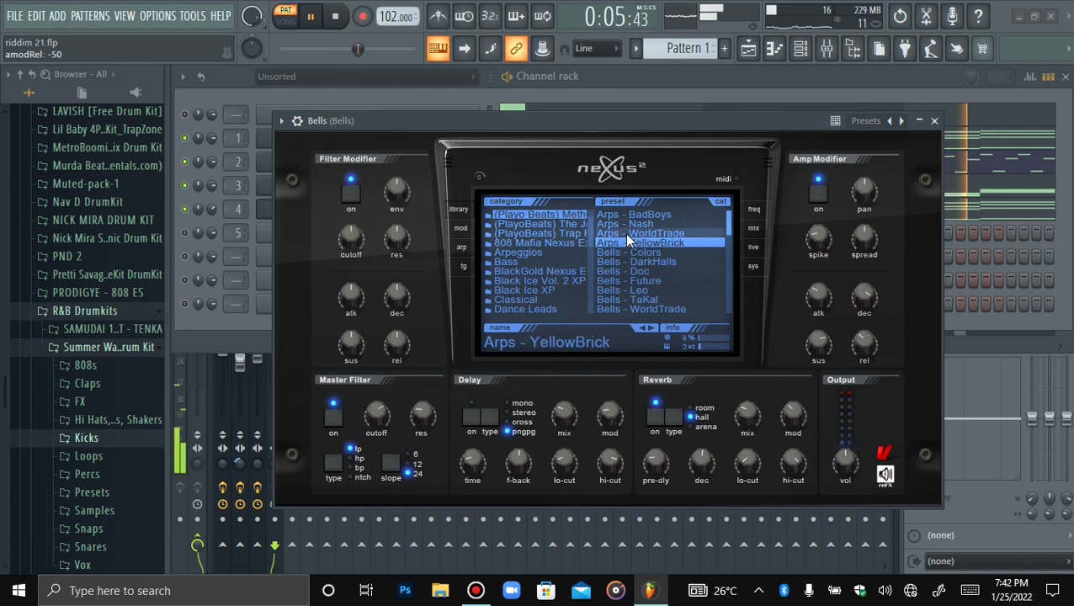
Audition Lead - Sun Roof, Leads - 5th Floor, Leads - Gassin and Bells - Xrated on the Bells channel.
left_click_drag(723, 227, 728, 252)
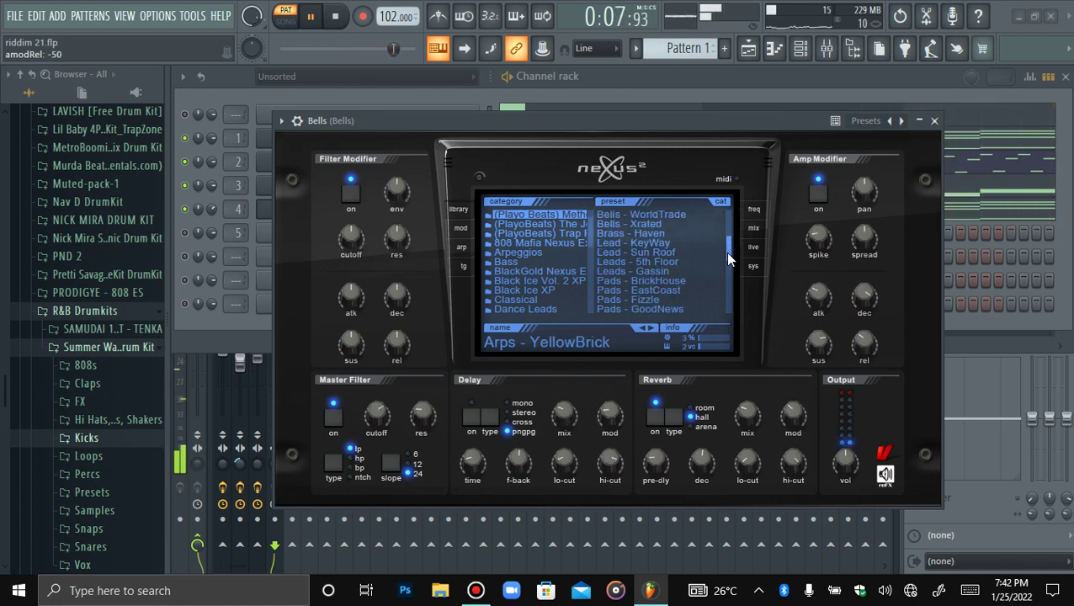
left_click(644, 252)
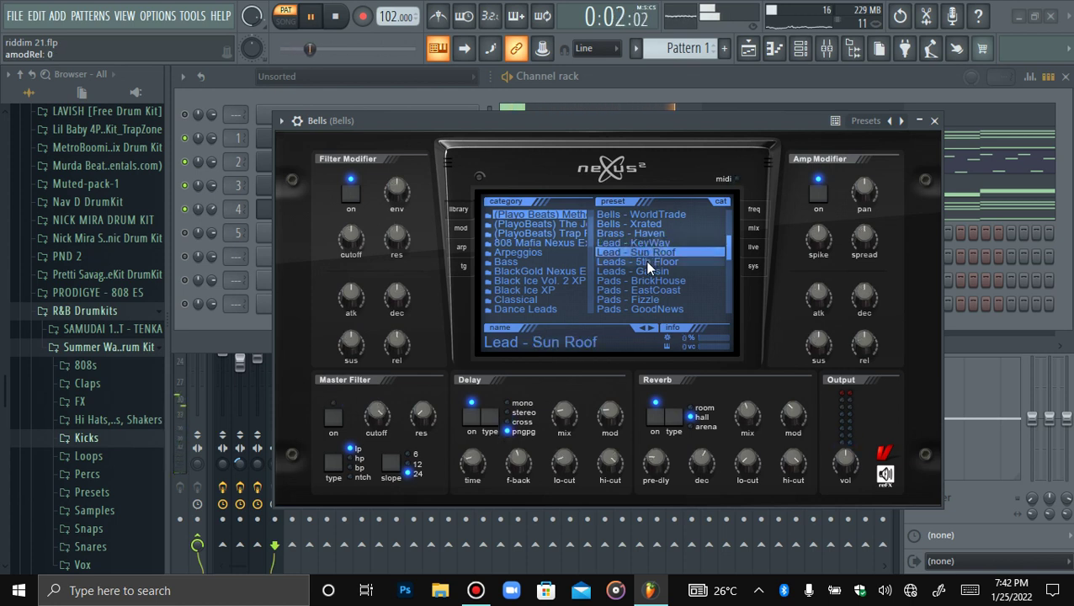
left_click(645, 261)
left_click(646, 270)
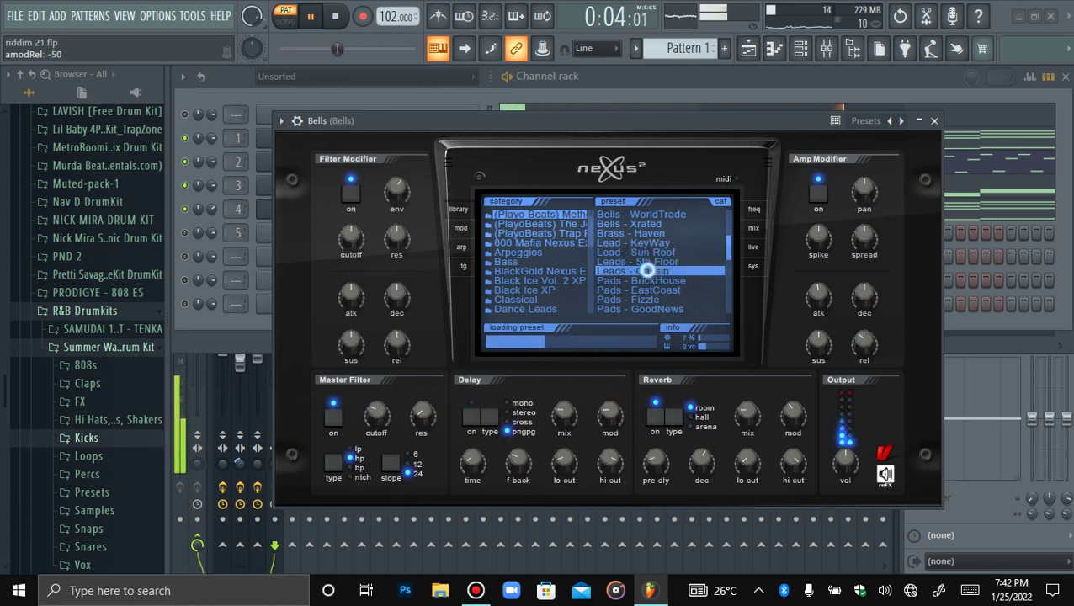
left_click_drag(723, 252, 726, 238)
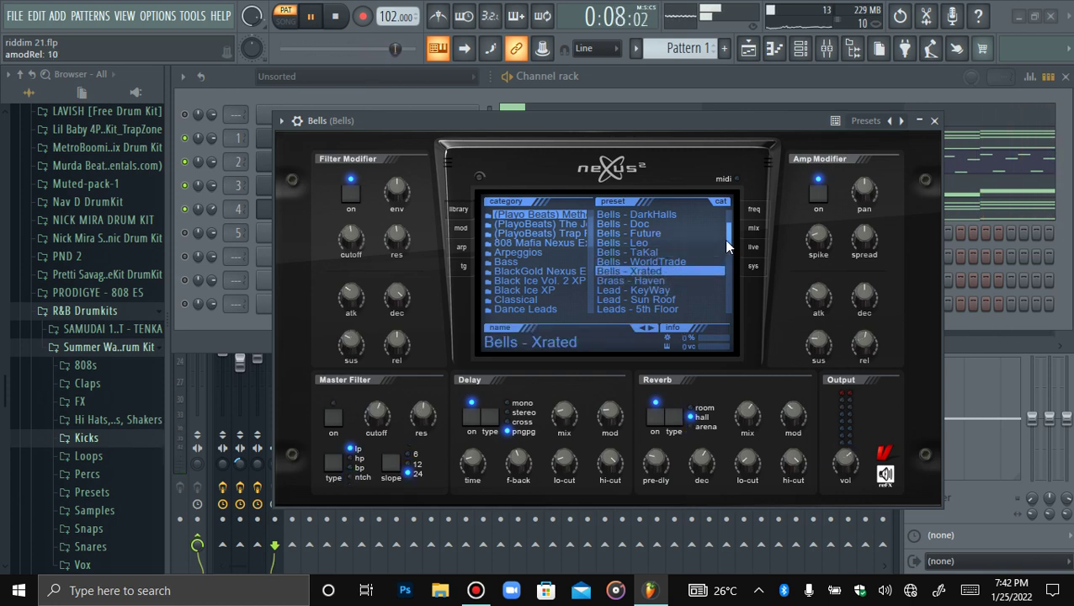
Load the Arps - YellowBrick preset on the Bells channel and close its plugin window.
mouse_move(723, 239)
left_mouse_down()
mouse_move(729, 253)
mouse_move(736, 231)
left_mouse_up()
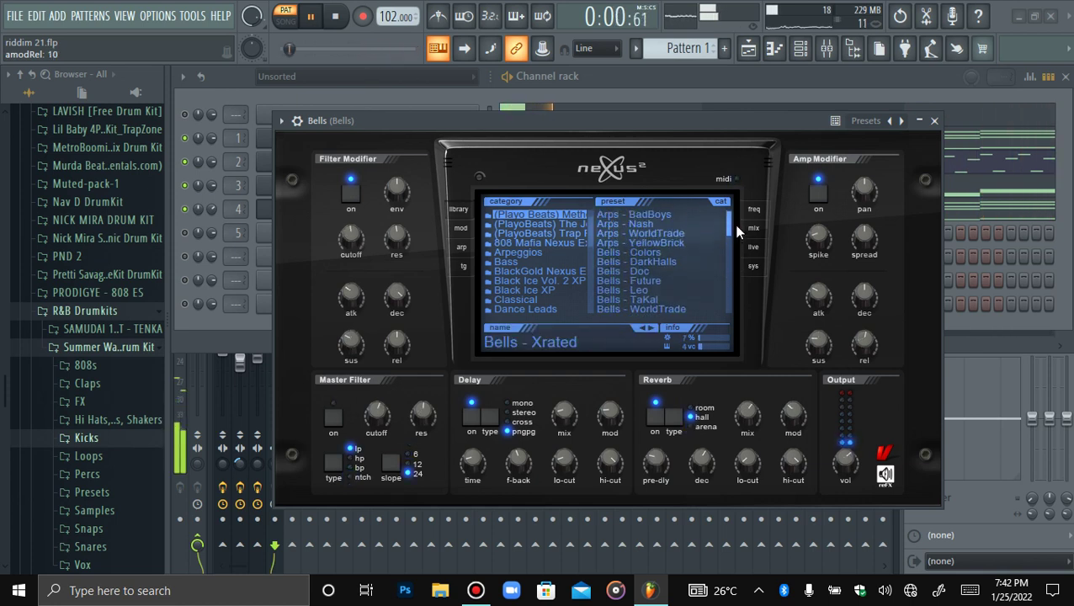
left_click(654, 243)
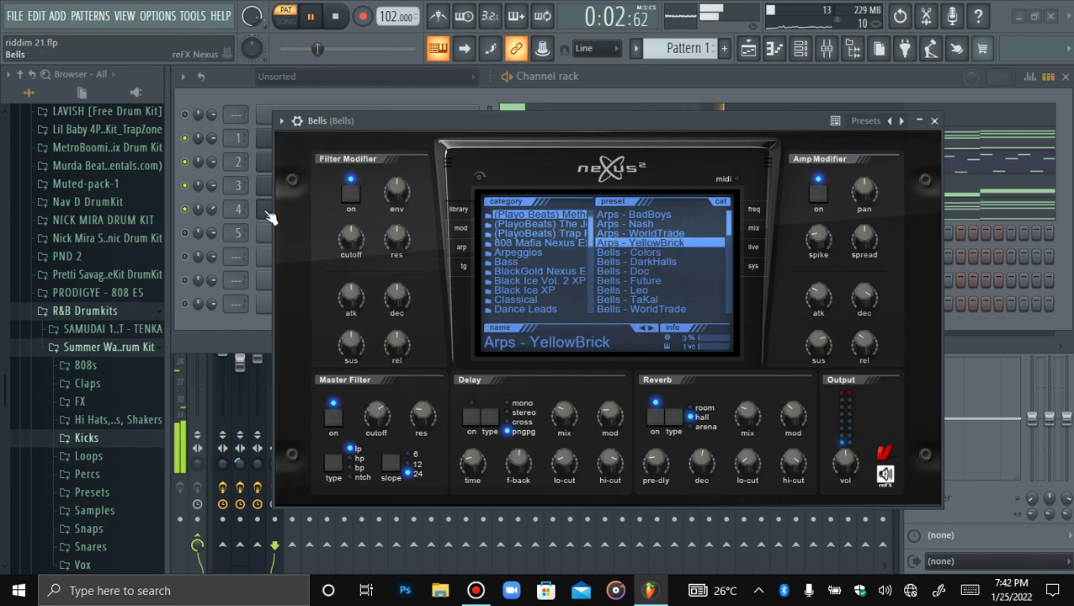
left_click(268, 209)
left_click(388, 210)
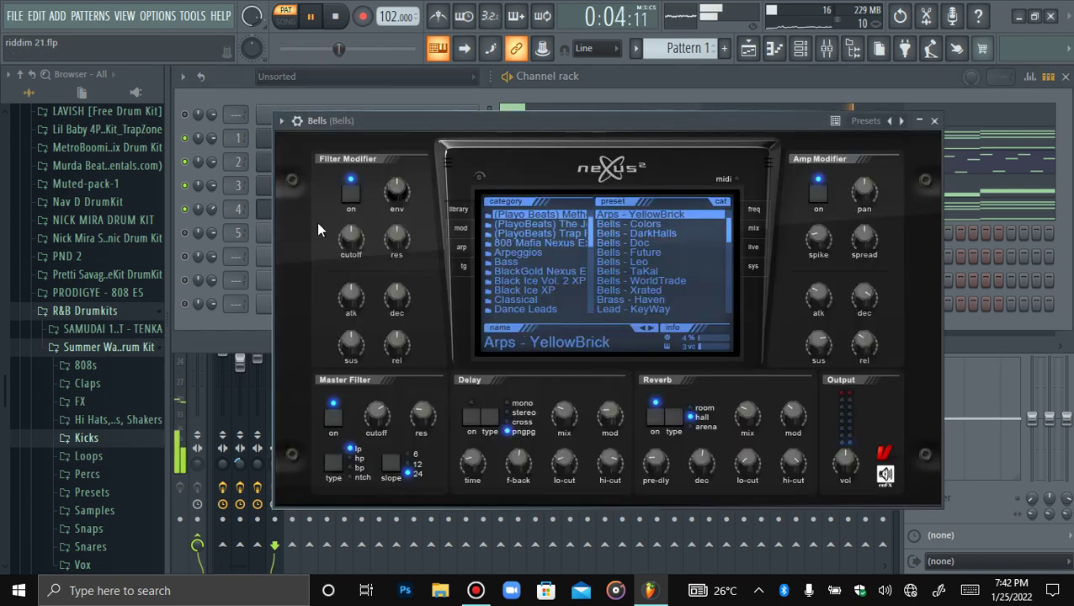
left_click(265, 217)
Stop playback and briefly view the Deep channel's settings and the Bells plugin before returning to the channel rack.
left_click(353, 184)
key("space")
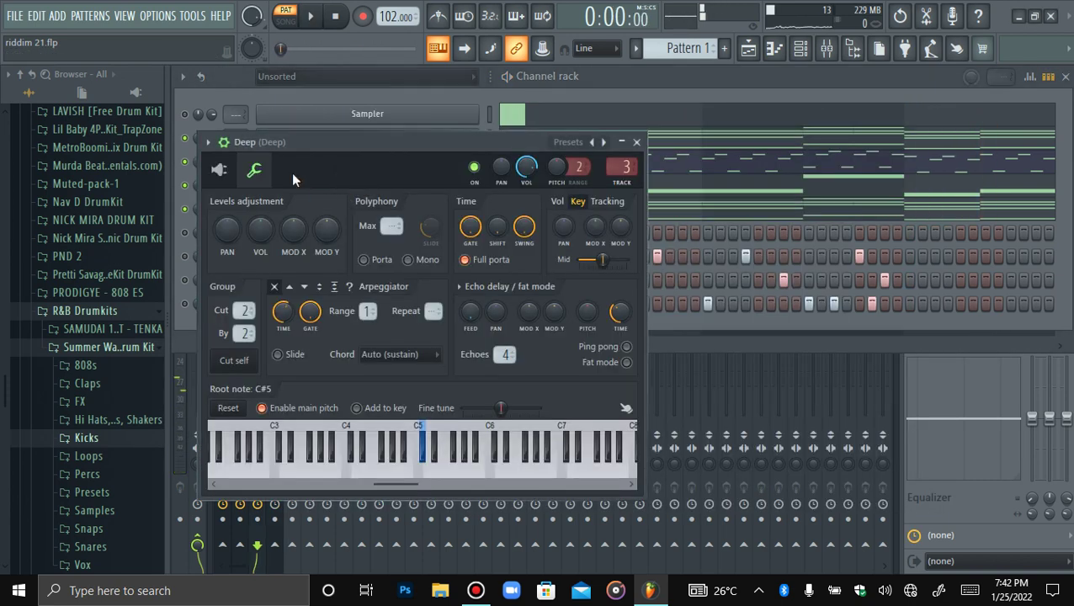
key("Escape")
left_click(361, 208)
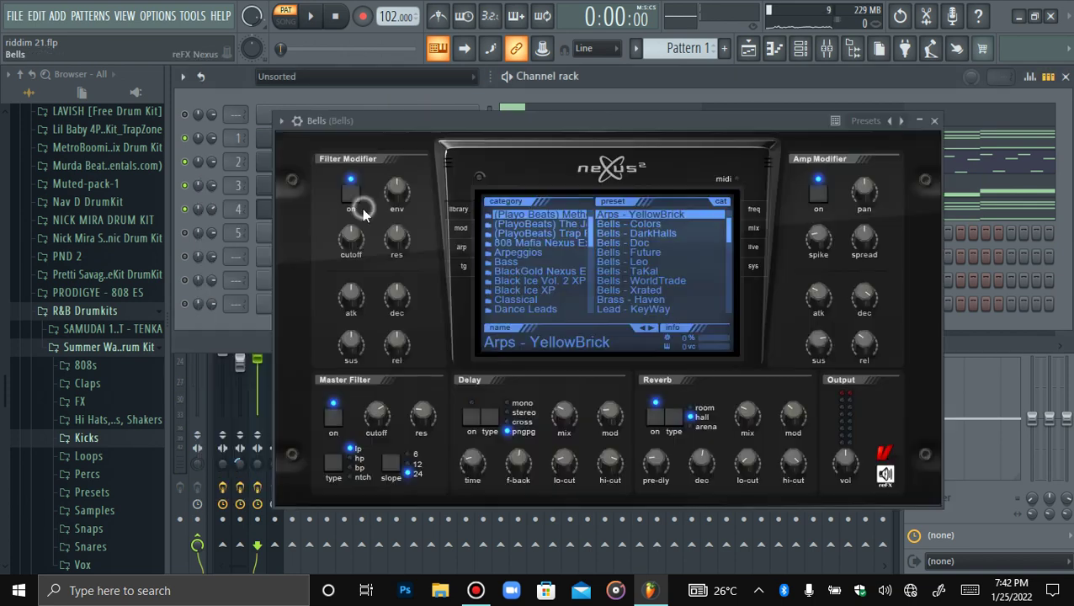
left_click(256, 208)
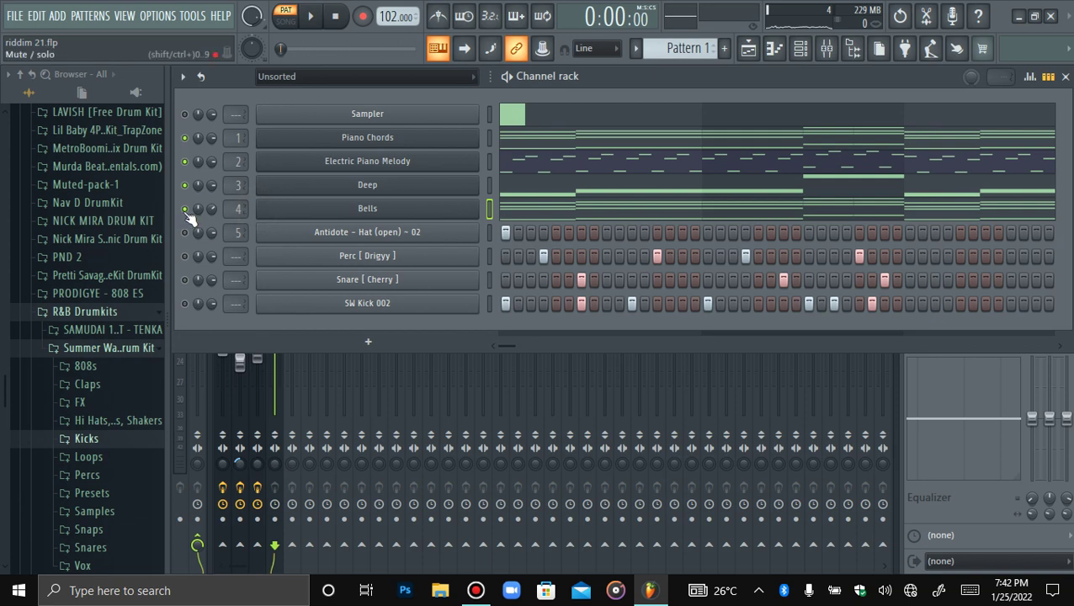
Solo the Bells channel, play it with the Arps - YellowBrick preset and browse the Nexus categories for an alternative sound.
right_click(187, 210)
left_click(210, 223)
left_click(335, 207)
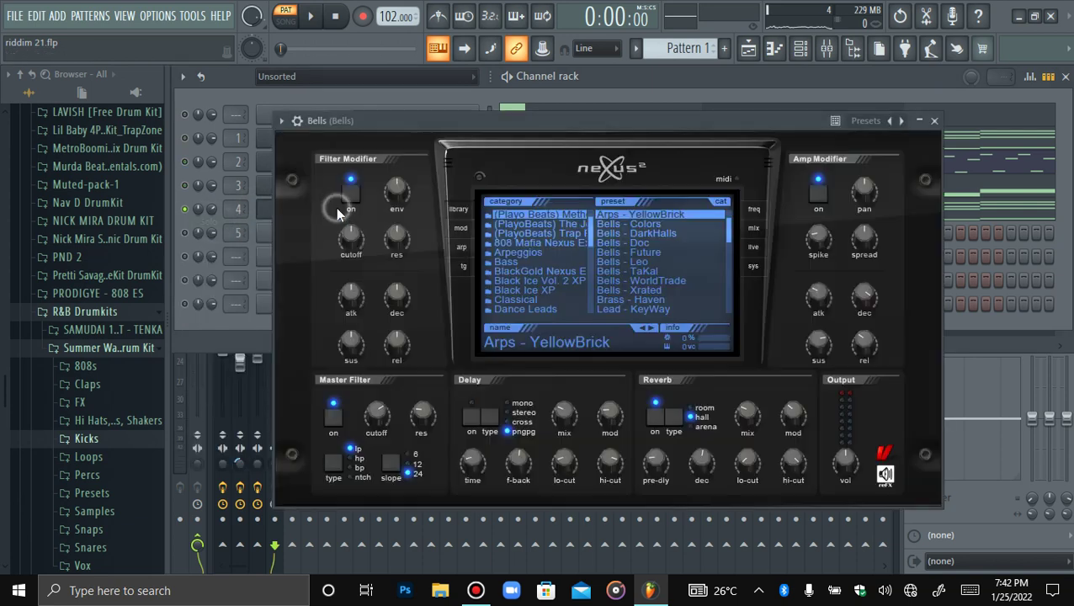
key("space")
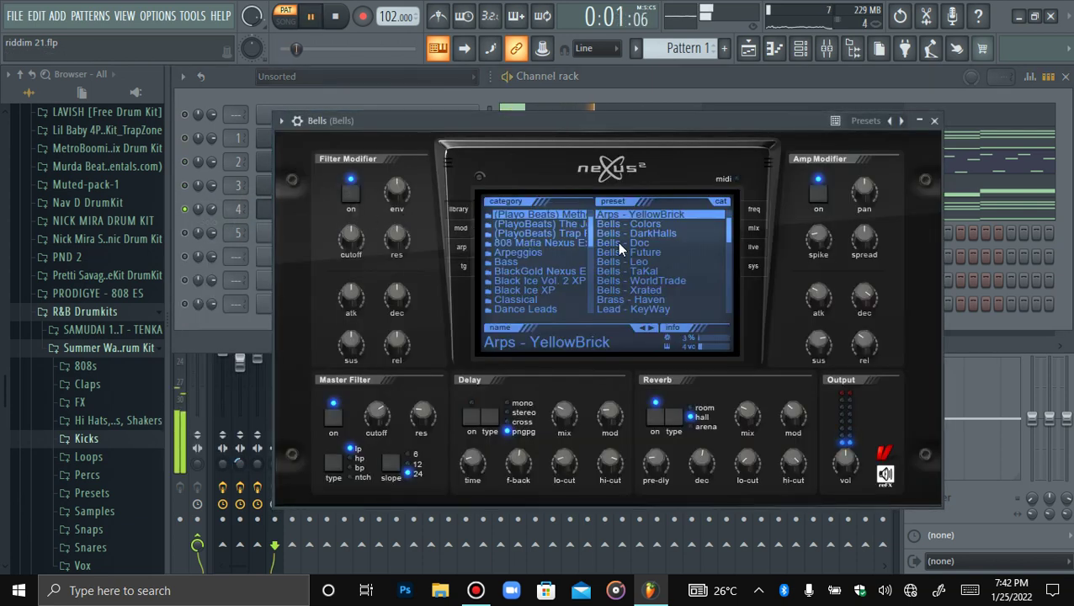
scroll(586, 241, "up", 1)
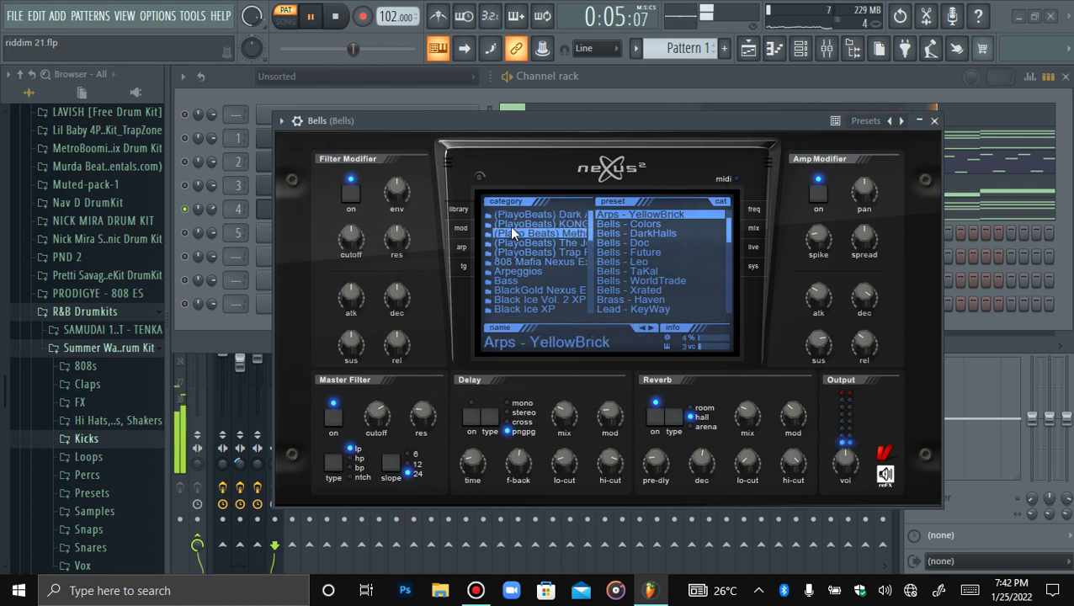
left_click_drag(590, 227, 580, 272)
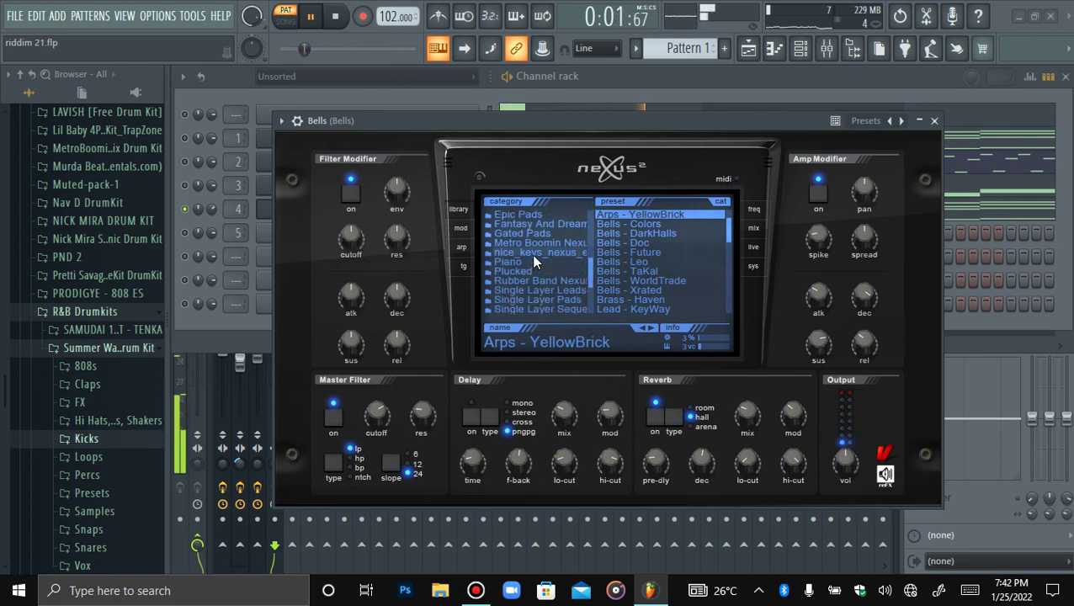
left_click_drag(592, 268, 592, 212)
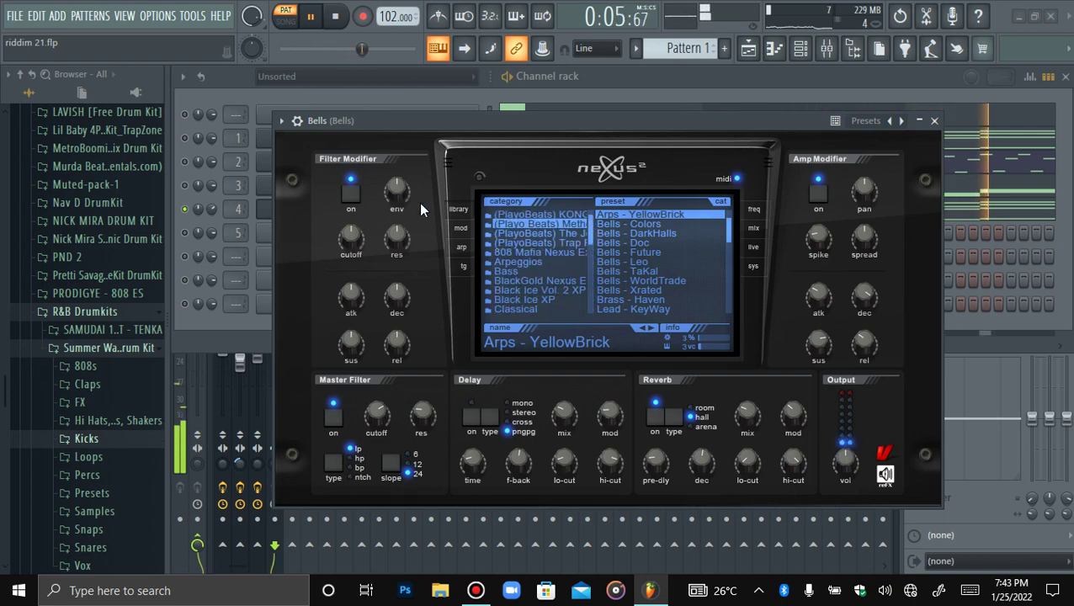
left_click(268, 217)
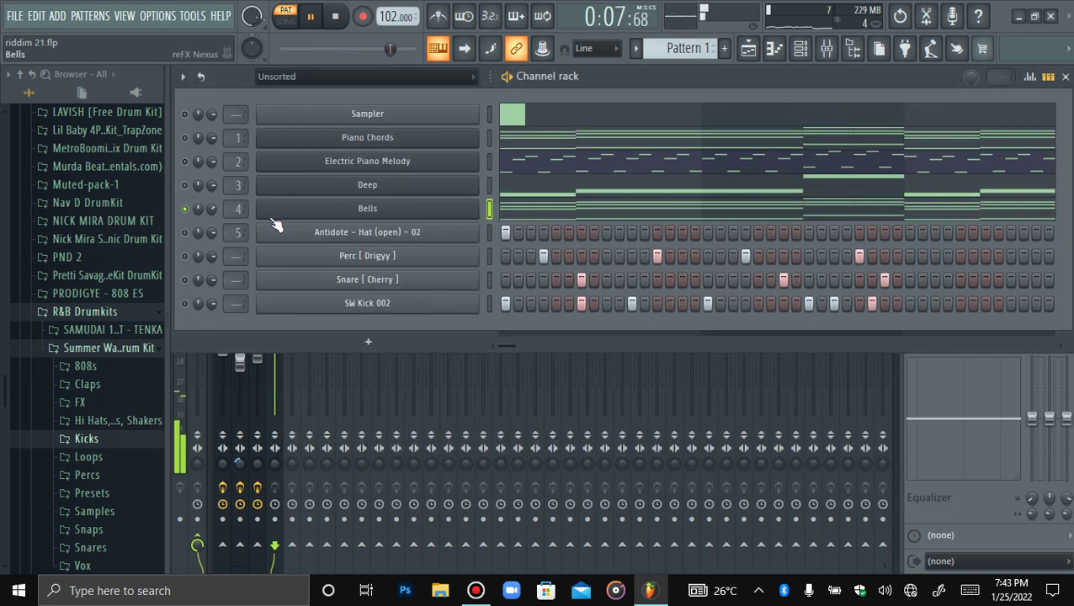
Delete the Bells channel from the channel rack.
right_click(371, 210)
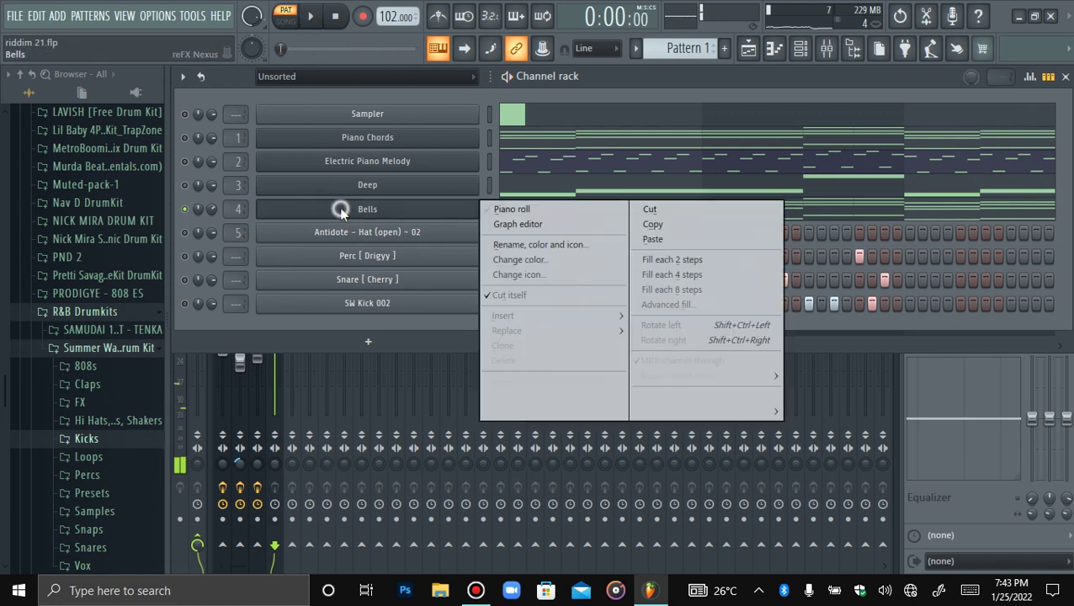
left_click(510, 357)
left_click(611, 347)
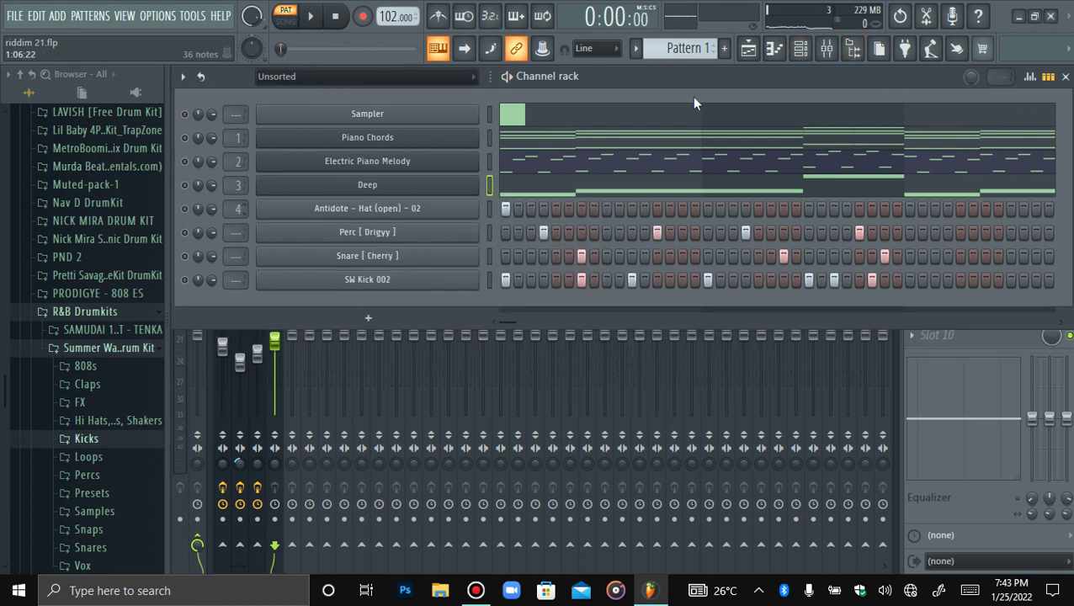
Clear the Bells name from mixer track 4 and reset the track's volume to default.
left_click(825, 51)
right_click(278, 202)
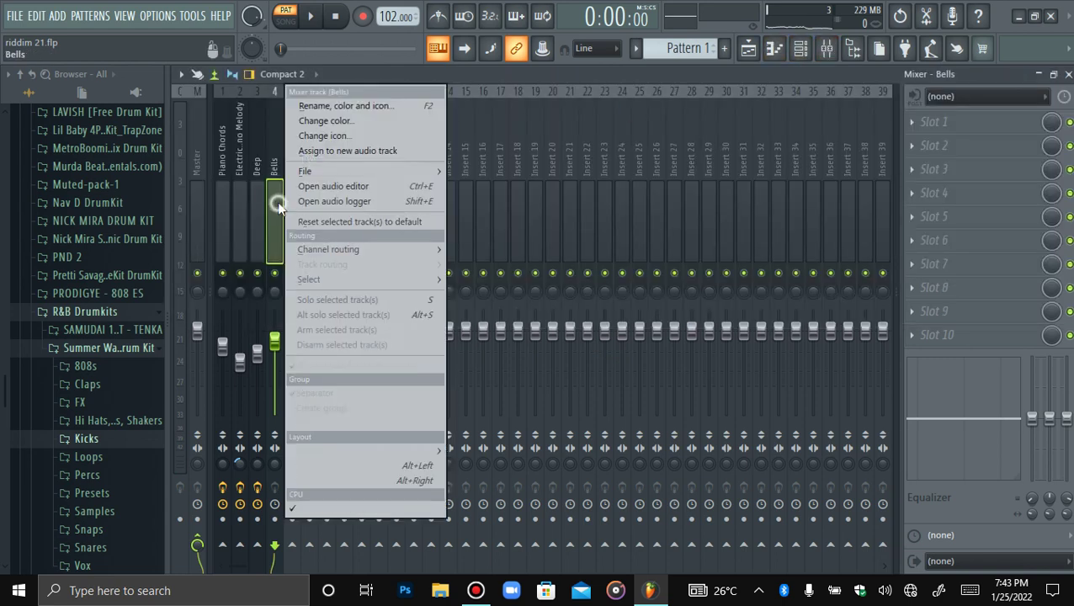
left_click(332, 109)
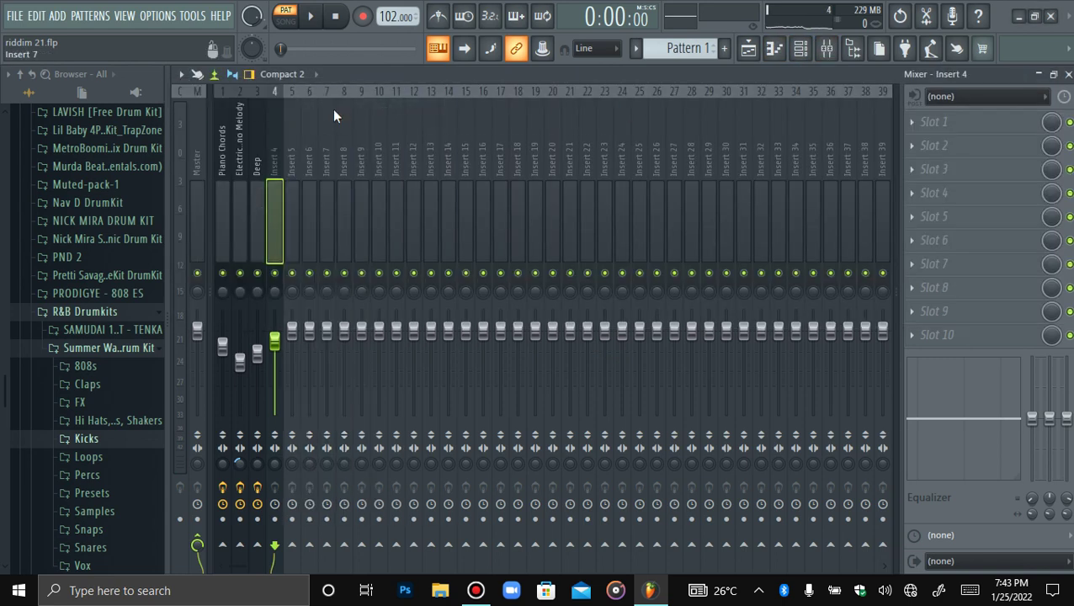
right_click(274, 345)
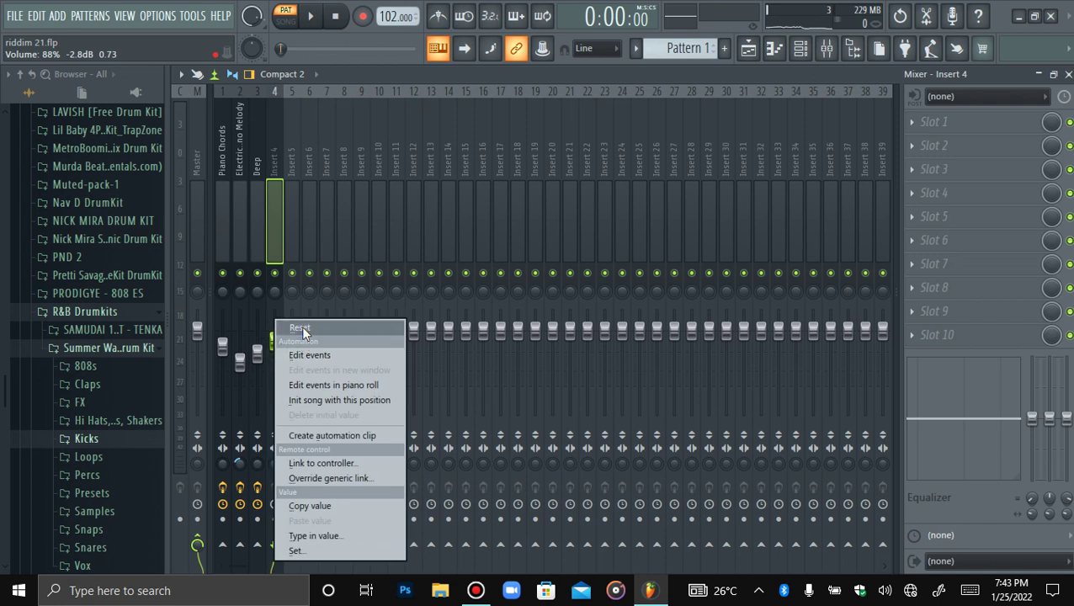
left_click(297, 330)
Unmute all the channels in the channel rack and play the full pattern from the start.
left_click(798, 50)
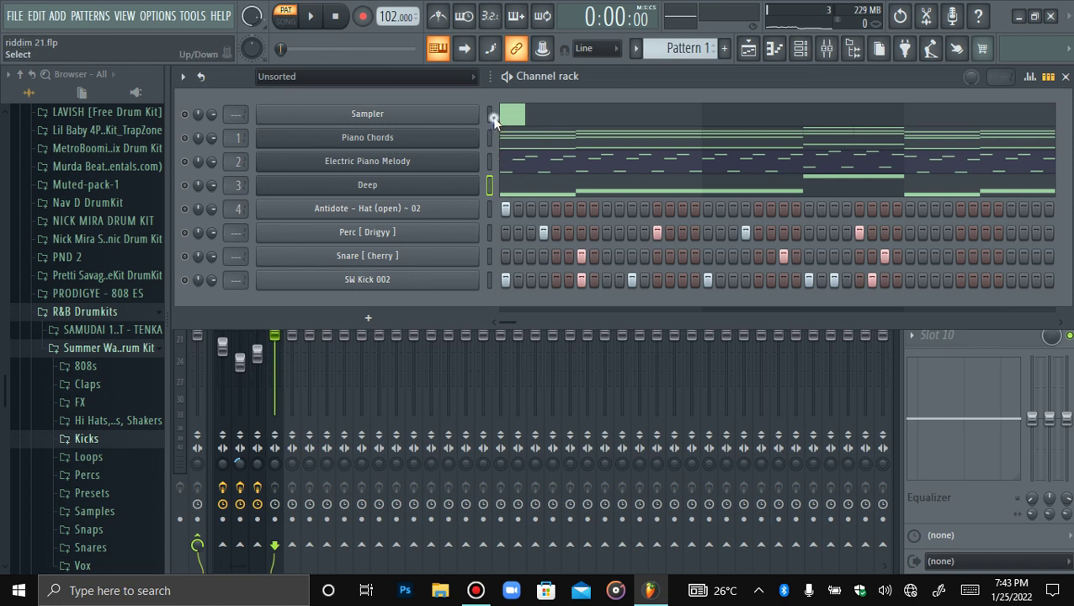
left_click(189, 144)
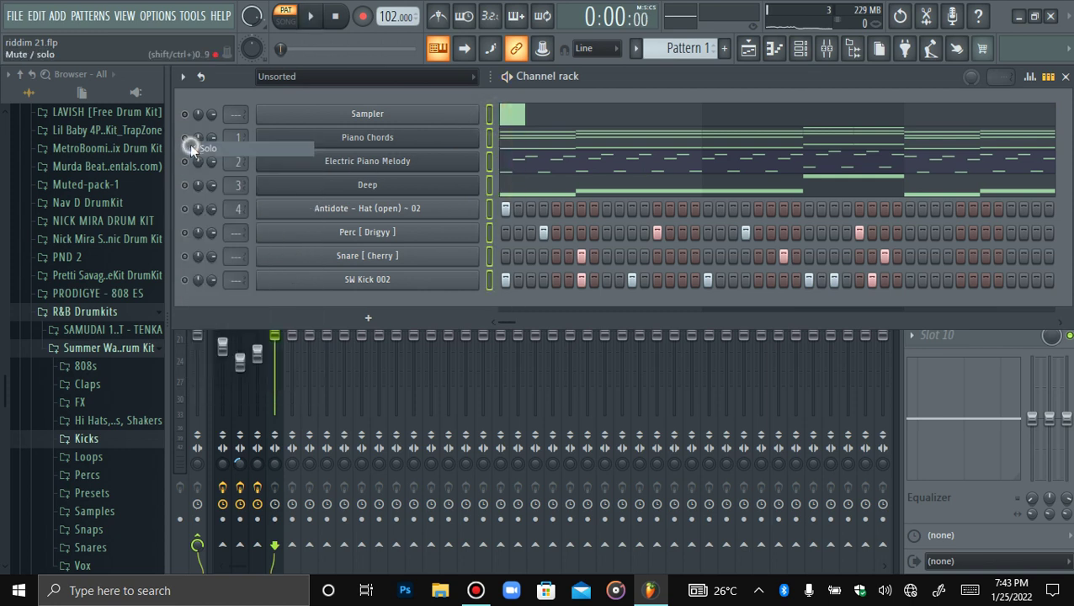
key("space")
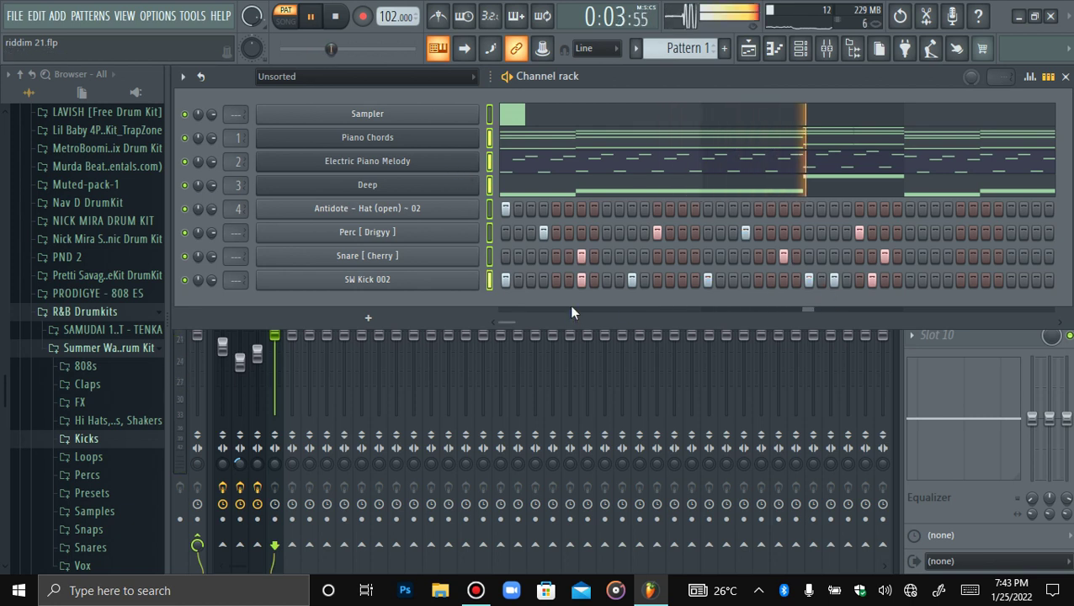
key("space")
key("space")
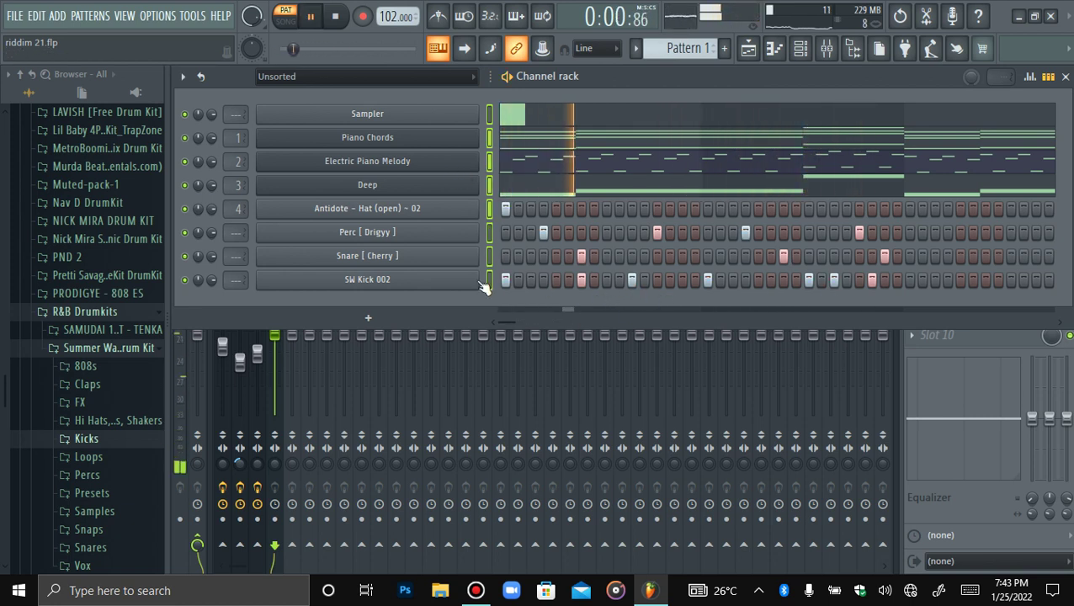
Route the open hat, Perc, Snare and SW Kick 002 channels to mixer tracks 4, 5, 6 and 7.
scroll(228, 231, "up", 5)
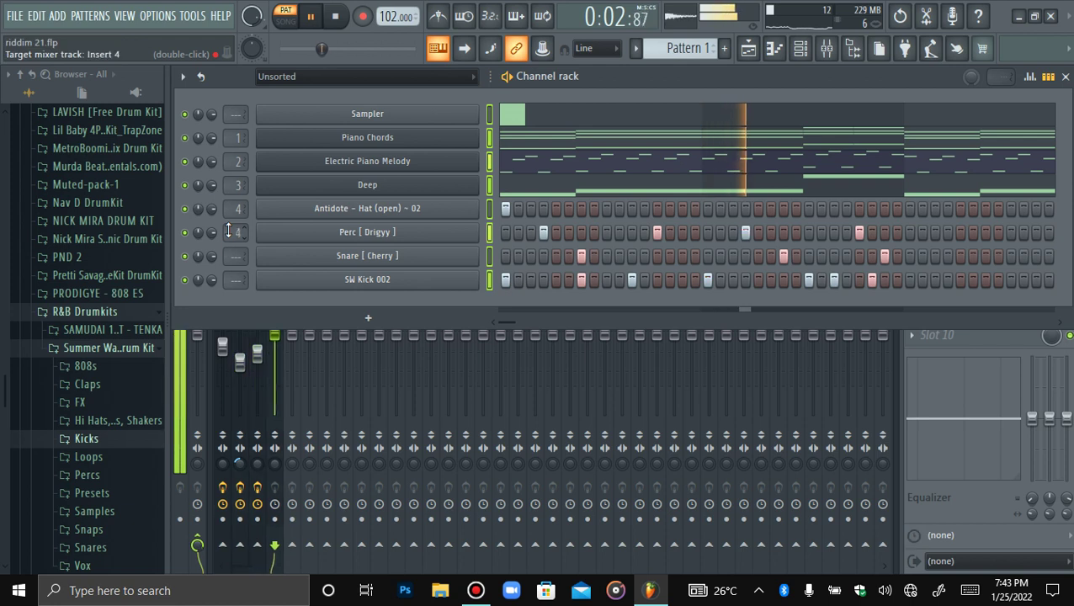
scroll(228, 255, "up", 6)
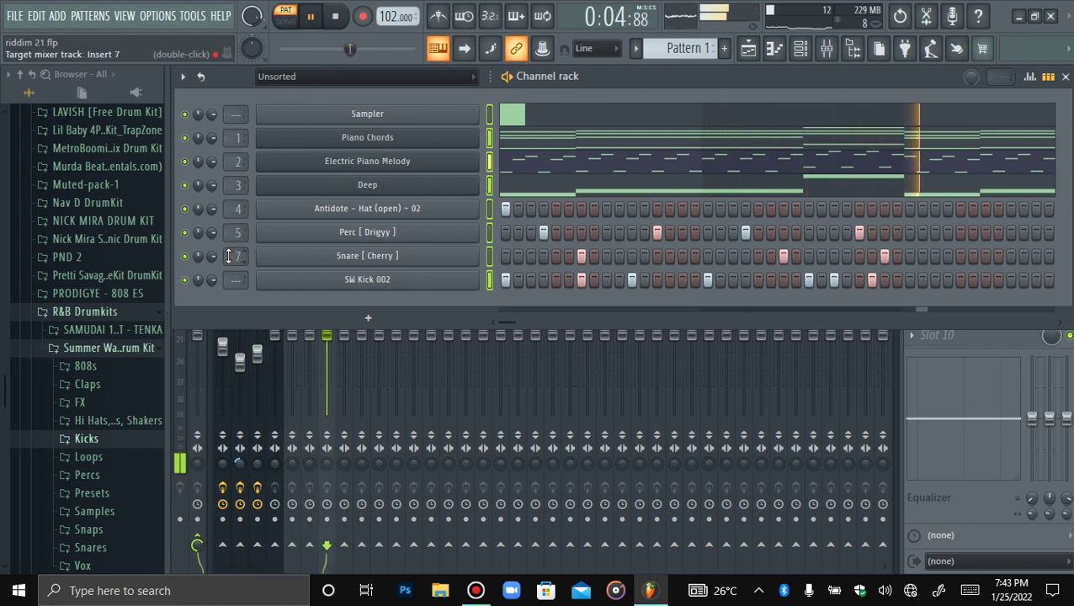
scroll(226, 279, "up", 3)
scroll(226, 279, "up", 3)
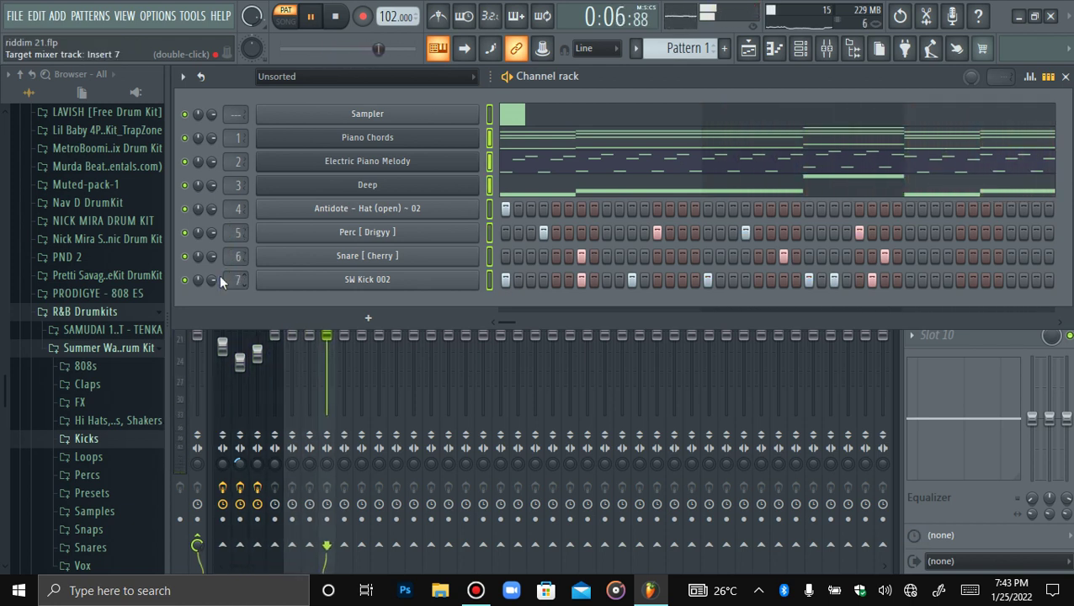
Open the Piano Chords root note settings, and set the Electric Piano Melody channel's root note to F#5 during playback.
left_click(362, 137)
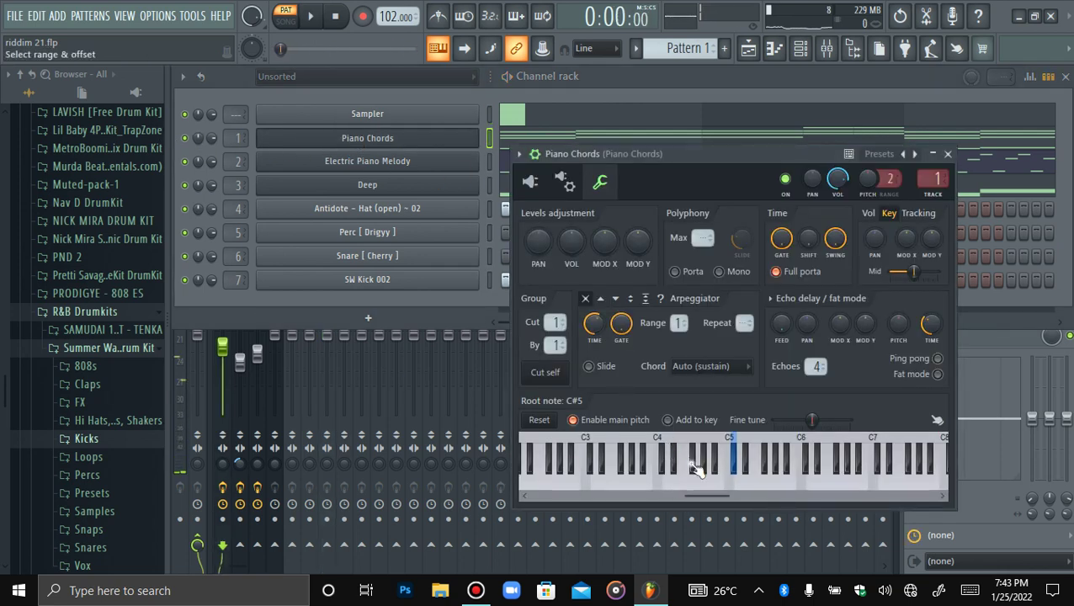
key("space")
left_click(390, 162)
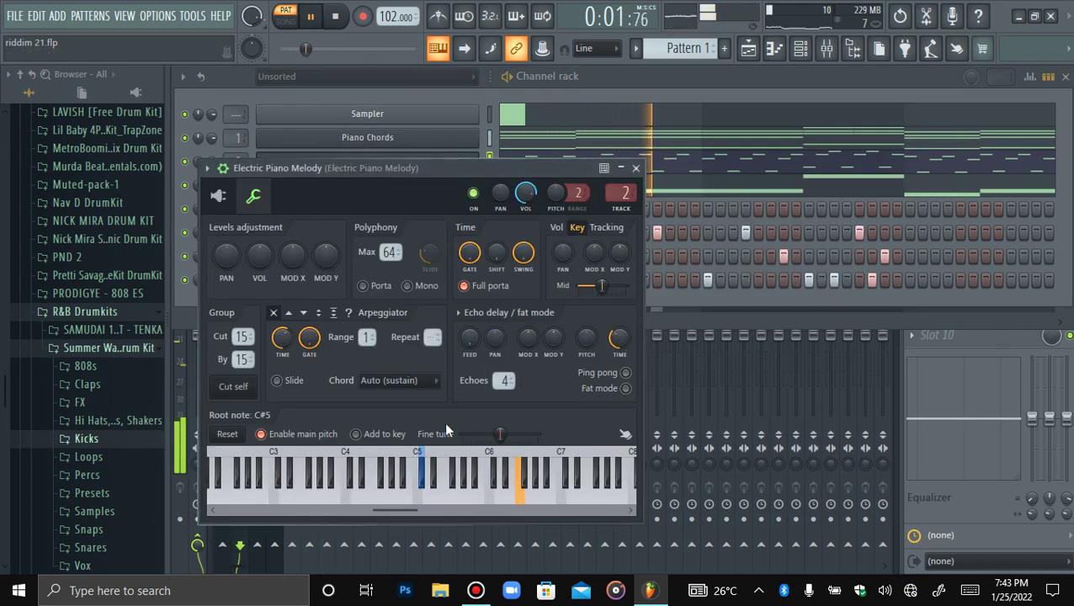
right_click(453, 480)
left_click(577, 101)
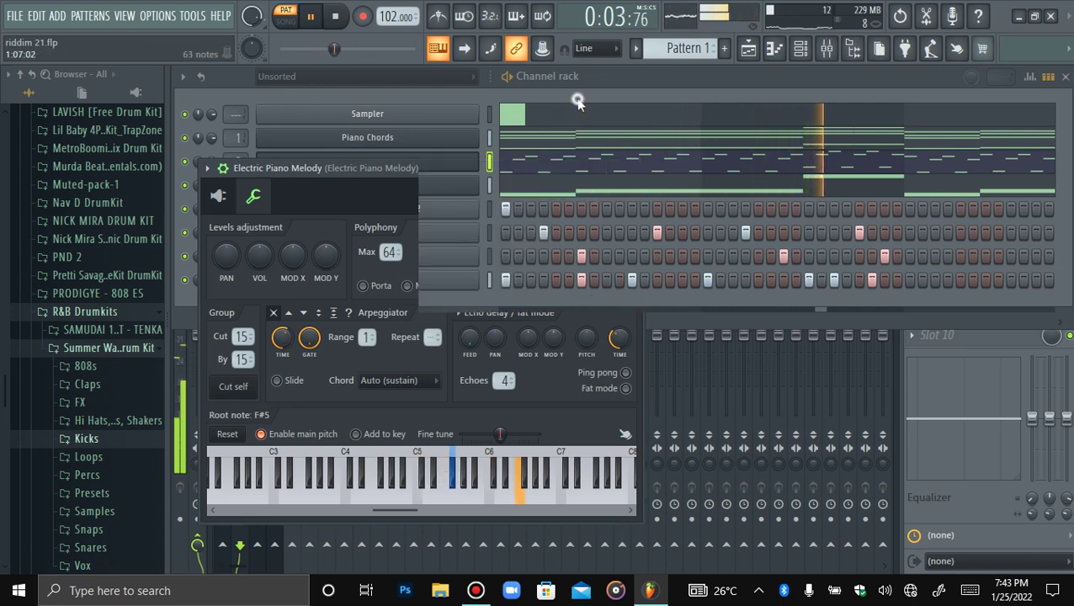
Set the Deep channel's root note to F#4 and return to the channel rack.
left_click(372, 185)
right_click(386, 452)
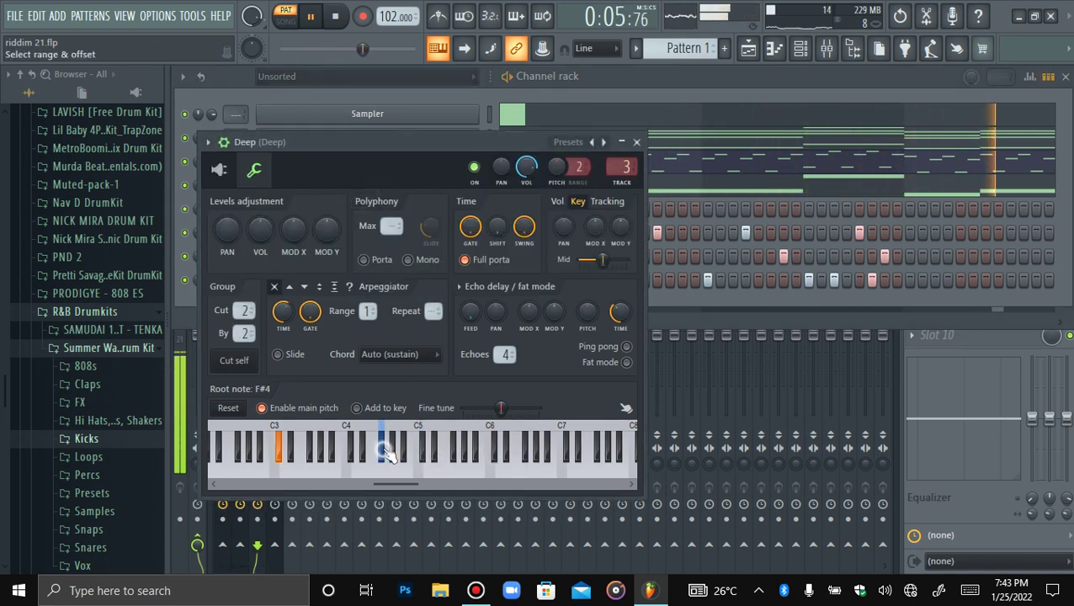
left_click(611, 107)
left_click(801, 48)
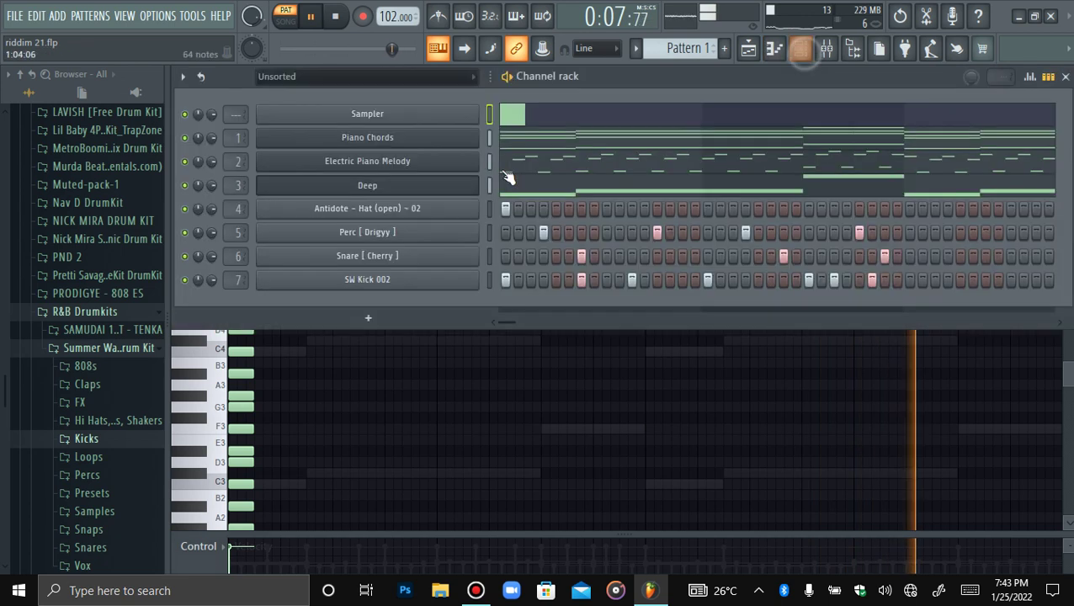
Collapse the R&B Drumkits folder in the browser and restart pattern playback.
left_click(118, 313)
key("space")
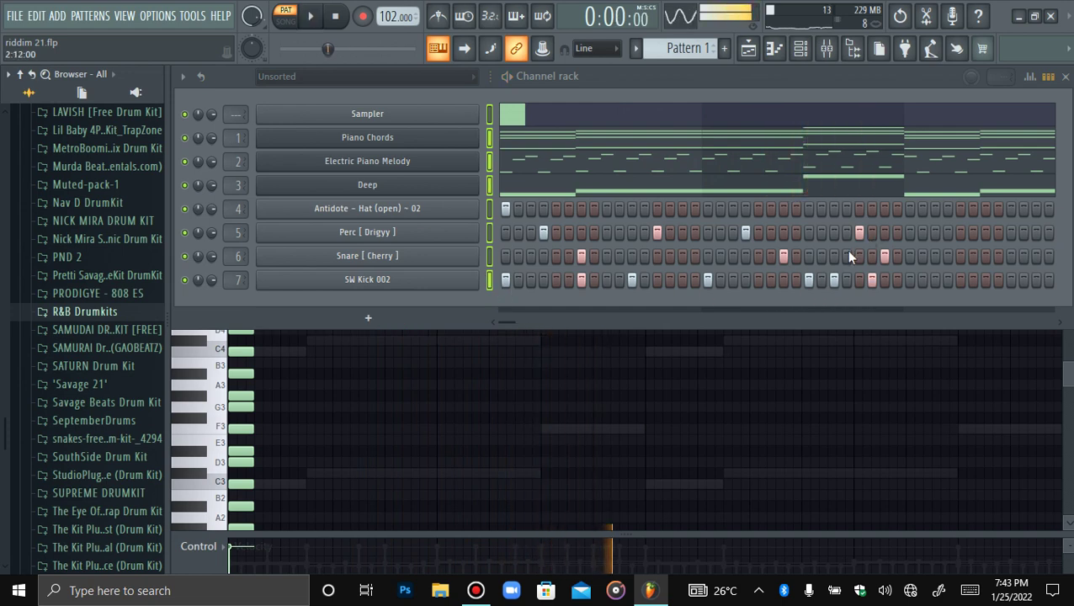
key("space")
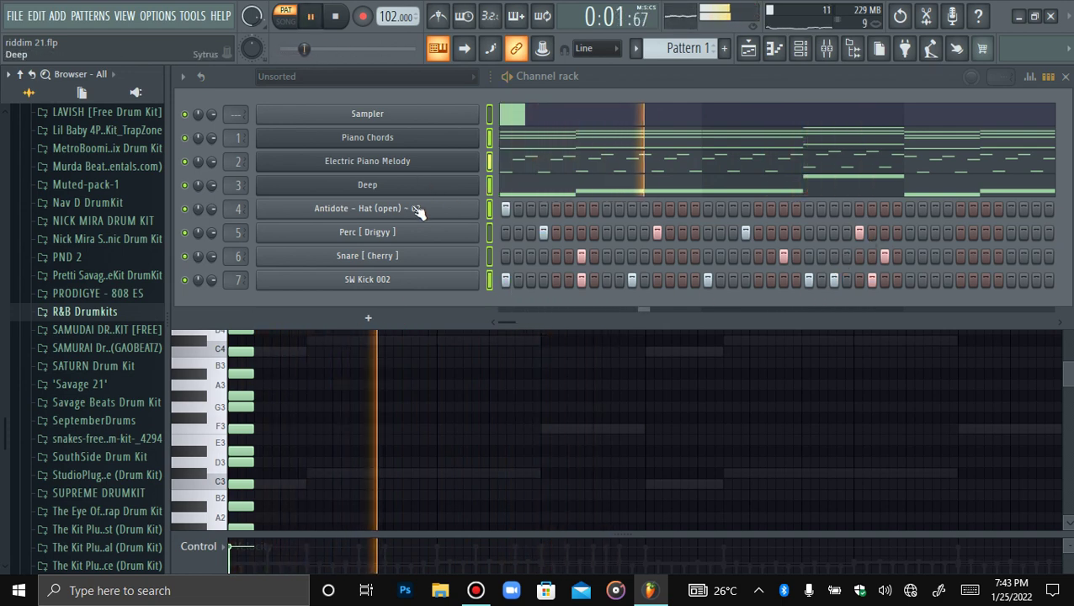
Add a GMS synthesizer as a new channel.
left_click(370, 317)
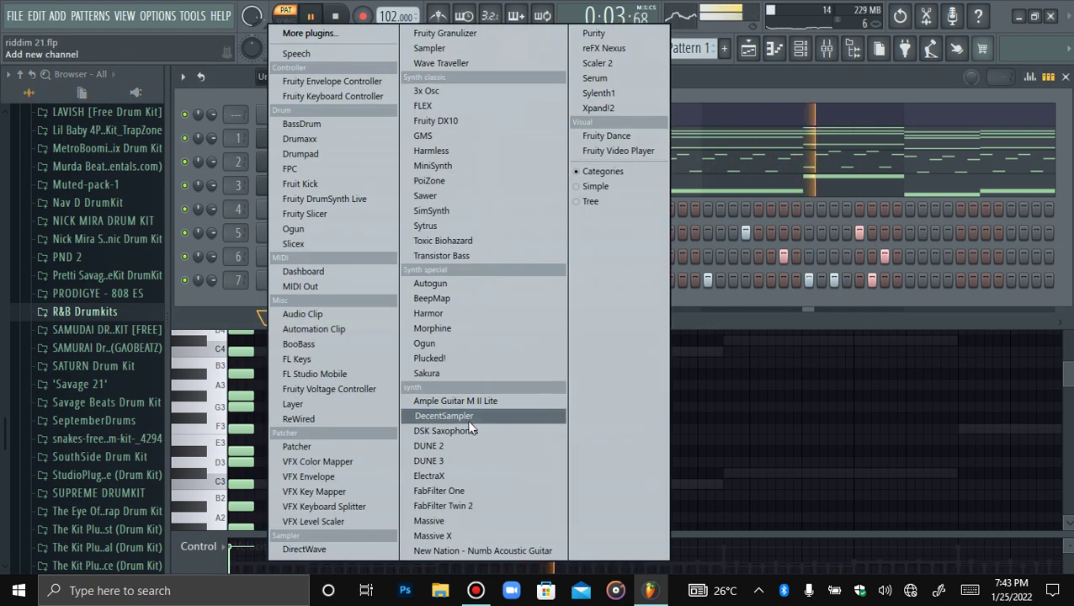
left_click(263, 304)
left_click(365, 314)
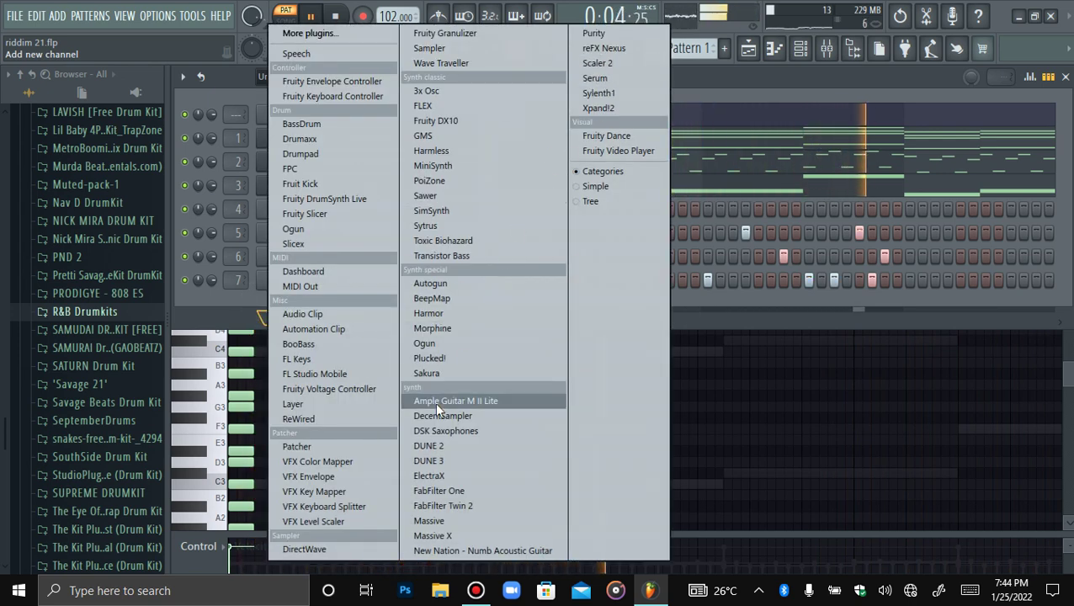
left_click(430, 135)
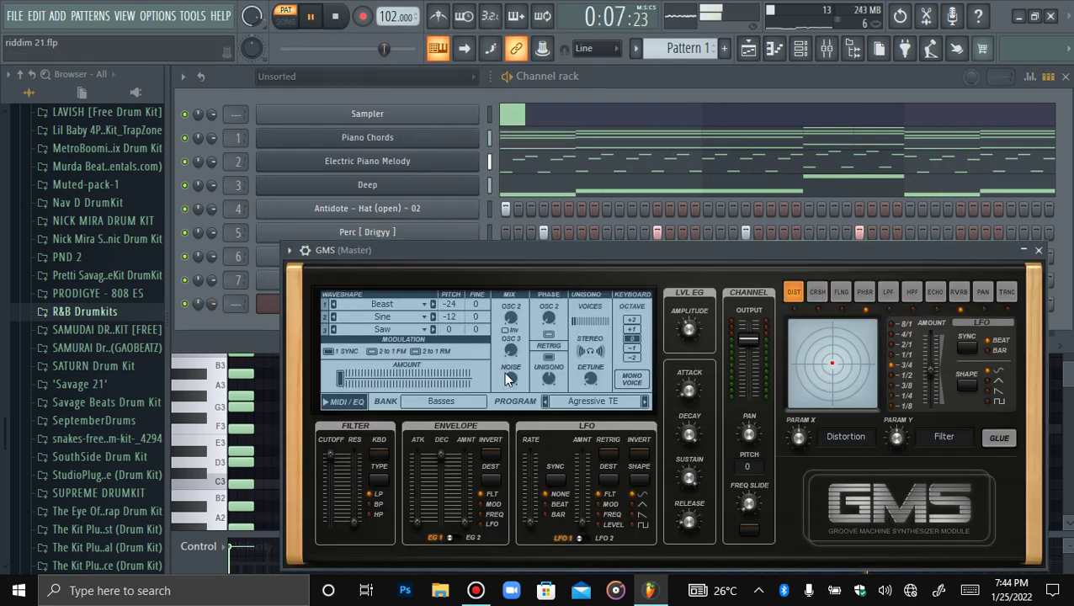
Audition Midnight 2 TE from the GMS Leads & Synths bank, and load the Midnight 1 TE preset.
left_click(461, 400)
left_click(538, 378)
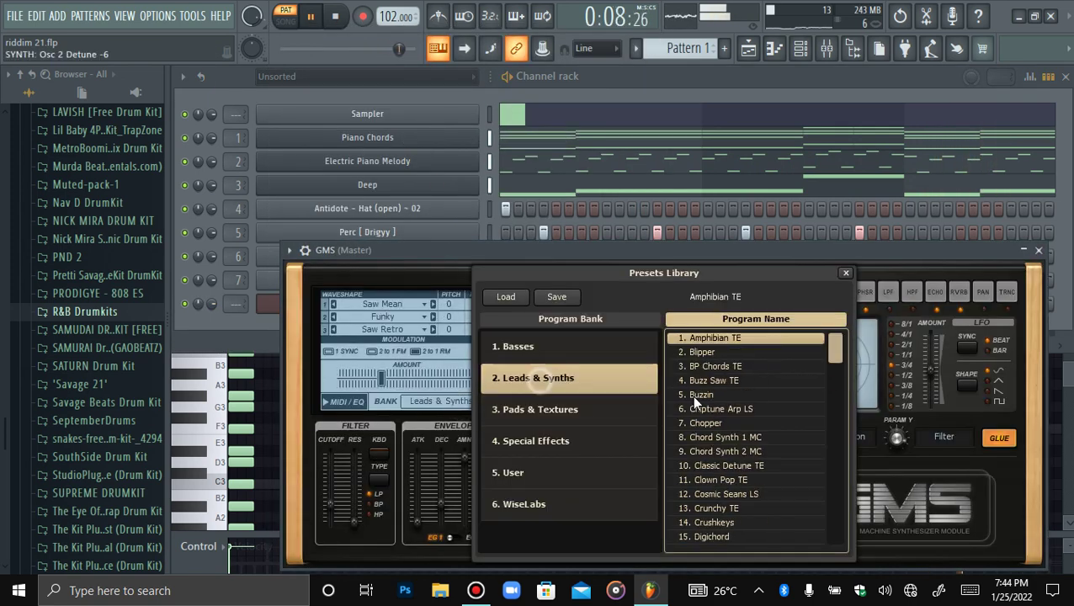
left_click_drag(830, 350, 836, 444)
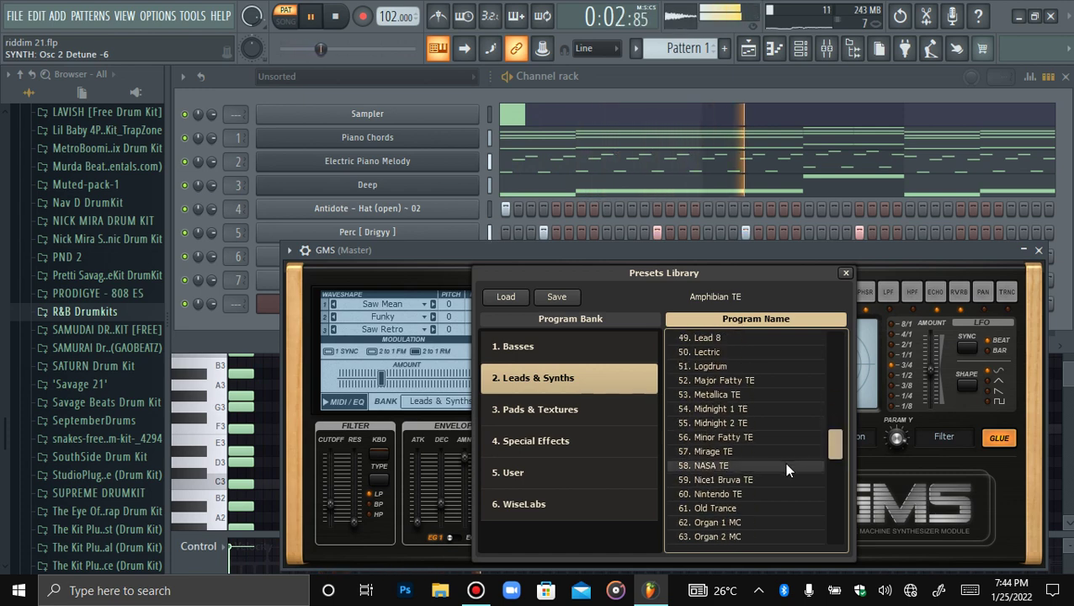
left_click(771, 425)
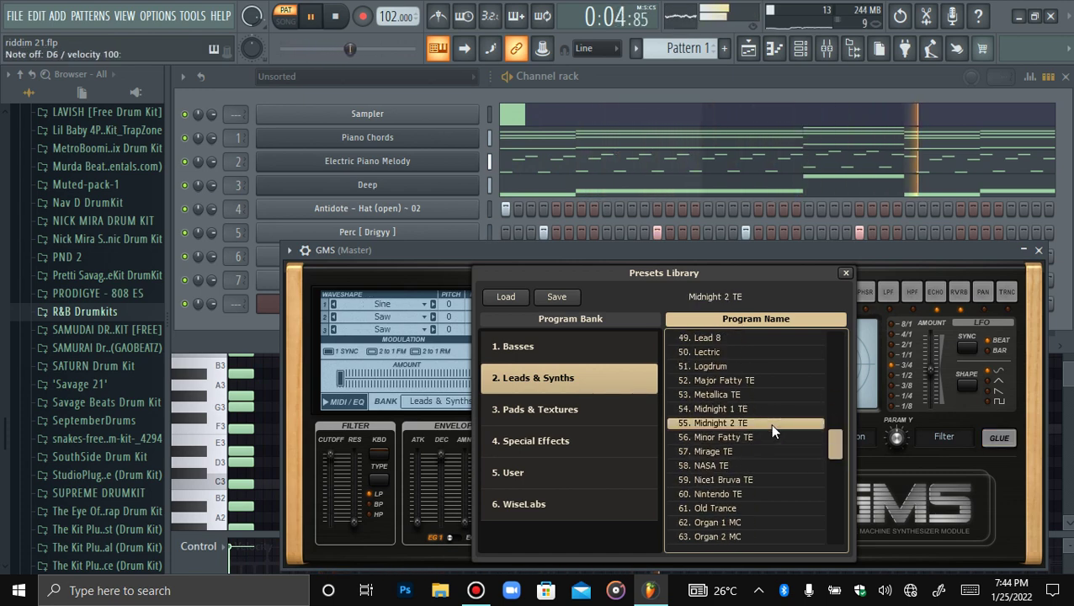
left_click(729, 409)
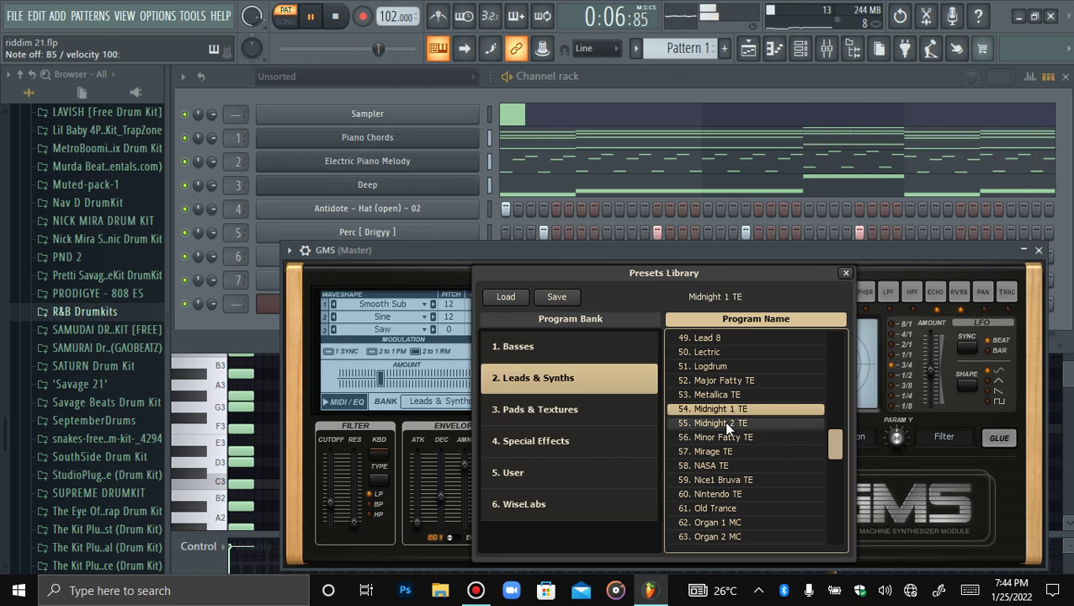
Check the root note settings of the GMS channel and the Deep channel, and return to the channel rack.
left_click(305, 250)
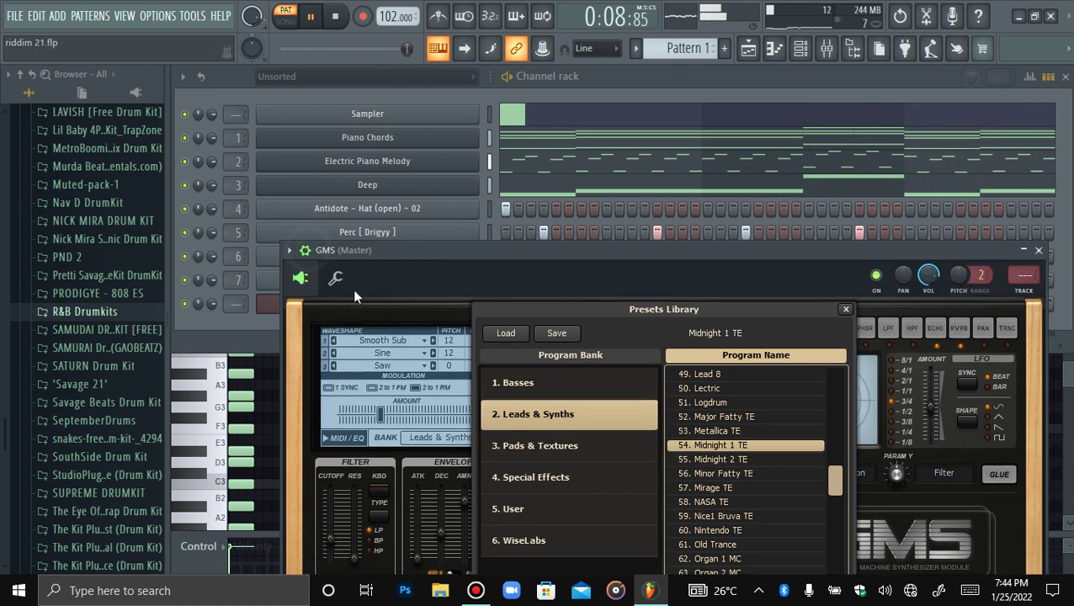
left_click(336, 279)
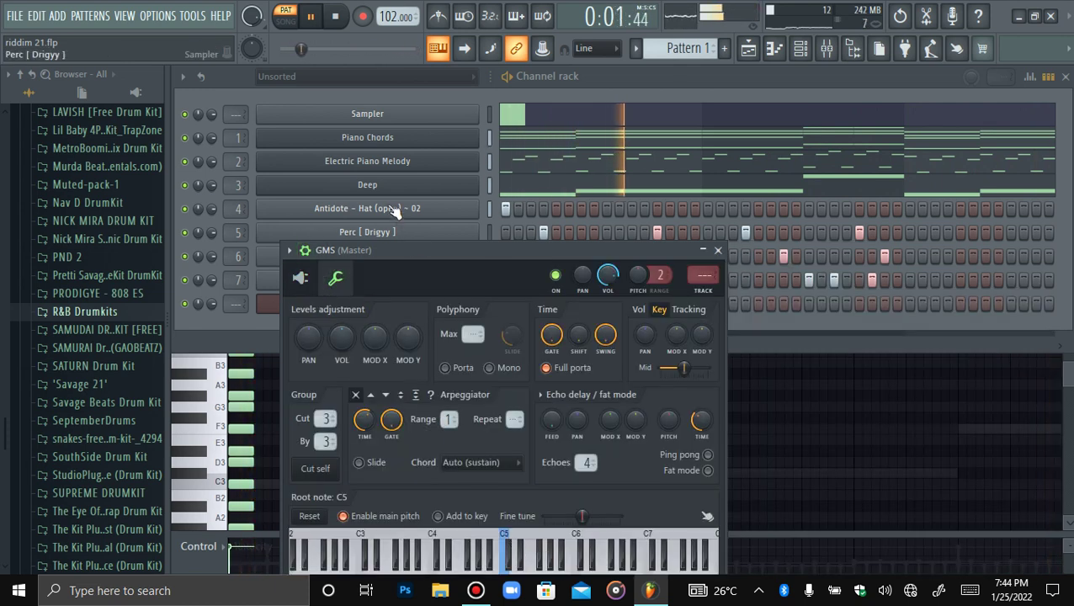
left_click_drag(468, 290, 387, 182)
left_click(480, 96)
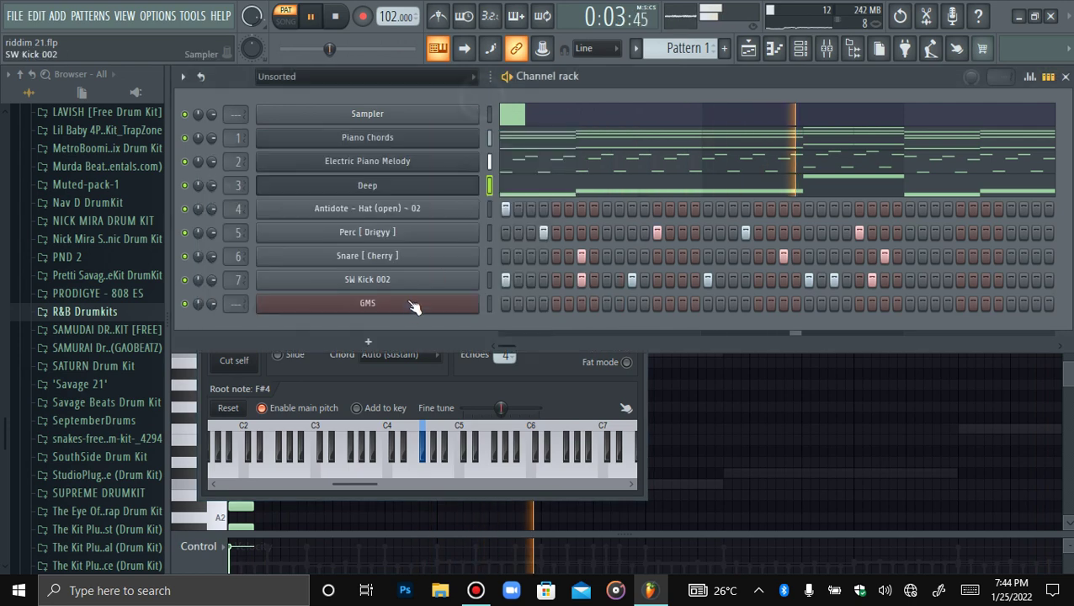
Set the GMS channel's root note to F#4 in its channel settings.
left_click(412, 307)
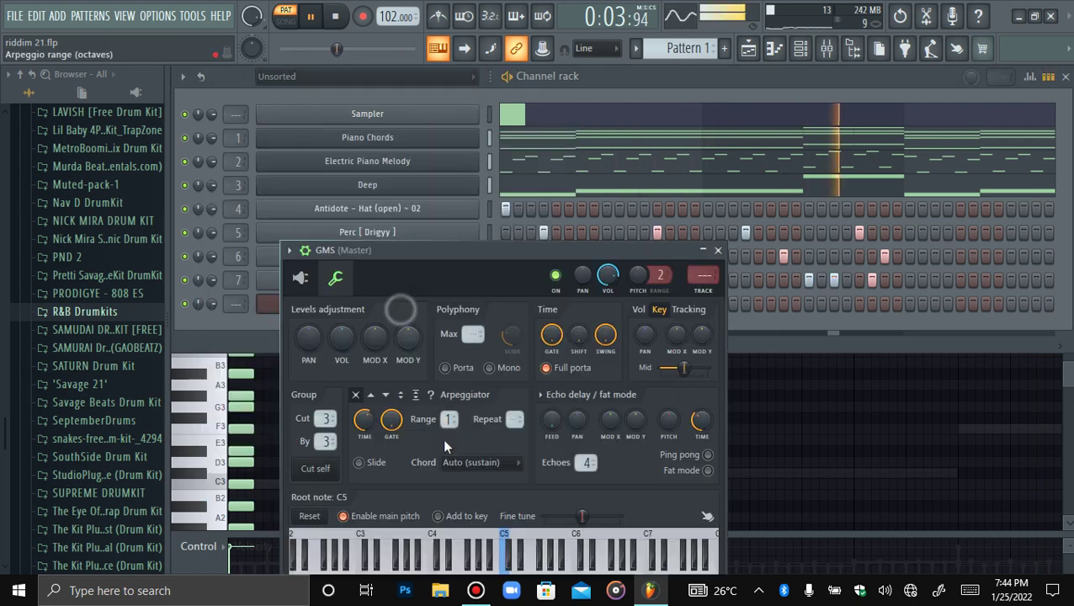
left_click(371, 144)
left_click(389, 144)
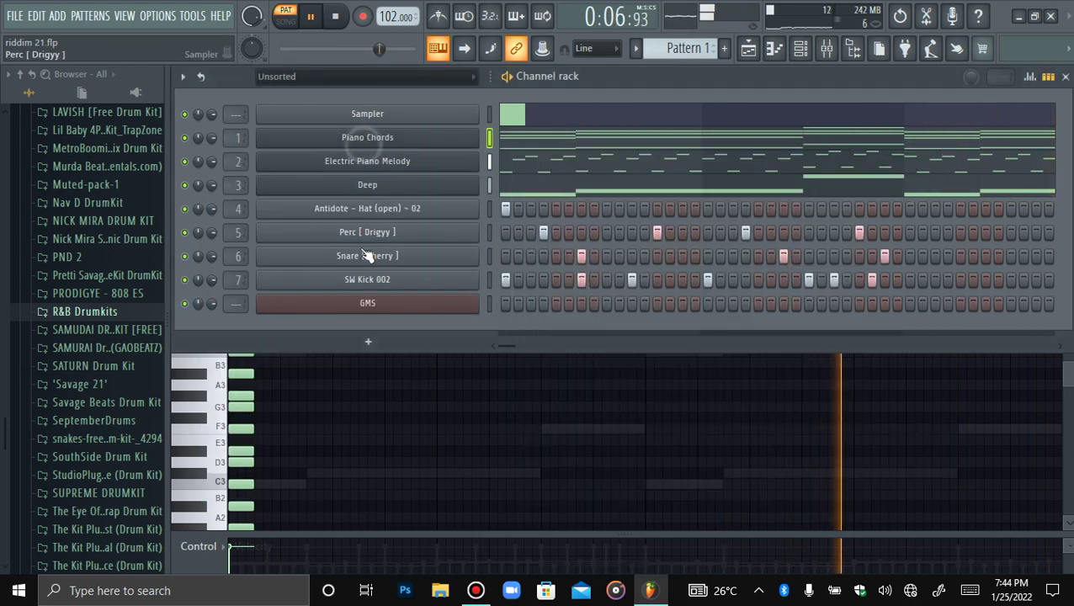
left_click(368, 307)
left_click(473, 549)
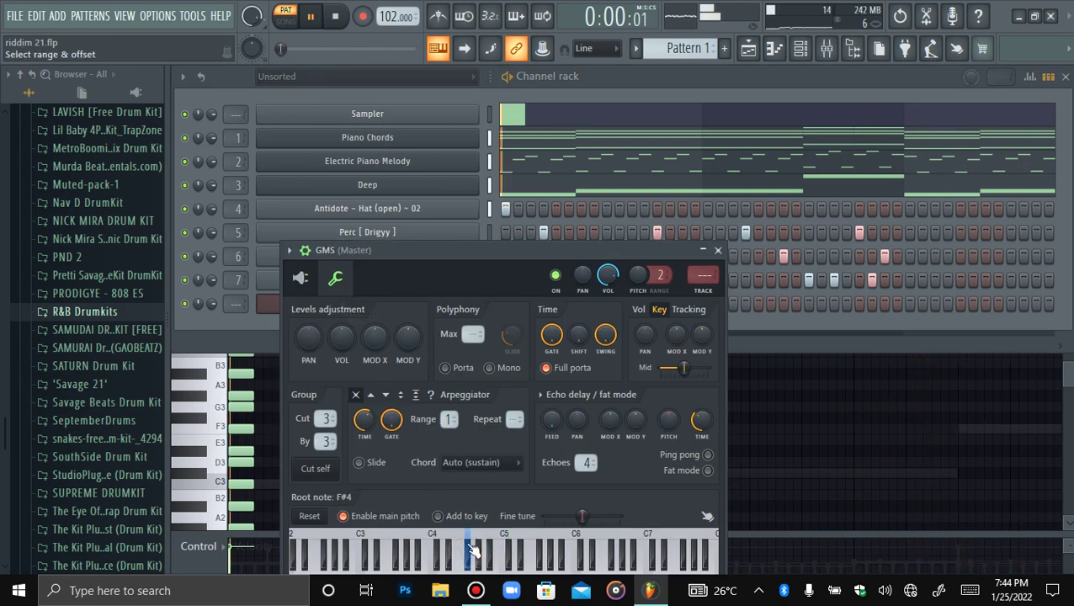
left_click(521, 551)
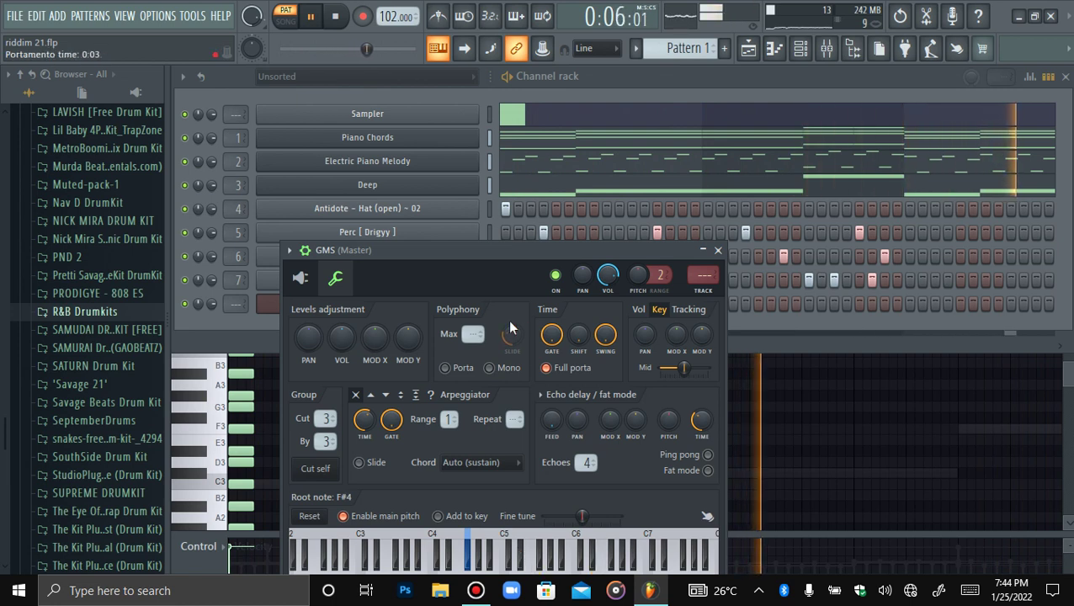
left_click(265, 303)
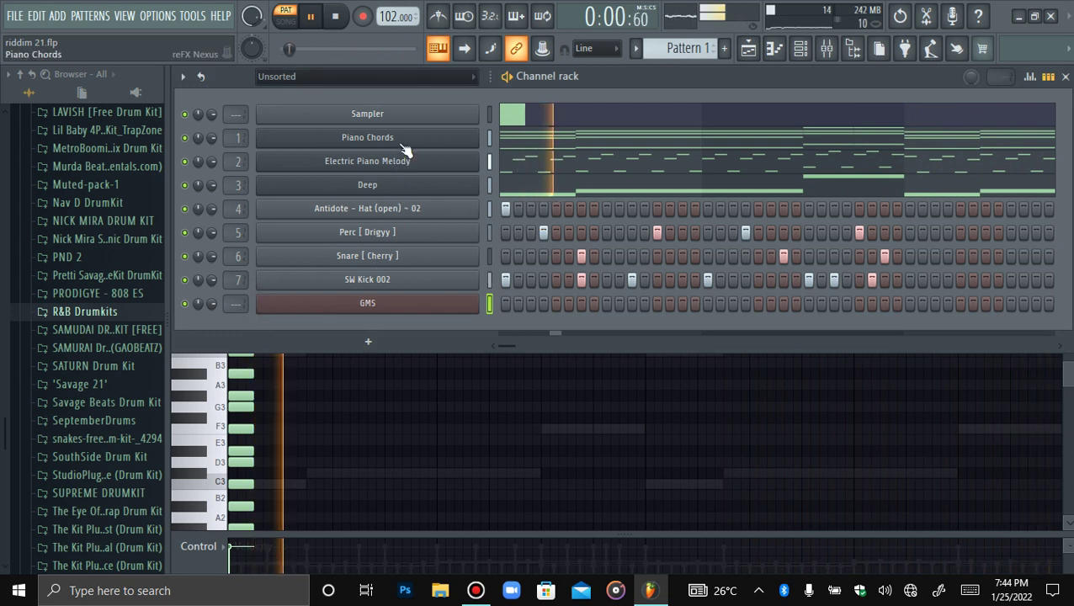
Copy the Piano Chords notes and paste them into the GMS channel.
right_click(476, 135)
left_click(718, 152)
right_click(428, 305)
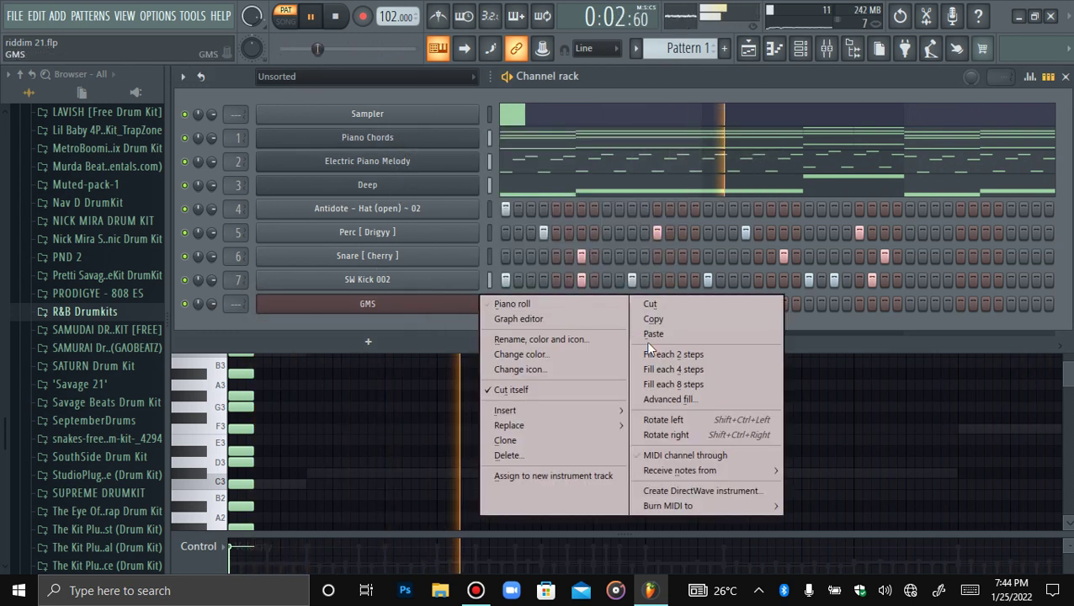
left_click(646, 336)
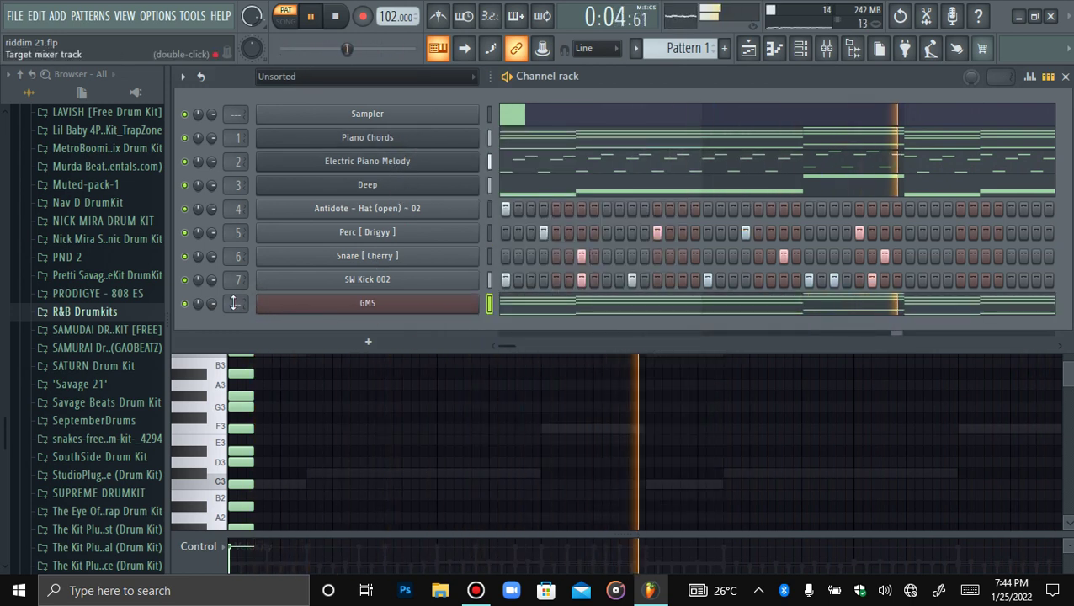
Route the GMS channel to mixer track 8 and load ValhallaVintageVerb in that track's second effect slot.
scroll(233, 303, "up", 7)
scroll(230, 303, "up", 1)
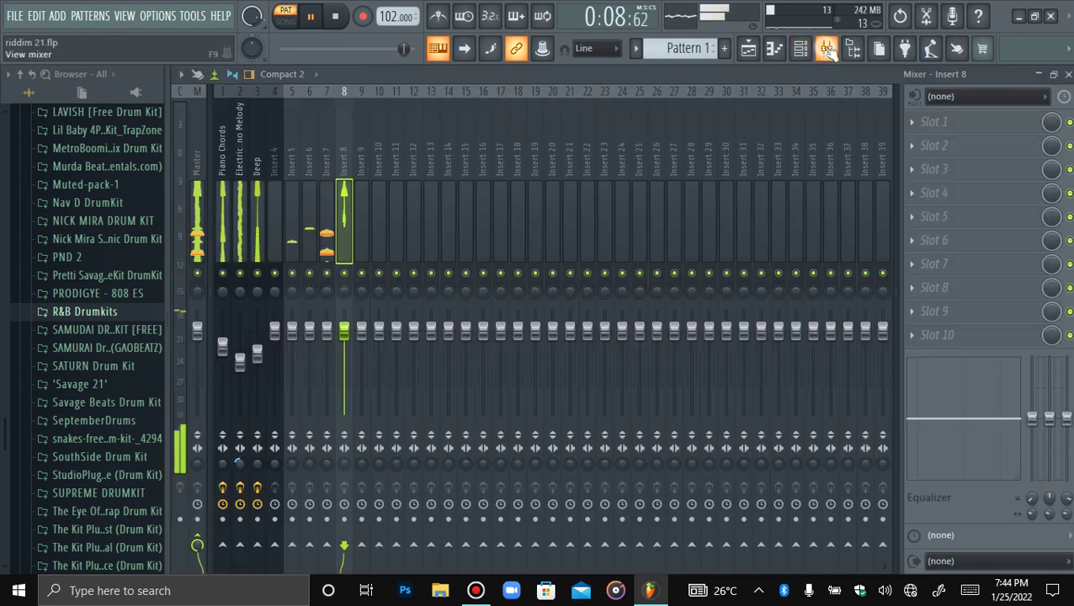
left_click(827, 48)
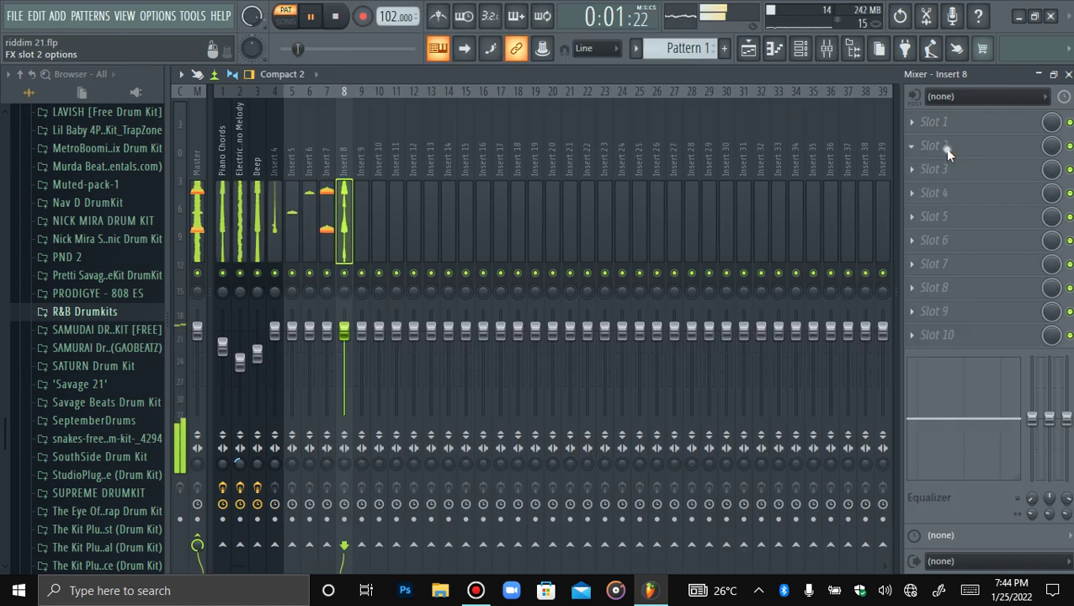
left_click(946, 150)
left_click(562, 171)
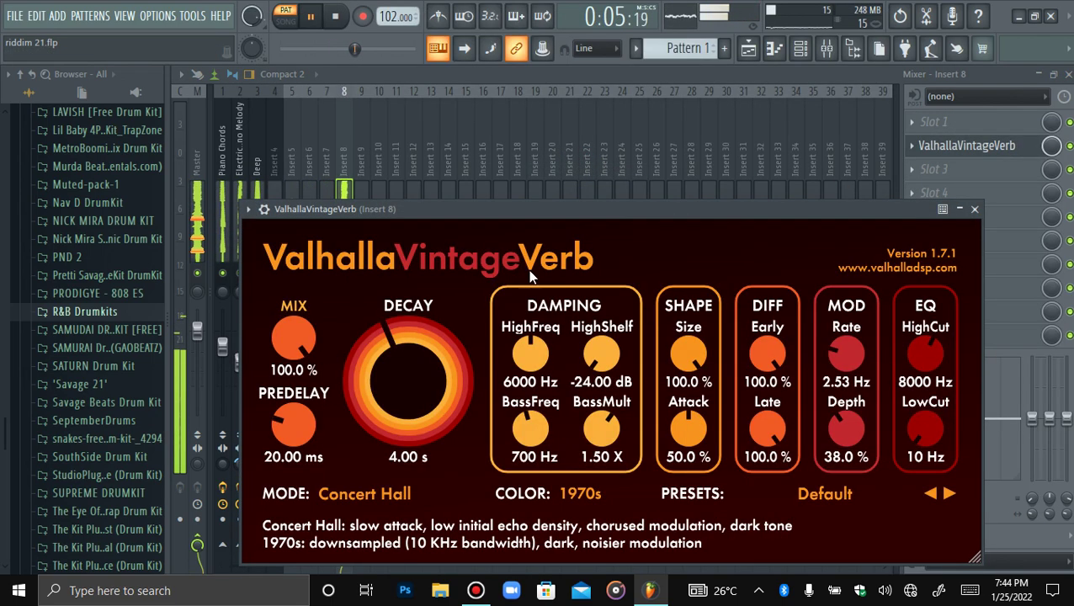
Set the ValhallaVintageVerb mix to 18 % and return to the channel rack.
left_click_drag(293, 338, 311, 455)
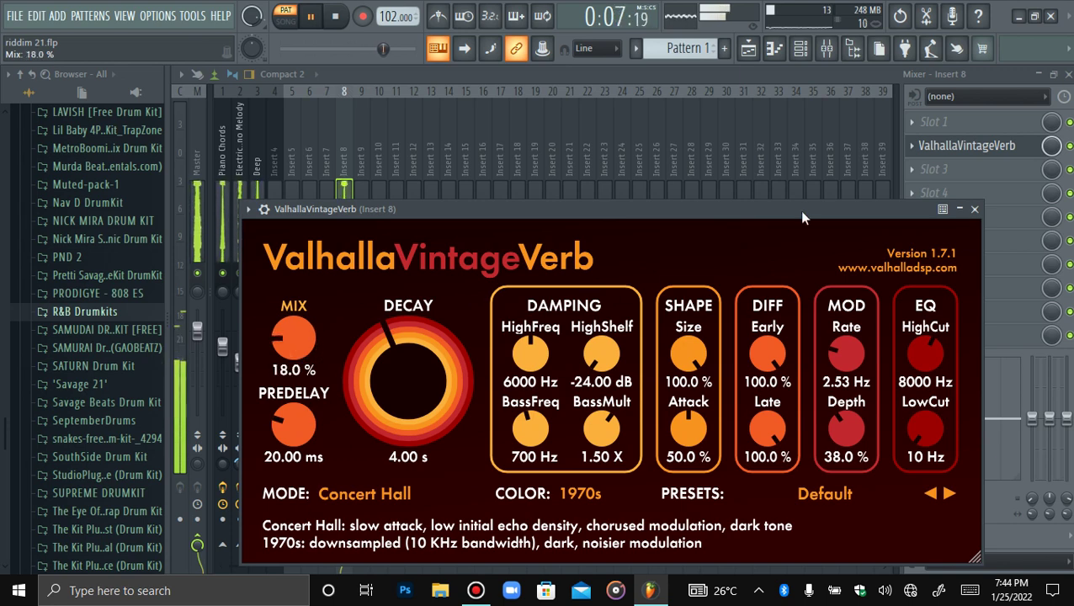
left_click(966, 145)
left_click(802, 50)
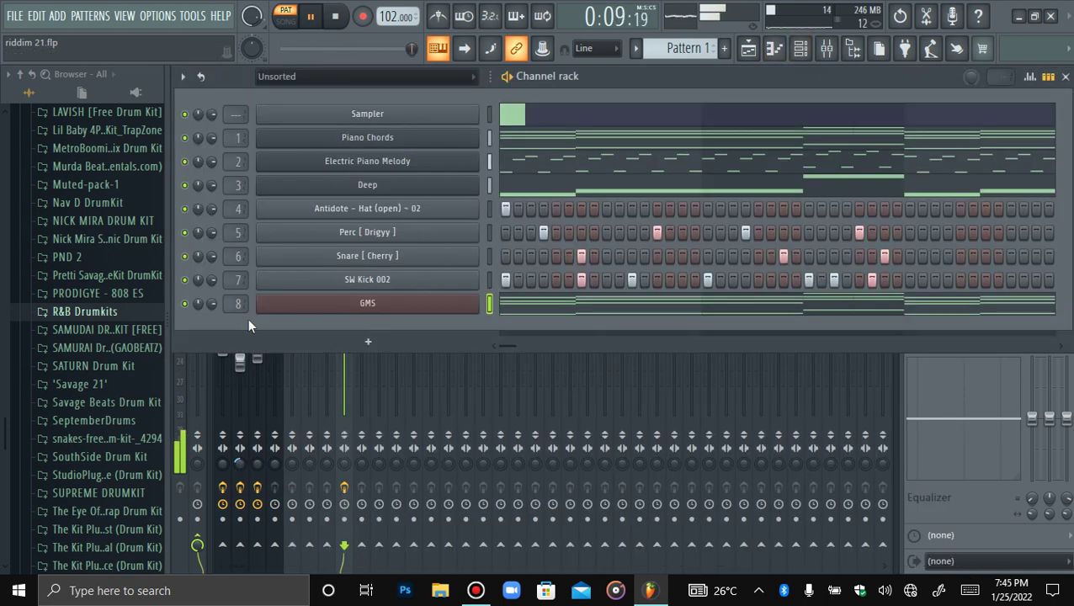
Set the GMS channel's root note to F#5 and mute the hat, perc, snare and kick channels.
left_click(291, 308)
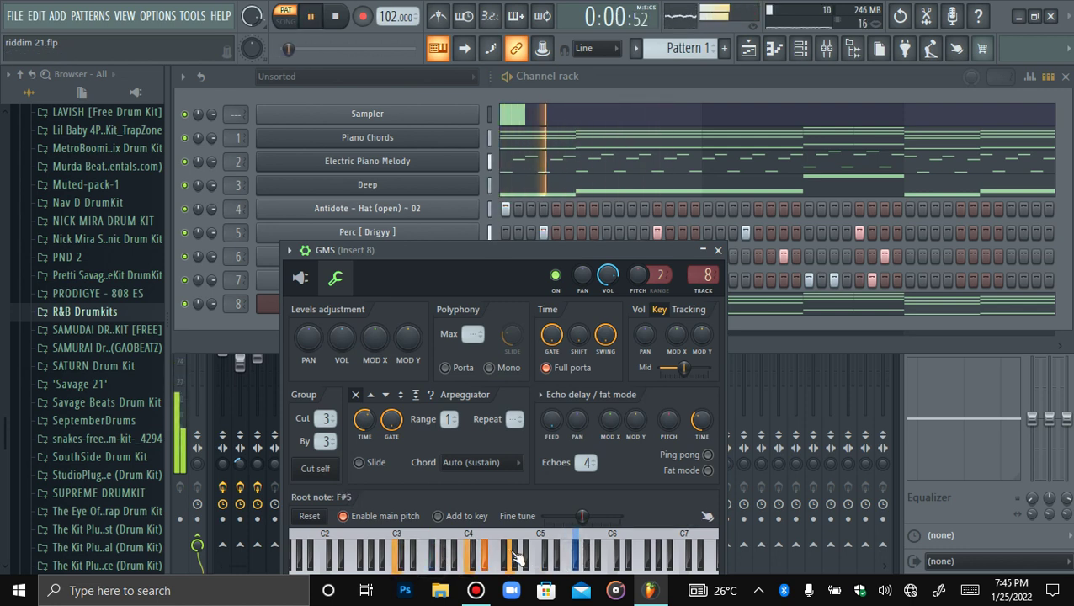
left_click(209, 295)
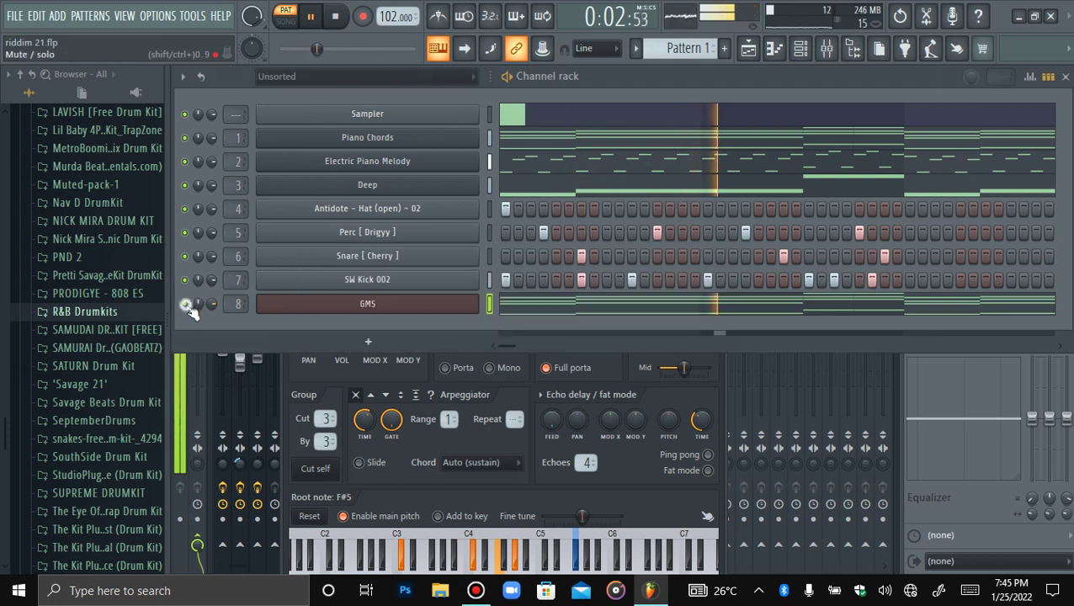
right_click(198, 304)
left_click(356, 313)
left_click(329, 309)
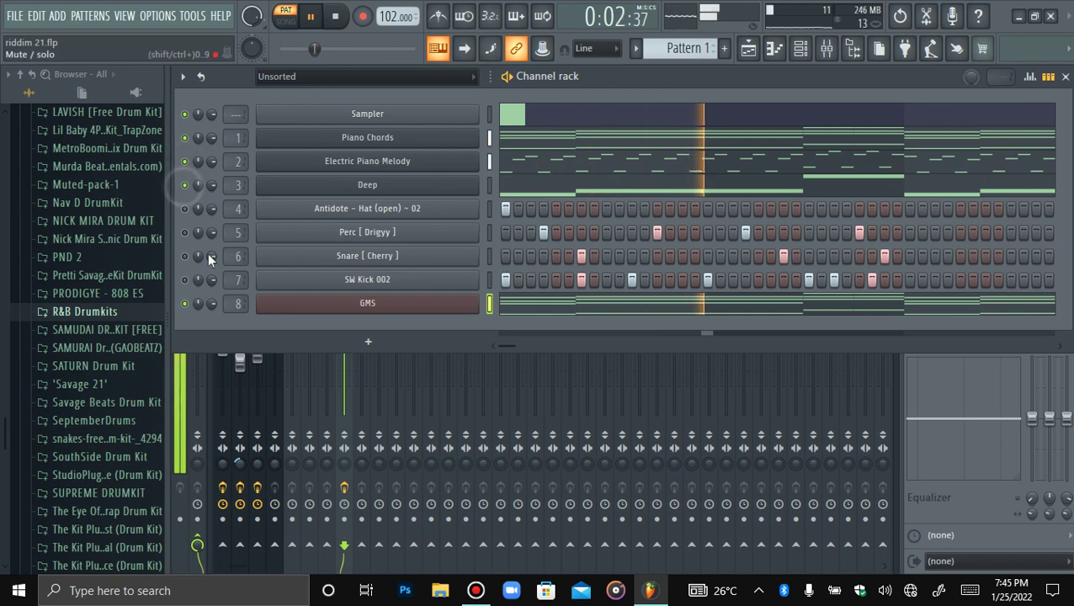
left_click(333, 311)
left_click(270, 305)
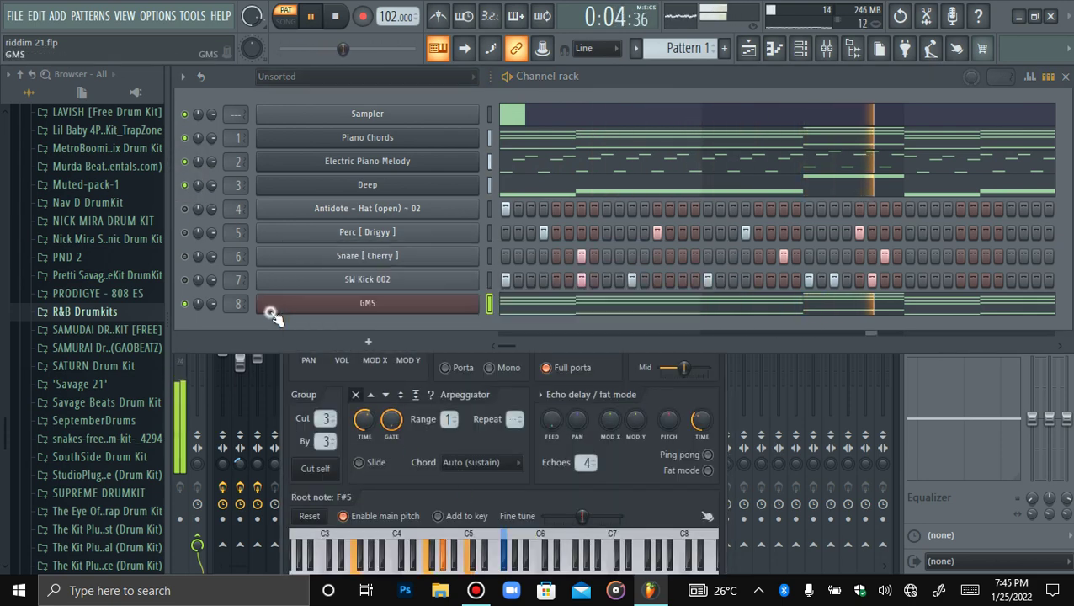
Clone the GMS channel and open the presets library of the clone.
right_click(346, 313)
left_click(486, 434)
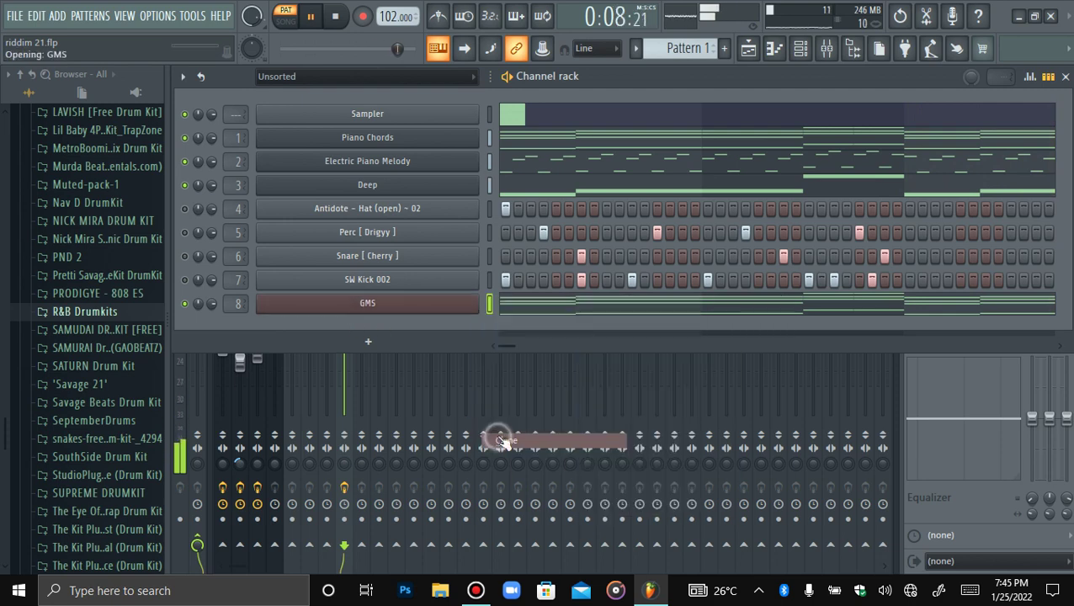
left_click(618, 427)
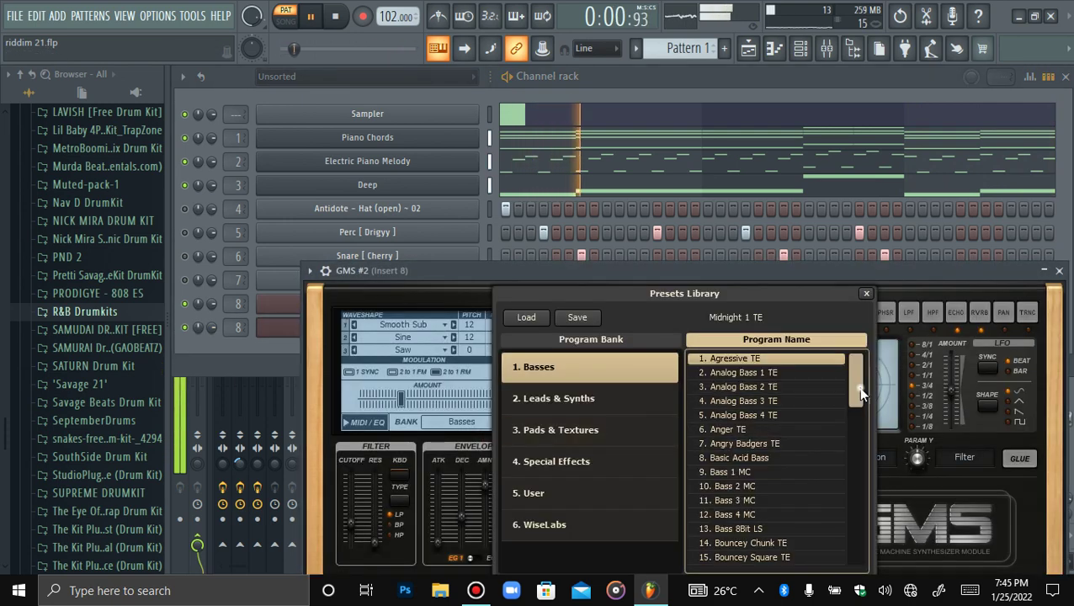
Audition Lead 4, Lead 3, Lead 1 and Lead 6 from the Leads & Synths bank on GMS #2.
scroll(860, 394, "down", 3)
left_click(579, 398)
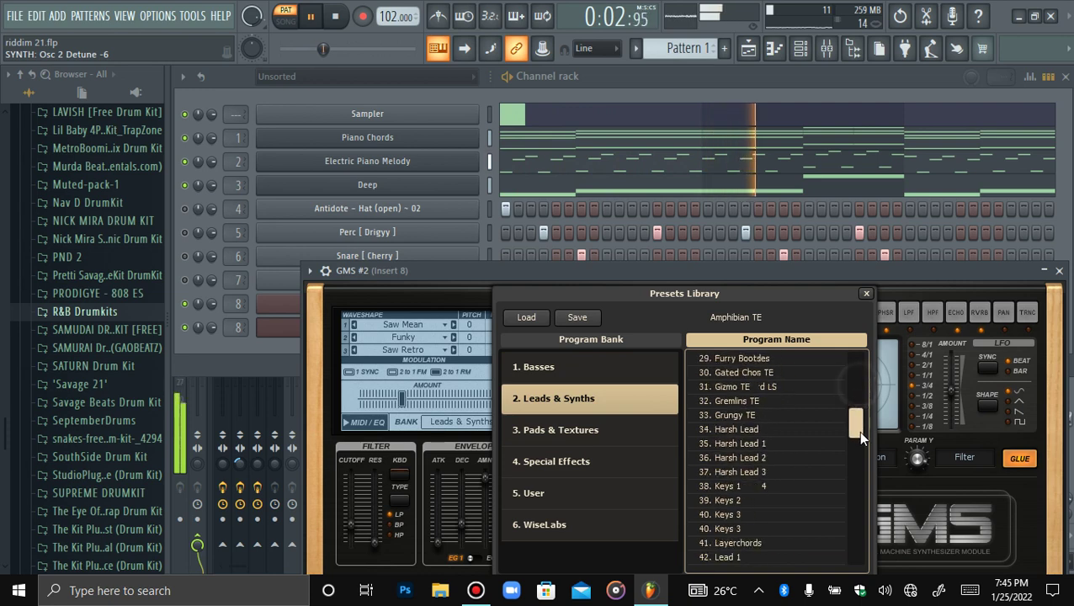
scroll(863, 463, "down", 3)
scroll(793, 458, "up", 4)
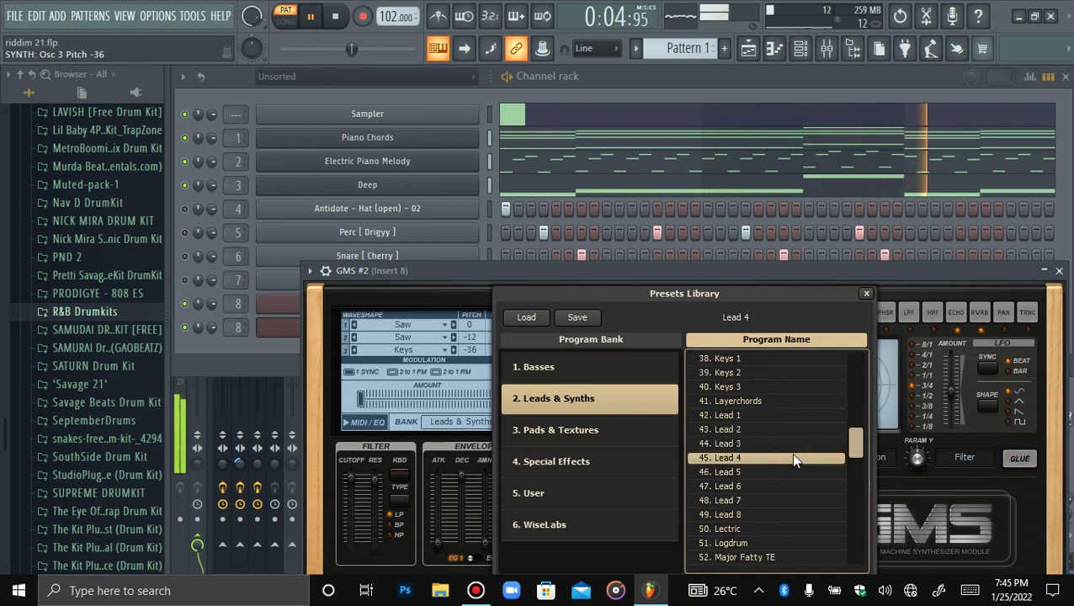
left_click(748, 448)
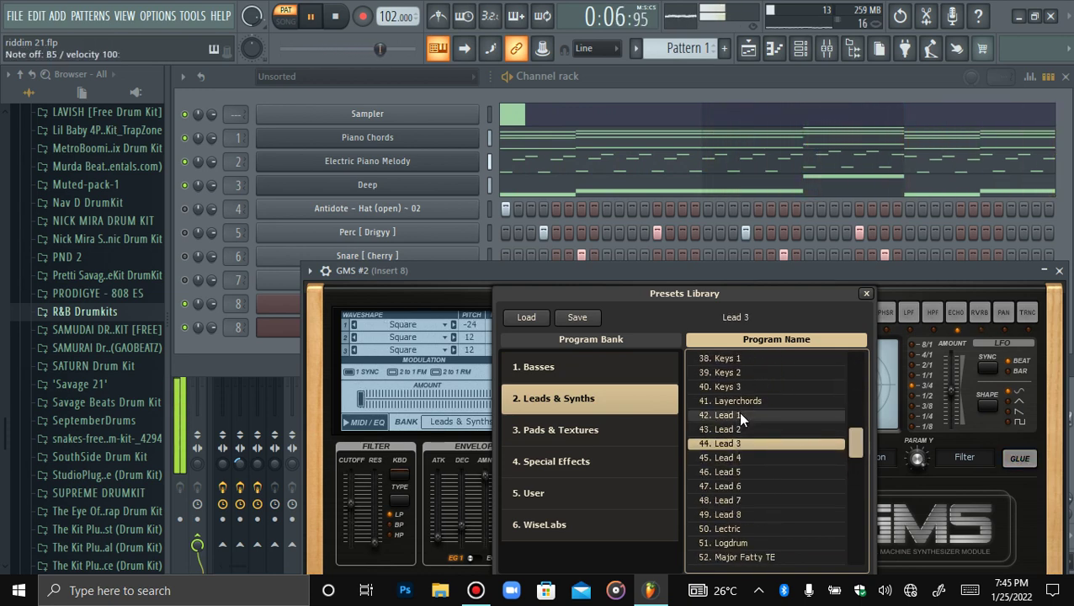
left_click(739, 415)
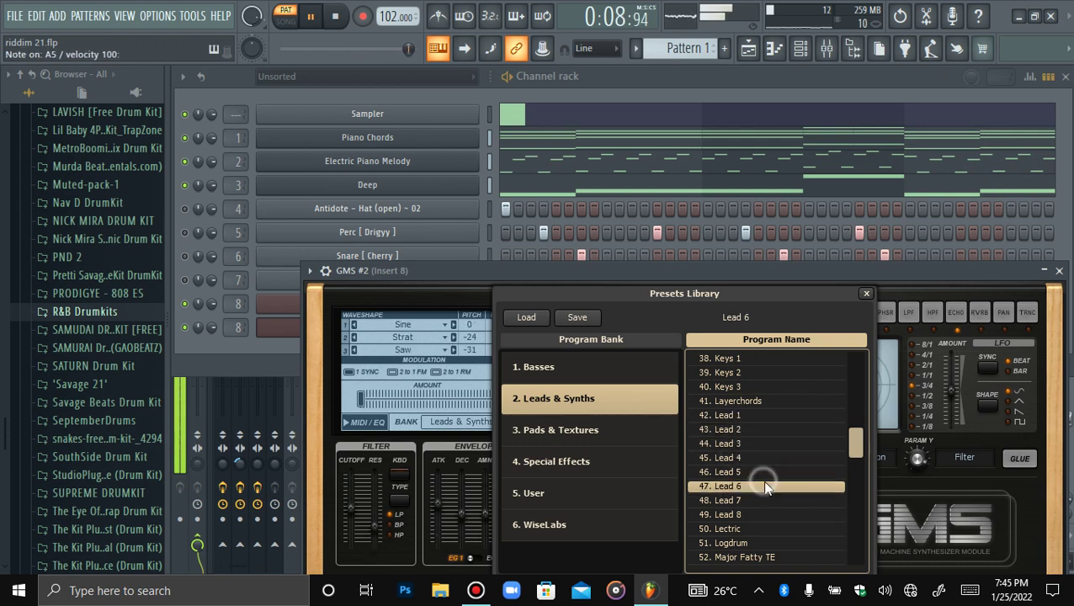
scroll(855, 458, "down", 4)
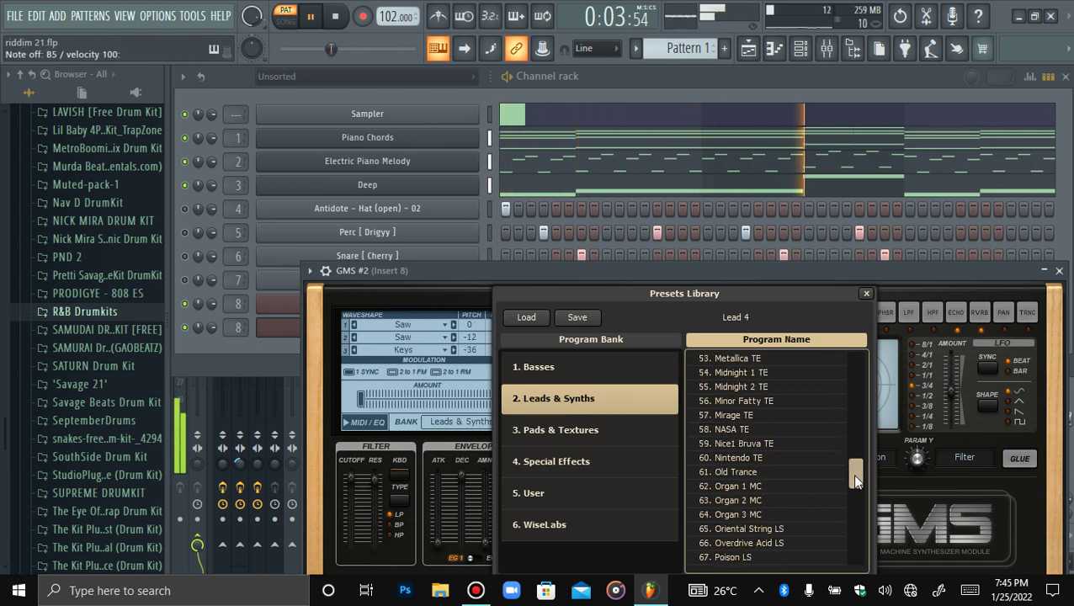
left_click_drag(855, 477, 856, 501)
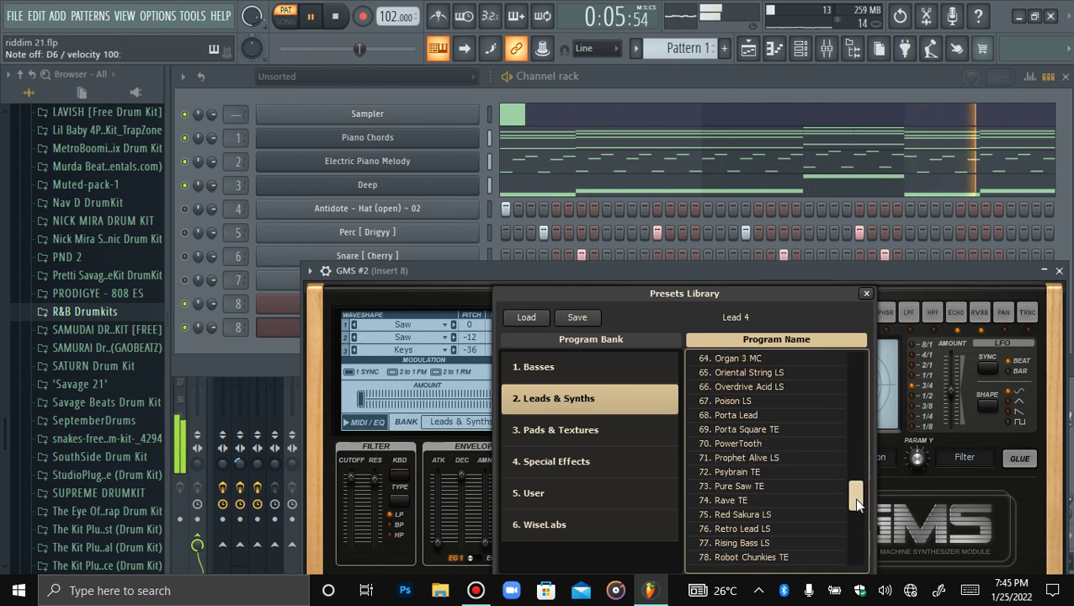
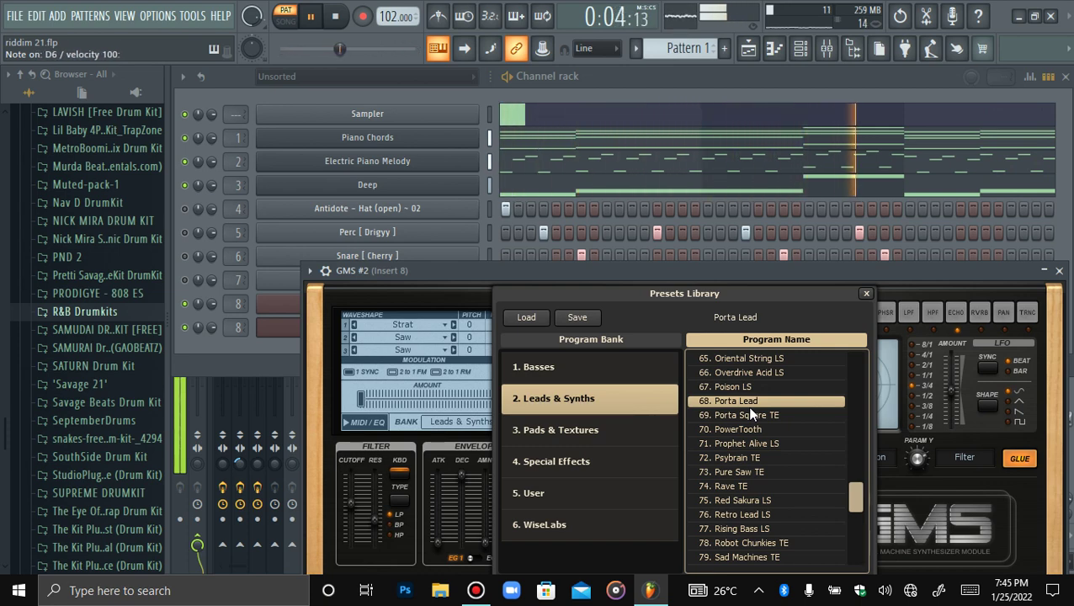
Audition Saw Lead MC and Trance Lead LS, and load the Touch Of Nature LS preset on GMS #2.
left_click(760, 515)
scroll(765, 454, "down", 2)
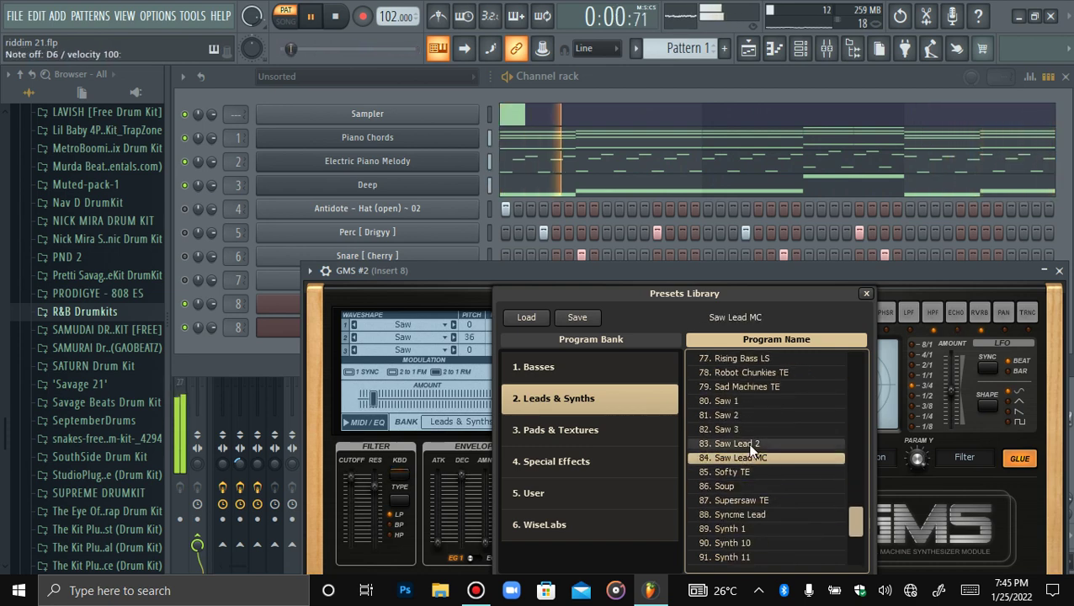
scroll(755, 463, "down", 3)
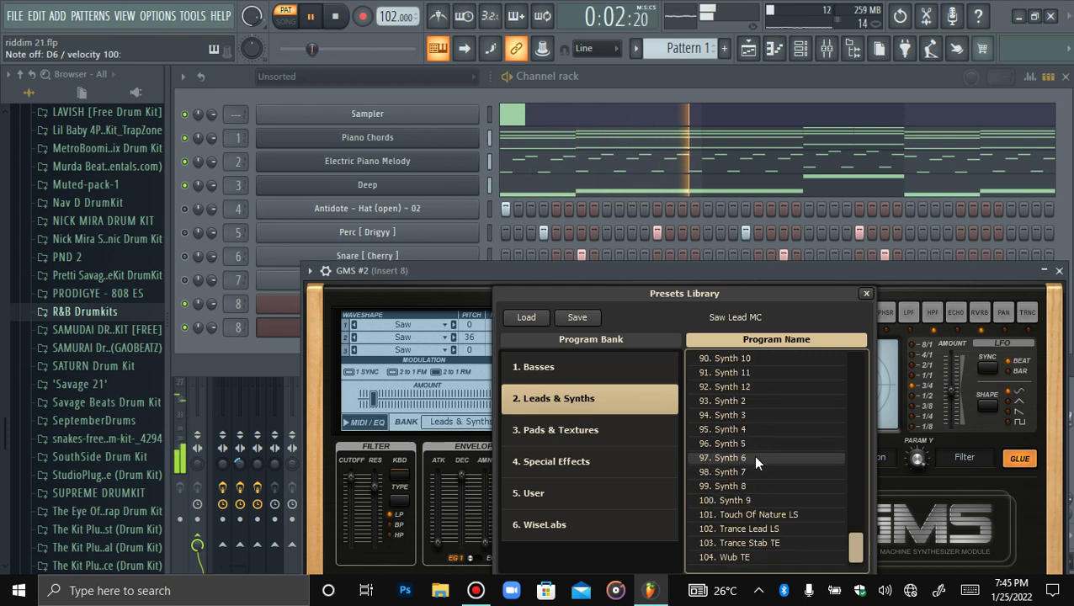
left_click(742, 515)
left_click(741, 528)
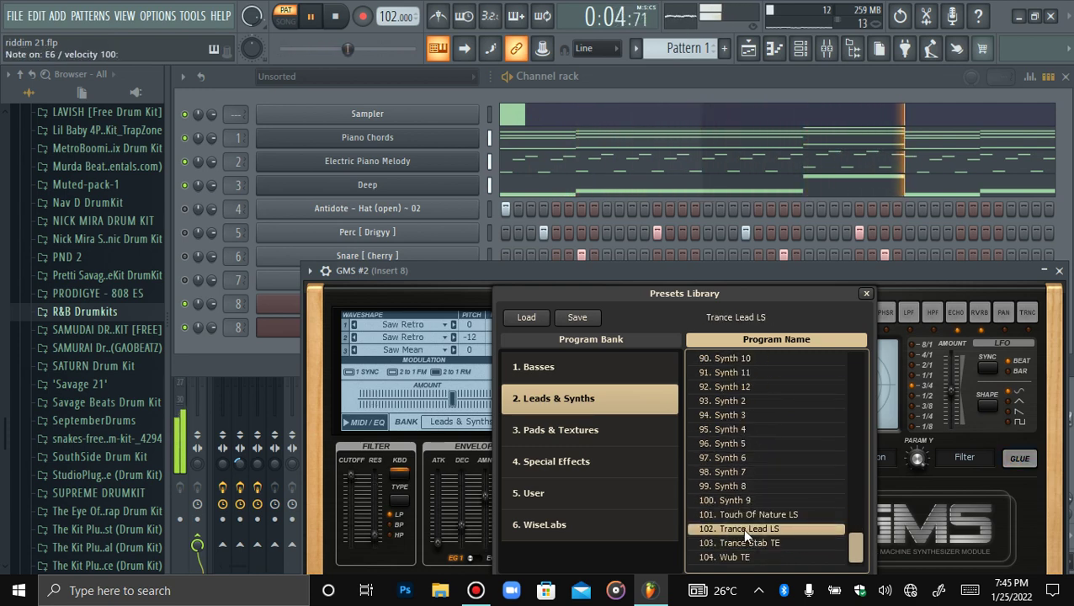
left_click(740, 537)
left_click(738, 525)
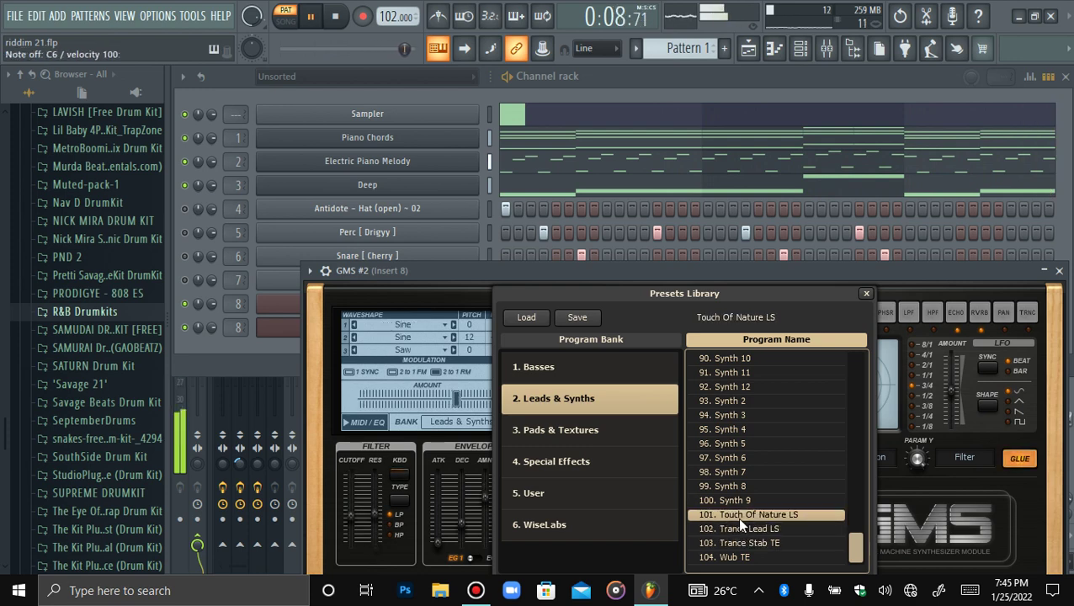
Route GMS #2 to mixer track 9 and bring up its piano roll with the pattern playing.
left_click(280, 326)
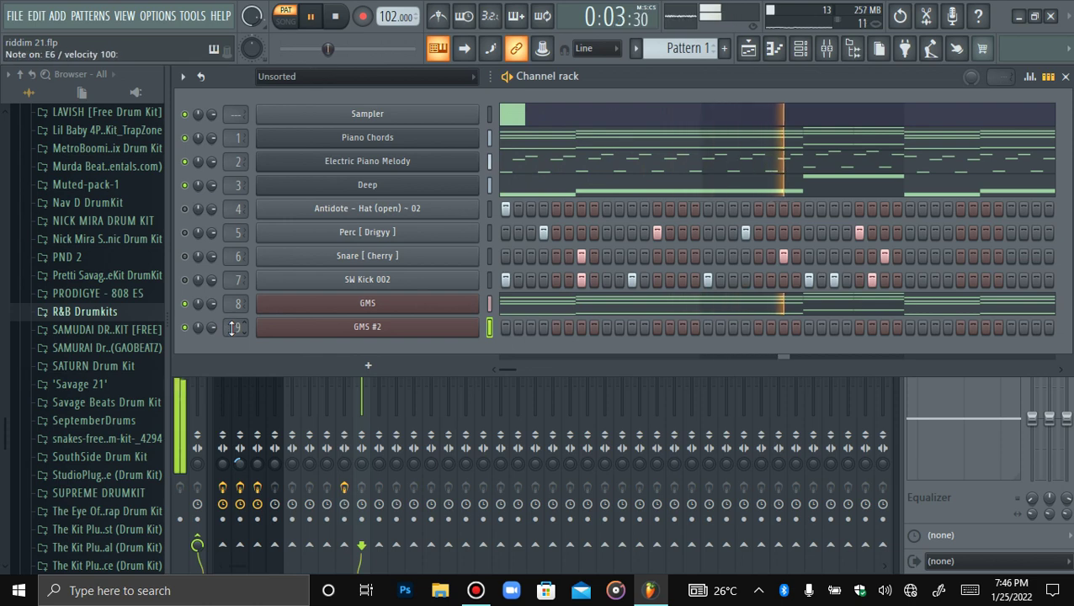
left_click(791, 53)
key("space")
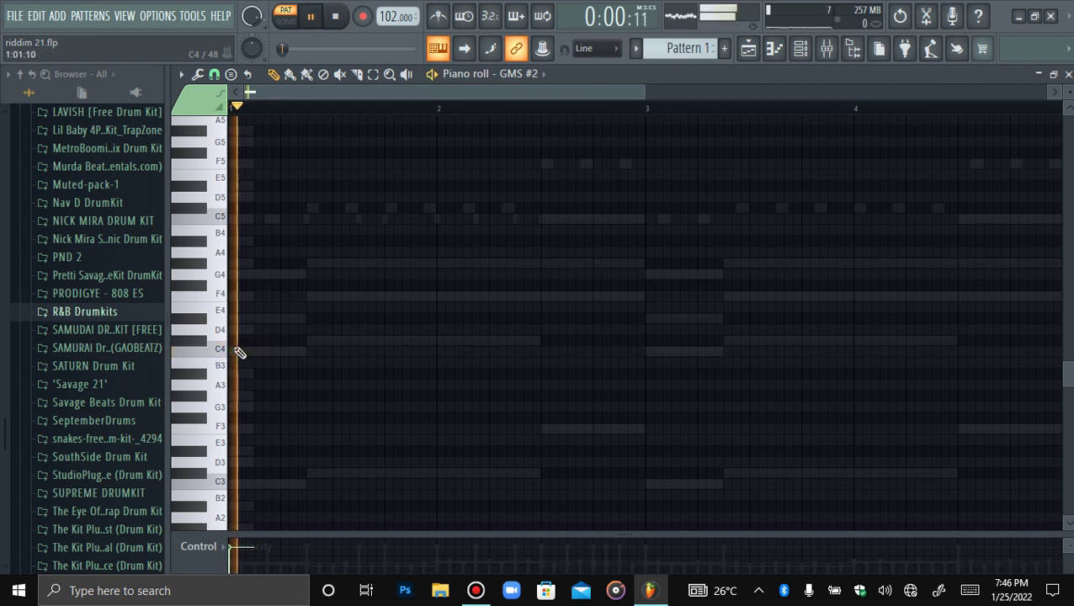
Lower the opening lead note two octaves to C4 and check it against the playing pattern.
scroll(367, 249, "up", 3)
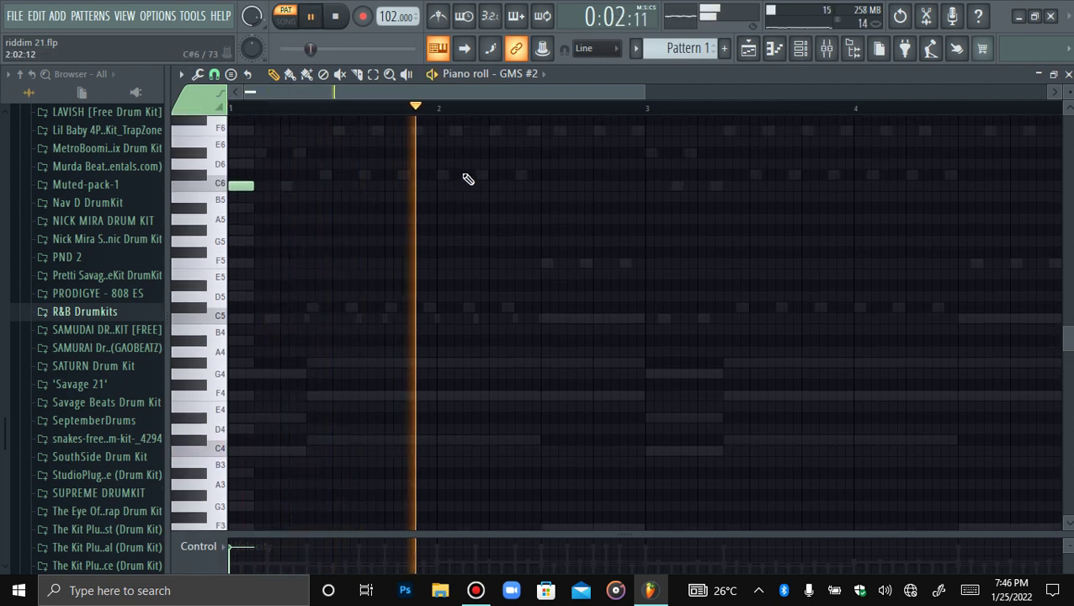
left_click(493, 164)
key("space")
key("space")
scroll(496, 221, "down", 4)
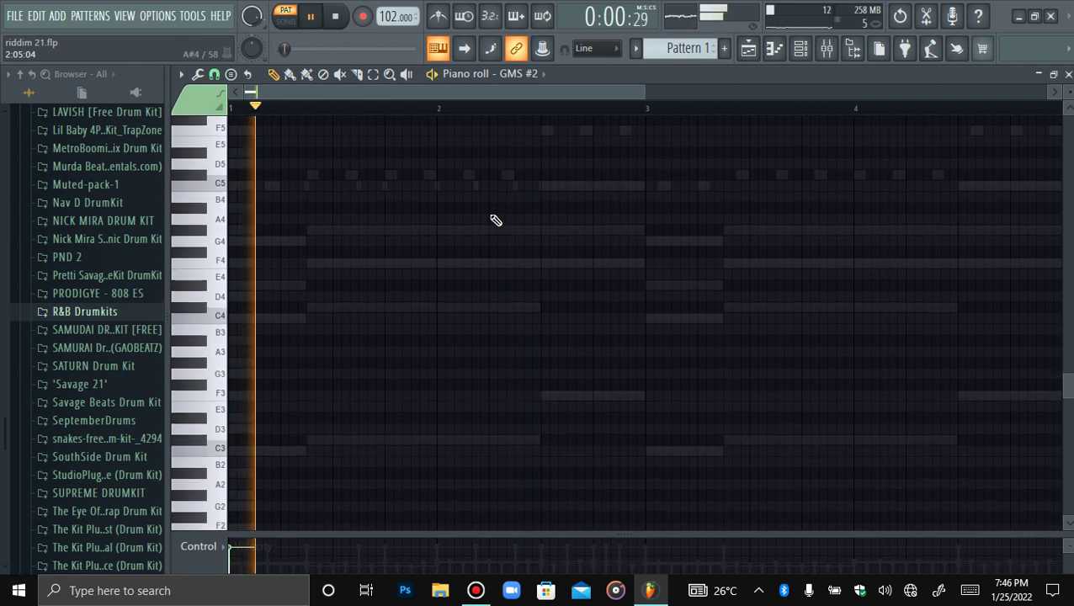
key("space")
scroll(489, 245, "up", 2)
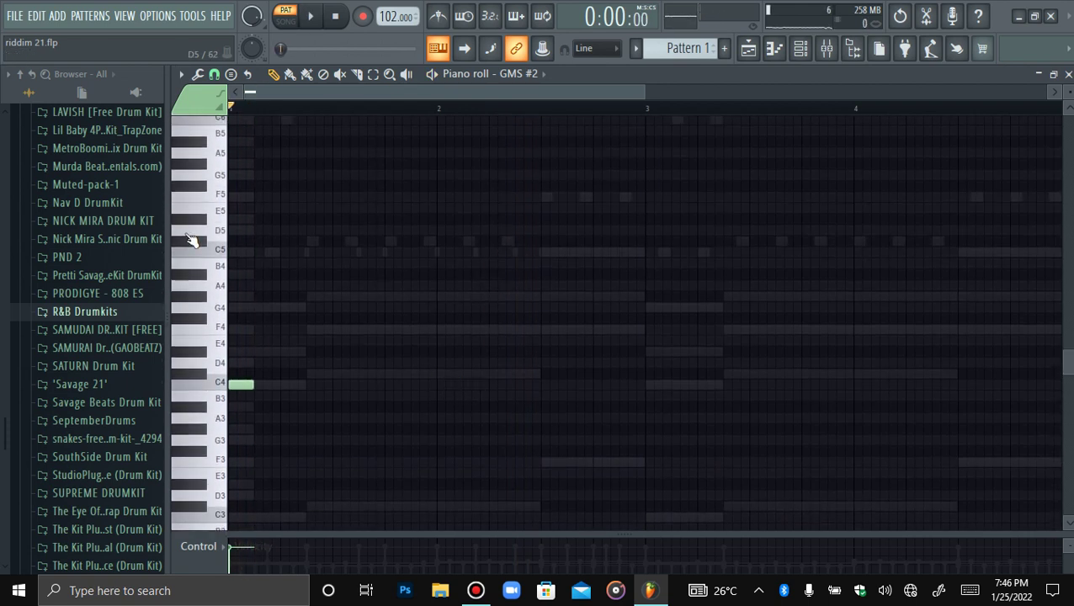
Add C#4 and F4 notes in the second bar and raise the three lead notes two octaves.
left_click(494, 376)
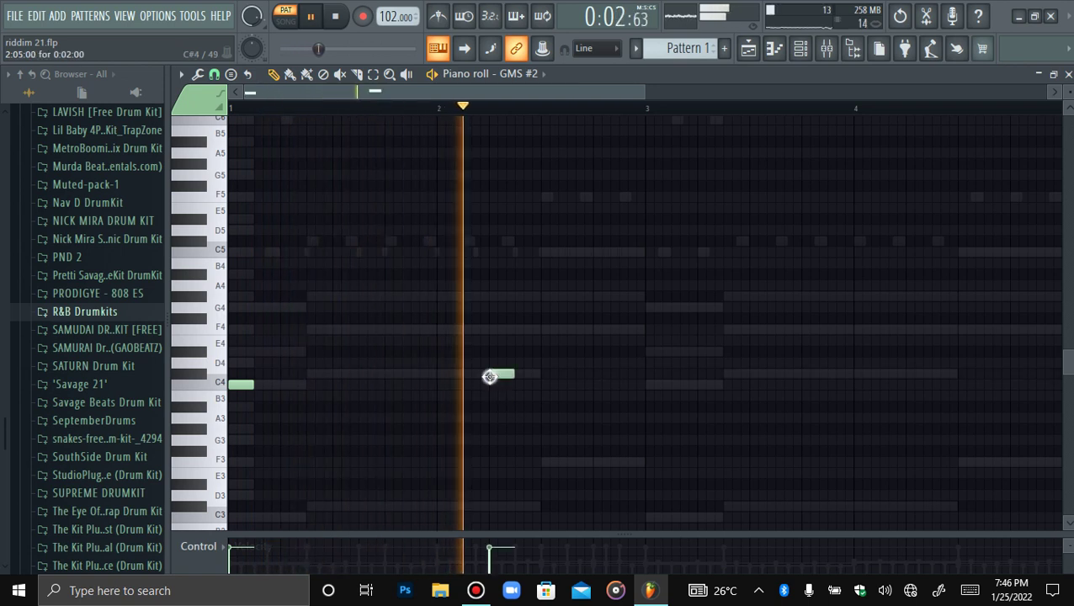
left_click(604, 329)
key("alt+q")
key("Escape")
key("space")
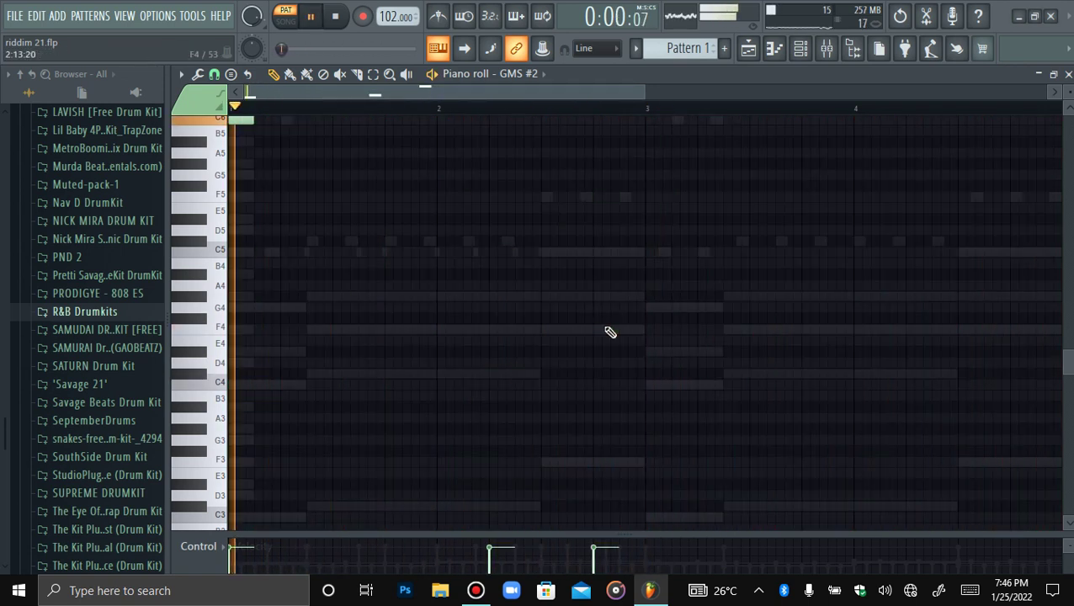
scroll(611, 332, "up", 4)
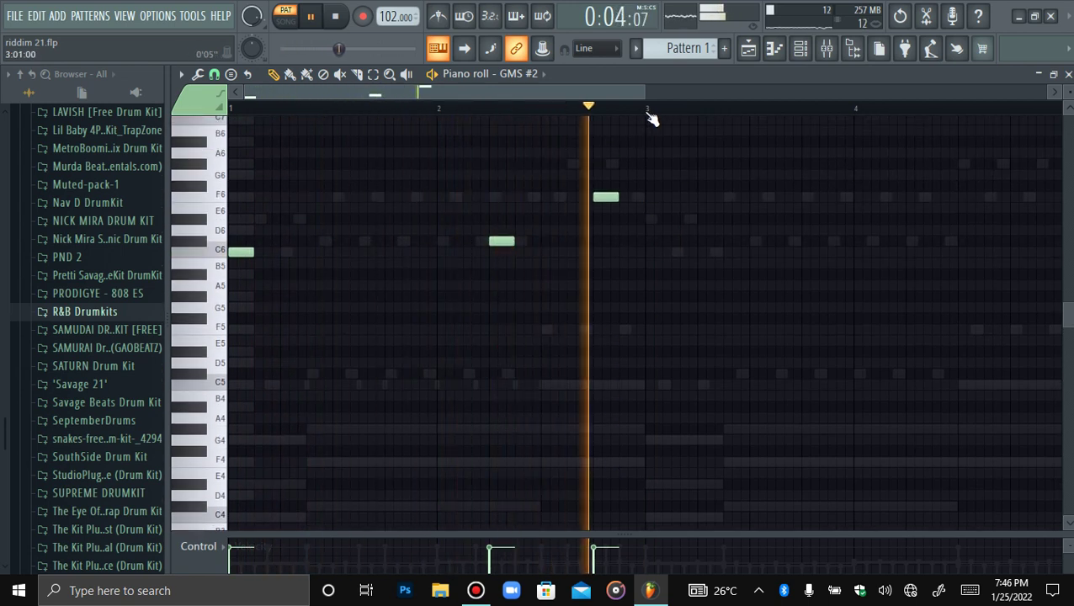
Transpose the lead down two octaves and replace its two second-bar notes with F4 and G#4.
key("ctrl+Down")
key("ctrl+Down")
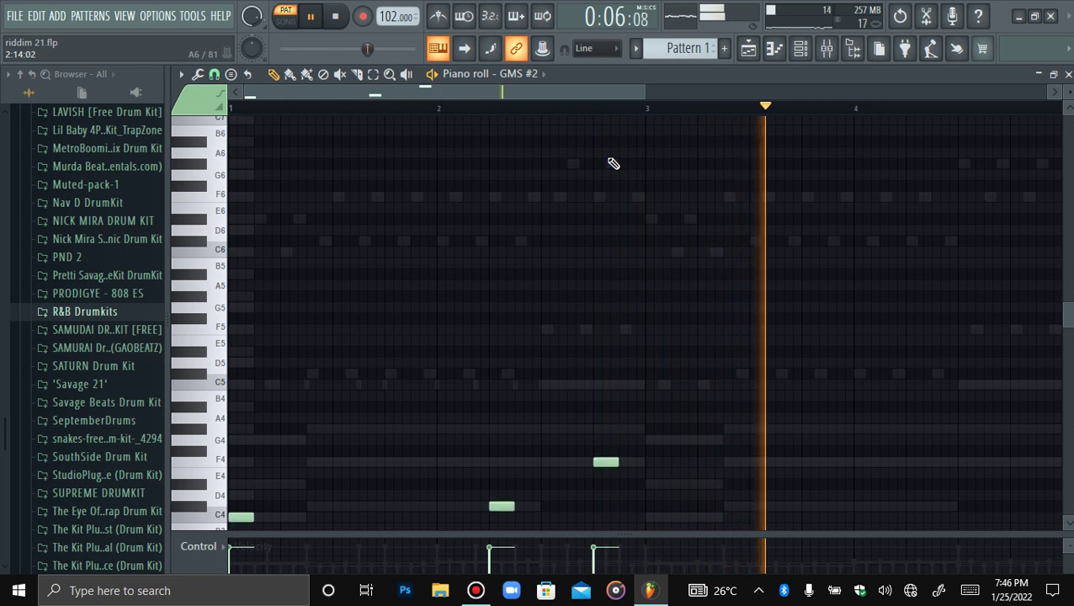
scroll(612, 165, "down", 3)
right_click(500, 440)
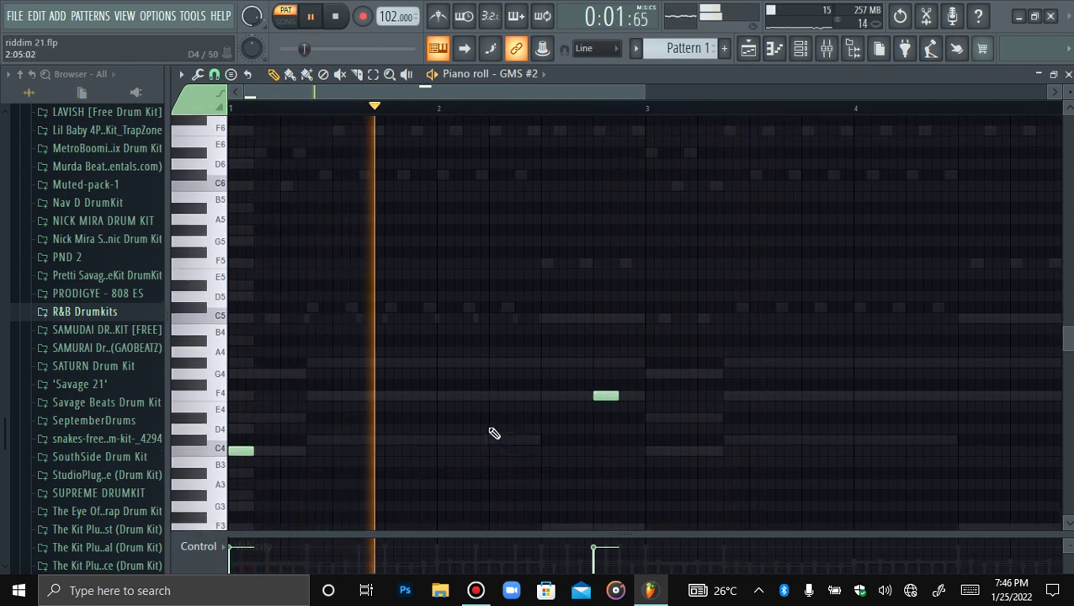
left_click(491, 395)
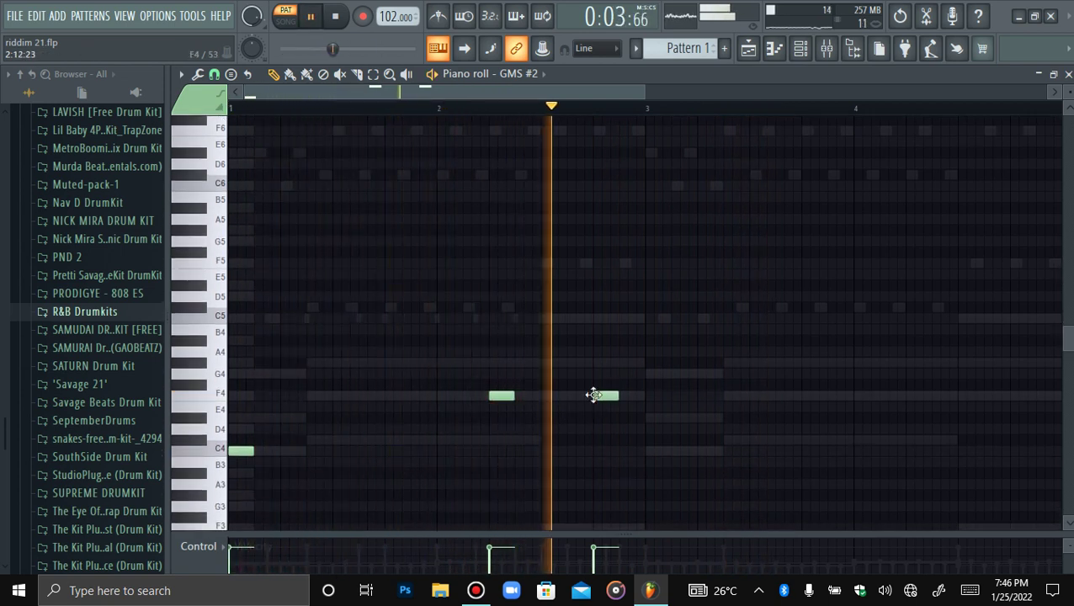
right_click(599, 394)
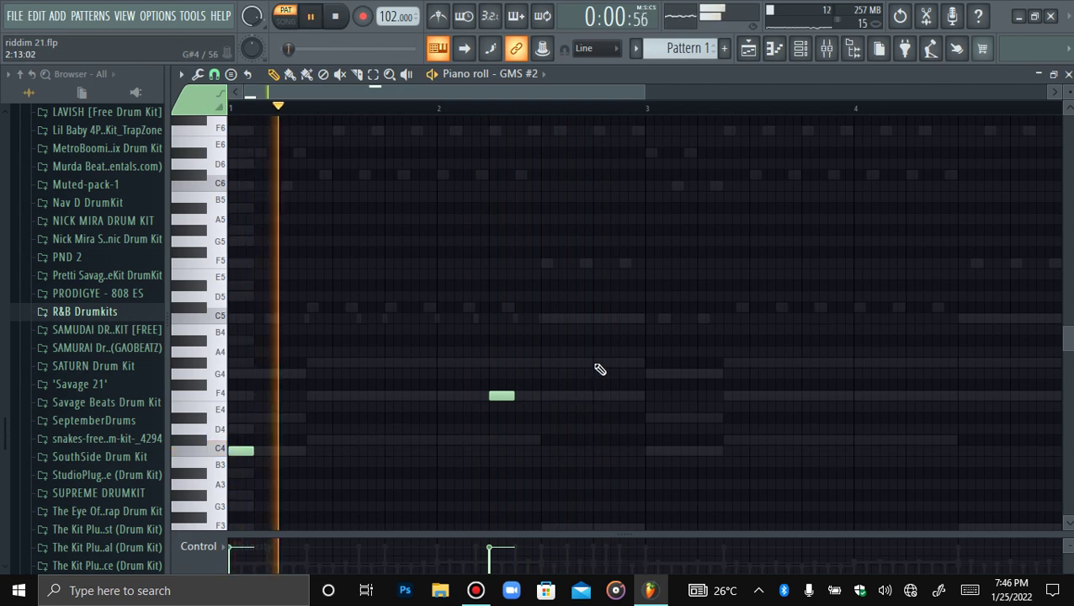
left_click(599, 363)
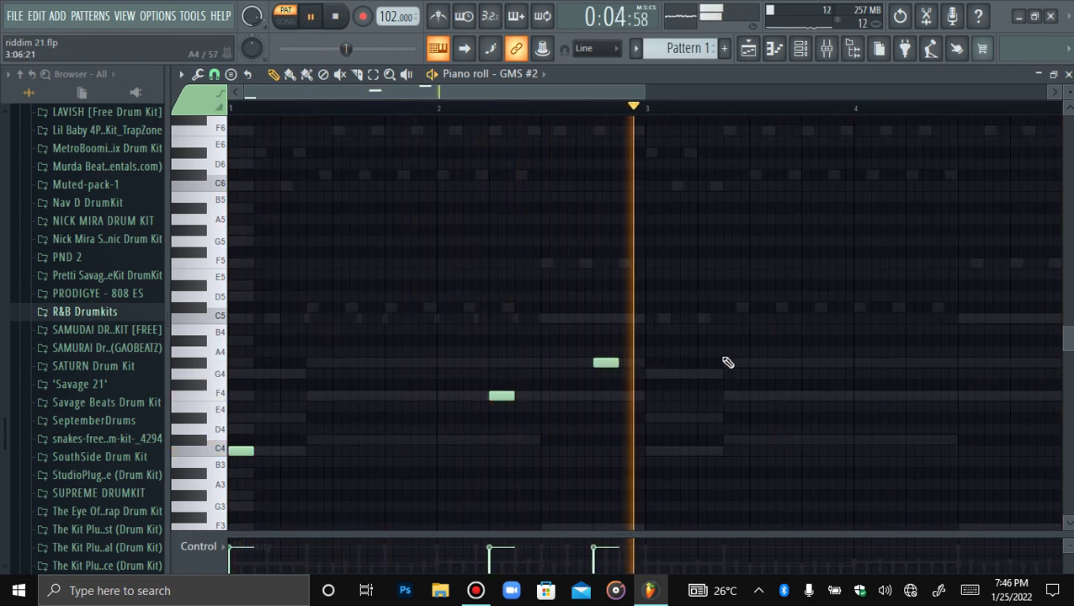
Raise the whole lead two octaves, and lower only the two second-bar notes one octave to F5 and G#5.
key("ctrl+Up")
key("ctrl+Up")
scroll(717, 359, "up", 3)
left_click_drag(640, 168, 475, 282)
key("ctrl+Down")
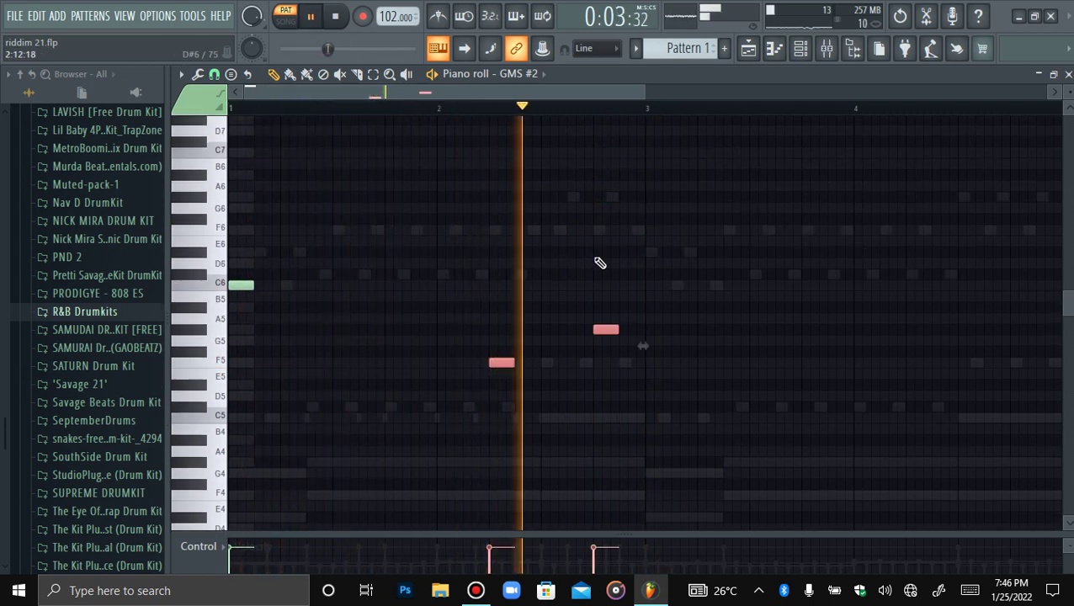
left_click(603, 249)
Duplicate the lead notes of bars 1 and 2 into bars 3 and 4 and replay the pattern.
left_click_drag(645, 108, 232, 107)
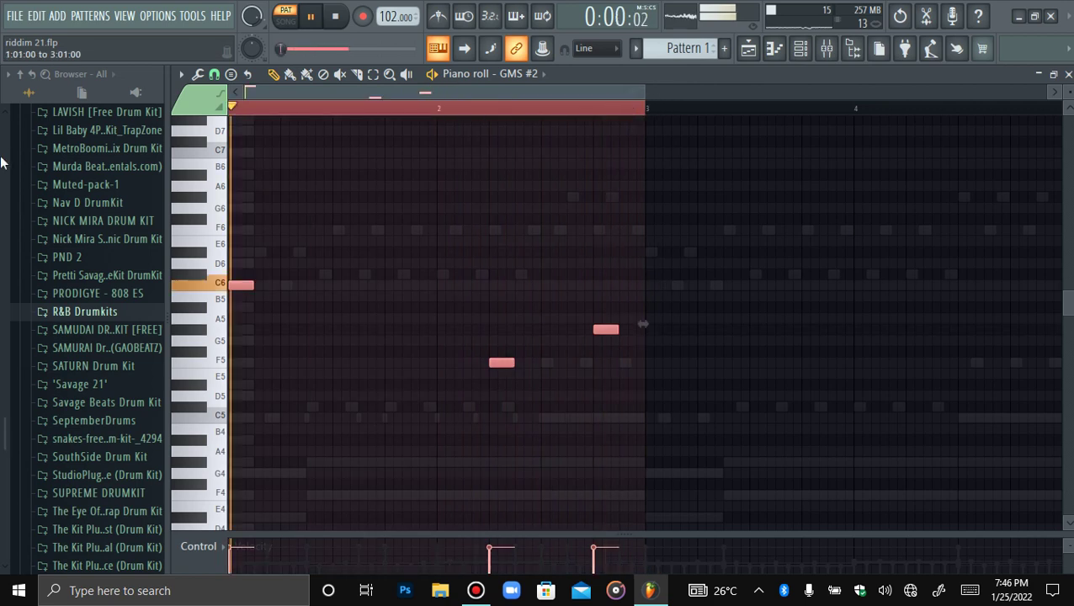
key("ctrl+b")
left_click(305, 158)
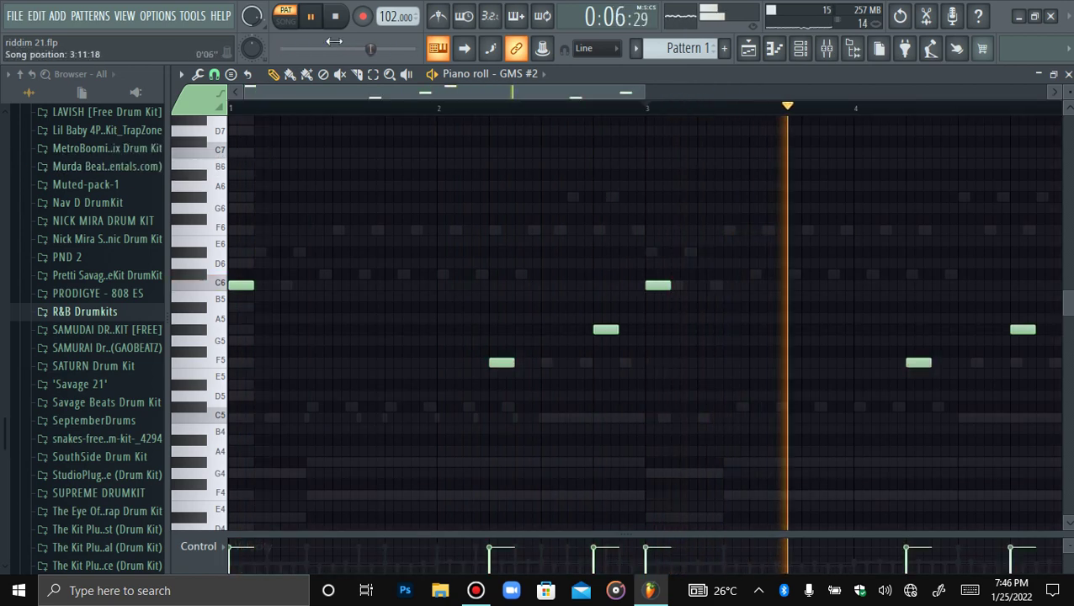
key("space")
key("space")
Solo the Piano Chords channel briefly in the channel rack and turn all channels back on.
left_click(809, 54)
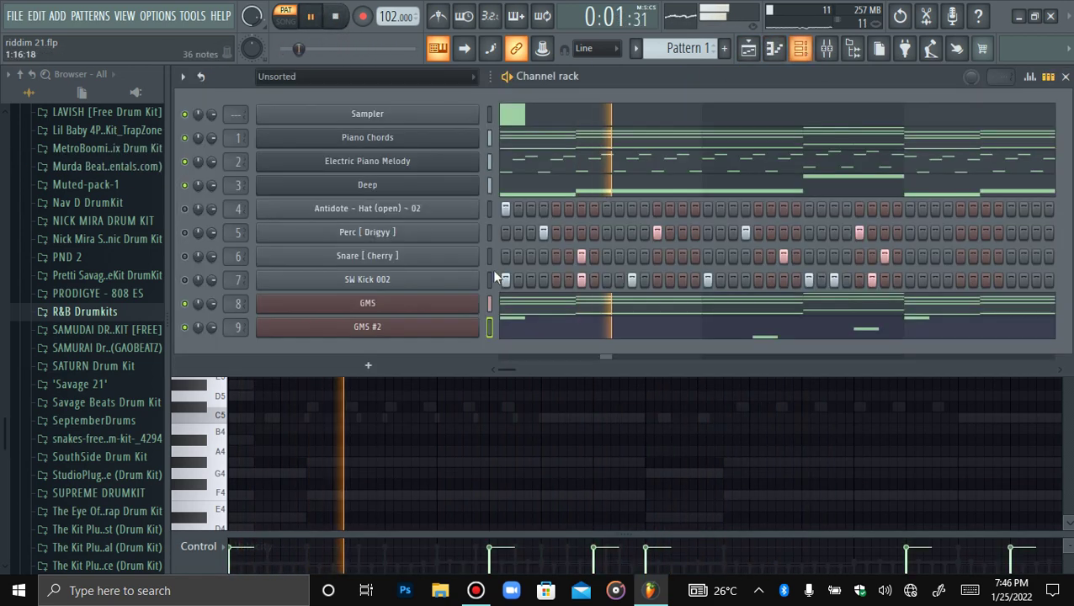
right_click(185, 137)
key("Escape")
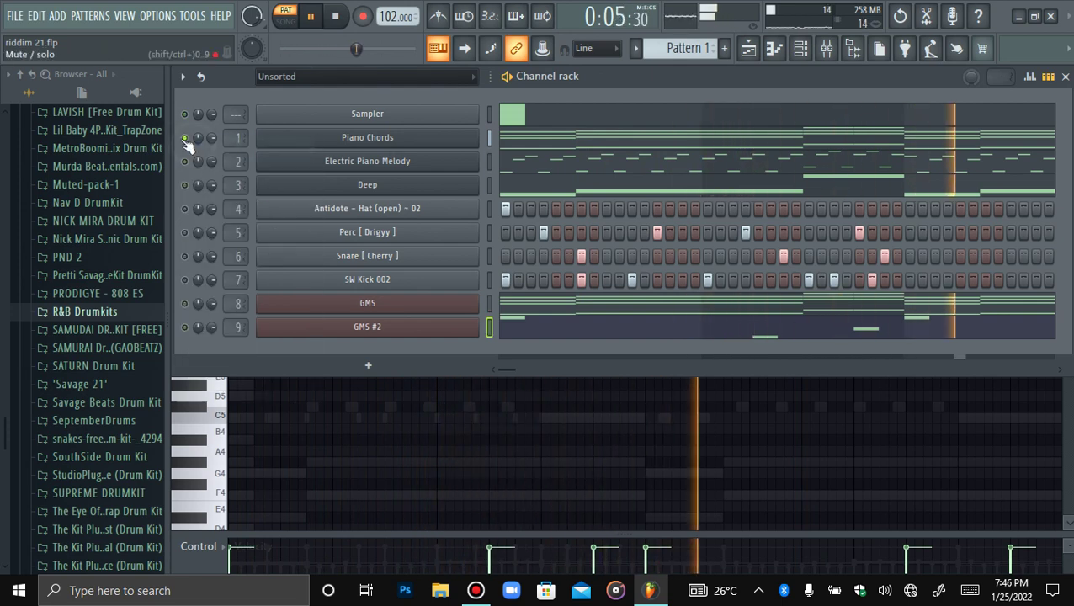
right_click(192, 142)
key("Escape")
Load the Trance Lead LS preset on GMS #2 and return to its piano roll.
left_click(362, 328)
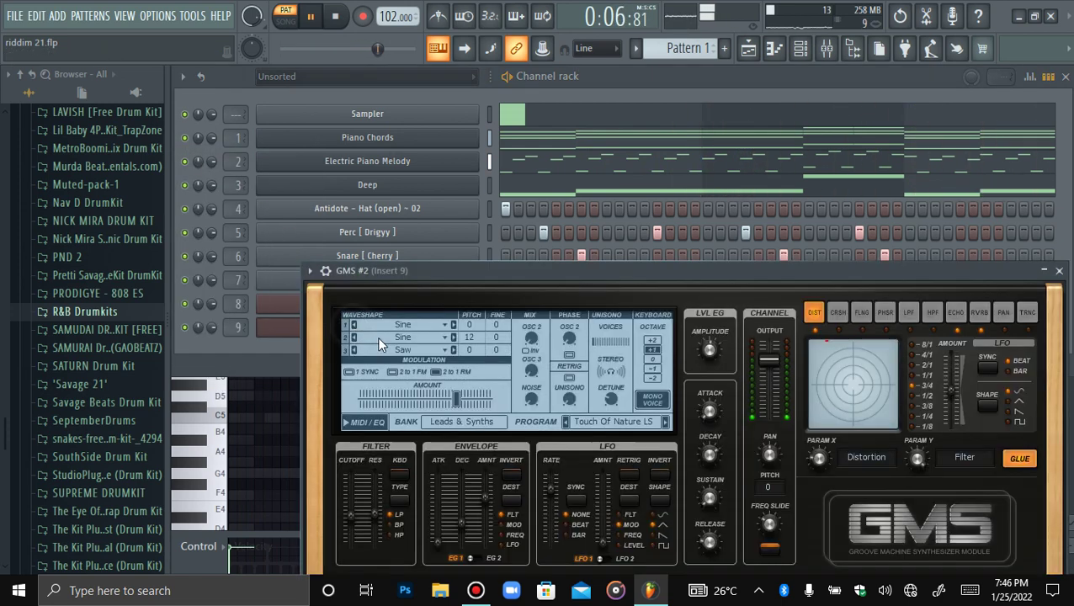
left_click(612, 424)
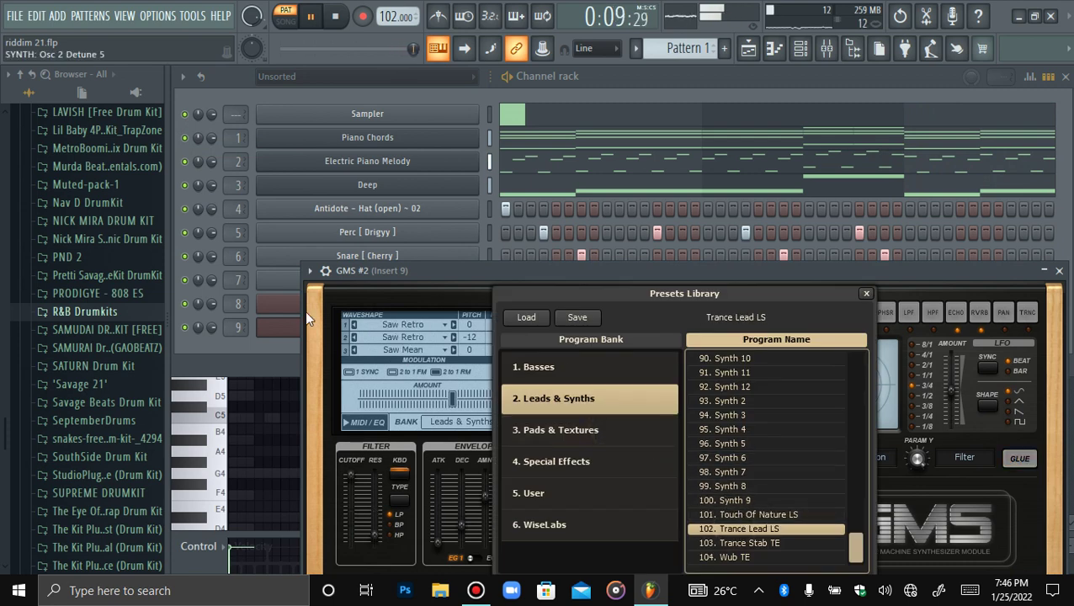
left_click(280, 334)
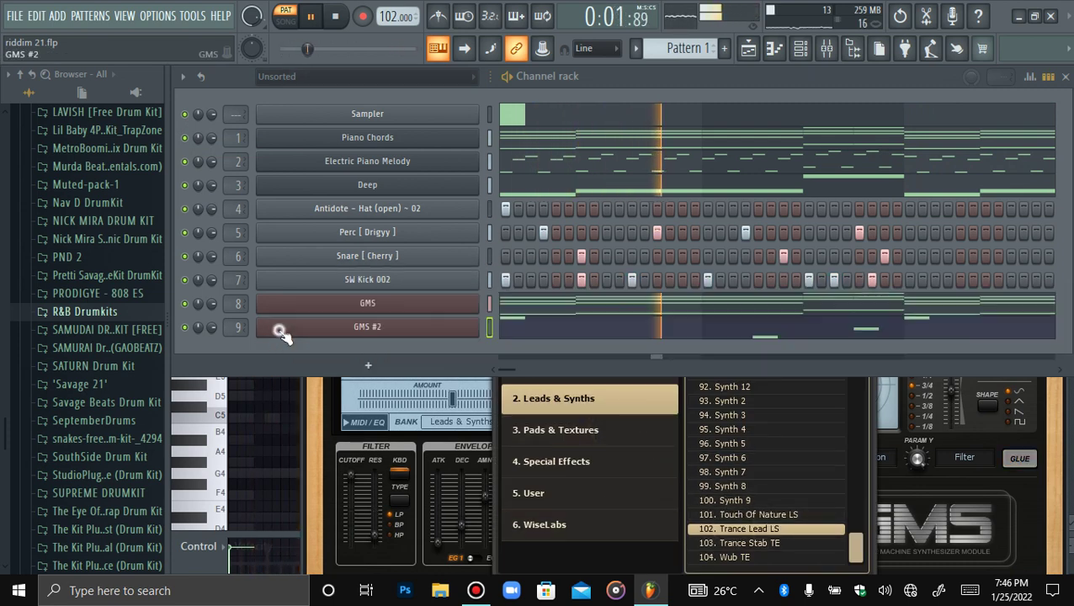
left_click(773, 48)
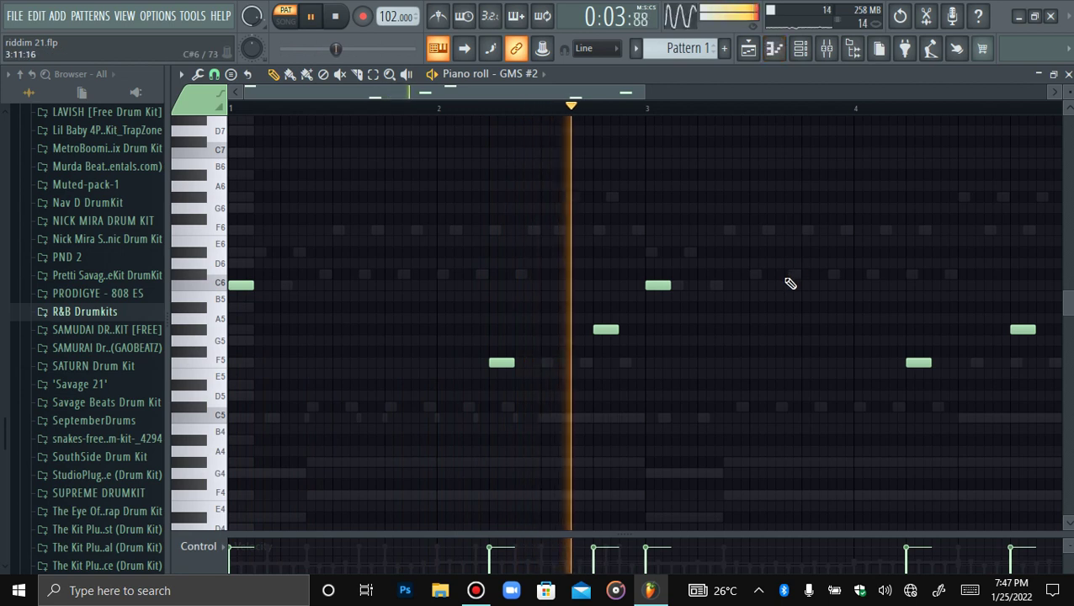
Raise all lead notes one octave and add a G6 note overlapping the F6 in bar 2, playing from bar 2.
key("space")
key("space")
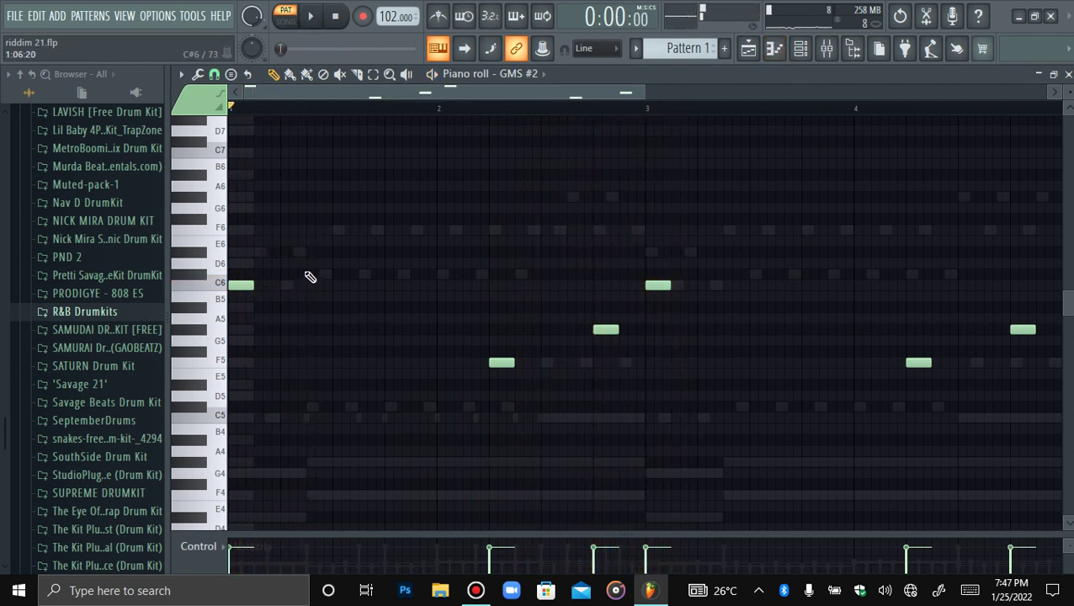
left_click(502, 208)
left_click(461, 108)
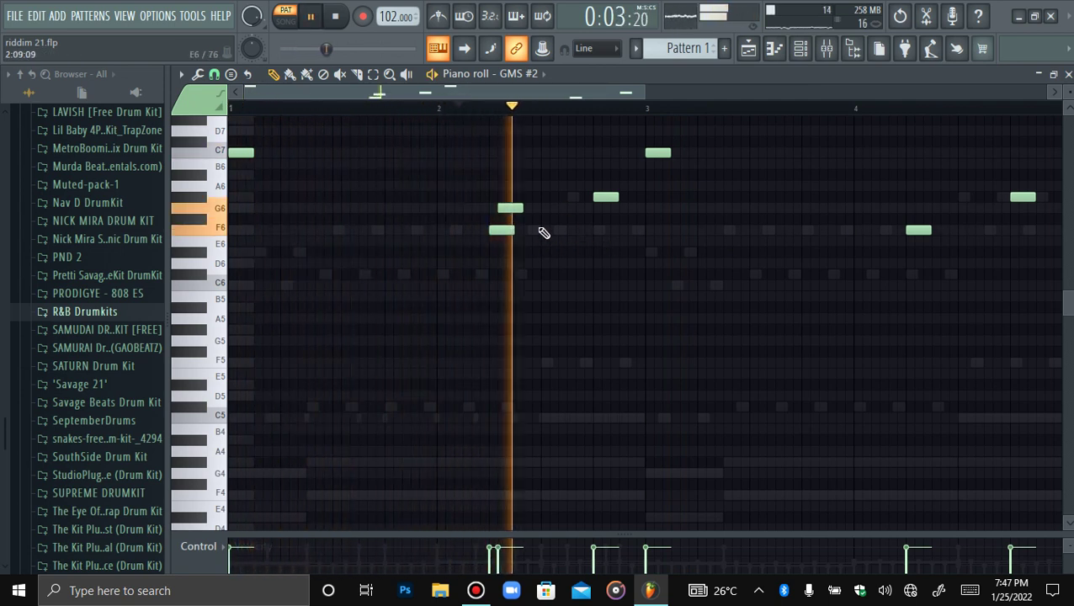
Delete the three duplicated lead notes C7, F6 and G#6 in bars 3 and 4.
right_click(658, 153)
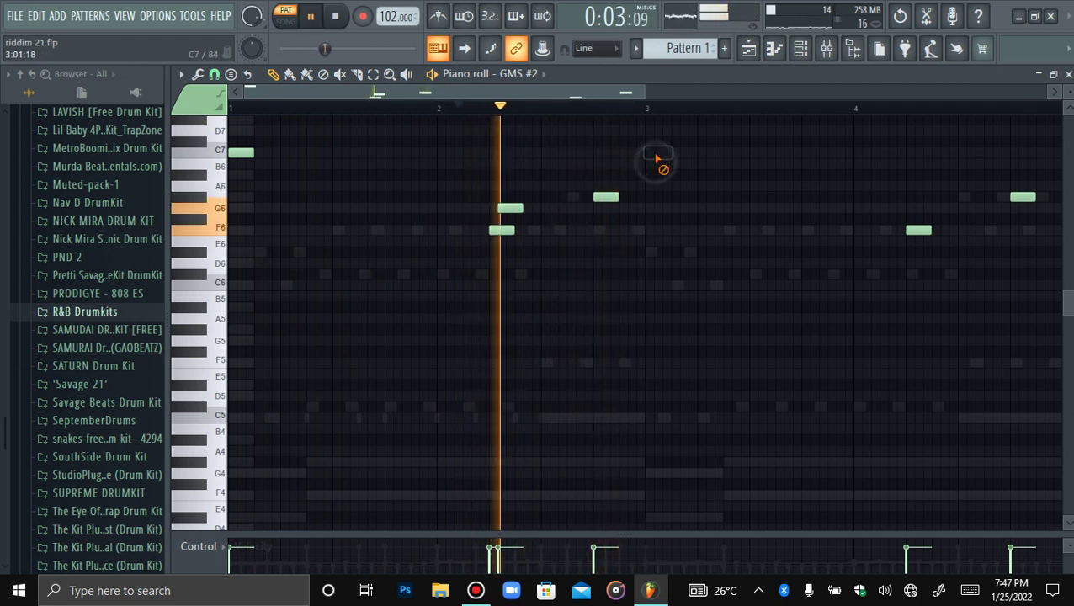
right_click(918, 230)
right_click(1023, 196)
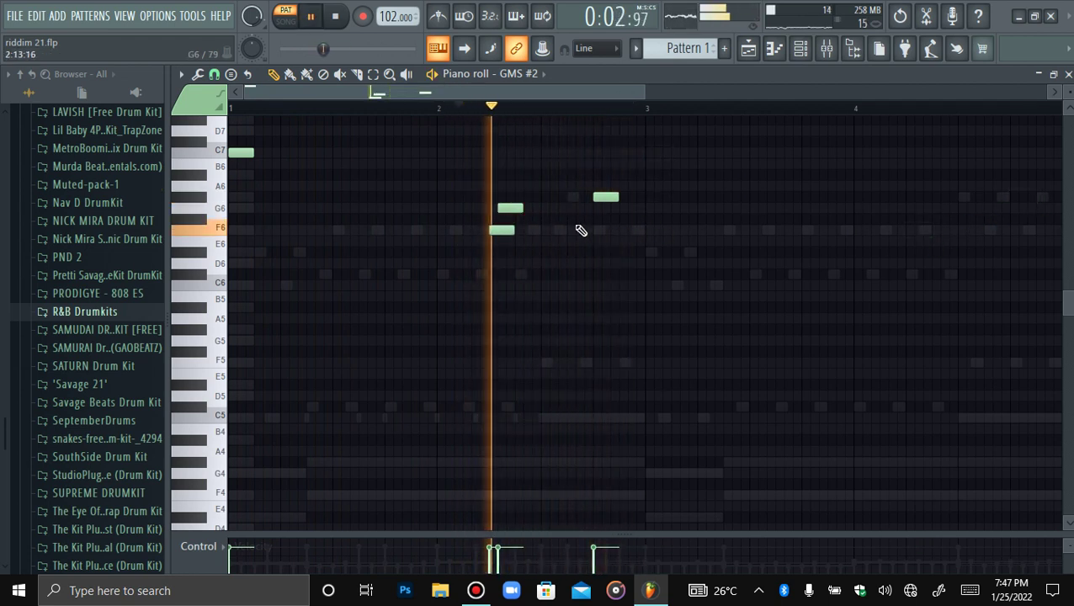
Try extra notes between the G6 and G#6 in bar 2, settling on an overlapping G6 and F6 pair, and replay them.
left_click(557, 197)
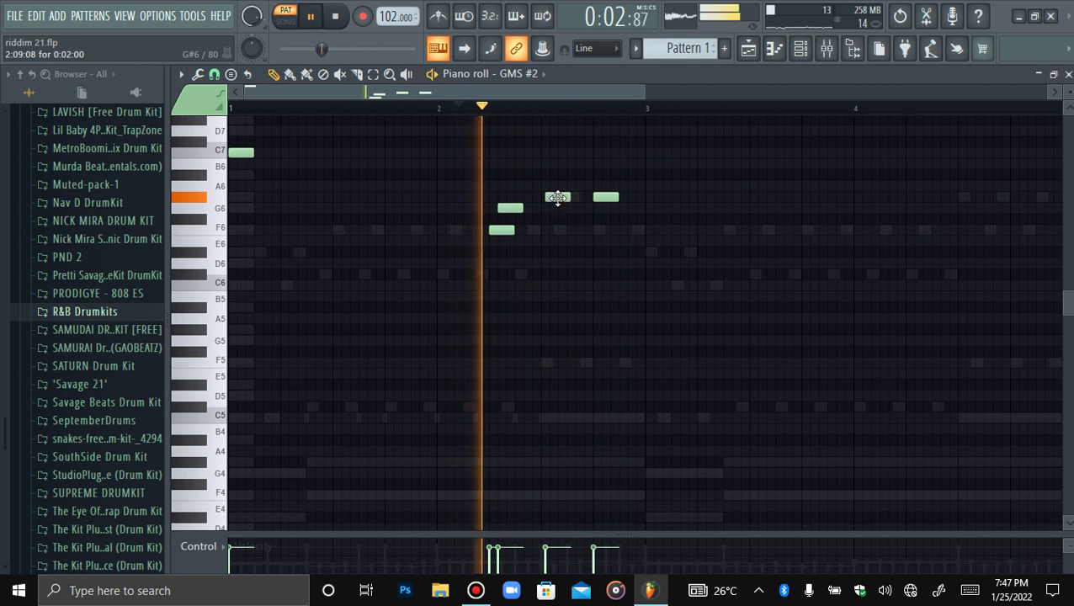
left_click_drag(557, 197, 555, 232)
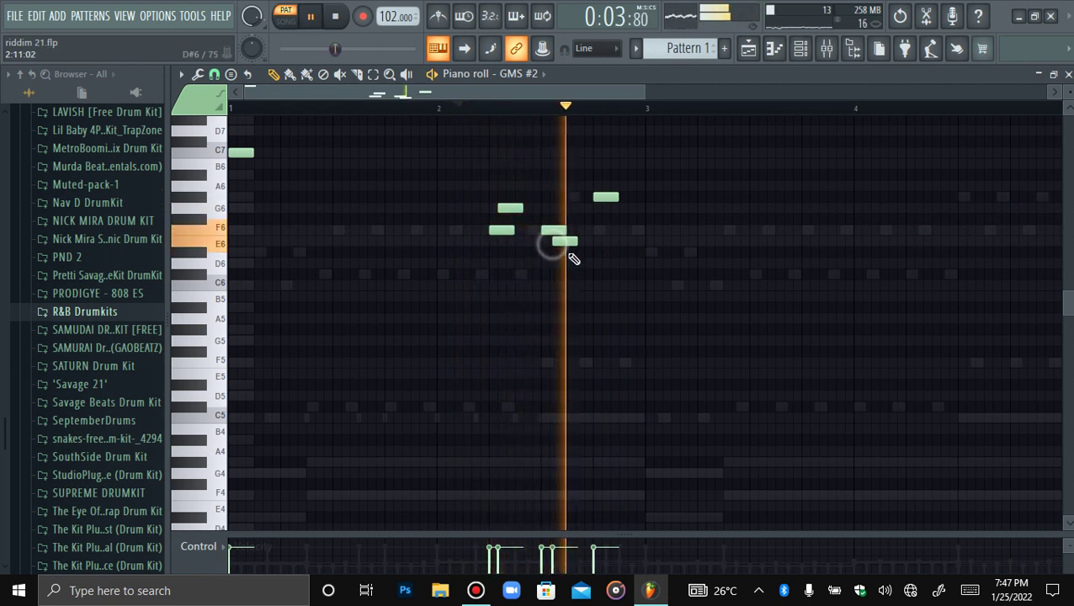
left_click(556, 266)
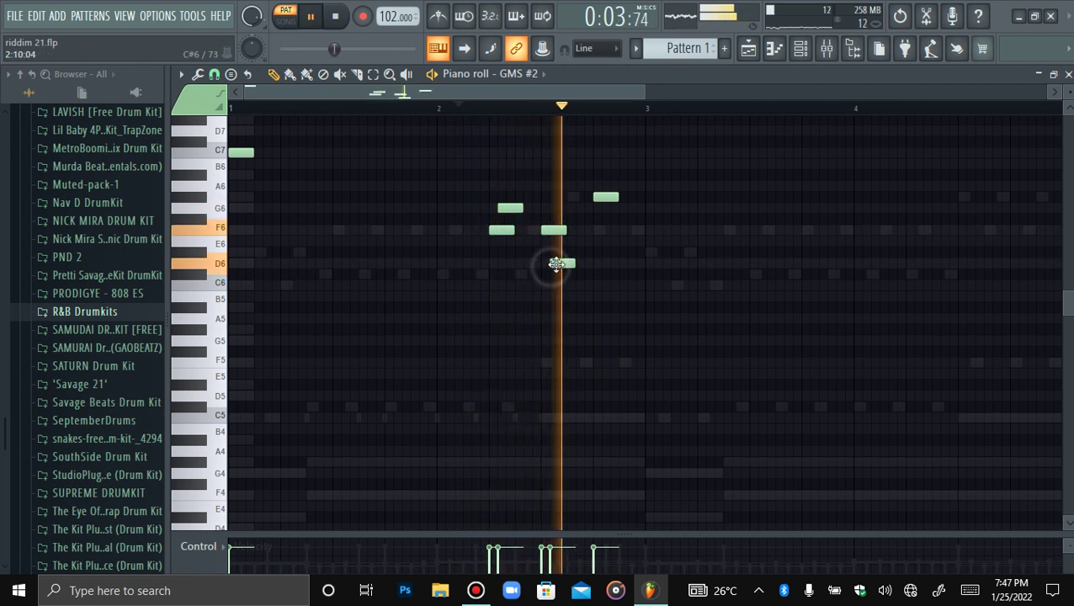
left_click_drag(556, 271, 559, 225)
key("space")
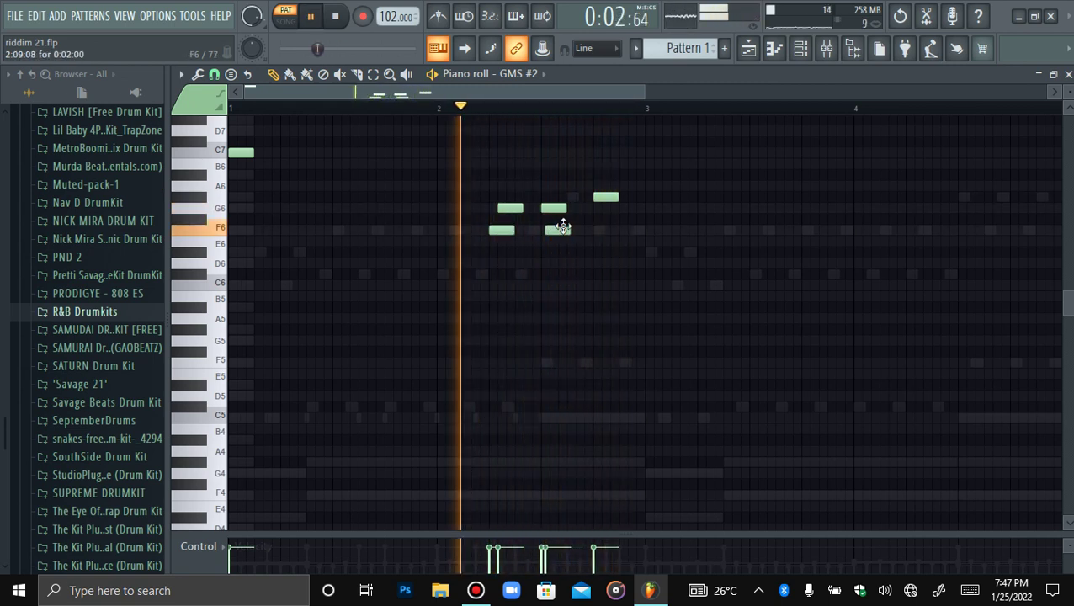
key("space")
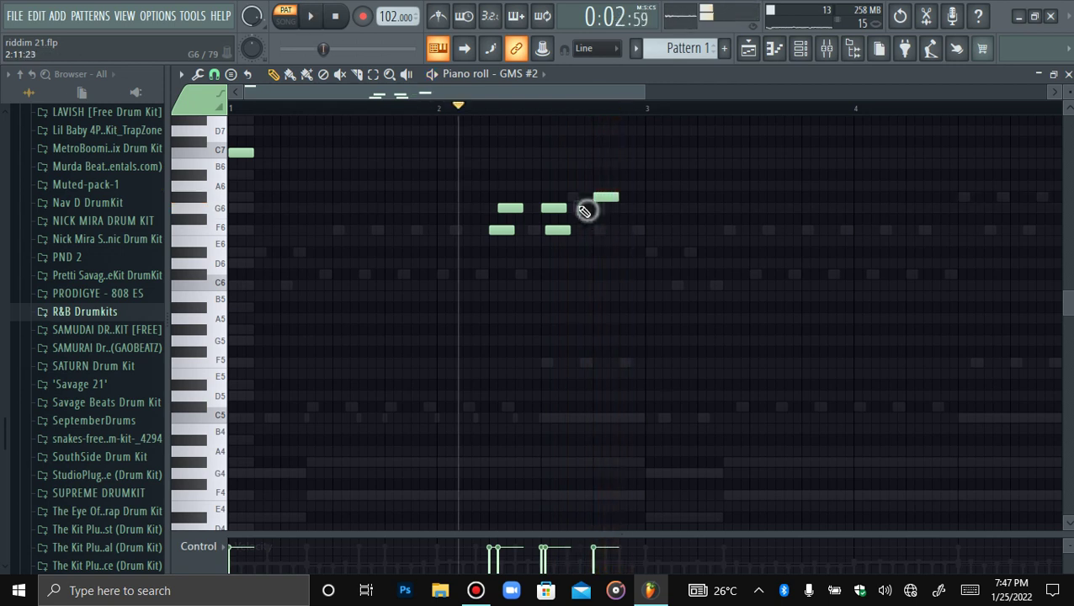
key("space")
key("space")
key("space")
Delete the extra F6, try the extra G6 as a very short note placed slightly further on, and delete it too.
right_click(557, 229)
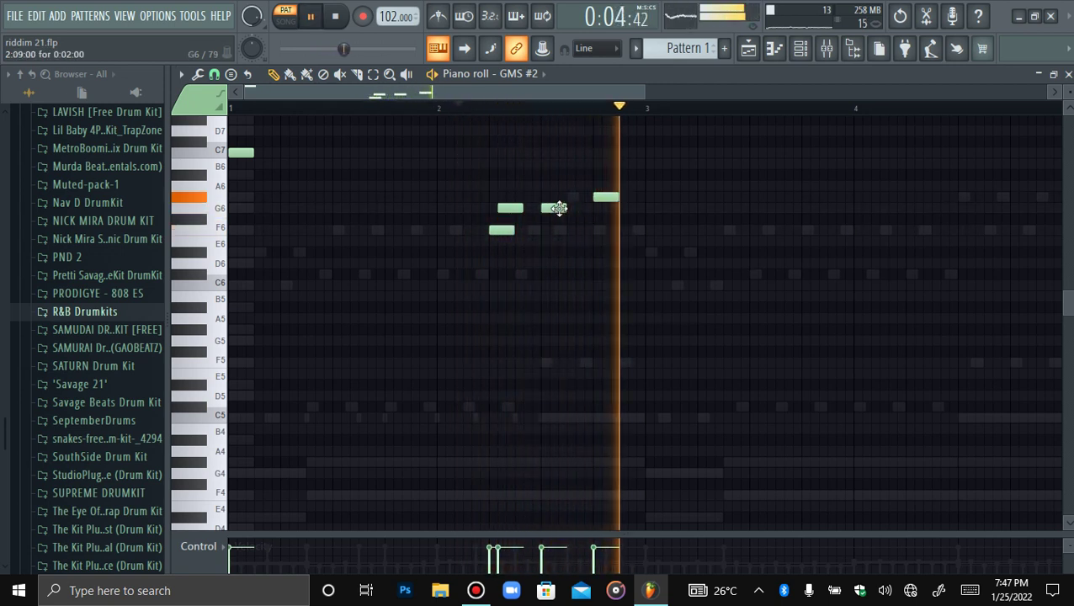
right_click(551, 208)
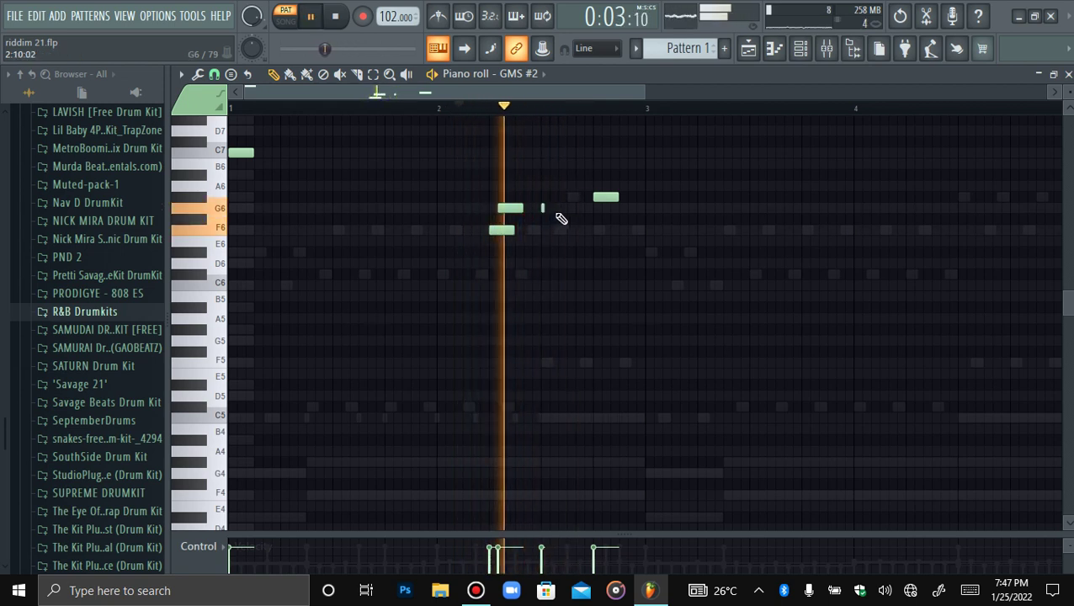
left_click_drag(542, 208, 560, 208)
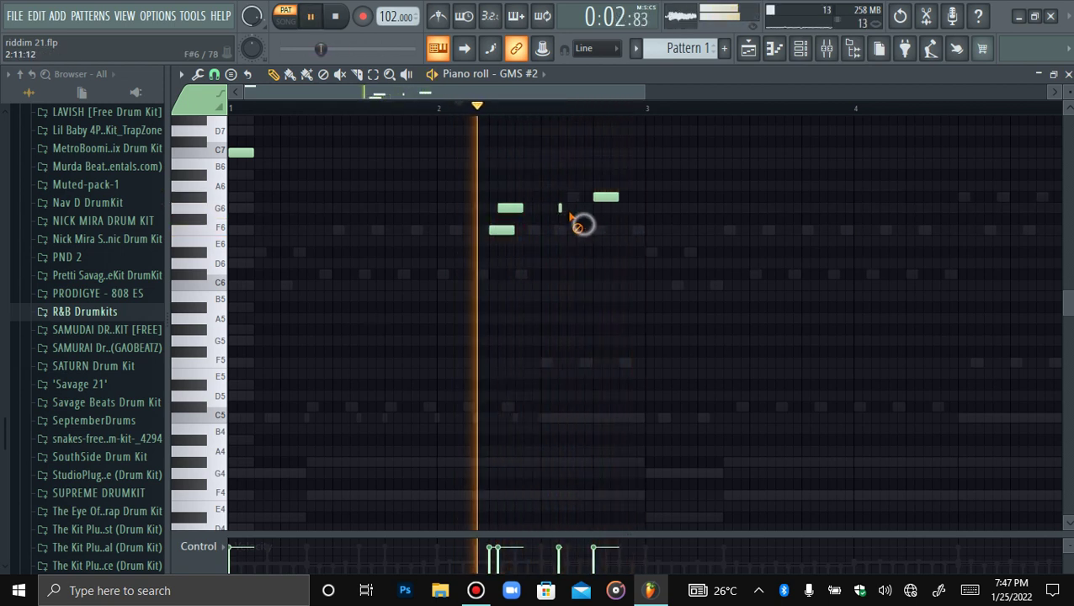
right_click(561, 208)
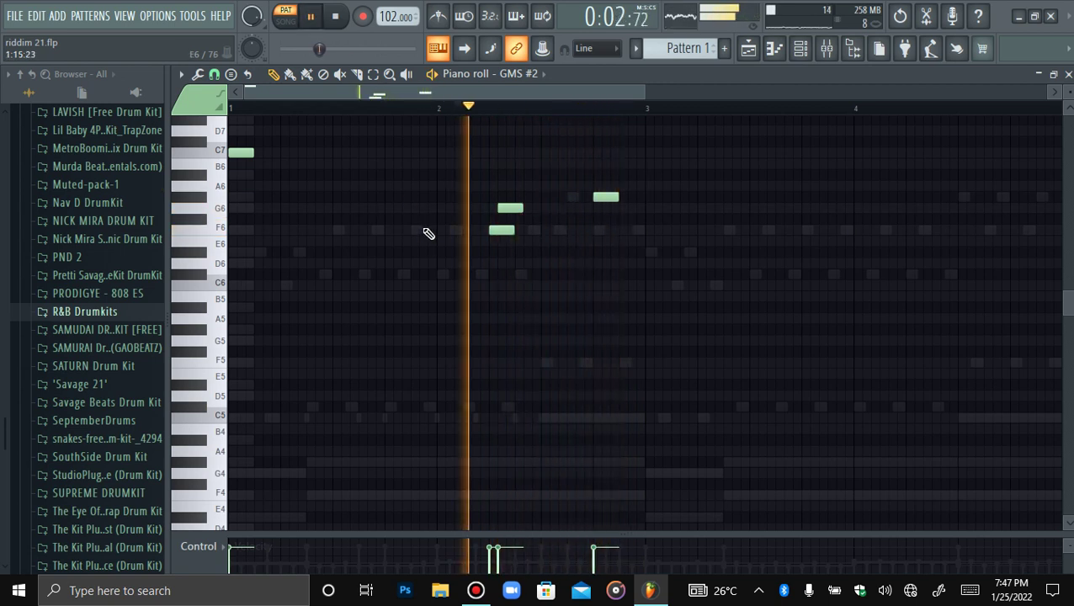
Restart the pattern from the beginning and shorten the opening C7 note to a length of 0:01:20.
left_click(335, 16)
key("space")
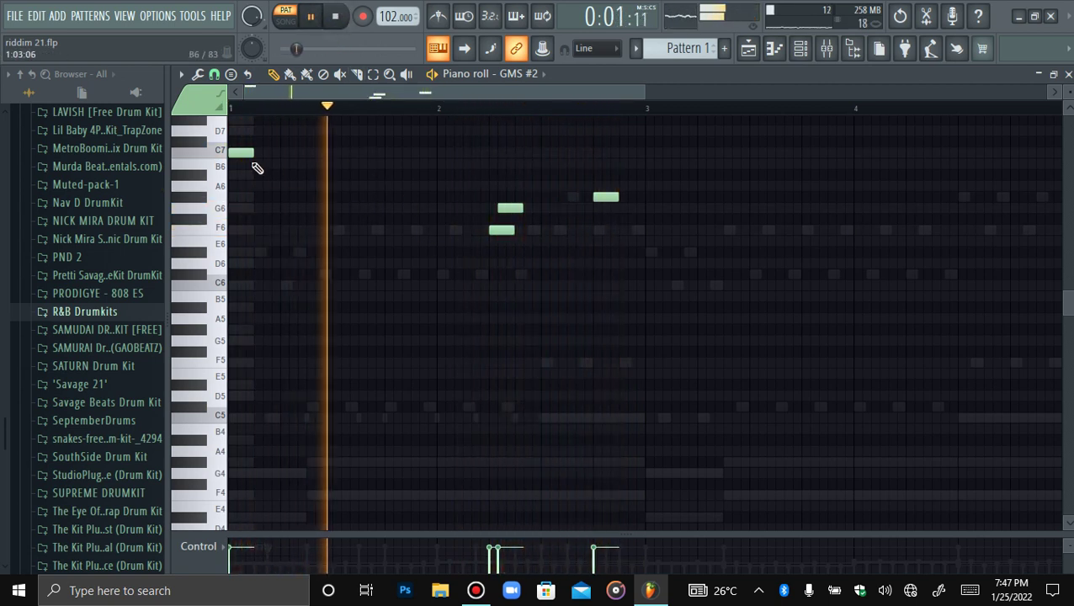
mouse_move(248, 158)
left_mouse_down()
mouse_move(329, 162)
mouse_move(247, 166)
left_mouse_up()
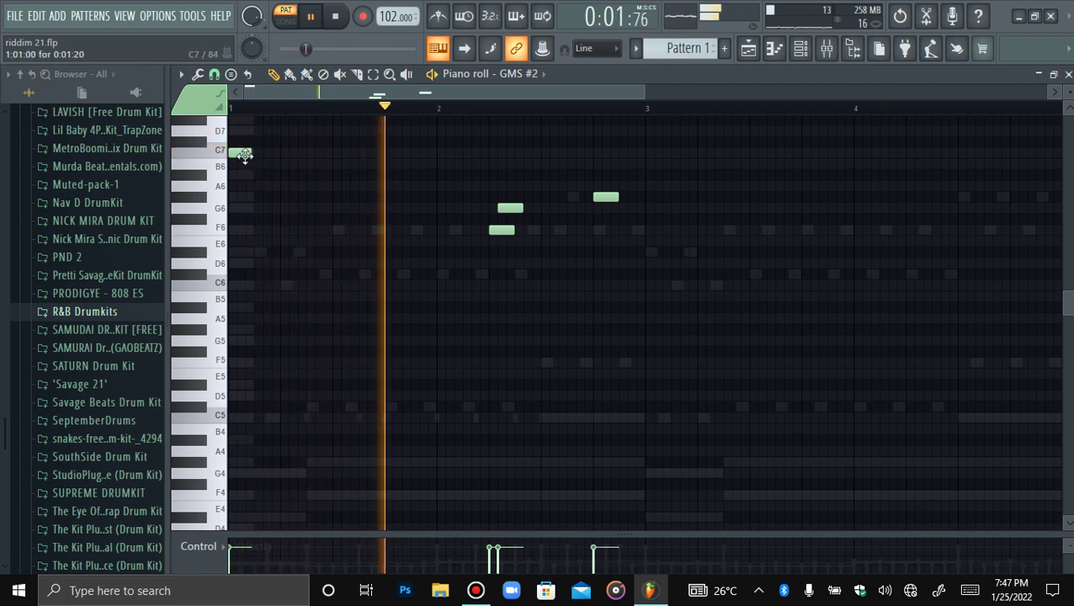
Quantize the lead notes and delete the G#6 note on the last beat of bar 2.
key("alt+q")
key("Return")
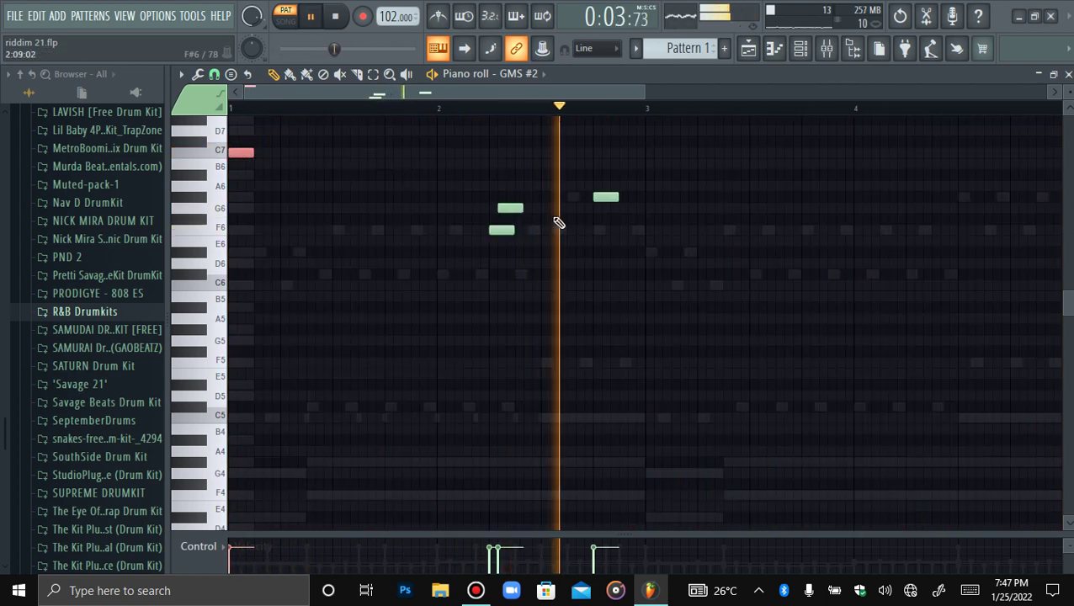
right_click(614, 197)
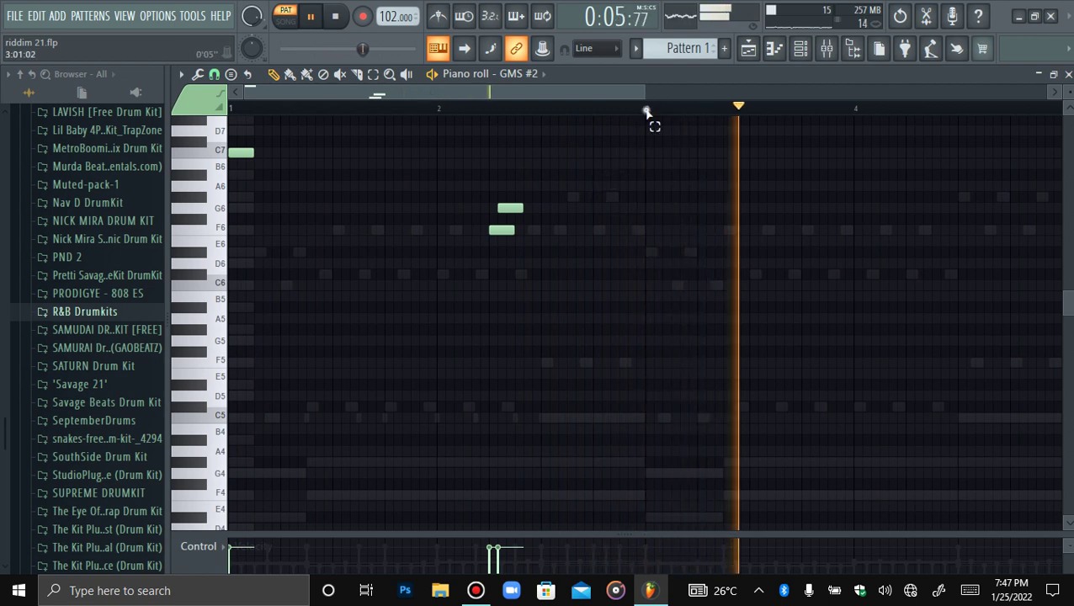
Duplicate the lead notes of bars 1 and 2 into bars 3 and 4 and check the channel rack.
left_click_drag(645, 111, 0, 206)
key("ctrl+b")
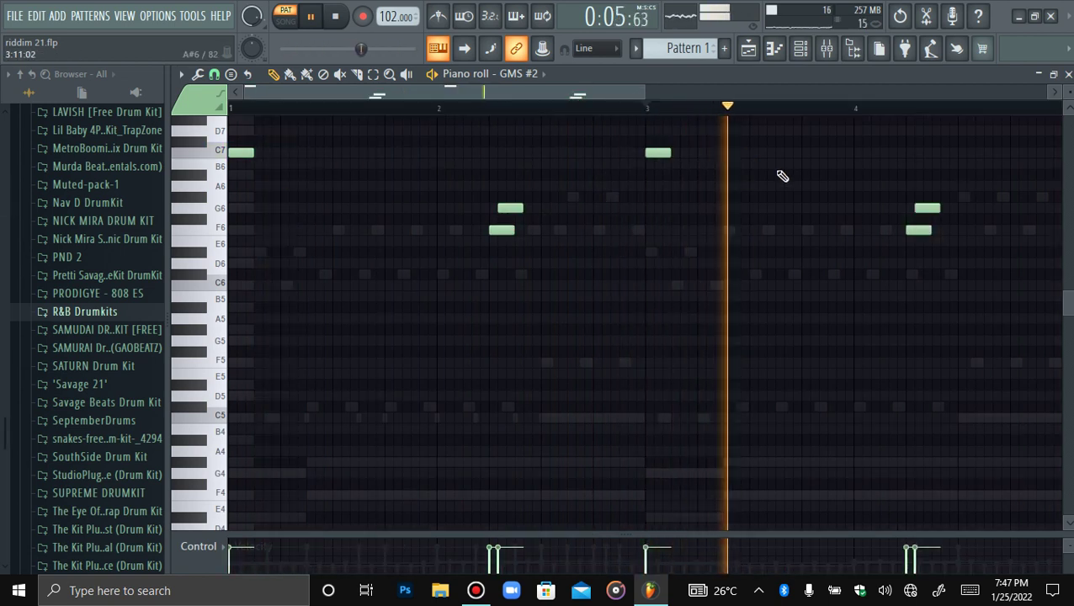
scroll(877, 168, "down", 1)
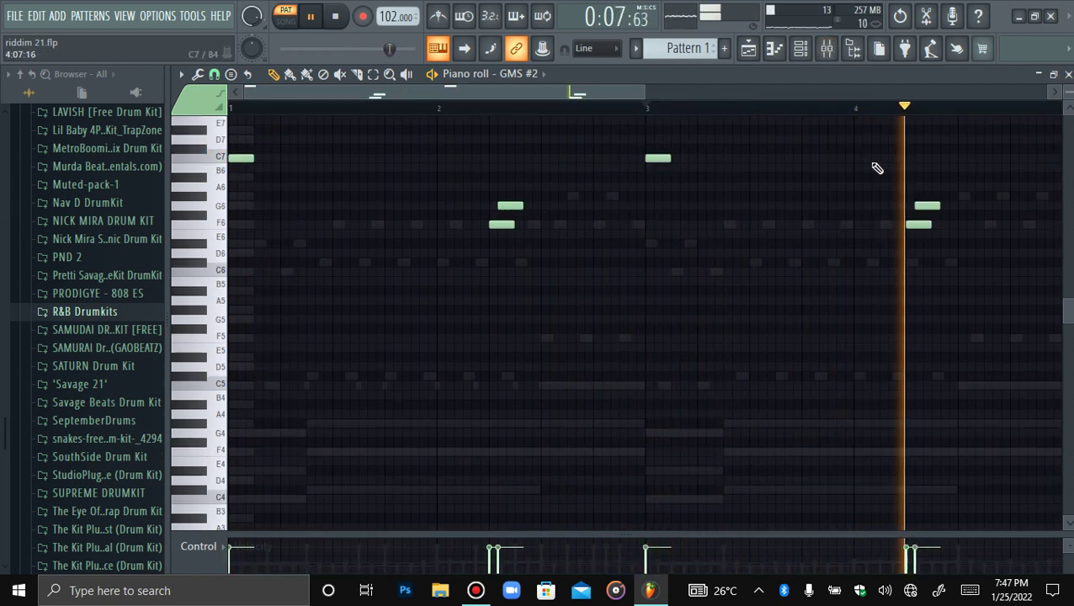
left_click(801, 51)
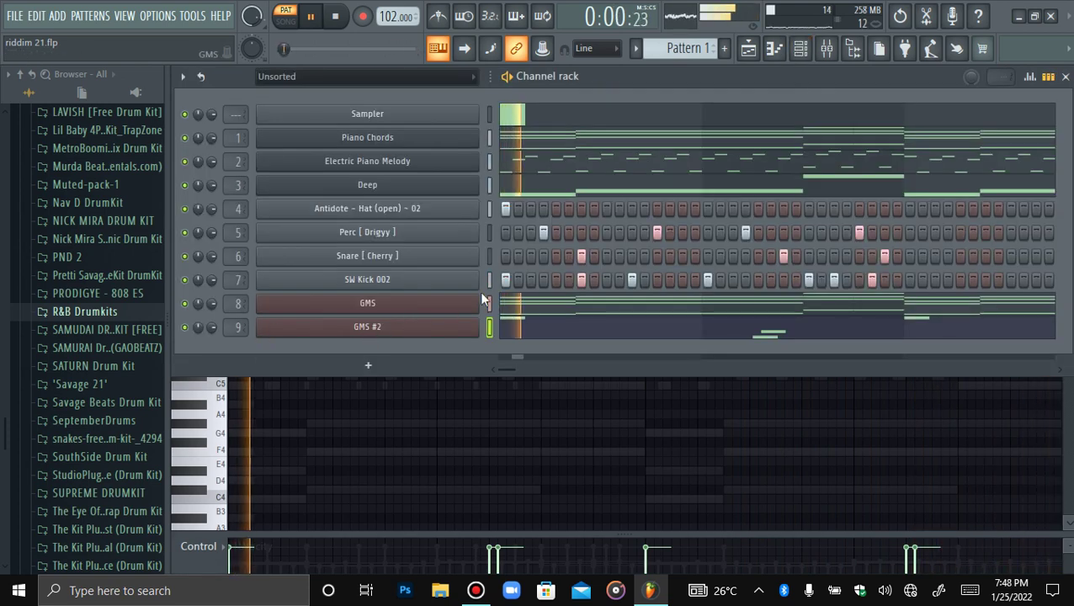
left_click(778, 52)
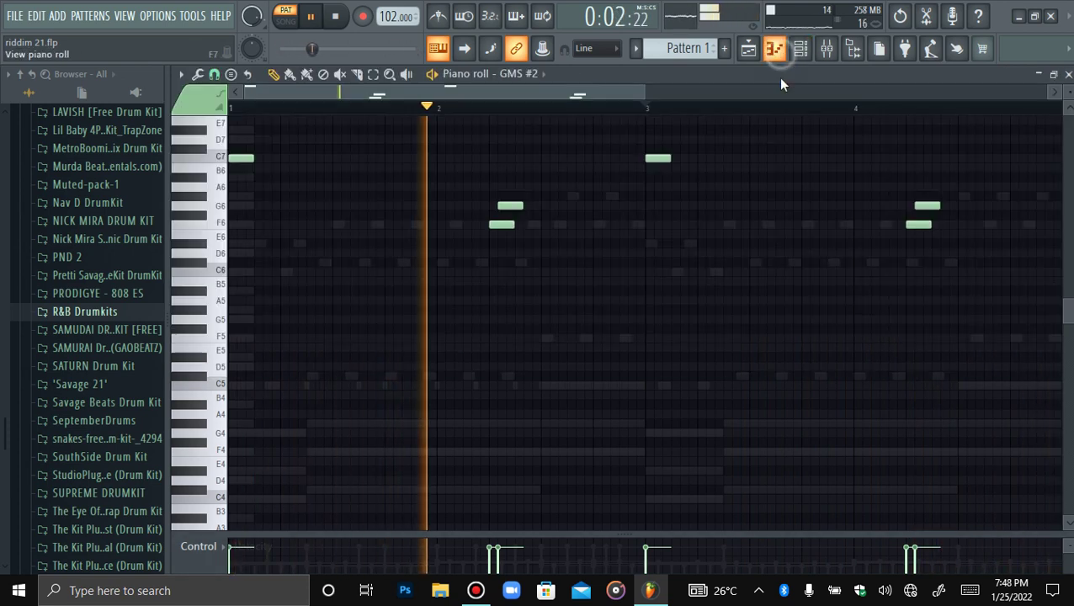
Add a G#6 note on beat 3 and a G6 note on beat 4 of bar 2, replaying that bar.
left_click(545, 196)
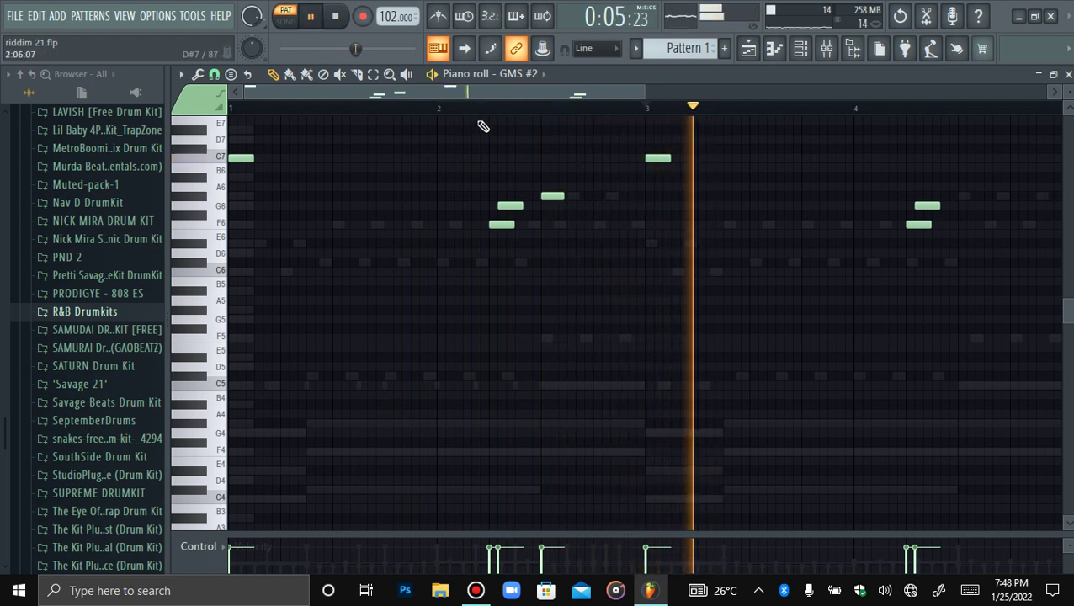
left_click(471, 107)
left_click(593, 196)
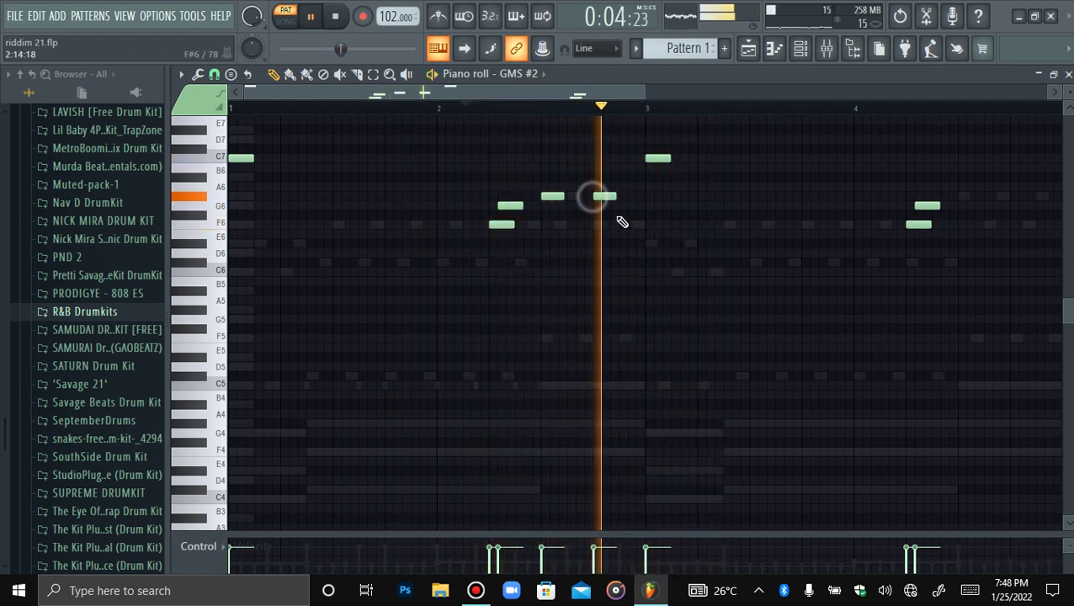
left_click_drag(607, 196, 597, 211)
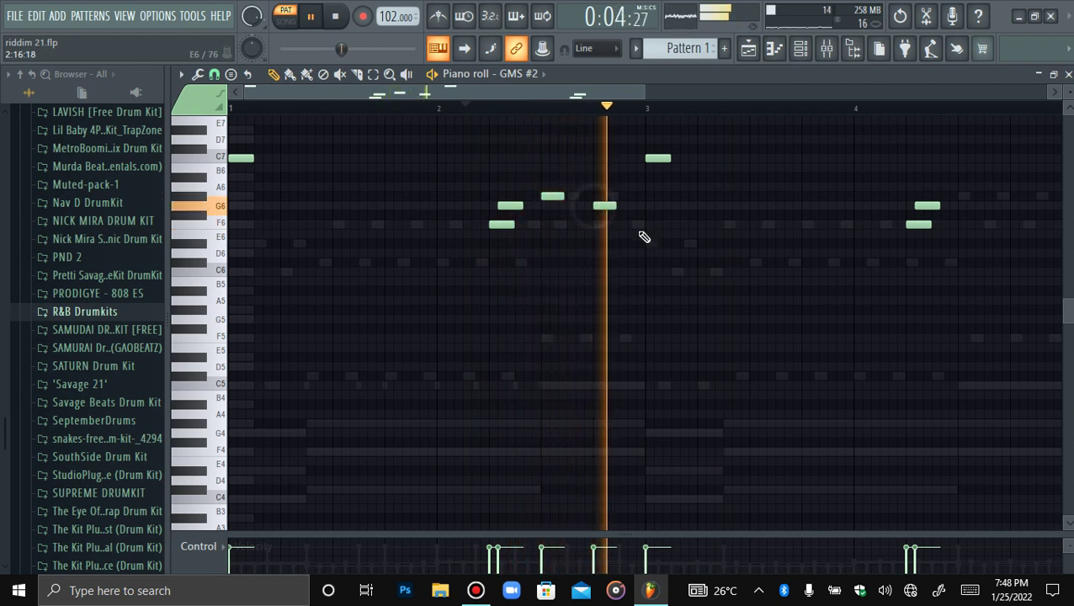
Replace the old lead copies in bars 3 and 4 with a duplicate of the extended two-bar phrase and replay from the start.
right_click(665, 157)
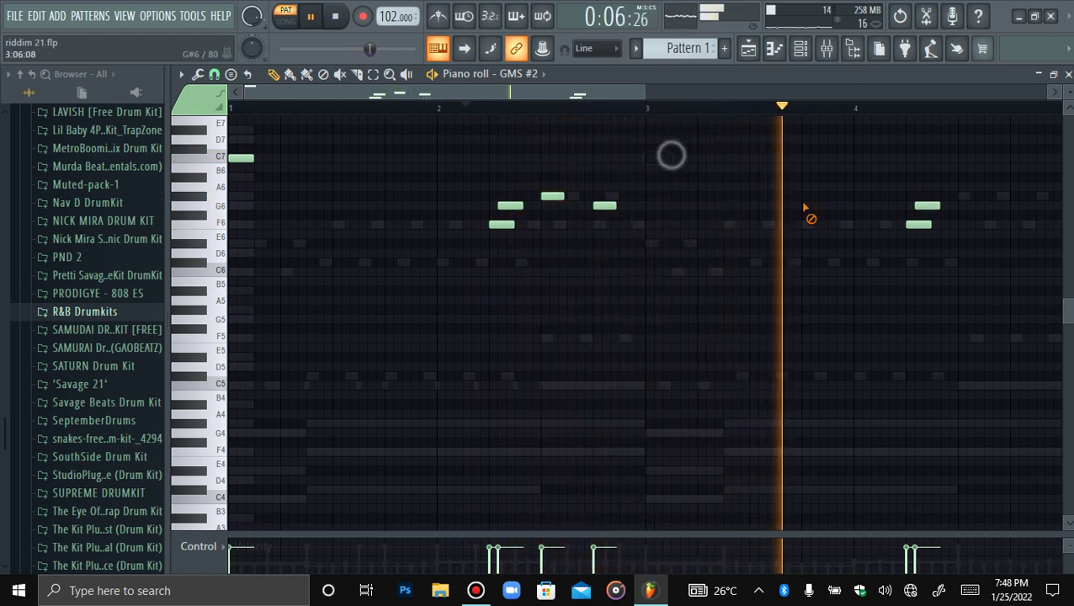
right_click(926, 205)
key("space")
right_click(919, 224)
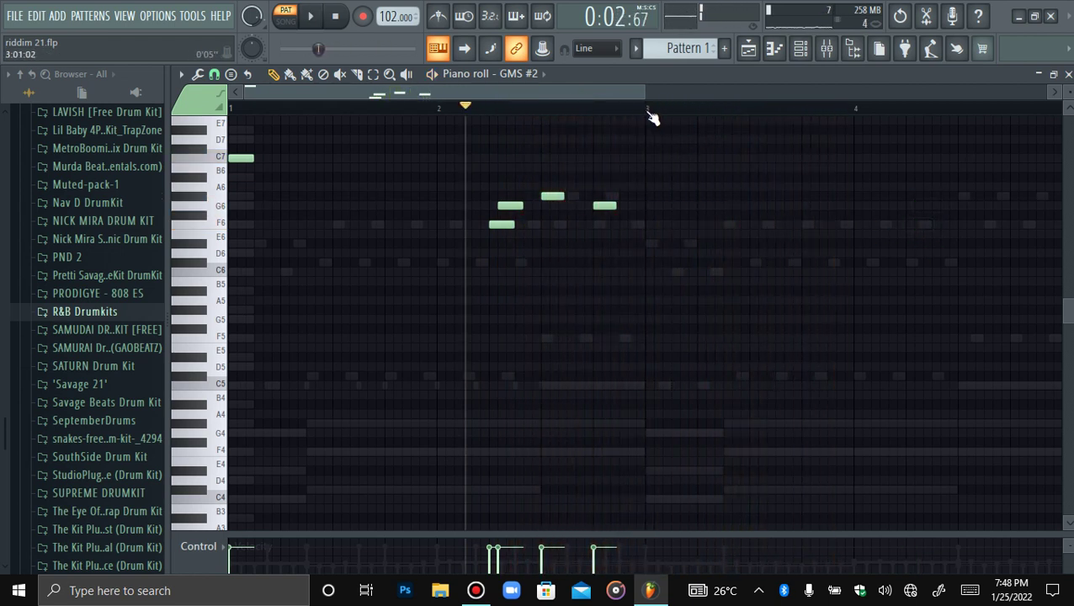
left_click_drag(653, 108, 240, 108)
key("ctrl+z")
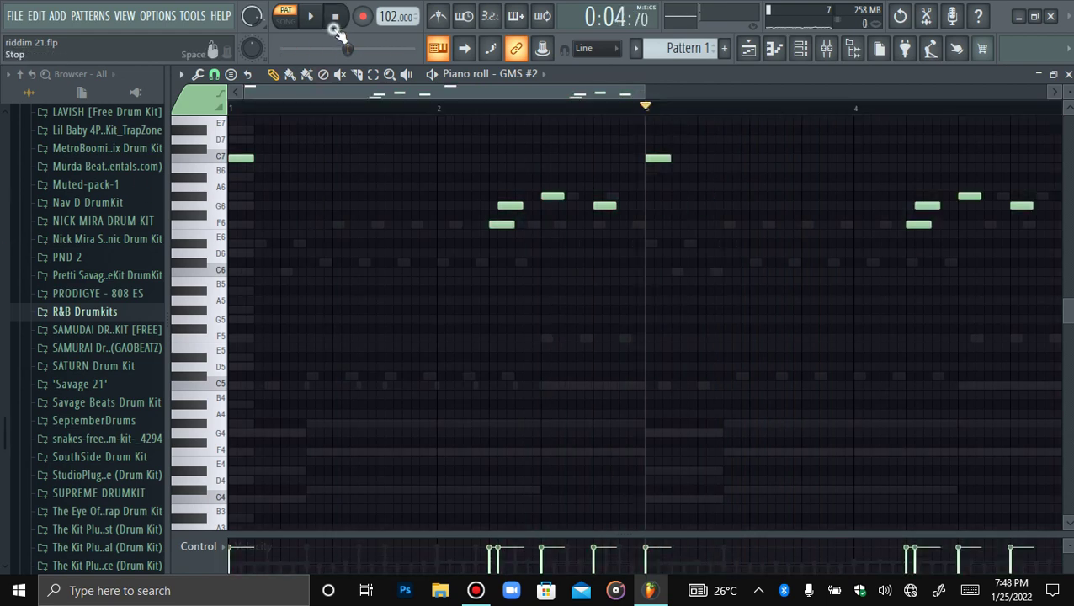
left_click(335, 28)
key("space")
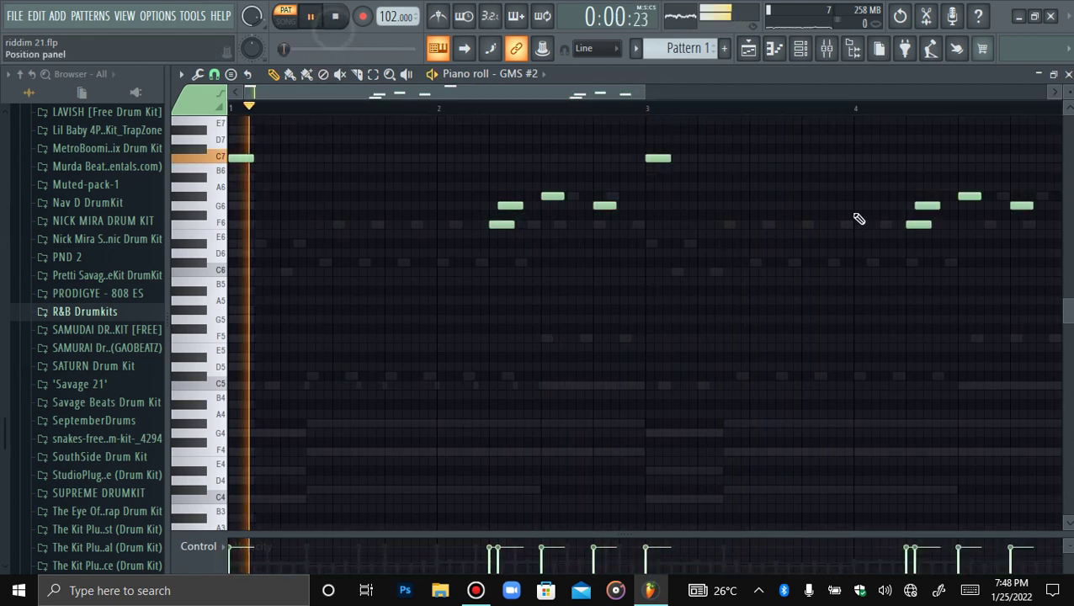
Open the GMS #2 presets library and audition the Trance Stab TE, Touch Of Nature LS and Porta Lead presets.
left_click(809, 49)
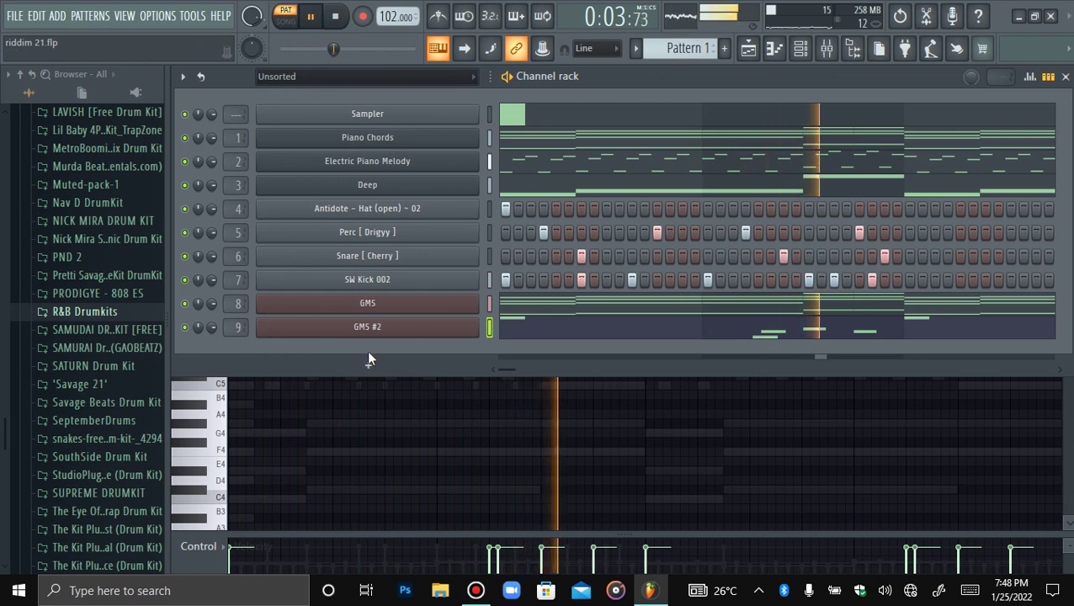
left_click(370, 305)
left_click(304, 252)
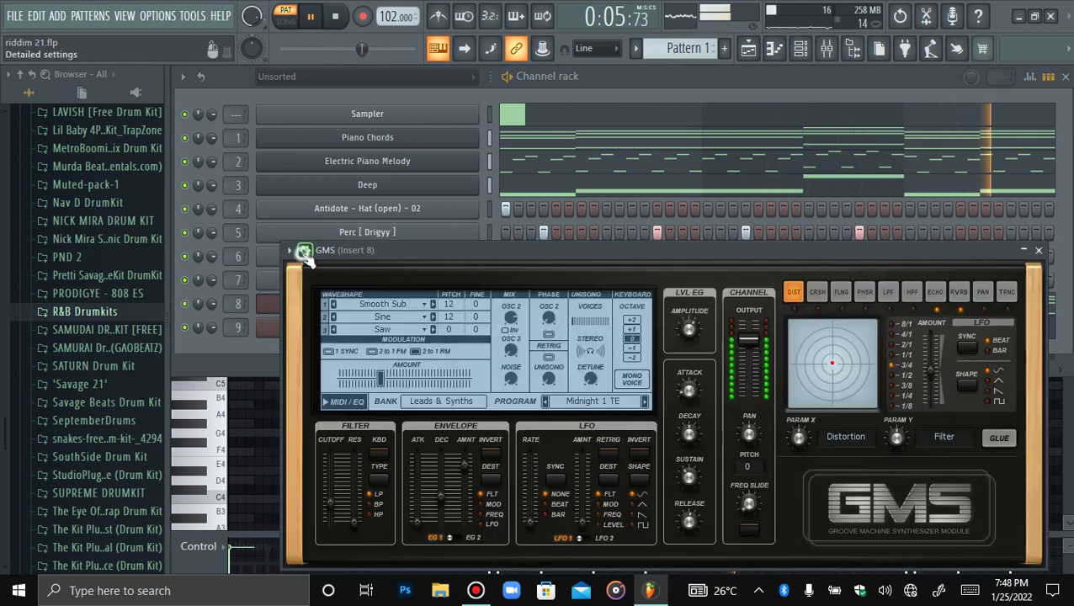
left_click(270, 313)
left_click(360, 330)
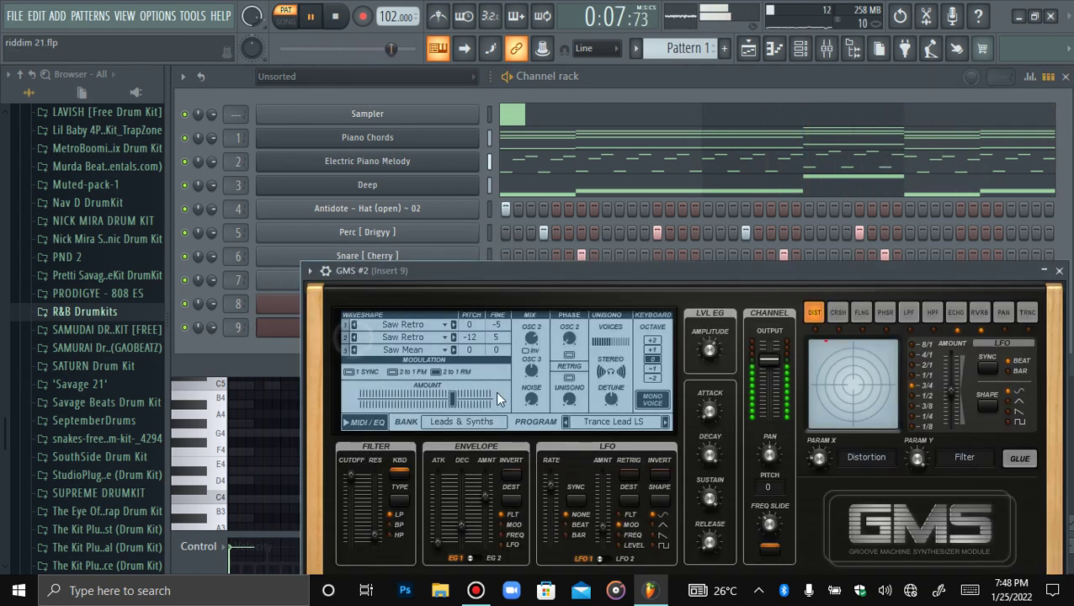
left_click(461, 421)
left_click(758, 543)
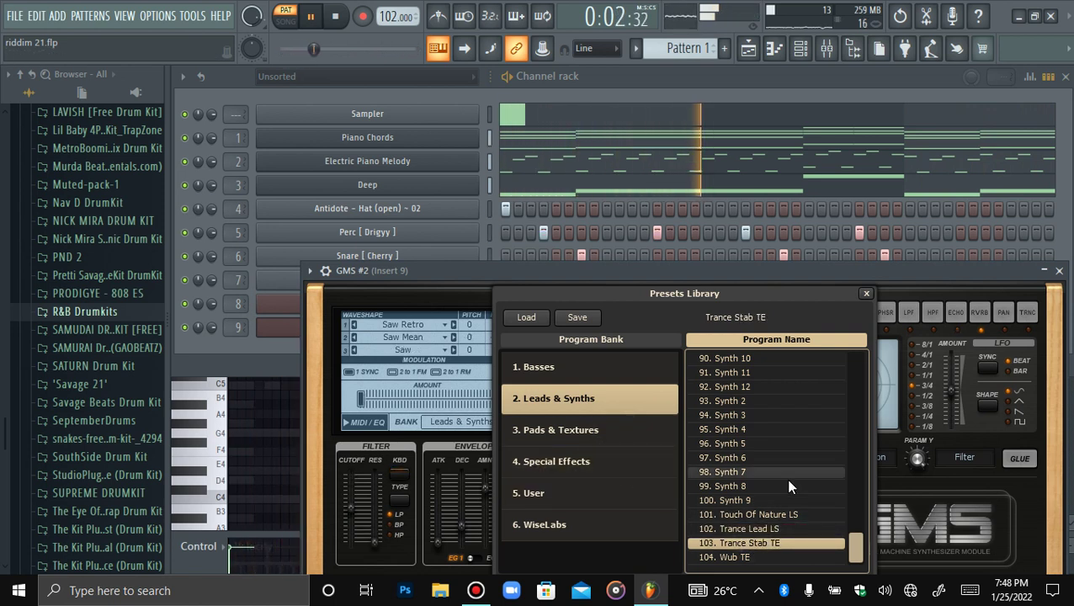
left_click(739, 515)
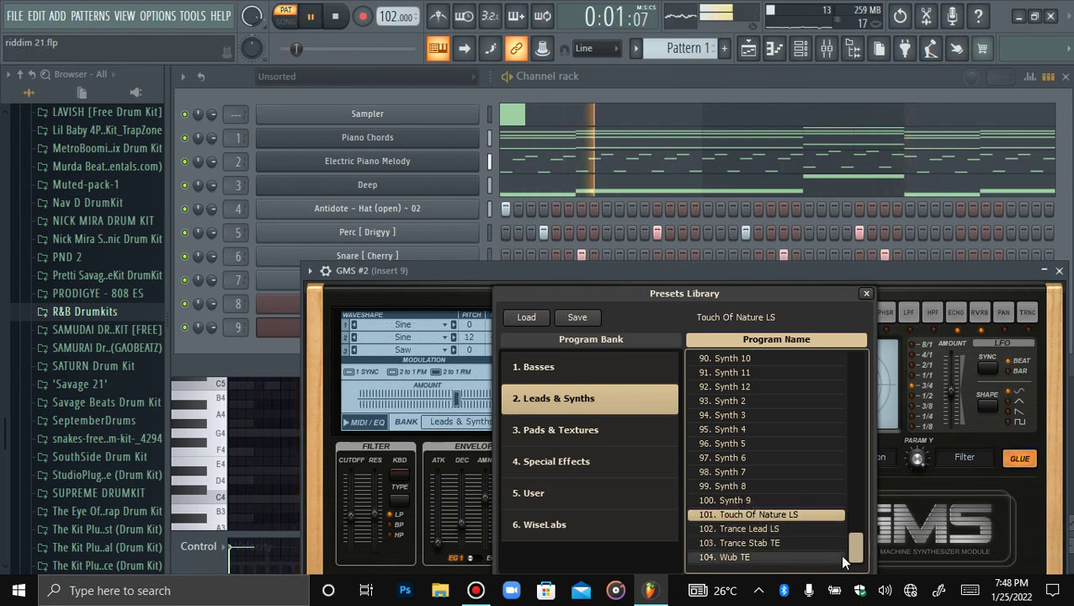
left_click_drag(854, 552, 856, 483)
left_click(721, 529)
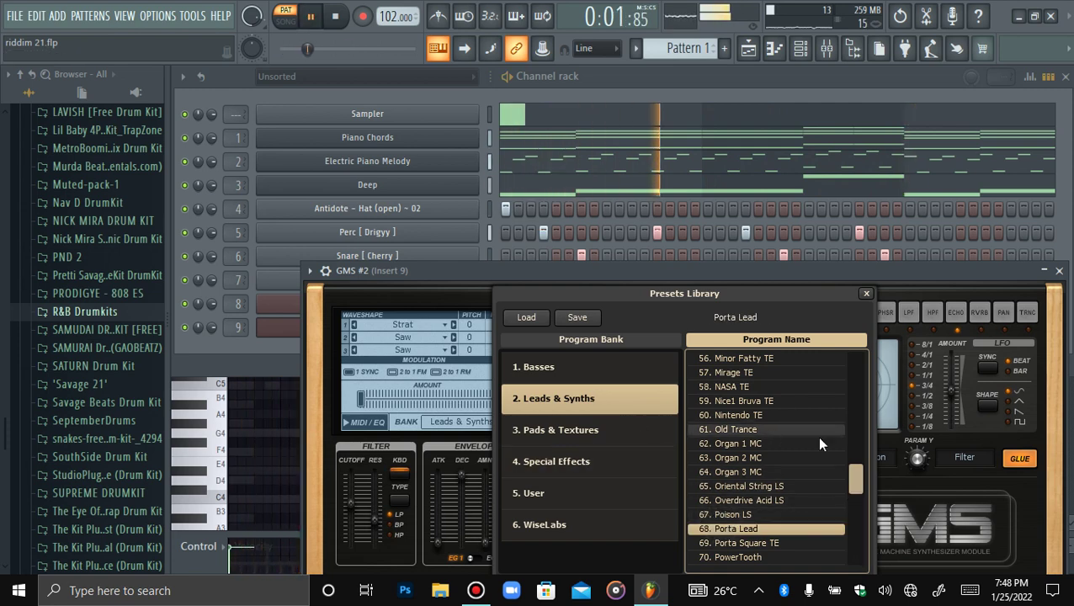
Audition Digichord, Touch Of Nature LS and Trance Stab TE, settle on Trance Lead LS, and close the synth.
left_click_drag(854, 480, 855, 388)
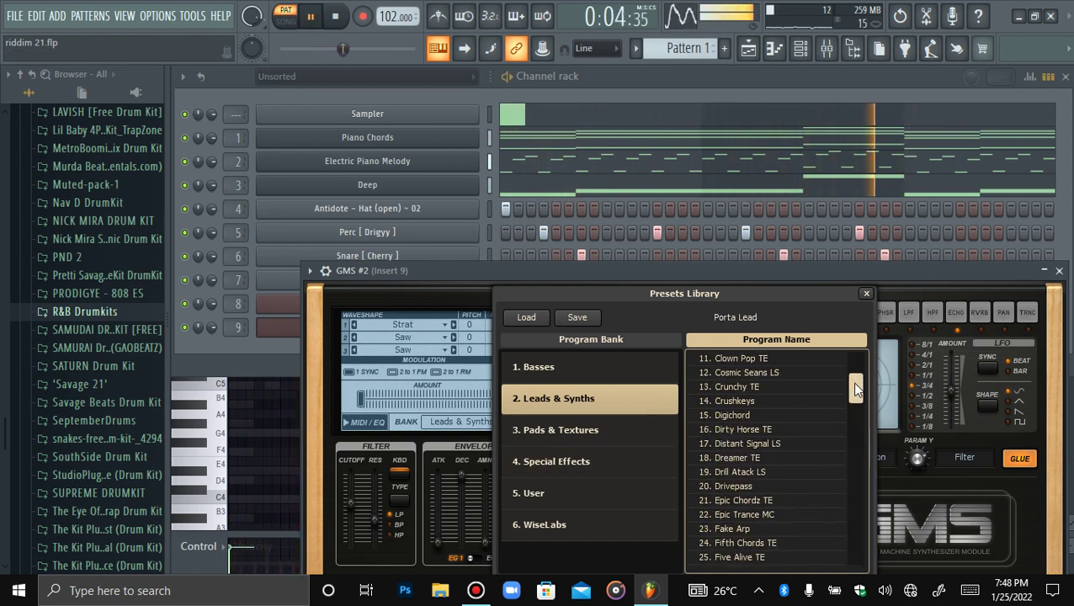
left_click(810, 417)
left_click_drag(855, 389, 863, 581)
left_click(802, 515)
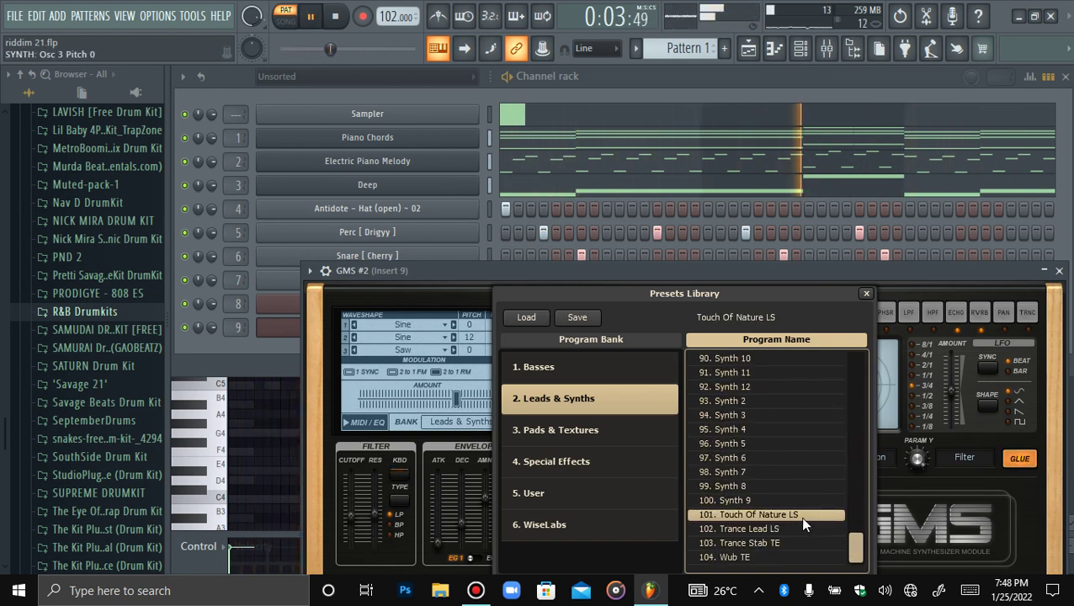
left_click(779, 528)
left_click(772, 543)
left_click(766, 528)
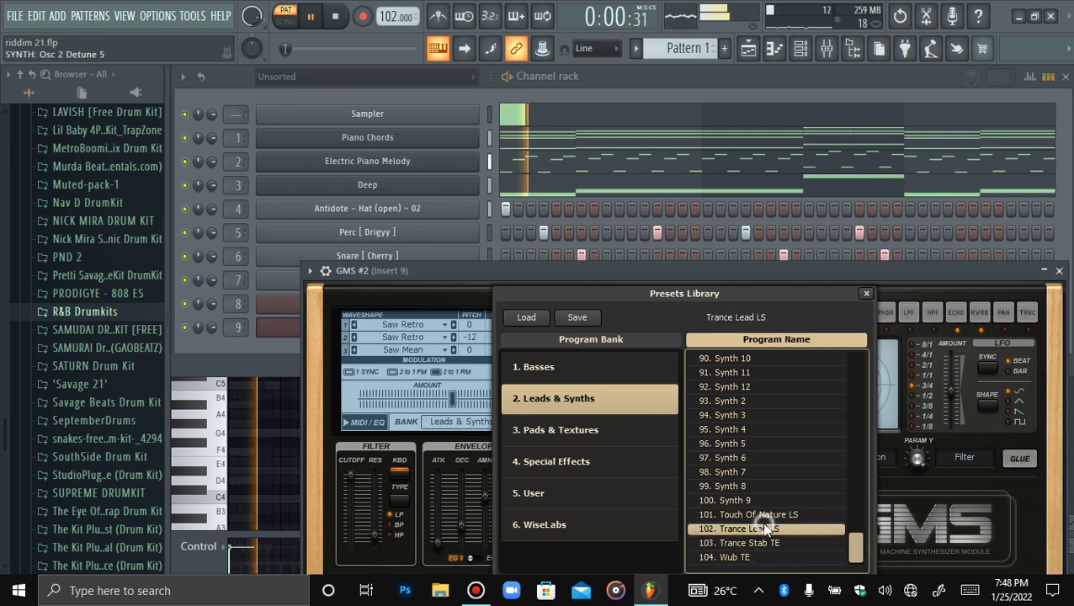
left_click(301, 334)
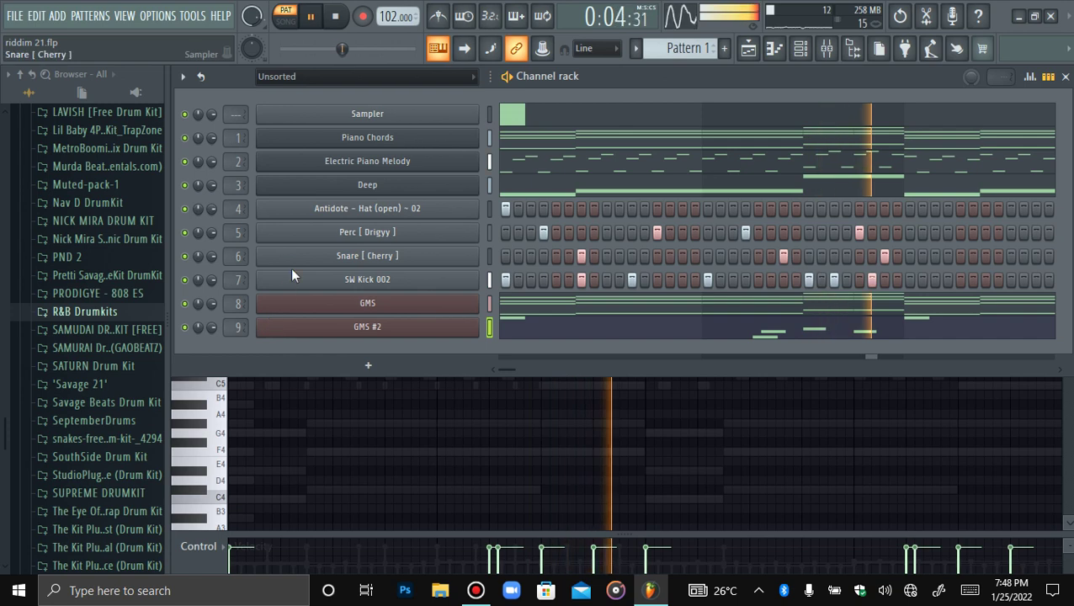
Add Fruity Parametric EQ 2 to mixer Insert 9, cutting the lows with band 1 at 388 Hz, -18 dB, and the highs with band 7.
key("F9")
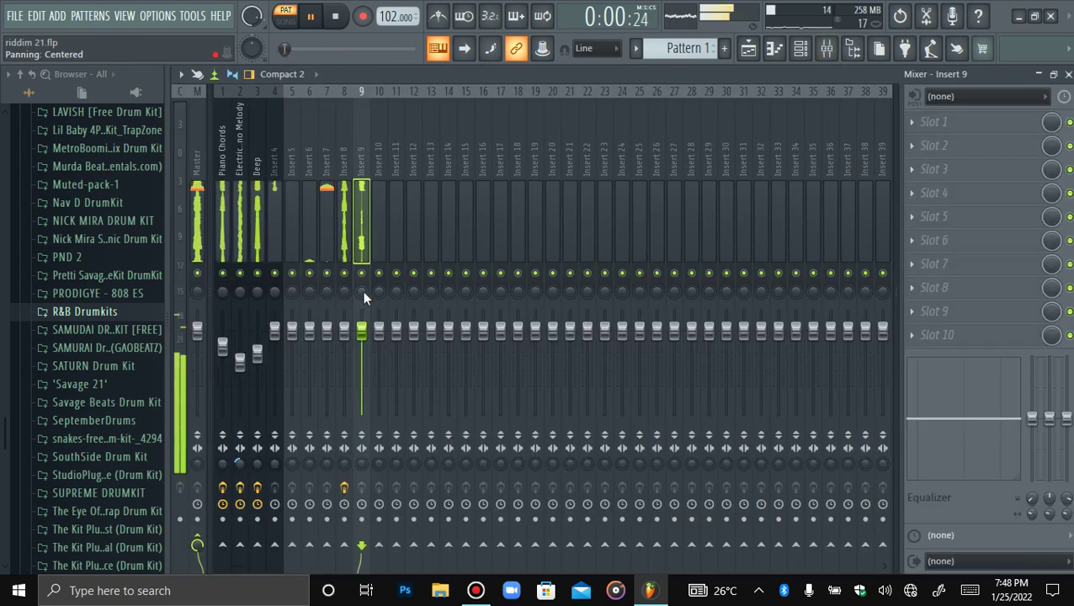
left_click(954, 147)
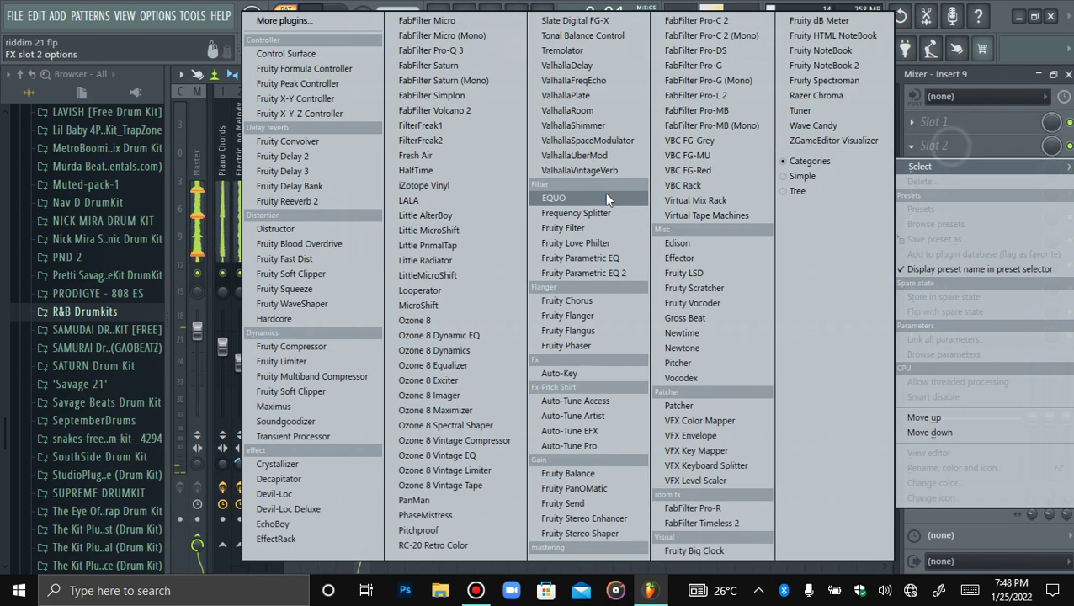
left_click(609, 281)
left_click_drag(355, 380, 455, 477)
left_click_drag(617, 382, 586, 477)
left_click_drag(444, 481, 457, 477)
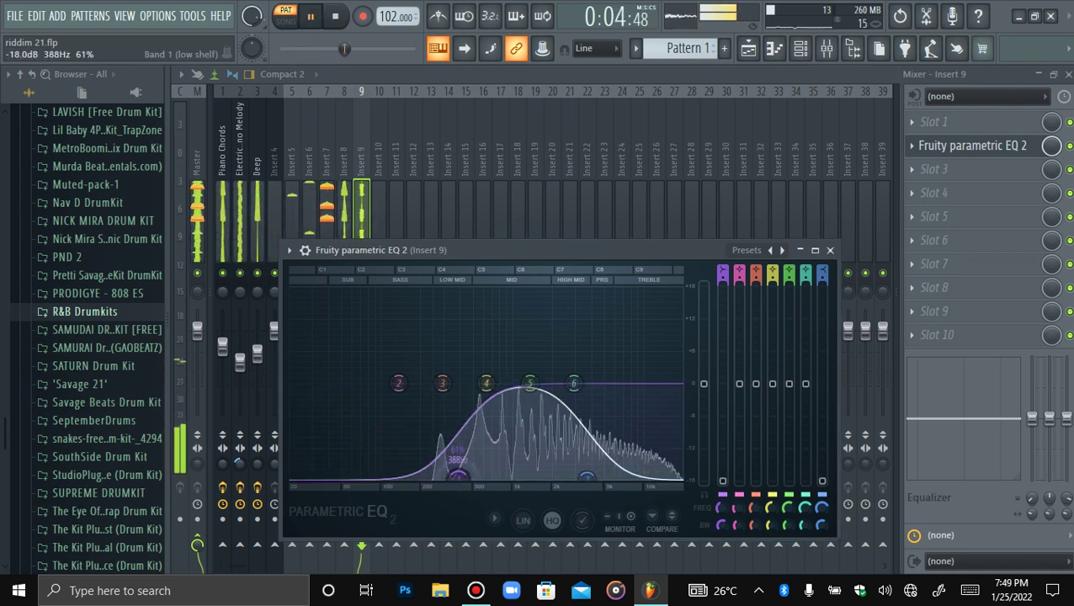
left_click(972, 146)
Add Fruity Reeverb 2 with room size 100 after the EQ on Insert 9 and lower that track's volume.
left_click(939, 165)
mouse_move(919, 190)
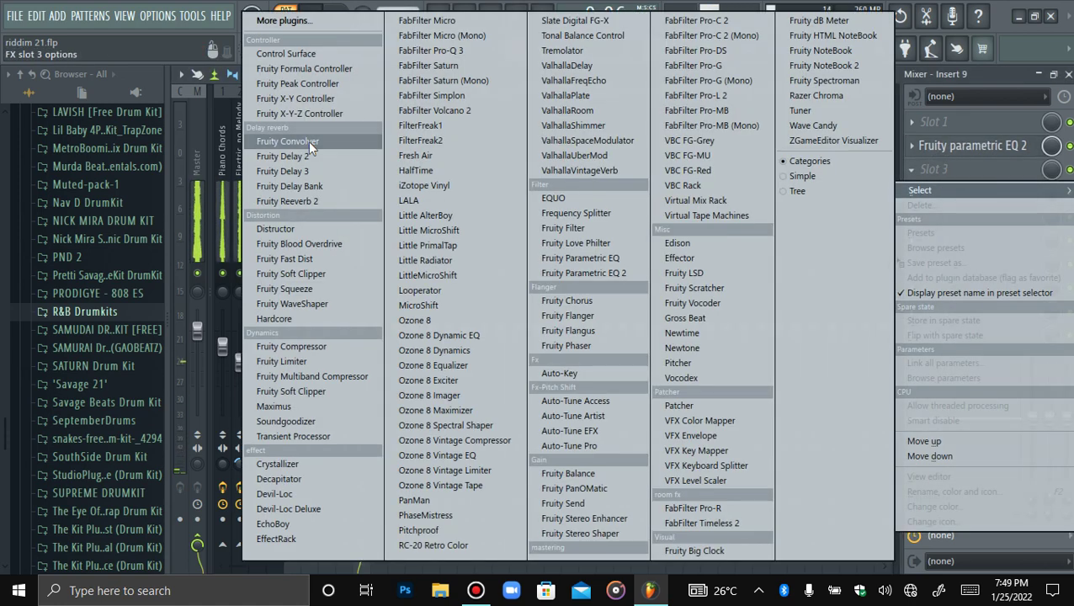
left_click(310, 202)
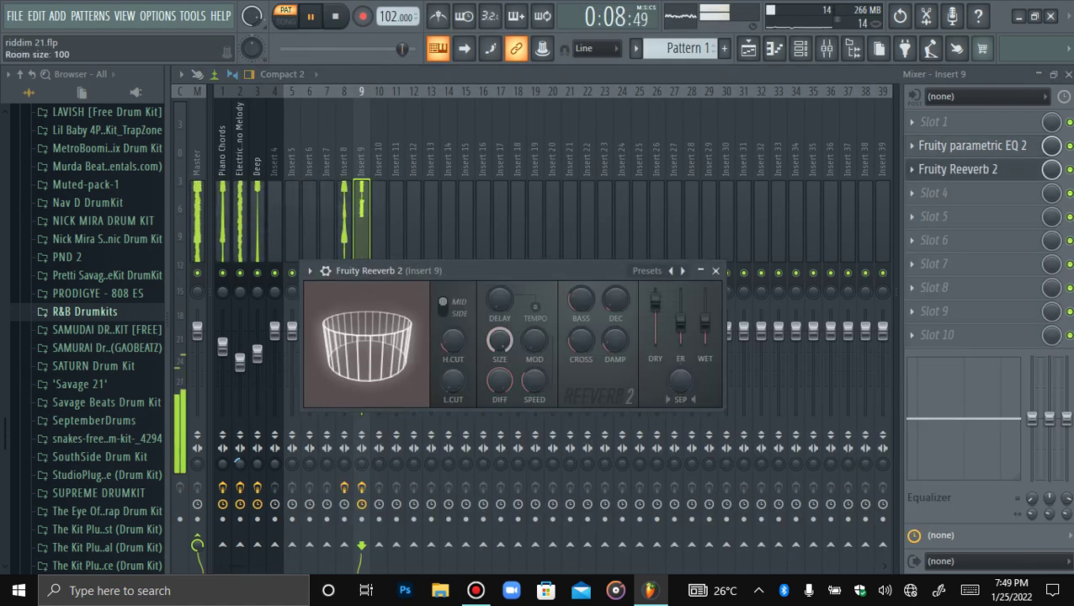
left_click(964, 169)
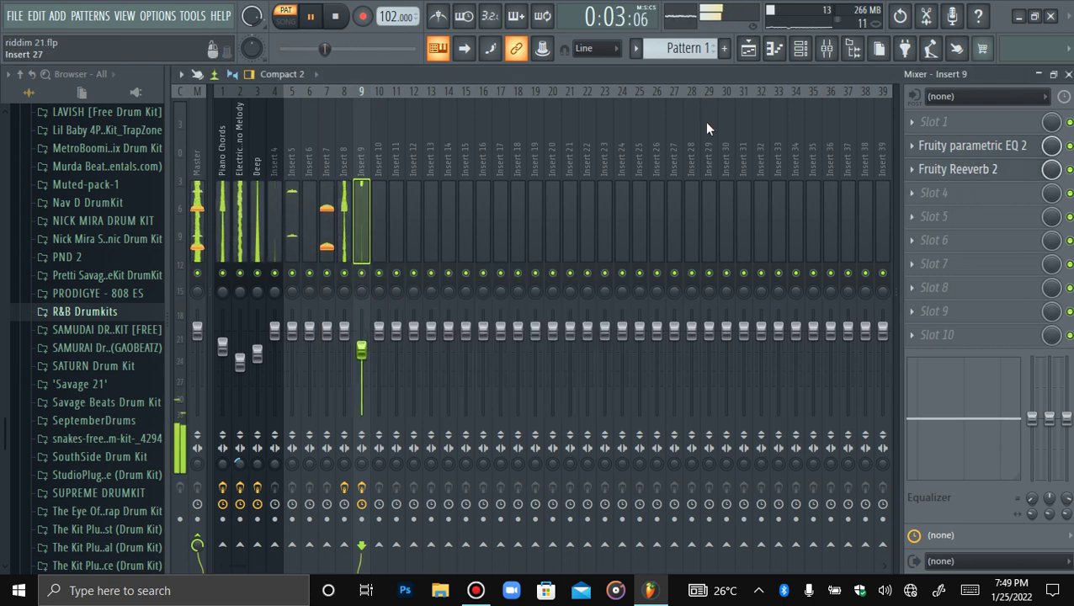
Raise all GMS #2 lead notes by one octave and replay the pattern from the start.
left_click(775, 48)
key("space")
key("space")
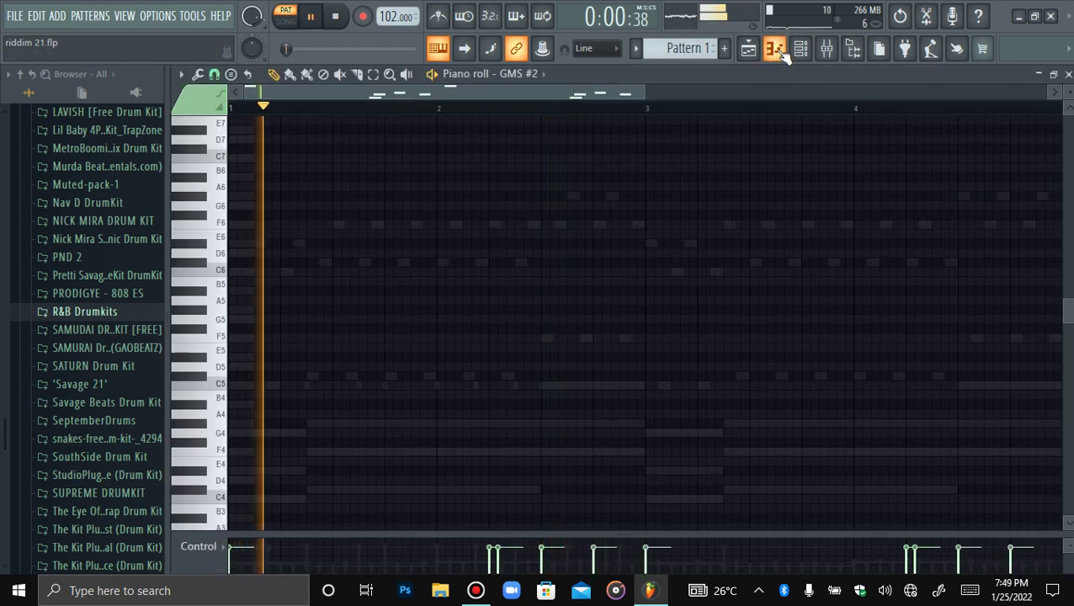
scroll(831, 161, "up", 3)
scroll(832, 252, "down", 1)
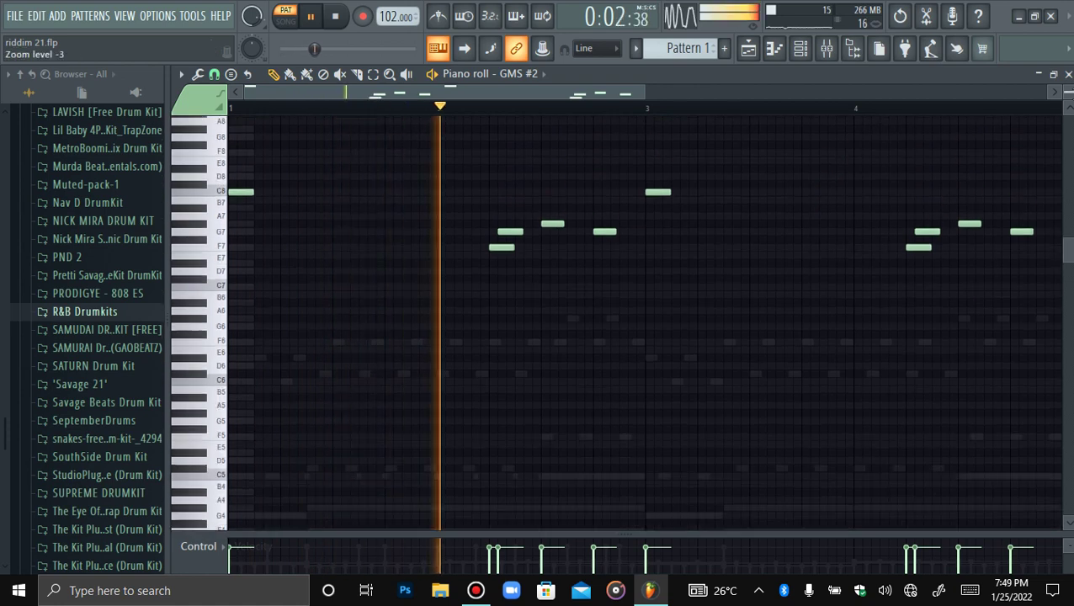
Show the channel rack, solo Piano Chords, and open its channel settings while checking the layer on its own.
left_click(801, 48)
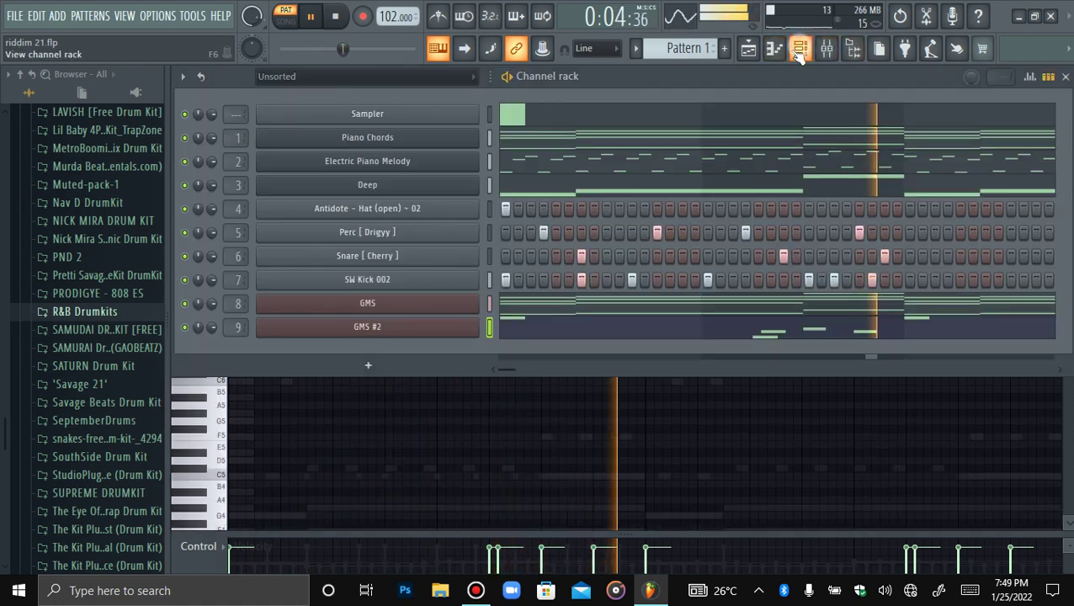
right_click(198, 137)
left_click(366, 137)
key("space")
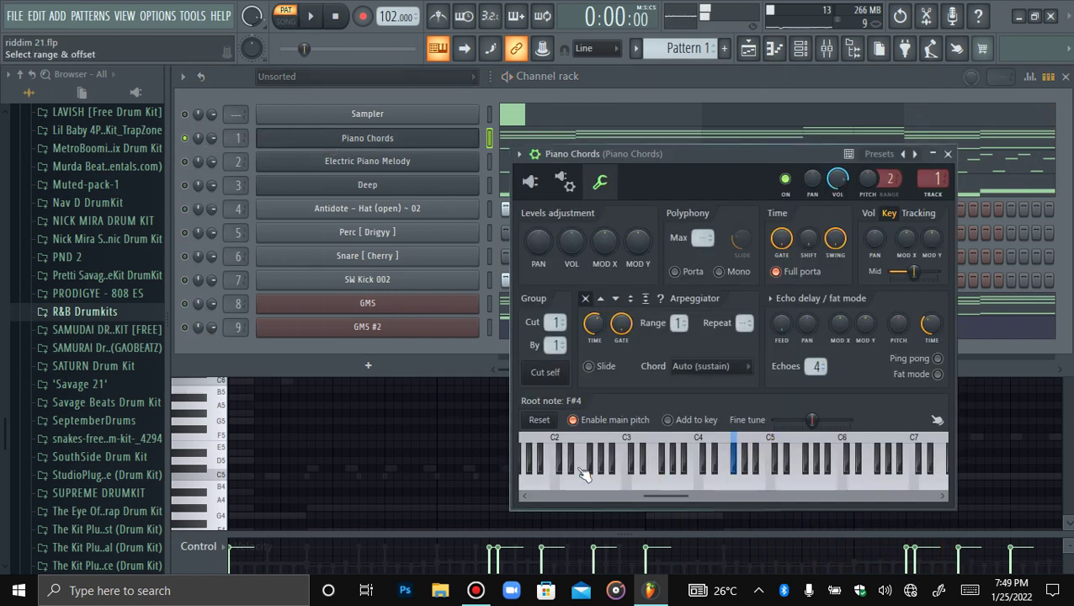
Audition Electric Piano Melody and Deep with test notes, and unmute both over the soloed piano chords during playback.
left_click(329, 164)
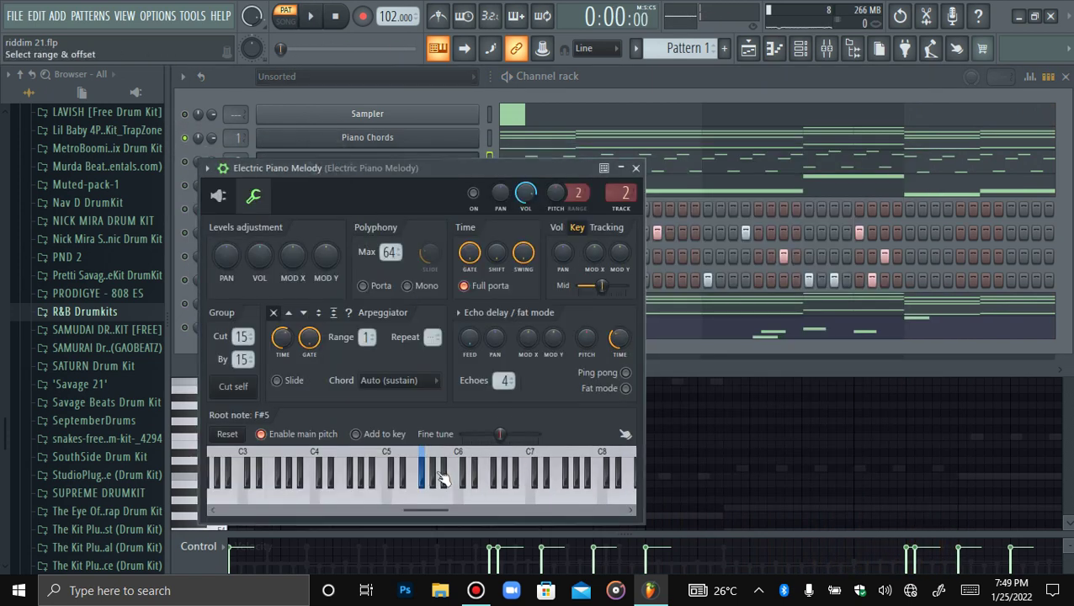
left_click(446, 159)
left_click(447, 182)
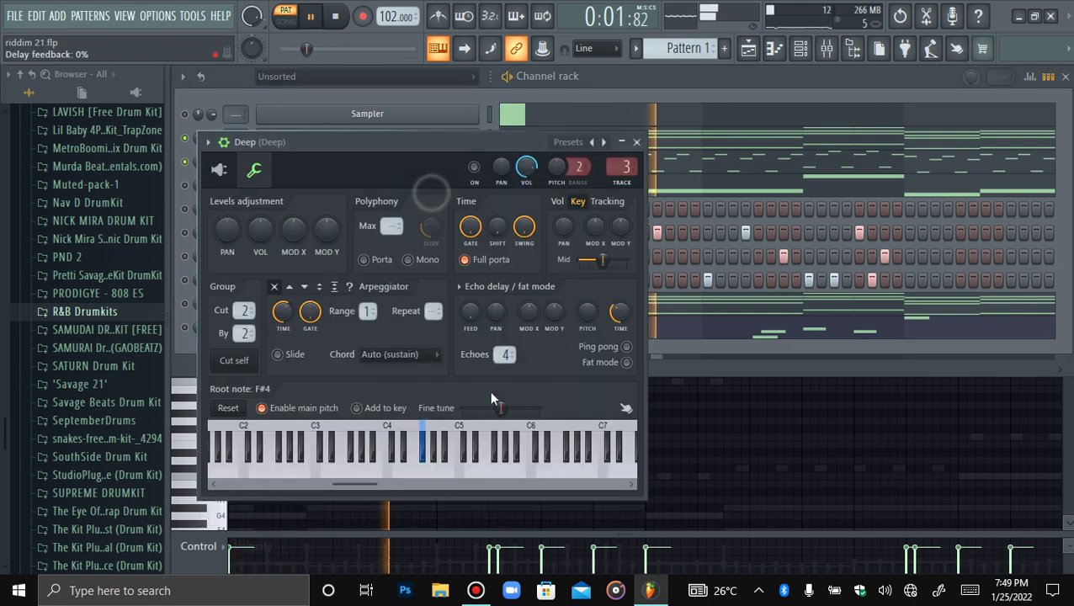
right_click(434, 454)
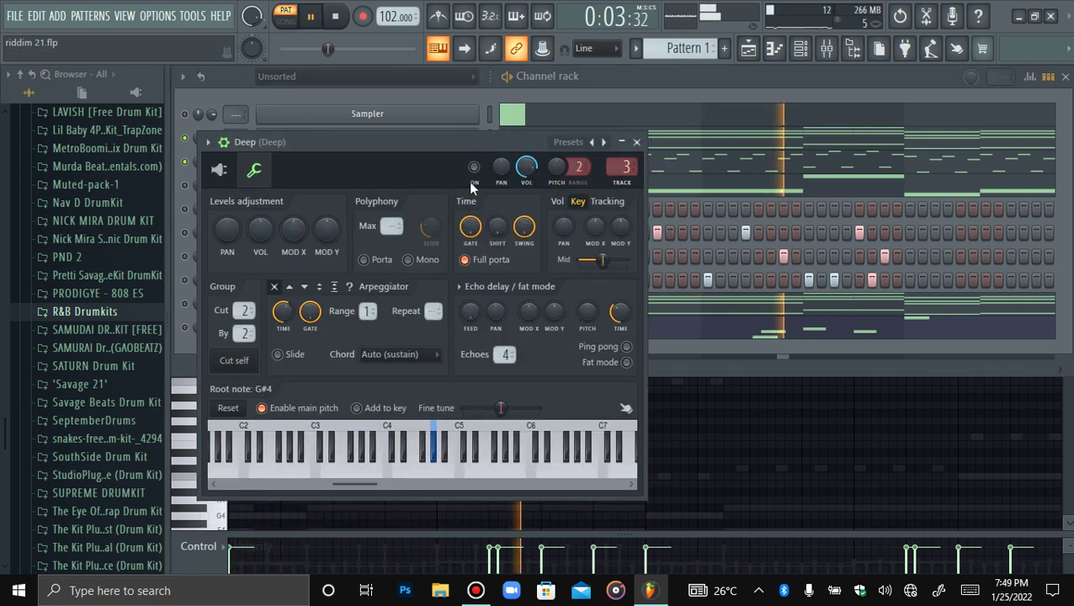
left_click(513, 95)
Audition the GMS #2 and GMS synths with test notes, and unmute both over the other melodic layers during playback.
left_click(365, 327)
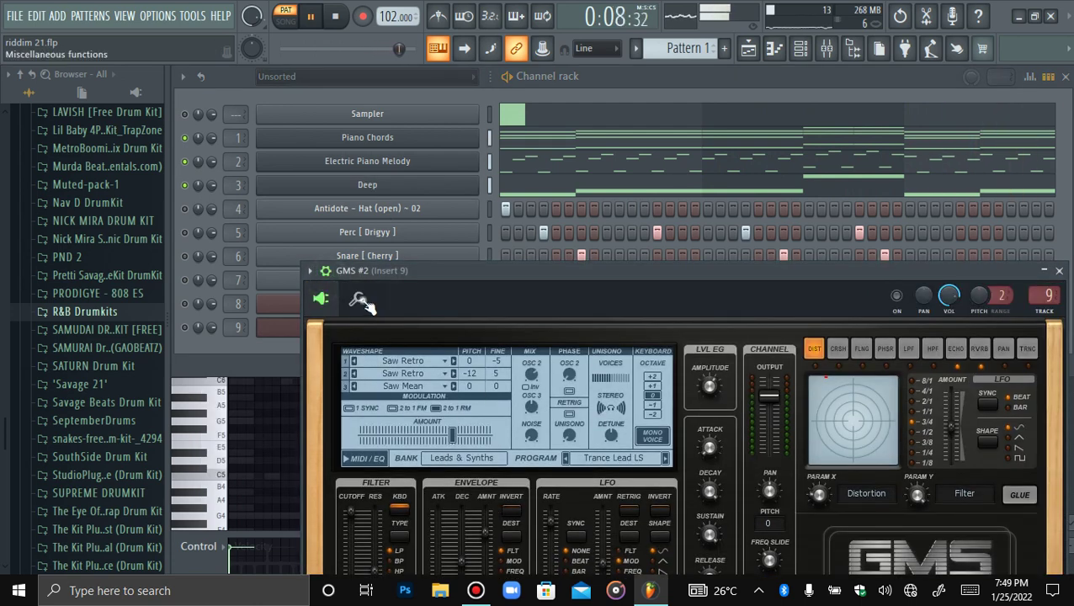
left_click(360, 300)
right_click(535, 562)
key("space")
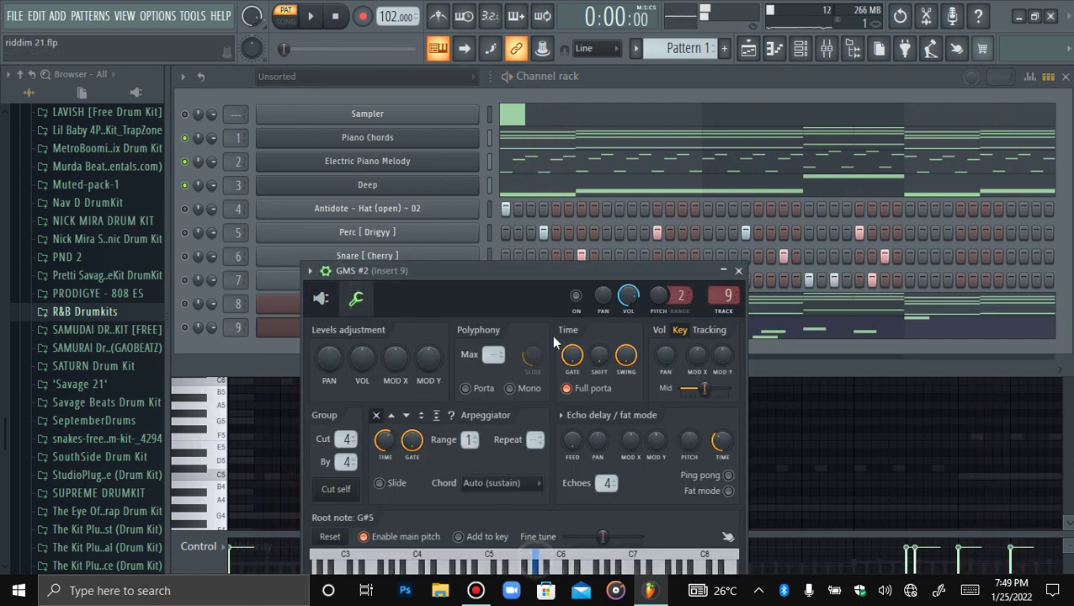
key("space")
left_click(282, 328)
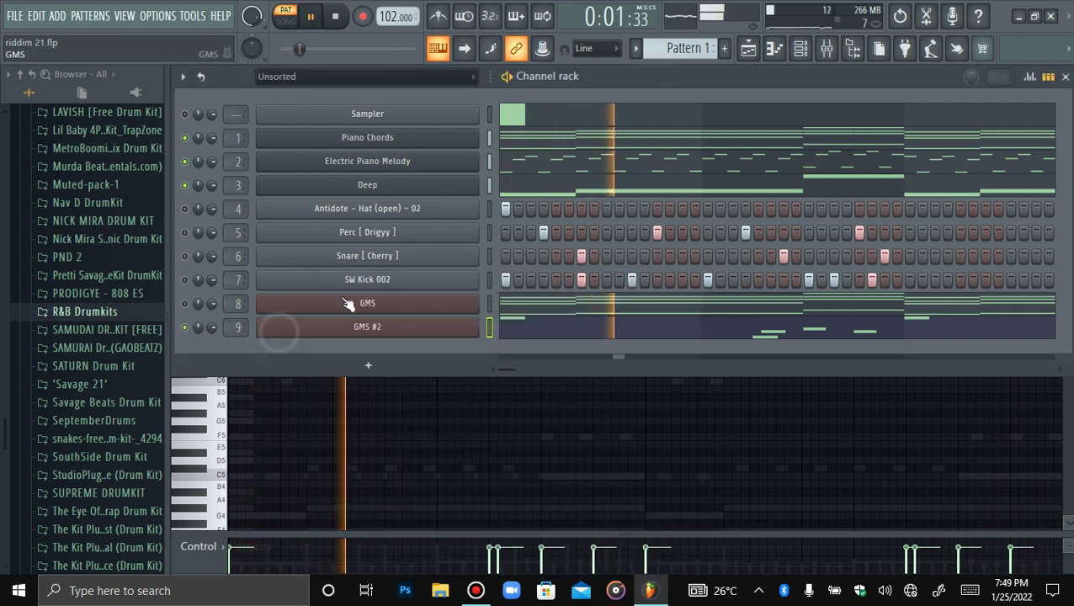
left_click(282, 328)
left_click(305, 252)
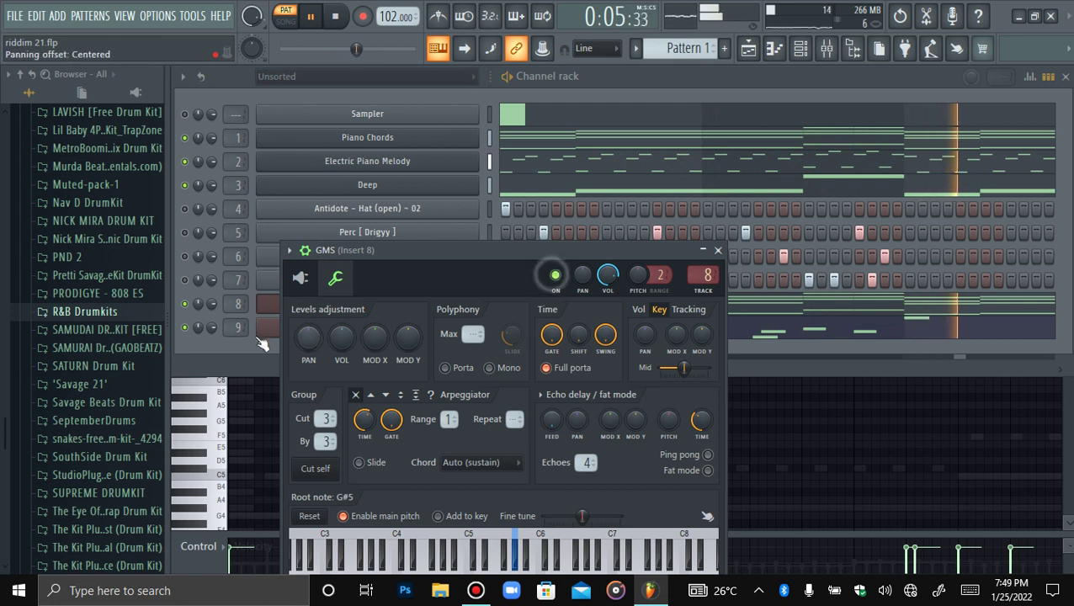
left_click(270, 306)
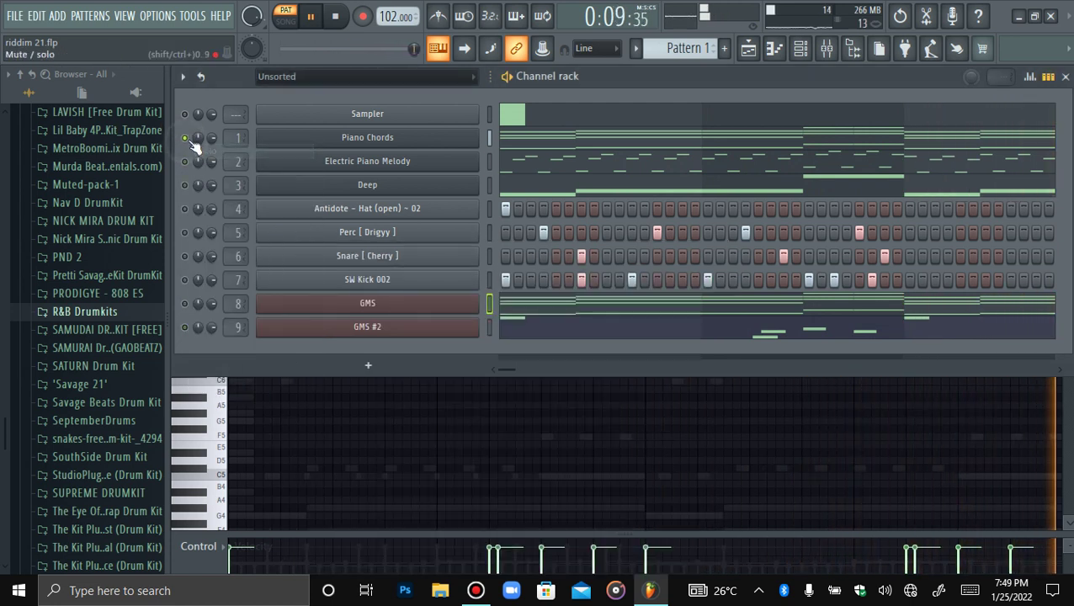
Cancel the Piano Chords solo so all channels sound, and replay the full pattern from the start.
right_click(185, 138)
left_click(211, 150)
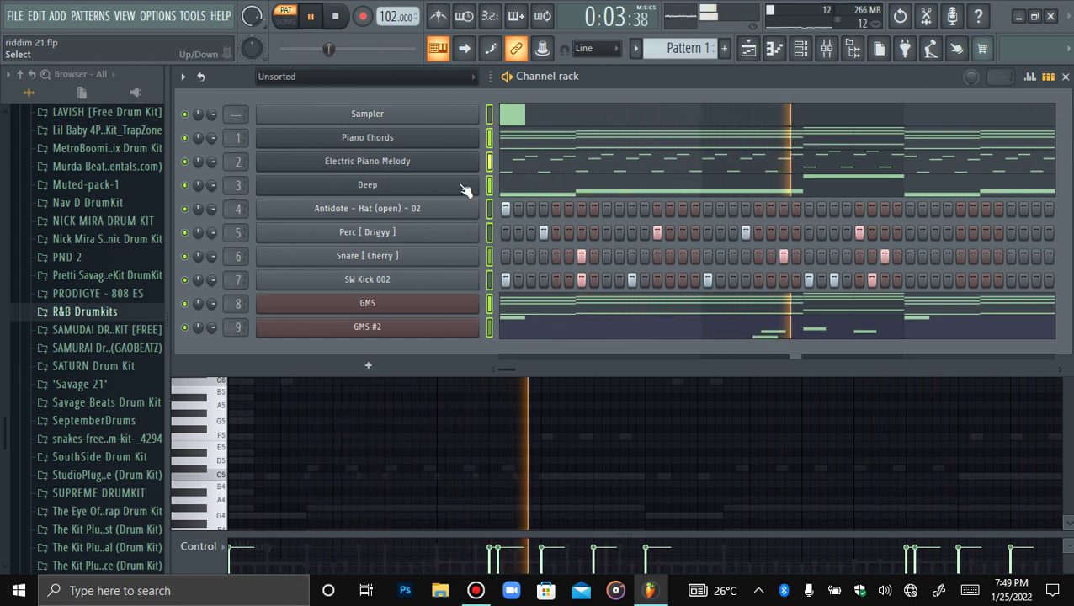
key("space")
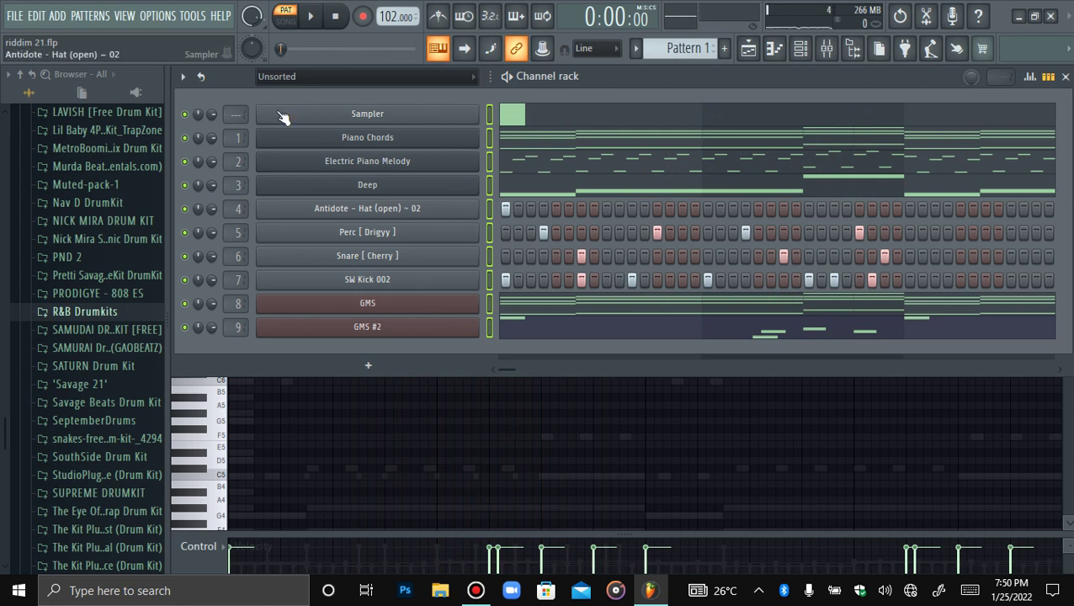
key("space")
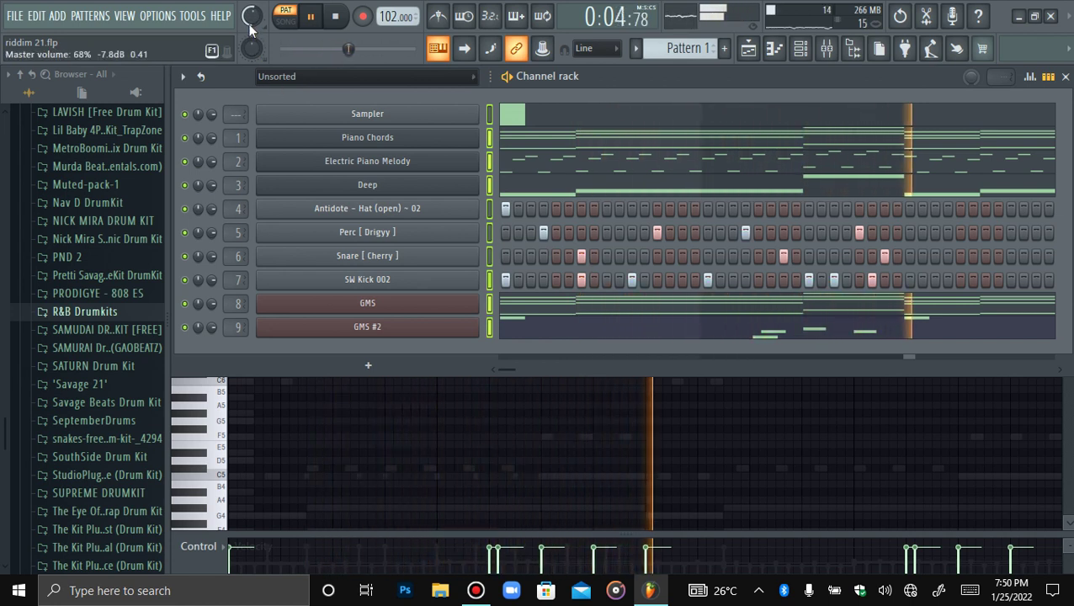
Reset the master volume, replay the pattern, and check the mixer track levels before returning to the channel rack.
right_click(252, 16)
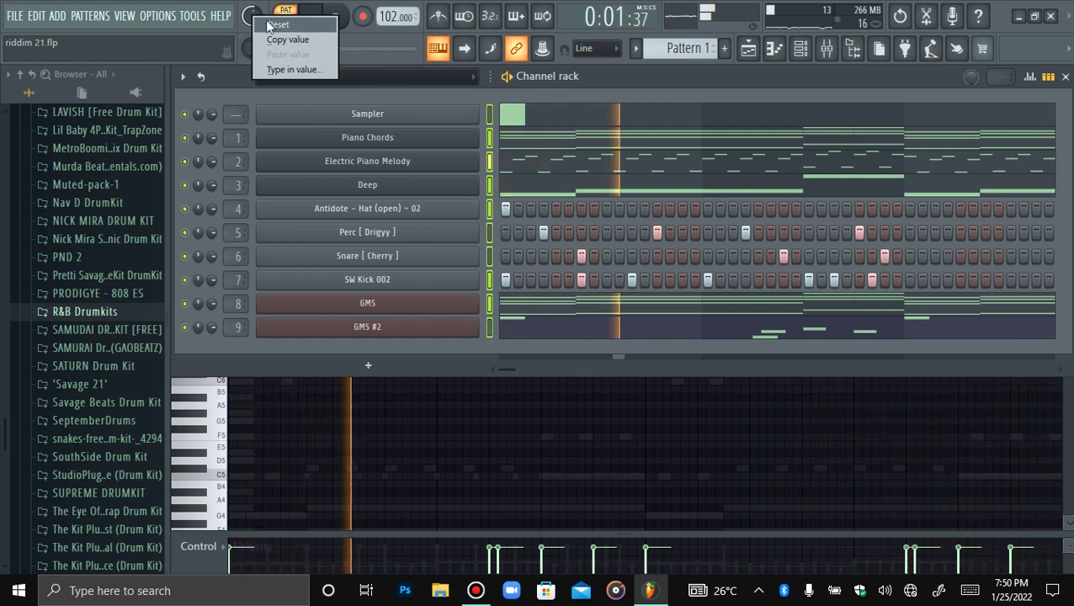
left_click(273, 27)
key("space")
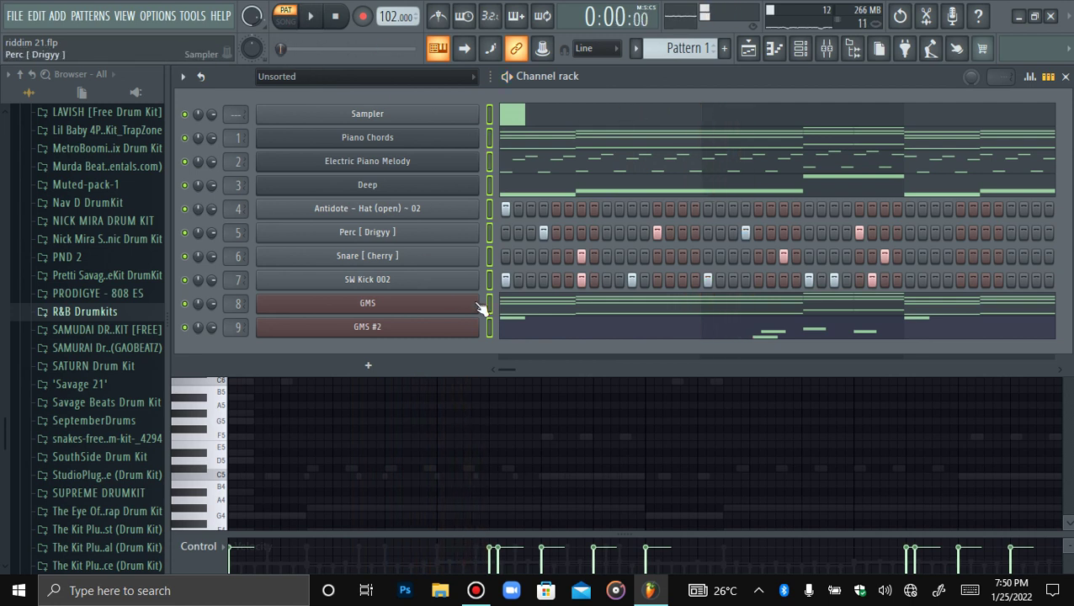
key("space")
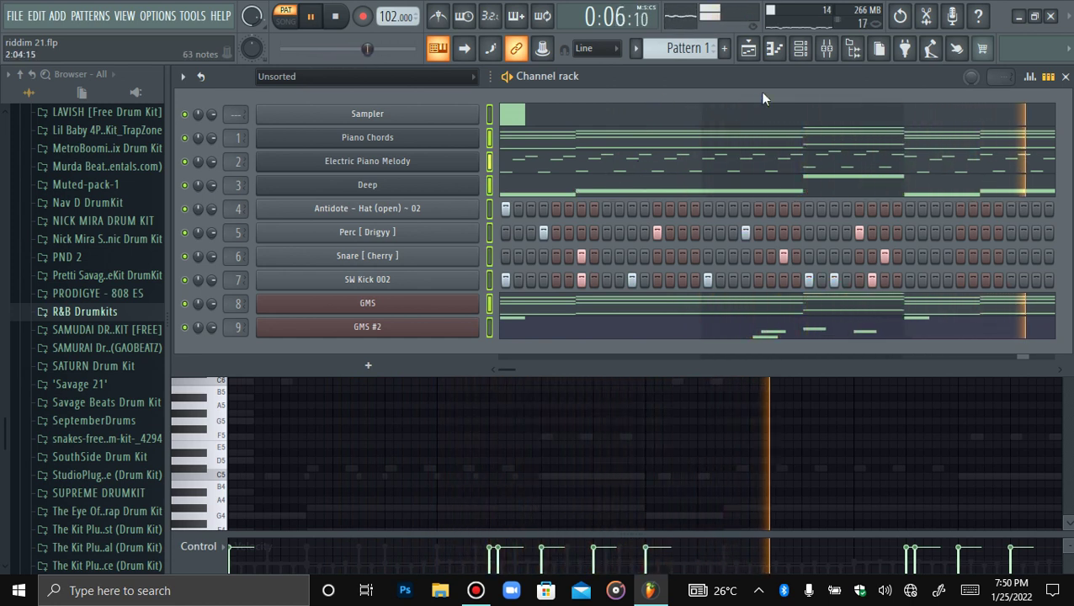
left_click(827, 48)
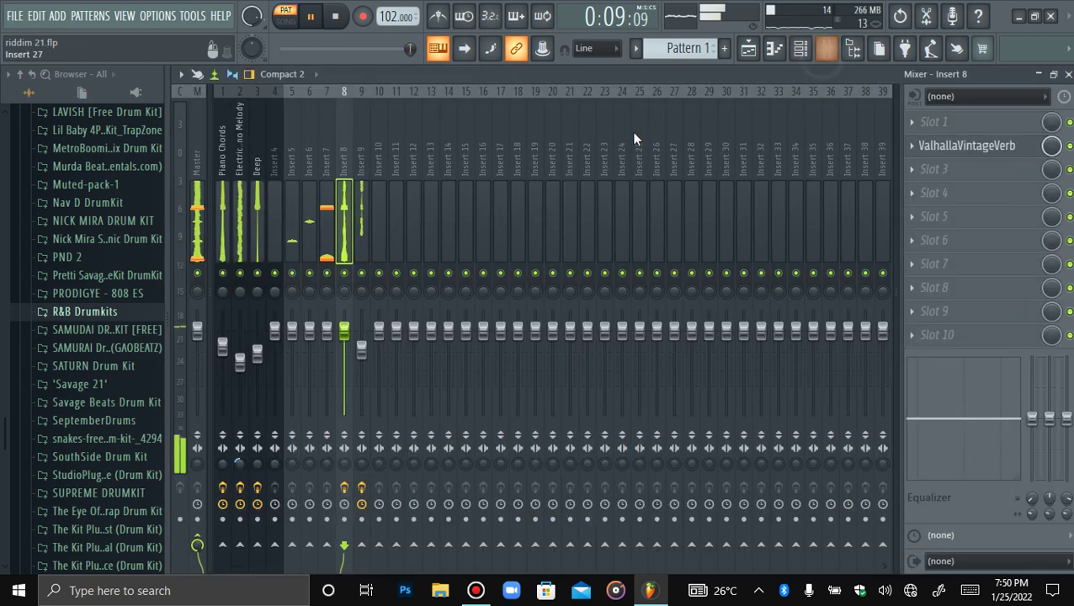
left_click(802, 51)
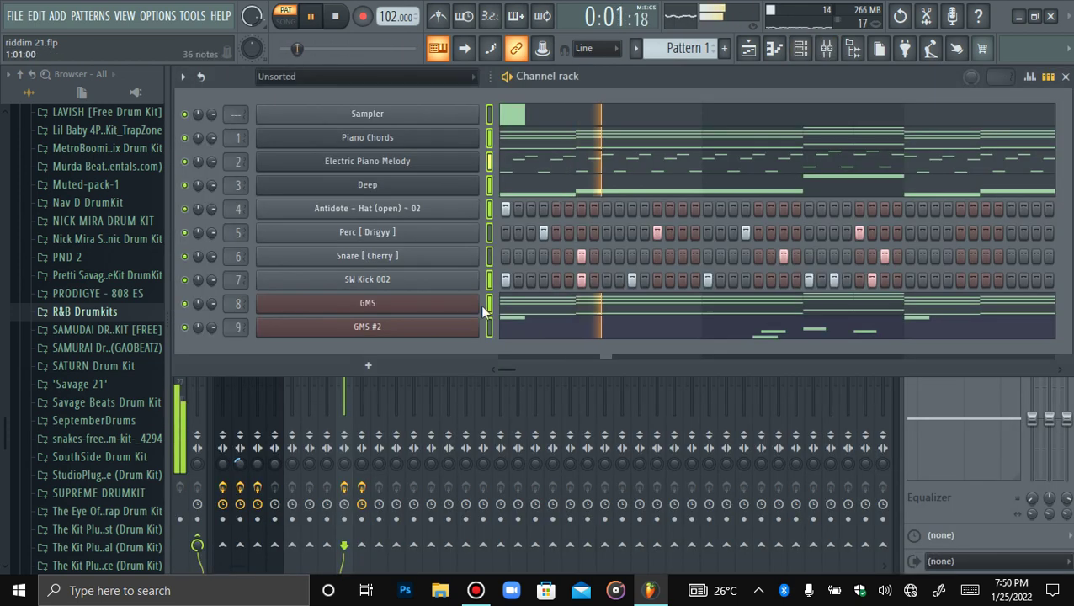
Open the Perc [ Drigyy ] notes in the piano roll and duplicate bars 1–2 into bars 3–4.
right_click(418, 225)
left_click(505, 233)
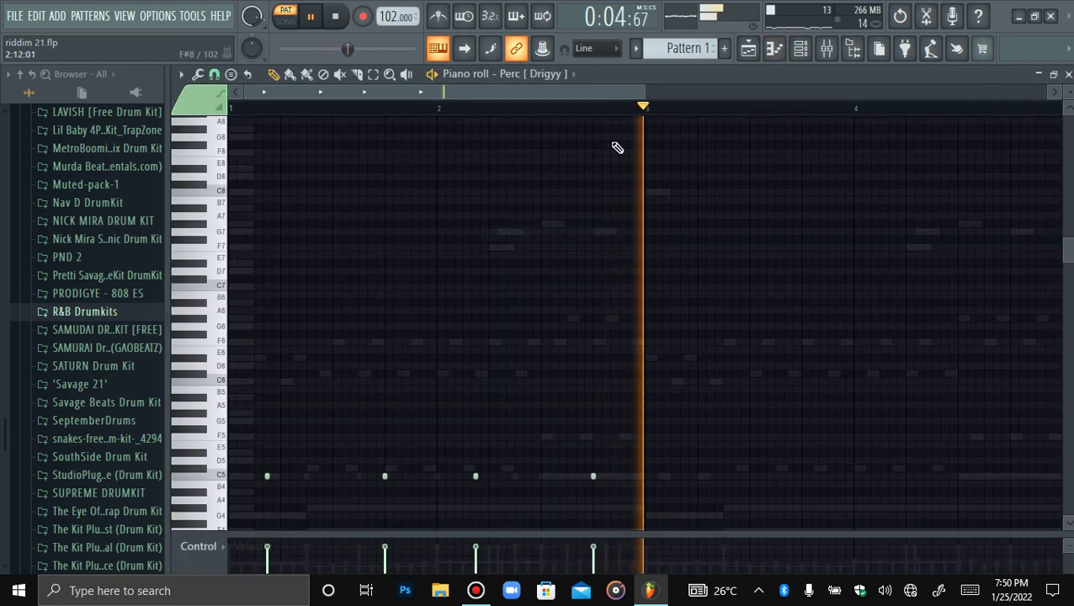
left_click_drag(650, 110, 227, 107)
key("space")
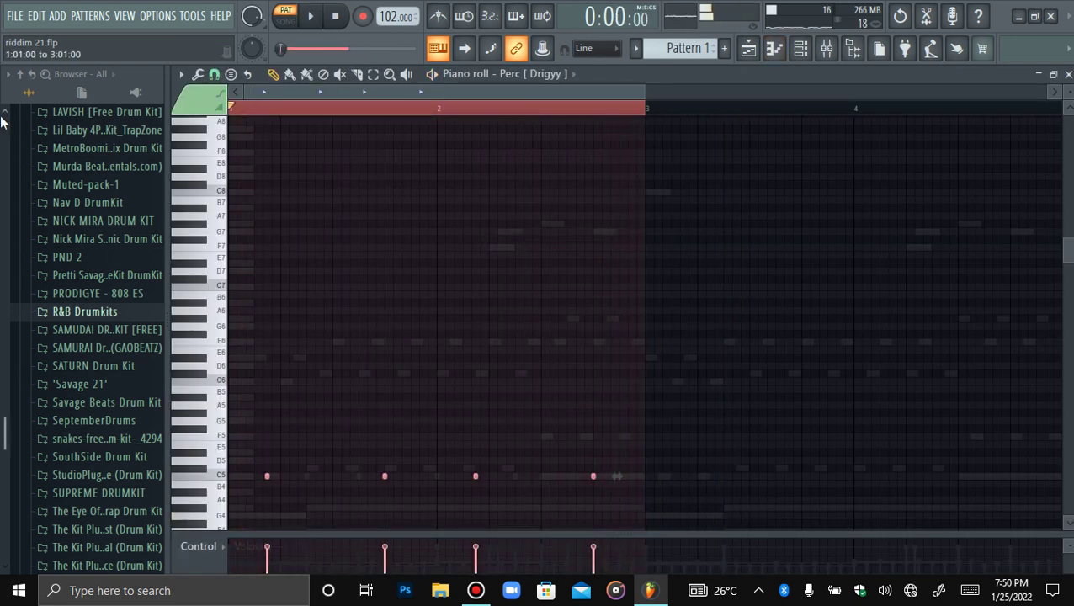
Switch the piano roll to Snare [ Cherry ] and duplicate its two-bar pattern into bars 3–4.
left_click(532, 73)
left_click(538, 196)
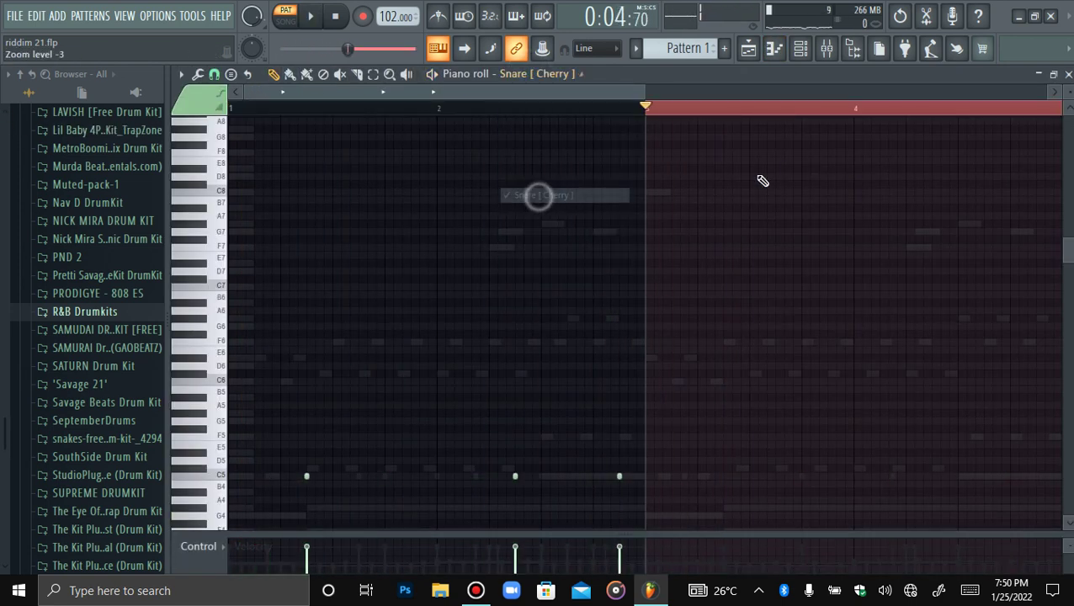
key("ctrl+a")
key("ctrl+b")
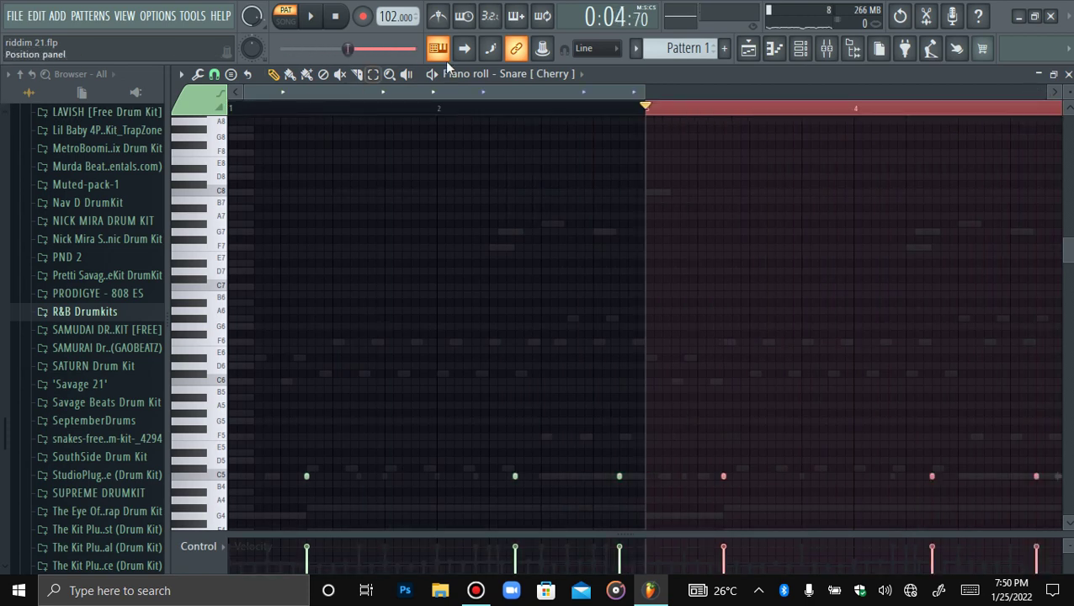
Switch the piano roll to SW Kick 002 and duplicate its two-bar pattern into bars 3–4.
left_click(531, 74)
left_click(539, 210)
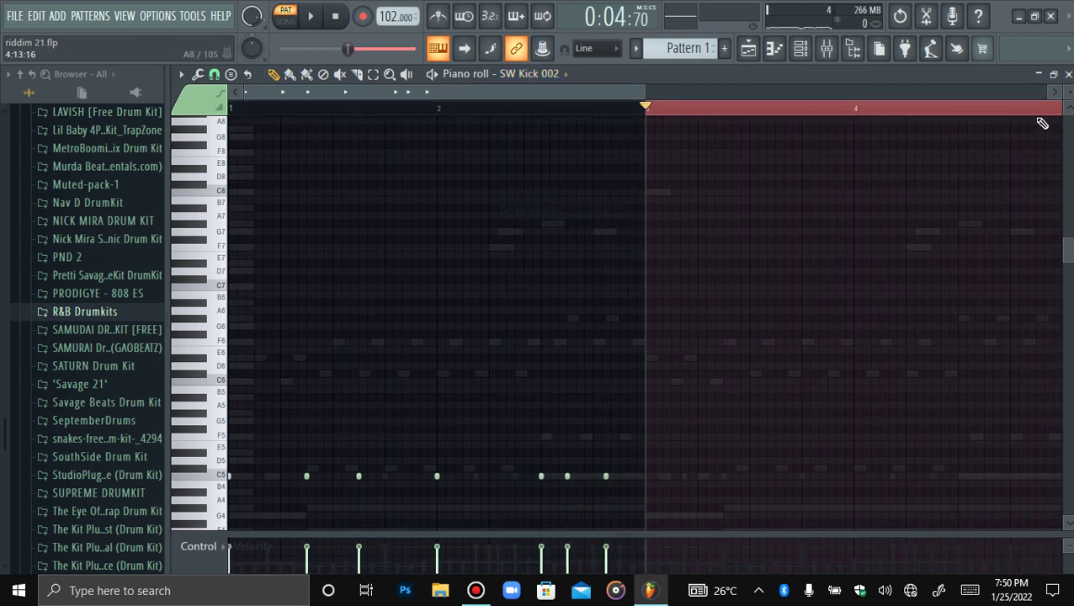
key("ctrl+a")
key("ctrl+b")
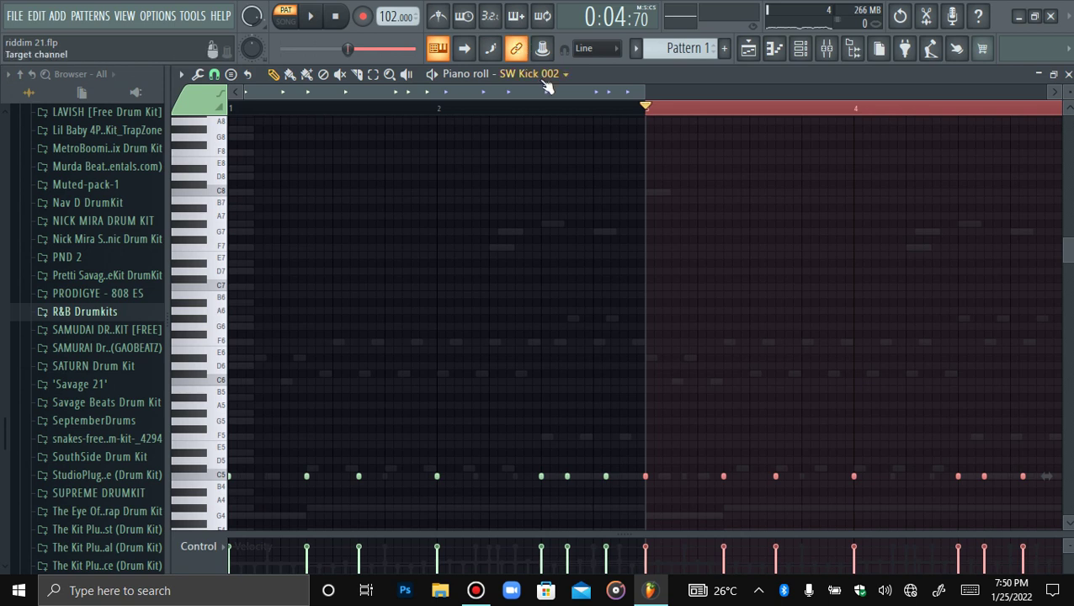
Check that the GMS and GMS #2 notes fill all four bars, clear the time selection, and replay the pattern.
left_click(538, 74)
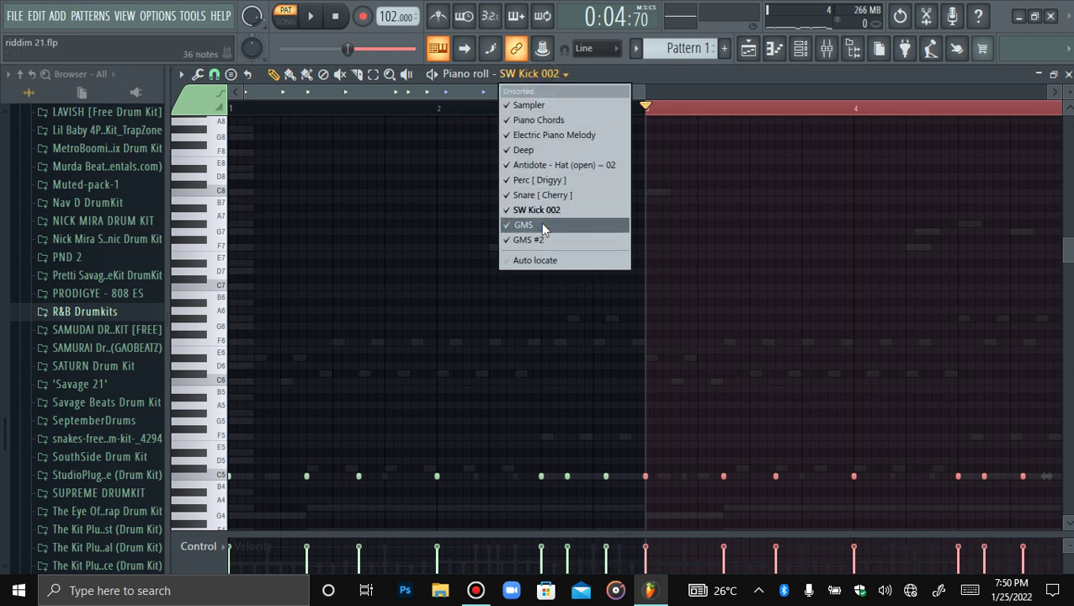
left_click(597, 225)
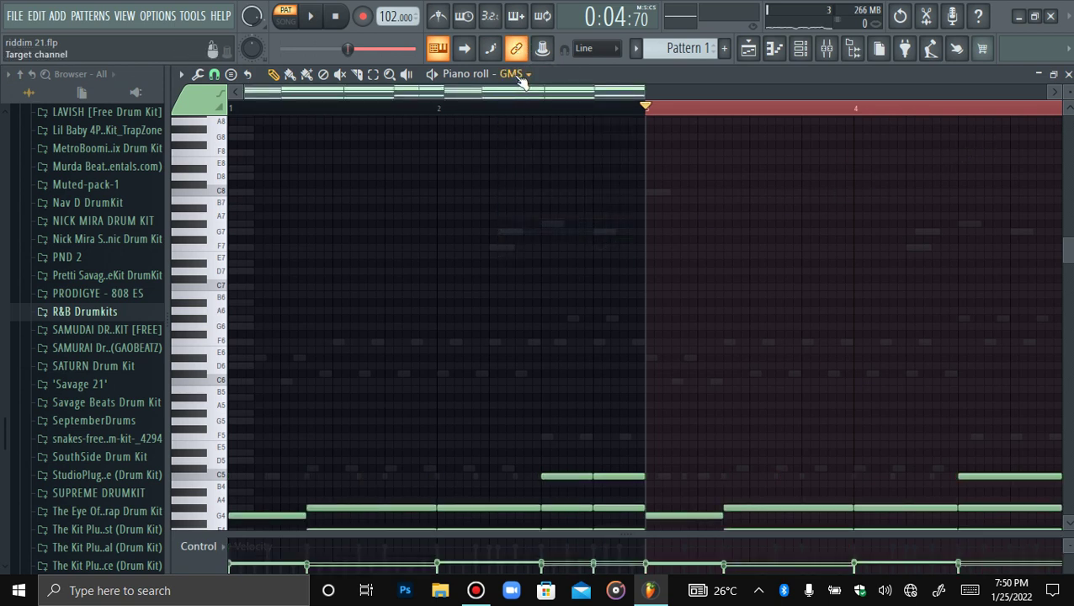
left_click(520, 74)
left_click(544, 239)
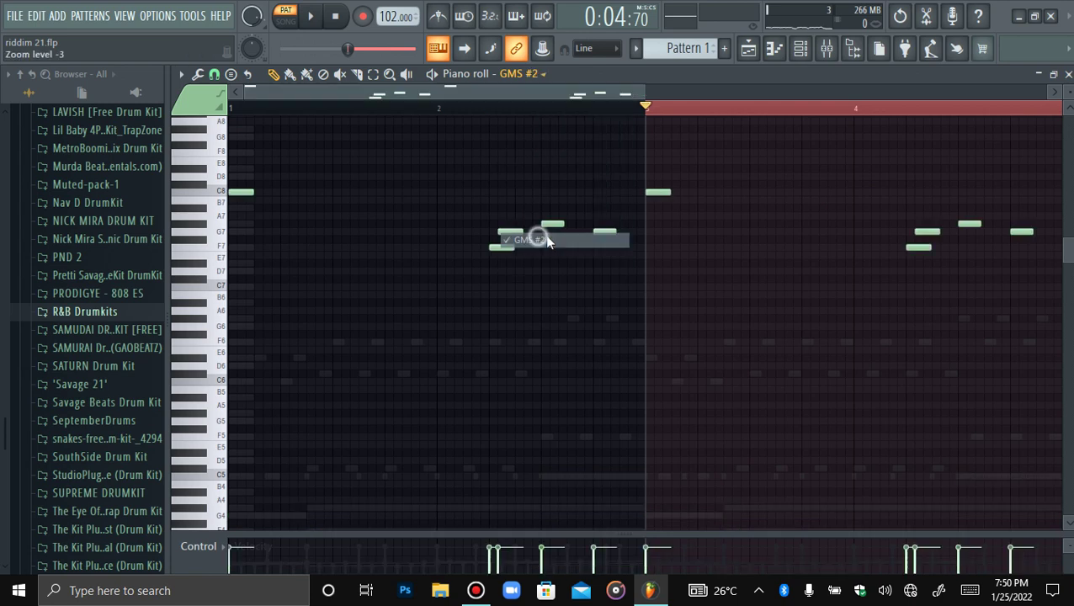
left_click(934, 147)
left_click(335, 18)
key("space")
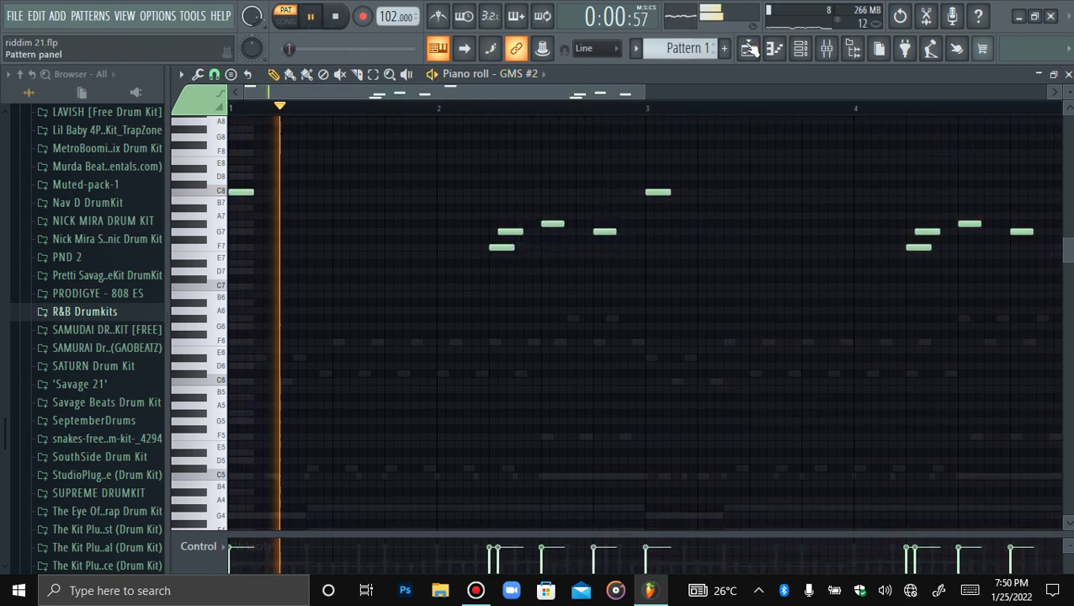
Add the 808 (Quay QC Master) sample from the Lil Baby TrapZone kit as a new channel below GMS #2.
left_click(800, 48)
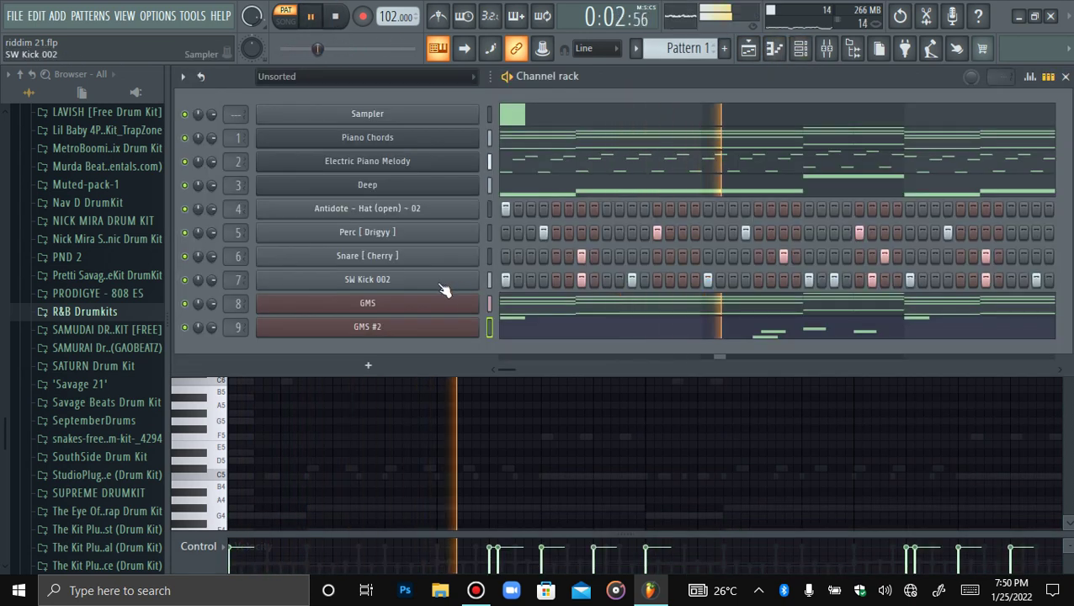
scroll(120, 282, "up", 4)
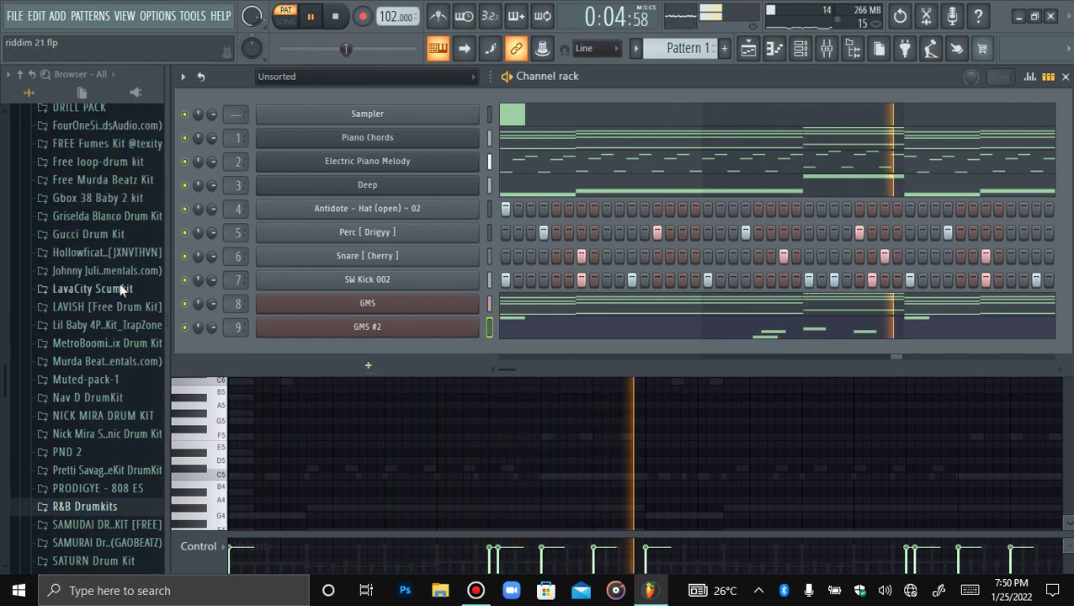
left_click(93, 330)
left_click(105, 347)
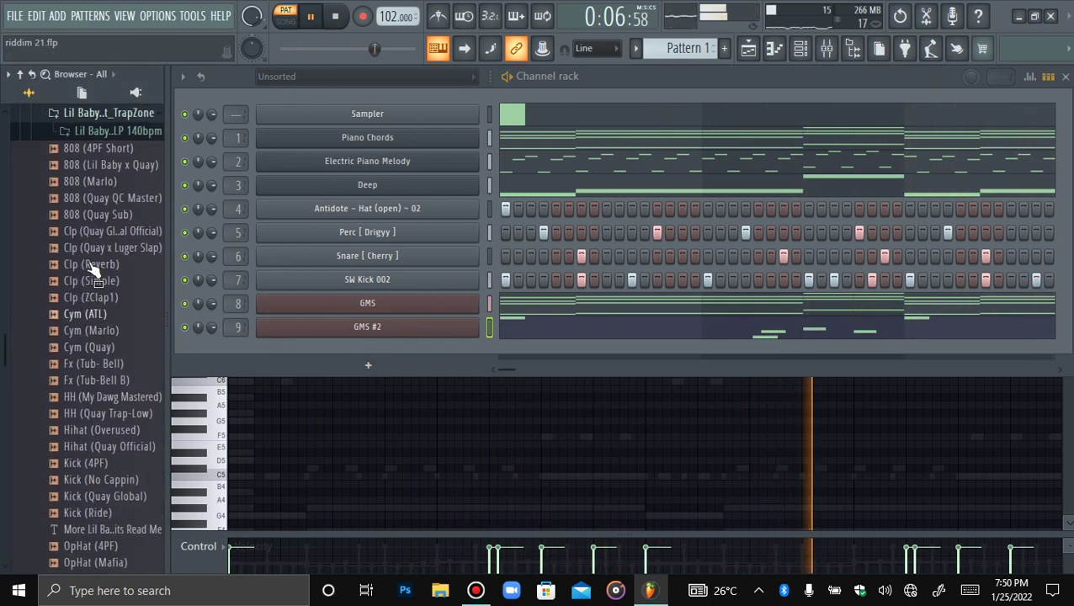
left_click_drag(109, 197, 412, 337)
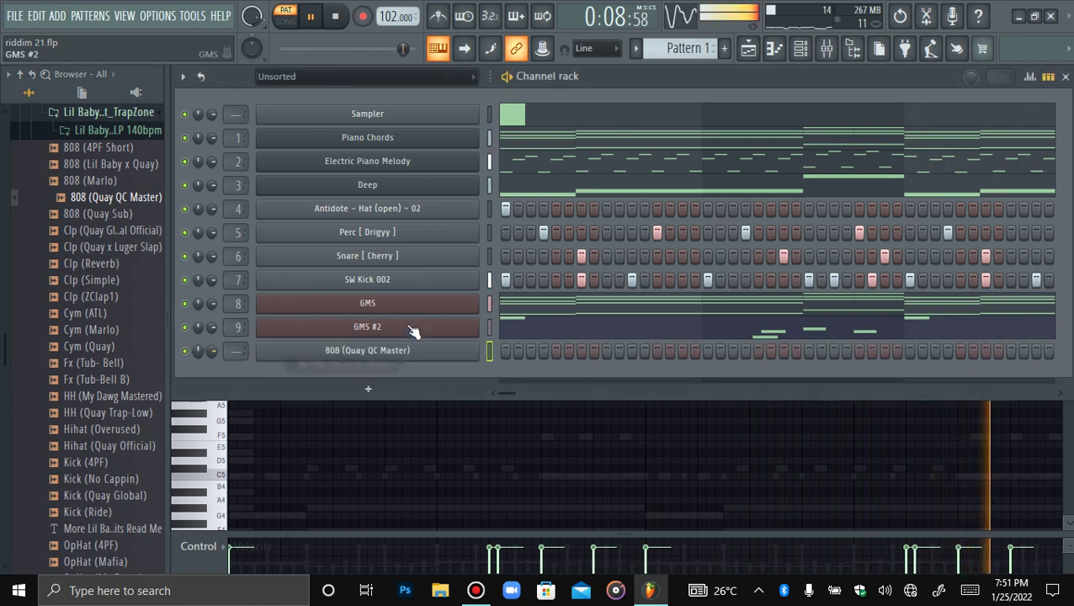
Copy the SW Kick 002 pattern onto the 808 (Quay QC Master) channel and turn off its Use loop points option.
right_click(400, 279)
left_click(658, 299)
right_click(367, 350)
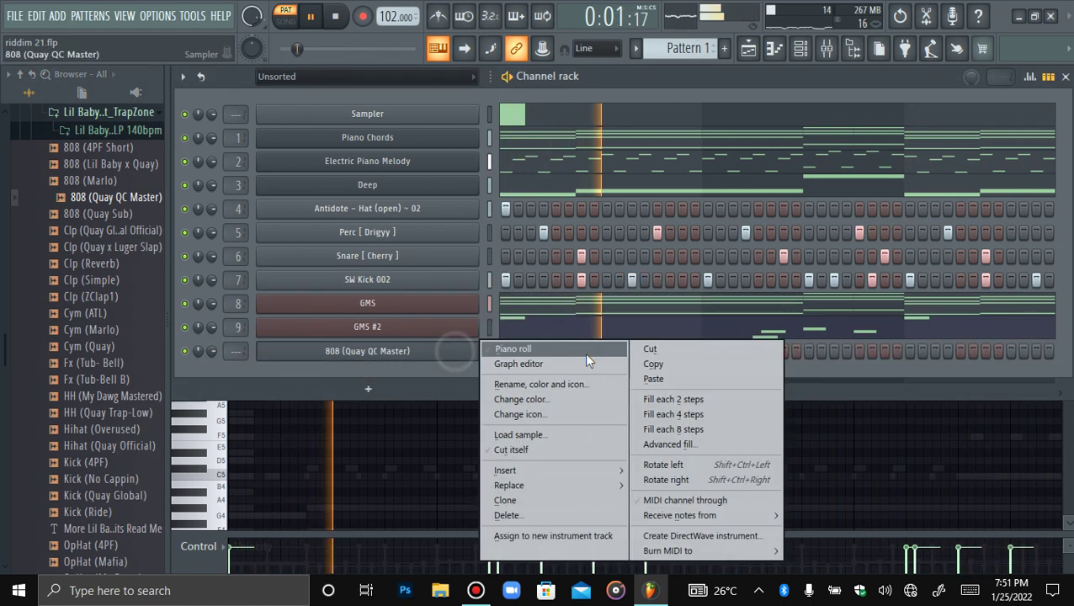
left_click(652, 376)
left_click(340, 351)
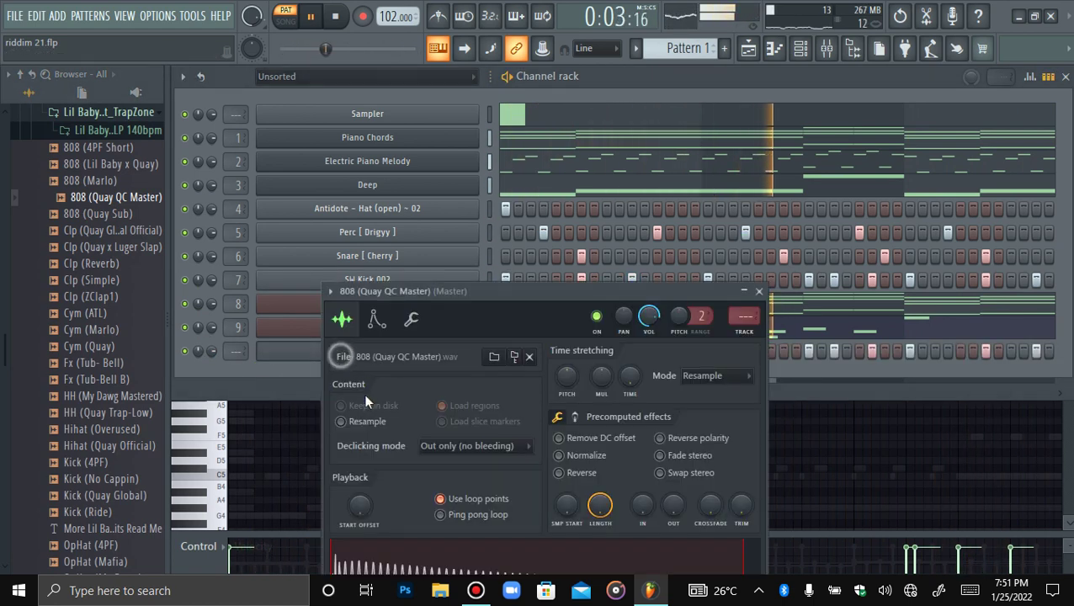
left_click(301, 365)
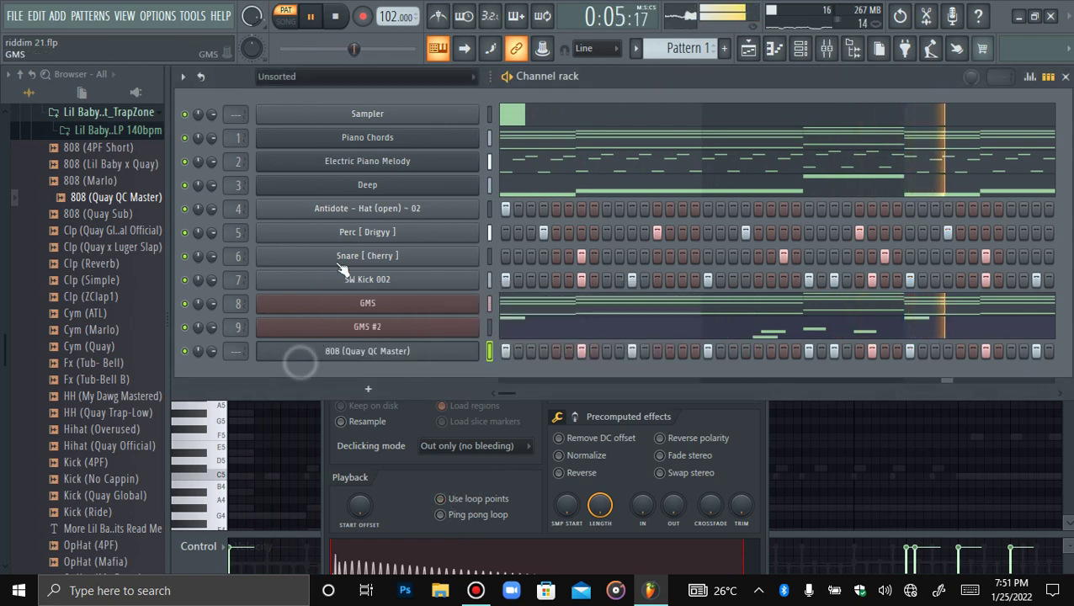
Set the 808 (Quay QC Master) channel to cut itself when retriggered and give its volume envelope a long hold with 0% release.
left_click(357, 182)
left_click(239, 378)
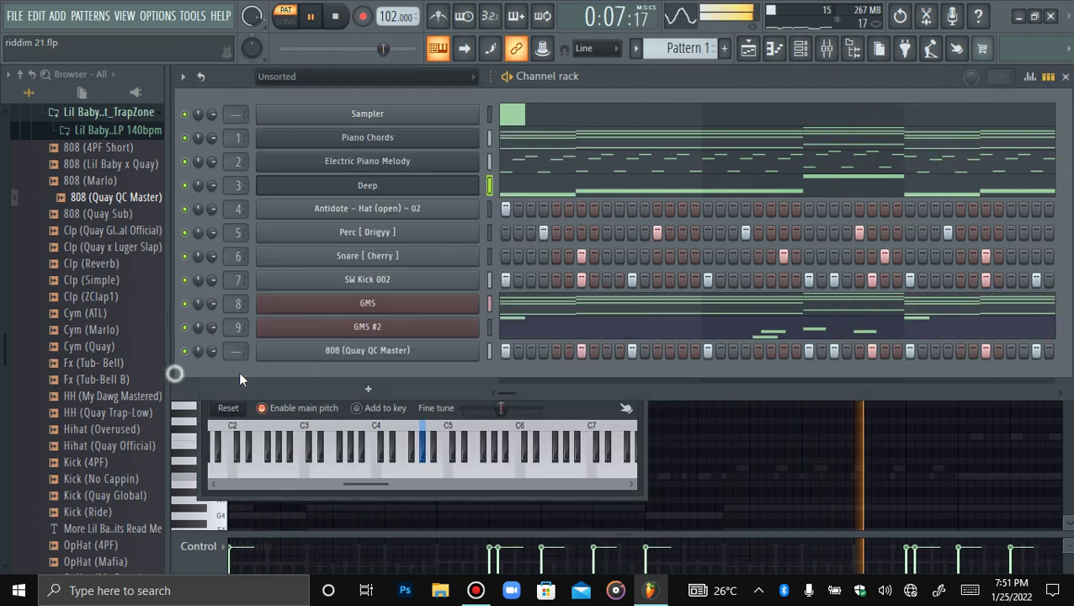
left_click(352, 358)
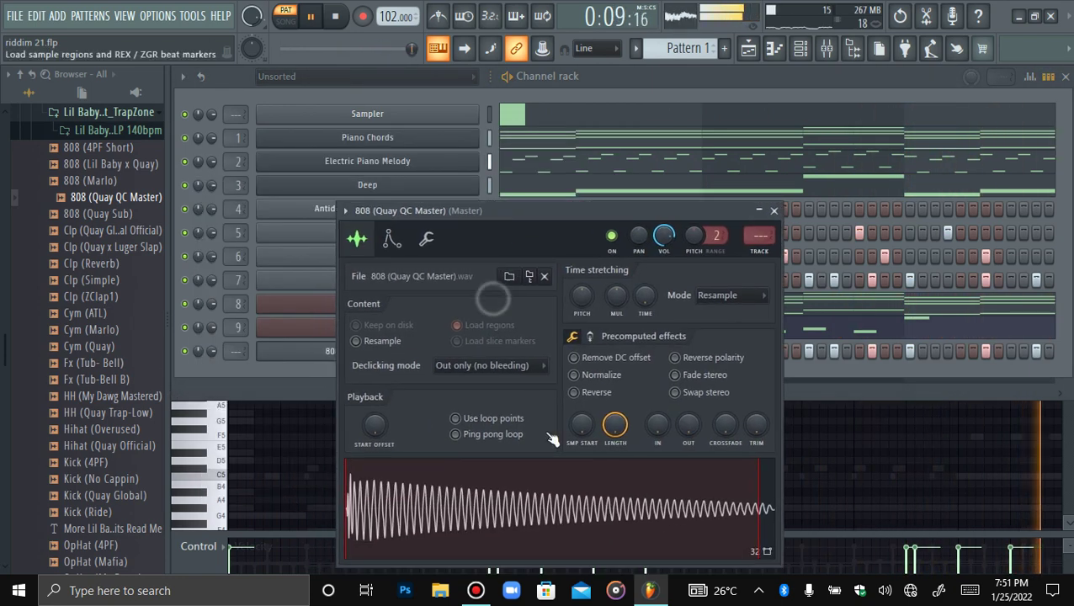
left_click(426, 241)
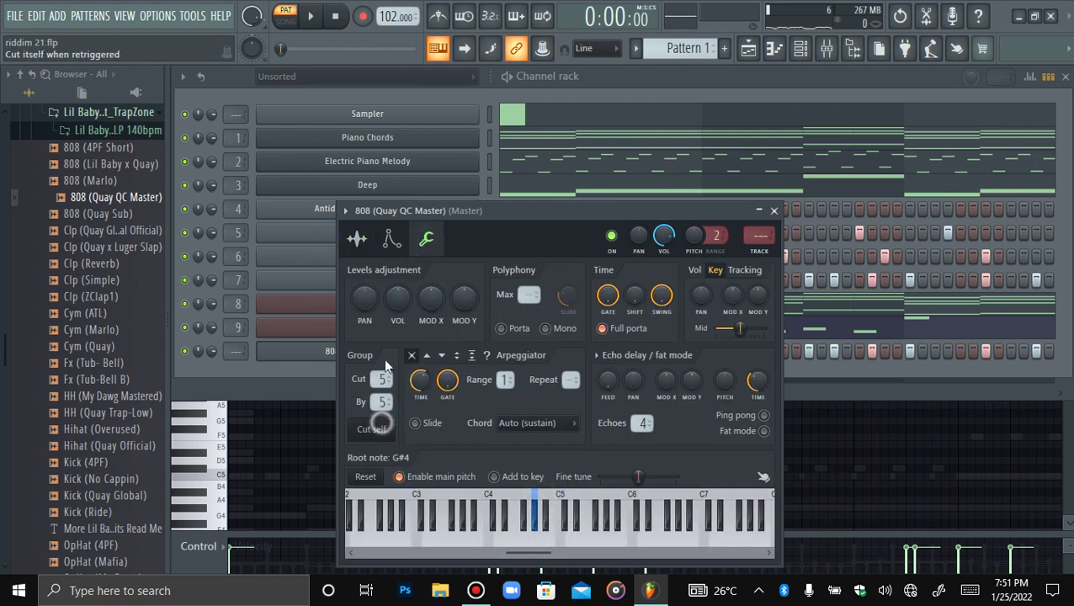
left_click(392, 241)
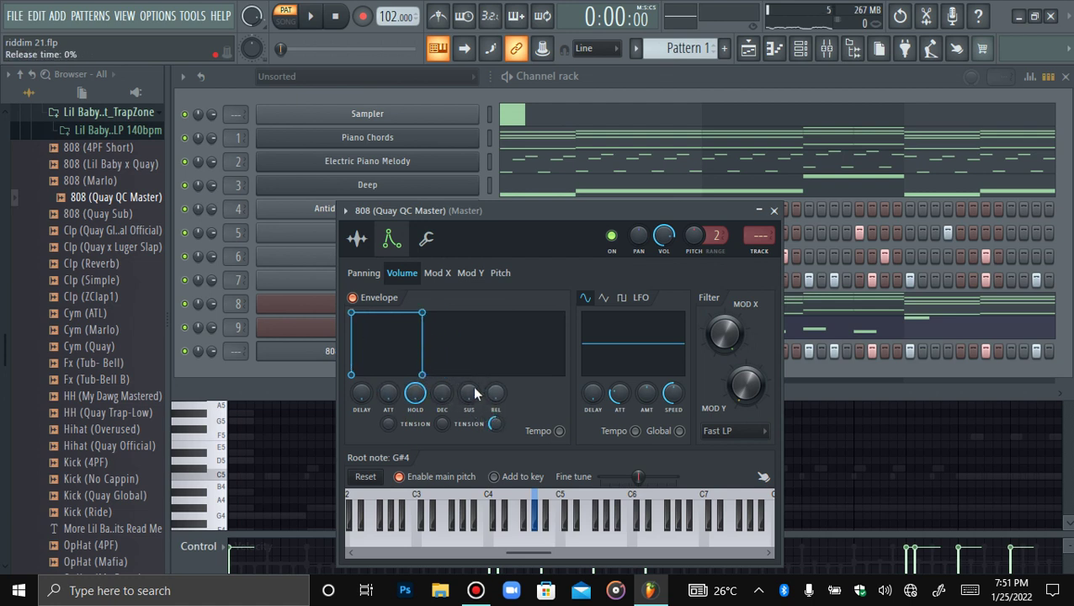
left_click(427, 241)
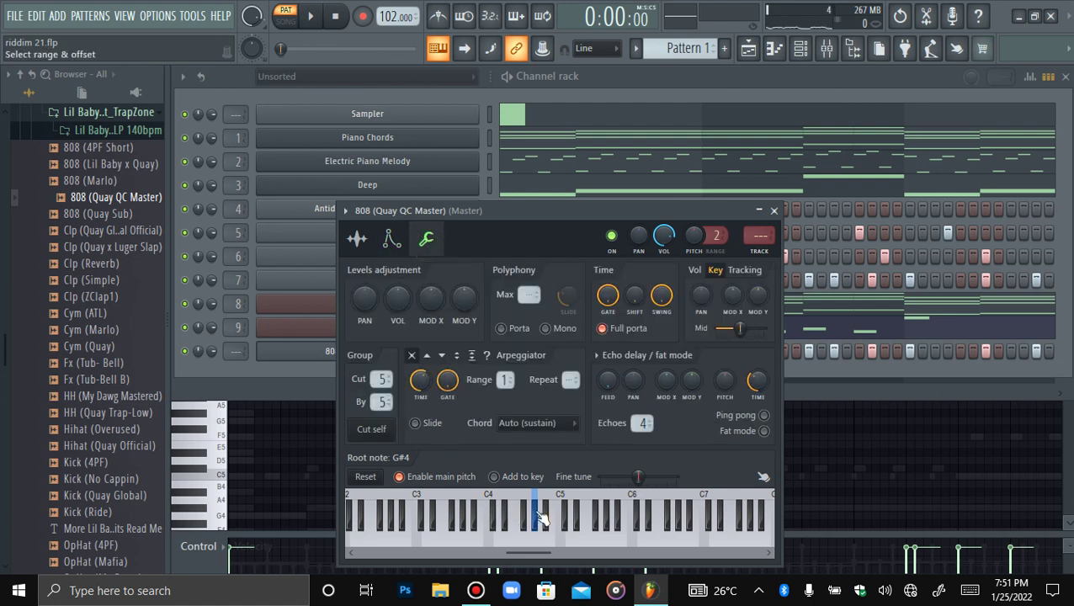
left_click(391, 240)
left_click(358, 241)
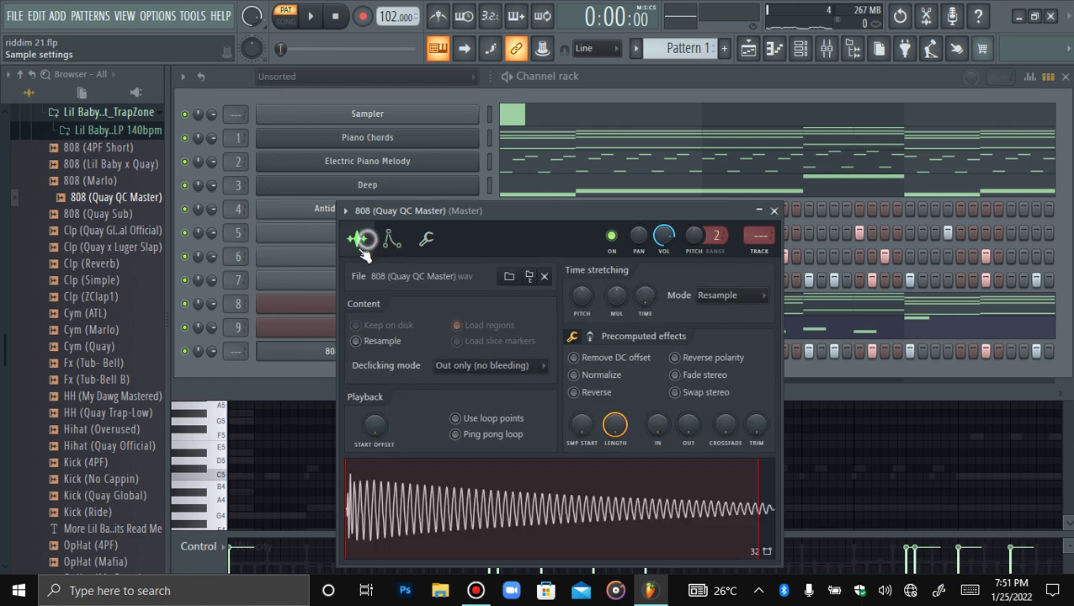
left_click(317, 349)
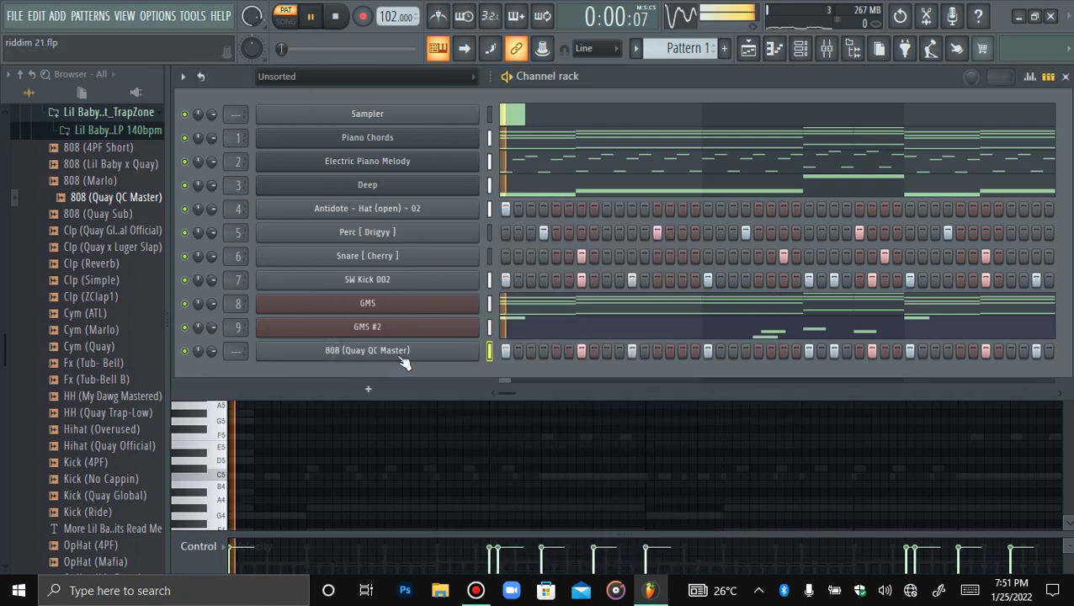
In the 808's piano roll, raise the middle three notes of bars 1–2 to C#5 and the last three notes of bar 2 to F5.
right_click(404, 358)
left_click(496, 351)
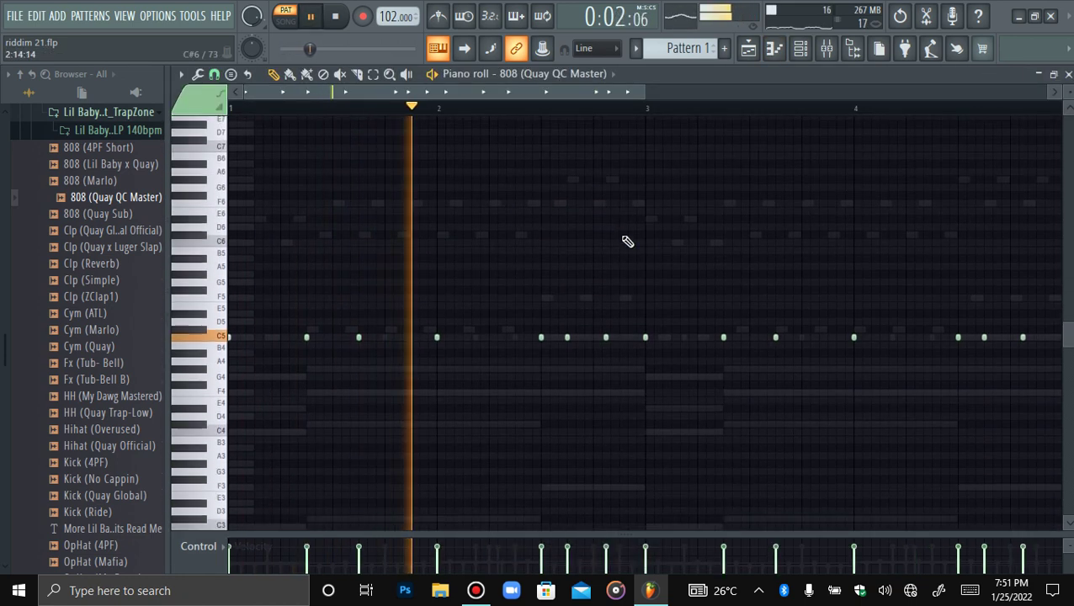
scroll(627, 241, "down", 2)
scroll(369, 235, "down", 2)
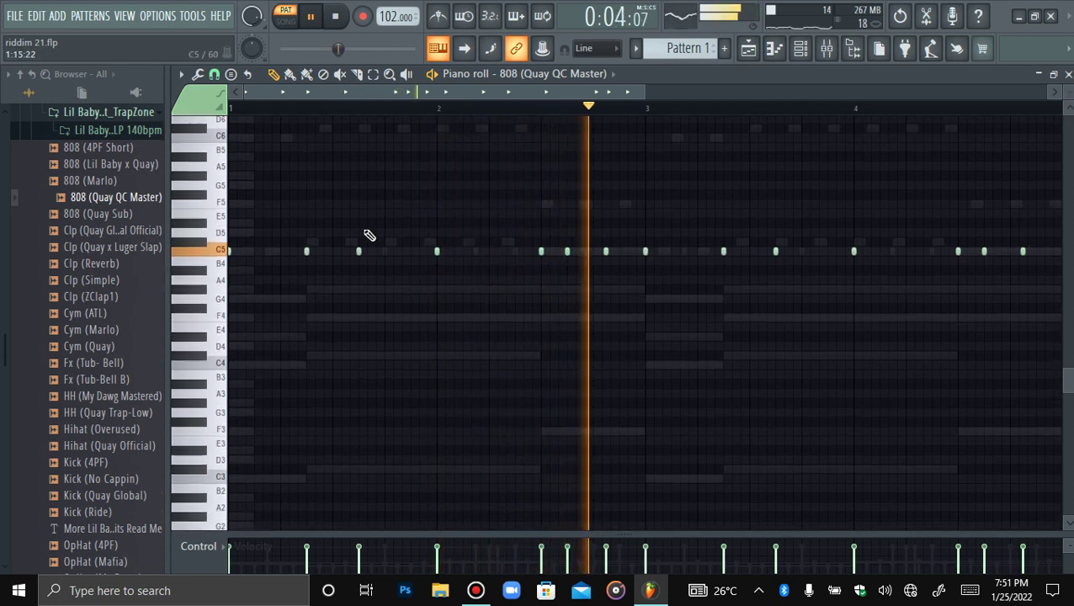
key("space")
scroll(345, 225, "down", 1)
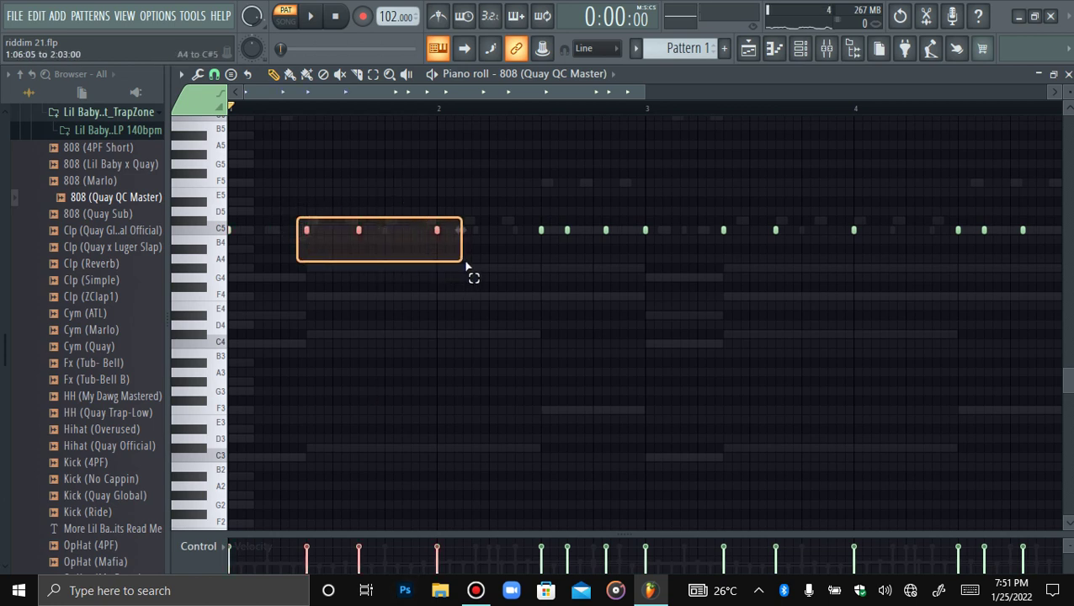
left_click_drag(466, 263, 471, 267)
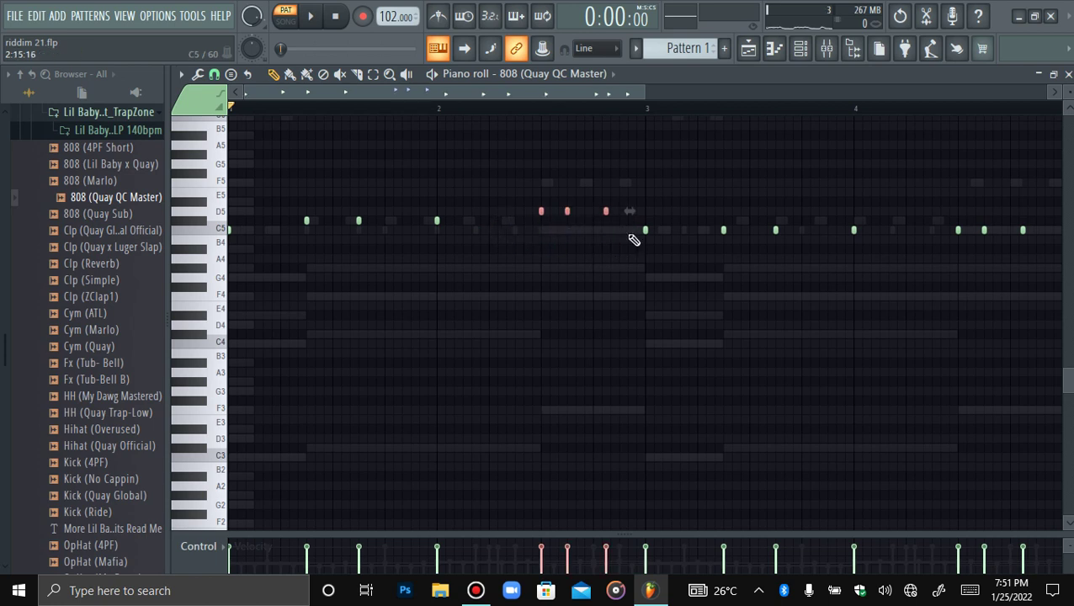
key("space")
key("shift+Up")
left_click(599, 278)
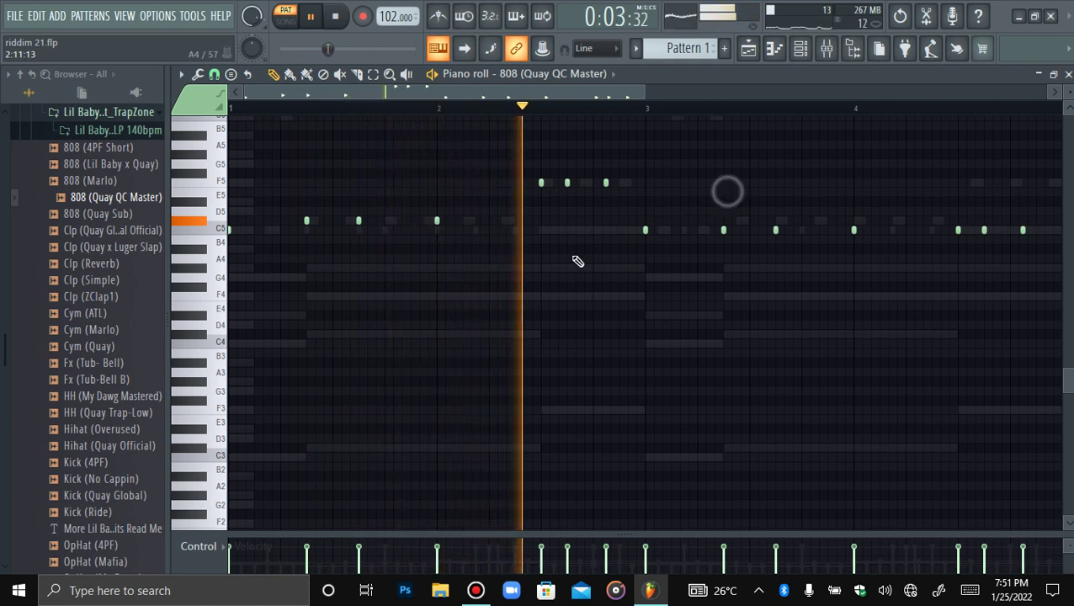
Lengthen the 808 notes in bars 1–2 until each meets the next, and replace the old notes in bars 3–4 with their duplicate.
left_click_drag(1035, 228, 640, 316)
key("Delete")
key("space")
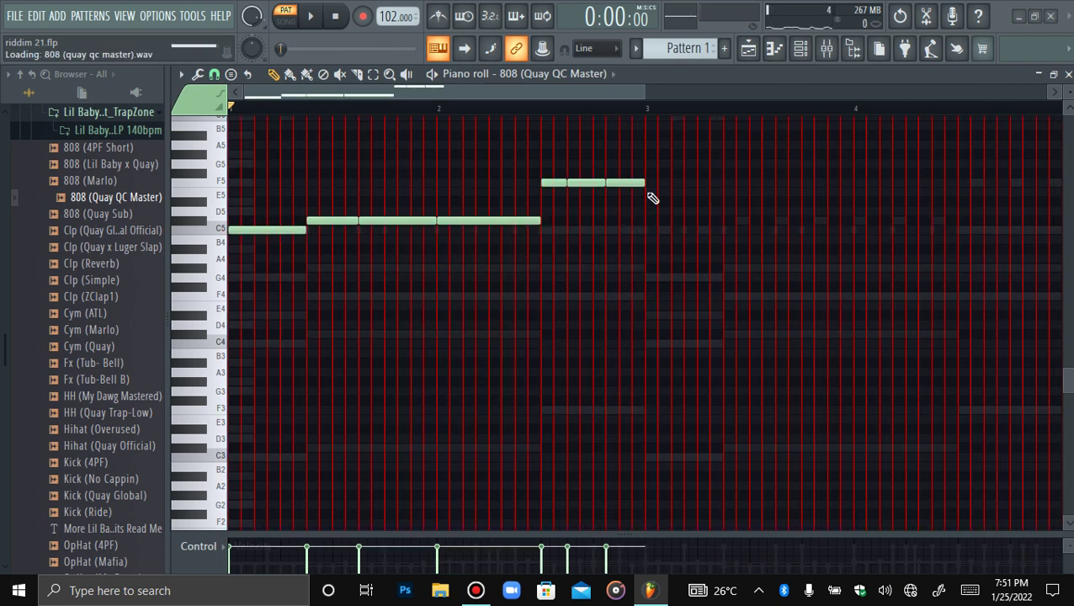
key("ctrl+z")
key("space")
Check the Fruity parametric EQ 2 on the Deep mixer track, and return to the 808's piano roll.
left_click(826, 48)
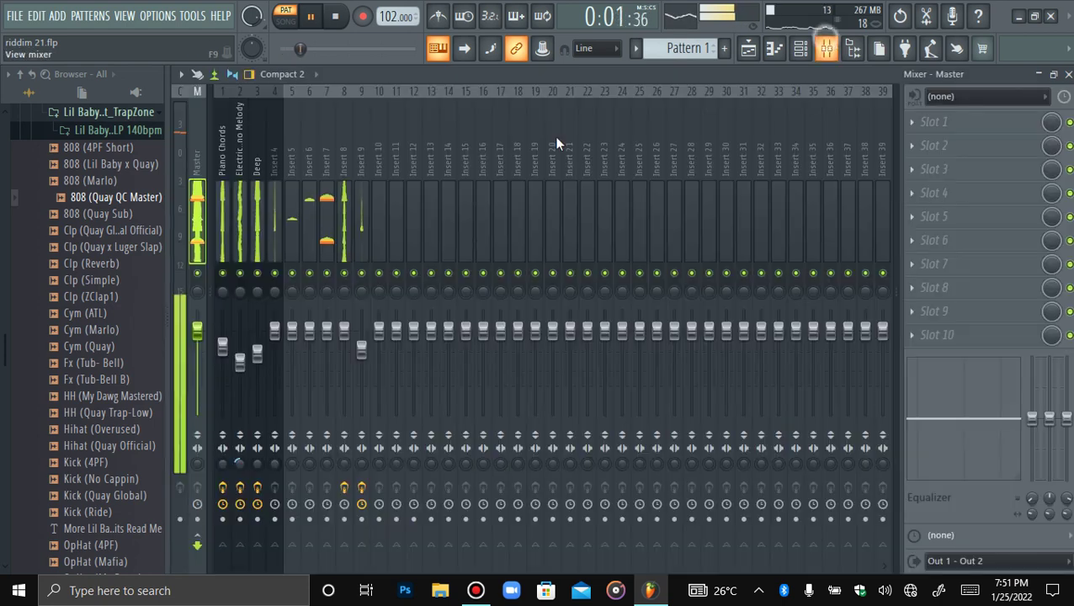
left_click(261, 243)
left_click(959, 124)
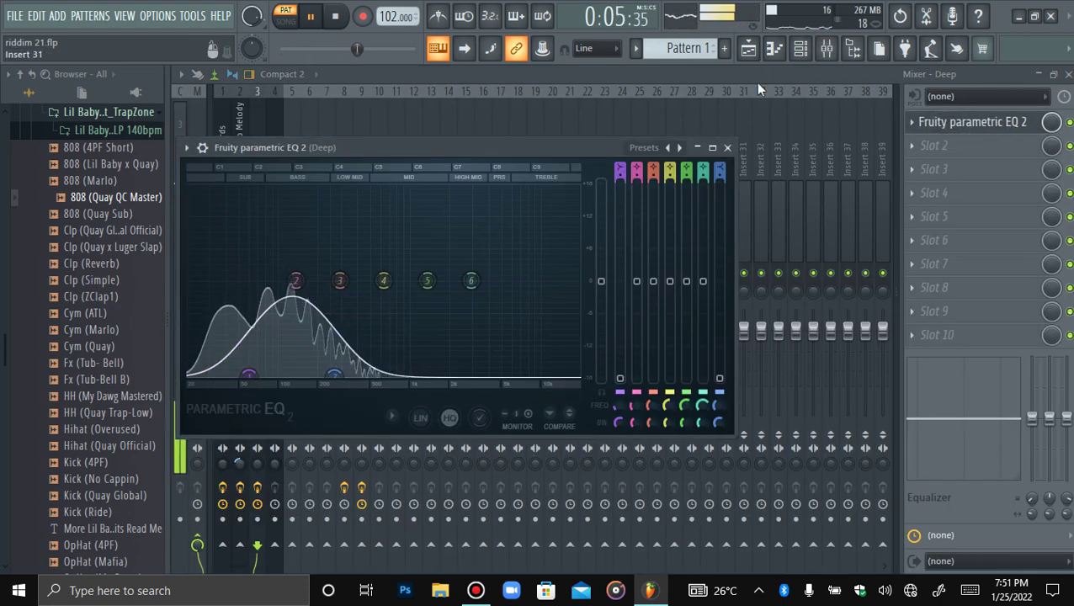
left_click(801, 49)
right_click(487, 345)
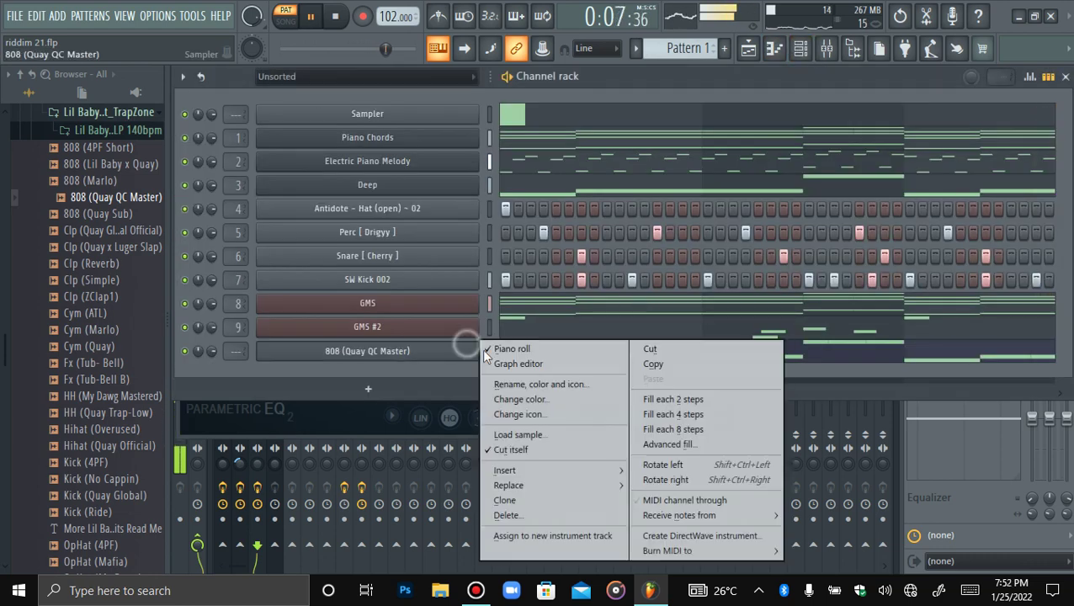
left_click(520, 331)
left_click(775, 50)
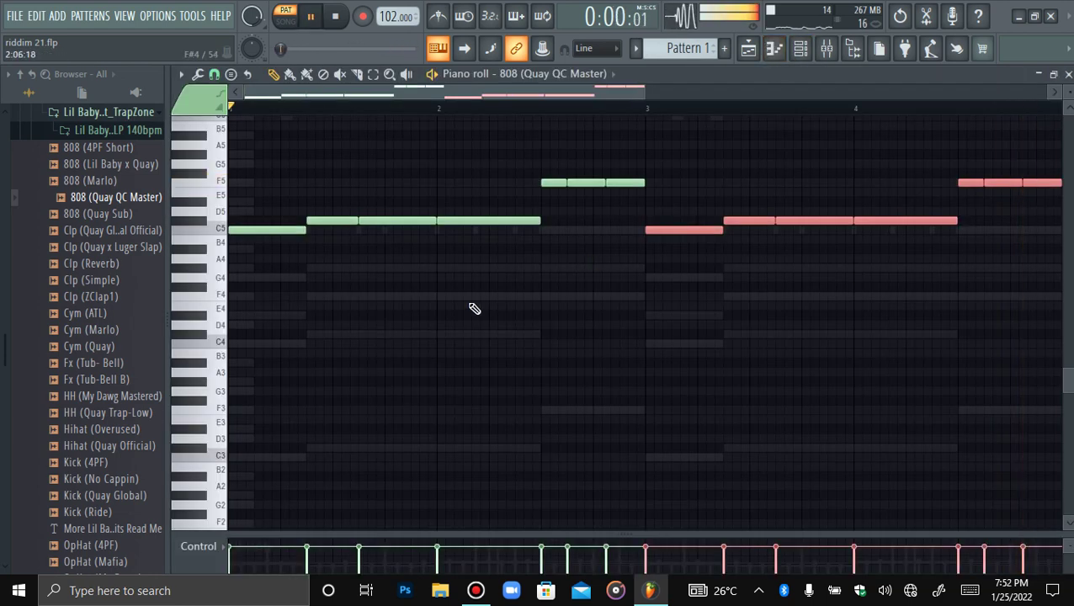
Add a C#6 slide note to the 808 in bar 2, just before the F5 notes.
scroll(472, 307, "up", 3)
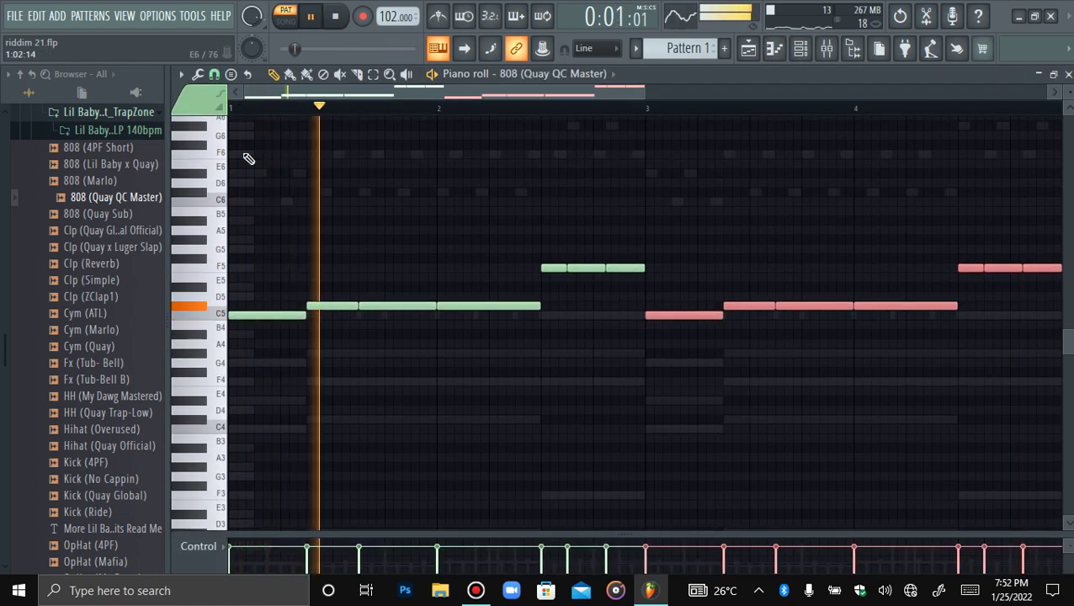
left_click(494, 193)
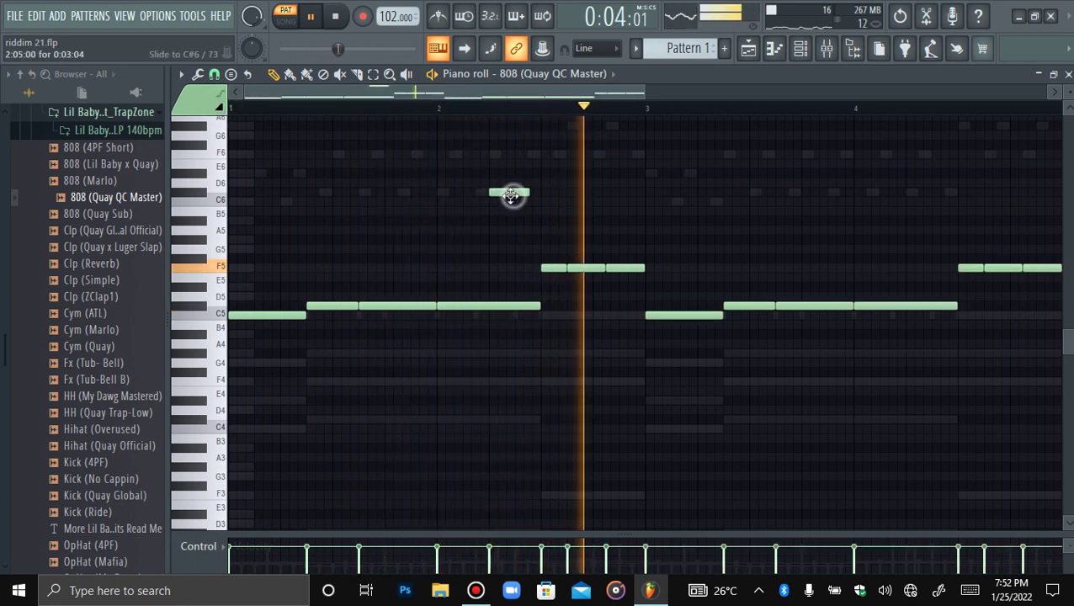
left_click_drag(525, 191, 520, 191)
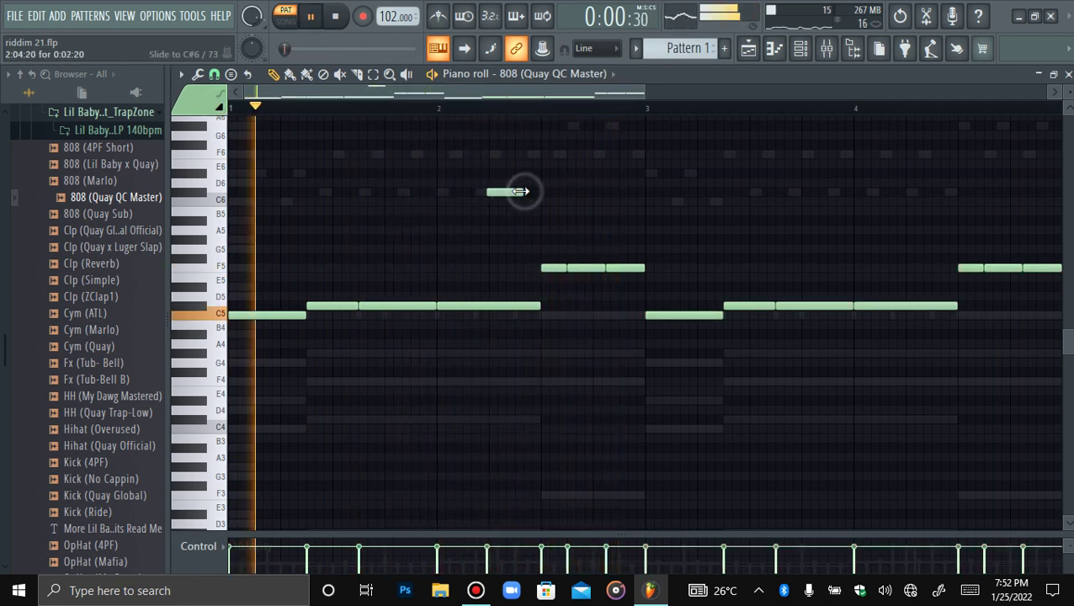
Try the first F5 note of bar 2 an octave higher during playback, and move it back down.
left_click(552, 269)
key("ctrl+Up")
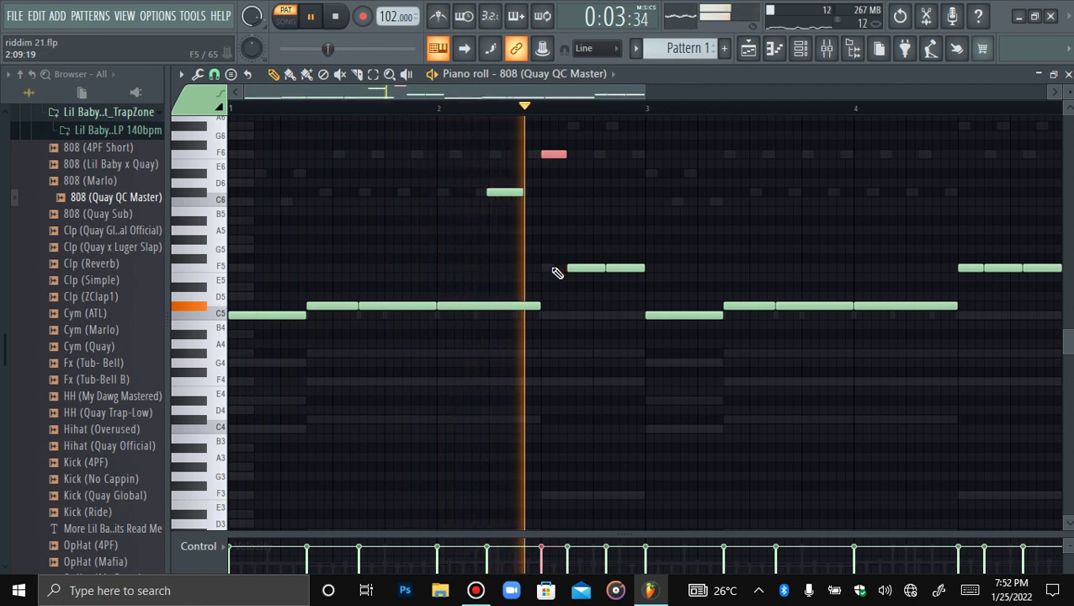
key("space")
key("space")
key("ctrl+Down")
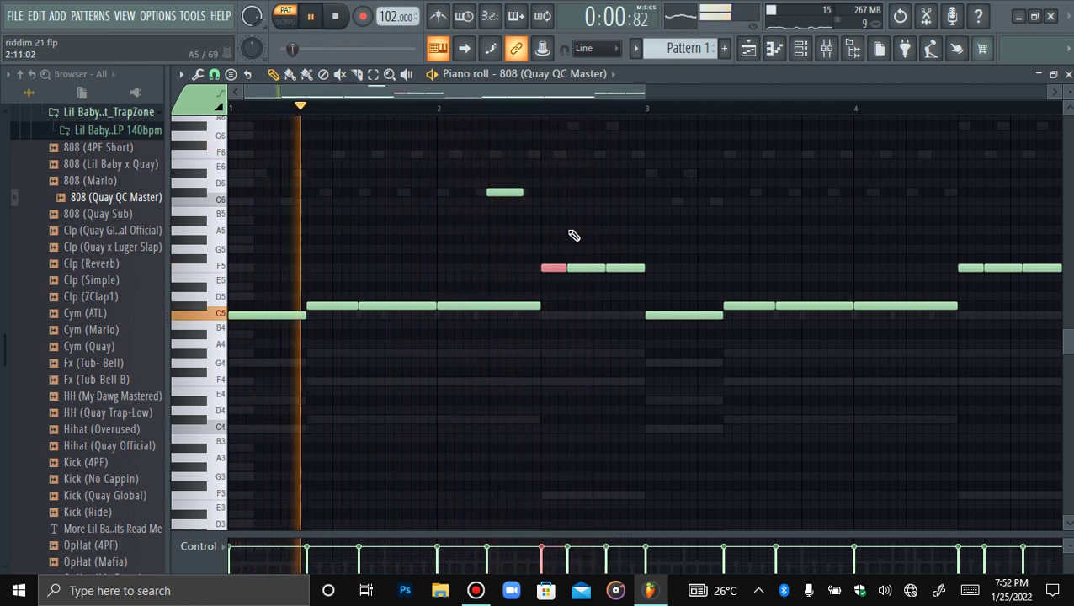
Repeat the C#6 slide note at the matching position in bar 4 of the 808 part.
left_click(505, 192)
left_click_drag(620, 319, 638, 320)
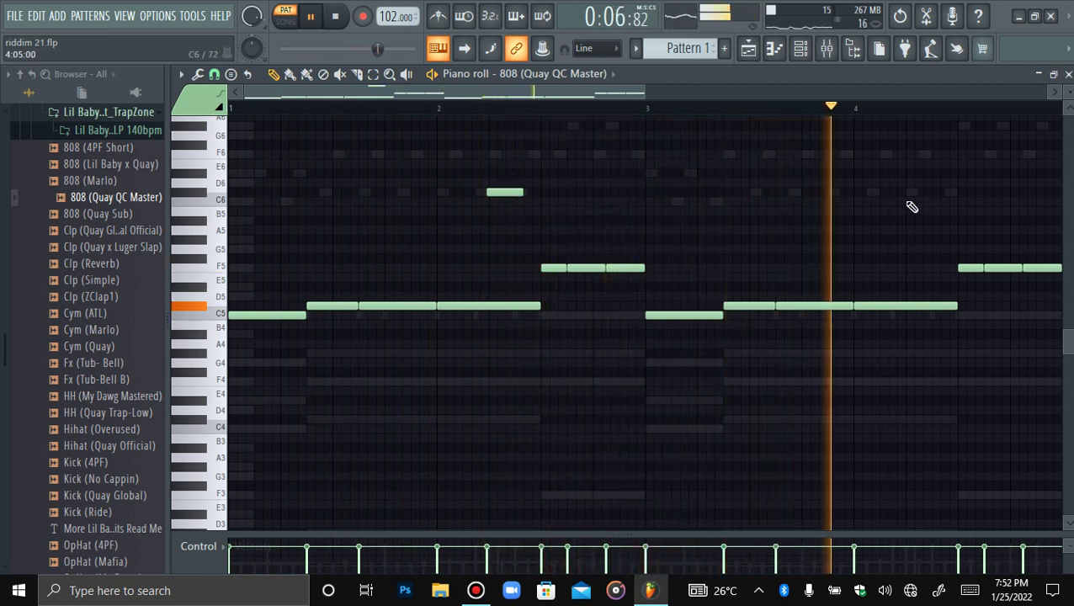
left_click(909, 192)
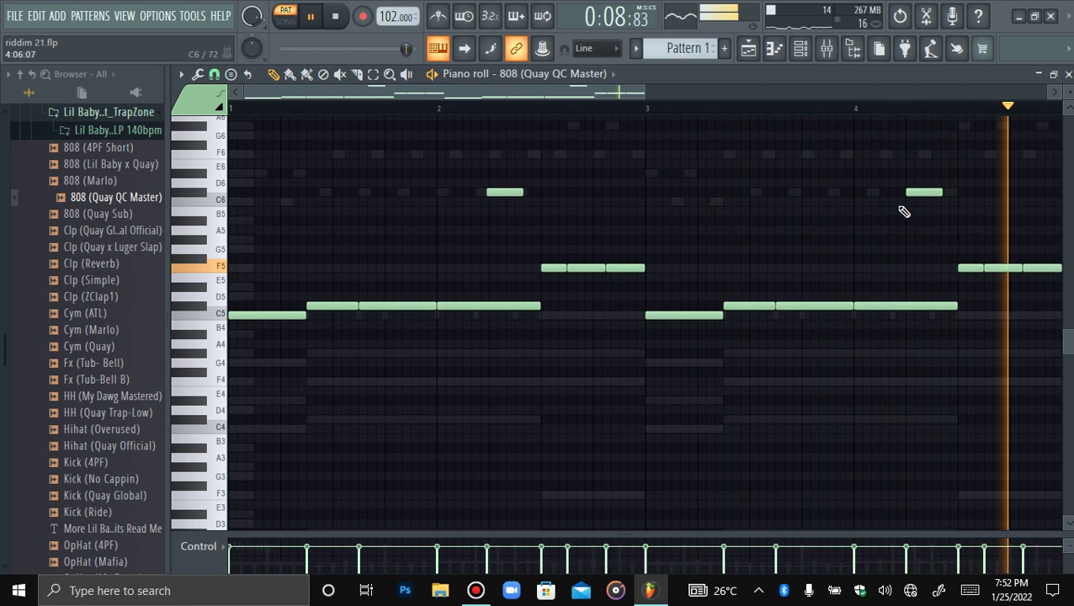
Collapse the Lil Baby 4PF kit folder in the browser and route the 808 channel to mixer track 10.
scroll(91, 164, "up", 2)
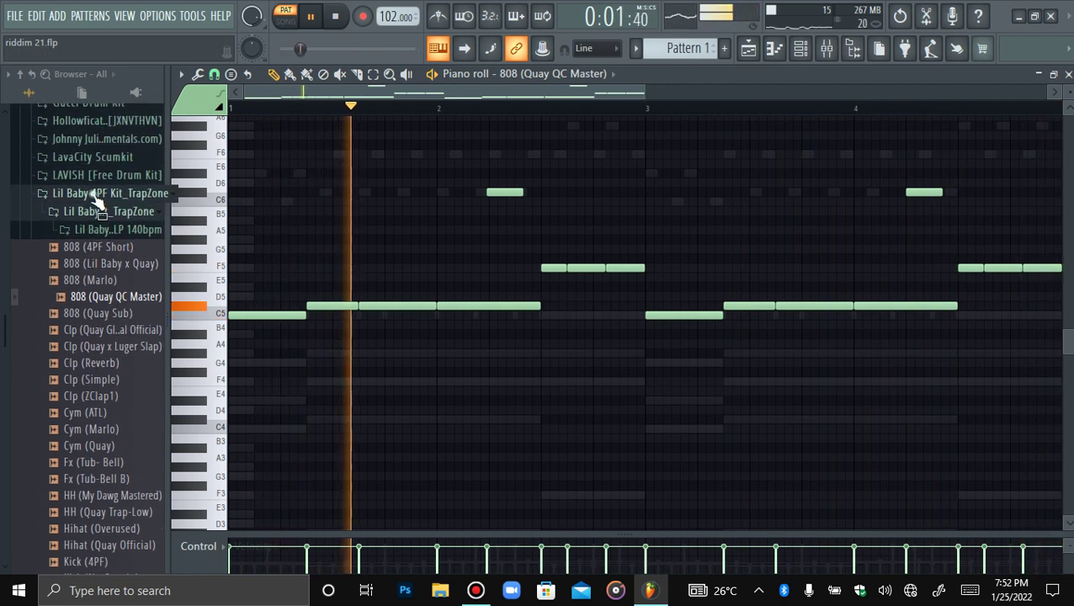
left_click(84, 208)
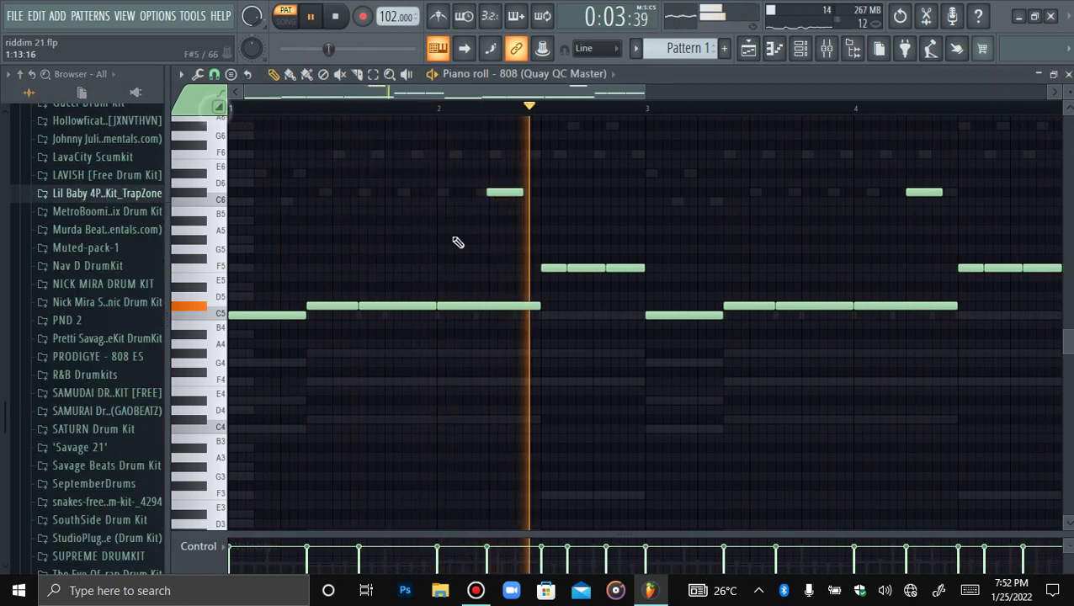
left_click(802, 52)
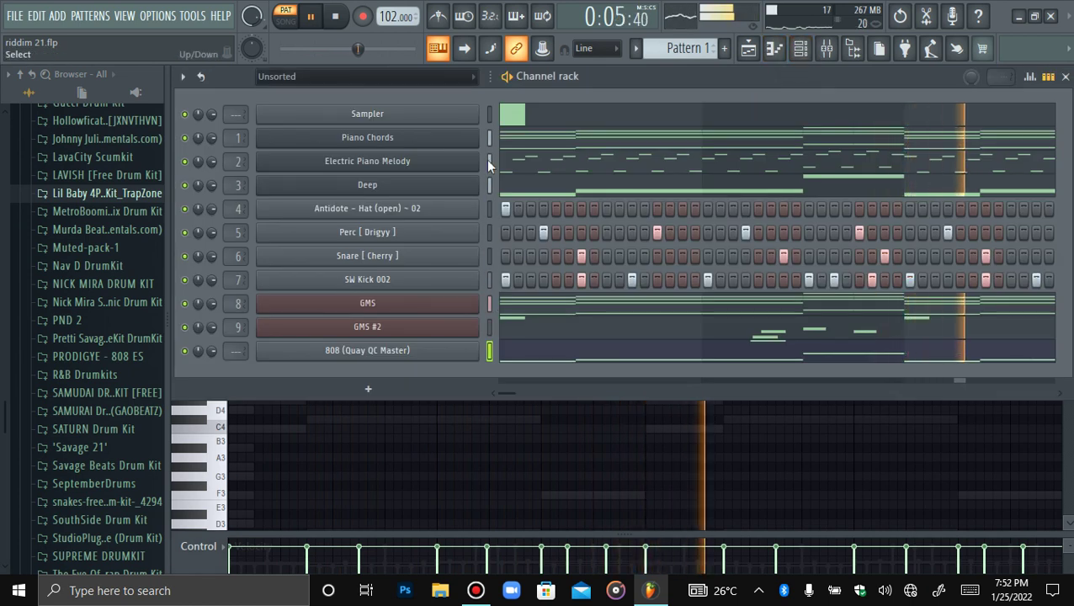
left_click(488, 115)
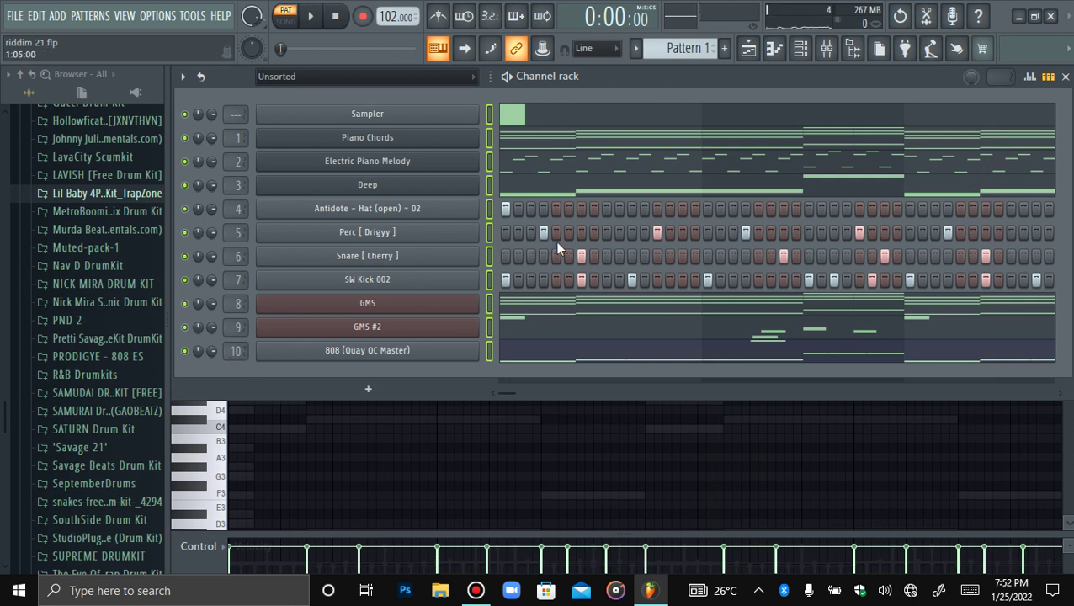
Cut all notes from the GMS #2 channel.
left_click(463, 332)
left_click(291, 334)
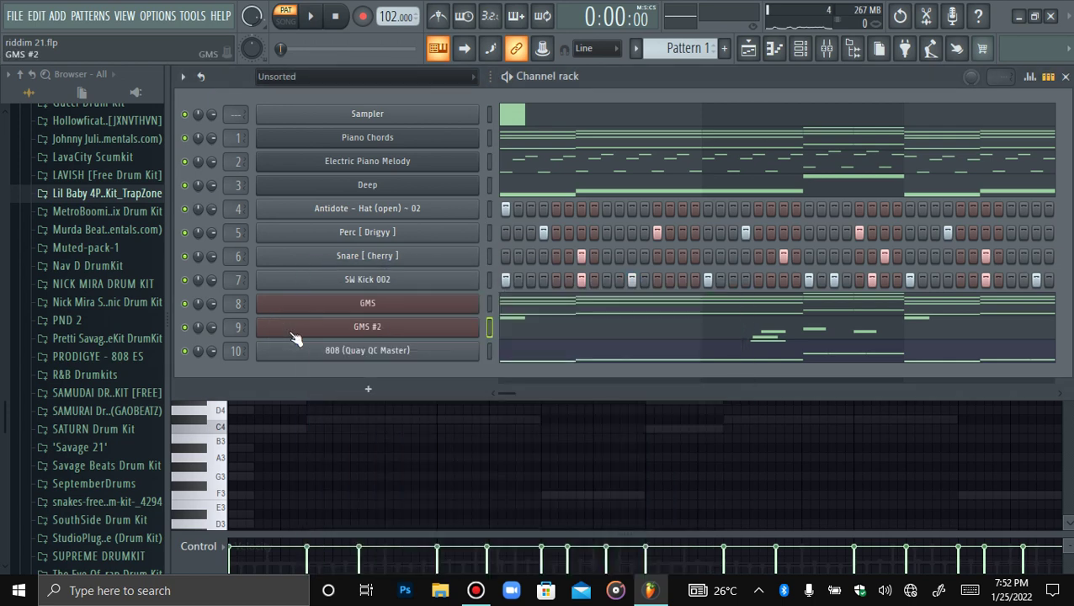
right_click(290, 333)
left_click(652, 329)
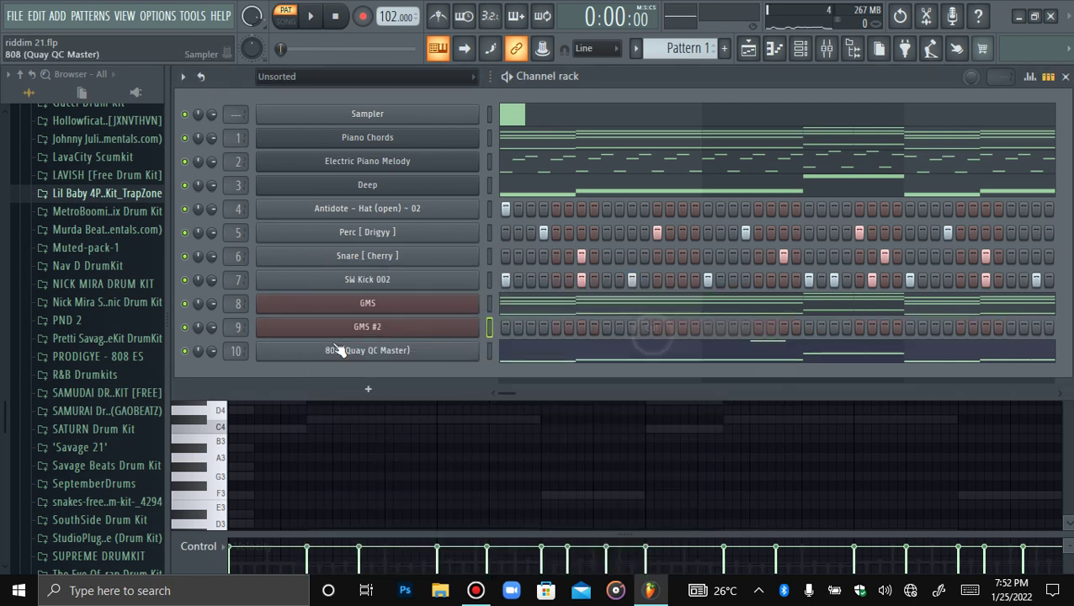
Load the Trance Stab TE preset from the Leads & Synths bank in GMS #2 and close the synth.
left_click(288, 330)
left_click(325, 270)
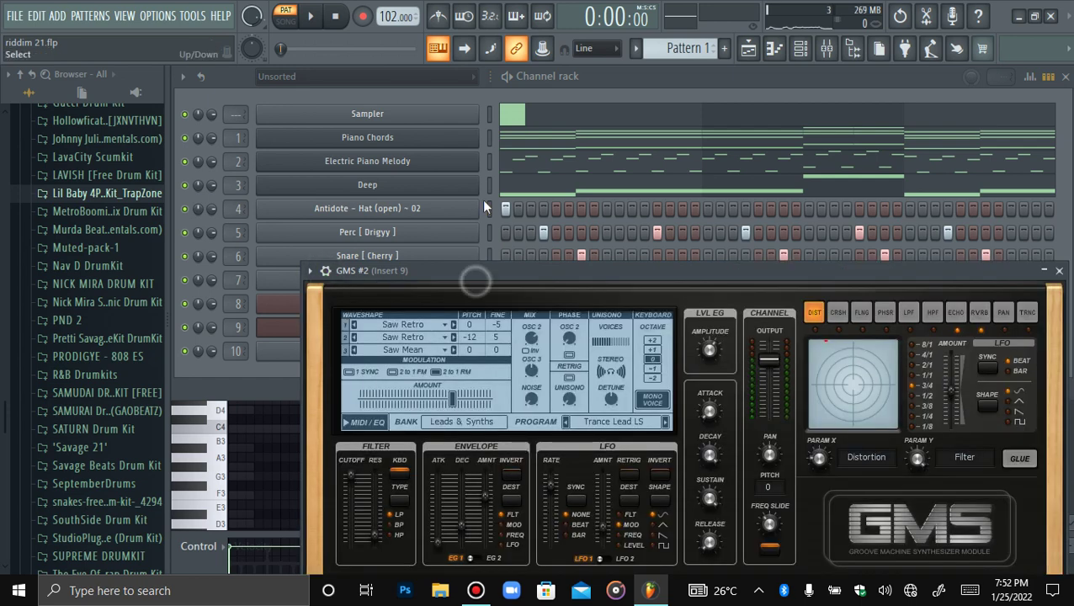
left_click_drag(483, 278, 492, 135)
left_click(480, 279)
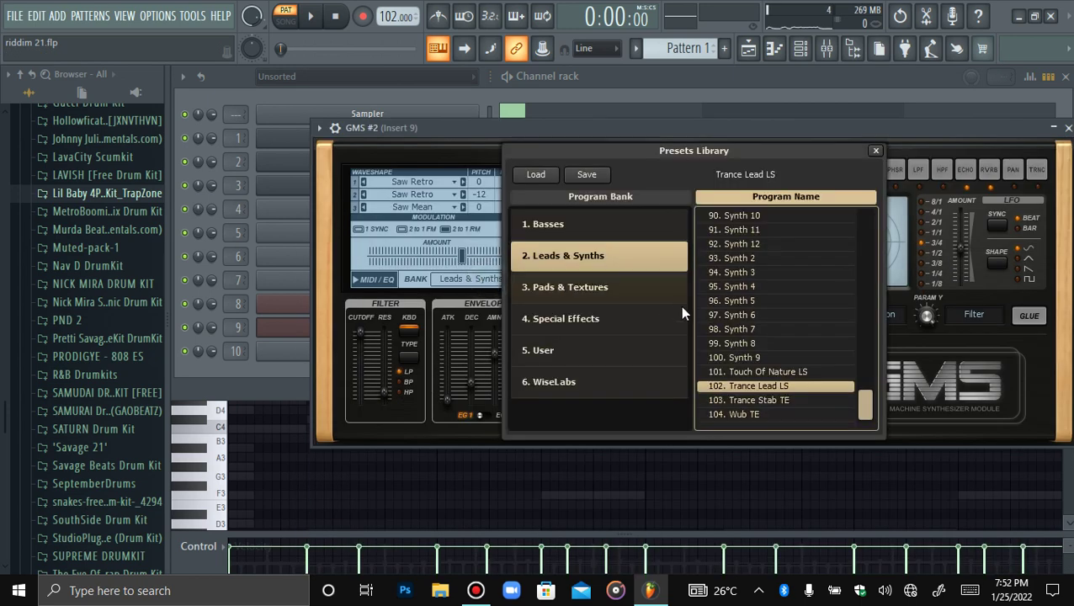
left_click(755, 395)
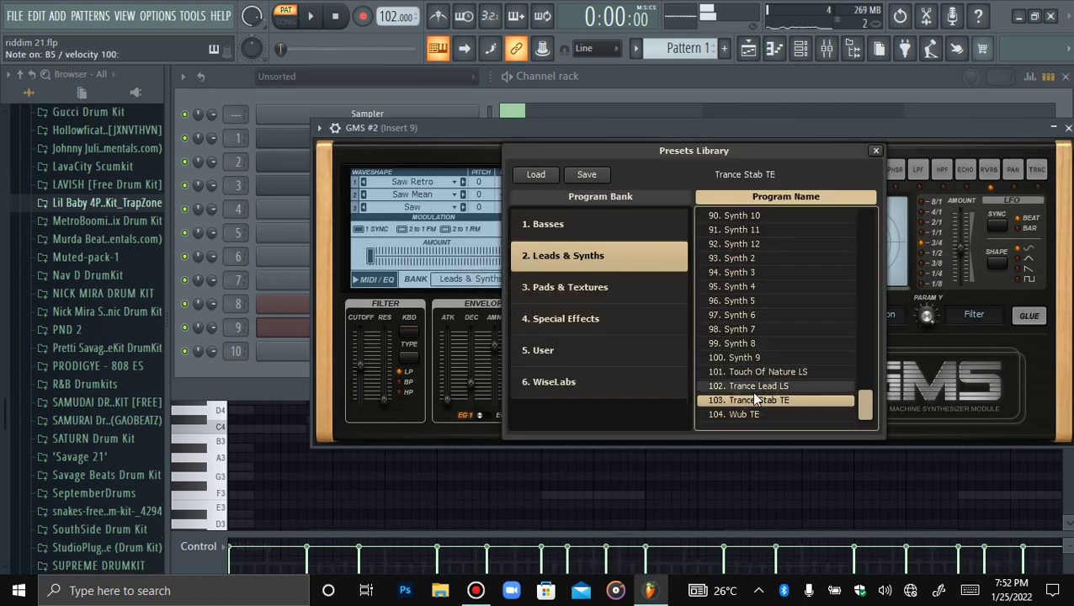
left_click(278, 335)
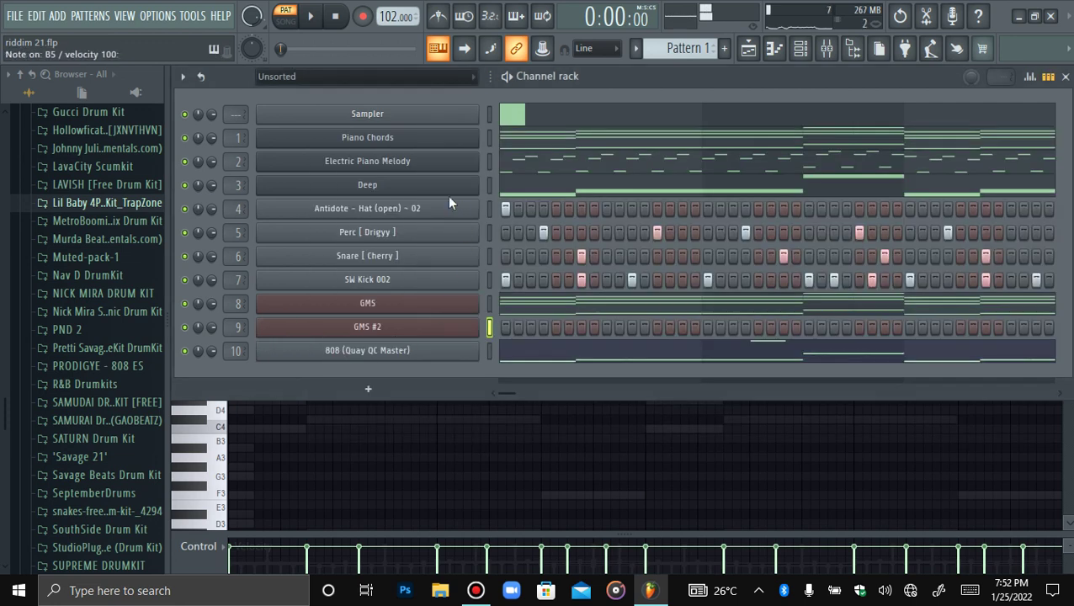
Copy the Piano Chords notes and paste them into the GMS #2 channel.
right_click(435, 139)
left_click(652, 154)
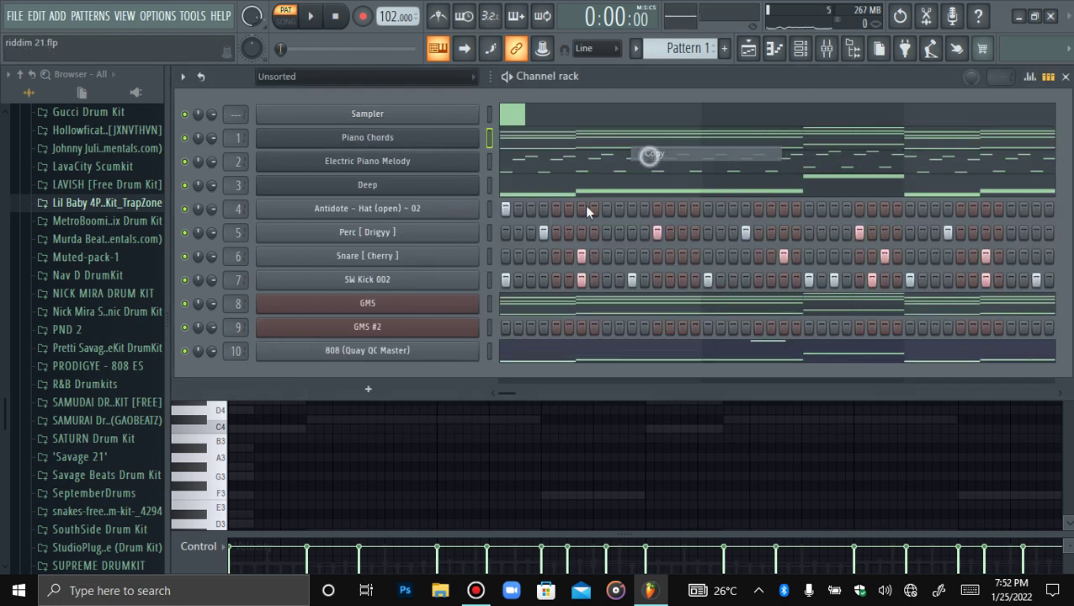
right_click(407, 334)
left_click(651, 358)
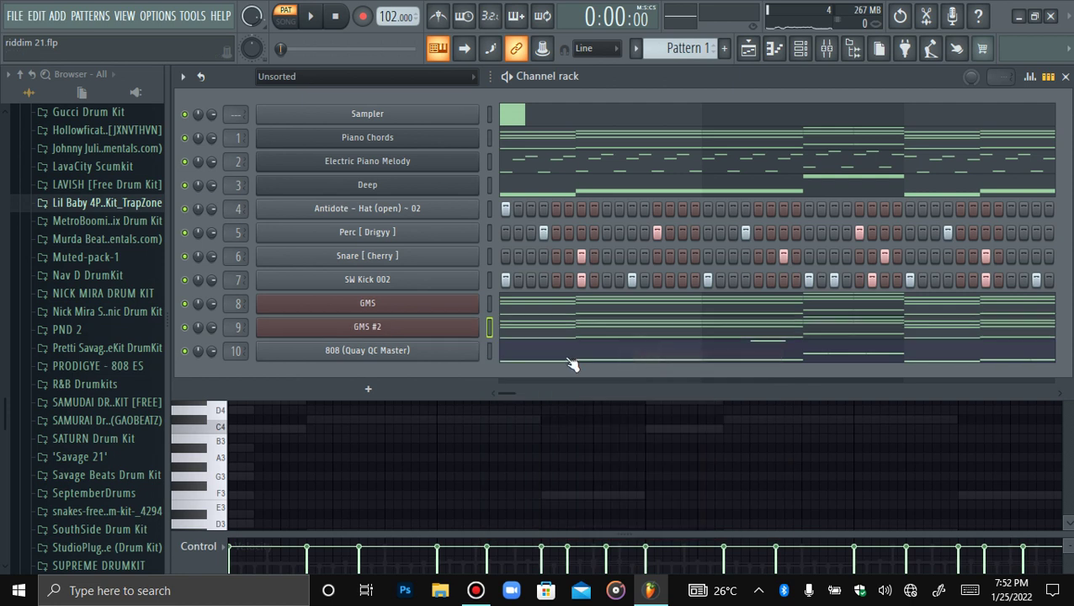
Audition GMS #2 in solo, then against the Electric Piano Melody and Piano Chords channels, and open its channel settings.
right_click(185, 330)
key("space")
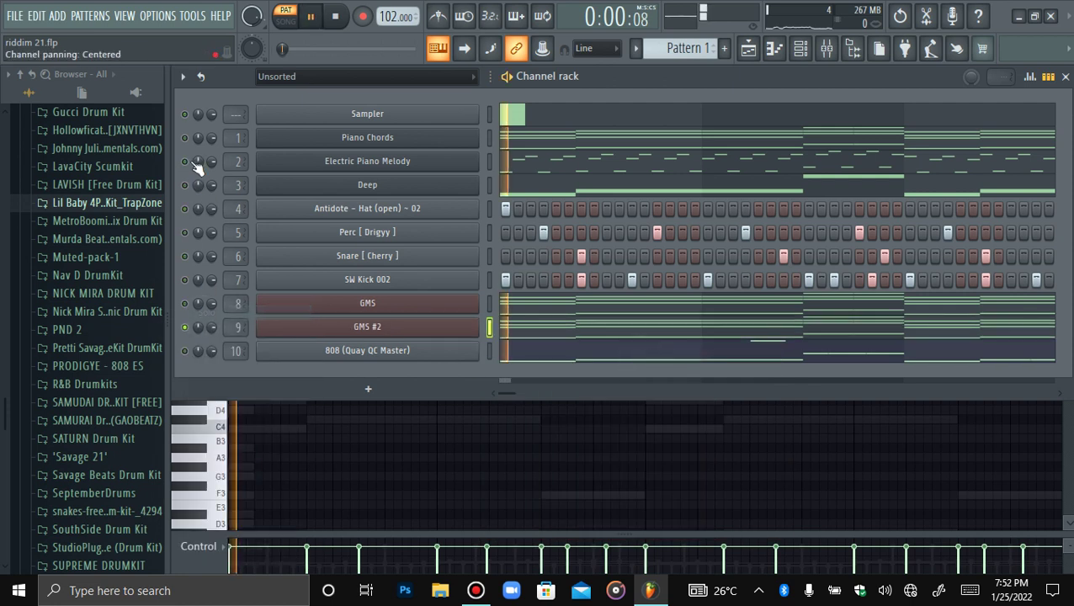
left_click(185, 137)
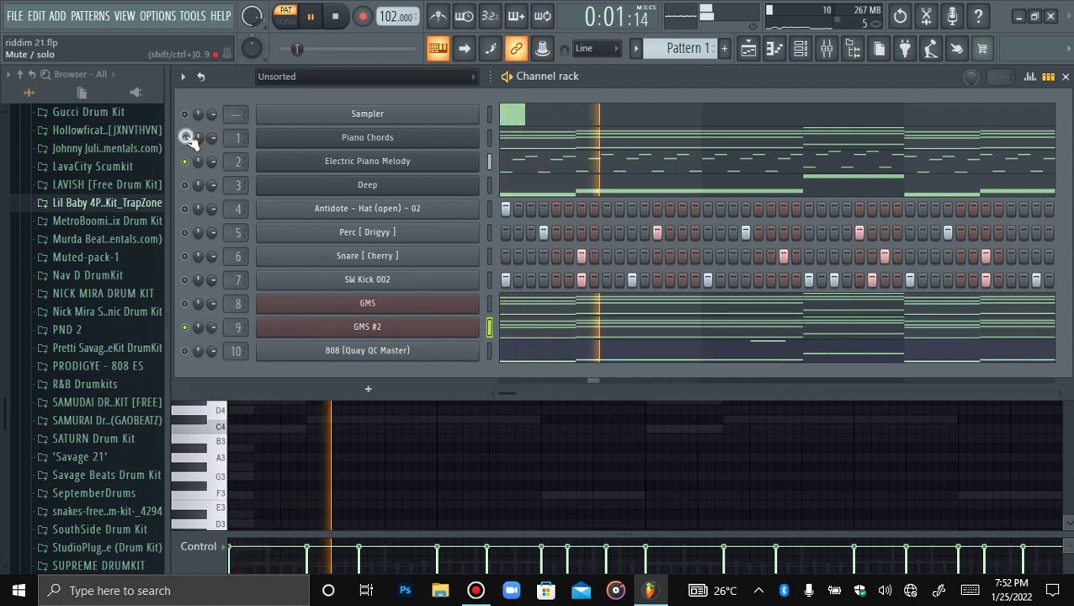
left_click(184, 161)
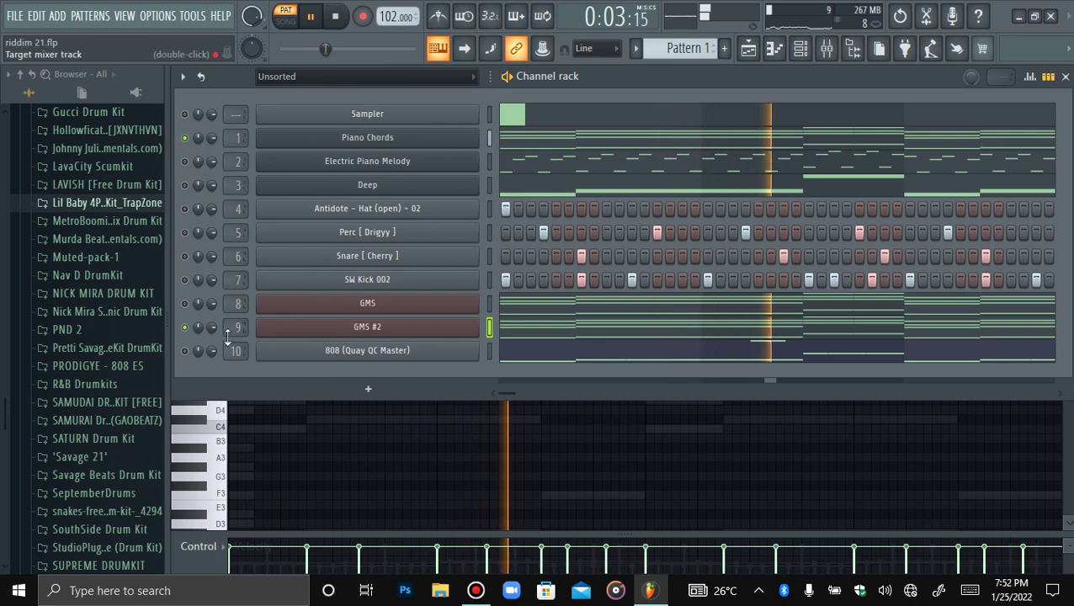
left_click(332, 327)
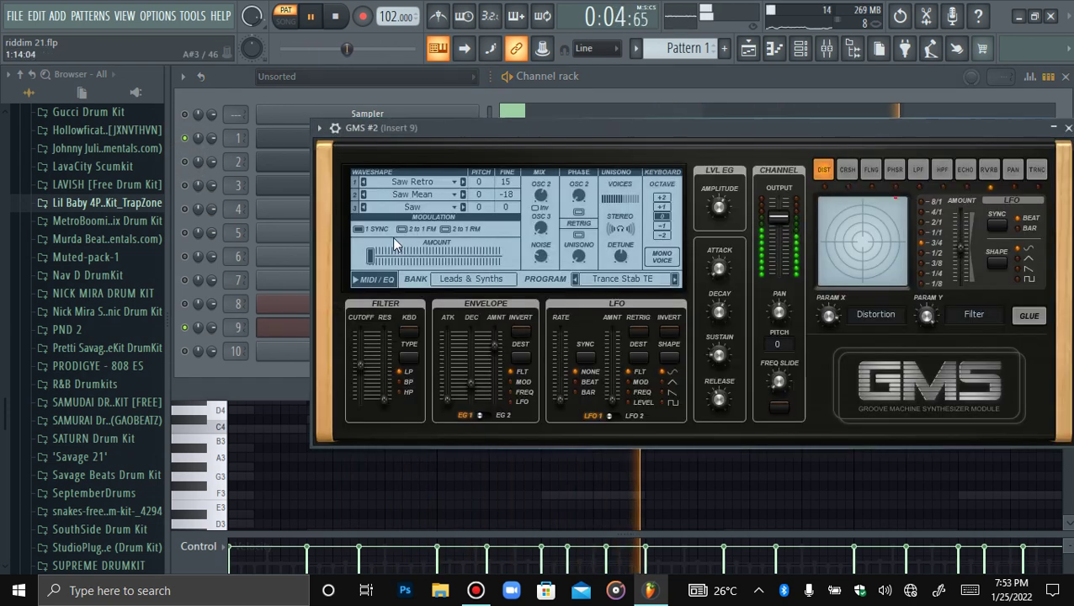
left_click(335, 129)
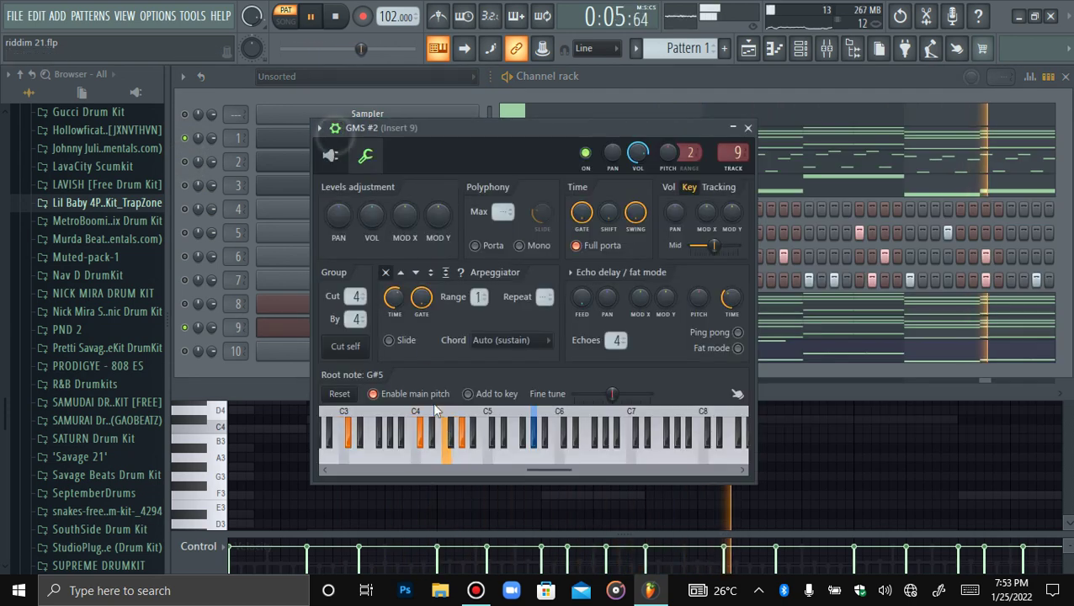
Arpeggiate the GMS #2 chord notes with the Normal pattern, range 1 and Time sync.
left_click(284, 328)
left_click(775, 52)
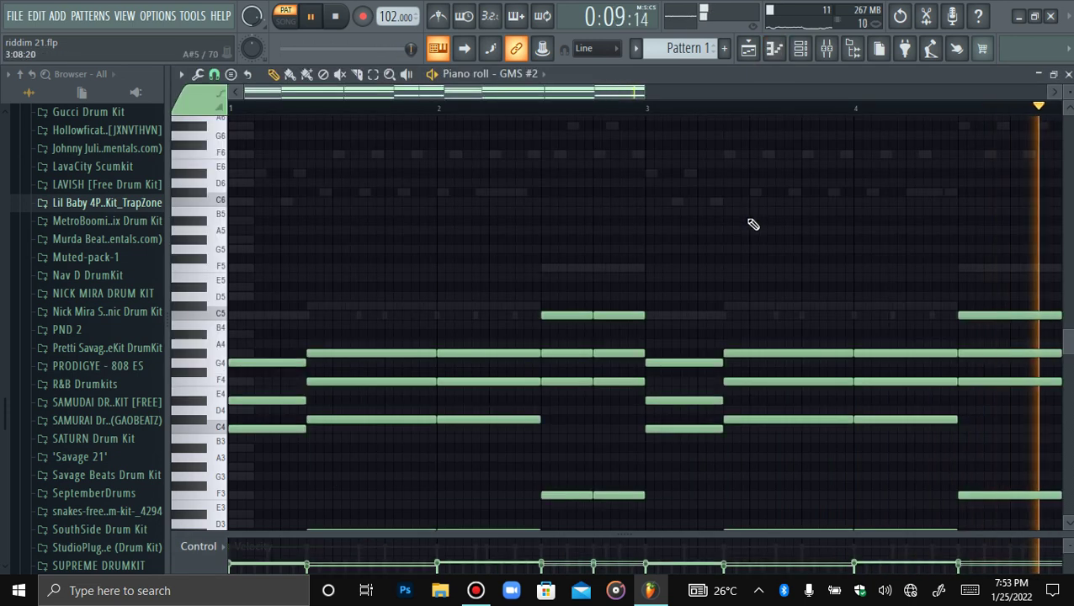
key("alt+a")
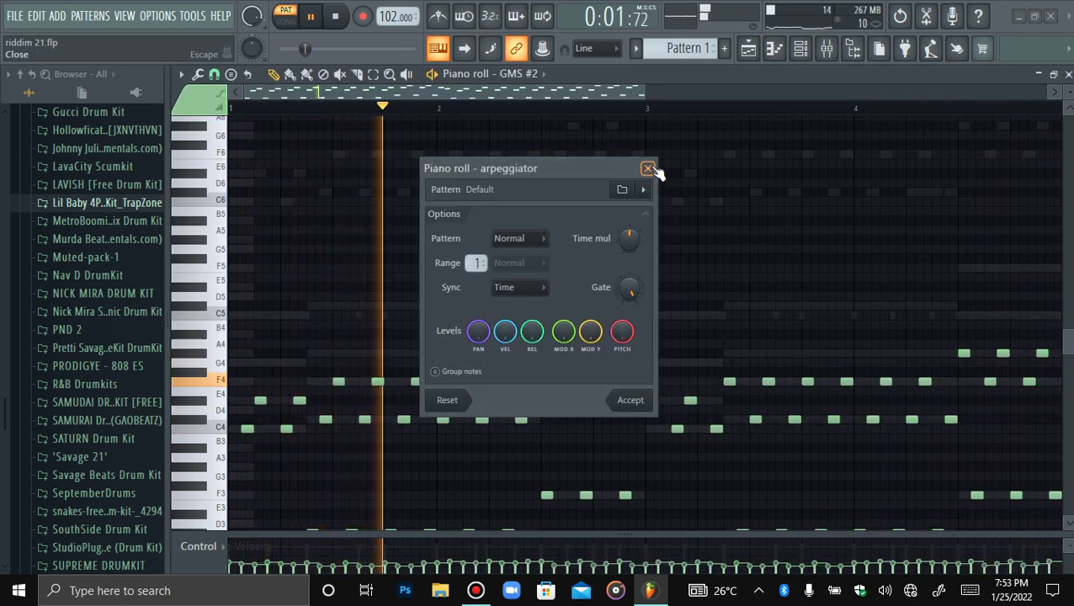
left_click(642, 392)
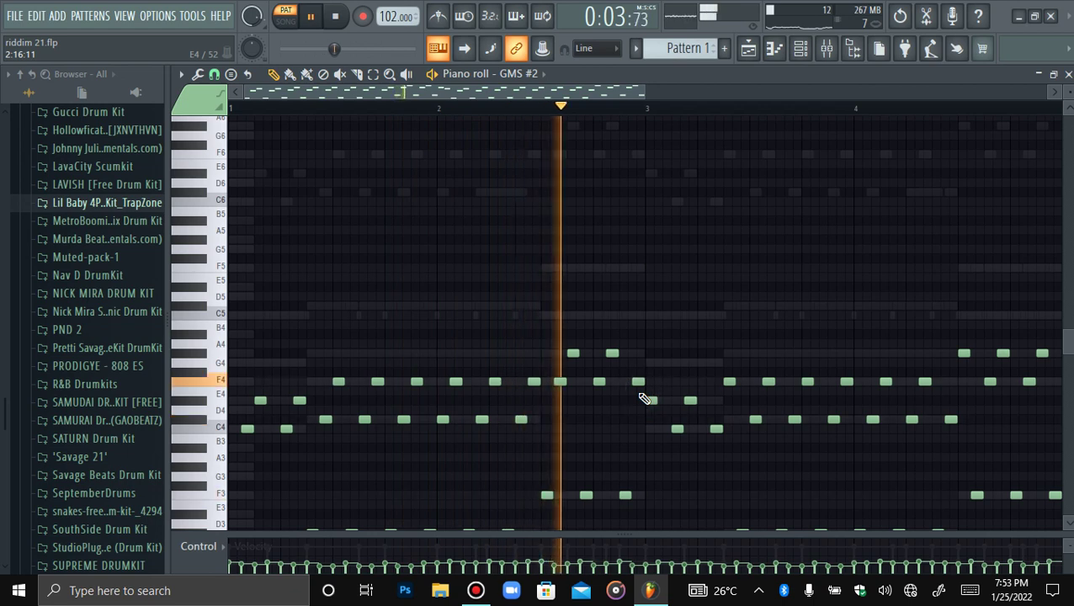
Unmute all channels for full-beat playback and select every channel in the channel rack.
left_click(800, 48)
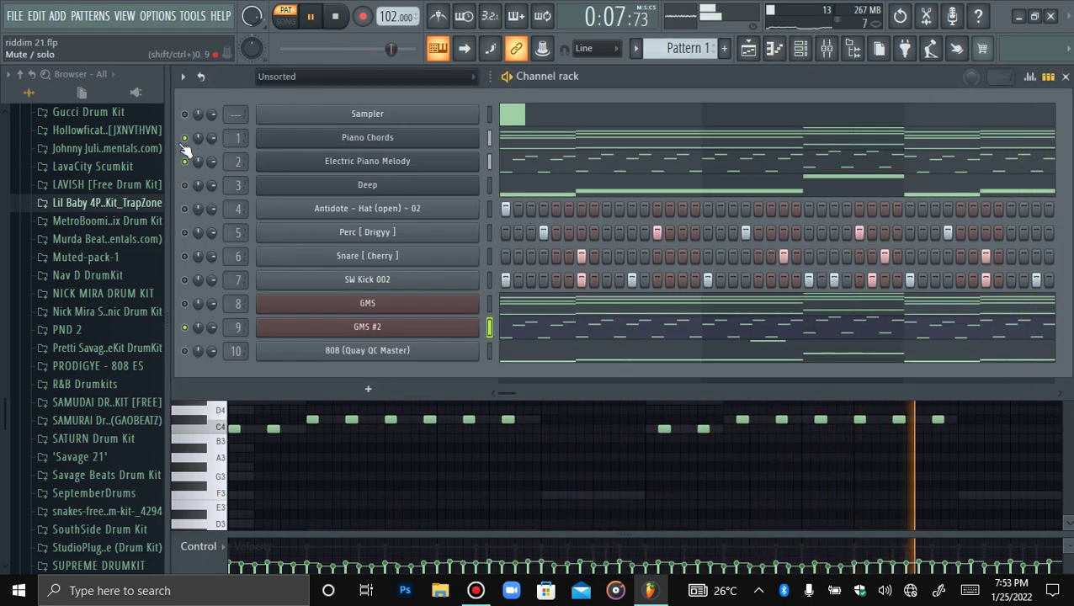
right_click(185, 138)
left_click(189, 141)
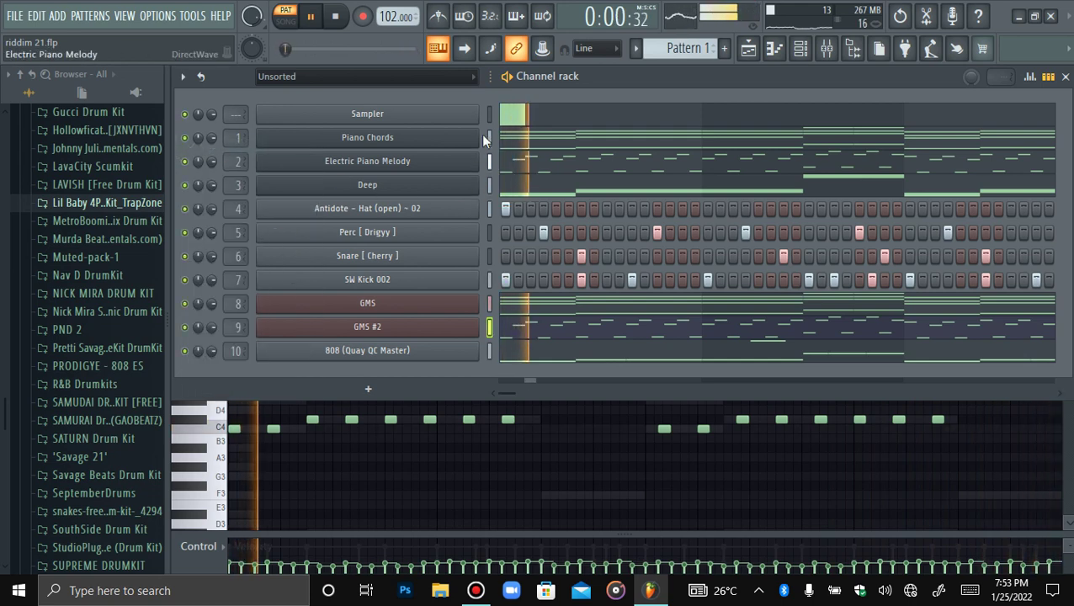
left_click_drag(492, 113, 488, 350)
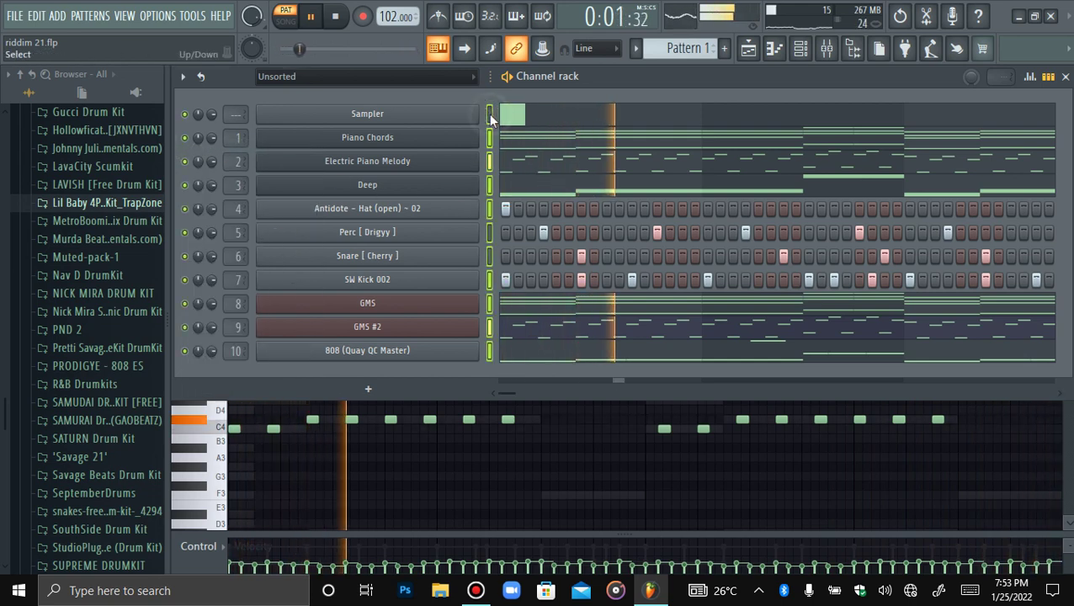
Open the GMS #2 preset library and audition Touch Of Nature LS, Wub TE, Synth 8, Synth 4 and Trance Stab TE.
left_click(415, 326)
left_click(336, 131)
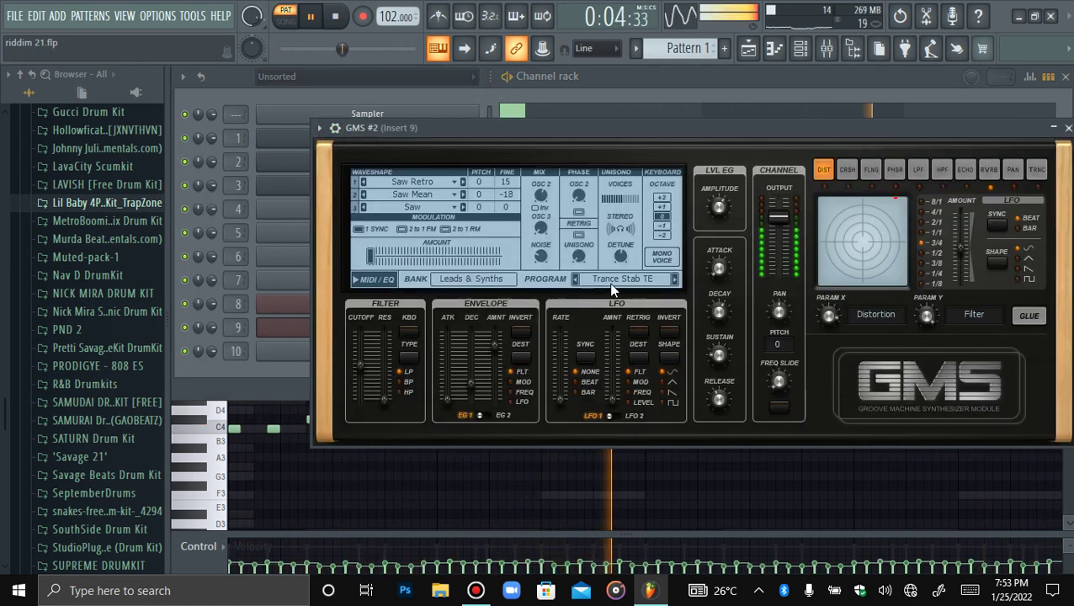
left_click(611, 286)
left_click(760, 373)
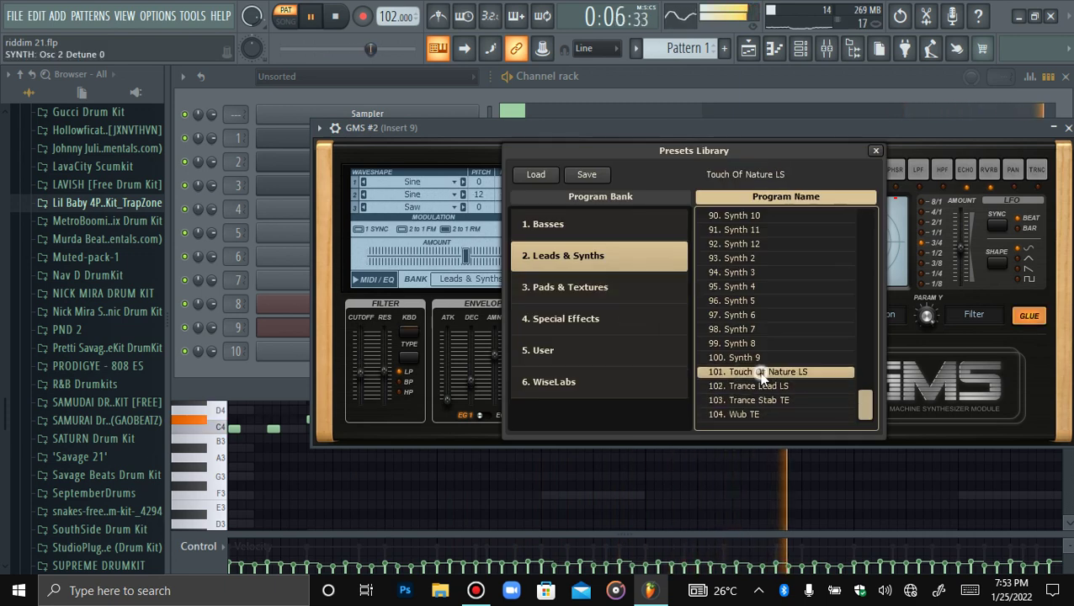
left_click(749, 414)
left_click(754, 344)
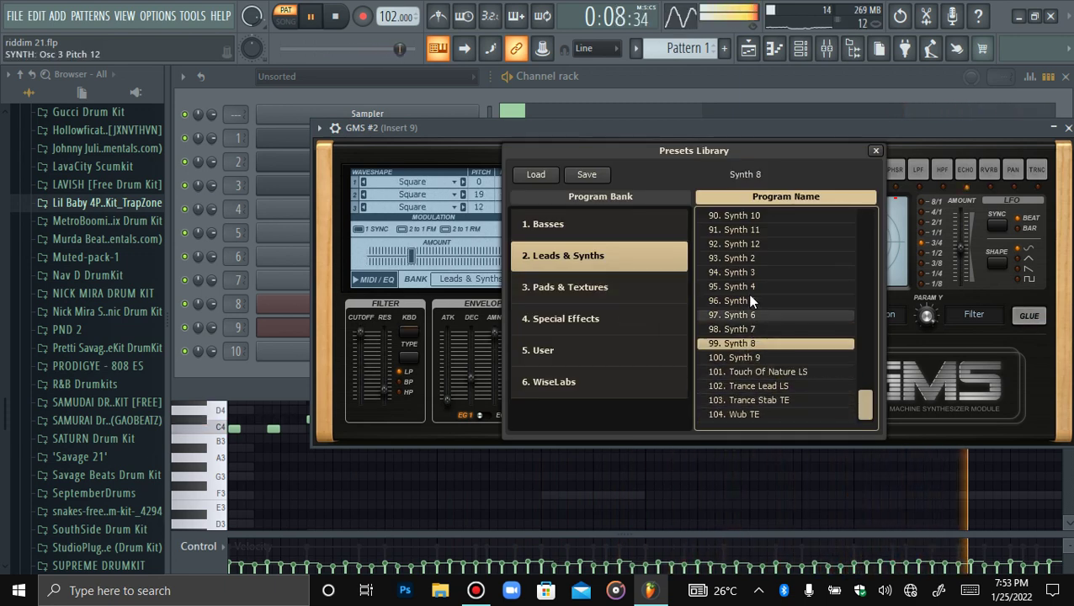
left_click(745, 286)
left_click(754, 401)
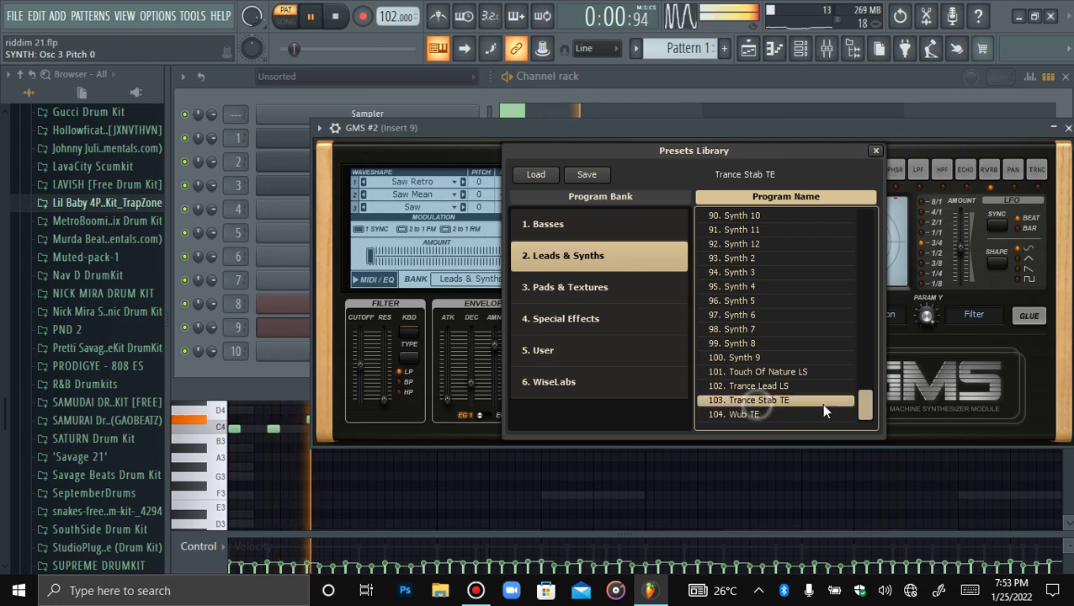
Audition more Leads & Synths presets in GMS #2, including Red Sakura LS, Organ 1 MC, Layerchords, Distant Signal LS and Dreamer TE.
left_click_drag(860, 403, 859, 354)
left_click(807, 345)
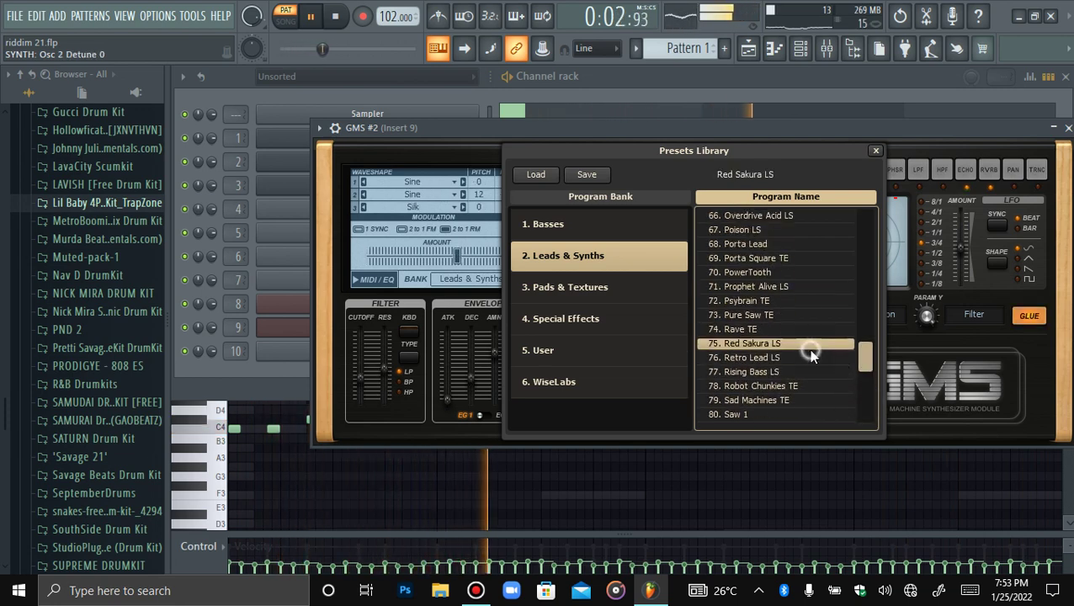
scroll(788, 308, "up", 3)
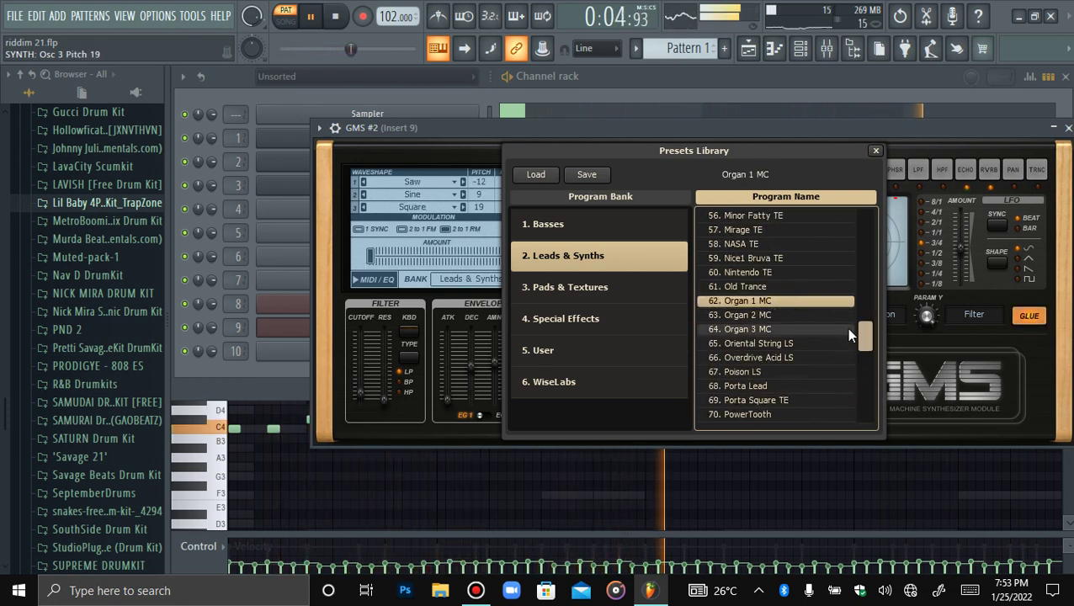
scroll(717, 328, "up", 5)
left_click(754, 272)
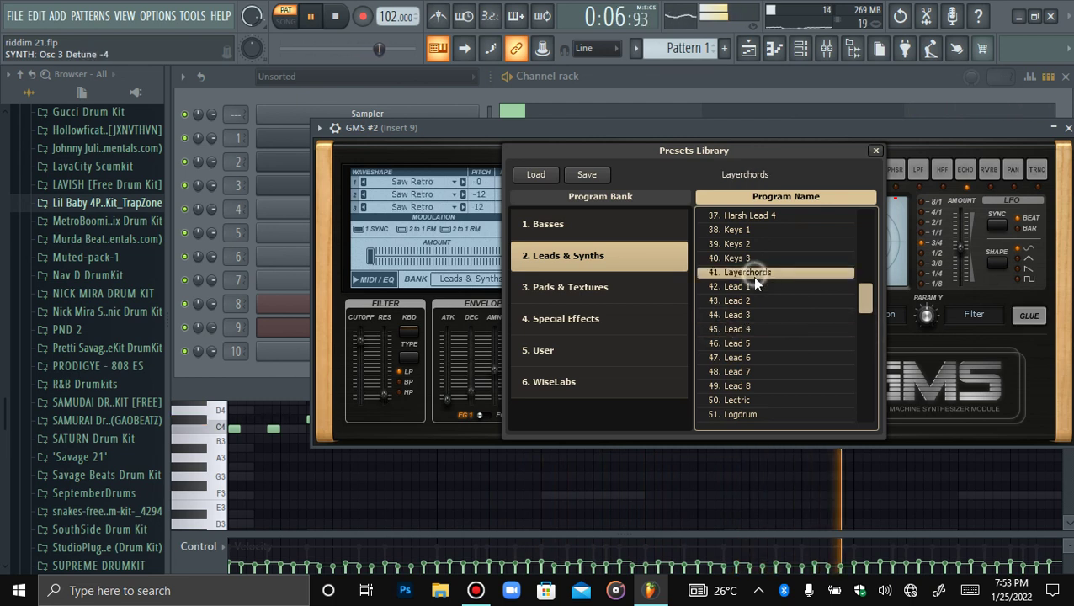
scroll(833, 273, "up", 8)
left_click(810, 287)
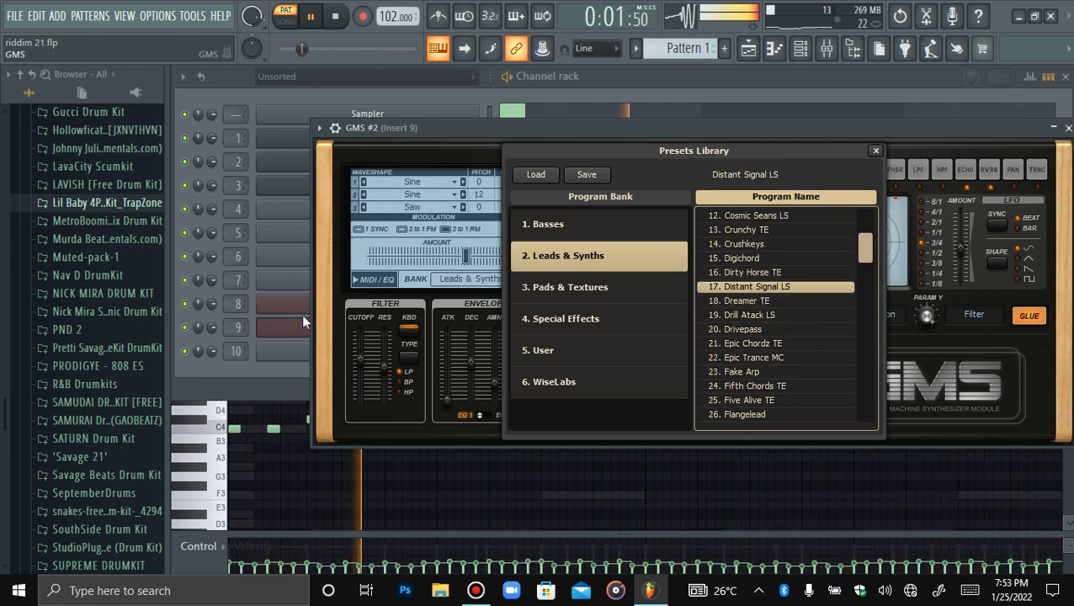
left_click(716, 318)
left_click(731, 300)
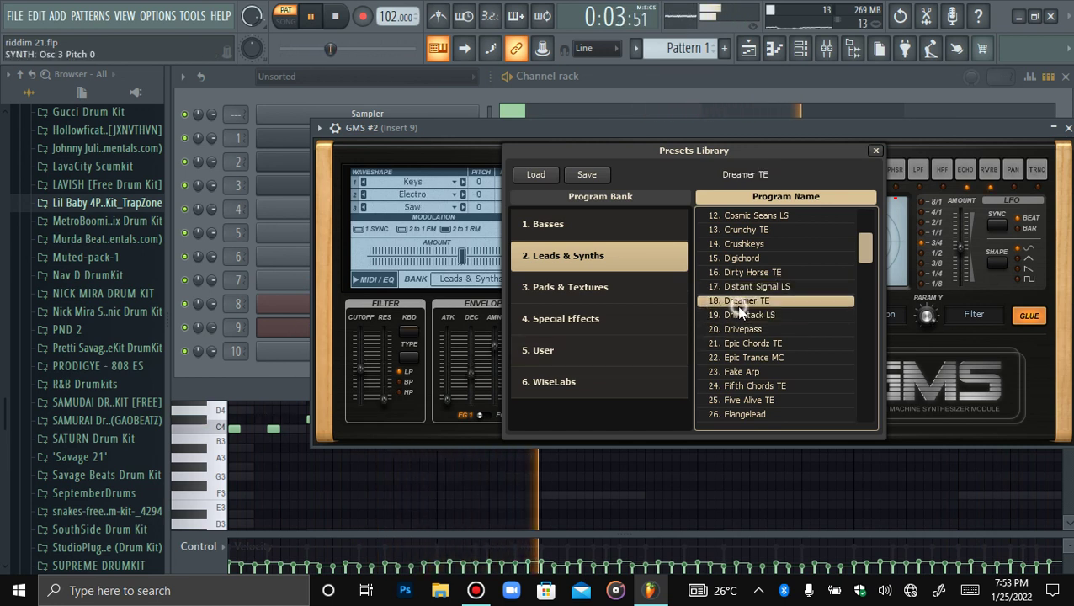
Compare nearby GMS #2 presets such as Dirty Horse TE and Epic Chordz TE, and load Epic Trance MC.
left_click(750, 259)
left_click(752, 287)
left_click(744, 272)
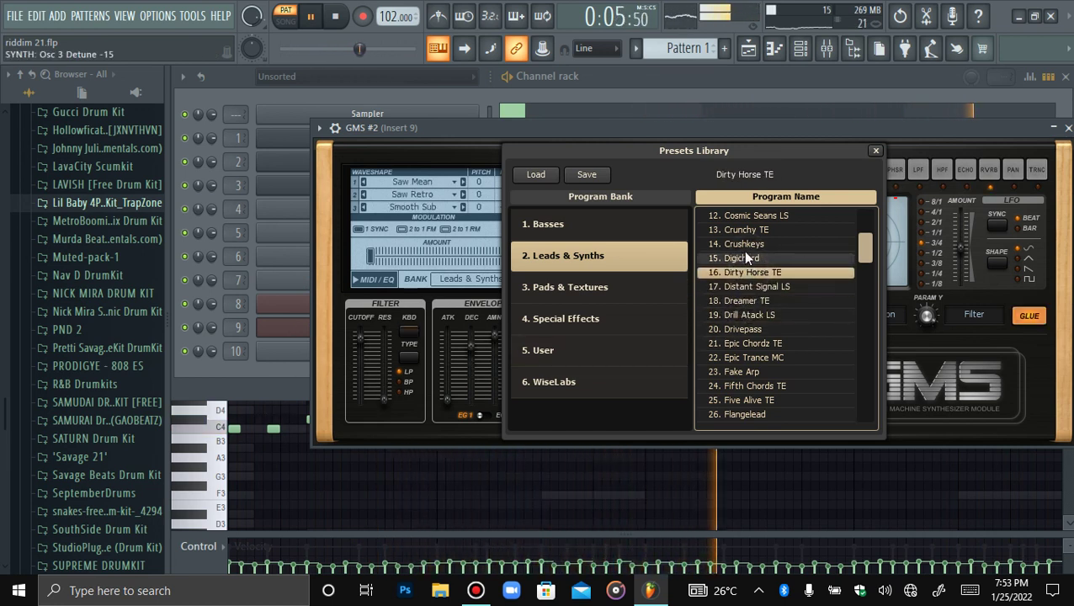
left_click(743, 245)
left_click(745, 303)
left_click(738, 340)
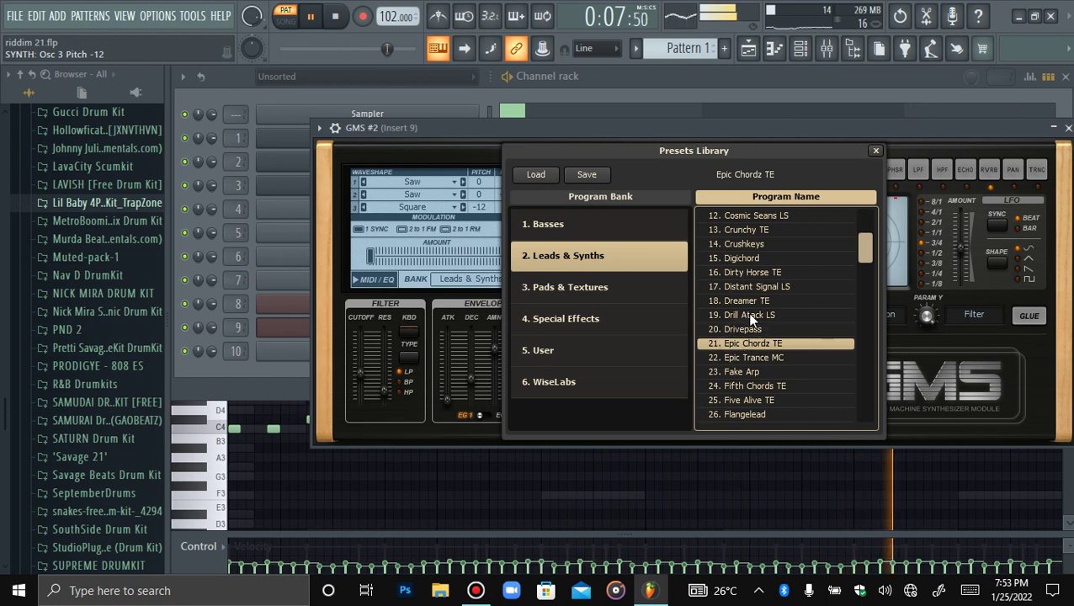
left_click(743, 372)
left_click(750, 360)
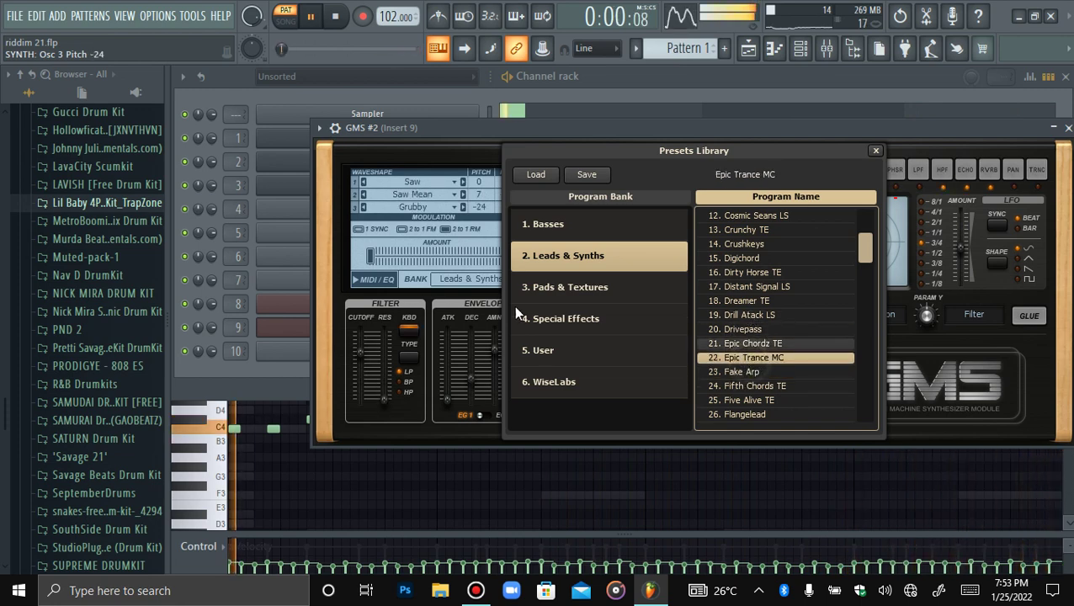
Close the synth, stop playback and cut all arpeggiated notes from the GMS #2 channel.
left_click(295, 335)
key("space")
right_click(468, 328)
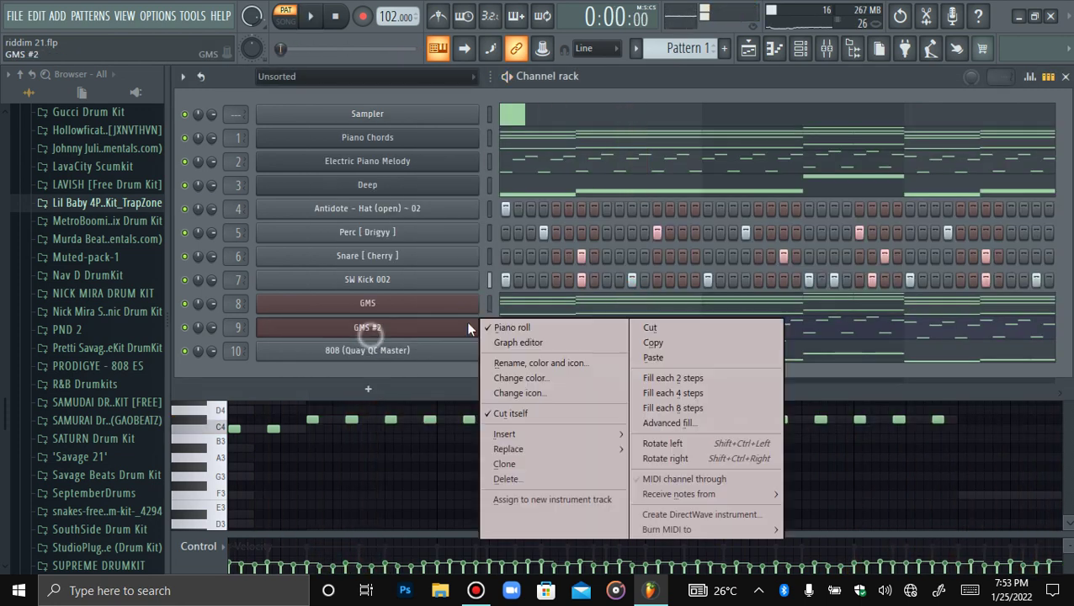
left_click(645, 328)
Draw a six-step C5 note at the start of bar 1 in the GMS #2 part and raise it an octave to C6.
left_click(772, 48)
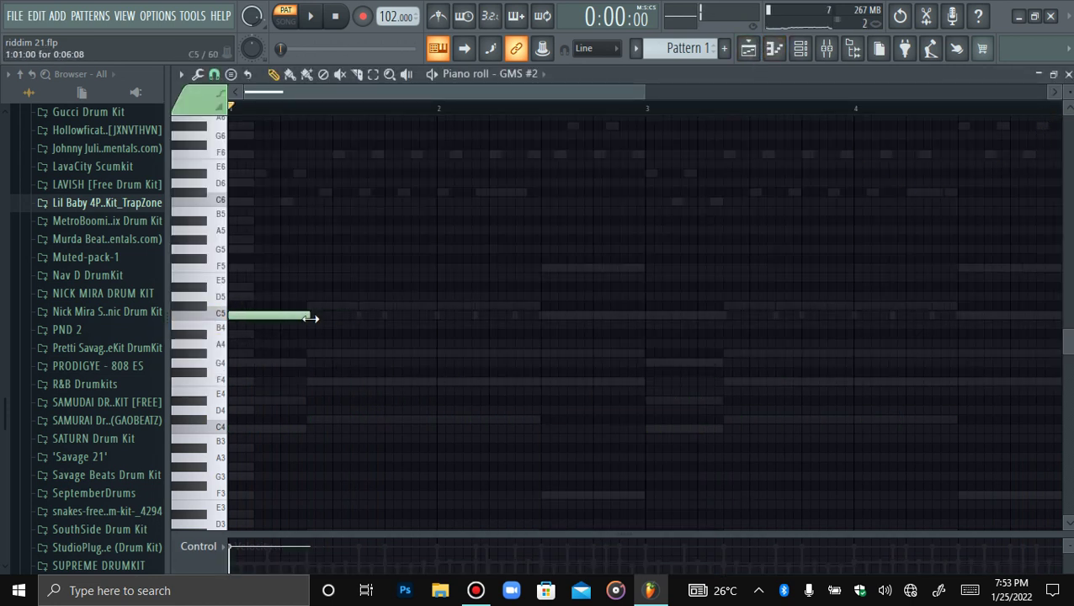
left_click_drag(314, 326, 313, 326)
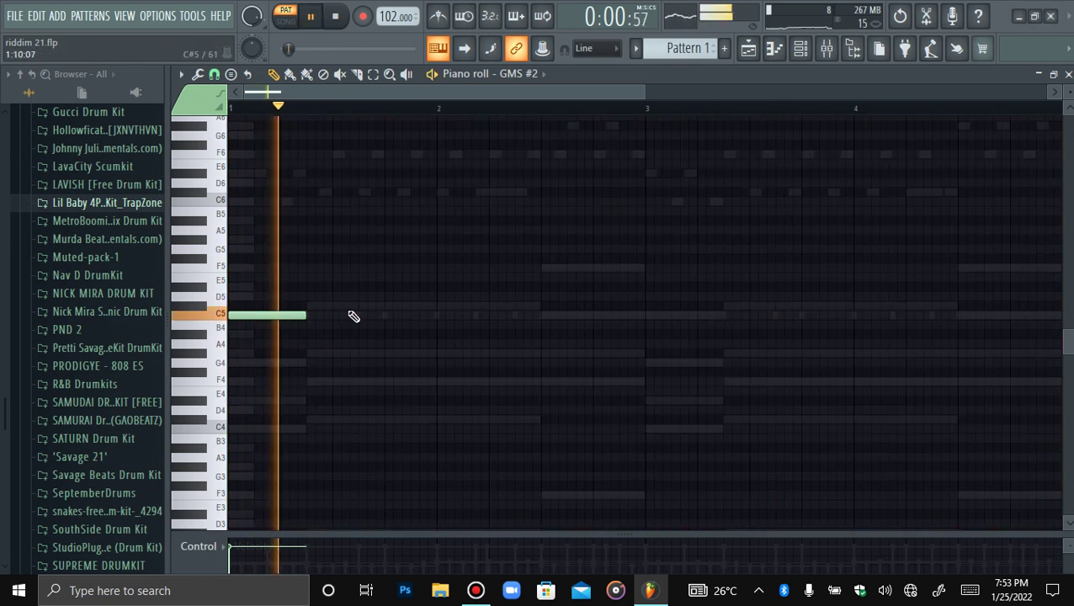
key("space")
key("ctrl+Up")
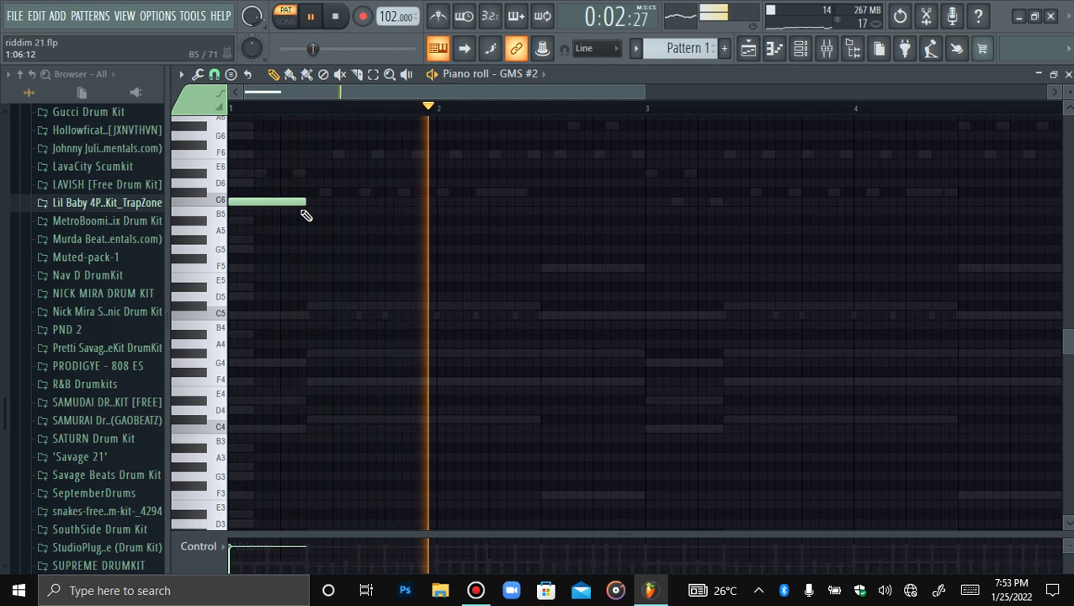
Discard the trial notes in the second half of bar 2 and lower the opening GMS #2 note to D#5.
left_click(543, 172)
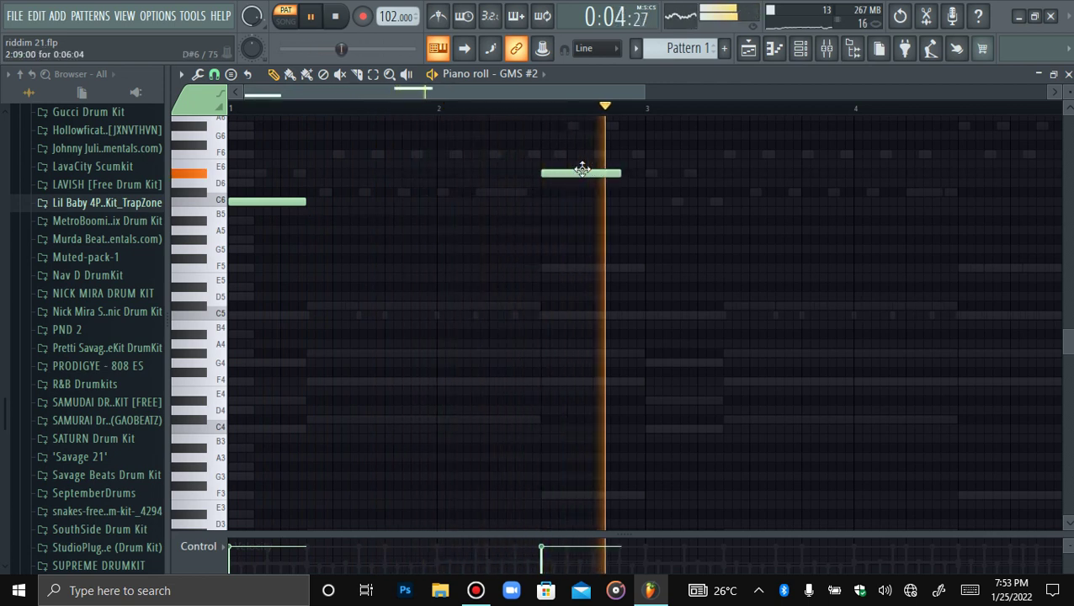
right_click(576, 173)
key("space")
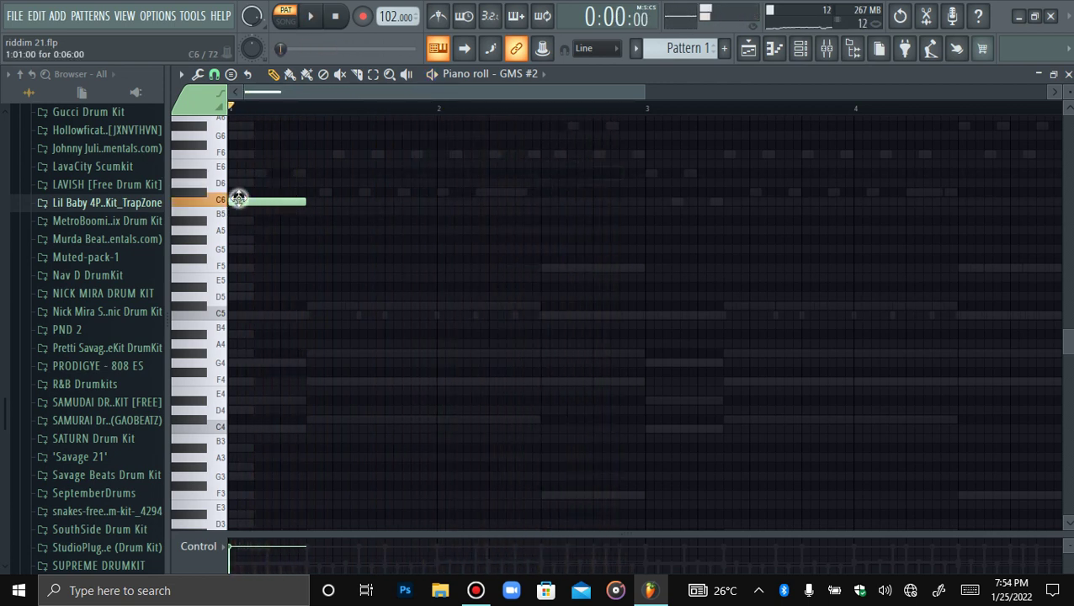
left_click(551, 268)
right_click(588, 271)
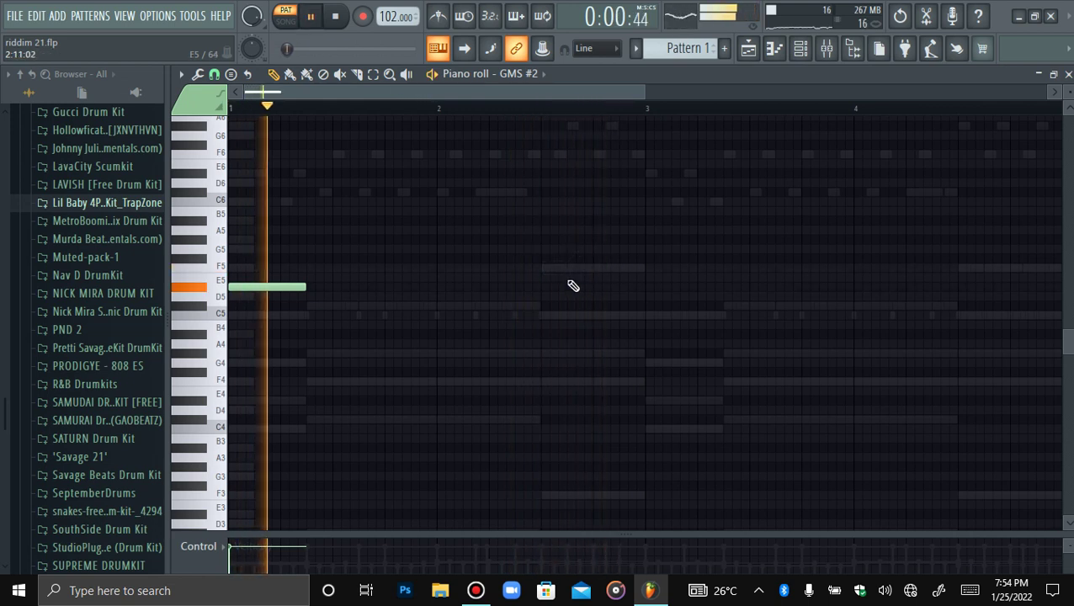
Add a G#5 note in the second half of bar 2 of the GMS #2 part and shorten both notes to four steps.
left_click(543, 353)
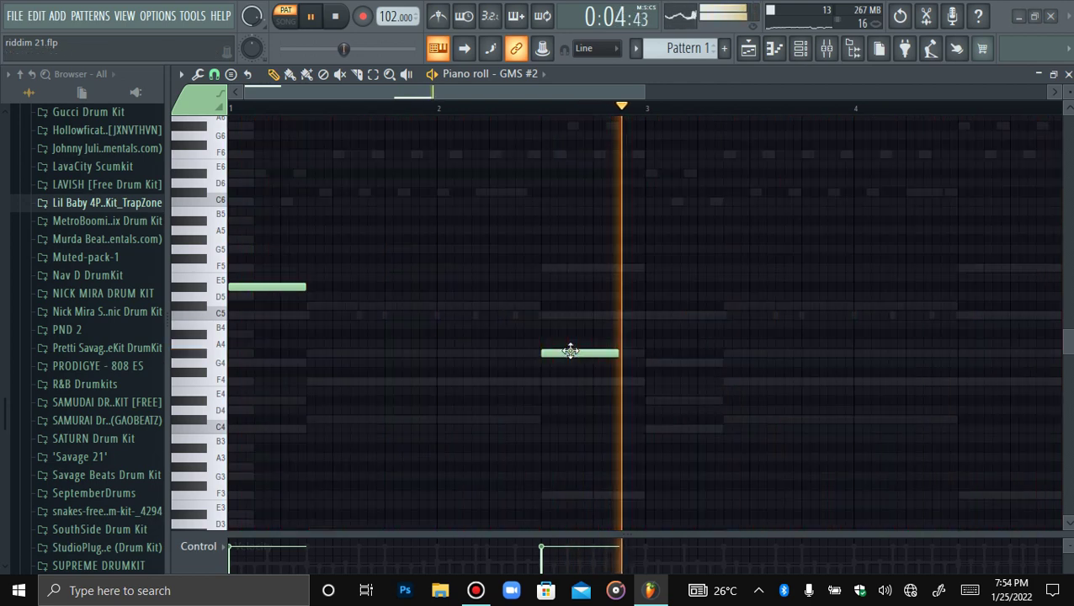
left_click(571, 352)
key("ctrl+Up")
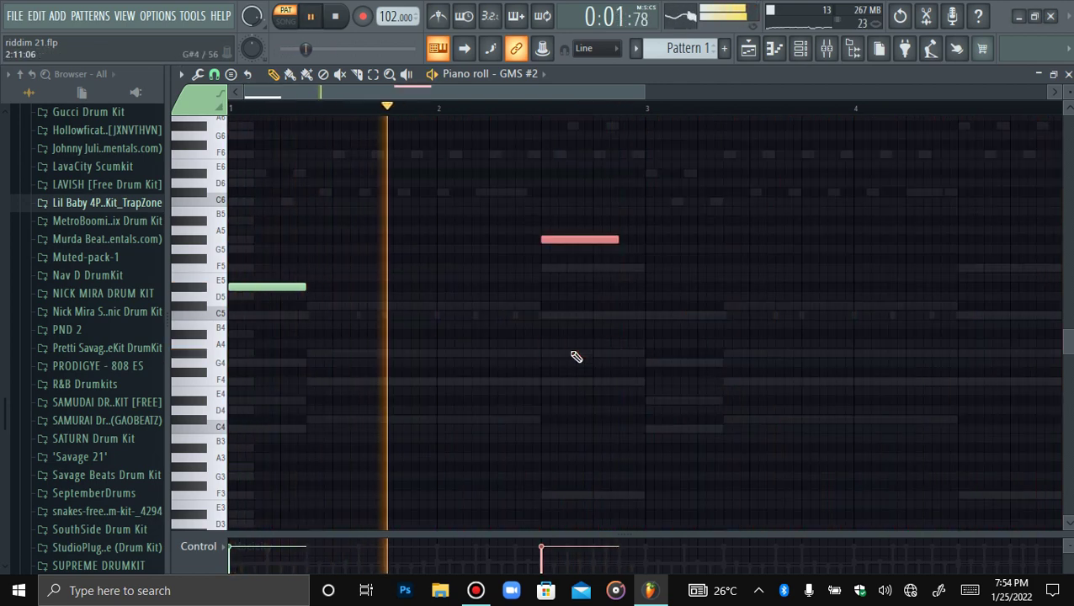
key("ctrl+a")
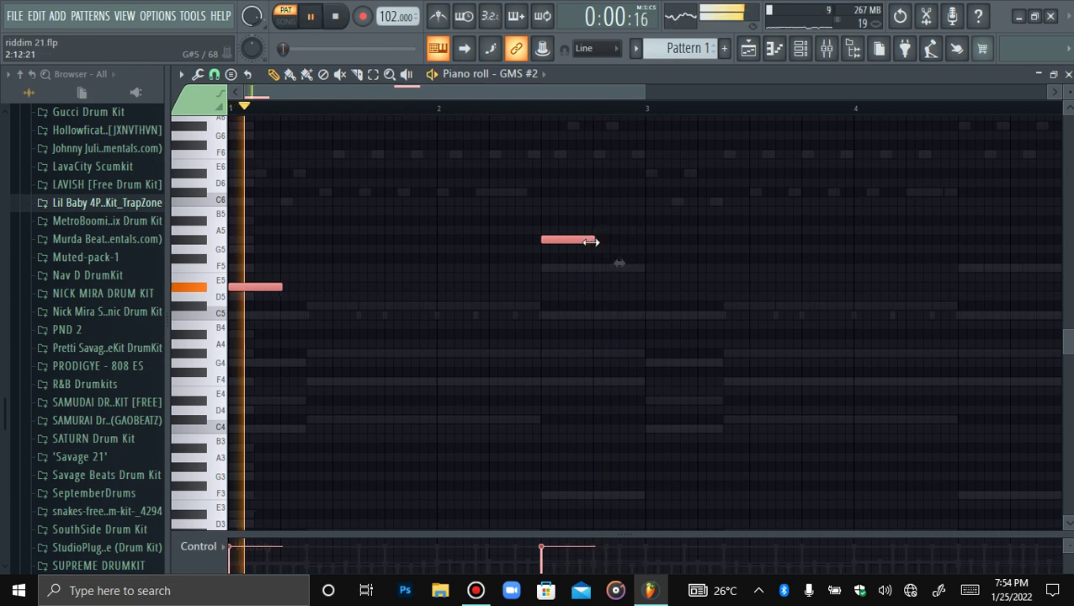
left_click(676, 230)
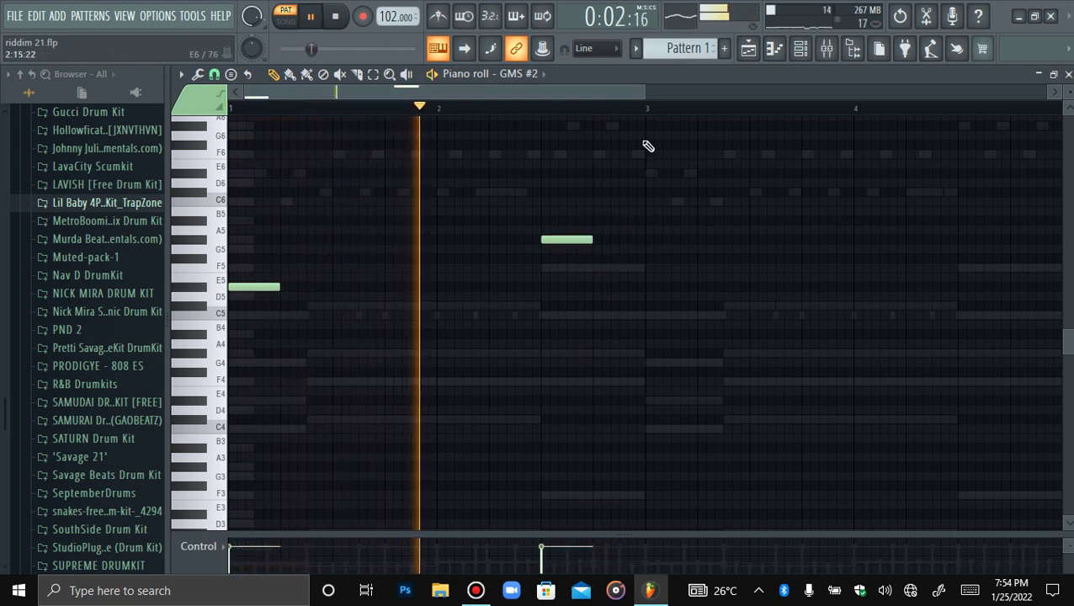
Lower both GMS #2 notes an octave and raise the opening note back up to D#5.
key("space")
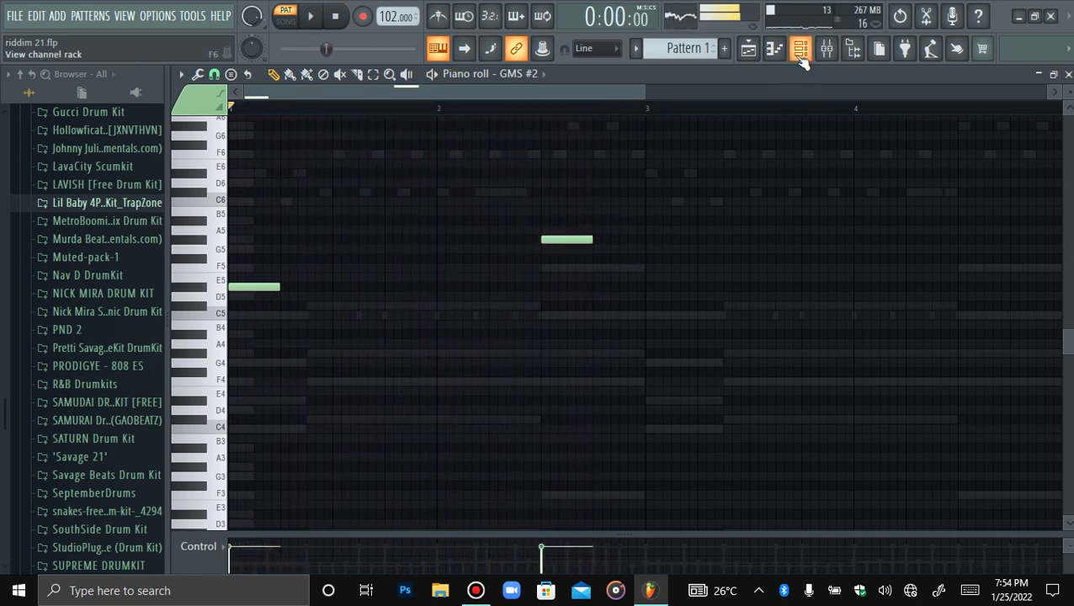
key("space")
key("ctrl+Down")
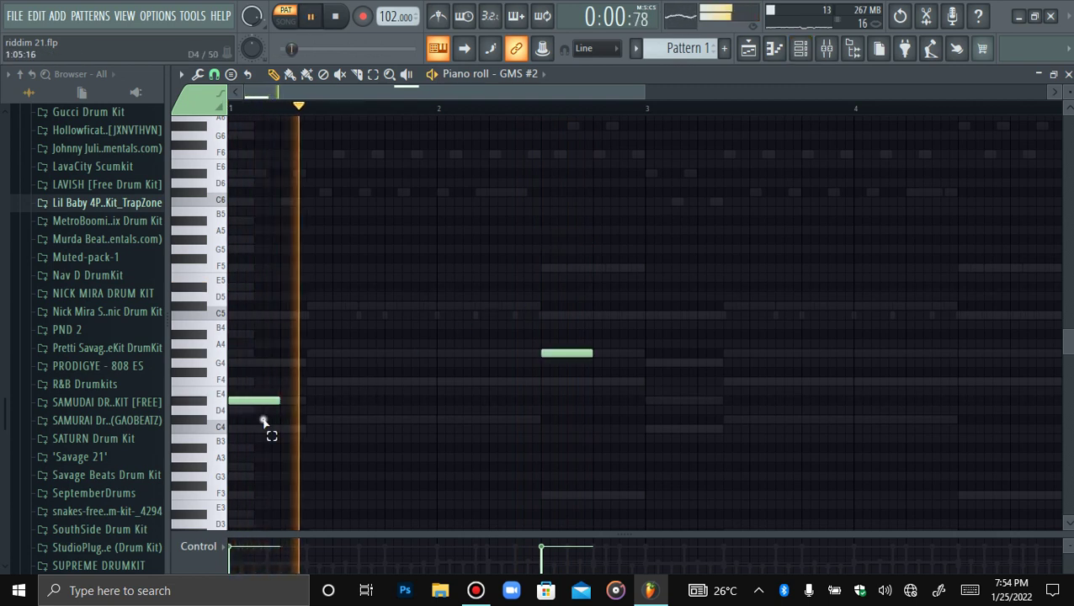
left_click(260, 401, "ctrl")
key("ctrl+Up")
key("ctrl+a")
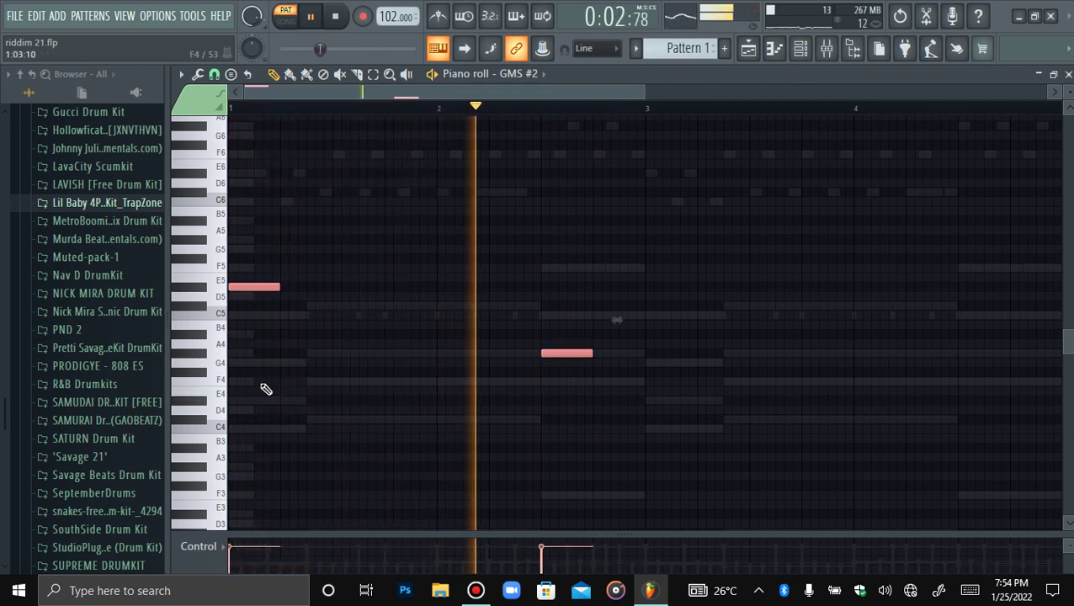
left_click(665, 363)
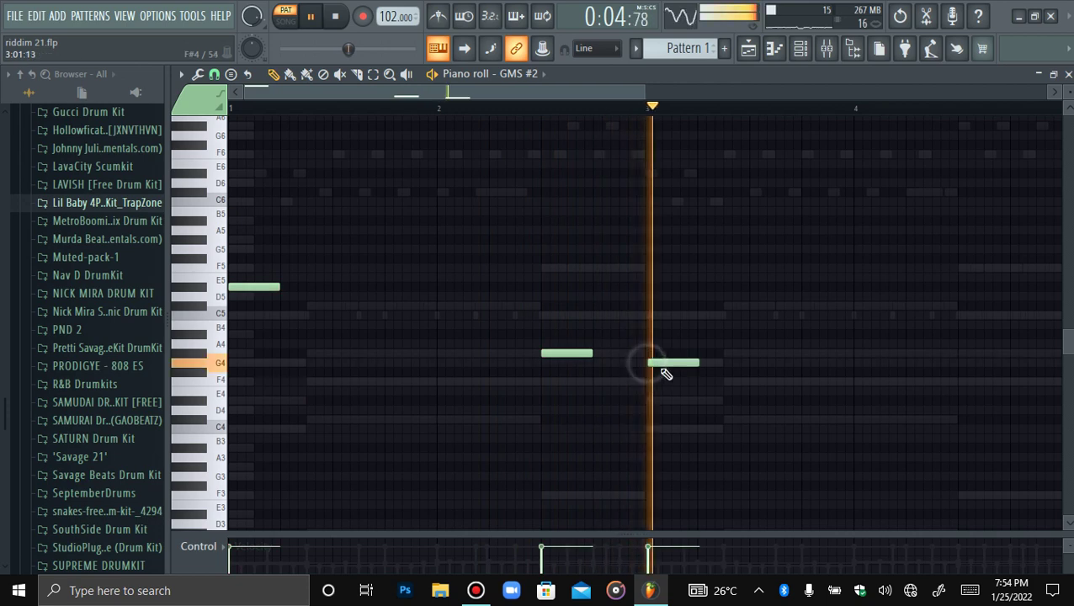
right_click(663, 365)
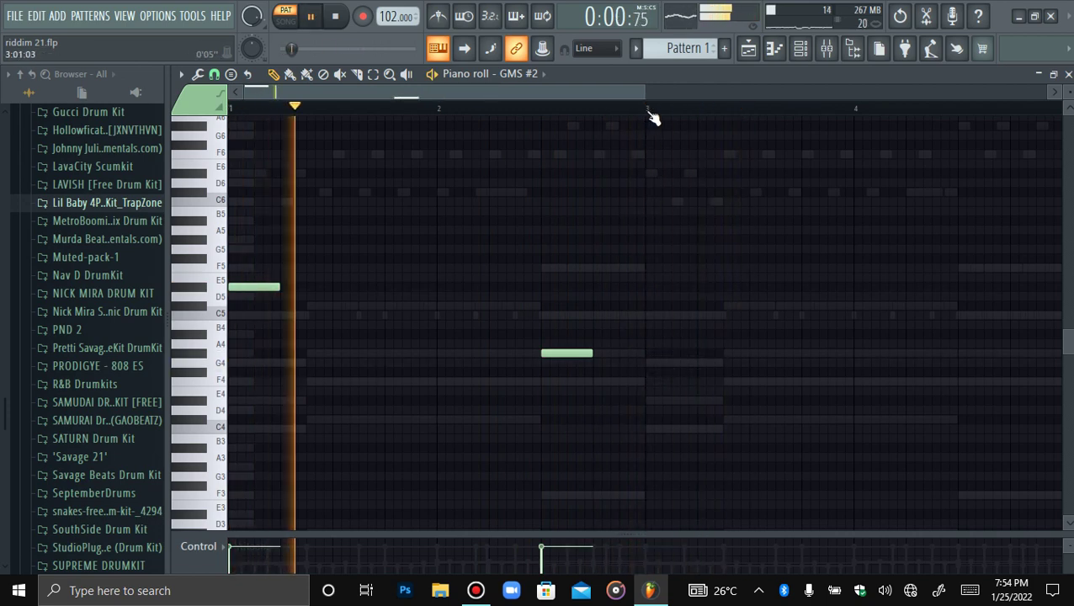
Try the Distant Signal LS preset from the Leads & Synths bank on GMS #2 and return to its note editor.
left_click(800, 48)
left_click(390, 329)
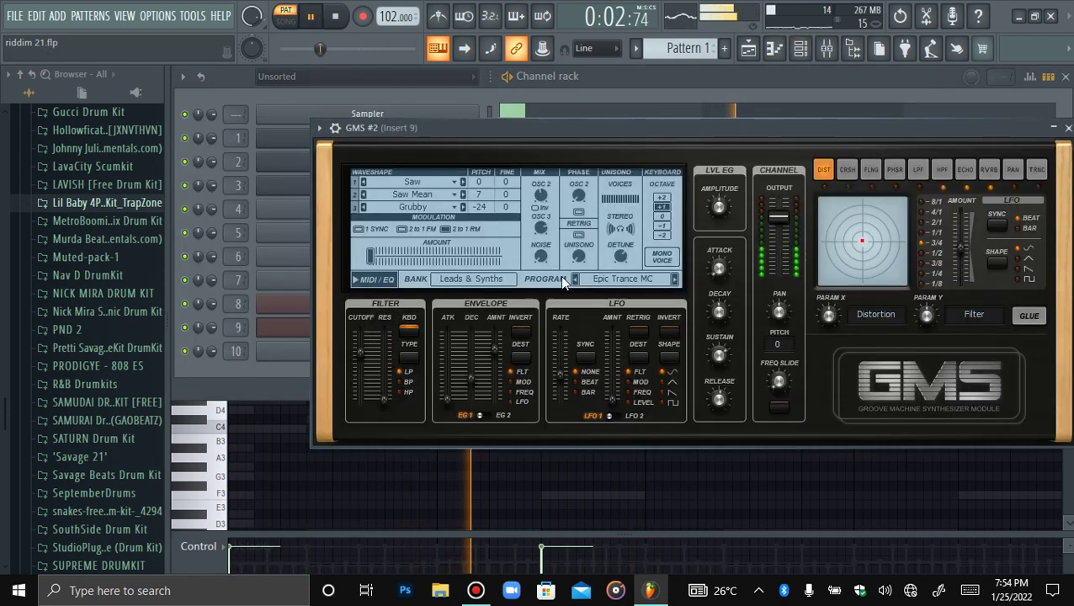
left_click(623, 280)
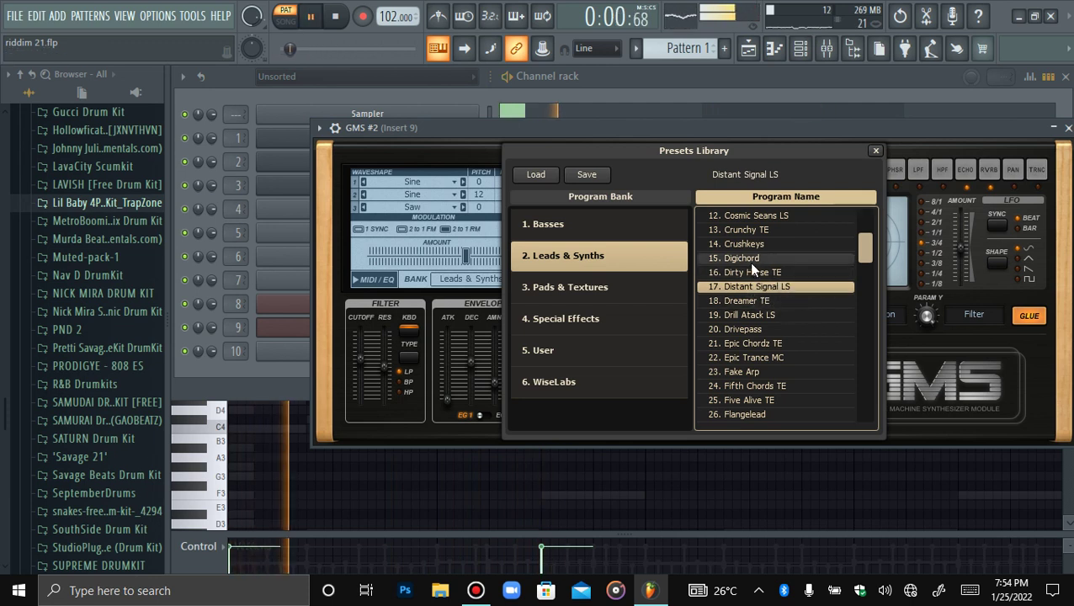
left_click(774, 48)
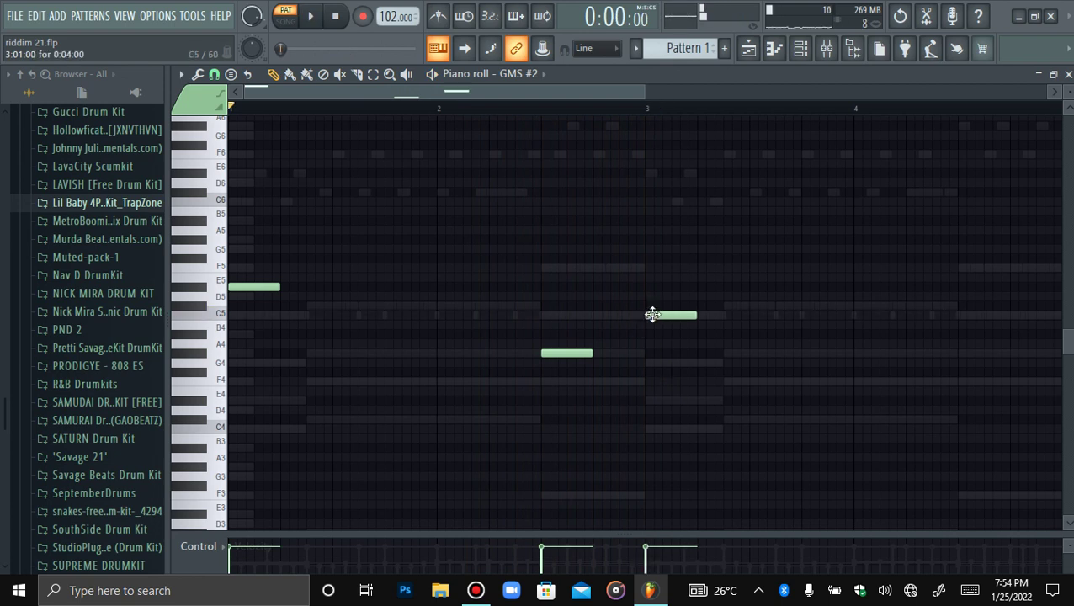
Repeat the two-bar GMS #2 part into bars 3 and 4 and lower the note at the start of bar 3 to G4.
key("space")
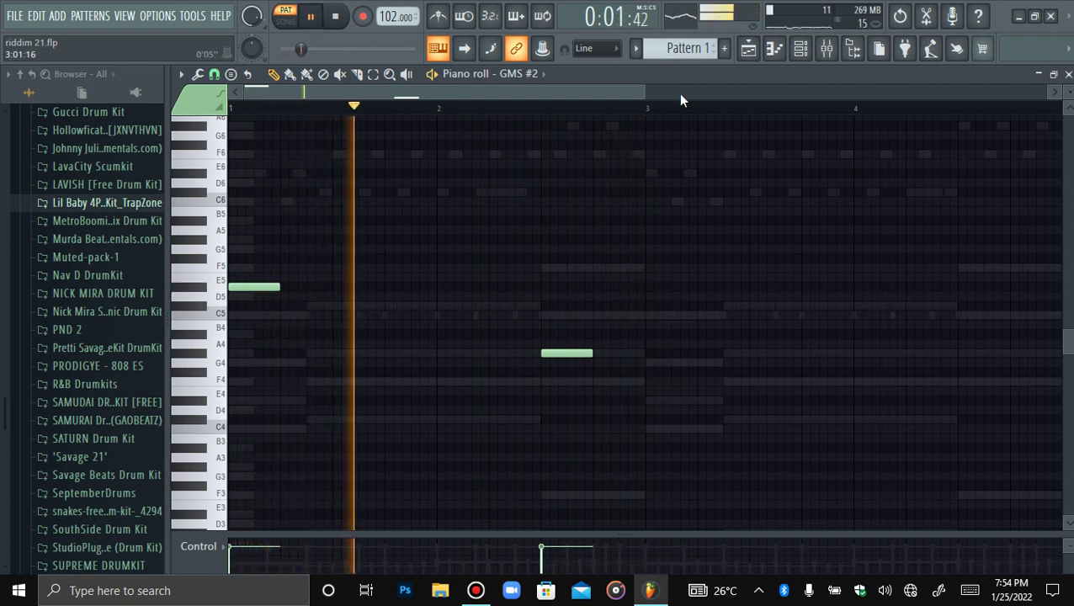
left_click_drag(645, 108, 231, 108)
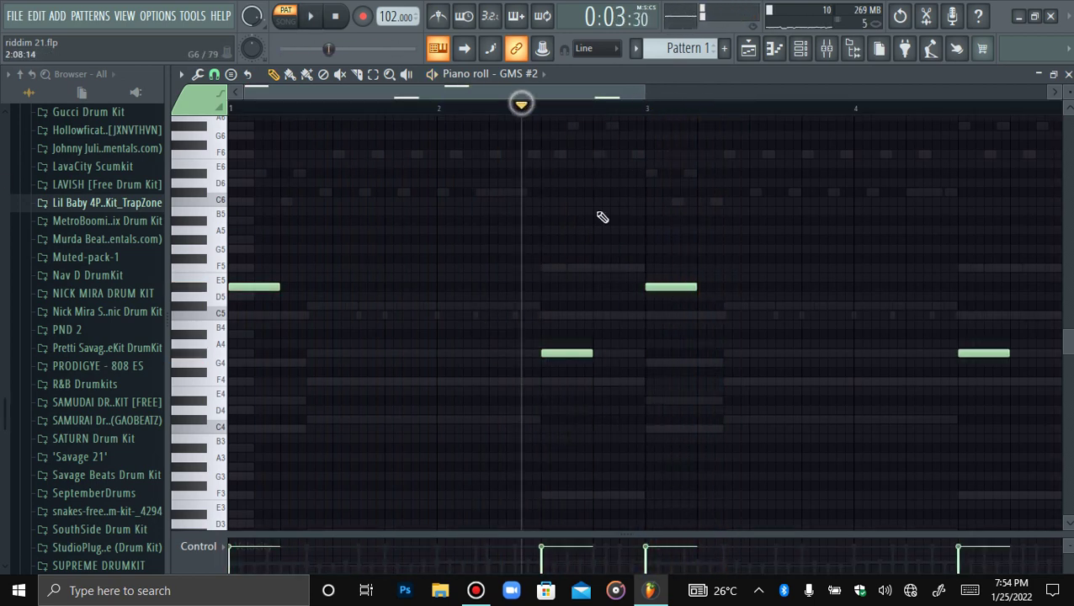
left_click(688, 285)
key("space")
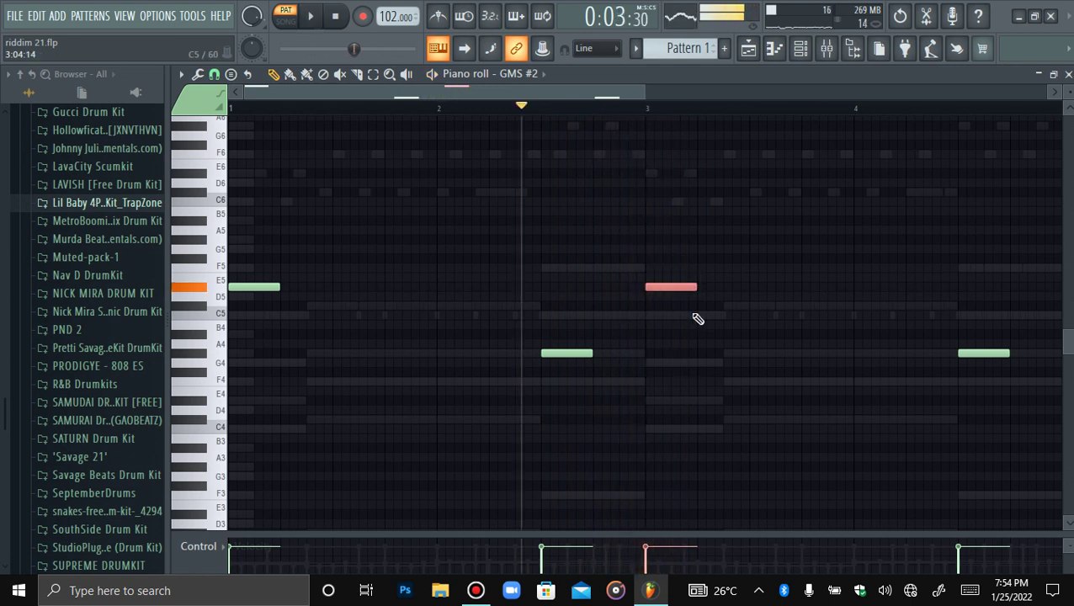
key("space")
key("Down")
key("Down")
key("Down")
key("Down")
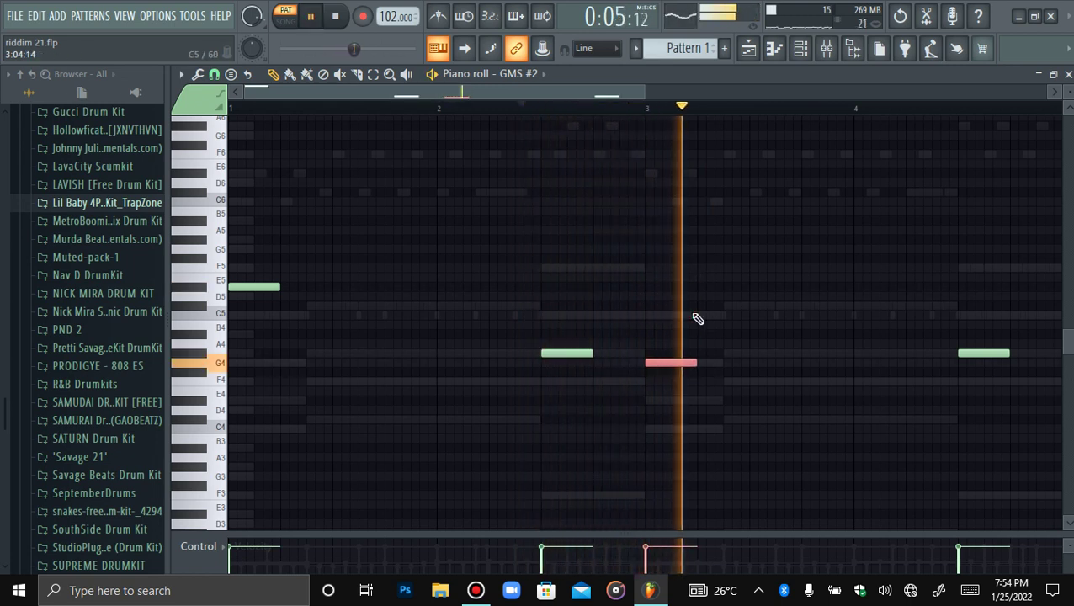
left_click(966, 354)
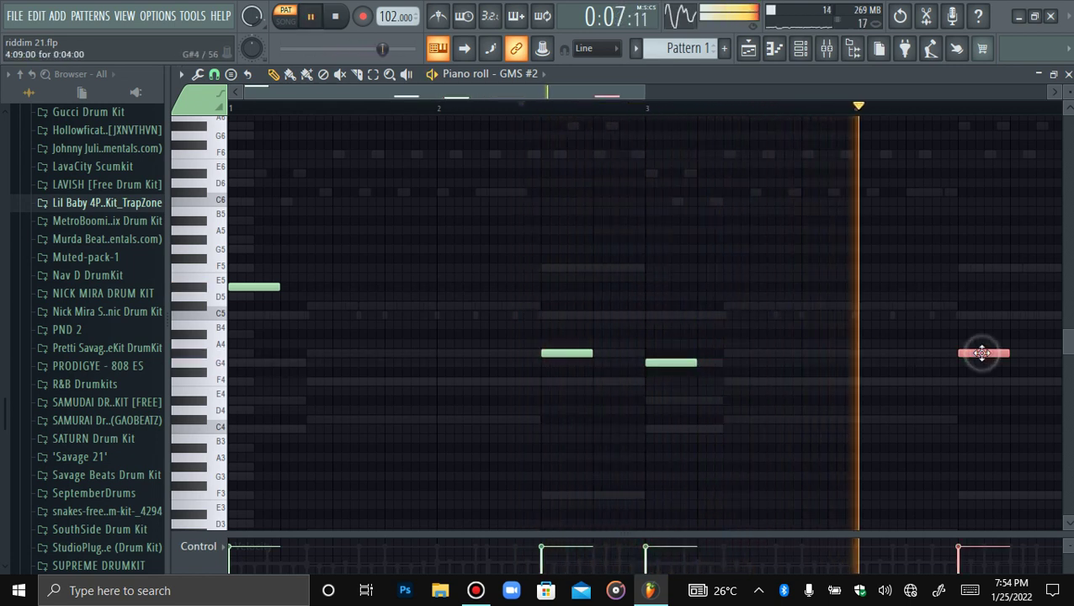
left_click(1012, 317)
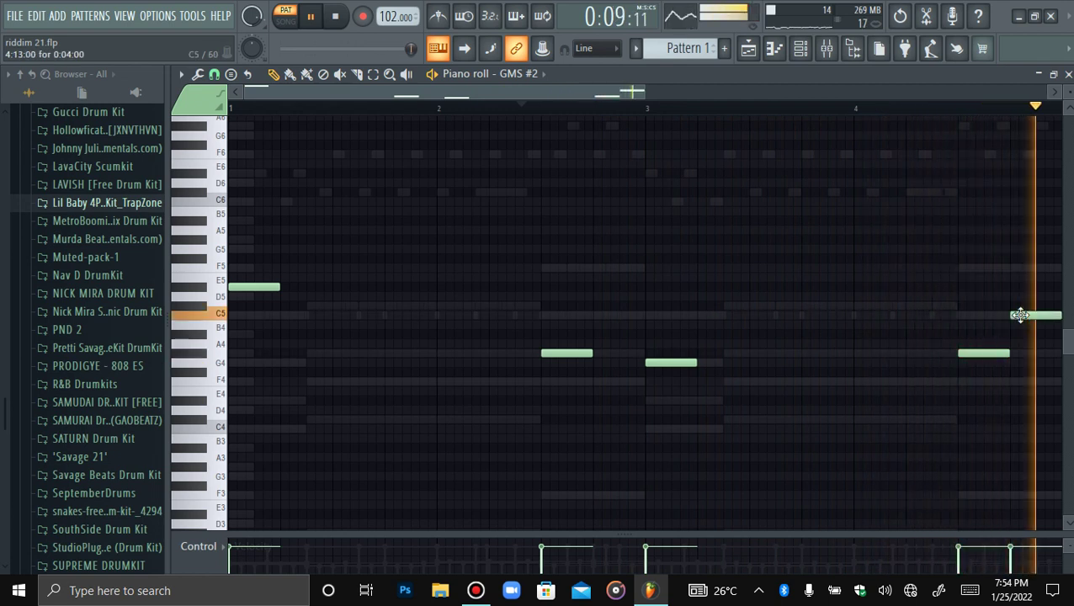
right_click(1030, 317)
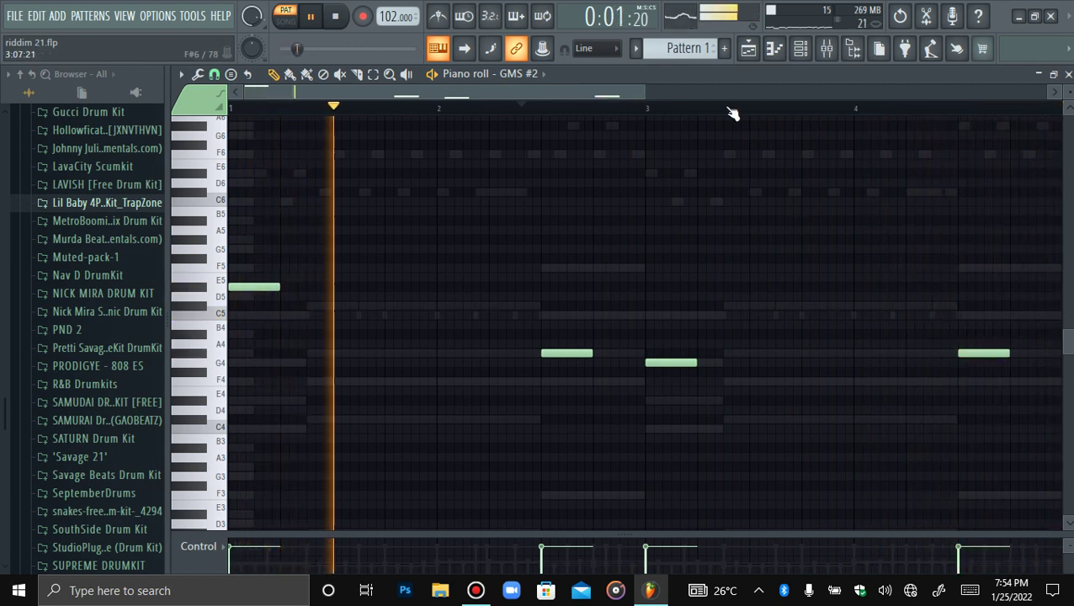
Compare GMS #2 lead presets such as Digichord and Major Fatty TE, load Midnight 1 TE, and close the synth.
left_click(800, 49)
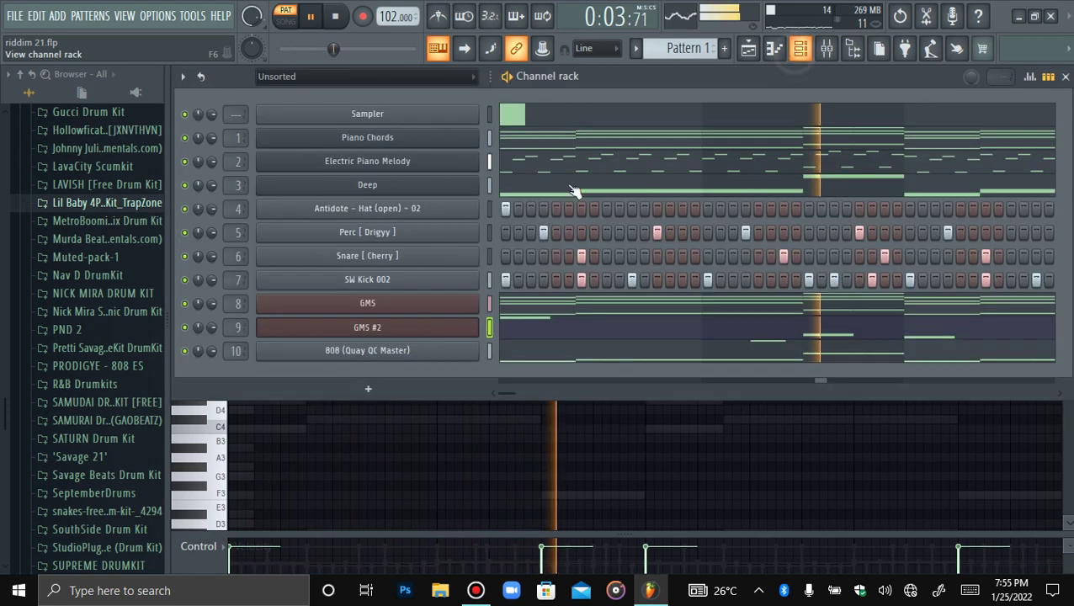
left_click(412, 334)
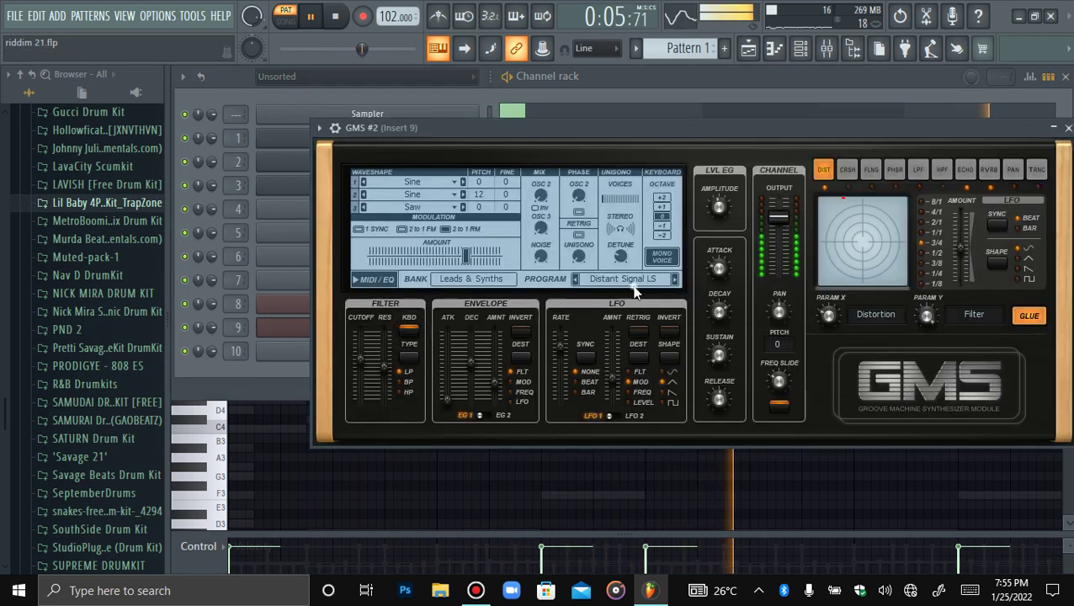
left_click(655, 281)
left_click(765, 264)
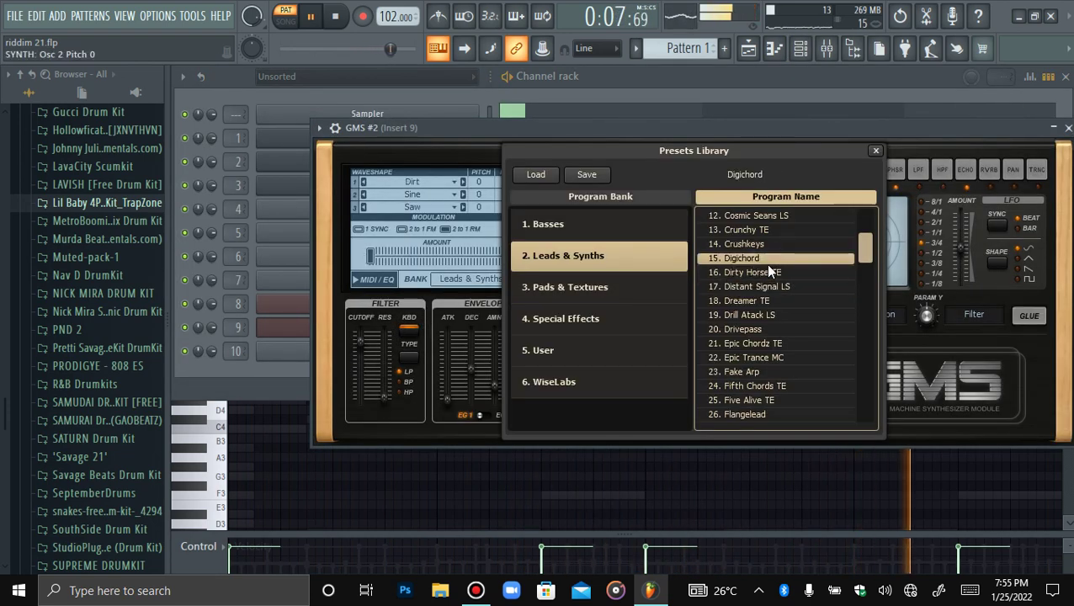
left_click(775, 402)
left_click_drag(865, 256, 864, 317)
left_click(789, 328)
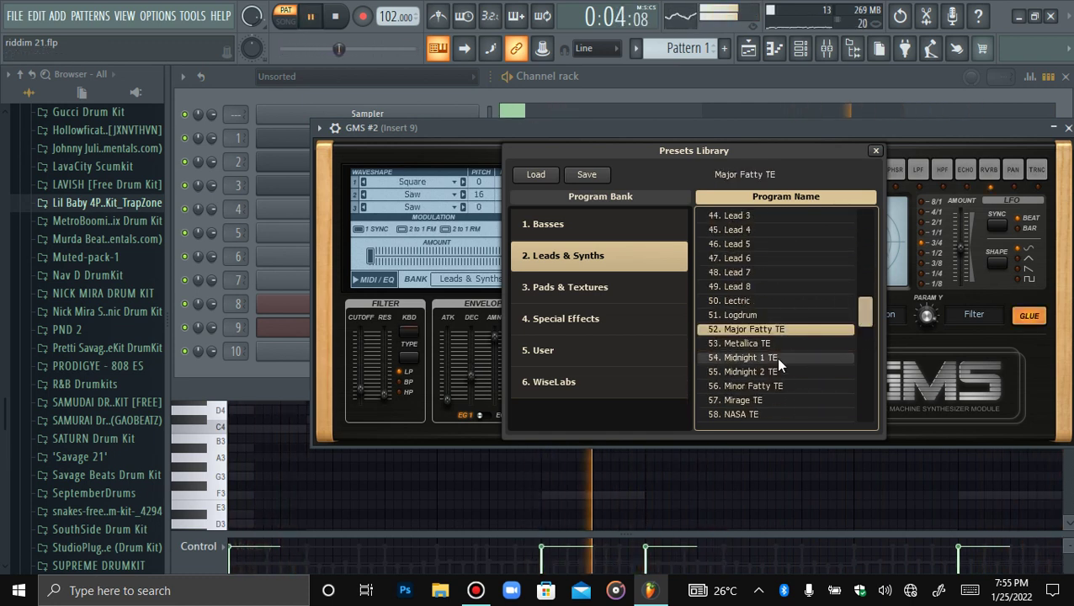
left_click(775, 357)
key("space")
left_click(290, 330)
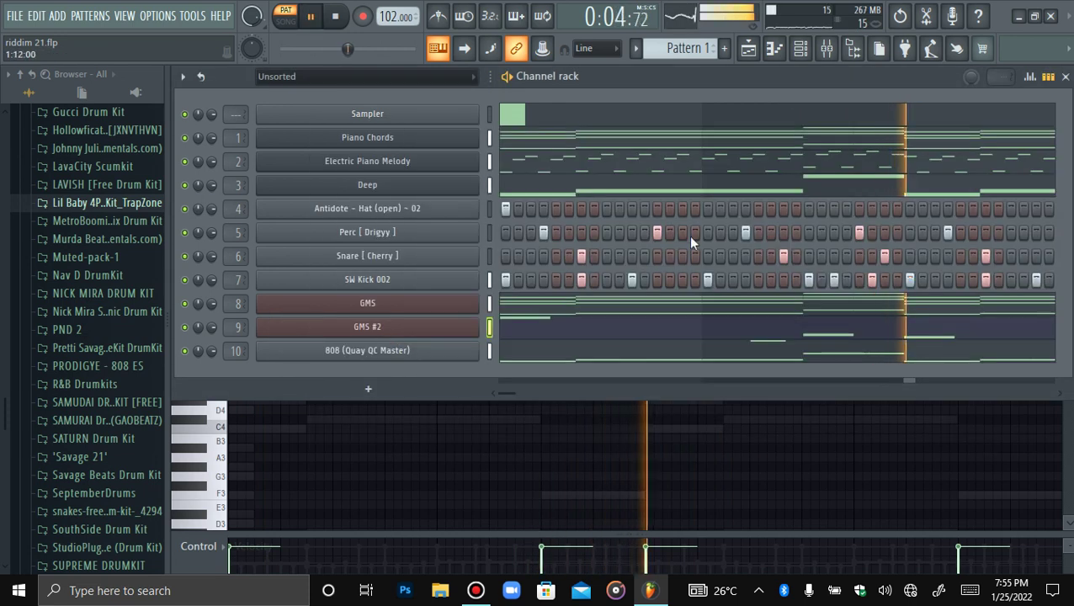
Raise the whole GMS #2 part an octave in the piano roll and play it back.
left_click(773, 48)
key("space")
key("space")
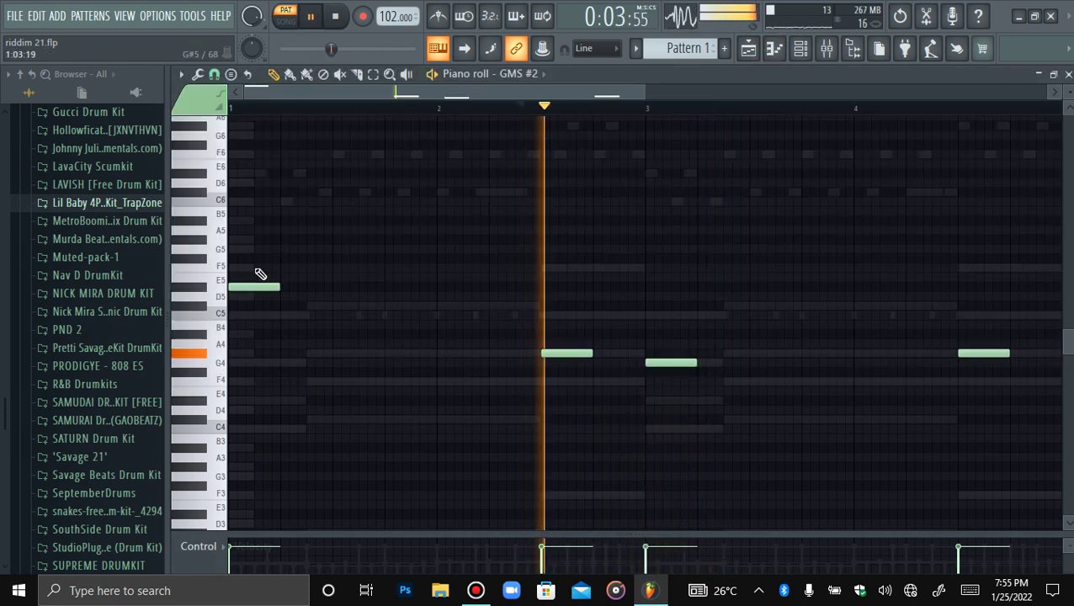
key("space")
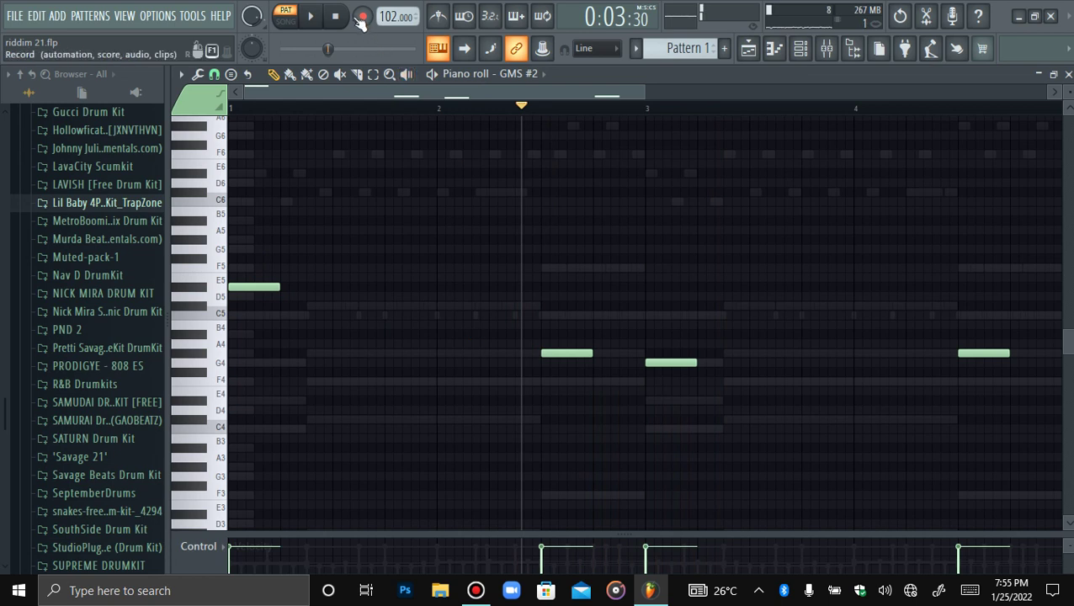
key("ctrl+Up")
key("space")
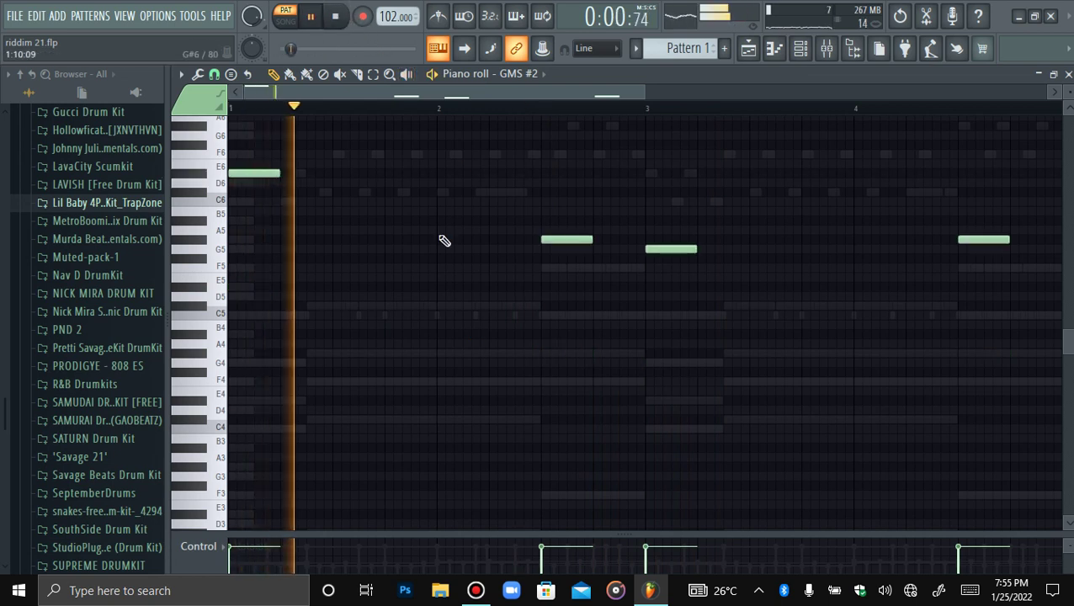
scroll(472, 252, "up", 2)
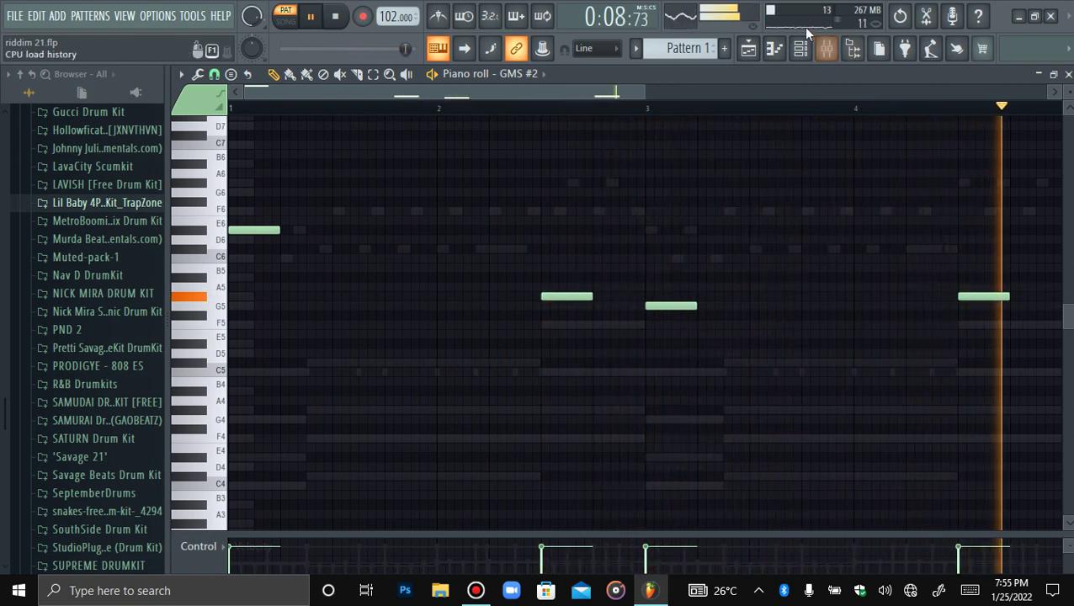
Lower the GMS #2 notes at the start of bars 1 and 3 to D#5.
left_click_drag(306, 227, 259, 259)
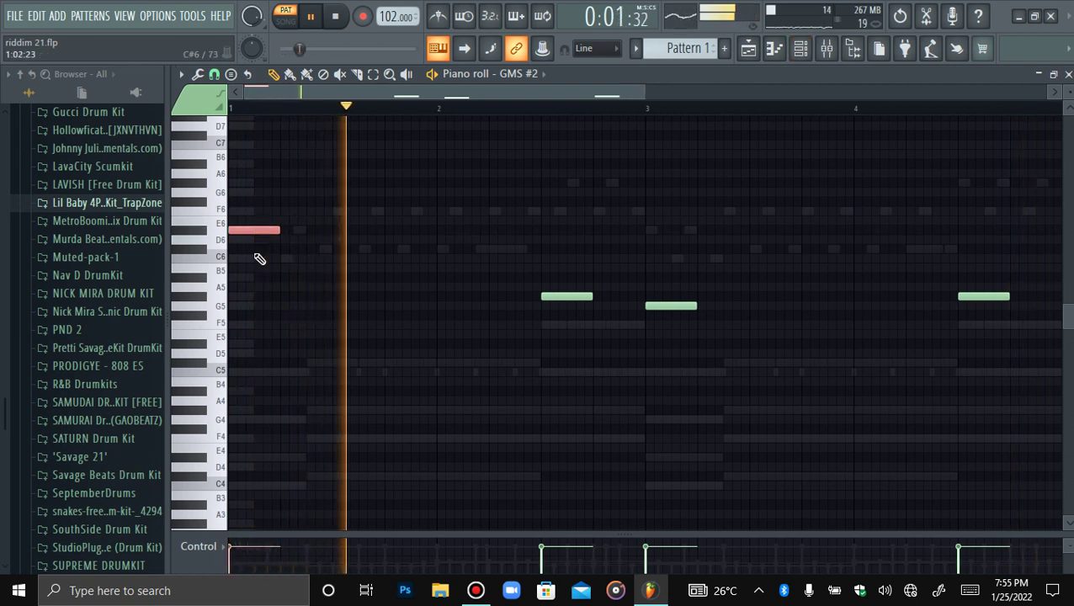
key("shift+Down")
key("space")
key("space")
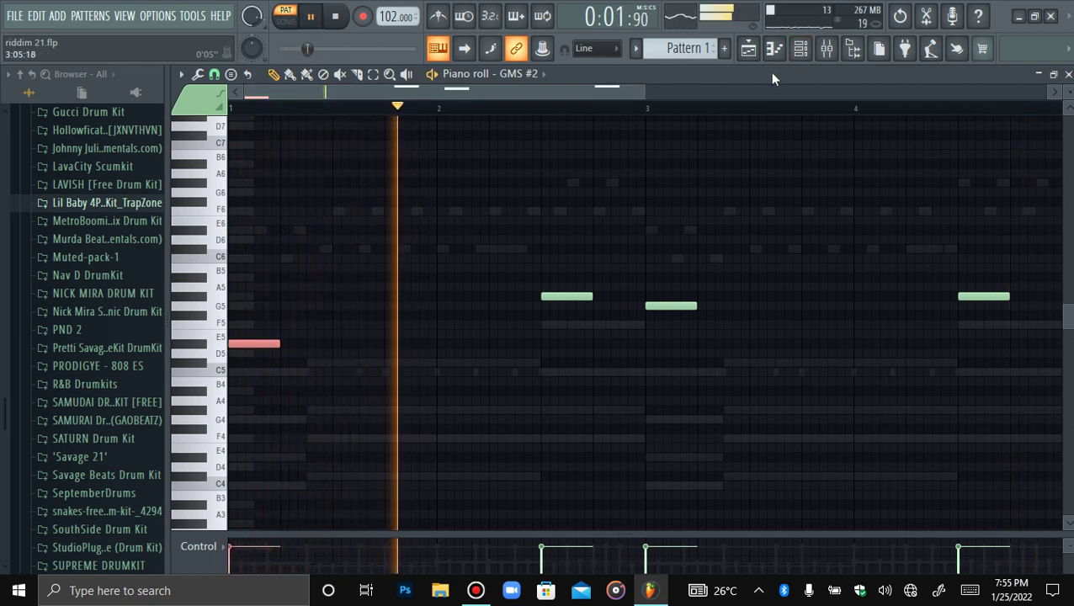
left_click(670, 305)
key("Down")
key("Down")
key("Down")
key("Down")
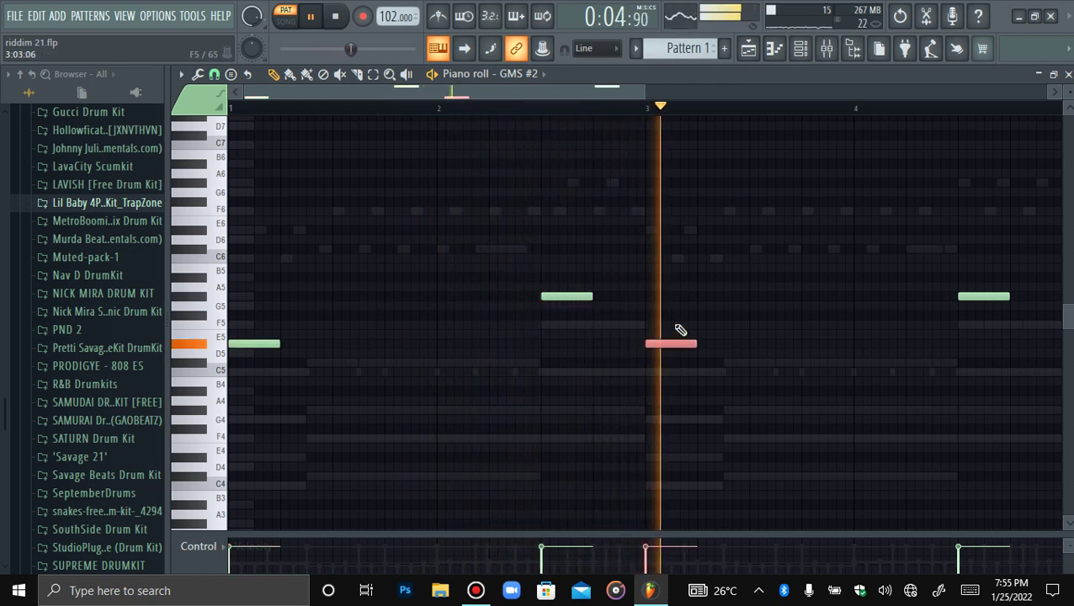
left_click(972, 296)
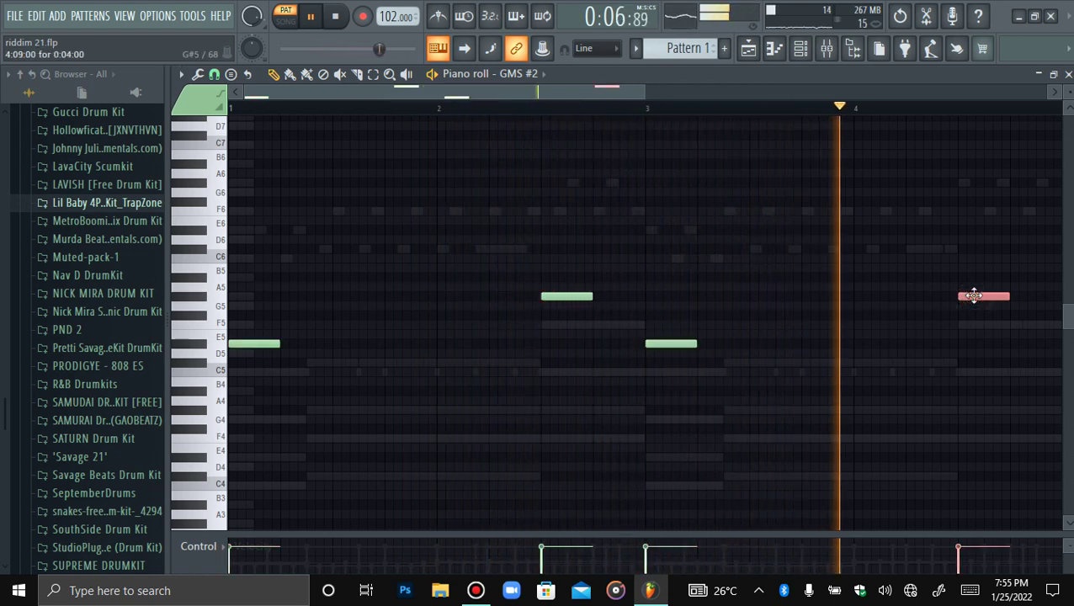
left_click(1009, 369)
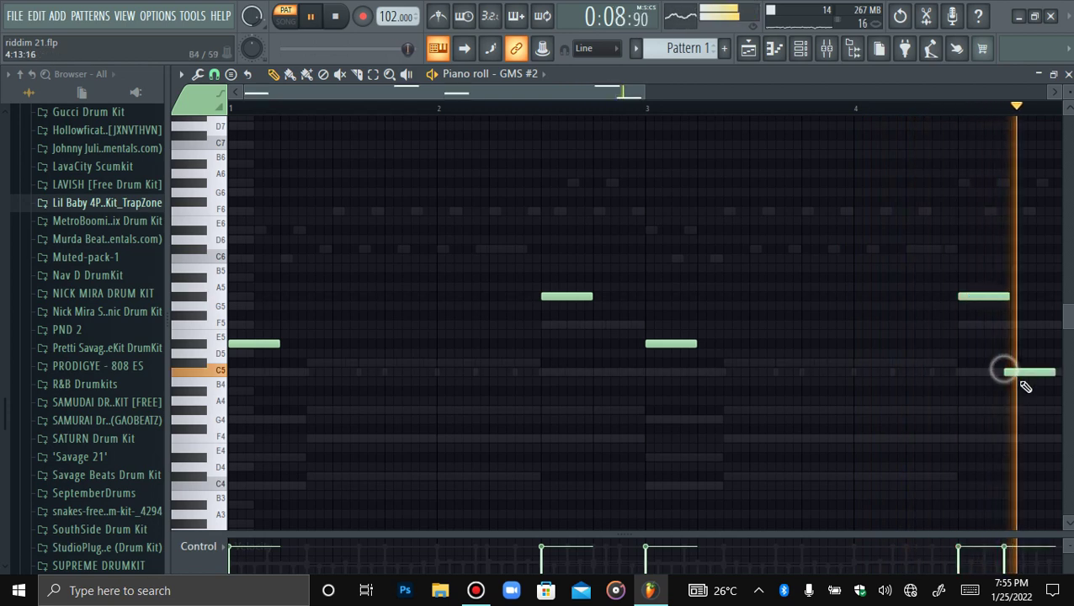
right_click(1016, 370)
Open the Piano Chords channel settings from the channel rack and stop playback.
left_click(800, 48)
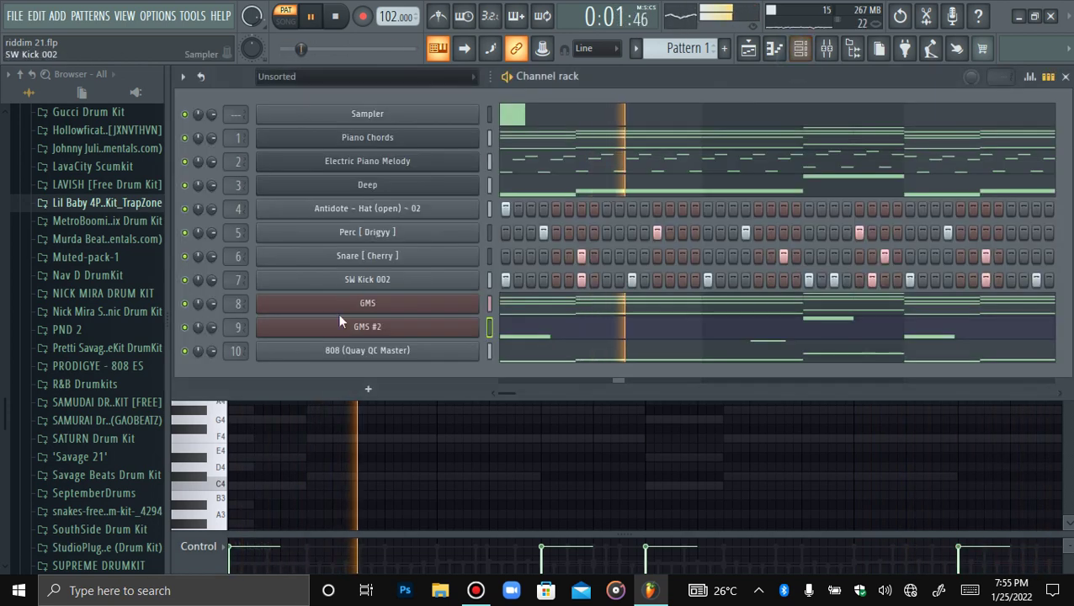
left_click(328, 139)
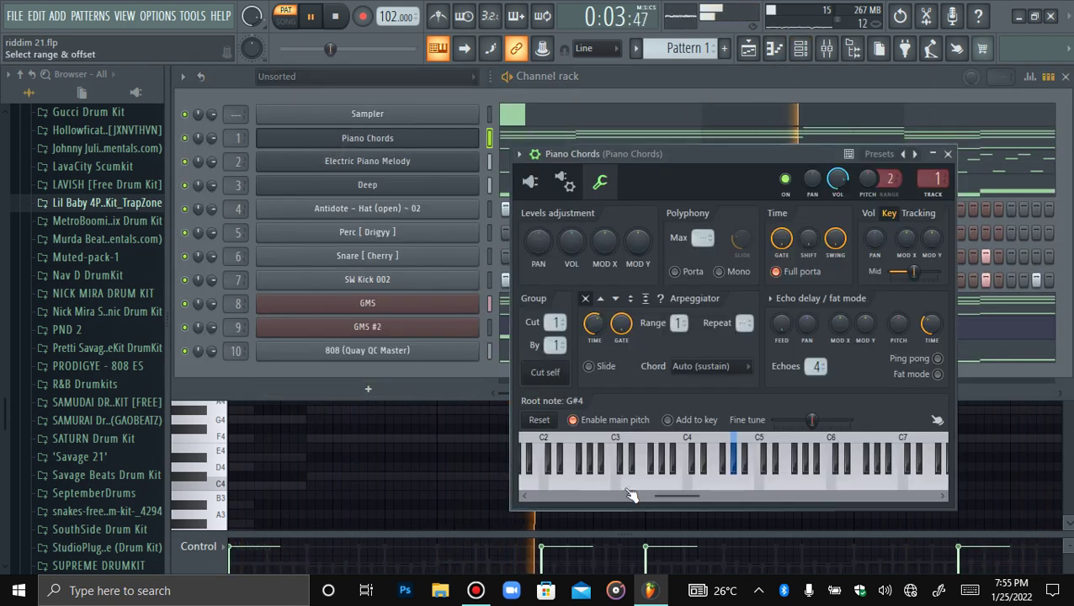
key("space")
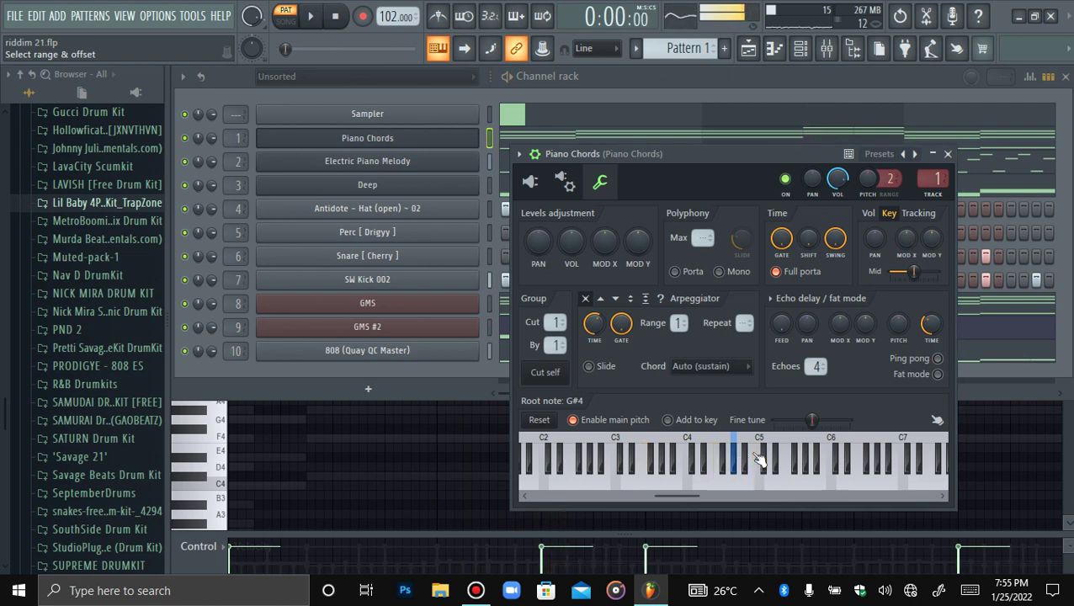
Set the root note of the Piano Chords channel to B4 and solo that channel.
right_click(208, 147)
left_click(388, 326)
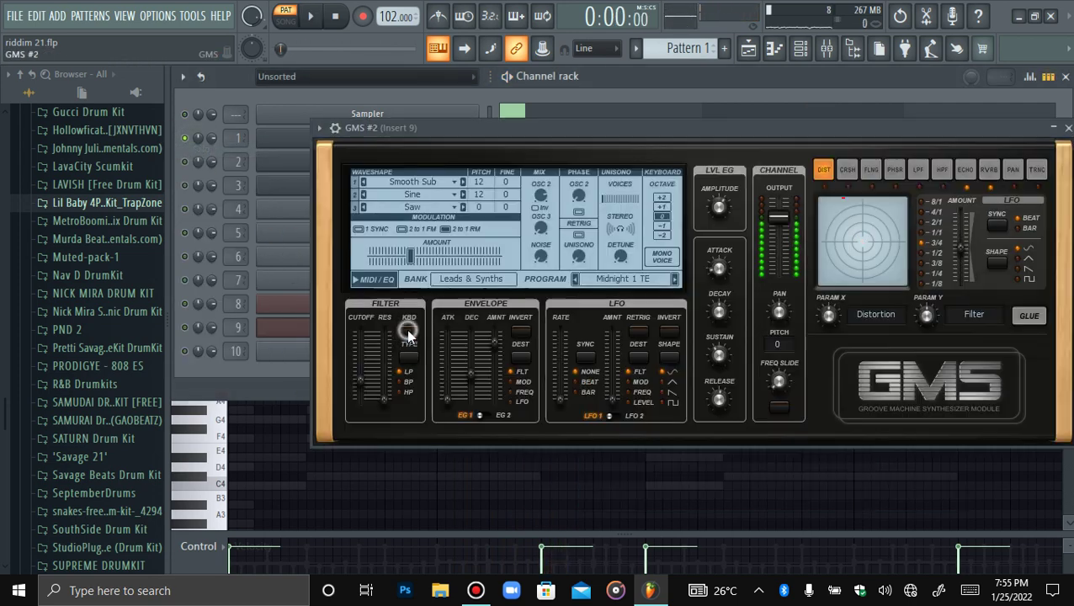
left_click(273, 328)
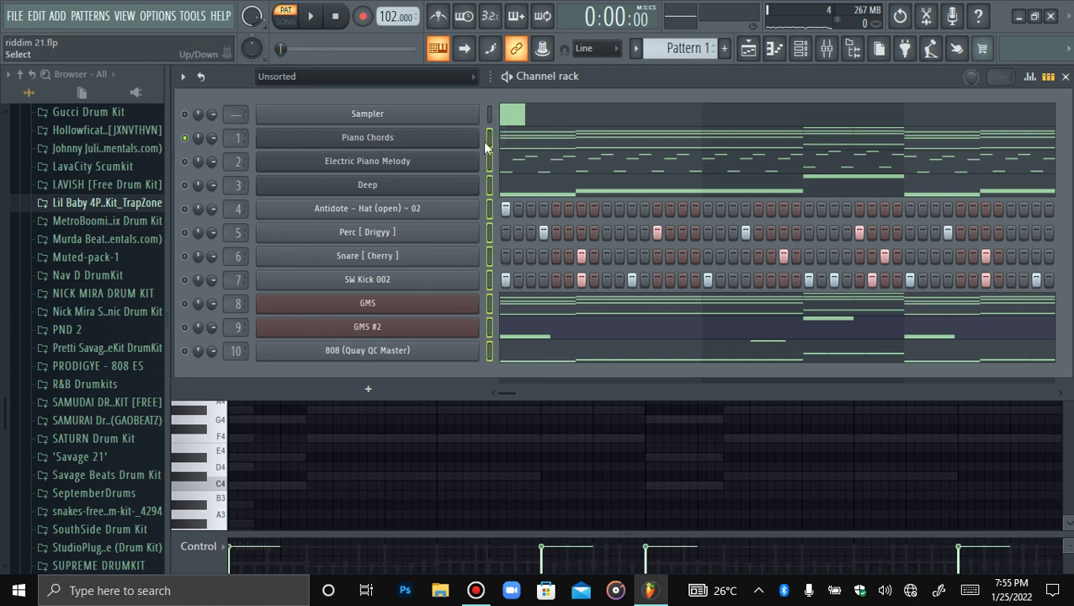
left_click(472, 143)
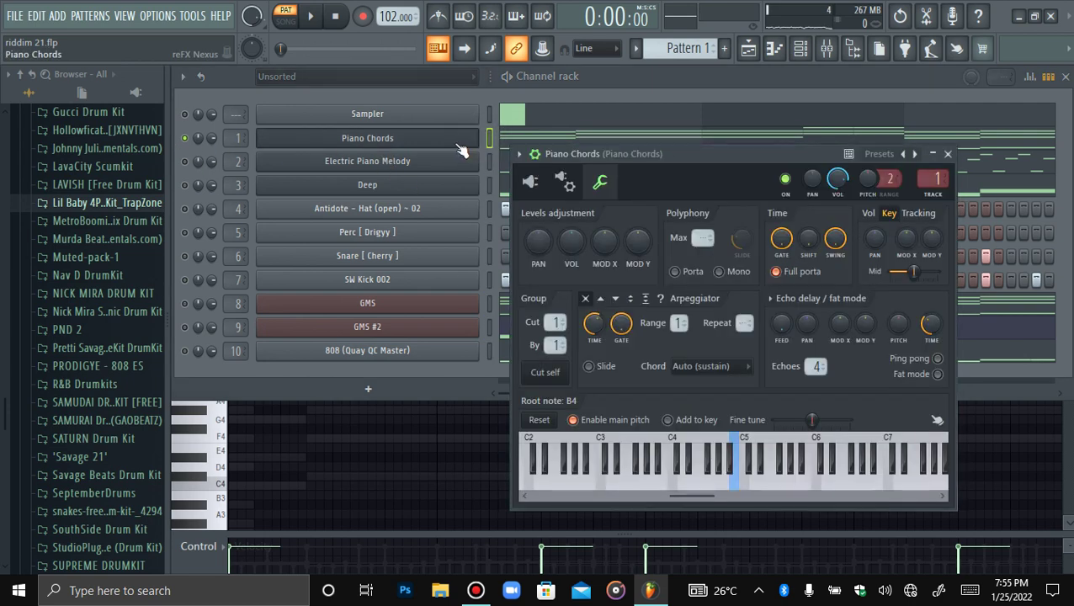
left_click(455, 143)
Set the Electric Piano Melody and Deep channels to root note B4 and unmute both.
left_click(426, 168)
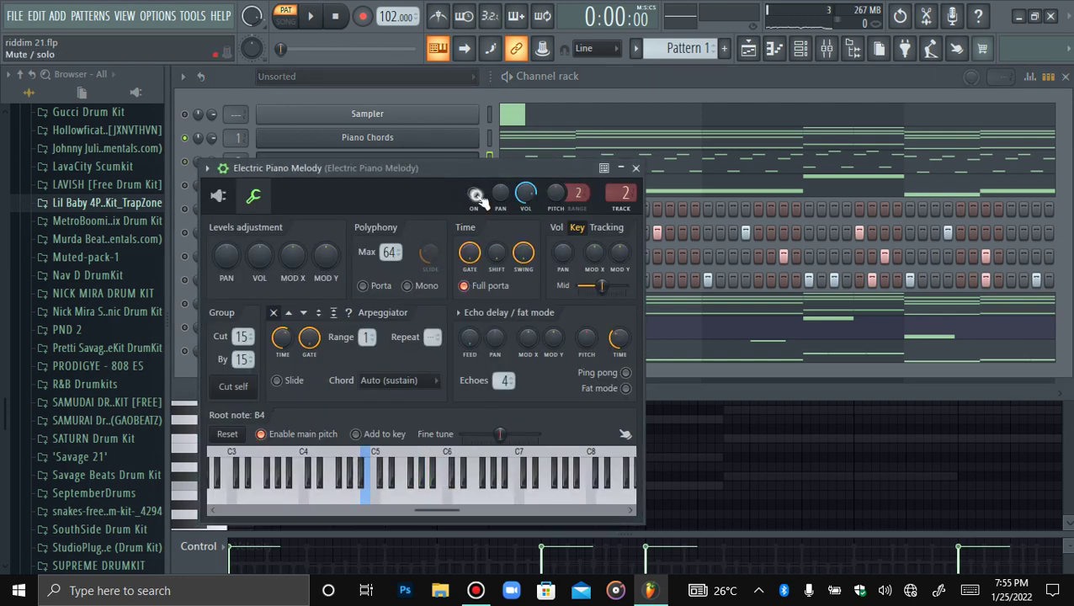
left_click(456, 158)
left_click(434, 192)
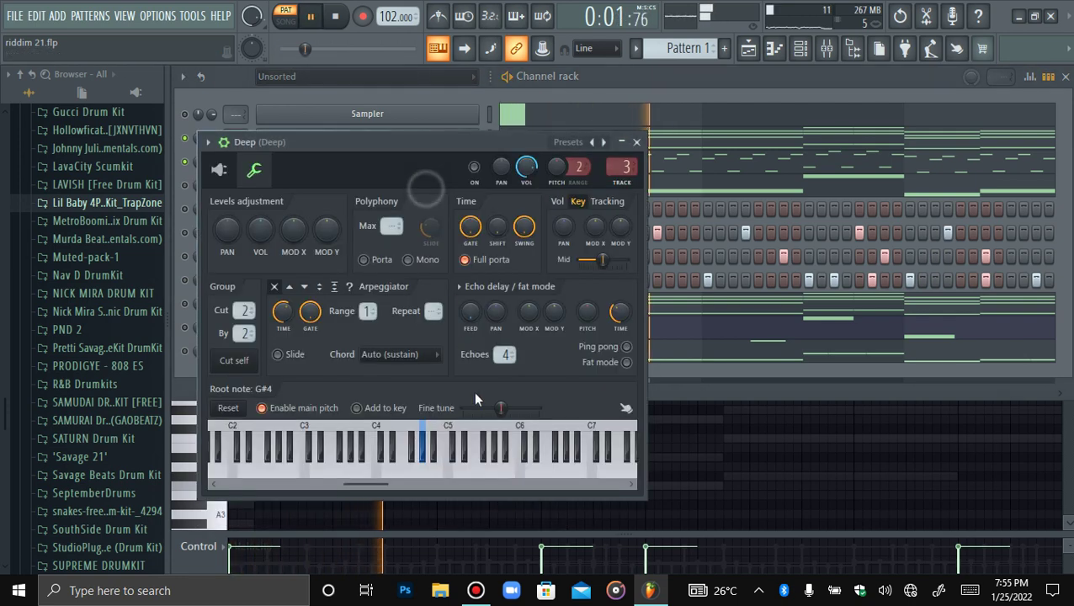
right_click(439, 455)
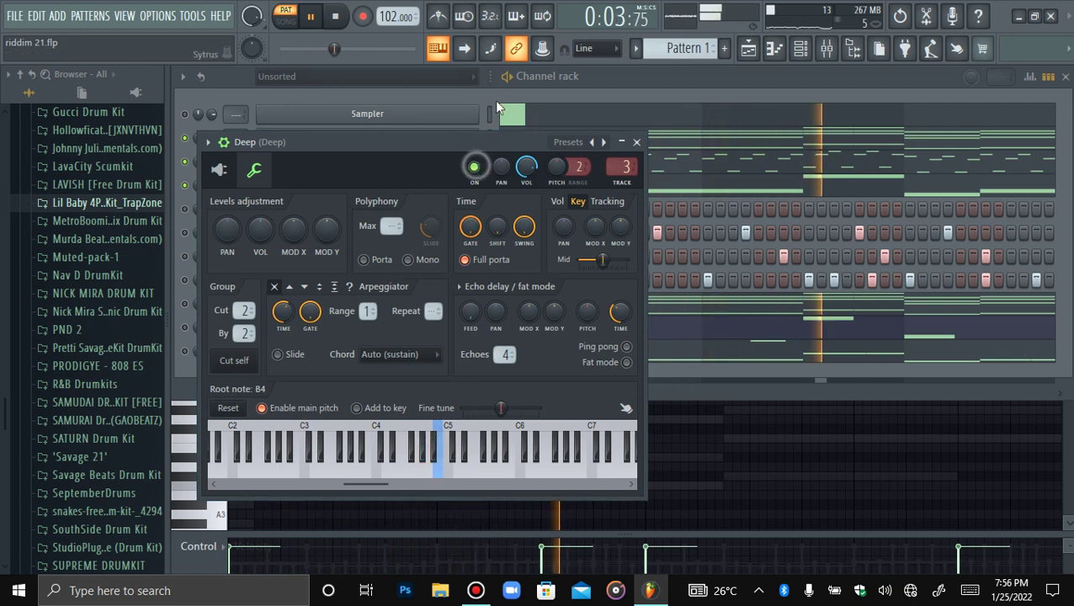
left_click(568, 99)
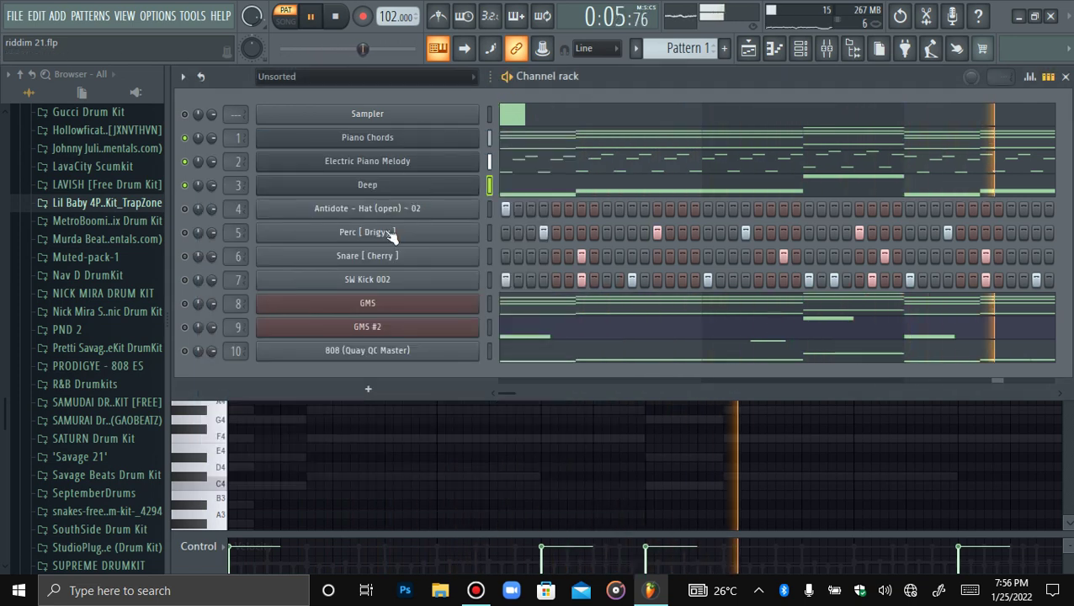
Set the root note of the 808 (Quay QC Master) channel to B4 and unmute it.
left_click(367, 350)
left_click(426, 240)
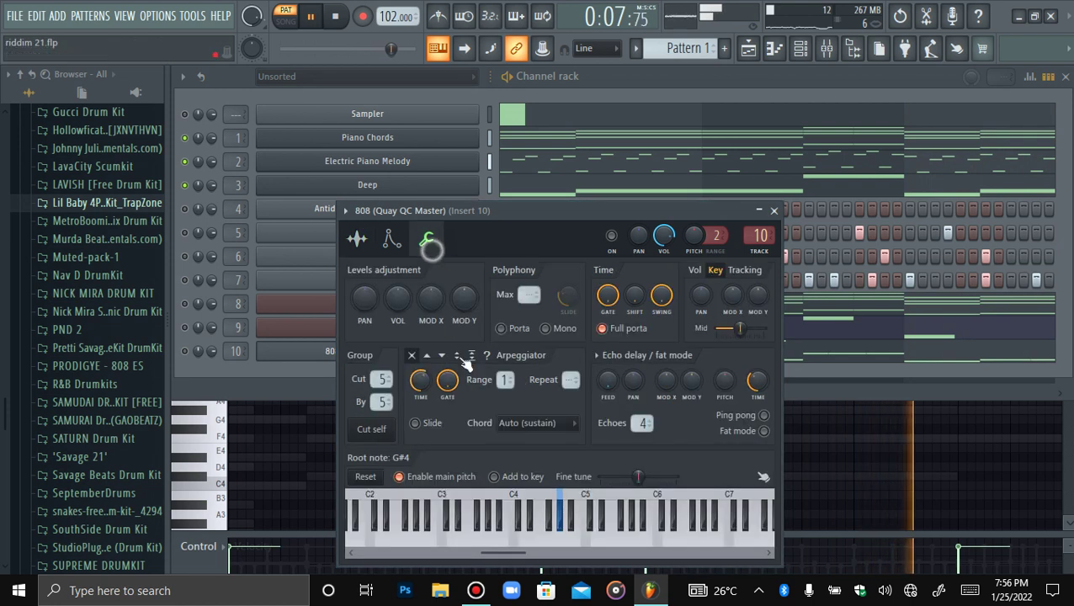
right_click(579, 520)
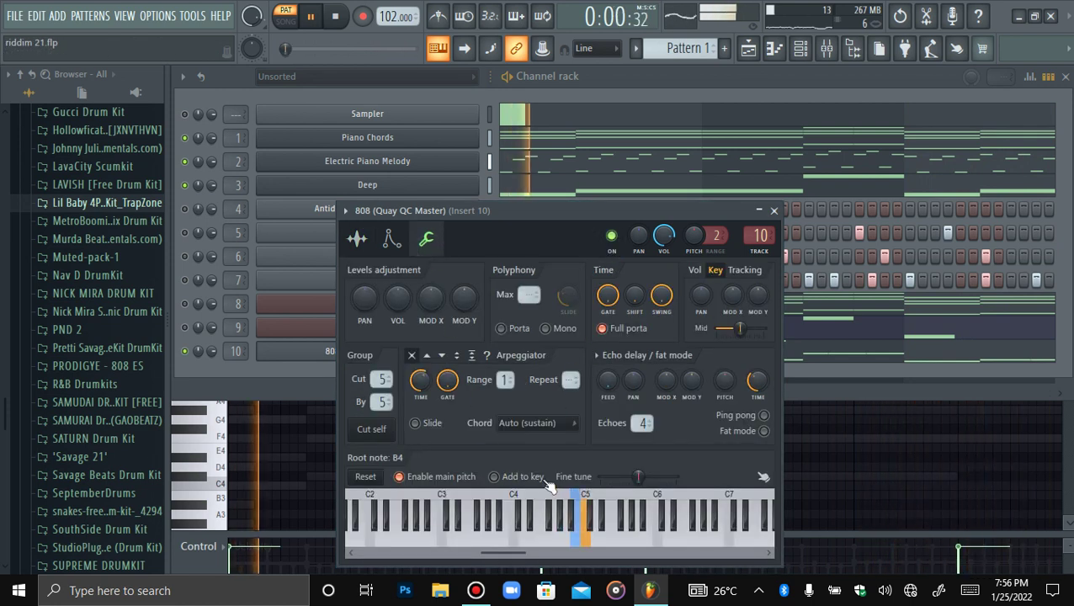
left_click(325, 357)
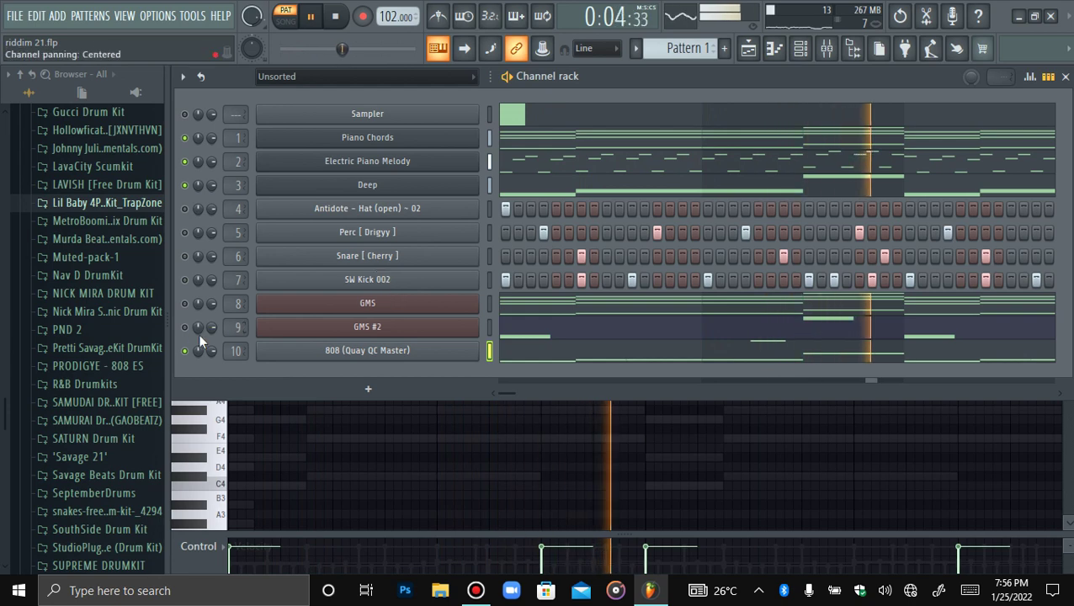
Set the root note of GMS #2 to B4 and of GMS to B5, and unmute both channels.
left_click(314, 328)
left_click(377, 156)
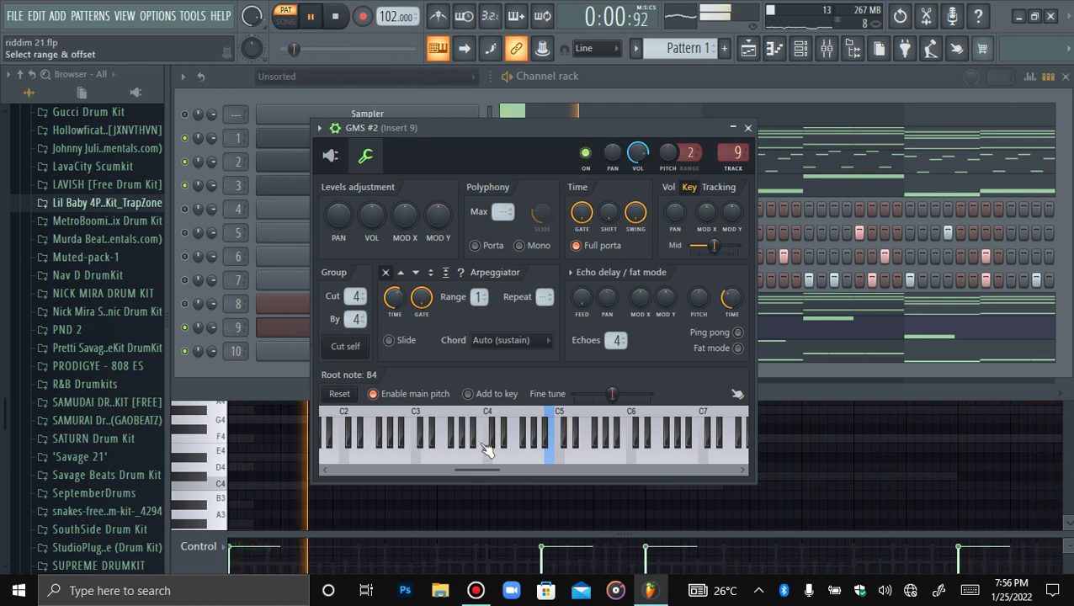
left_click(283, 308)
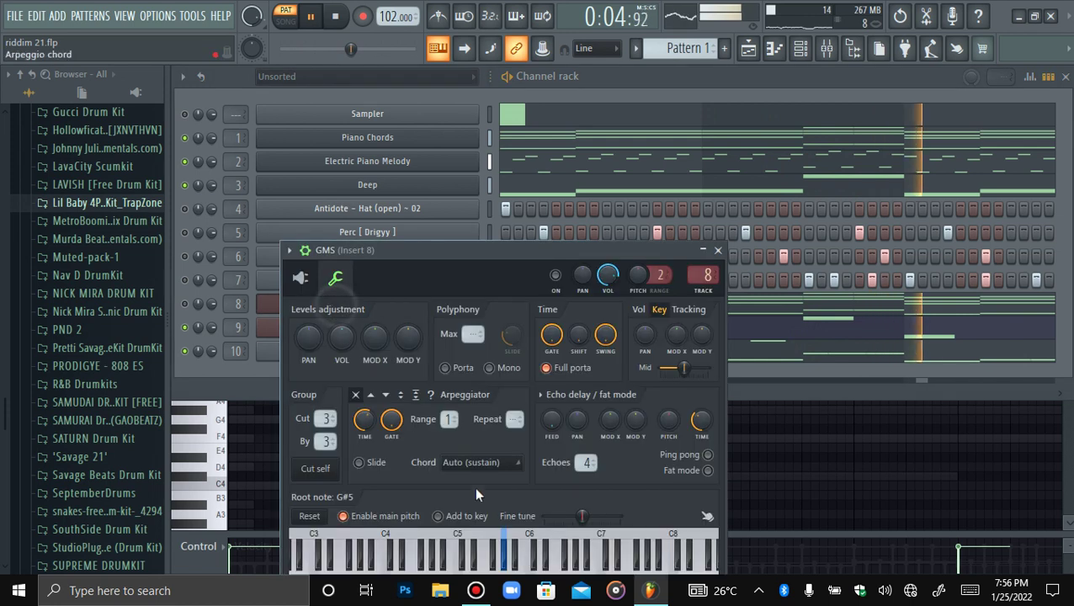
right_click(522, 563)
left_click(554, 275)
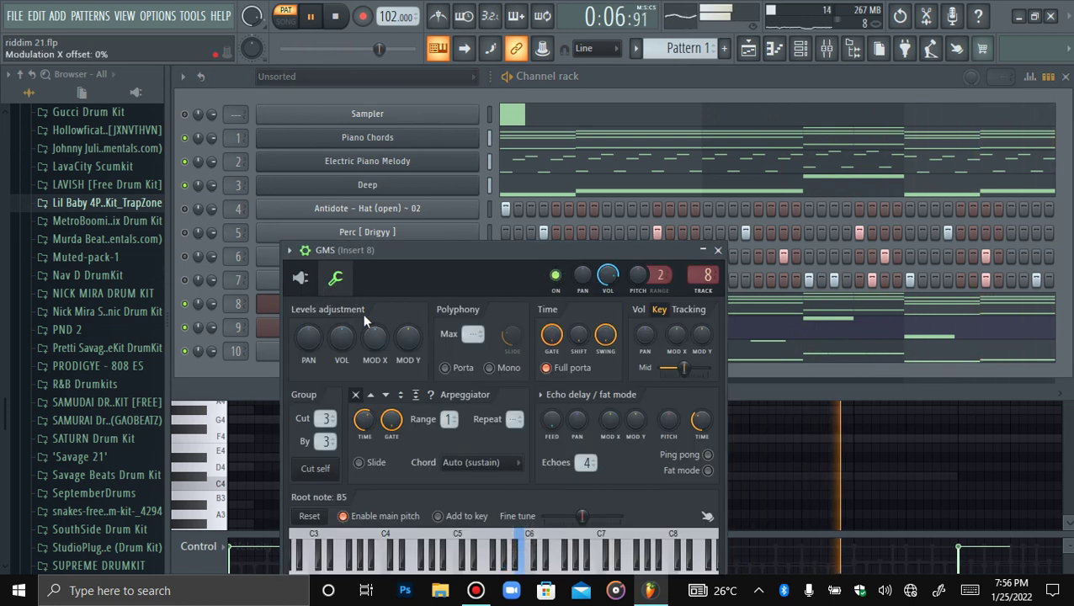
left_click(265, 306)
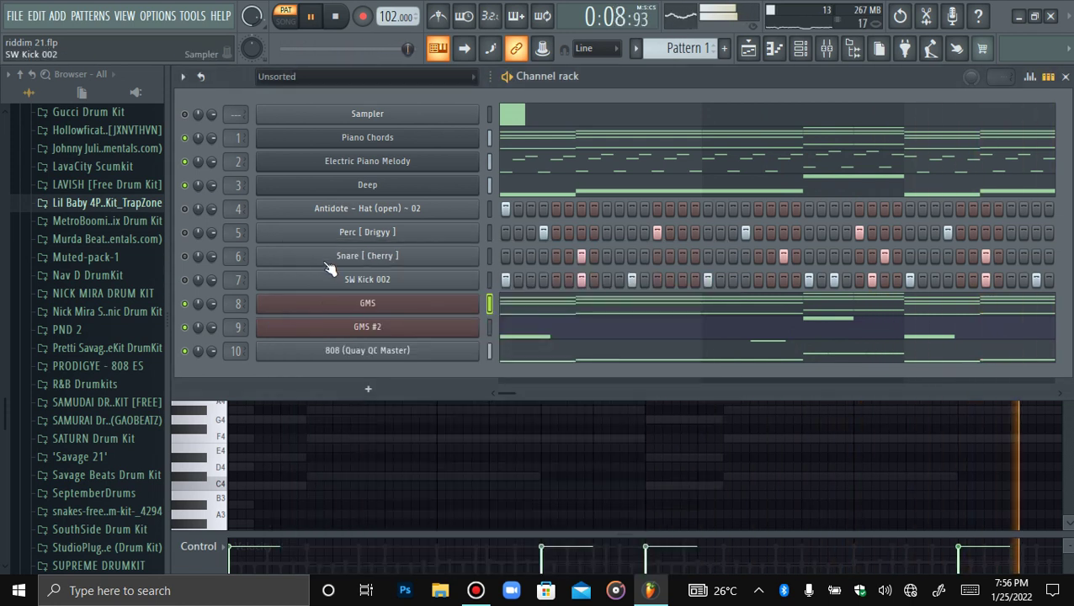
Audition the Piano Chords channel in solo, restore all channels to unmuted and select every channel.
right_click(194, 143)
left_click(204, 143)
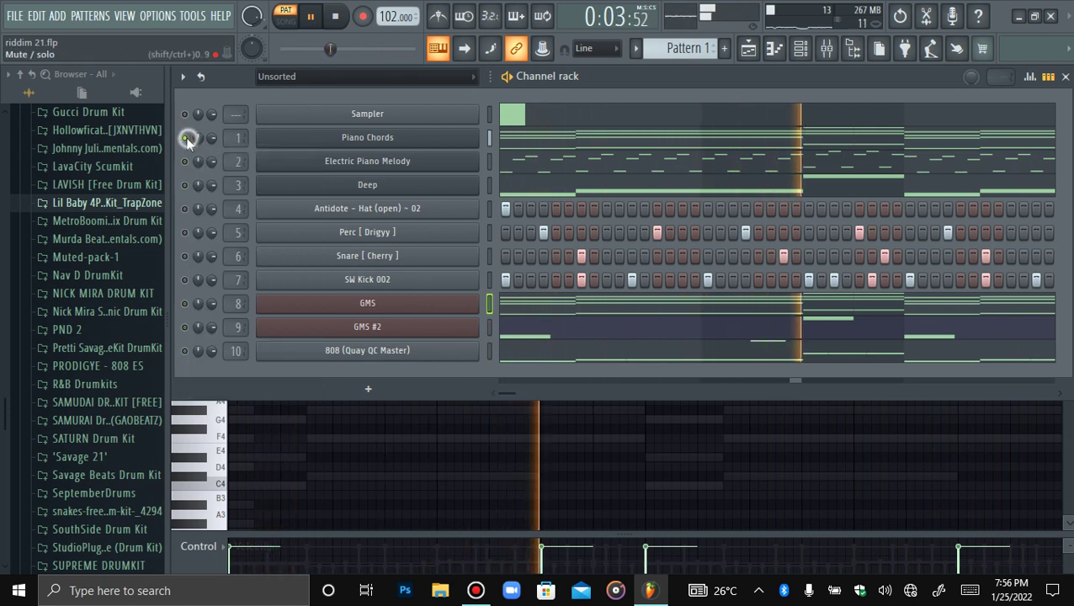
right_click(202, 144)
left_click(204, 148)
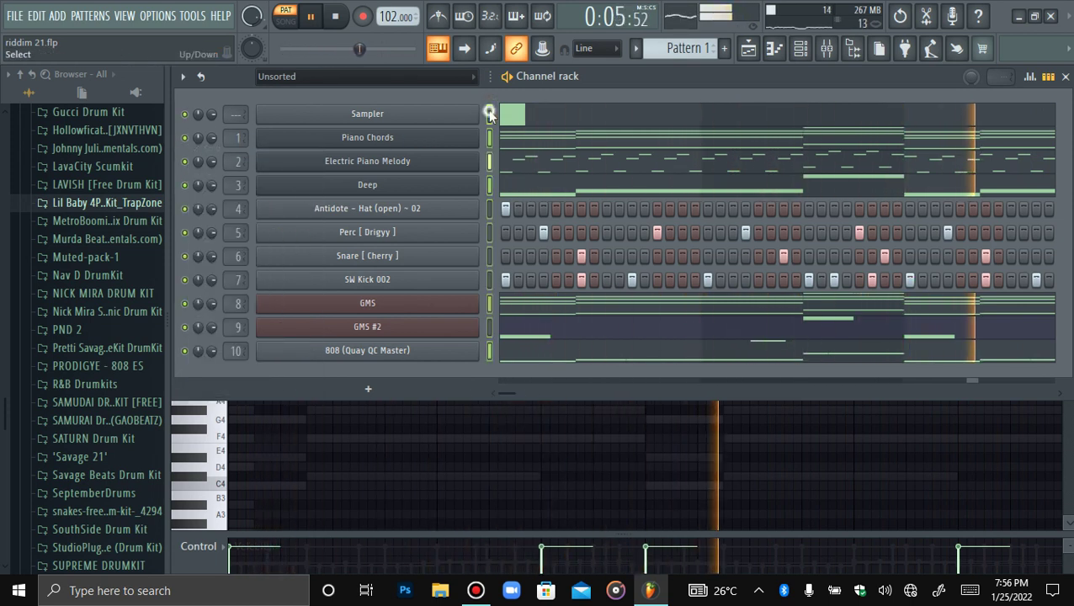
left_click_drag(489, 115, 489, 350)
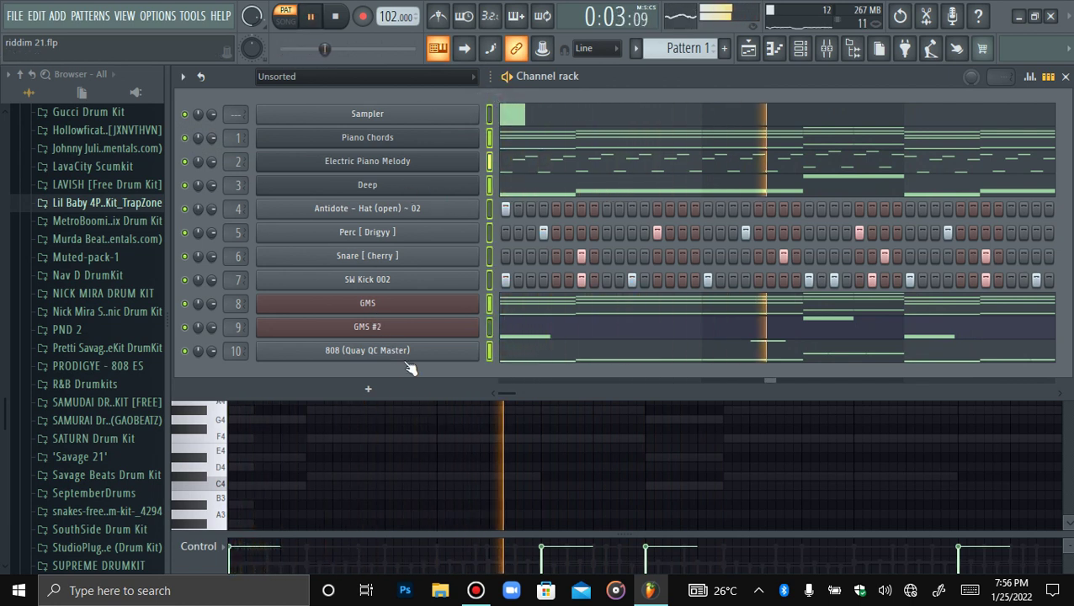
Stop playback, set the root note of GMS #2 to B4 again and restart the pattern.
left_click(404, 328)
key("space")
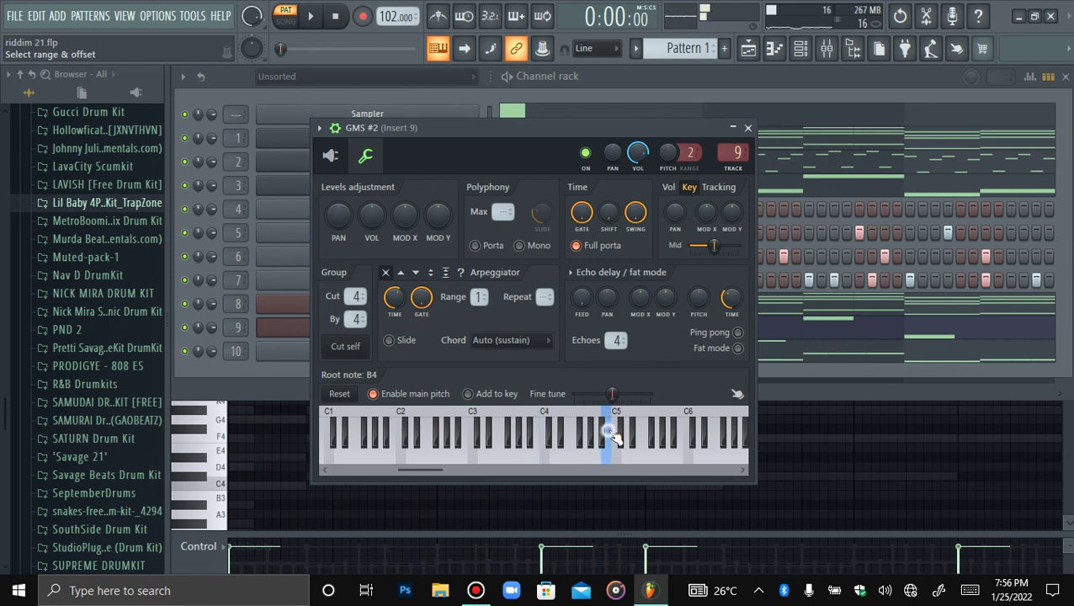
key("space")
left_click(283, 326)
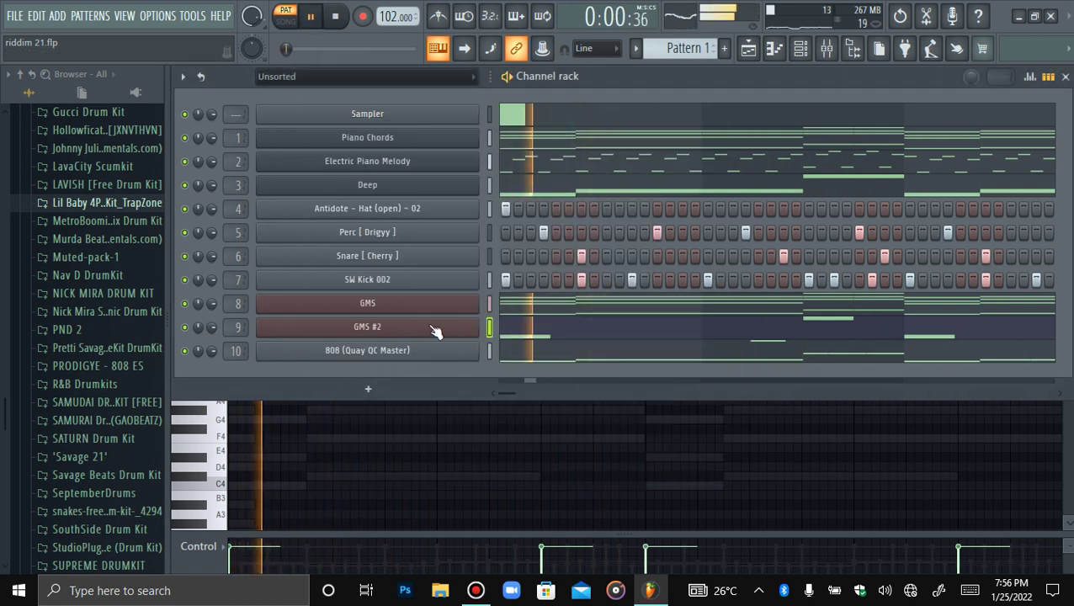
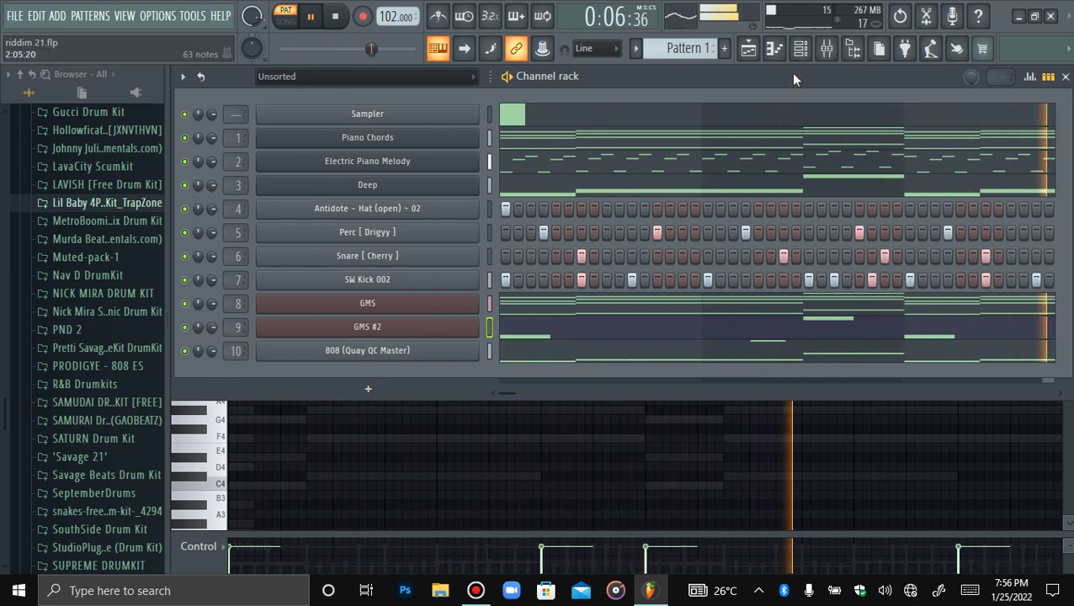
Raise the volume fader of Insert 9 in the mixer, resetting it to its default 100% level.
left_click(826, 48)
scroll(371, 355, "up", 3)
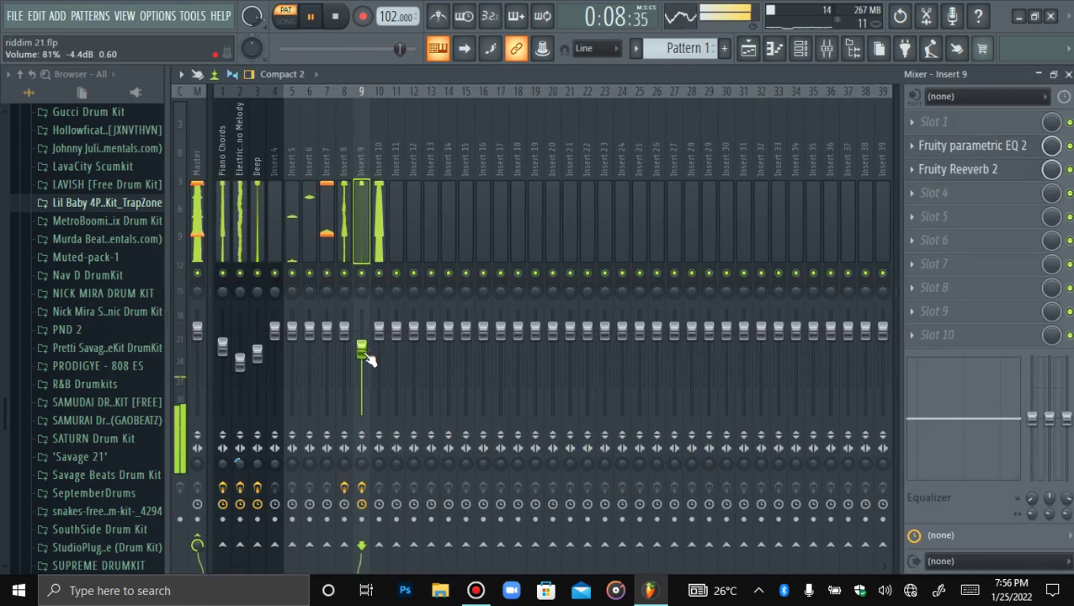
right_click(365, 345)
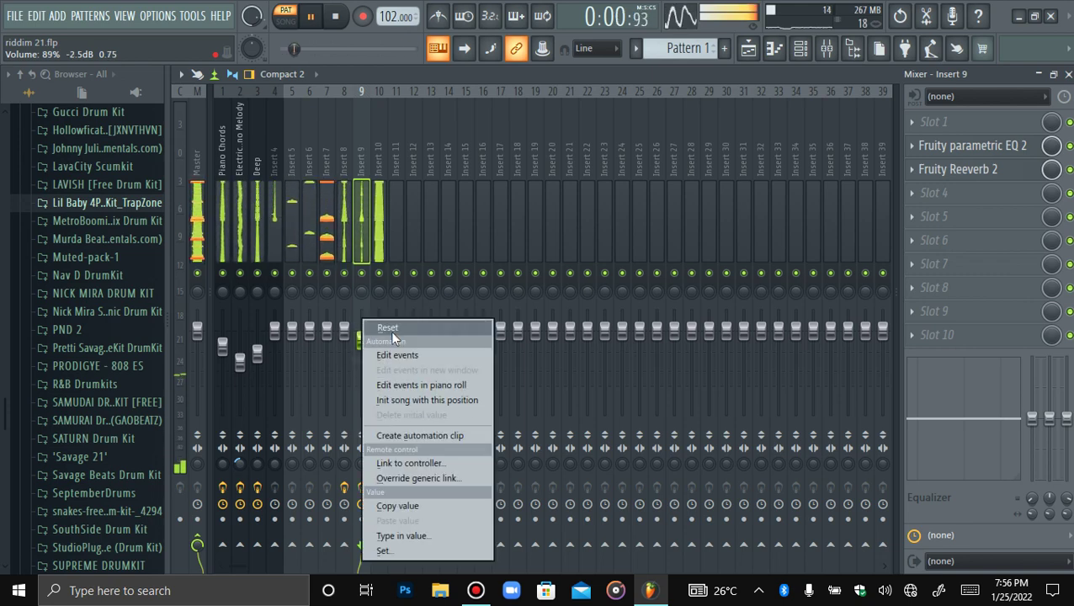
left_click(391, 327)
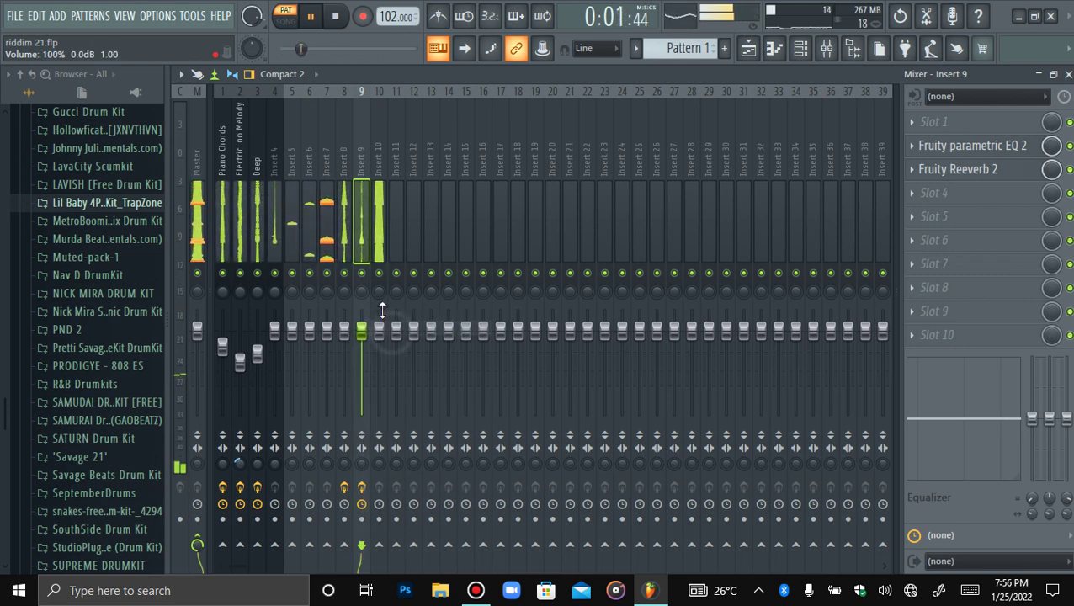
Rename the GMS #2 channel in the channel rack to "Synth 2".
left_click(801, 48)
left_click(426, 328)
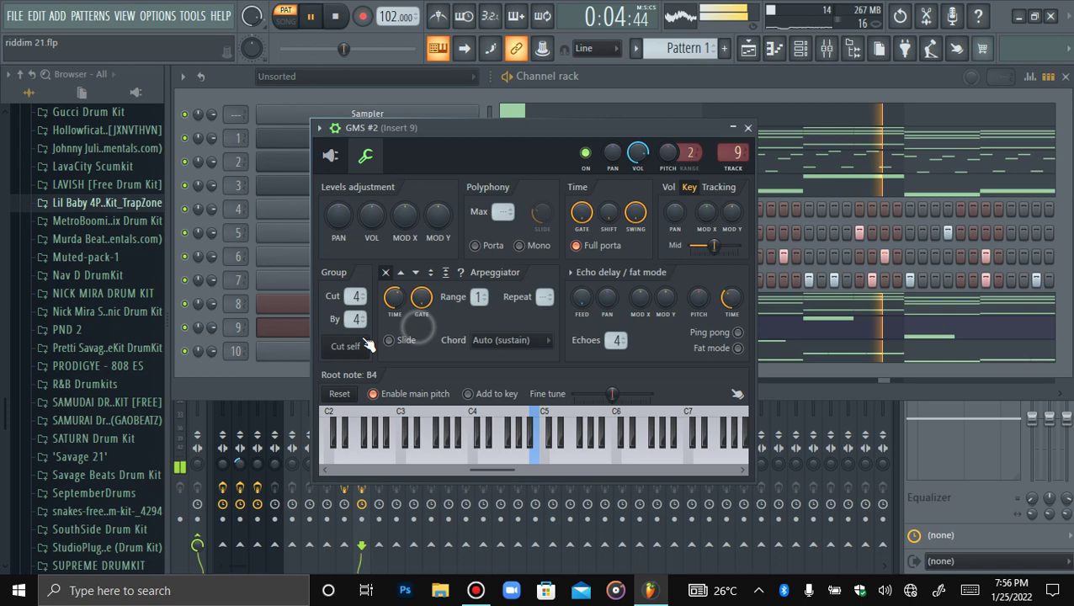
left_click(303, 333)
right_click(486, 385)
left_click(522, 418)
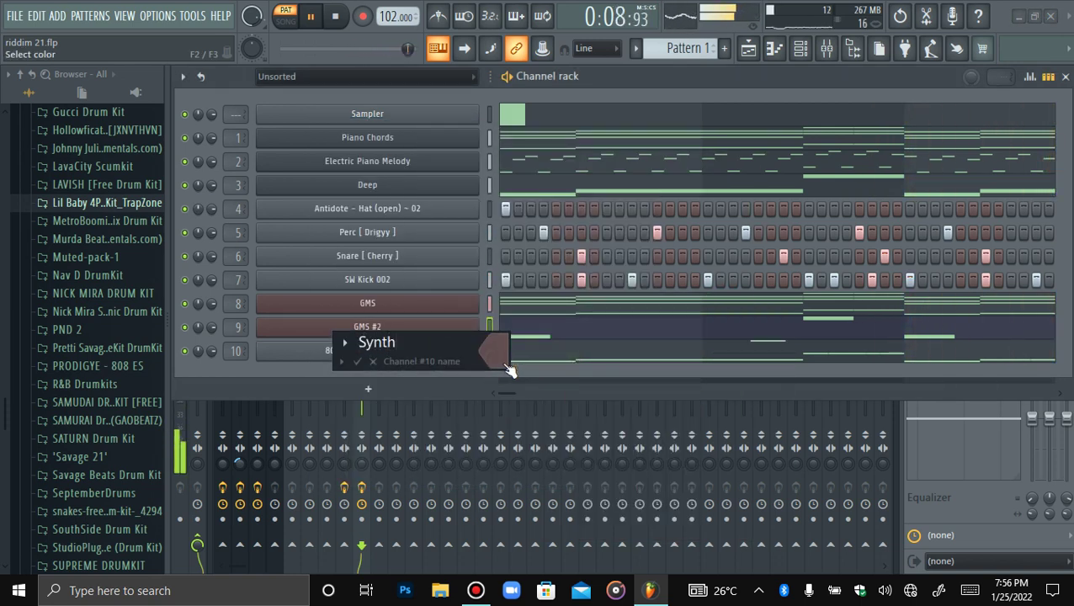
key("Return")
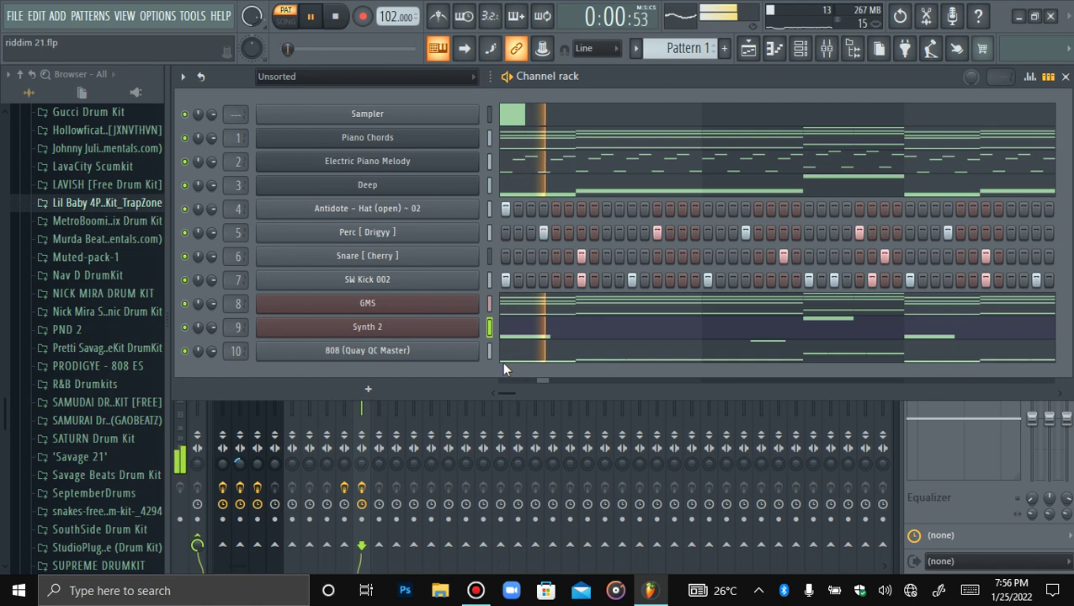
left_click(354, 302)
left_click(273, 311)
right_click(484, 304)
left_click(539, 286)
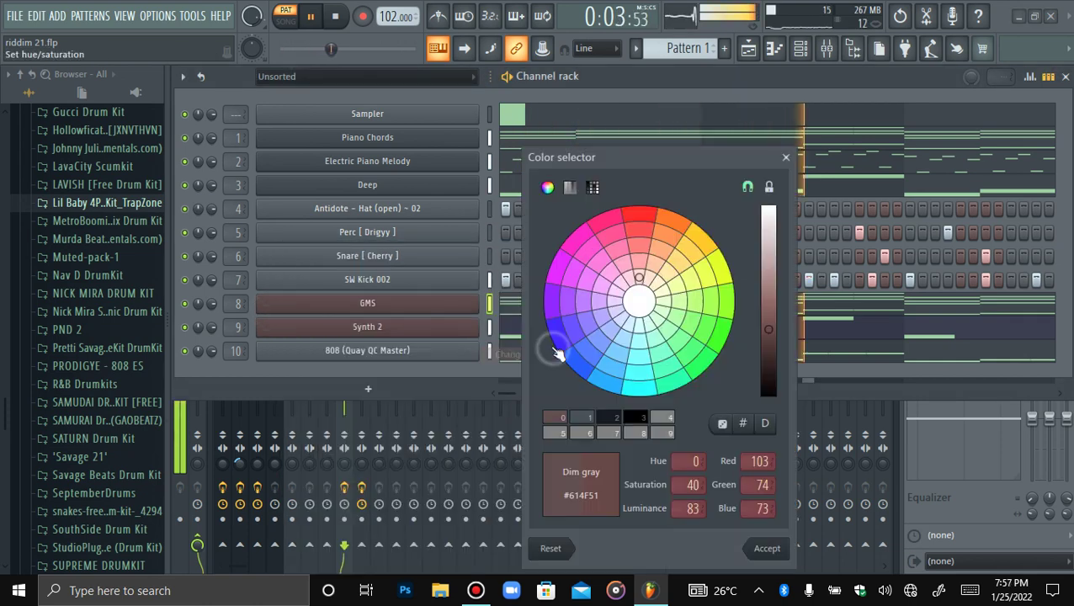
left_click(762, 546)
Rename the GMS channel to "Synth CHords".
right_click(467, 312)
left_click(521, 329)
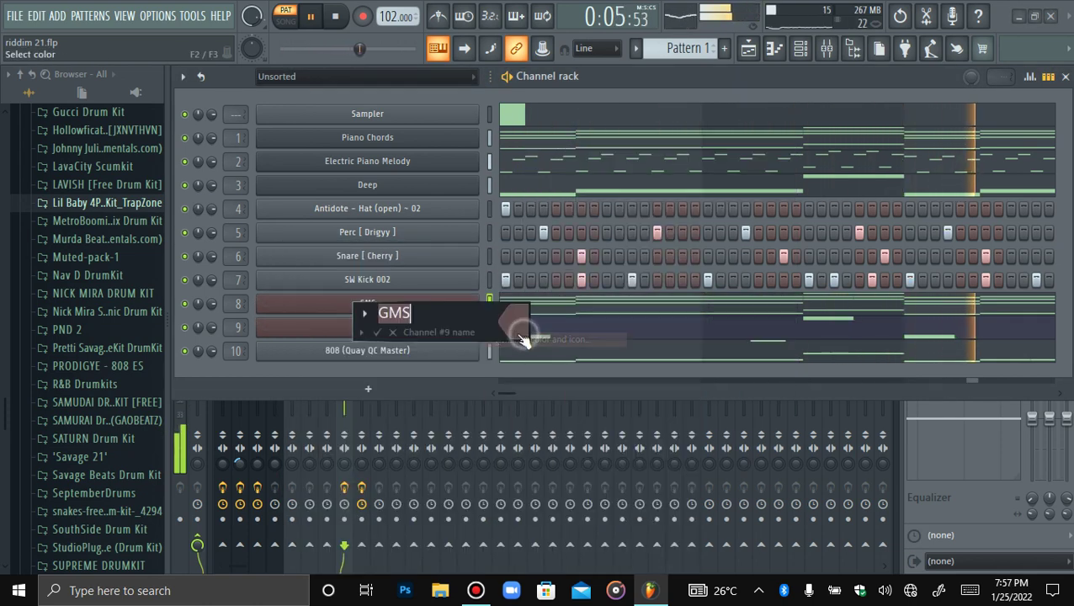
key("BackSpace")
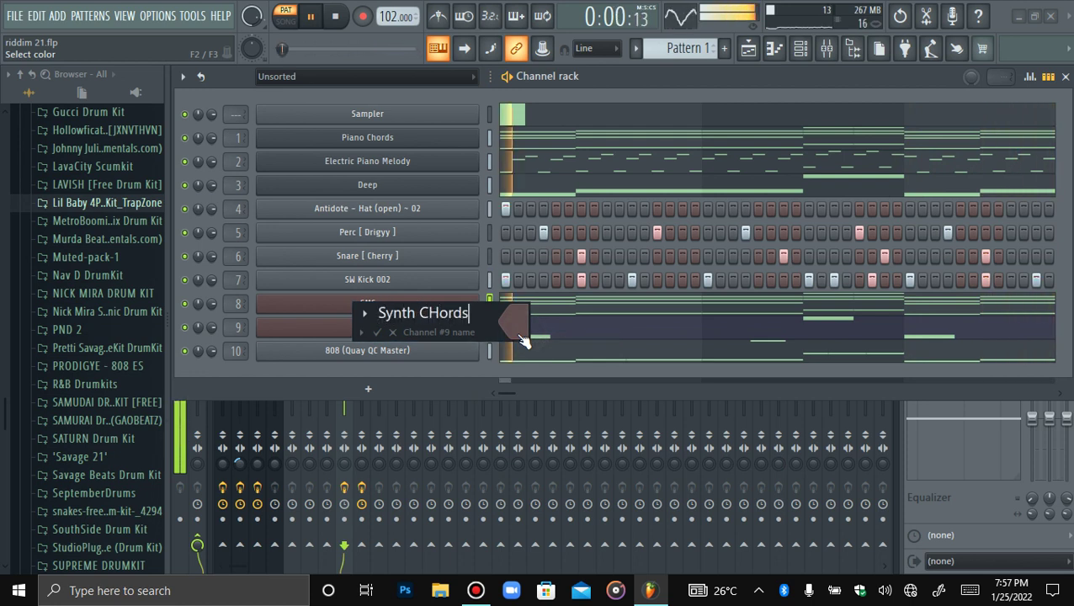
key("Return")
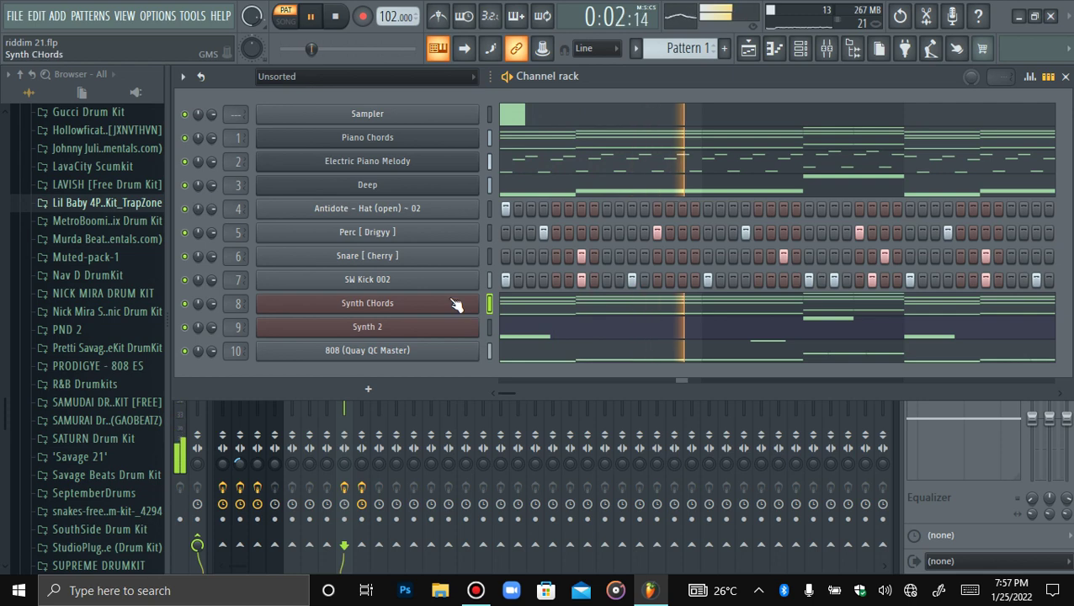
Select all channels in the channel rack and color them with a gradient from dark goldenrod (#B69011) to orange.
right_click(491, 115)
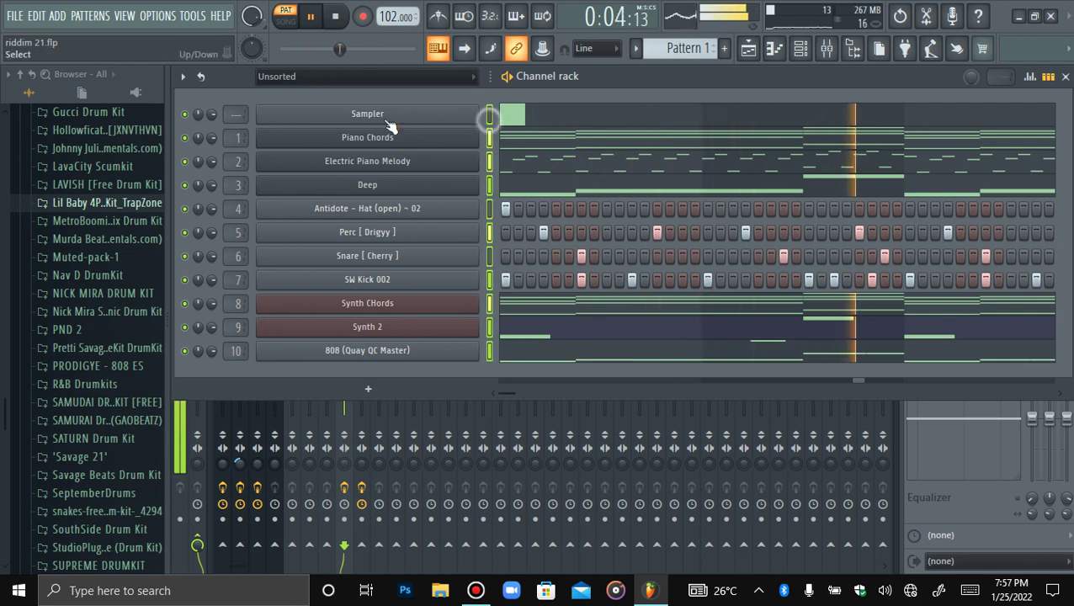
left_click(182, 77)
mouse_move(215, 227)
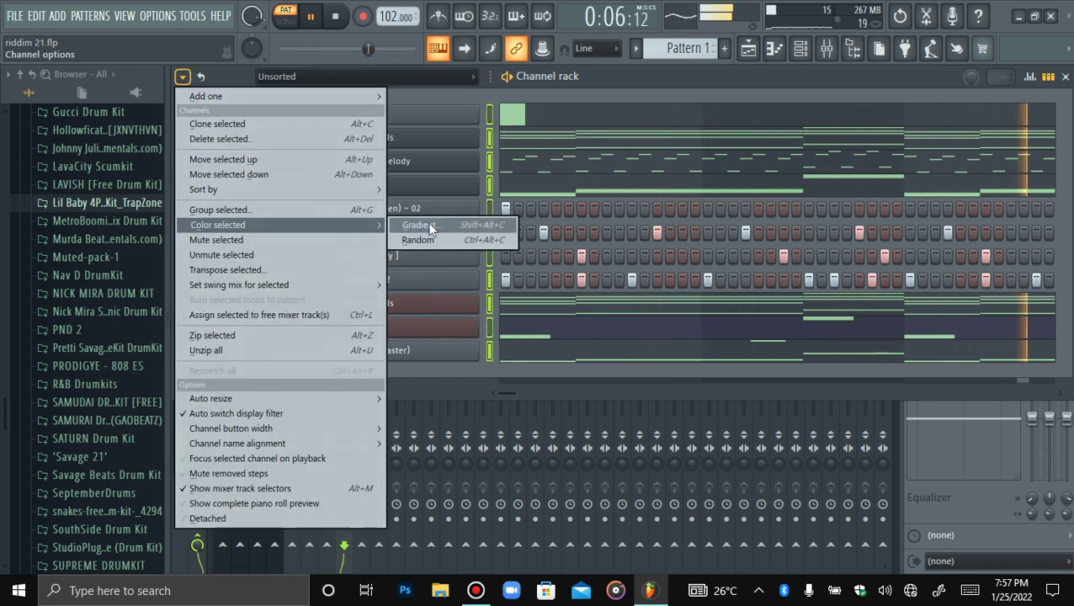
left_click(438, 227)
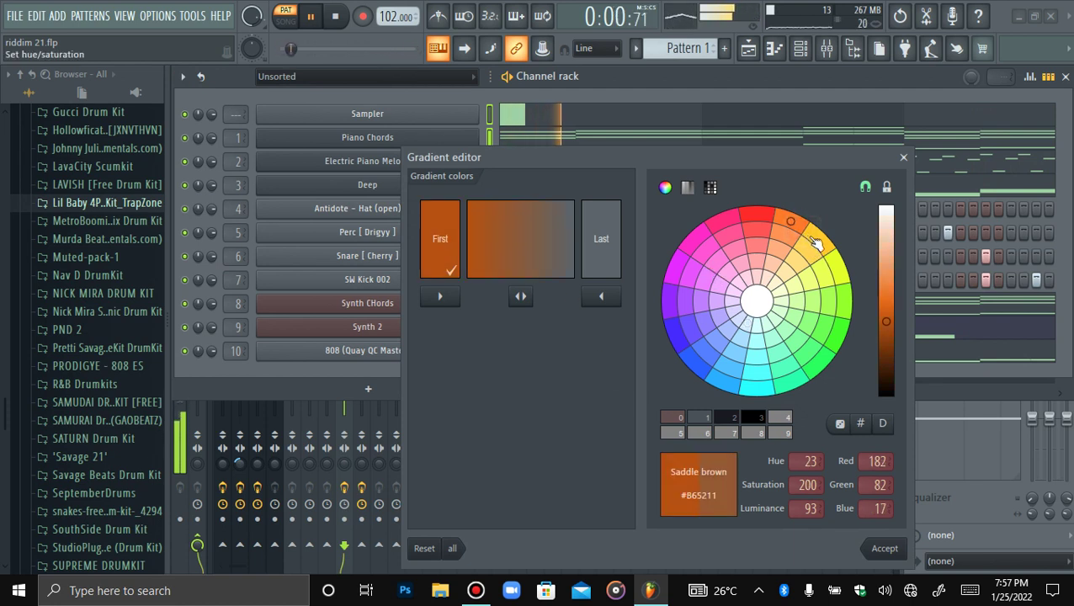
left_click(818, 244)
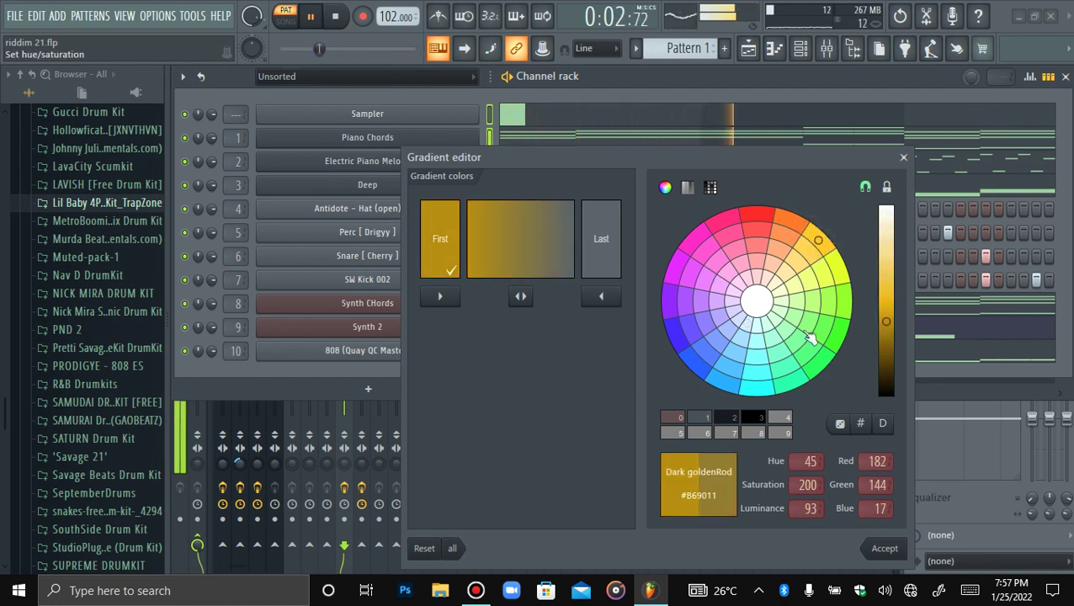
left_click(596, 252)
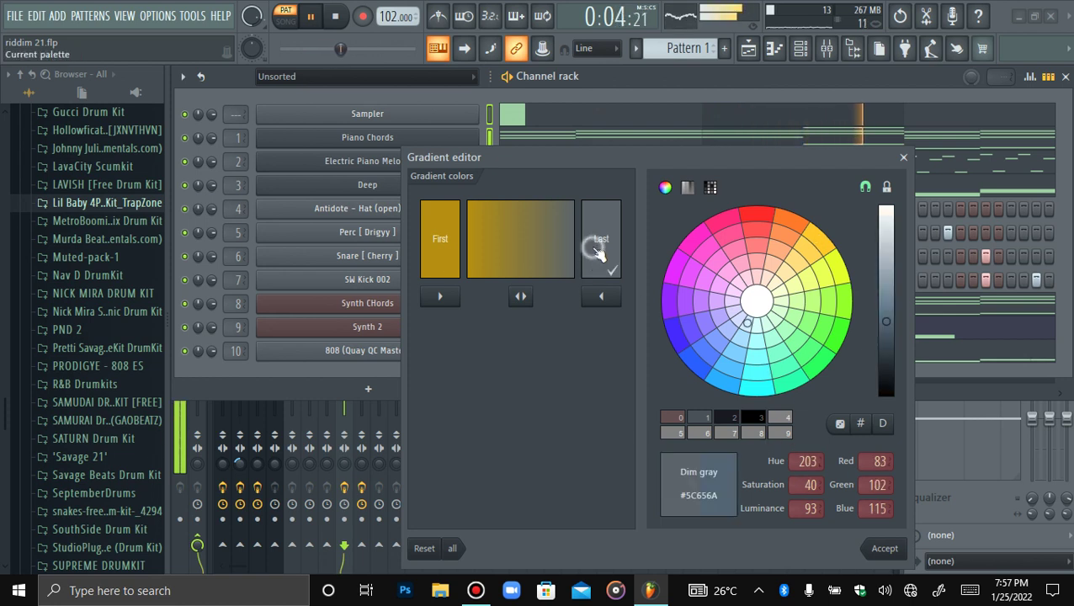
left_click(757, 216)
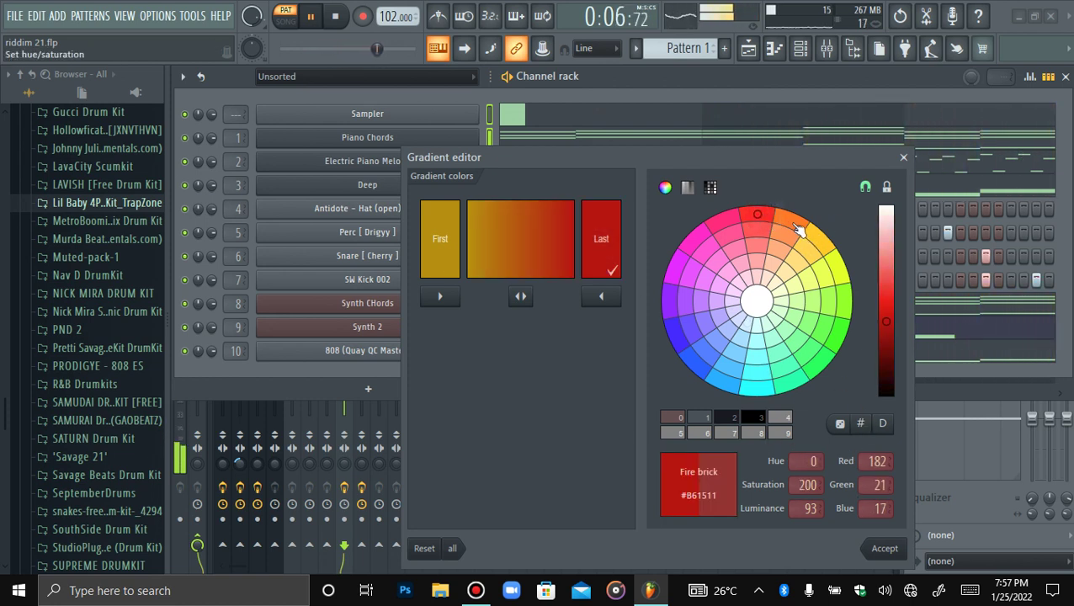
left_click(792, 223)
left_click(884, 550)
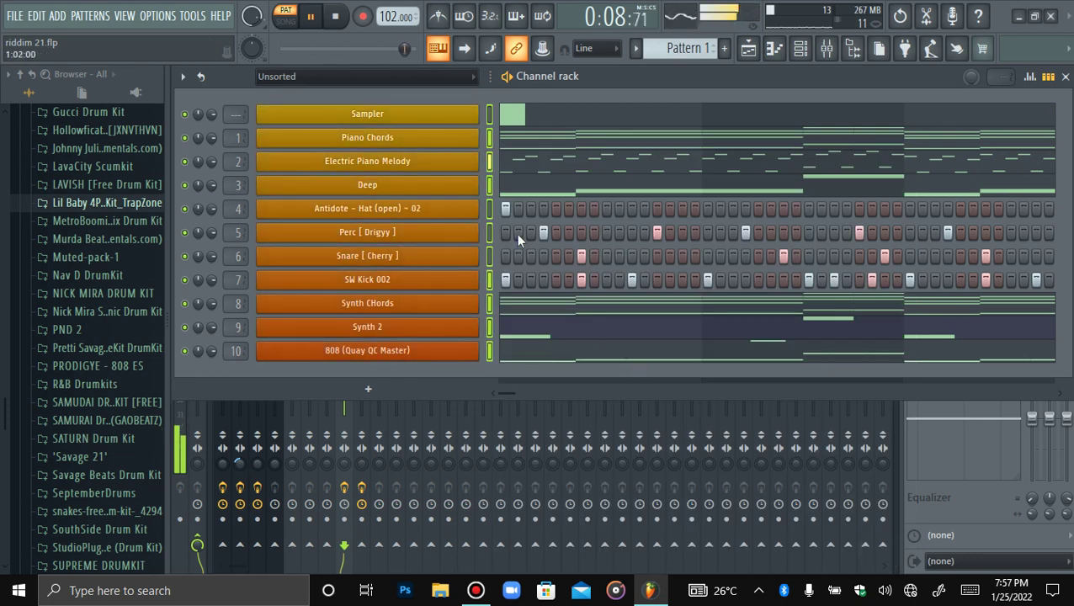
key("space")
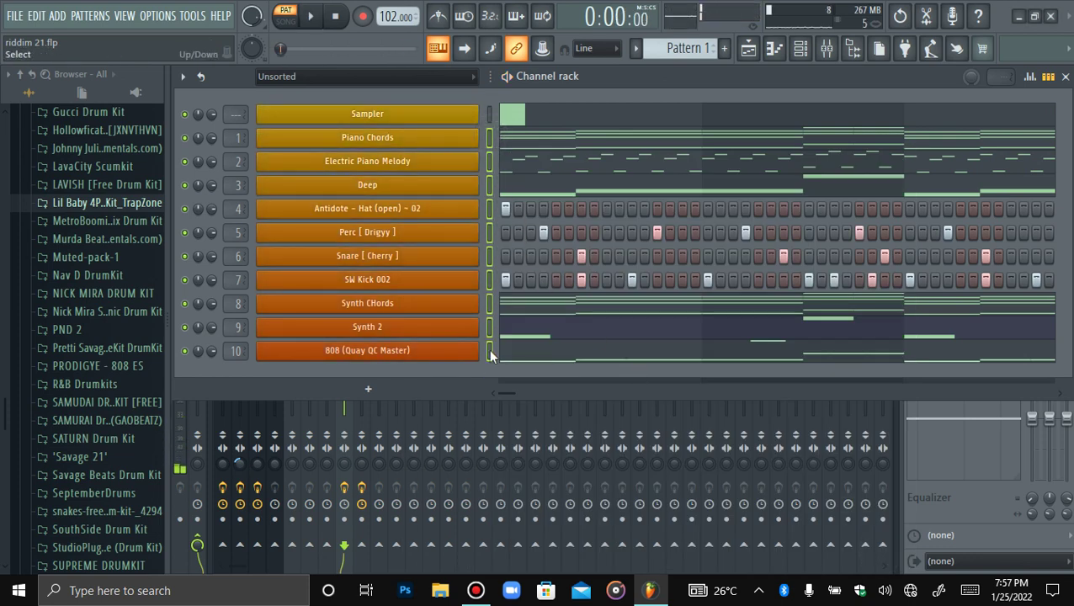
left_click(829, 50)
left_click(224, 206)
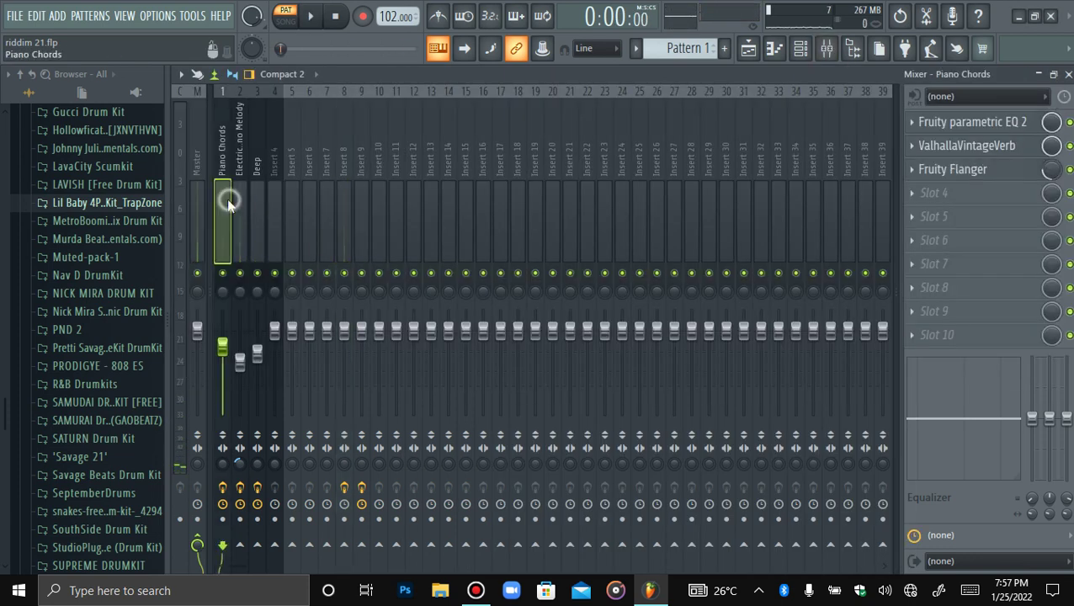
right_click(224, 210)
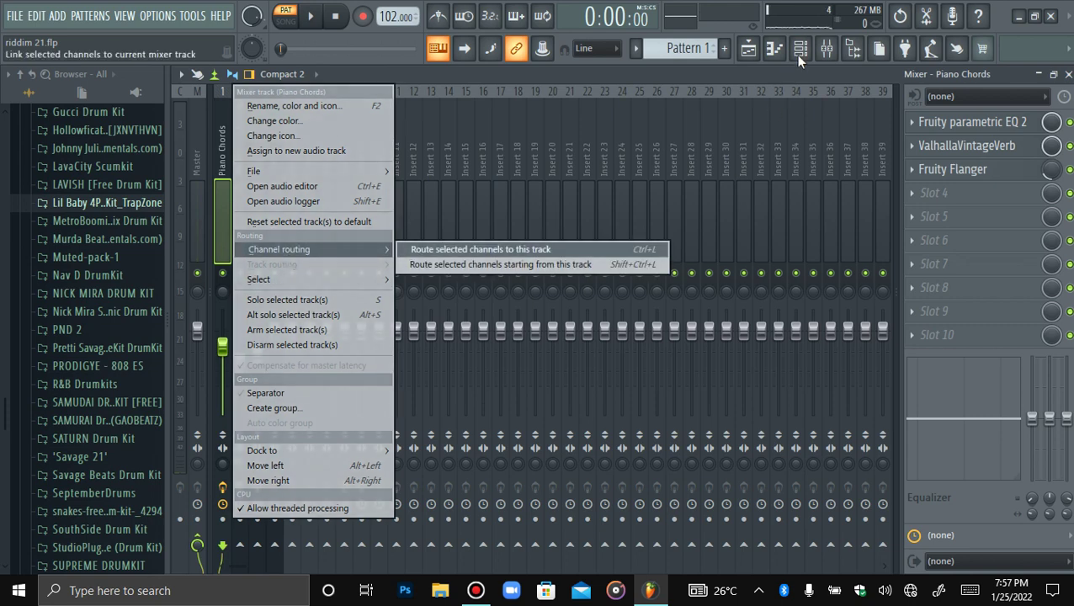
left_click(798, 50)
key("space")
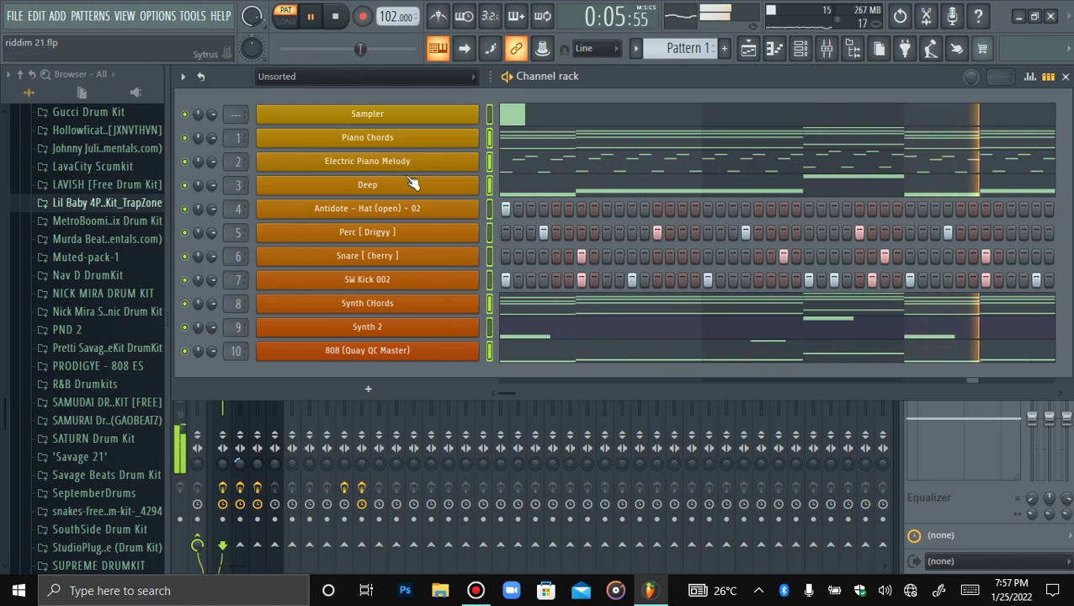
Solo the Electric Piano Melody channel and bring up its mixer track.
right_click(191, 170)
left_click(197, 173)
left_click(371, 168)
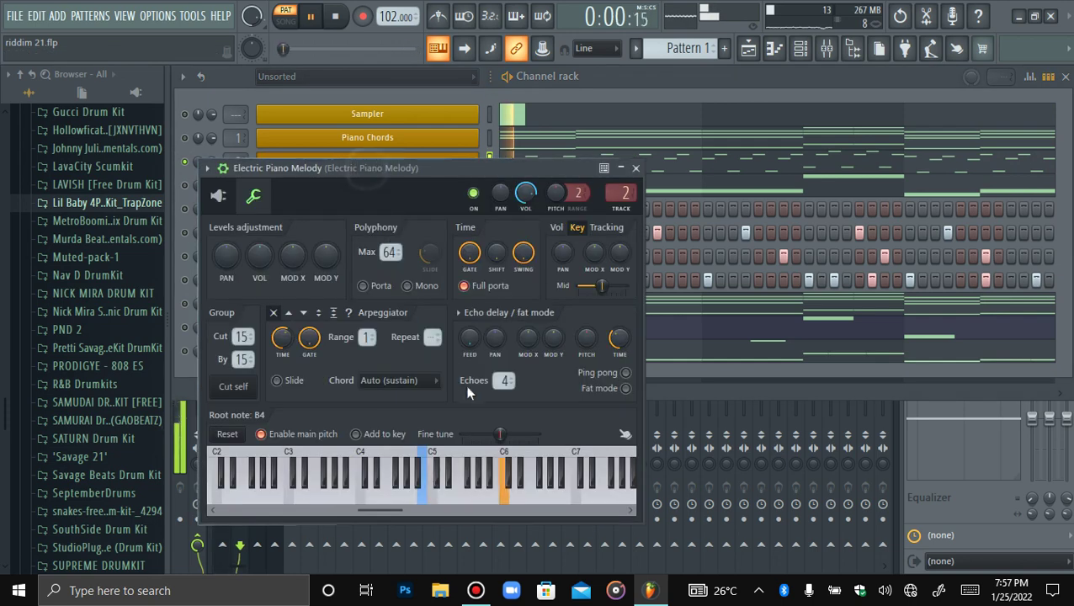
left_click(827, 52)
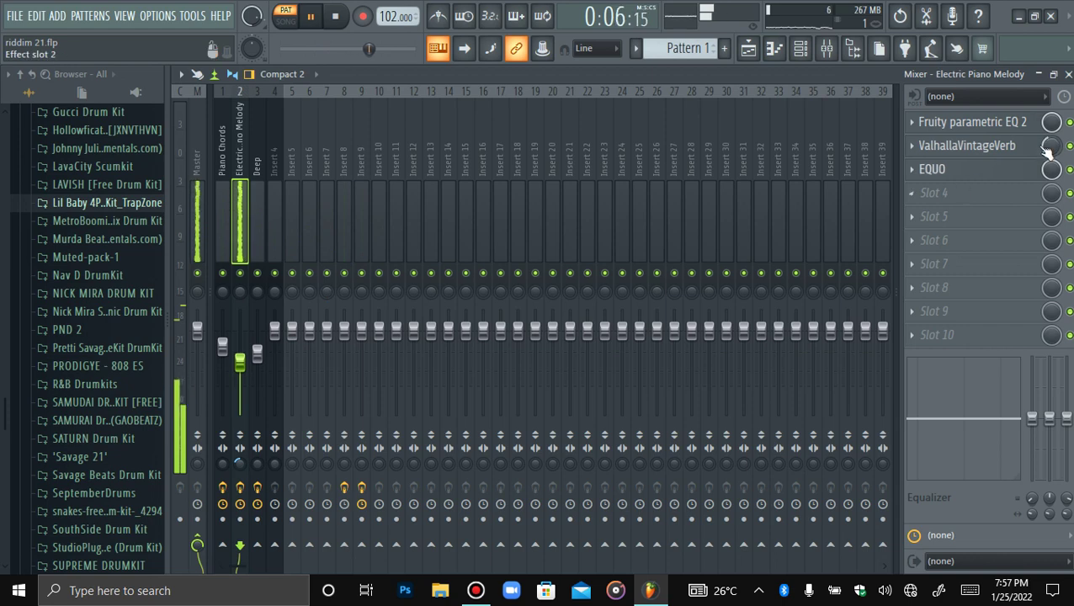
Try HalfTime in effect slot 4 of the Electric Piano Melody track with its loop set to 2 Bars.
left_click(995, 194)
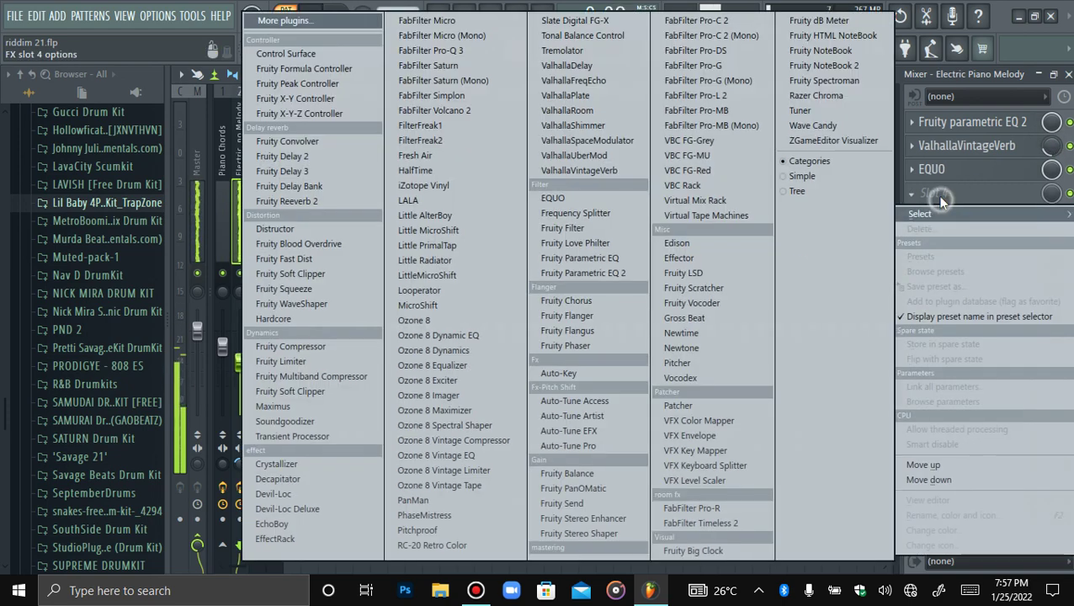
left_click(438, 172)
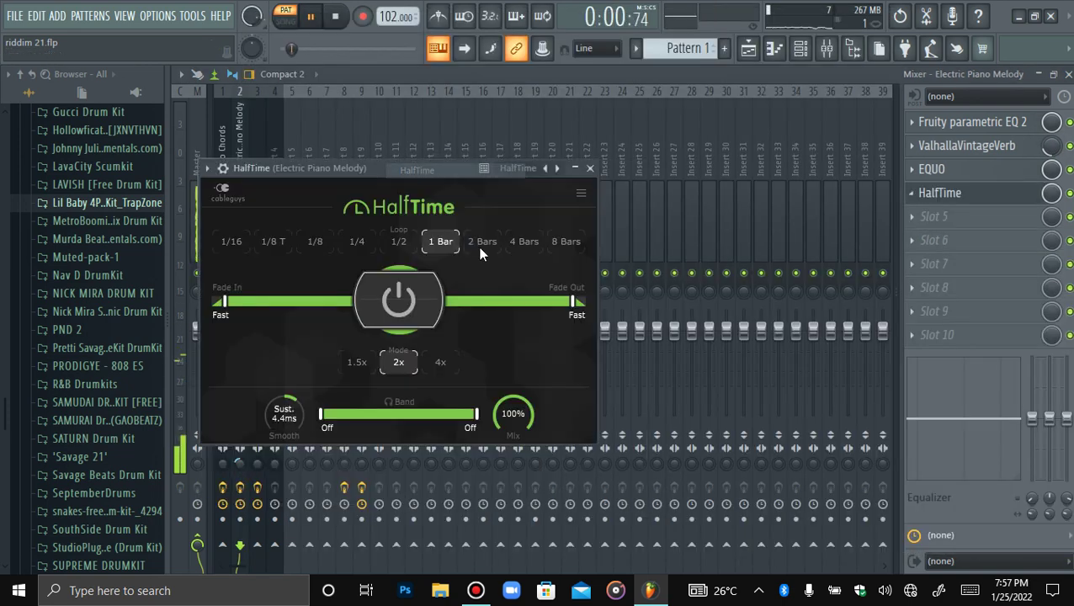
left_click(480, 241)
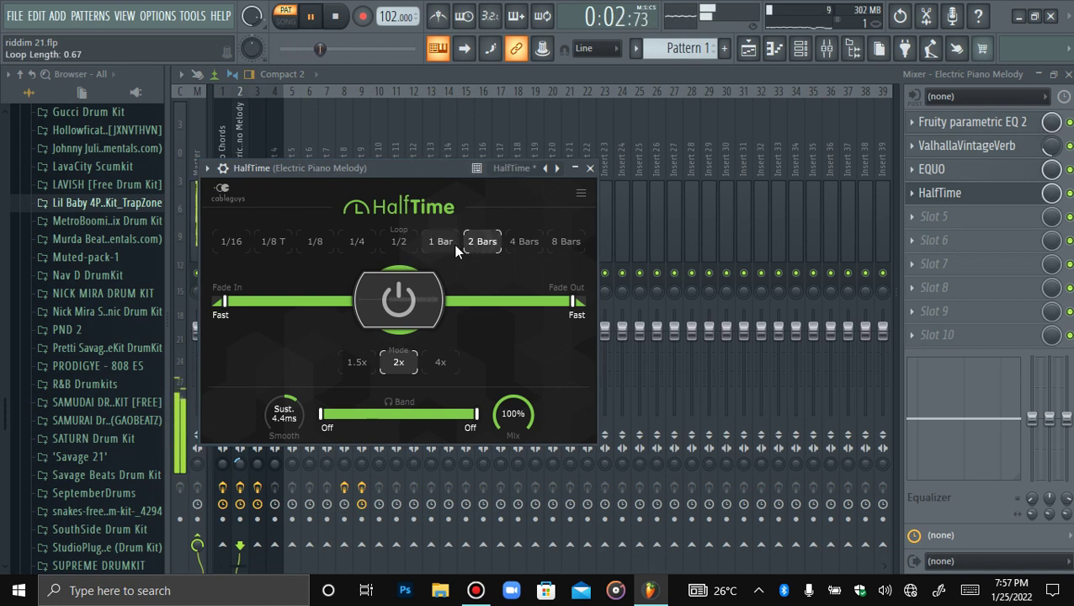
left_click_drag(436, 175, 560, 176)
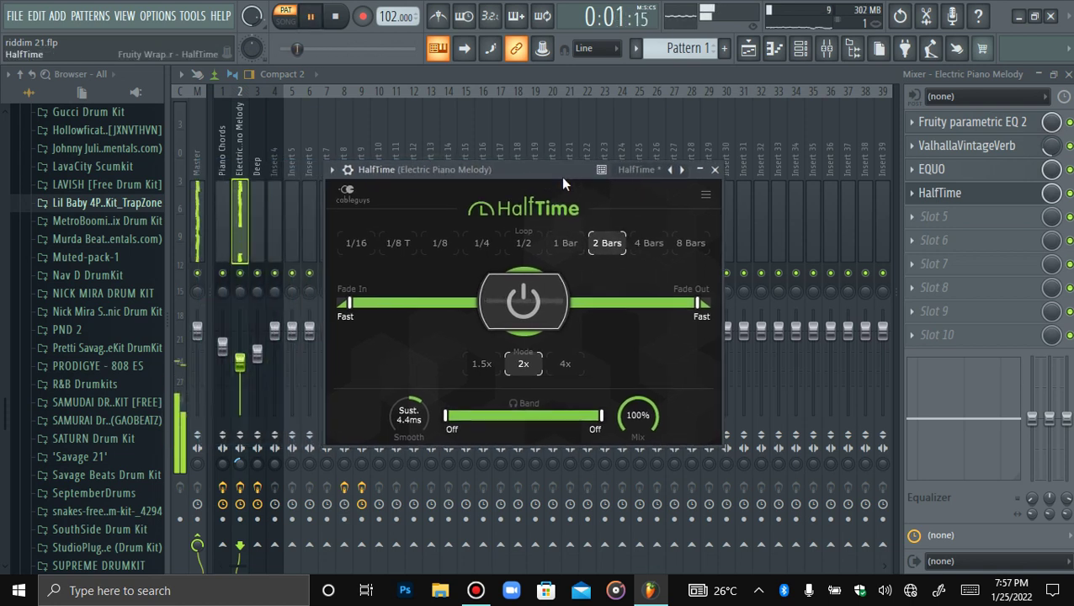
left_click(940, 193)
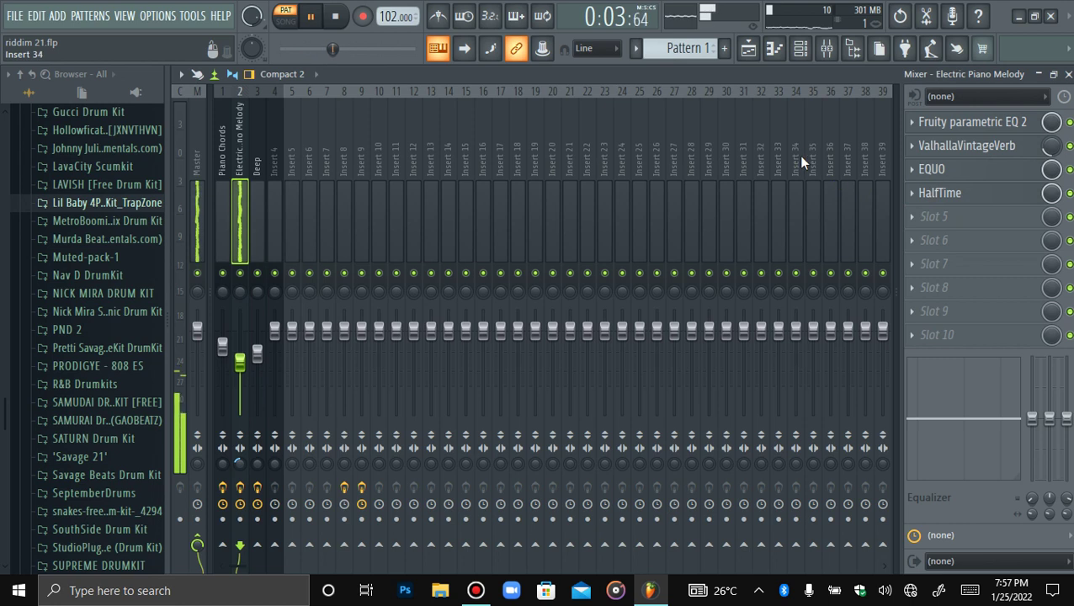
Audition HalfTime with a 1 Bar loop and delete it from slot 4.
left_click(959, 196)
key("space")
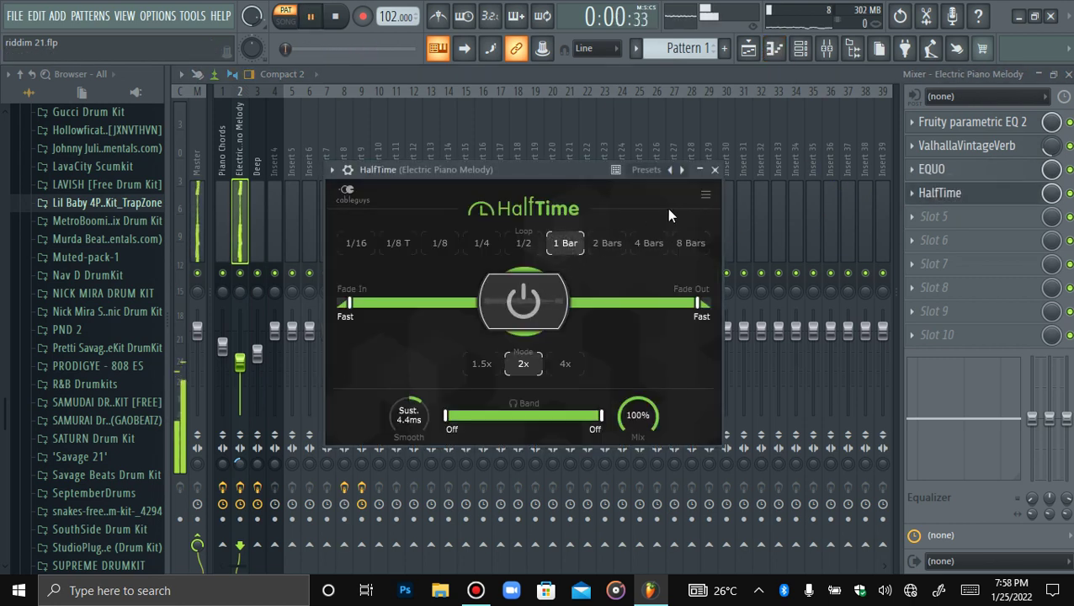
left_click(939, 194)
left_click(933, 212)
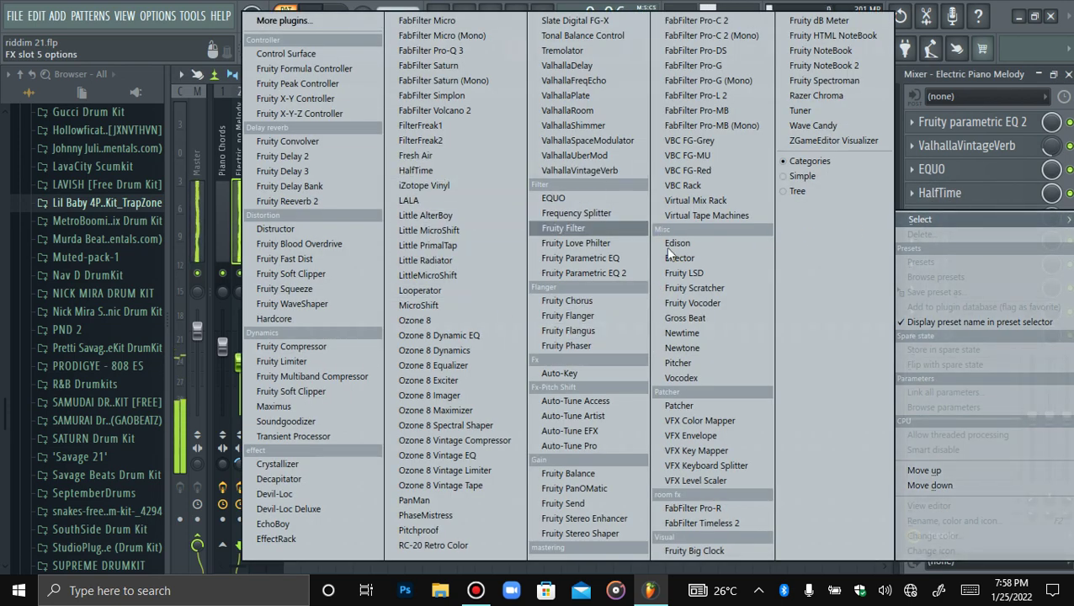
left_click(945, 192)
left_click(909, 195)
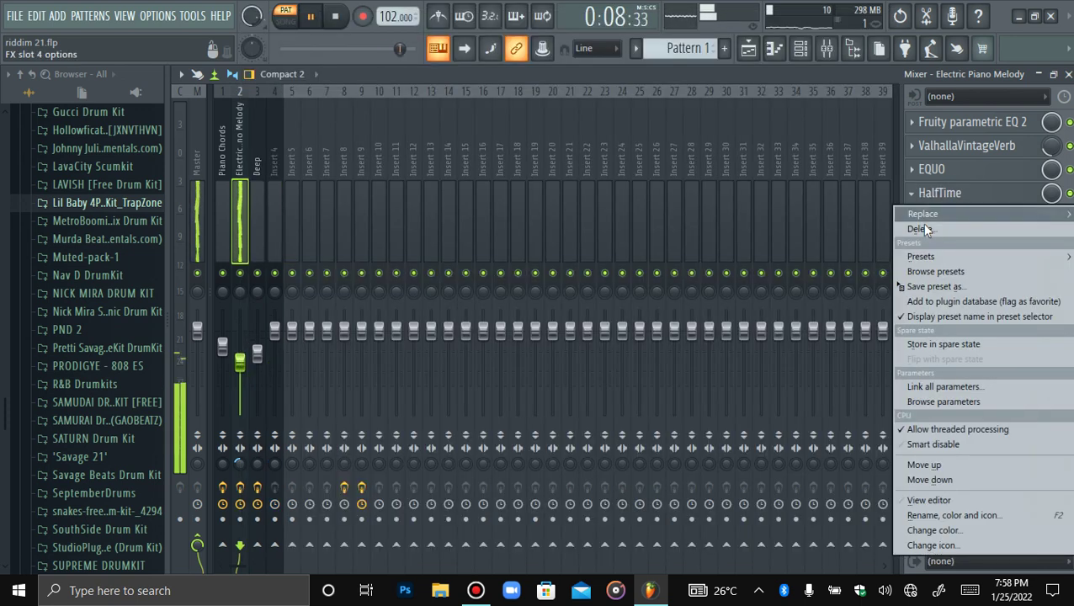
left_click(922, 225)
key("Return")
Load Gross Beat into slot 4 of the Electric Piano Melody track and apply its Momentary preset.
left_click(912, 193)
mouse_move(926, 214)
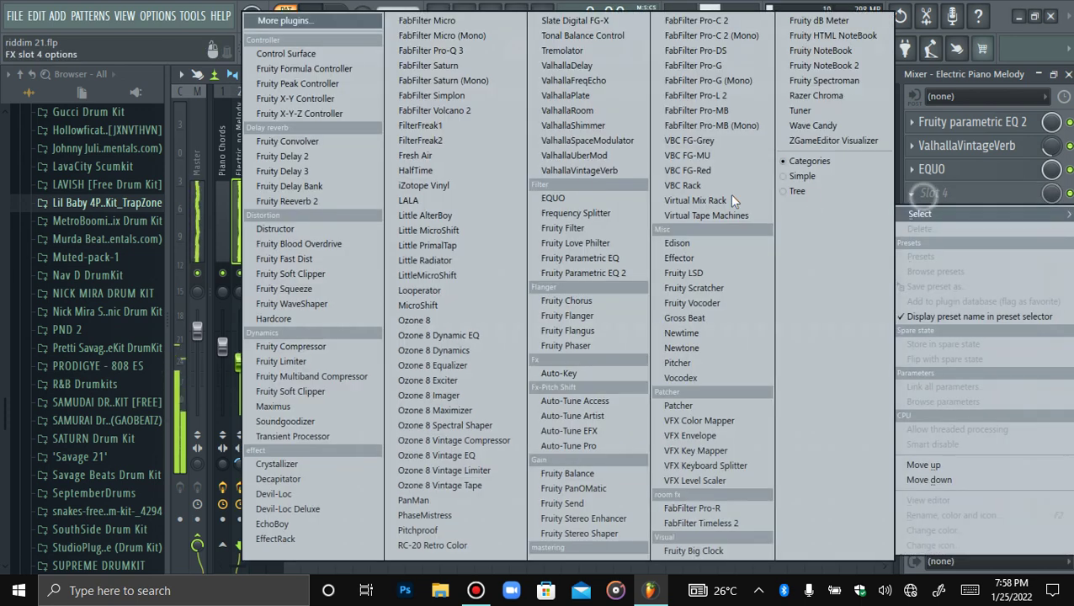
left_click(686, 318)
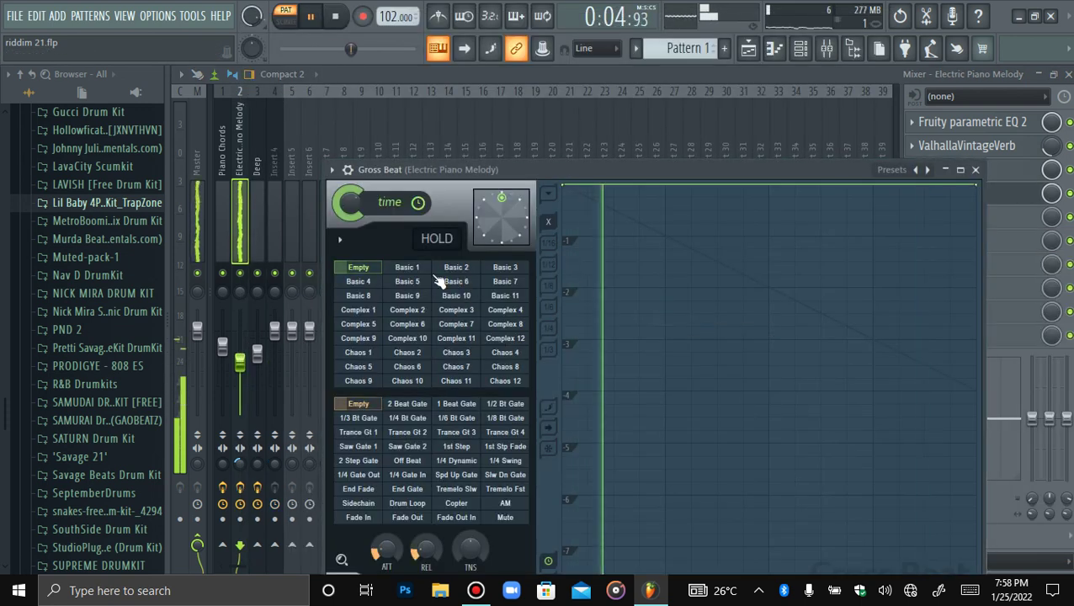
left_click(332, 170)
mouse_move(403, 232)
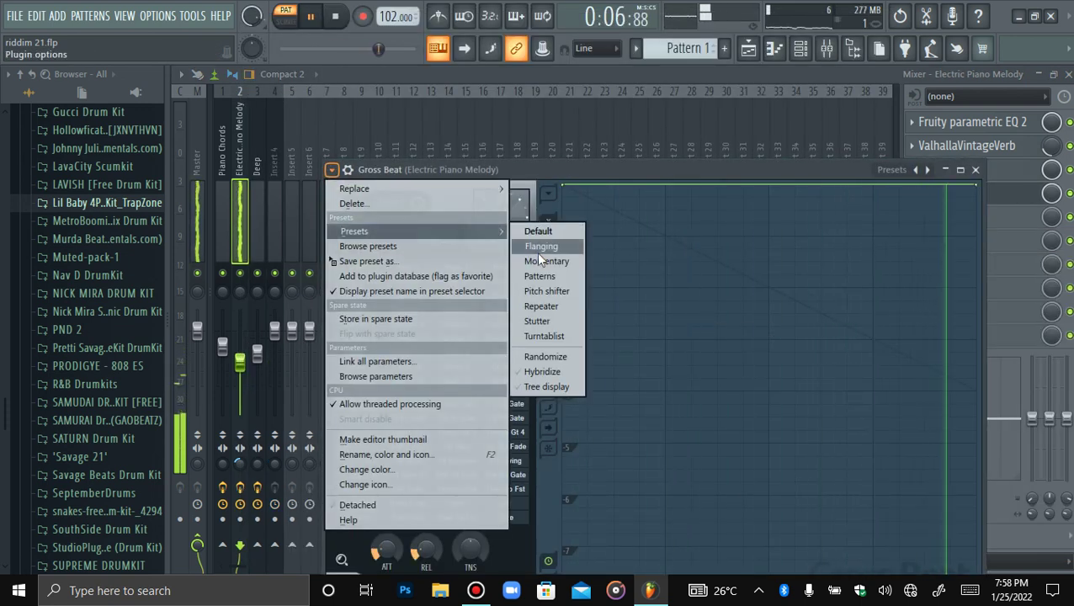
left_click(545, 260)
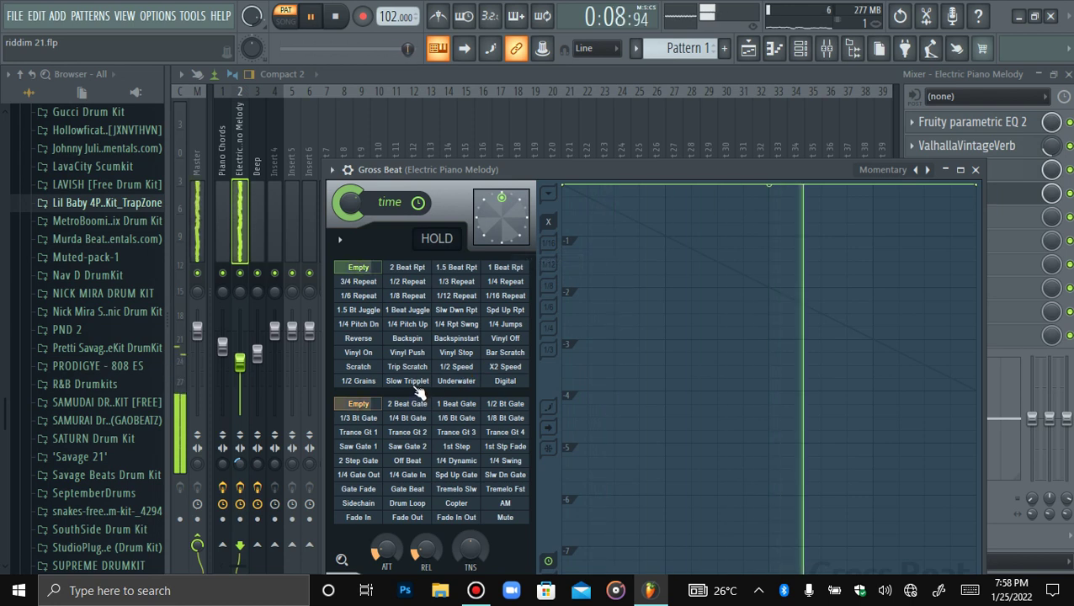
Try Gross Beat's Slow Tripplet and Underwater time patterns and the Slw Dn Gate volume pattern, returning the time pattern to Empty.
left_click(412, 383)
left_click(464, 383)
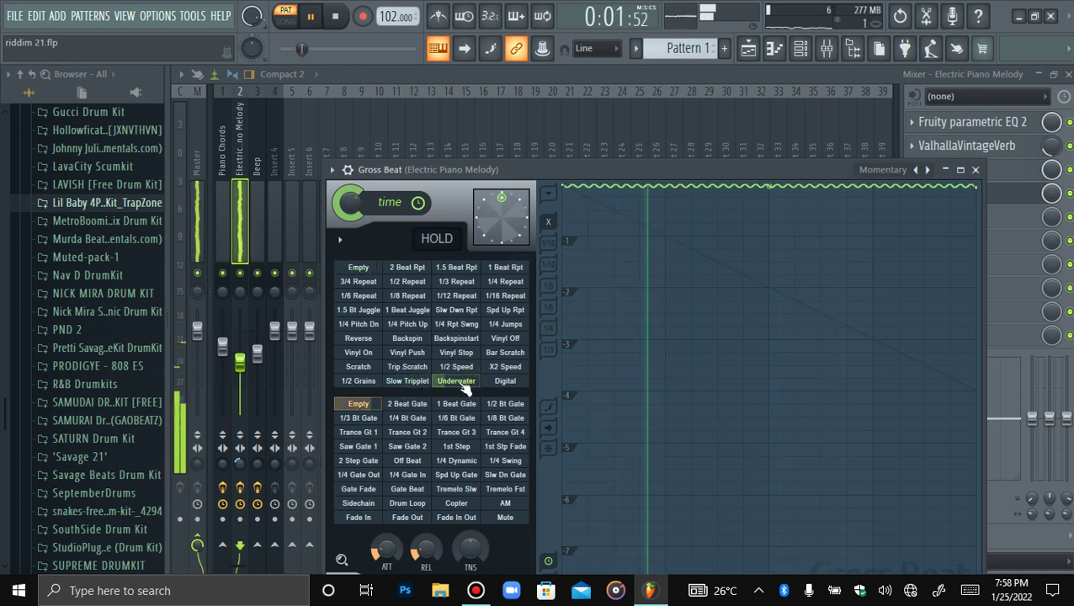
left_click(497, 475)
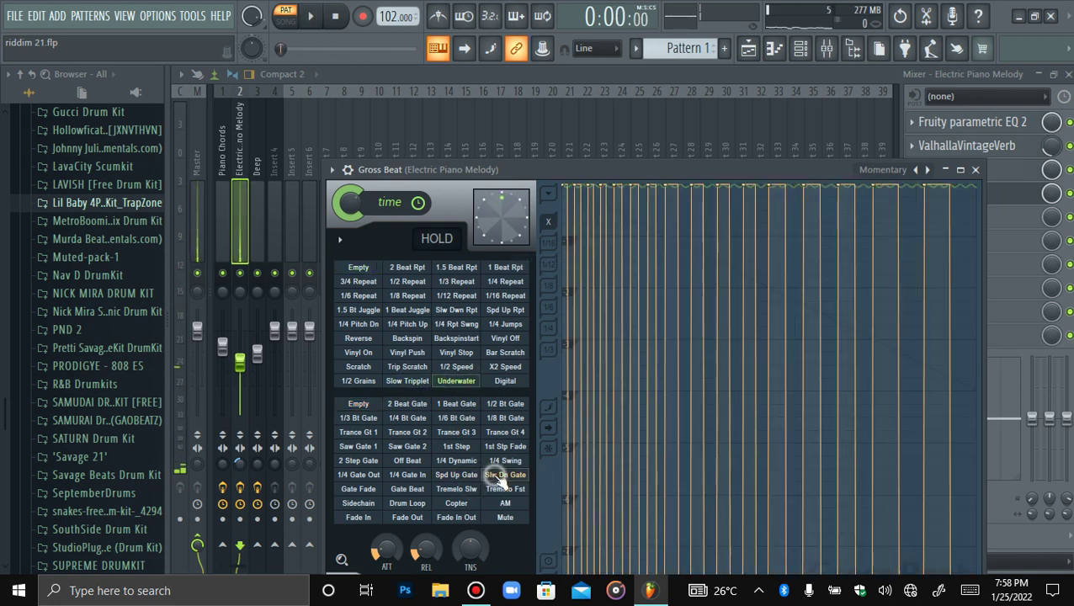
left_click(364, 269)
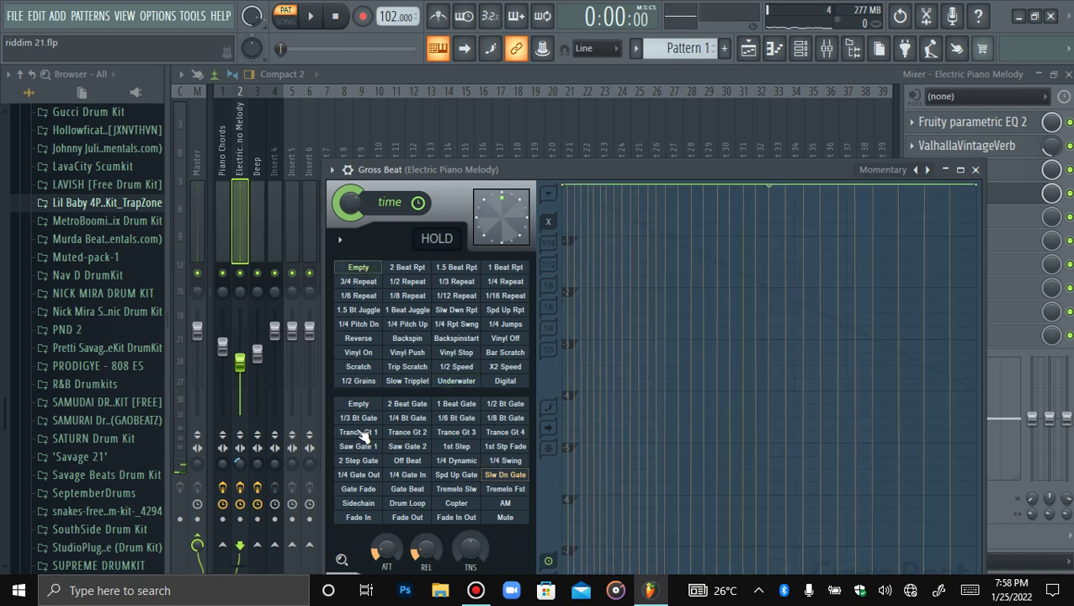
Audition several of Gross Beat's volume patterns, including 1st Stp Fade and Spd Up Gate, and settle on Tremelo Slw.
left_click(363, 434)
left_click(454, 447)
left_click(501, 449)
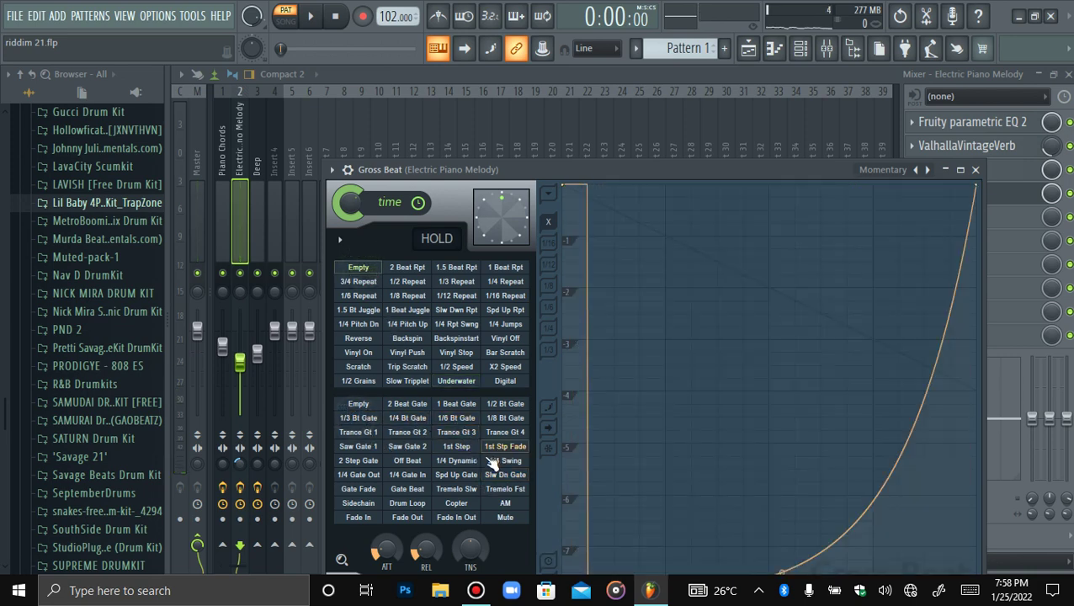
left_click(493, 465)
left_click(476, 476)
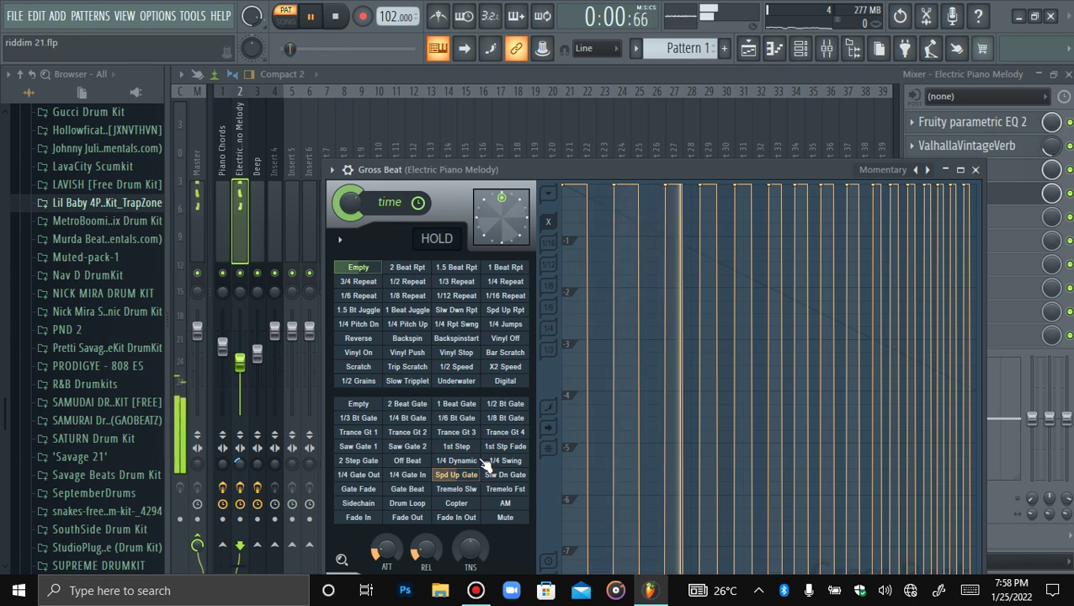
left_click(506, 489)
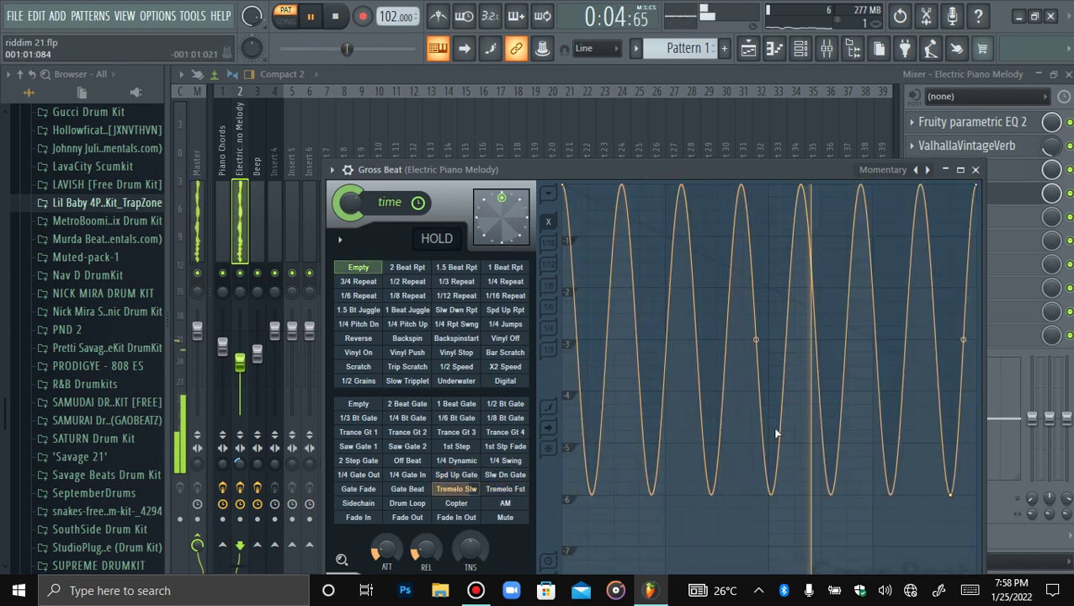
Lower the mix level of Gross Beat in slot 4 to about 53% and close its editor.
left_click(1037, 197)
left_click(1048, 197)
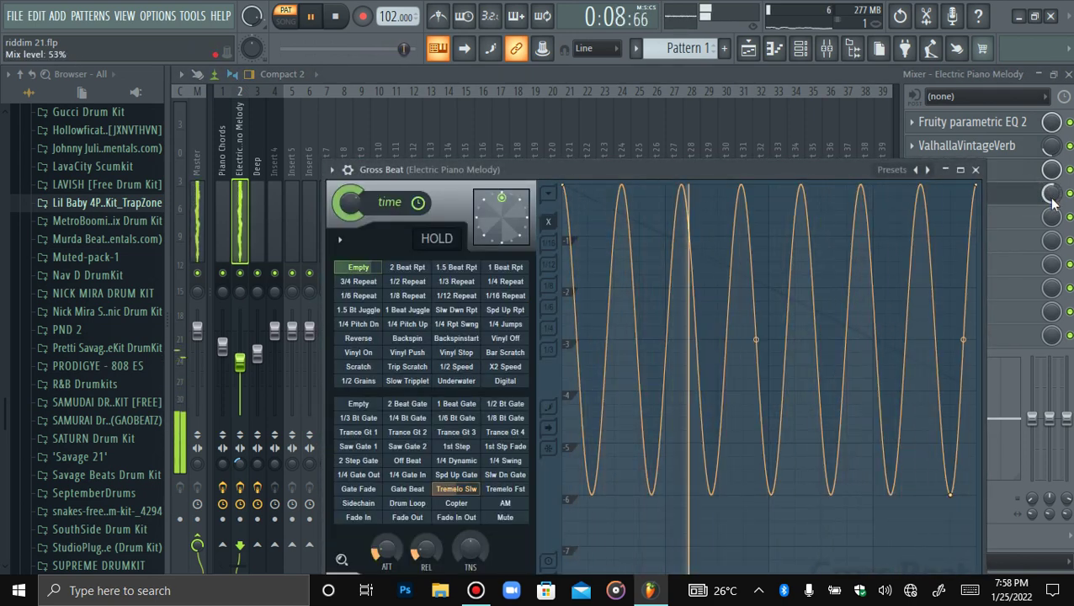
left_click(1051, 196)
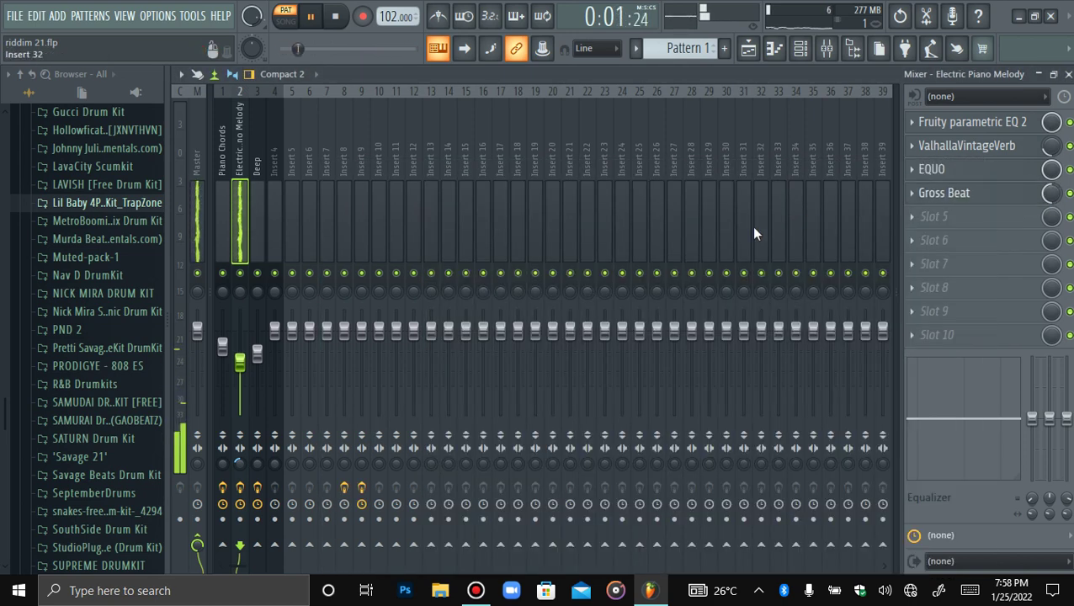
Unmute the Piano Chords channel alongside Electric Piano Melody in the channel rack and select it.
left_click(800, 50)
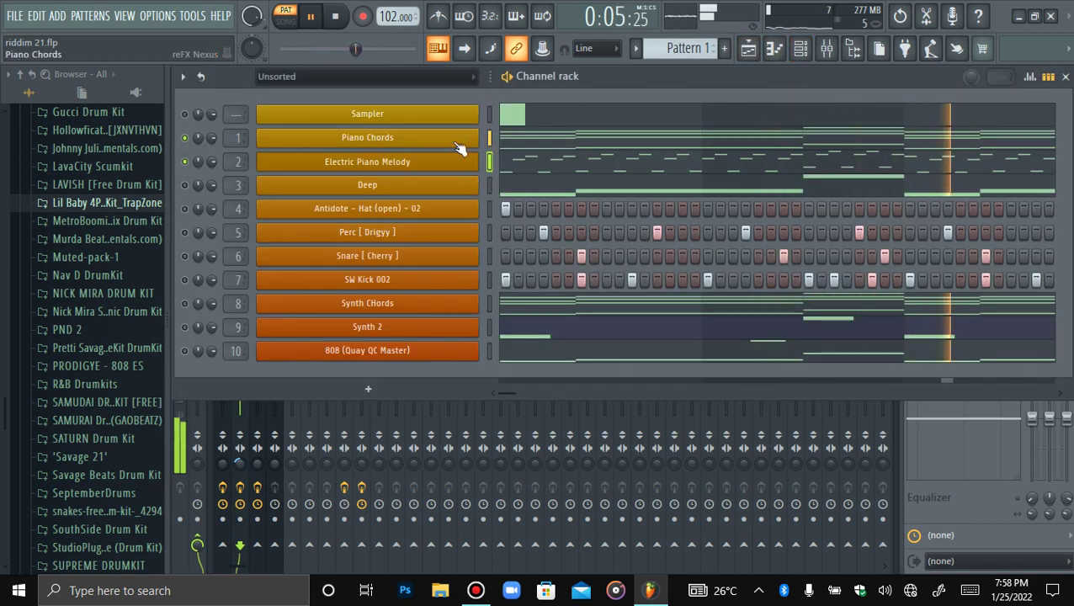
right_click(460, 149)
left_click(491, 136)
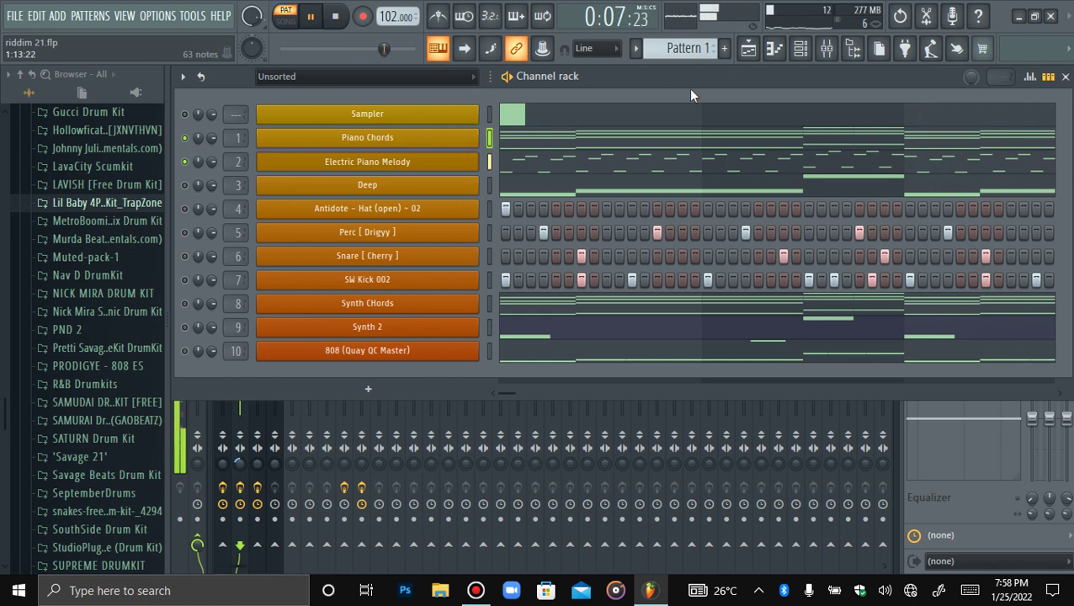
Raise the E4 note and the two F4 notes at the start of Piano Chords by one octave.
left_click(825, 49)
left_click(222, 246)
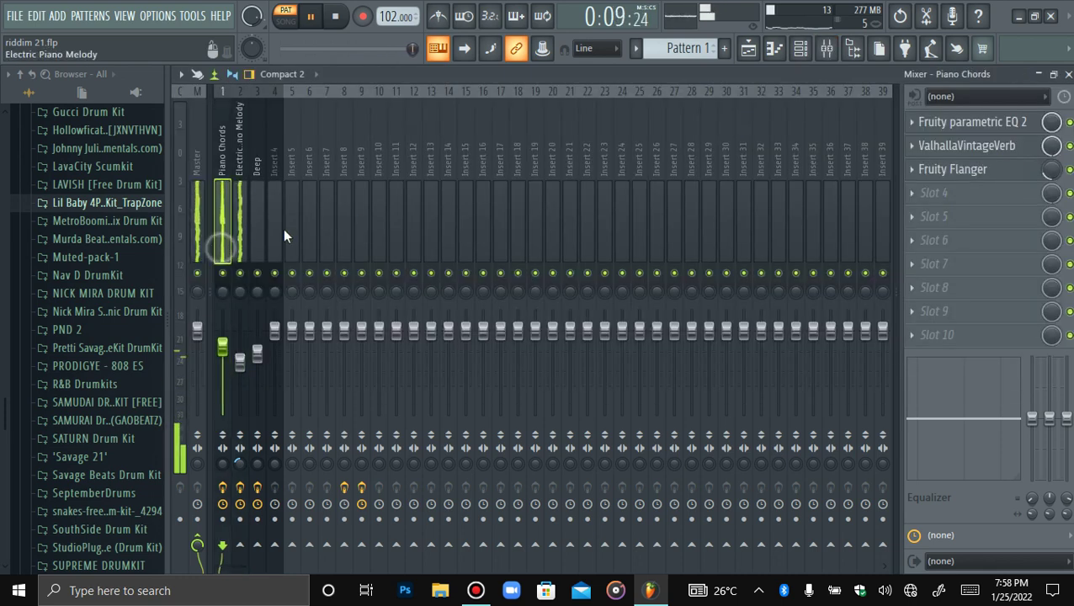
left_click(776, 56)
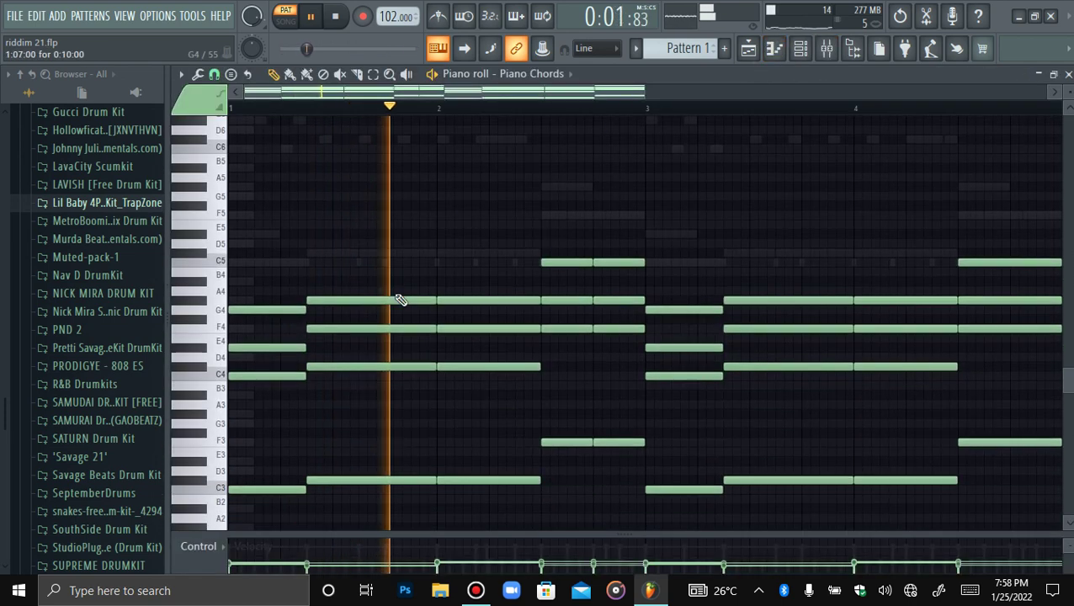
left_click(293, 313)
left_click_drag(320, 300, 532, 307)
key("space")
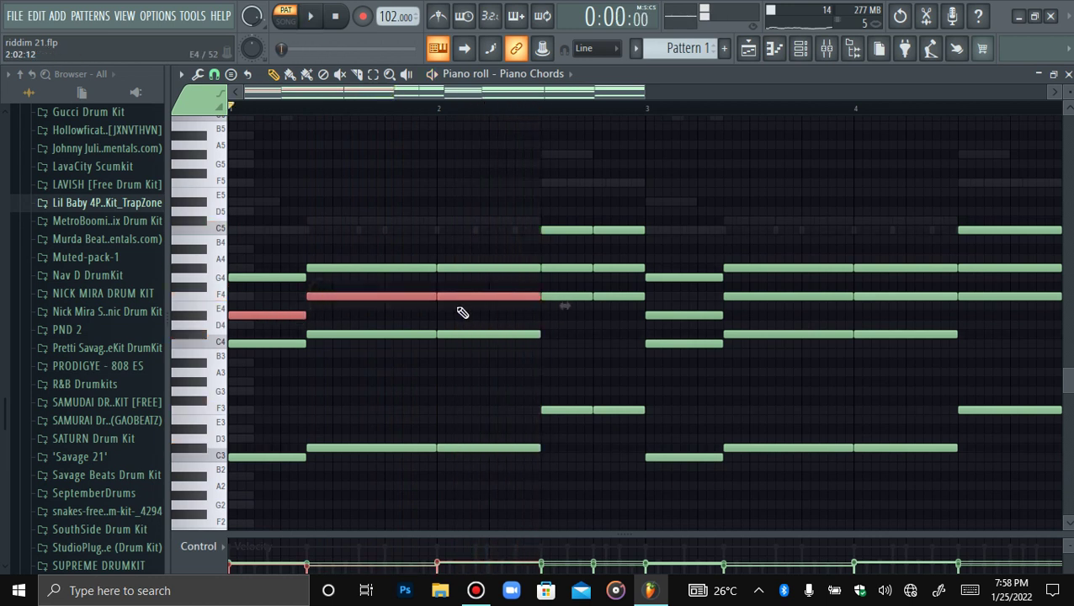
key("ctrl+Up")
key("space")
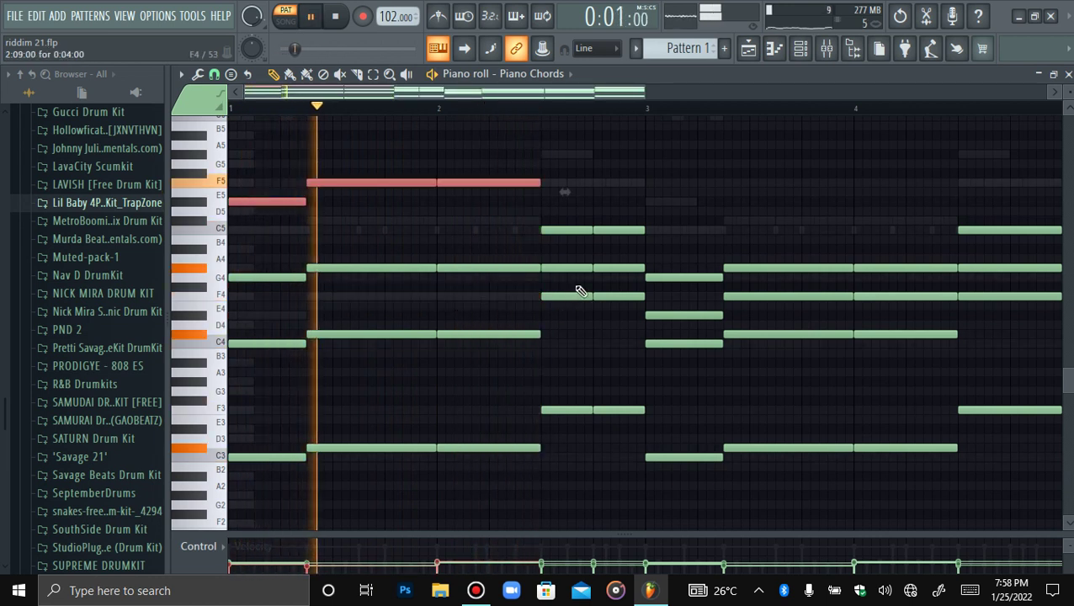
Raise the G#4 notes ending bars 2 and 4 and the E4 and F4 notes of bars 3 and 4 by one octave.
left_click(567, 270)
left_click(619, 269, "ctrl+shift")
left_click(684, 315, "ctrl+shift")
left_click_drag(743, 287, 876, 307)
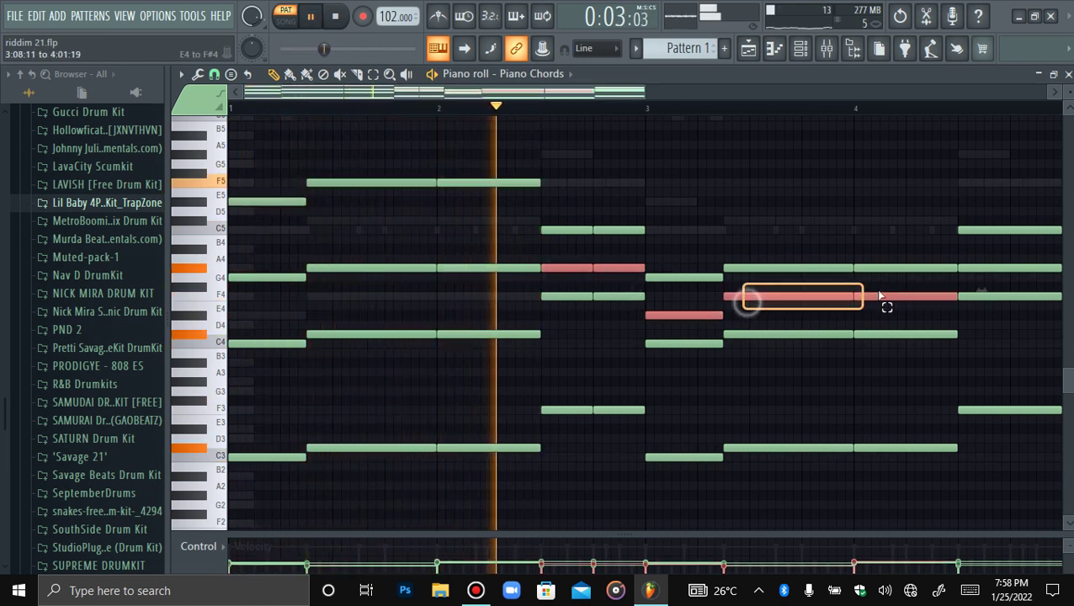
left_click(990, 269, "ctrl+shift")
key("ctrl+Up")
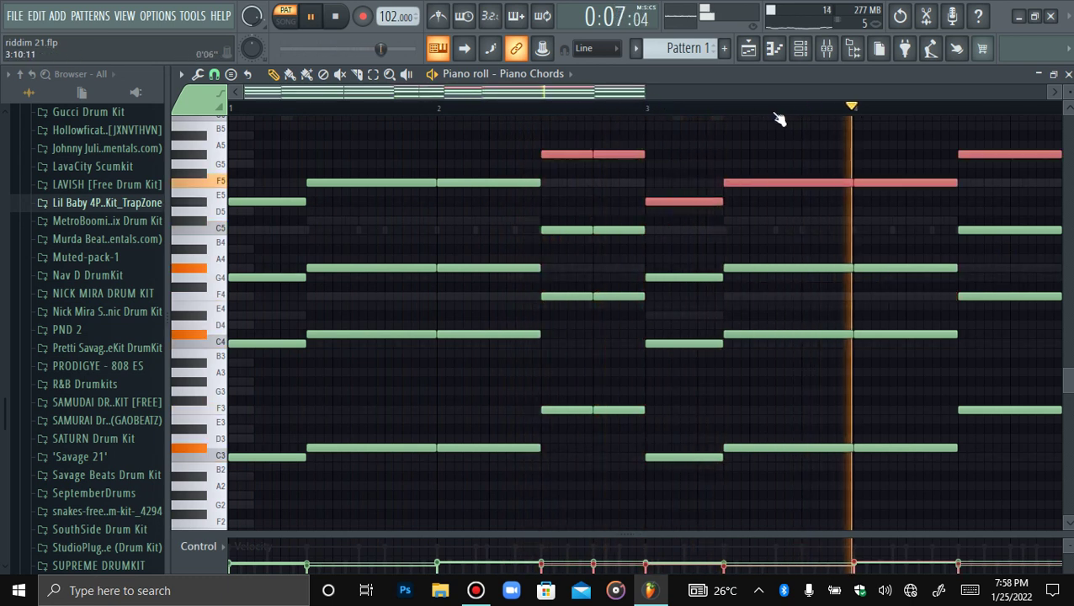
Duplicate the four bars of Piano Chords notes into bars 5 to 8.
scroll(653, 96, "down", 1)
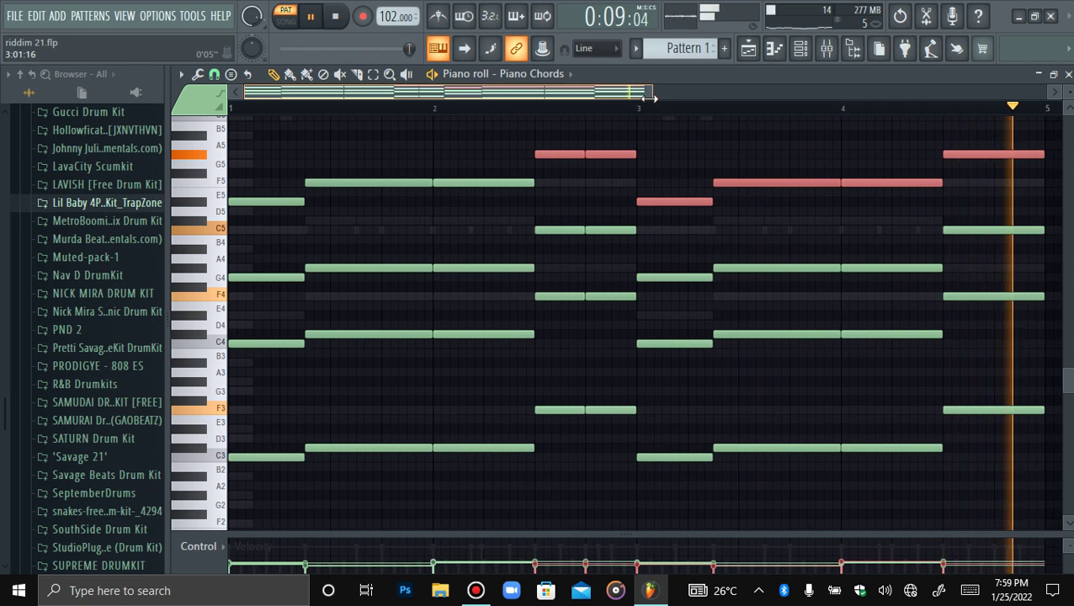
key("ctrl+d")
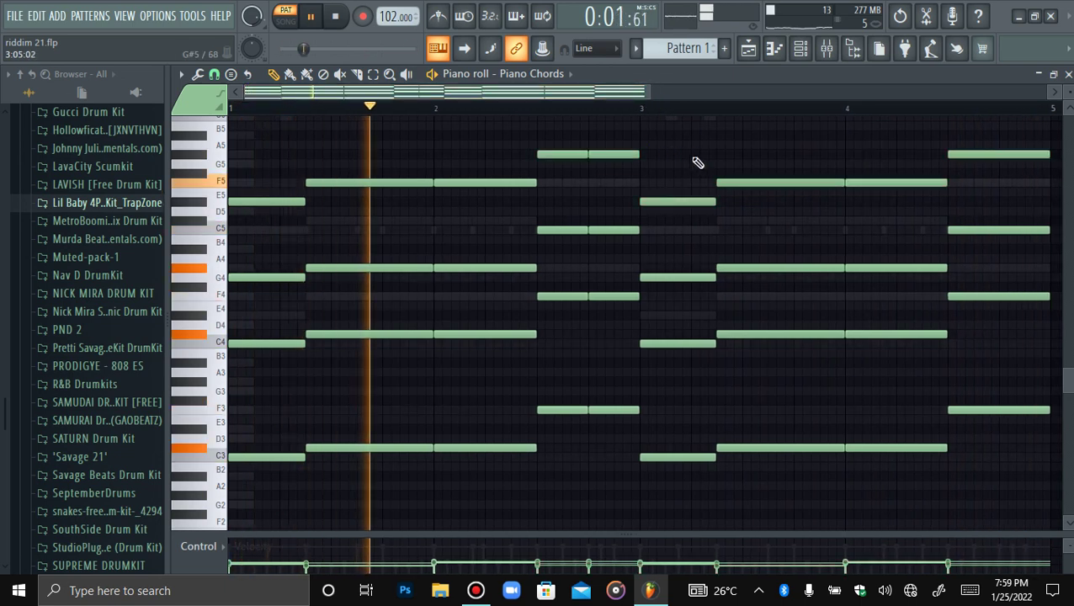
key("ctrl+b")
left_click_drag(535, 96, 259, 120)
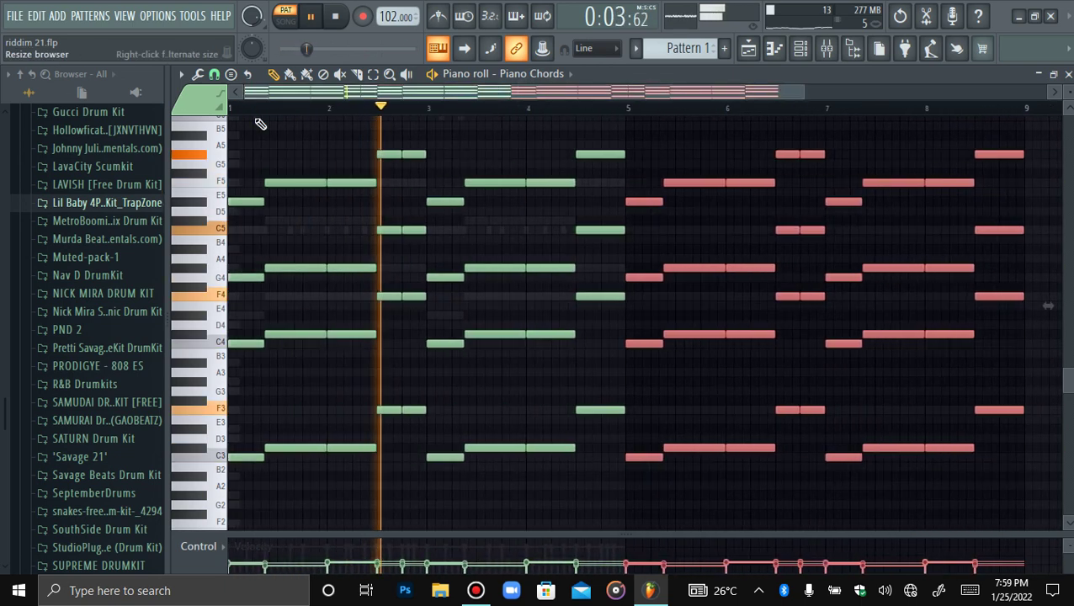
Duplicate the Electric Piano Melody notes into bars 5 to 8.
left_click(538, 74)
left_click(554, 134)
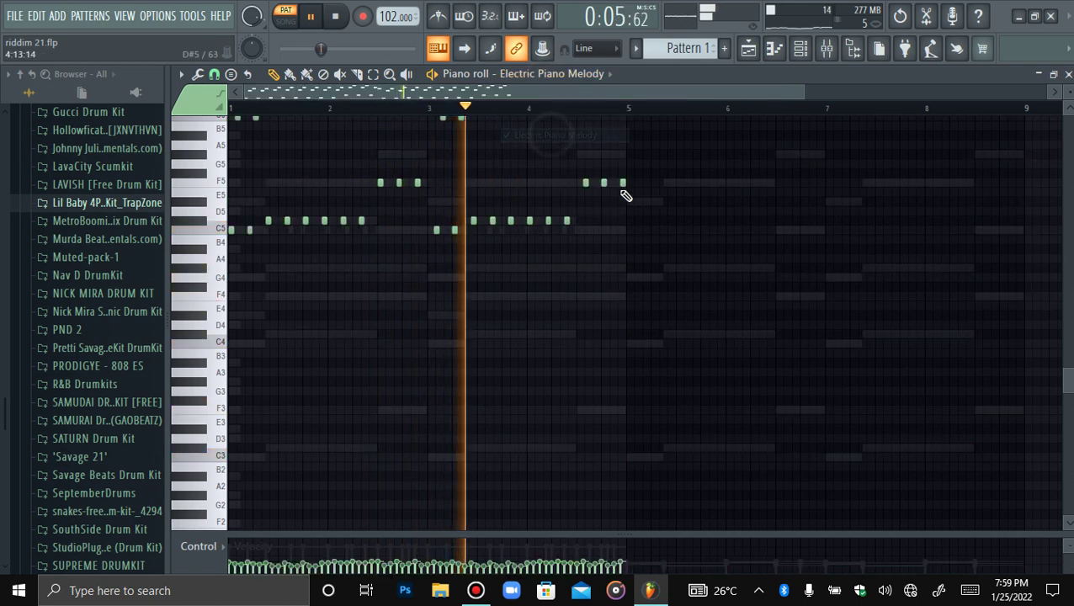
key("ctrl+a")
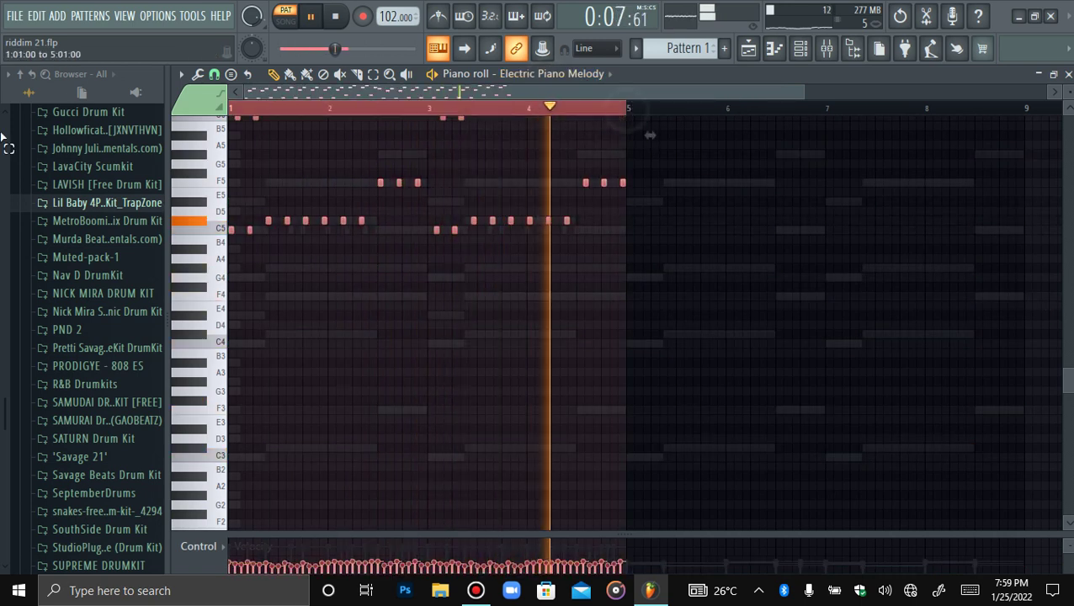
key("ctrl+b")
scroll(533, 233, "up", 1)
scroll(533, 233, "up", 3)
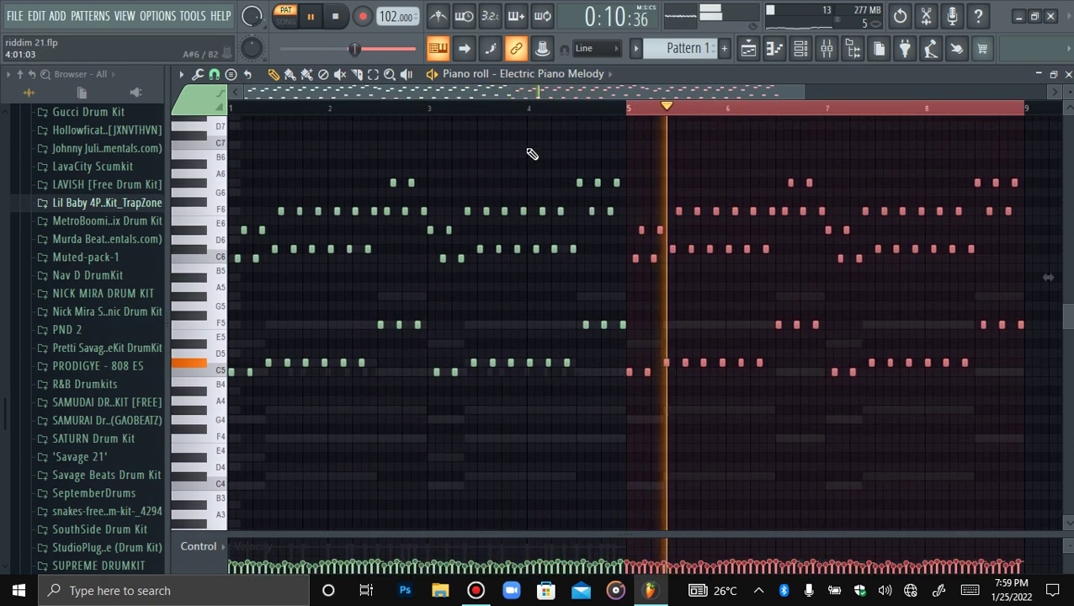
Duplicate the Deep channel's notes into bars 5 to 8.
left_click(573, 74)
left_click(576, 149)
key("ctrl+a")
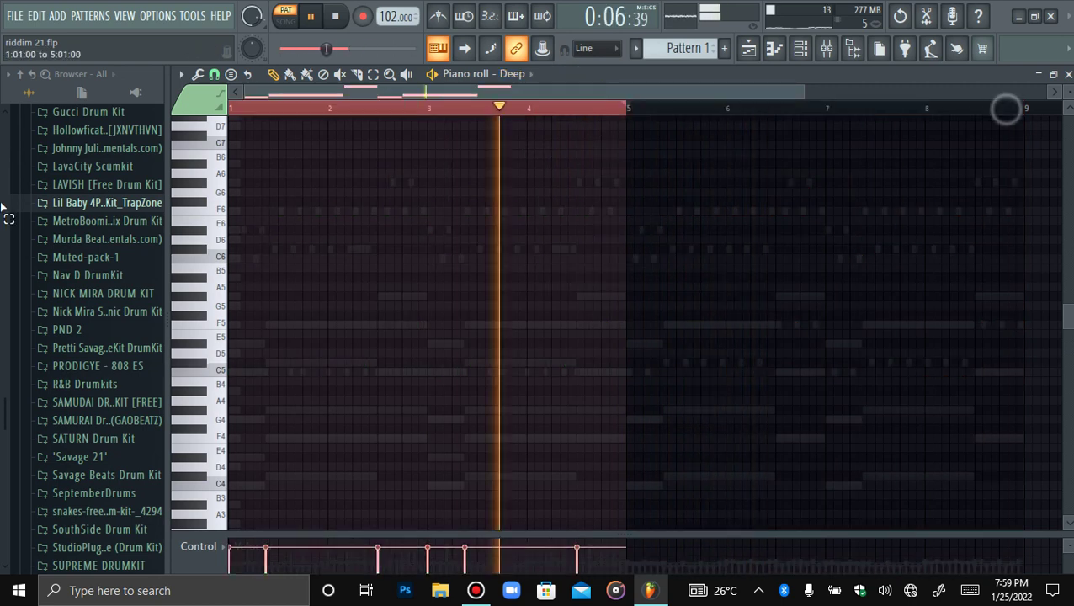
key("ctrl+b")
Duplicate the Perc [ Drigyy ] and Snare [ Cherry ] notes into bars 5 to 8.
left_click(525, 74)
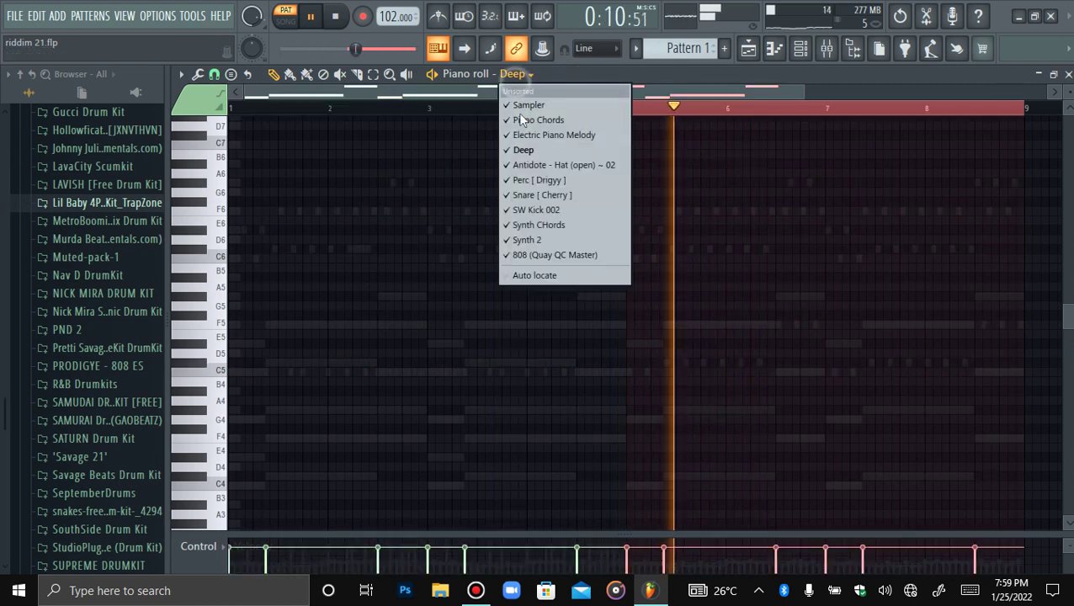
left_click(532, 165)
key("ctrl+a")
key("ctrl+b")
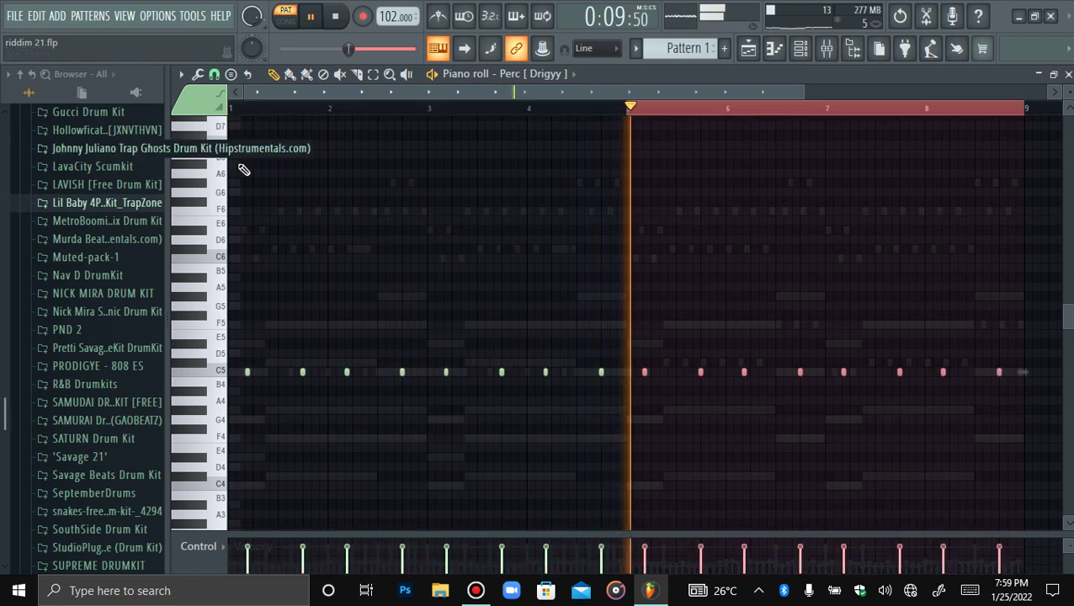
left_click(530, 73)
left_click(543, 194)
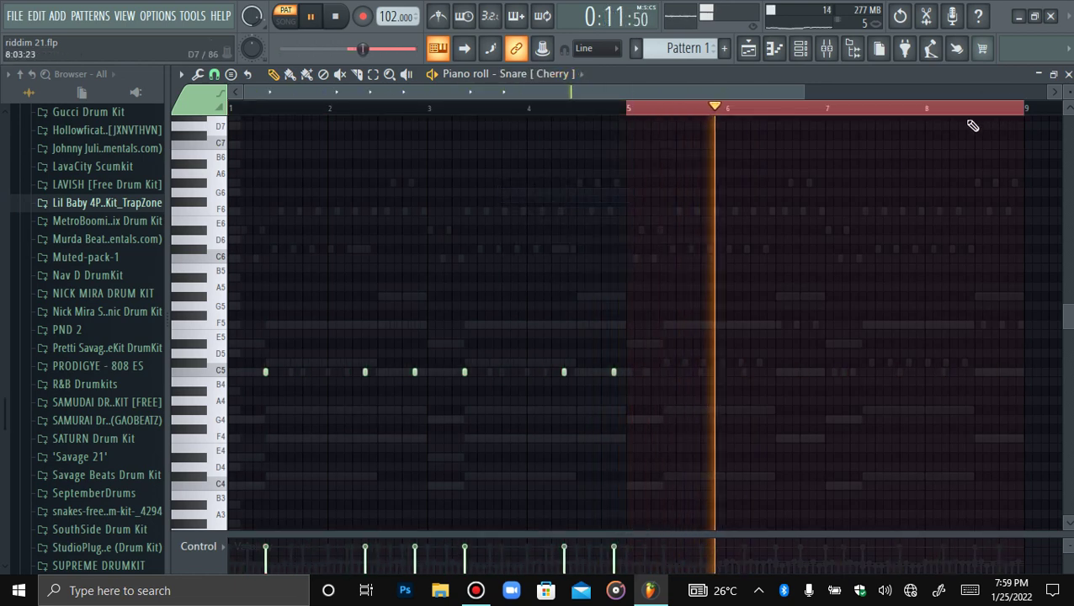
key("ctrl+a")
key("ctrl+b")
Duplicate the SW Kick 002 and Synth CHords notes into bars 5 to 8.
left_click(513, 73)
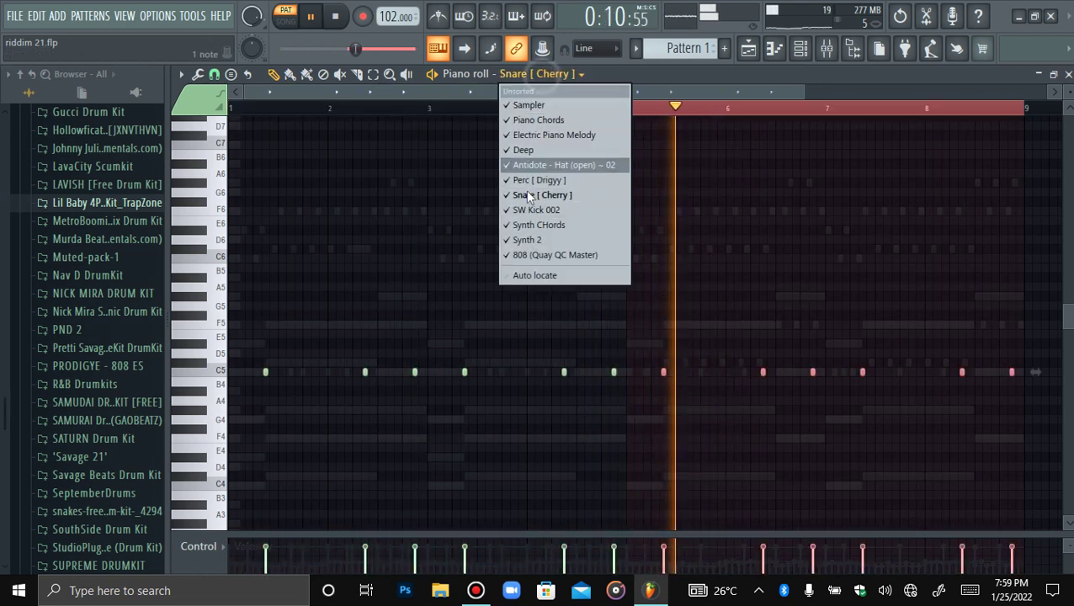
left_click(543, 211)
key("ctrl+a")
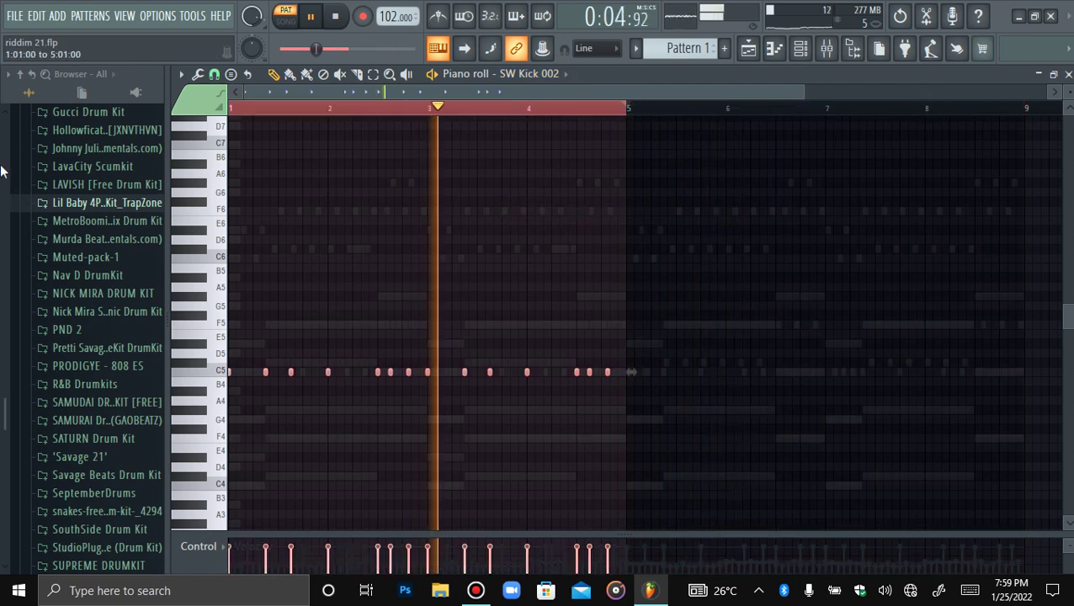
key("ctrl+b")
left_click(522, 74)
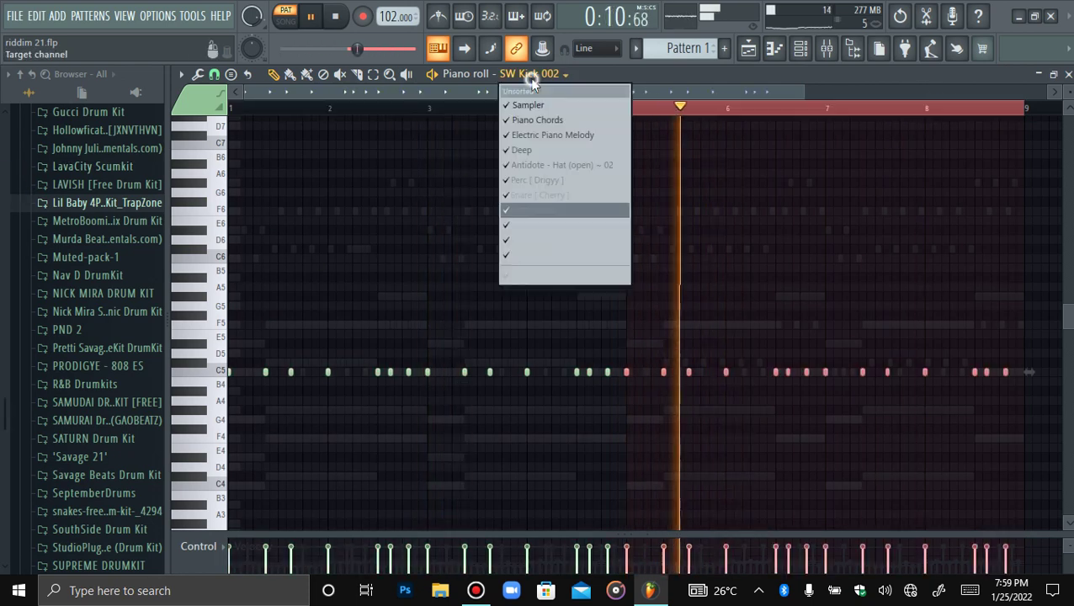
left_click(547, 224)
key("ctrl+a")
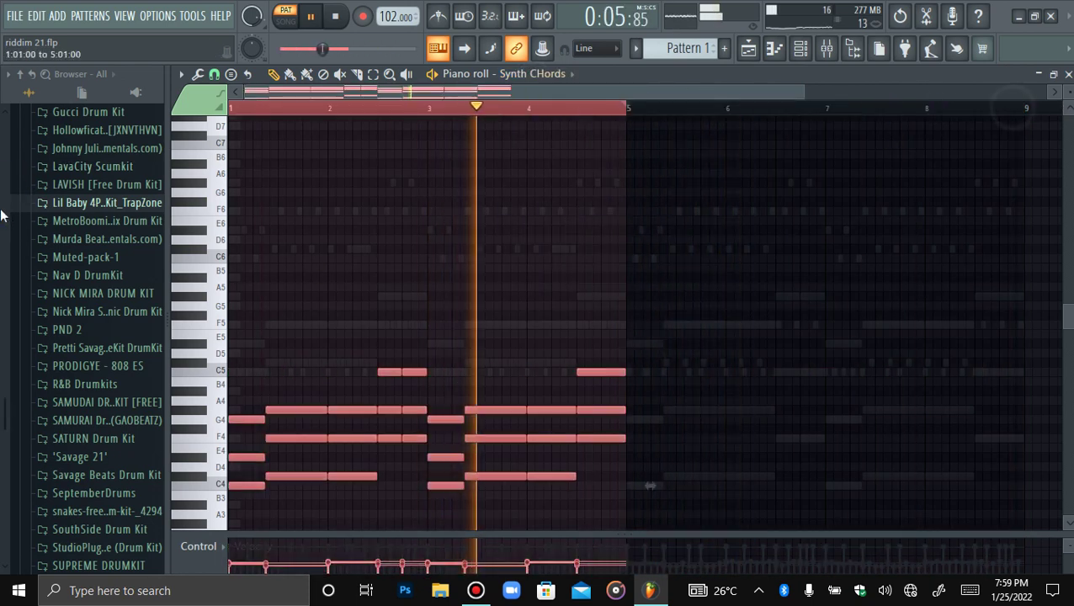
key("ctrl+b")
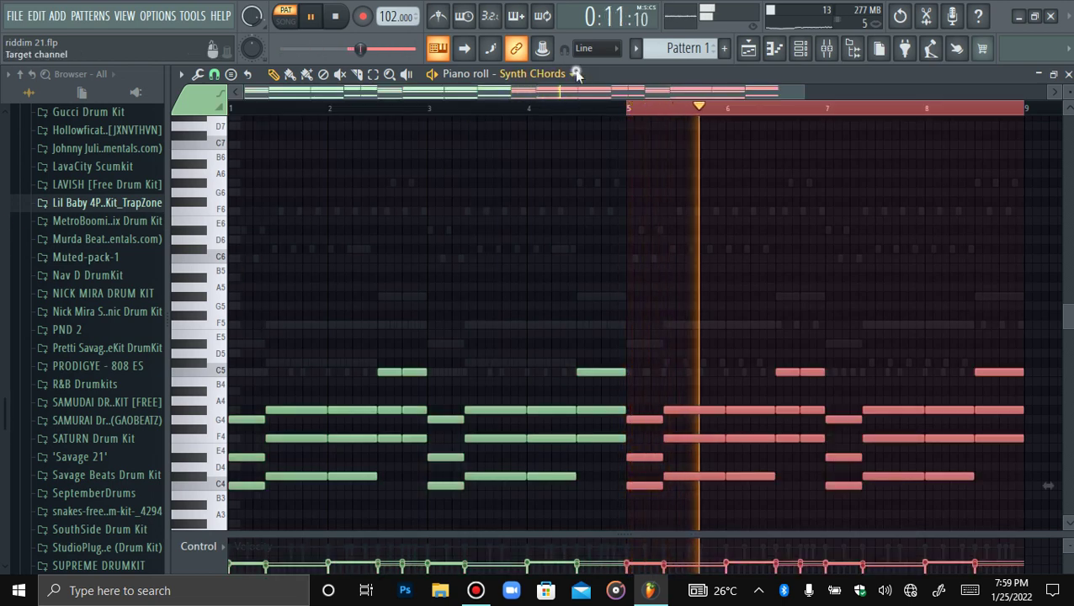
Duplicate the Synth 2 and 808 (Quay QC Master) notes into bars 5 to 8 and stop playback.
left_click(532, 74)
left_click(548, 240)
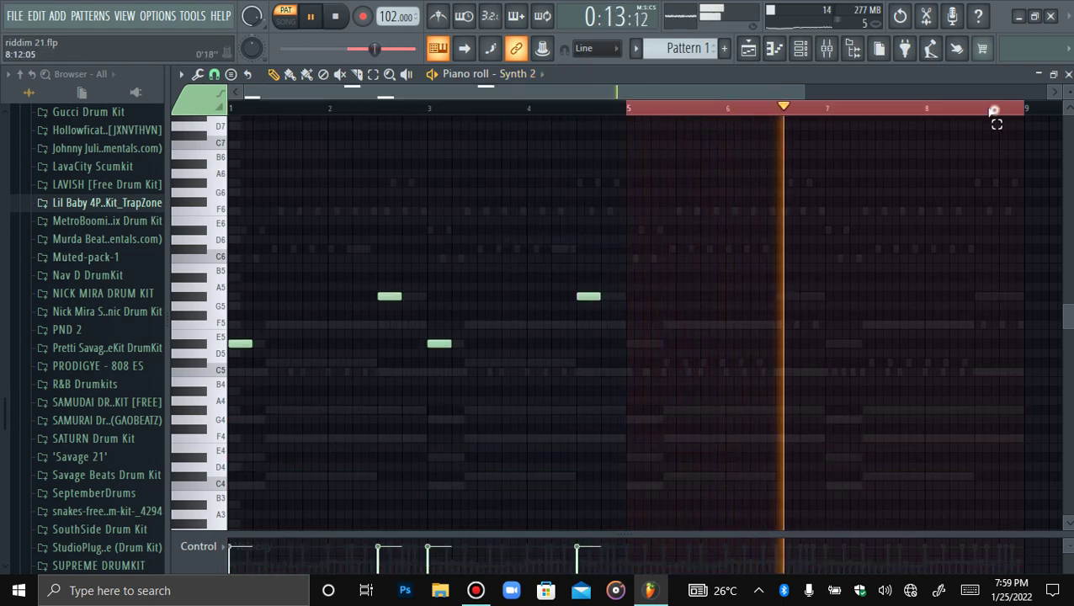
left_click(517, 74)
left_click(543, 255)
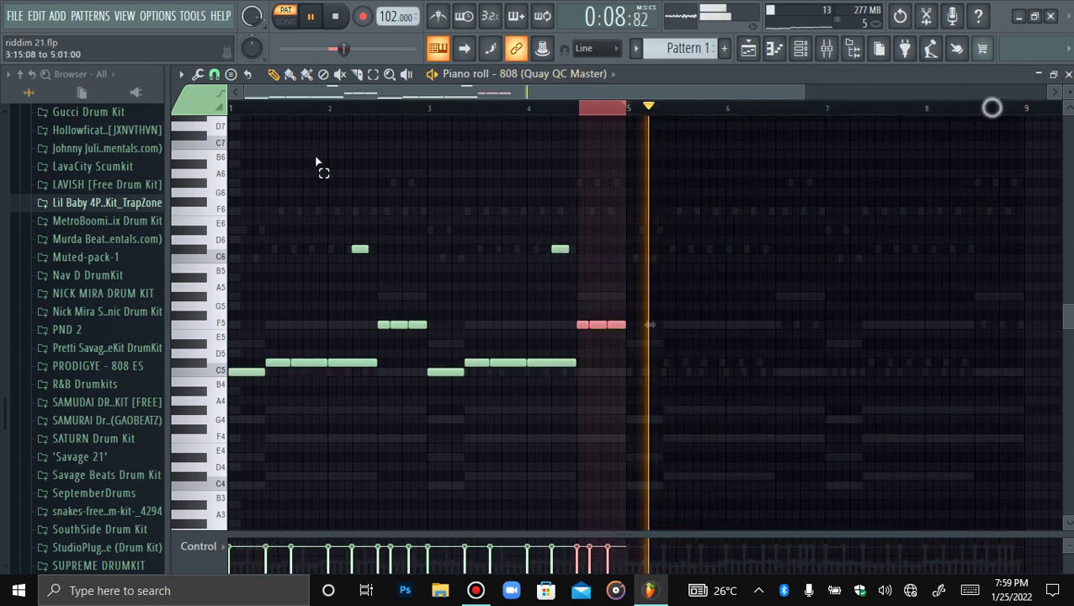
left_click(335, 16)
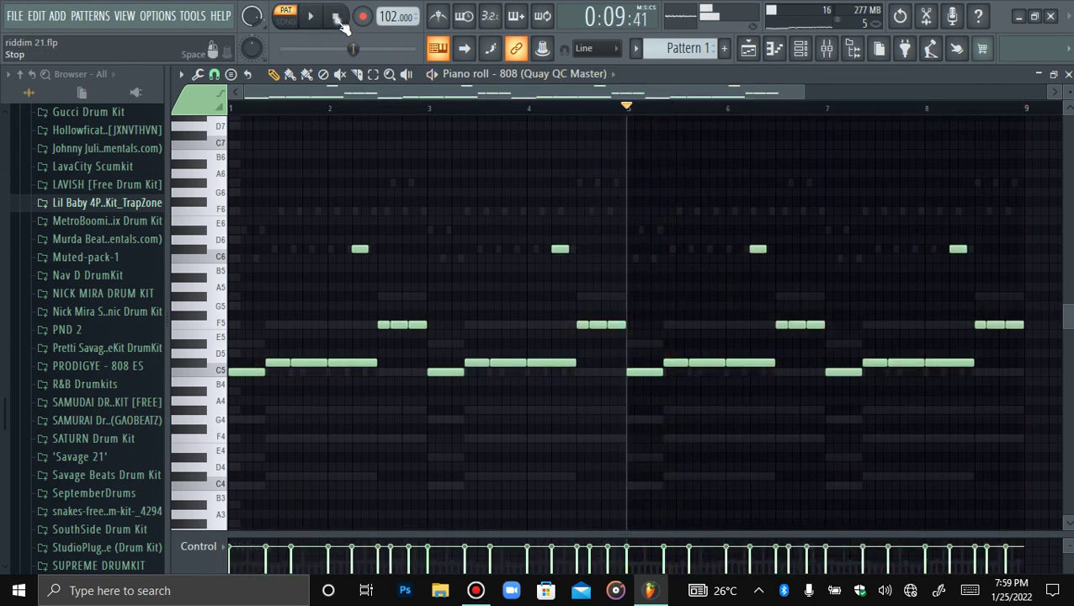
Unmute all channels in the channel rack and play back the full eight-bar pattern.
key("space")
key("F6")
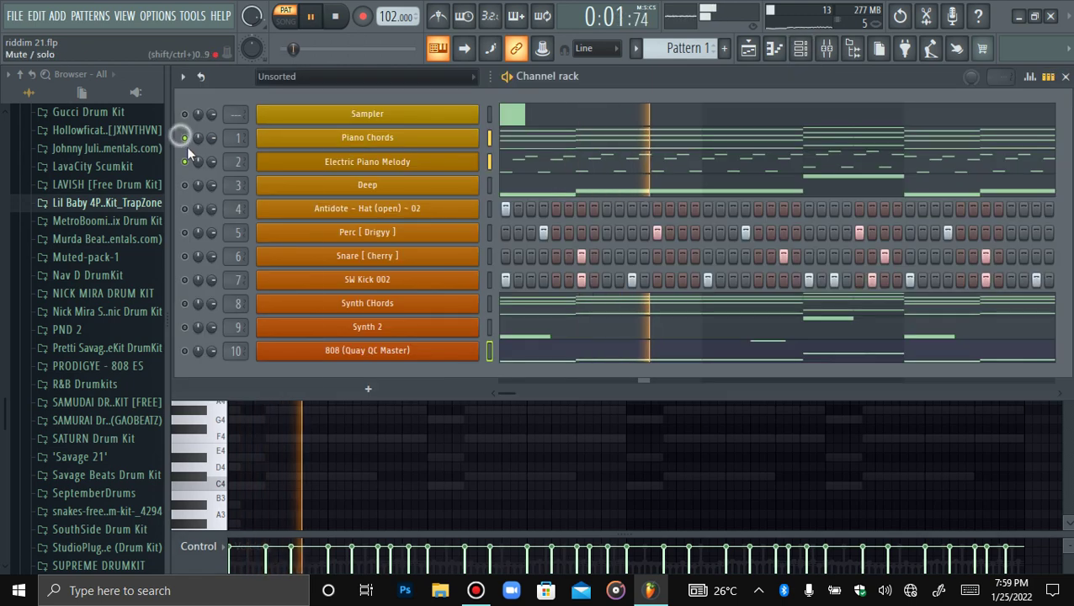
right_click(198, 150)
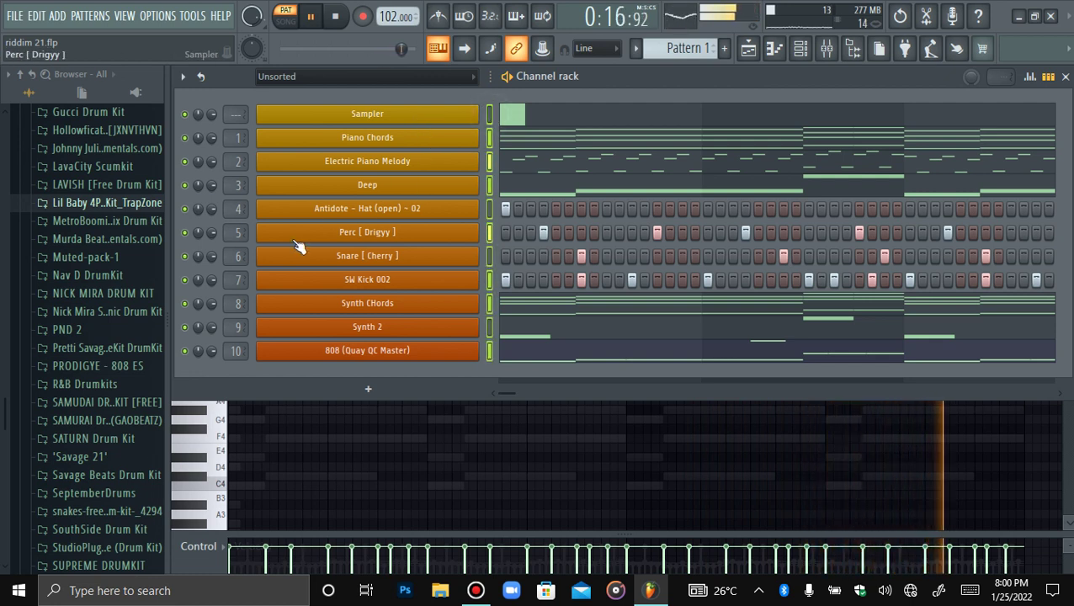
key("space")
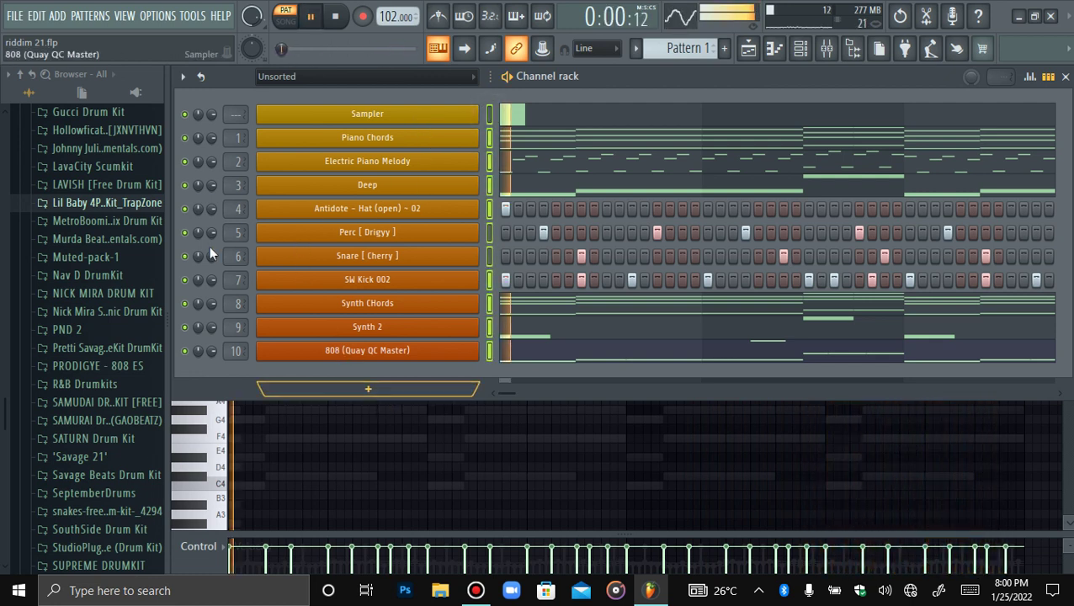
right_click(185, 139)
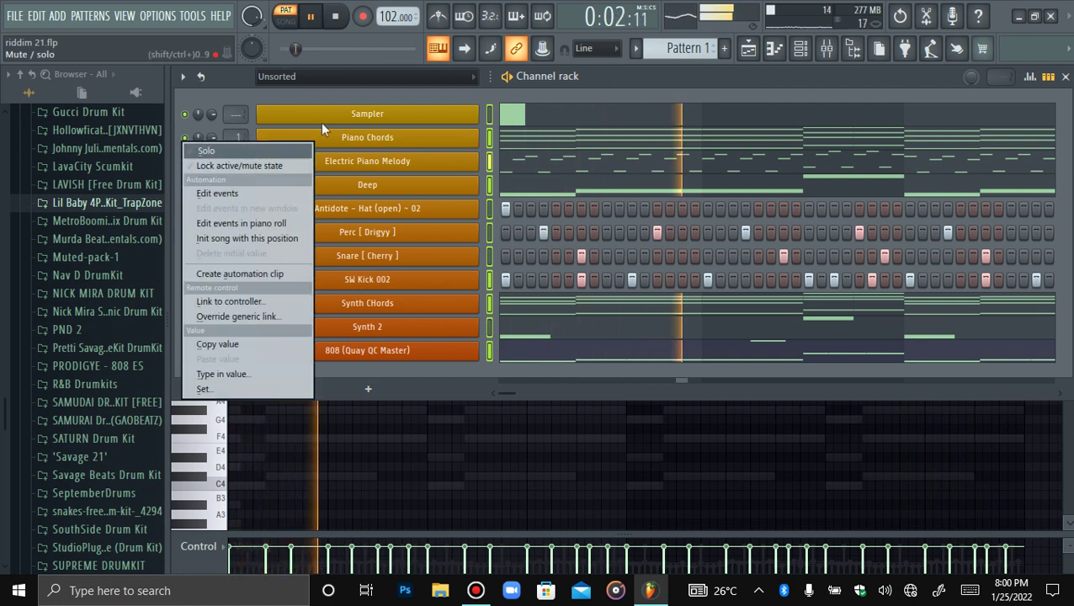
left_click(490, 116)
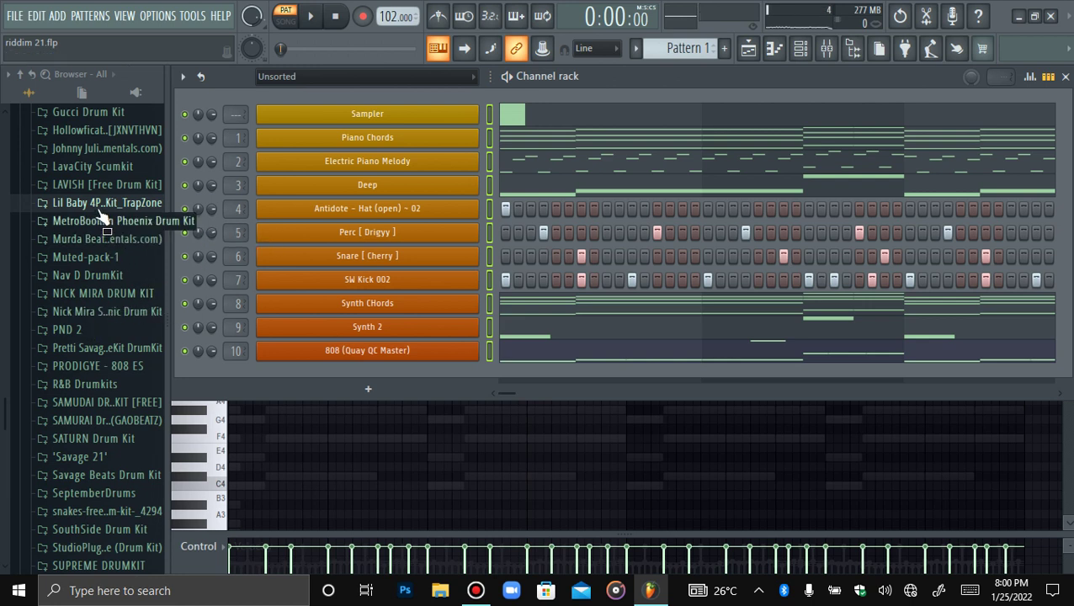
Browse R&B Drumkits to the second kit's Open Hi Hats folder and audition its samples.
left_click(91, 383)
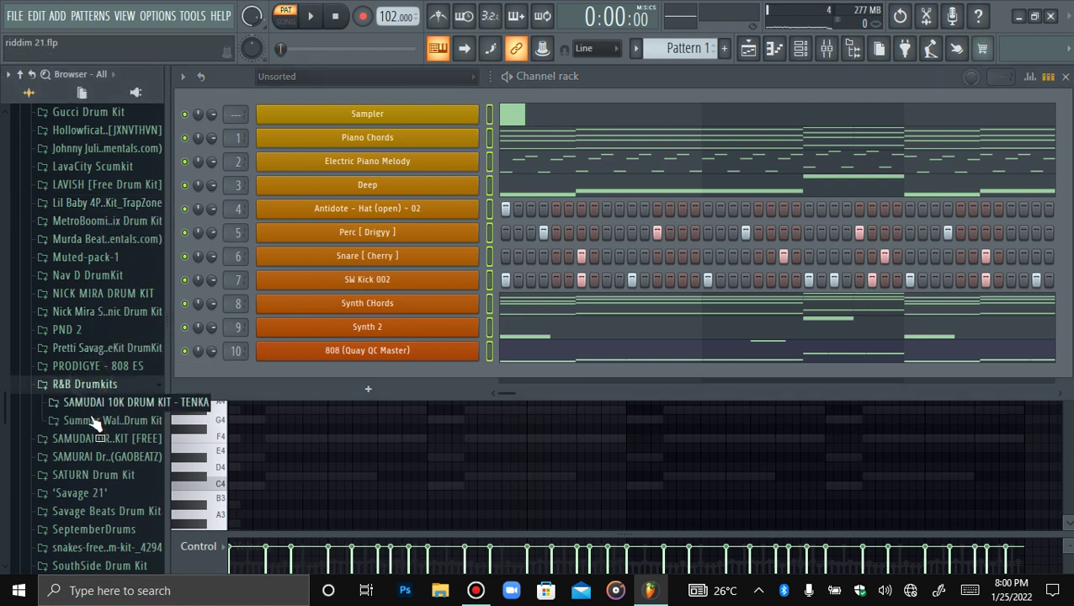
left_click(96, 420)
left_click(107, 420)
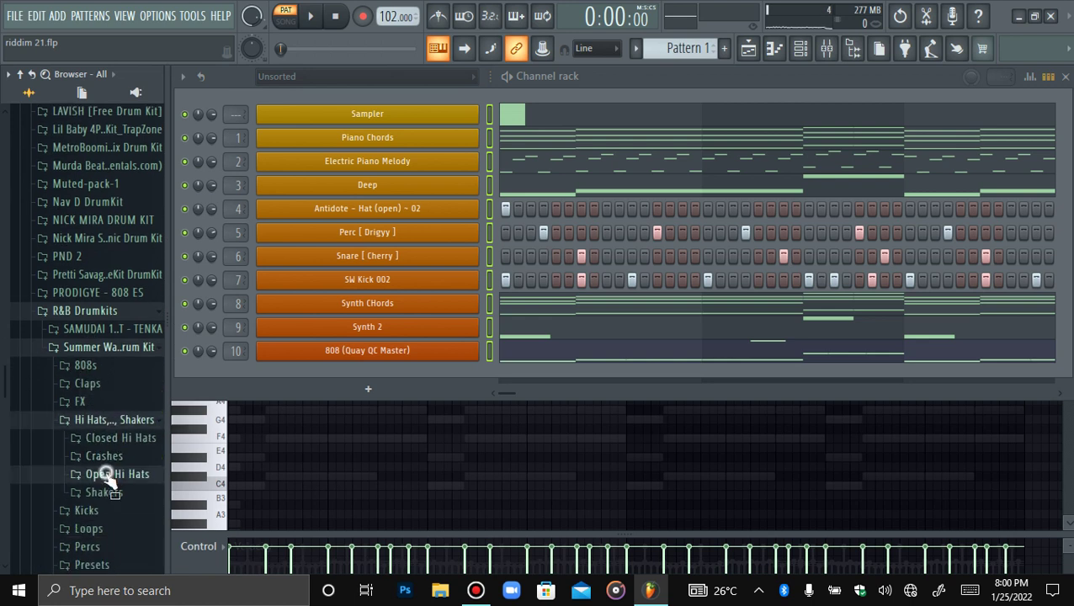
left_click(105, 473)
scroll(122, 492, "down", 4)
left_click(126, 351)
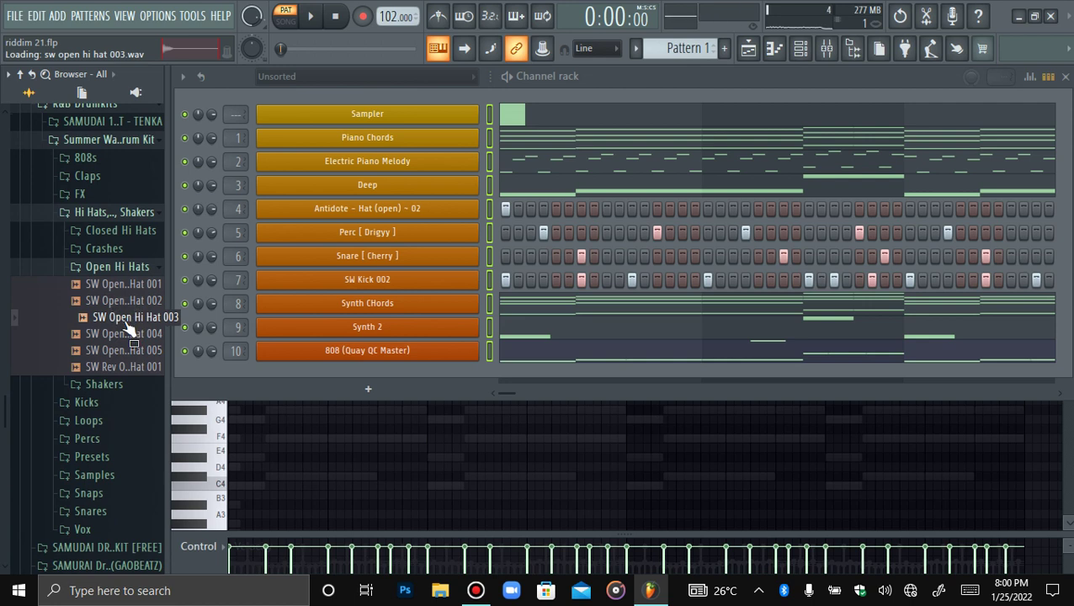
Add SW Open Hi Hat 003 as a new channel and place a hit on step 9 of its first bar.
left_click_drag(234, 358, 265, 360)
left_click(307, 373)
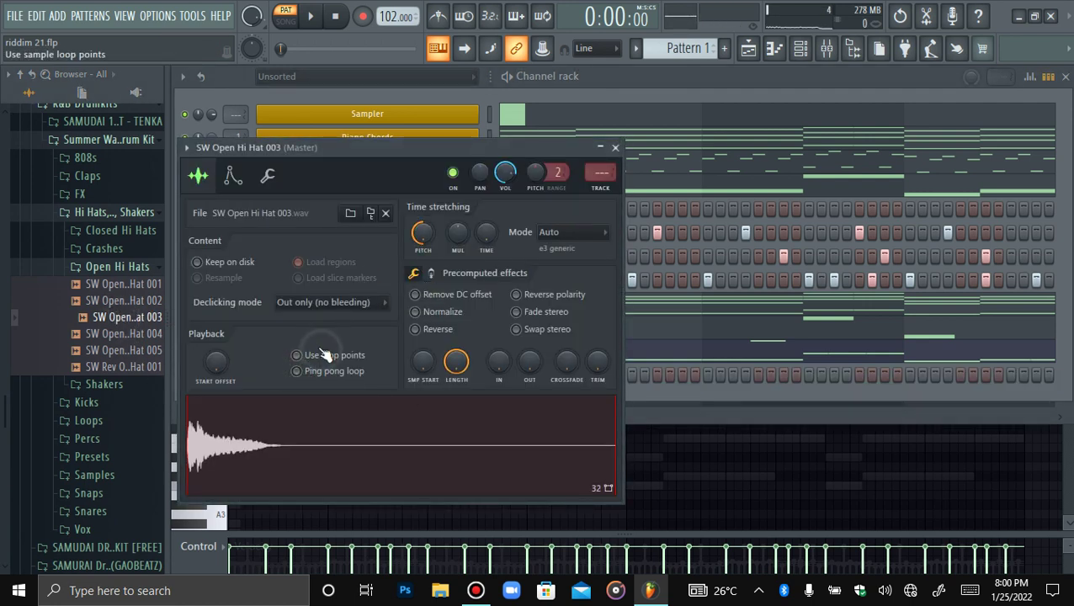
left_click(279, 98)
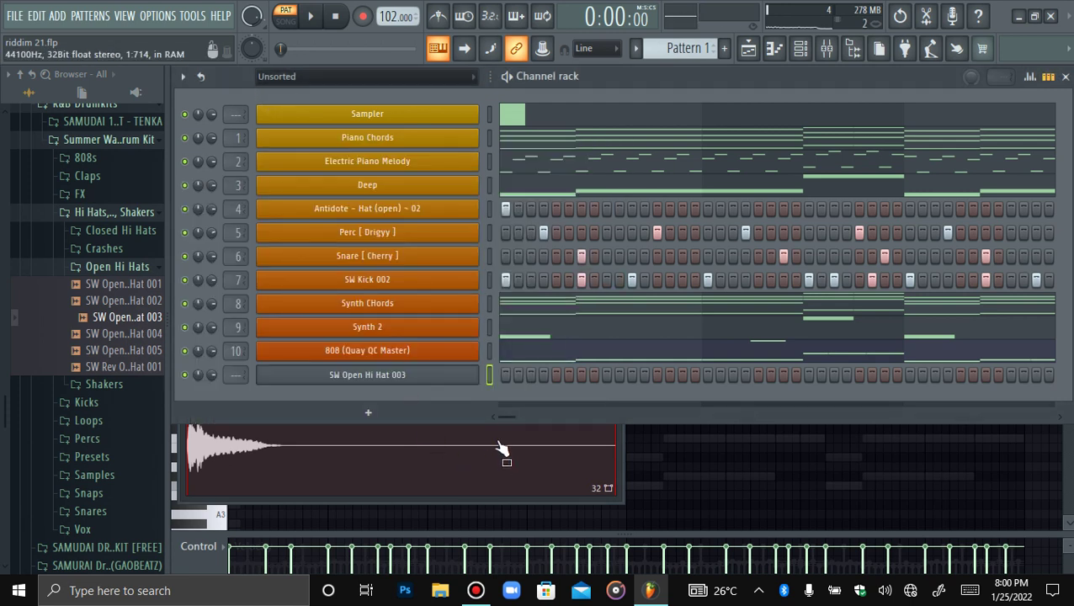
left_click(607, 374)
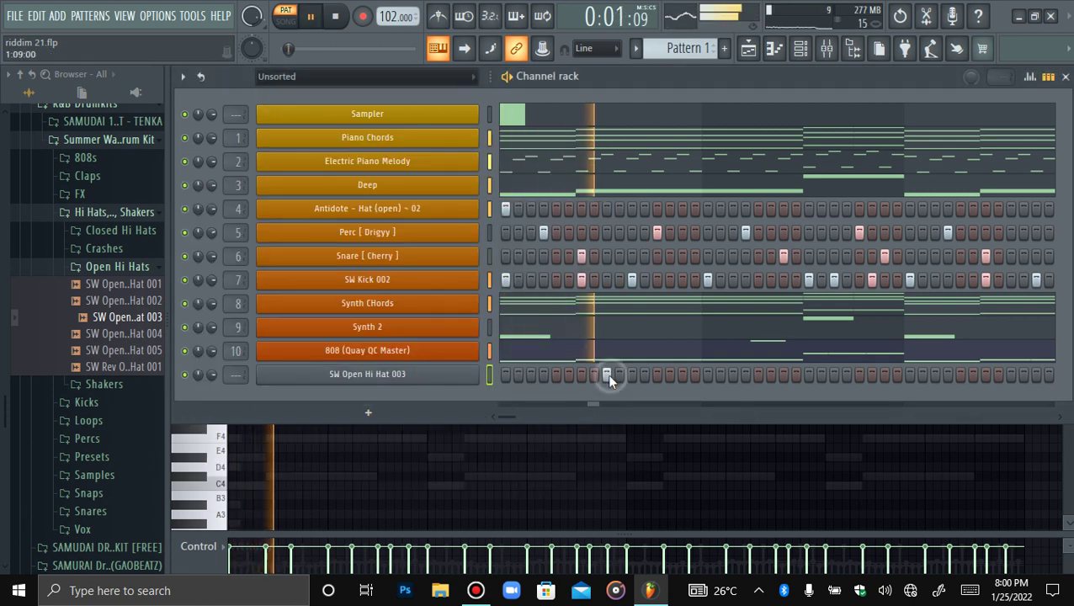
Add an SW Open Hi Hat 003 hit on step 9 of bar 2 and set the sample's pitch shift to -1200 cents.
left_click(808, 375)
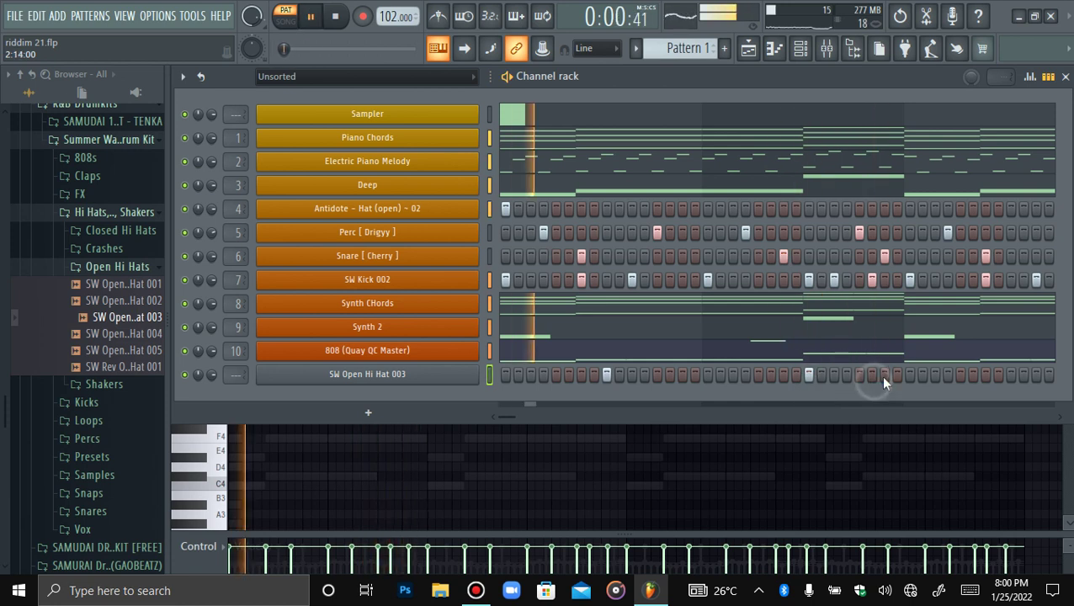
left_click(417, 377)
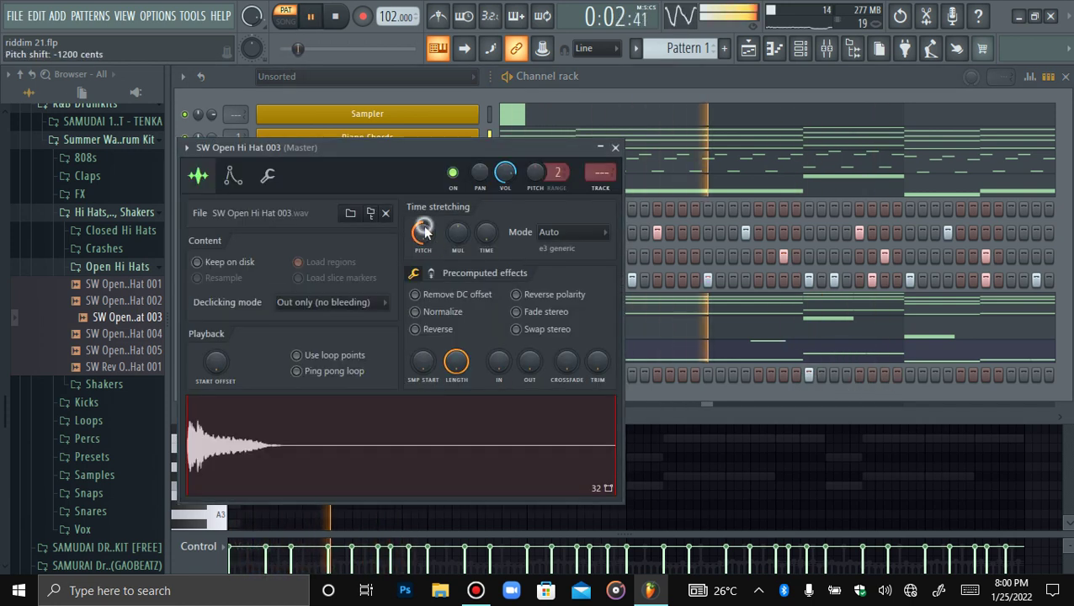
key("Escape")
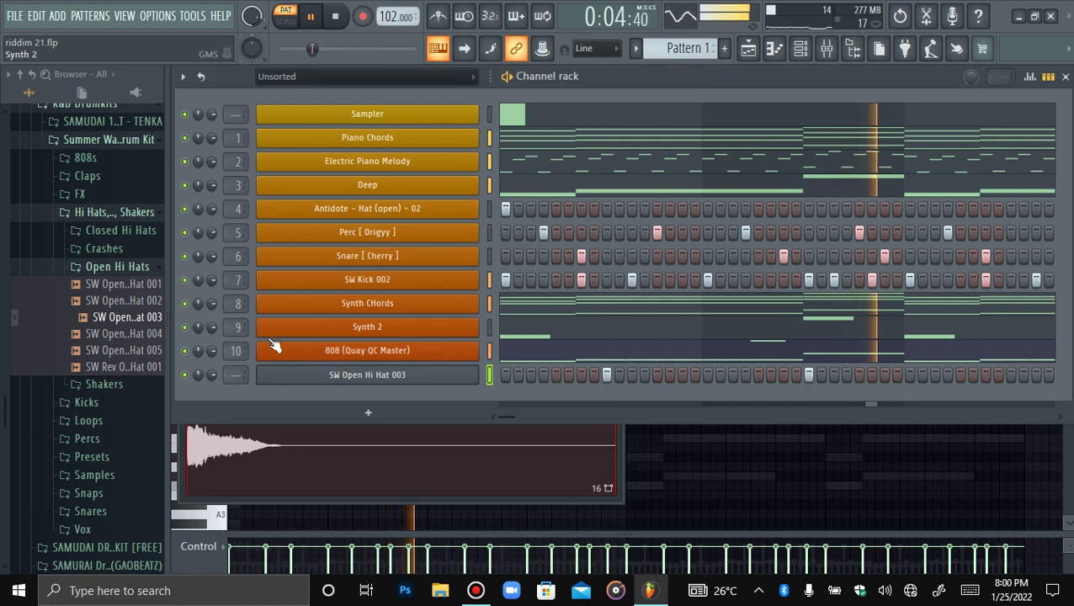
Replace the open hi-hat channel's sample with SW Open Hi Hat 005, lower its pitch and play the pattern.
left_click(124, 334)
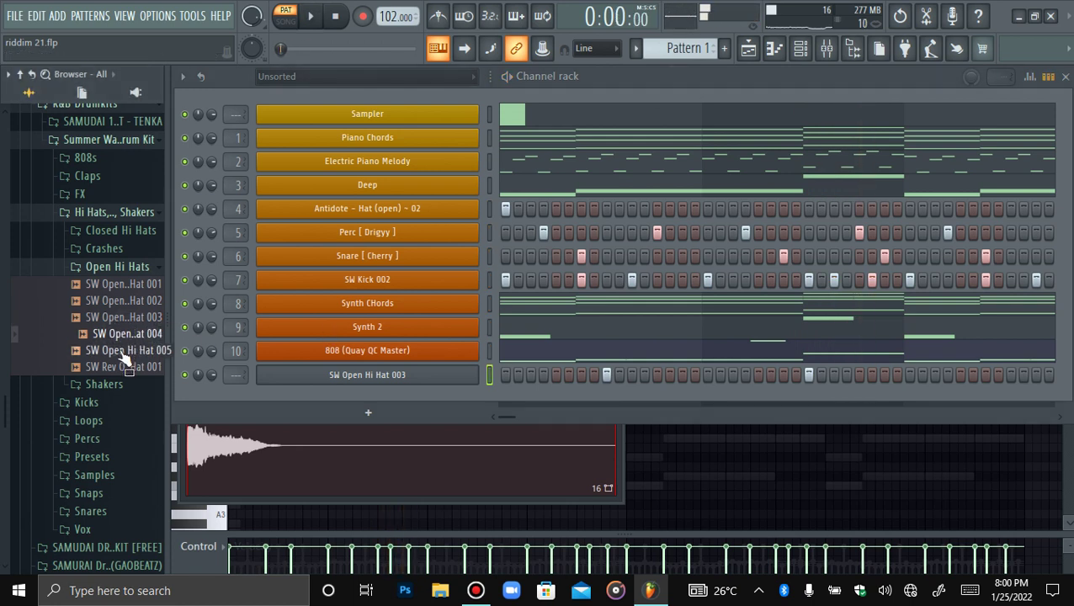
left_click_drag(319, 376, 321, 376)
left_click(327, 375)
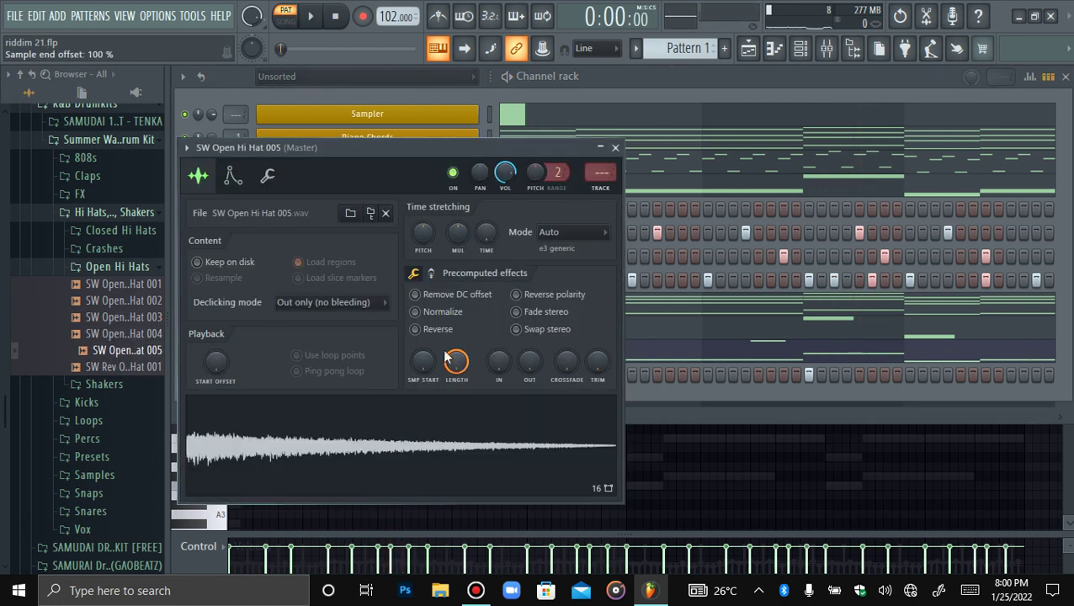
key("space")
key("Escape")
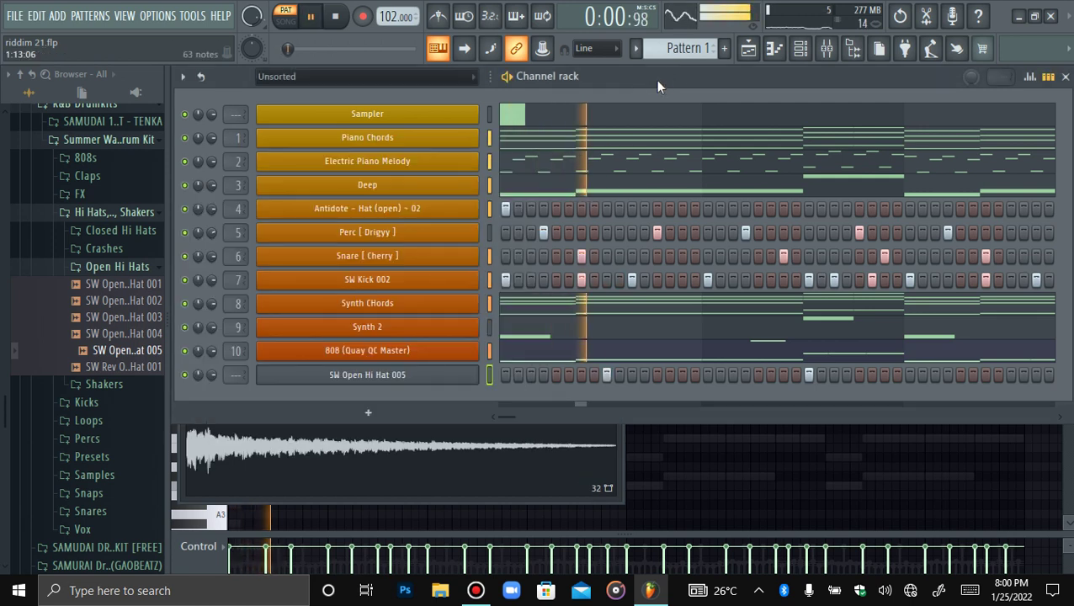
Route the open hi-hat channel to mixer track 11 and set that insert's volume to 53%.
scroll(233, 373, "up", 4)
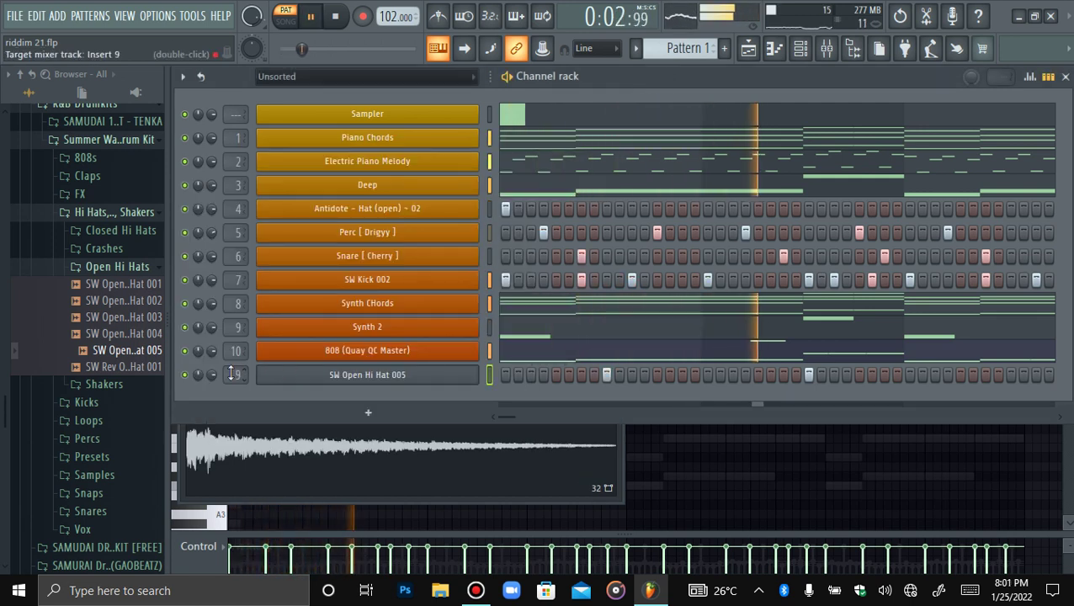
scroll(232, 374, "up", 1)
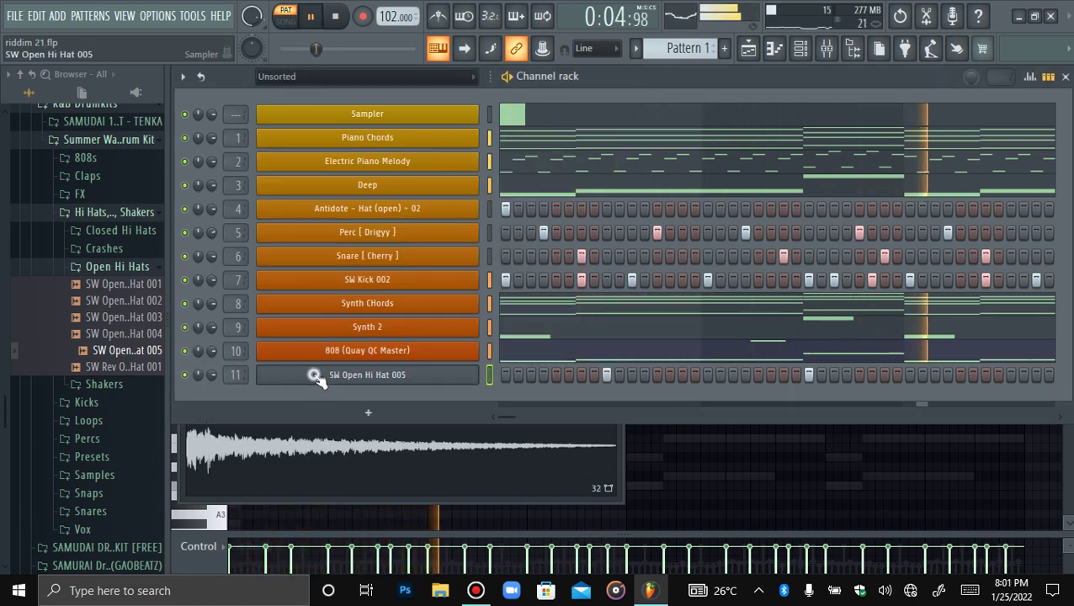
key("space")
left_click(373, 374)
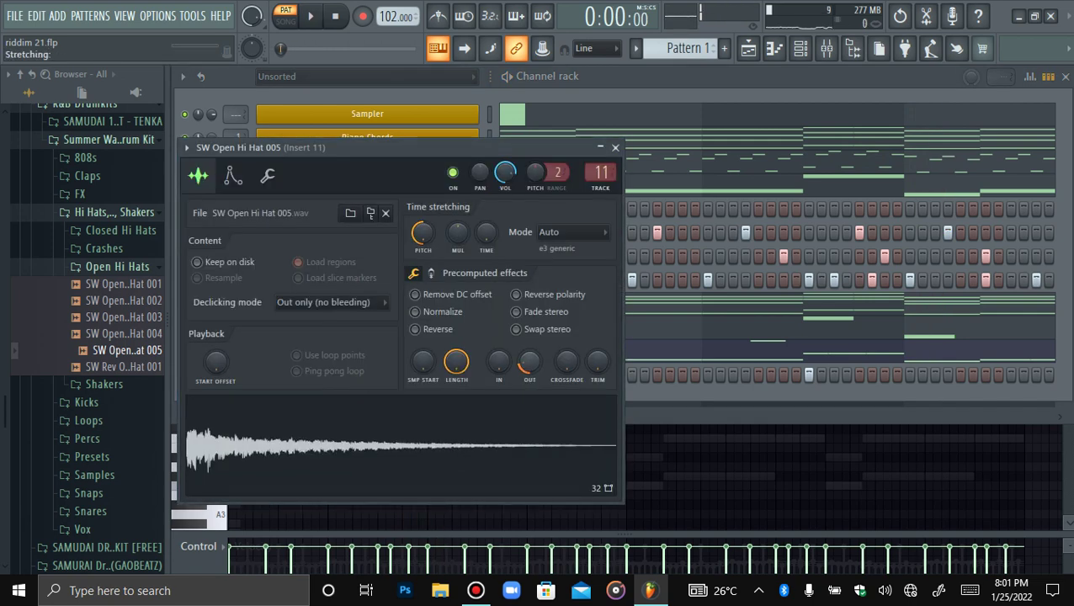
left_click(826, 49)
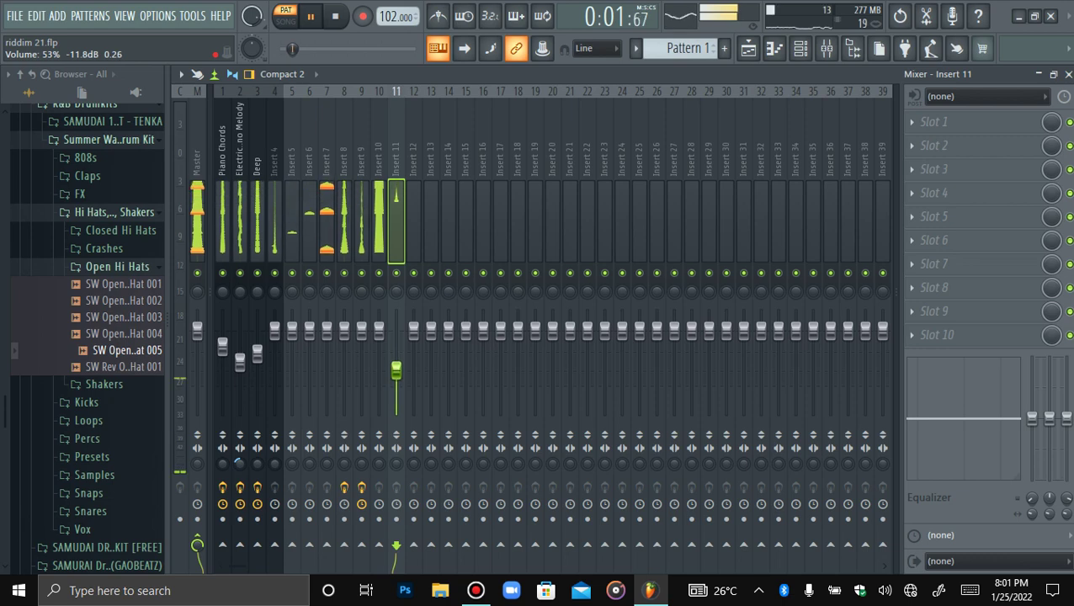
left_click(799, 49)
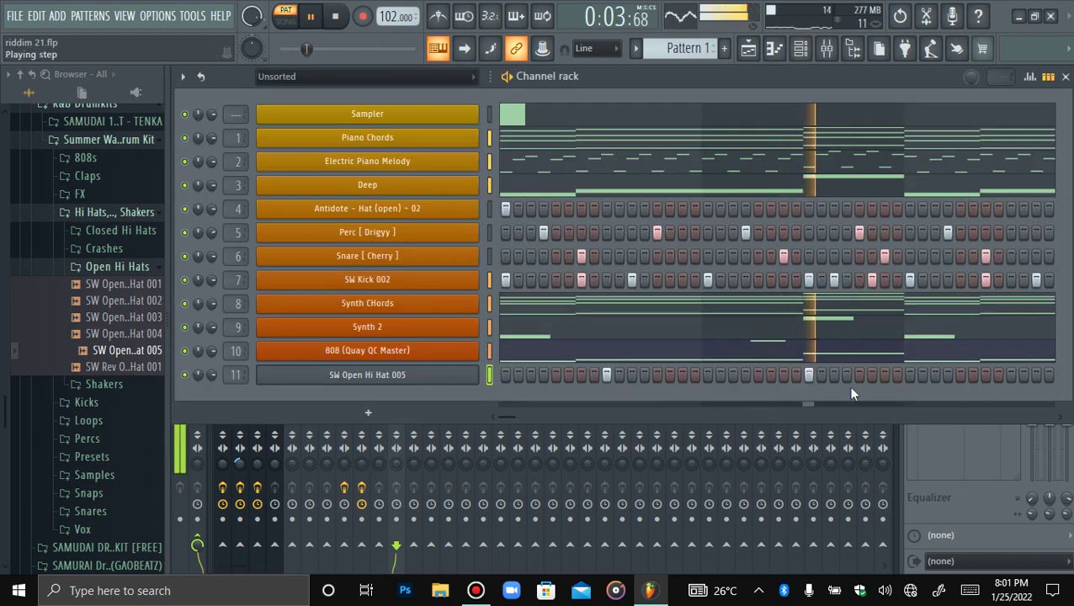
Add a third open hi-hat hit on step 15 of bar 2 and raise all three hits to F4 in the piano roll.
left_click(420, 377)
left_click(774, 49)
key("space")
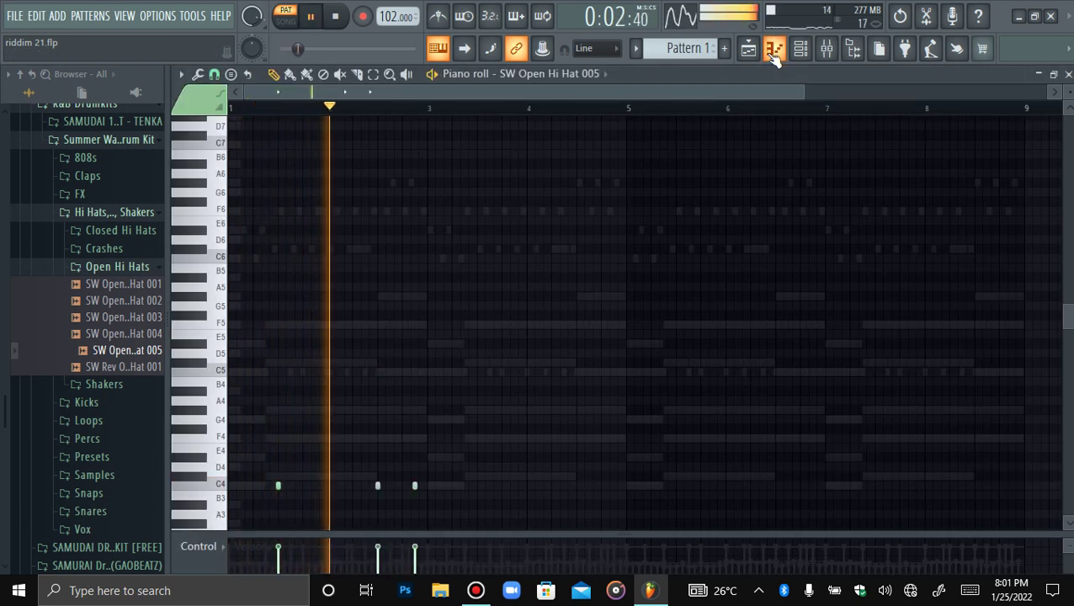
key("Up")
key("Up")
key("Up")
key("Up")
key("Up")
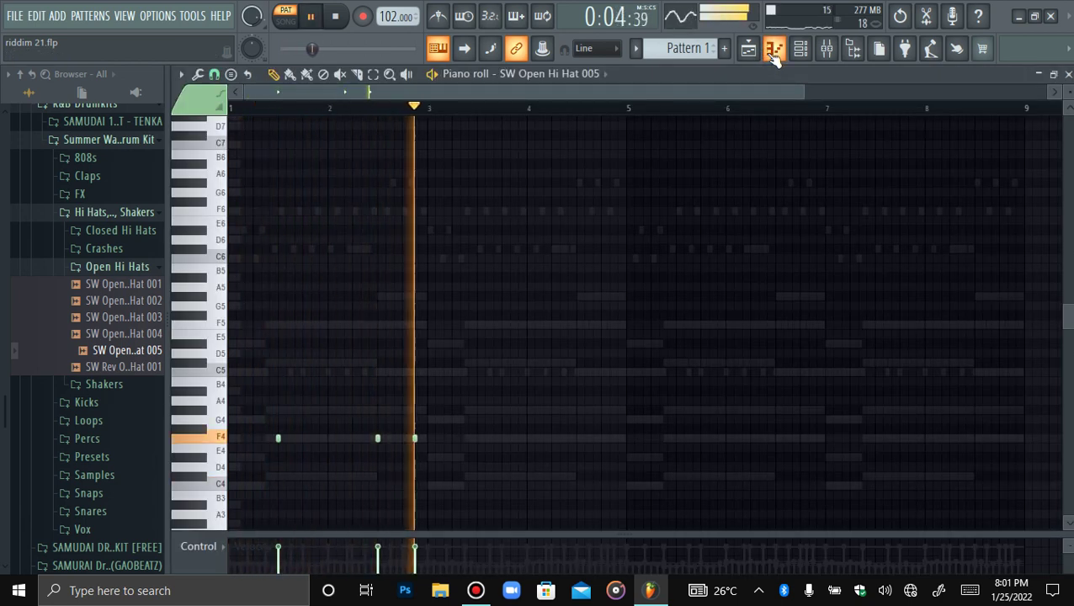
Raise the three open hi-hat notes by an octave, lower them to C5 and stop playback.
key("ctrl+Up")
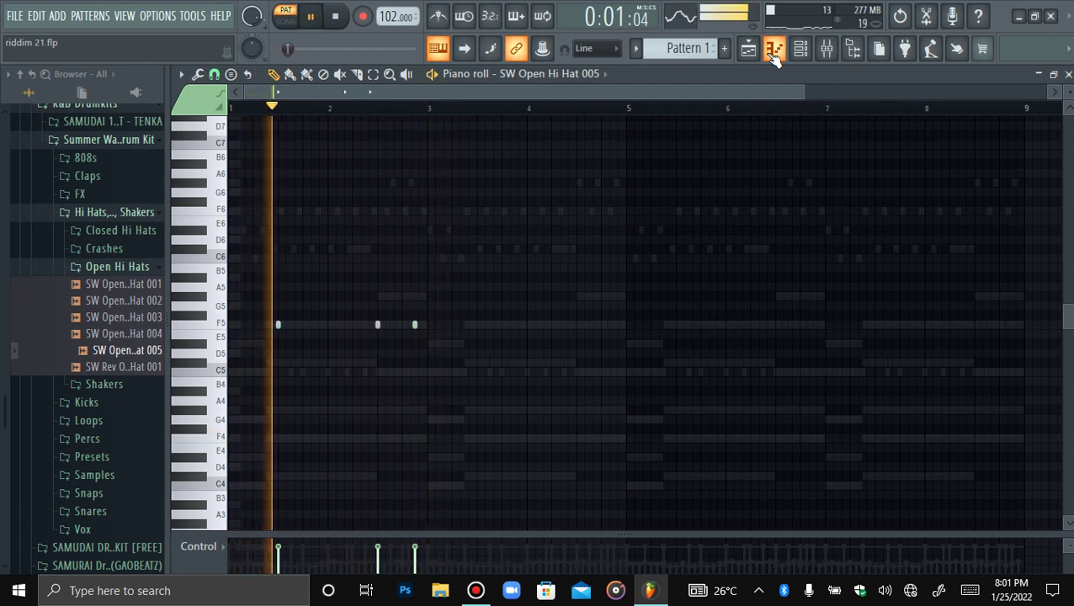
key("Down")
key("Down")
key("Down")
key("Down")
key("Down")
key("space")
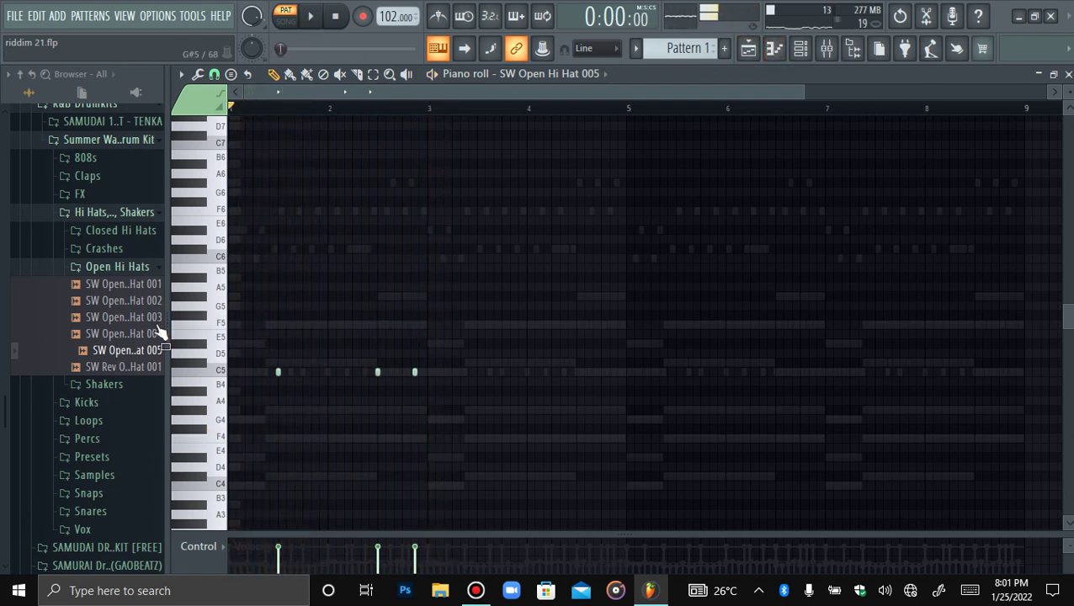
Load SW Open Hi Hat 003 back into the open hi-hat channel and play the pattern.
left_click_drag(116, 383, 122, 351)
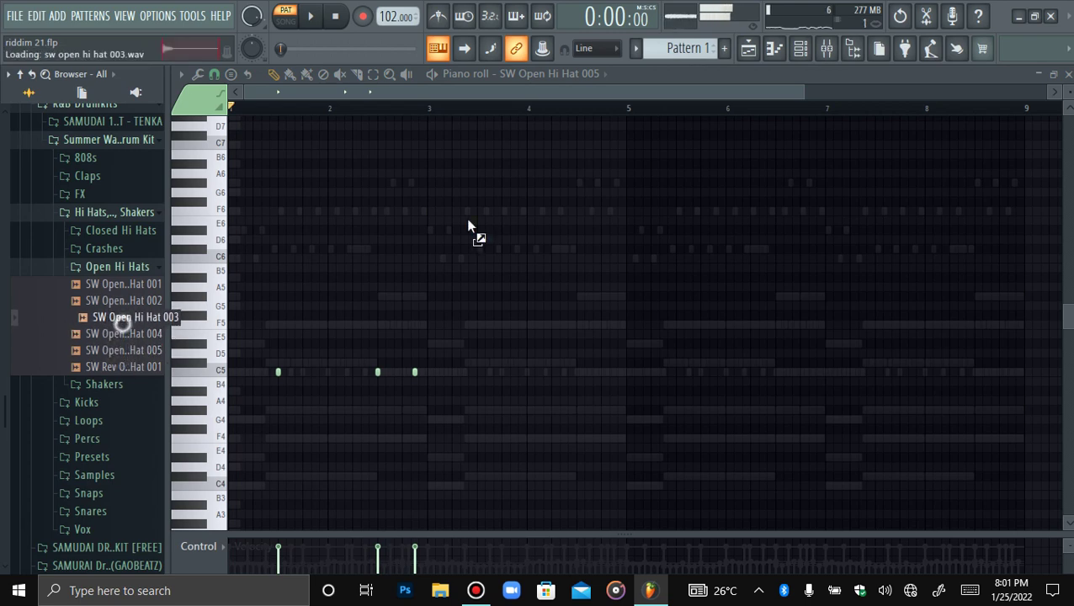
left_click_drag(469, 227, 464, 368)
key("space")
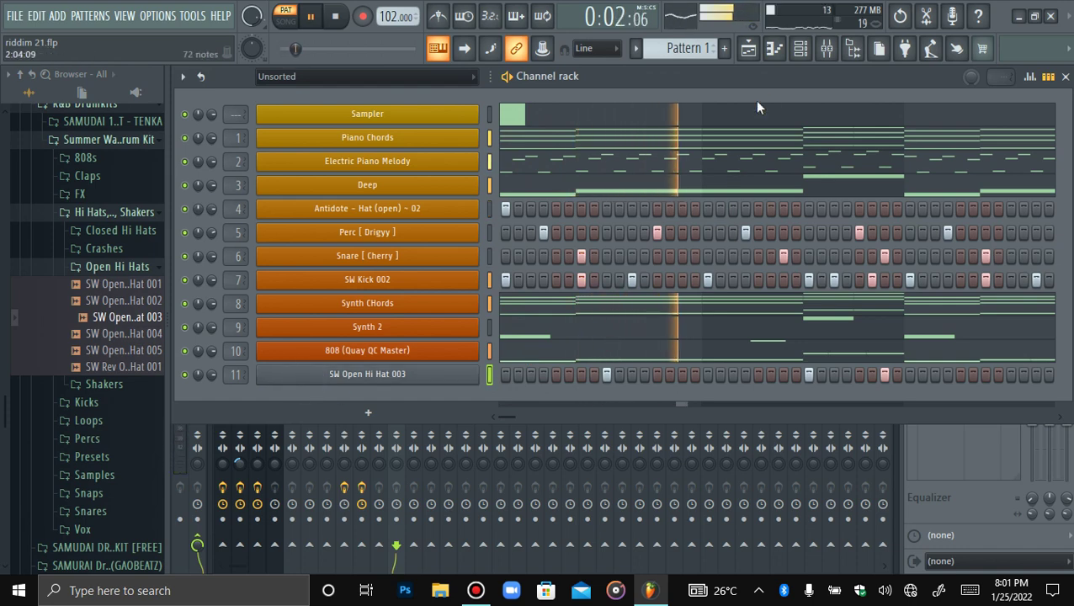
Duplicate the SW Open Hi Hat 003 notes from bars 1 and 2 into bars 3 and 4 and quantize the copies.
left_click(774, 48)
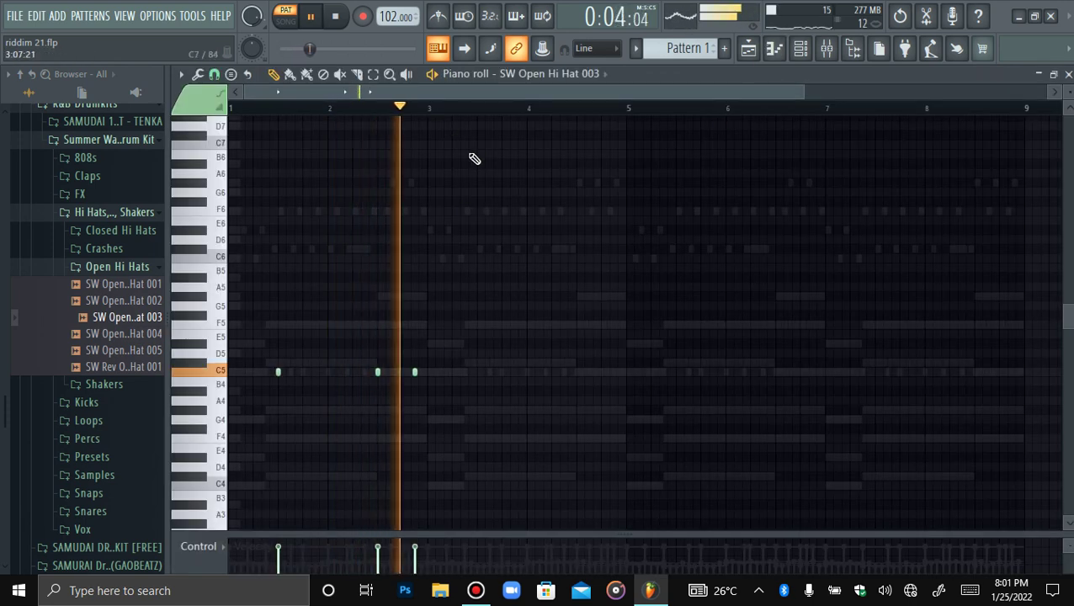
left_click_drag(429, 108, 1, 154)
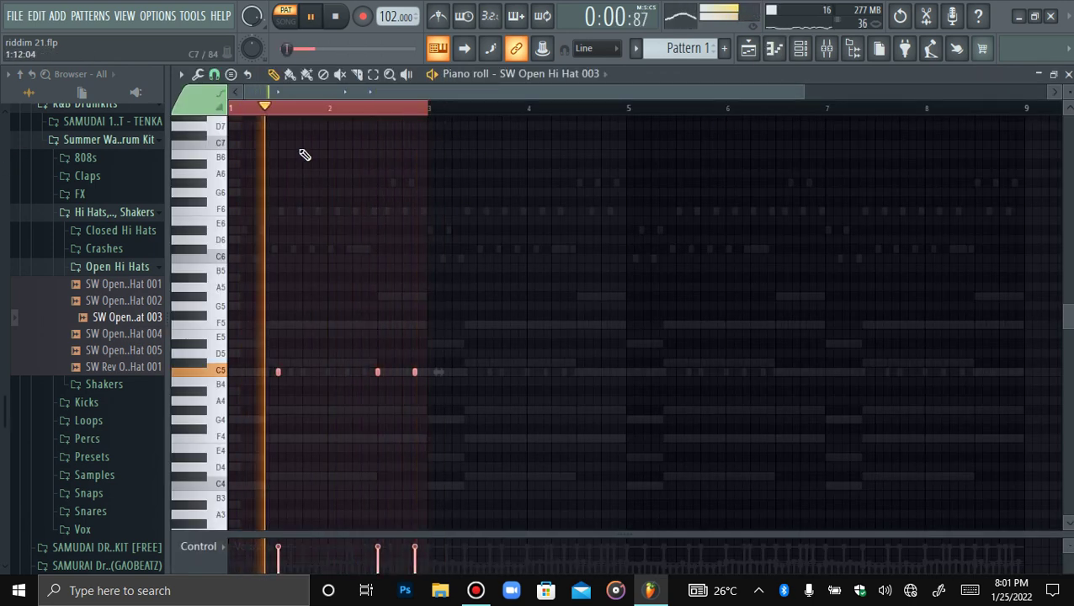
key("ctrl+b")
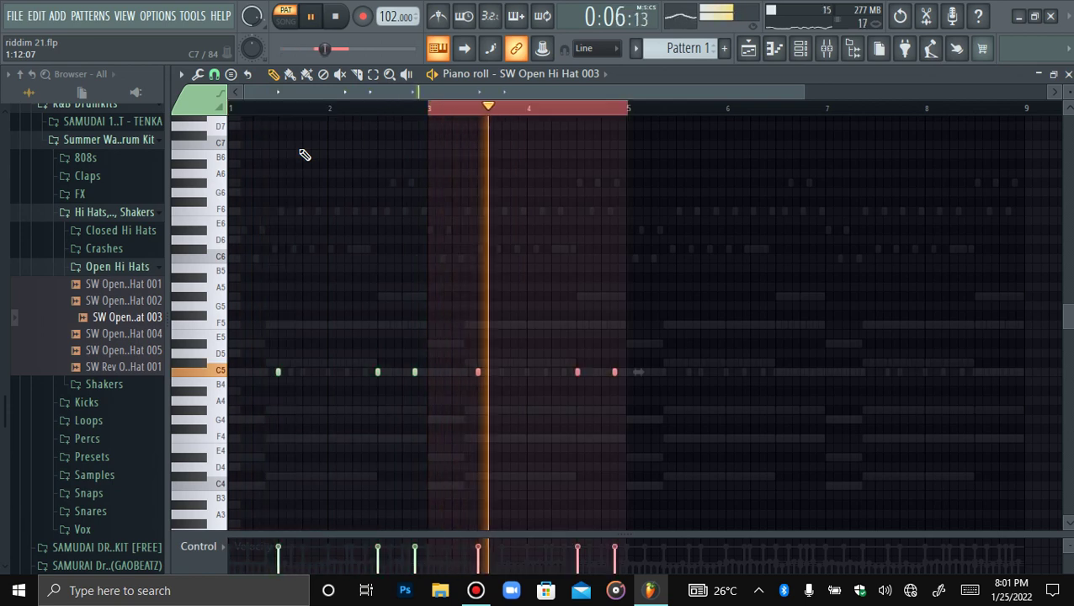
key("alt+q")
key("Return")
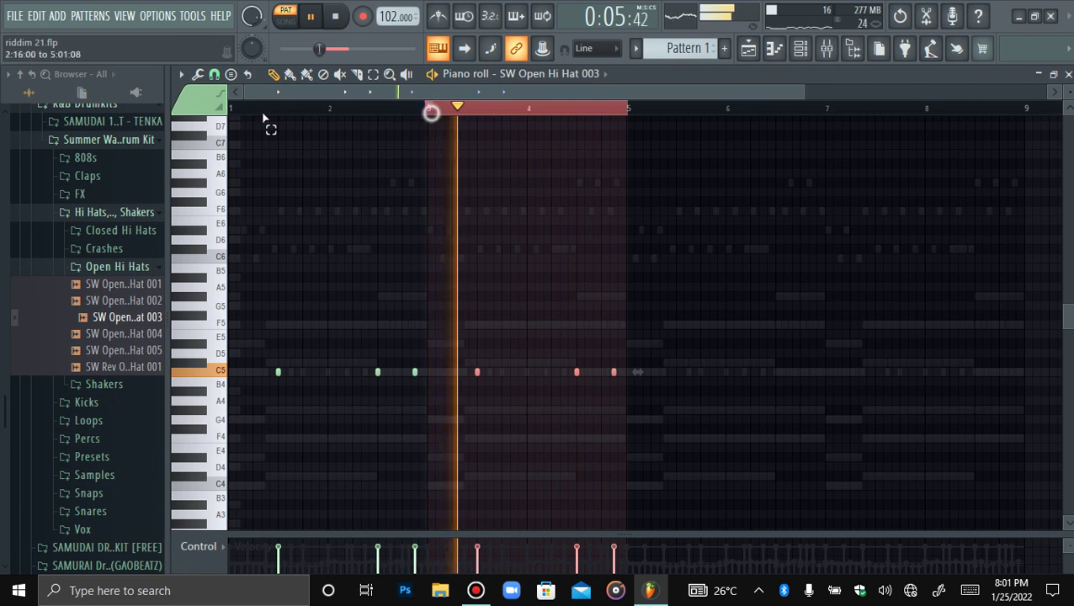
Duplicate the open hi-hat notes of bars 1 to 4 into bars 5 to 8 and return to the channel rack.
key("ctrl+a")
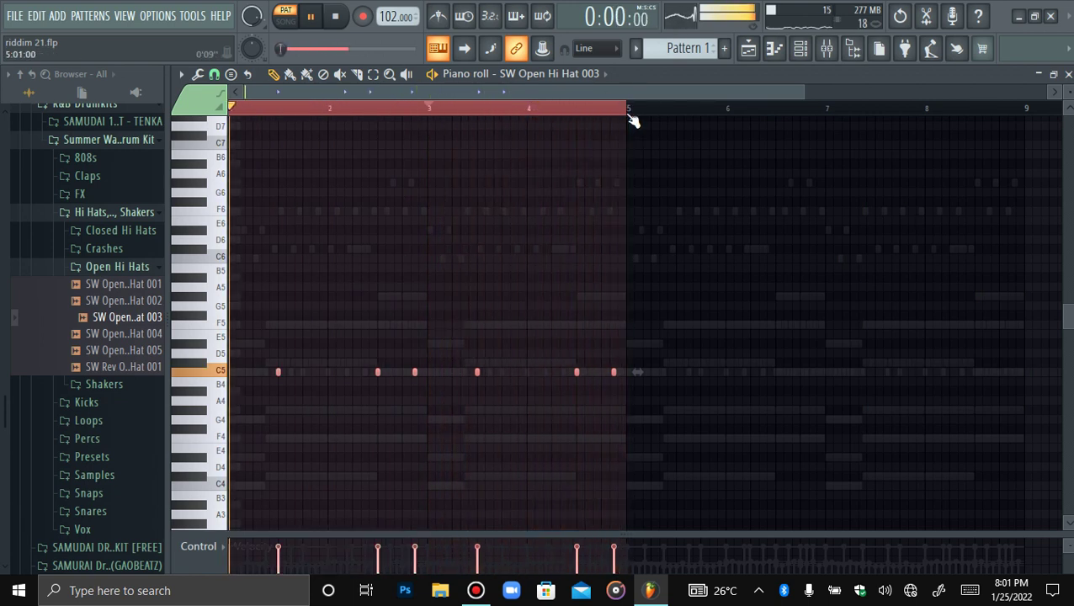
key("ctrl+b")
key("ctrl+d")
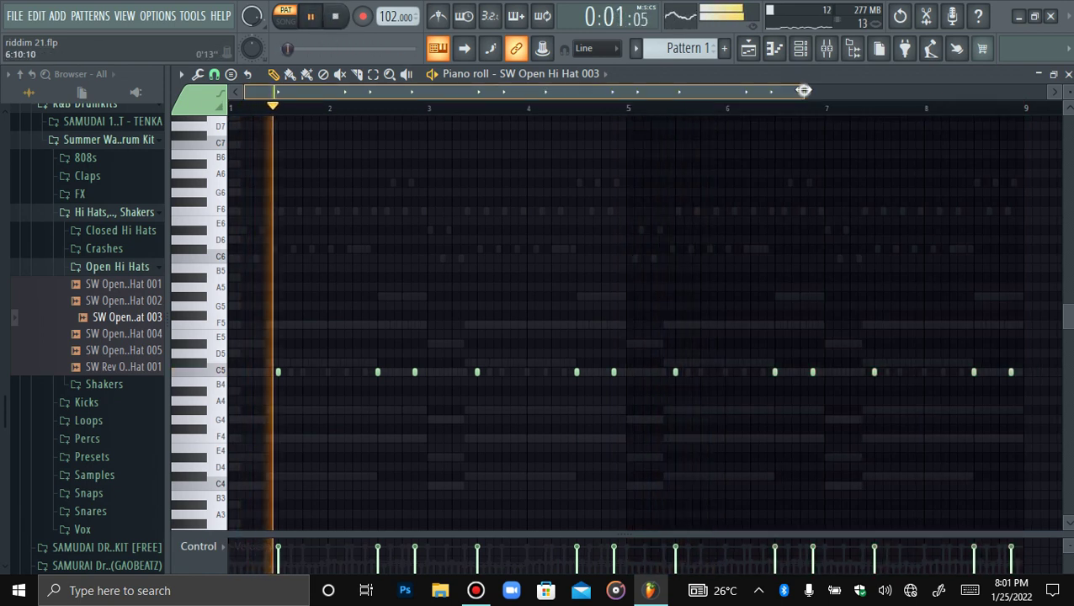
left_click_drag(794, 89, 783, 89)
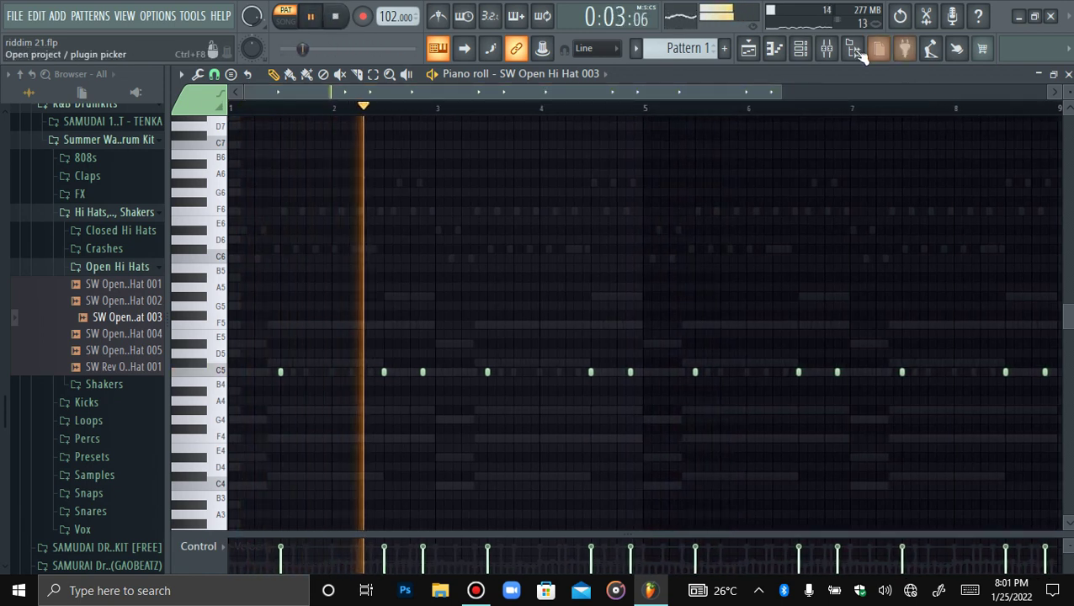
left_click(800, 48)
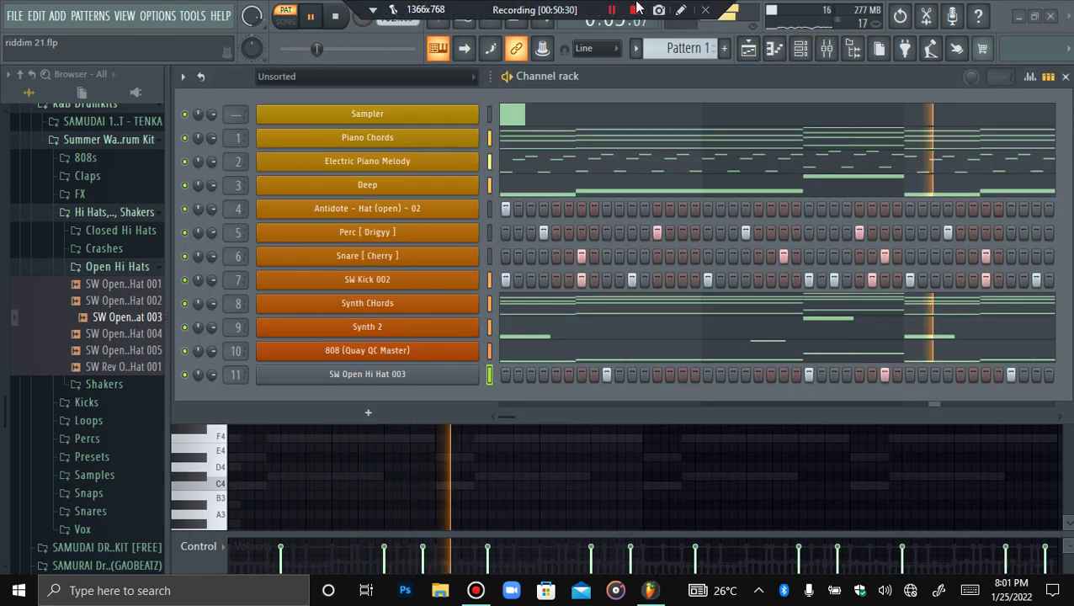
Add SW Hi Hat 001 from the Closed Hi Hats folder as a new channel and set its pitch shift to -300 cents.
left_click(826, 54)
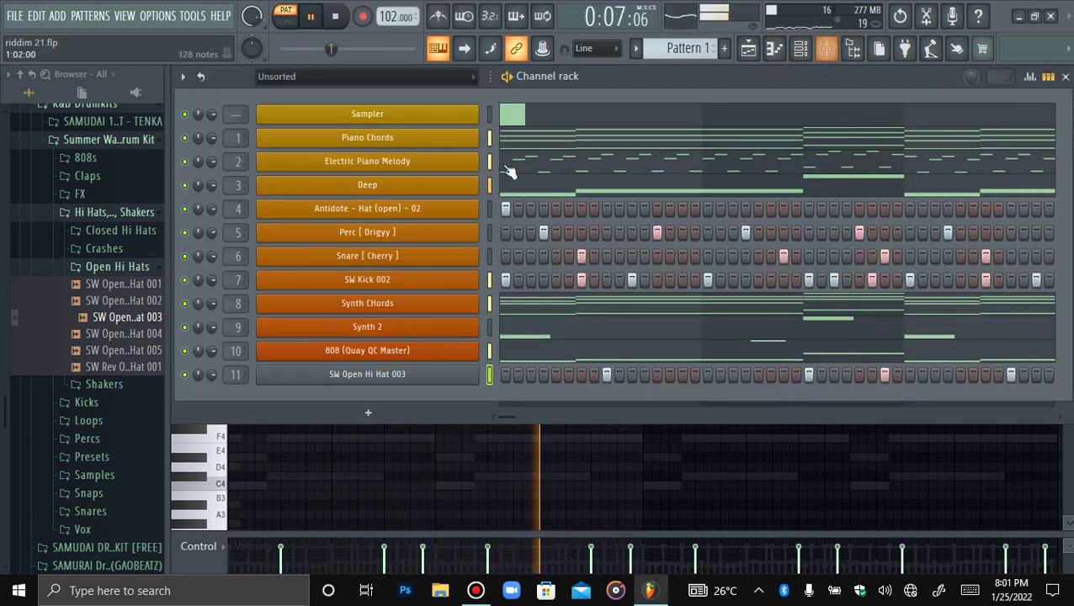
left_click(826, 51)
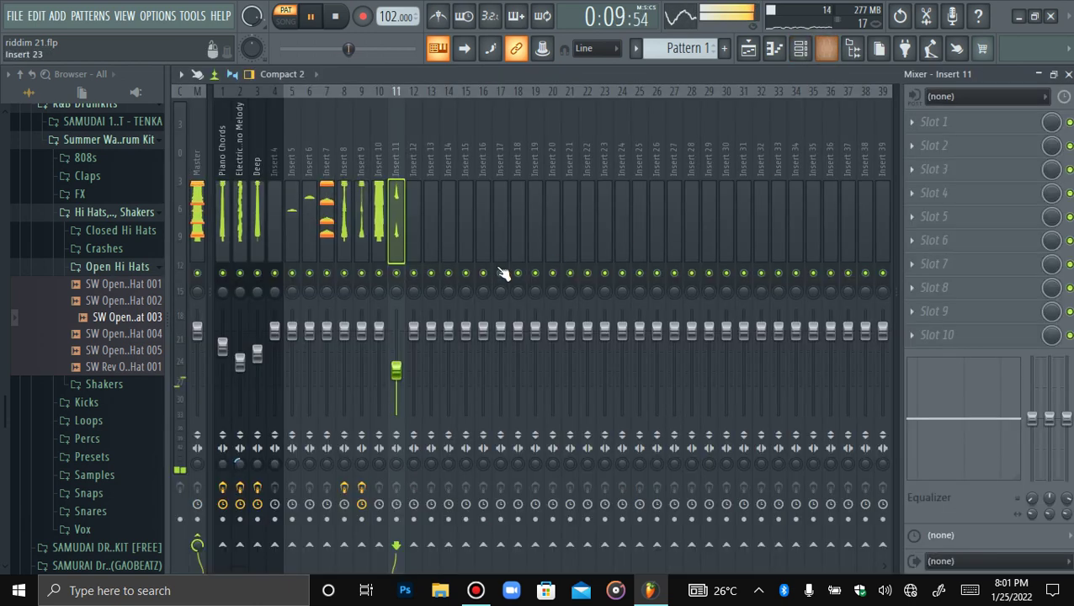
left_click(120, 266)
left_click(118, 231)
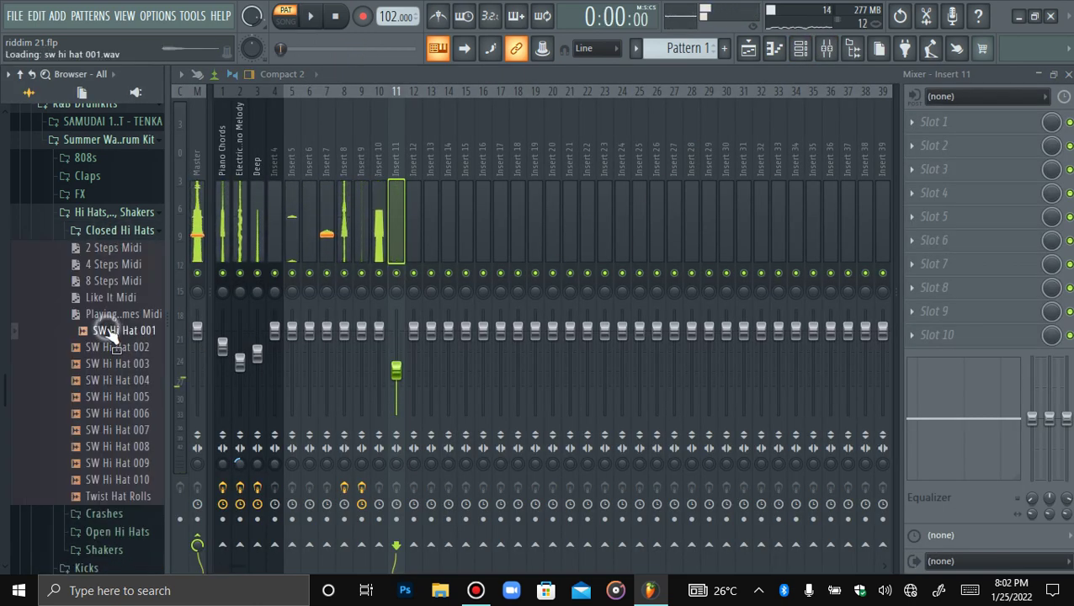
left_click_drag(738, 82, 788, 53)
left_click_drag(365, 396, 369, 399)
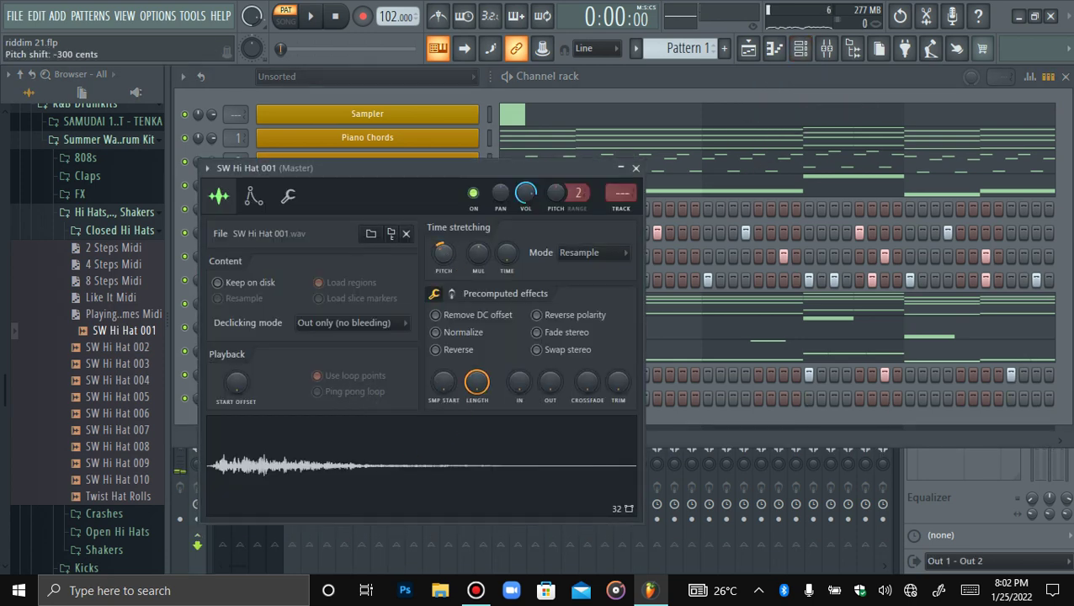
left_click(182, 423)
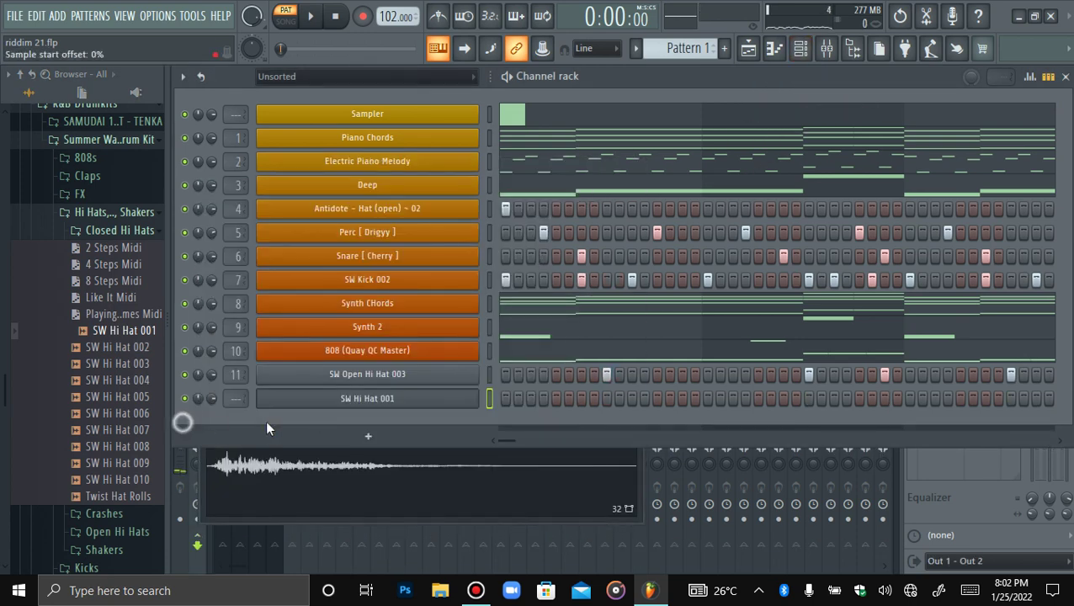
Place SW Hi Hat 001 hits on steps 1, 6, 9, 15, 19 and 22 while checking them in playback.
left_click(506, 399)
key("space")
left_click(568, 399)
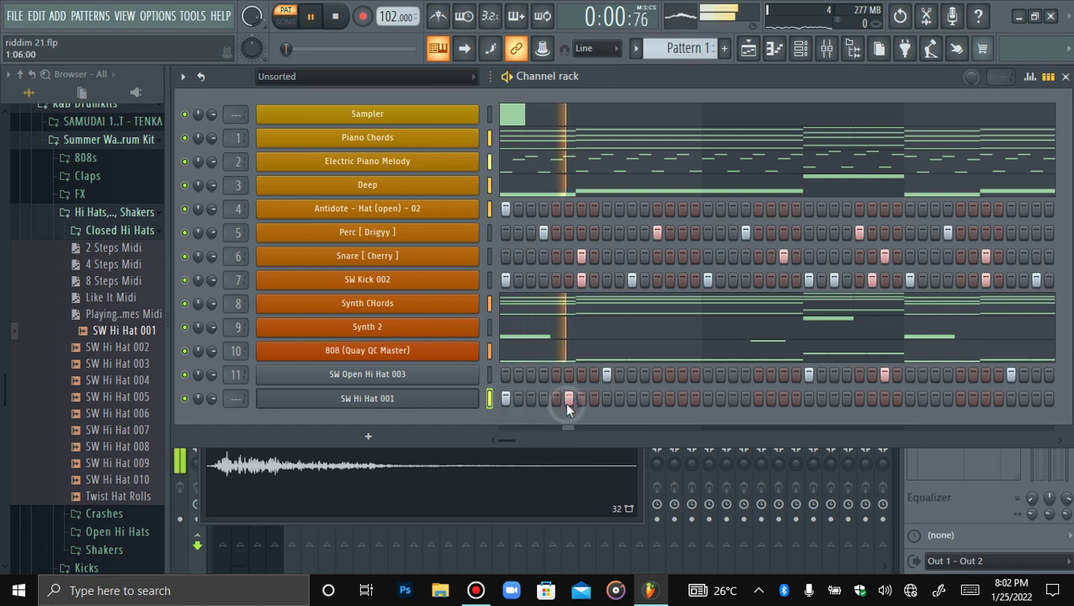
left_click(460, 400)
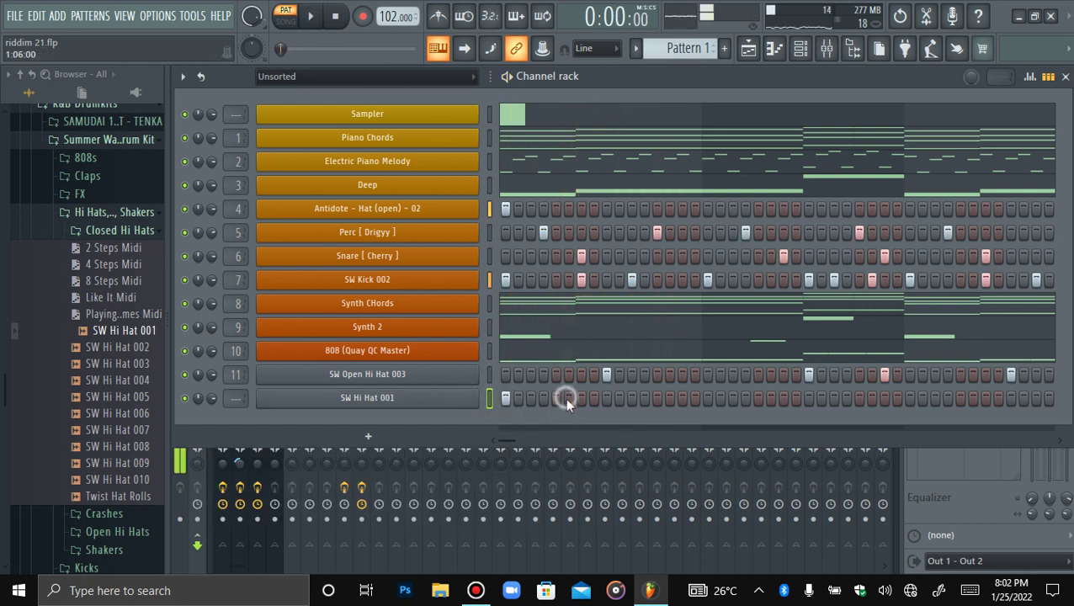
key("space")
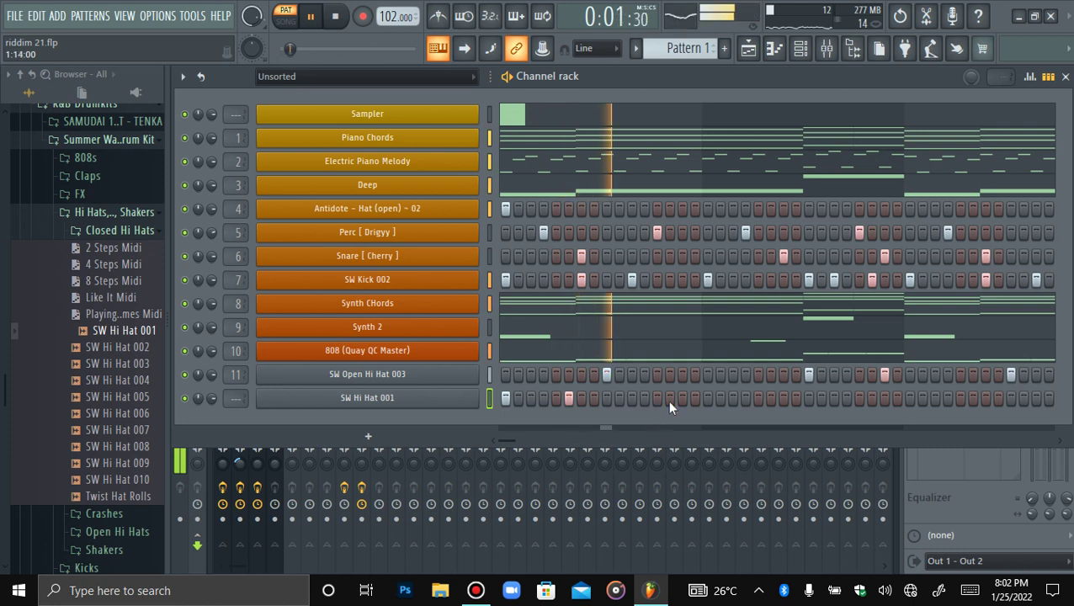
left_click(771, 399)
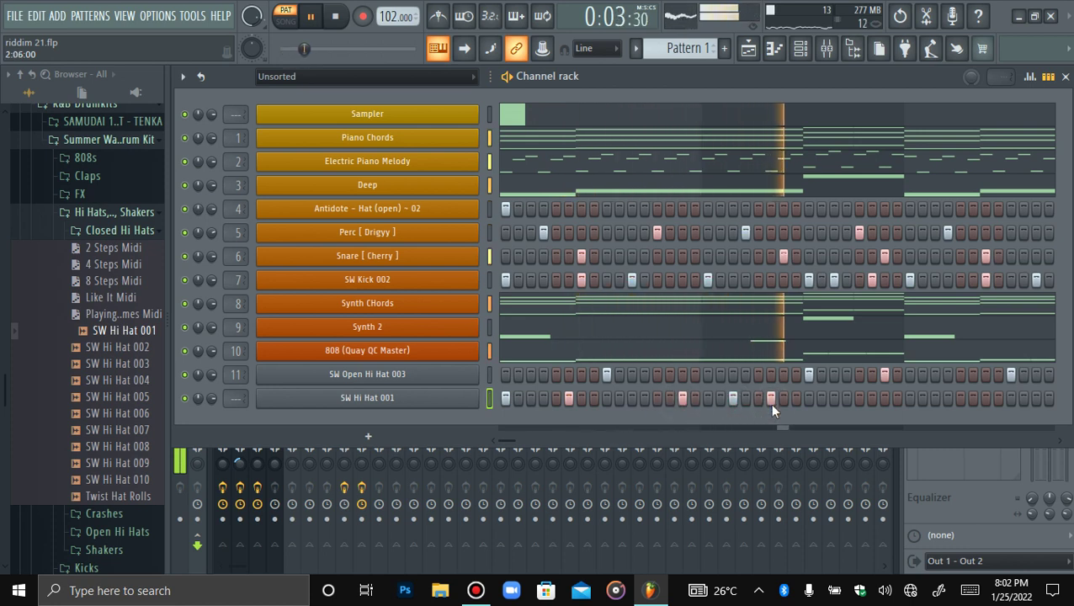
left_click(607, 400)
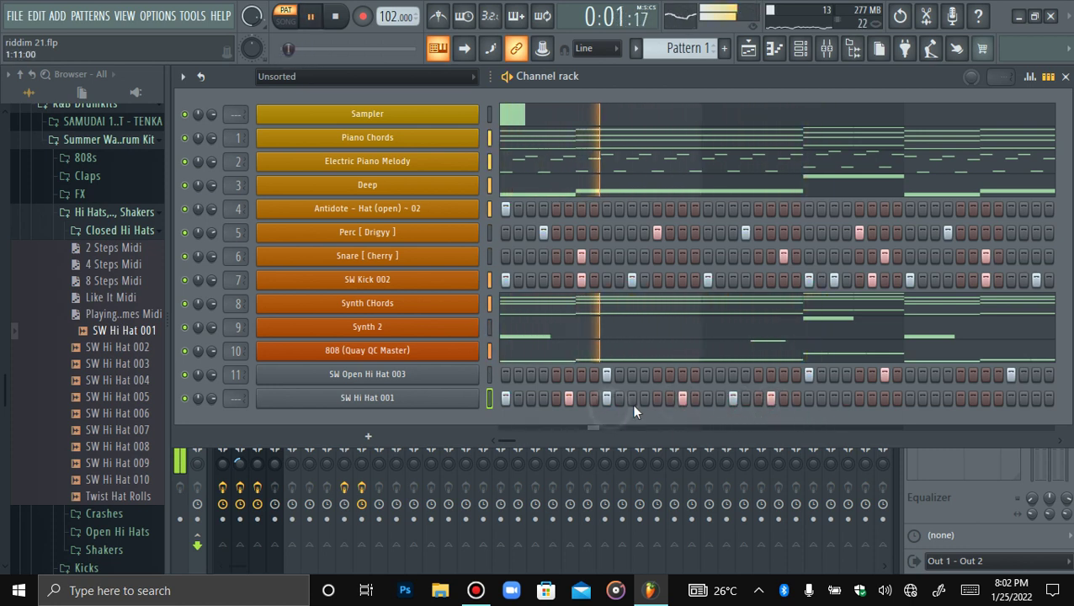
Add SW Hi Hat 001 hits on steps 11, 25, 26, 28, 30, 31 and 32.
key("space")
left_click(632, 399)
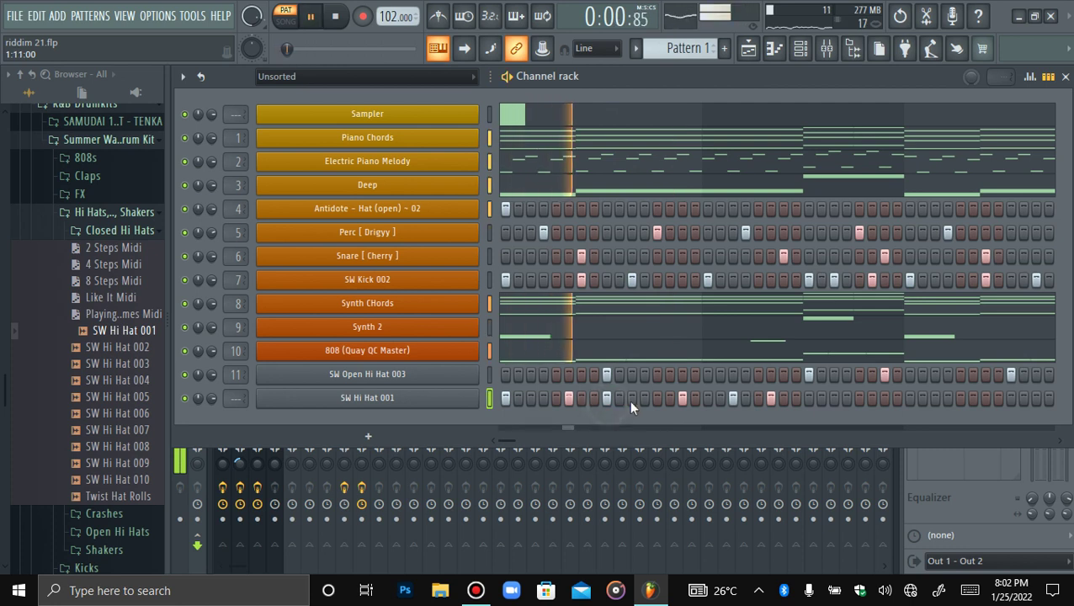
left_click(809, 400)
left_click(822, 399)
key("space")
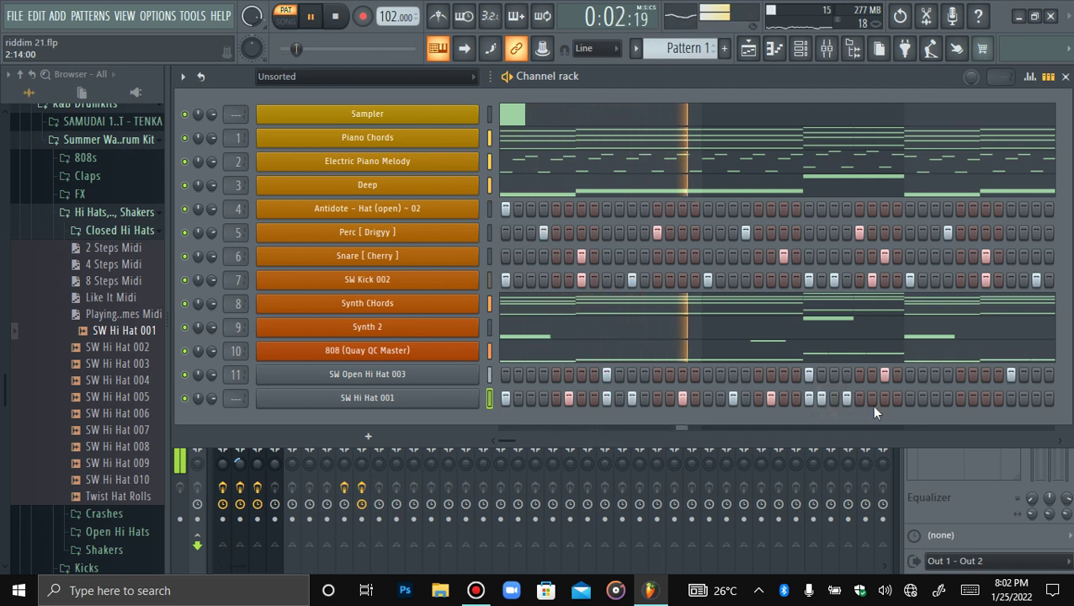
left_click(897, 400)
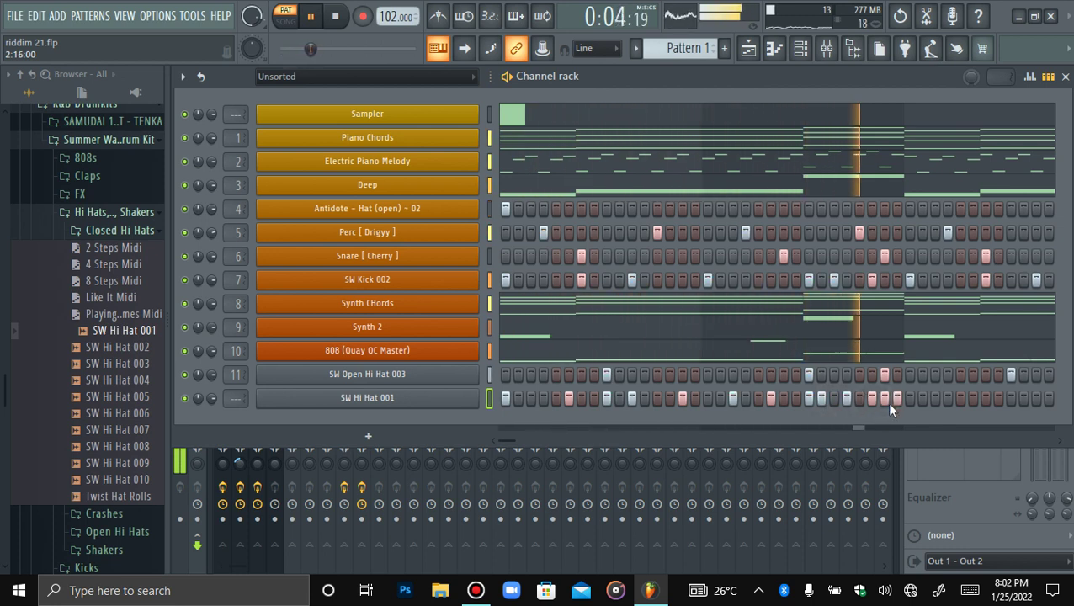
In the SW Hi Hat 001 piano roll, delete the last two notes of bar 2 and redraw one on the bar's step 15.
right_click(472, 402)
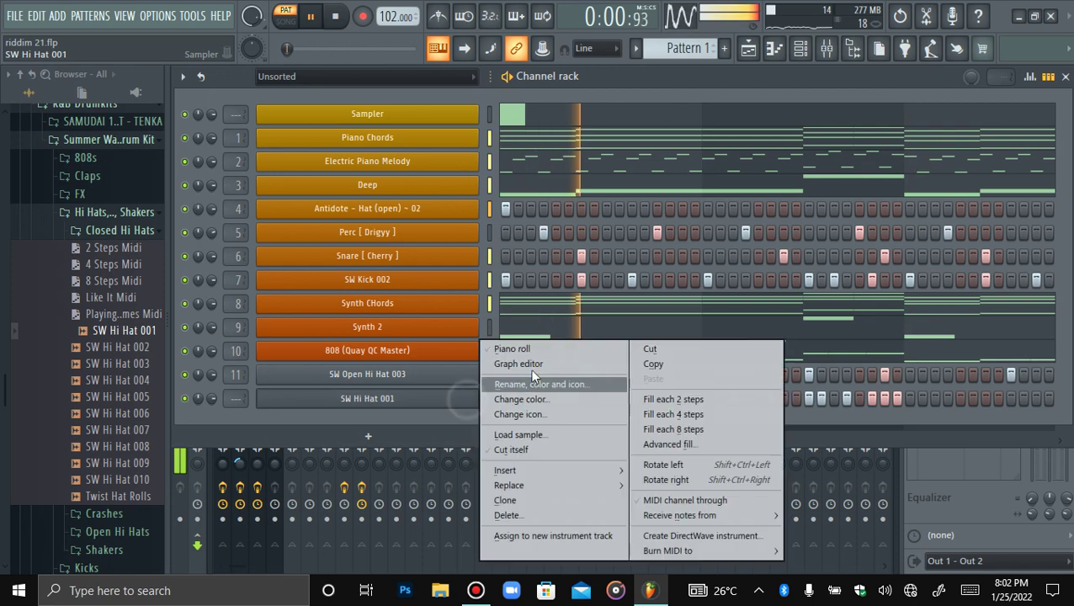
left_click(528, 351)
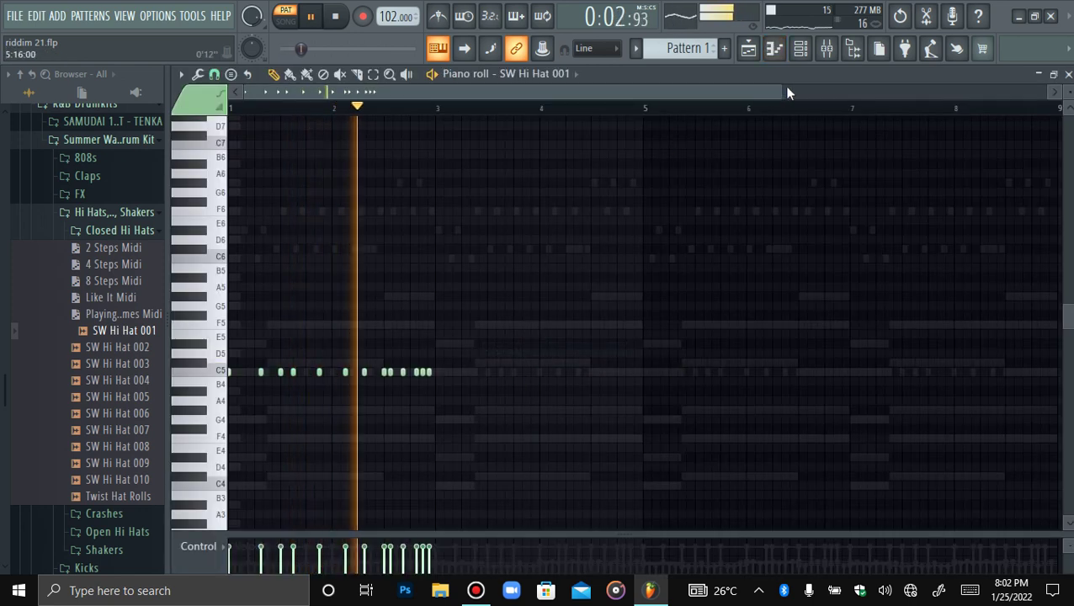
left_click_drag(782, 91, 463, 156)
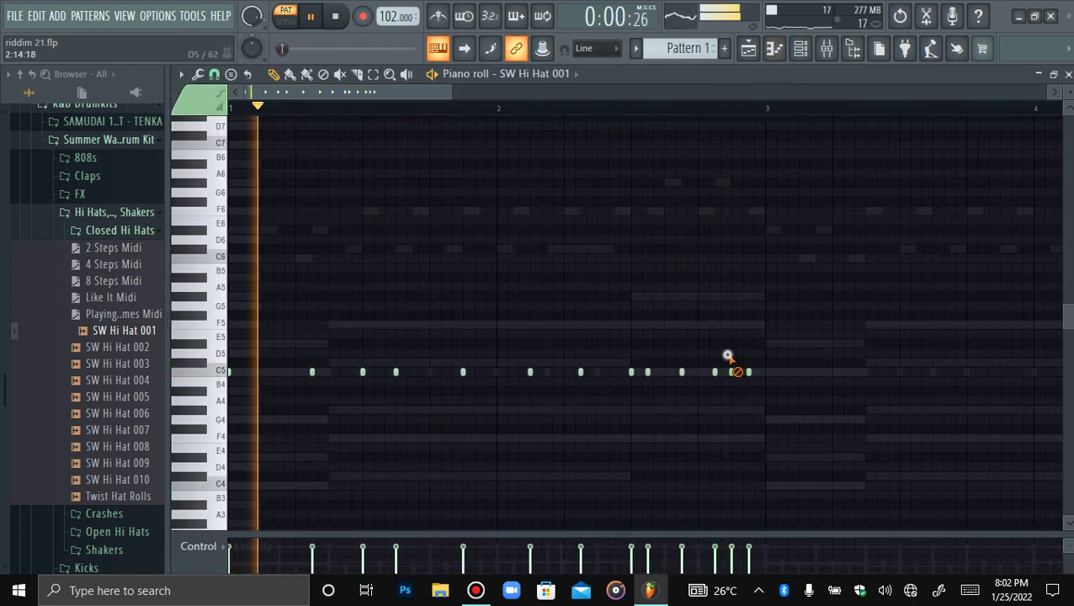
right_click(733, 371)
right_click(748, 371)
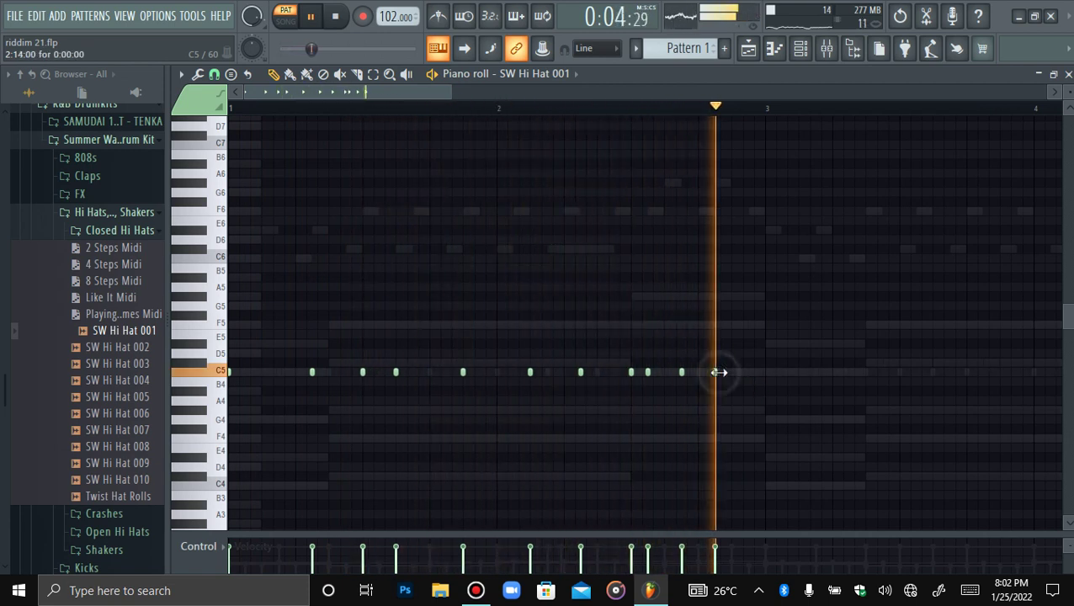
left_click(730, 372)
key("space")
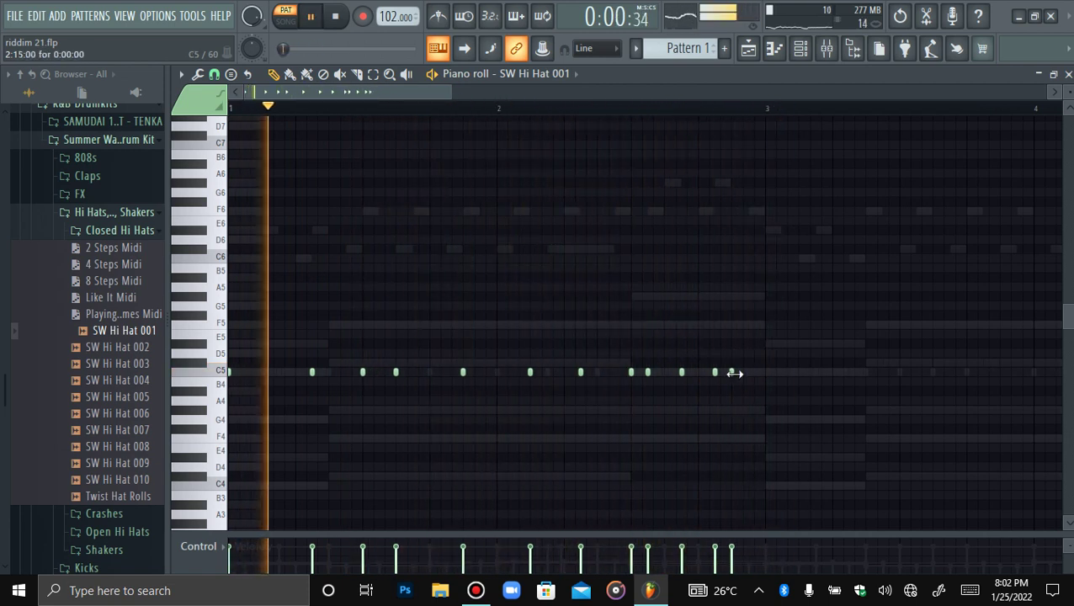
Stretch the last hi-hat note to the end of bar 2, chop it into a fast roll and slope the roll's velocities downward.
key("alt+q")
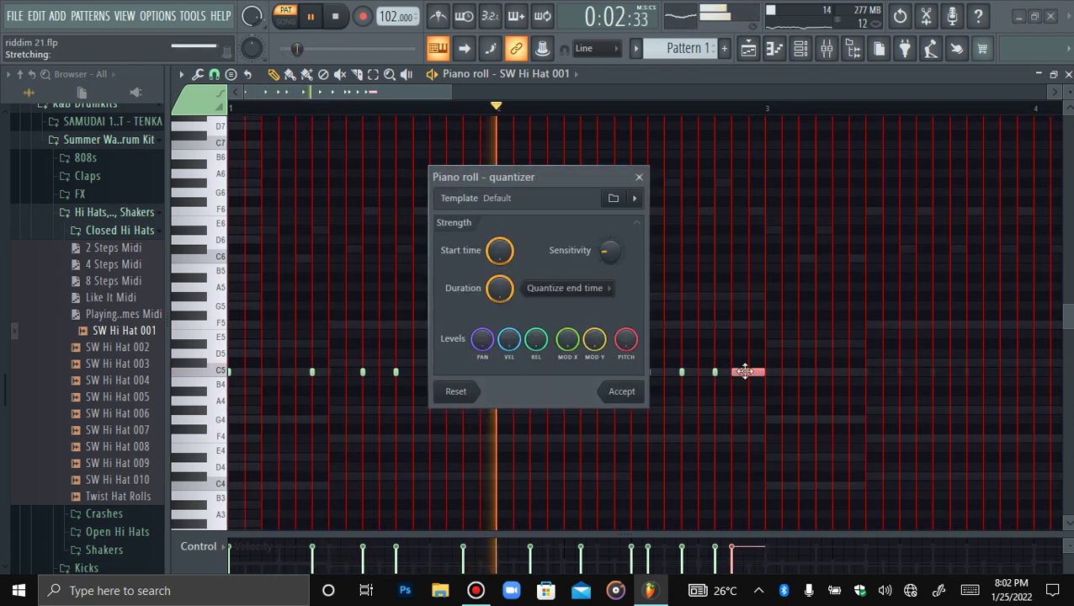
key("Escape")
key("alt+u")
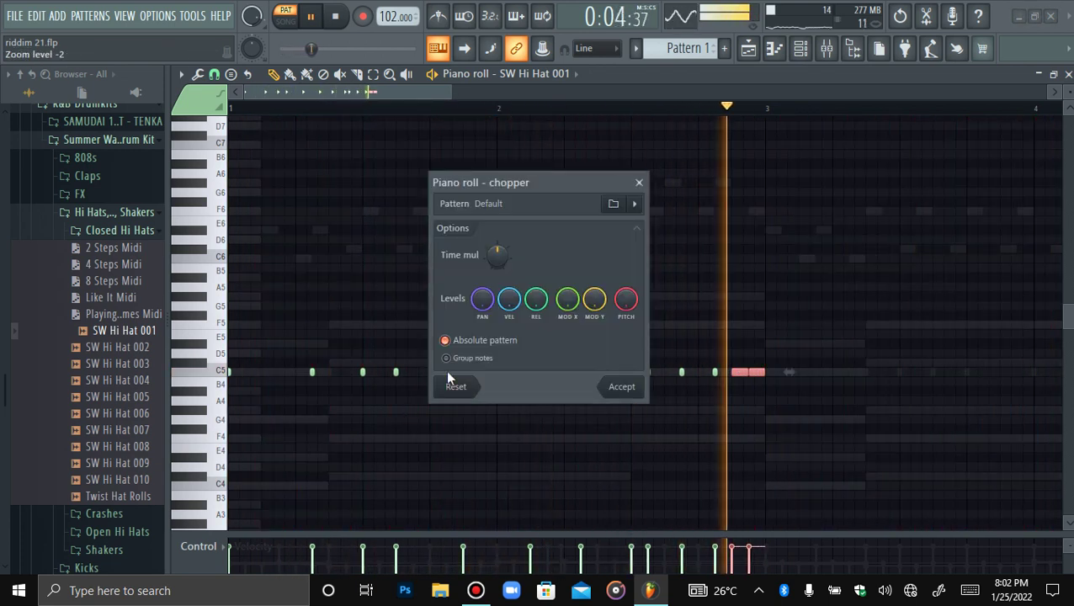
scroll(498, 254, "down", 2)
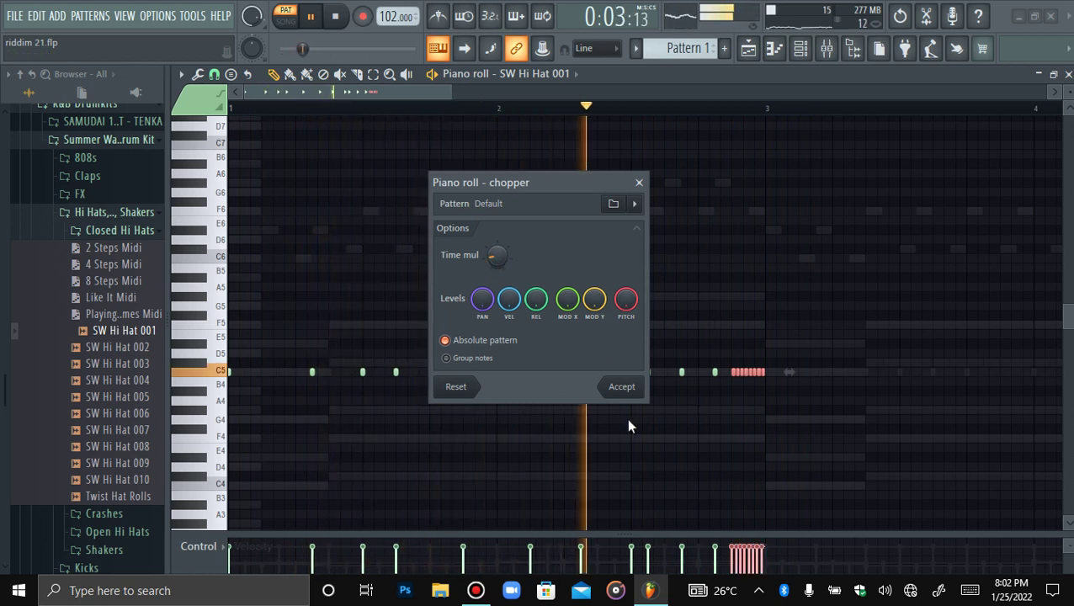
left_click(630, 392)
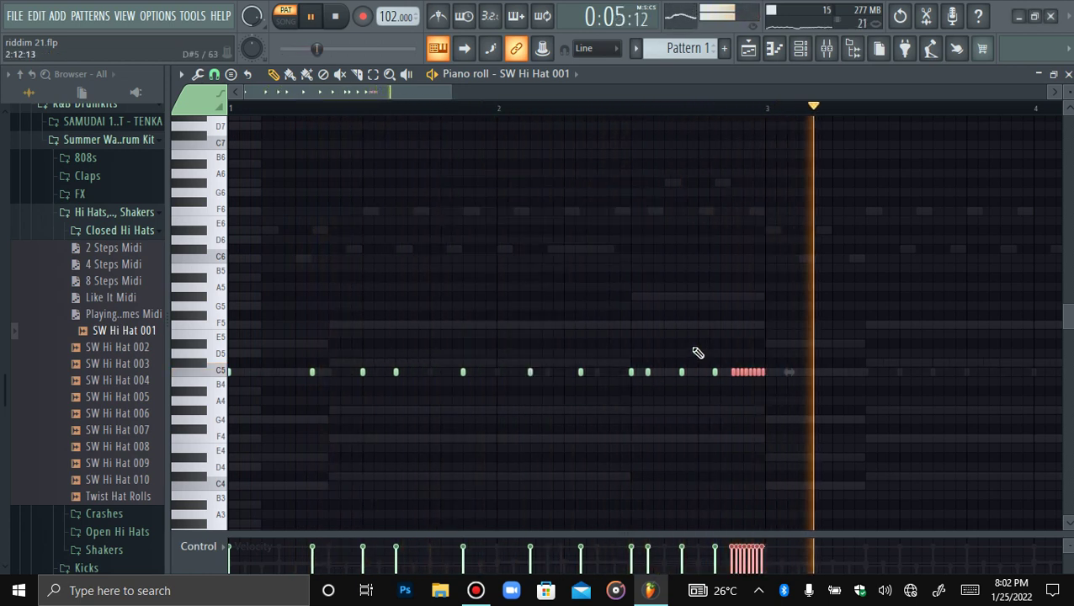
left_click_drag(733, 549, 762, 574)
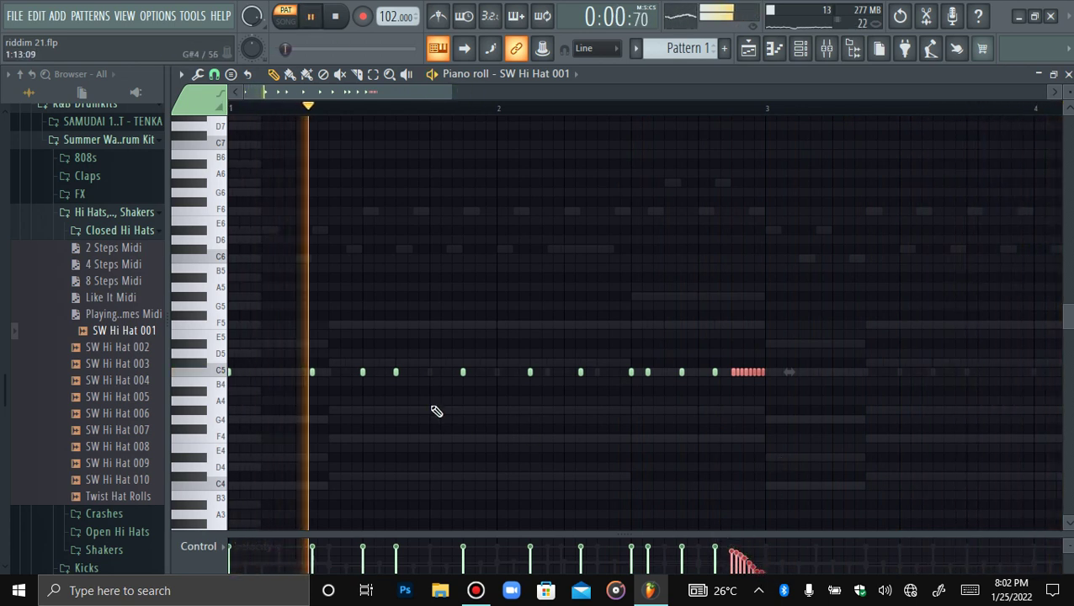
Lower the bar 1 hi-hat notes on steps 9 and 11 by an octave and raise the step 9 note back to C5.
key("space")
left_click_drag(357, 347, 379, 373)
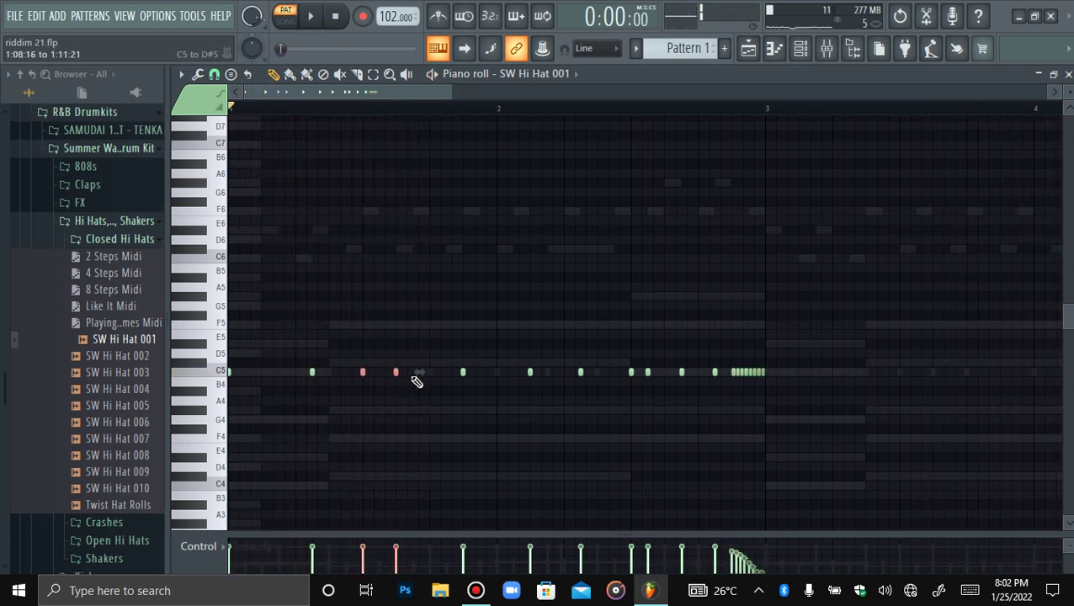
key("ctrl+Down")
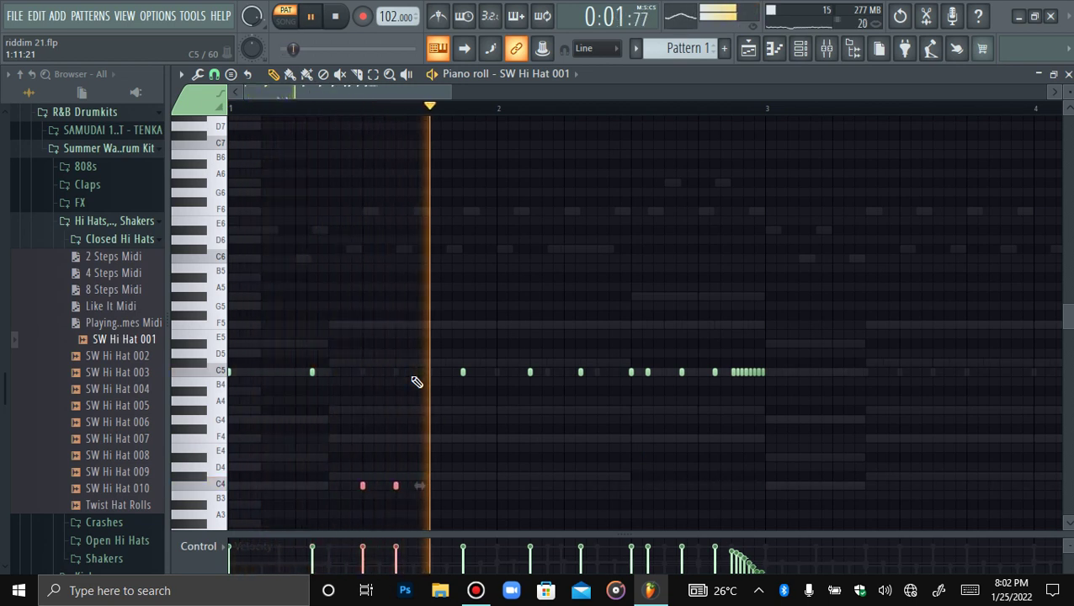
left_click_drag(387, 476, 348, 489)
key("ctrl+Up")
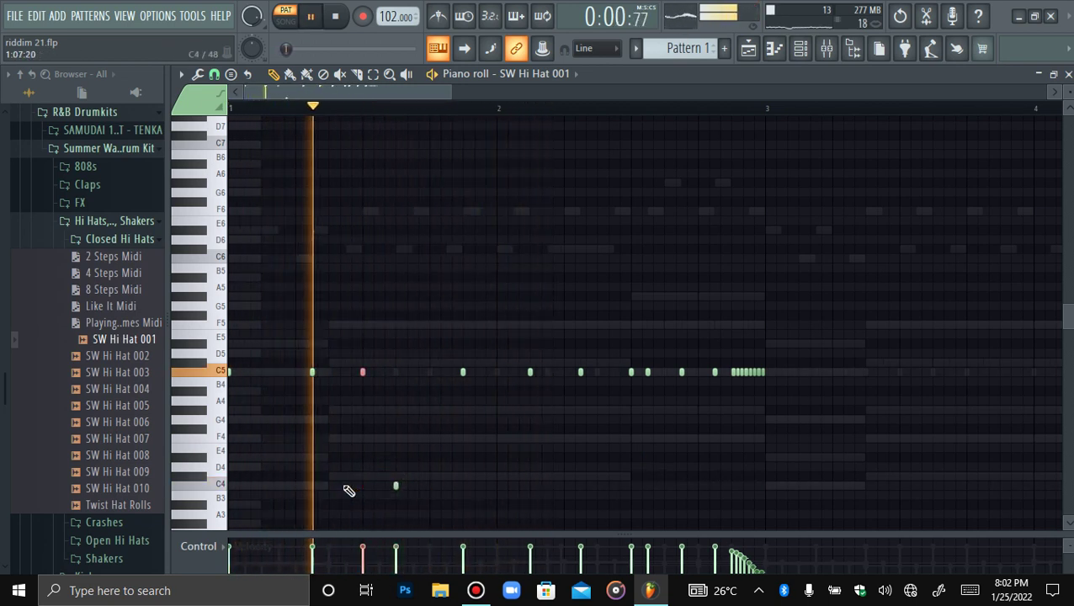
Lower the hi-hat note on step 6 of bar 2 by an octave and raise both low notes to F4.
left_click(577, 371, "ctrl")
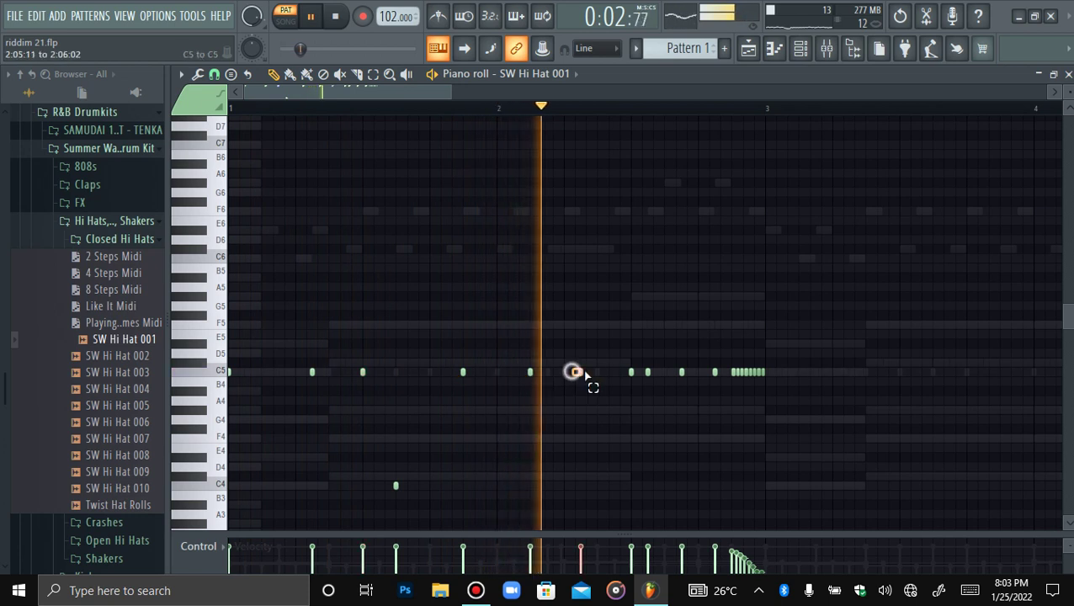
key("ctrl+Down")
left_click_drag(642, 438, 390, 515)
key("Up")
key("Up")
key("Up")
key("Up")
key("Up")
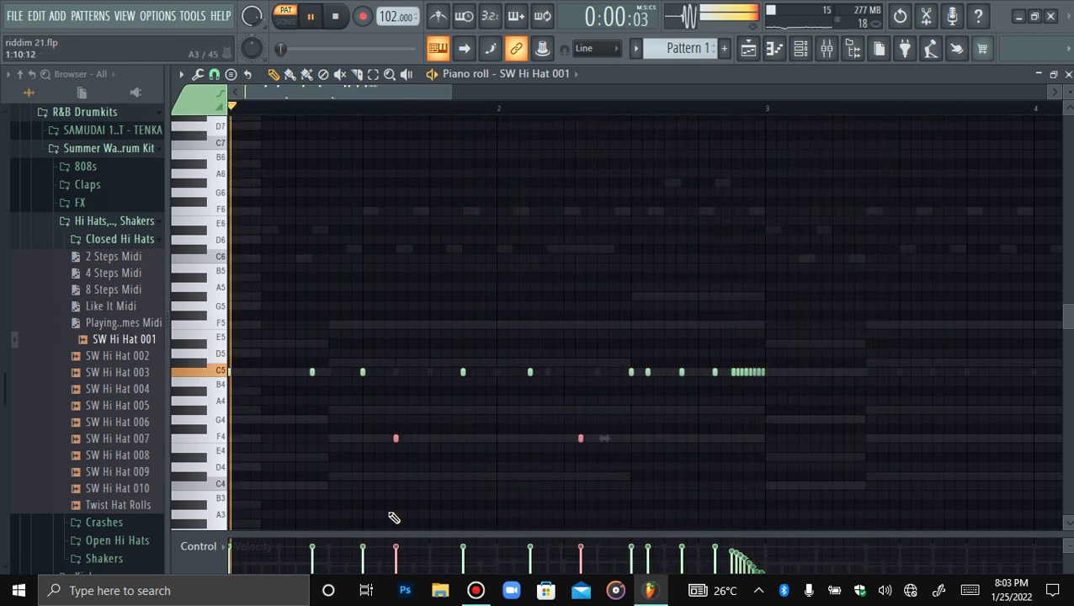
left_click(431, 371)
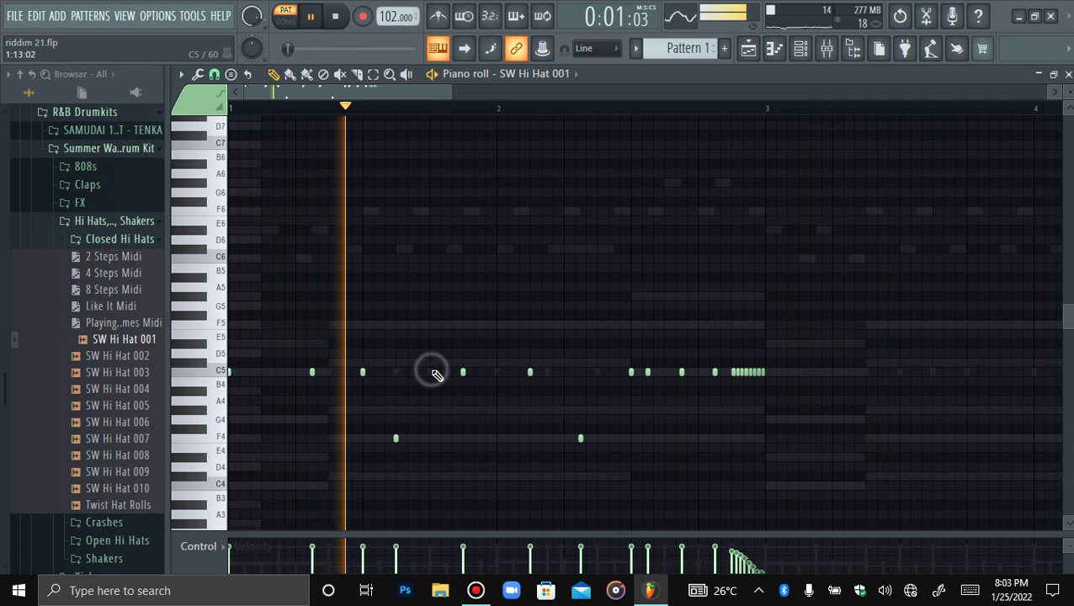
Duplicate the two-bar closed hi-hat pattern through bar 8, assign its channel to mixer track 12 and collapse the drum kit folders.
left_click(120, 239)
left_click(109, 222)
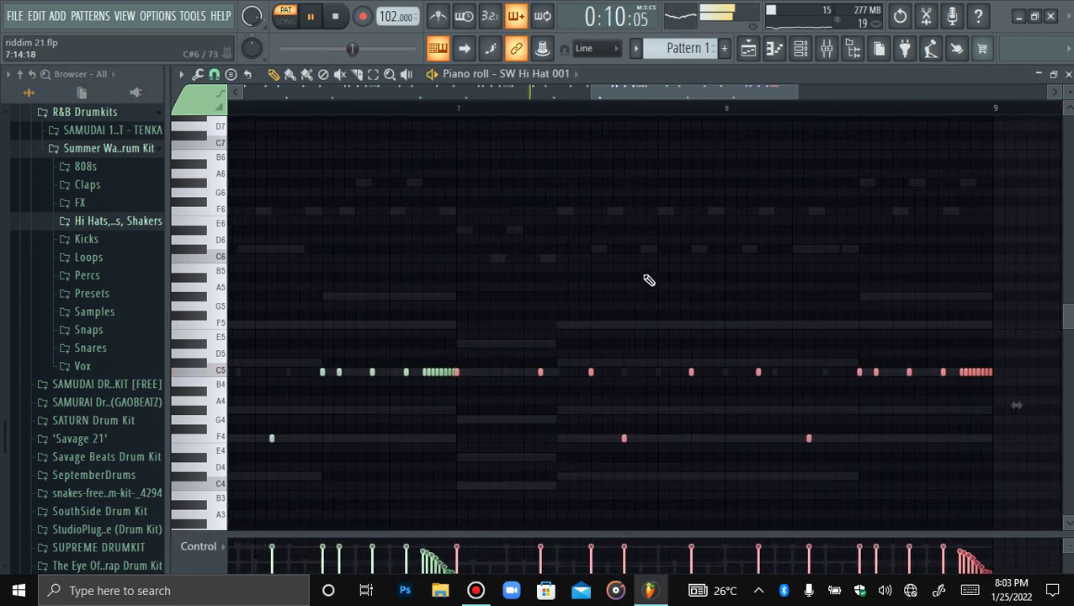
left_click_drag(593, 94, 244, 94)
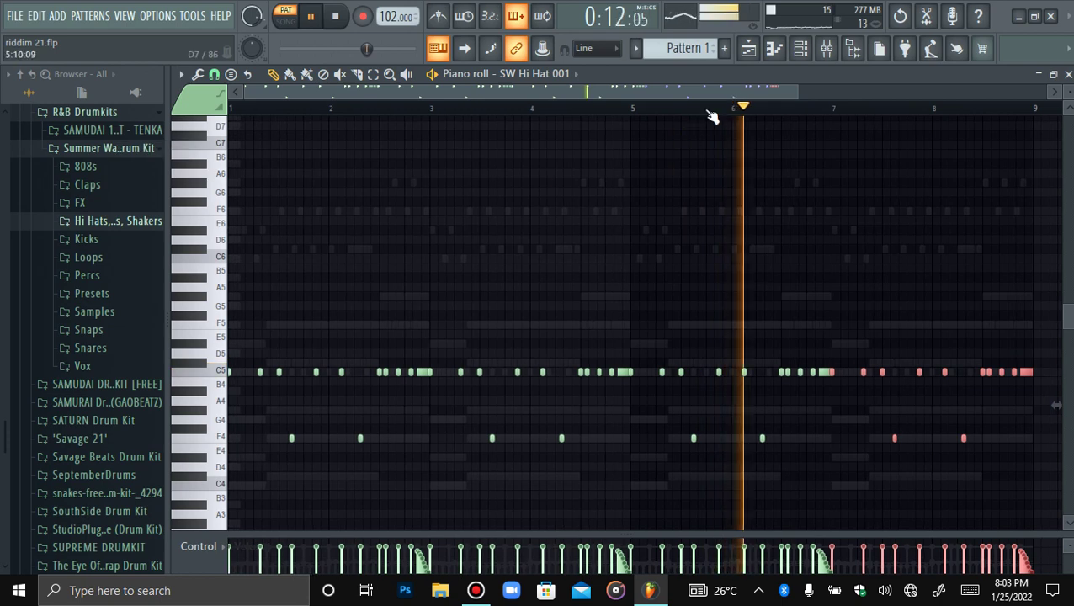
left_click(799, 50)
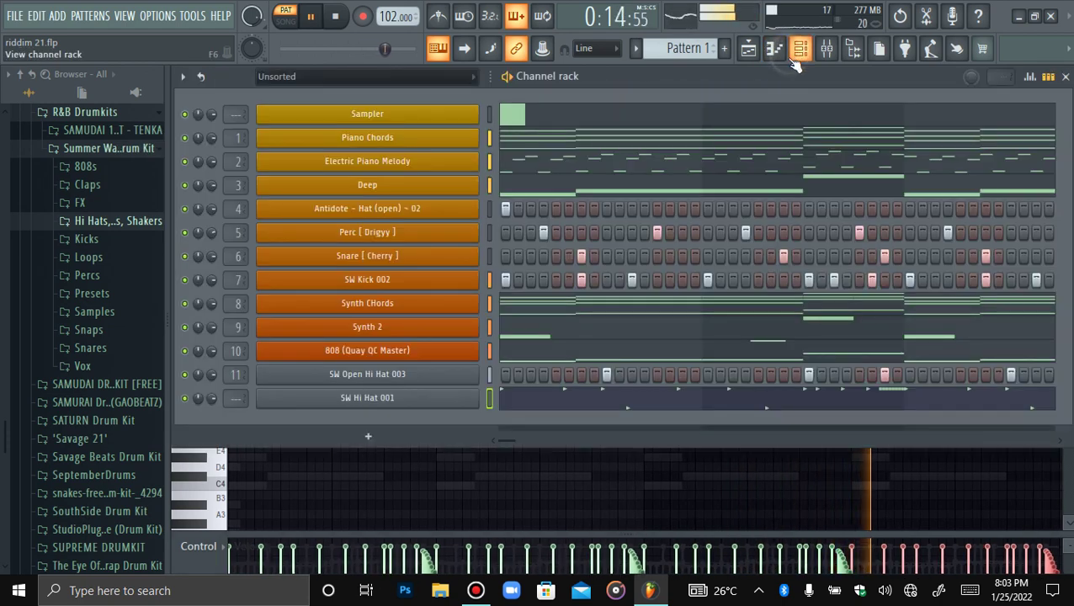
left_click(90, 148)
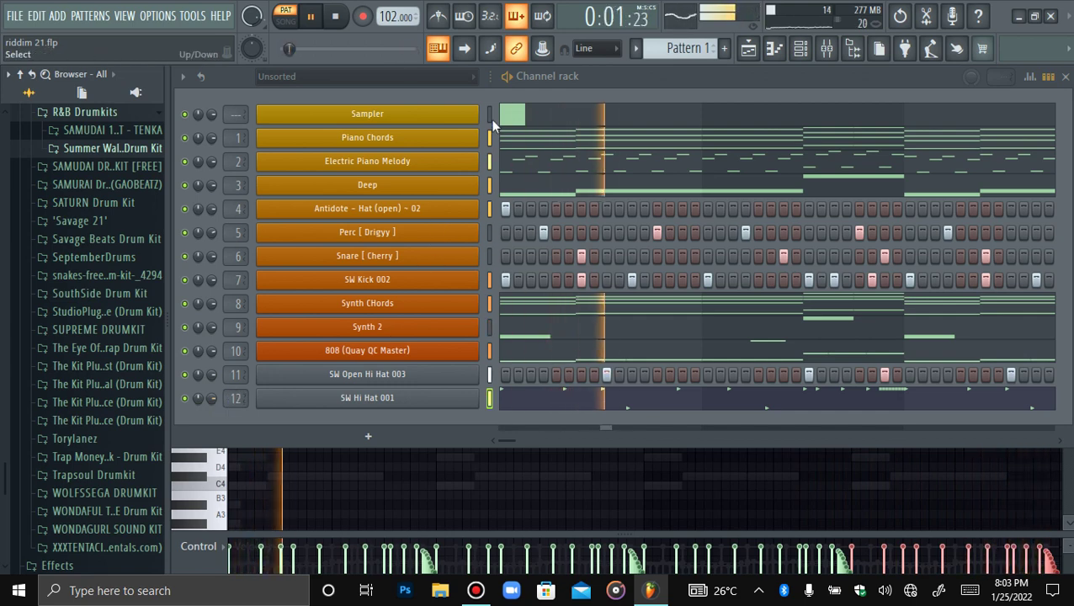
Select all channels and recolor them with a gradient from dark goldenrod #B69014 to saddle brown #B65211.
left_click_drag(488, 398, 489, 113)
left_click(182, 76)
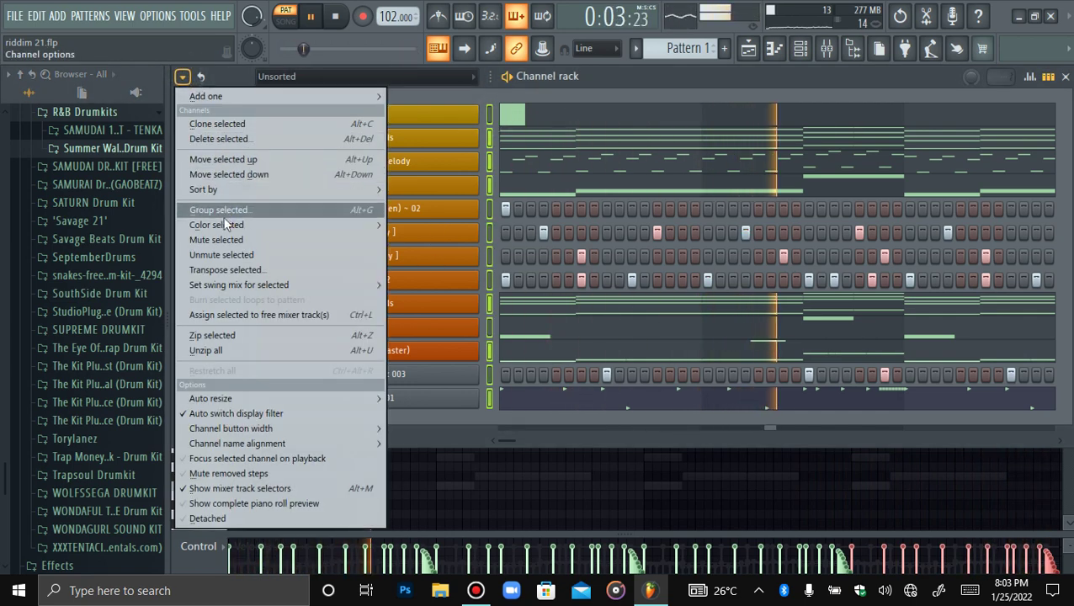
mouse_move(336, 226)
left_click(418, 226)
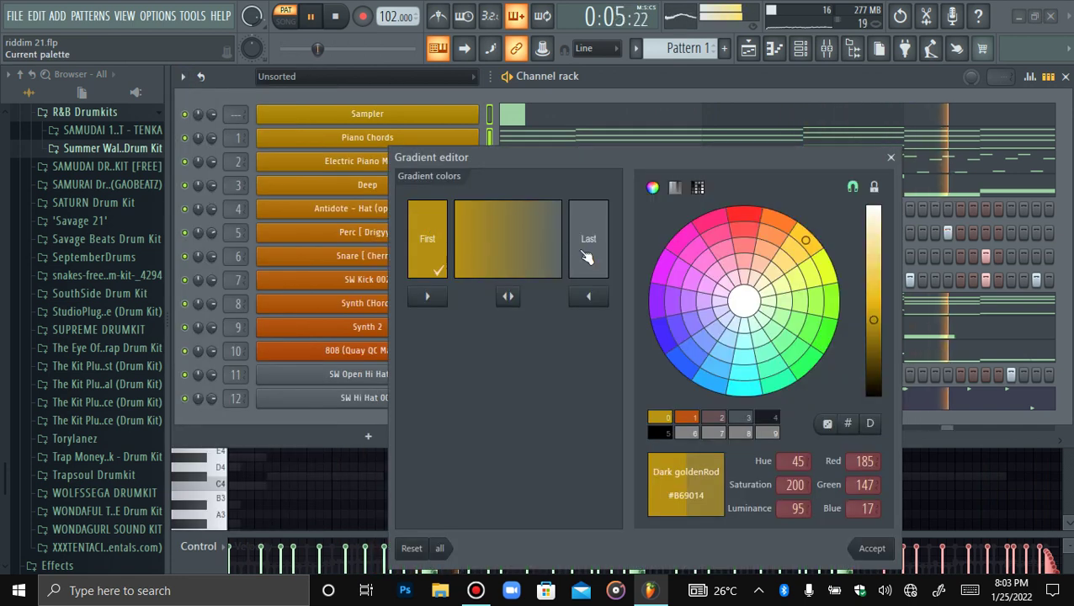
left_click(587, 257)
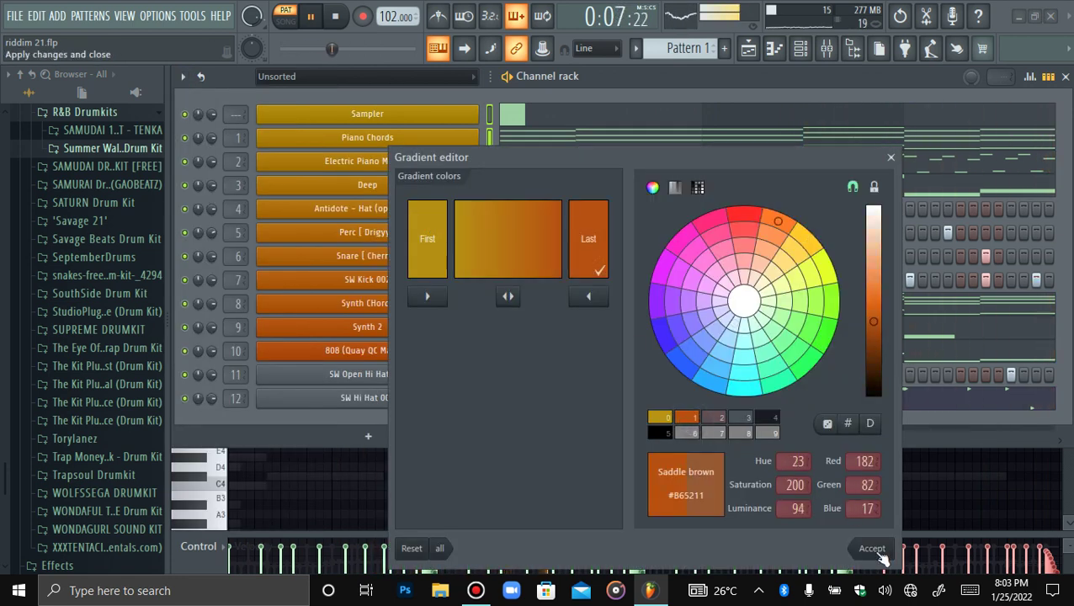
left_click(875, 550)
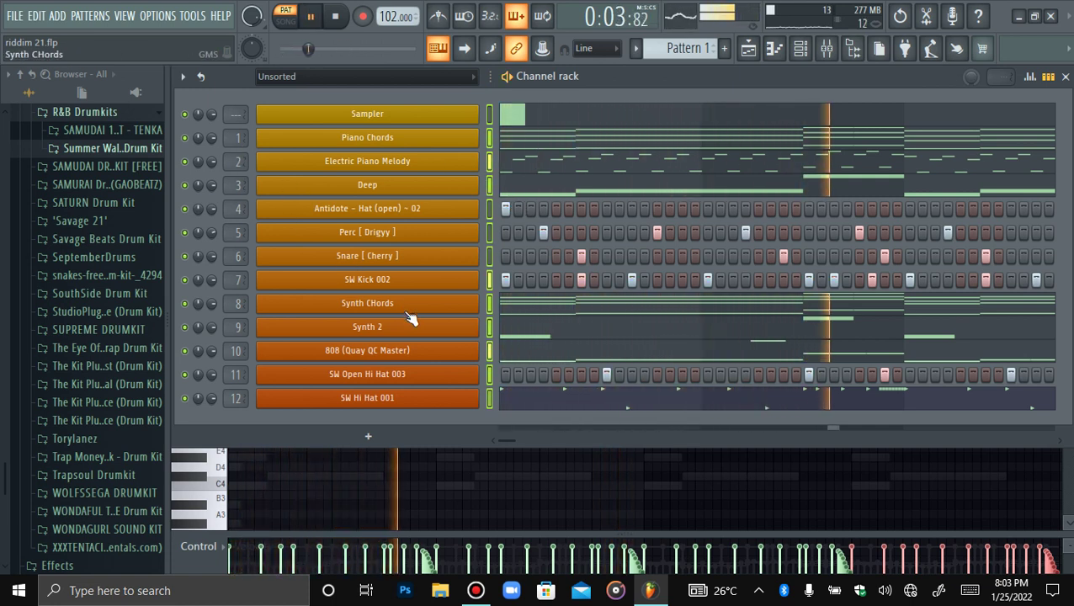
Add a new GMS synth channel and switch its preset library to the Leads & Synths bank.
left_click(352, 431)
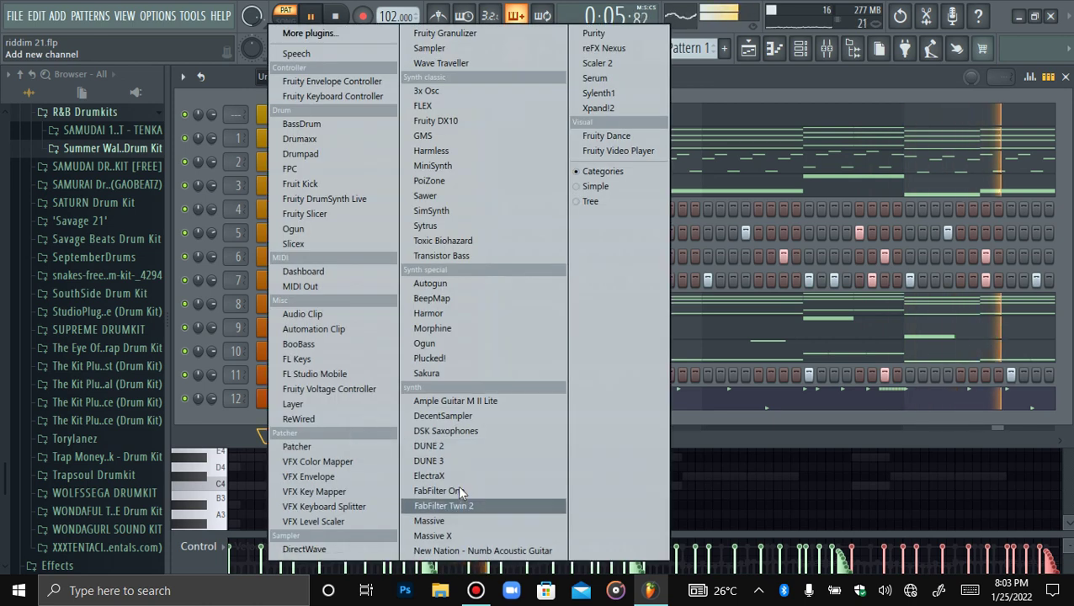
left_click(426, 136)
left_click_drag(520, 193, 539, 135)
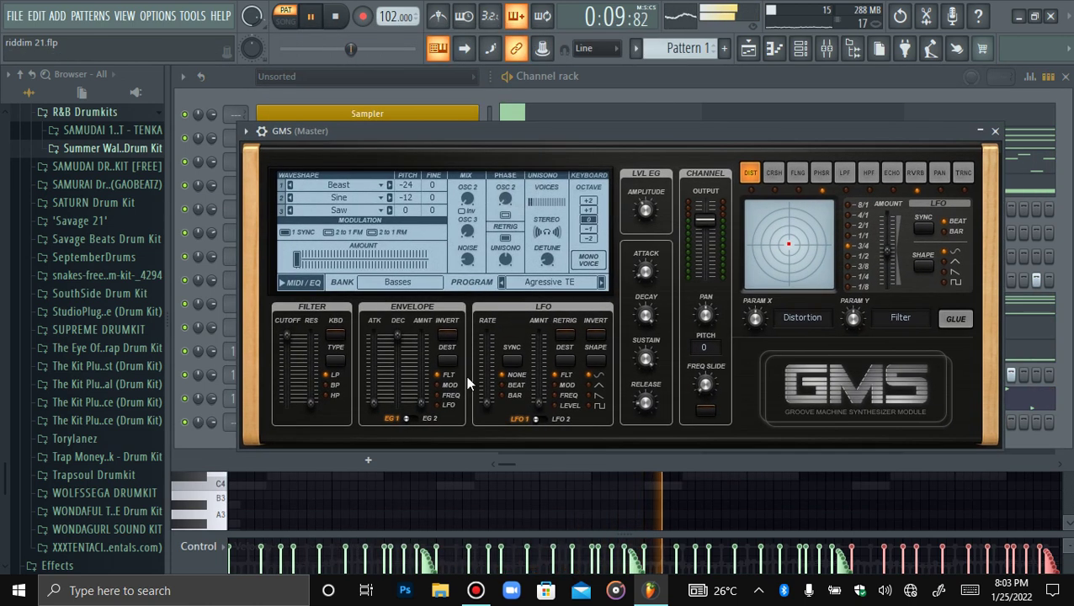
left_click(425, 283)
left_click(564, 258)
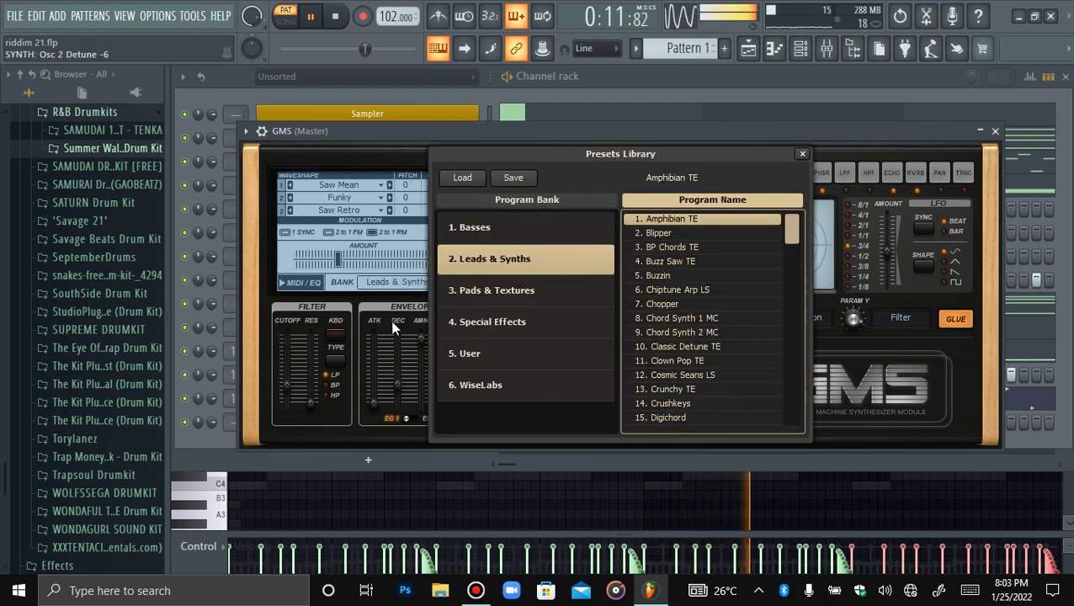
left_click_drag(318, 133, 367, 187)
left_click(354, 155)
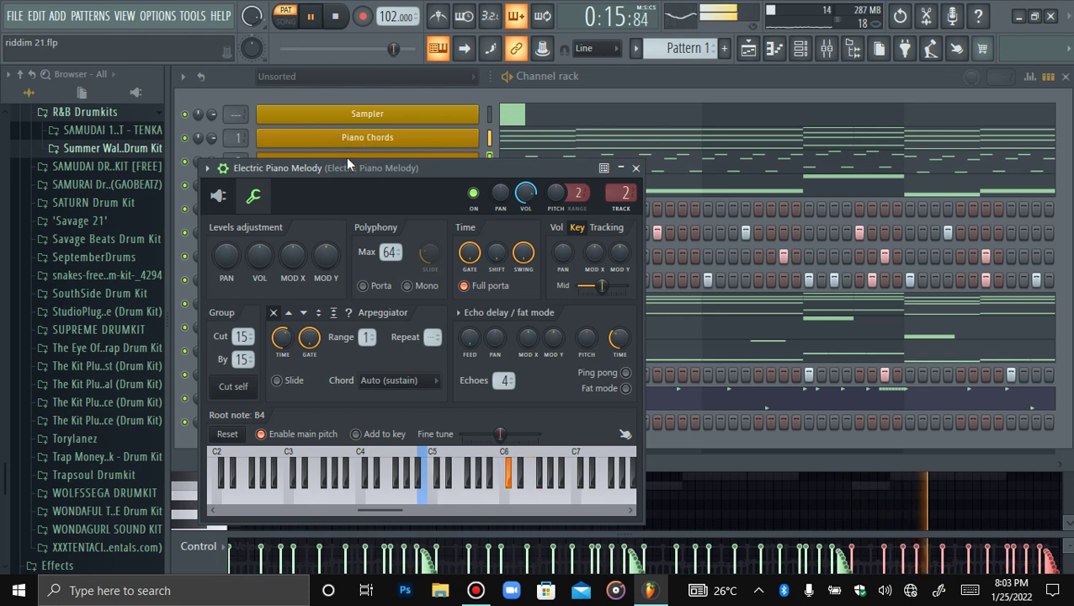
left_click(347, 159)
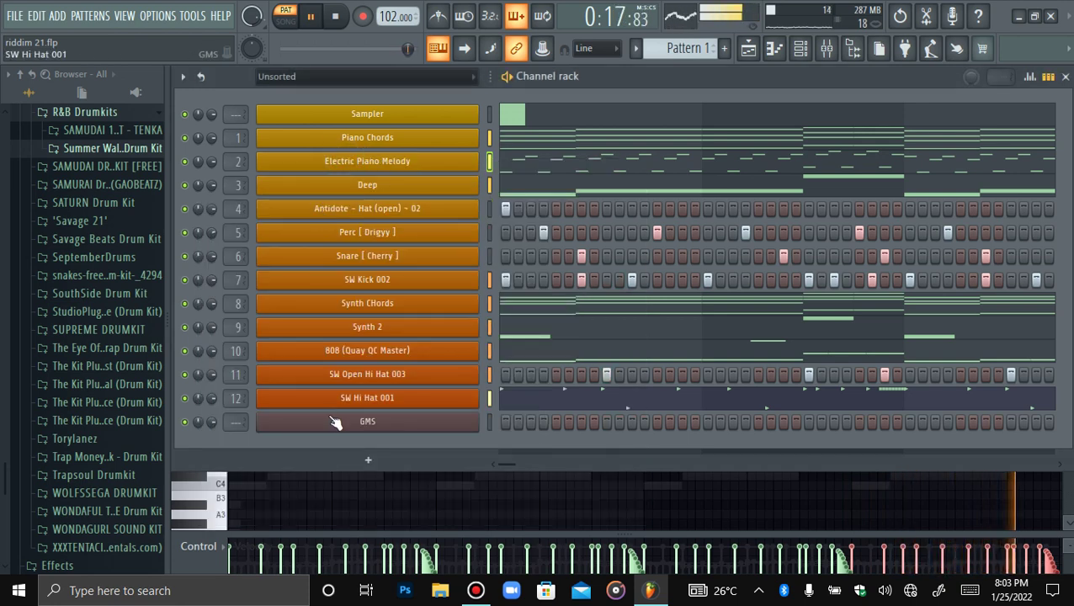
left_click(335, 422)
left_click(313, 187)
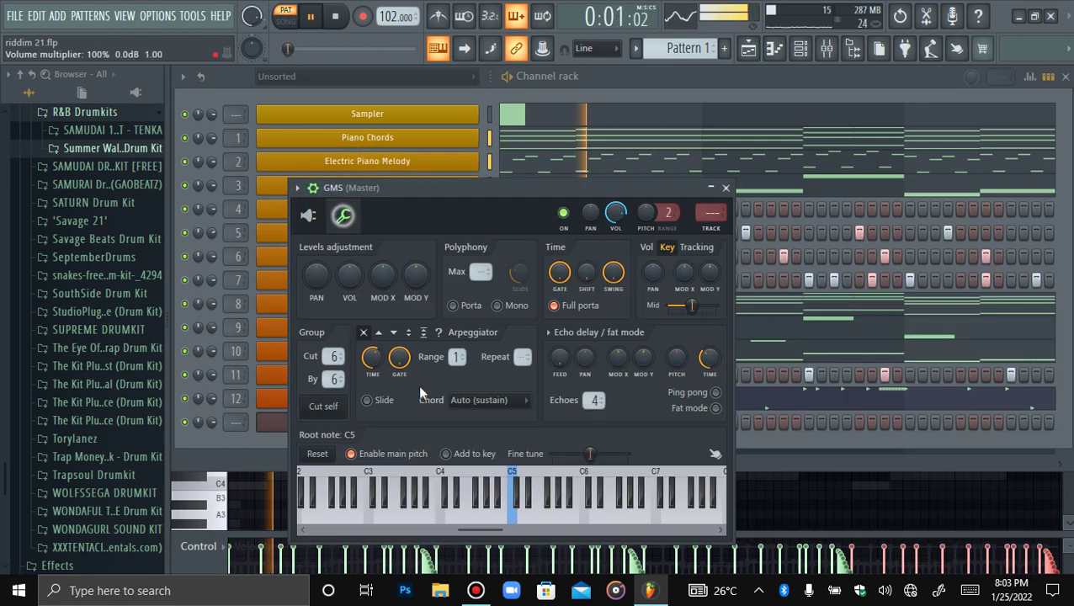
left_click(318, 188)
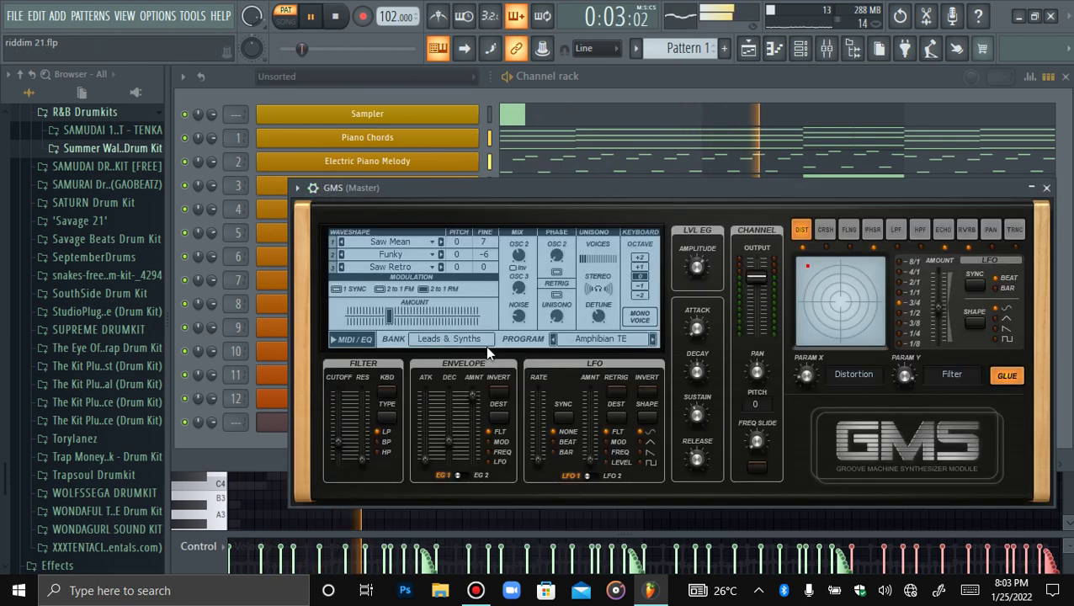
Load the Ghost TE preset from the Pads & Textures bank and assign the GMS channel to mixer track 13.
left_click(474, 345)
left_click(545, 345)
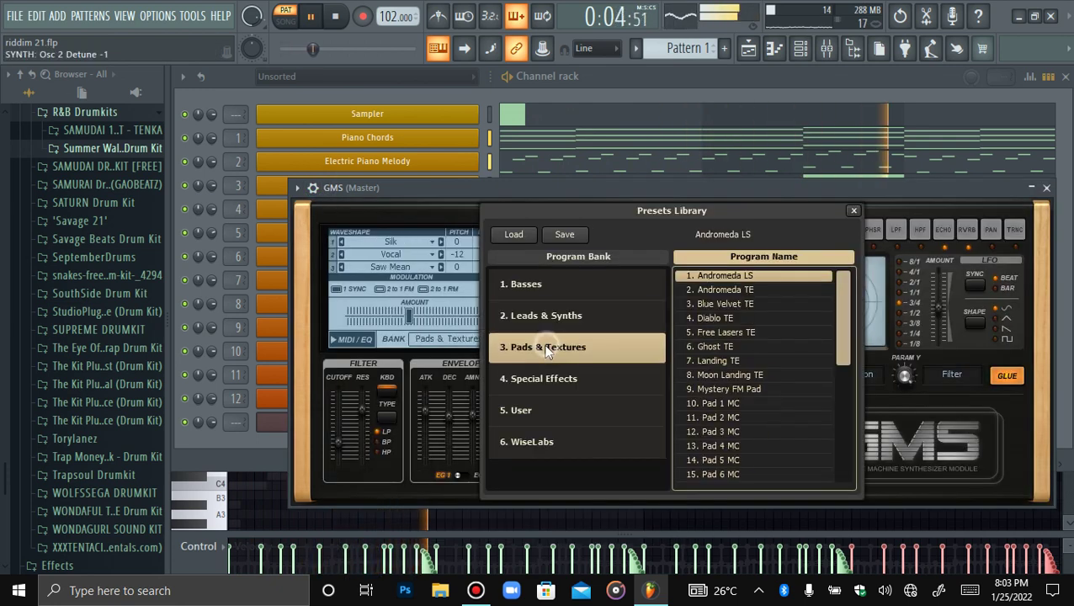
left_click(752, 322)
left_click(730, 334)
left_click(720, 346)
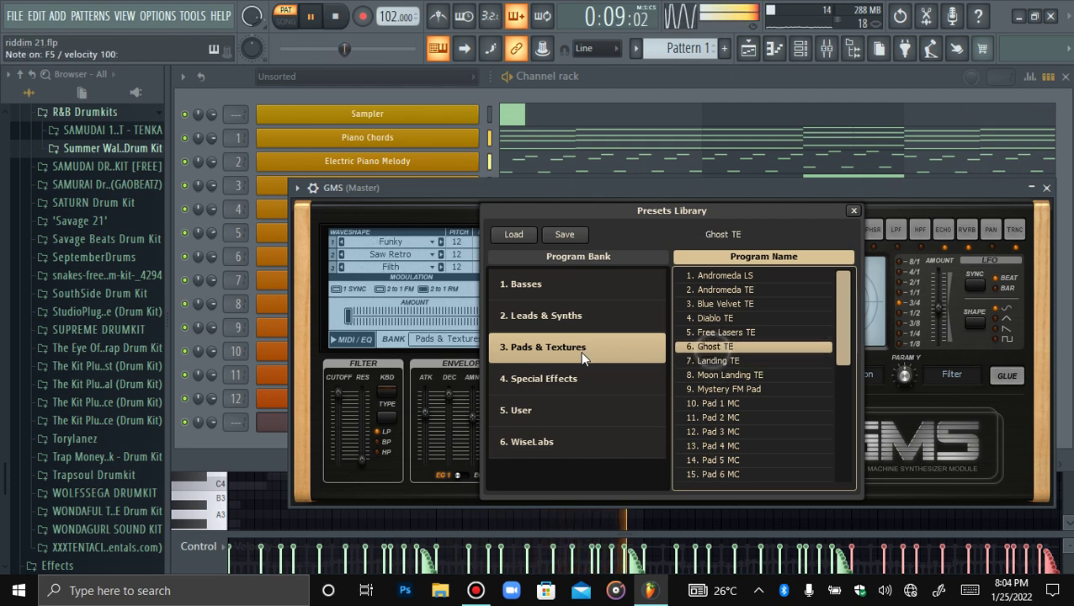
left_click(270, 430)
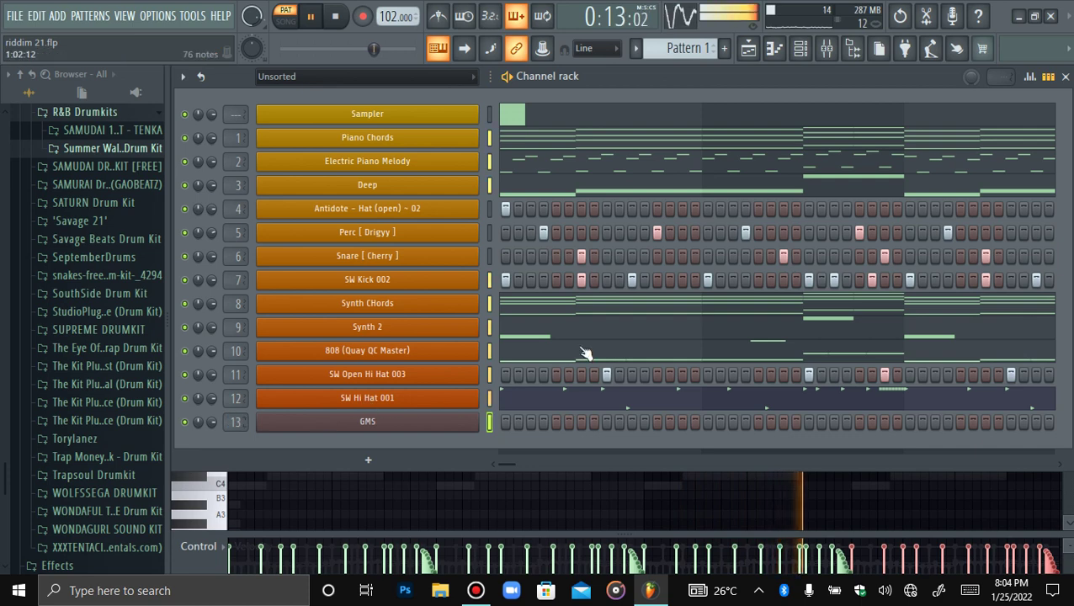
Solo the Piano Chords channel and reactivate the Electric Piano Melody and Deep channels.
left_click(775, 49)
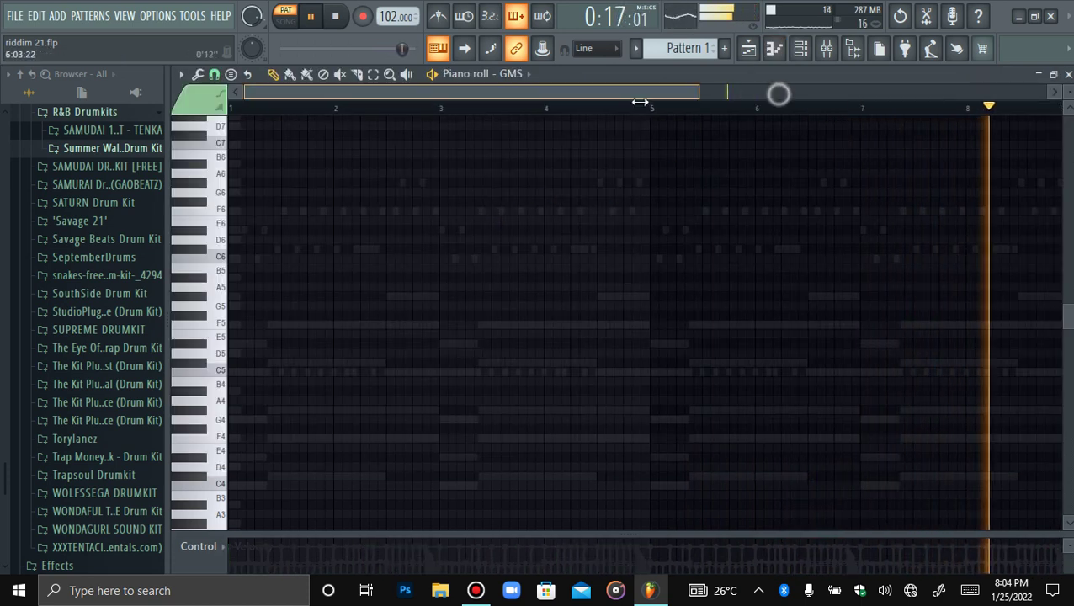
left_click_drag(780, 93, 513, 118)
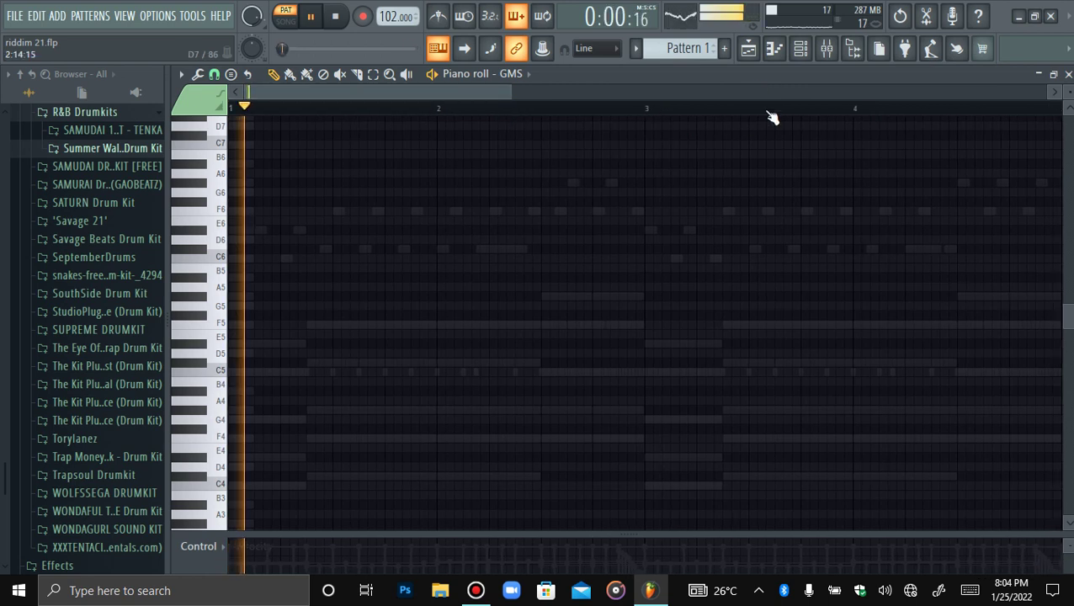
scroll(592, 216, "up", 2)
scroll(631, 176, "down", 1)
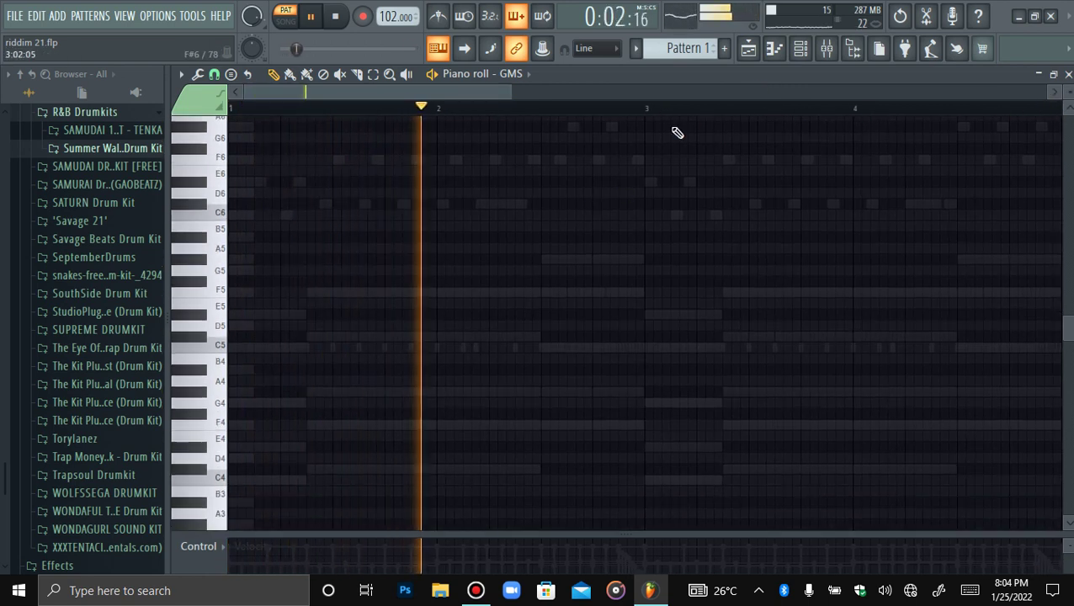
left_click(799, 52)
right_click(185, 138)
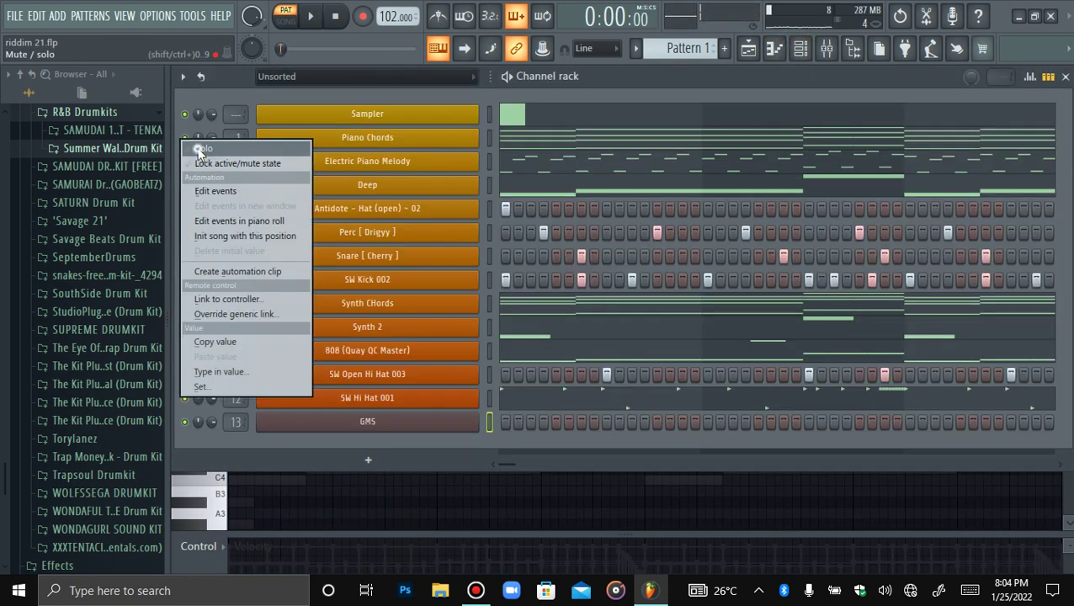
left_click(189, 167)
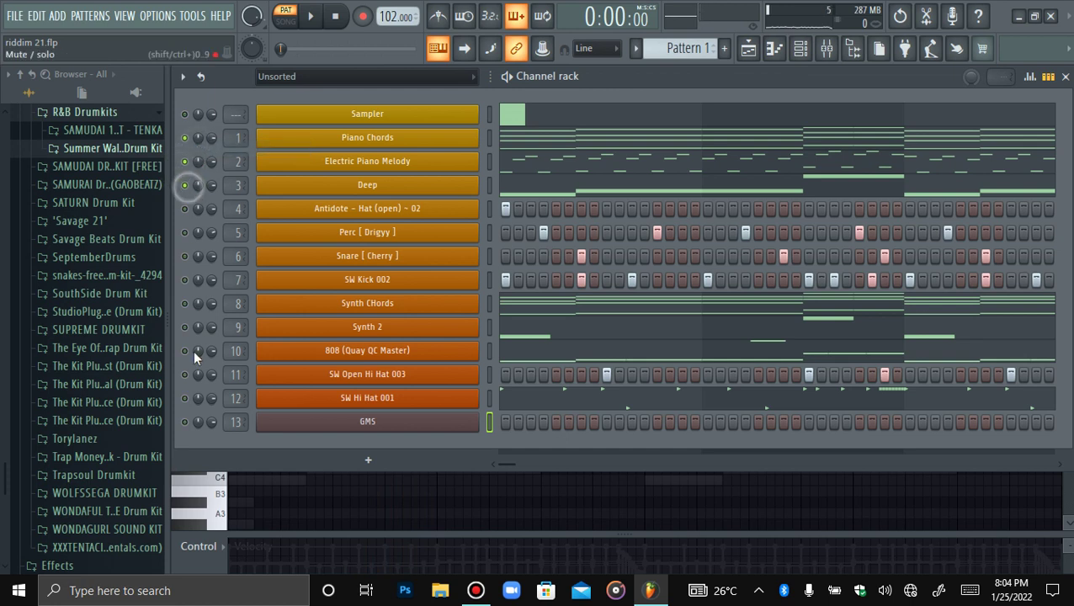
Place short GMS notes on D#5 at the start of bar 1 and G#5 in mid bar 2, trying D#5 at bar 3.
left_click(773, 49)
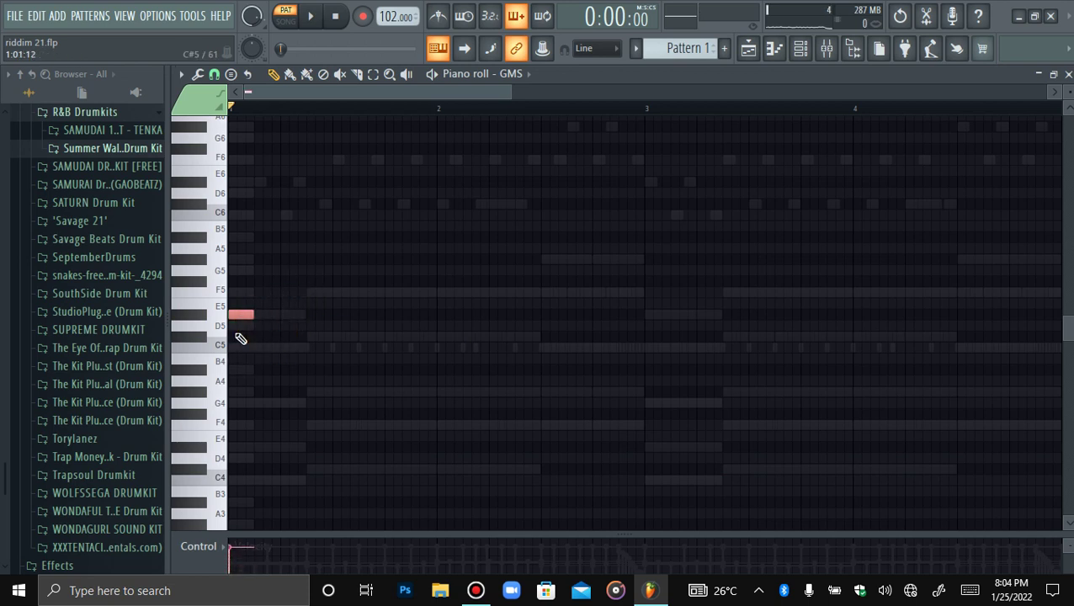
key("alt+q")
key("Escape")
key("space")
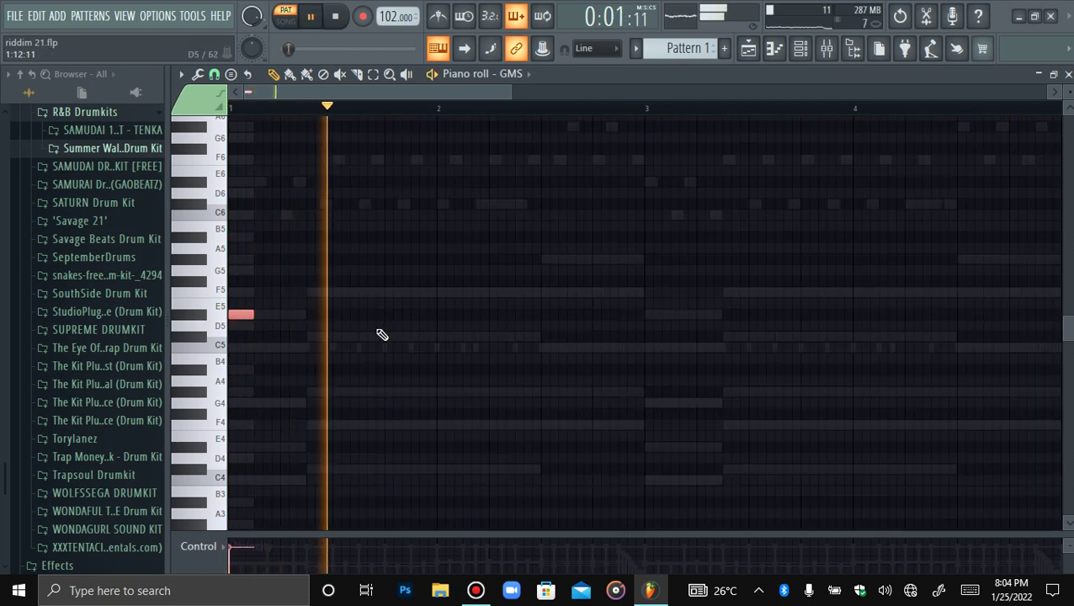
left_click(453, 319)
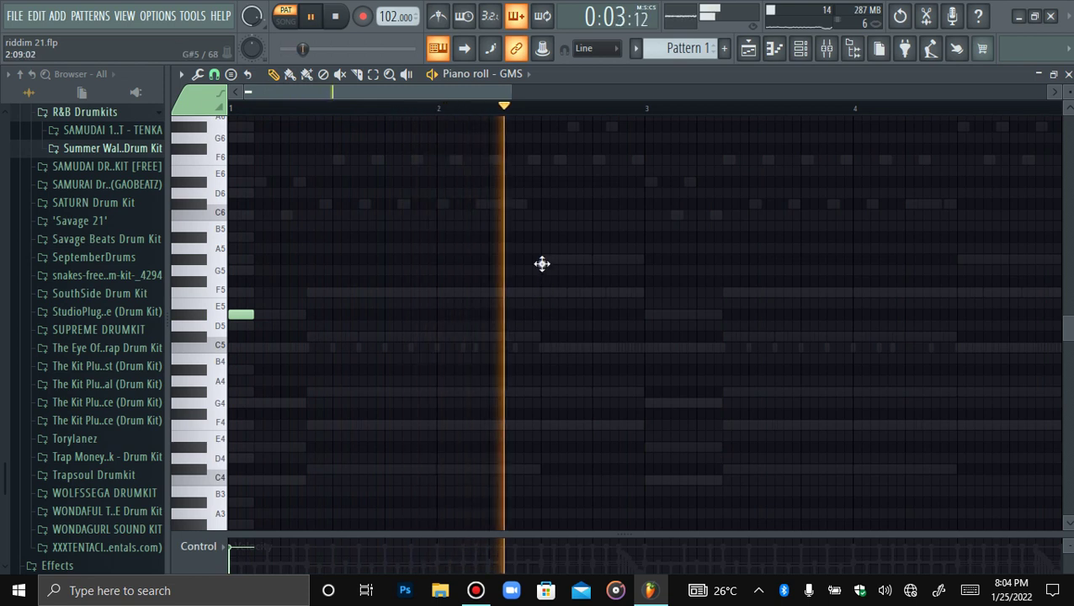
left_click(542, 259)
left_click(643, 314)
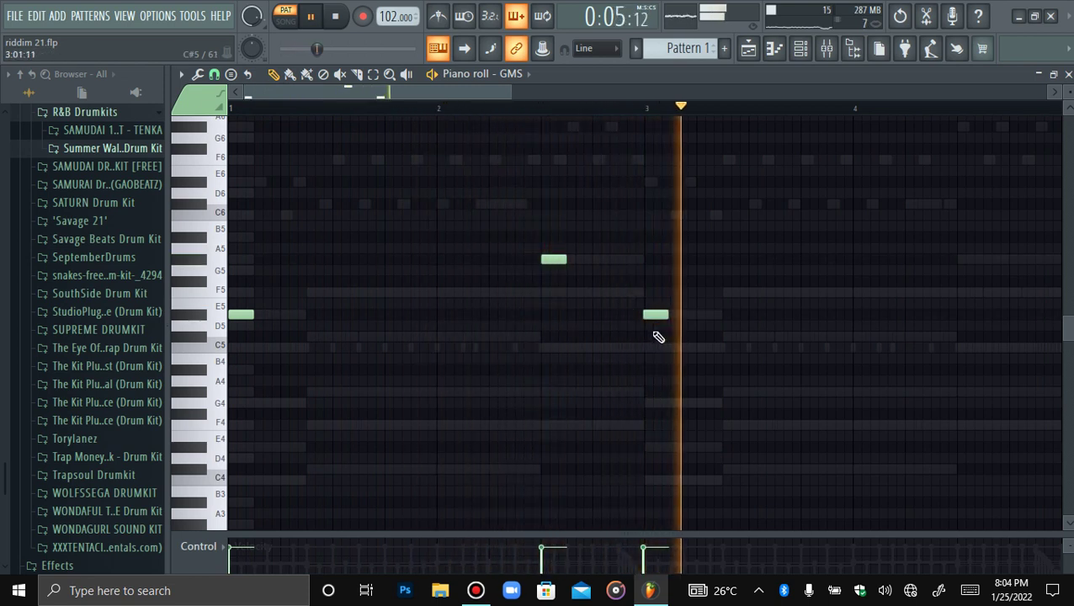
right_click(652, 317)
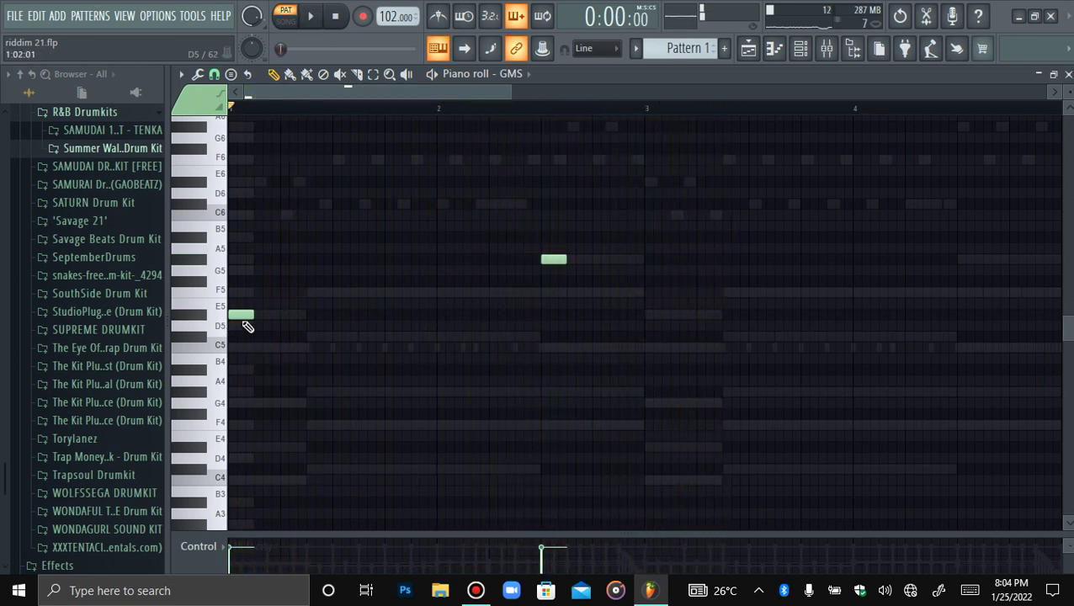
Lower the bar 1 note to C5, try C#5 on step 7 and F5 in bar 2, and delete all notes except C5.
key("space")
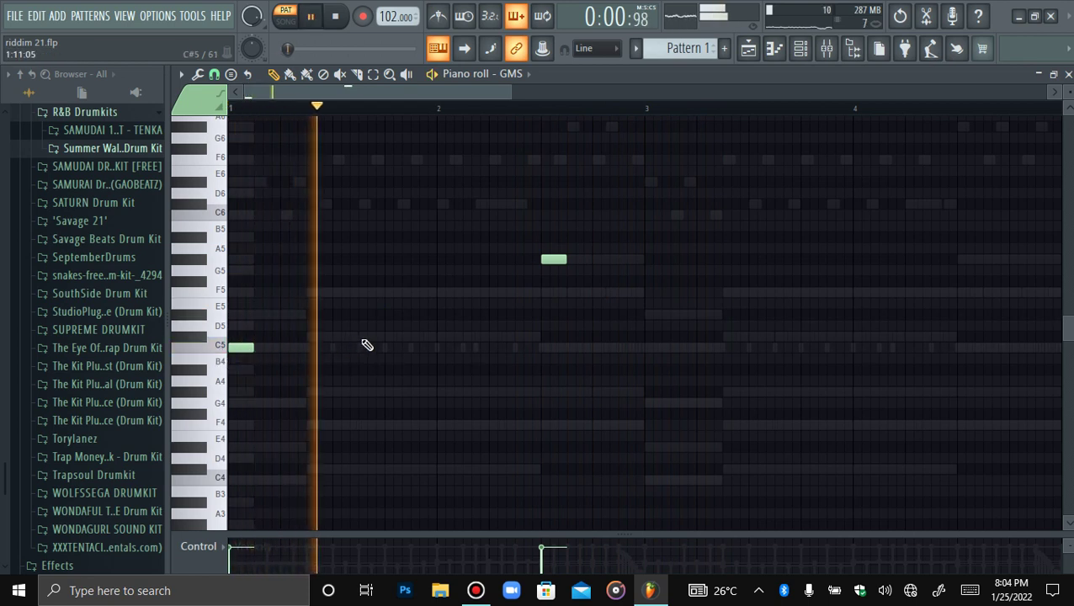
left_click(315, 336)
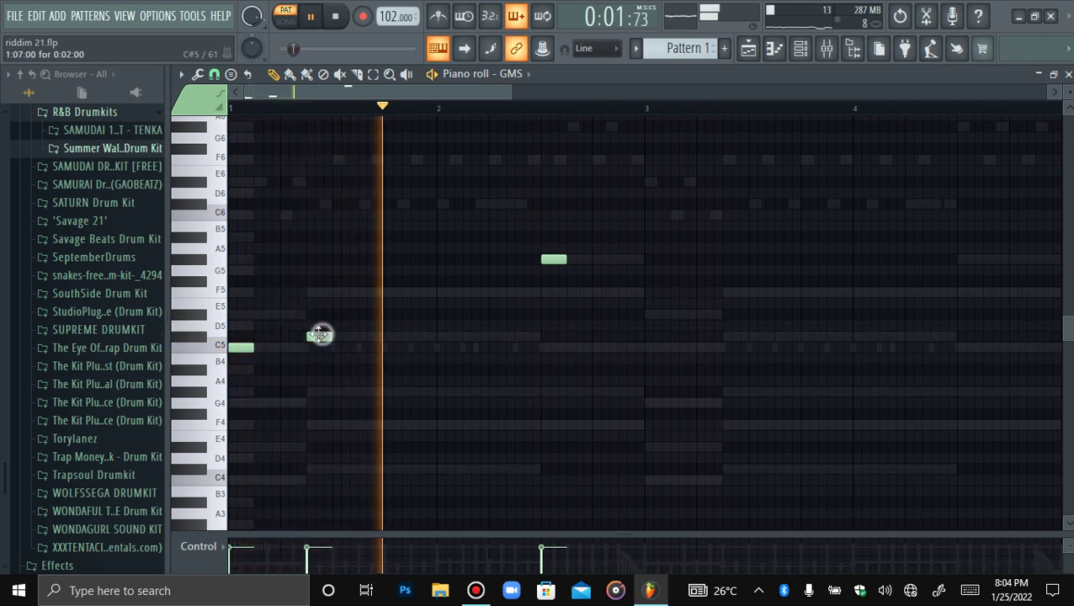
left_click(602, 292)
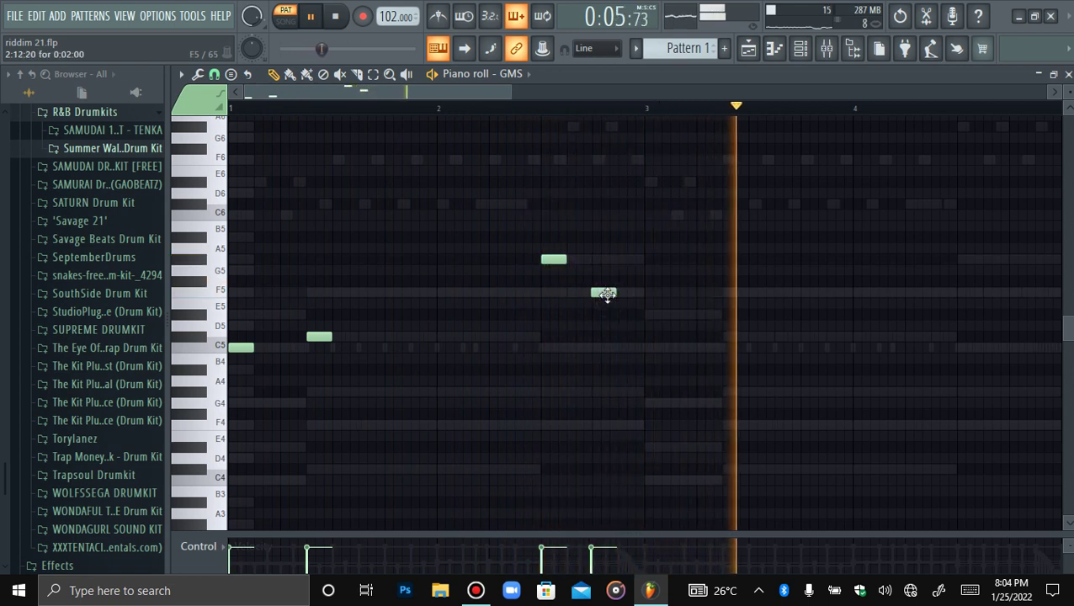
right_click(559, 261)
key("space")
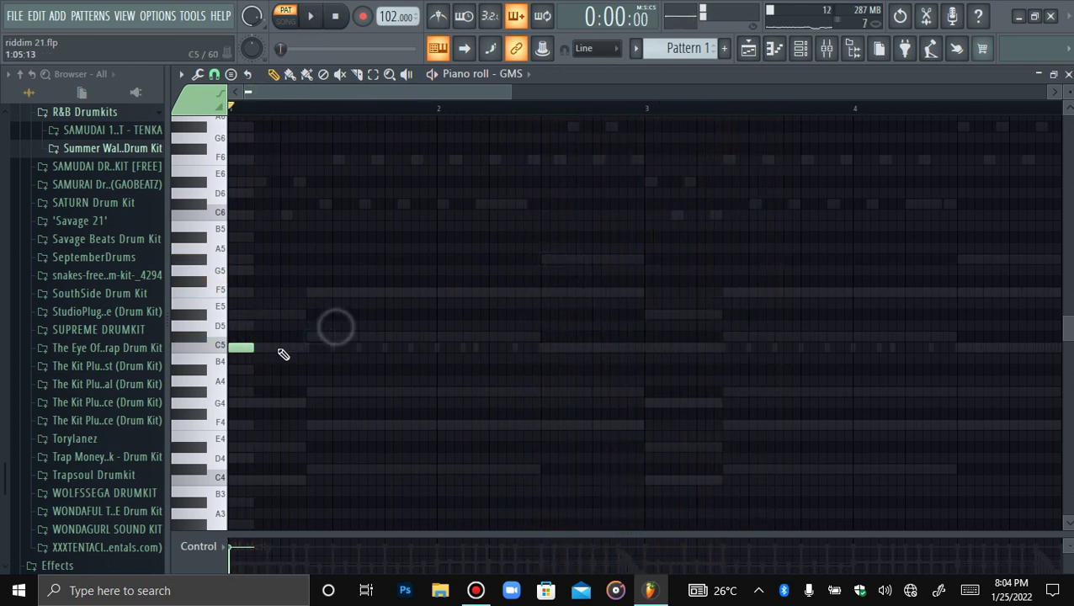
Lengthen the C5 note to one bar and try a one-bar C#5 note after it in bar 2.
key("space")
left_click_drag(584, 355, 436, 356)
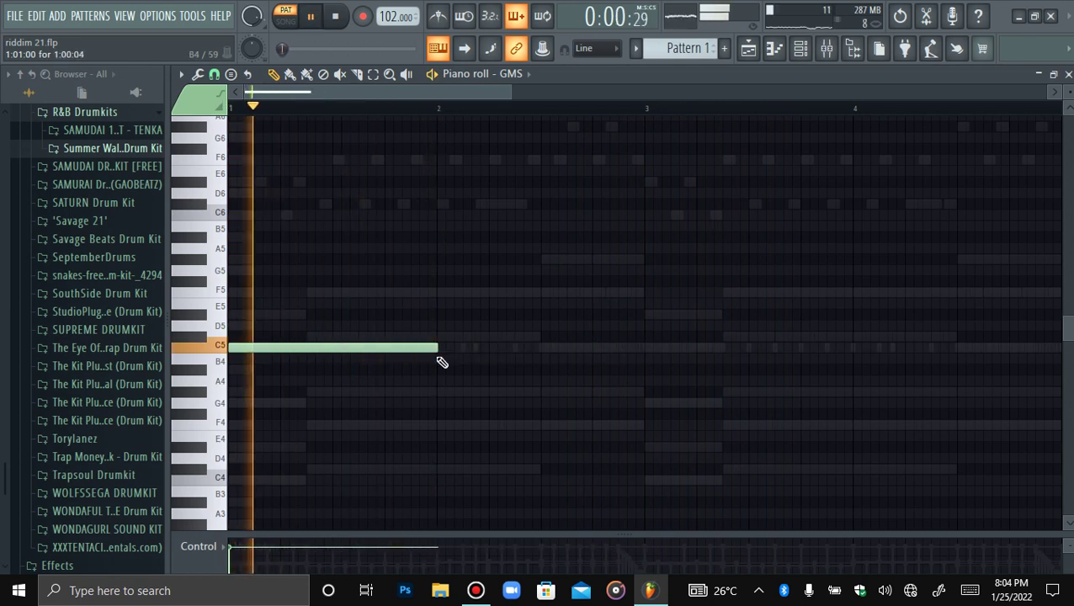
key("alt+q")
key("Escape")
left_click(436, 336)
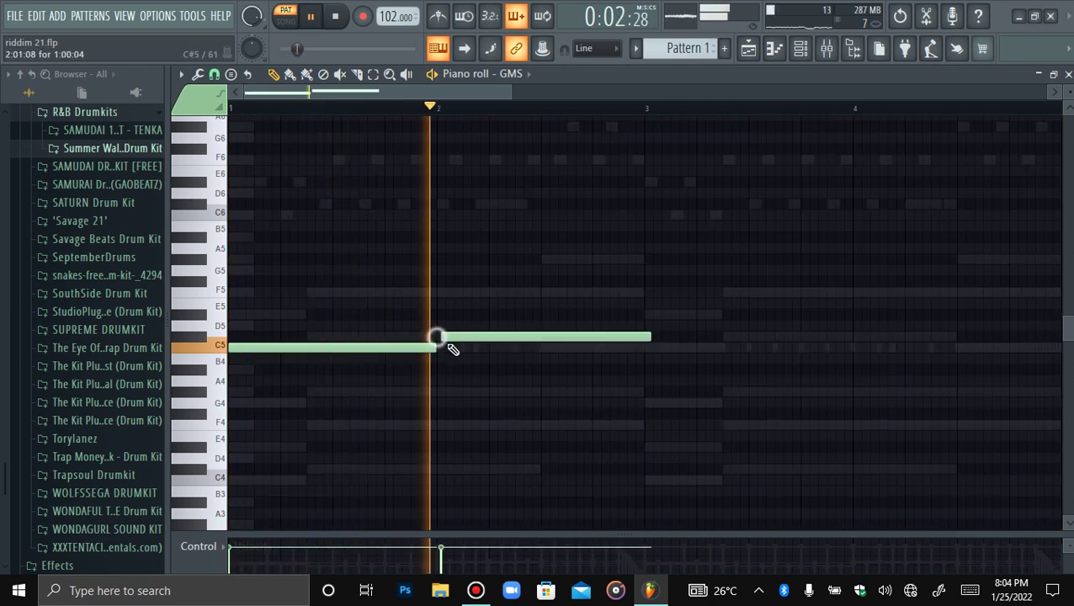
right_click(502, 336)
Raise the bar 1 note to D#5, set its length to one bar and place a longer C#5 note at bar 2.
left_click_drag(437, 347, 497, 344)
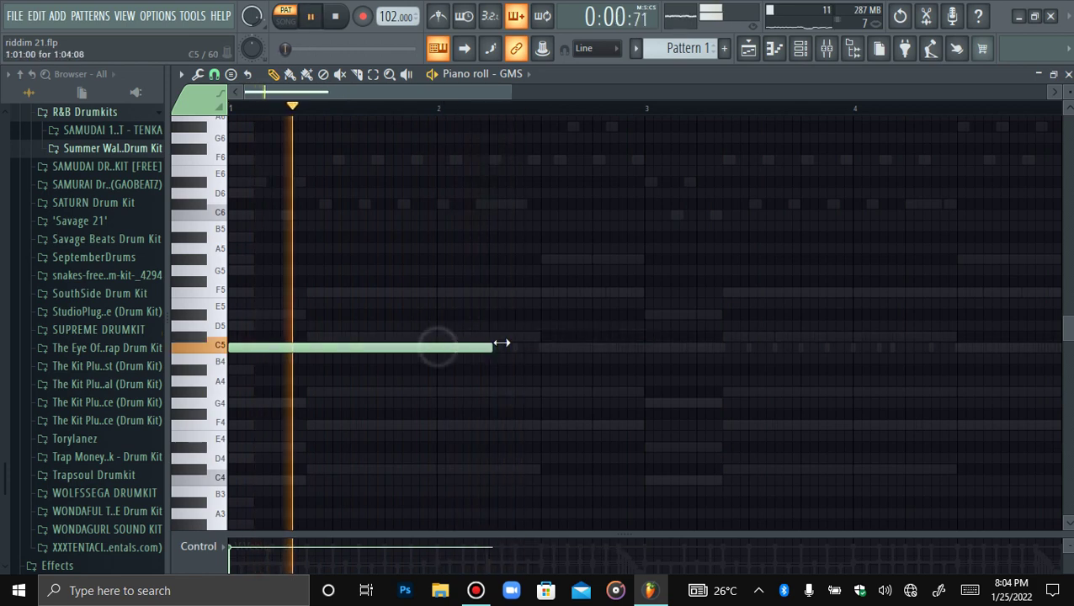
key("space")
left_click_drag(371, 347, 305, 321)
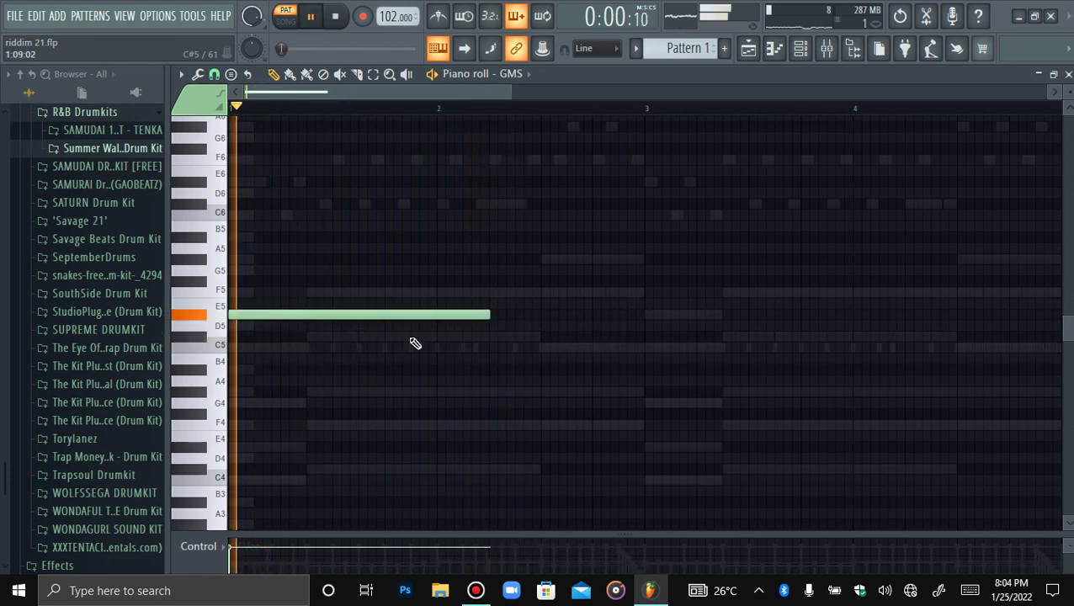
key("alt+q")
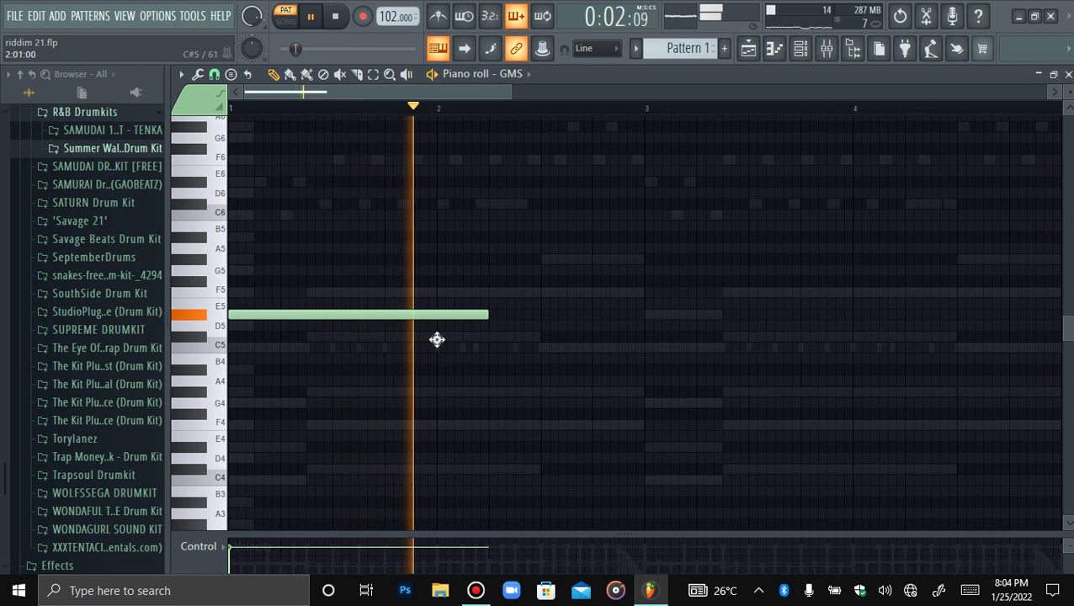
left_click(437, 337)
left_click_drag(488, 315, 439, 315)
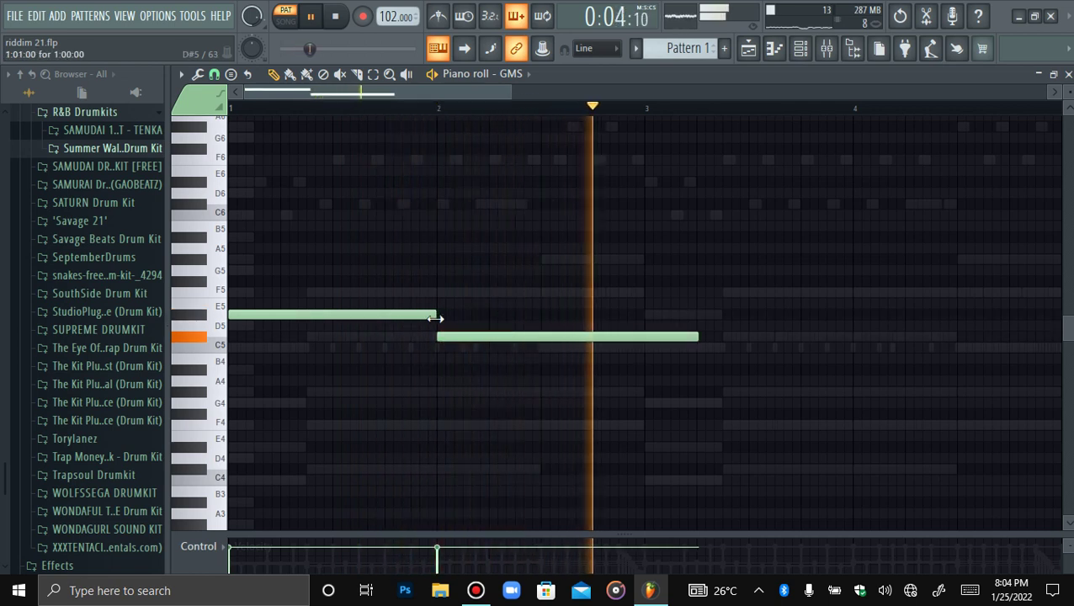
Delete the C#5 note at bar 2 and lower the remaining bar 1 note to G4.
key("space")
key("space")
right_click(695, 336)
key("space")
left_click_drag(364, 318, 271, 412)
key("space")
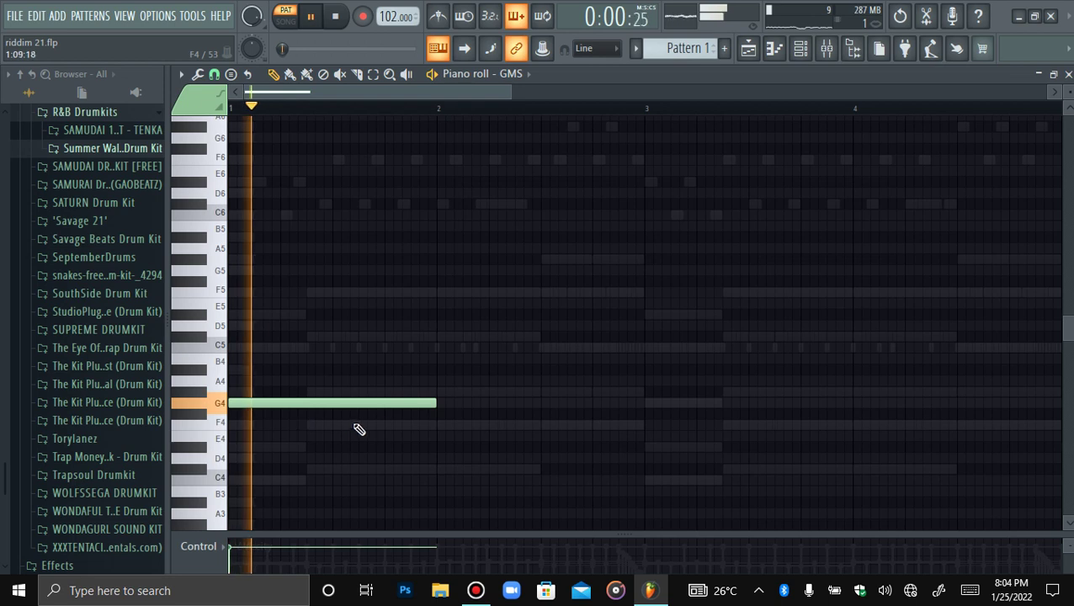
Try one-bar notes on G#4 in bar 2 and C5 in bar 3, and delete both.
left_click(439, 391)
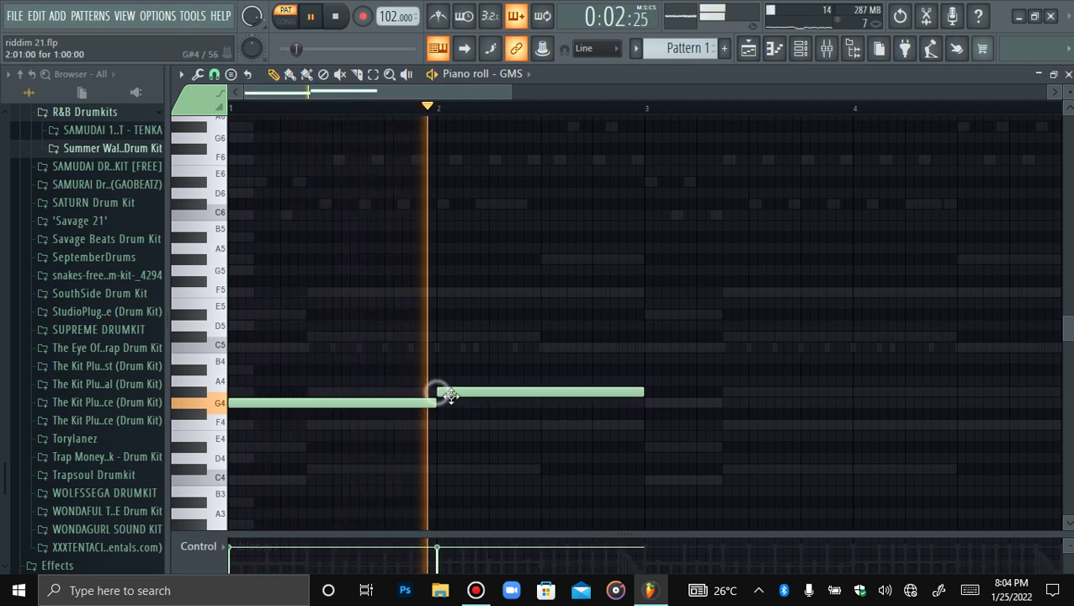
left_click(648, 348)
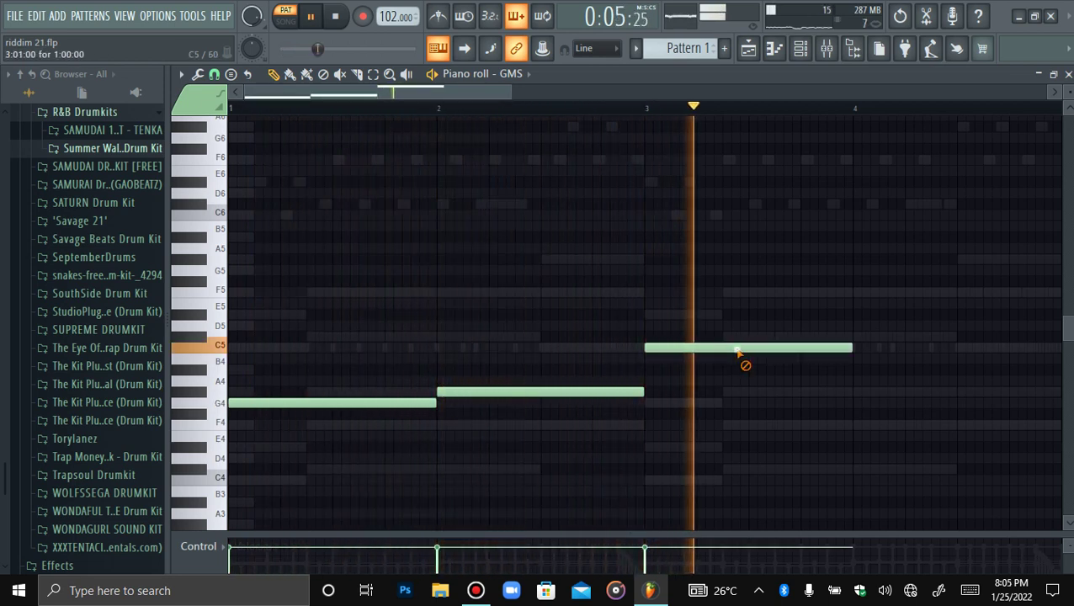
right_click(743, 349)
right_click(503, 393)
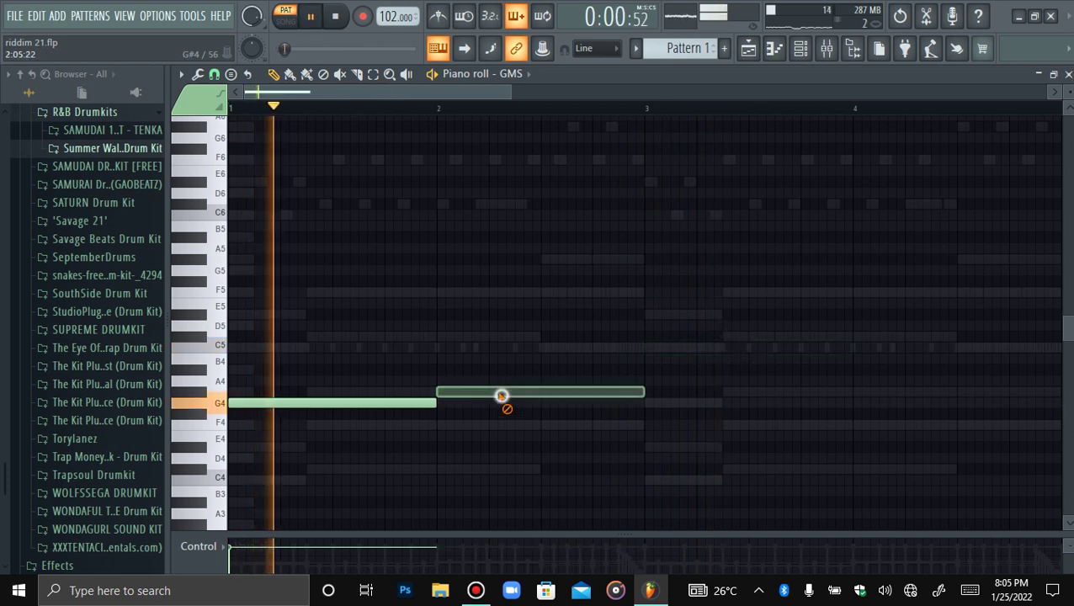
Add a G#4 note at step 7 of bar 1 and shorten the G4 note to end where it starts.
left_click(314, 391)
left_click_drag(434, 403, 307, 404)
key("space")
key("space")
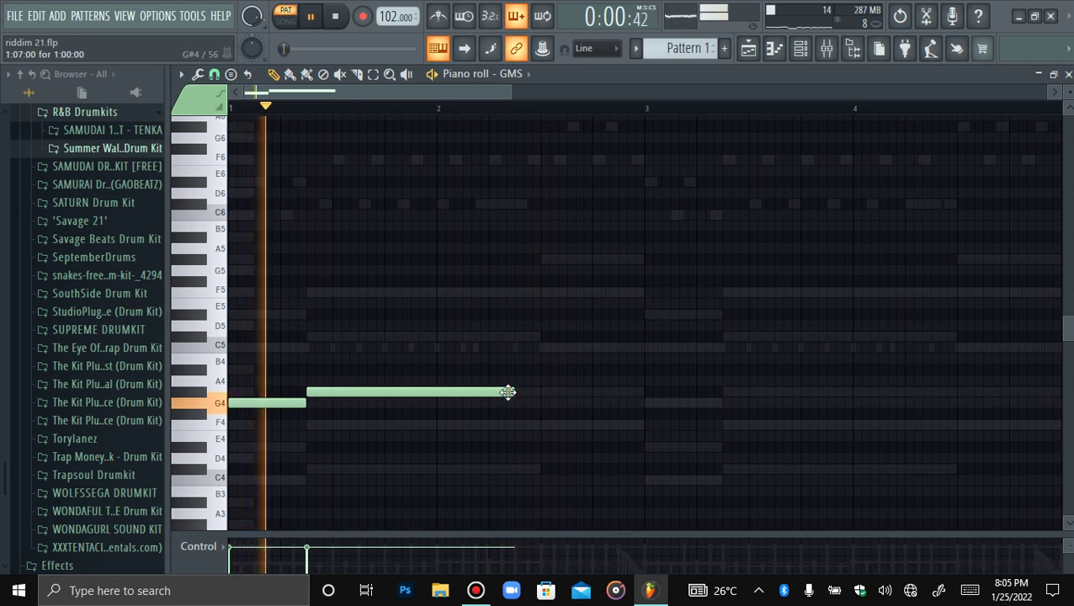
Extend the G#4 note to step 9 of bar 2 and add a C5 note from there to the end of bar 2.
left_click_drag(512, 391, 536, 392)
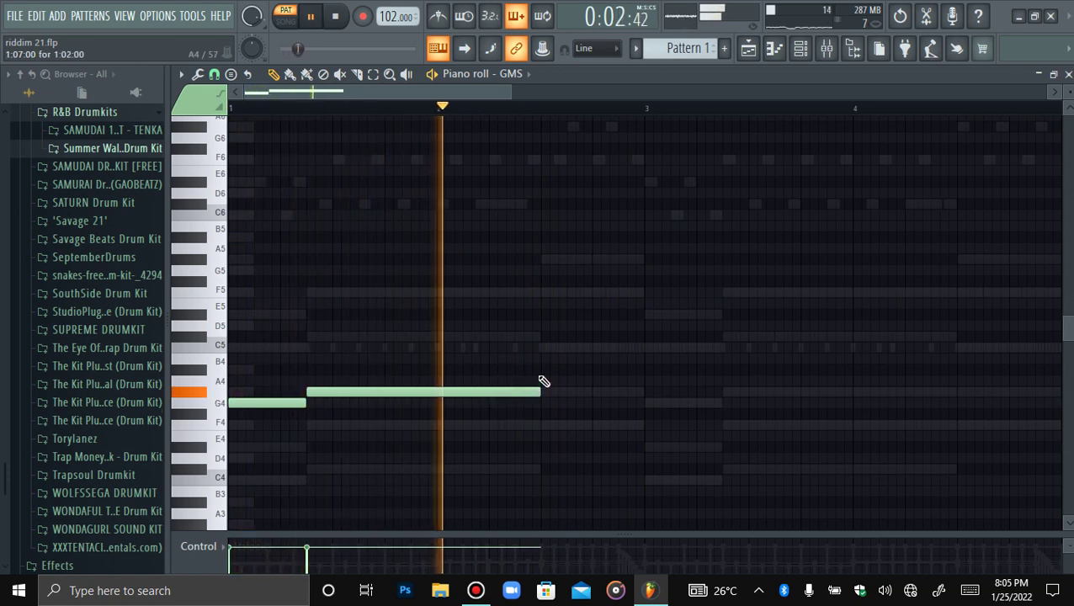
left_click(548, 348)
key("alt+q")
key("Escape")
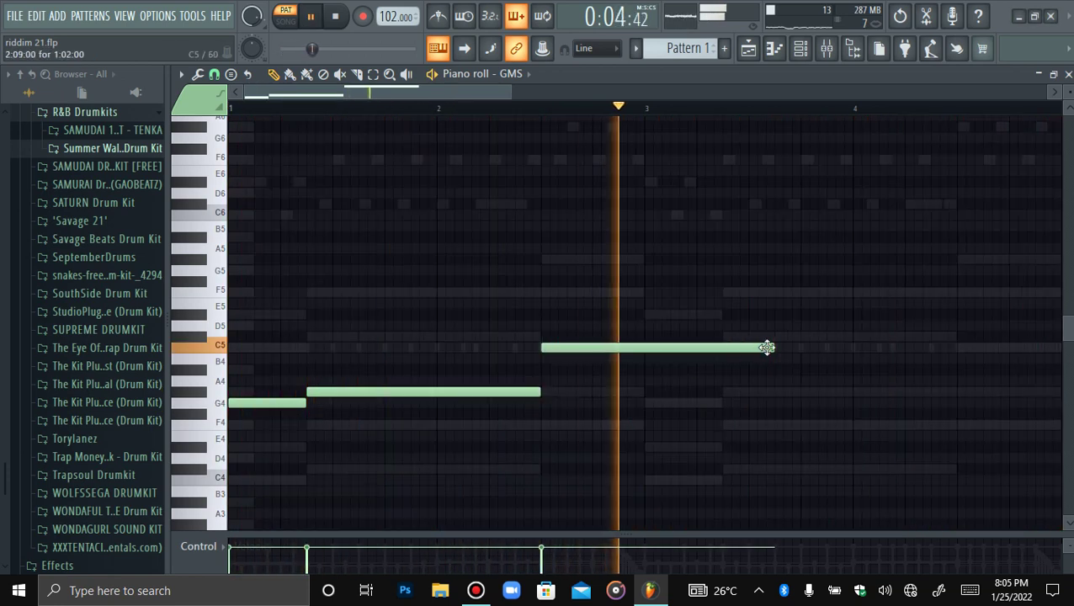
left_click_drag(770, 347, 634, 345)
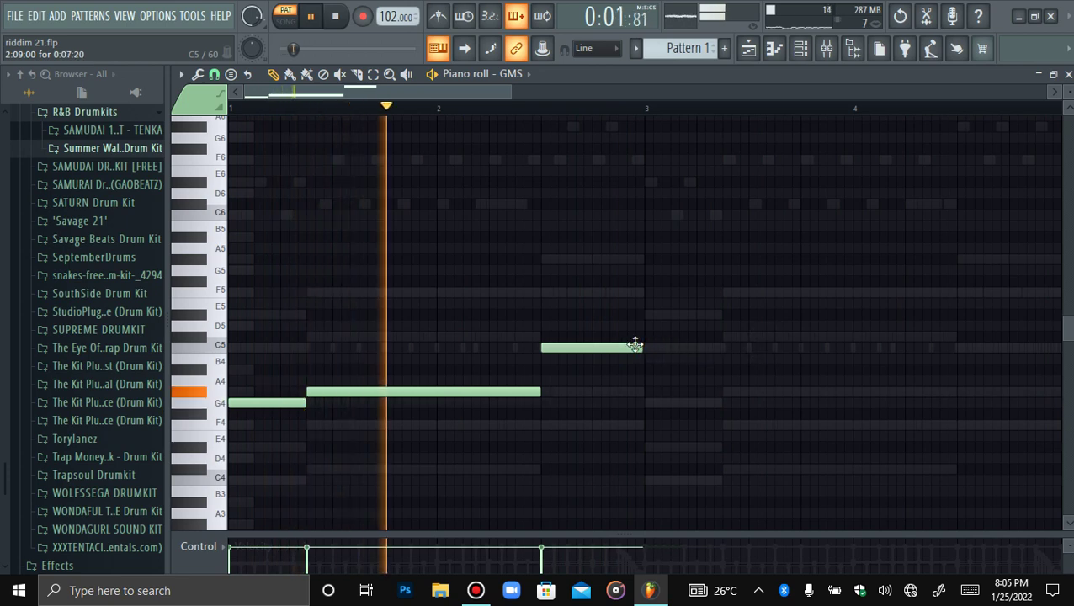
key("alt+q")
key("Escape")
Duplicate the two-bar GMS phrase to bars 3–4, and repeat the resulting four bars so the part fills eight bars.
key("ctrl+b")
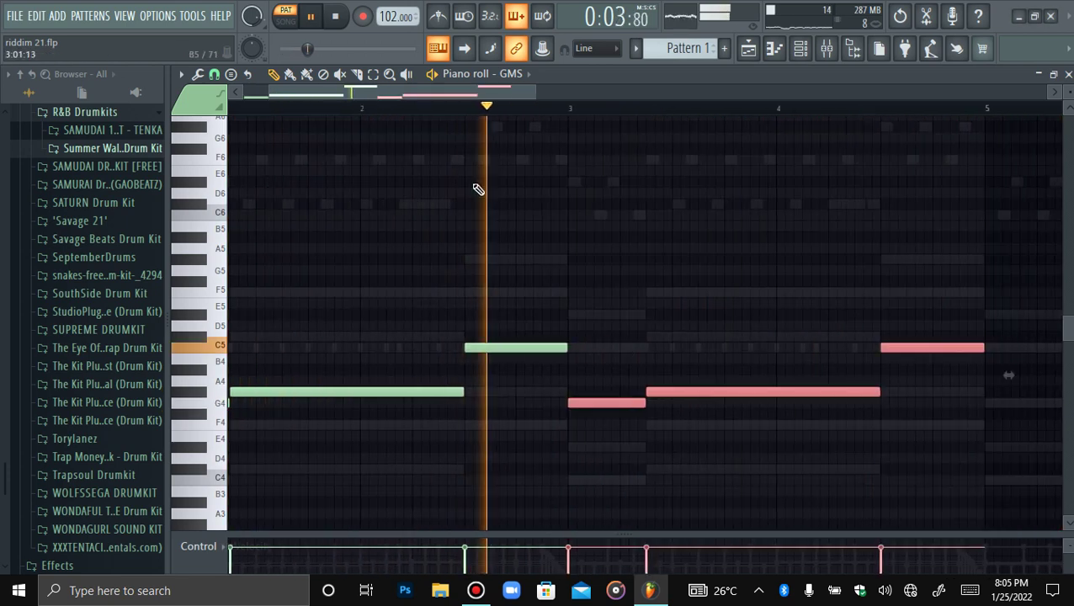
left_click(256, 91)
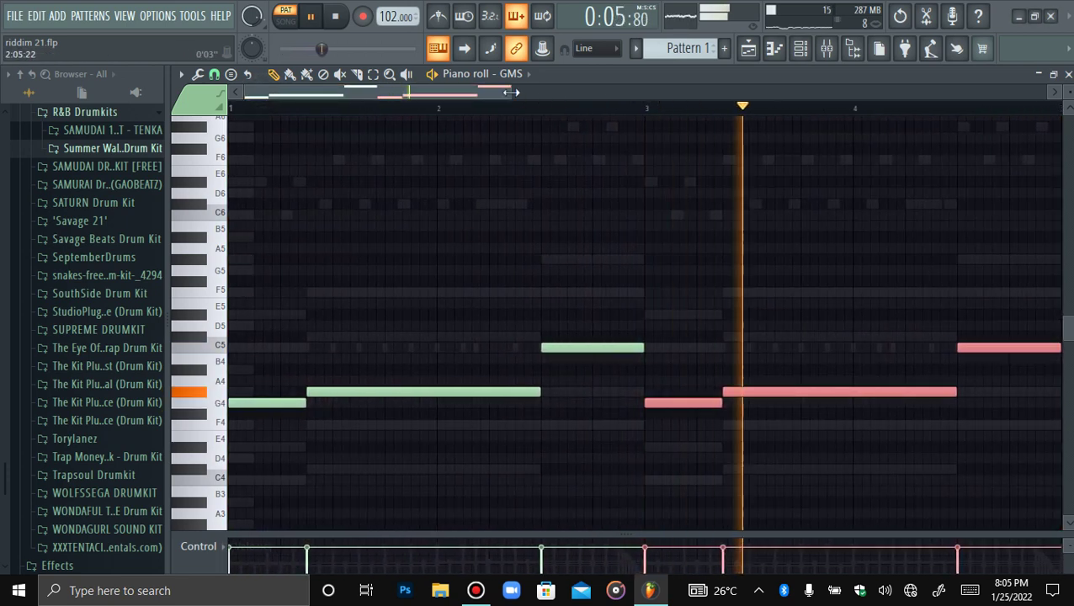
left_click_drag(511, 96, 652, 204)
key("ctrl+d")
key("ctrl+b")
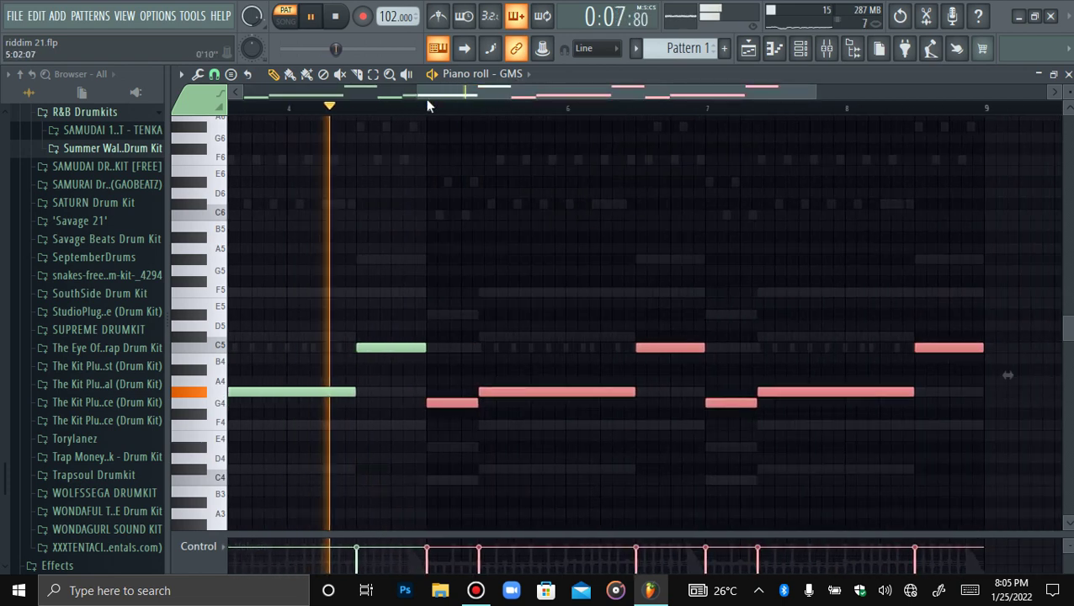
left_click_drag(425, 95, 732, 136)
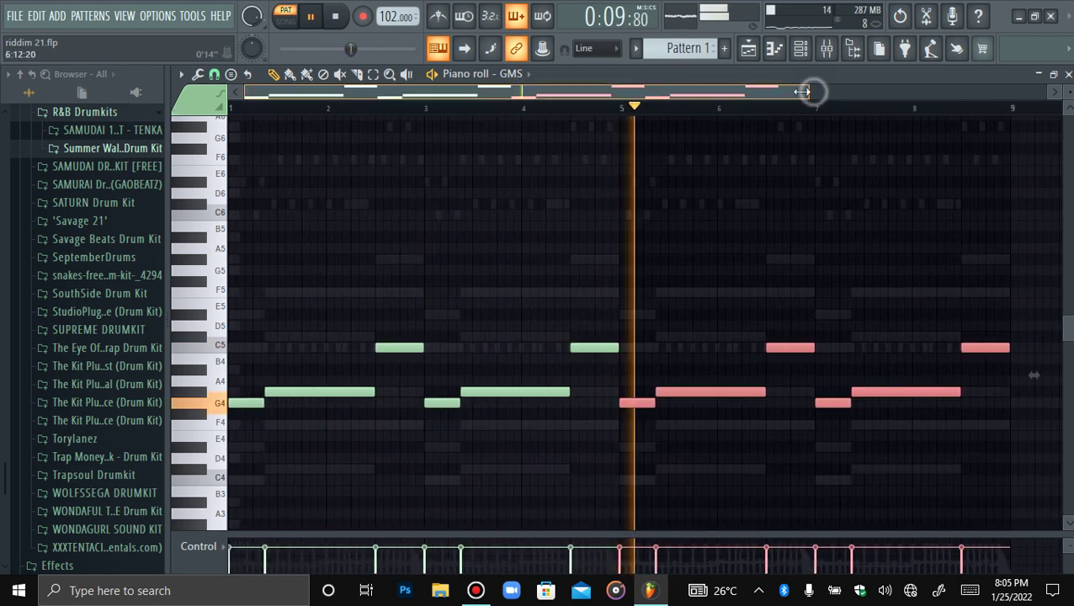
Unmute all channels in the channel rack and restart the pattern playback from the beginning.
left_click(800, 51)
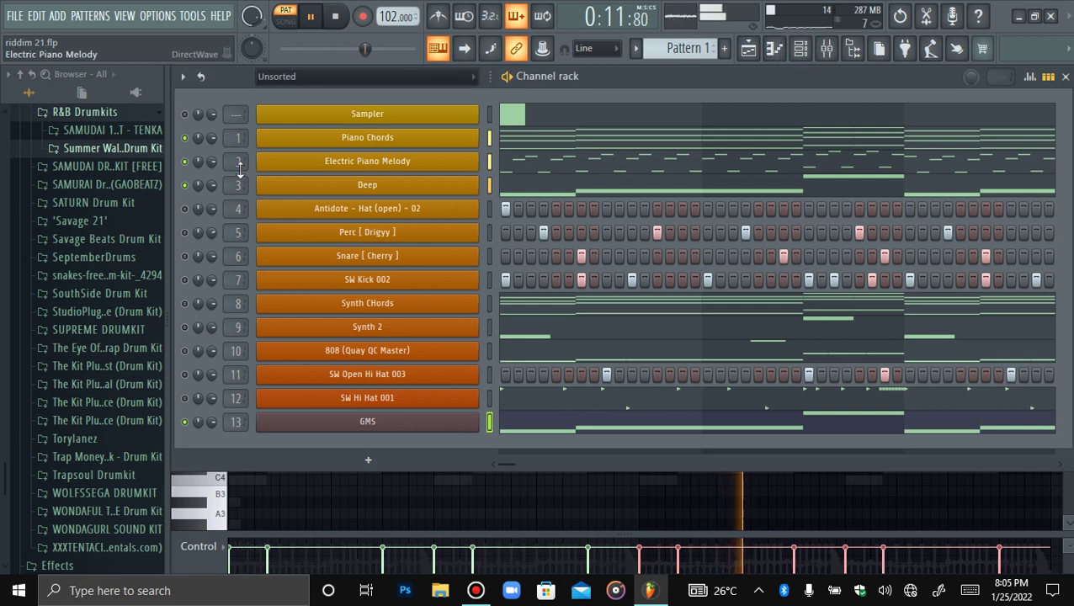
right_click(190, 139)
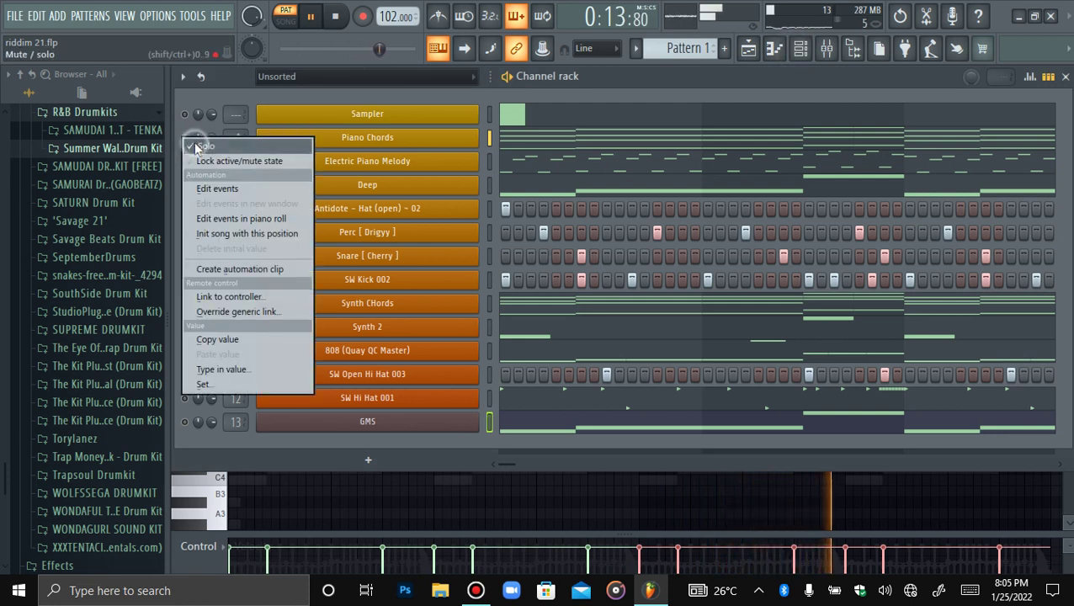
left_click(193, 141)
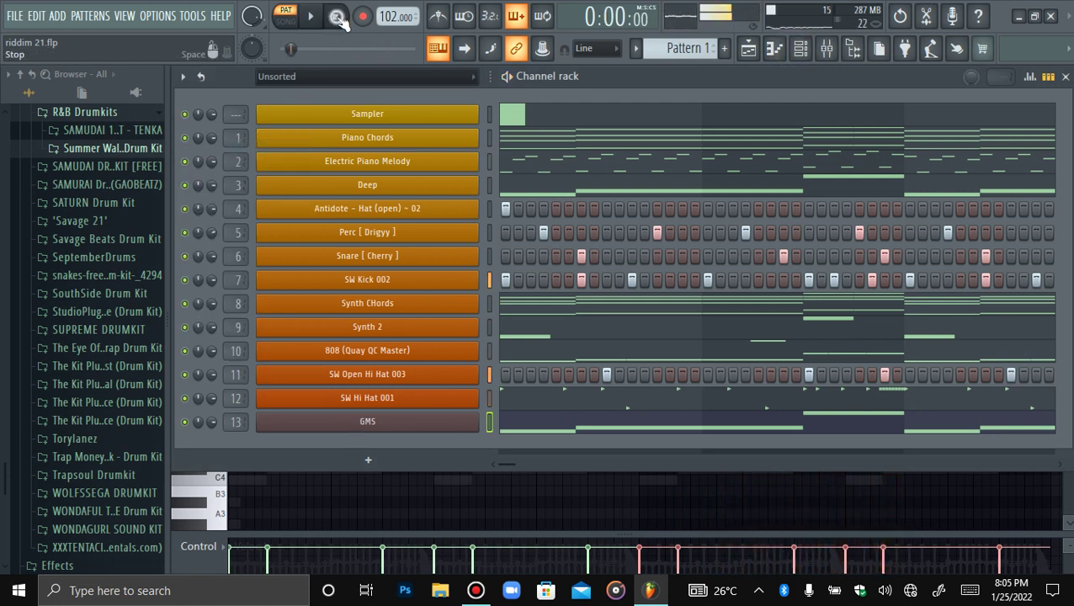
key("space")
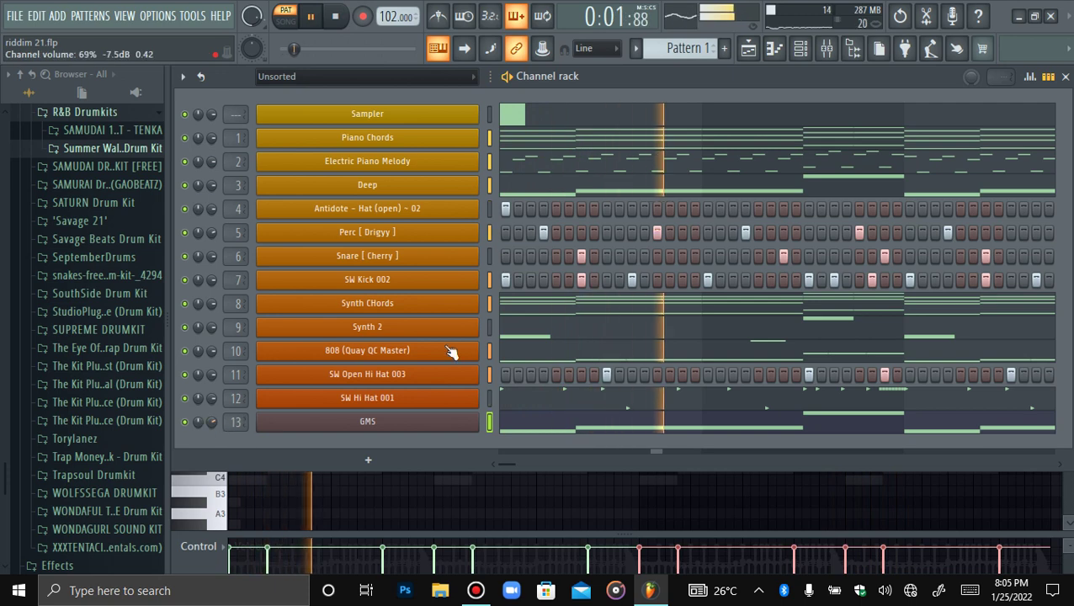
Lower the volume of mixer track Insert 13 to about 73%.
left_click(774, 48)
left_click(799, 51)
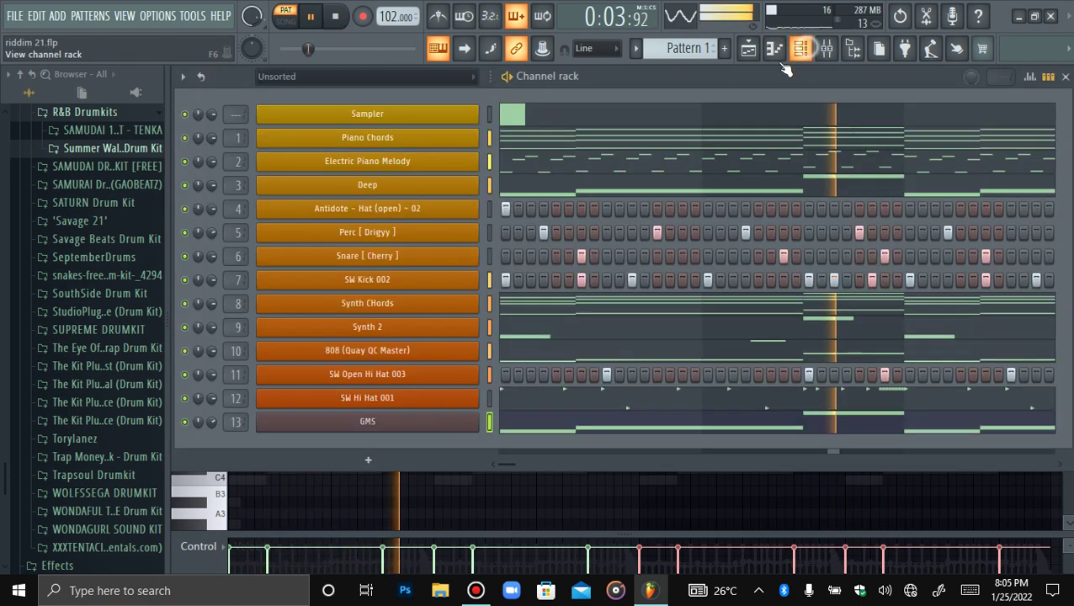
left_click(827, 48)
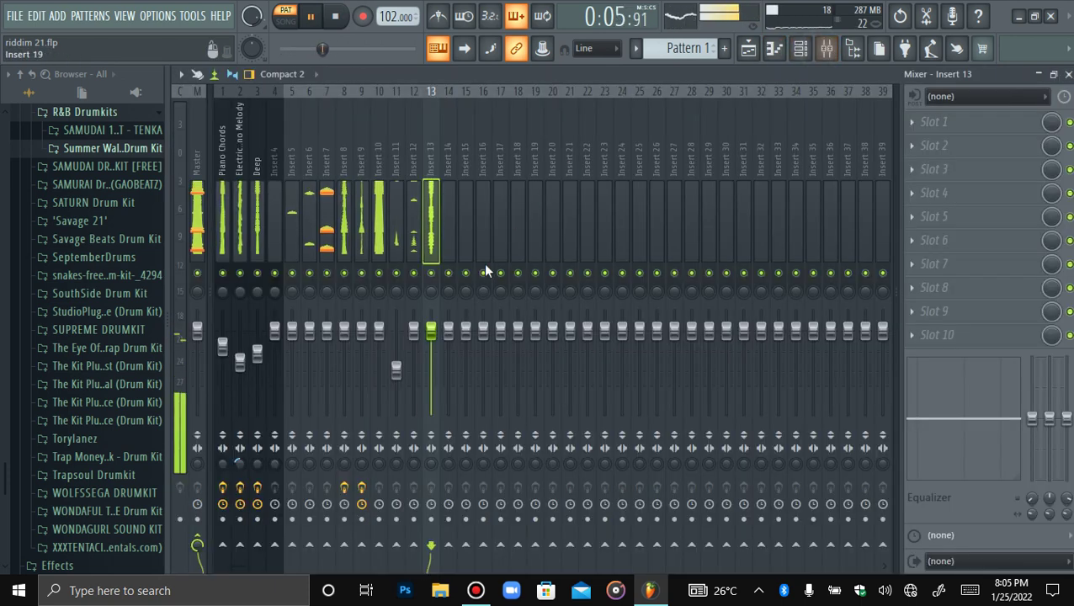
left_click_drag(431, 329, 430, 357)
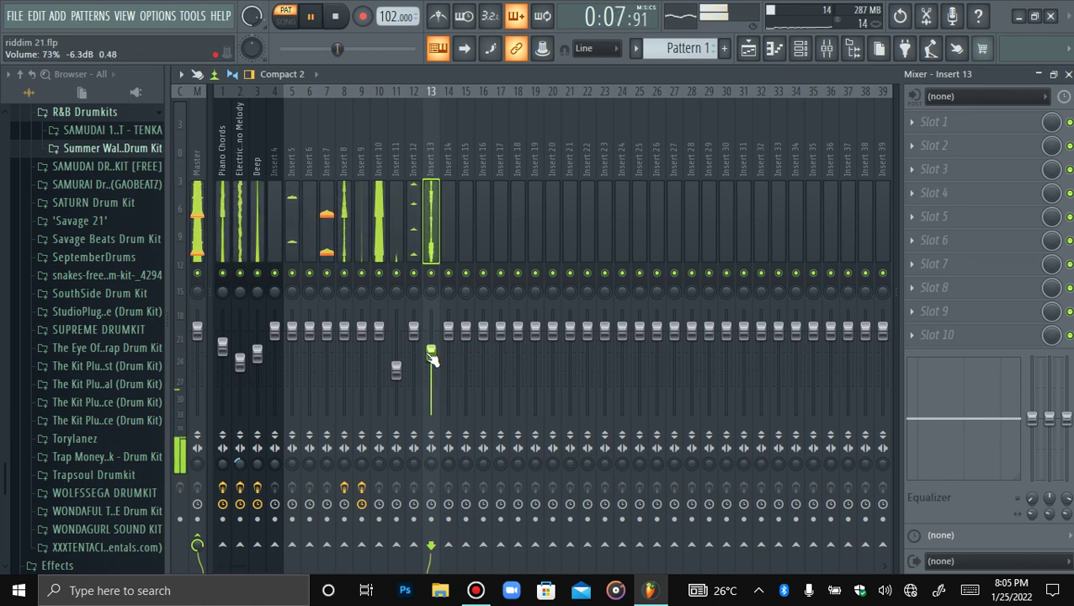
Try the Landing TE, Moon Landing TE and Mystery FM Pad presets from the Pads & Textures bank on GMS.
left_click(800, 48)
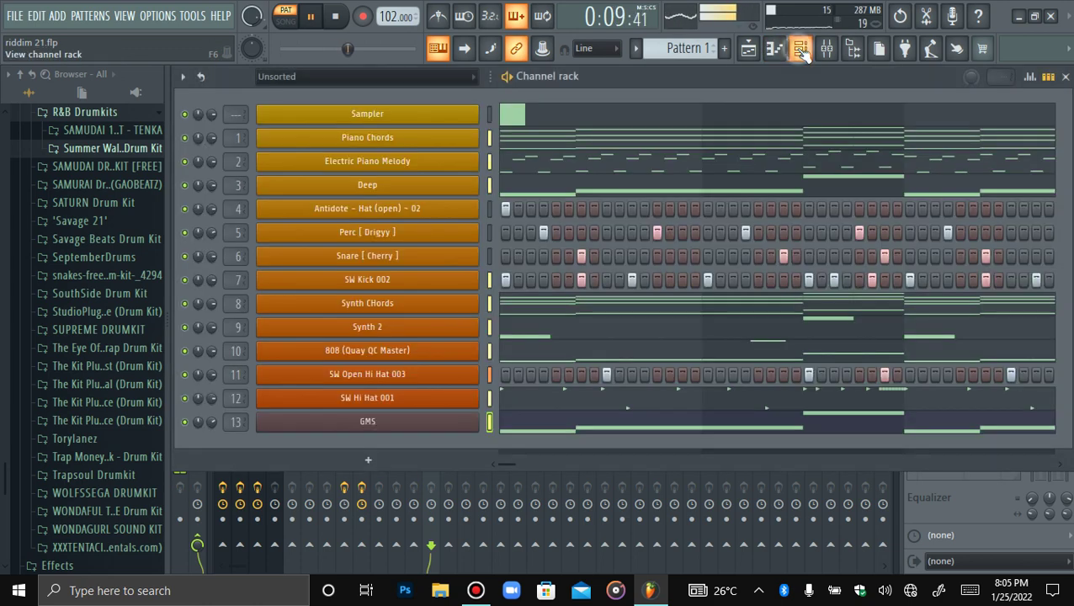
left_click(346, 427)
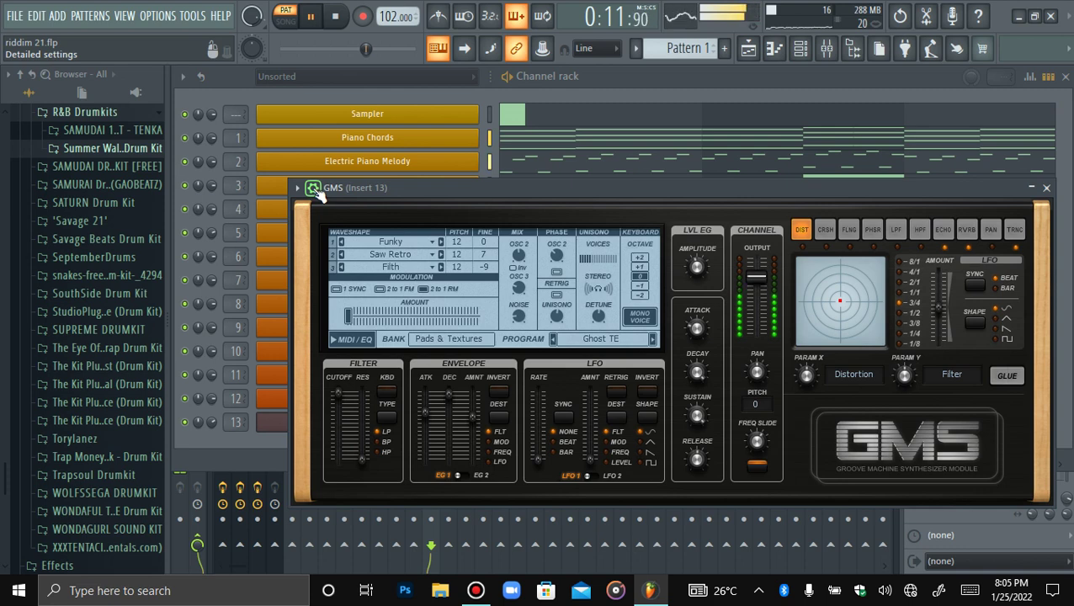
left_click(596, 341)
left_click(728, 359)
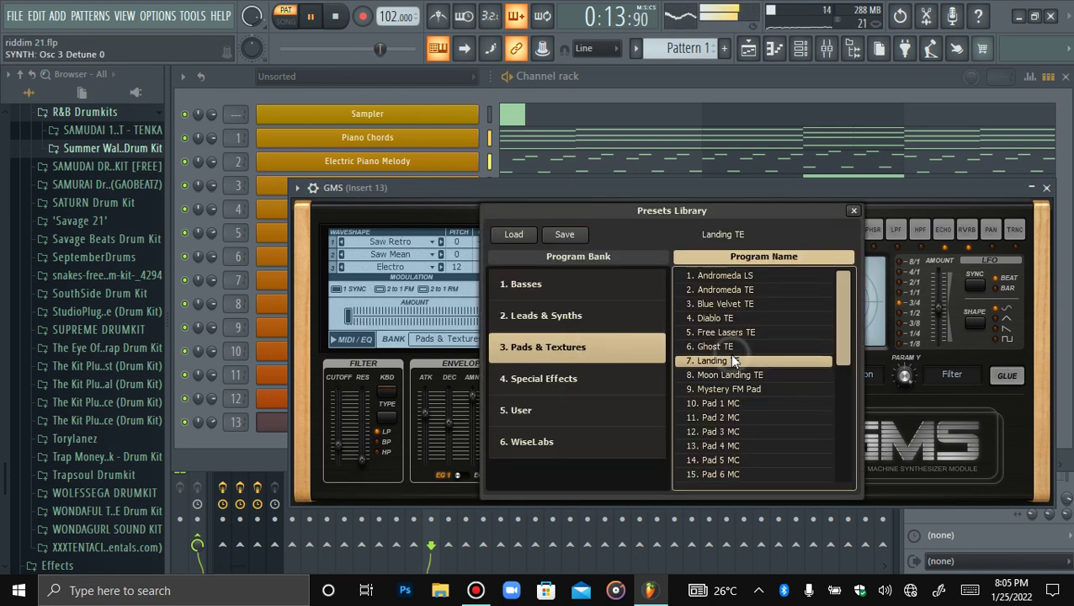
left_click(727, 374)
left_click(725, 389)
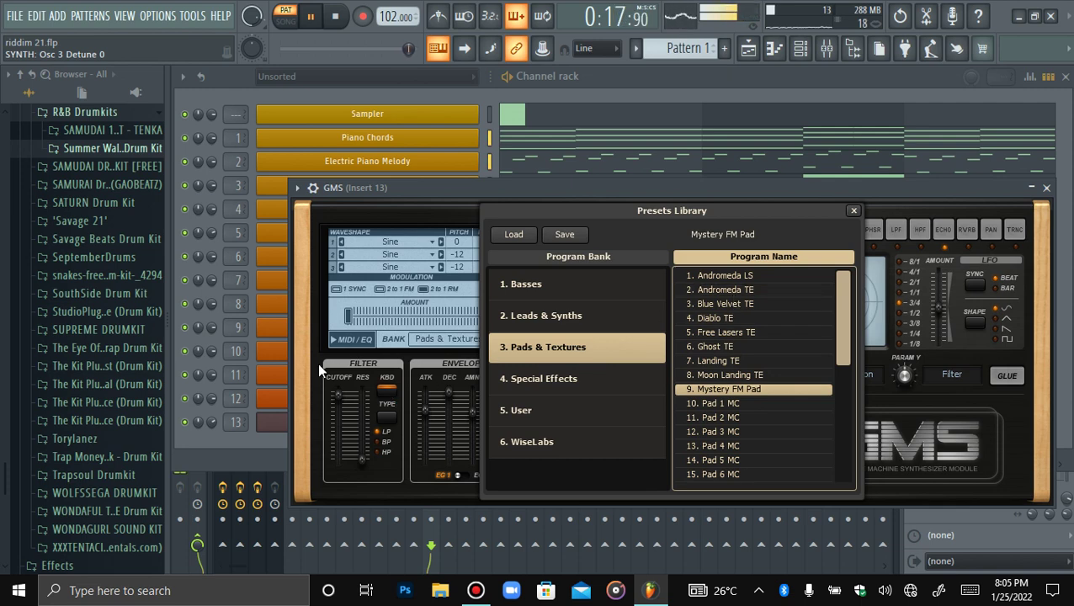
left_click(268, 423)
left_click(390, 421)
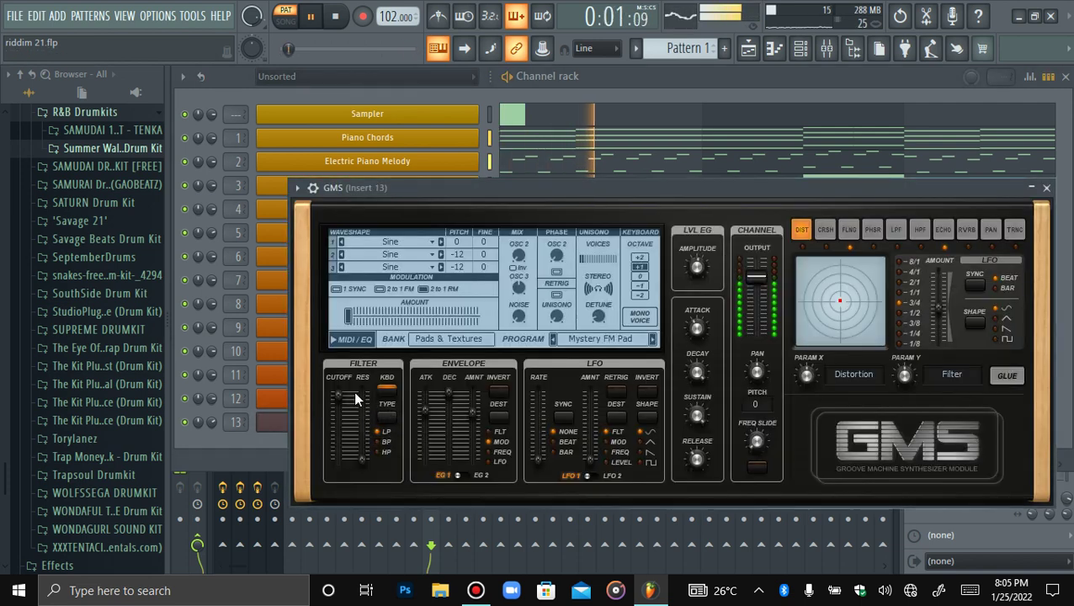
Compare the Andromeda LS and Free Lasers TE presets on GMS, choose Ghost TE again and close the synth.
left_click(583, 336)
left_click(775, 278)
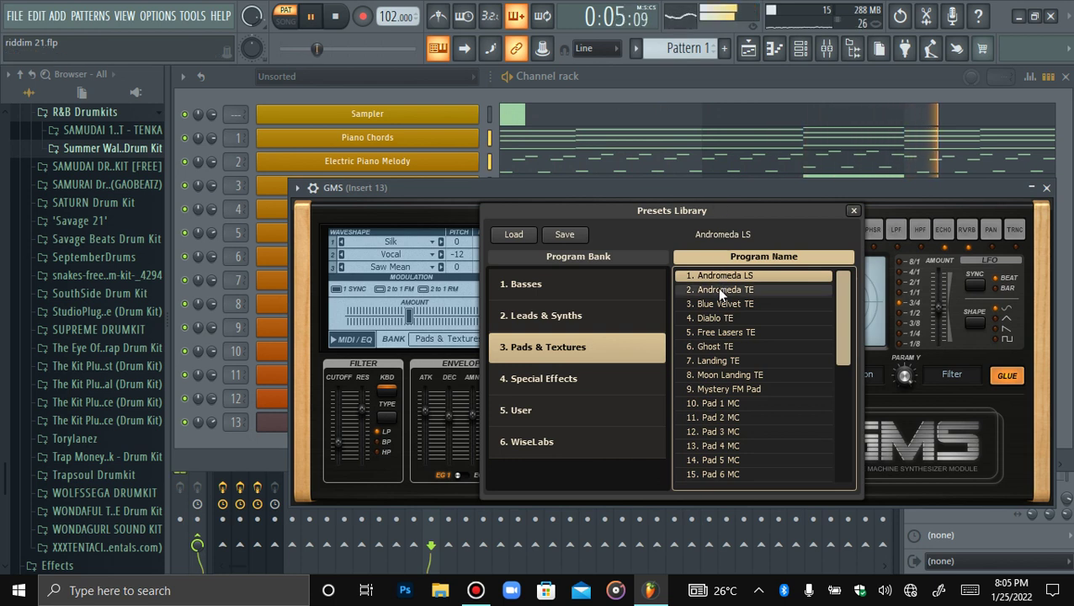
left_click(715, 332)
left_click(707, 345)
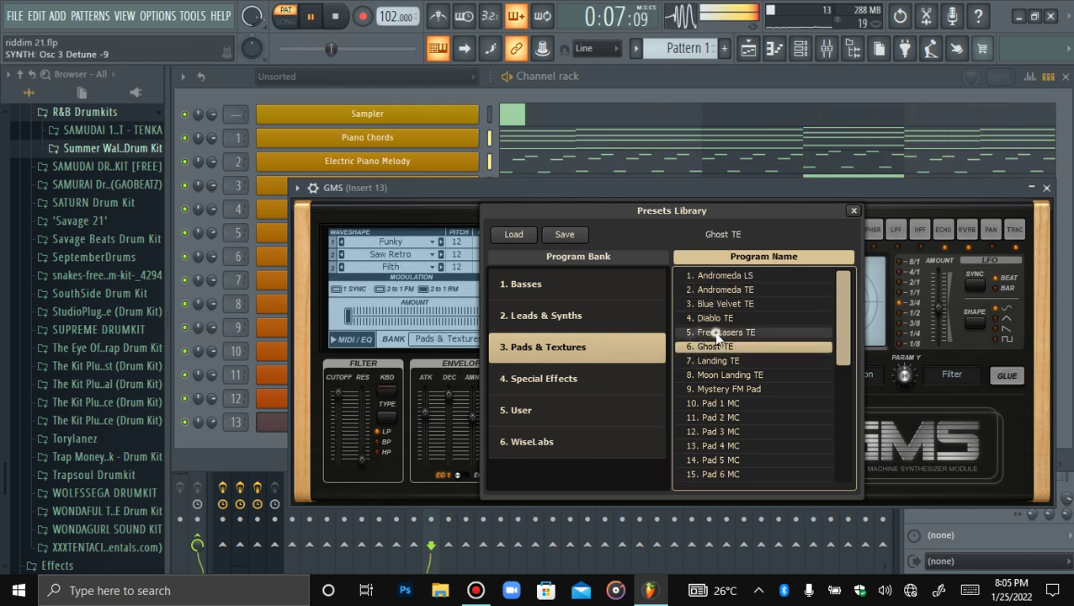
left_click(713, 333)
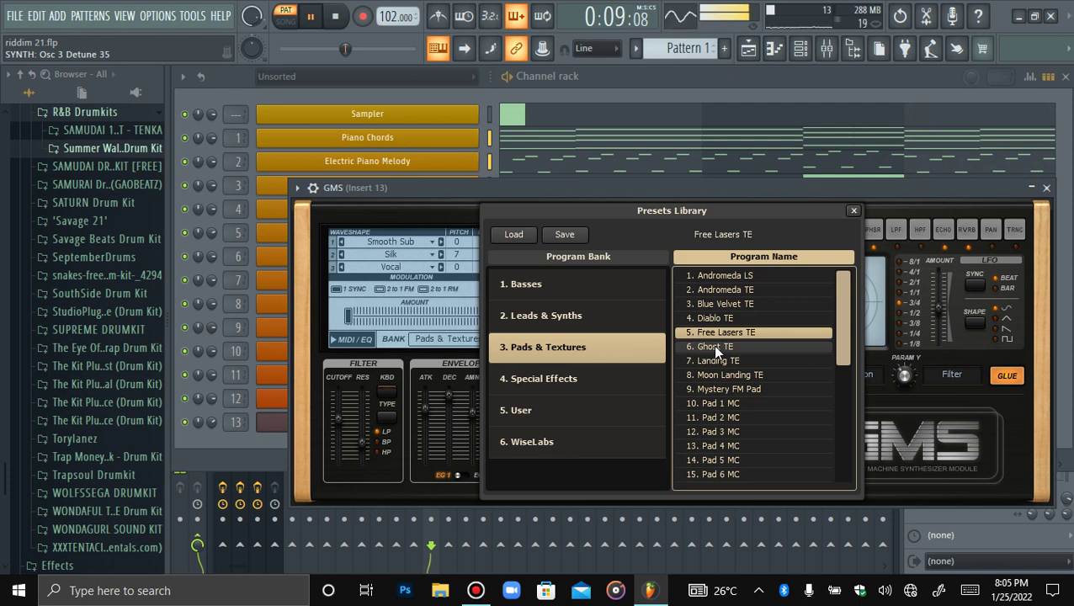
left_click(712, 346)
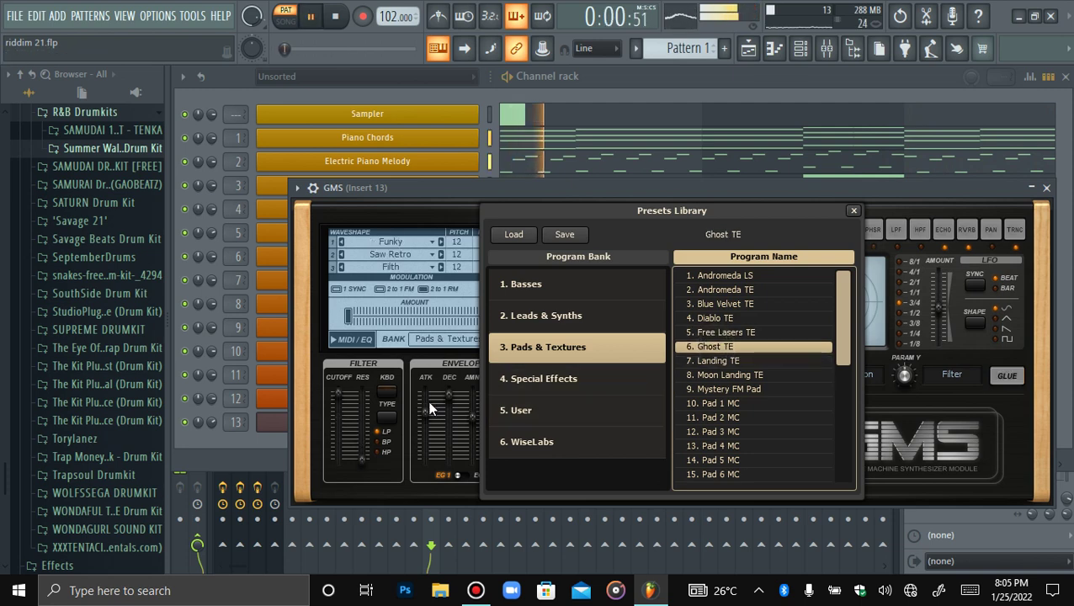
left_click(286, 423)
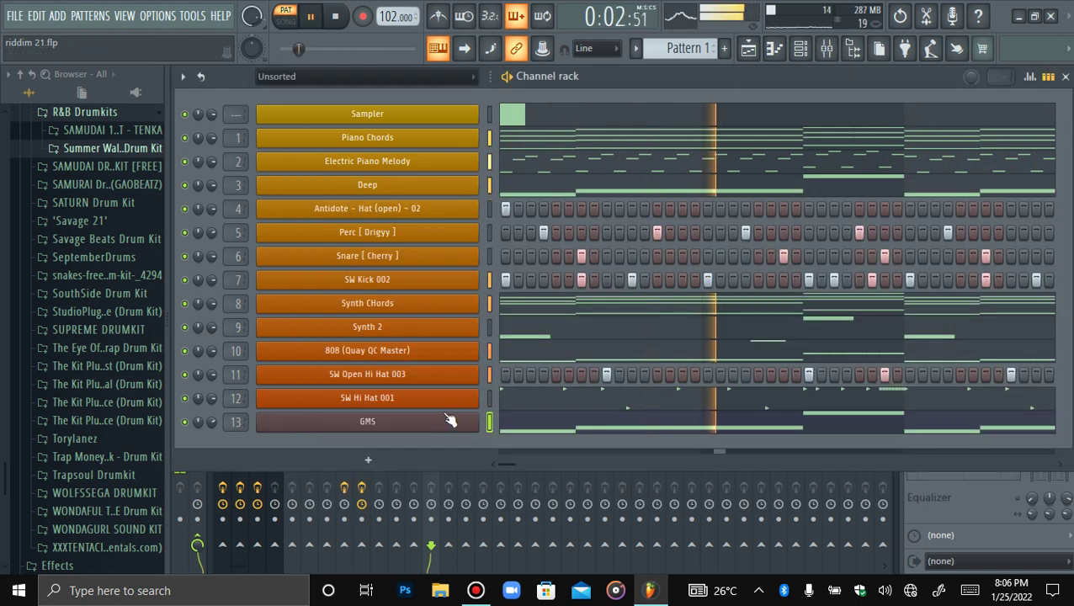
Delete the GMS channel from the channel rack and confirm the deletion.
right_click(471, 421)
left_click(506, 500)
left_click(606, 348)
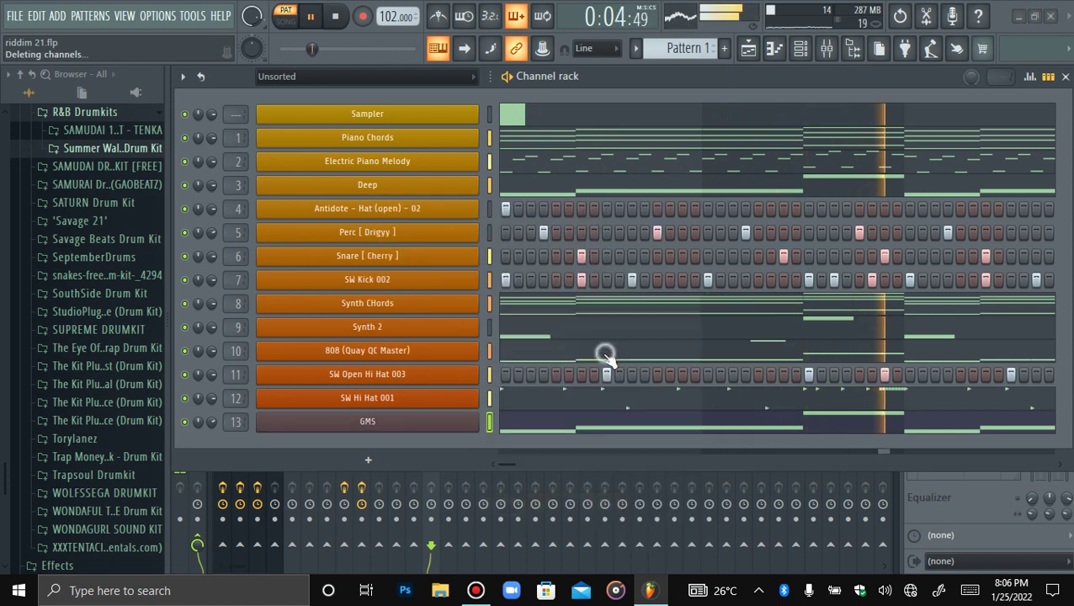
Reset the volume of mixer track Insert 13 to its default and show the channel rack.
left_click(824, 49)
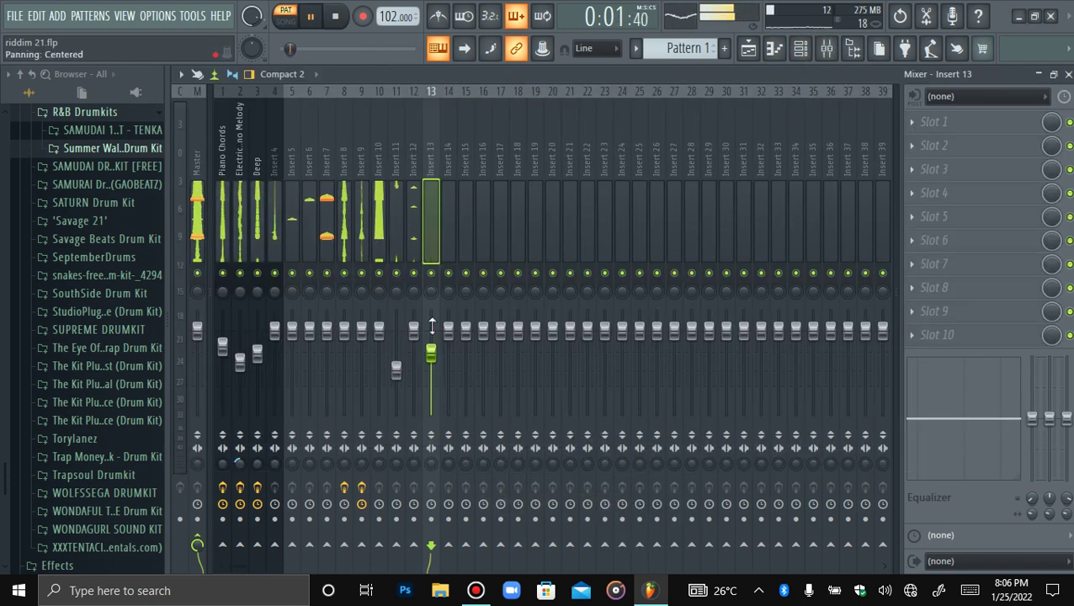
right_click(436, 350)
left_click(462, 329)
left_click(392, 250)
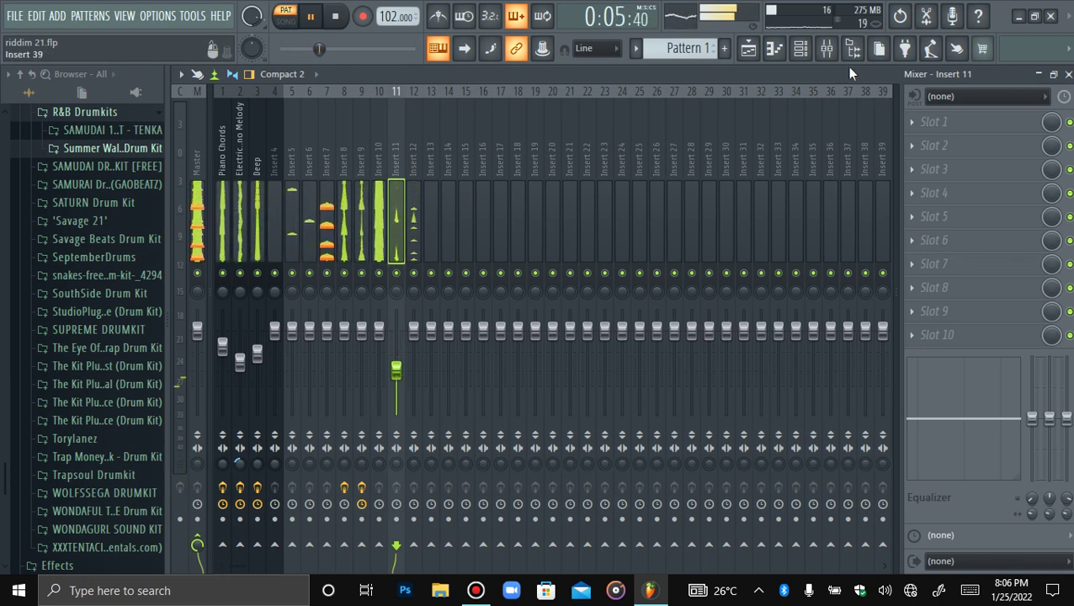
left_click(800, 49)
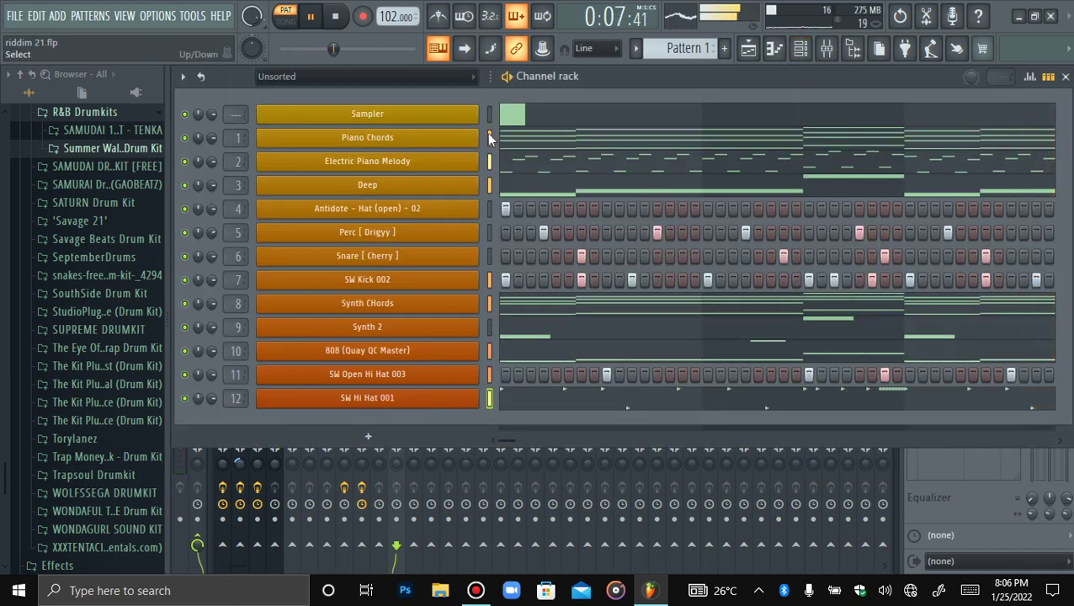
Select mixer tracks 1 to 12 and open their shared rename and color settings.
left_click(826, 50)
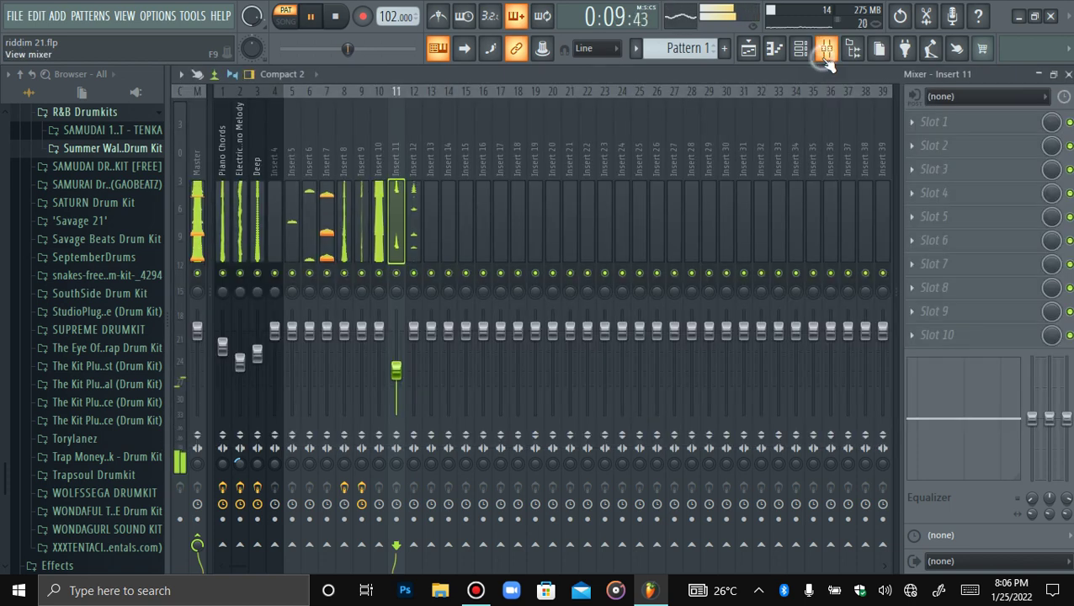
left_click(223, 220)
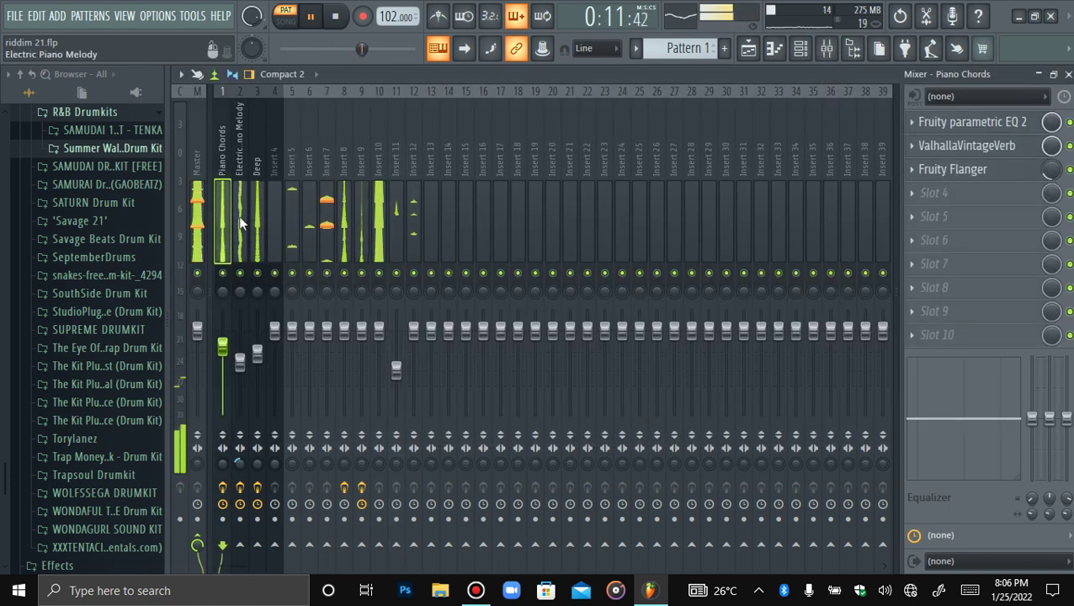
left_click_drag(240, 222, 259, 219)
left_click_drag(341, 225, 400, 226)
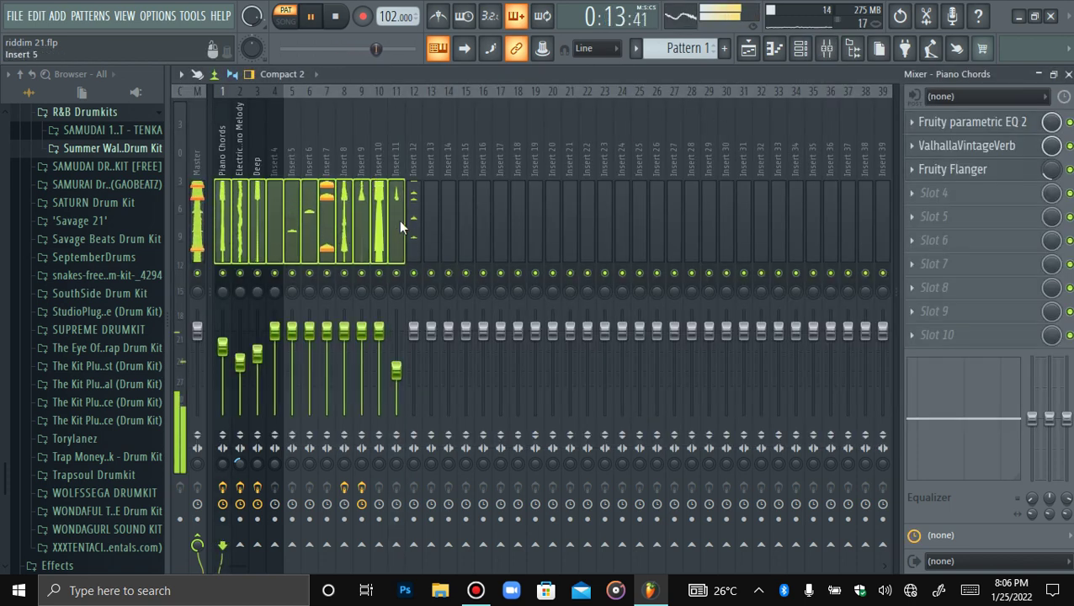
right_click(416, 219)
left_click(485, 133)
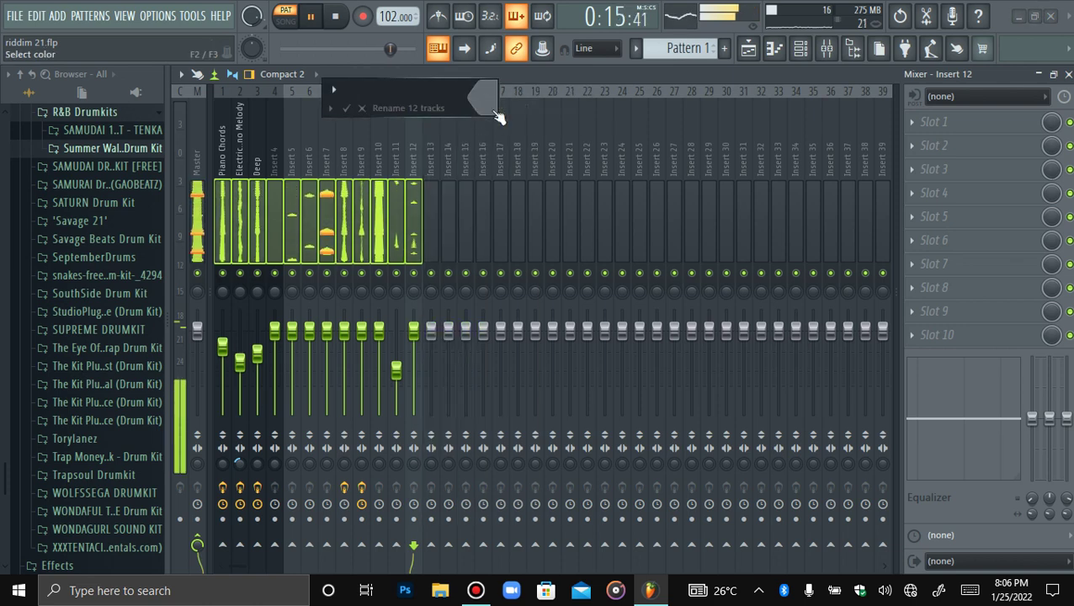
left_click(490, 109)
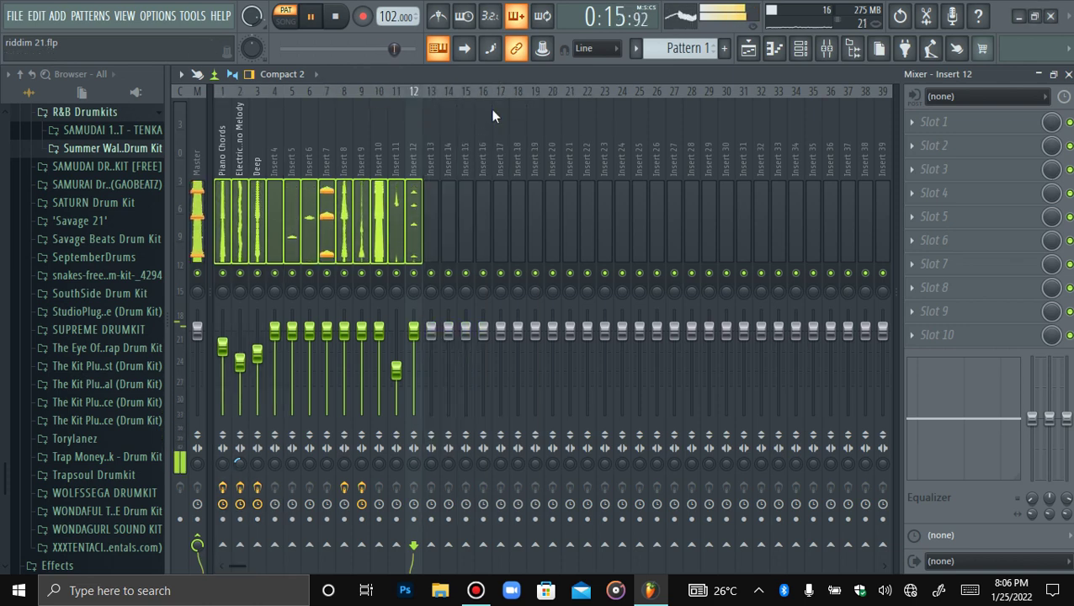
Clear the custom names and colors of the selected mixer tracks 1 to 12.
right_click(224, 210)
left_click(291, 106)
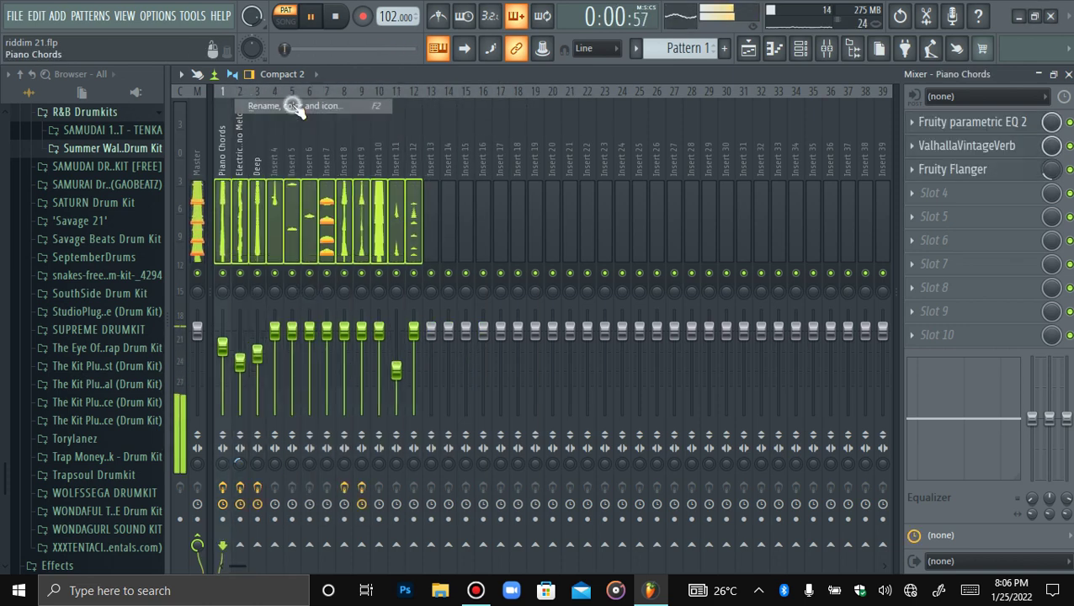
key("BackSpace")
key("Return")
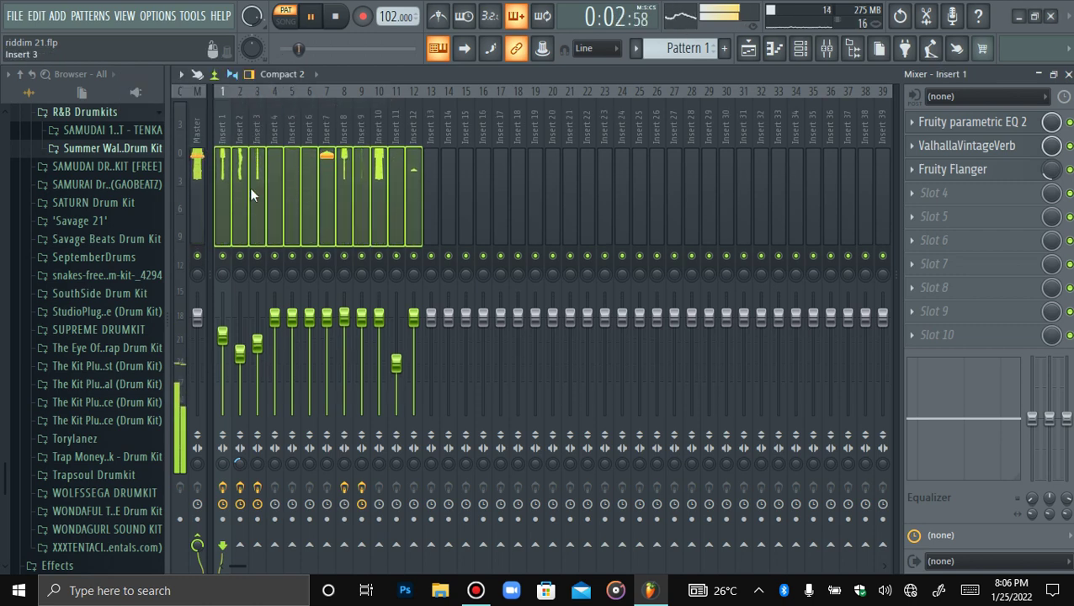
Route the selected channels to consecutive mixer tracks, starting from track 1.
right_click(235, 217)
mouse_move(286, 249)
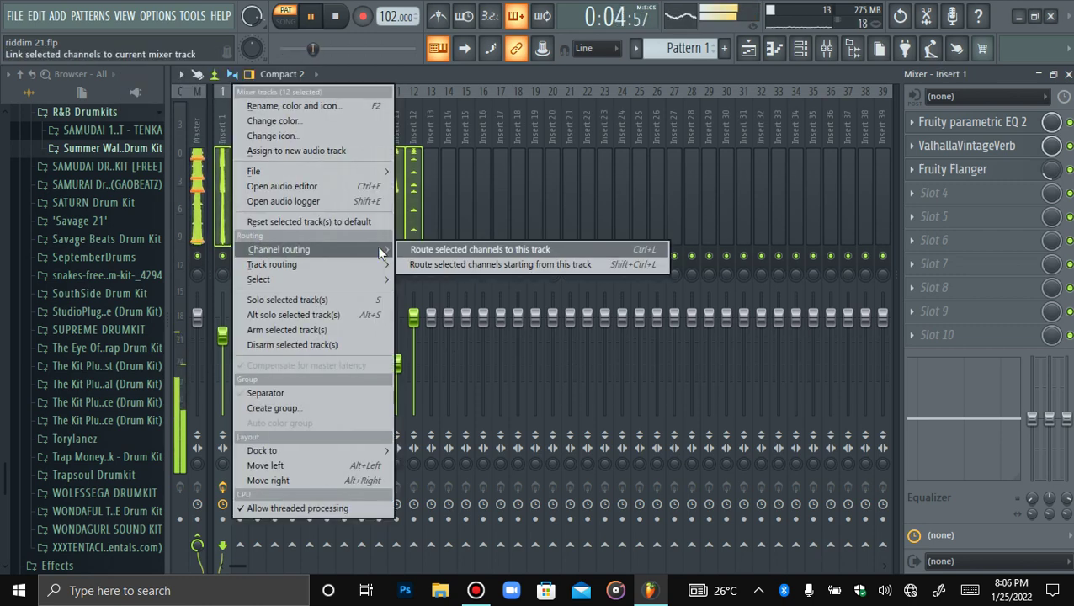
left_click(455, 265)
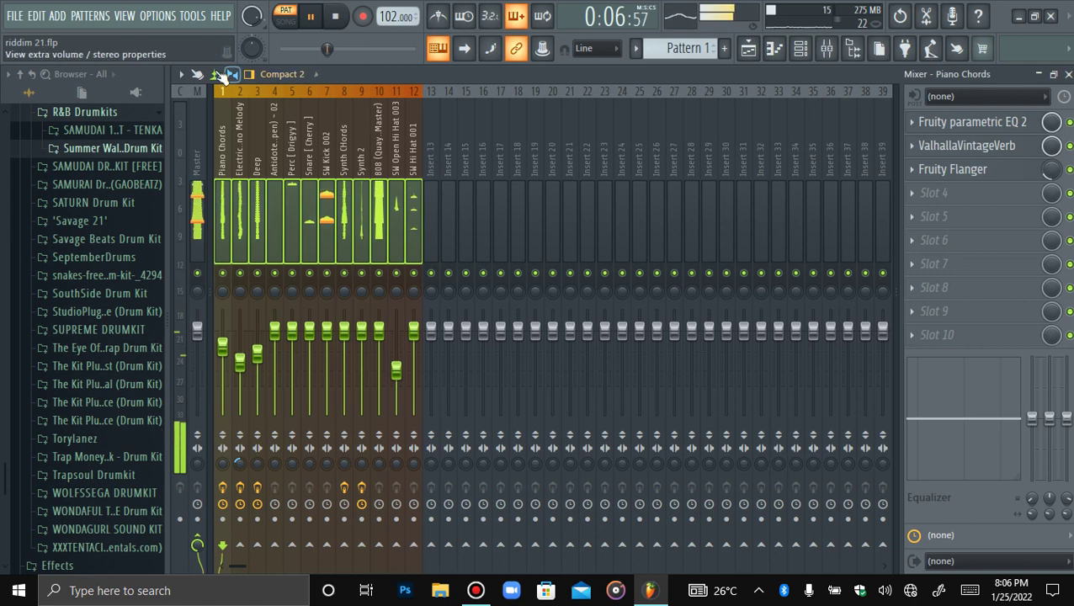
Set the mixer view's Colorful mixer option to High.
left_click(181, 75)
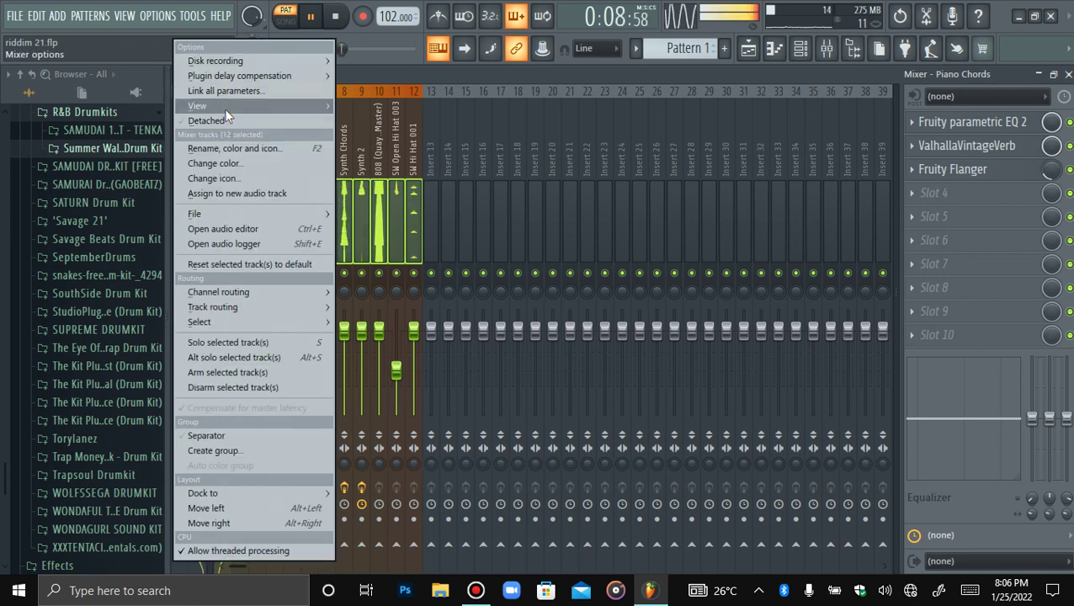
mouse_move(225, 112)
mouse_move(399, 181)
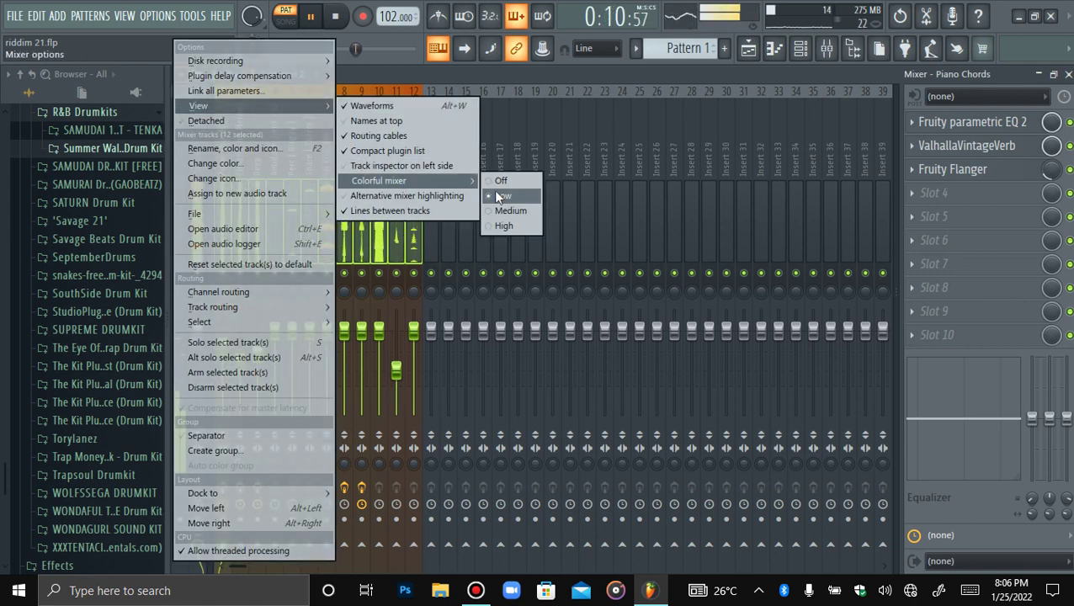
left_click(500, 221)
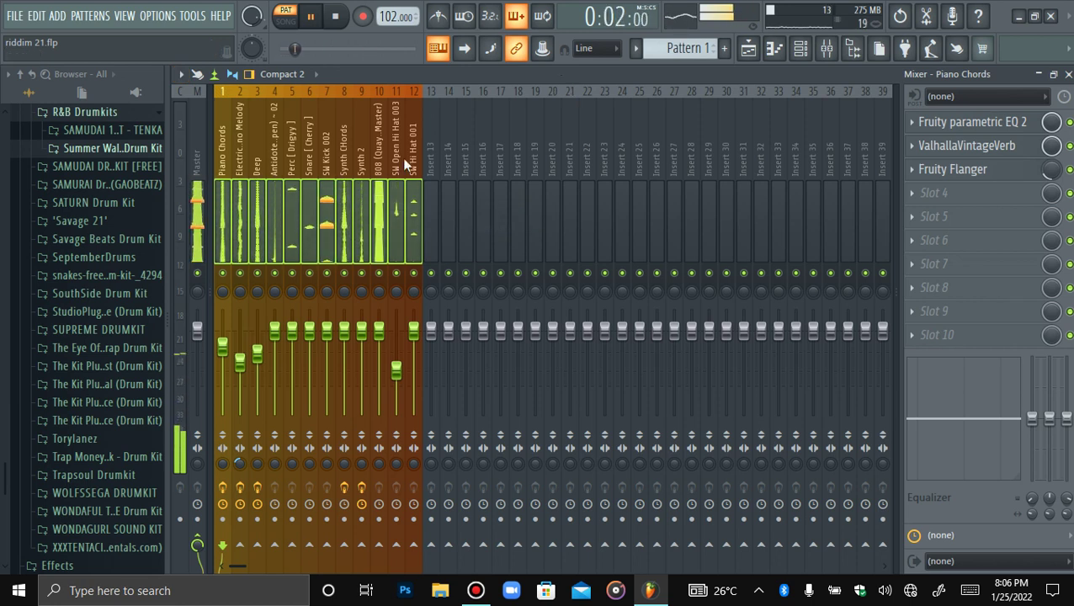
Solo the Piano Chords mixer track, bring in the Electric Piano Melody, Deep and Antidote hat tracks, and lower the hat's volume to 87%.
left_click(278, 246)
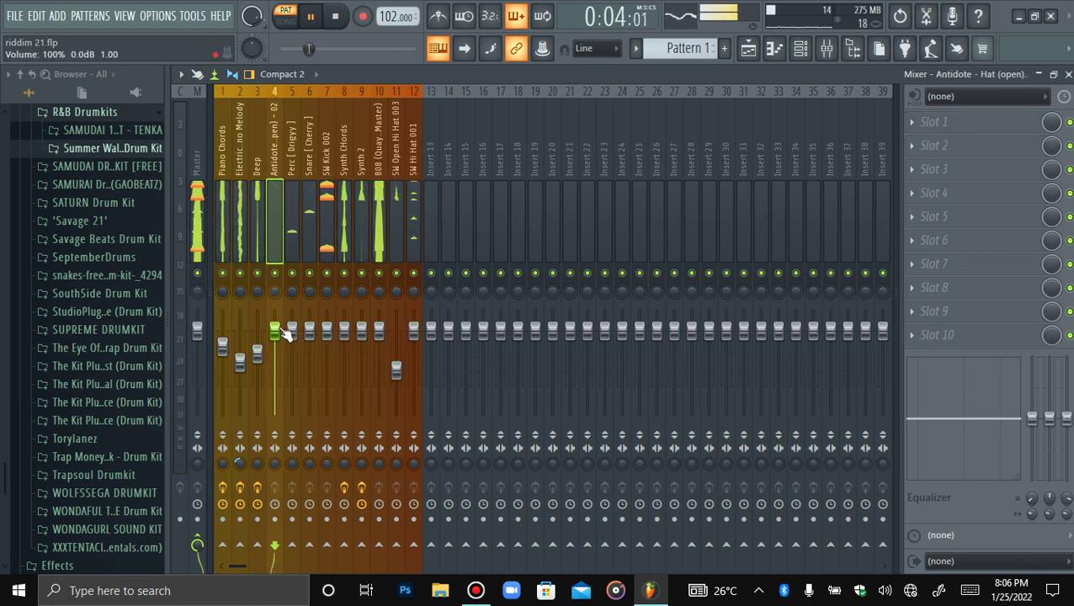
right_click(222, 273)
left_click(239, 272)
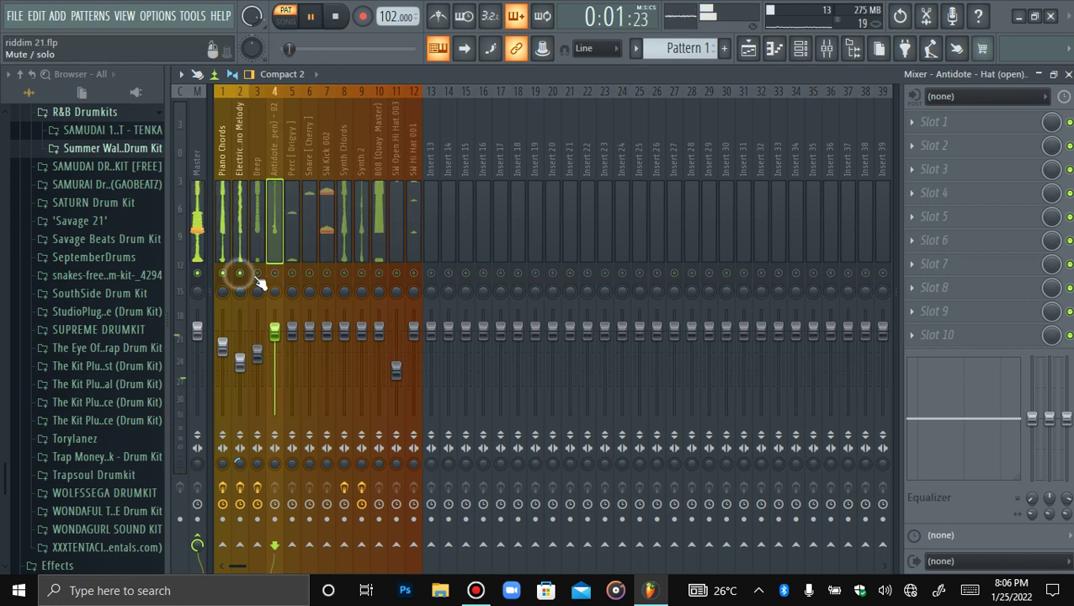
left_click(257, 274)
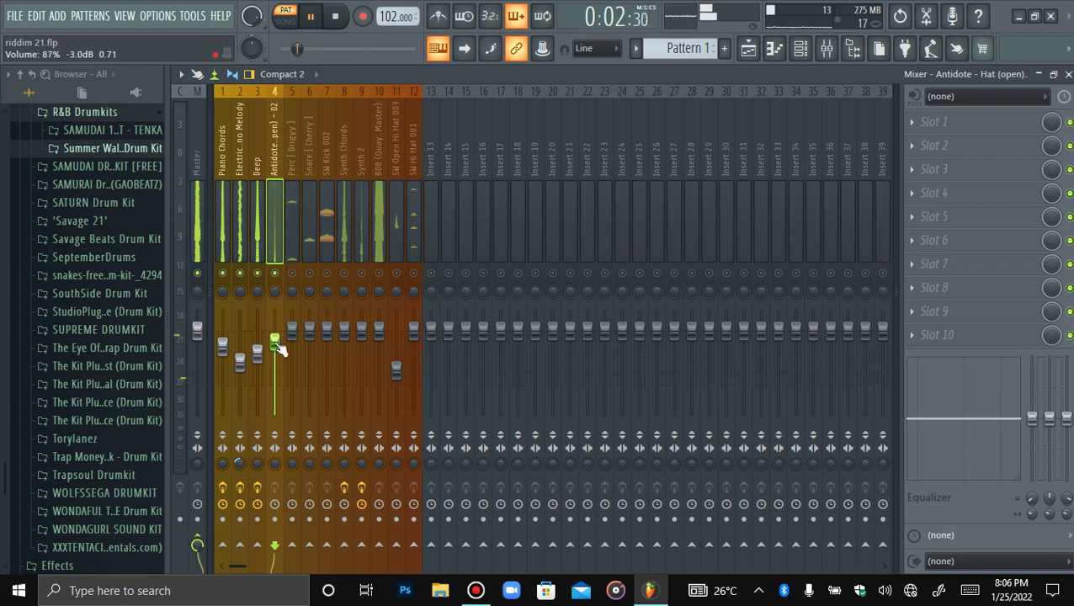
Unmute the Perc, Snare and SW Kick 002 mixer tracks in turn and lower their volumes, with Perc at about 80%.
key("space")
left_click_drag(295, 326, 290, 325)
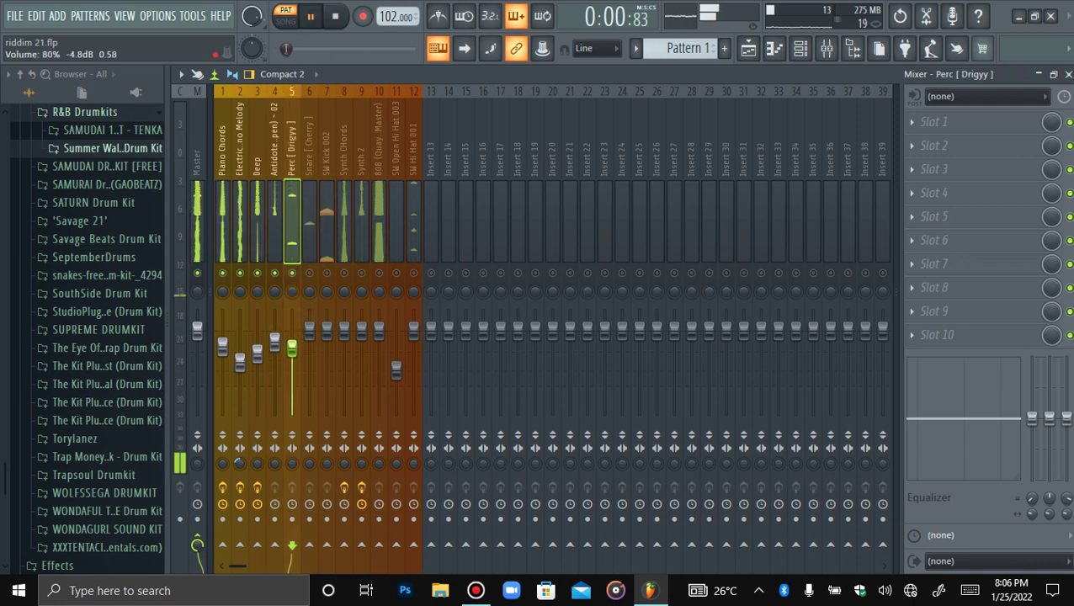
left_click(311, 283)
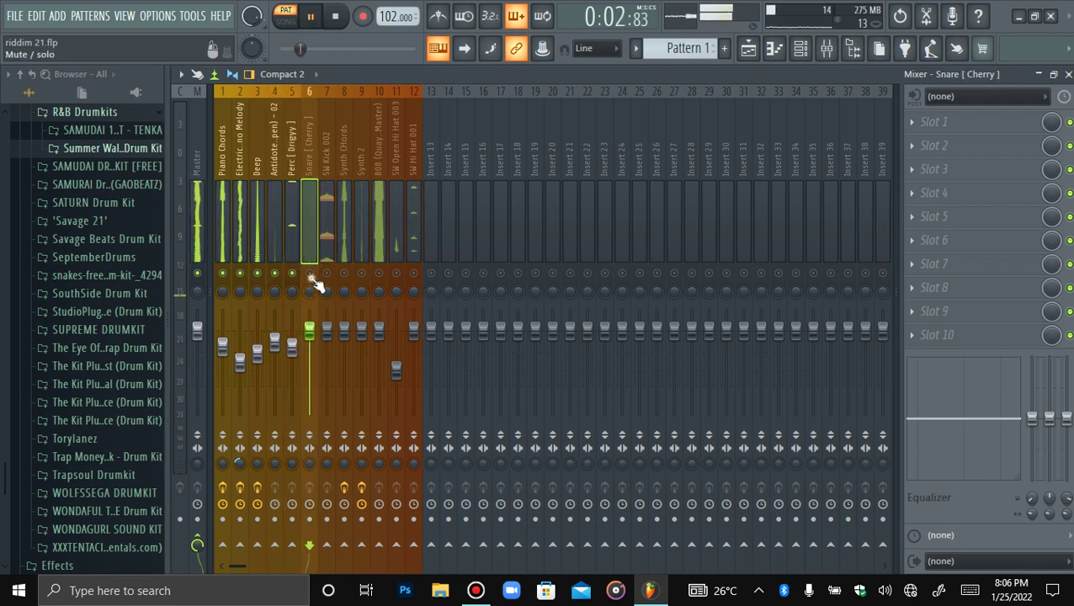
left_click(309, 275)
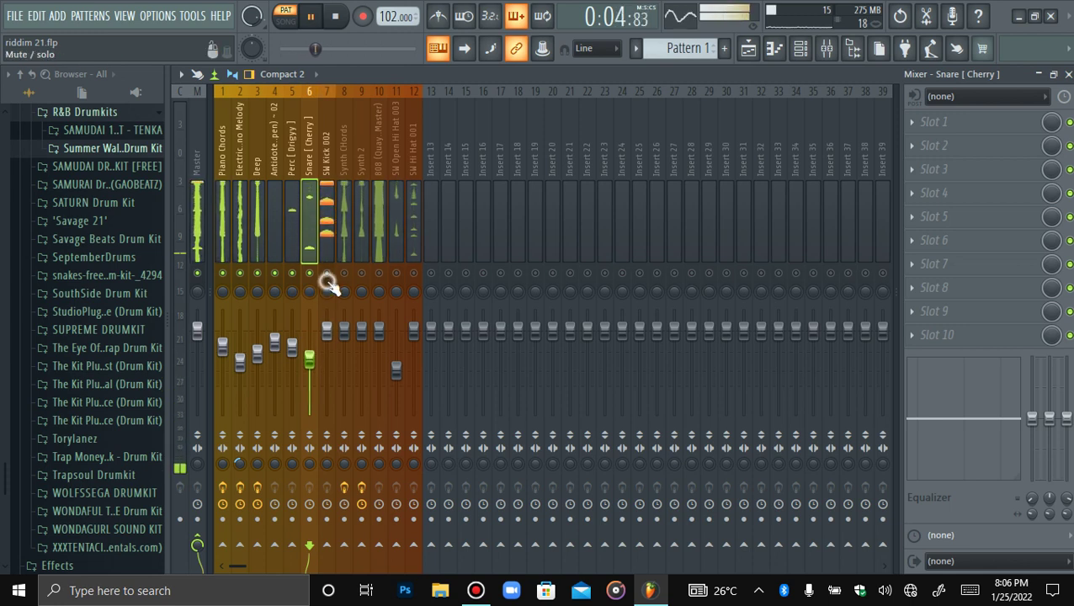
left_click(328, 284)
left_click_drag(327, 328, 327, 344)
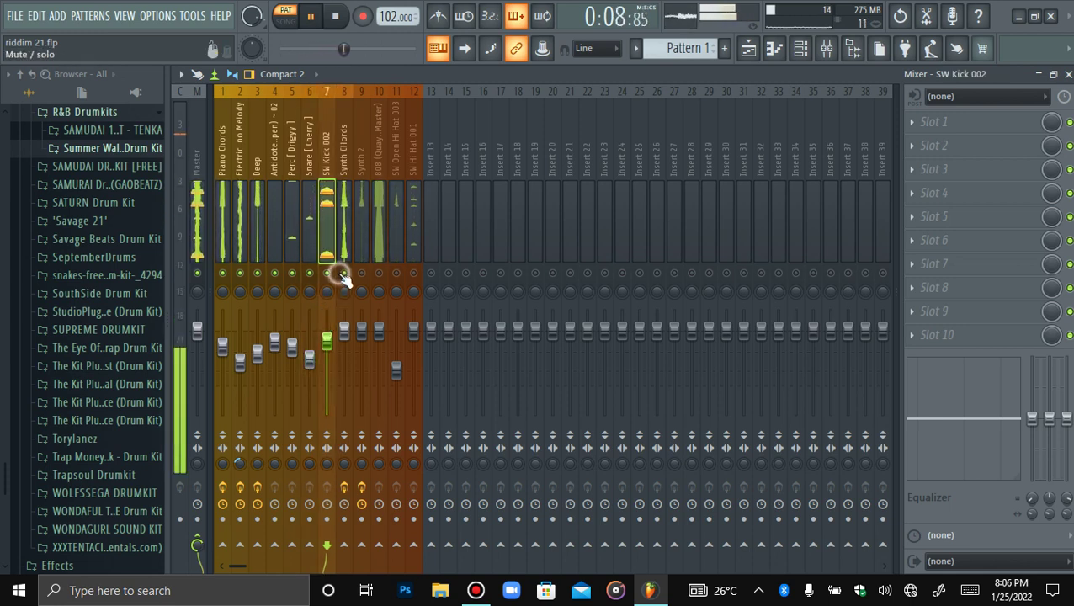
Bring in the remaining mixer tracks and lower the Synth CHords volume to about 76%, plus the Synth 2, 808 and SW Hi Hat 001 volumes.
left_click(344, 284)
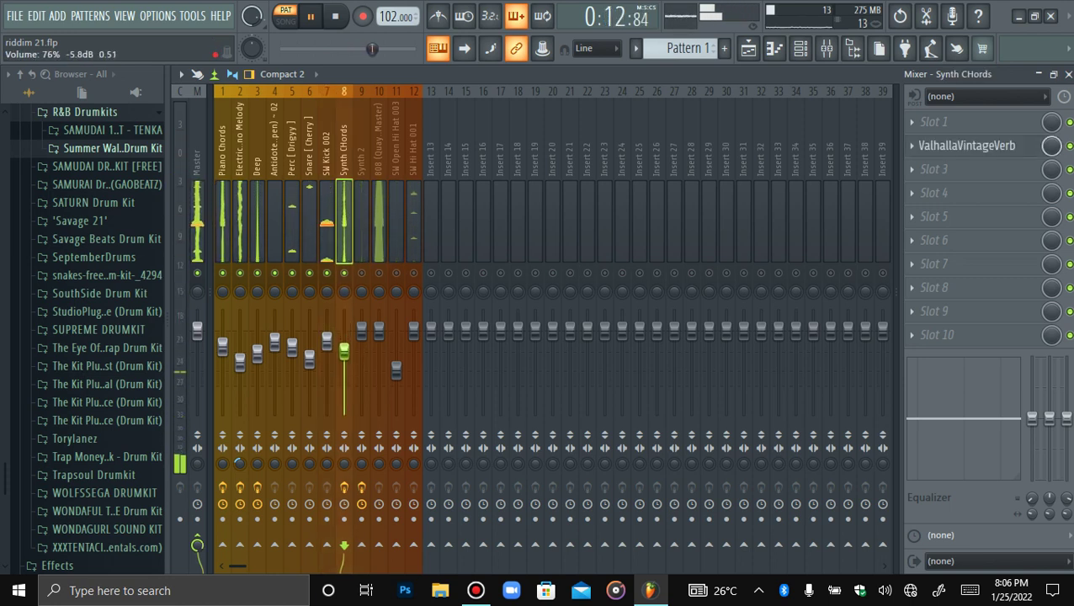
left_click(361, 331)
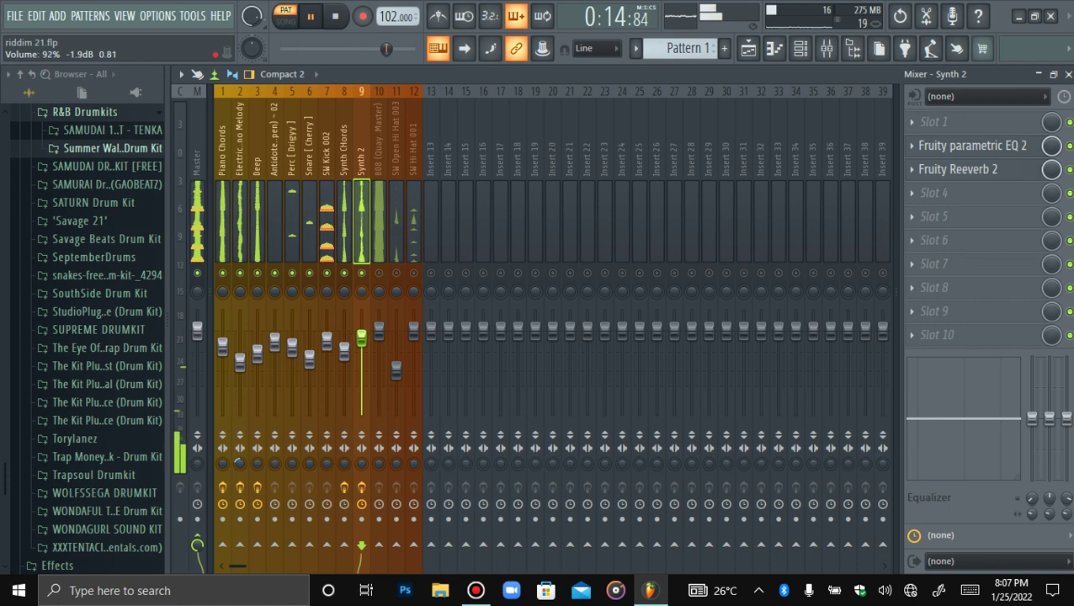
left_click(378, 331)
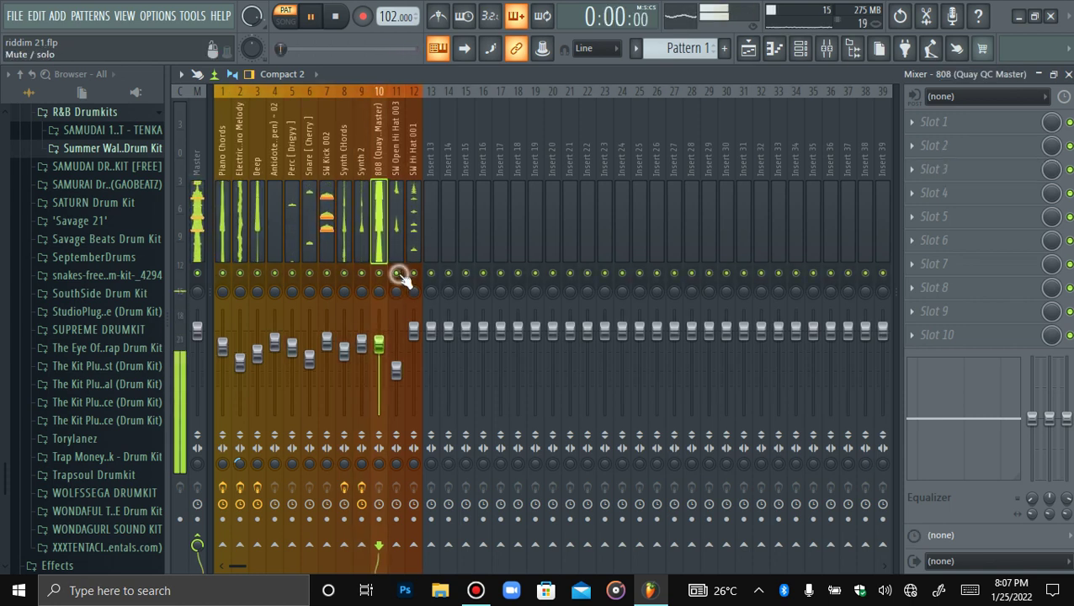
left_click(414, 334)
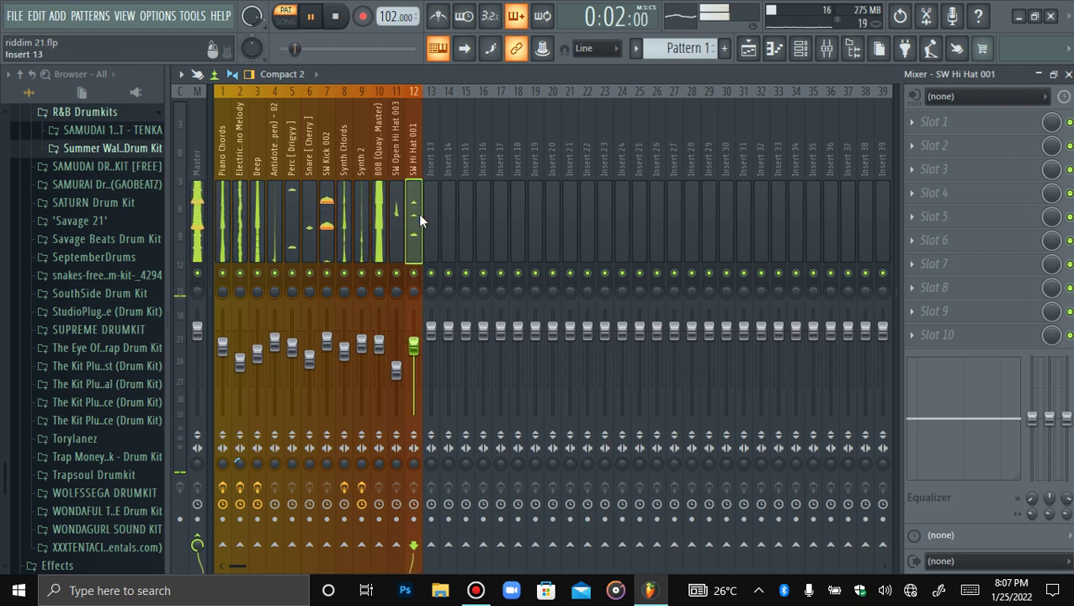
Add Fruity Parametric EQ 2 to slot 2 of the SW Hi Hat 001 track and adjust its curve.
left_click(922, 154)
left_click(547, 276)
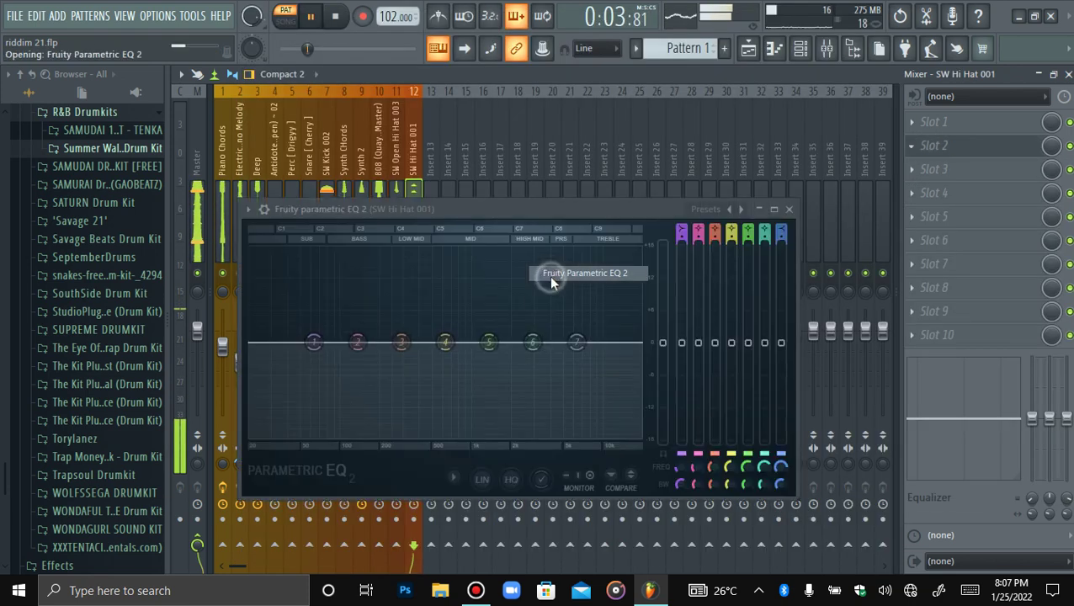
left_click_drag(588, 374, 557, 399)
left_click(921, 146)
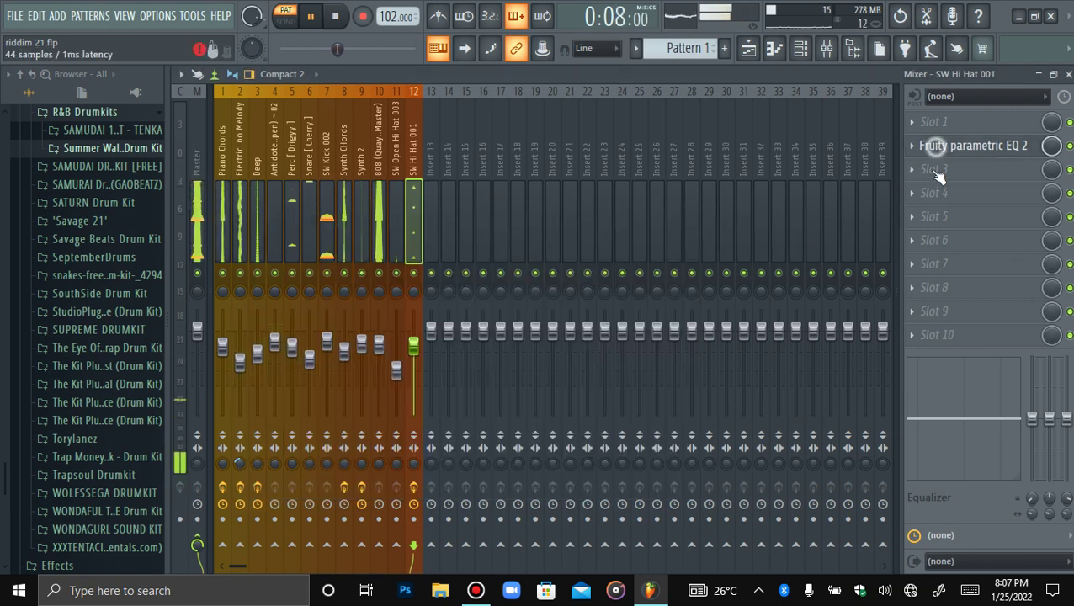
Add Fruity Reeverb 2 to slot 3 of the SW Hi Hat 001 track with a wet level of about 4%.
left_click(927, 171)
left_click(312, 204)
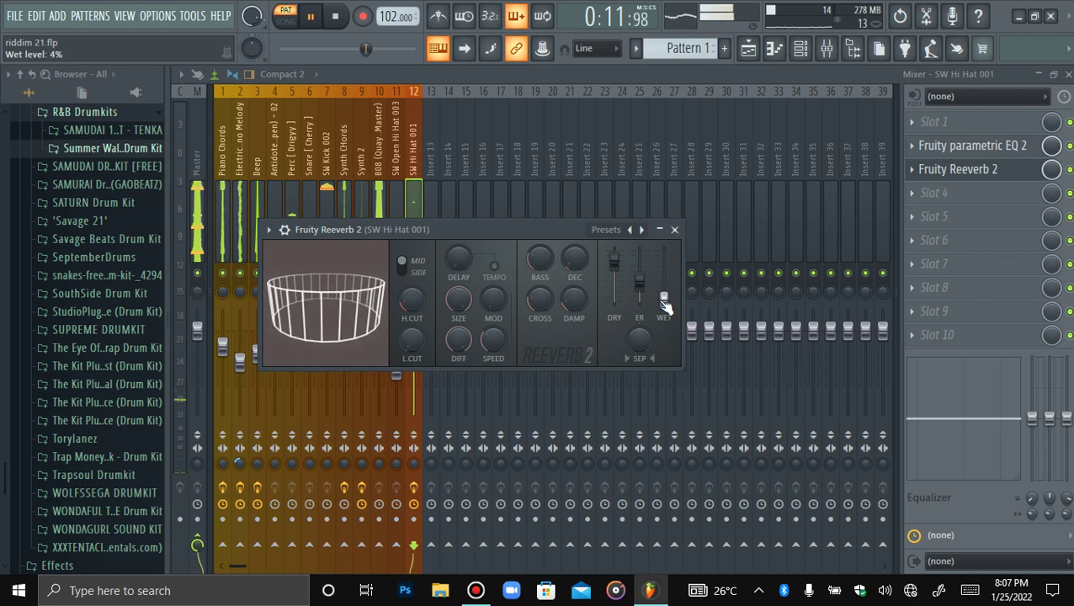
left_click(957, 169)
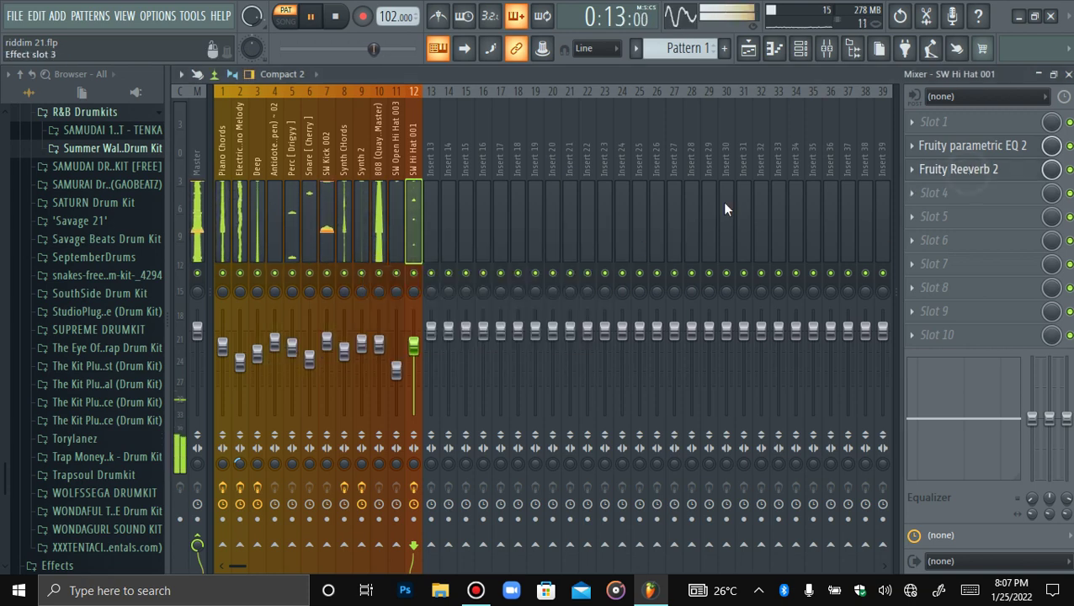
Add Fruity Parametric EQ 2 to slot 2 of the Master track and enlarge its window.
left_click(202, 225)
left_click(934, 145)
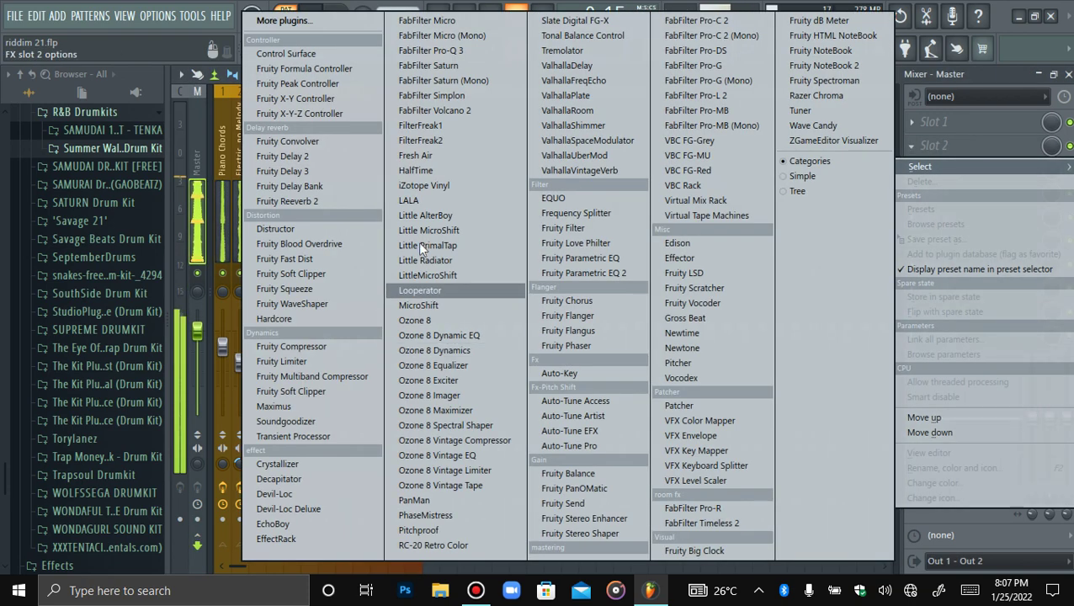
left_click(614, 273)
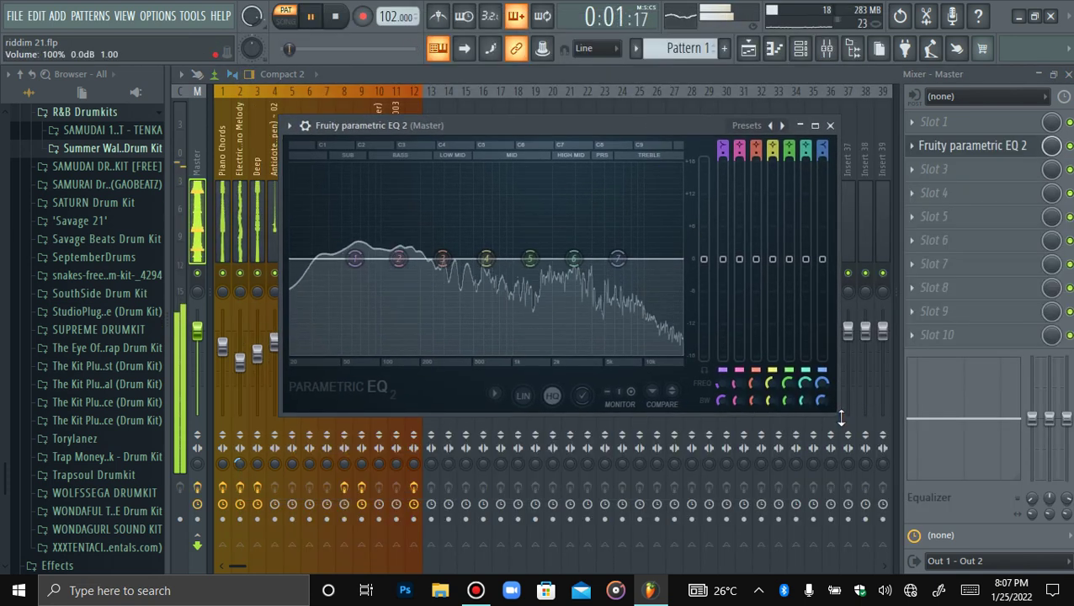
left_click_drag(839, 415, 947, 348)
On the Master EQ, cut the lowest frequencies with band 1 at Gentle 8 and the highest with band 7 at Steep 4.
scroll(868, 148, "down", 2)
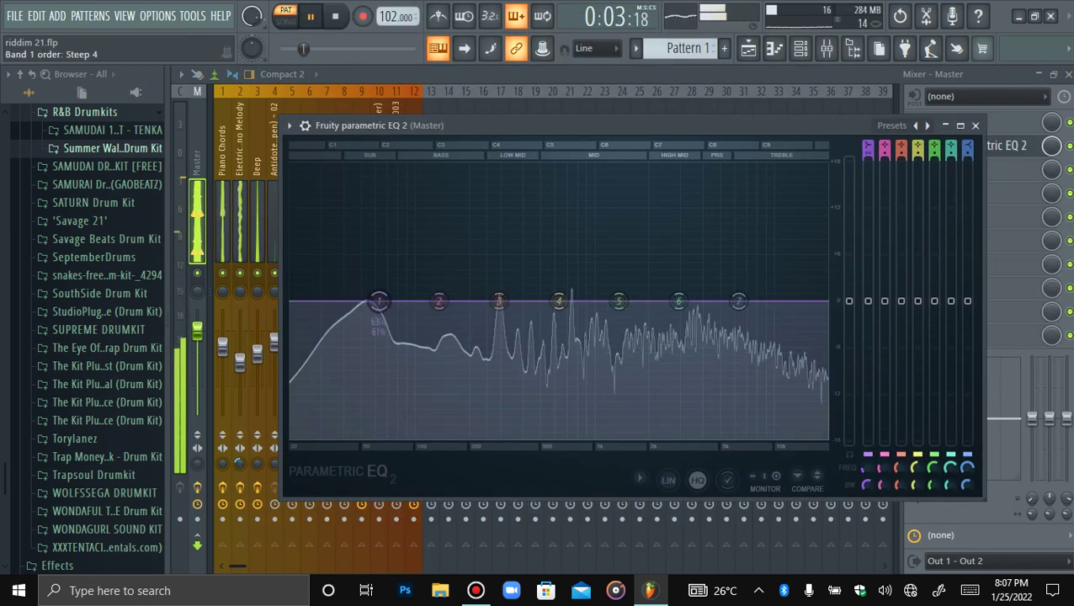
left_click_drag(371, 299, 299, 437)
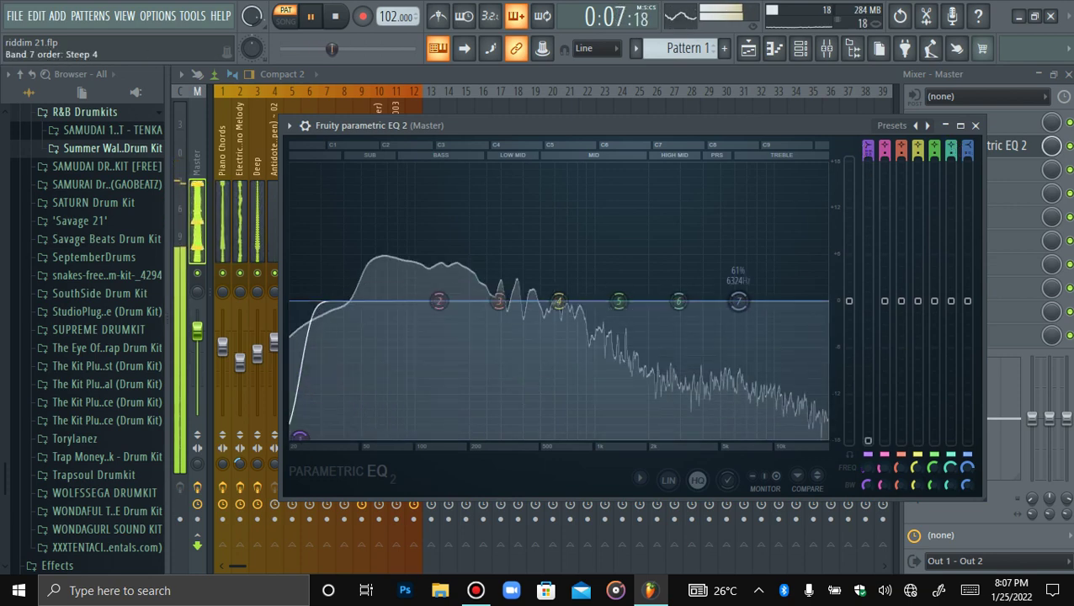
left_click_drag(738, 300, 813, 438)
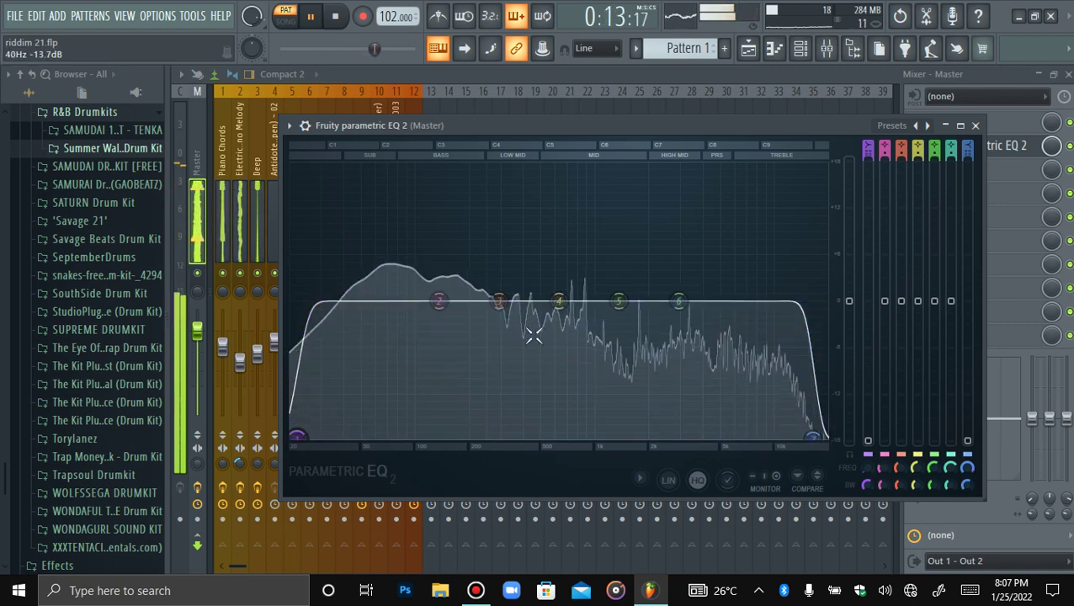
scroll(868, 152, "down", 1)
scroll(868, 152, "down", 1)
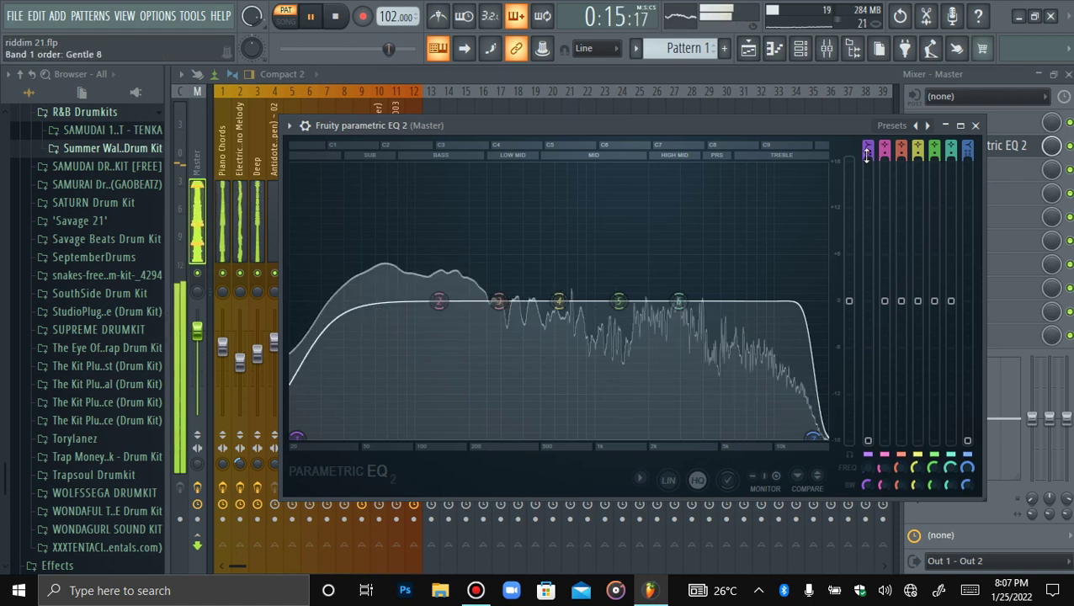
left_click(1010, 144)
Add Fruity Multiband Compressor to slot 3 of the Master track and load the Mastering 2.4dB preset.
left_click(943, 164)
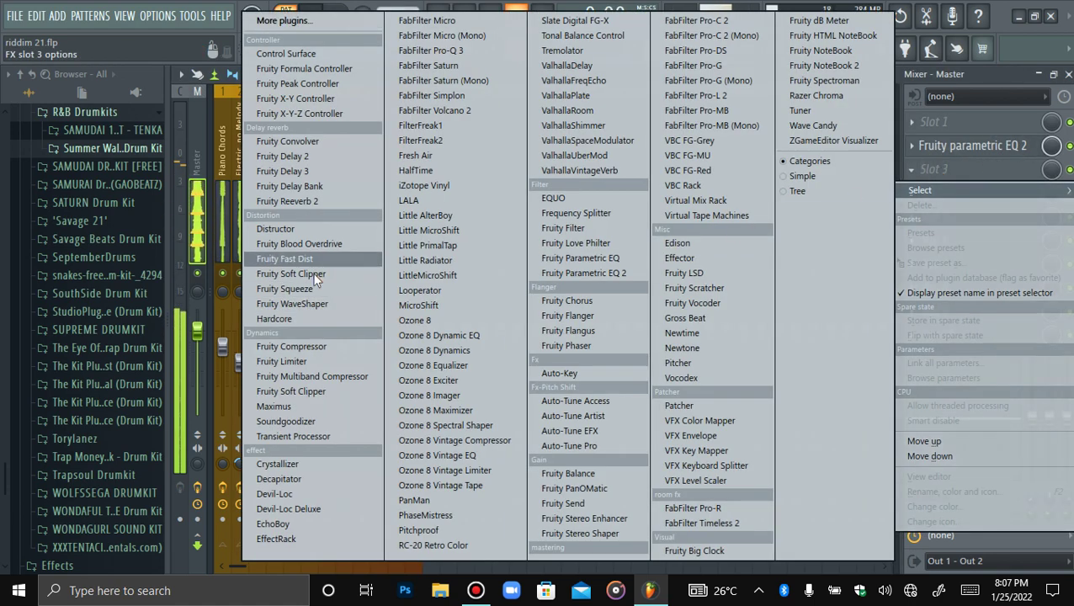
left_click(310, 375)
left_click(262, 228)
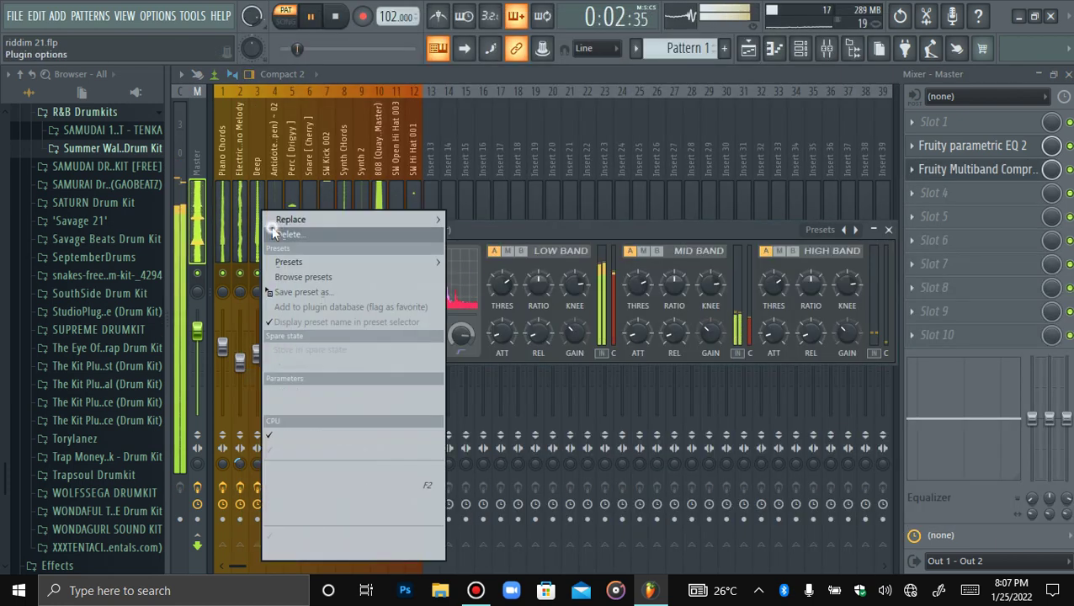
mouse_move(294, 261)
left_click(487, 269)
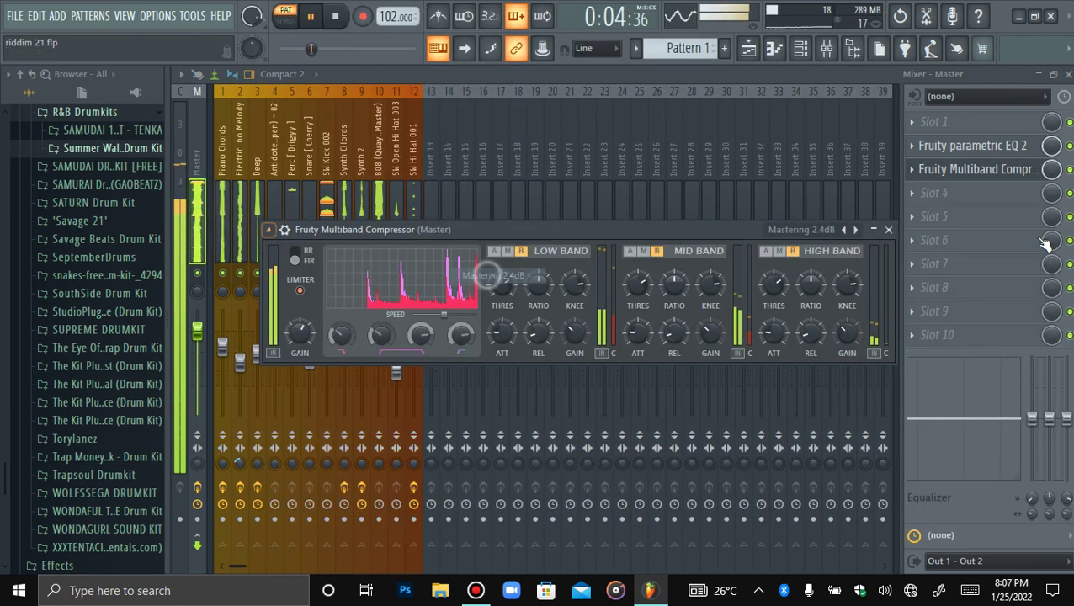
left_click(926, 169)
Add Fruity Soft Clipper to slot 4 of the Master track, lower its threshold and set the post gain to about 89%.
left_click(934, 193)
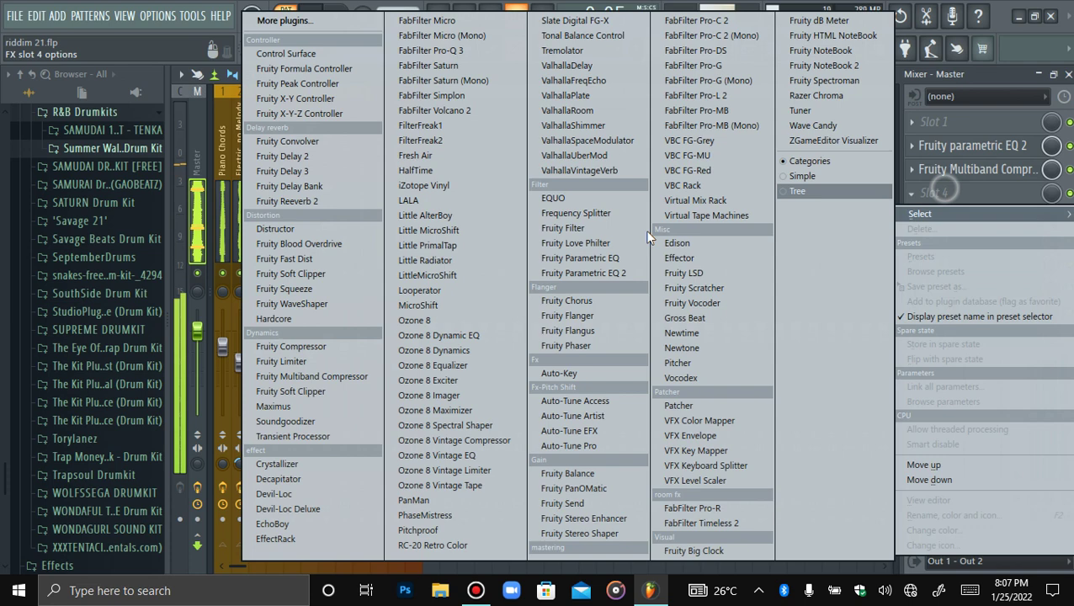
left_click(303, 275)
left_click_drag(316, 301, 315, 273)
left_click_drag(350, 305, 306, 310)
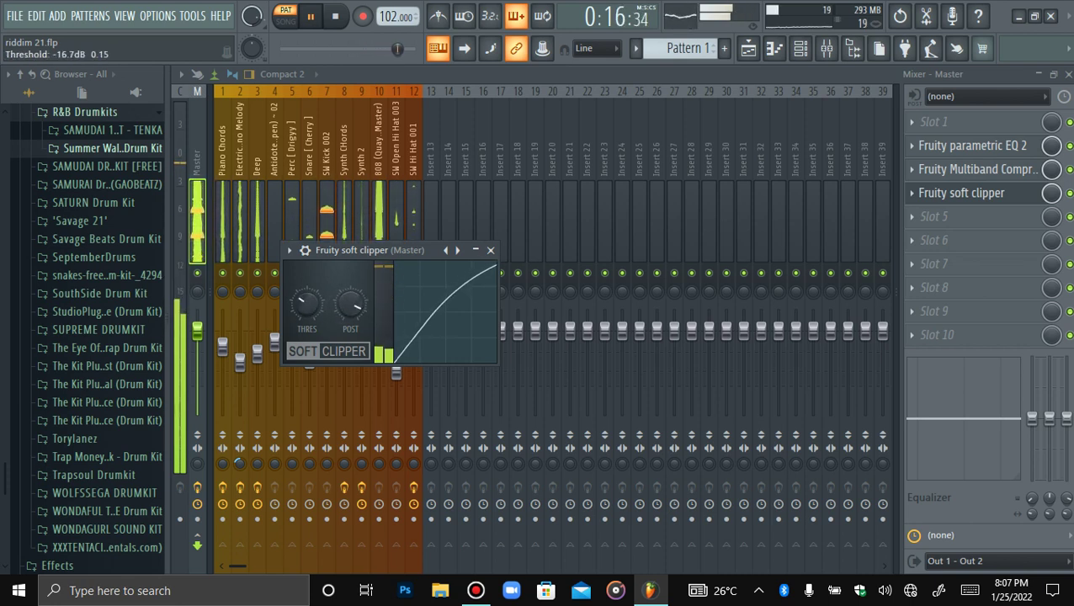
left_click_drag(306, 304, 306, 313)
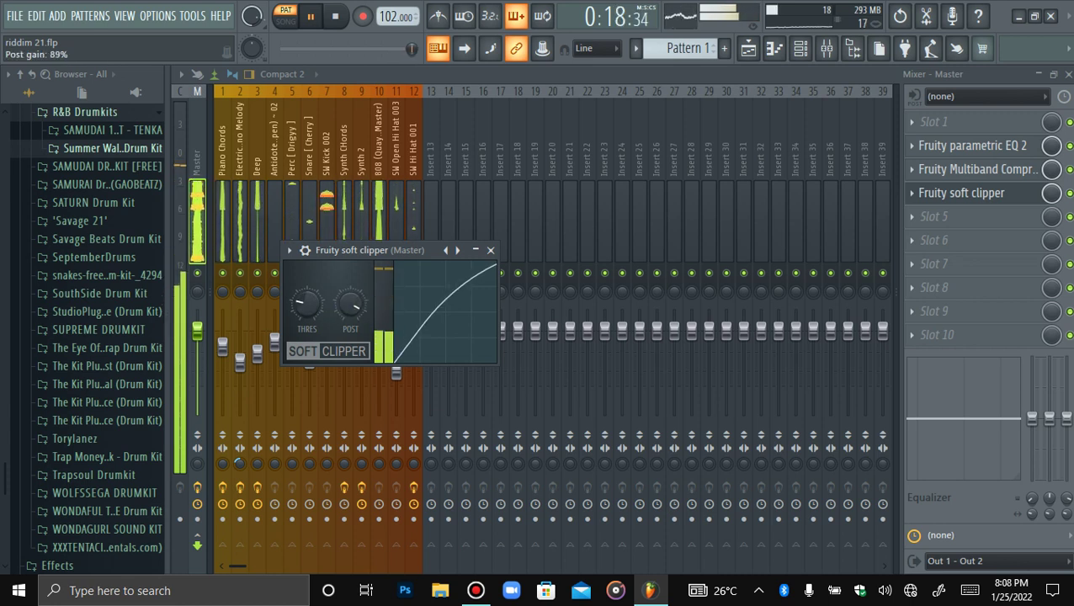
left_click(946, 200)
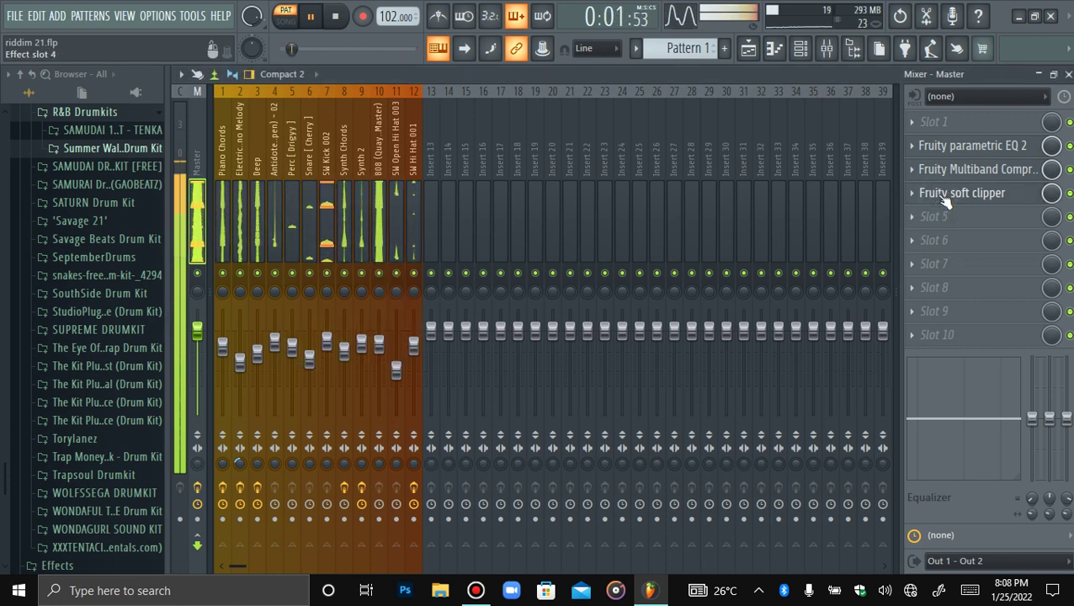
Audition the Piano Chords channel in solo against the full mix in the channel rack, restoring all channels and stopping playback at the end.
left_click(747, 50)
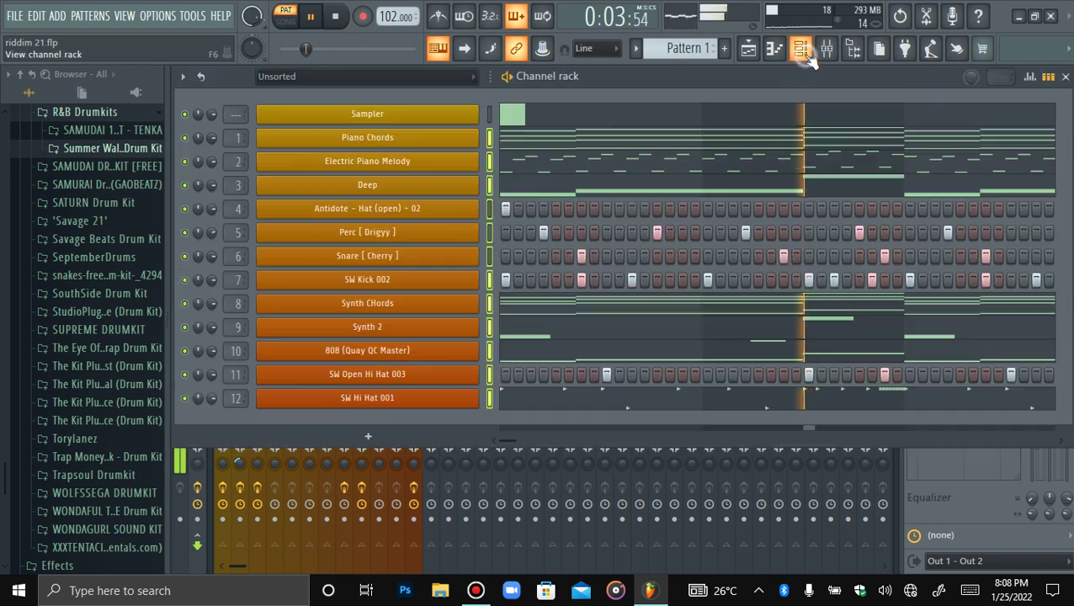
left_click(489, 120)
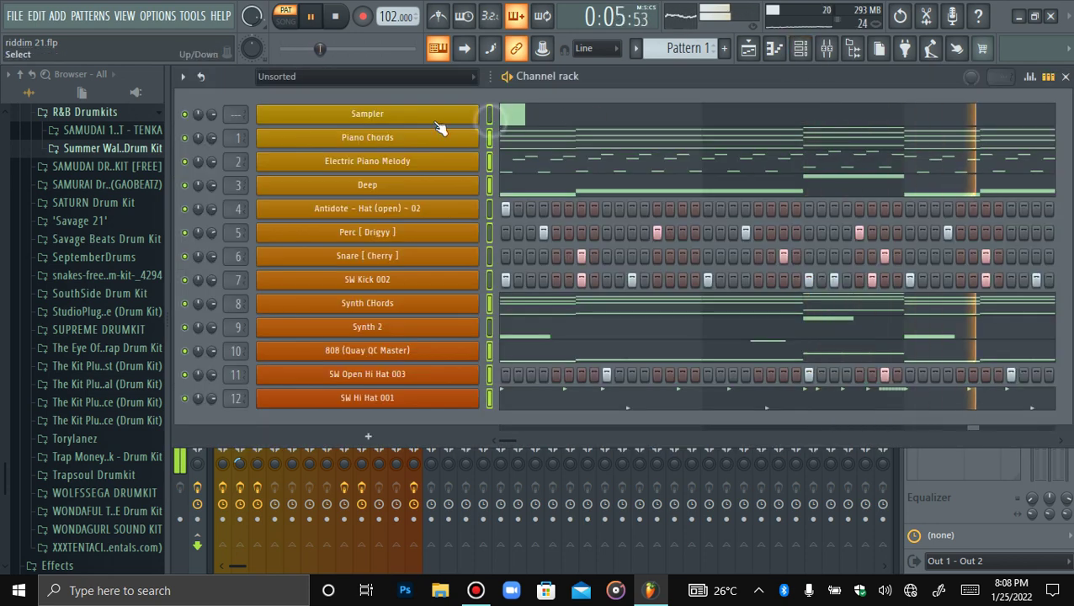
left_click(198, 139)
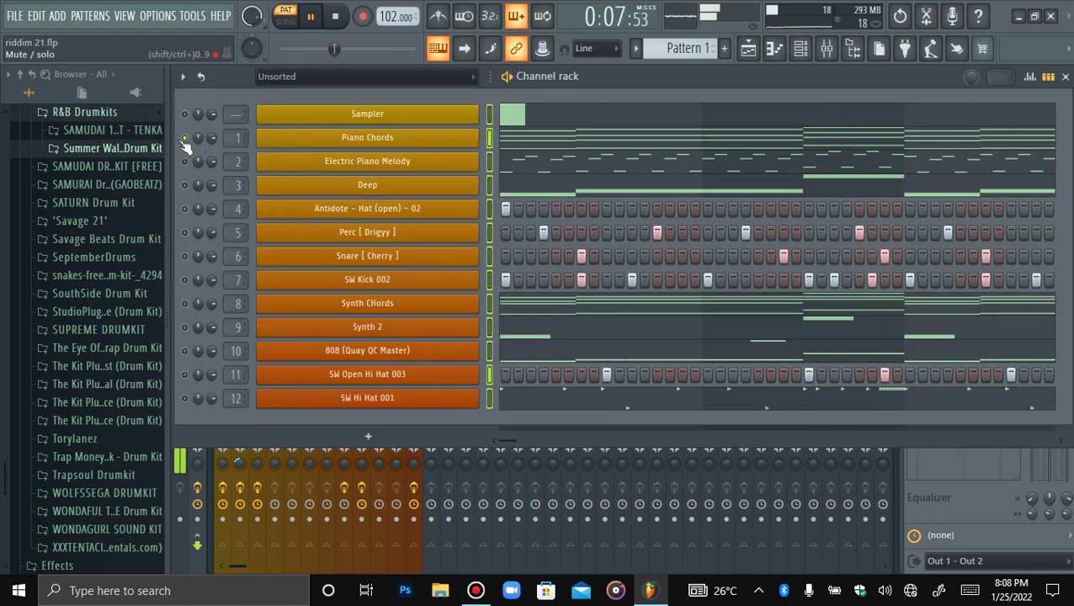
right_click(185, 141)
left_click(211, 151)
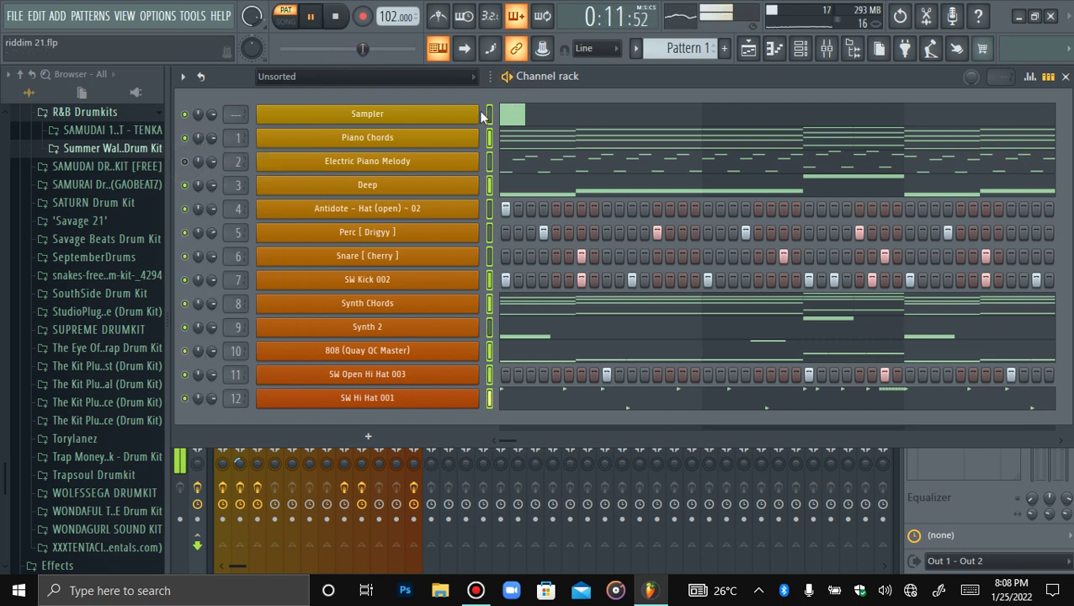
right_click(186, 140)
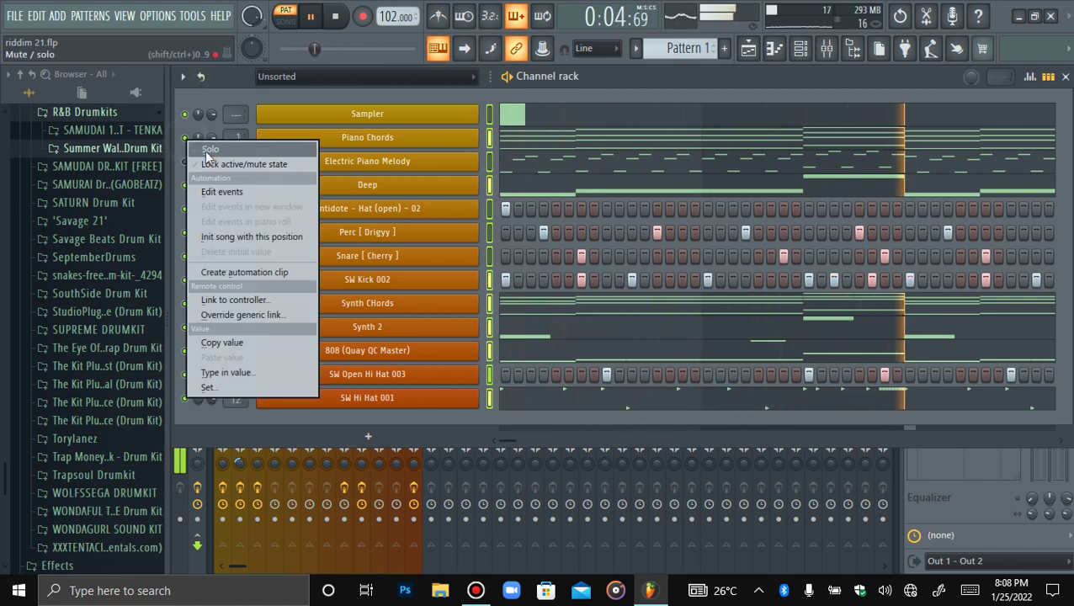
left_click(186, 138, "ctrl")
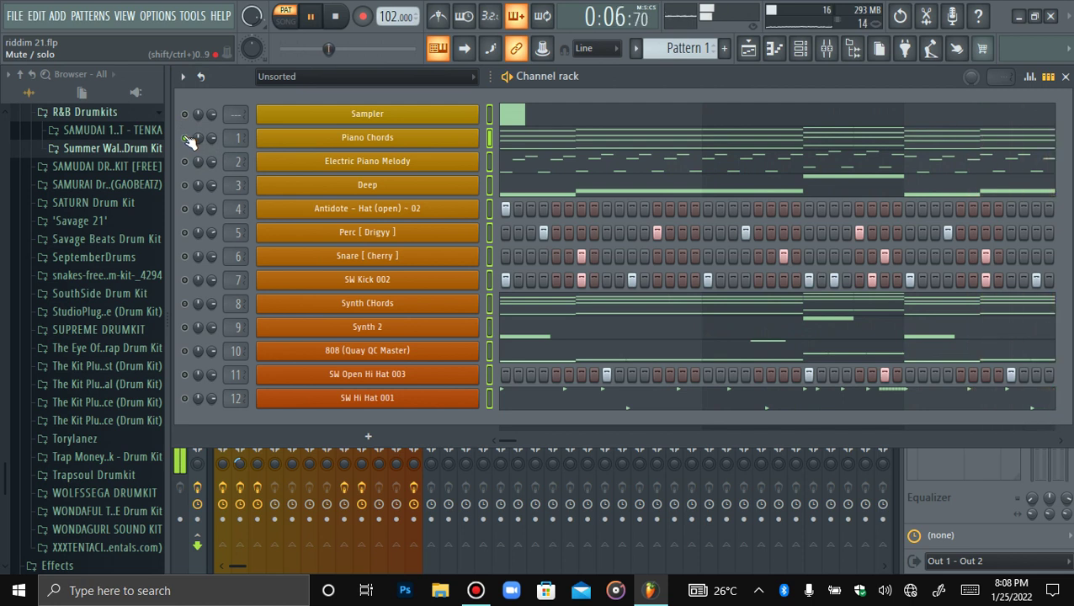
right_click(187, 139)
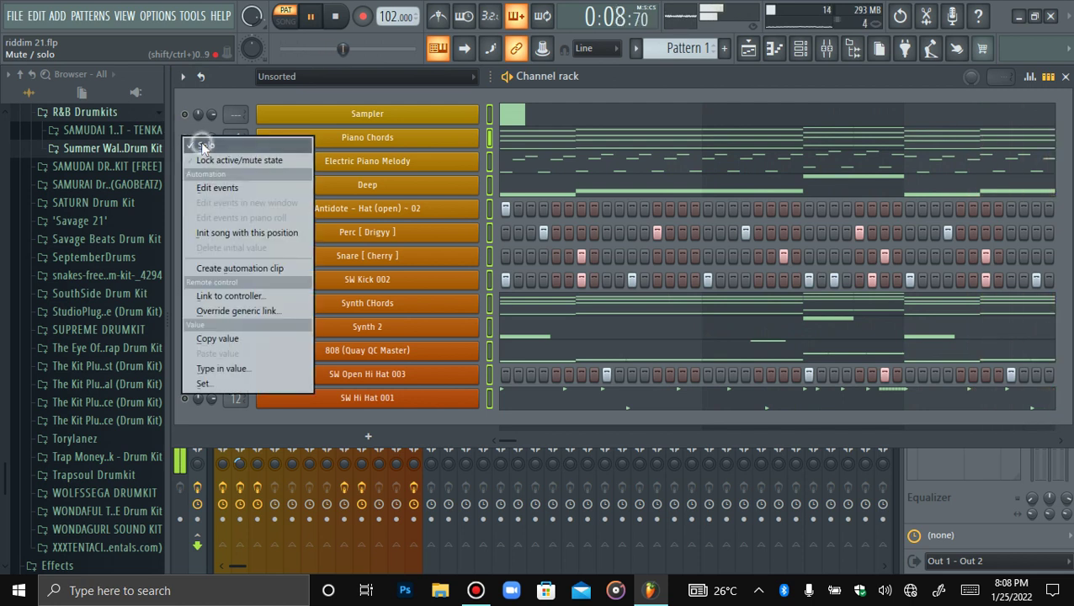
left_click(200, 141)
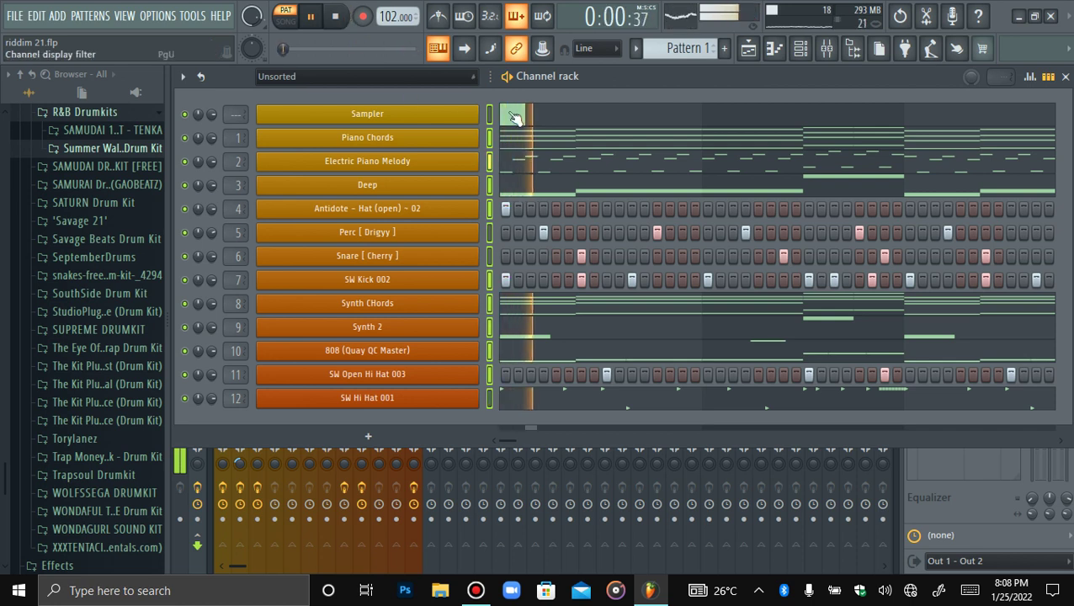
left_click(335, 16)
Add Fruity Peak Controller to slot 1 of the SW Kick 002 mixer track.
left_click(827, 47)
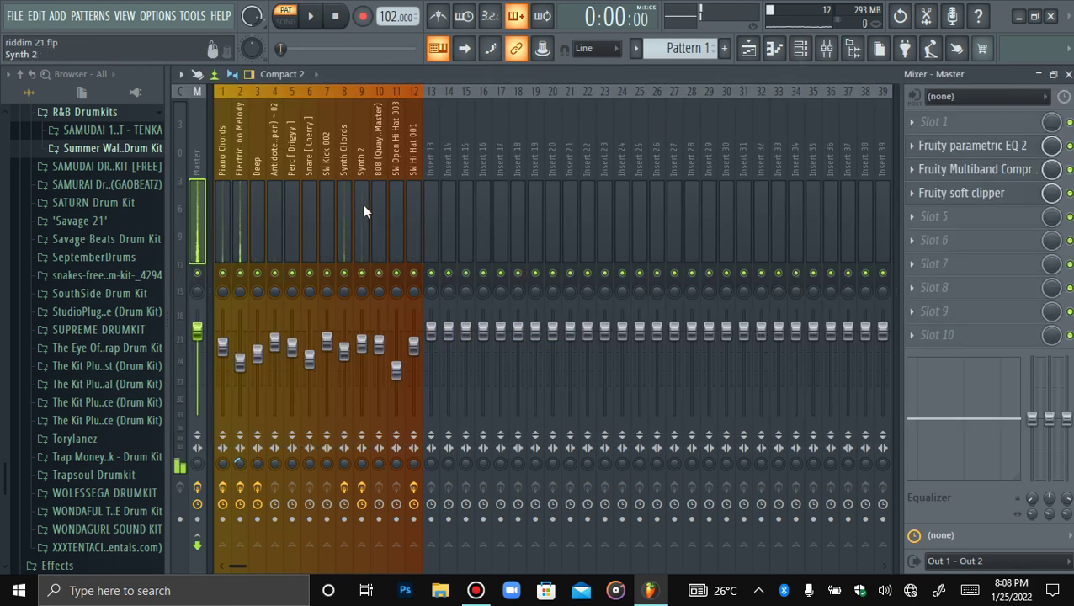
left_click(326, 207)
left_click(942, 137)
mouse_move(942, 143)
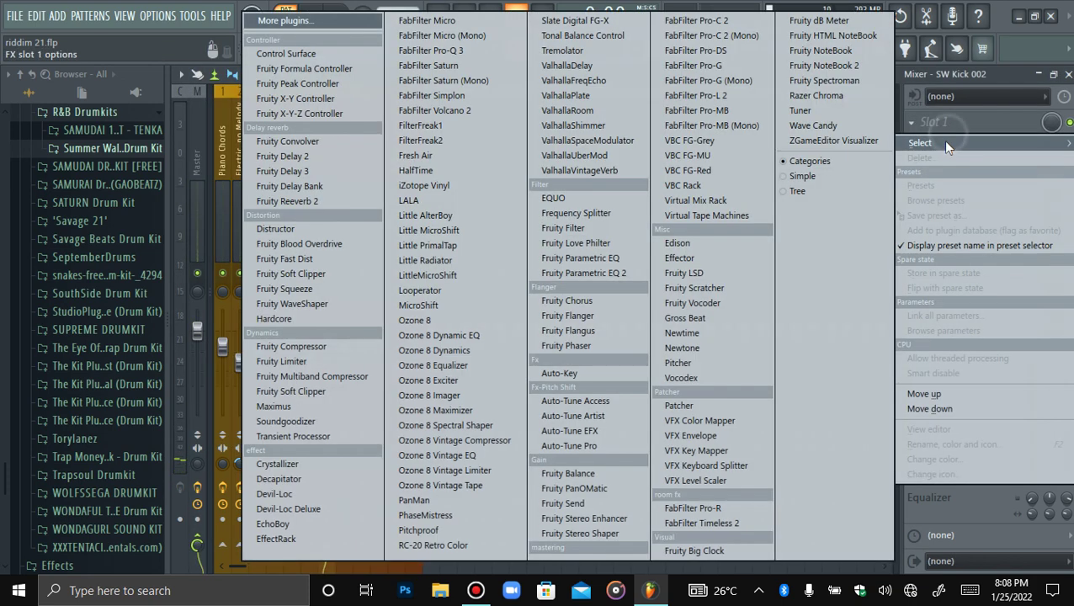
left_click(320, 85)
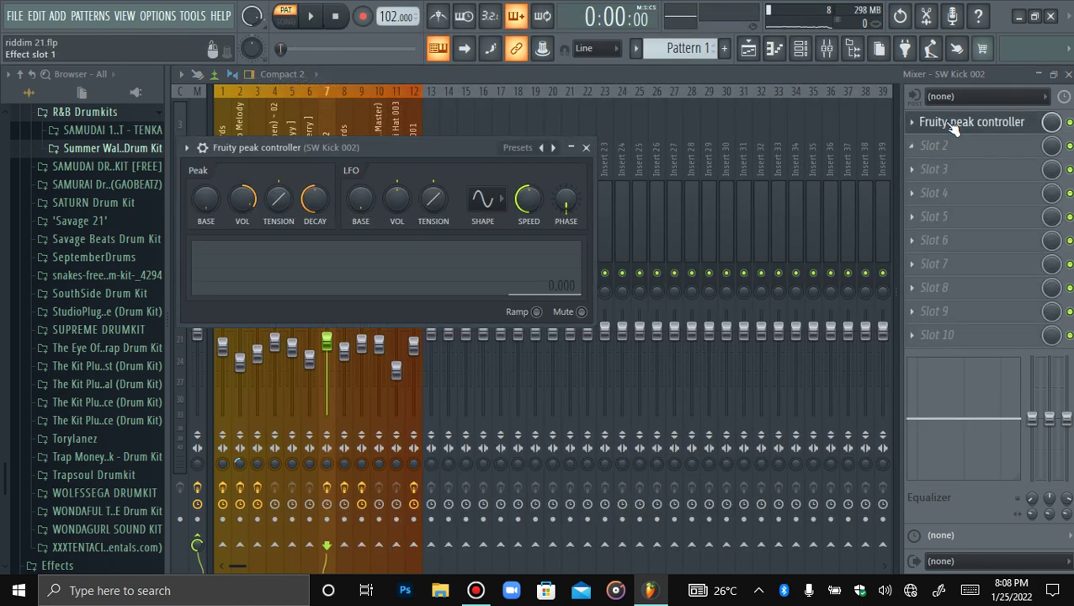
left_click(954, 124)
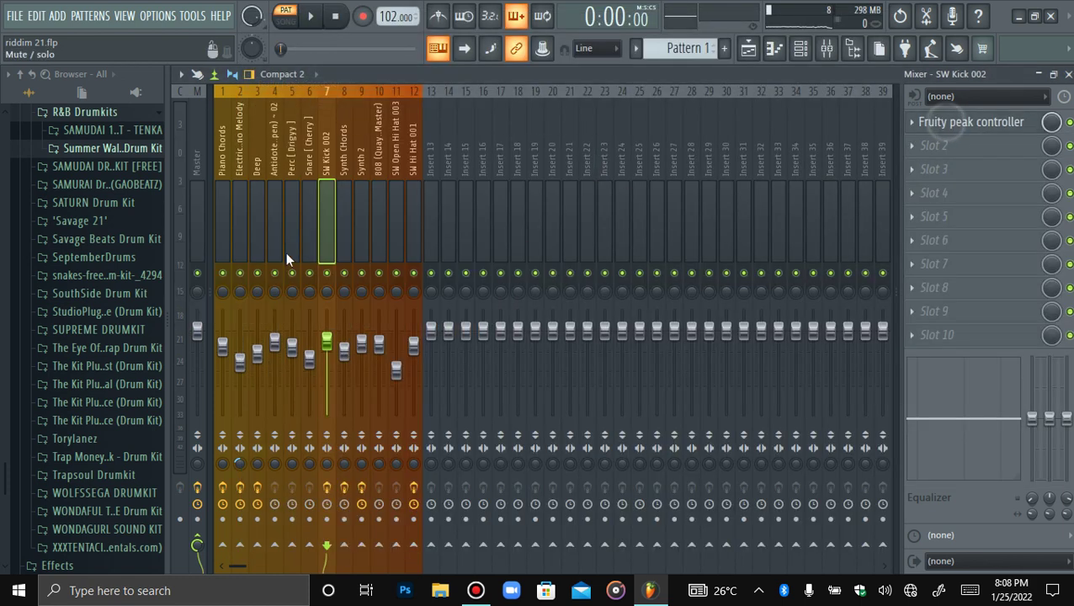
Copy the 808 track's volume value and paste it into the Peak Base of the kick's Fruity Peak Controller.
right_click(386, 347)
left_click(413, 500)
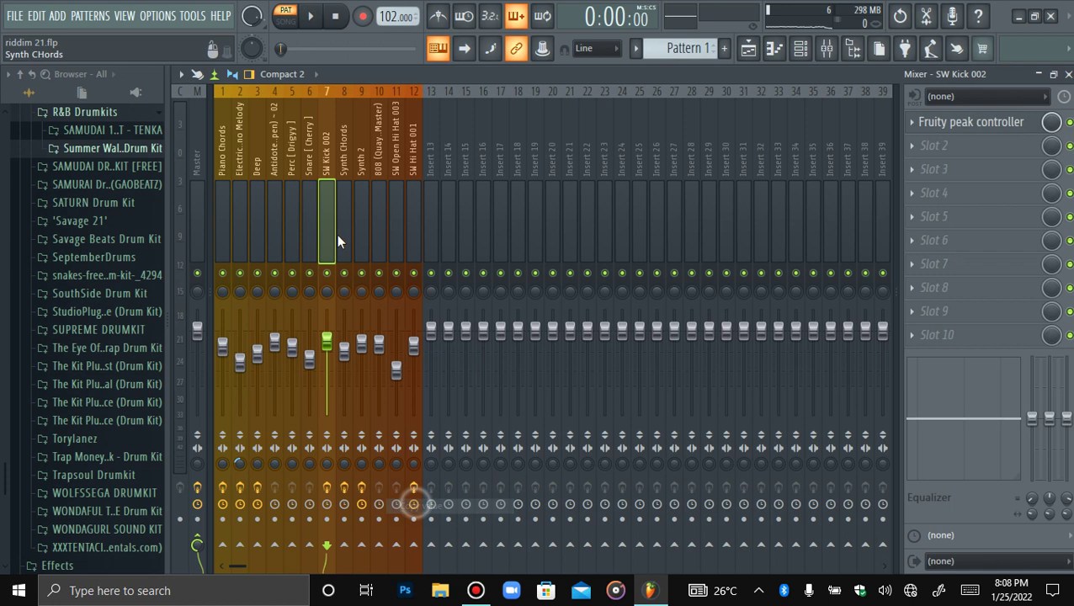
left_click(919, 124)
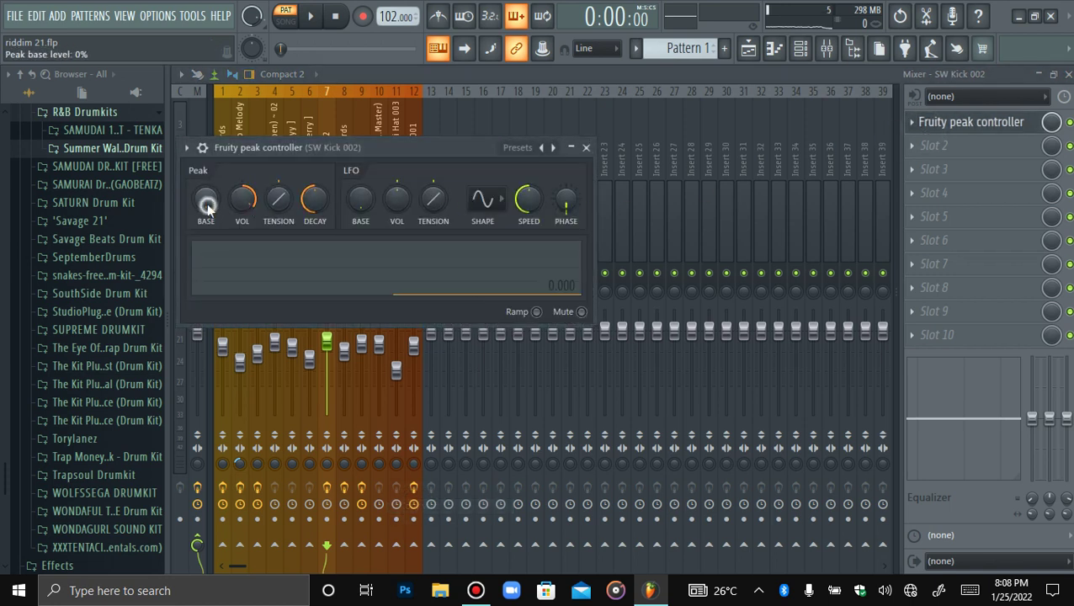
right_click(208, 206)
left_click(244, 403)
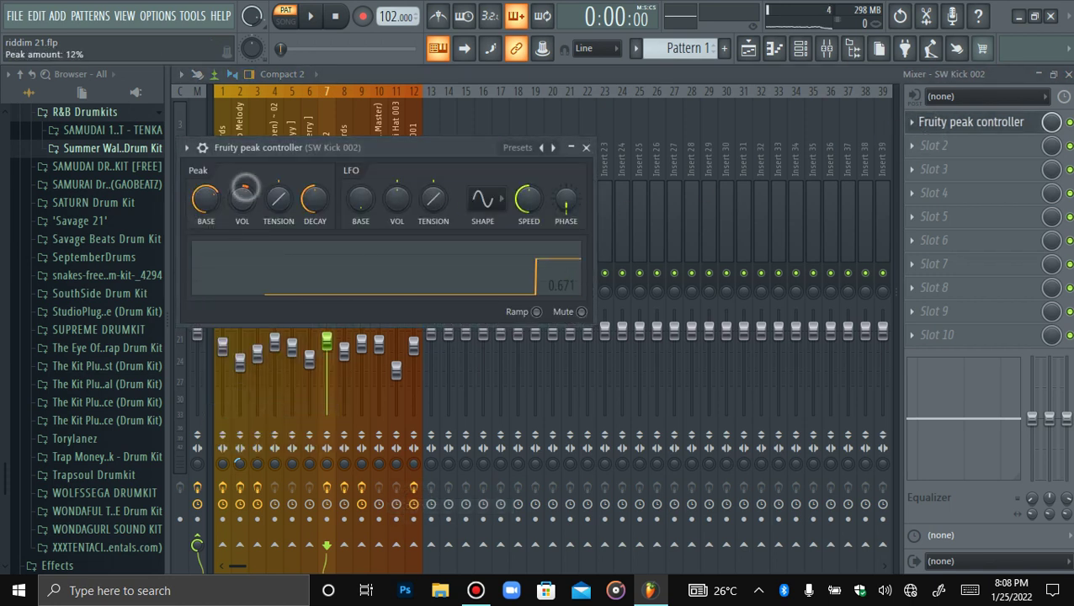
In the kick's peak controller, lower the Peak Vol to around zero, set the Peak Tension to about -60% and adjust the Decay.
left_click_drag(244, 190, 244, 205)
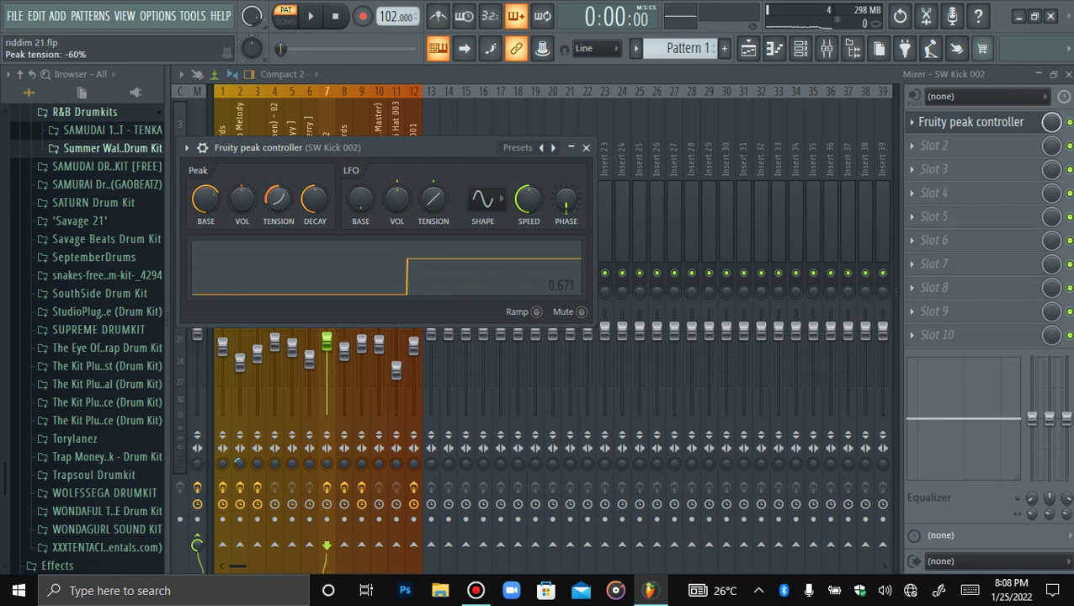
left_click_drag(315, 199, 315, 208)
left_click(917, 126)
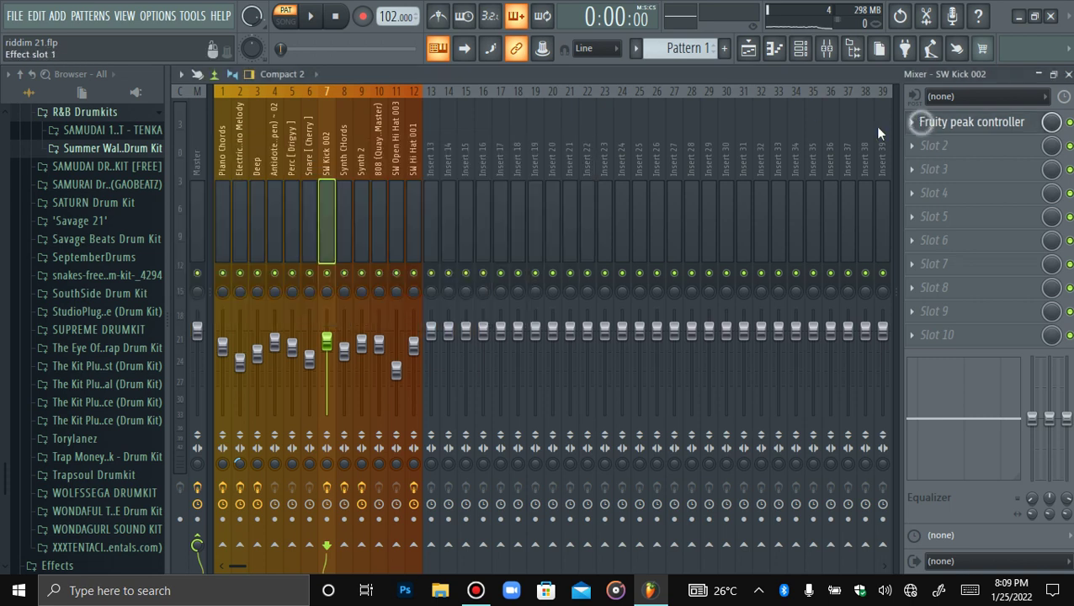
Link the 808 mixer track's volume fader to the internal controller Peak ctrl - Peak from the kick.
left_click(375, 223)
right_click(378, 345)
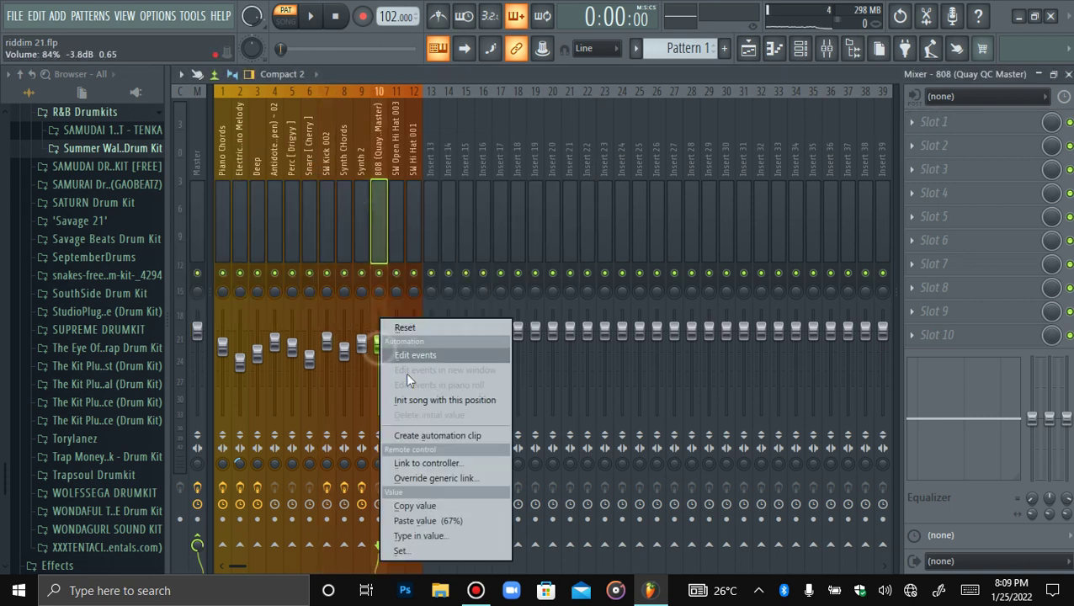
left_click(425, 463)
left_click(499, 255)
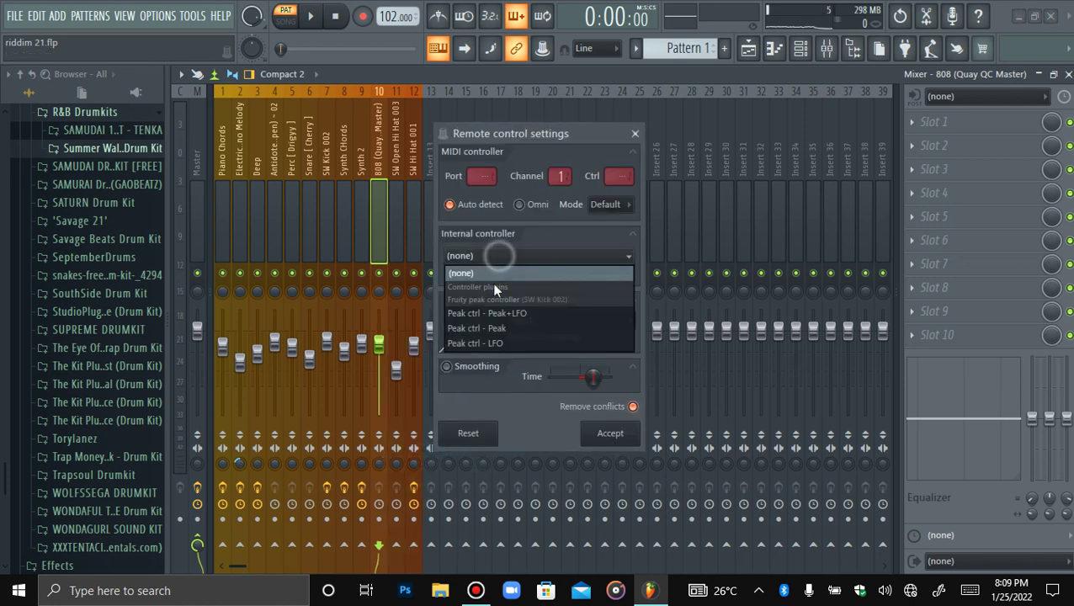
left_click(484, 327)
left_click(610, 433)
Play the pattern and examine the kick's peak controller graph beside the mixer levels.
key("space")
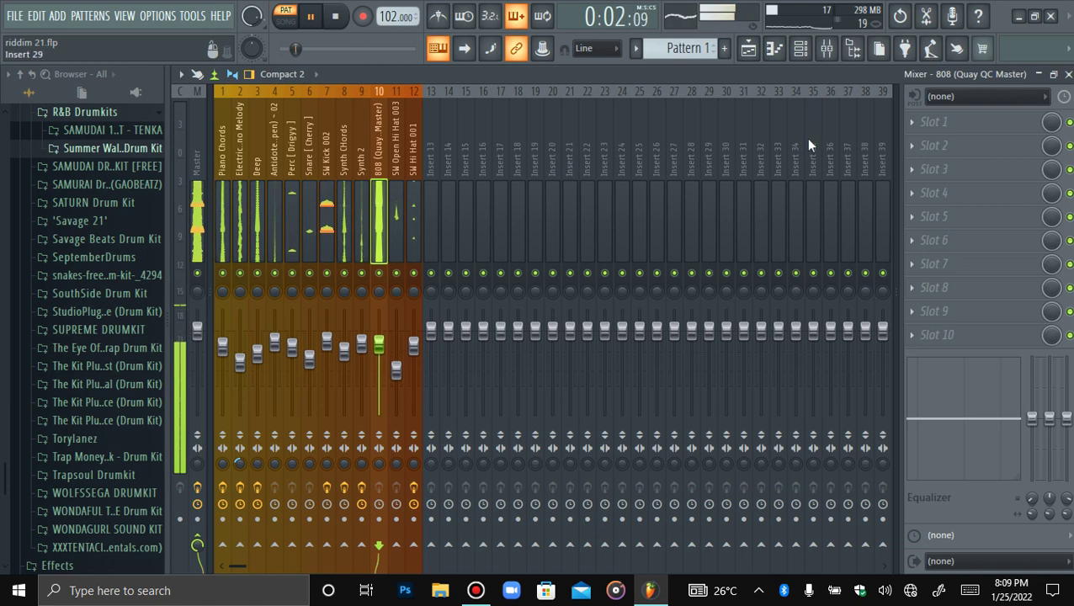
left_click(325, 210)
left_click(947, 124)
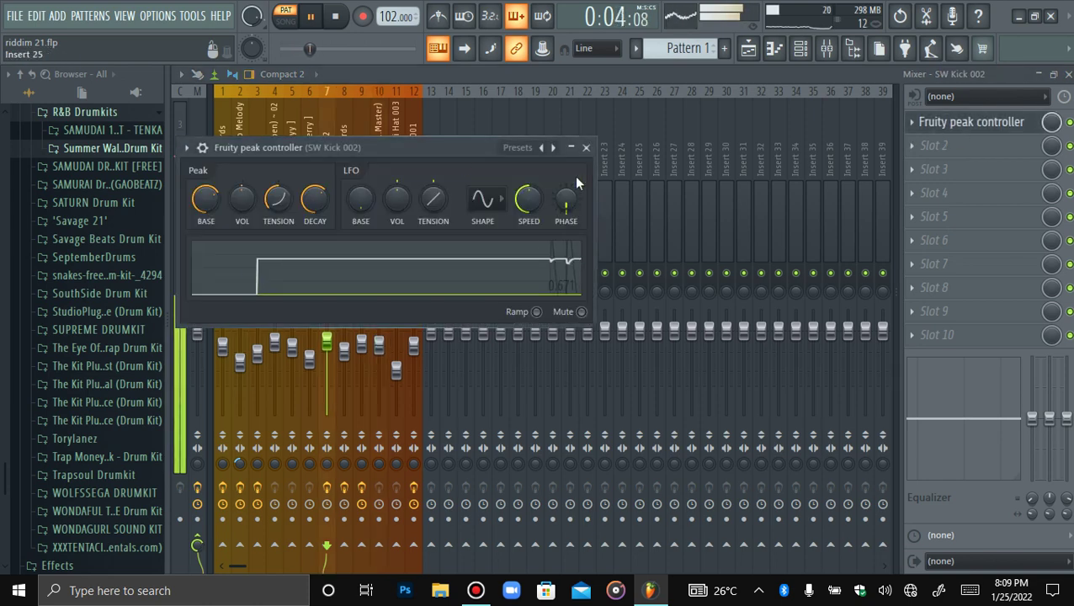
left_click_drag(415, 148, 536, 167)
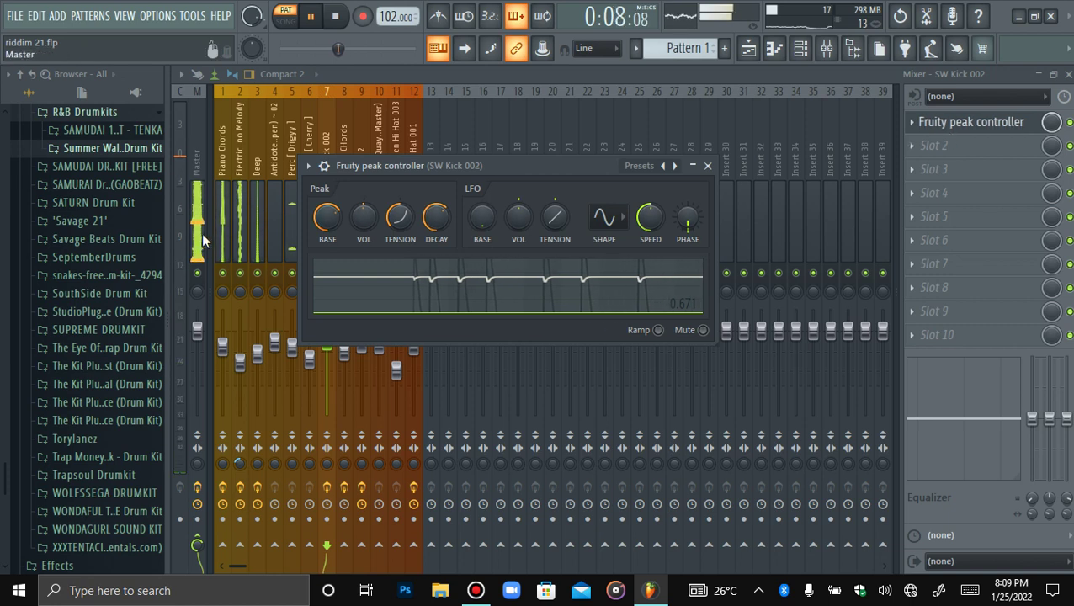
left_click_drag(474, 171, 645, 161)
key("space")
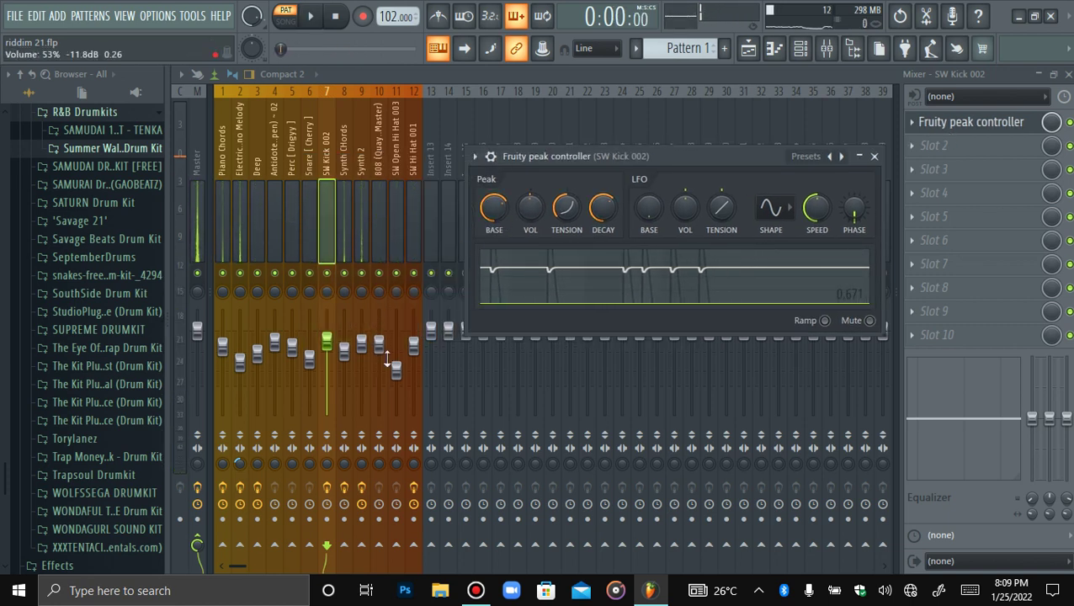
Set the Peak Base of the kick's peak controller to about 68%, checking the linked 808 volume during playback.
mouse_move(379, 343)
left_mouse_down()
mouse_move(378, 368)
mouse_move(383, 348)
left_mouse_up()
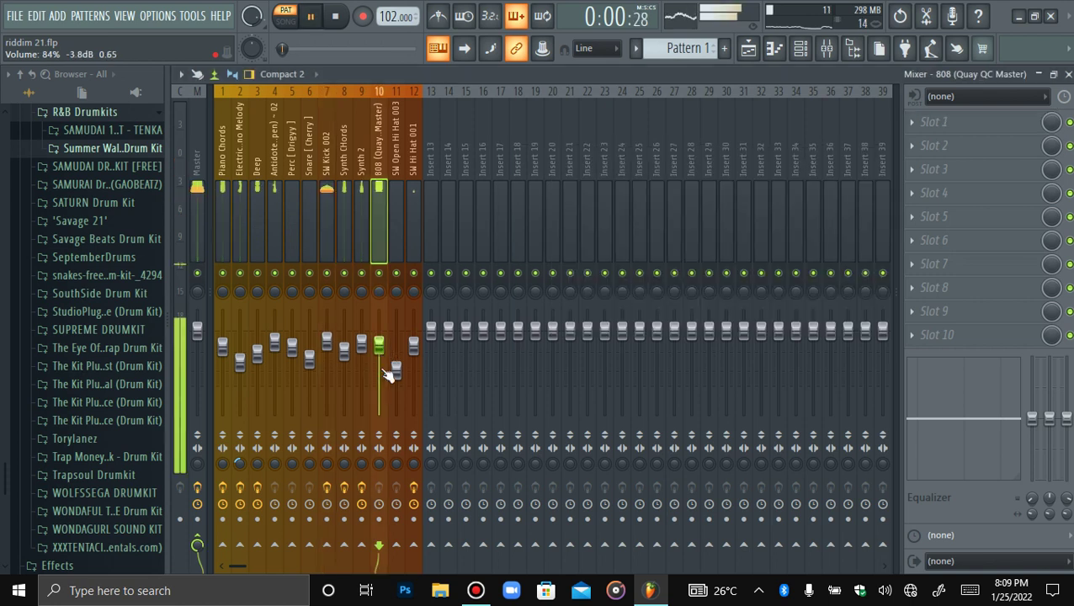
left_click(325, 216)
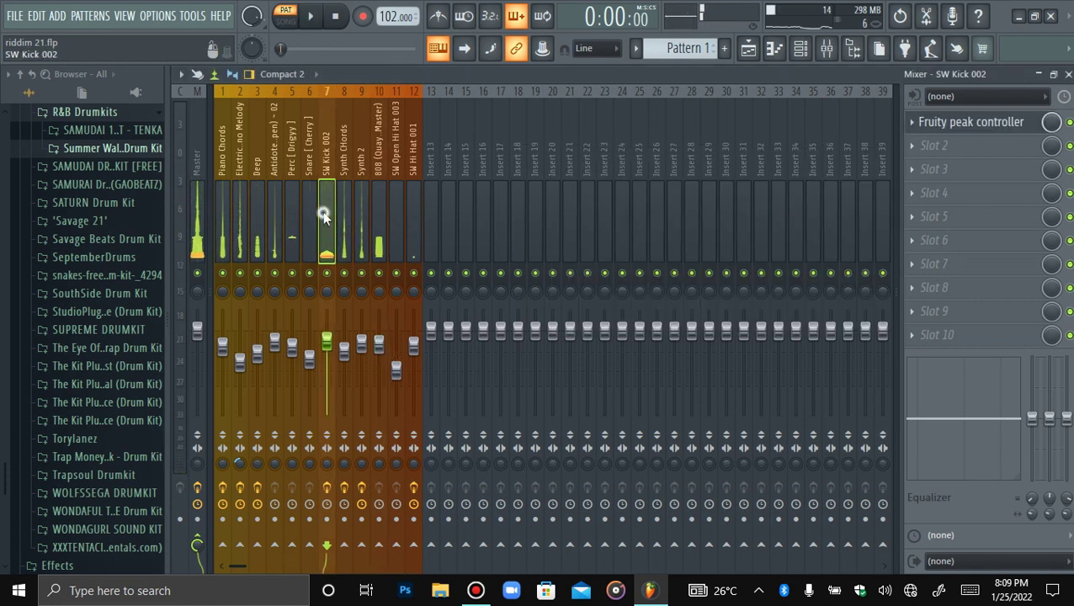
left_click(989, 126)
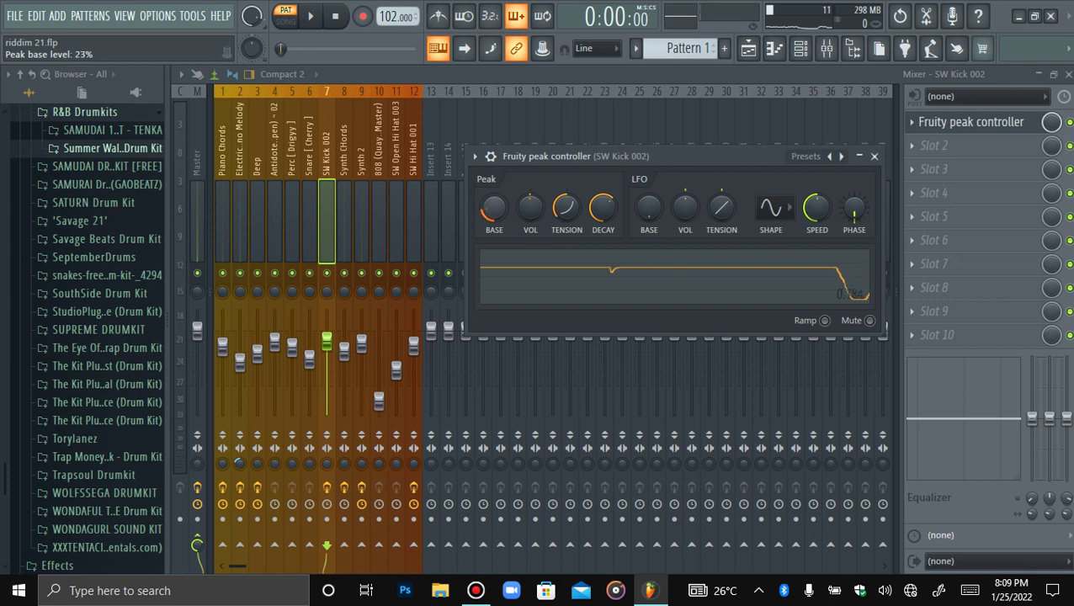
key("space")
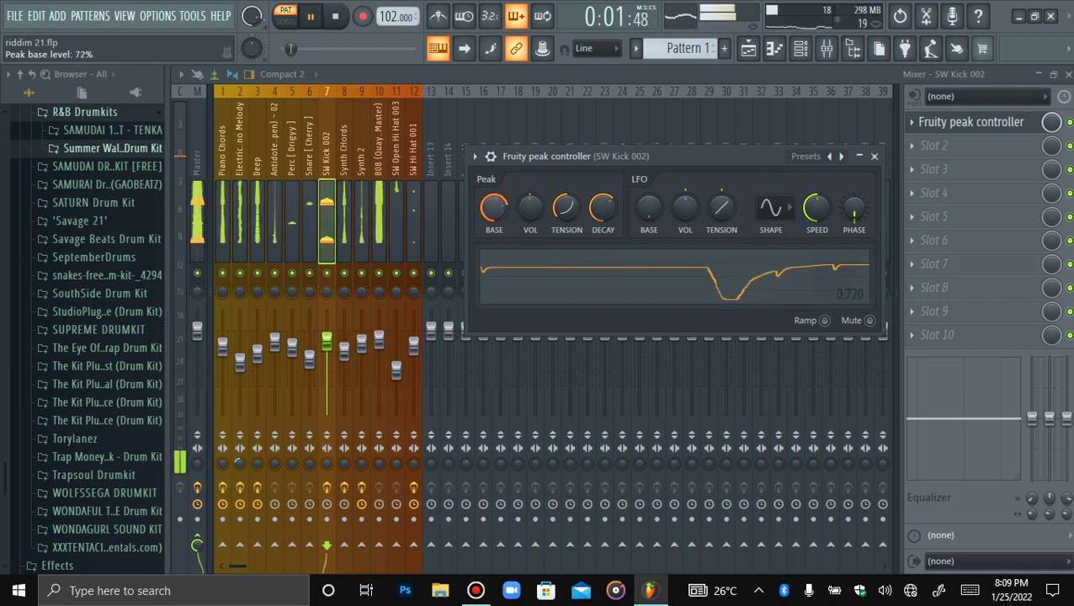
left_click_drag(494, 210, 494, 215)
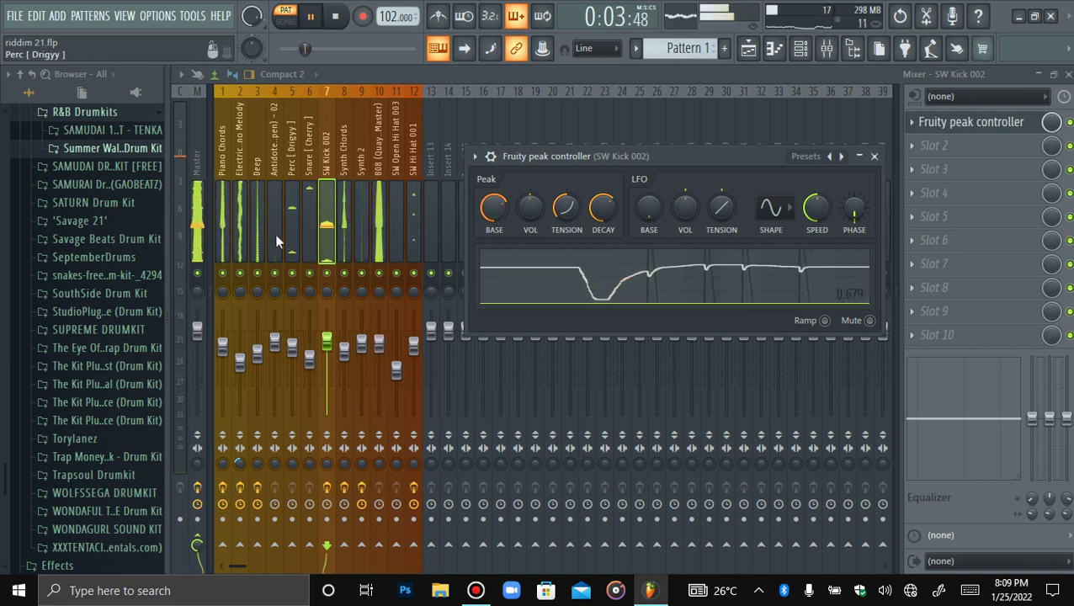
left_click(972, 130)
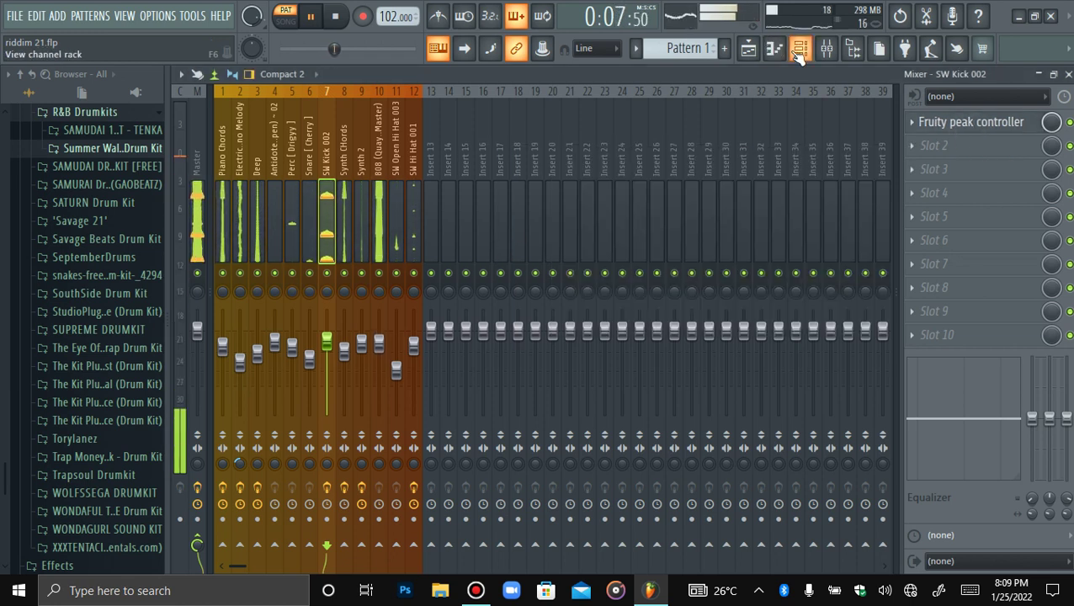
Show the channel rack and listen to the pattern from the start.
key("space")
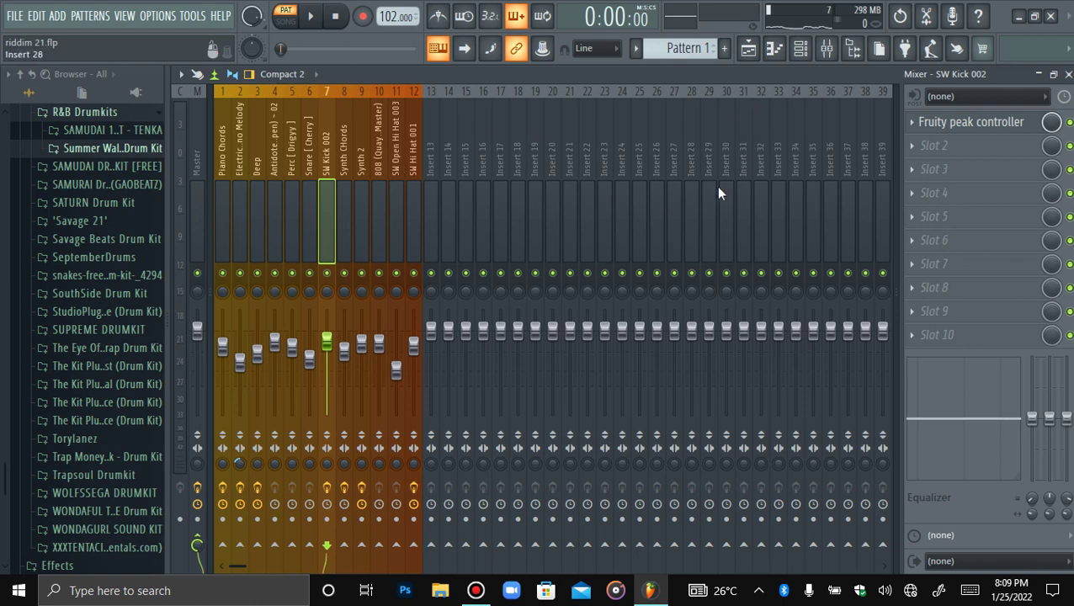
left_click(800, 48)
key("space")
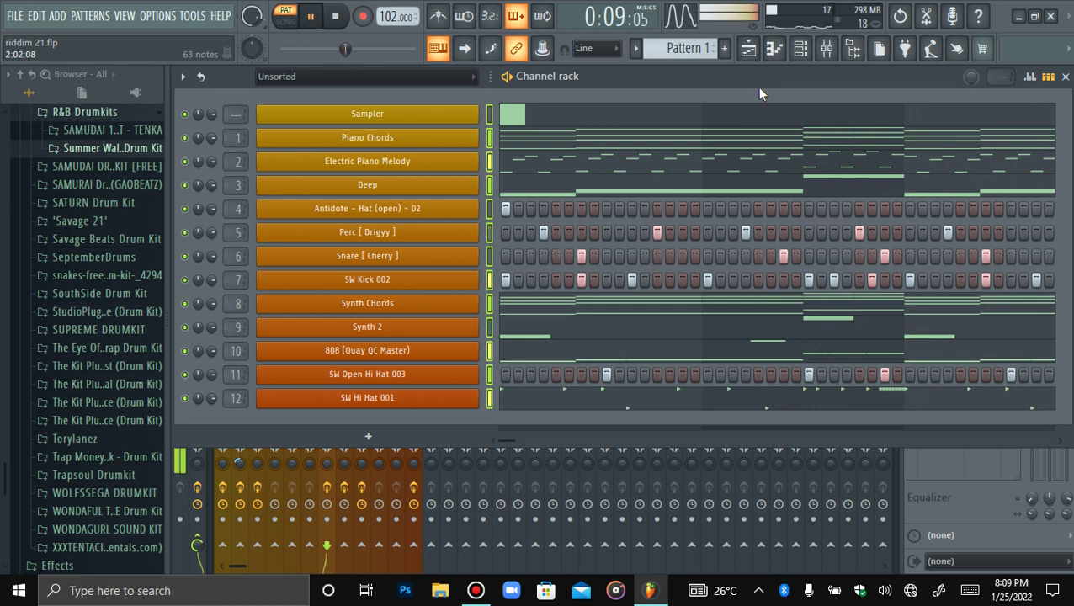
Save the project as a new file named "riddim 21 Edit Version By city gadz muziq" in the sunset Riddim folder.
left_click(17, 16)
left_click(41, 100)
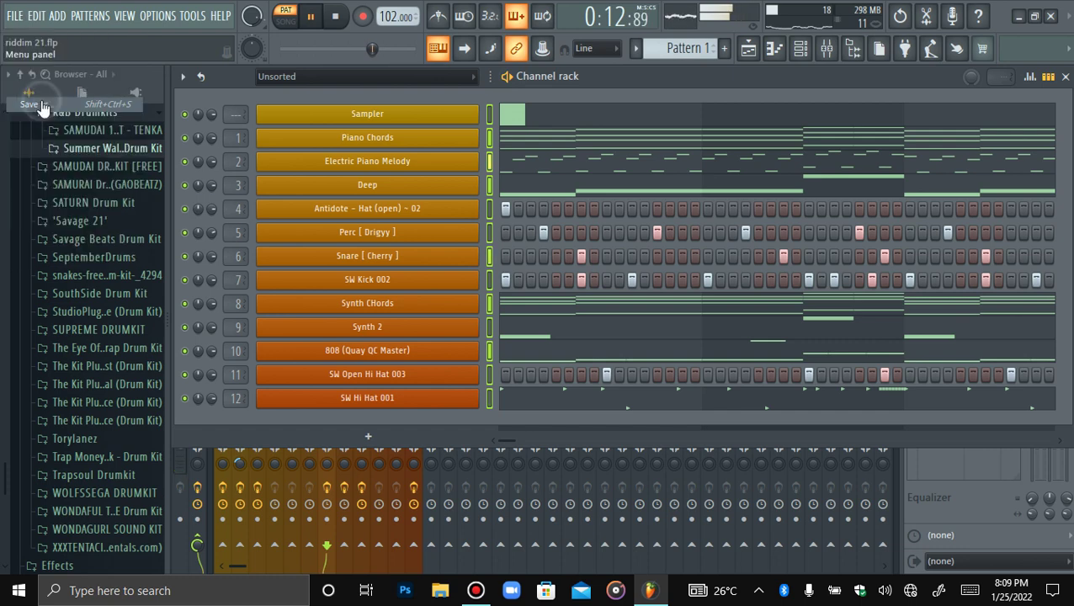
left_click(175, 382)
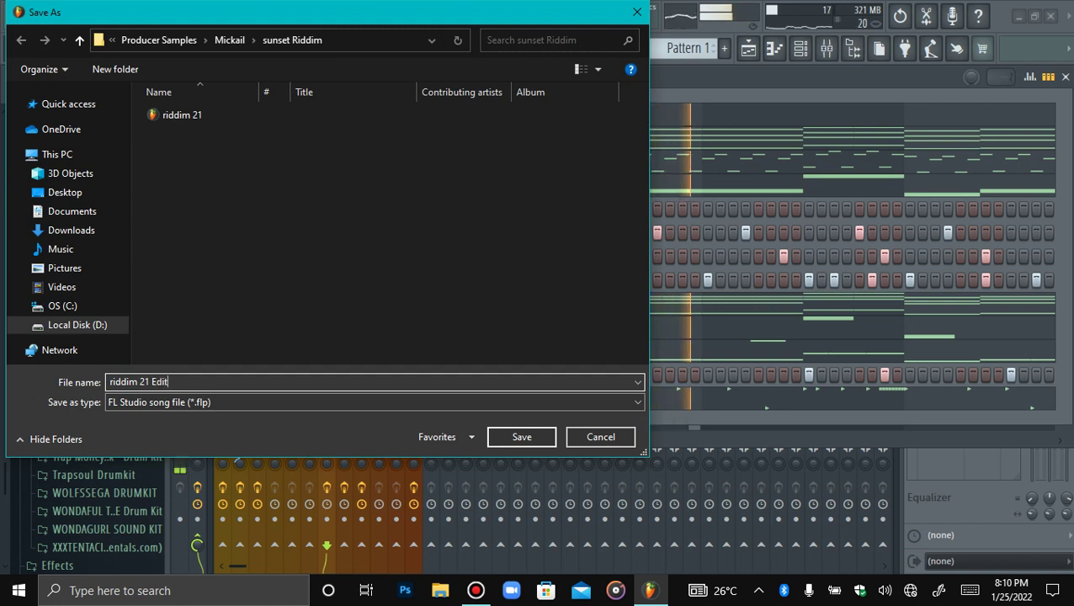
type("Edit V")
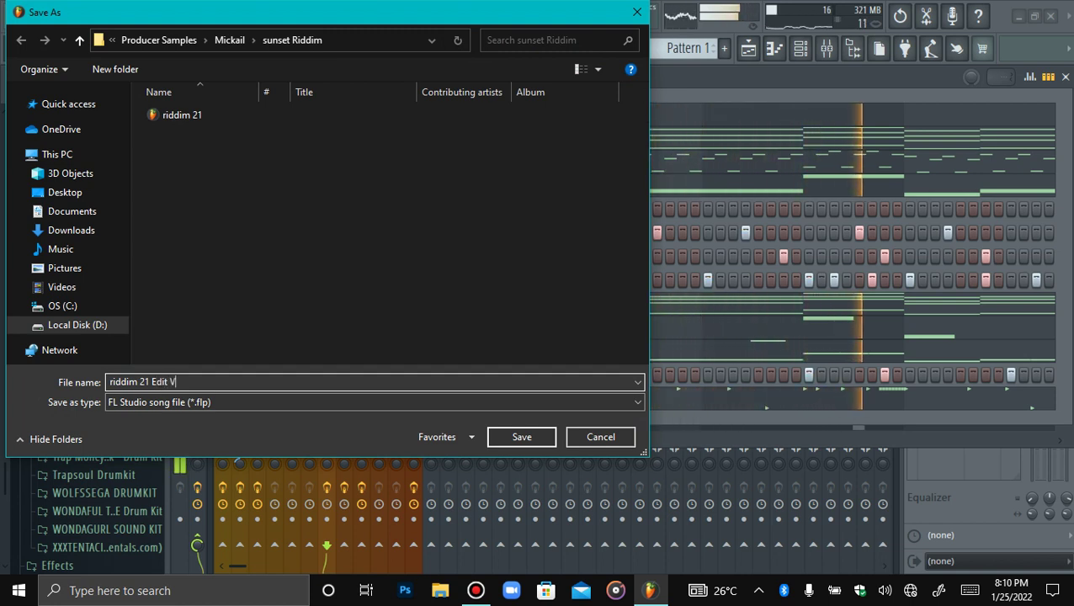
type("ersion By city gadz muziq")
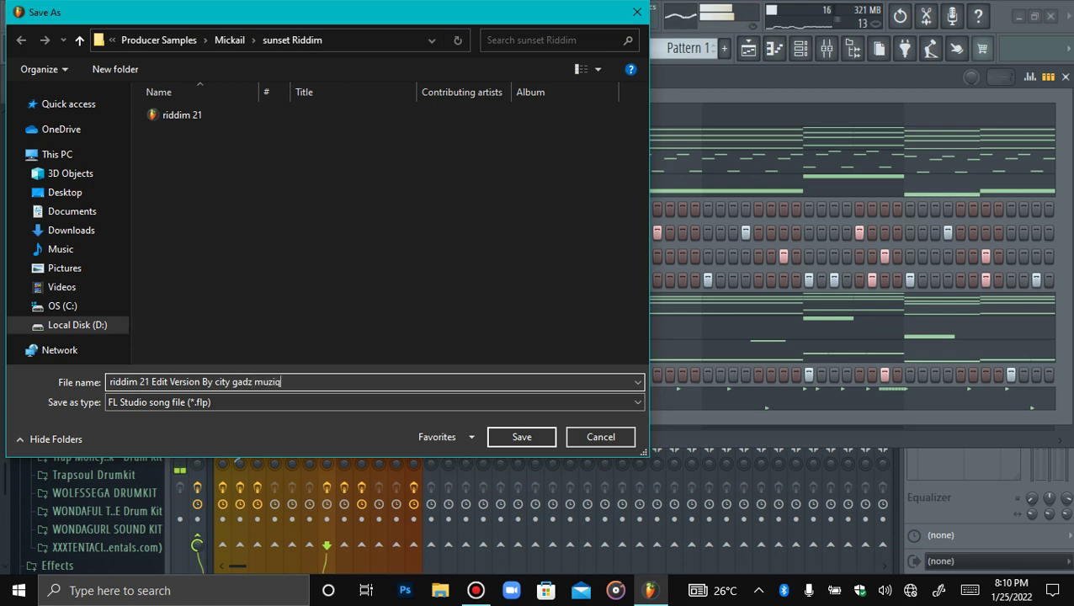
key("Return")
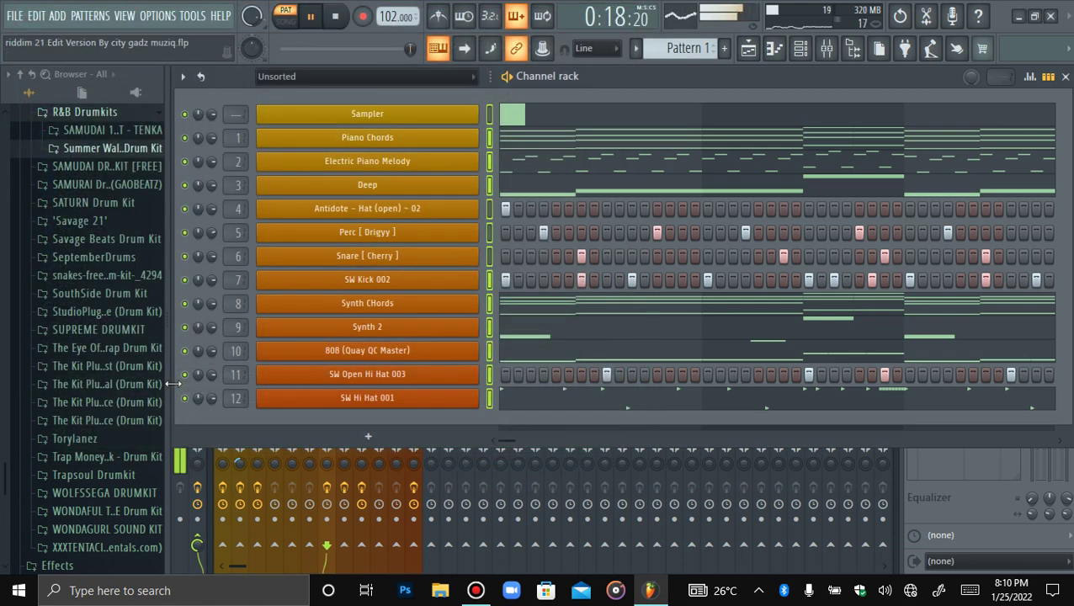
Stop playback, save the project again and replay the pattern from the start.
key("space")
key("space")
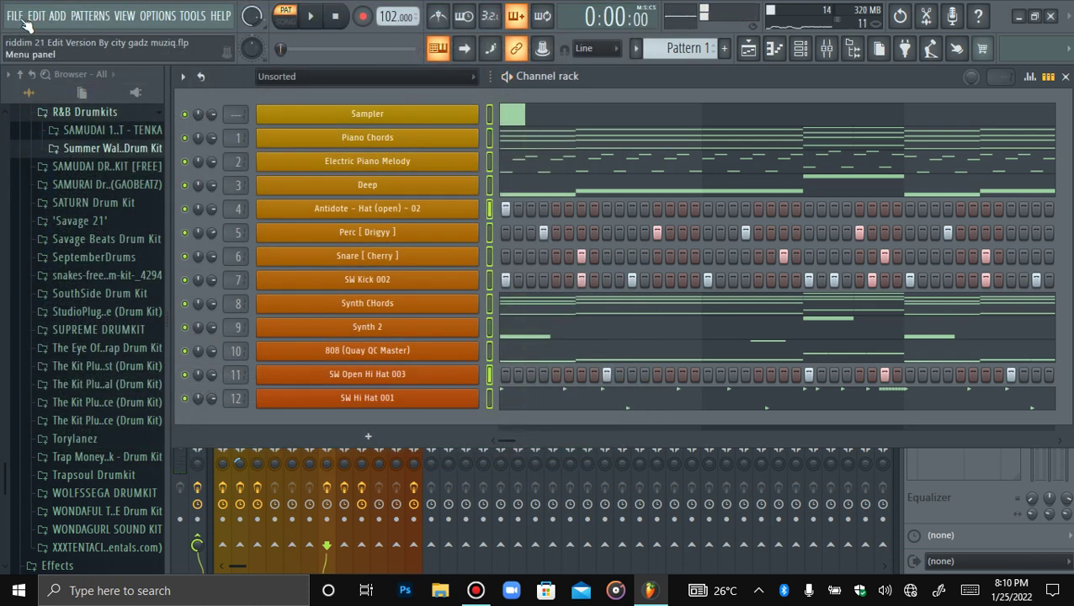
left_click(25, 21)
left_click(39, 87)
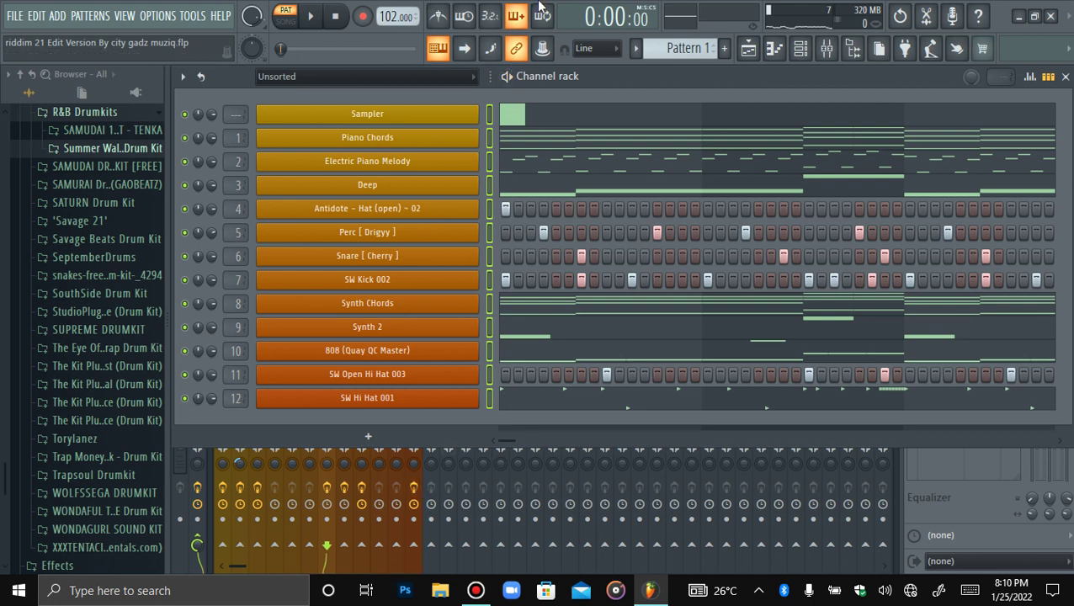
mouse_move(552, 8)
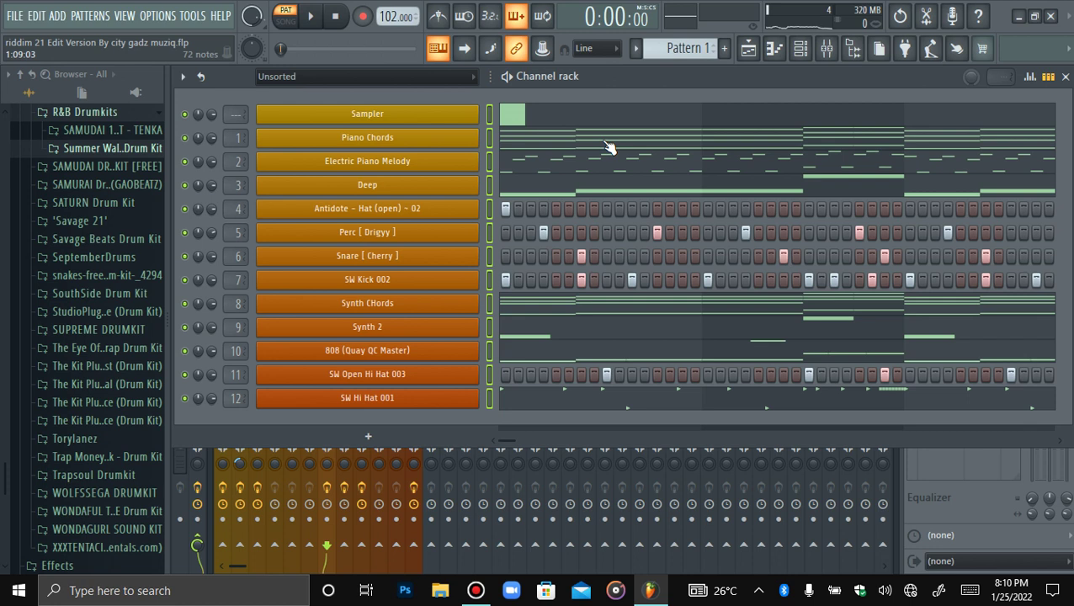
key("space")
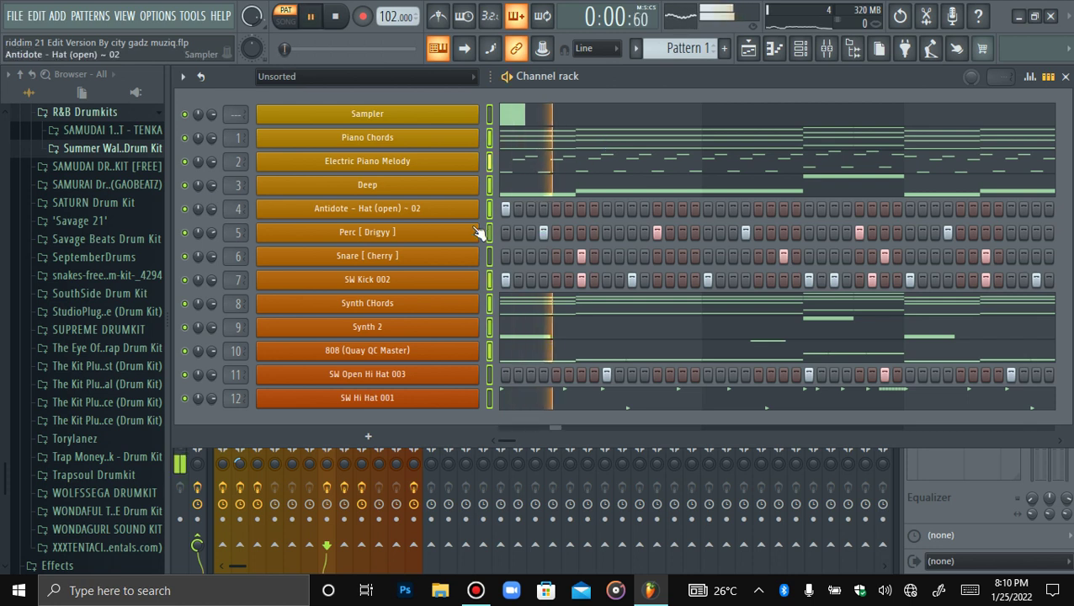